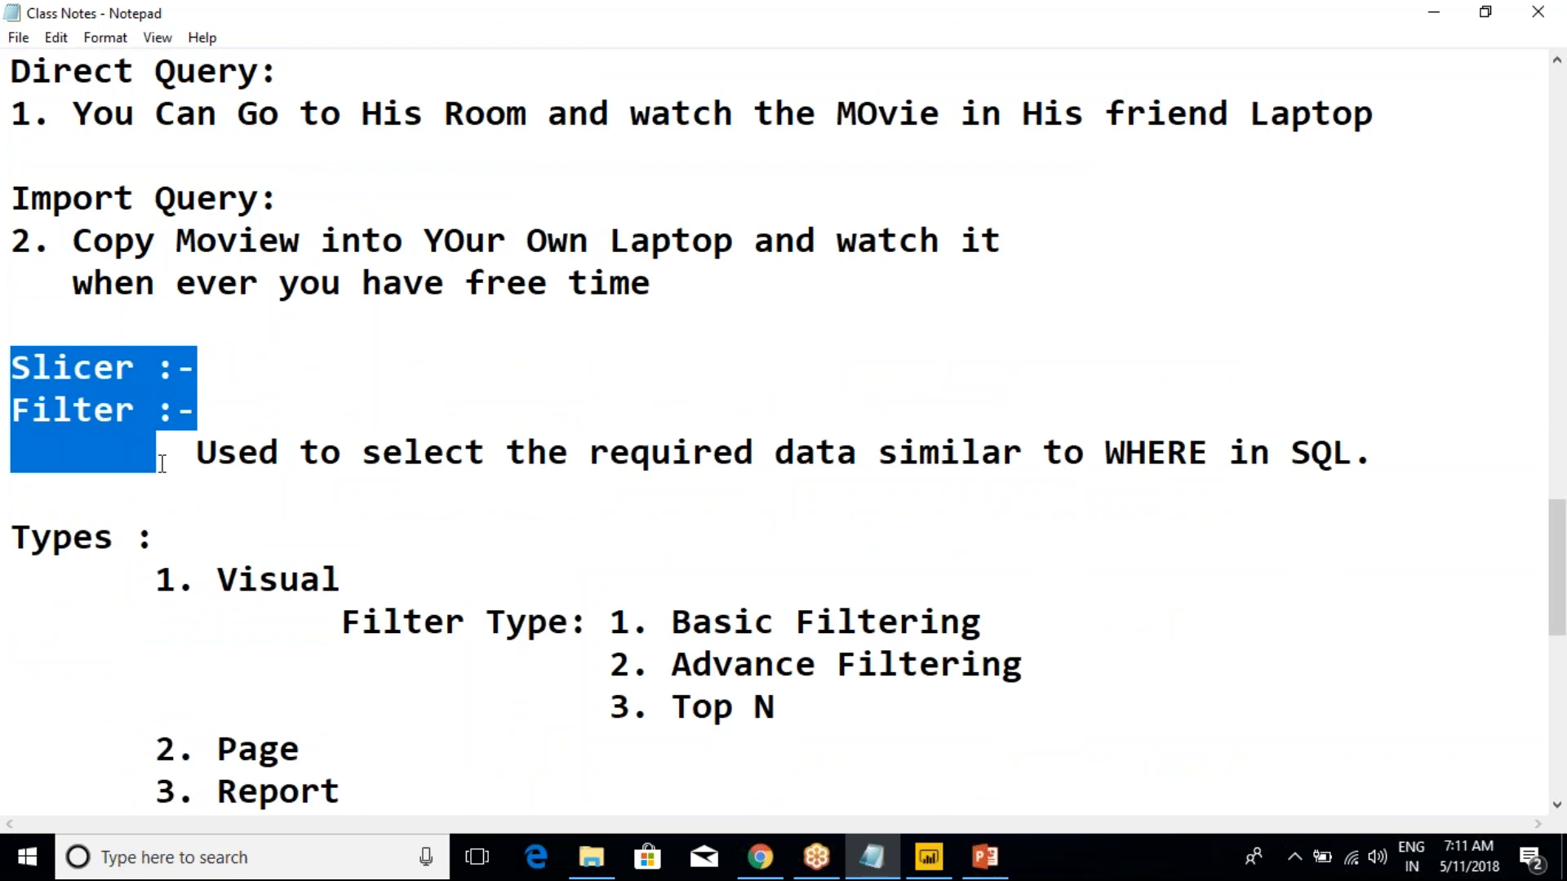
Select the EnglishCountryRegionName slicer in Power BI Desktop, and highlight the filter Types list in the Notepad class notes
{"action": "left_click", "coordinate": [928, 863]}
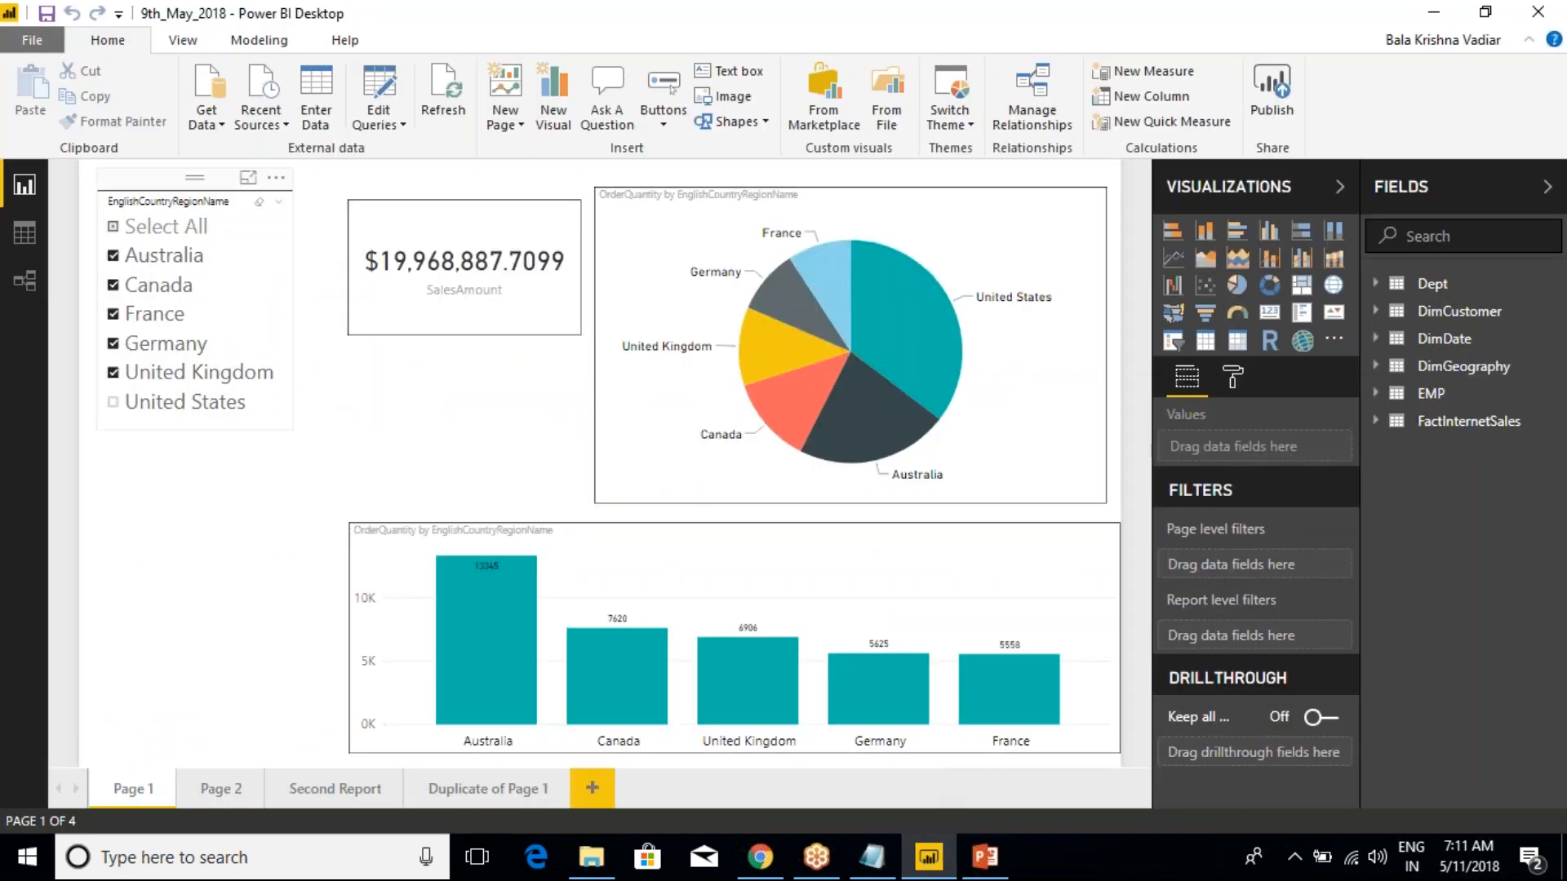
{"action": "left_click", "coordinate": [162, 180]}
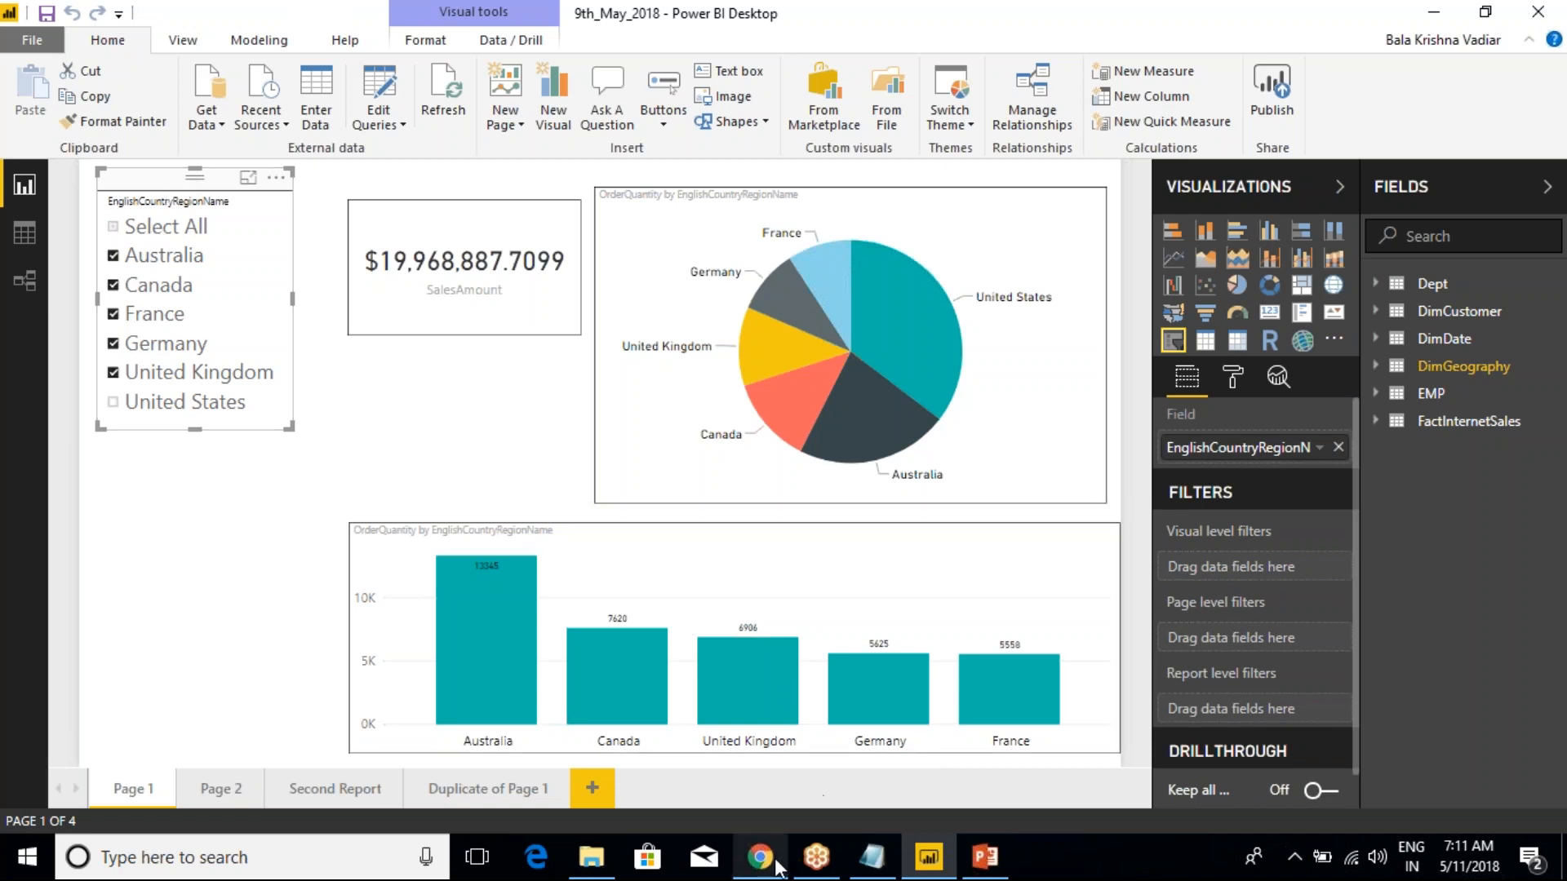
{"action": "left_click", "coordinate": [872, 857]}
{"action": "left_click", "coordinate": [370, 576]}
{"action": "scroll", "coordinate": [359, 571], "scroll_direction": "down", "scroll_amount": 2}
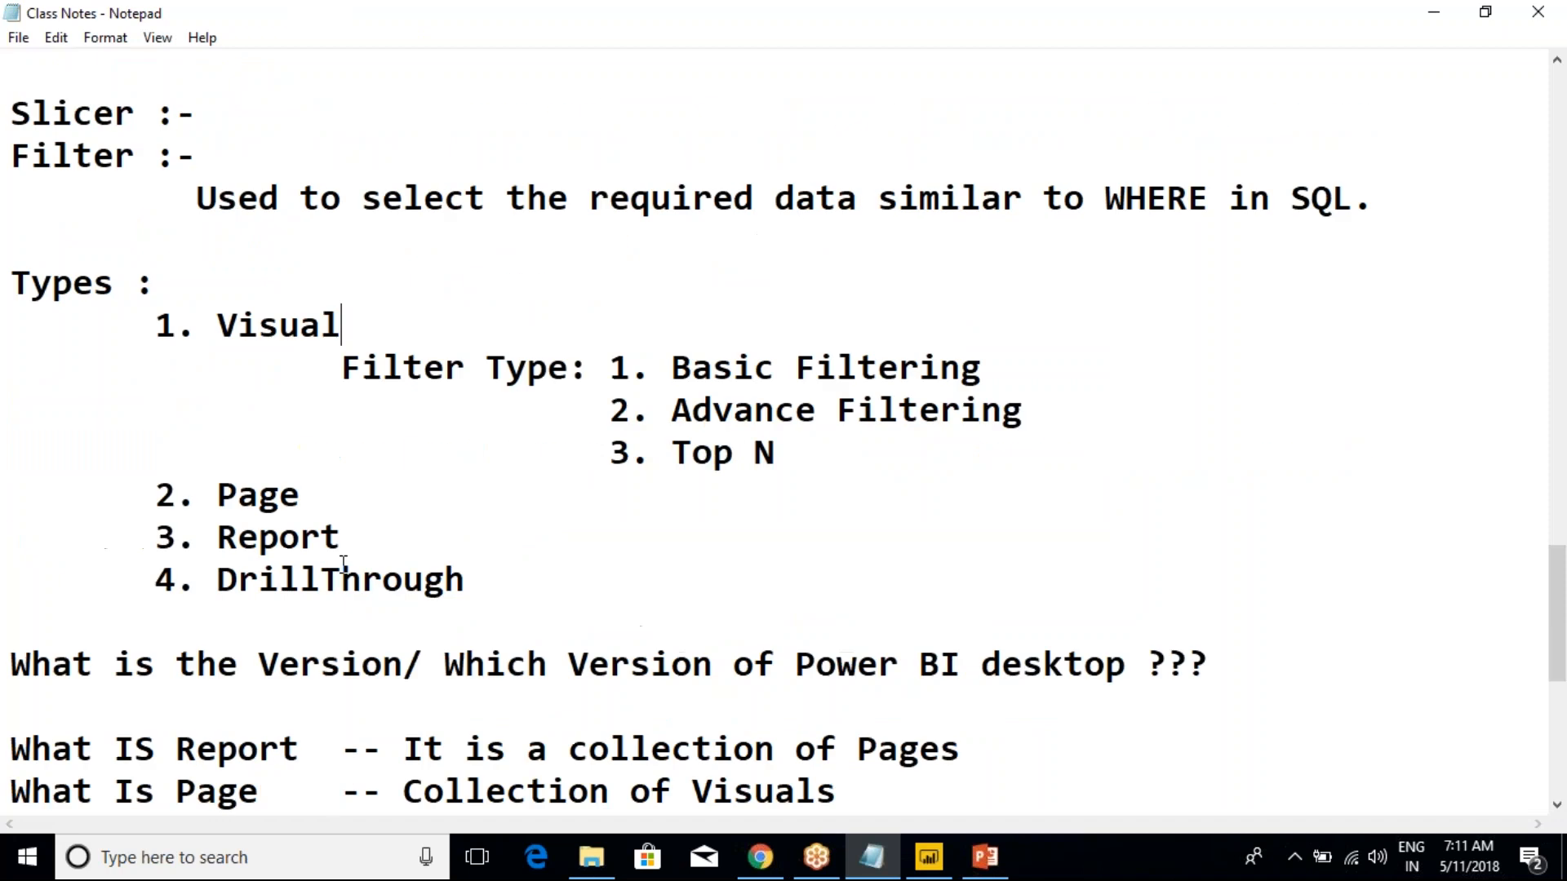
{"action": "left_click_drag", "start_coordinate": [520, 605], "coordinate": [12, 283]}
Switch to Power BI Desktop and examine the slicer's visual, page and report level filters and the drillthrough section
{"action": "left_click", "coordinate": [928, 857]}
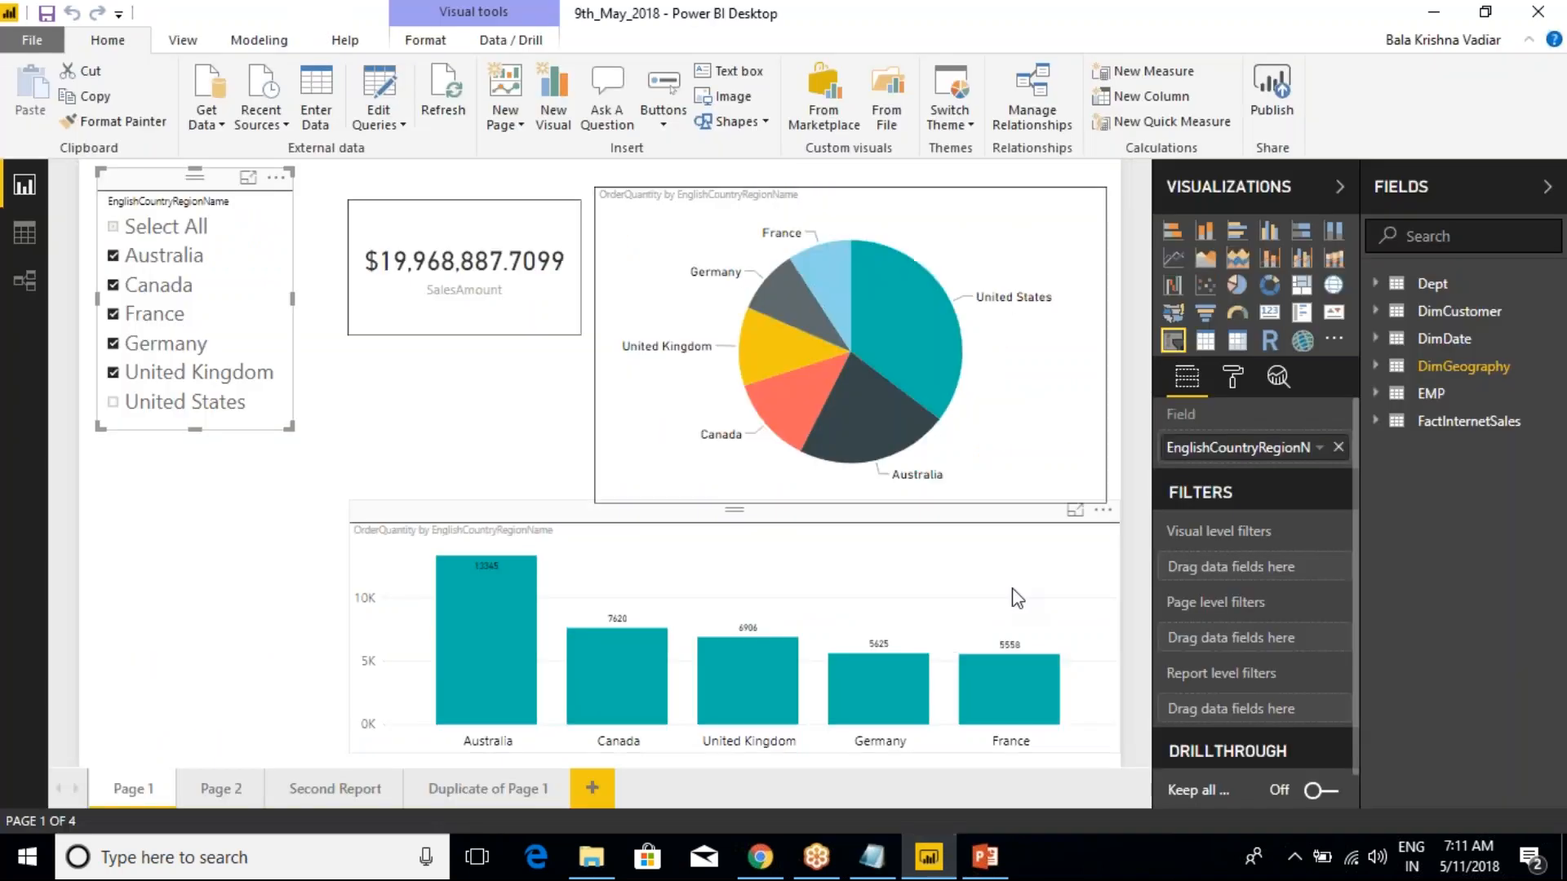
{"action": "left_click", "coordinate": [1262, 34]}
{"action": "left_click", "coordinate": [1262, 33]}
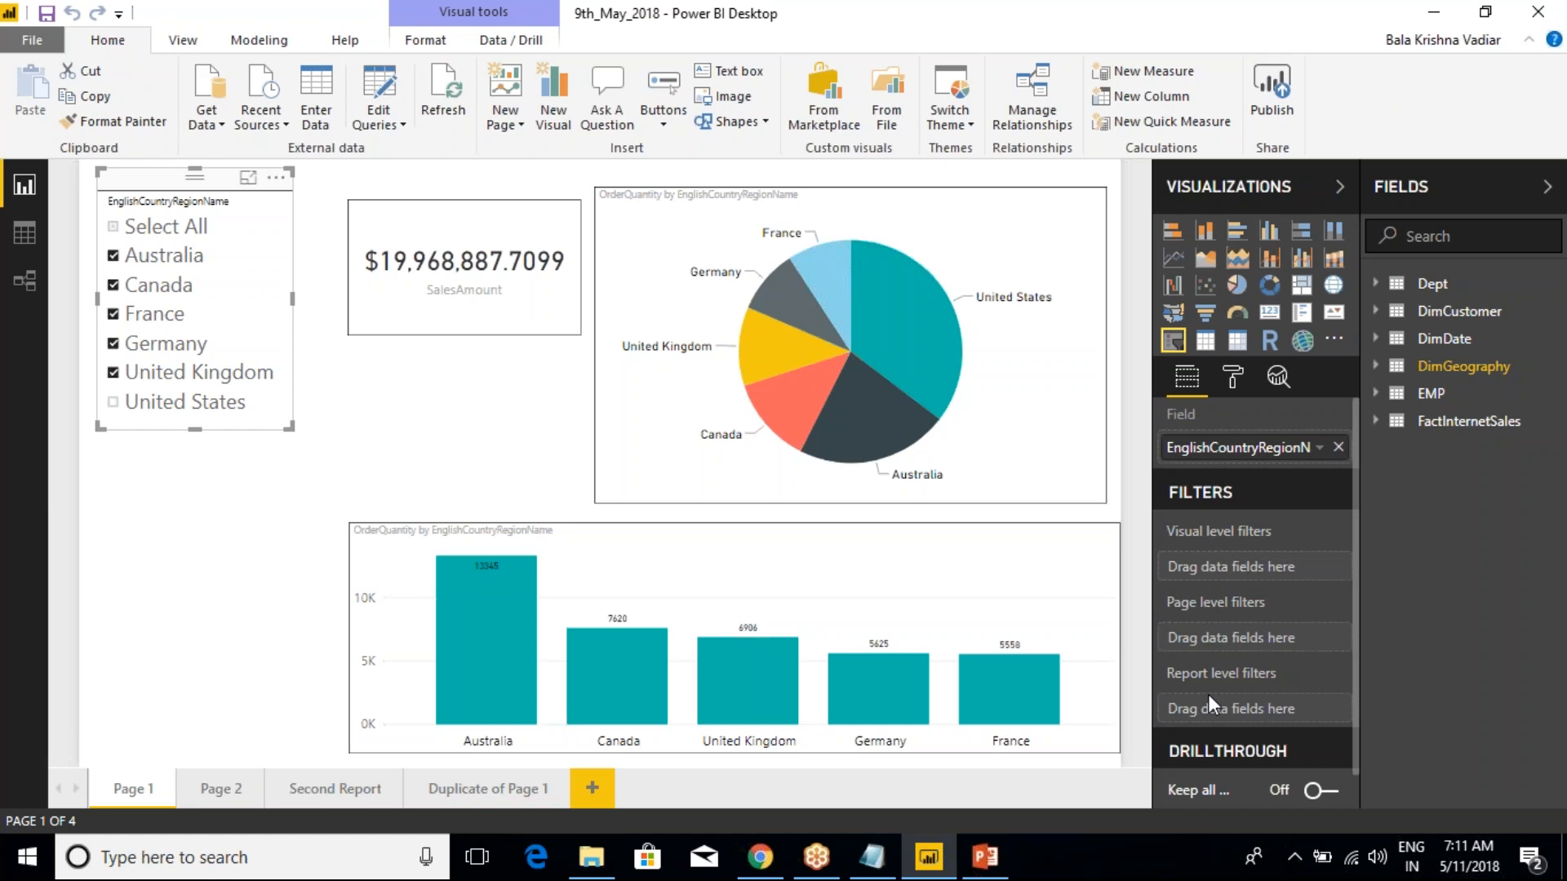
{"action": "scroll", "coordinate": [1207, 693], "scroll_direction": "down", "scroll_amount": 1}
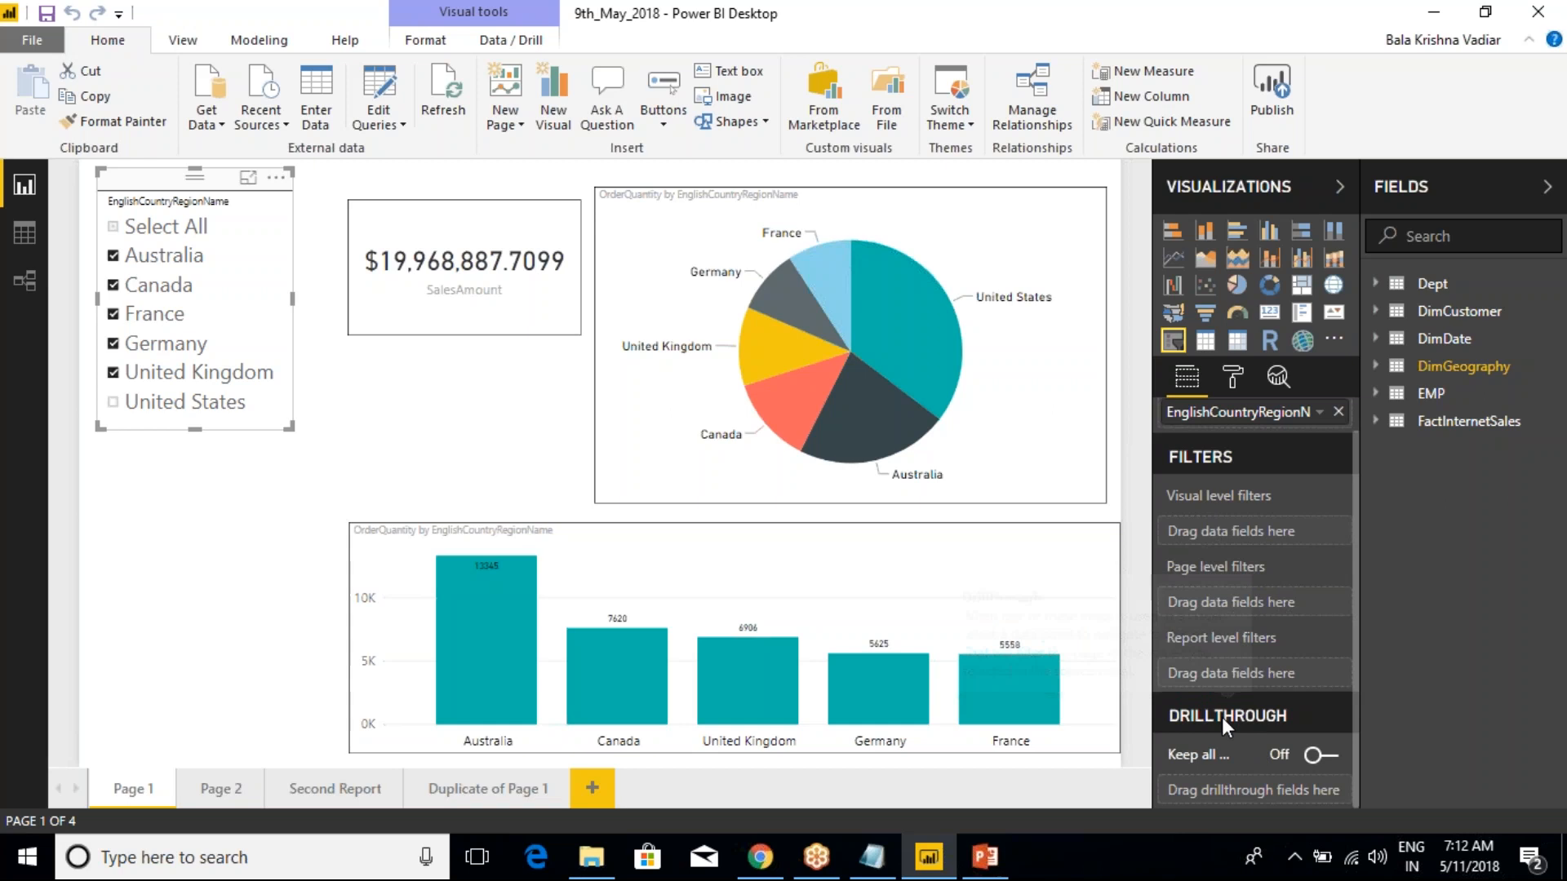
{"action": "mouse_move", "coordinate": [1222, 717]}
Switch to the Notepad class notes and highlight the word Report in the "What IS Report" definition
{"action": "key", "text": "alt+Tab"}
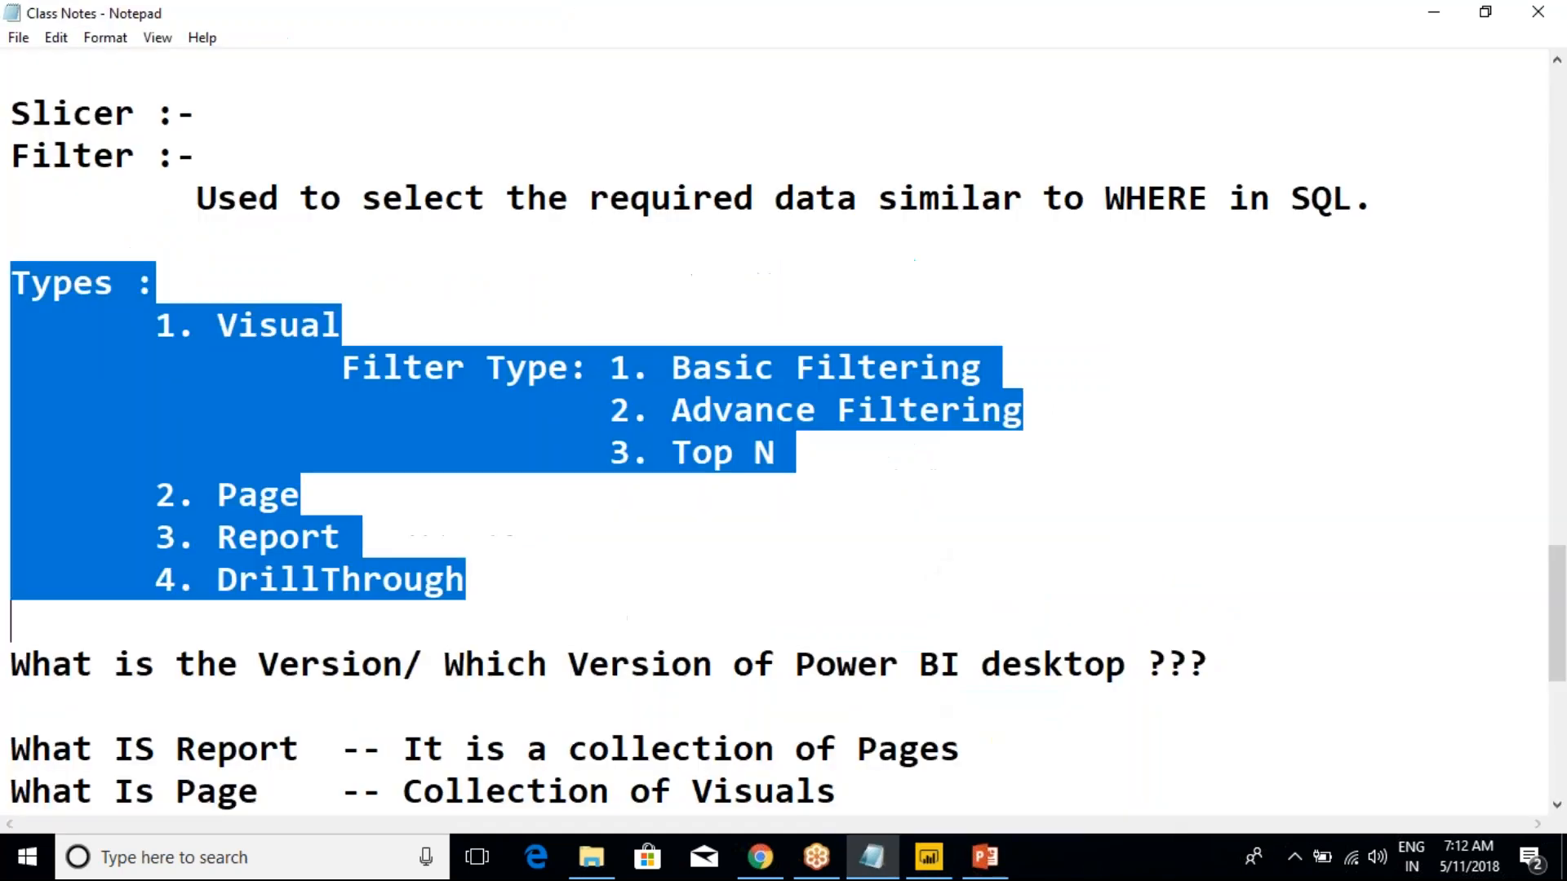
{"action": "left_click", "coordinate": [402, 508]}
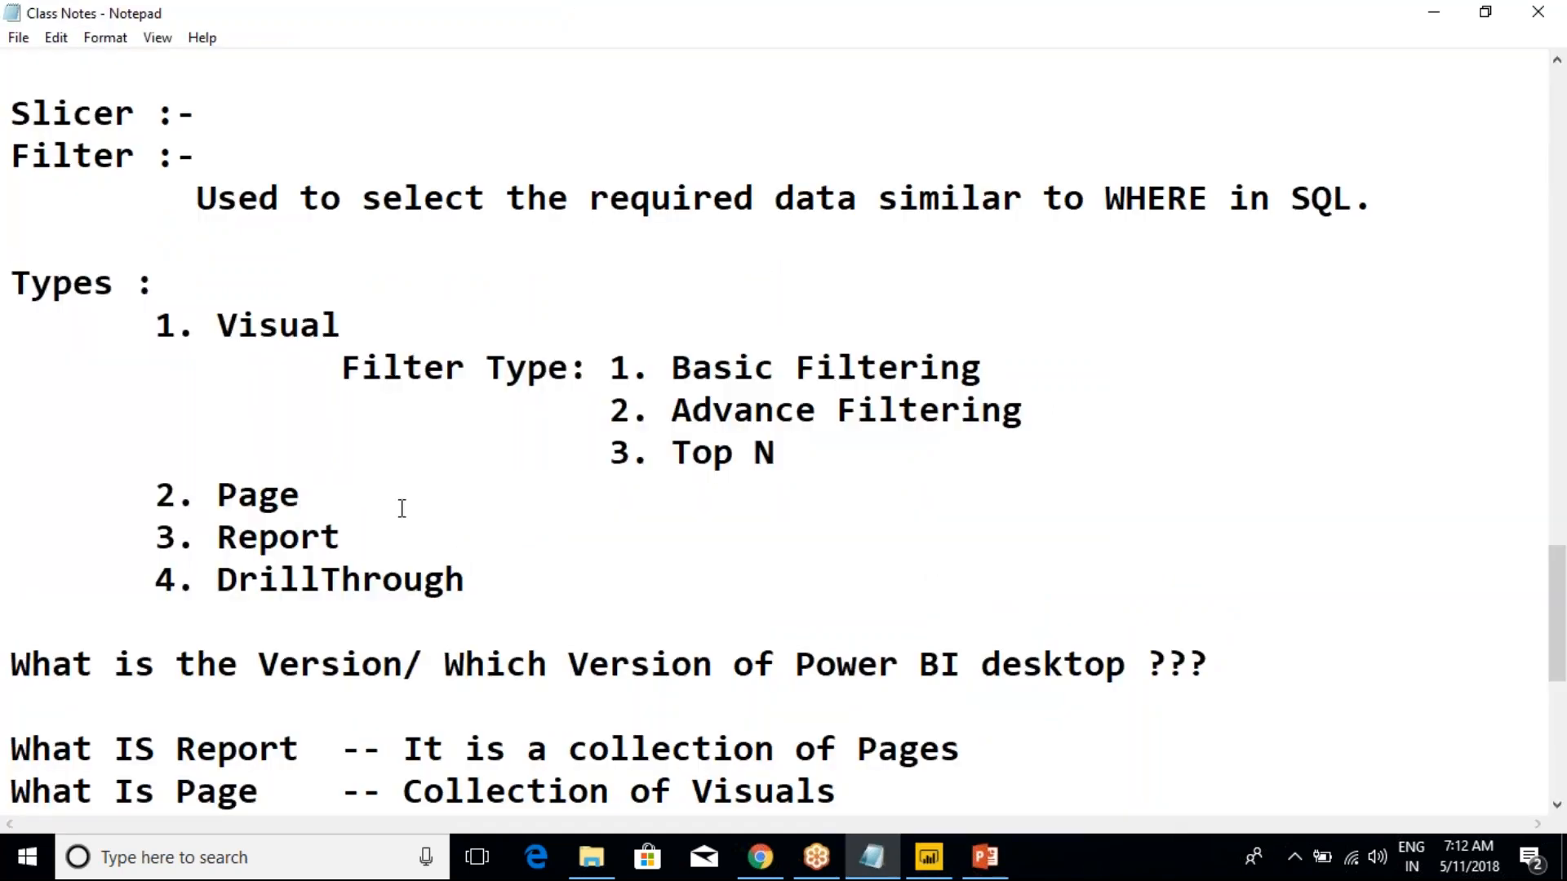
{"action": "scroll", "coordinate": [435, 586], "scroll_direction": "down", "scroll_amount": 2}
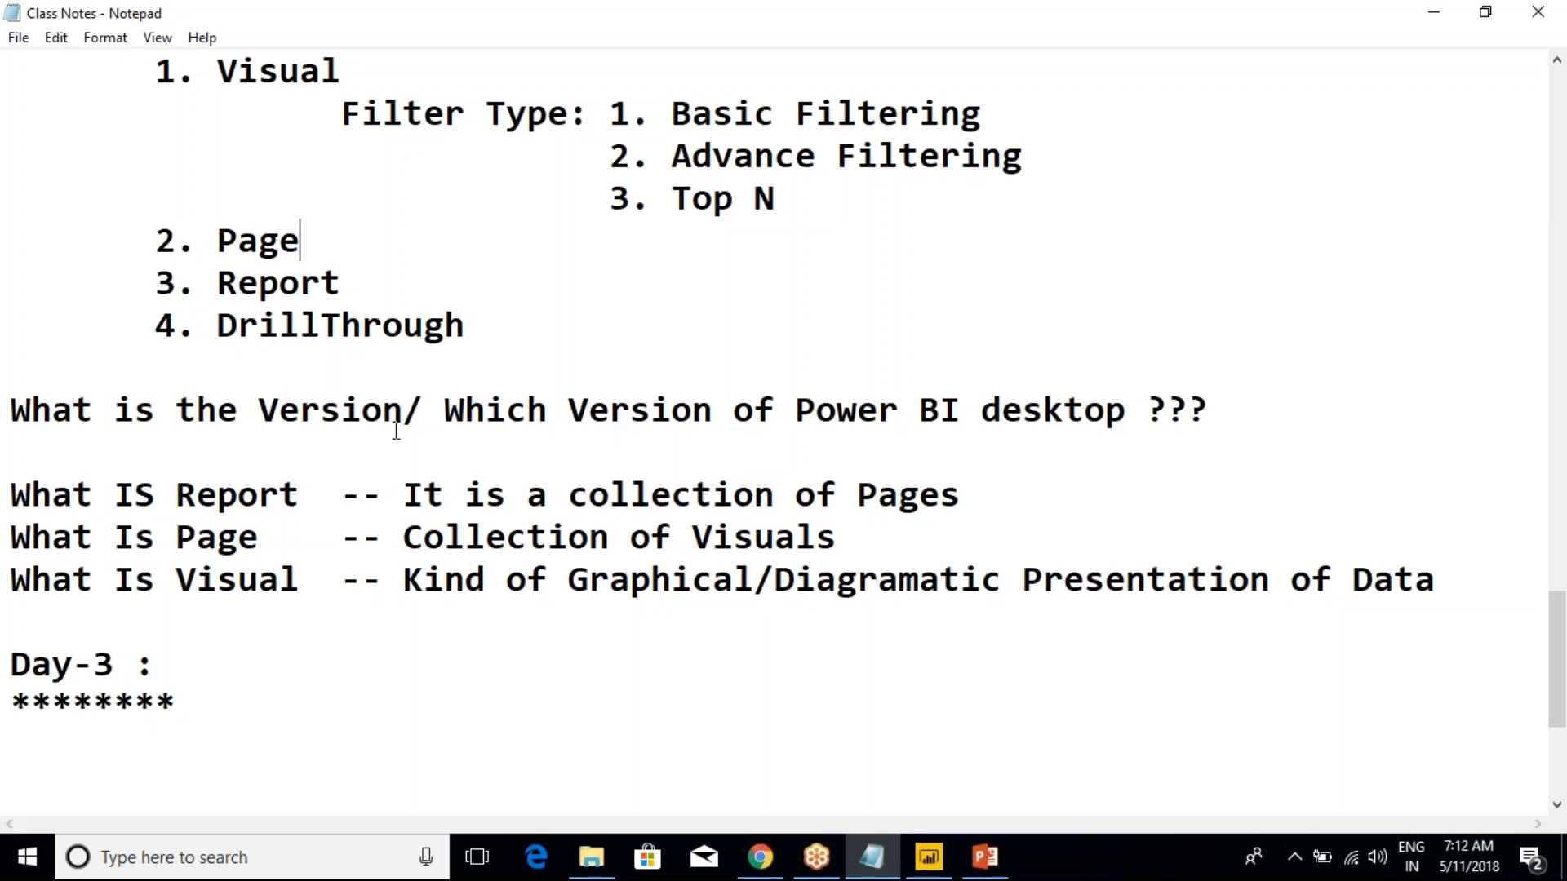
{"action": "left_click_drag", "start_coordinate": [132, 498], "coordinate": [300, 498]}
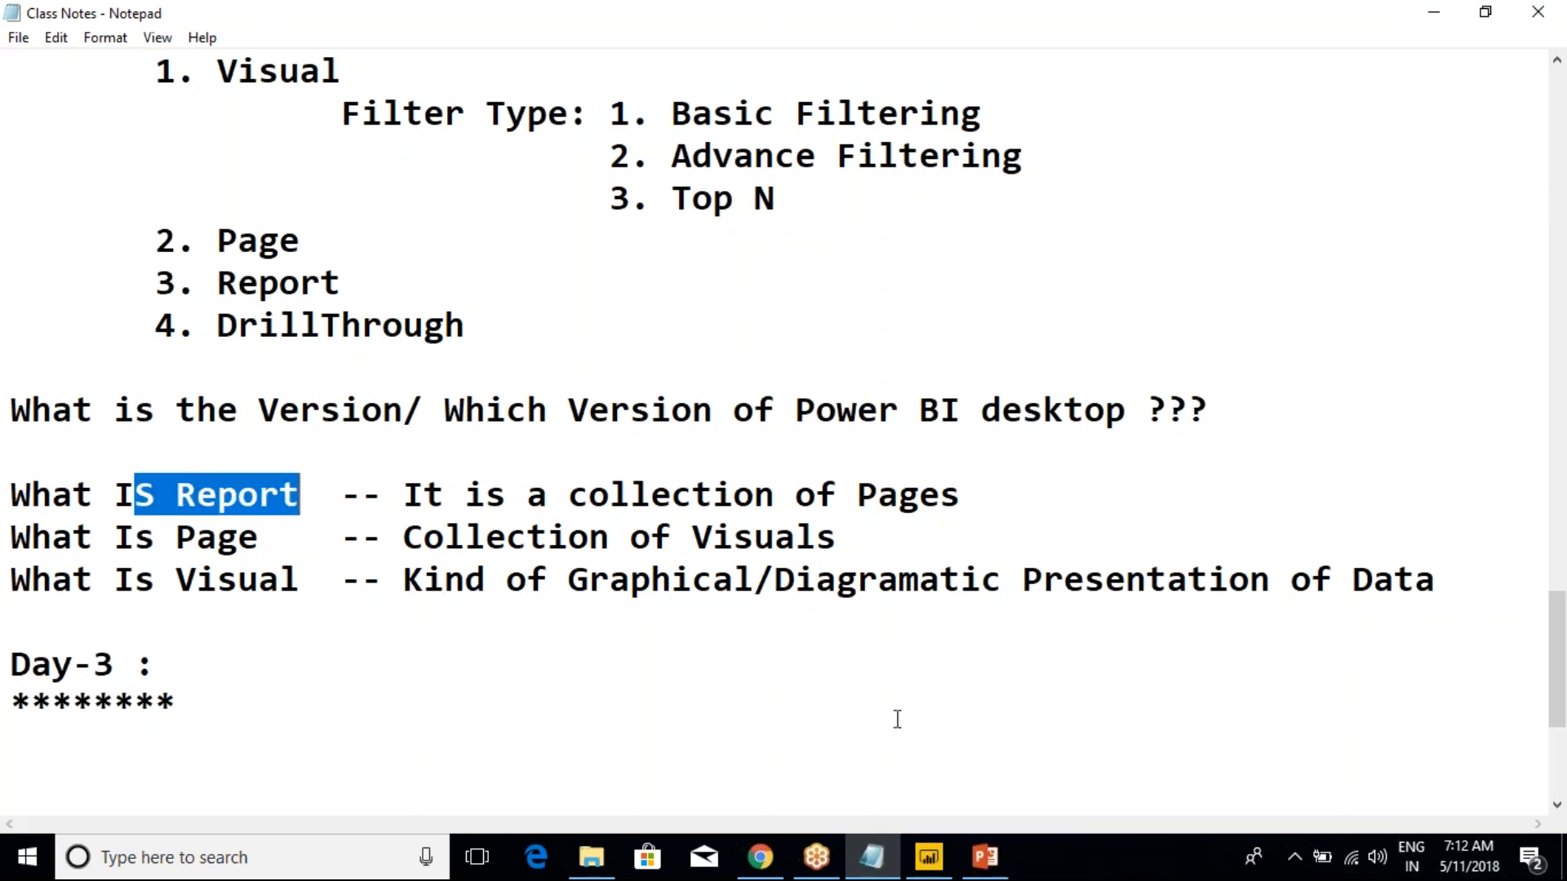
Switch to Power BI Desktop and go through Page 2, Second Report and Duplicate of Page 1, returning to Page 1
{"action": "left_click", "coordinate": [929, 857]}
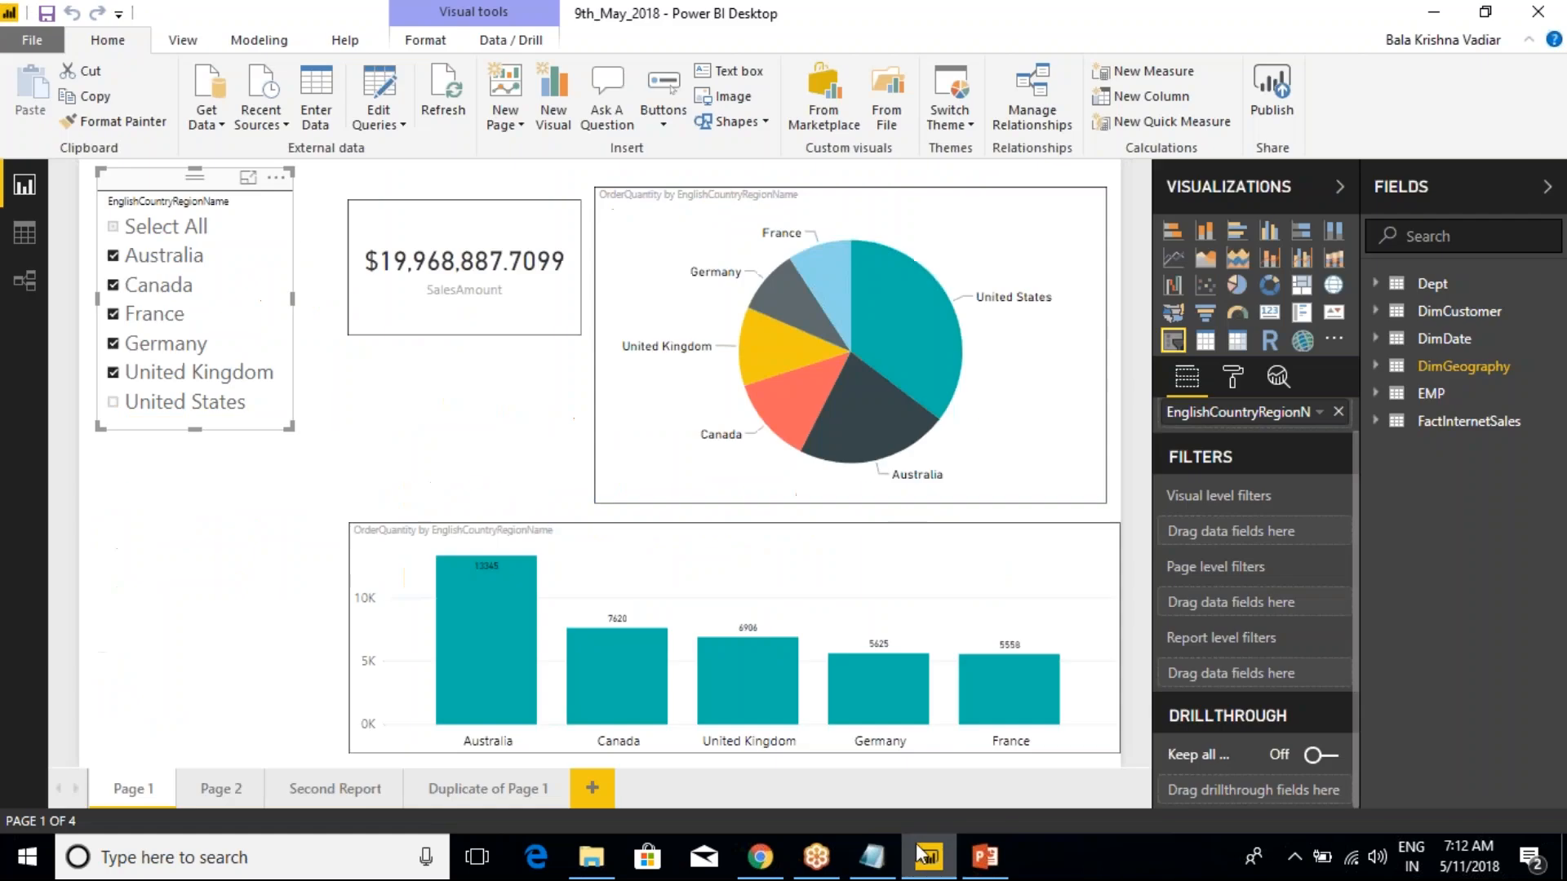
{"action": "left_click", "coordinate": [219, 798]}
{"action": "left_click", "coordinate": [336, 798]}
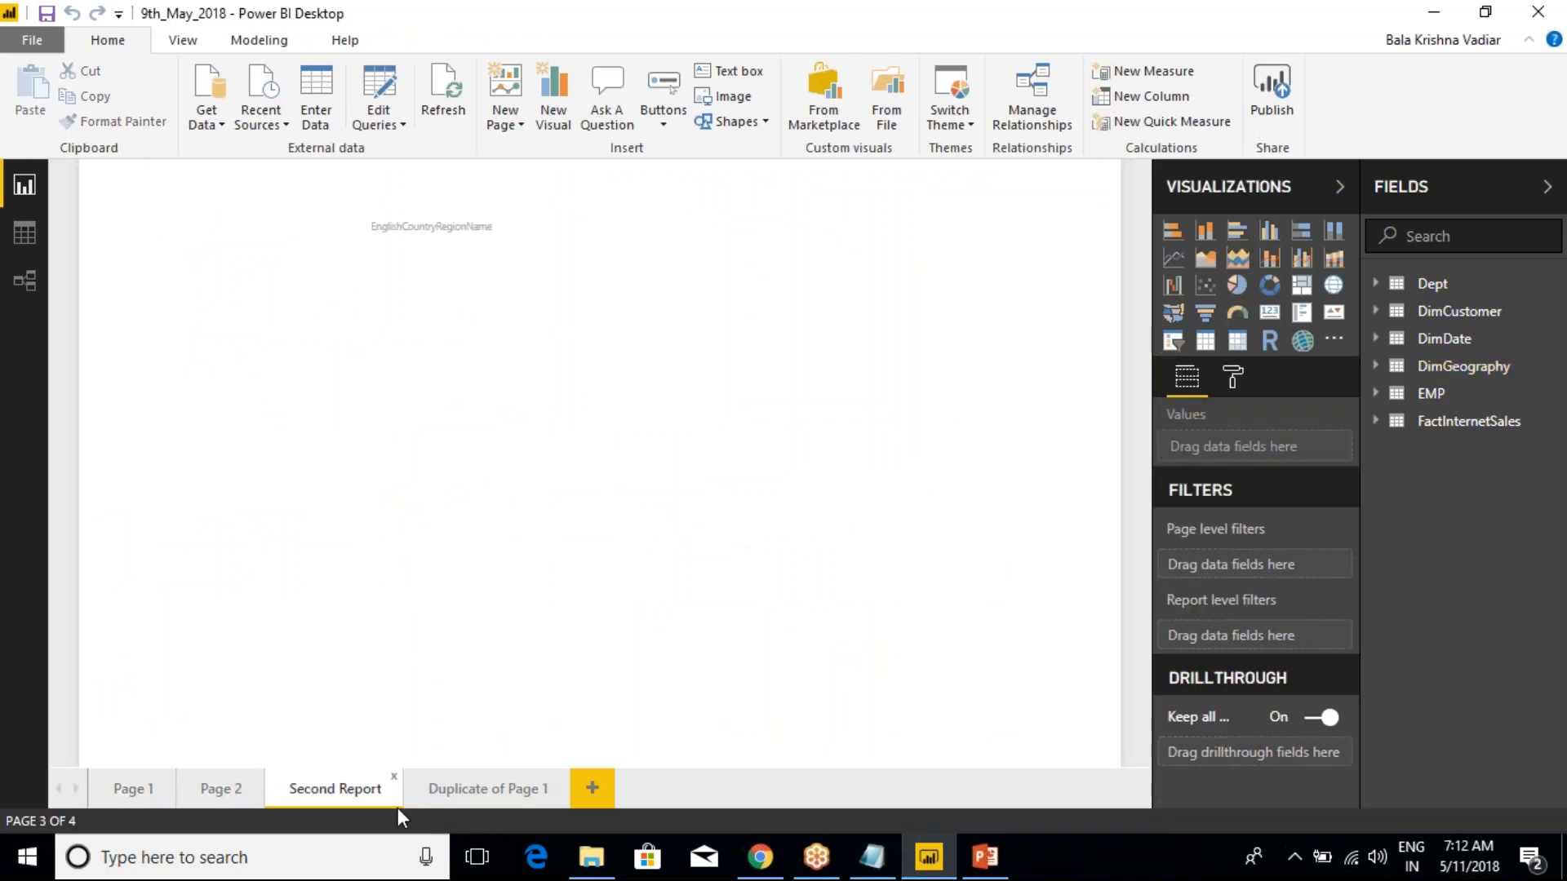
{"action": "left_click", "coordinate": [453, 797]}
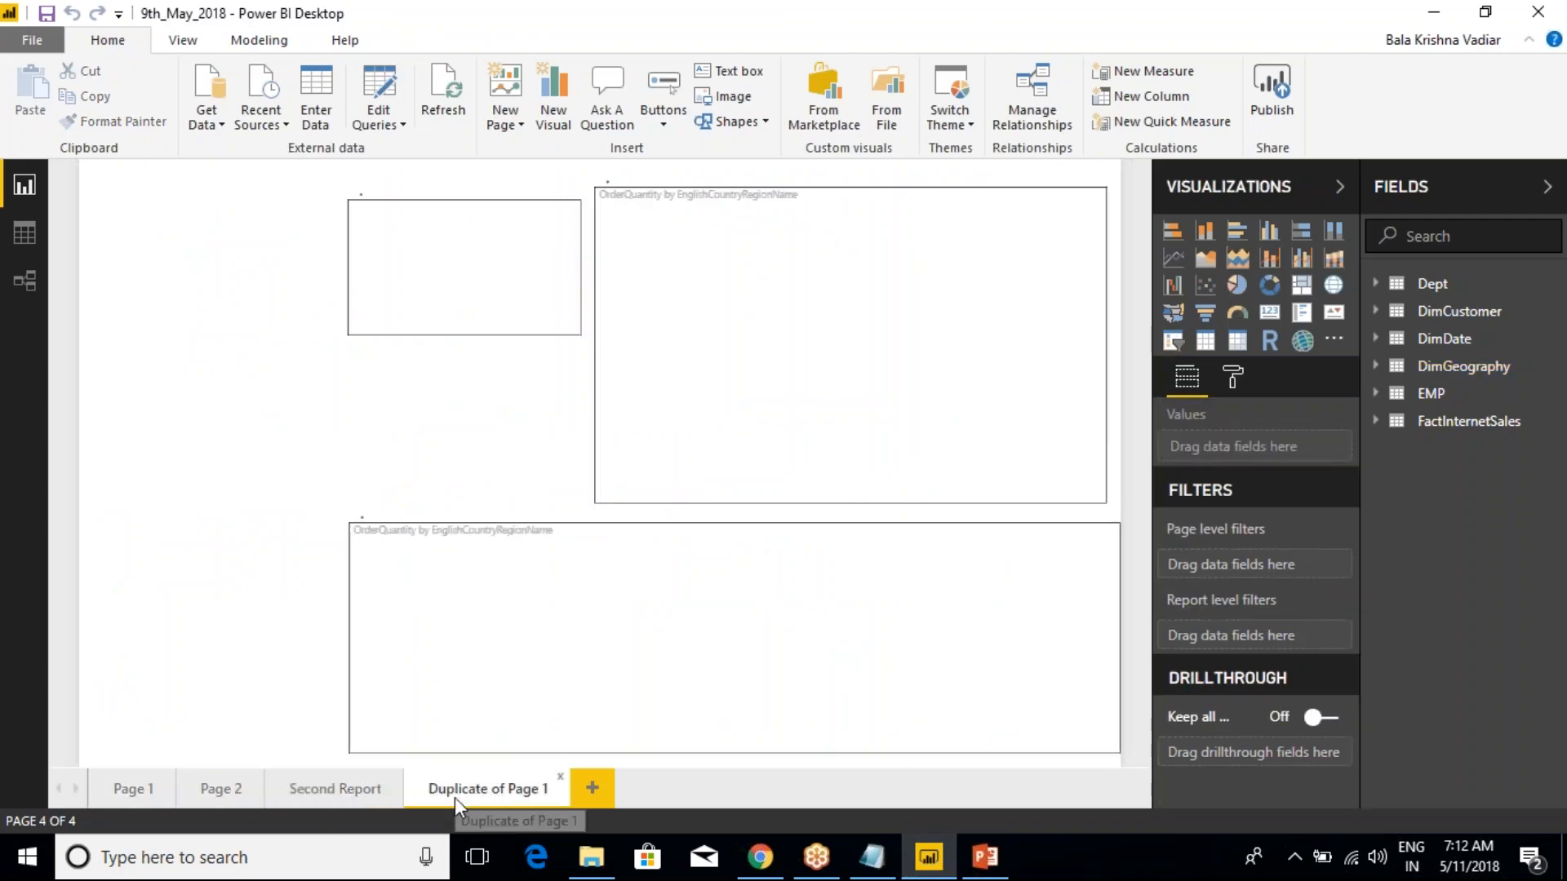
{"action": "left_click", "coordinate": [142, 788]}
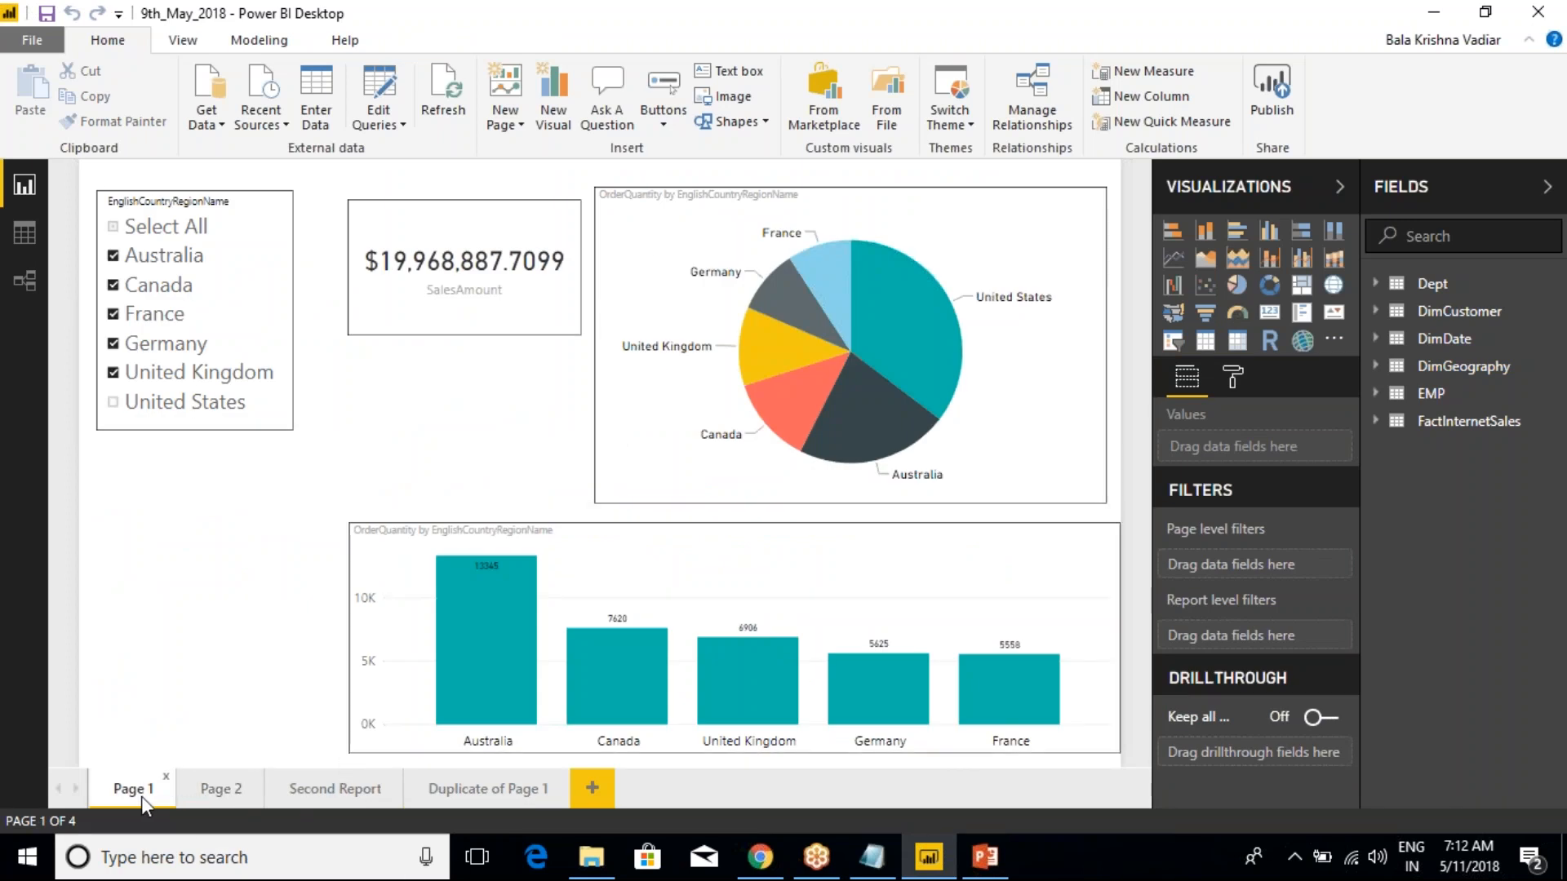
Select the column chart, pie chart, SalesAmount card and country slicer on Page 1 one after another
{"action": "left_click", "coordinate": [488, 525]}
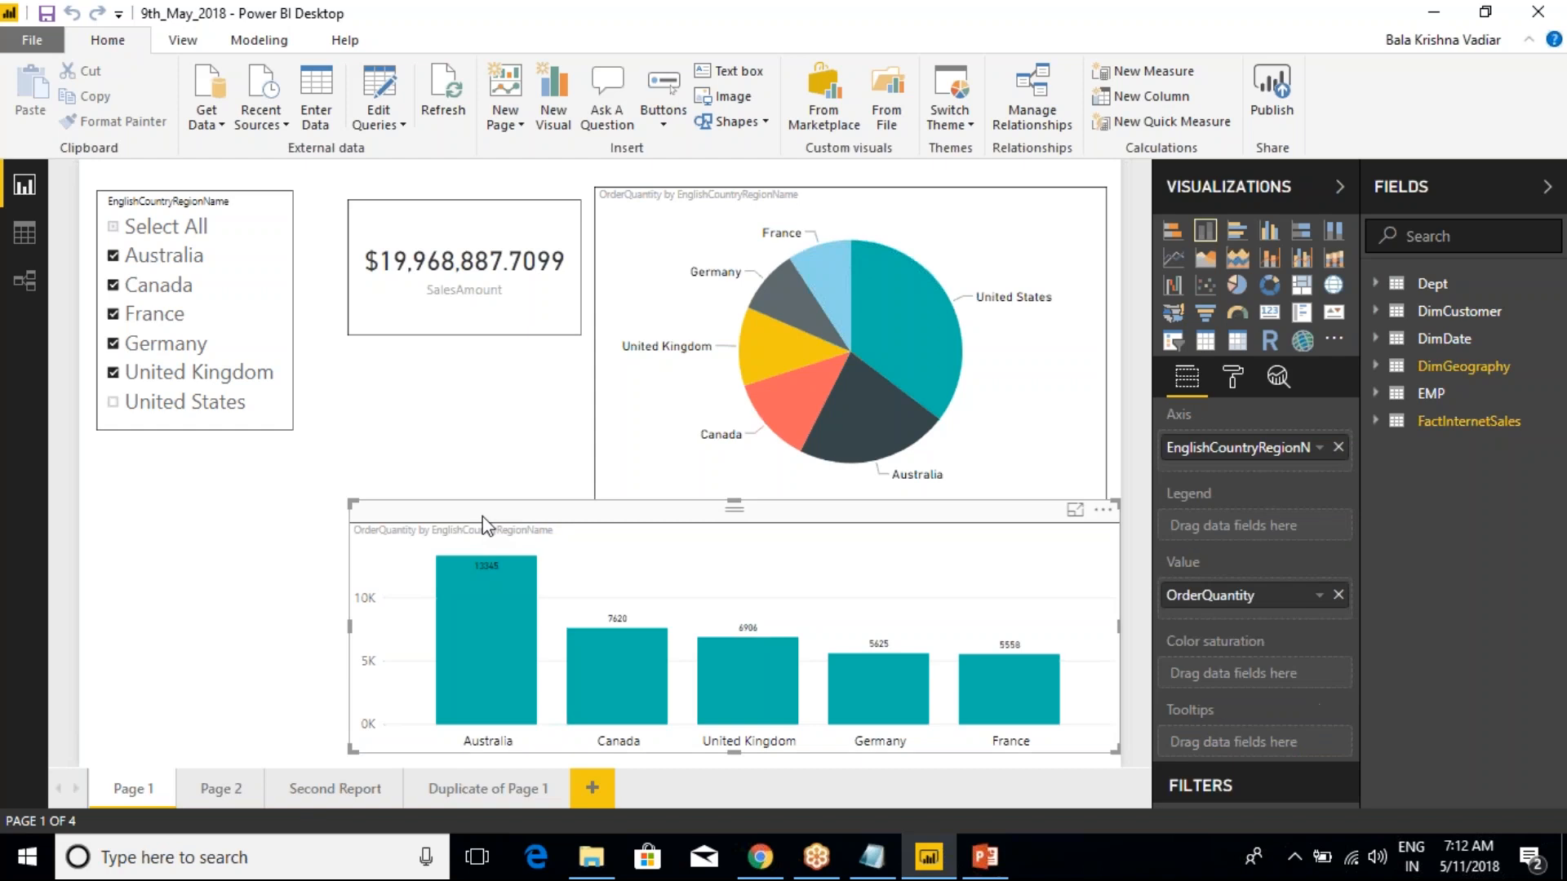
{"action": "left_click", "coordinate": [641, 179]}
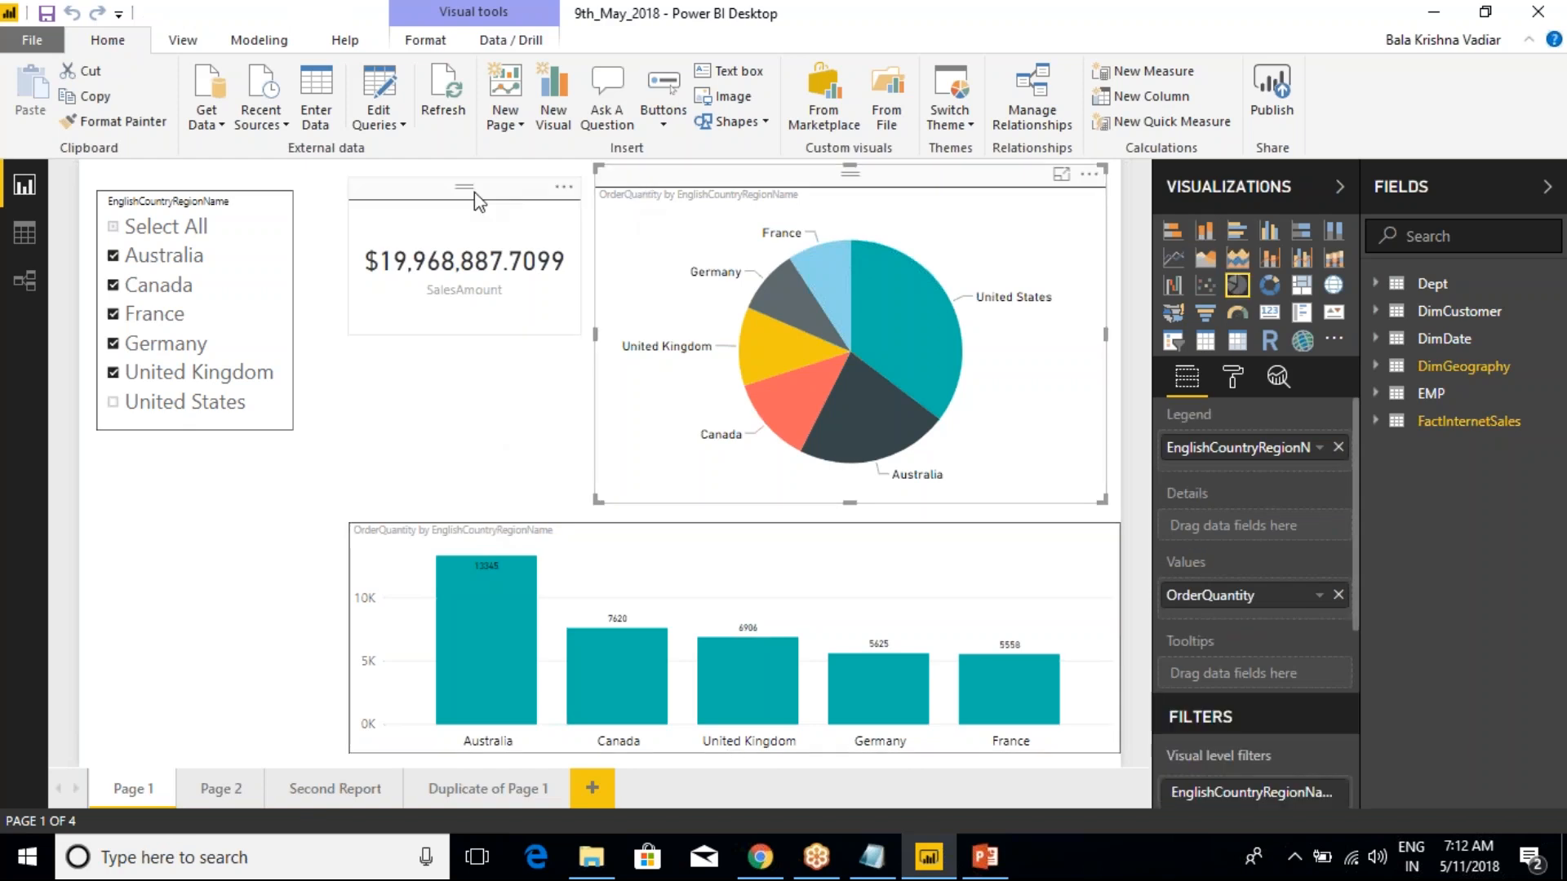
{"action": "left_click", "coordinate": [432, 201]}
{"action": "left_click", "coordinate": [229, 203]}
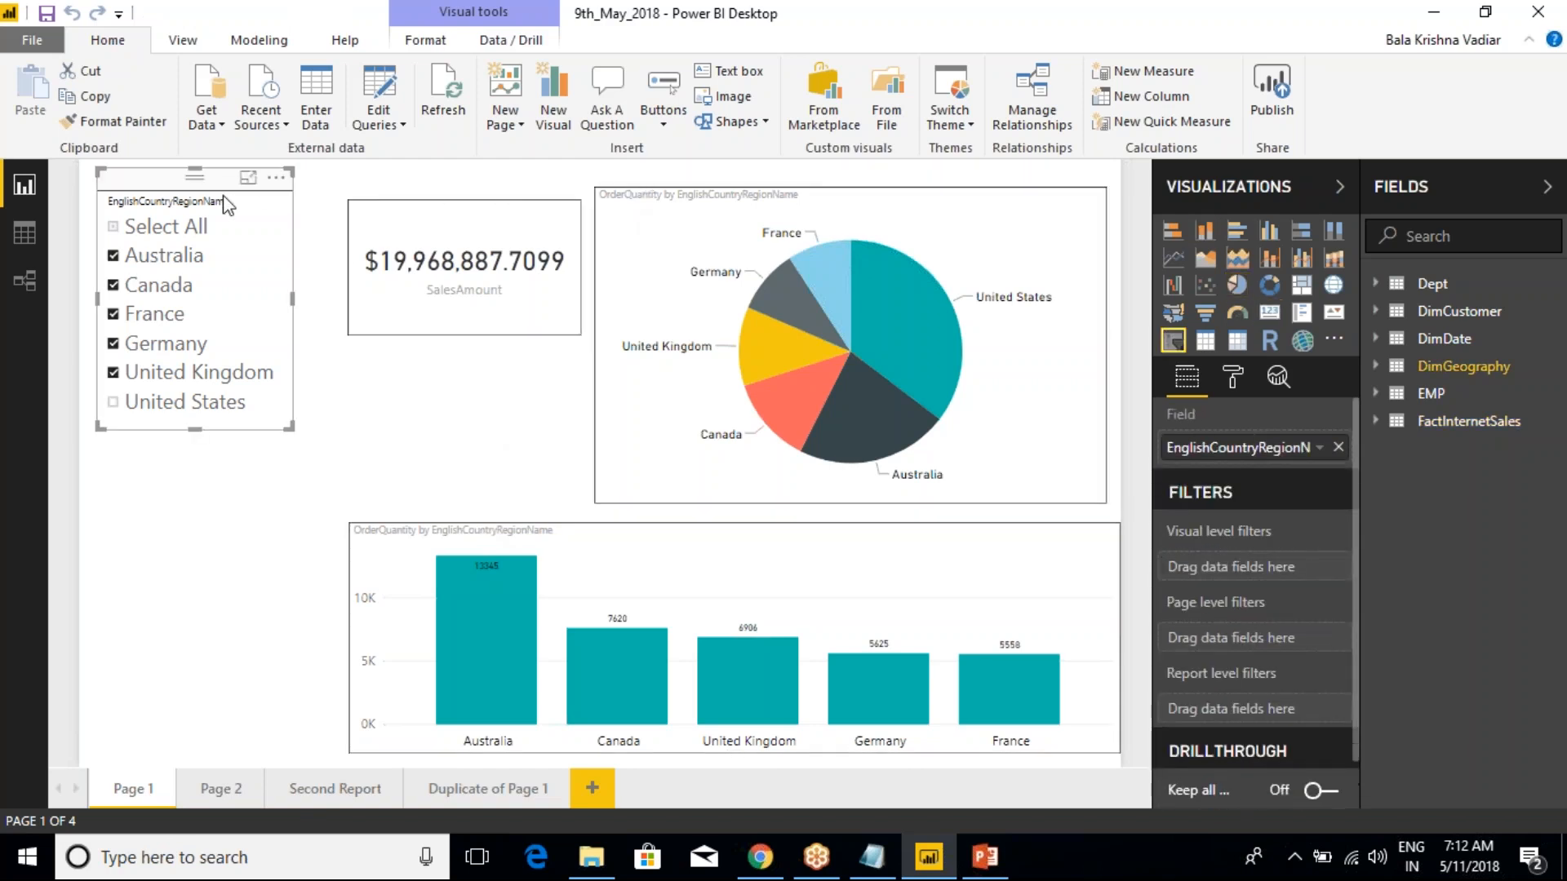
Switch to the Notepad class notes and highlight "Collection of Visuals" in the Page definition
{"action": "mouse_move", "coordinate": [979, 872]}
{"action": "left_click", "coordinate": [976, 808]}
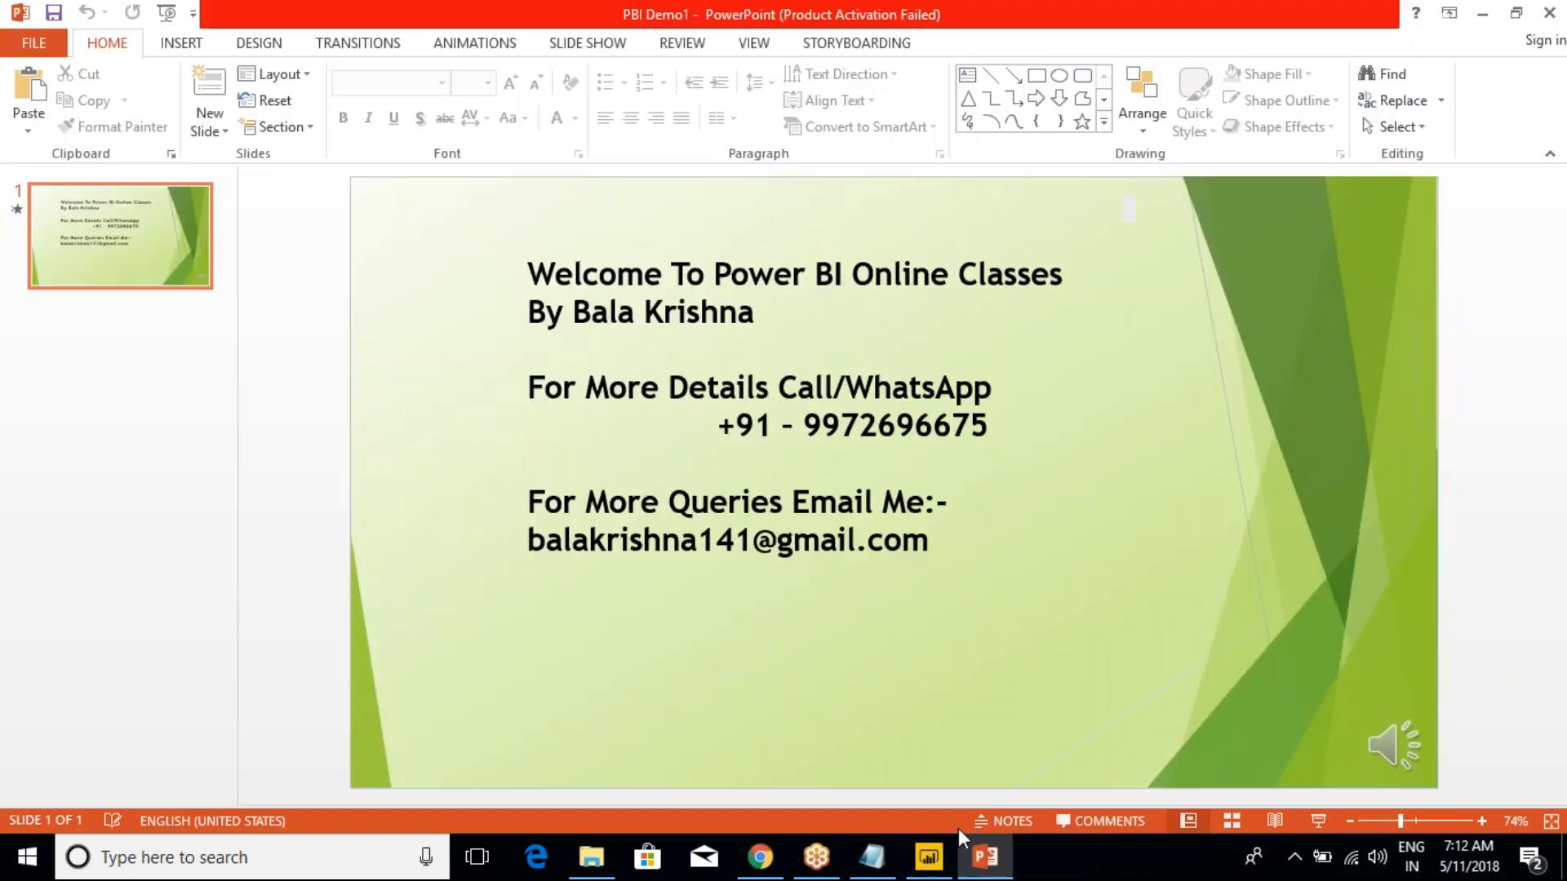
{"action": "left_click", "coordinate": [871, 856]}
{"action": "left_click", "coordinate": [257, 548]}
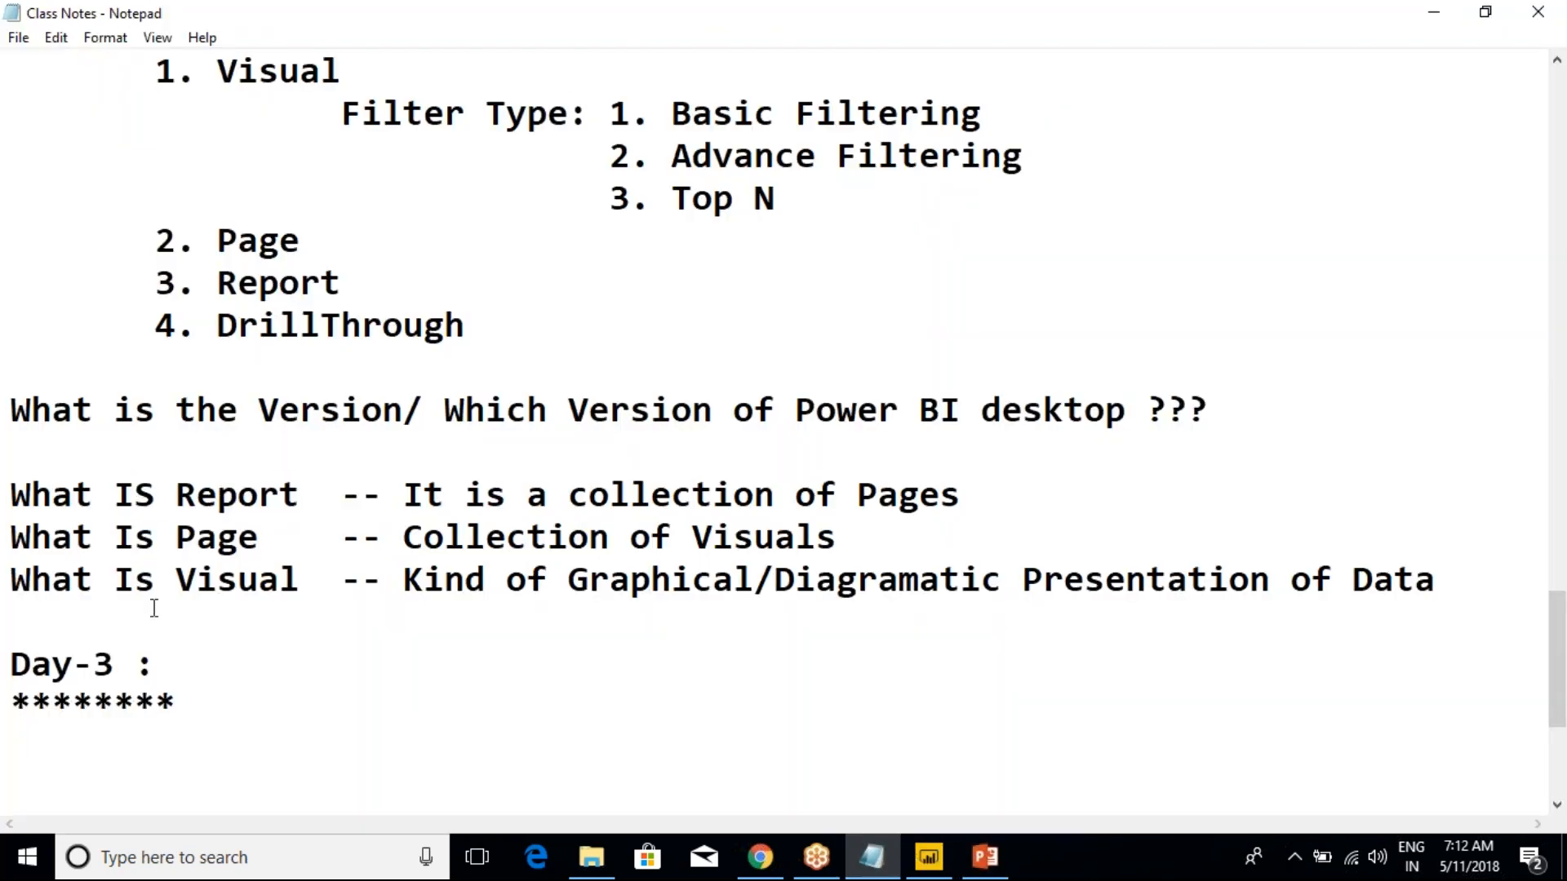
{"action": "left_click", "coordinate": [405, 541]}
{"action": "left_click_drag", "start_coordinate": [405, 540], "coordinate": [835, 540]}
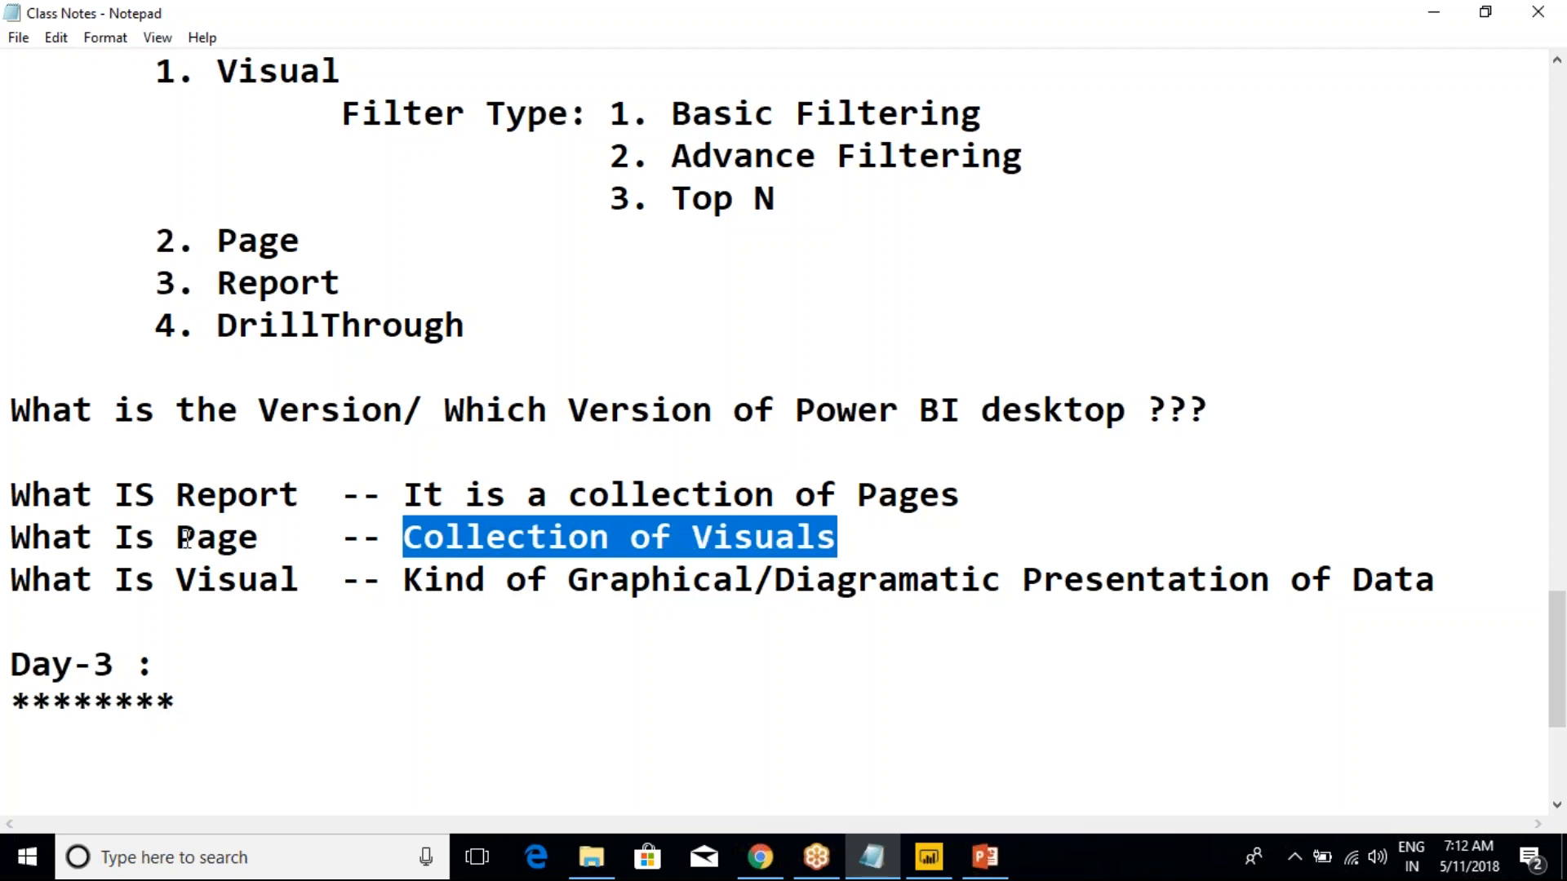
{"action": "left_click", "coordinate": [156, 538]}
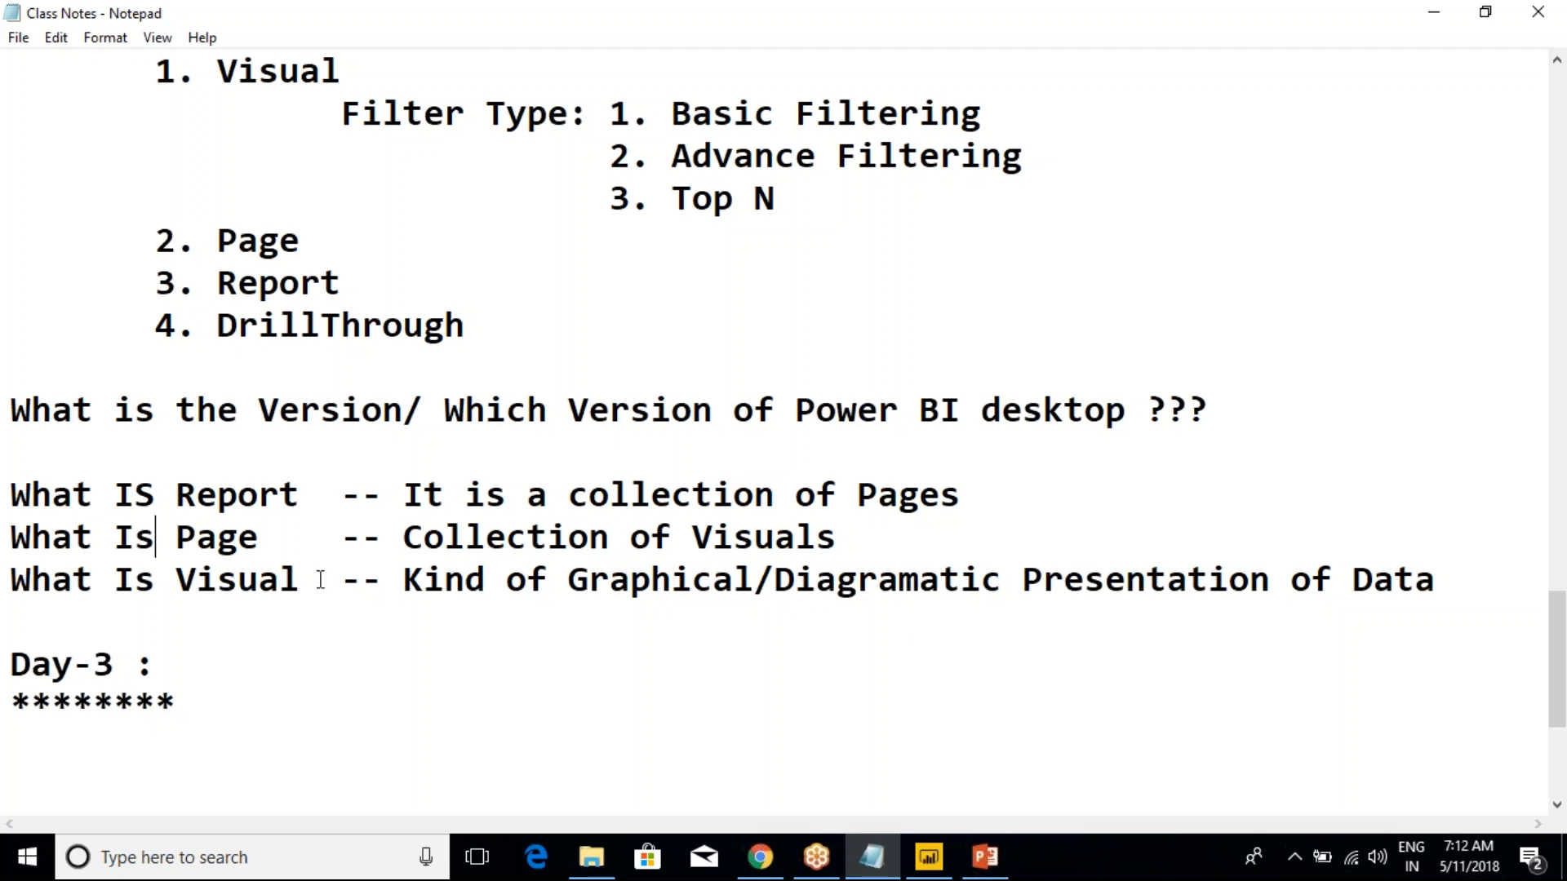
Review the filter types in the class notes and add a new line under the Day-3 heading
{"action": "scroll", "coordinate": [321, 579], "scroll_direction": "up", "scroll_amount": 2}
{"action": "left_click", "coordinate": [263, 494]}
{"action": "scroll", "coordinate": [268, 490], "scroll_direction": "down", "scroll_amount": 3}
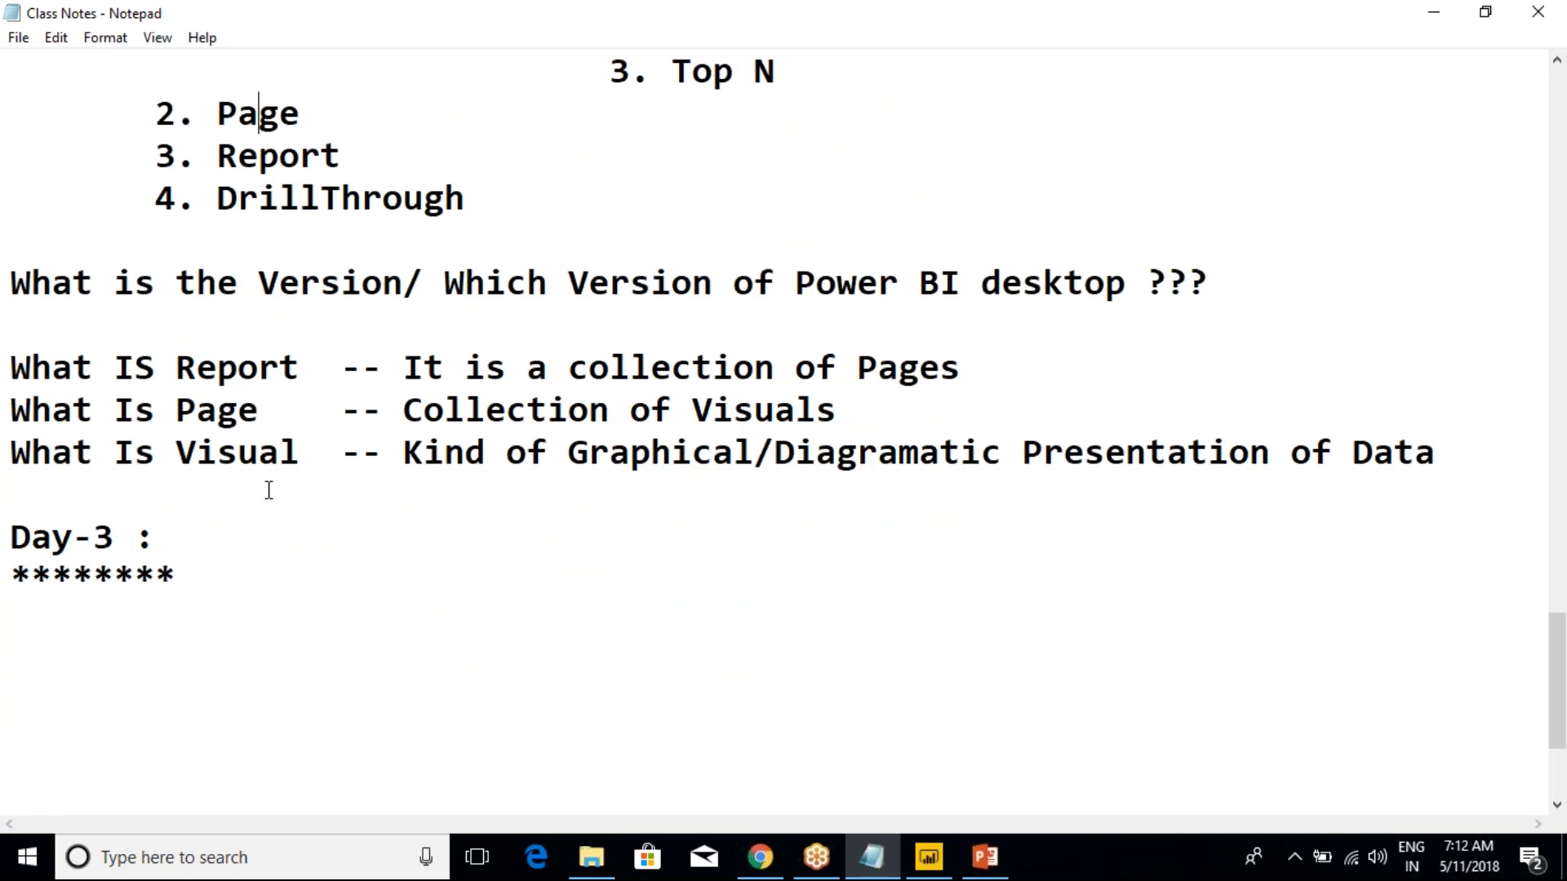
{"action": "left_click", "coordinate": [196, 570]}
{"action": "scroll", "coordinate": [197, 571], "scroll_direction": "down", "scroll_amount": 2}
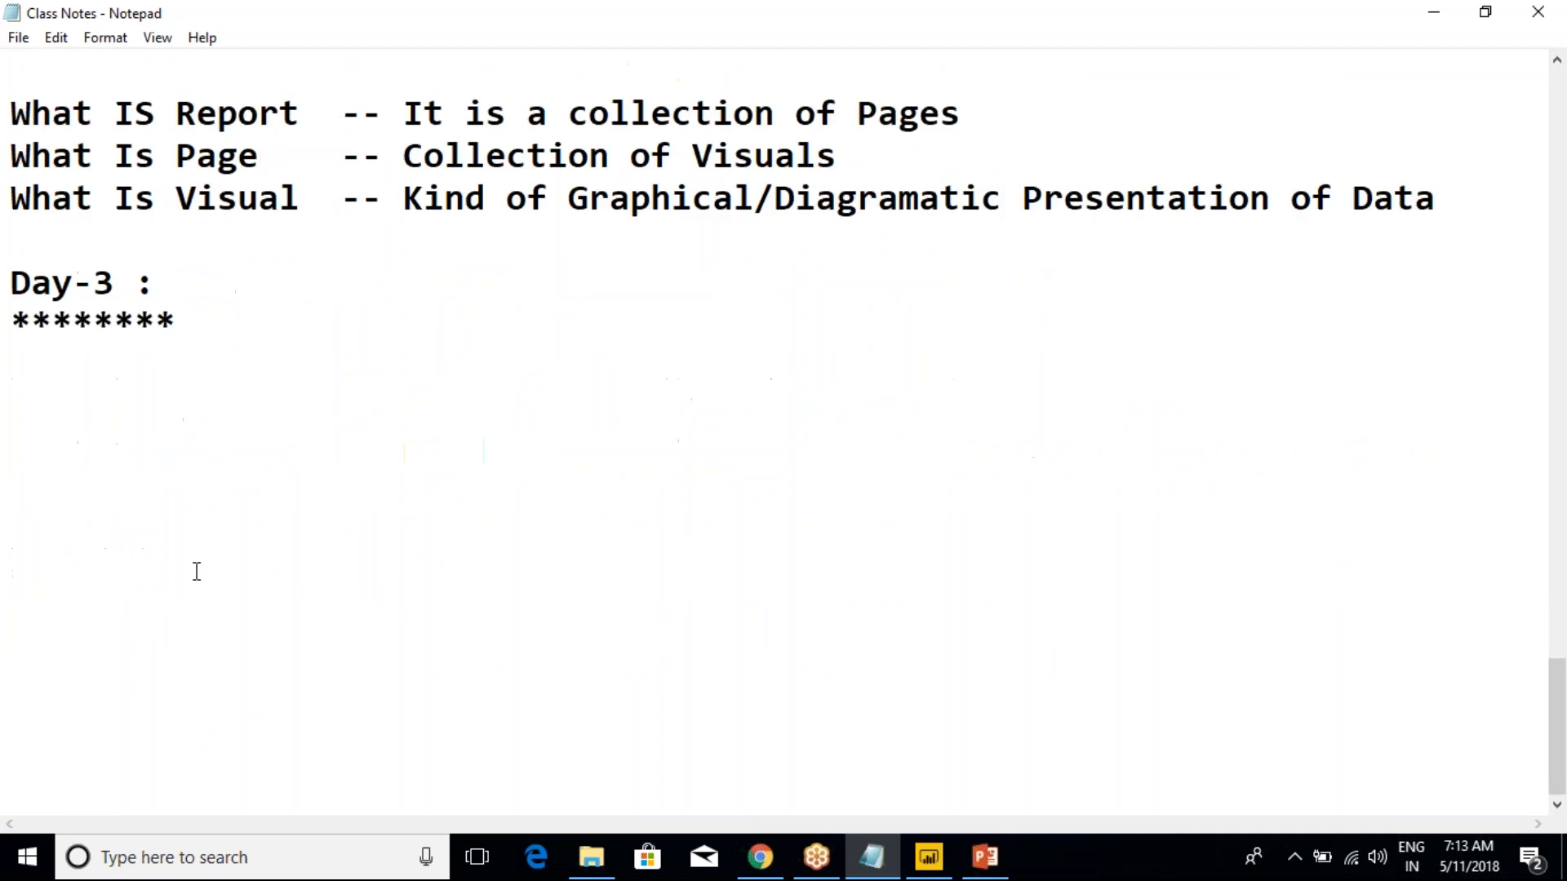
{"action": "key", "text": "Return"}
Switch to Power BI Desktop, select the SalesAmount card and examine its filter levels and drillthrough section
{"action": "key", "text": "alt+Tab"}
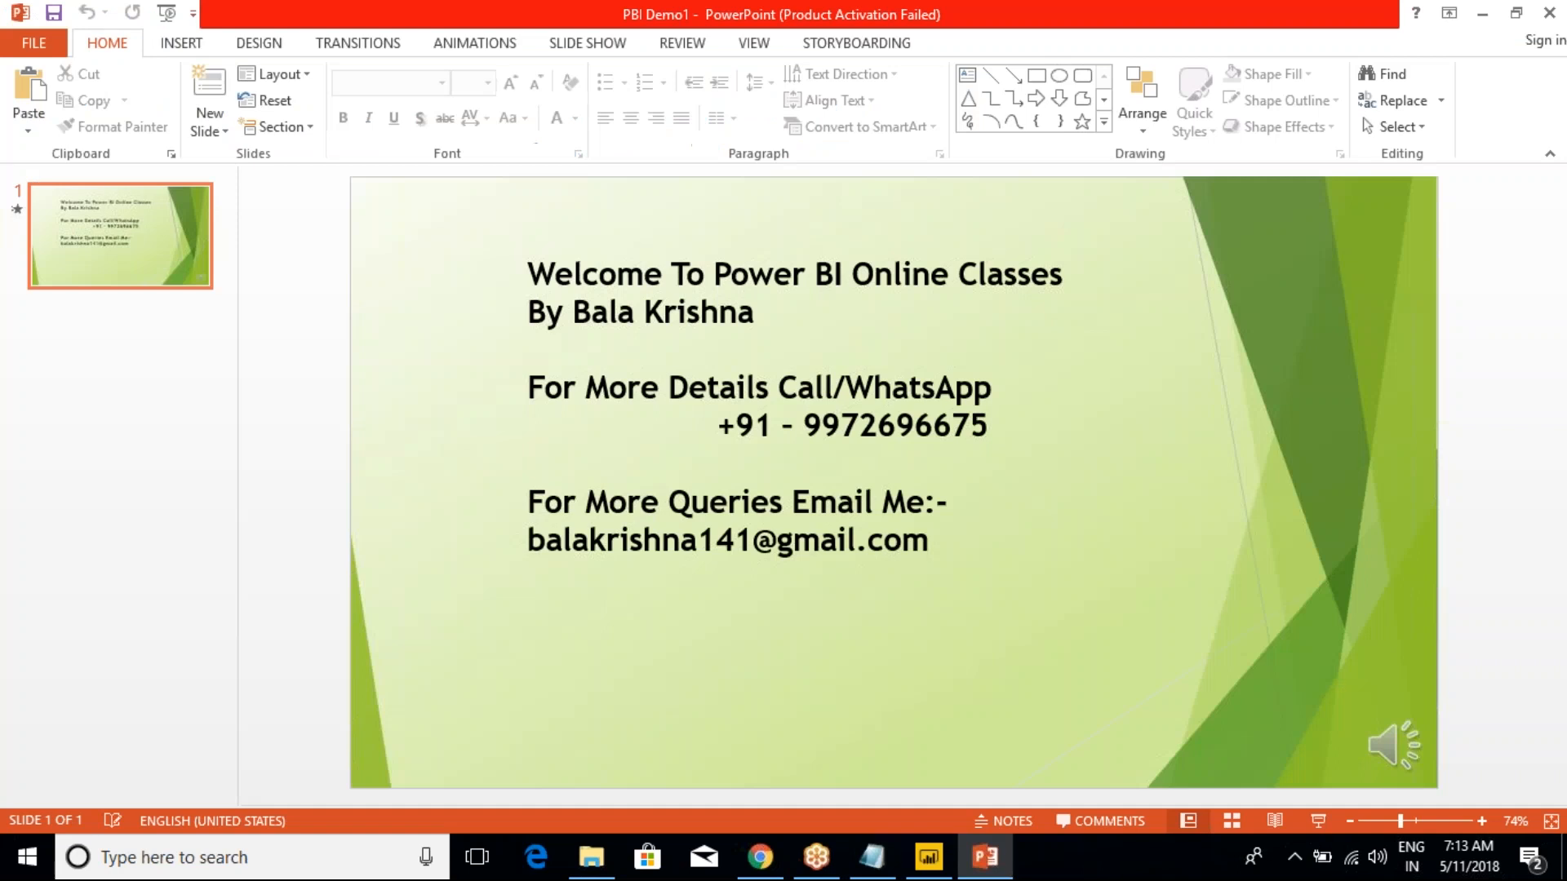
{"action": "key", "text": "alt+Tab"}
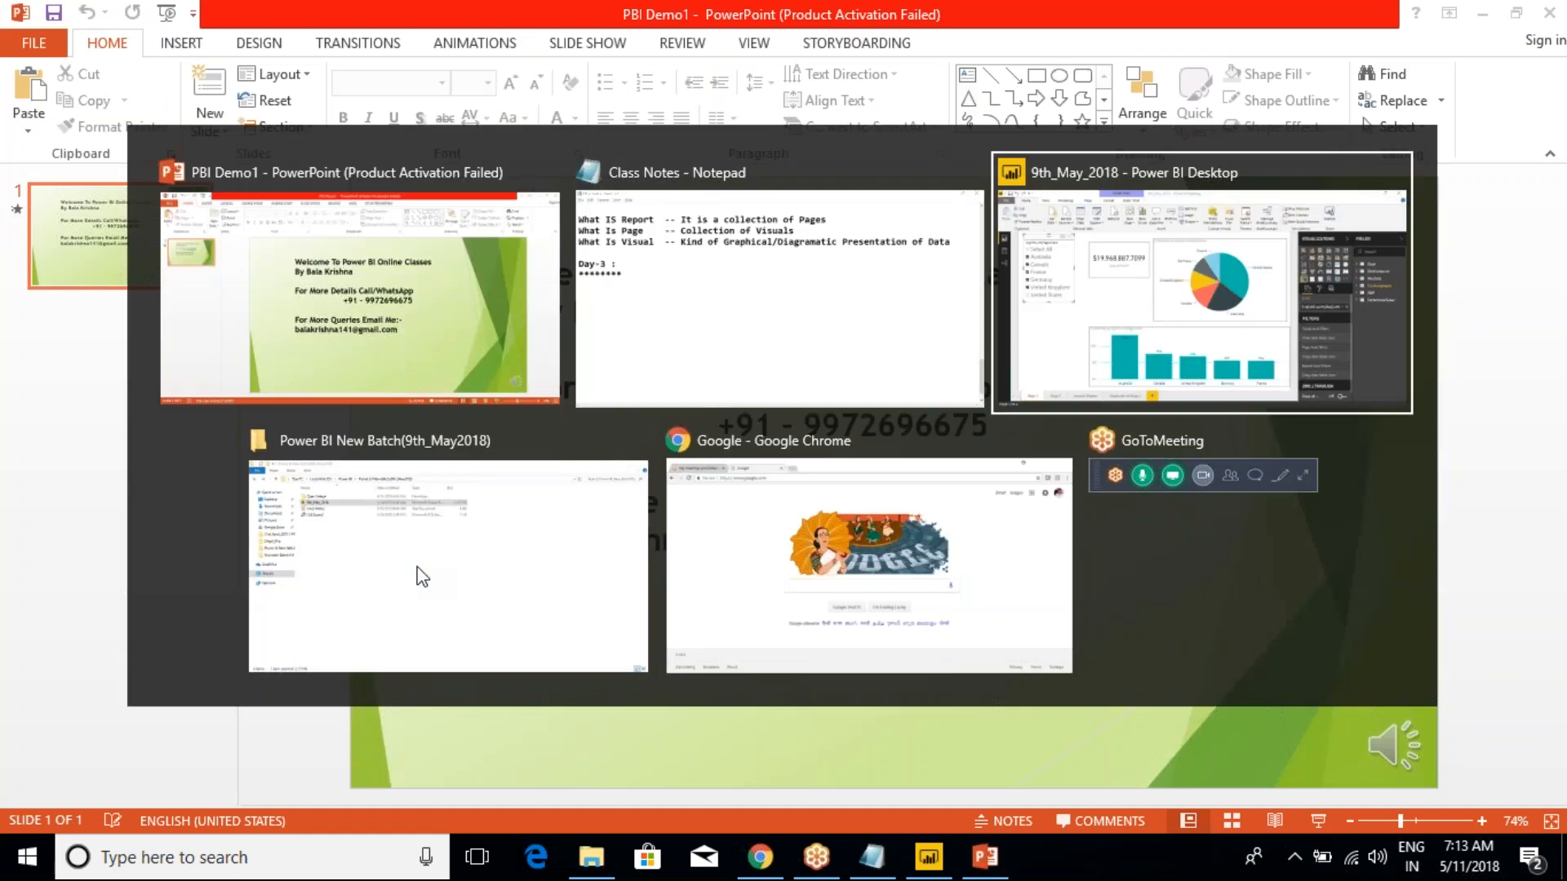
{"action": "key", "text": "alt+Tab"}
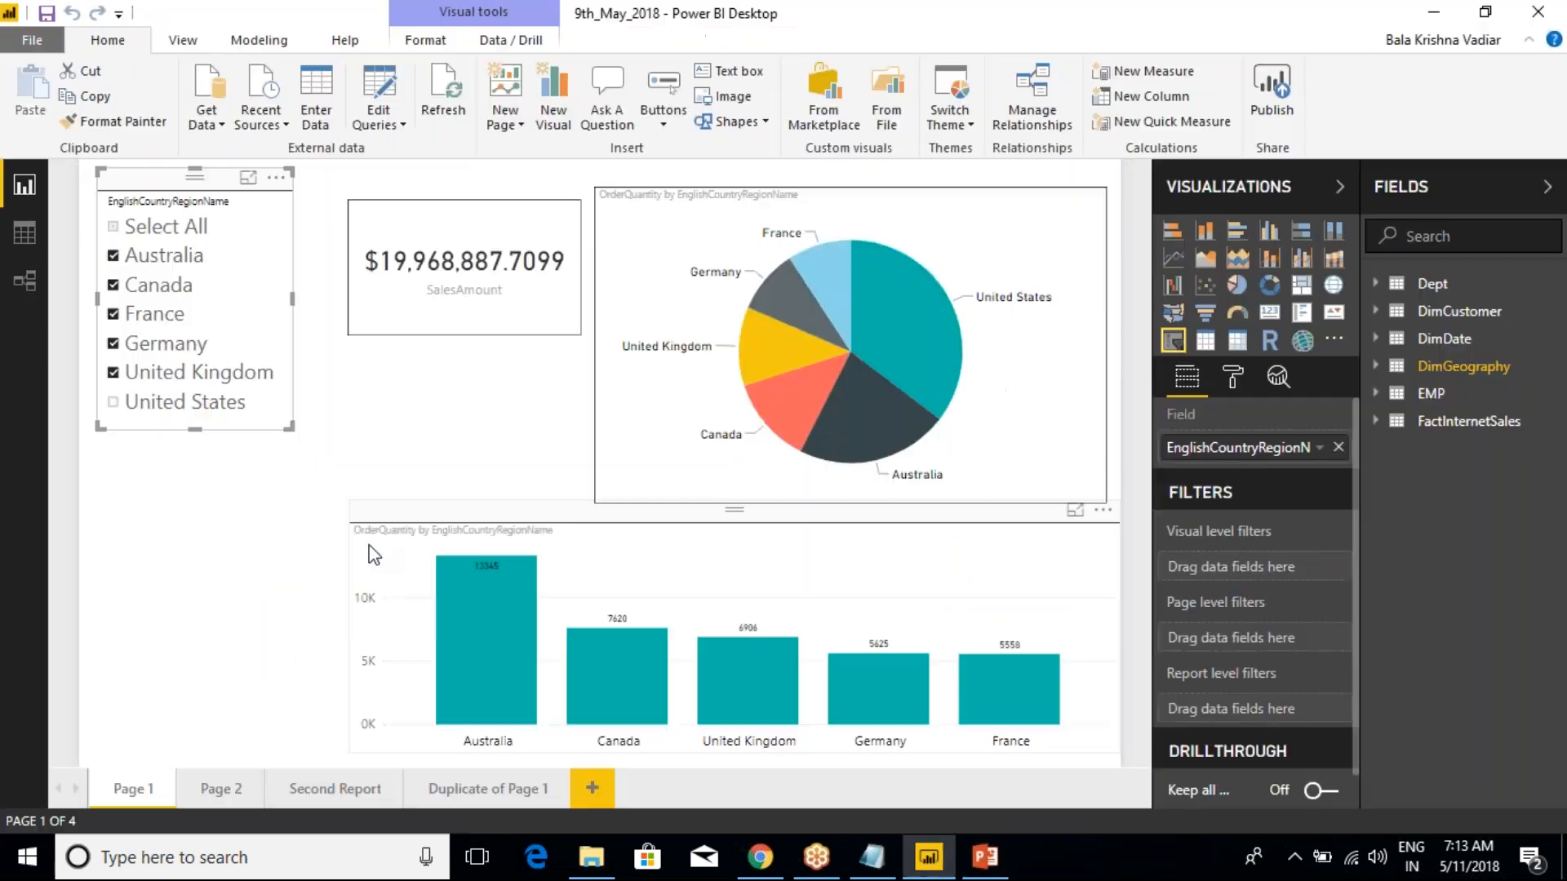
{"action": "left_click", "coordinate": [487, 191]}
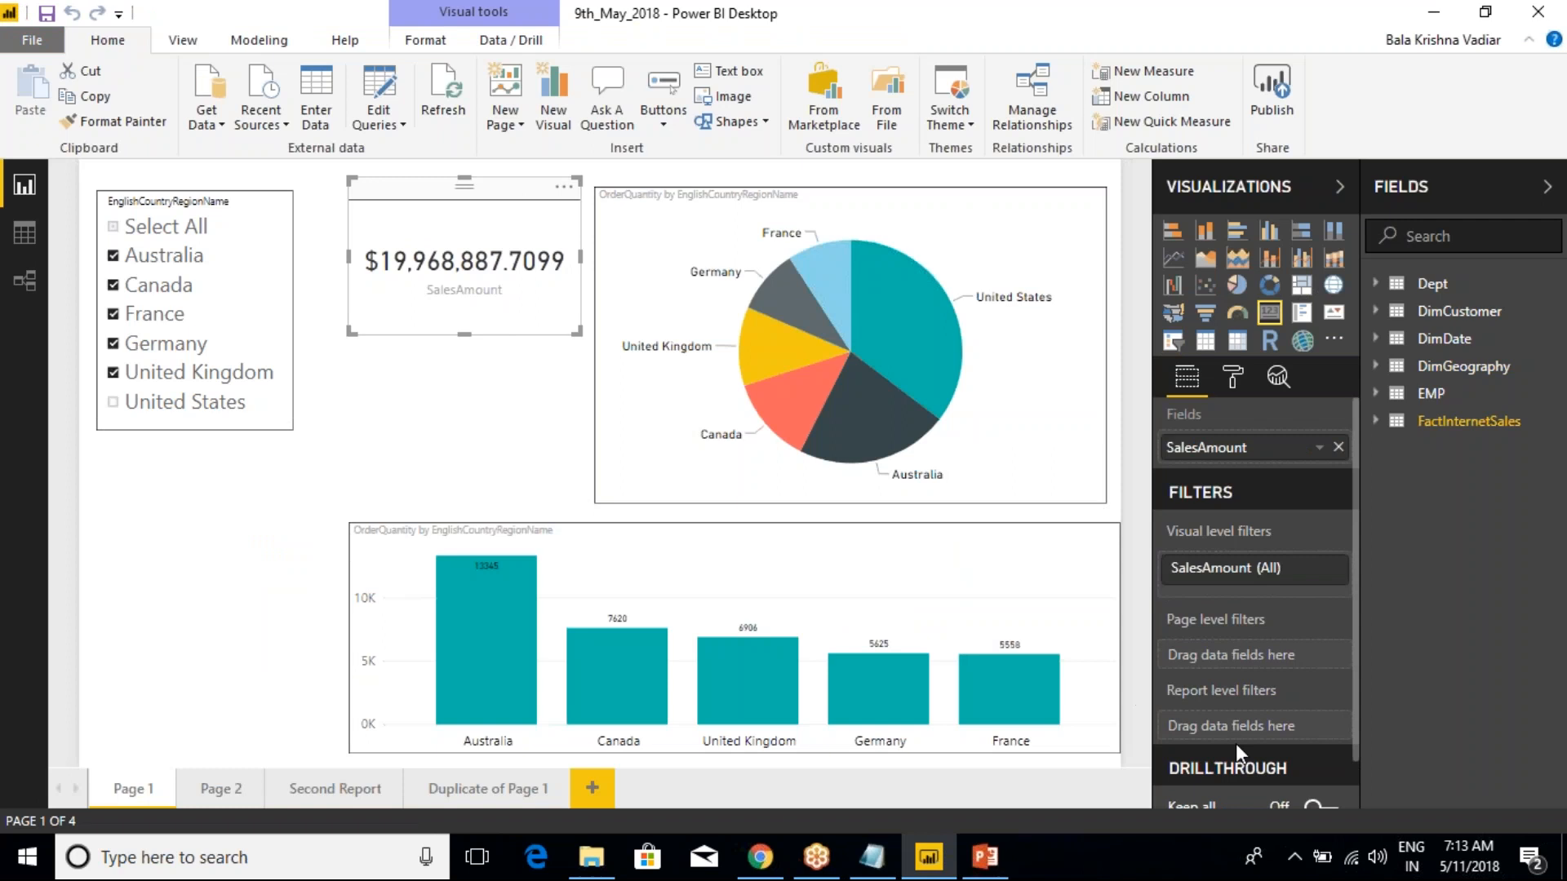
{"action": "scroll", "coordinate": [1331, 667], "scroll_direction": "down", "scroll_amount": 1}
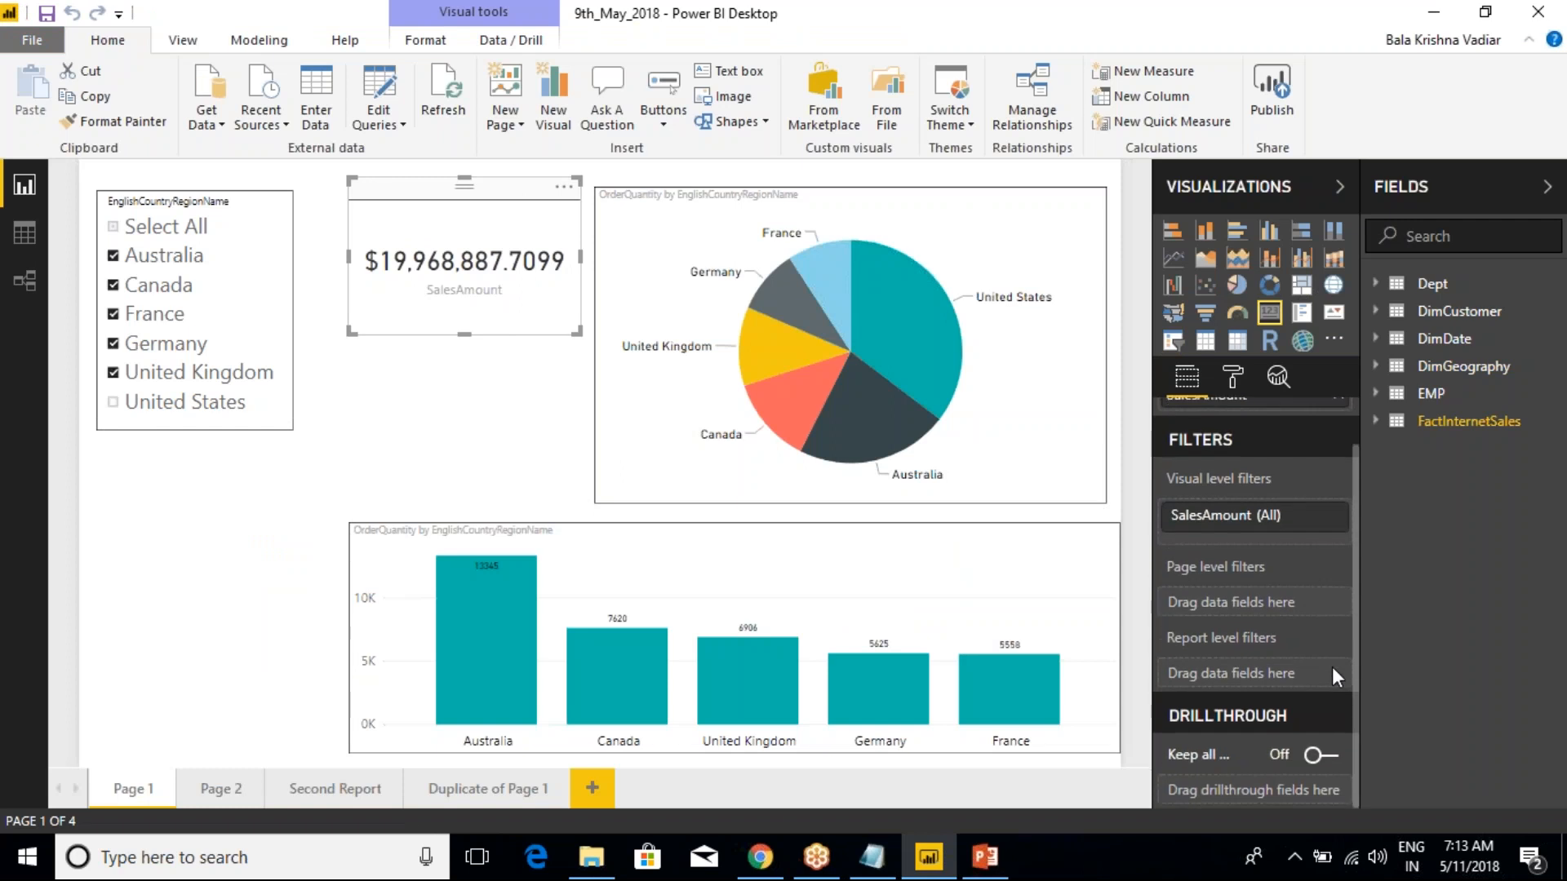
{"action": "left_click", "coordinate": [1258, 27]}
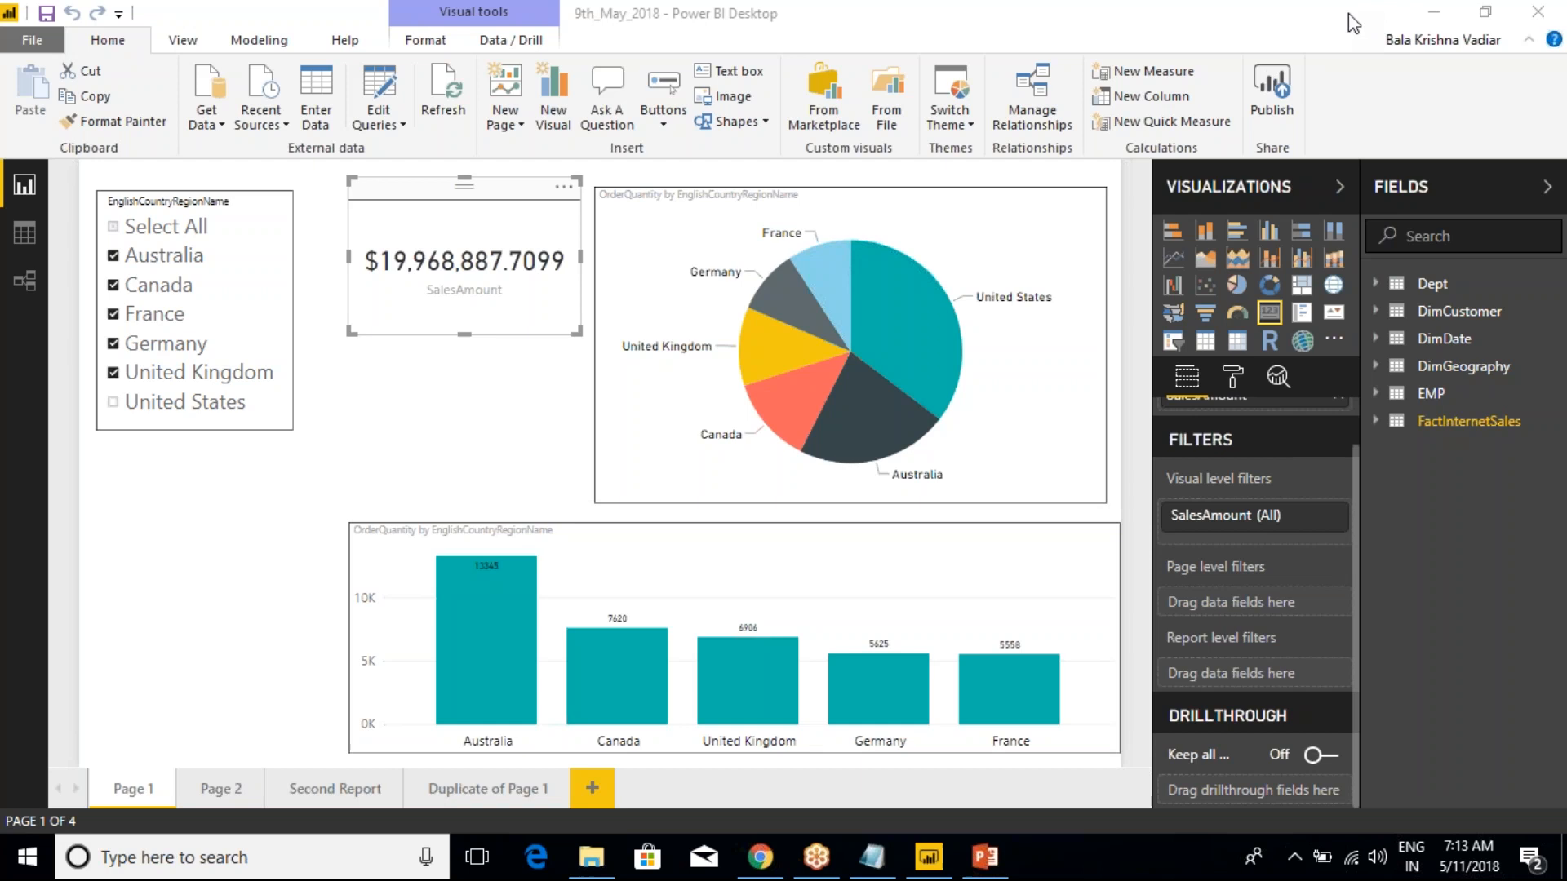
In the Notepad class notes, copy the "4. DrillThrough" line below the Day-3 heading and extend it to "4. DrillThrough Filters"
{"action": "left_click", "coordinate": [871, 853]}
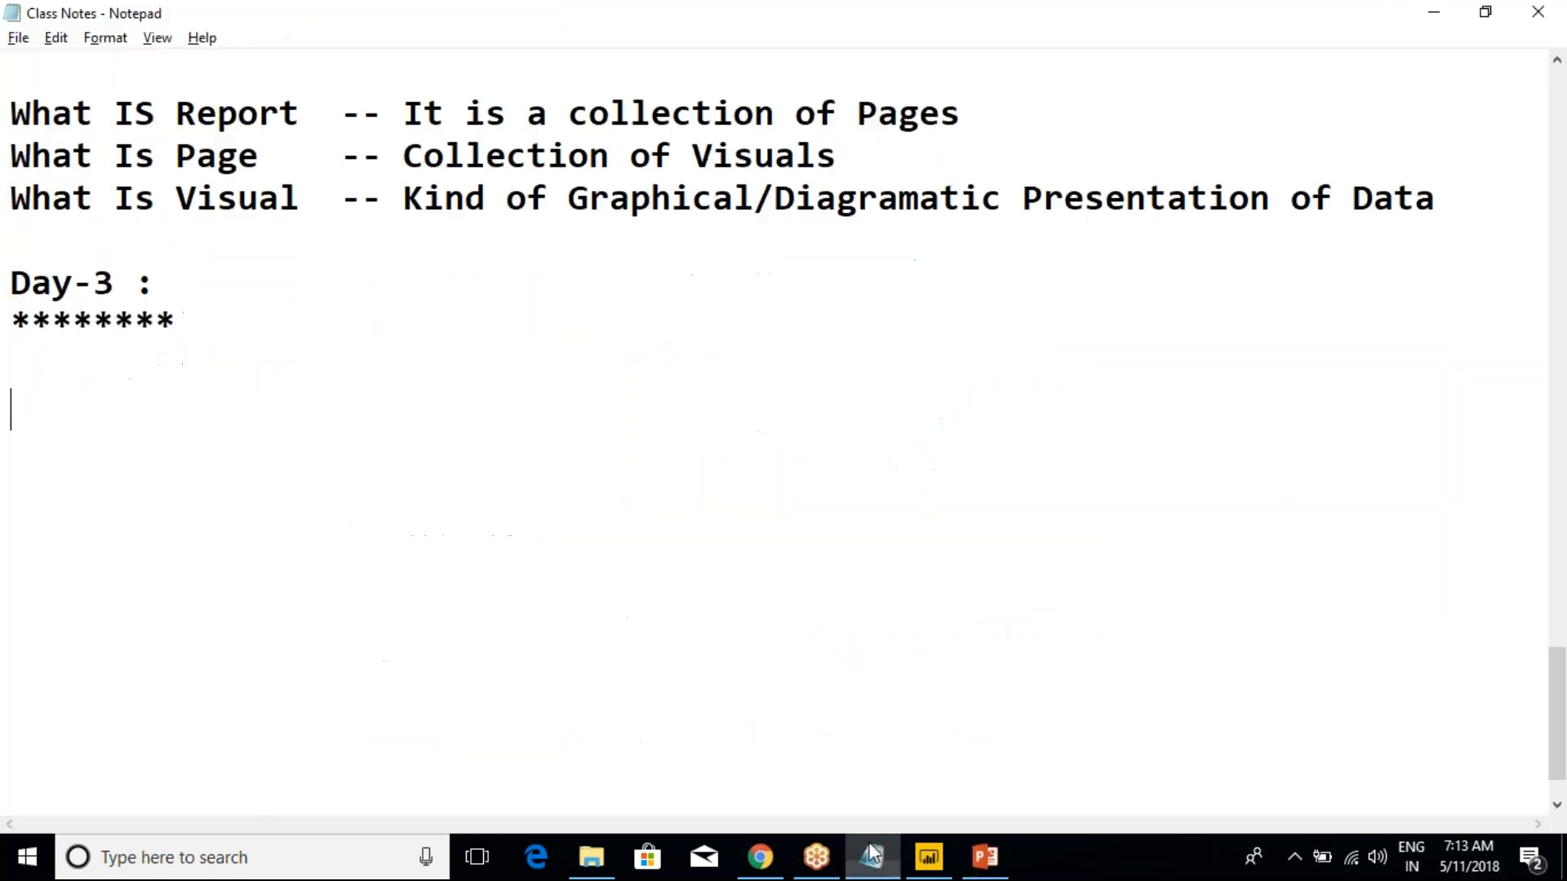
{"action": "scroll", "coordinate": [507, 413], "scroll_direction": "up", "scroll_amount": 4}
{"action": "left_click_drag", "start_coordinate": [494, 465], "coordinate": [10, 457]}
{"action": "key", "text": "ctrl+c"}
{"action": "scroll", "coordinate": [307, 587], "scroll_direction": "down", "scroll_amount": 5}
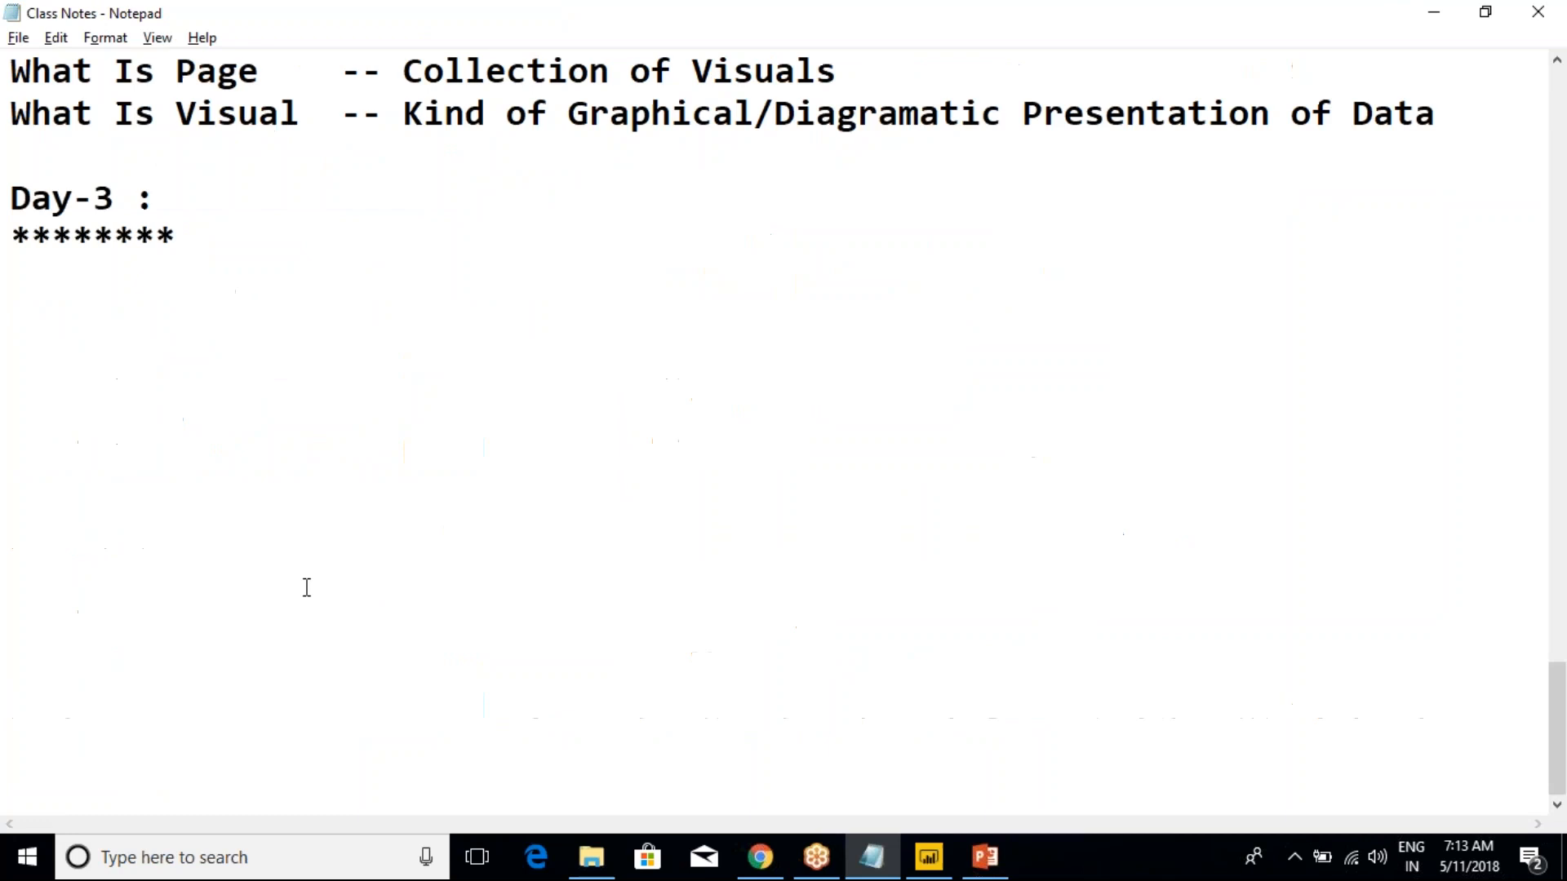
{"action": "left_click", "coordinate": [249, 238]}
{"action": "key", "text": "Return"}
{"action": "key", "text": "Return"}
{"action": "key", "text": "ctrl+v"}
{"action": "type", "text": "Filters"}
{"action": "key", "text": "Return"}
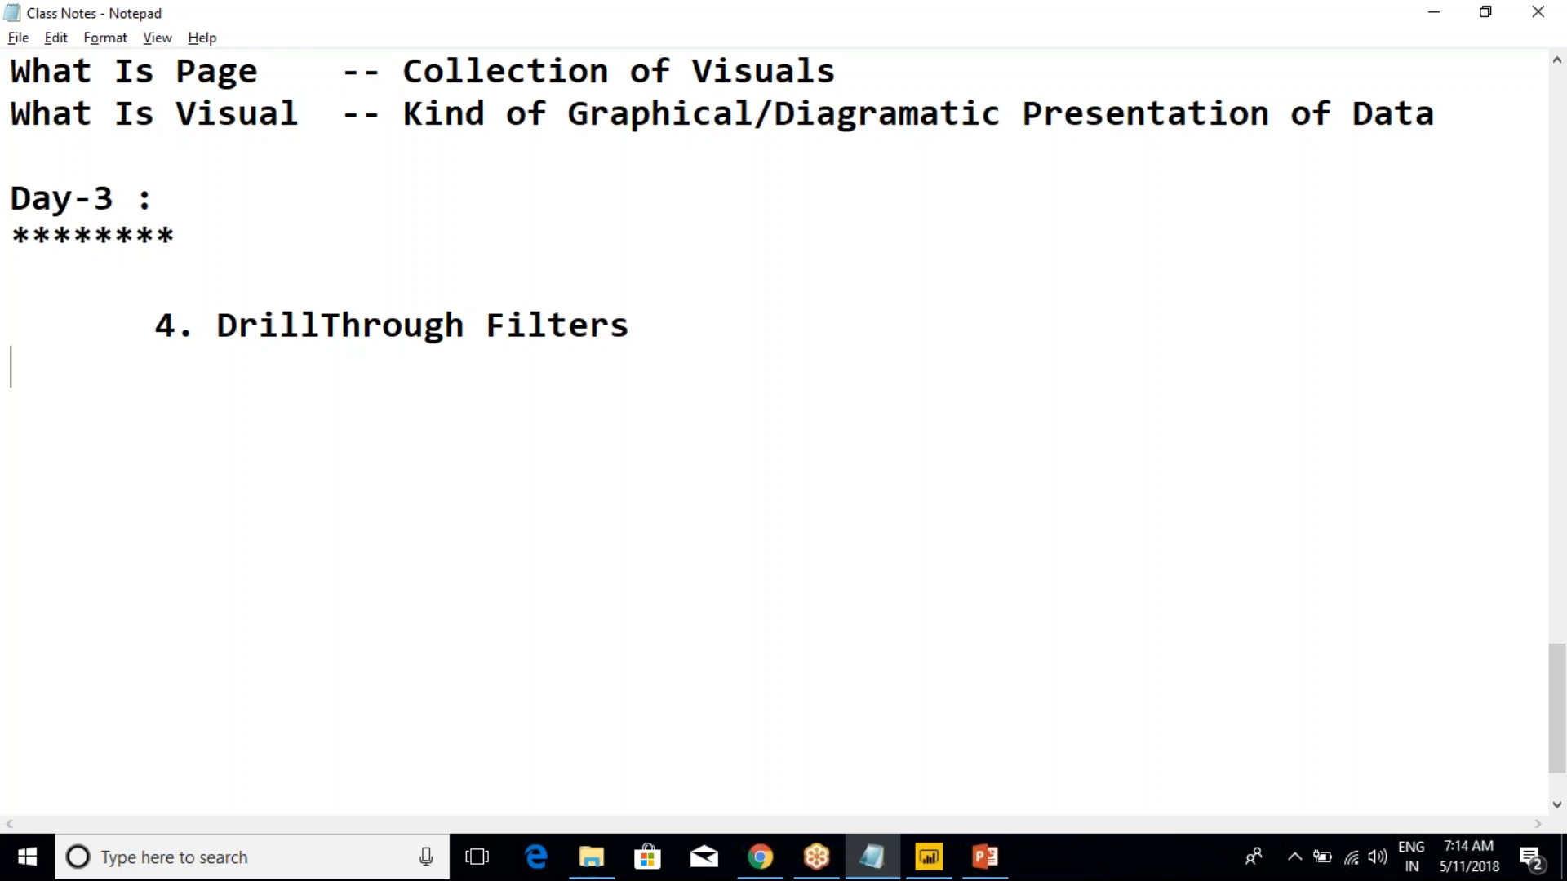
Switch to Power BI Desktop and draw red annotation rectangles around the Filters section and the gallery of visual types
{"action": "key", "text": "alt+Tab"}
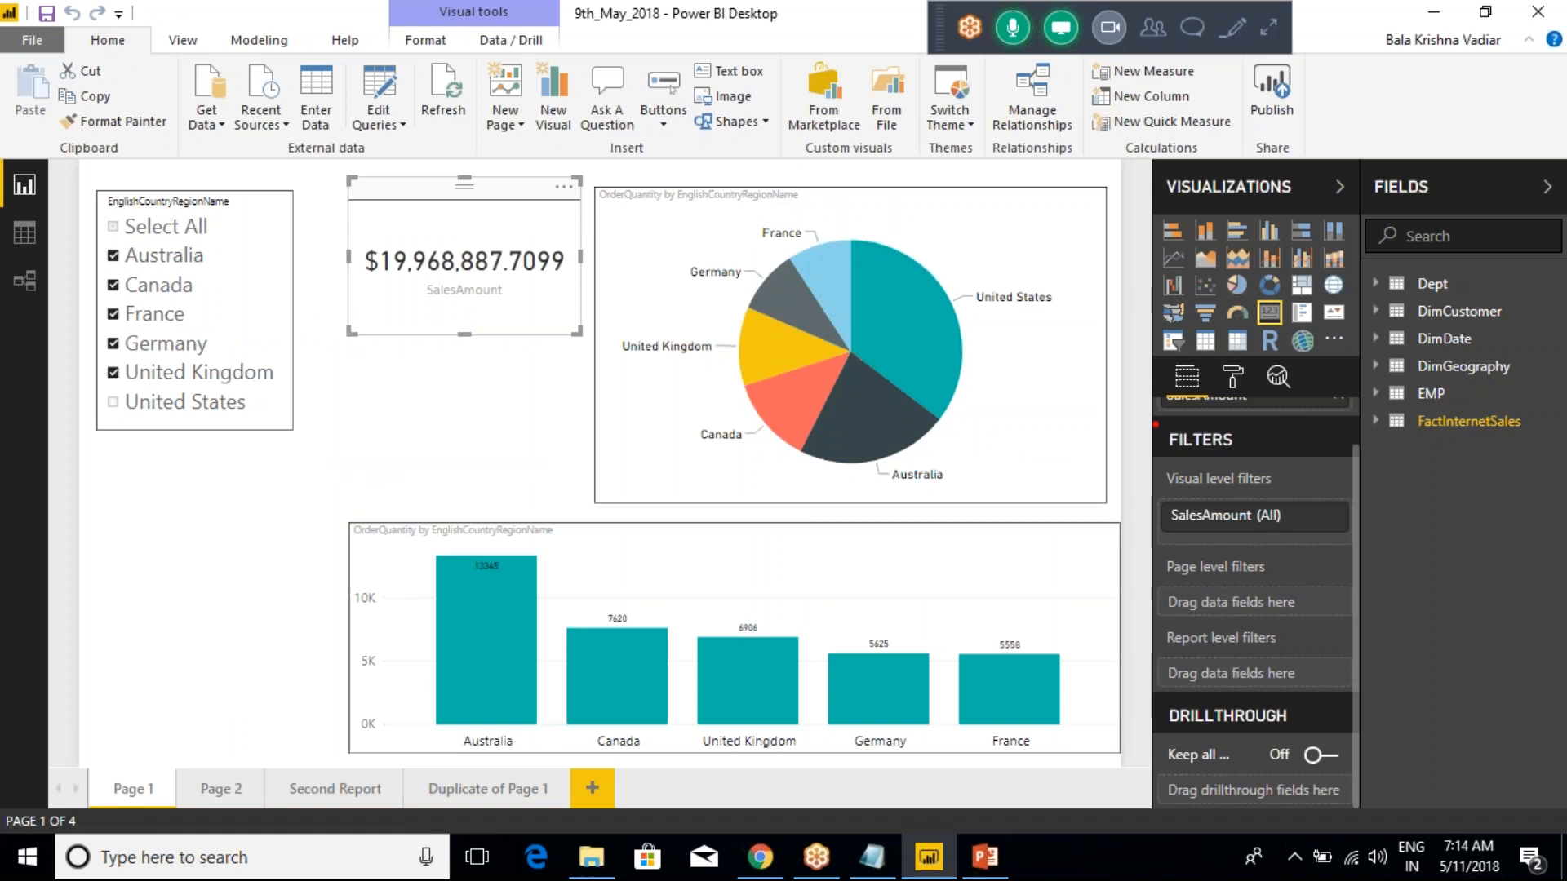
{"action": "mouse_move", "coordinate": [1128, 421]}
{"action": "left_mouse_down"}
{"action": "mouse_move", "coordinate": [1211, 434]}
{"action": "mouse_move", "coordinate": [1279, 627]}
{"action": "left_mouse_up"}
{"action": "mouse_move", "coordinate": [1126, 411]}
{"action": "left_mouse_down"}
{"action": "mouse_move", "coordinate": [1317, 693]}
{"action": "mouse_move", "coordinate": [1323, 749]}
{"action": "left_mouse_up"}
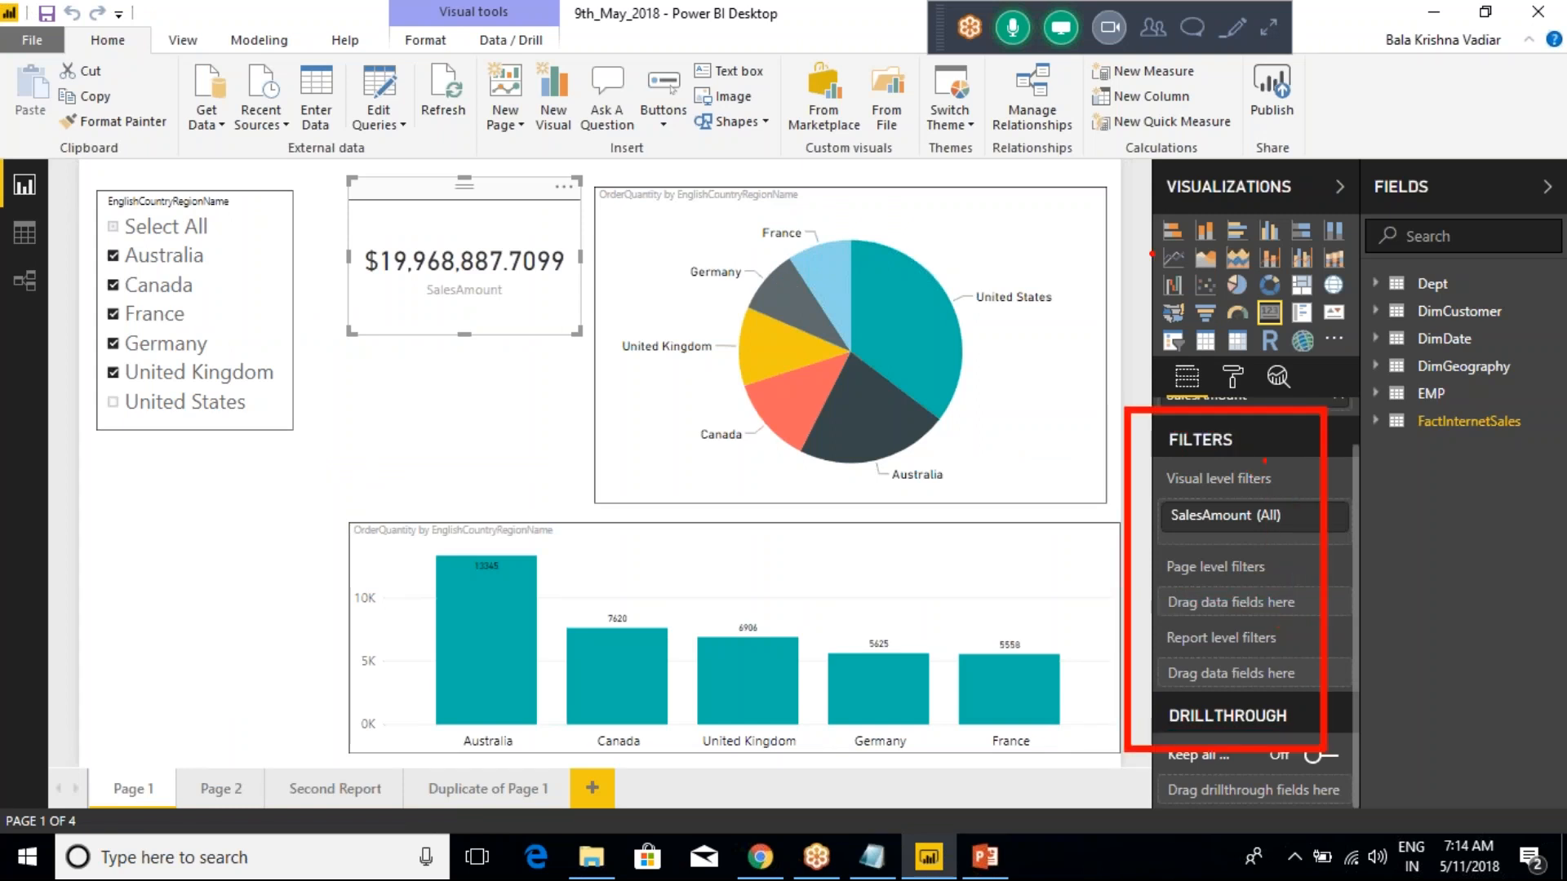
{"action": "mouse_move", "coordinate": [1121, 198]}
{"action": "left_mouse_down"}
{"action": "mouse_move", "coordinate": [1256, 291]}
{"action": "mouse_move", "coordinate": [1332, 381]}
{"action": "left_mouse_up"}
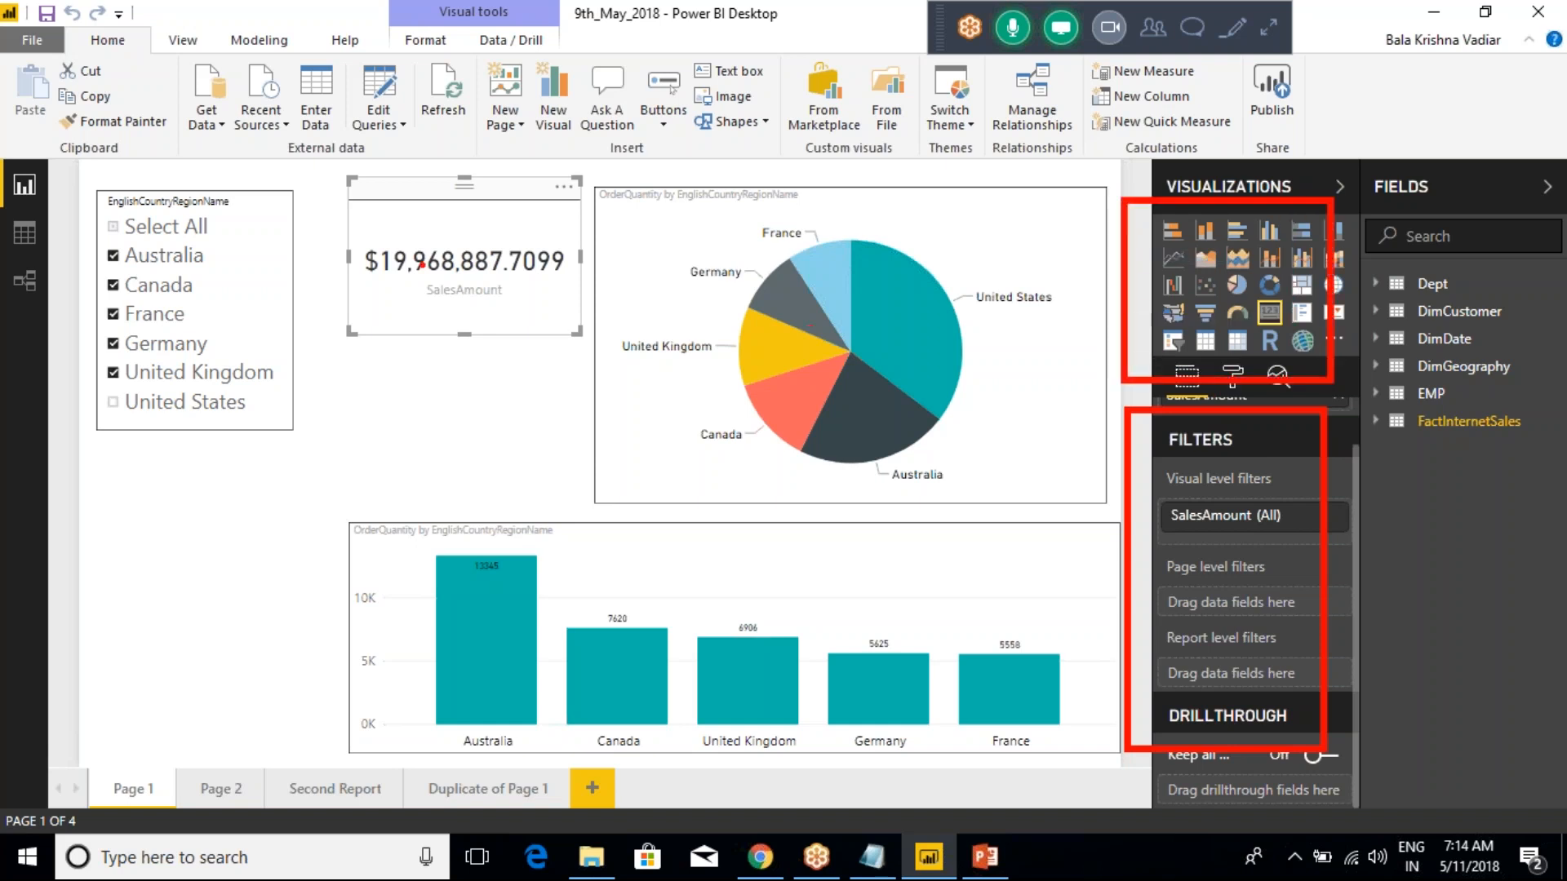
Mark the Report, Data and Relationships view icons and the four page tabs with red annotation strokes
{"action": "left_click_drag", "start_coordinate": [35, 194], "coordinate": [128, 160]}
{"action": "left_click_drag", "start_coordinate": [42, 239], "coordinate": [89, 212]}
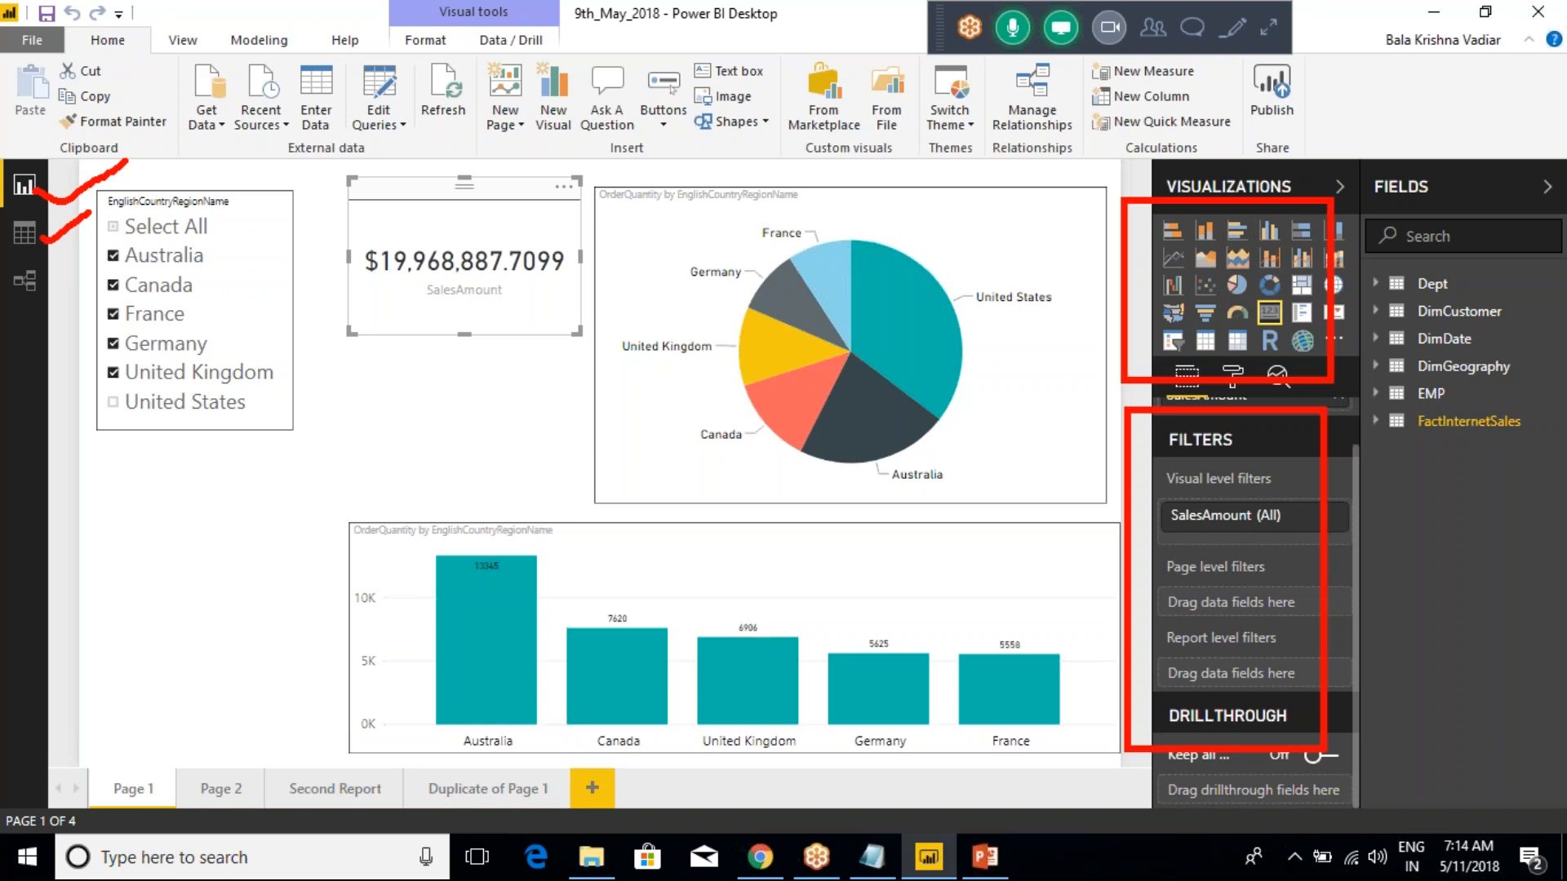
{"action": "left_click_drag", "start_coordinate": [38, 292], "coordinate": [93, 254]}
{"action": "left_click_drag", "start_coordinate": [128, 805], "coordinate": [164, 707]}
{"action": "left_click_drag", "start_coordinate": [197, 796], "coordinate": [262, 728]}
{"action": "left_click_drag", "start_coordinate": [307, 796], "coordinate": [363, 724]}
{"action": "left_click_drag", "start_coordinate": [448, 816], "coordinate": [494, 722]}
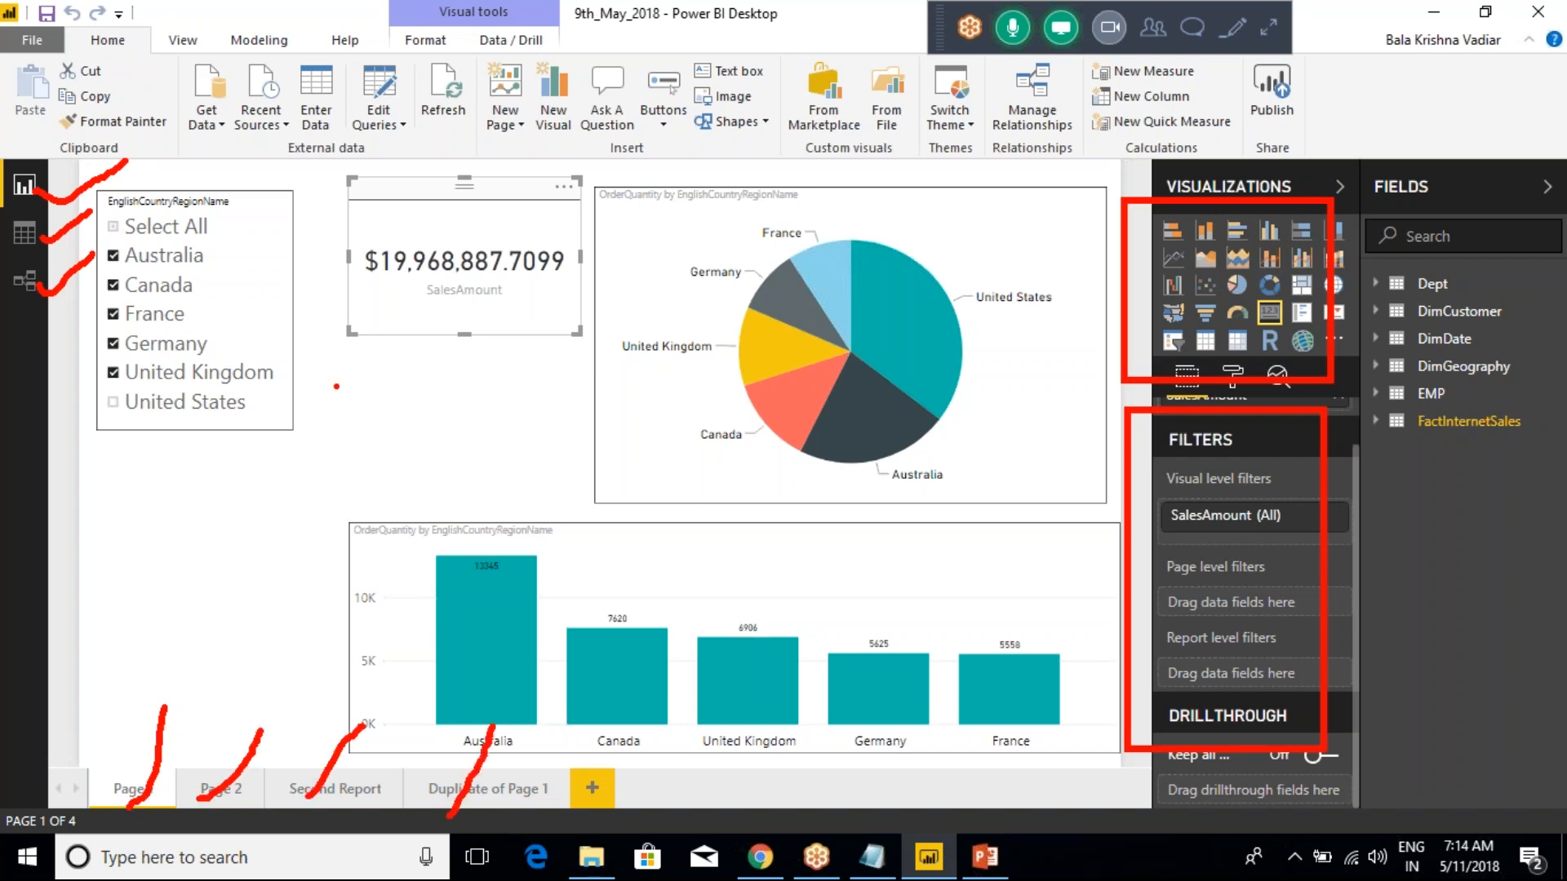
Annotate the External data commands from Get Data to Refresh with red strokes, circle the group, and clear all annotations
{"action": "left_click_drag", "start_coordinate": [206, 111], "coordinate": [204, 174]}
{"action": "left_click_drag", "start_coordinate": [266, 120], "coordinate": [261, 186]}
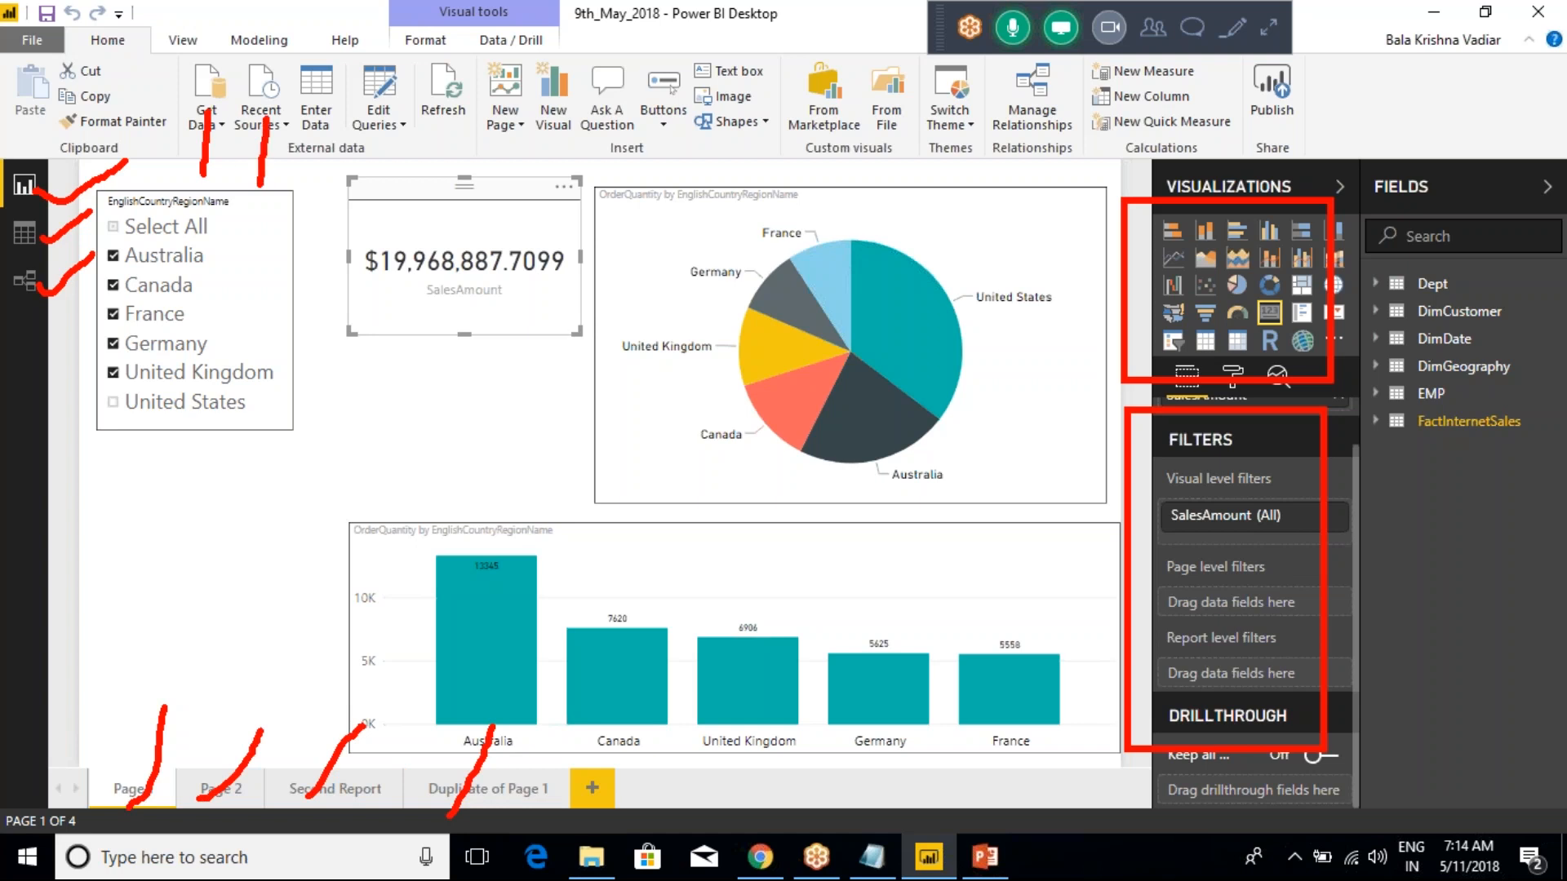
{"action": "left_click_drag", "start_coordinate": [314, 120], "coordinate": [308, 185]}
{"action": "left_click_drag", "start_coordinate": [379, 121], "coordinate": [385, 188]}
{"action": "mouse_move", "coordinate": [441, 114]}
{"action": "left_mouse_down"}
{"action": "mouse_move", "coordinate": [433, 179]}
{"action": "mouse_move", "coordinate": [454, 161]}
{"action": "left_mouse_up"}
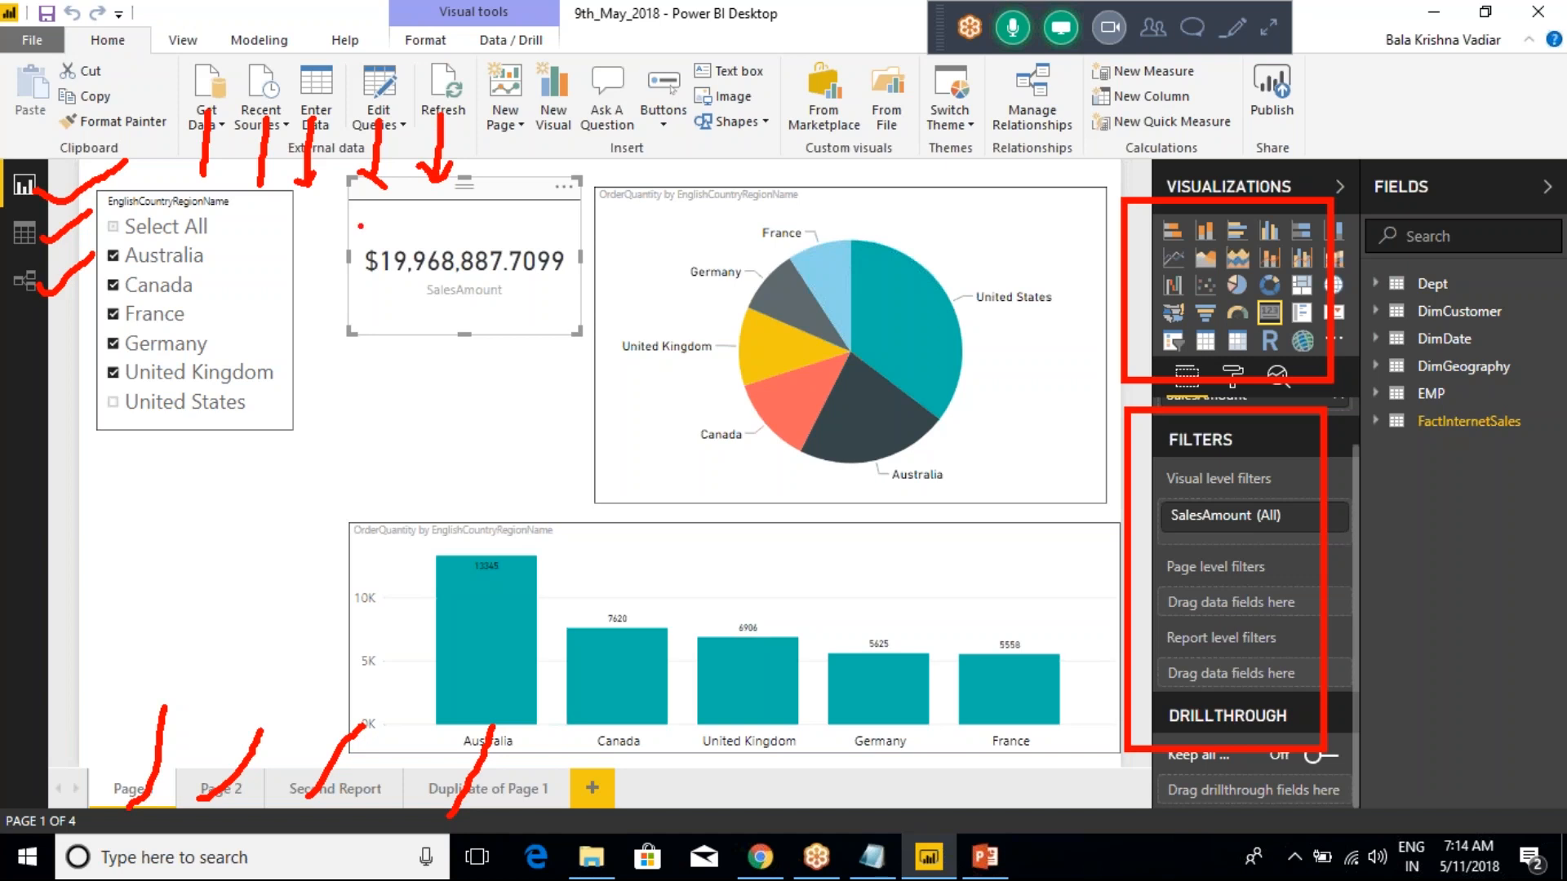
{"action": "mouse_move", "coordinate": [169, 128]}
{"action": "left_mouse_down"}
{"action": "mouse_move", "coordinate": [453, 314]}
{"action": "mouse_move", "coordinate": [463, 222]}
{"action": "left_mouse_up"}
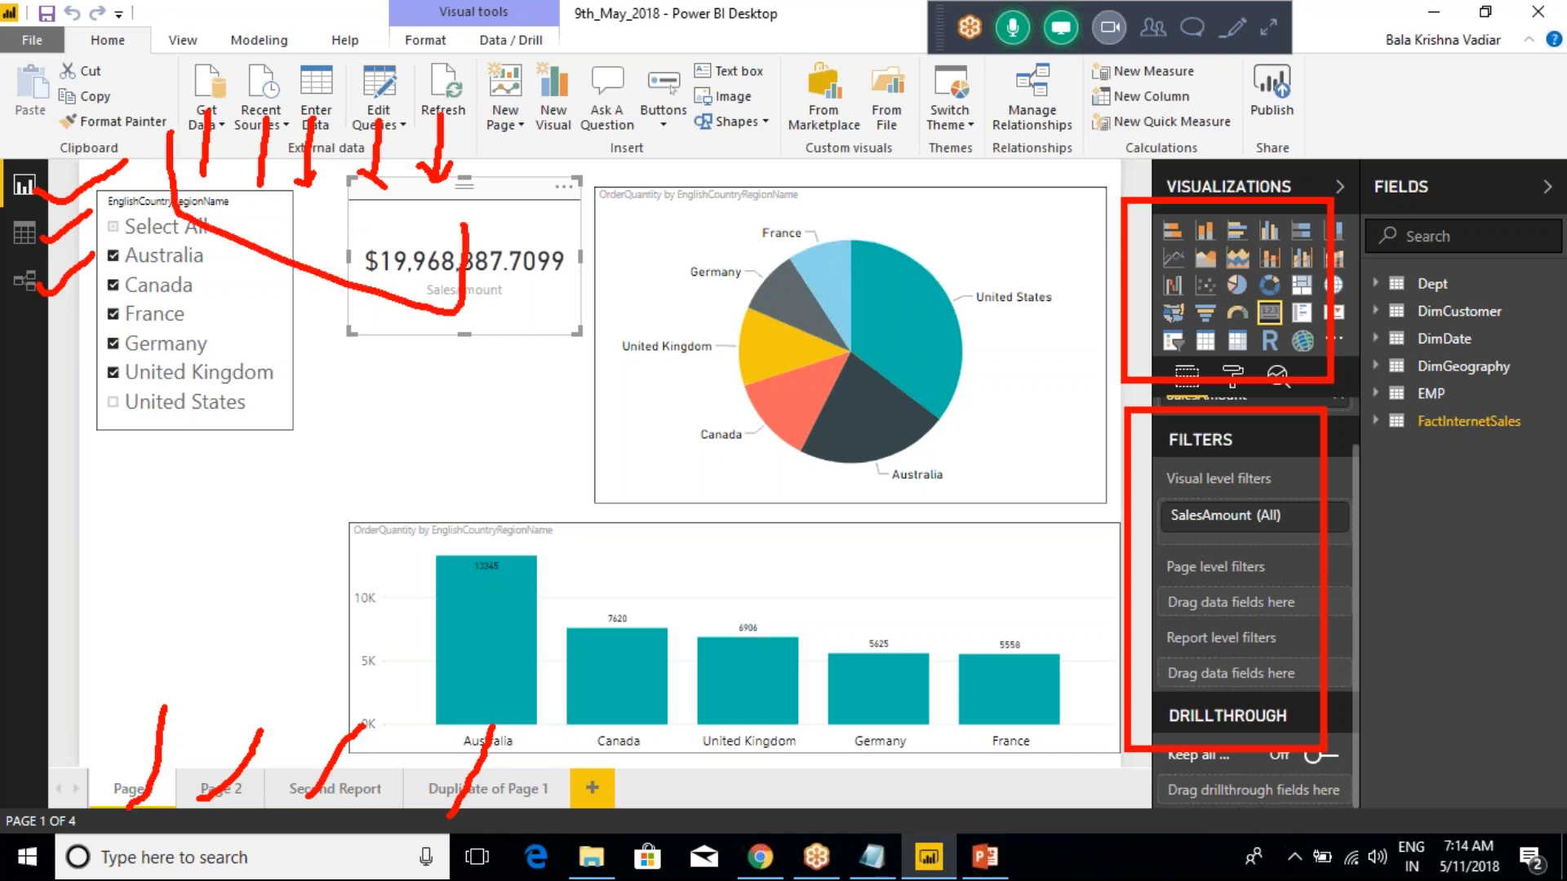
{"action": "mouse_move", "coordinate": [455, 116]}
{"action": "left_mouse_down"}
{"action": "mouse_move", "coordinate": [365, 66]}
{"action": "mouse_move", "coordinate": [166, 94]}
{"action": "mouse_move", "coordinate": [222, 193]}
{"action": "mouse_move", "coordinate": [421, 177]}
{"action": "mouse_move", "coordinate": [462, 117]}
{"action": "left_mouse_up"}
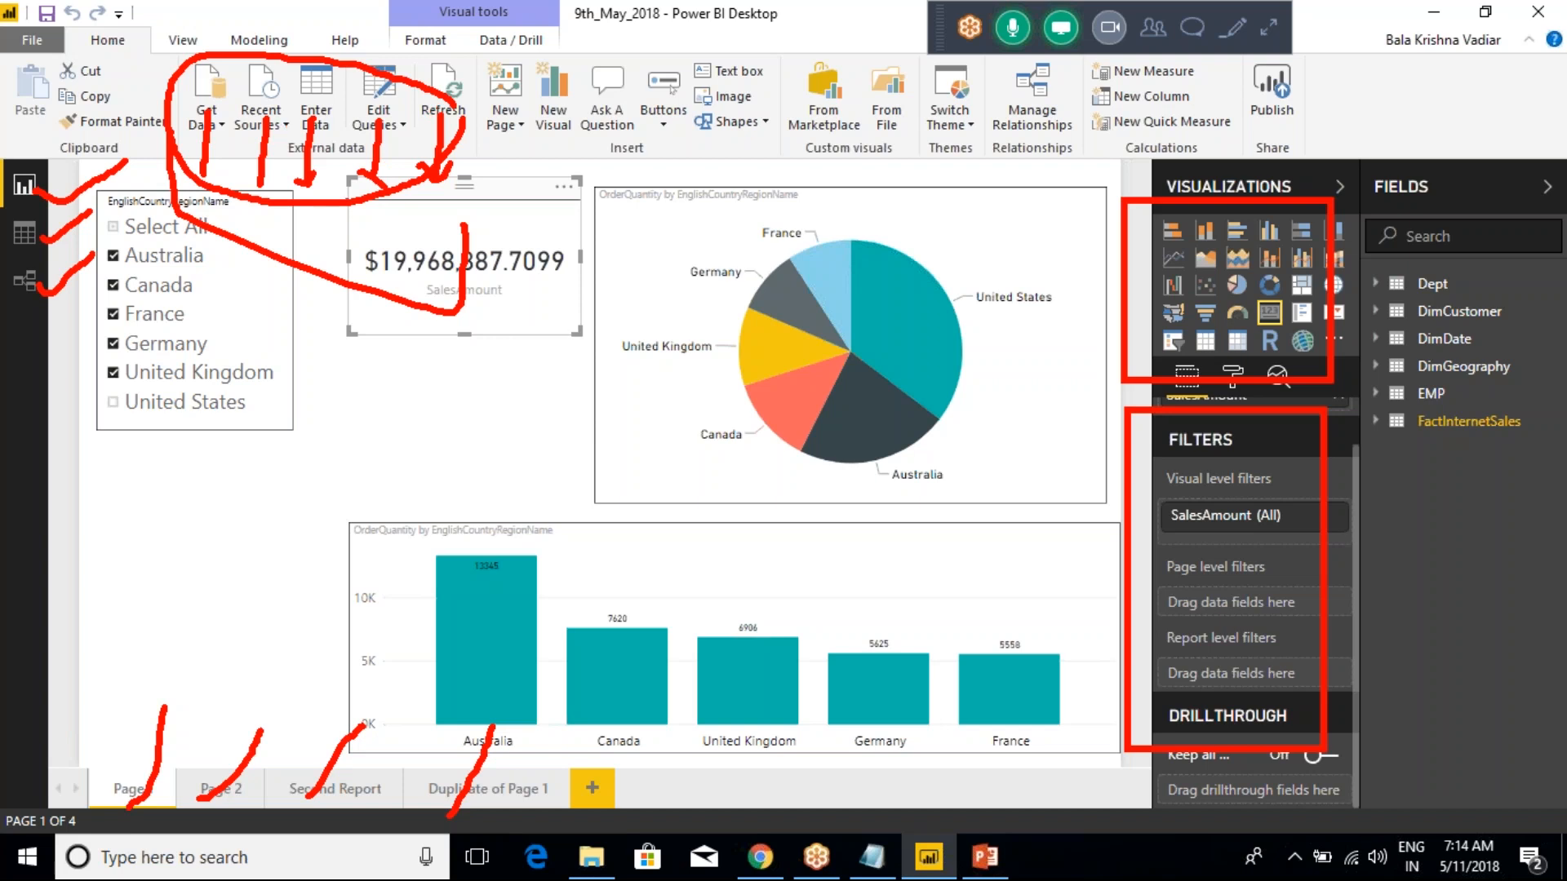
{"action": "key", "text": "Escape"}
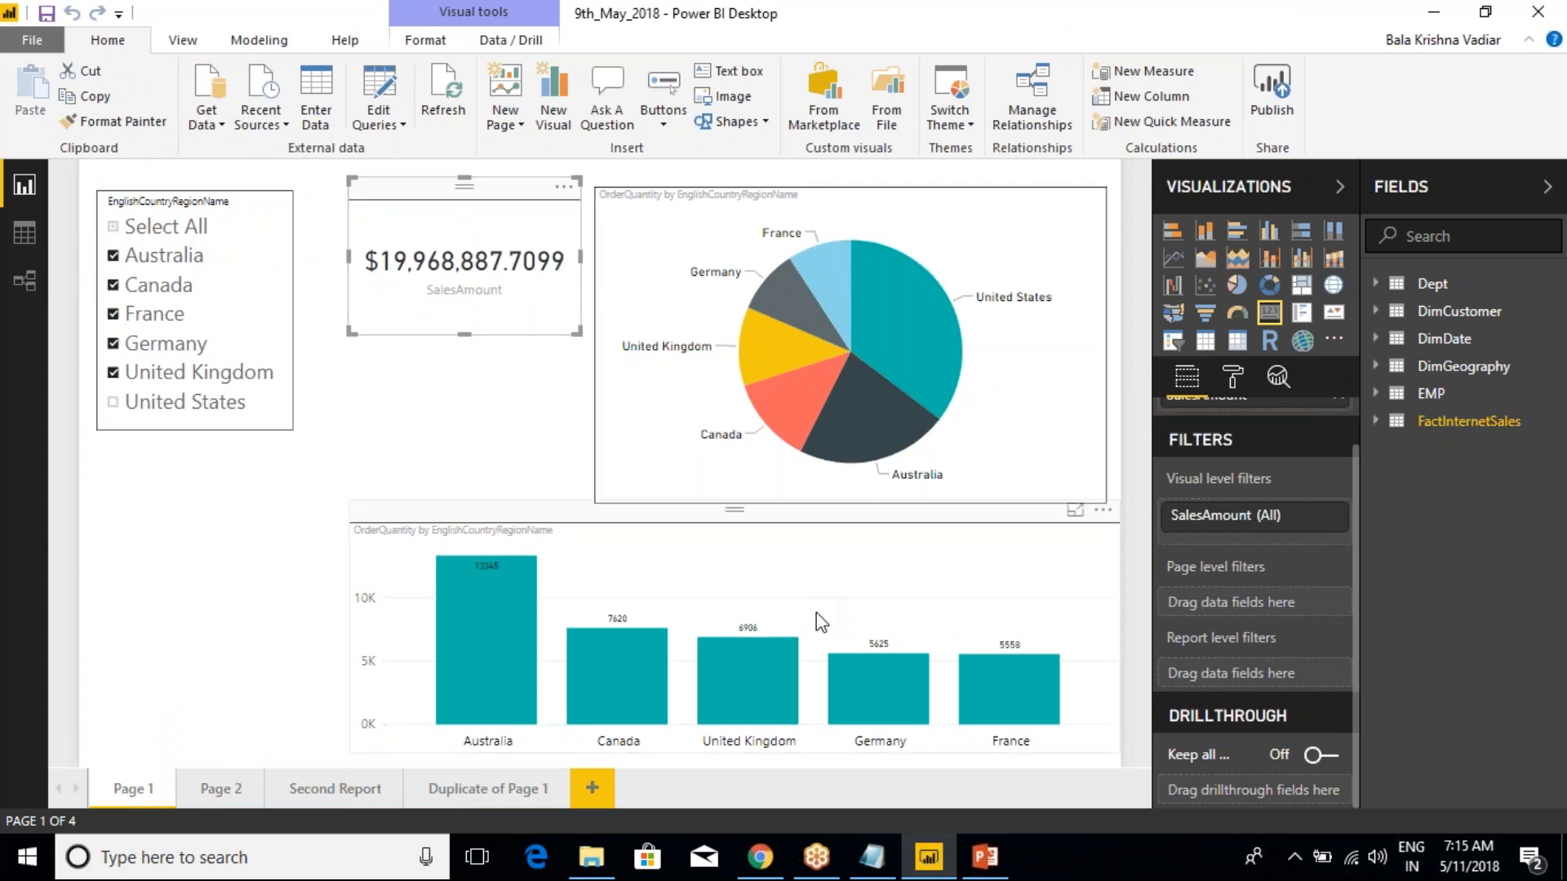
Outline the Fields list of tables with a red annotation rectangle, and clear the annotation
{"action": "key", "text": "ctrl+2"}
{"action": "left_click_drag", "start_coordinate": [1342, 124], "coordinate": [1554, 494]}
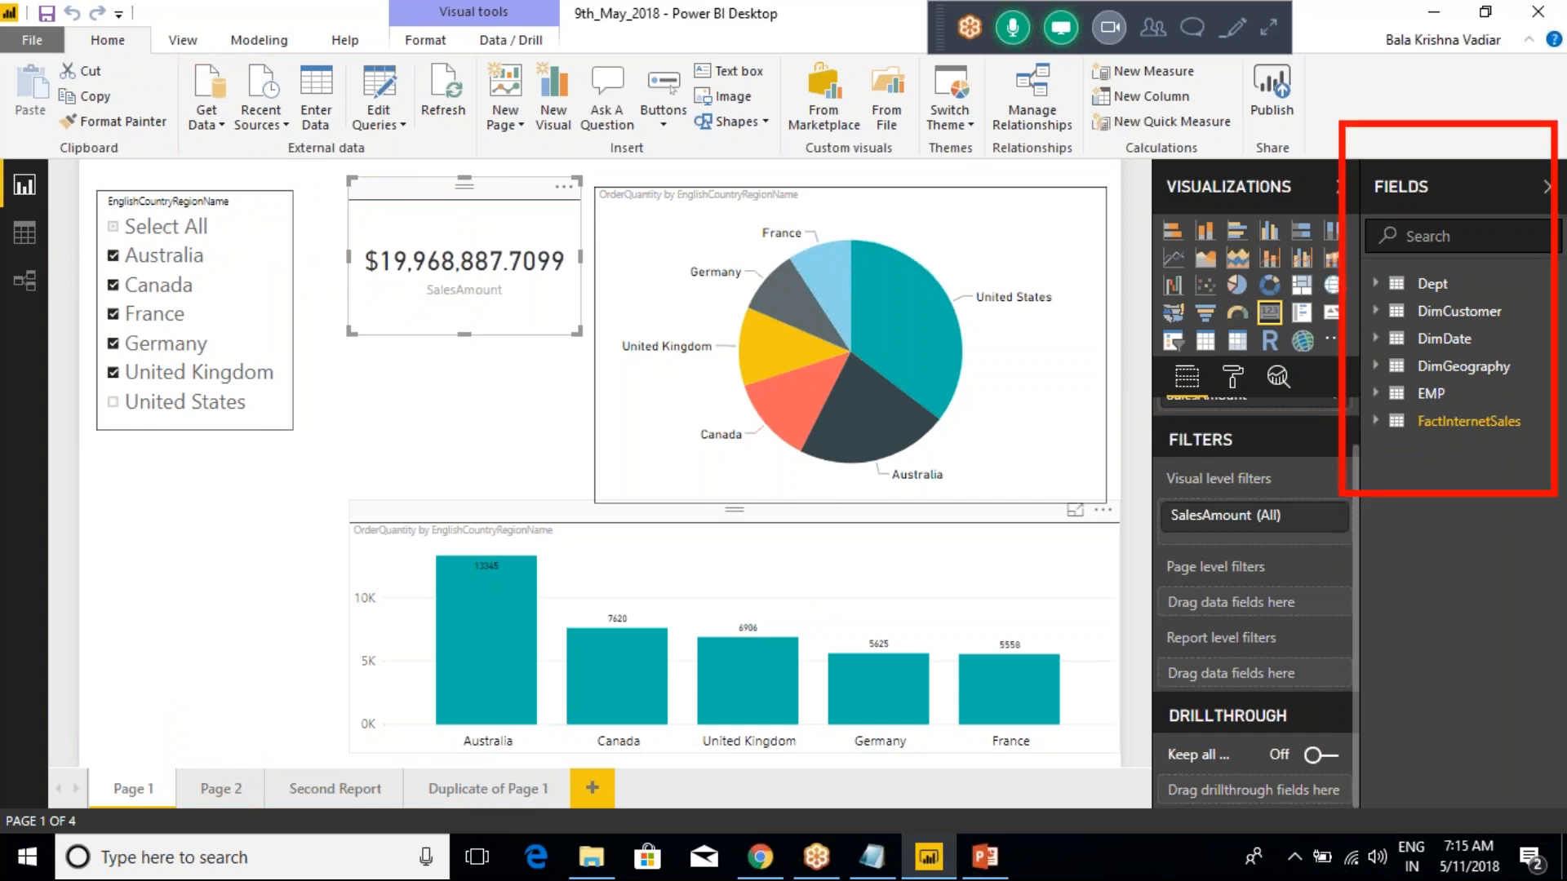
{"action": "key", "text": "Escape"}
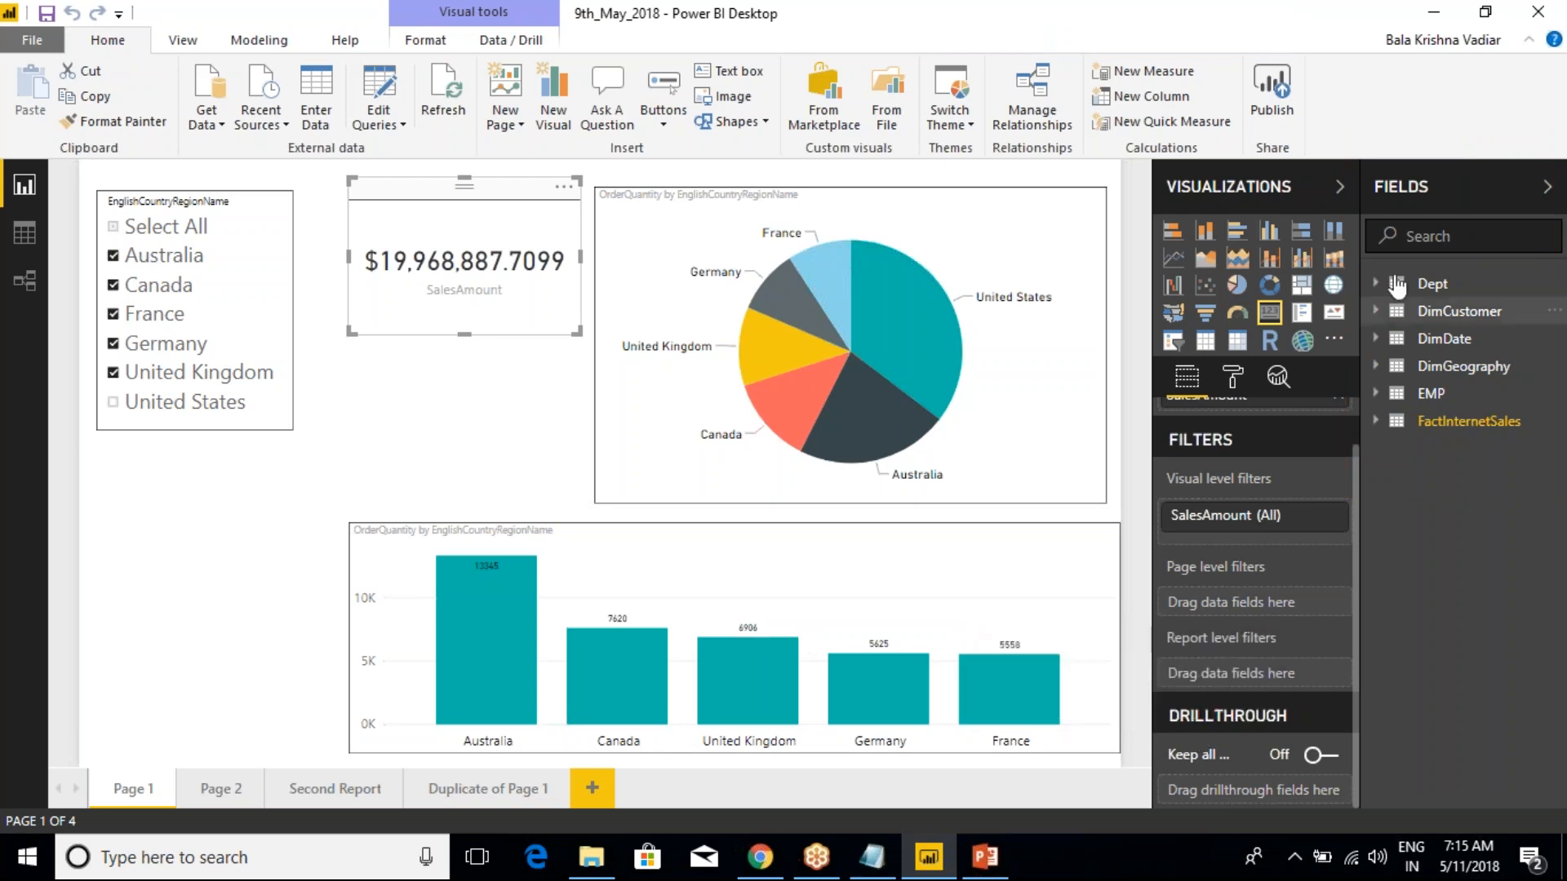
Examine the context commands available for the DimCustomer table and for its AddressLine2 field
{"action": "right_click", "coordinate": [1428, 317]}
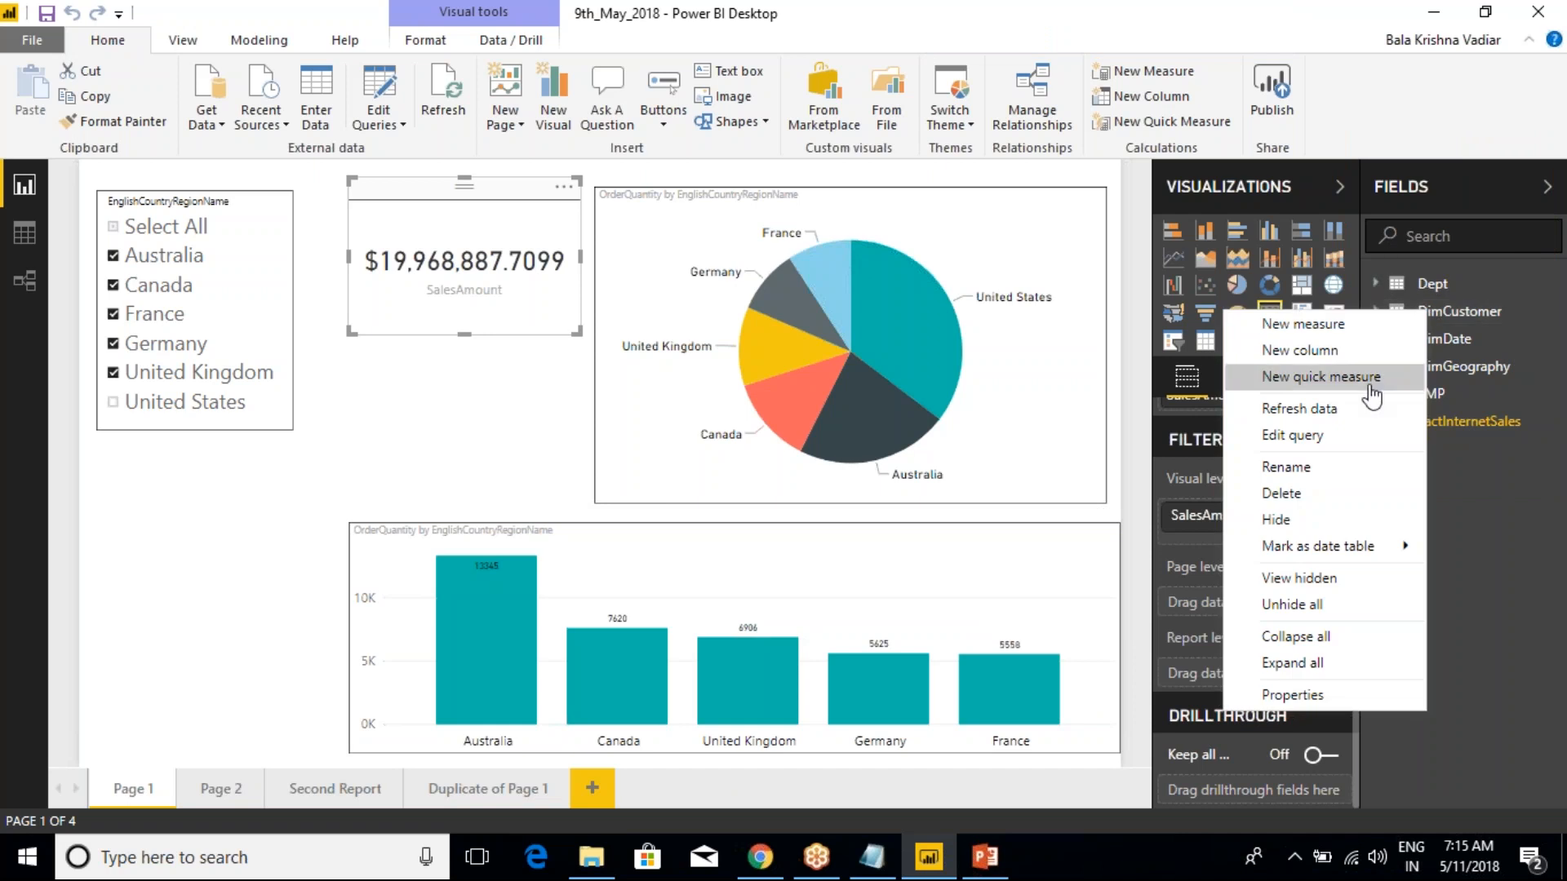
{"action": "left_click", "coordinate": [1492, 491]}
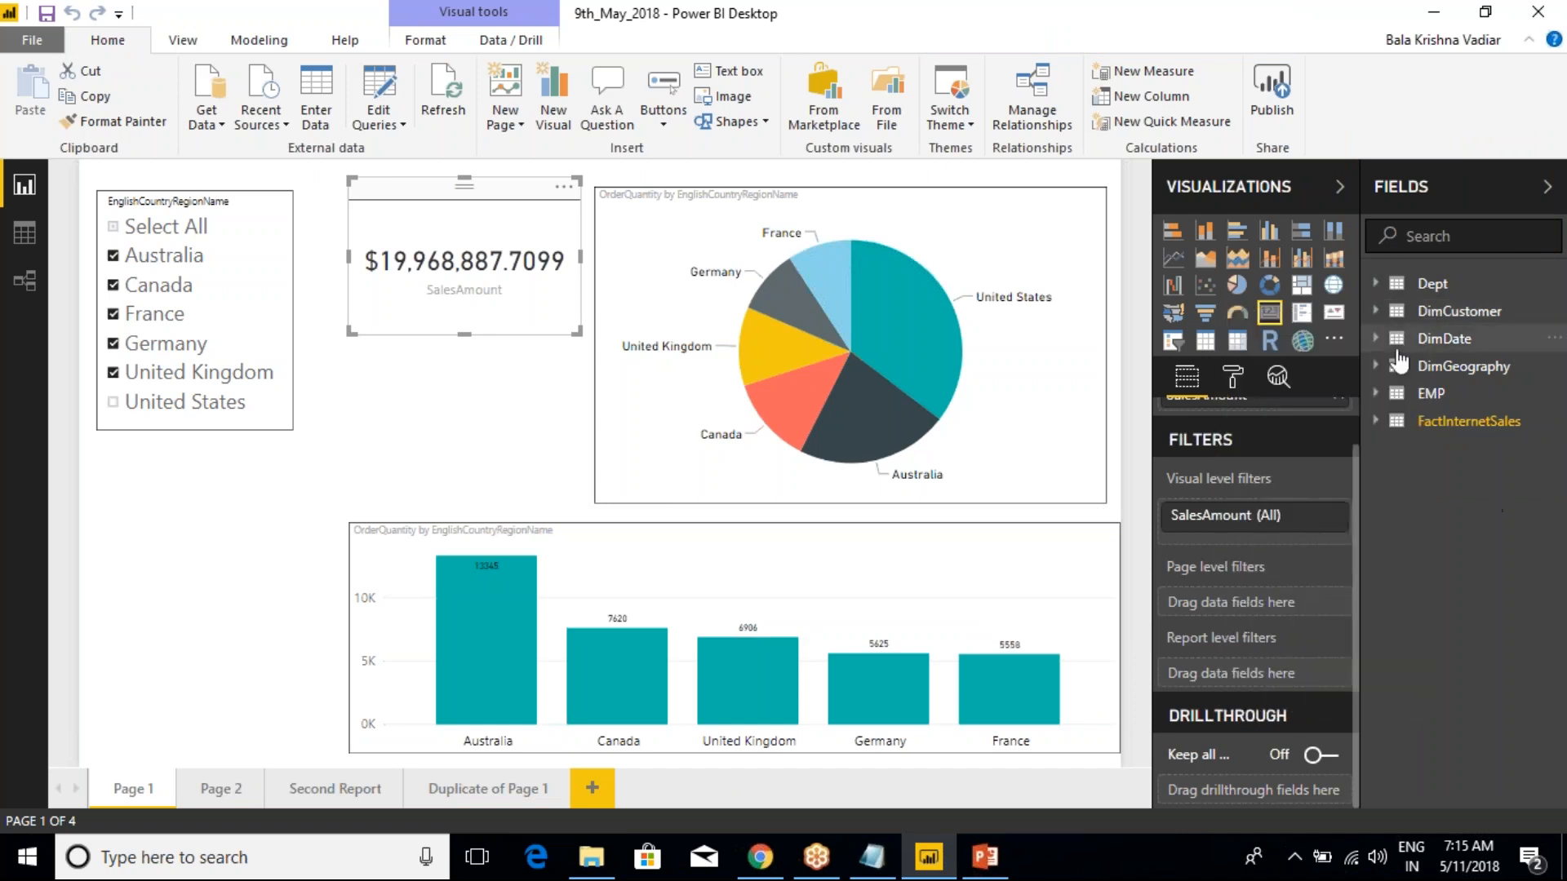
{"action": "left_click", "coordinate": [1373, 312]}
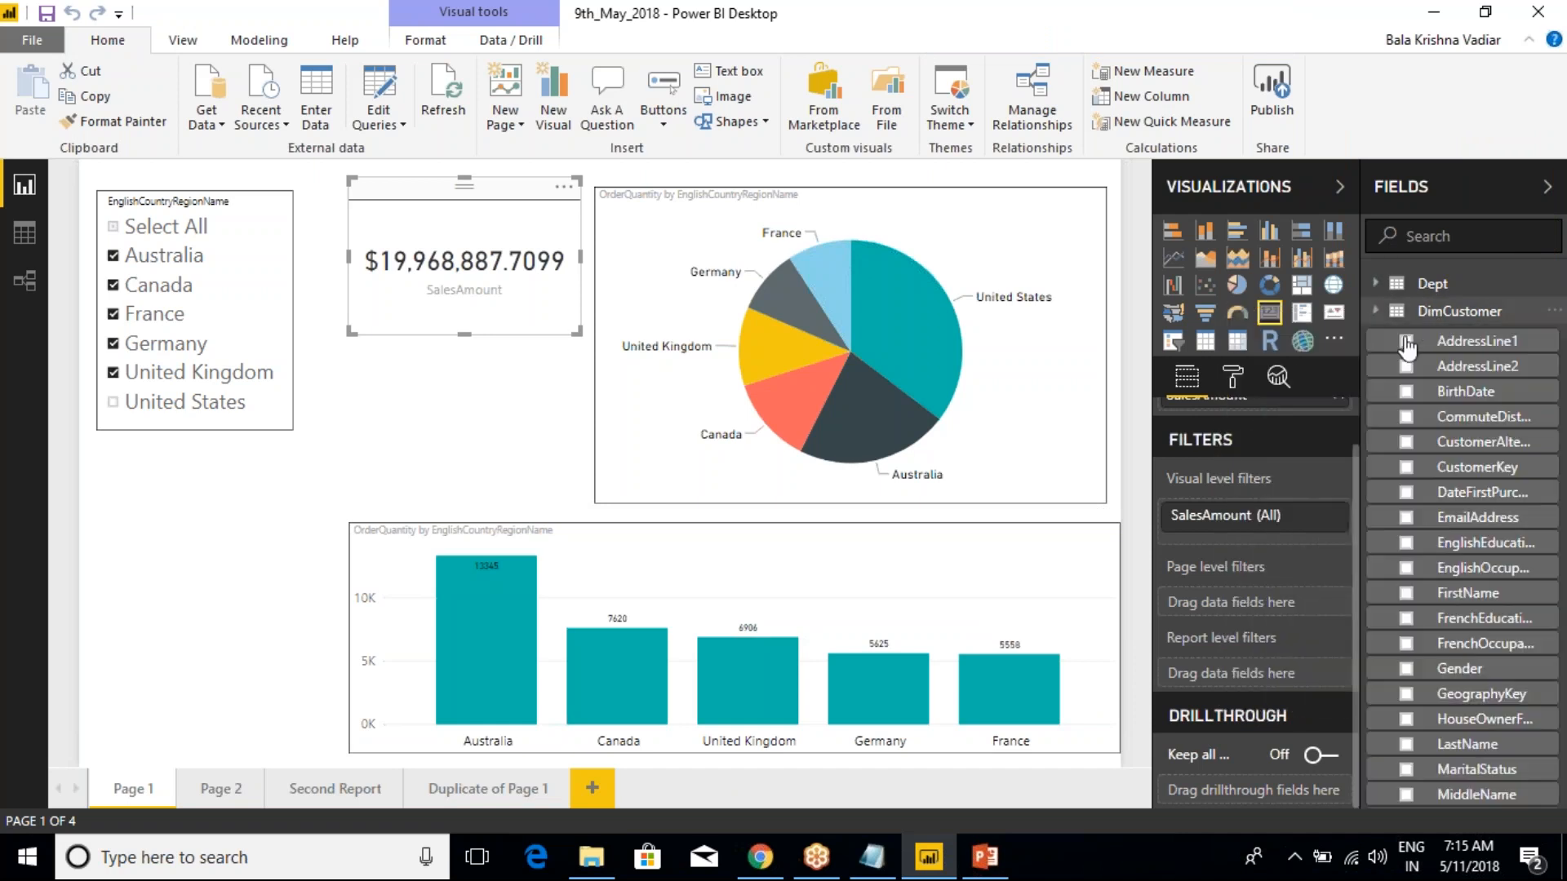
{"action": "right_click", "coordinate": [1443, 359]}
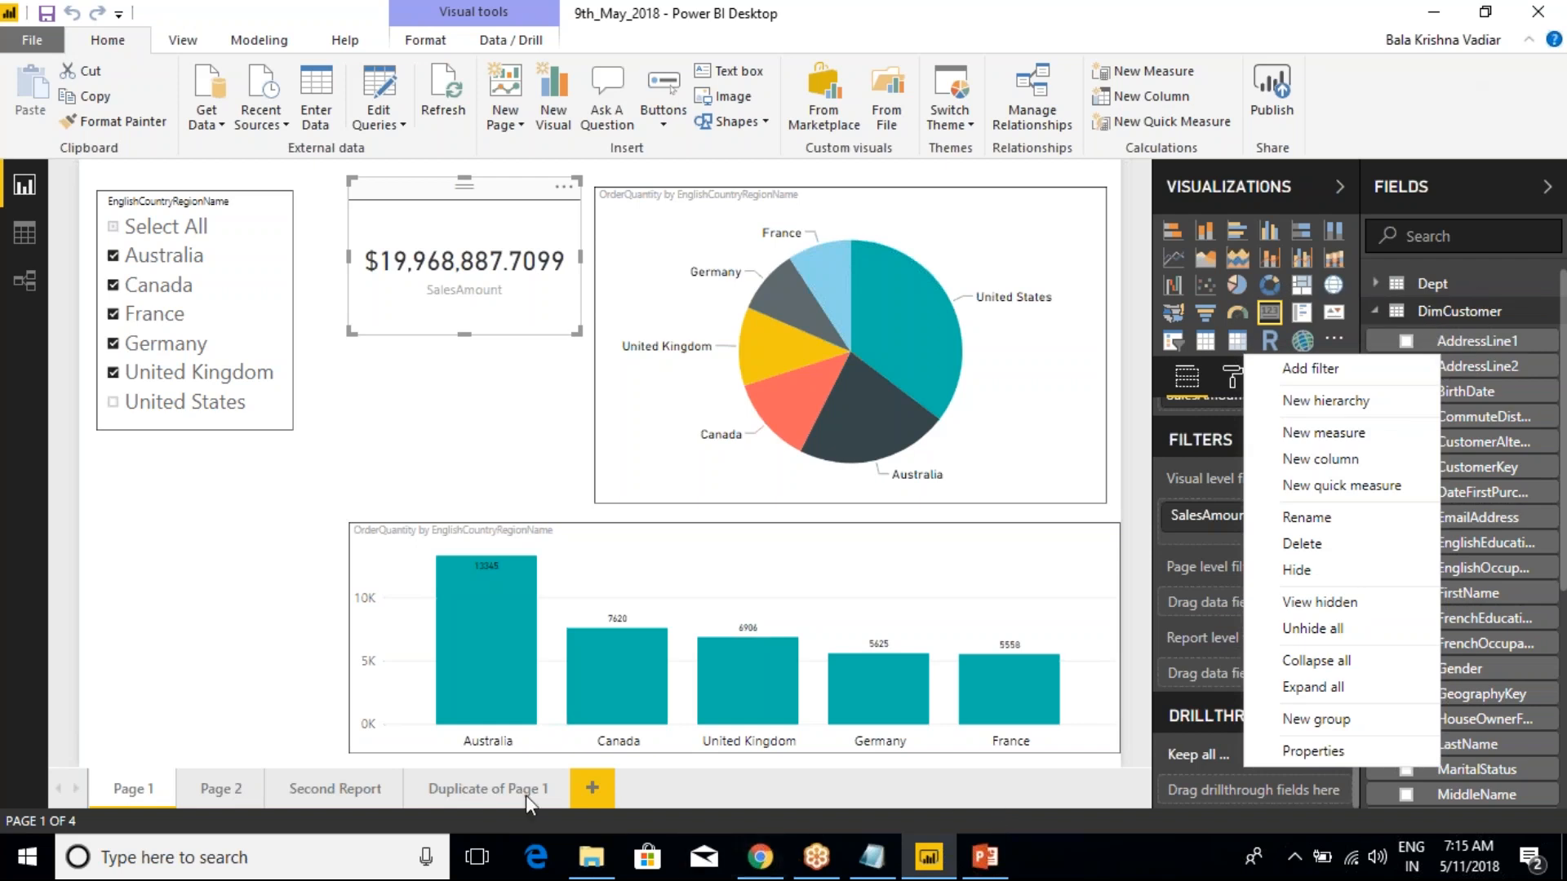
Add a new report page and name it "Detail Data"
{"action": "left_click", "coordinate": [600, 796]}
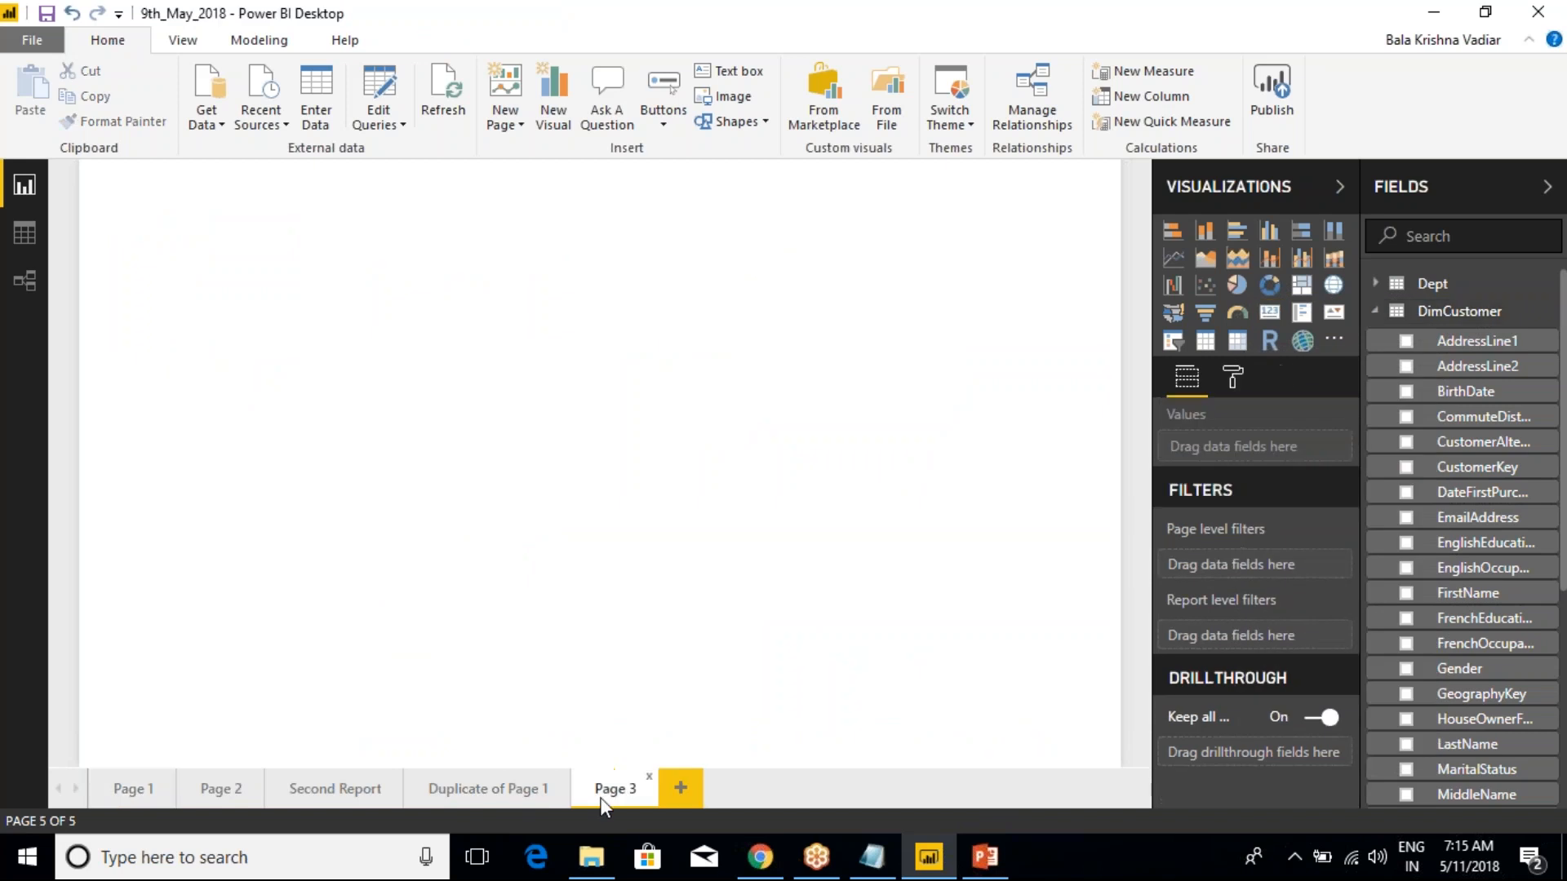
{"action": "double_click", "coordinate": [604, 796]}
{"action": "type", "text": "Detail"}
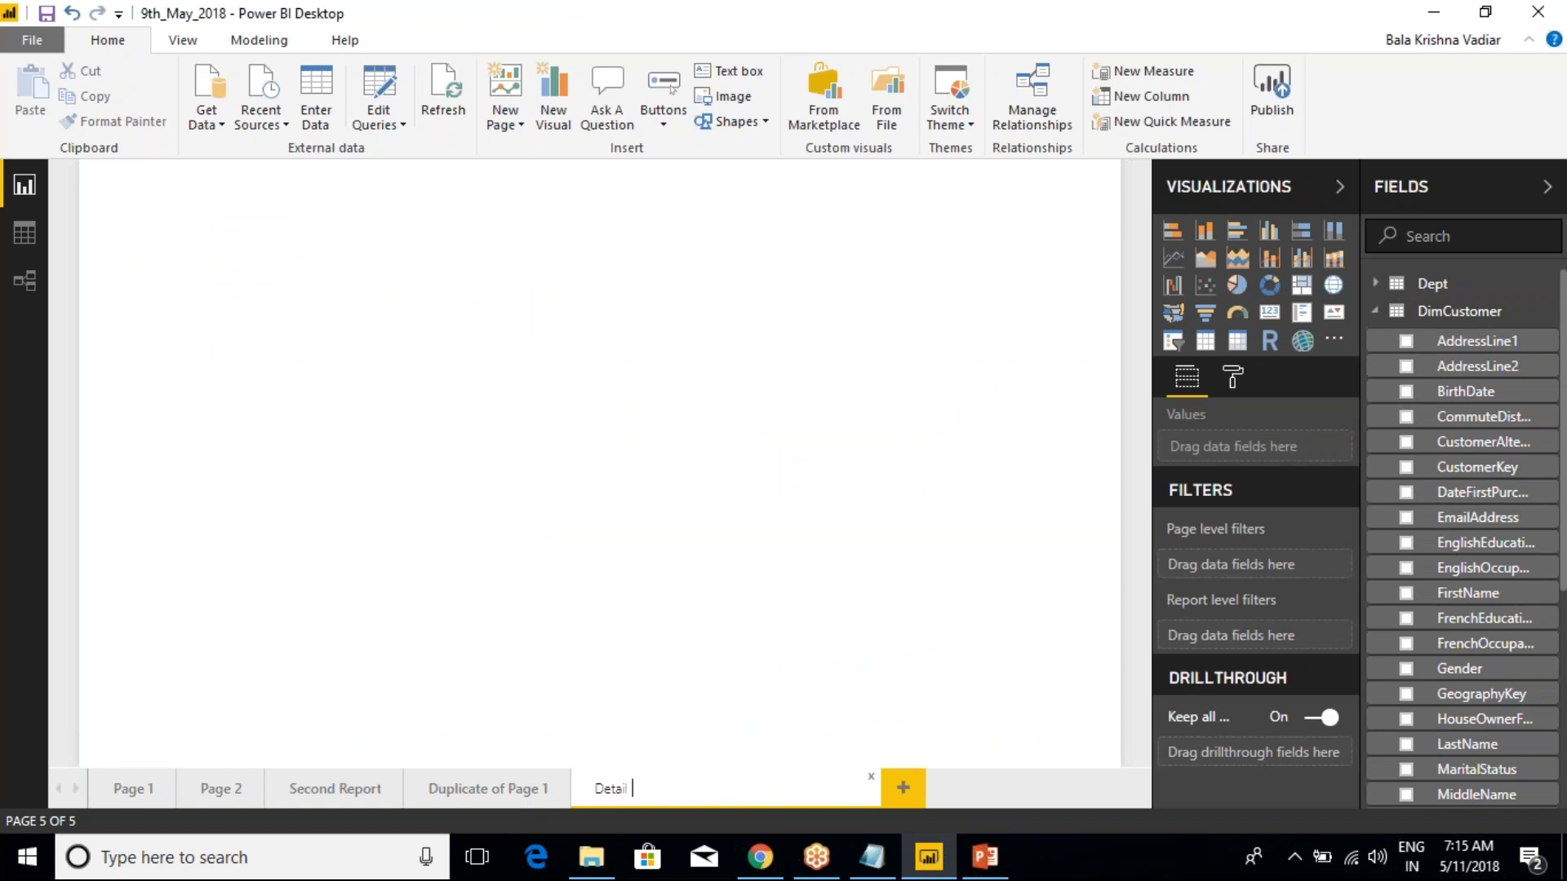
{"action": "type", "text": " De"}
{"action": "type", "text": "Data"}
{"action": "key", "text": "Return"}
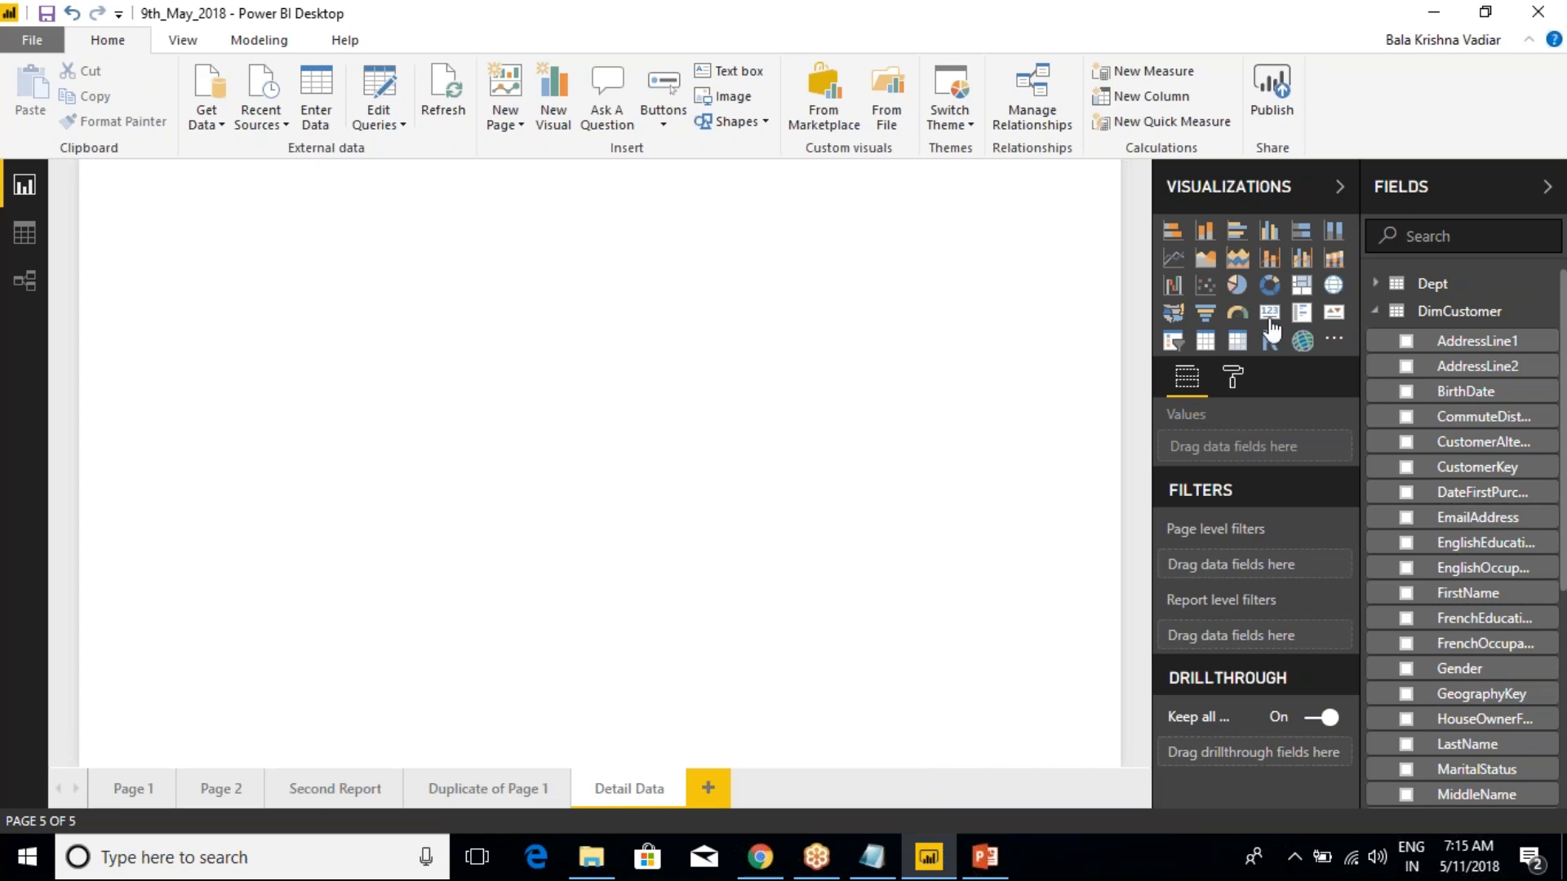
Insert a table visual on the Detail Data page, enlarge it and move it toward the page's right side
{"action": "left_click", "coordinate": [1205, 341]}
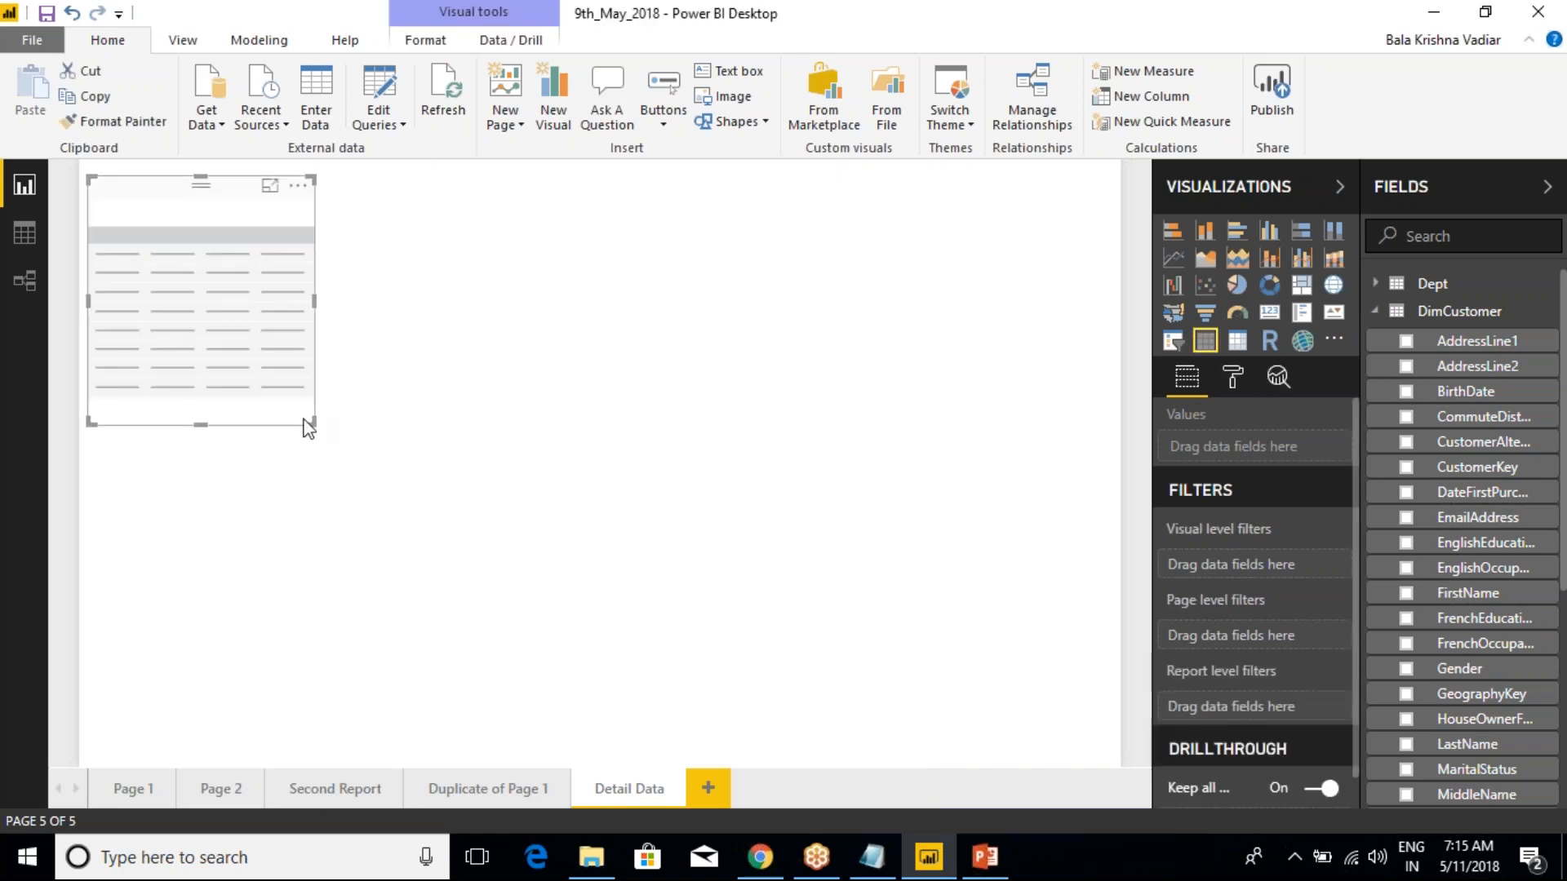
{"action": "left_click_drag", "start_coordinate": [309, 431], "coordinate": [693, 469]}
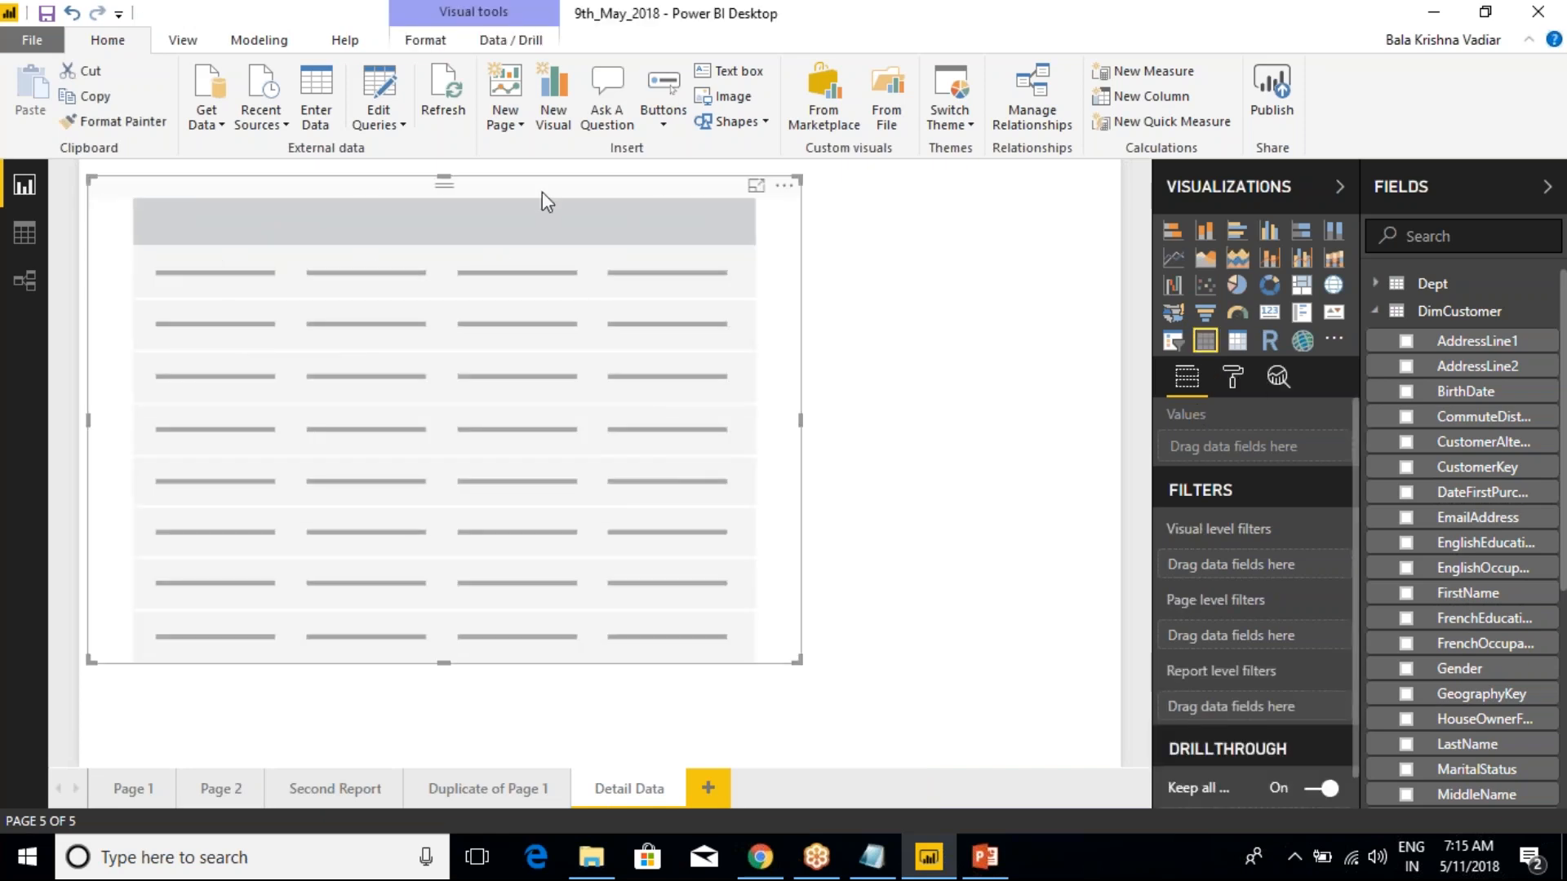
{"action": "left_click_drag", "start_coordinate": [547, 202], "coordinate": [841, 205]}
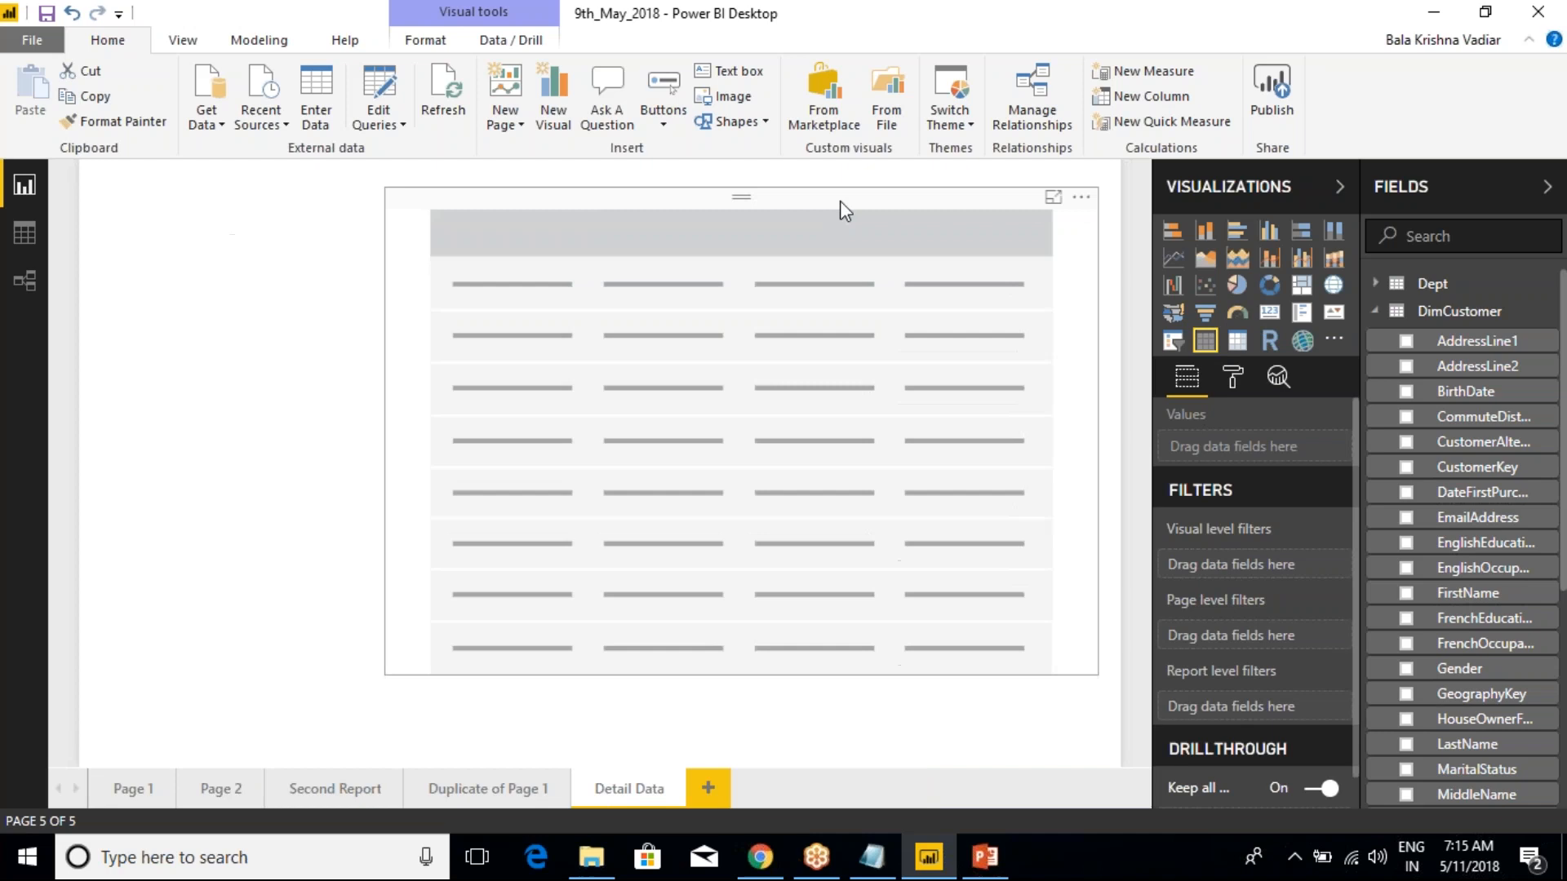
Add EnglishCountryRegionName, StateProvinceName and City from DimGeography to the table visual
{"action": "left_click", "coordinate": [1375, 311]}
{"action": "left_click", "coordinate": [1375, 368]}
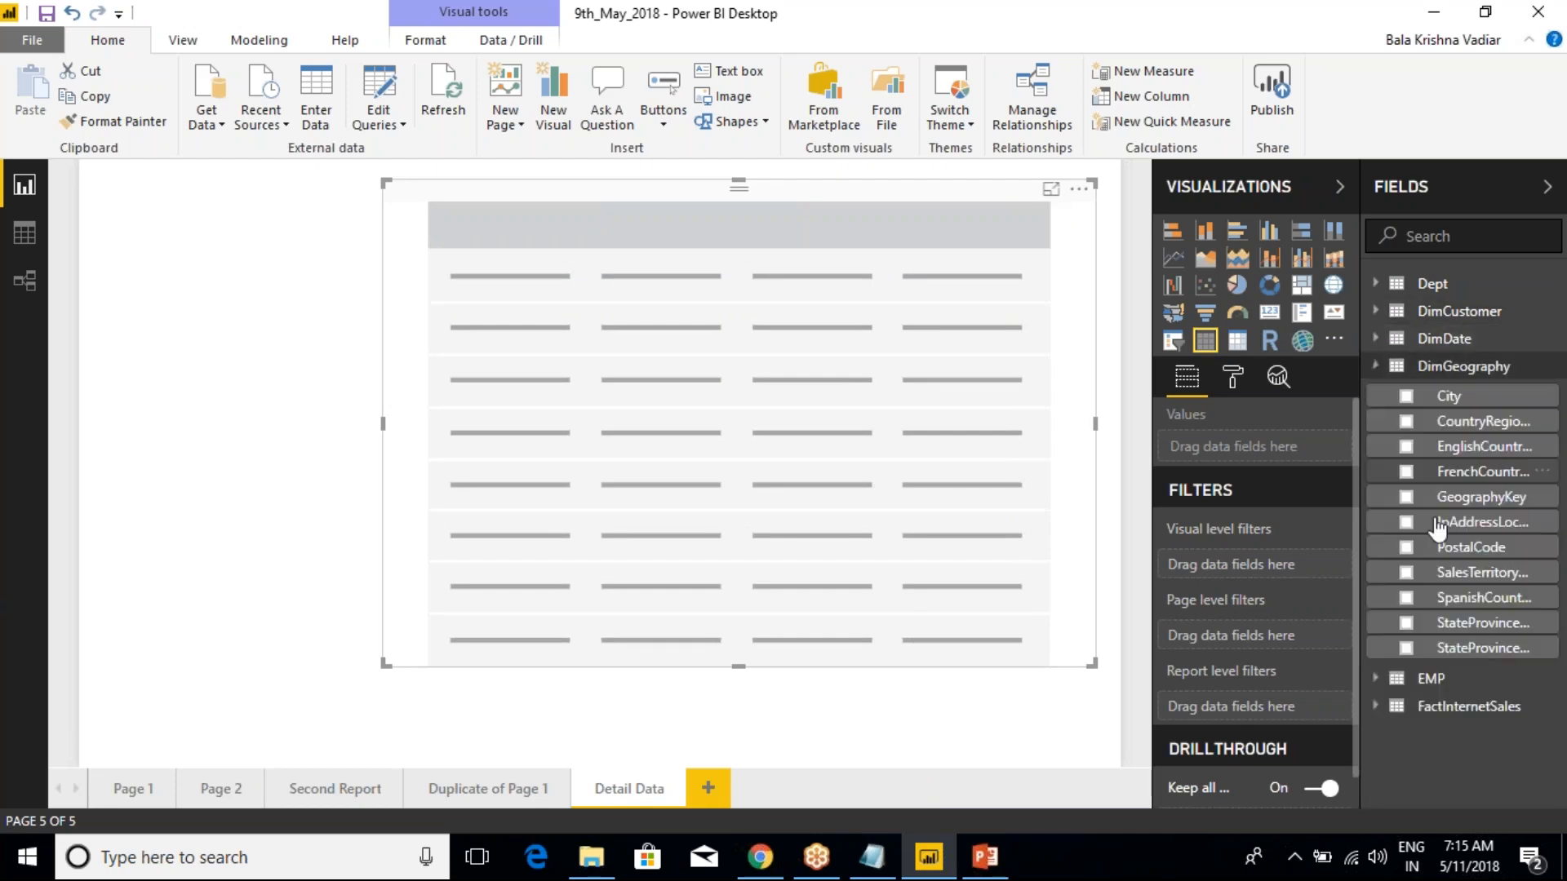
{"action": "left_click", "coordinate": [1405, 448]}
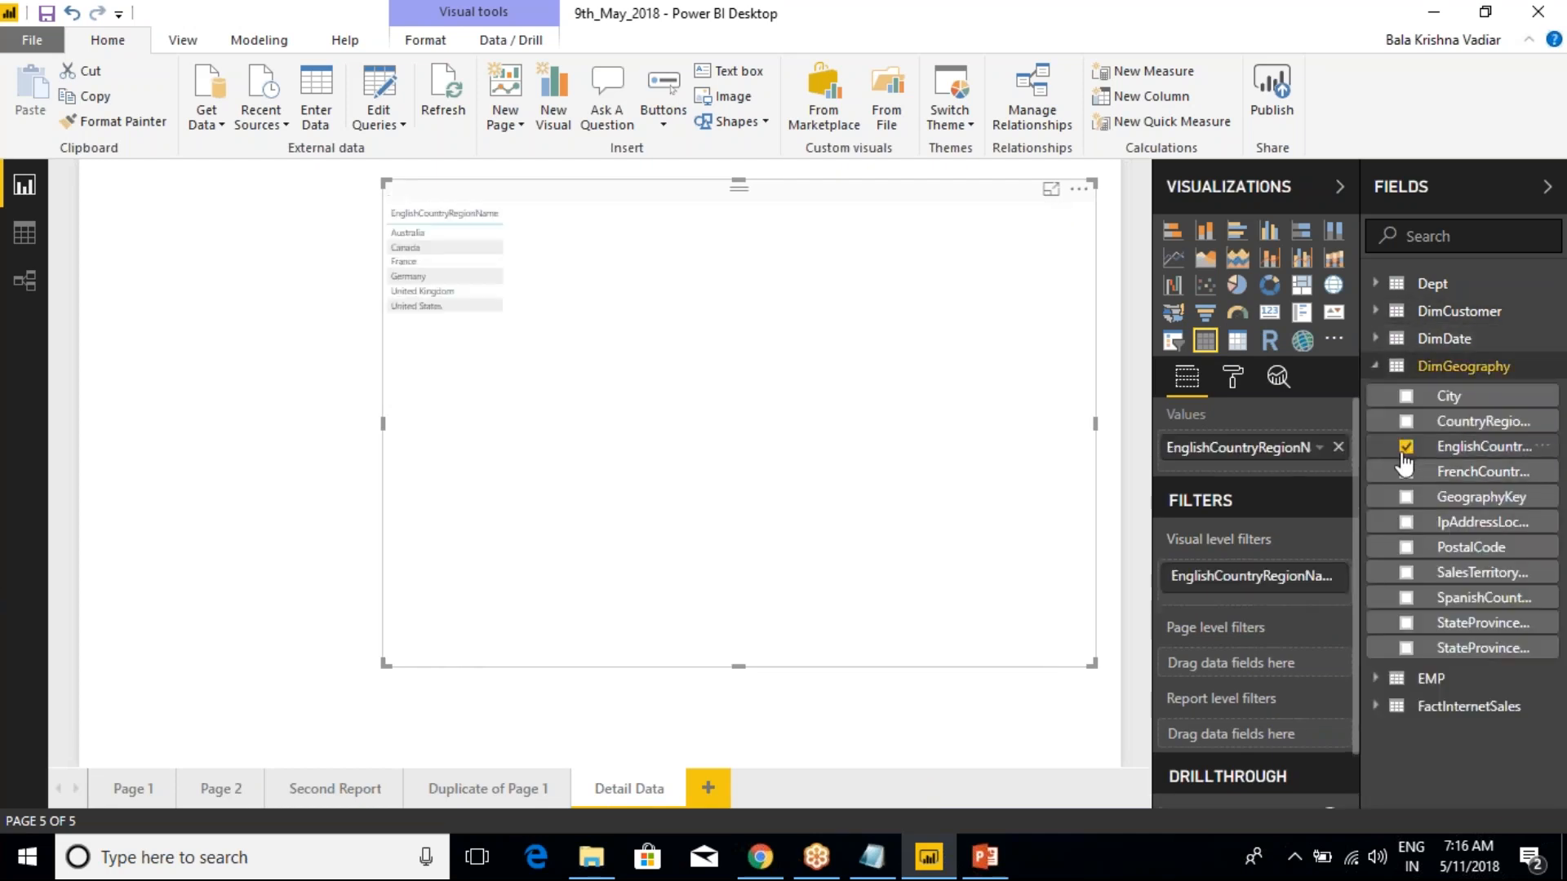
{"action": "left_click", "coordinate": [1405, 648]}
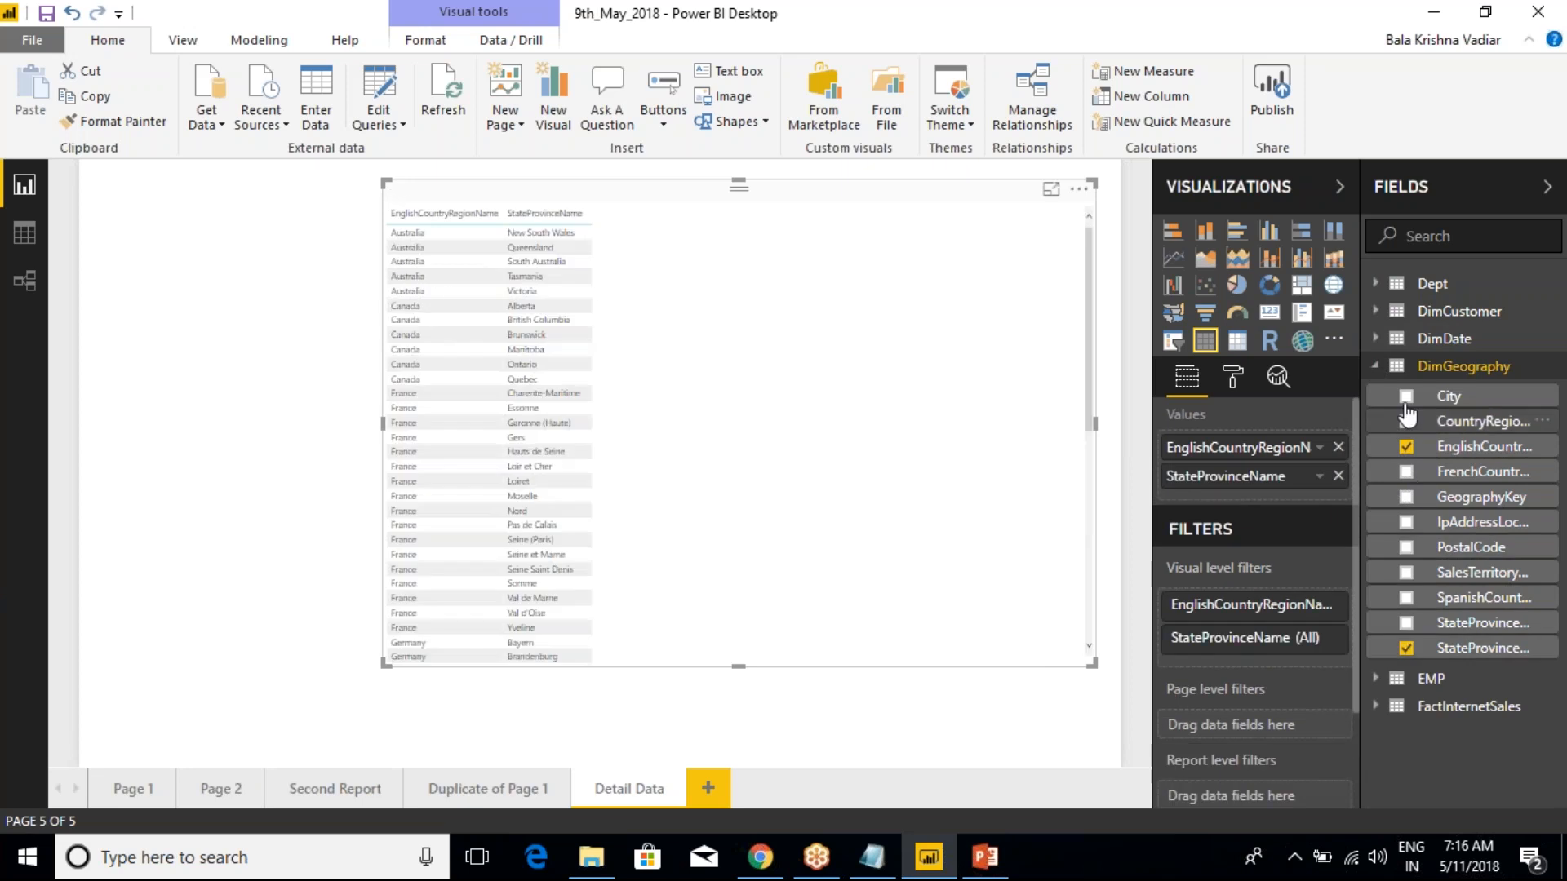
{"action": "left_click", "coordinate": [1405, 396]}
{"action": "left_click", "coordinate": [1376, 366]}
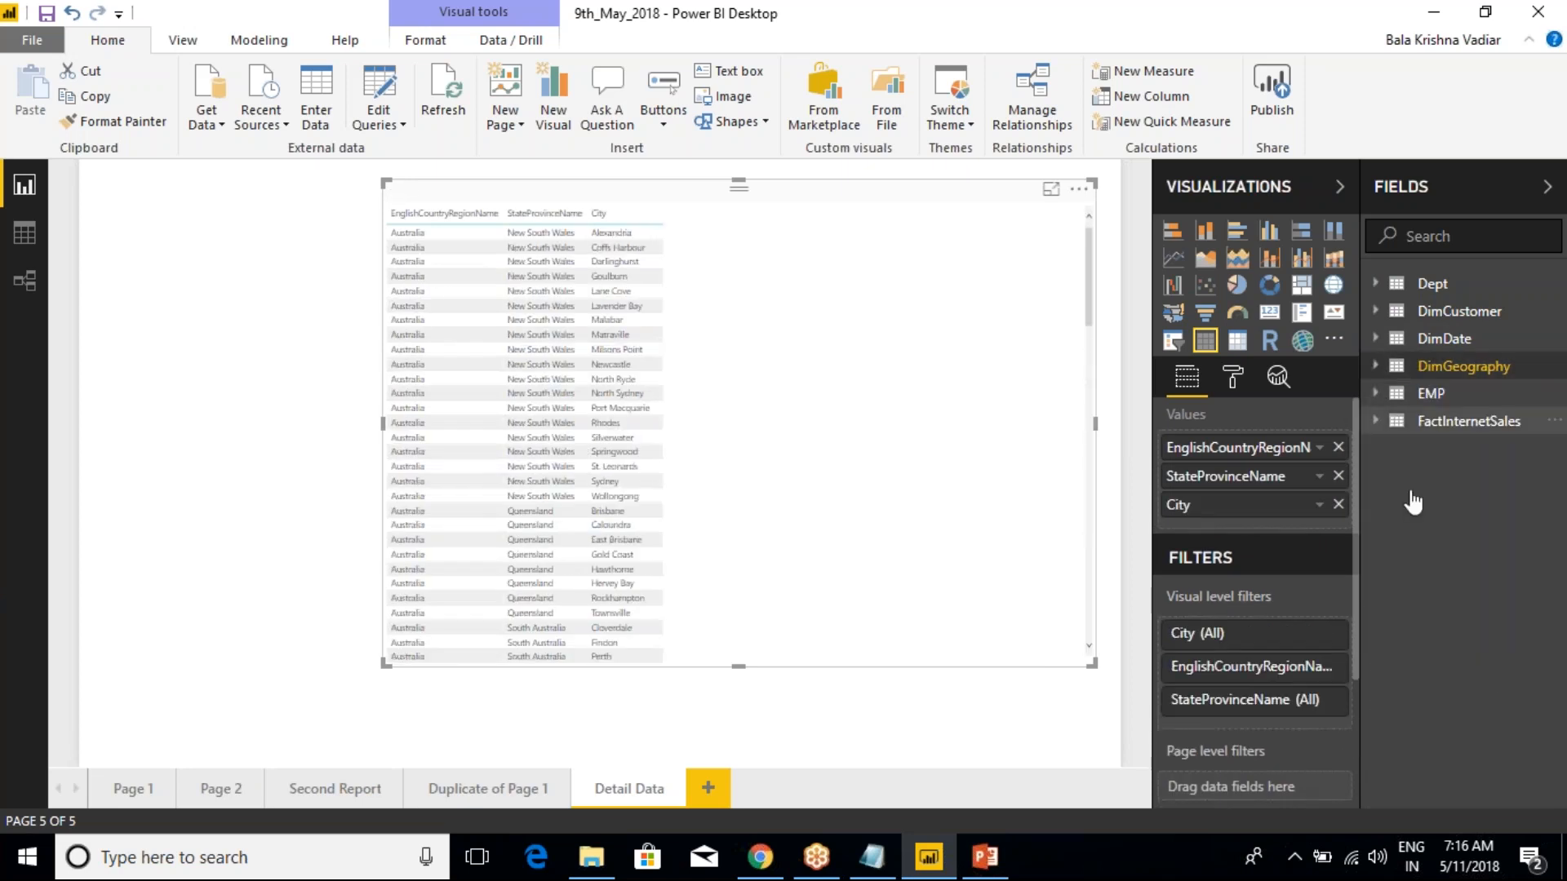
Add OrderQuantity, SalesAmount and TaxAmt from FactInternetSales to the table visual
{"action": "left_click", "coordinate": [1375, 421]}
{"action": "left_click", "coordinate": [1405, 729]}
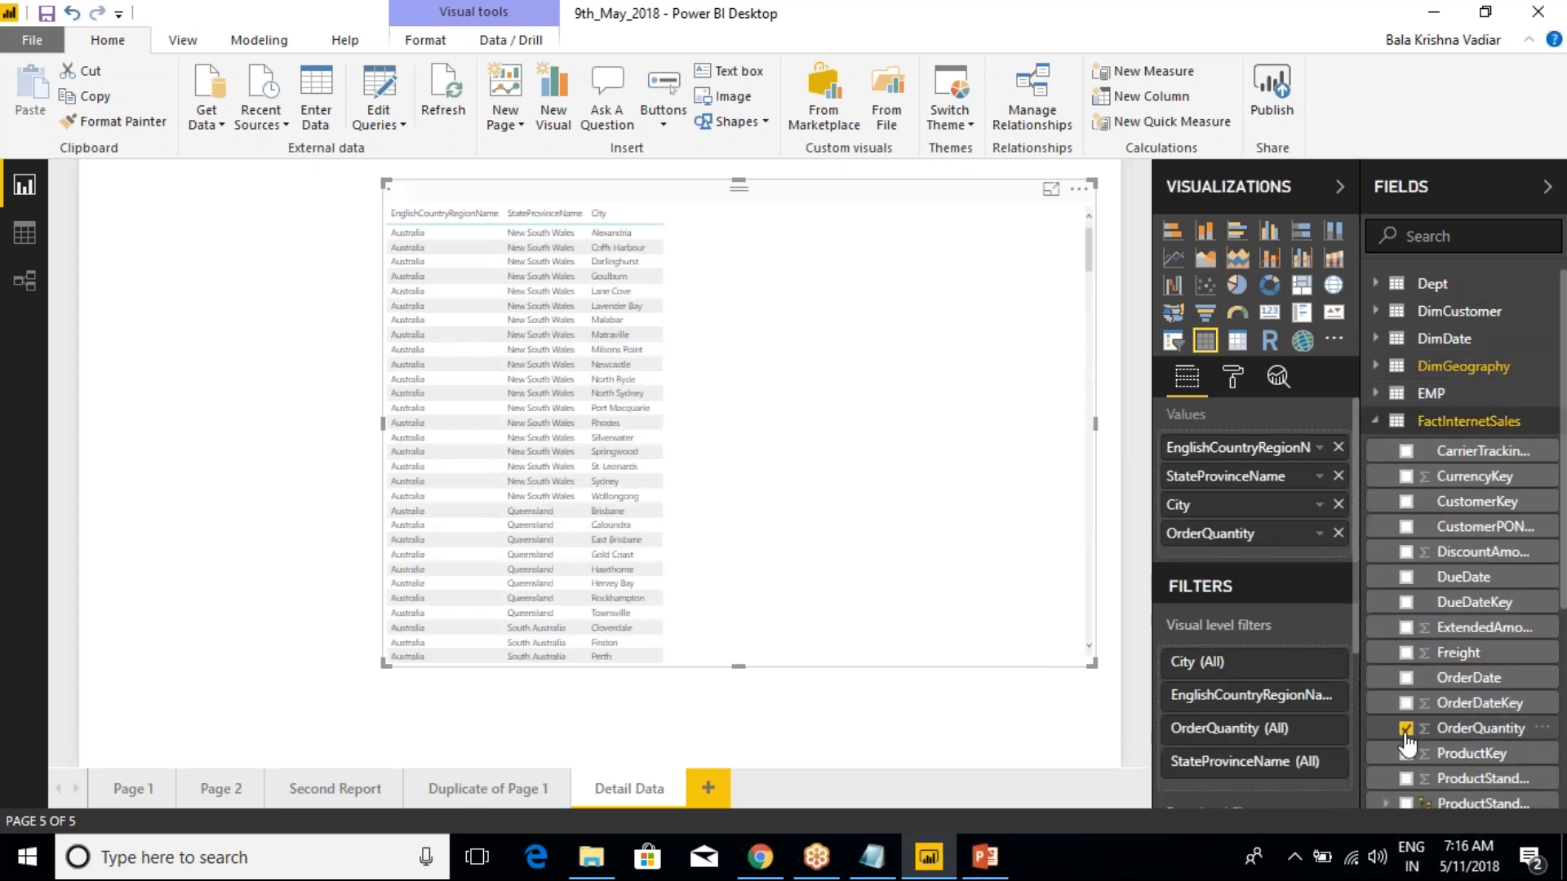
{"action": "scroll", "coordinate": [1410, 710], "scroll_direction": "down", "scroll_amount": 5}
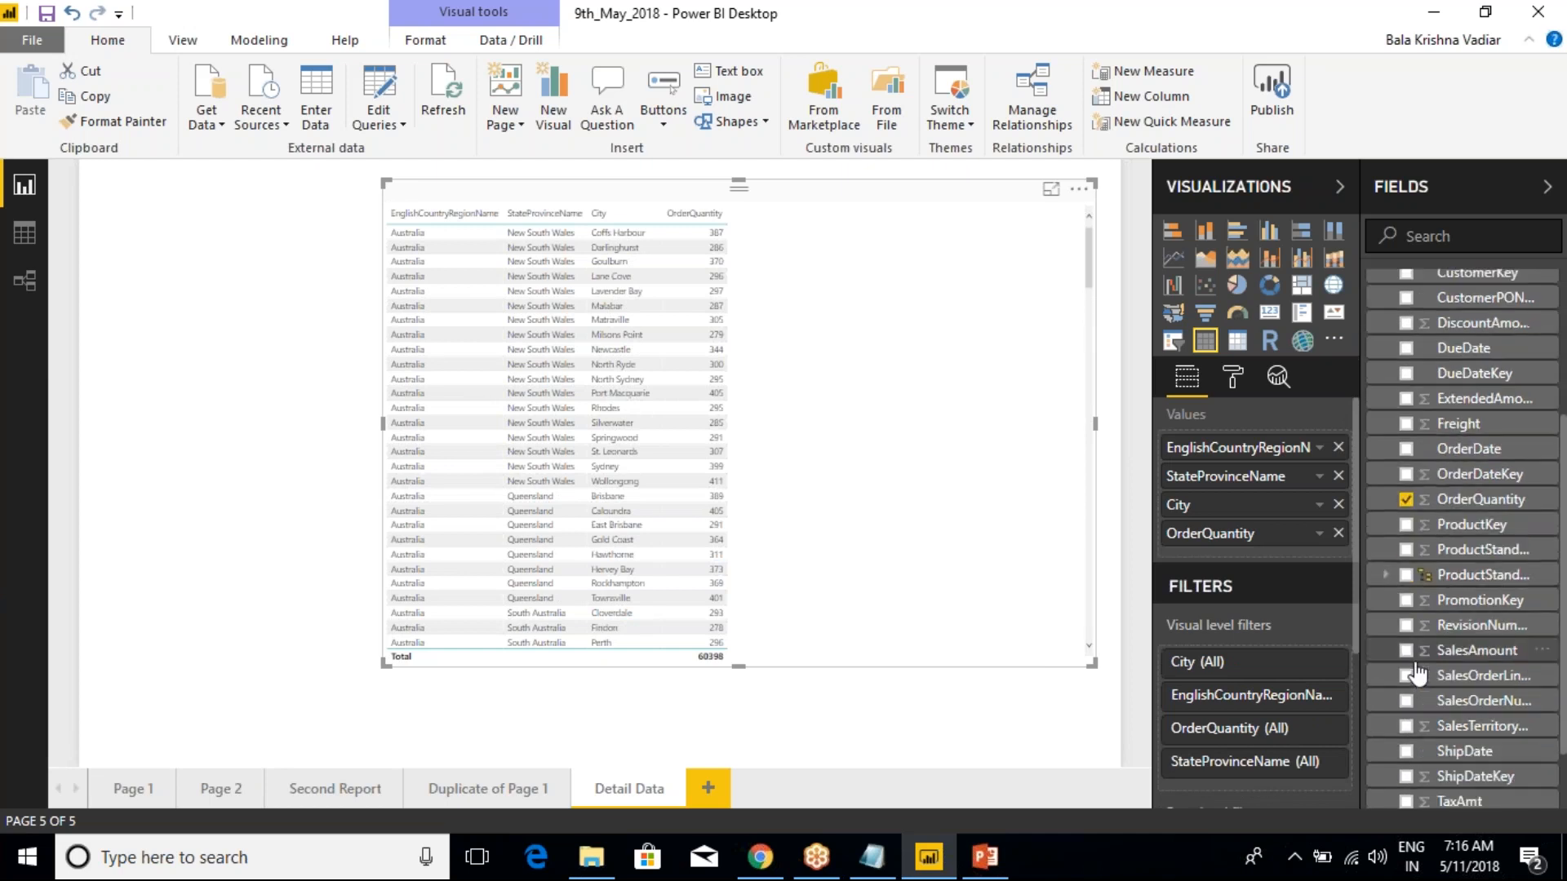
{"action": "left_click", "coordinate": [1405, 650]}
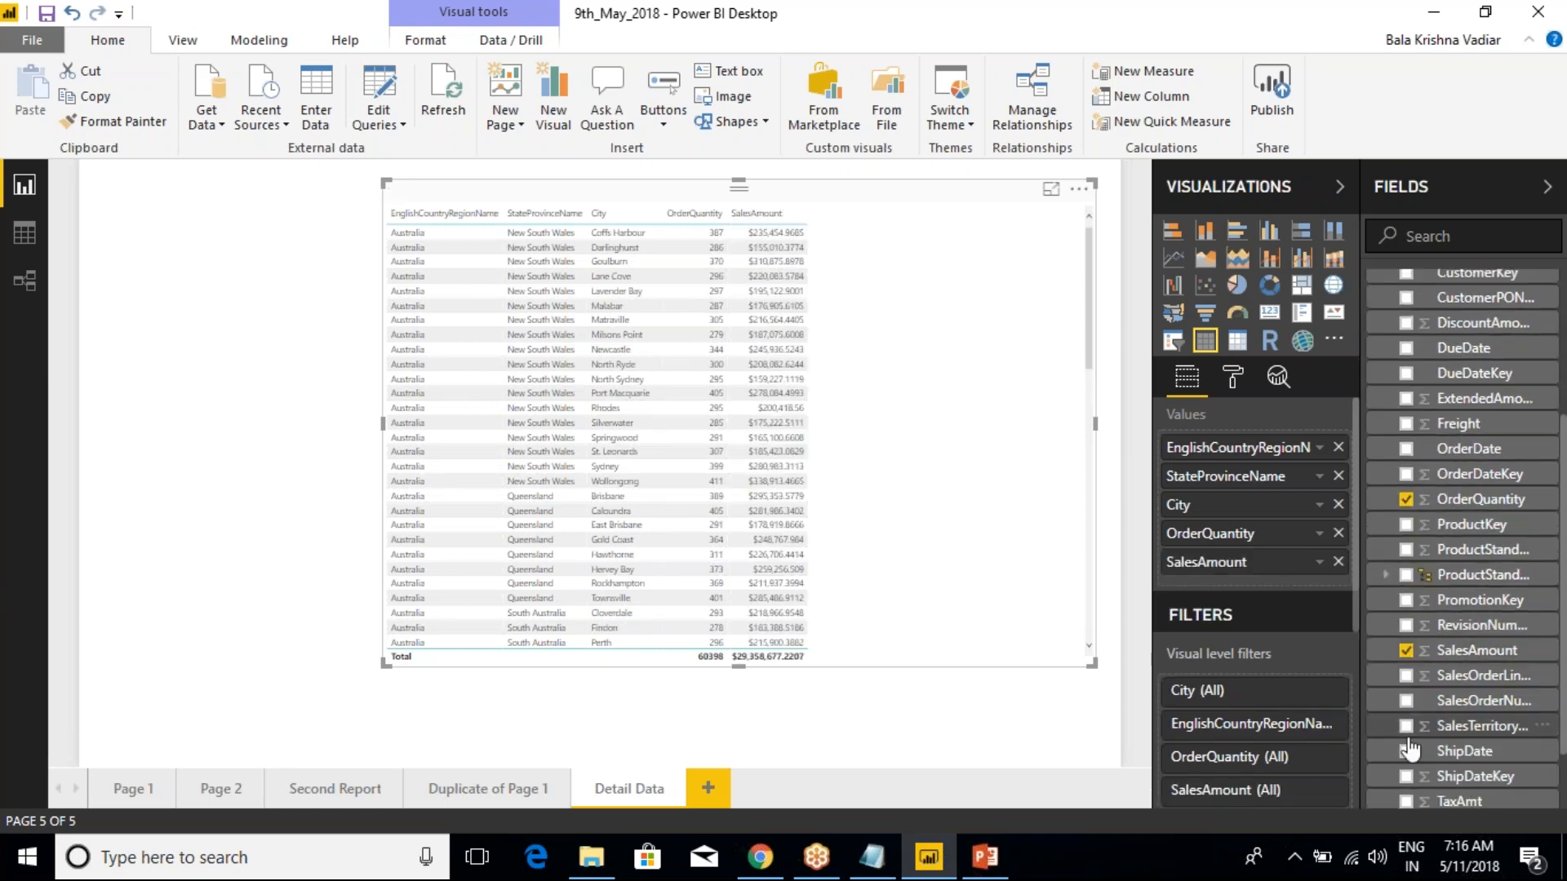
{"action": "left_click", "coordinate": [1405, 802]}
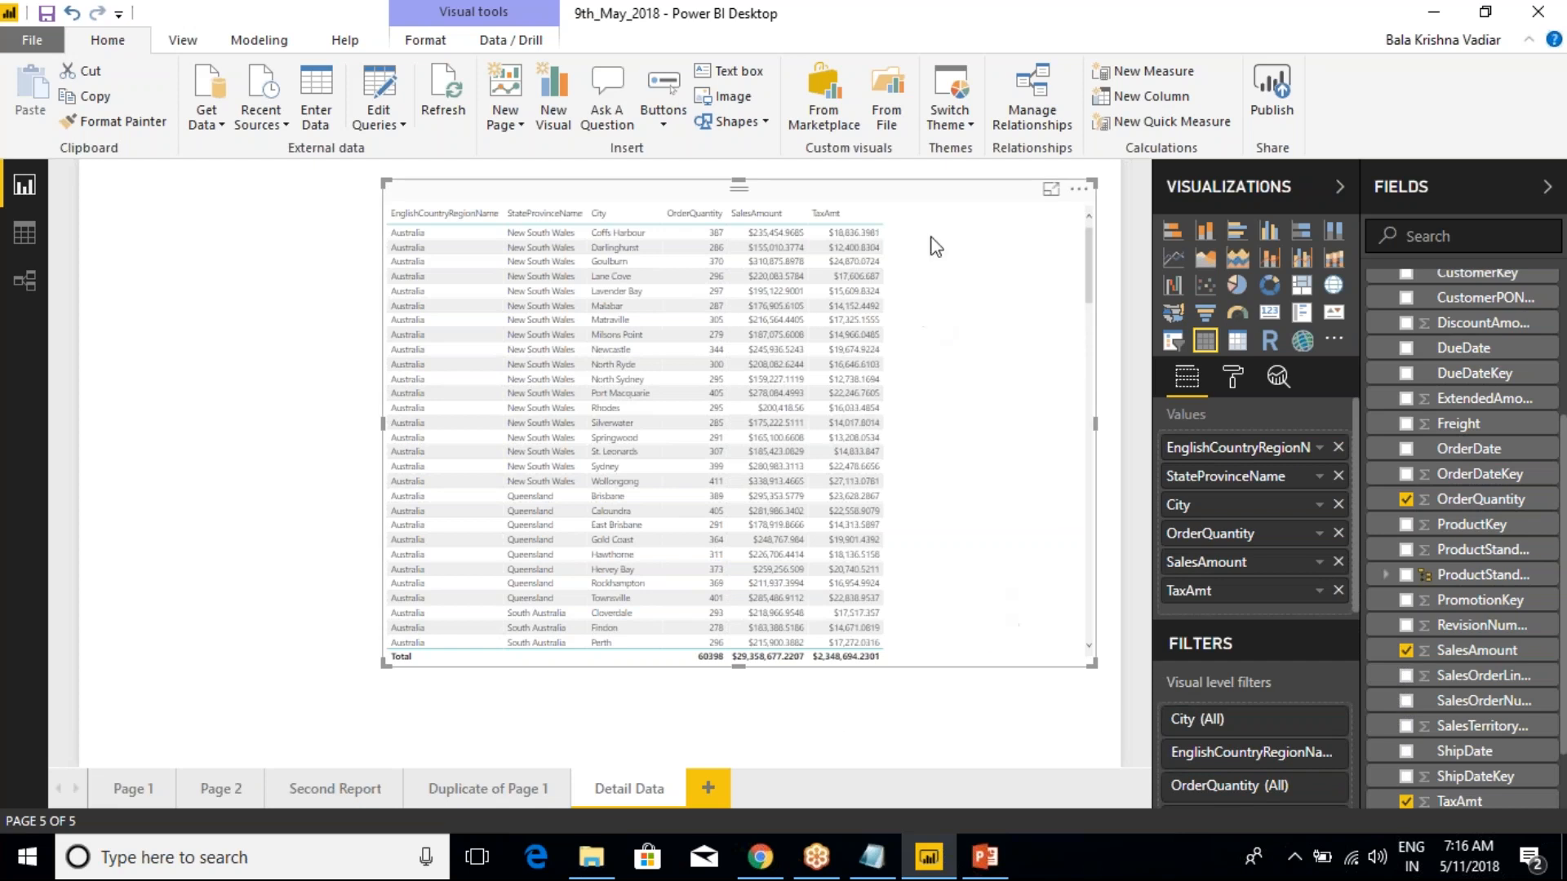
Set the table's grid text size to 14 and widen the visual by extending its left edge
{"action": "left_click", "coordinate": [1231, 384]}
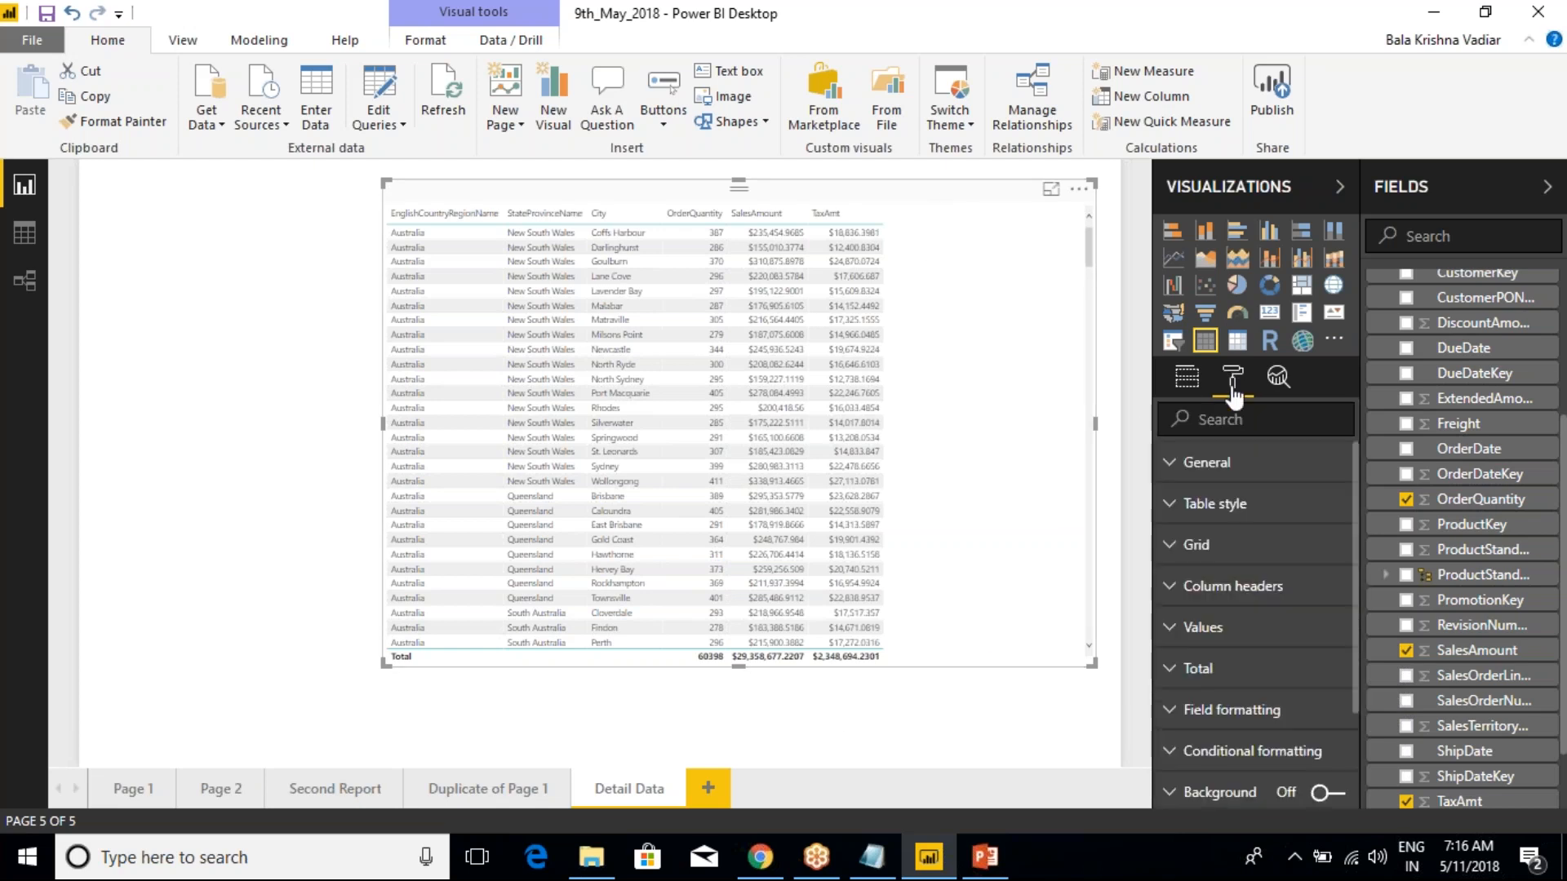
{"action": "left_click", "coordinate": [1179, 548]}
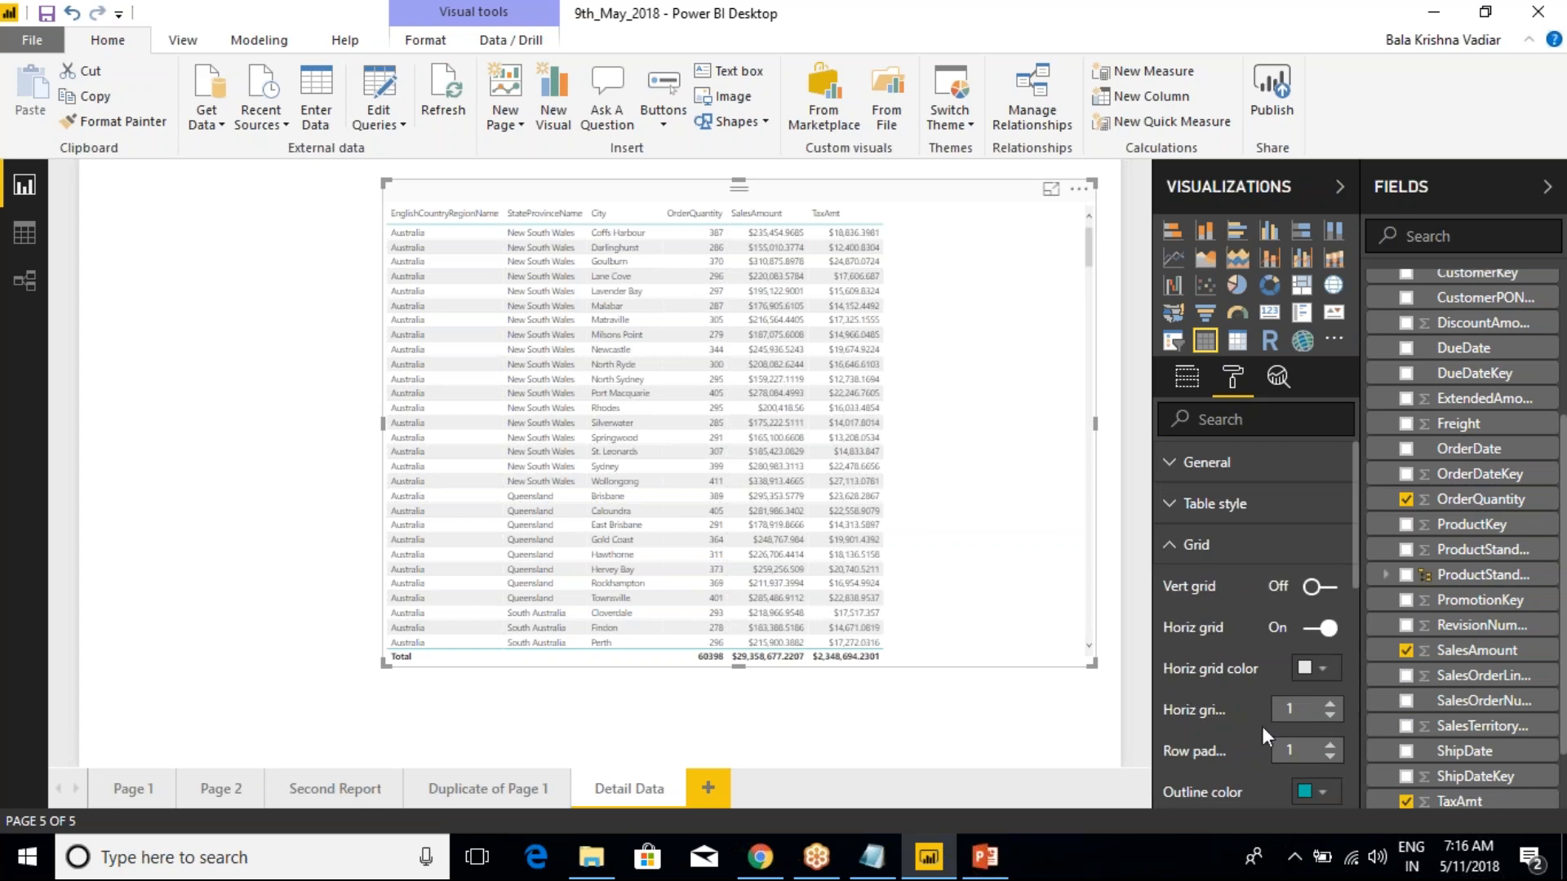
{"action": "scroll", "coordinate": [1261, 726], "scroll_direction": "down", "scroll_amount": 3}
{"action": "scroll", "coordinate": [1317, 694], "scroll_direction": "down", "scroll_amount": 5}
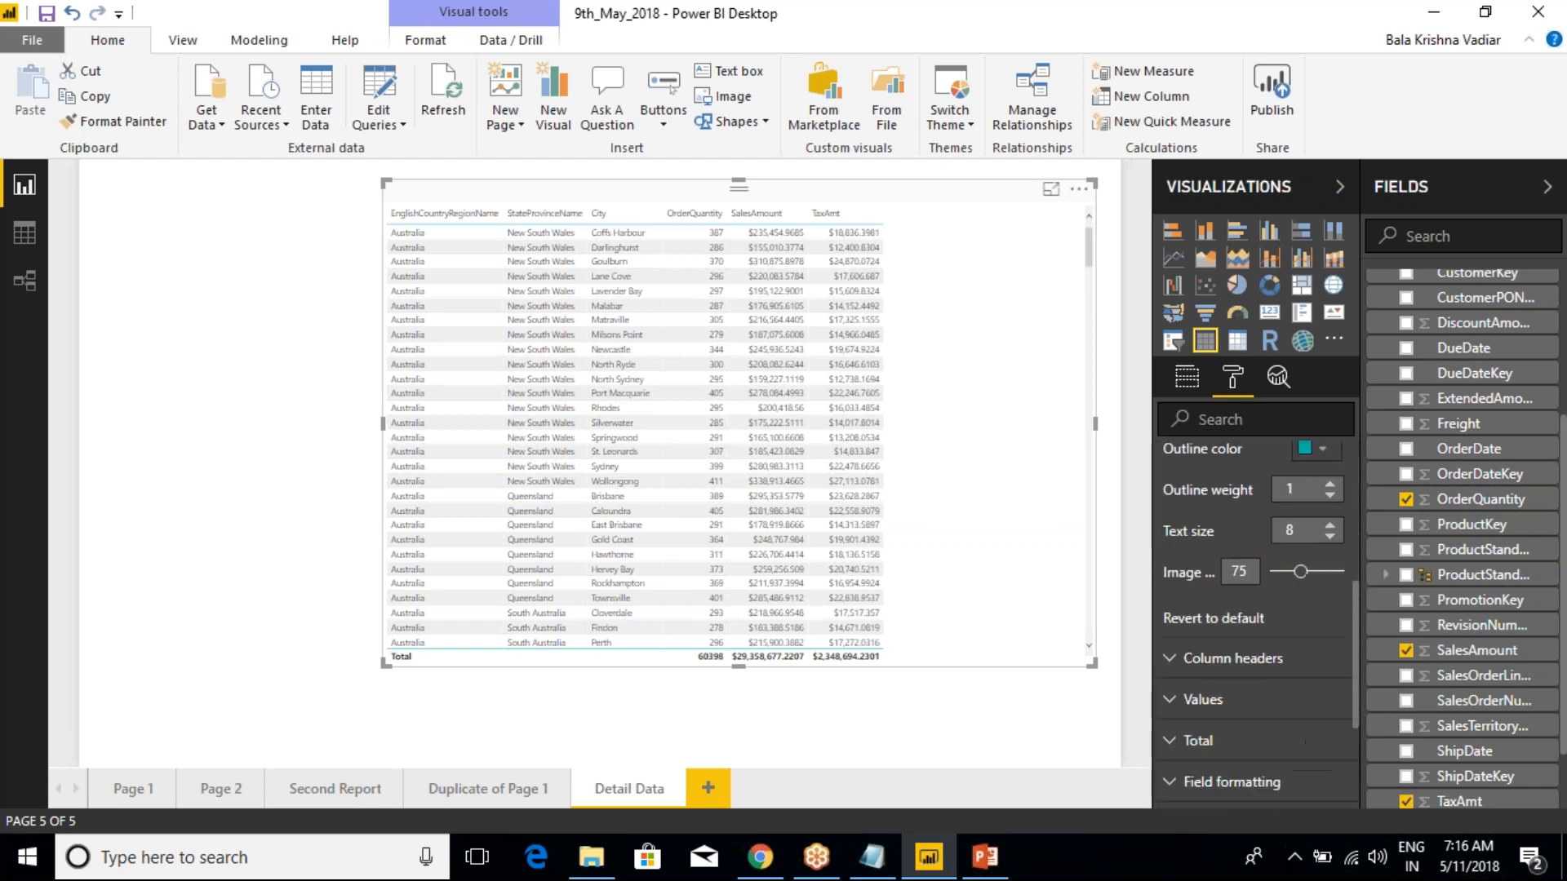
{"action": "left_click", "coordinate": [1330, 525]}
{"action": "left_click", "coordinate": [1330, 525]}
{"action": "left_click", "coordinate": [1330, 525]}
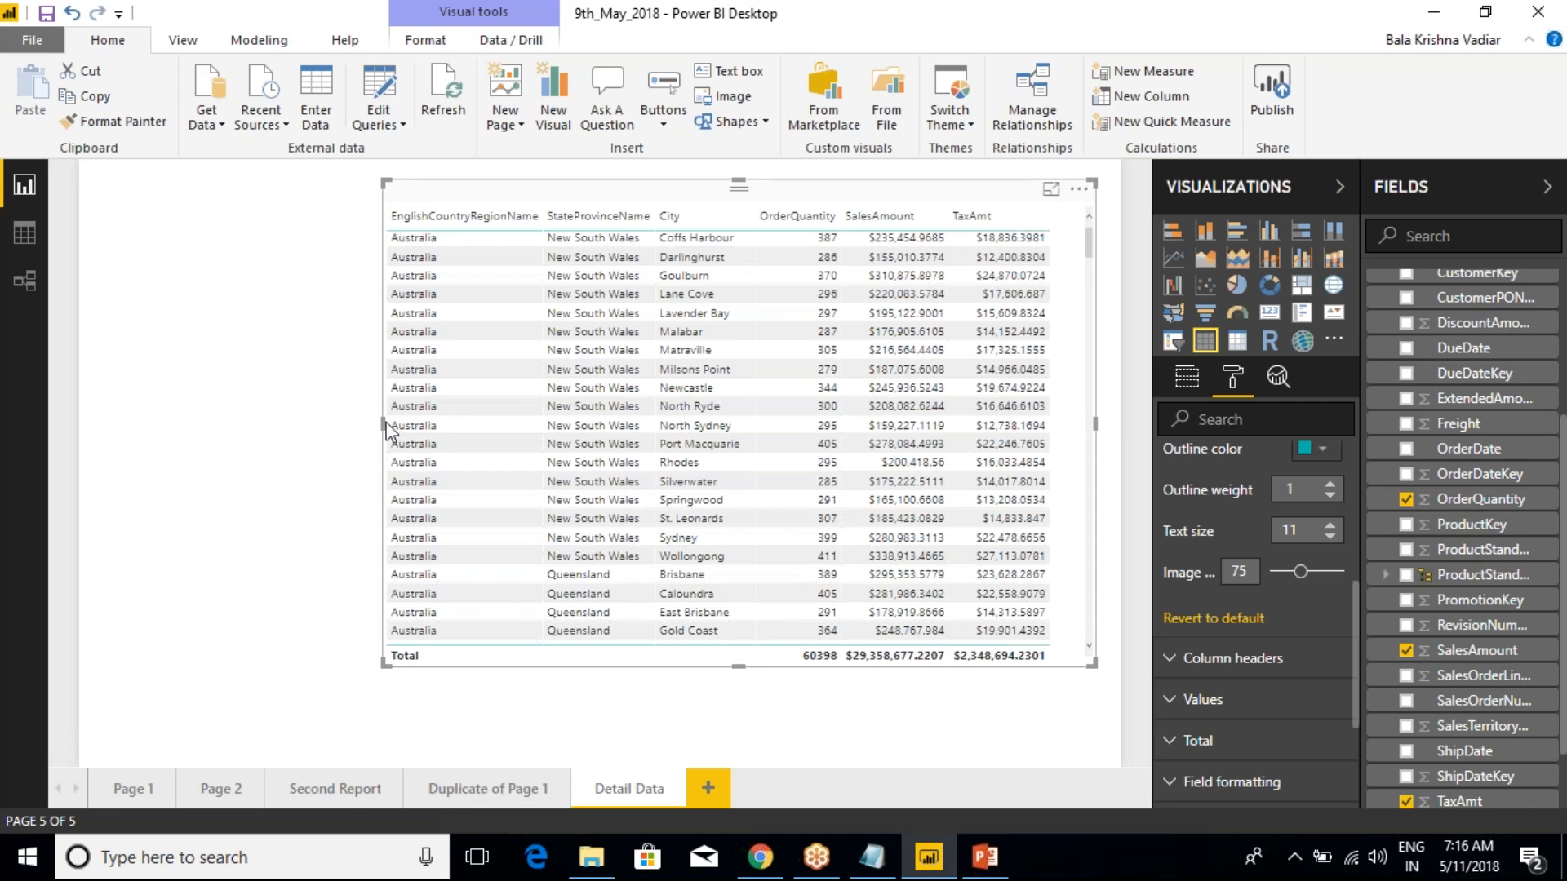
{"action": "left_click_drag", "start_coordinate": [386, 425], "coordinate": [247, 425]}
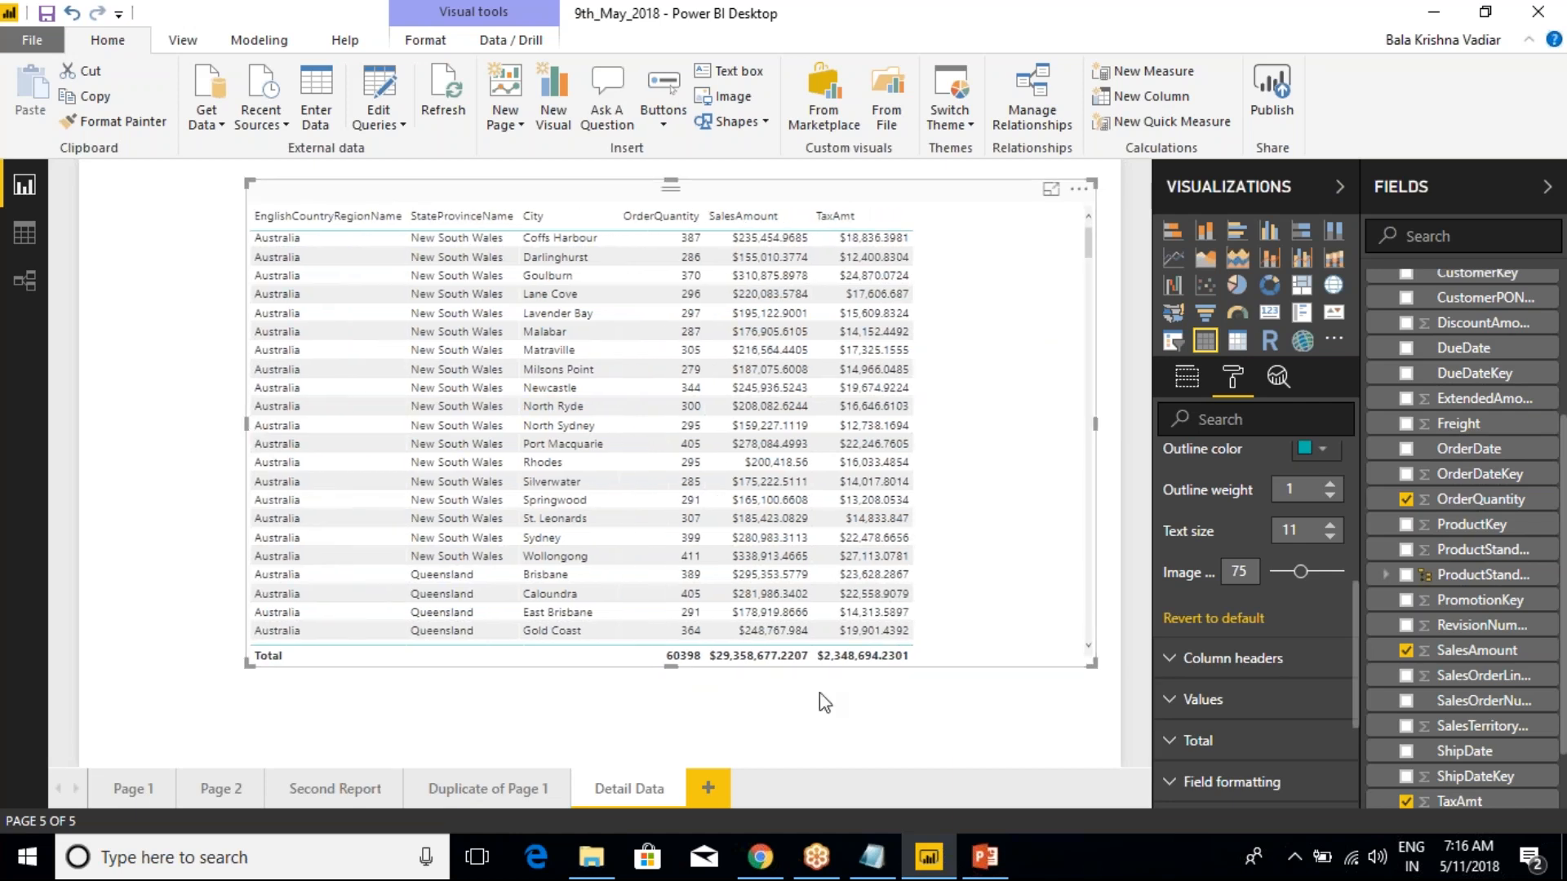
{"action": "left_click", "coordinate": [1330, 524]}
{"action": "left_click", "coordinate": [1330, 525]}
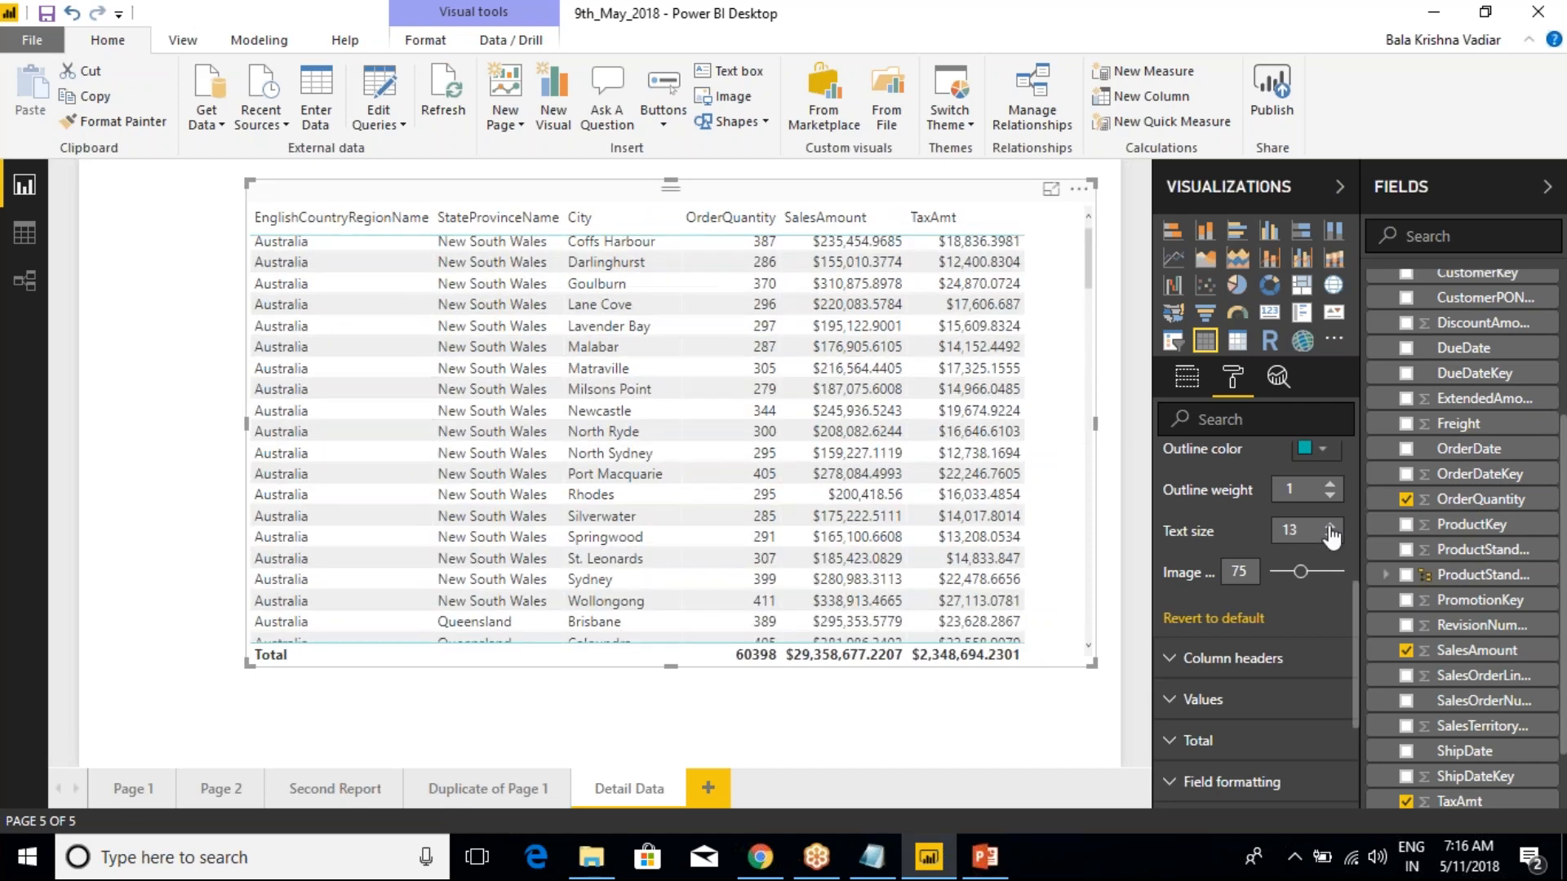
{"action": "left_click", "coordinate": [1329, 526]}
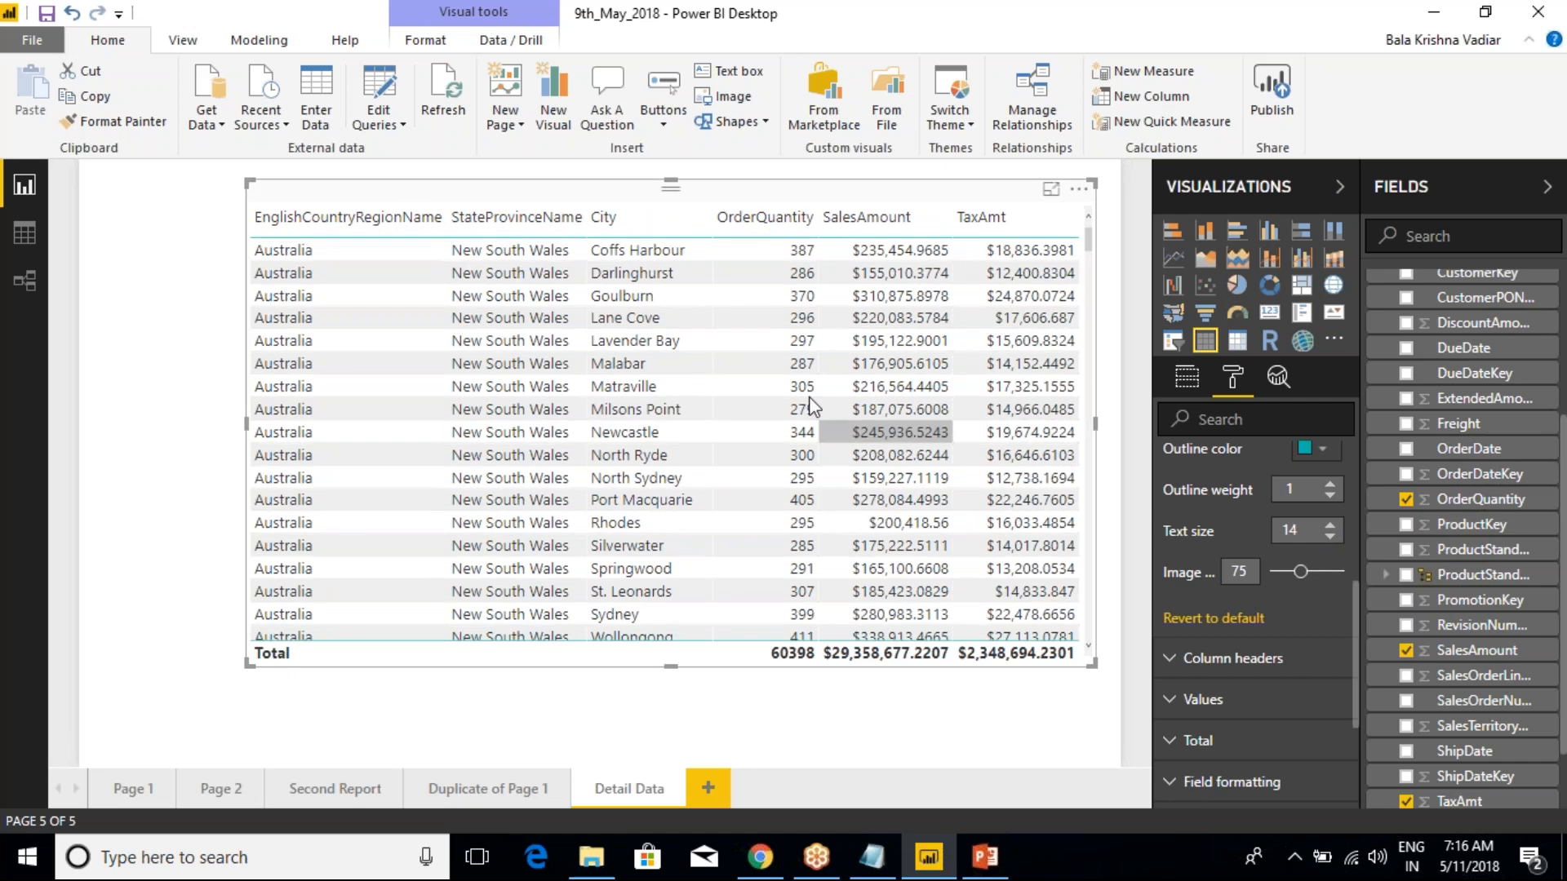
On Page 1, set the data label text size of the OrderQuantity column chart to 25
{"action": "left_click", "coordinate": [128, 789]}
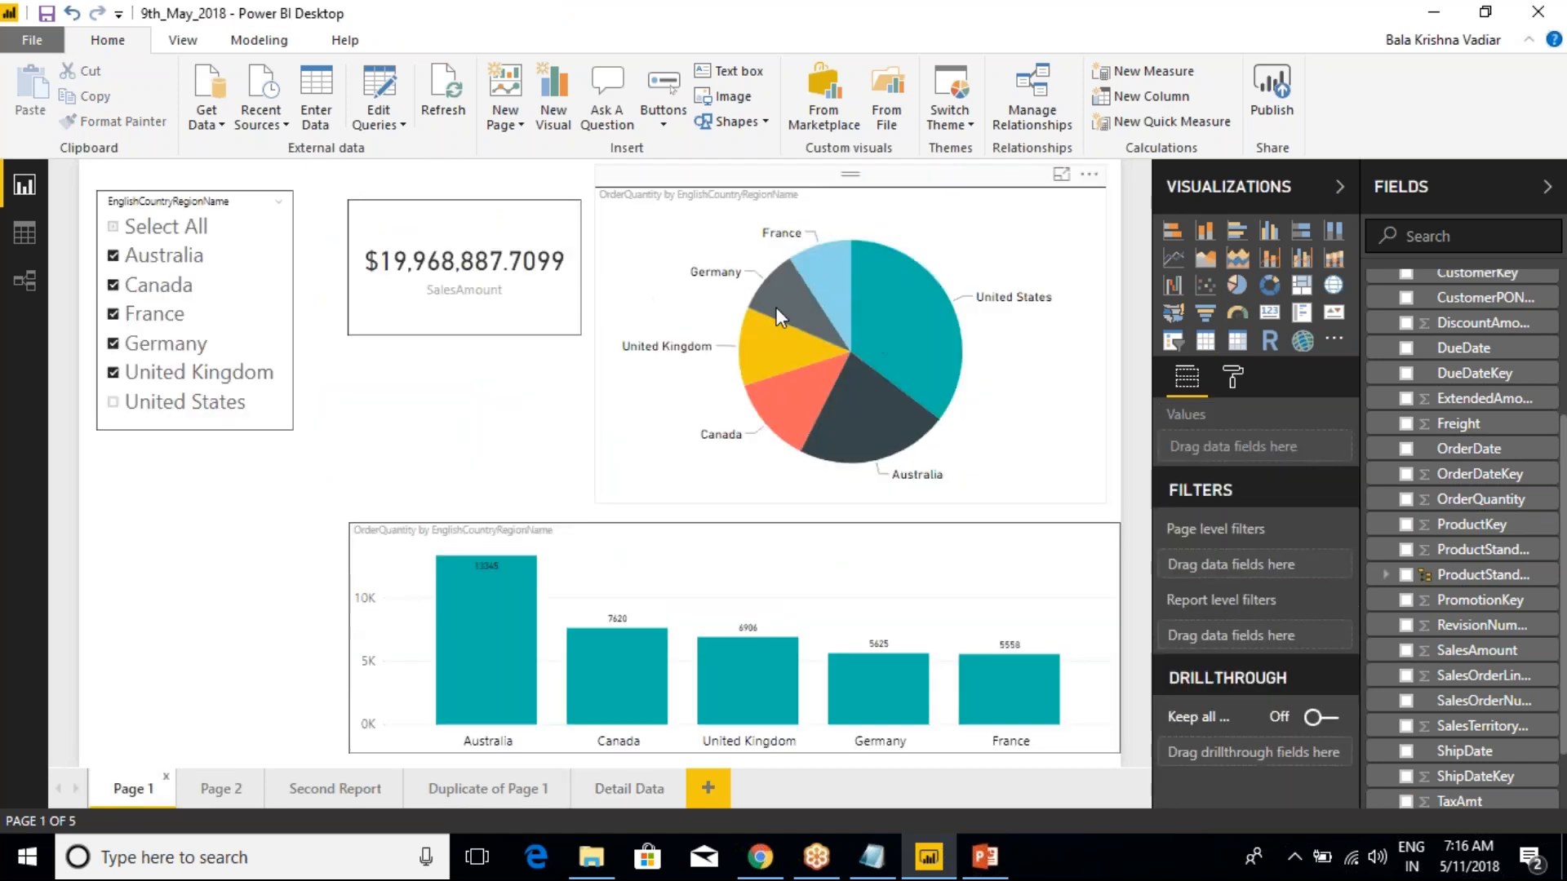
{"action": "mouse_move", "coordinate": [775, 307]}
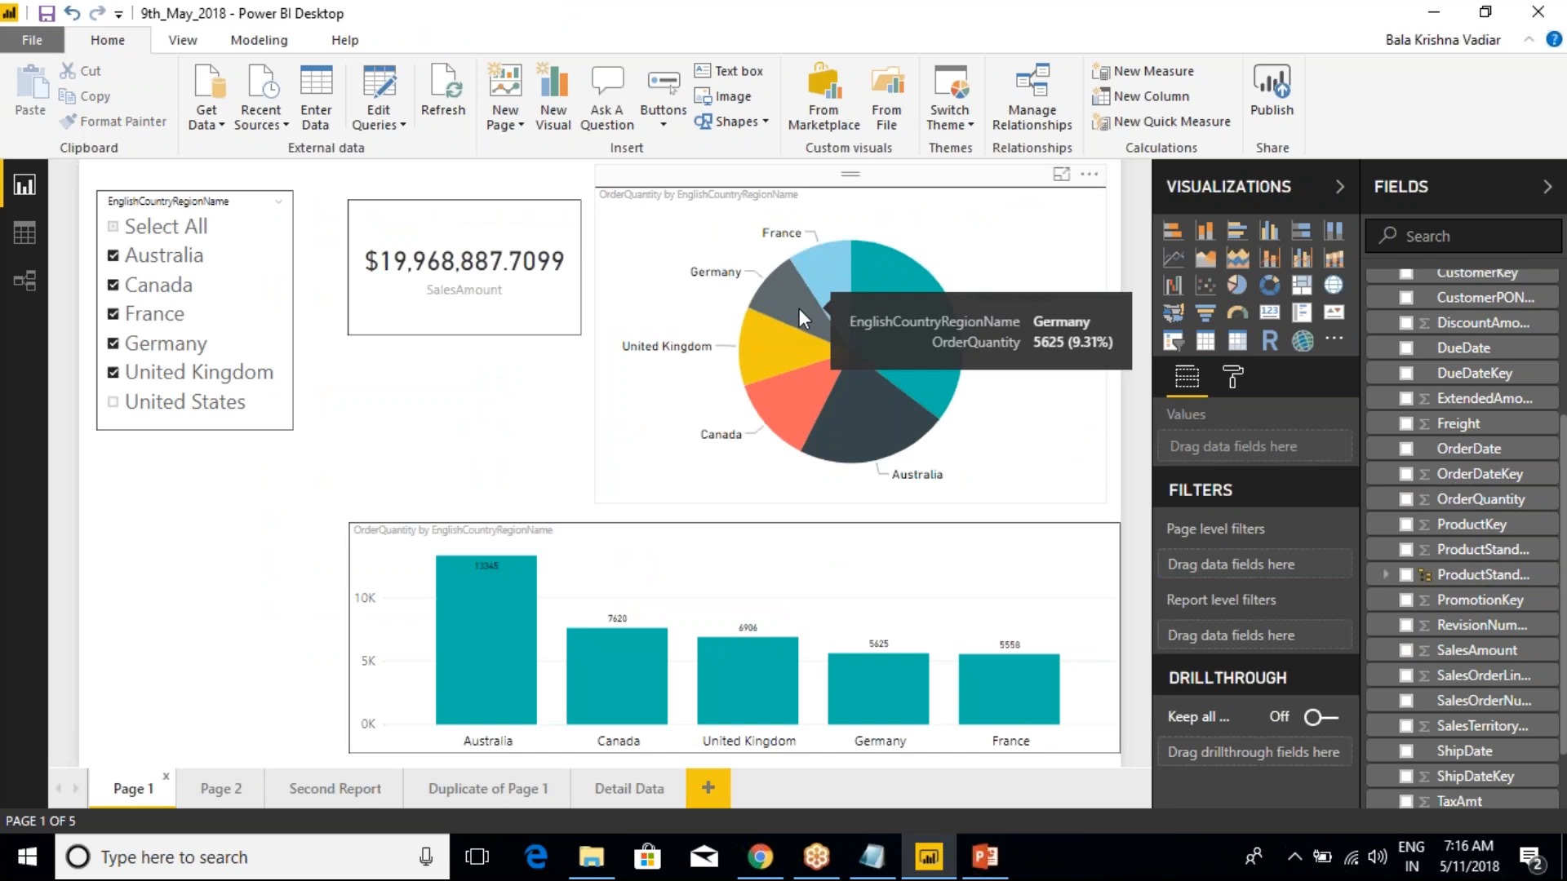
{"action": "left_click", "coordinate": [767, 540]}
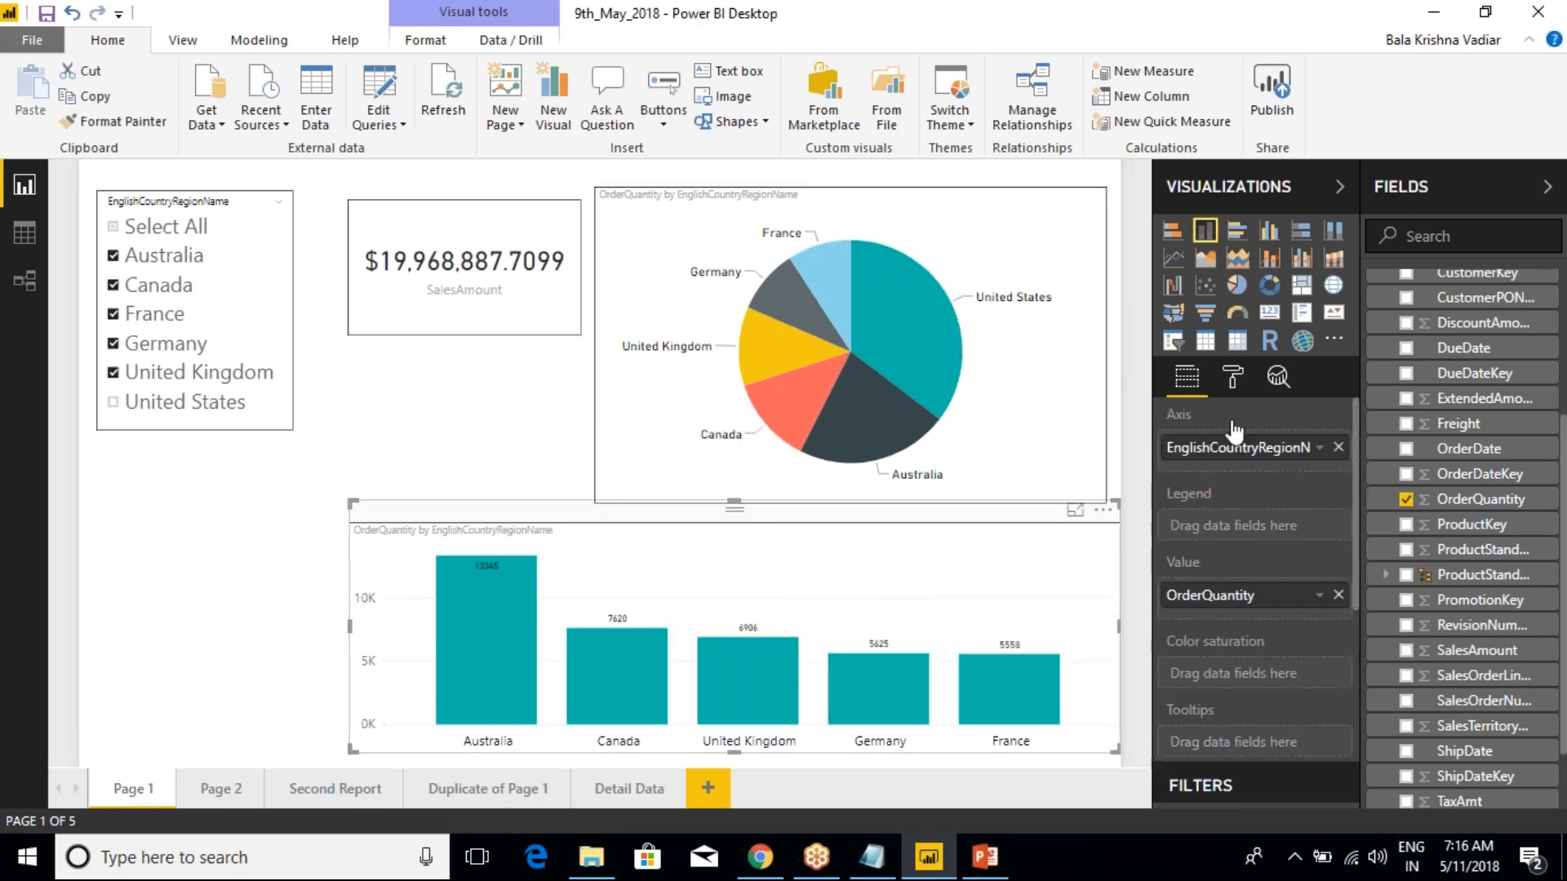
{"action": "left_click", "coordinate": [1232, 376]}
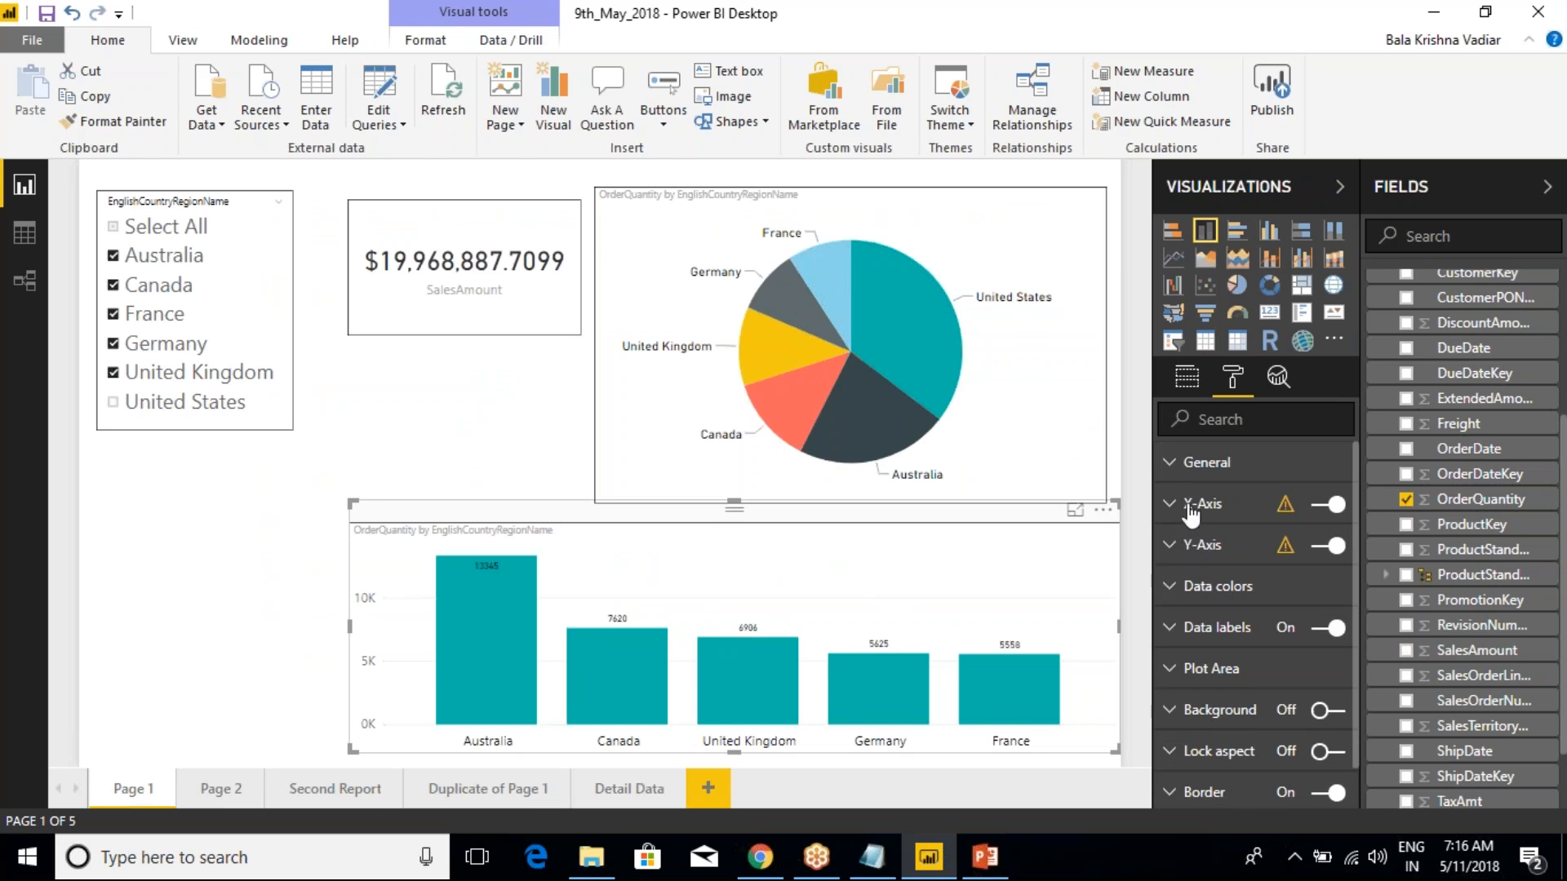
{"action": "left_click", "coordinate": [1172, 629]}
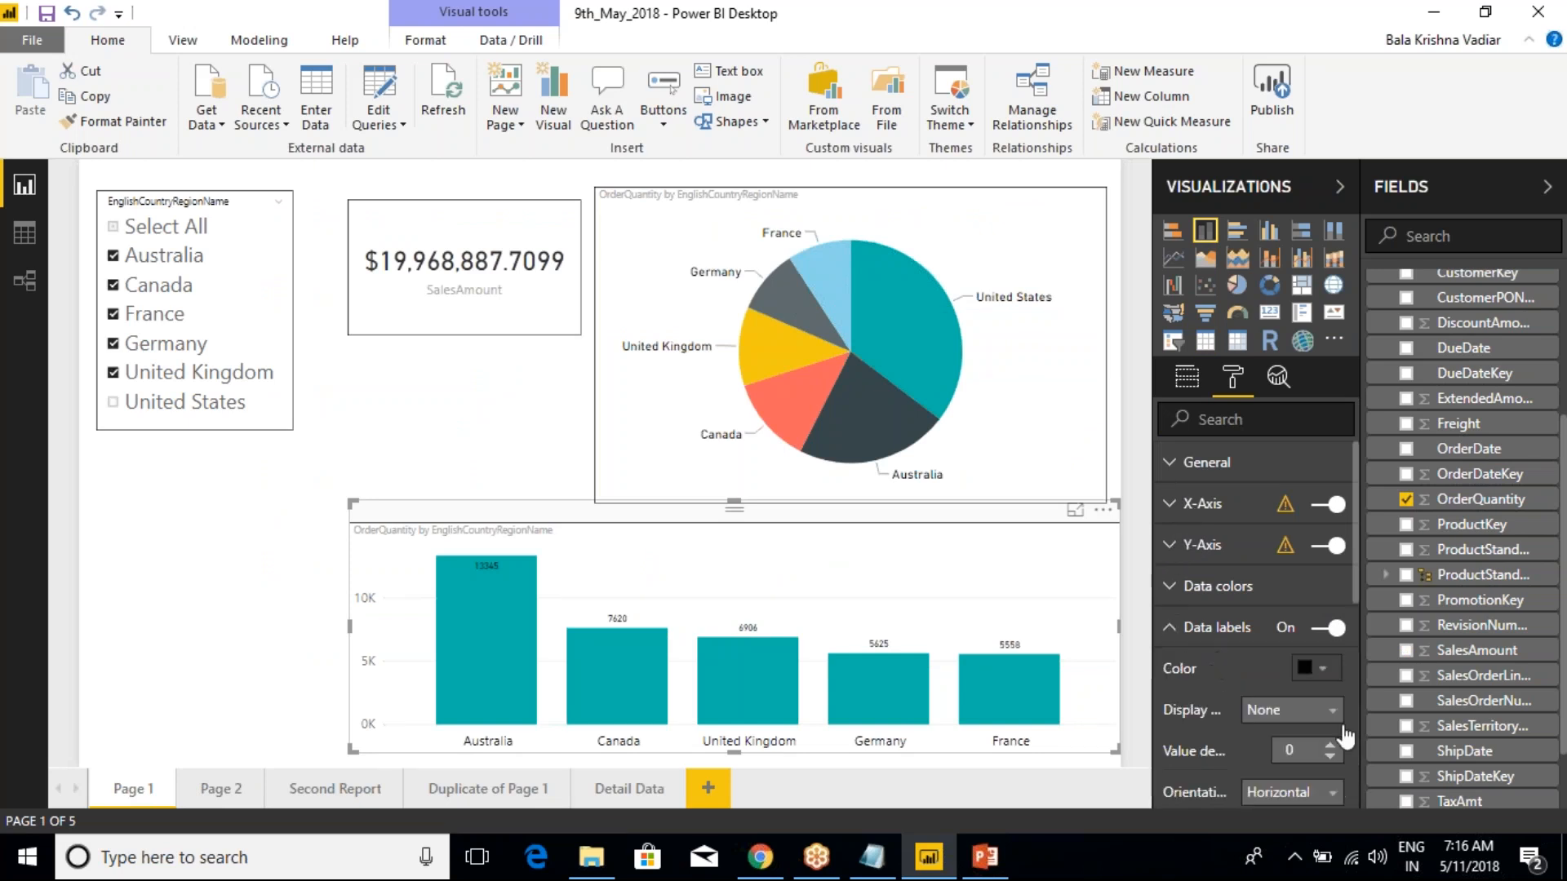
{"action": "scroll", "coordinate": [1323, 744], "scroll_direction": "down", "scroll_amount": 3}
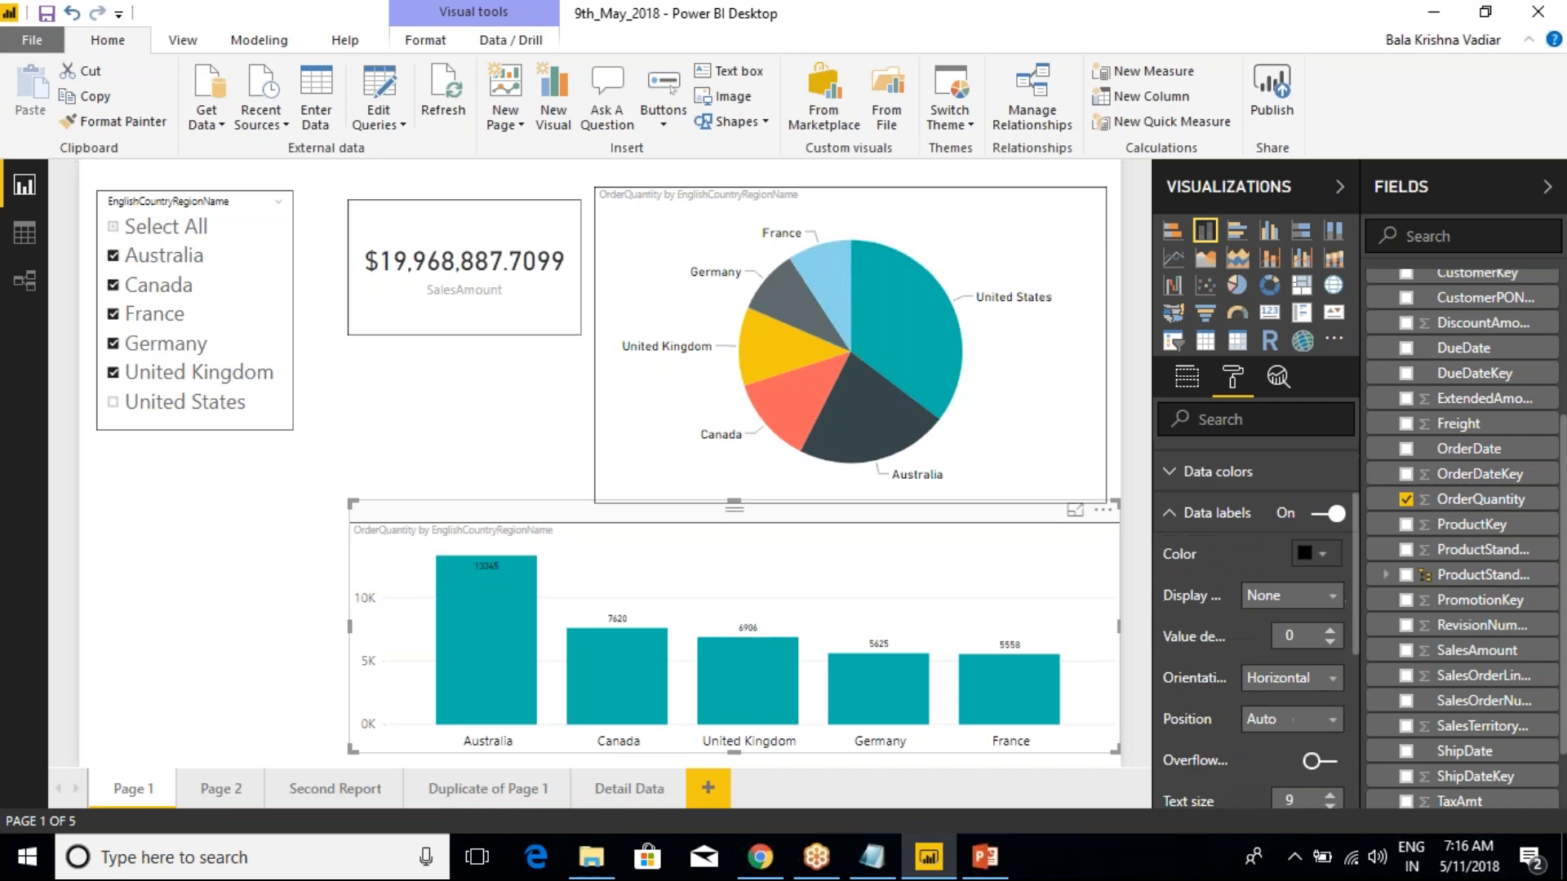
{"action": "scroll", "coordinate": [1330, 694], "scroll_direction": "down", "scroll_amount": 3}
{"action": "left_click", "coordinate": [1330, 681]}
{"action": "left_click", "coordinate": [1330, 680]}
{"action": "left_click", "coordinate": [1330, 681]}
{"action": "left_click", "coordinate": [1330, 681]}
{"action": "left_click", "coordinate": [1330, 680]}
{"action": "left_click", "coordinate": [1330, 680]}
{"action": "left_click", "coordinate": [1330, 680]}
{"action": "left_click", "coordinate": [1330, 680]}
{"action": "left_click", "coordinate": [1329, 680]}
{"action": "left_click", "coordinate": [1330, 680]}
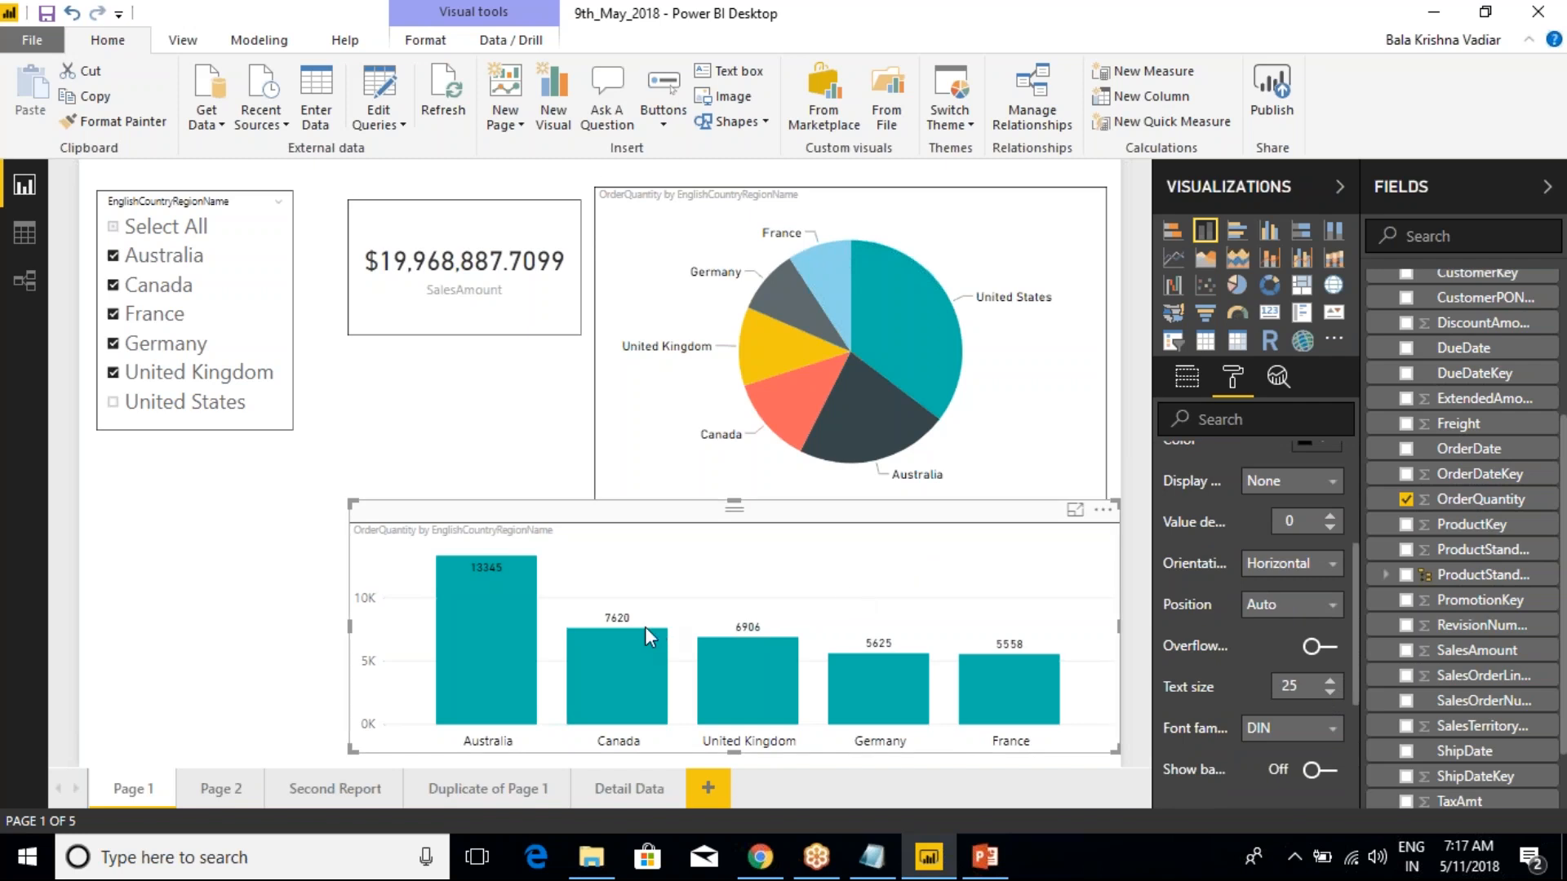
Review the context options available for the United Kingdom column in the OrderQuantity chart, and dismiss them
{"action": "mouse_move", "coordinate": [616, 692]}
{"action": "mouse_move", "coordinate": [772, 672]}
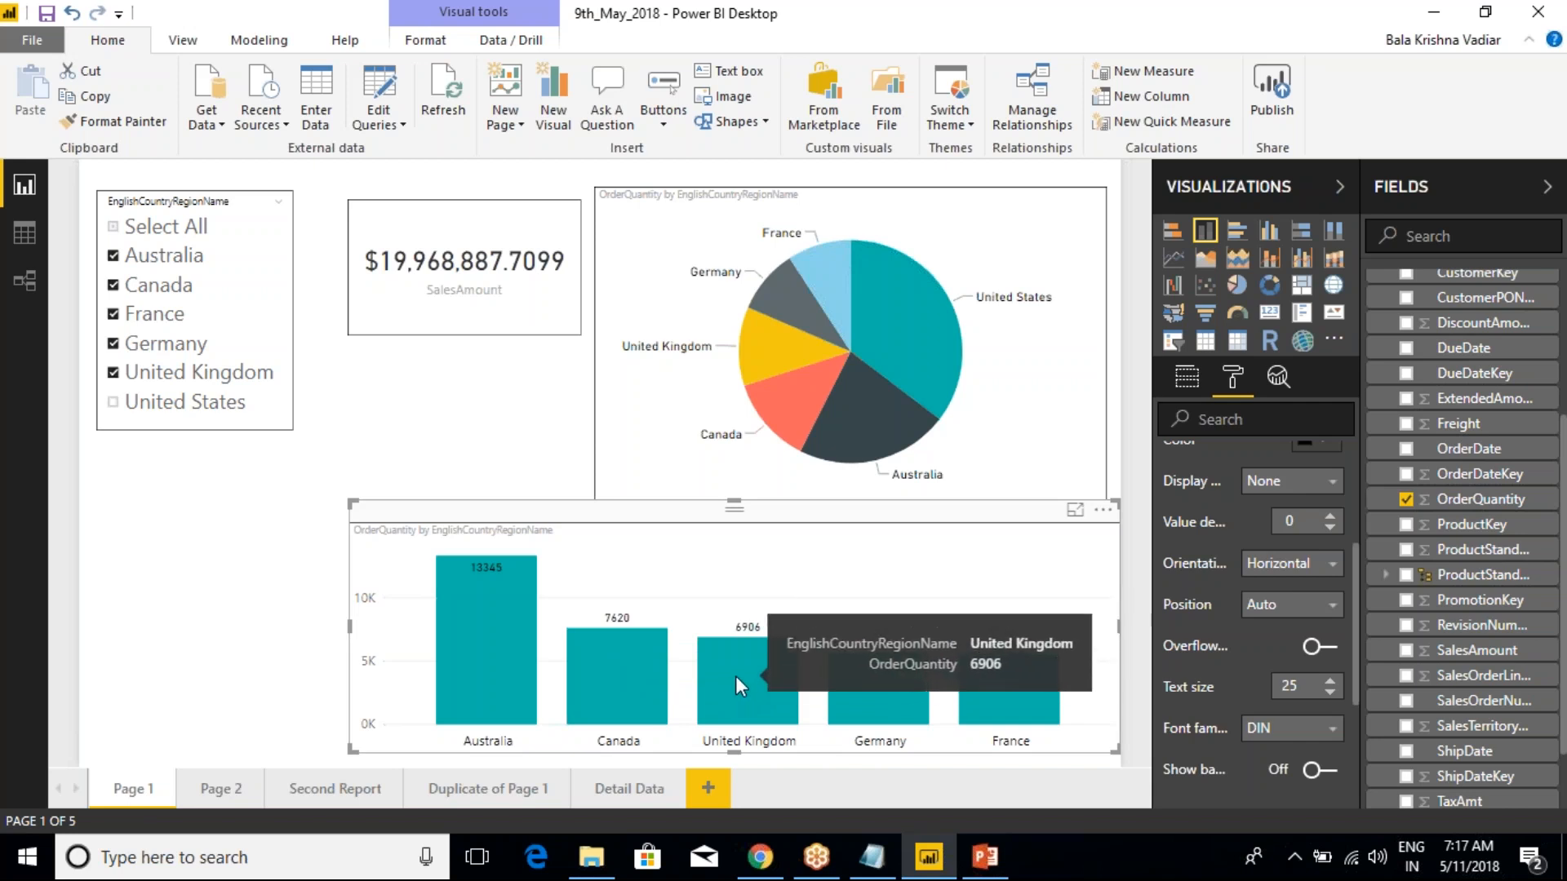
{"action": "right_click", "coordinate": [736, 676]}
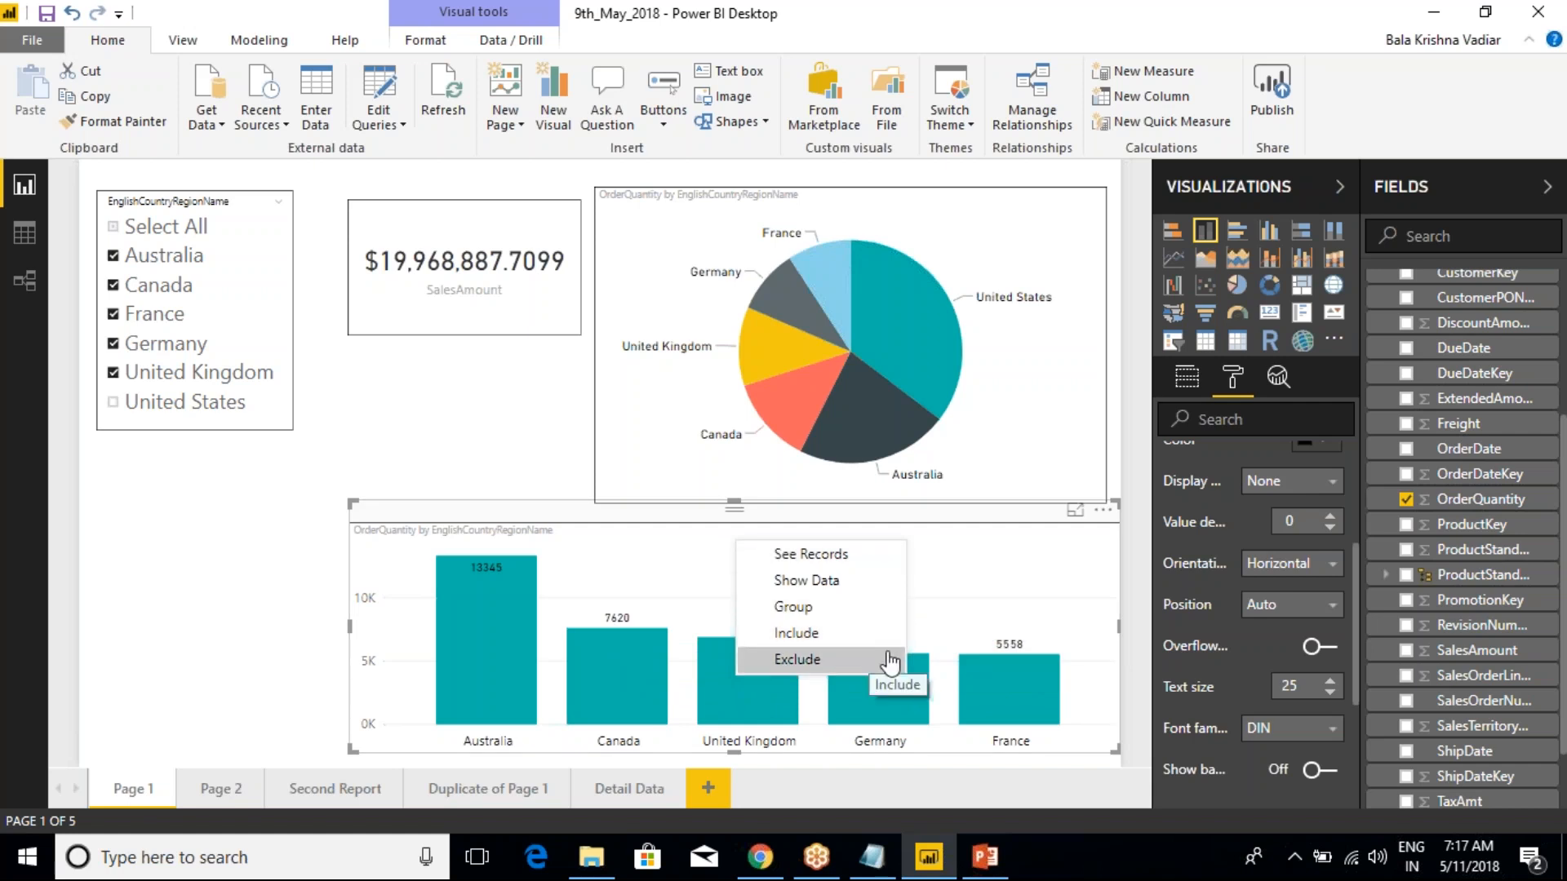
{"action": "left_click", "coordinate": [995, 596]}
{"action": "mouse_move", "coordinate": [737, 689]}
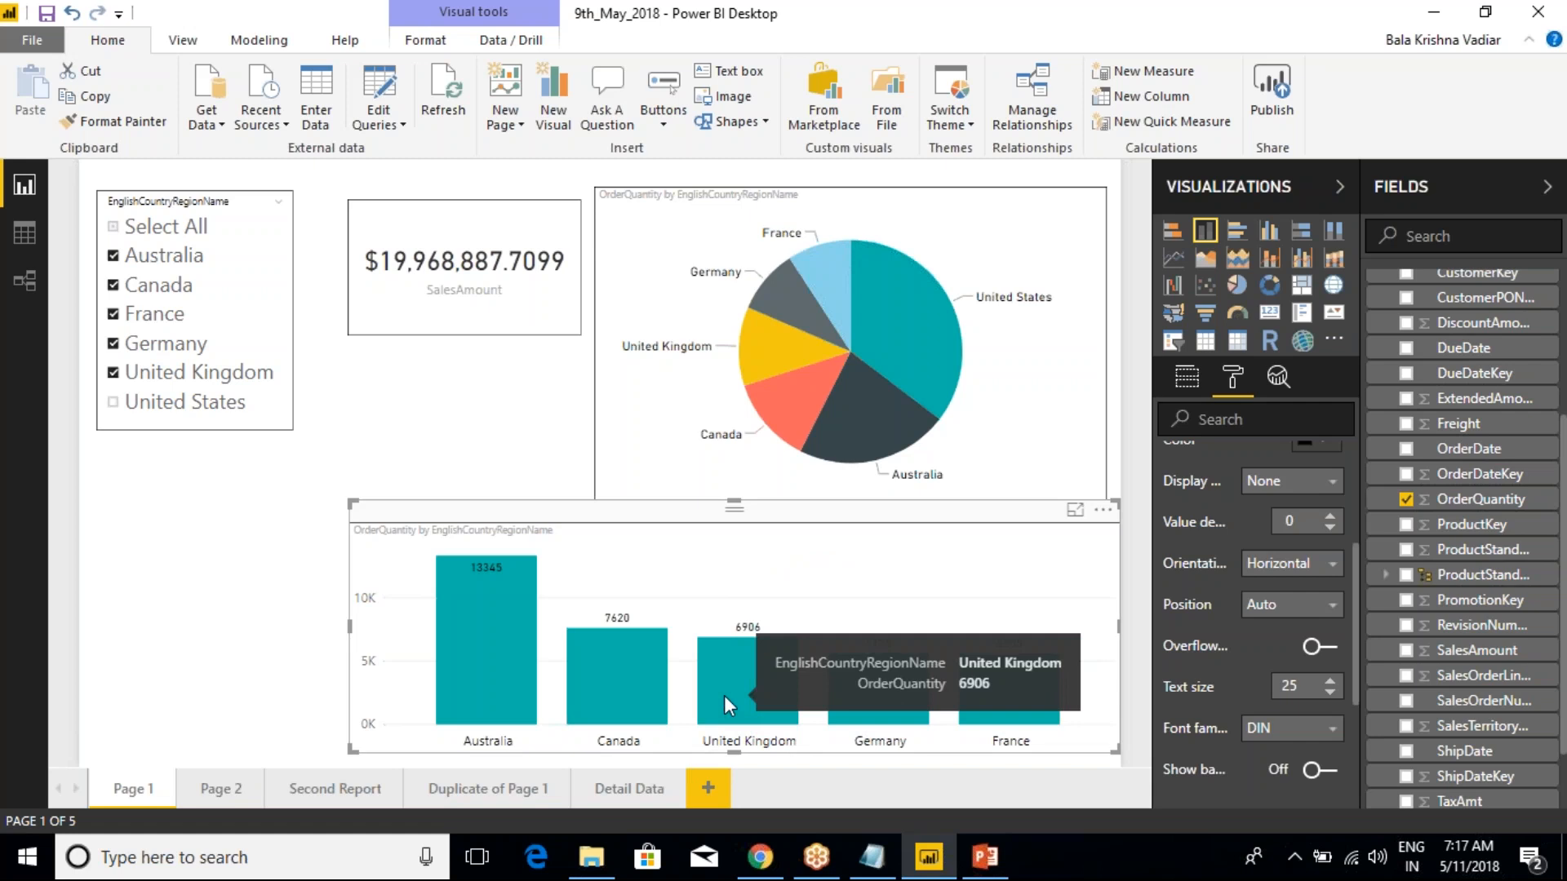
On the Detail Data page, narrow the table visual from its left edge and turn on its border
{"action": "left_click", "coordinate": [629, 788]}
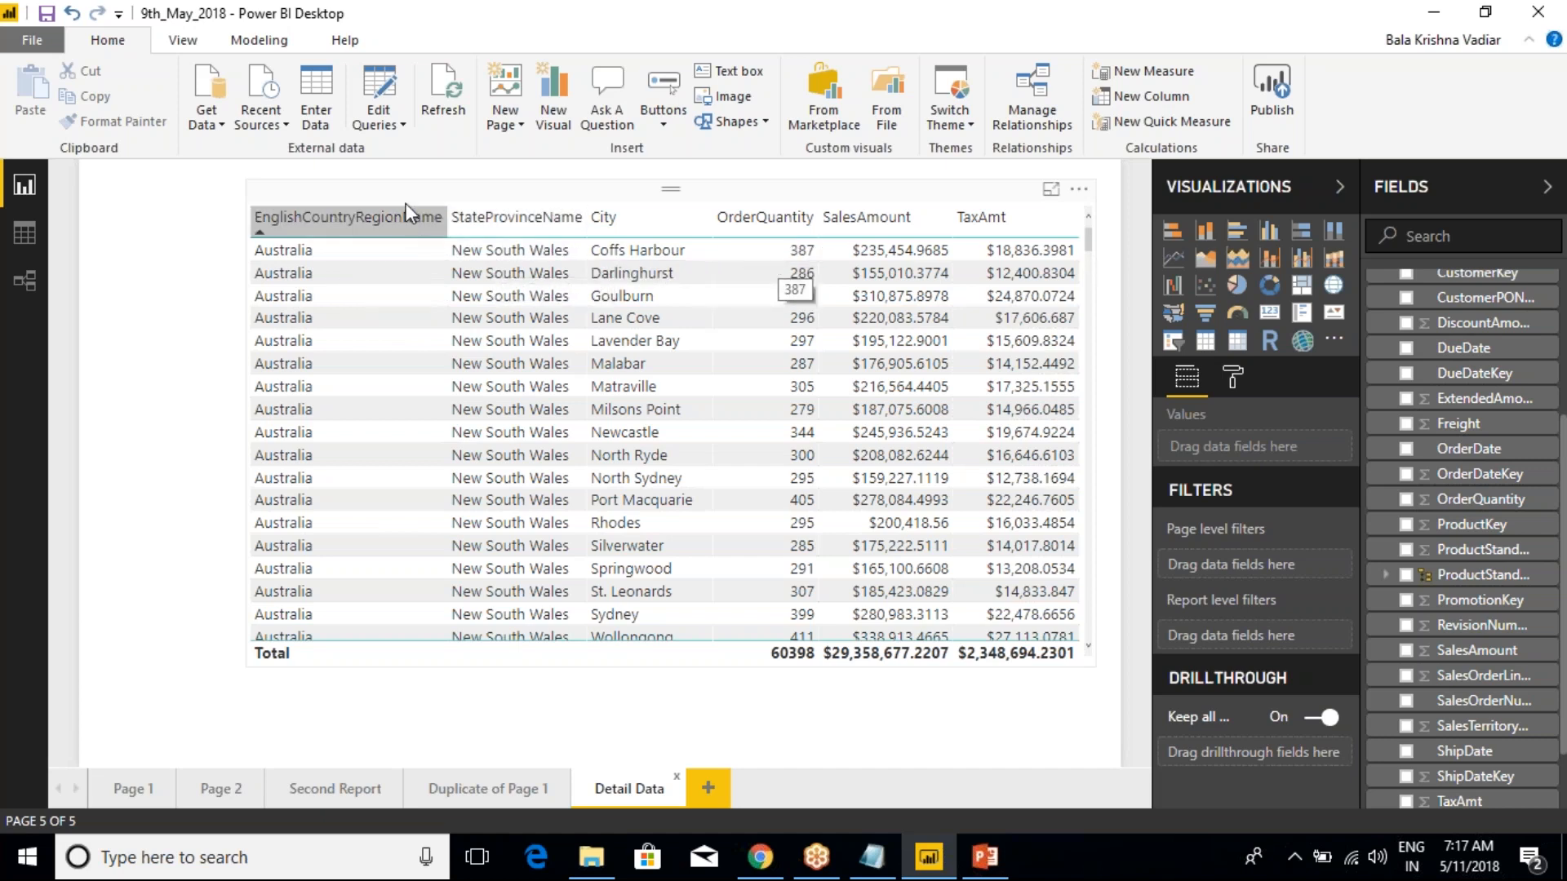
{"action": "left_click", "coordinate": [355, 196]}
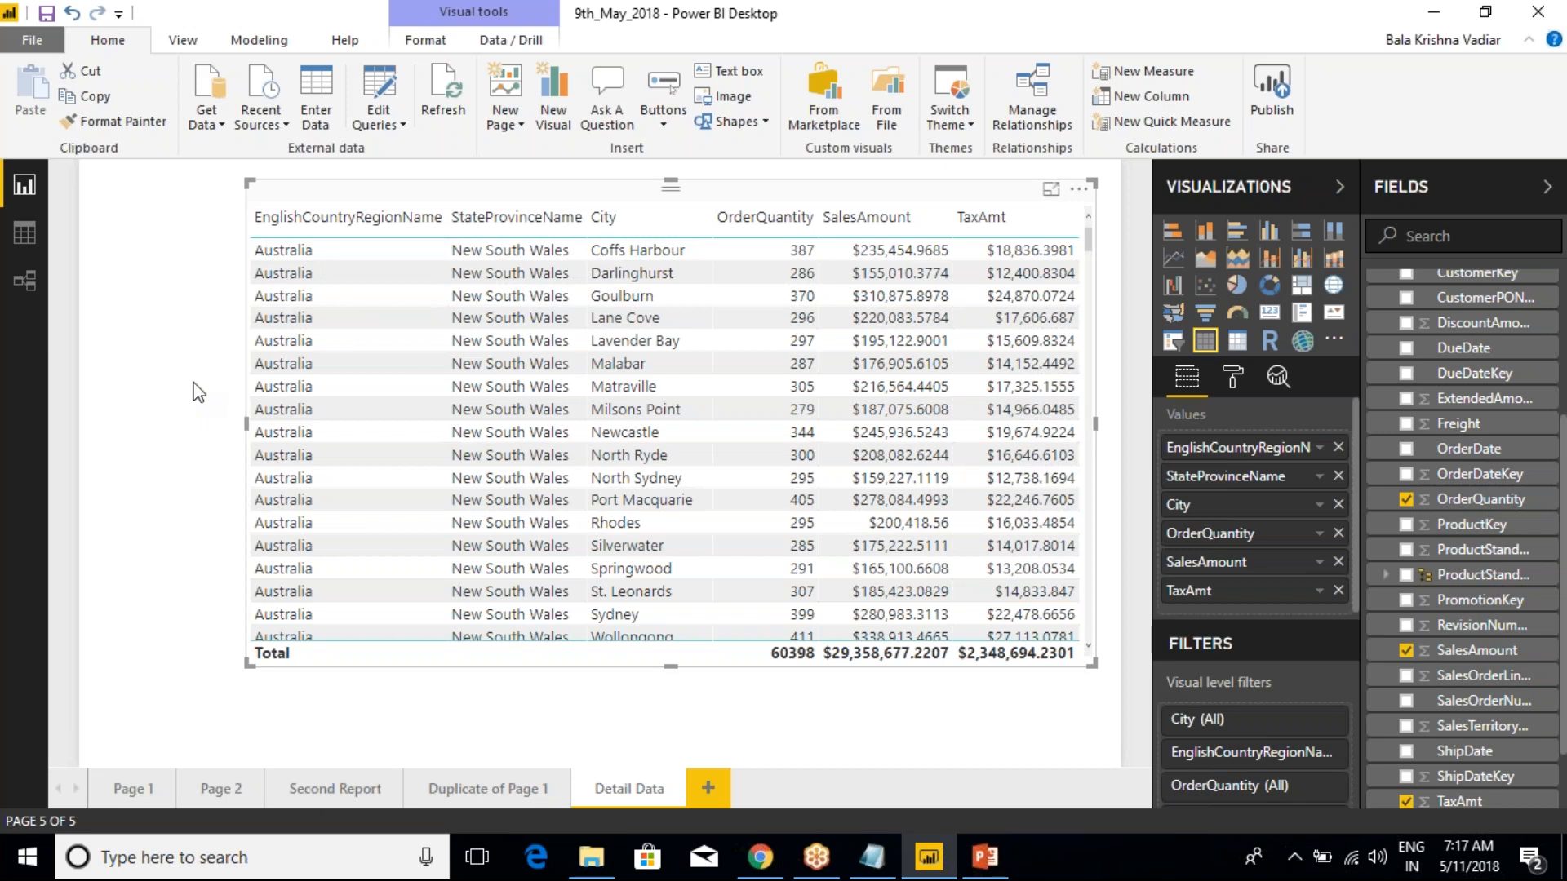
{"action": "left_click_drag", "start_coordinate": [246, 423], "coordinate": [302, 423]}
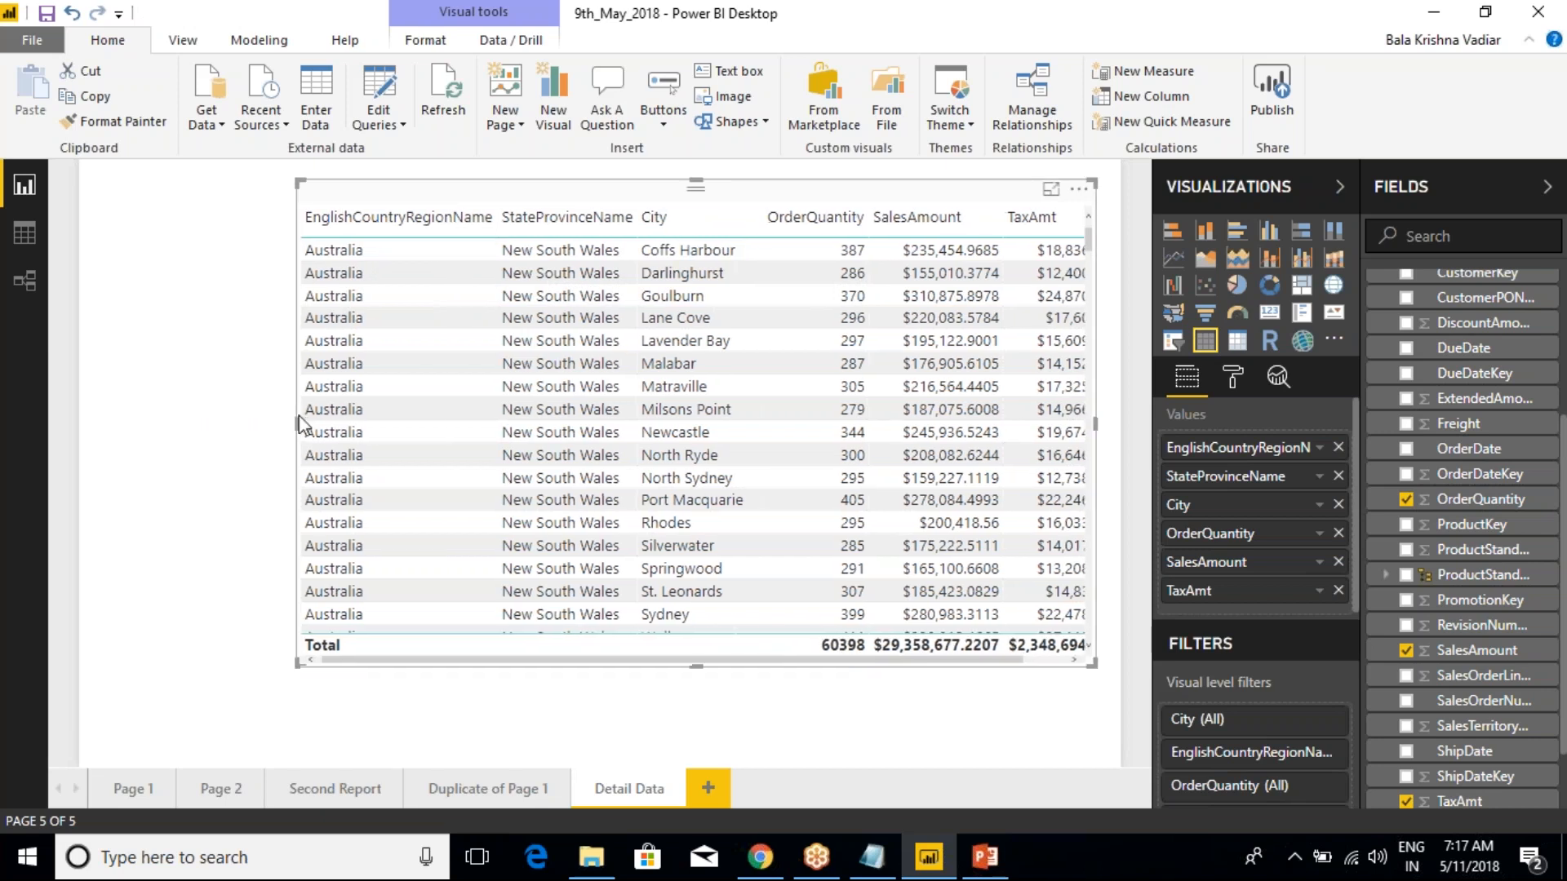
{"action": "left_click", "coordinate": [199, 367]}
{"action": "left_click", "coordinate": [531, 292]}
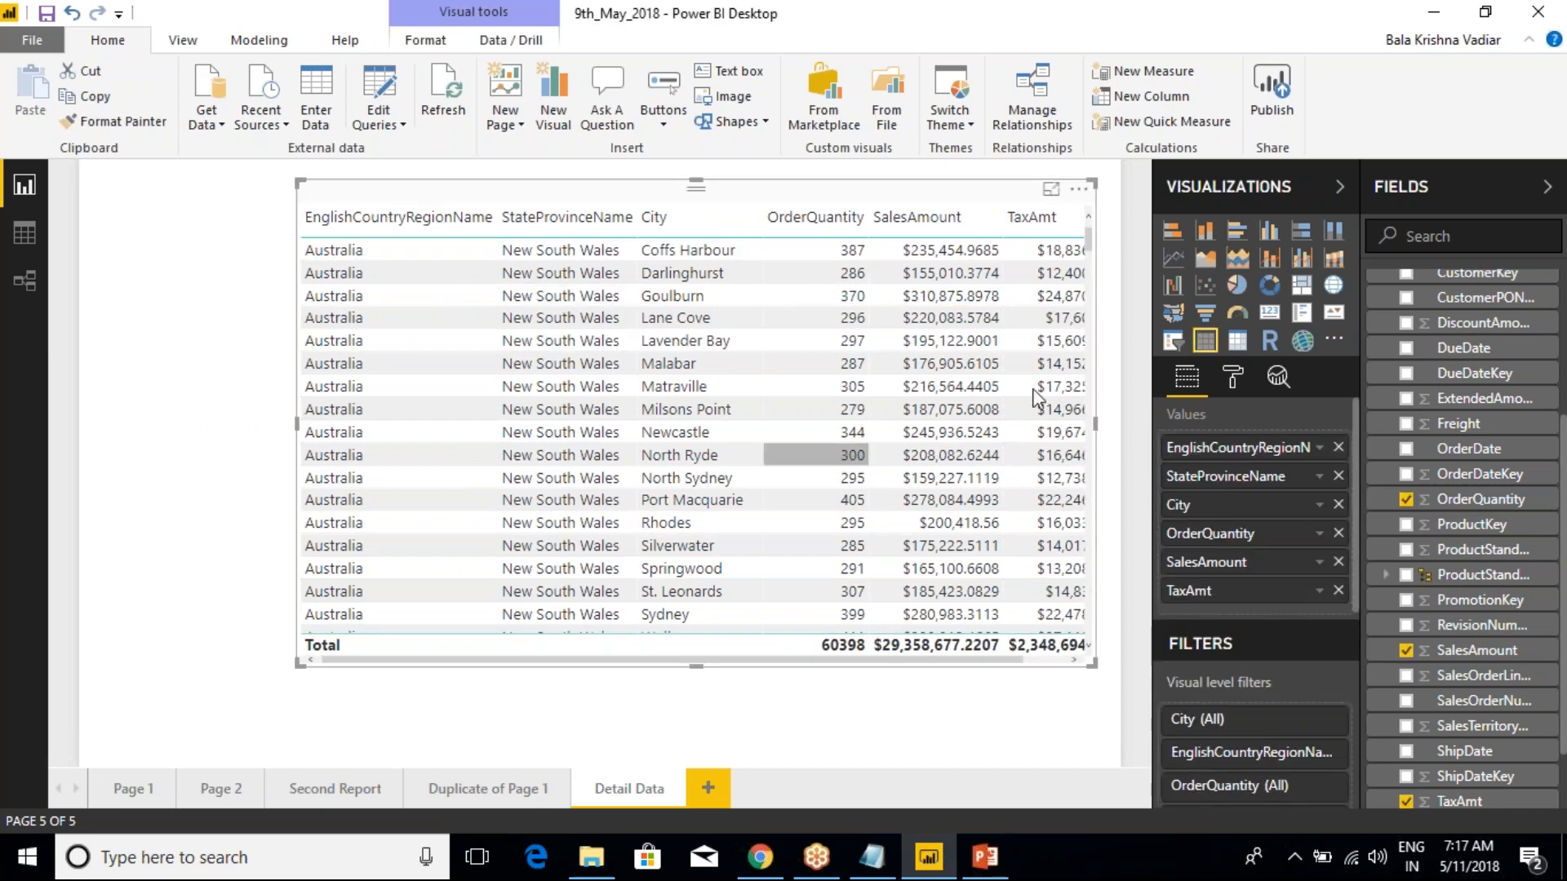
{"action": "left_click", "coordinate": [1232, 377]}
{"action": "scroll", "coordinate": [1303, 734], "scroll_direction": "down", "scroll_amount": 3}
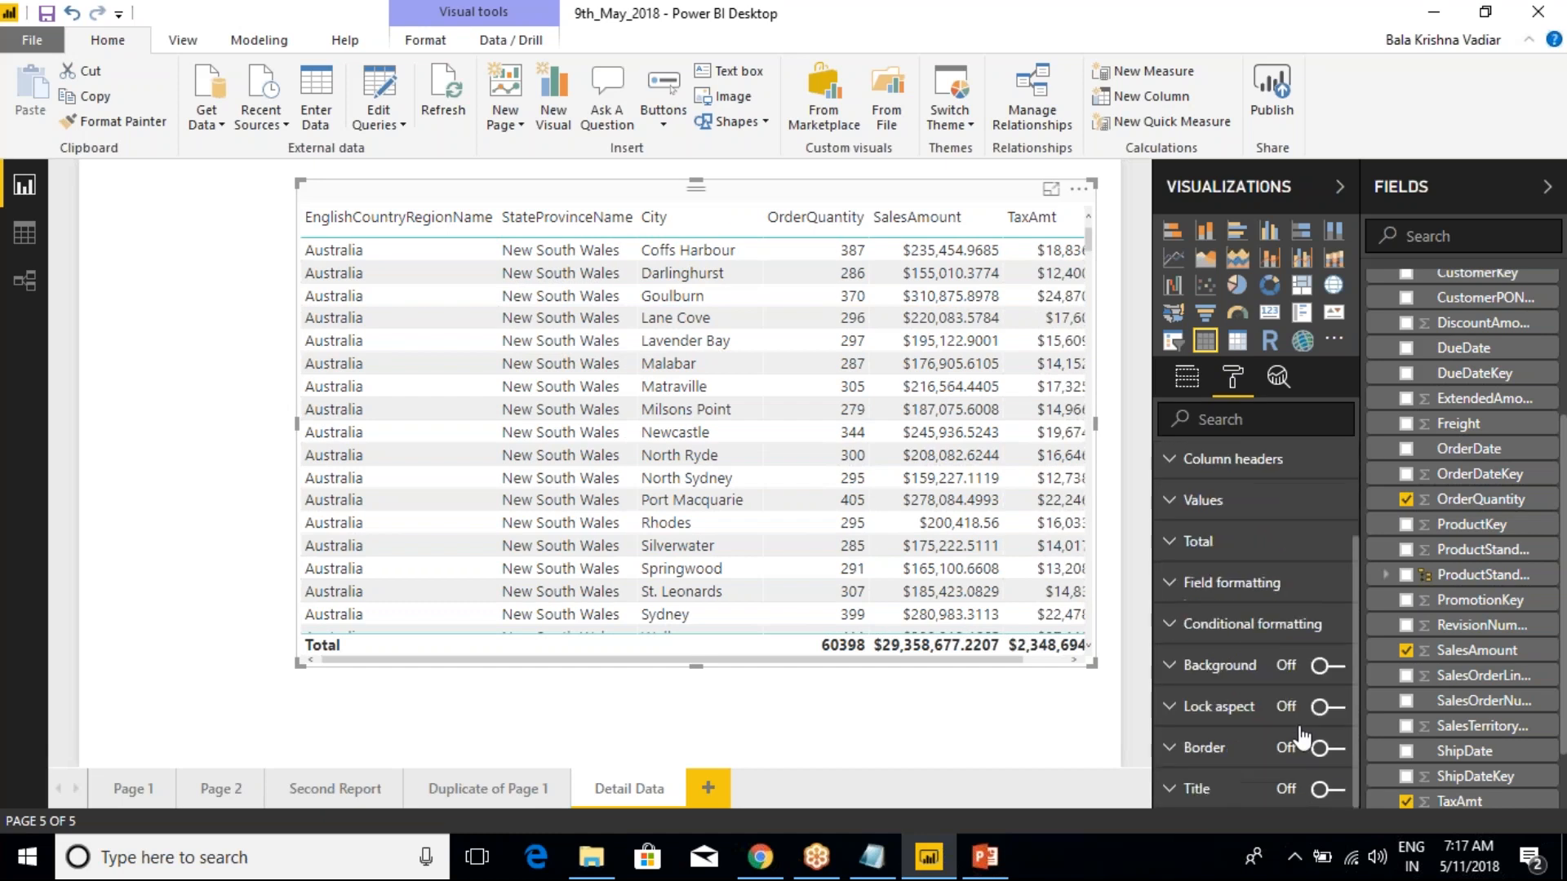
{"action": "left_click", "coordinate": [1328, 748]}
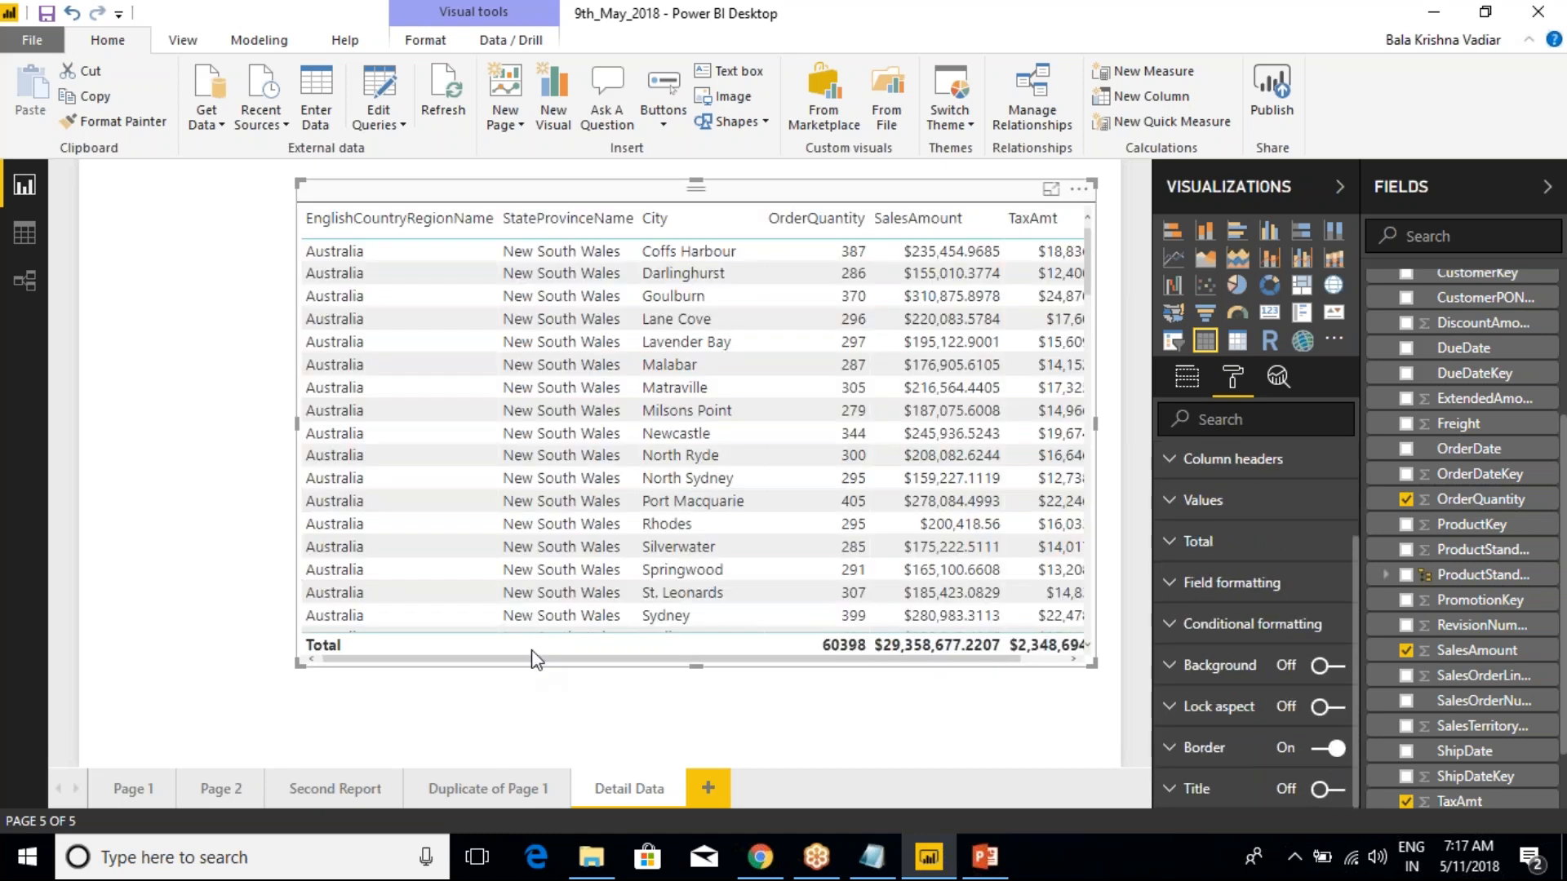
Check the context options of the Australia column on Page 1 for drillthrough, comparing with the Detail Data page
{"action": "left_click", "coordinate": [135, 790]}
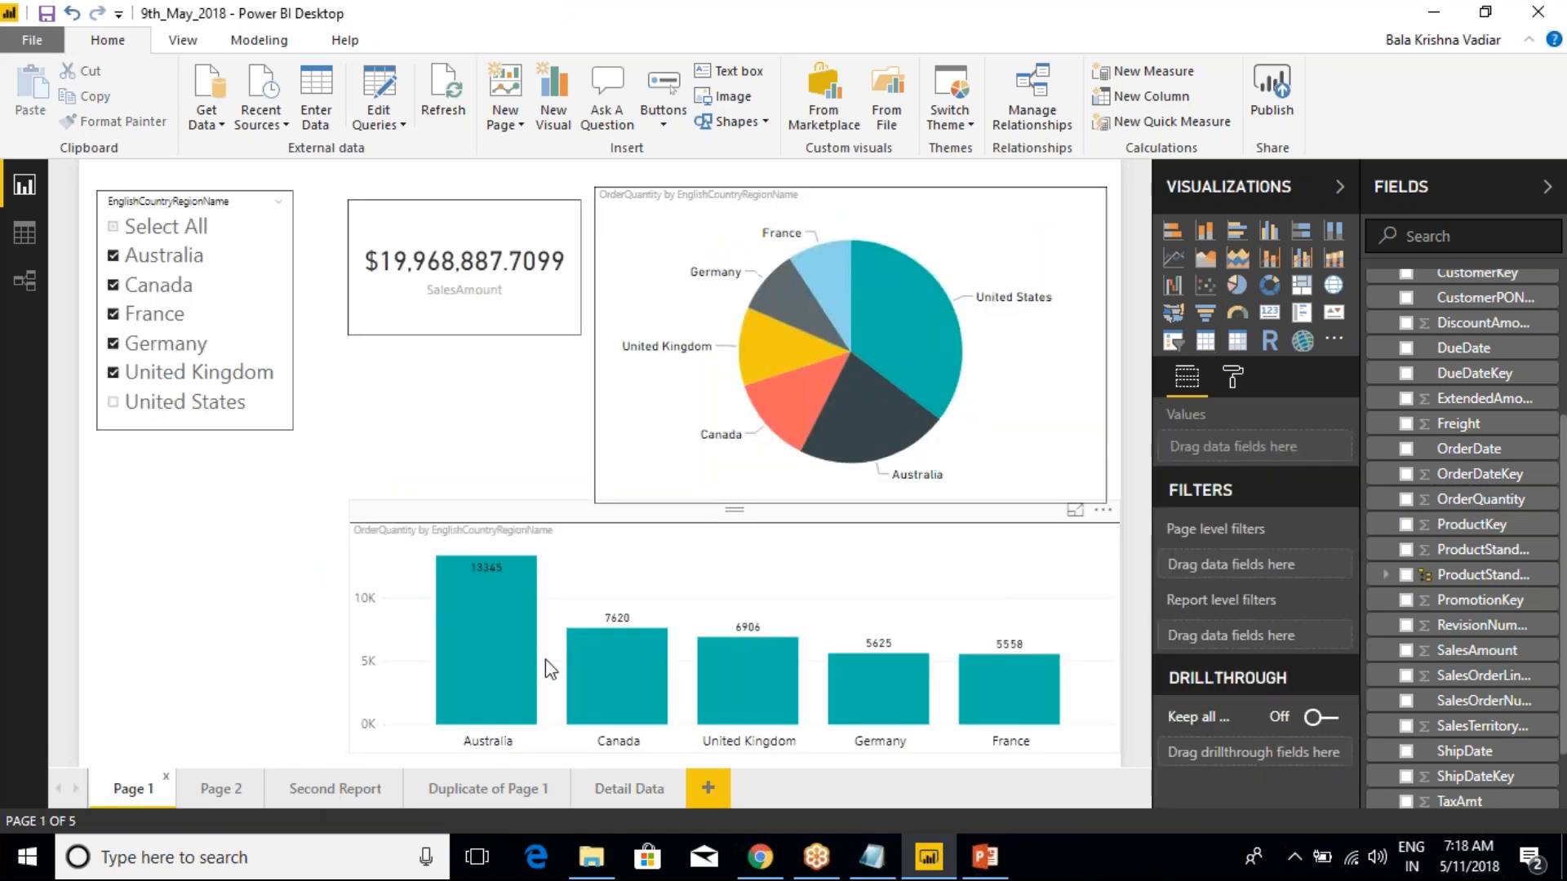
{"action": "mouse_move", "coordinate": [475, 657]}
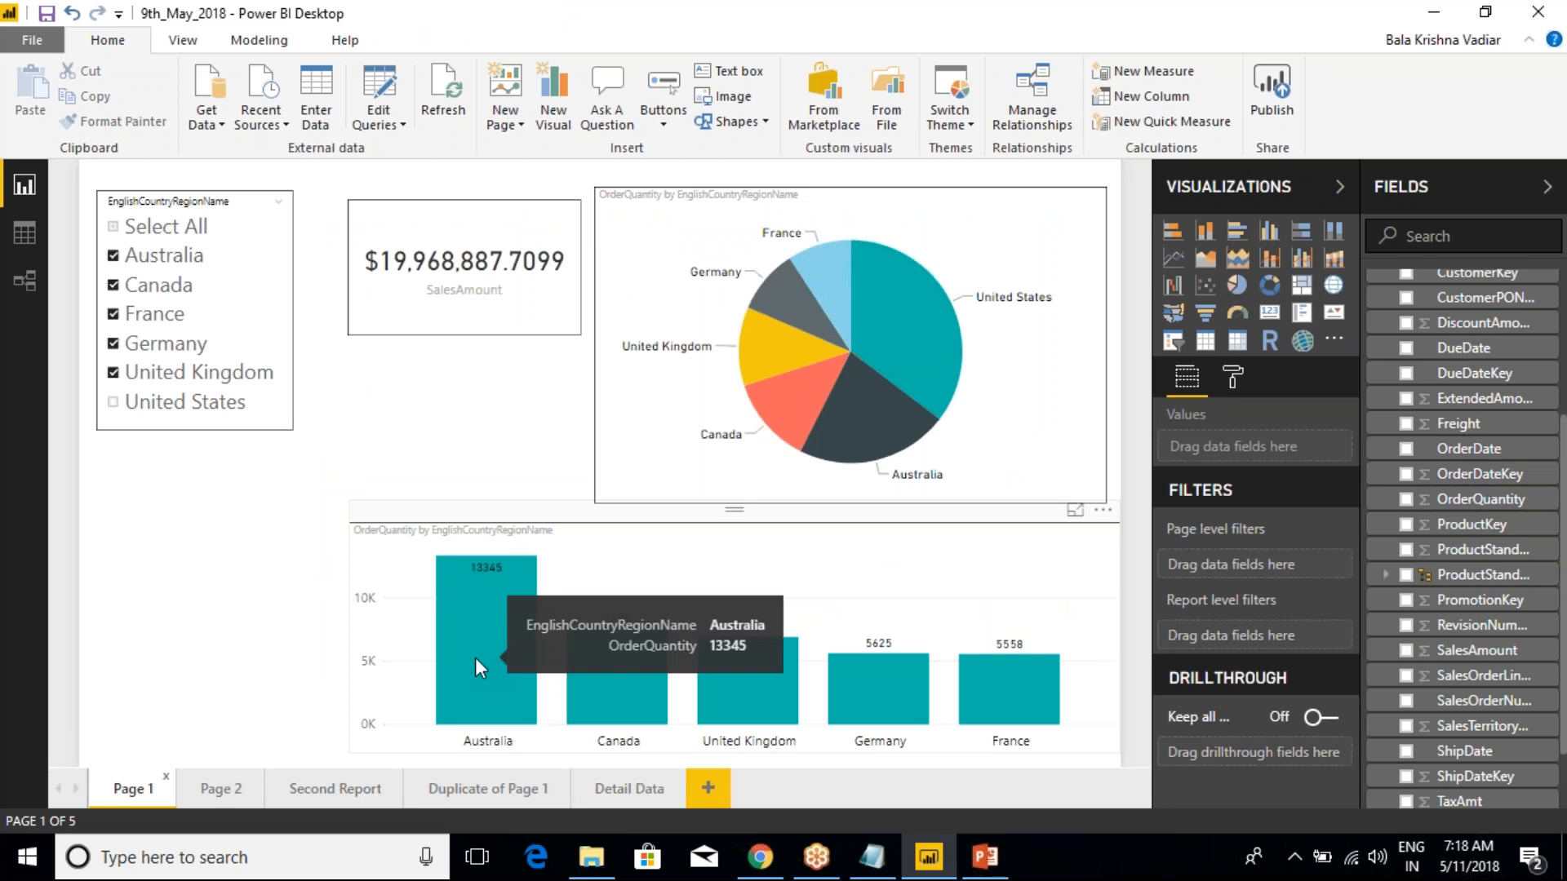
{"action": "right_click", "coordinate": [474, 658]}
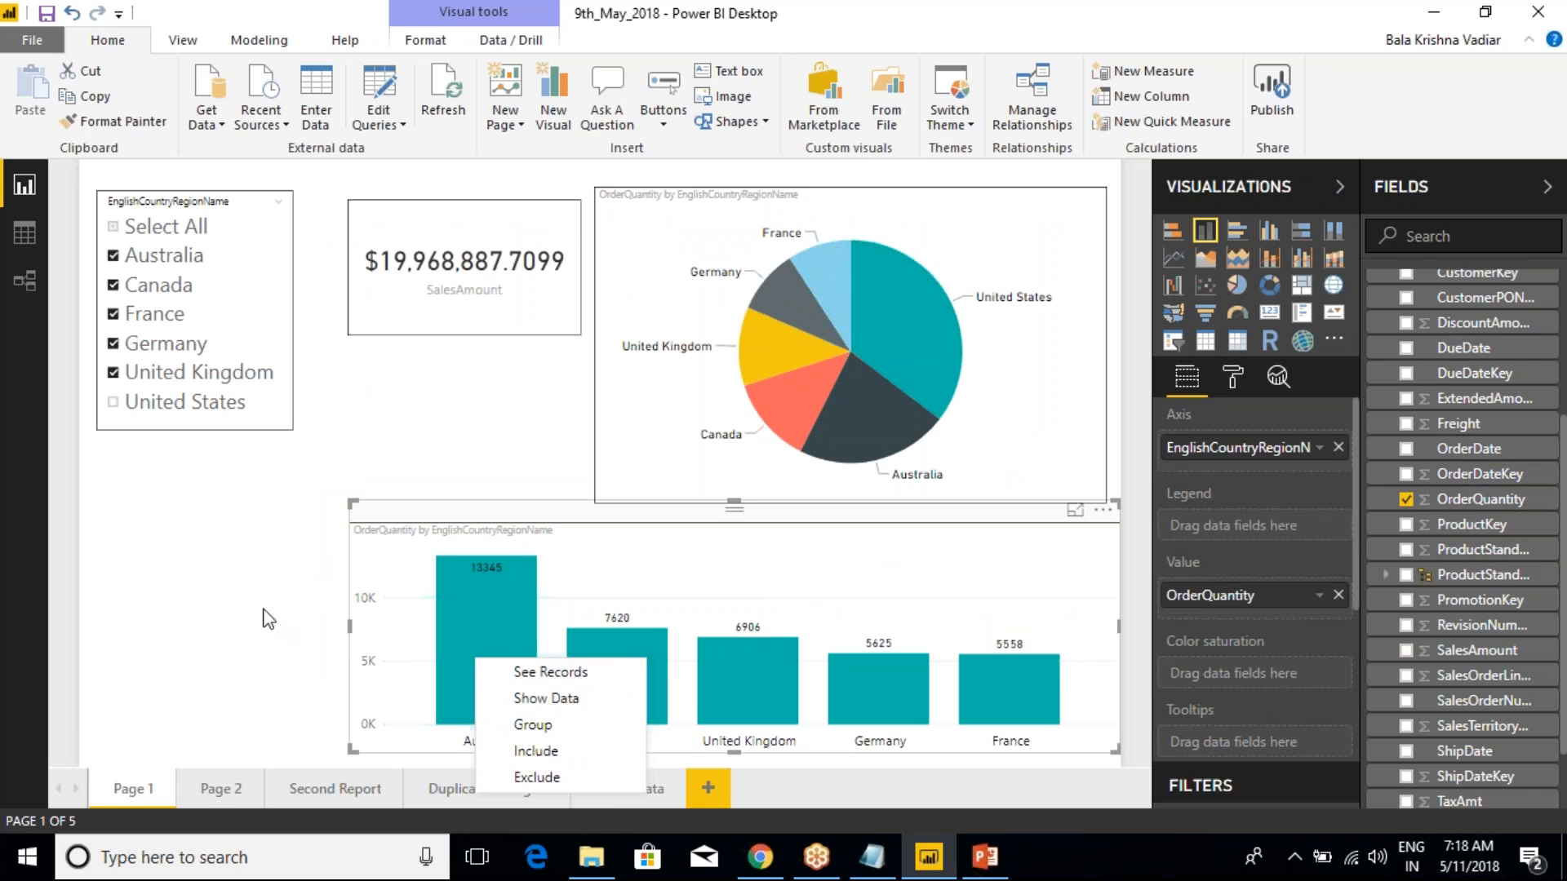
{"action": "left_click", "coordinate": [253, 581]}
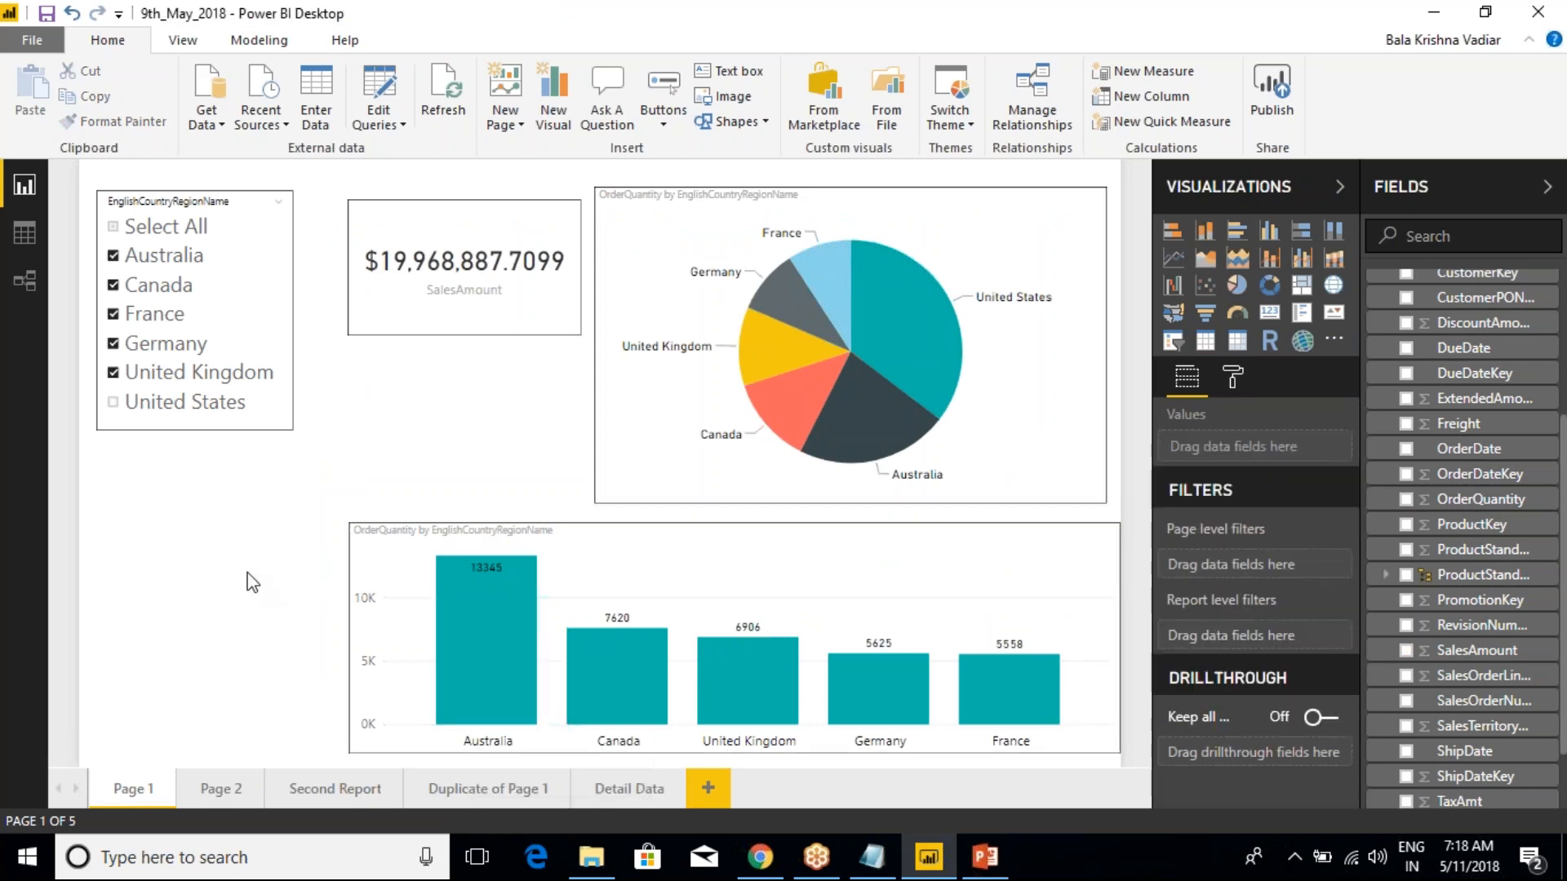
{"action": "left_click", "coordinate": [509, 527]}
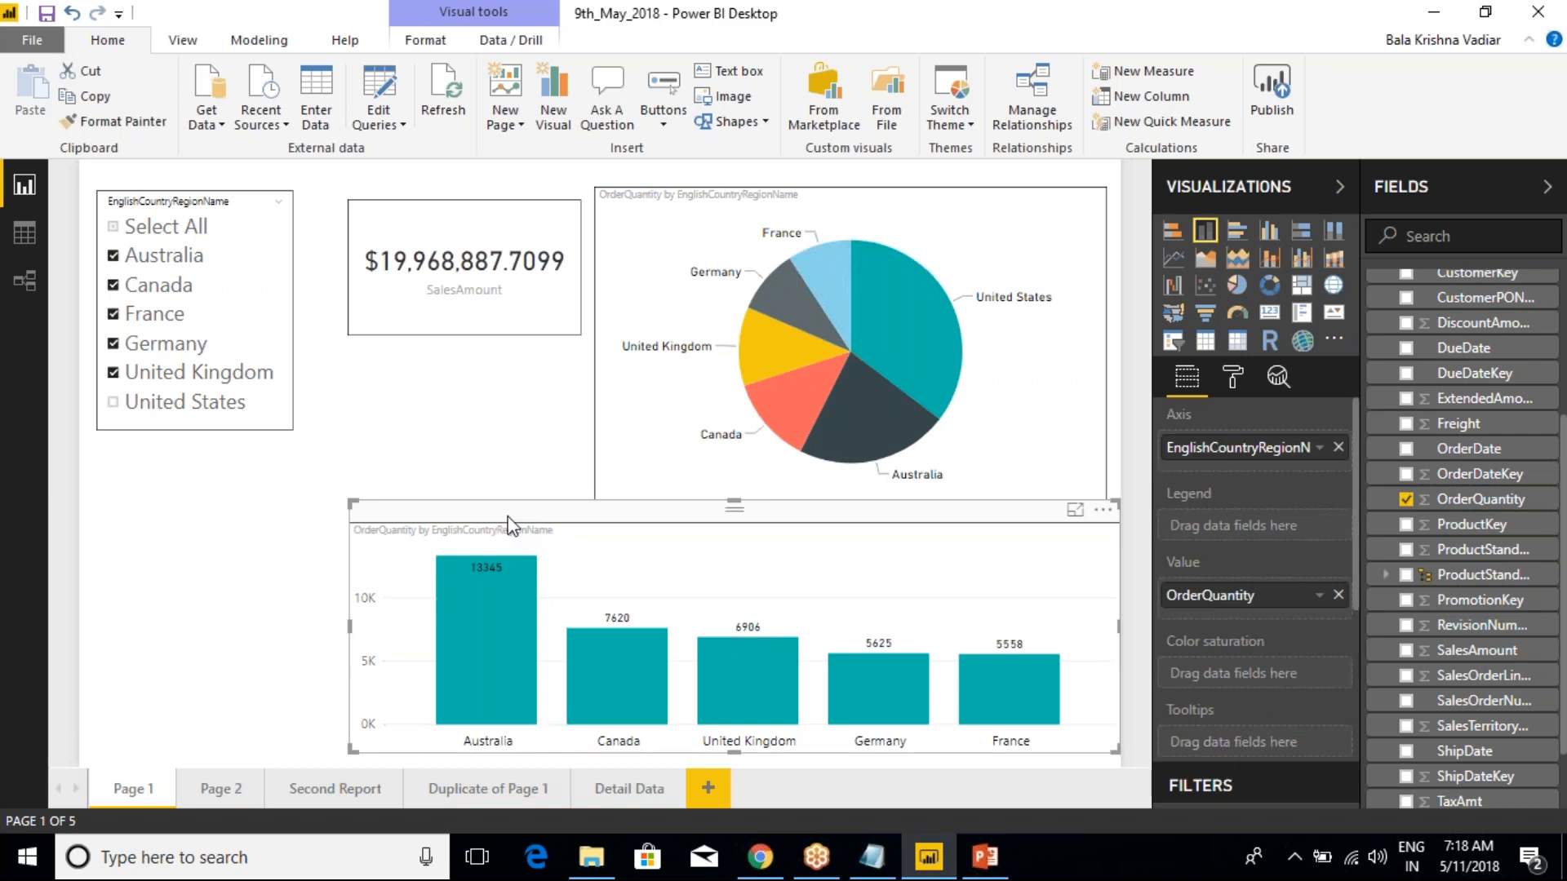
{"action": "left_click", "coordinate": [638, 795]}
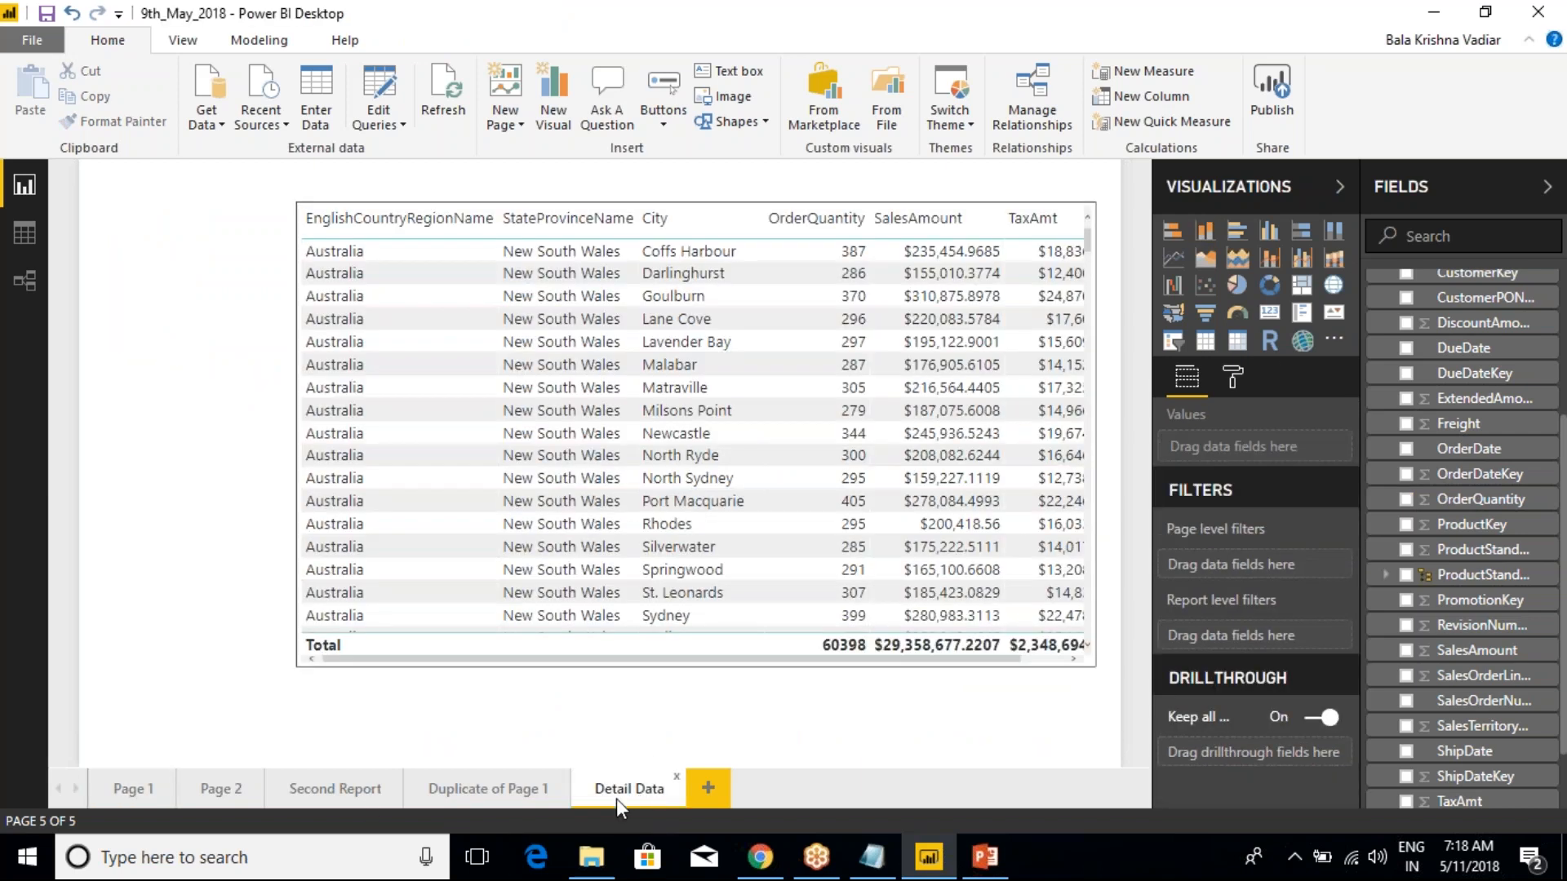
{"action": "left_click", "coordinate": [141, 788]}
{"action": "right_click", "coordinate": [486, 669]}
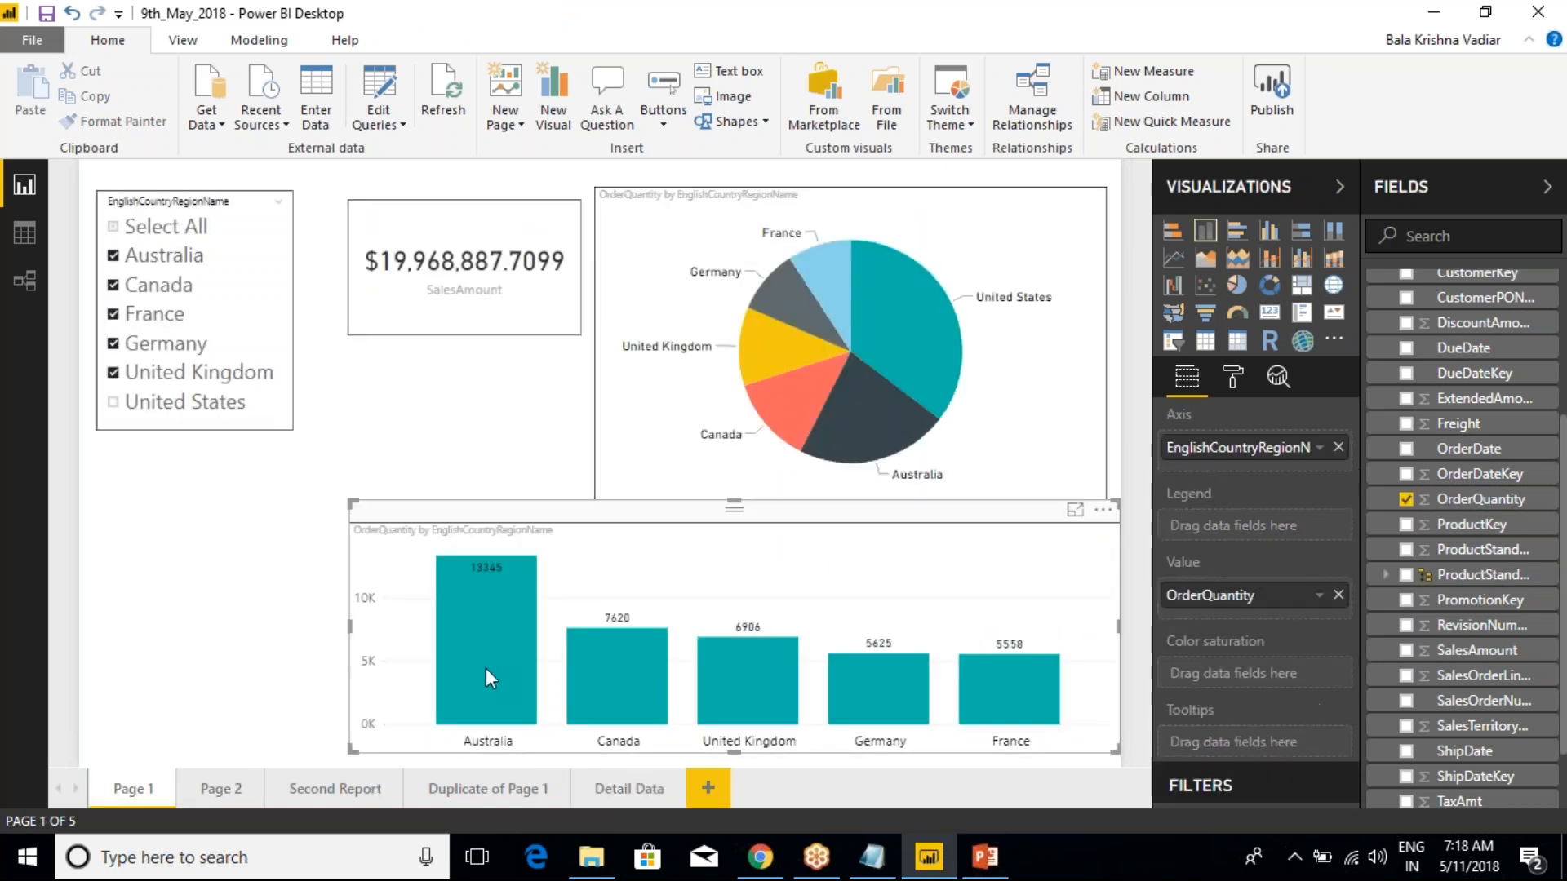
{"action": "left_click", "coordinate": [411, 759]}
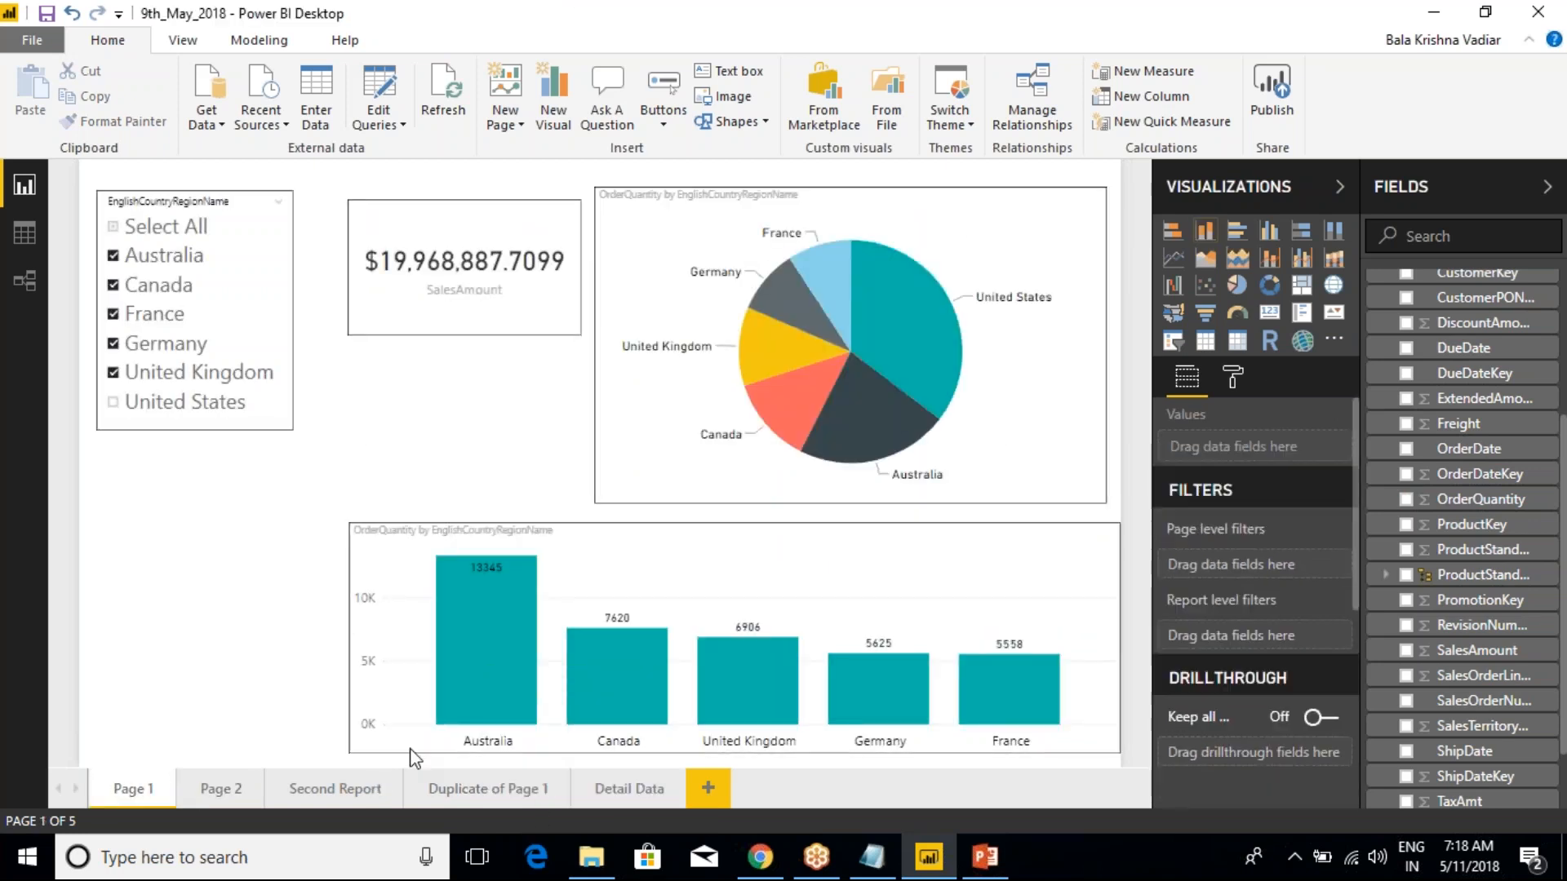
Add EnglishCountryRegionName from DimGeography as a drillthrough filter on the Detail Data page
{"action": "left_click", "coordinate": [617, 796]}
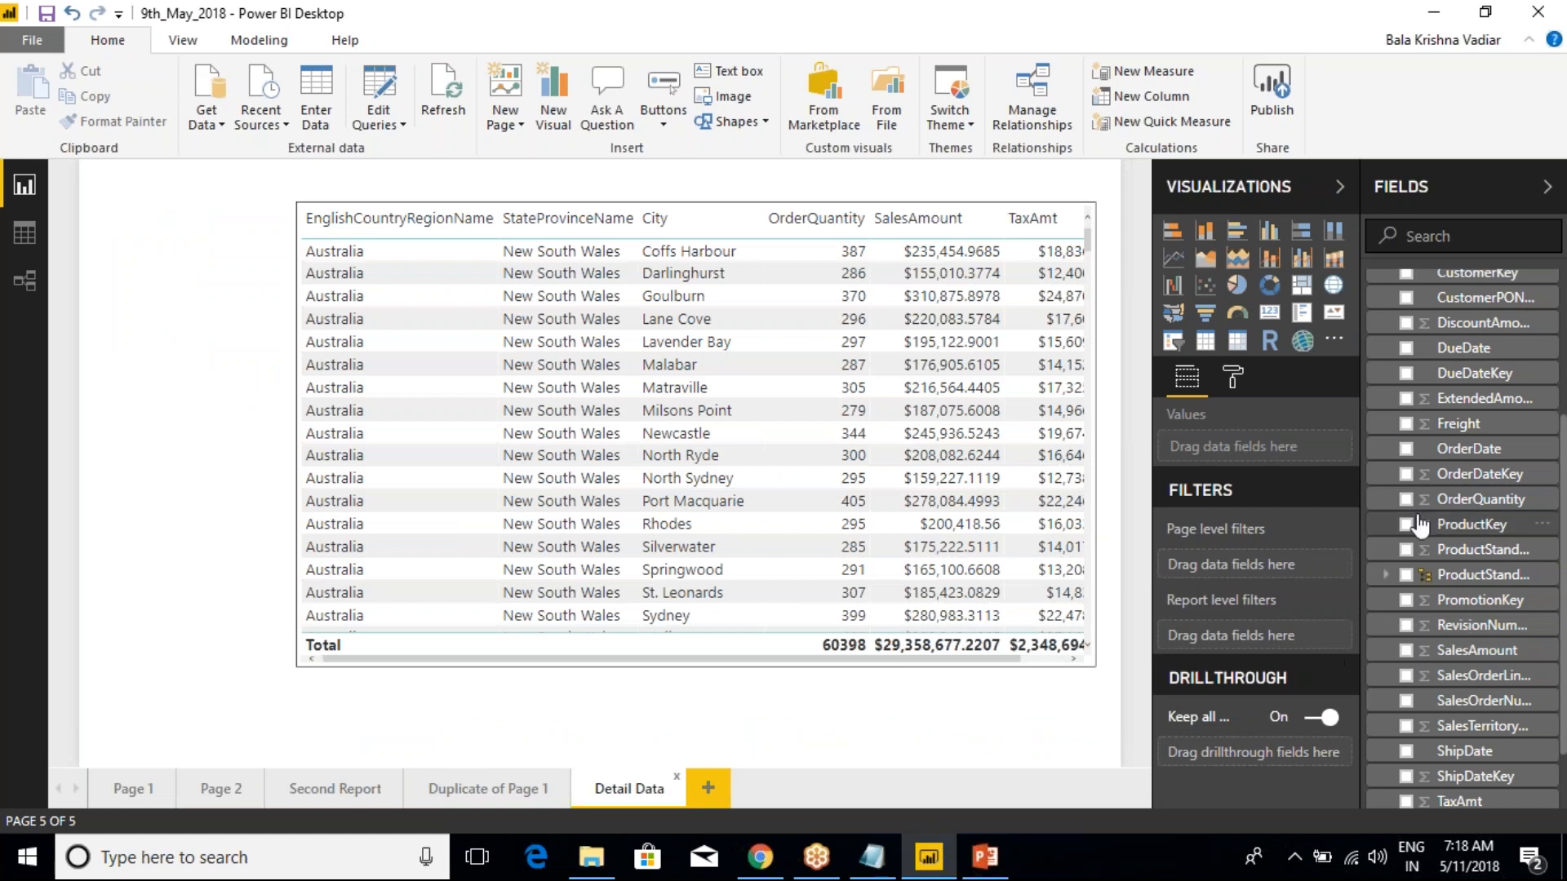
{"action": "scroll", "coordinate": [1420, 524], "scroll_direction": "up", "scroll_amount": 3}
{"action": "left_click", "coordinate": [1375, 421]}
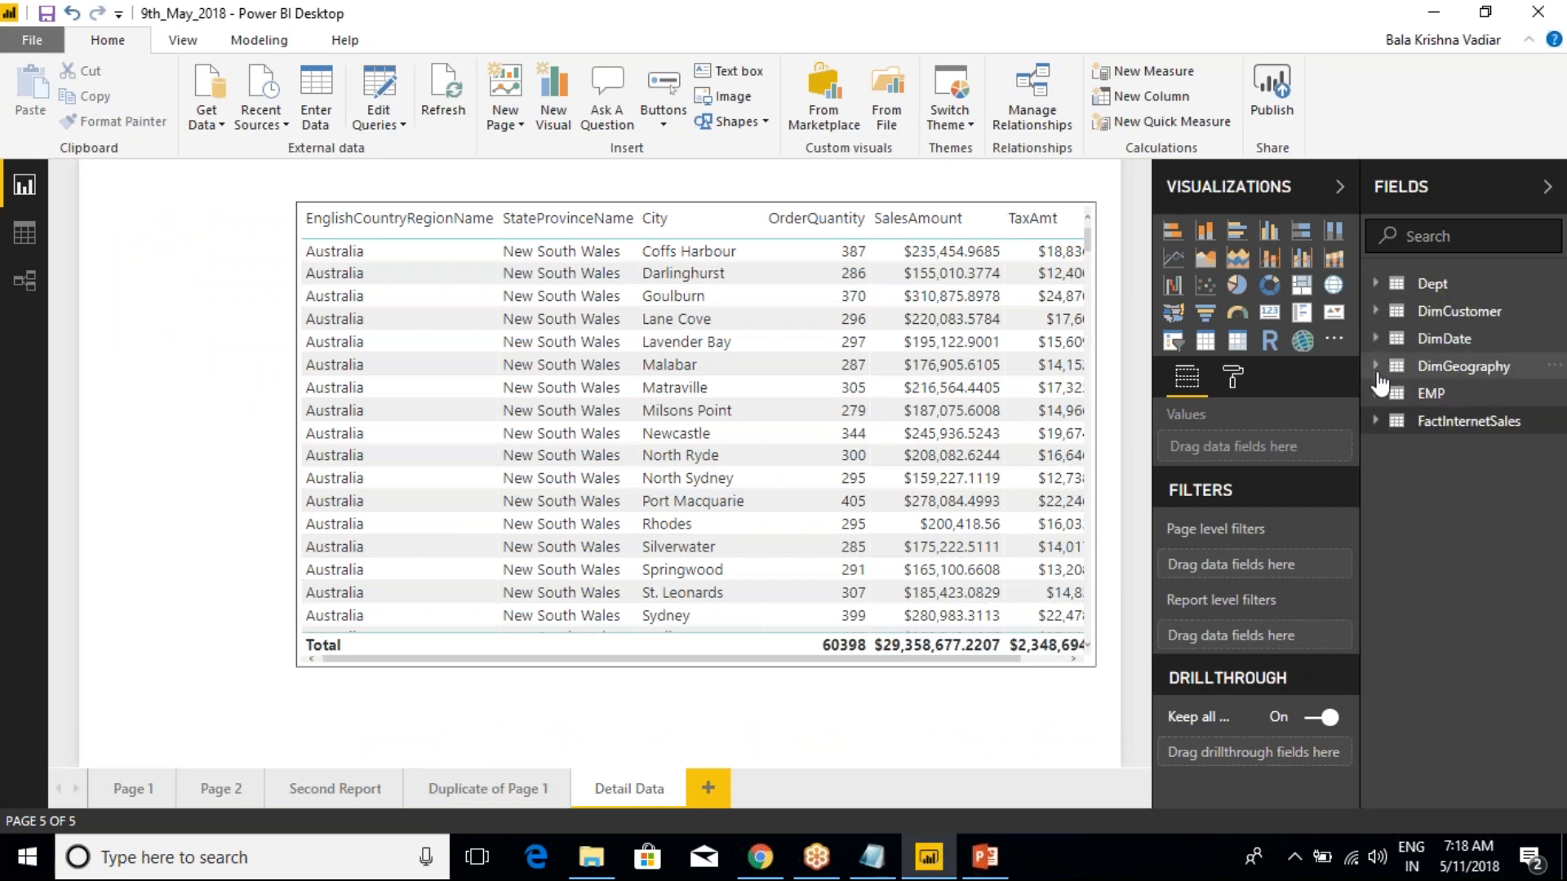
{"action": "left_click", "coordinate": [1375, 366]}
{"action": "left_click_drag", "start_coordinate": [1460, 446], "coordinate": [1256, 752]}
{"action": "scroll", "coordinate": [1255, 688], "scroll_direction": "down", "scroll_amount": 1}
{"action": "scroll", "coordinate": [1256, 688], "scroll_direction": "down", "scroll_amount": 2}
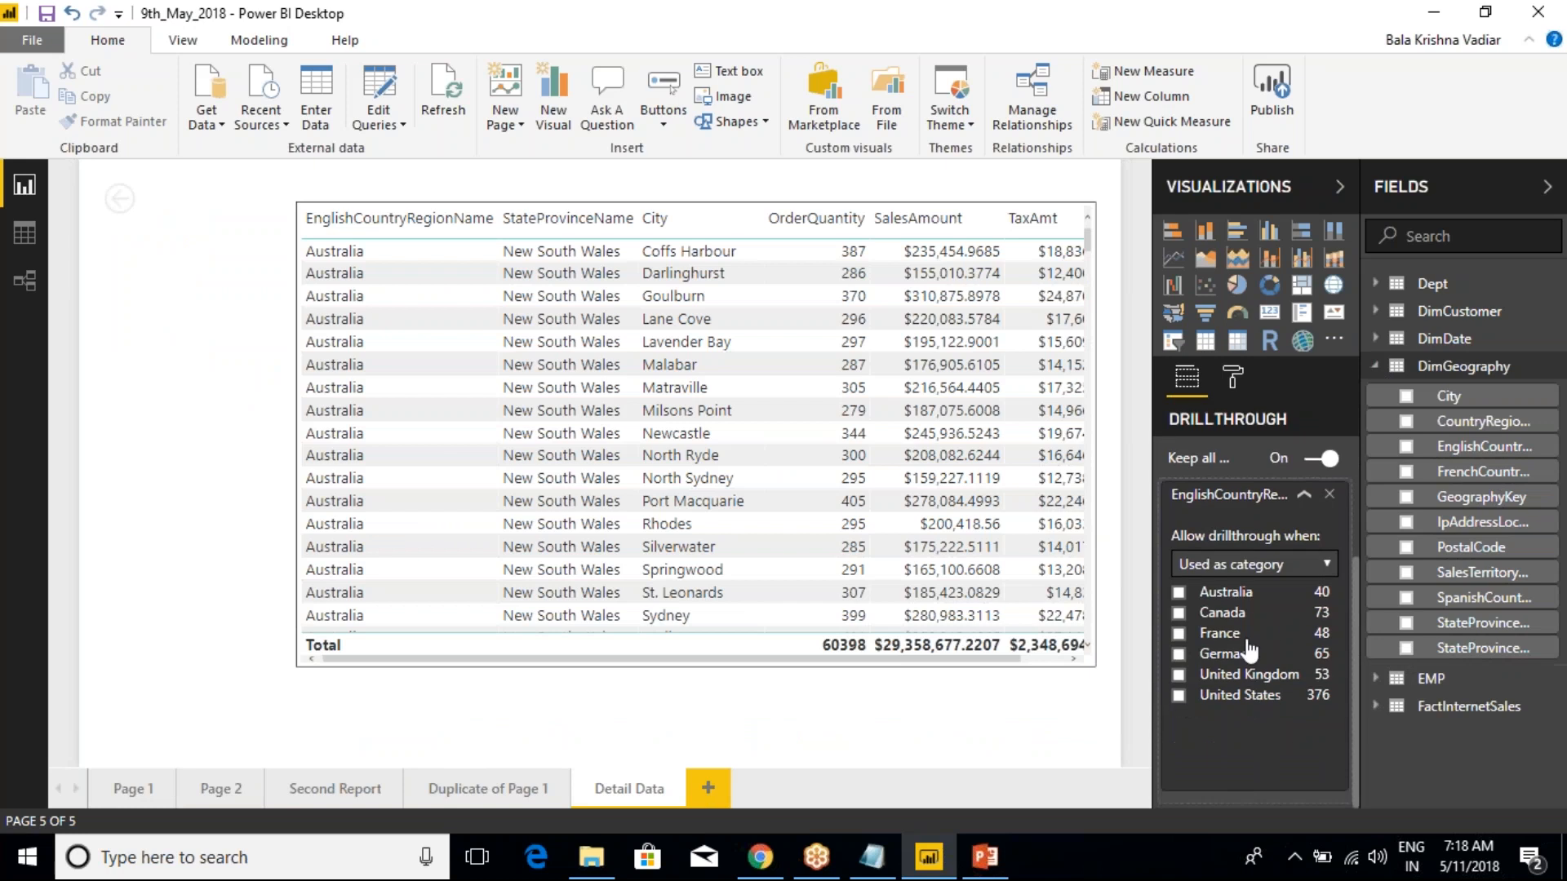
Check the drillthrough option on Page 1 for the Australia column and for the United States and Germany pie slices
{"action": "left_click", "coordinate": [140, 791]}
{"action": "right_click", "coordinate": [473, 616]}
{"action": "mouse_move", "coordinate": [548, 761]}
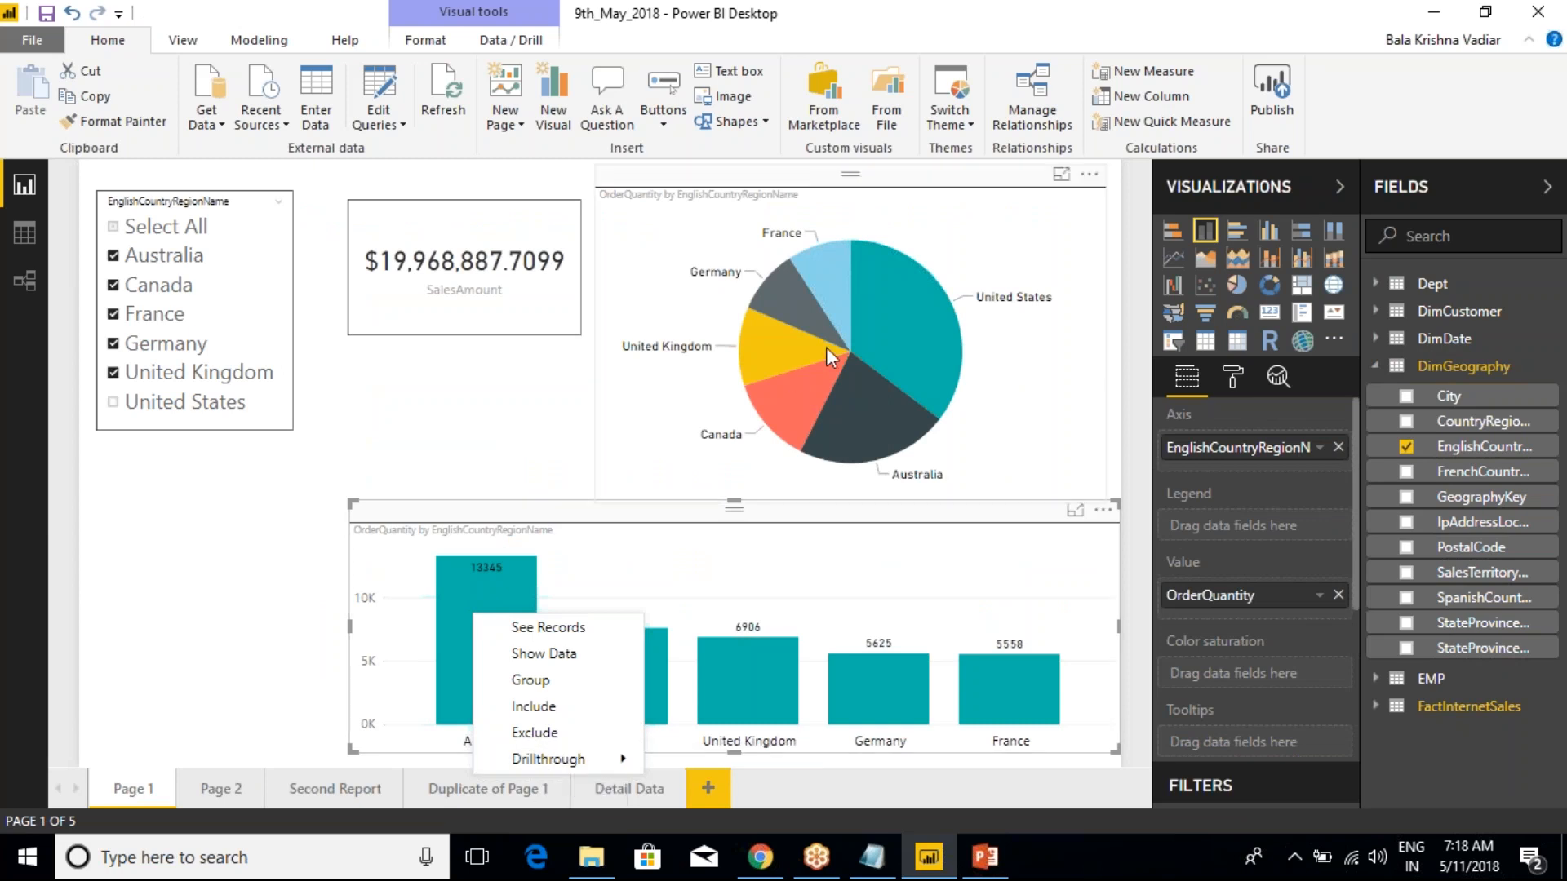
{"action": "left_click", "coordinate": [884, 317]}
{"action": "right_click", "coordinate": [883, 318]}
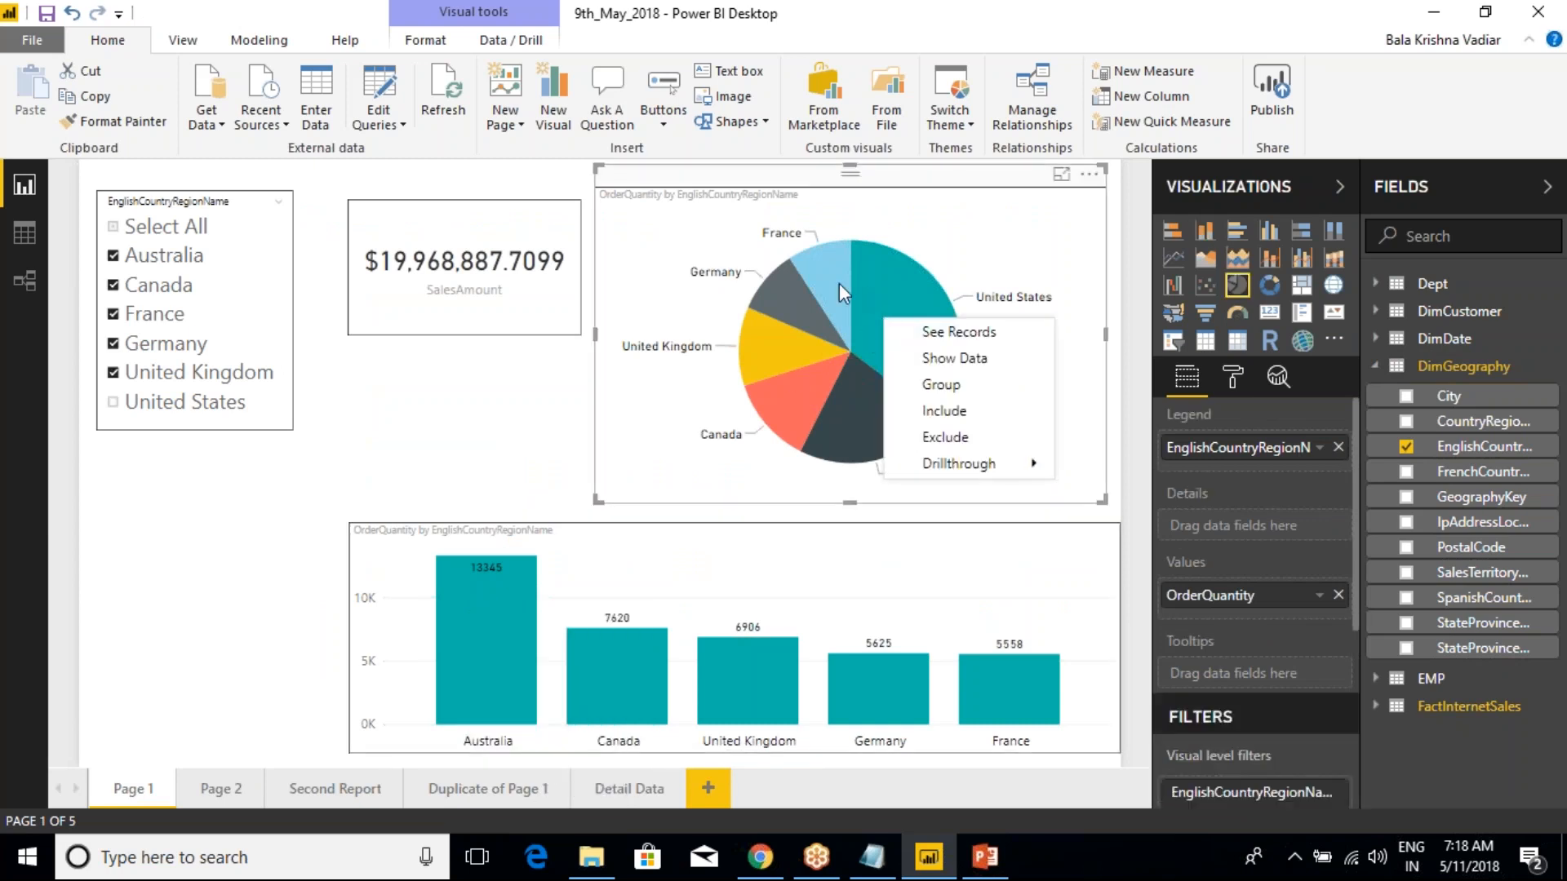
{"action": "left_click", "coordinate": [793, 282]}
{"action": "right_click", "coordinate": [793, 283]}
{"action": "mouse_move", "coordinate": [868, 430]}
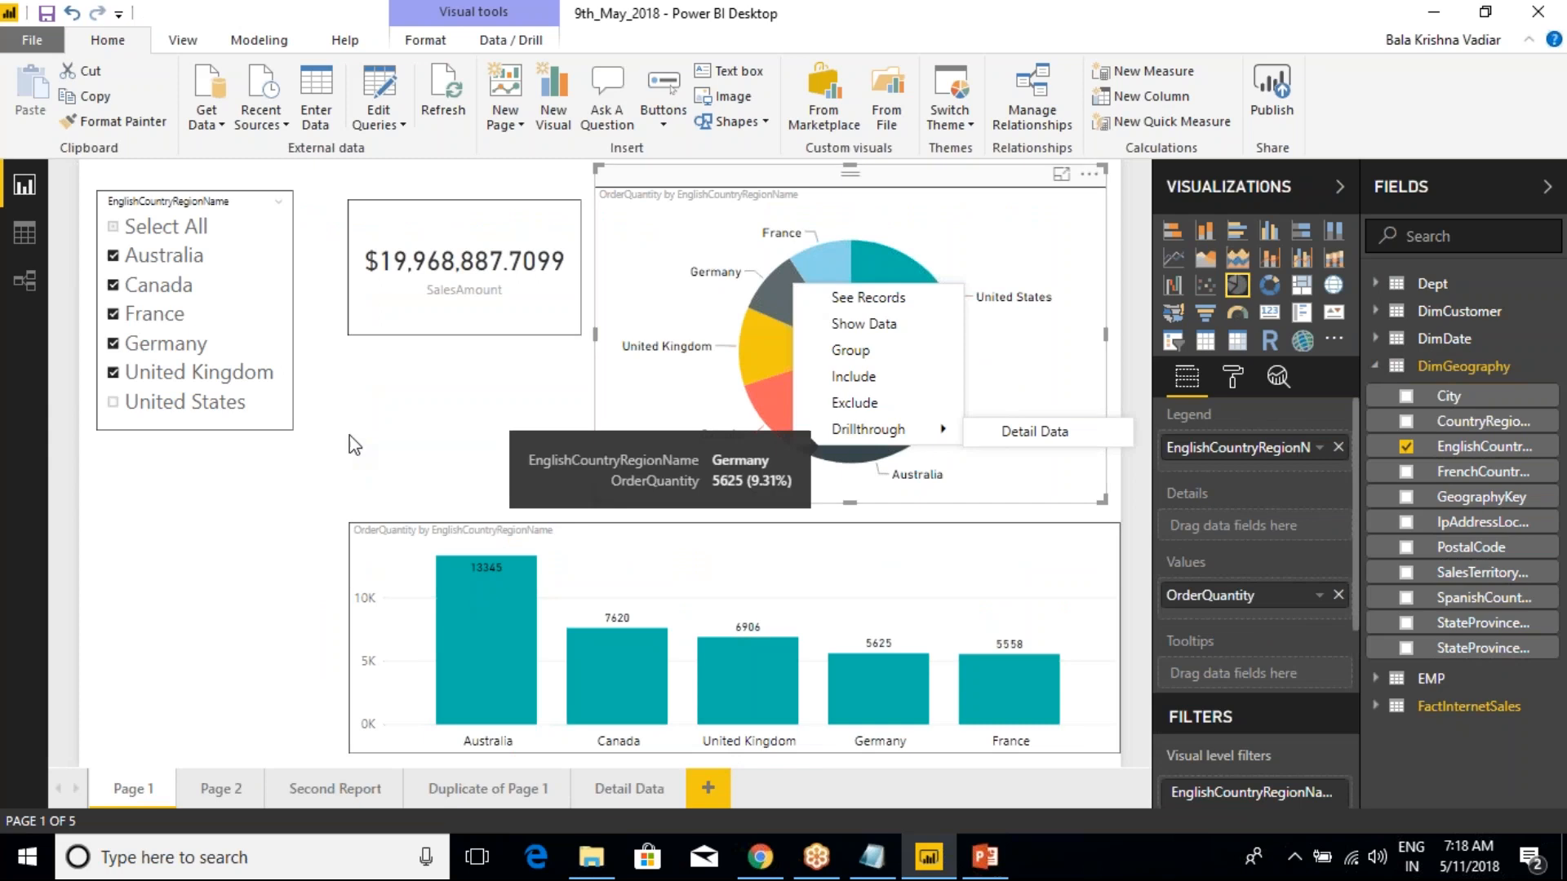
{"action": "left_click", "coordinate": [389, 288]}
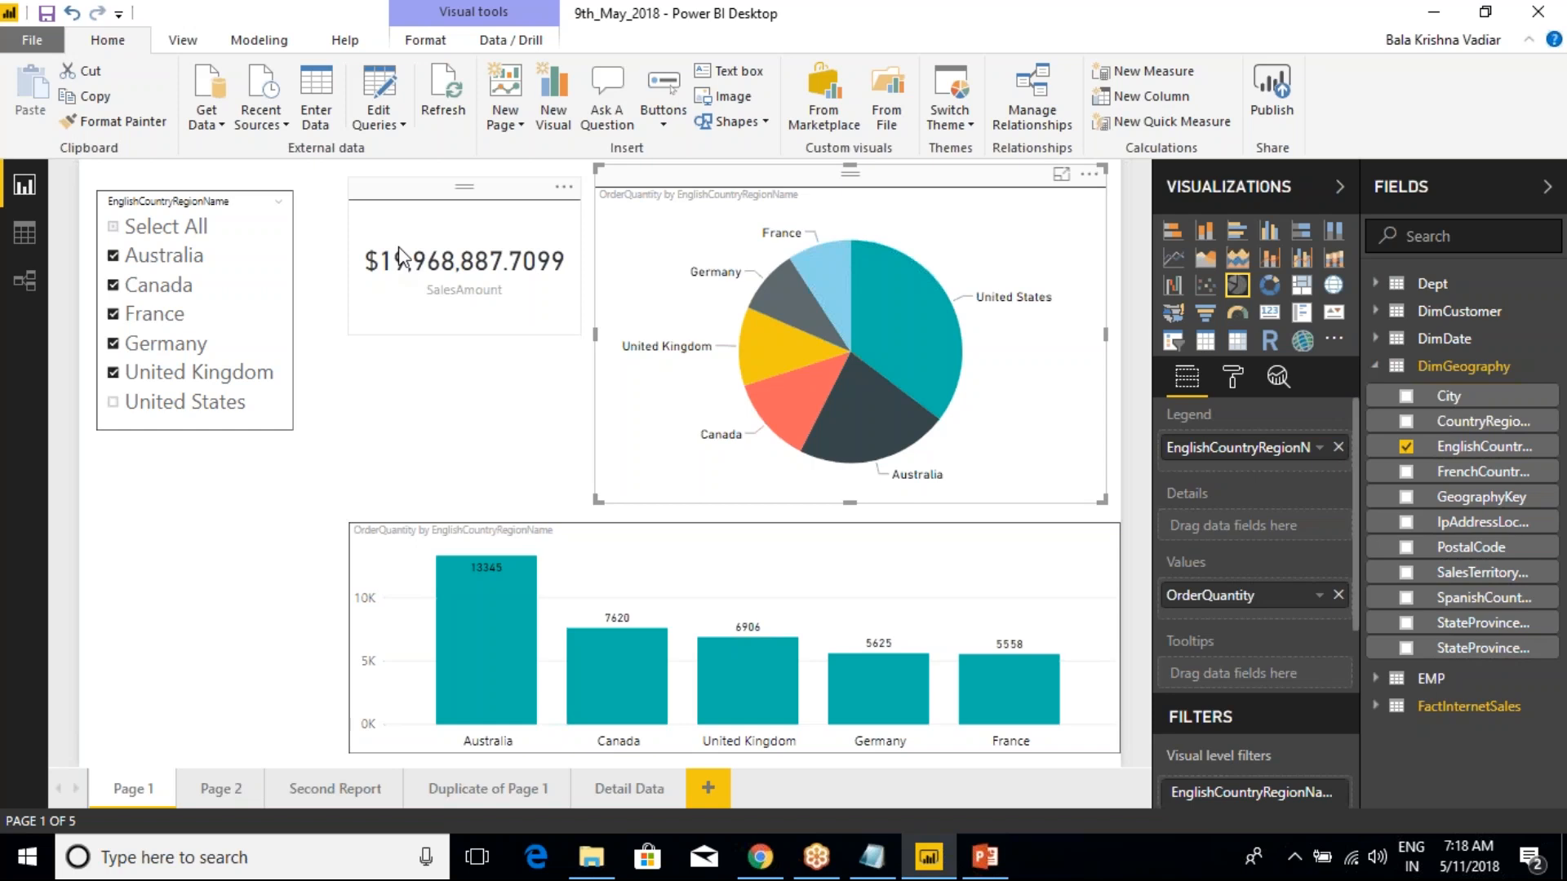
{"action": "left_click", "coordinate": [415, 441]}
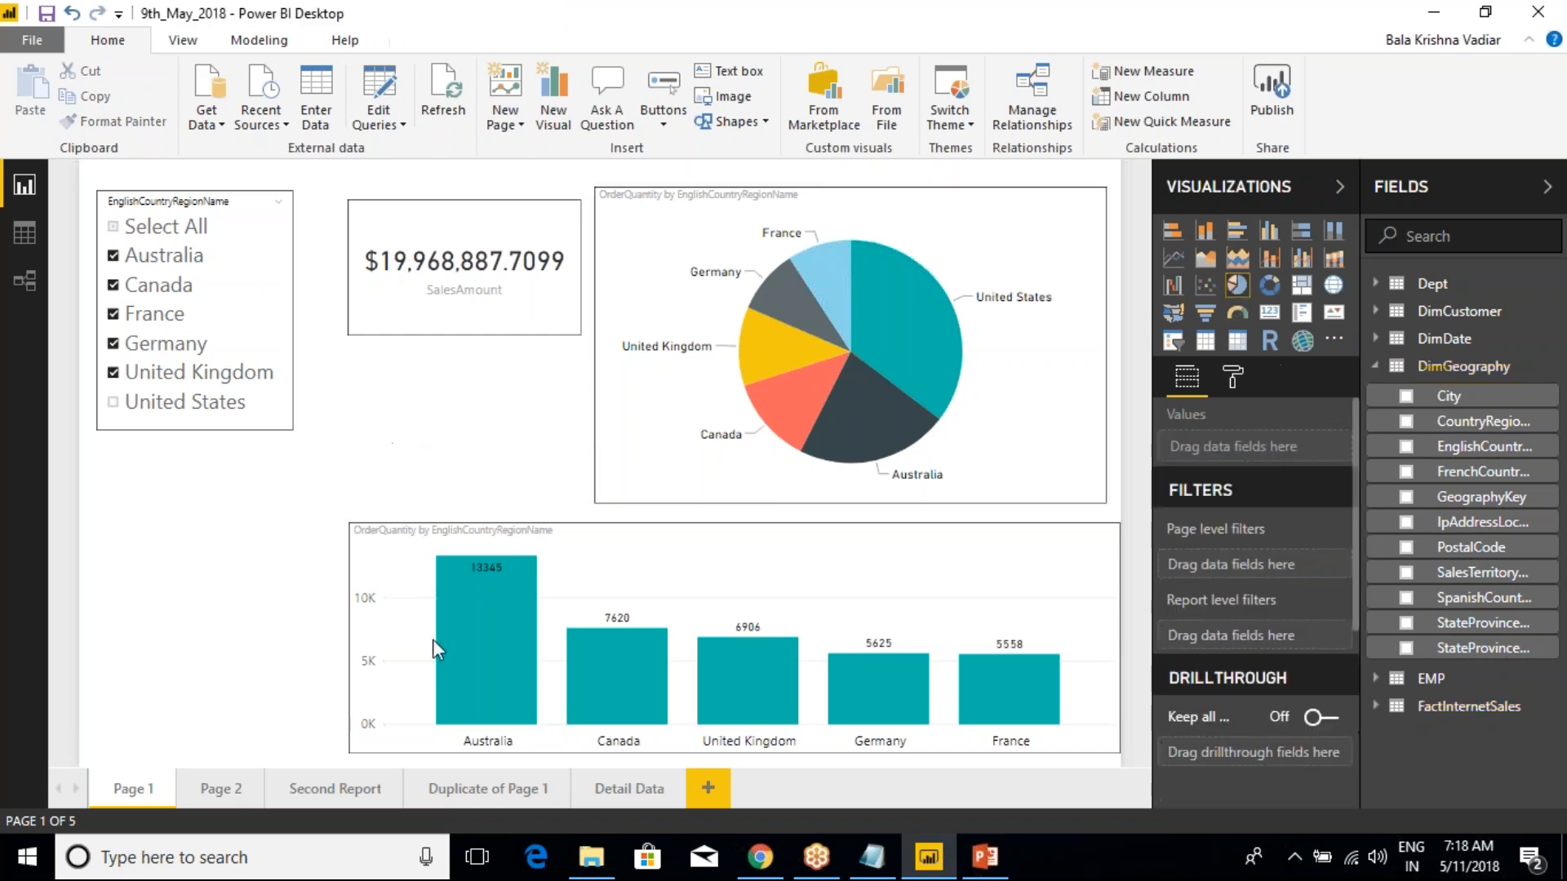
Delete the empty Page 2 from the report
{"action": "left_click", "coordinate": [234, 797]}
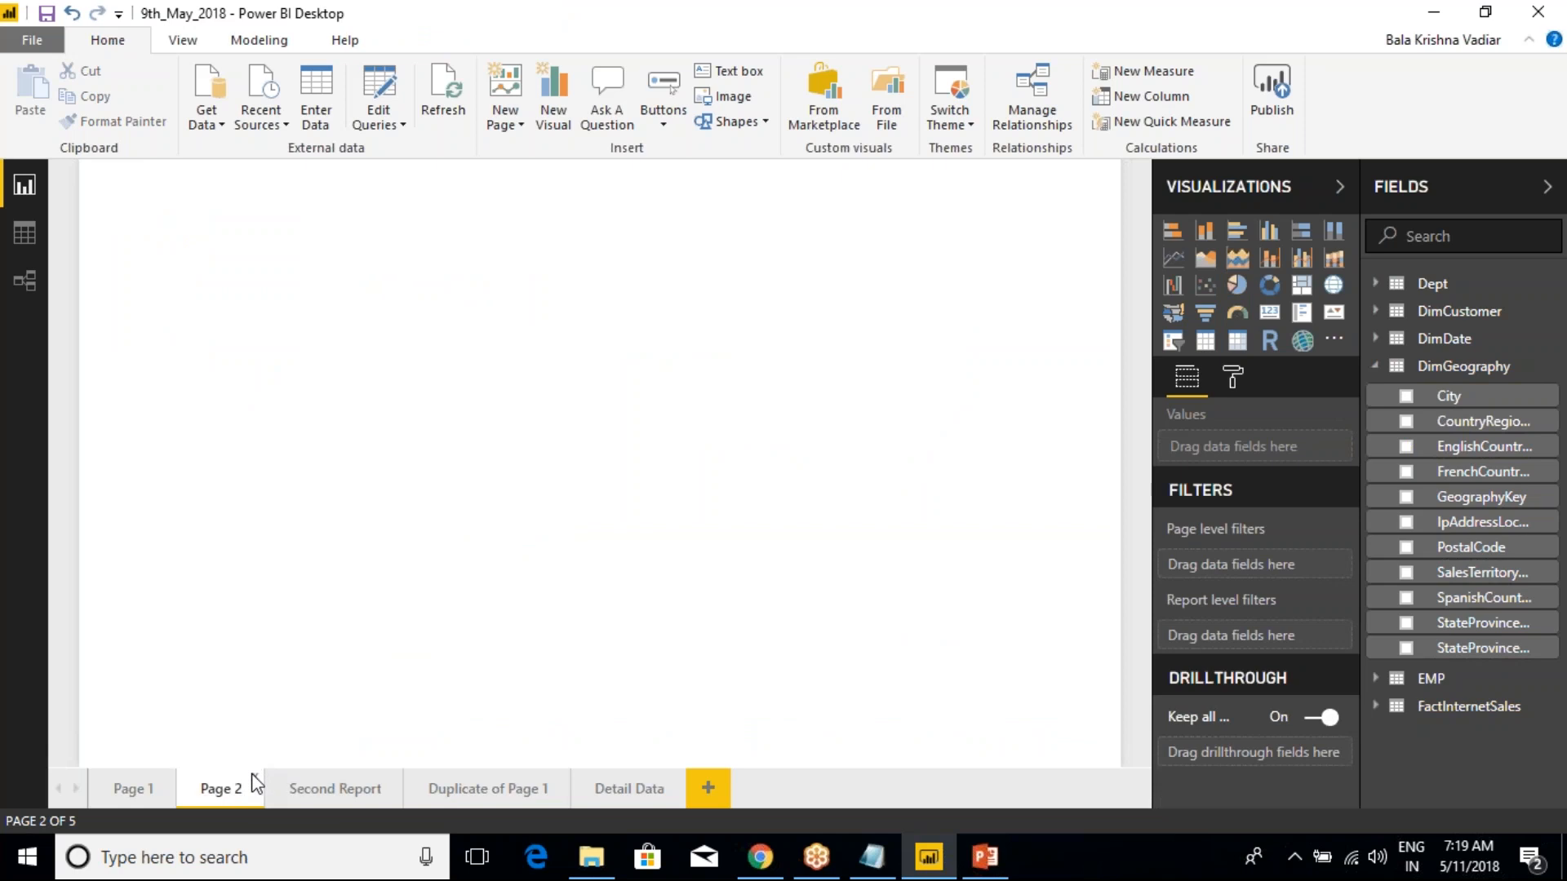
{"action": "left_click", "coordinate": [254, 773]}
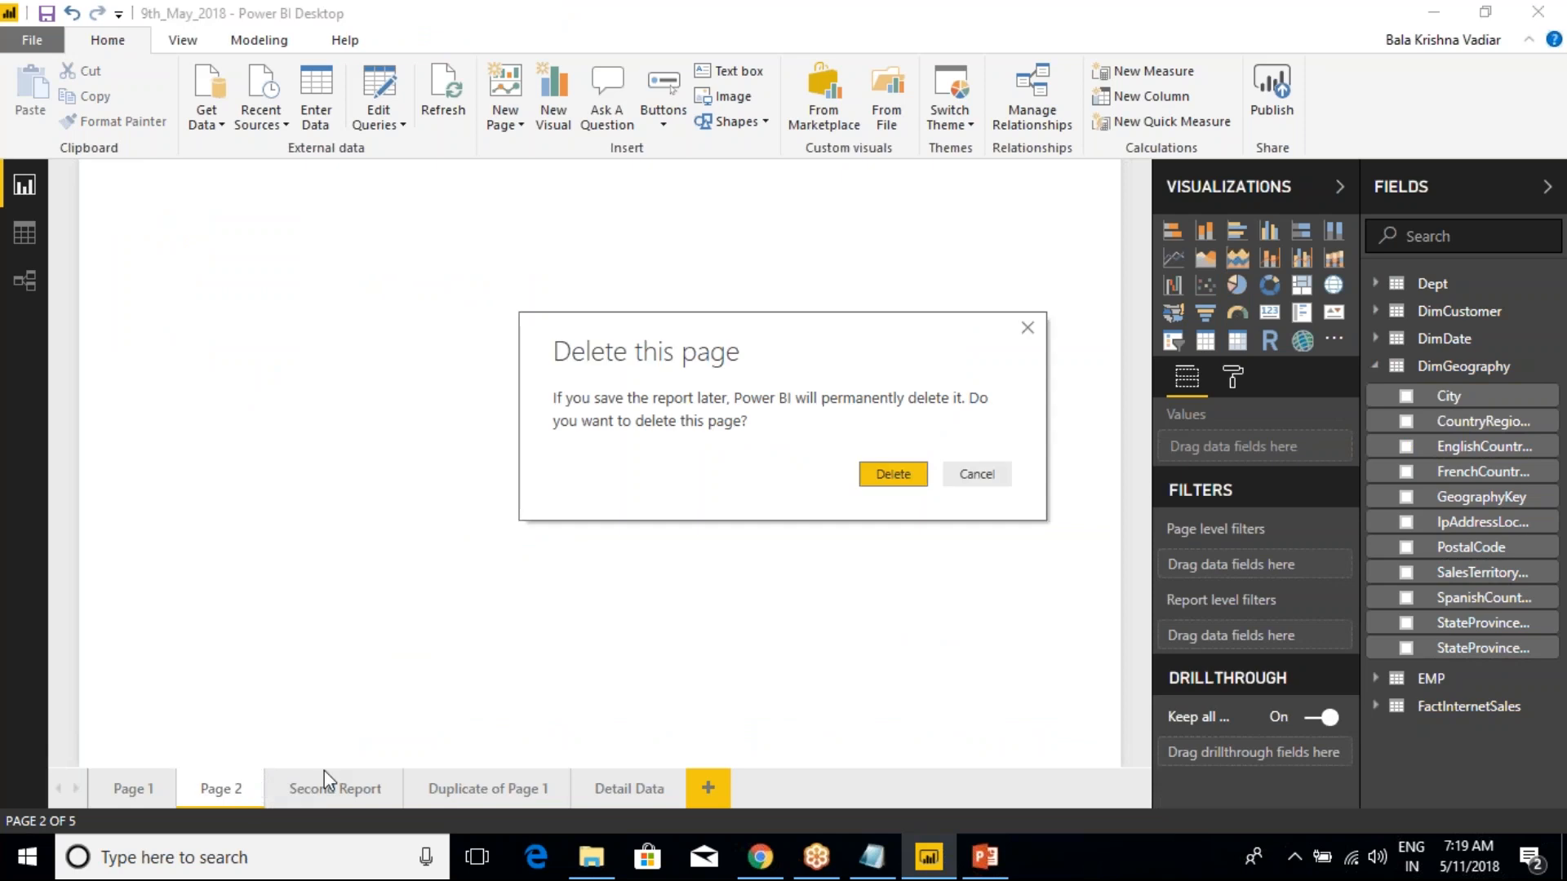
{"action": "left_click", "coordinate": [906, 483]}
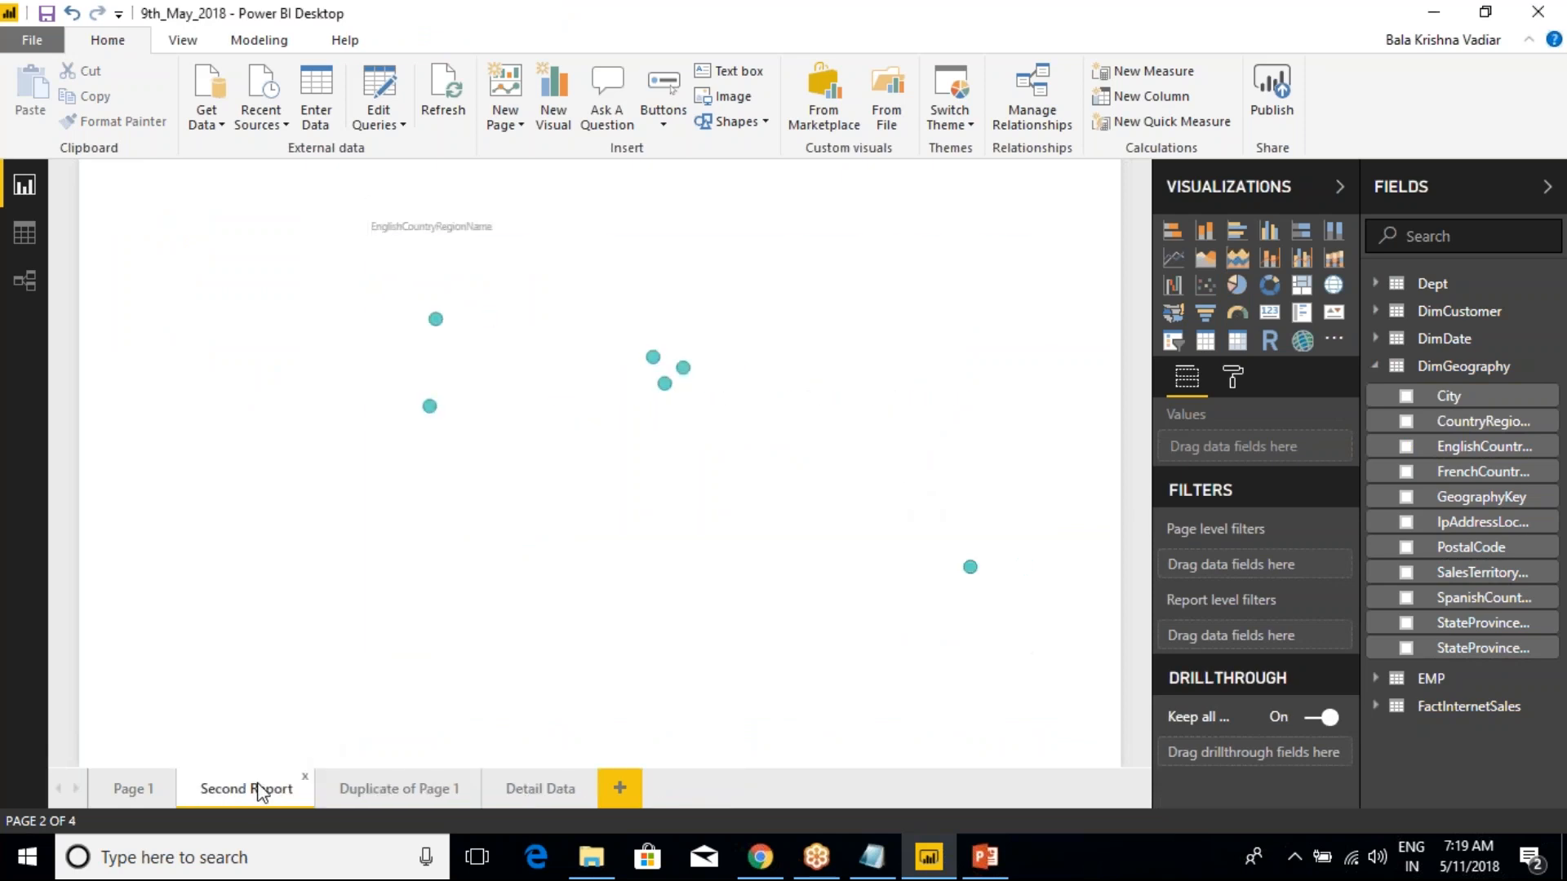
Check the drillthrough option for the United States bar in the funnel chart on Duplicate of Page 1
{"action": "left_click", "coordinate": [402, 790]}
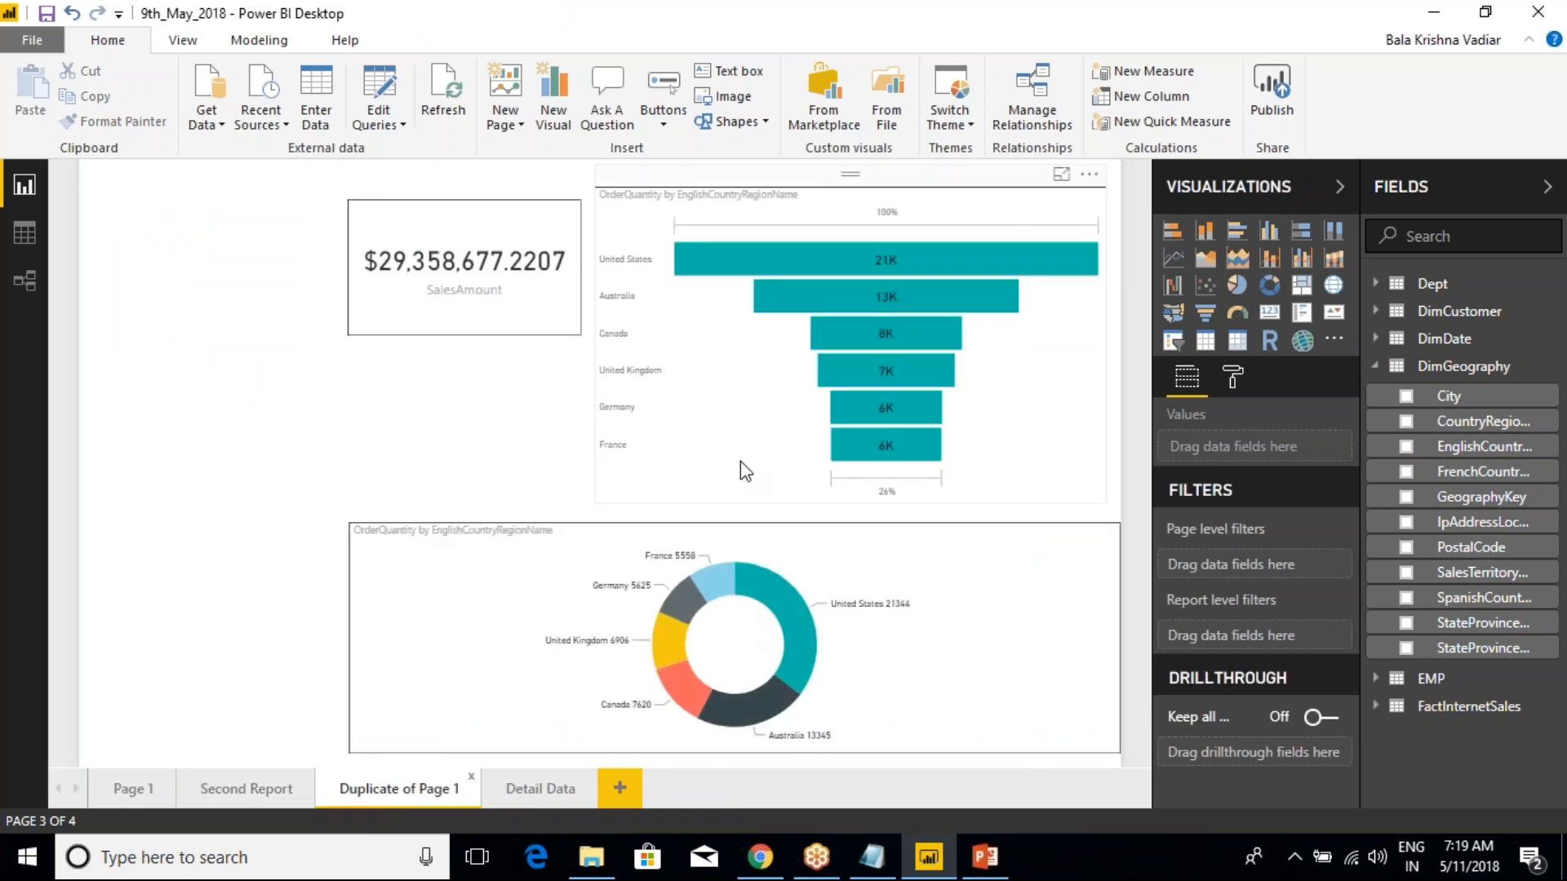
{"action": "left_click", "coordinate": [772, 257]}
{"action": "right_click", "coordinate": [772, 258]}
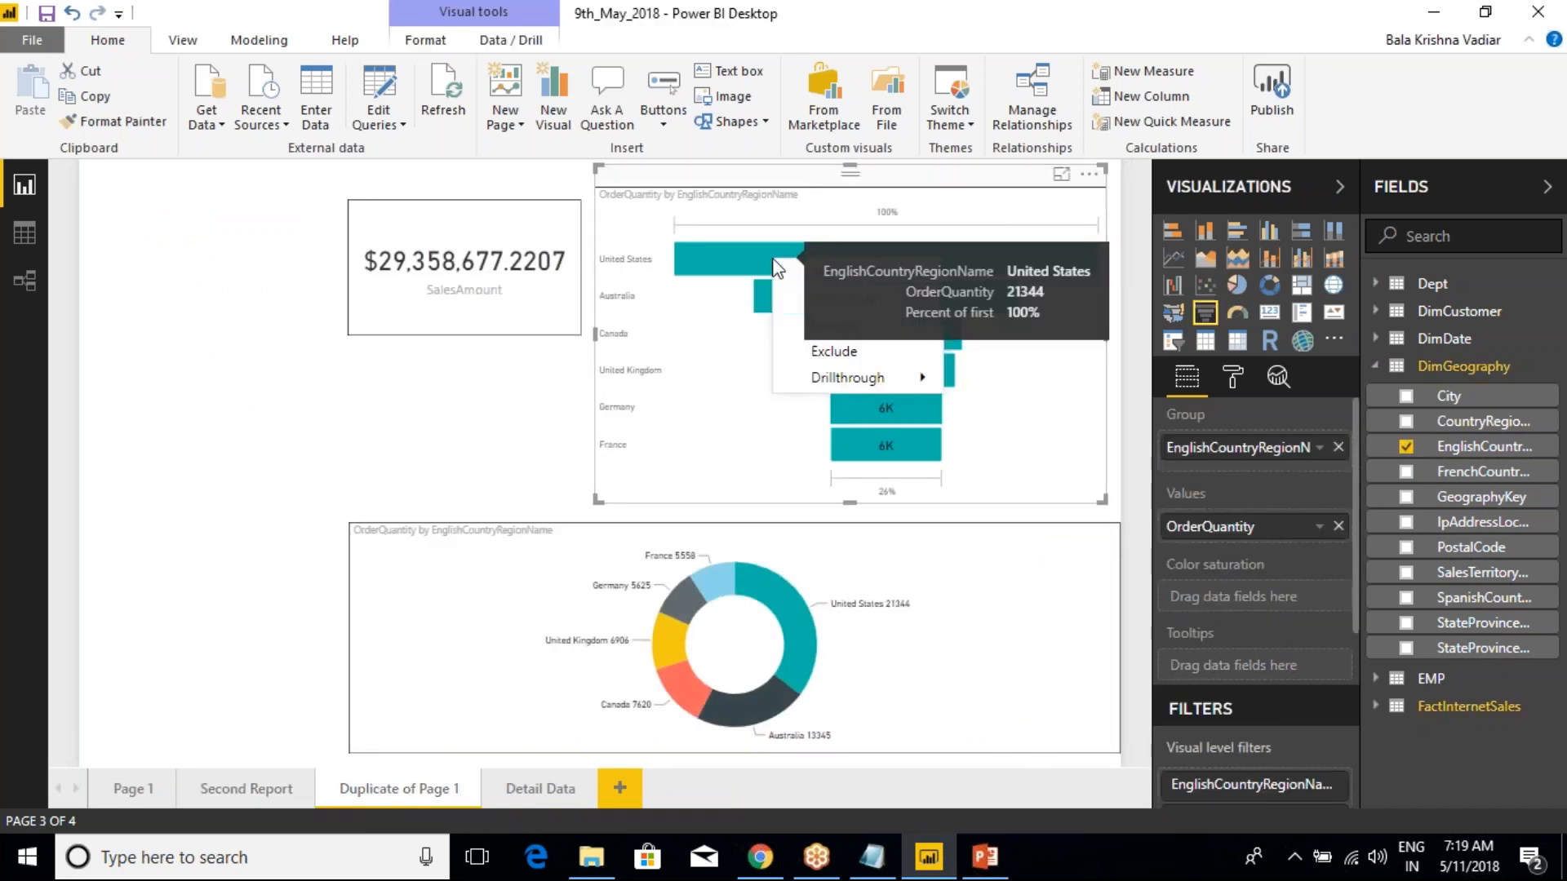
{"action": "mouse_move", "coordinate": [881, 377]}
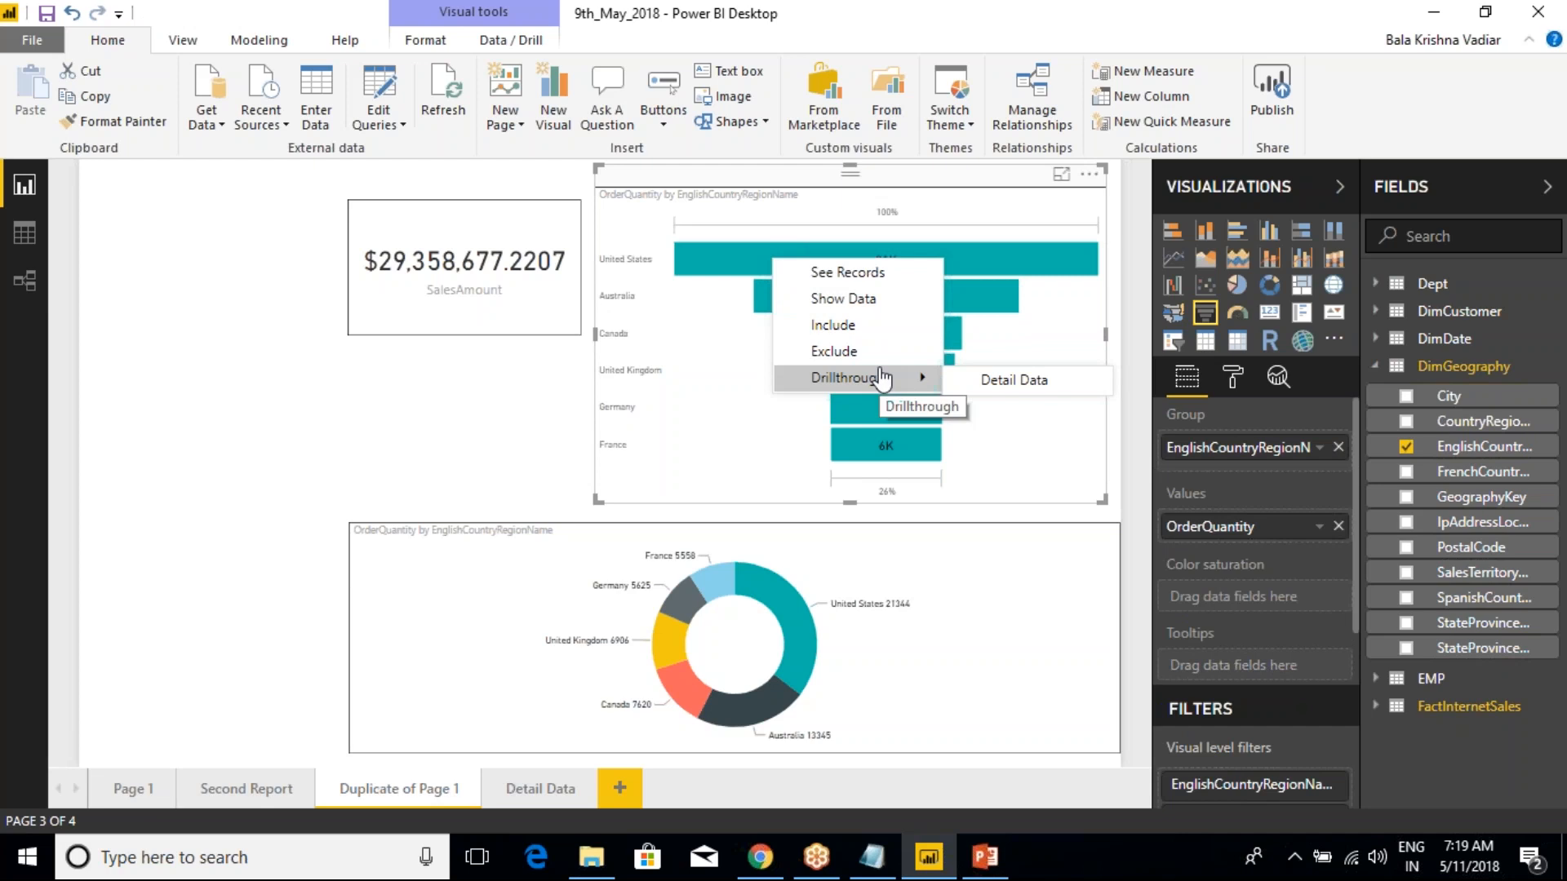
{"action": "left_click", "coordinate": [239, 407]}
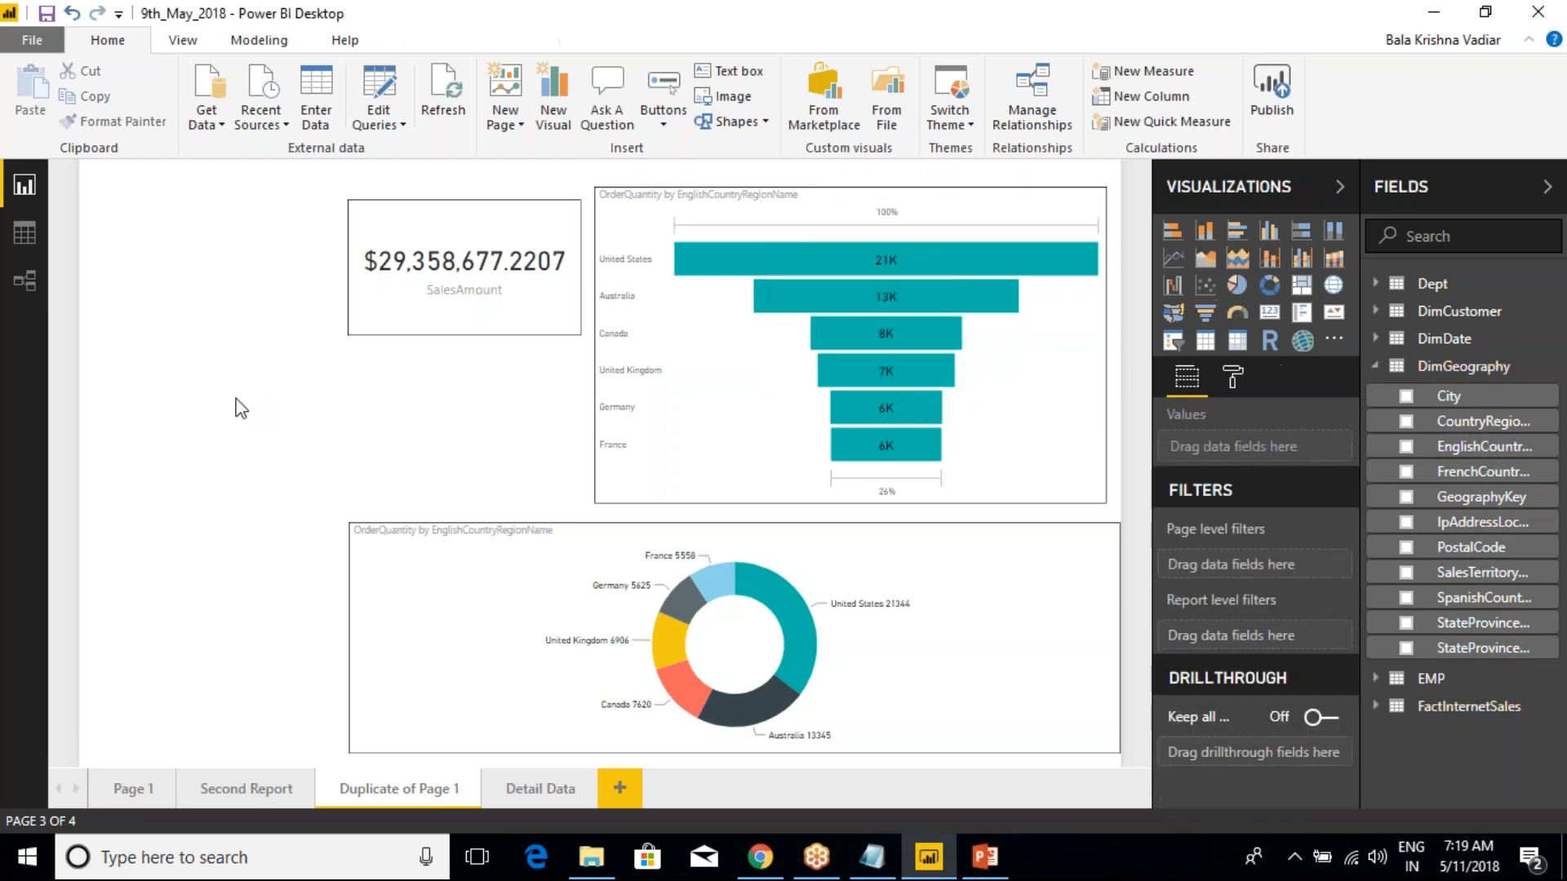
Drill through from the France column of the Page 1 column chart to the Detail Data page
{"action": "left_click", "coordinate": [542, 796]}
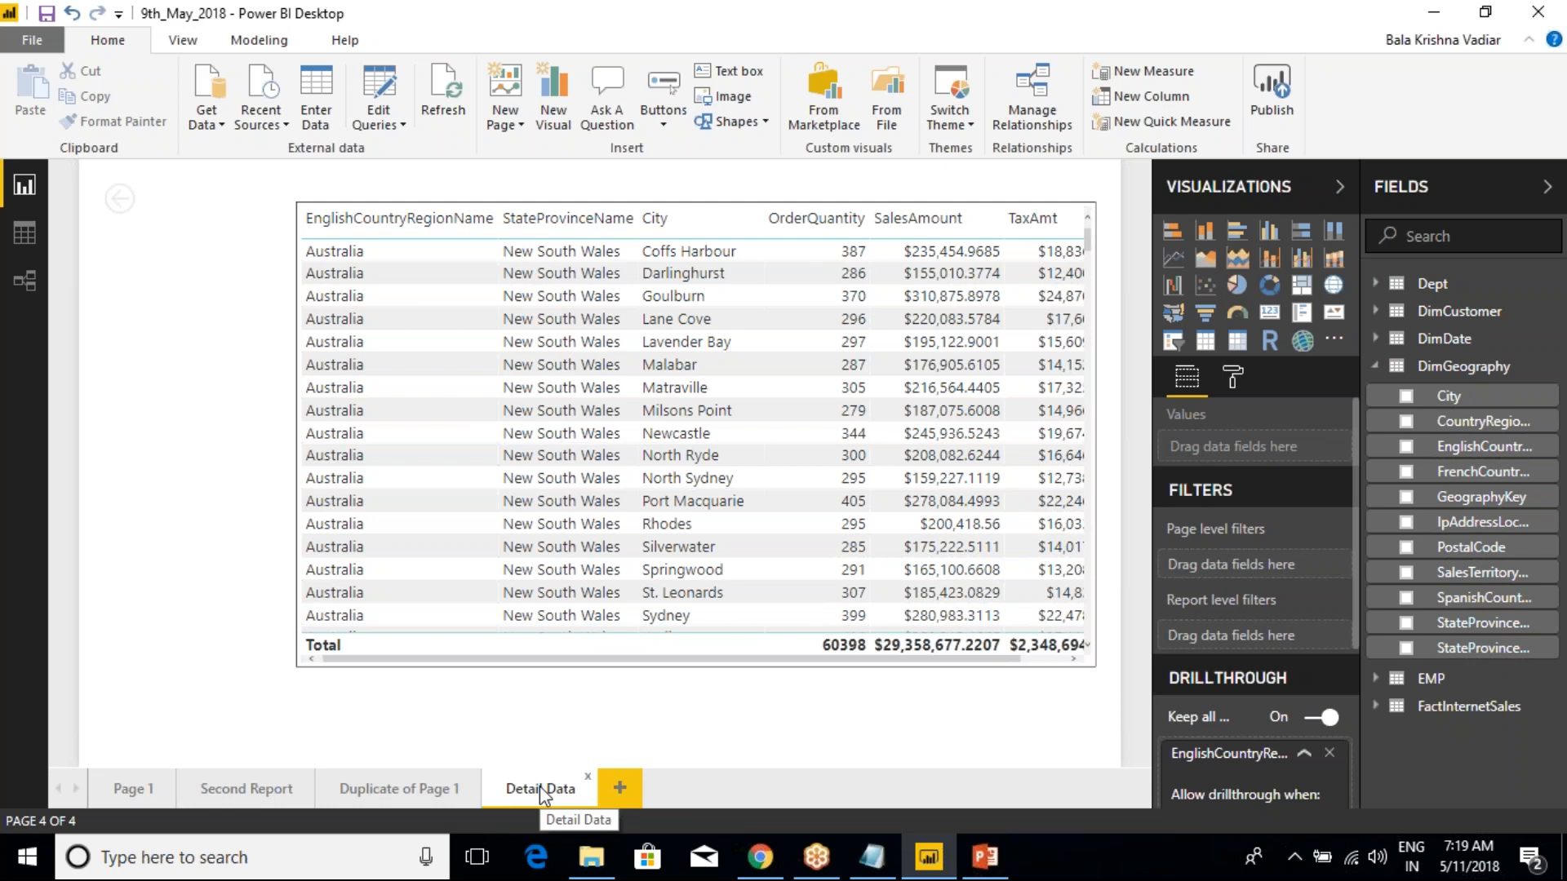
{"action": "left_click", "coordinate": [134, 788]}
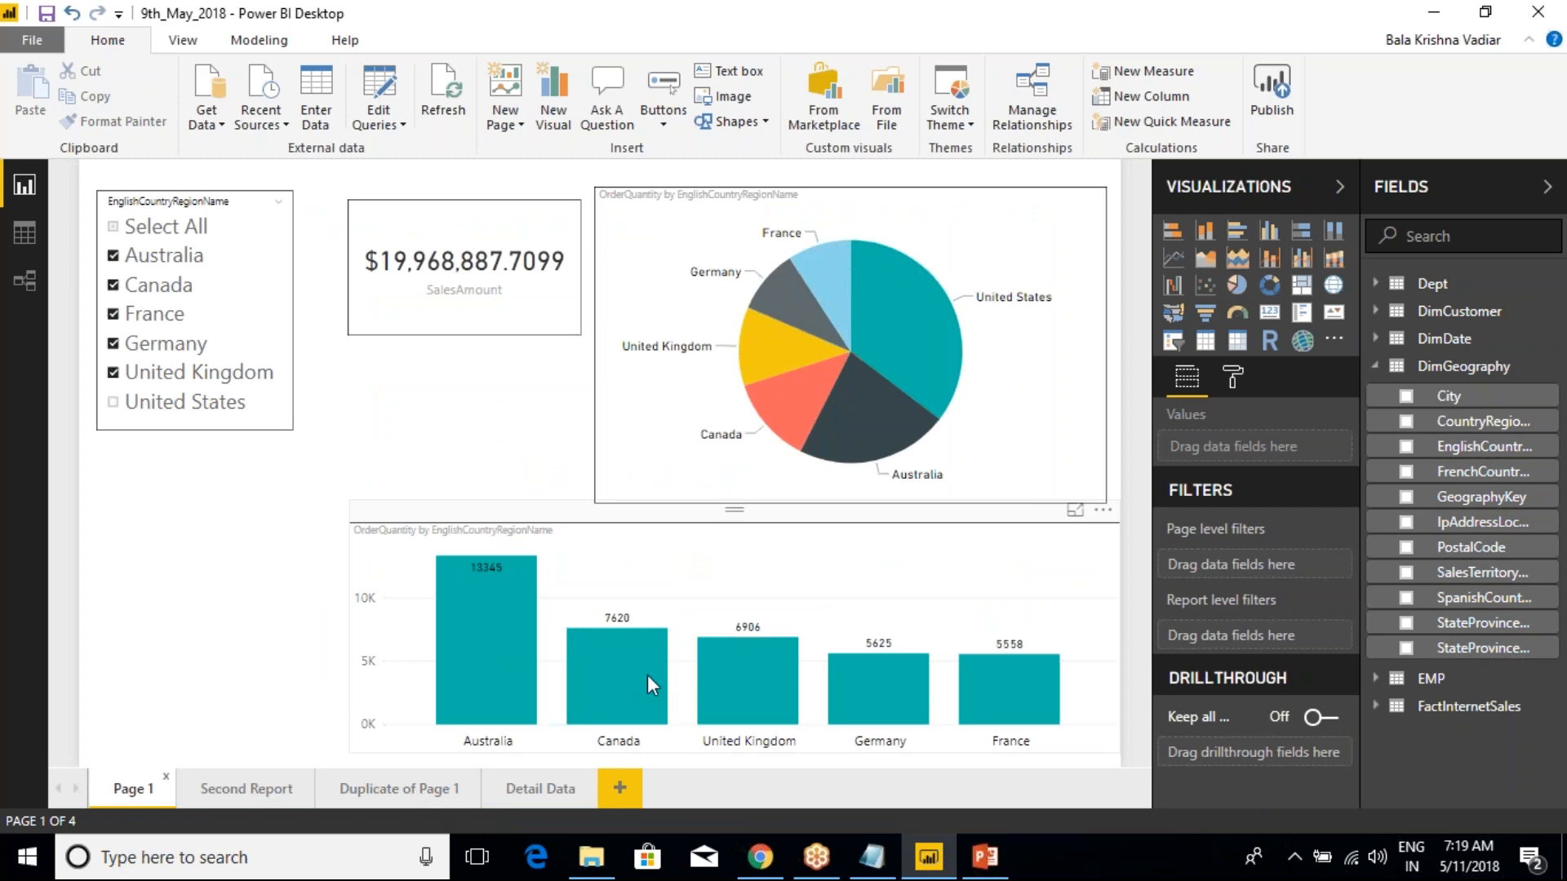
{"action": "right_click", "coordinate": [1000, 686]}
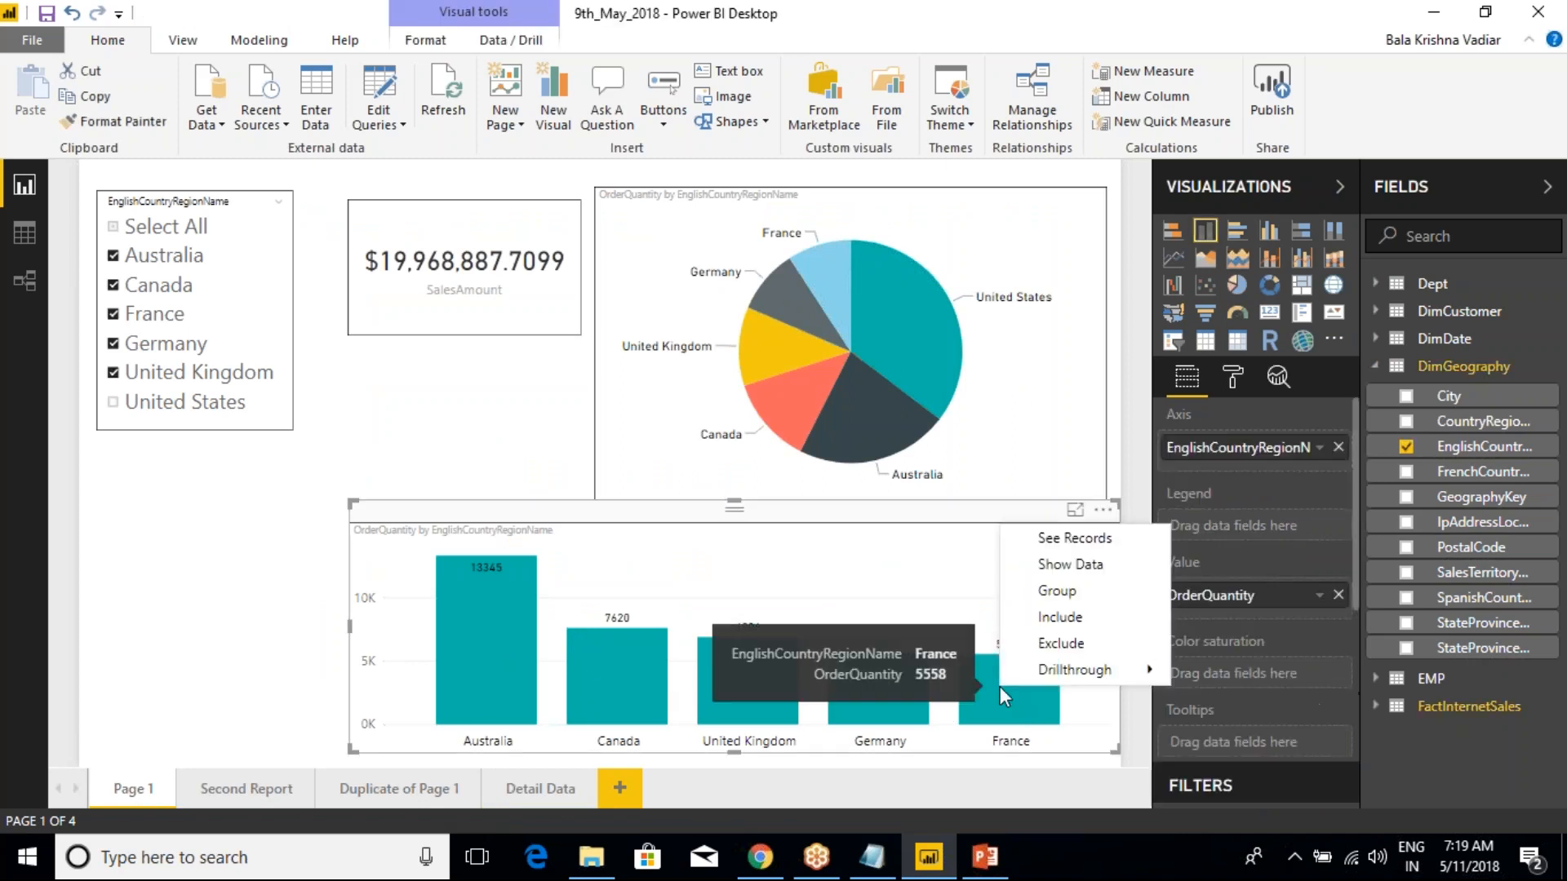
{"action": "mouse_move", "coordinate": [1130, 687]}
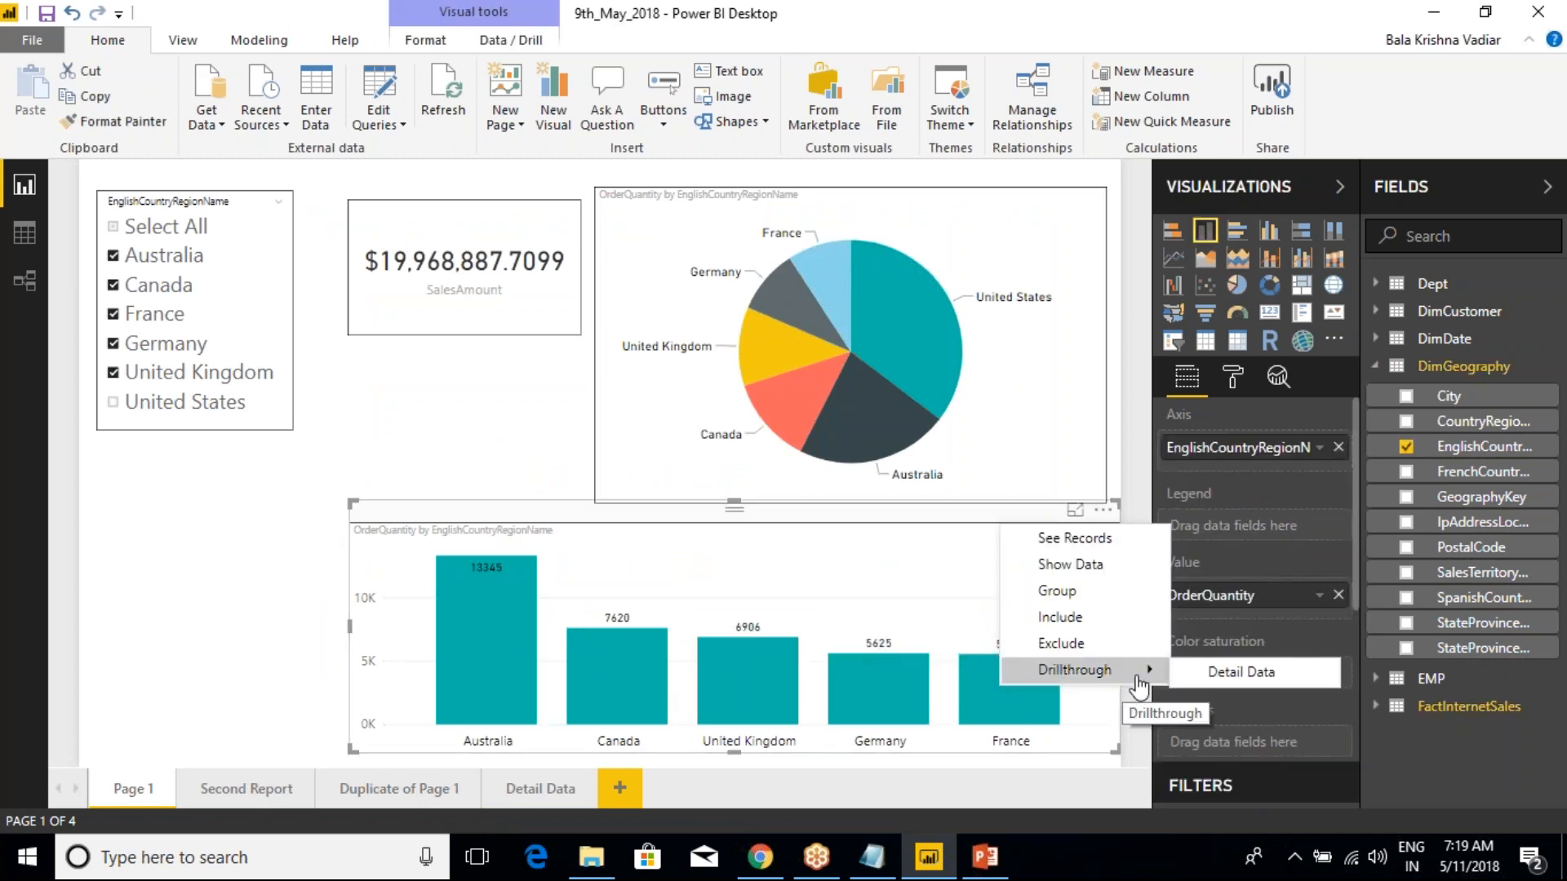
{"action": "left_click", "coordinate": [1240, 671]}
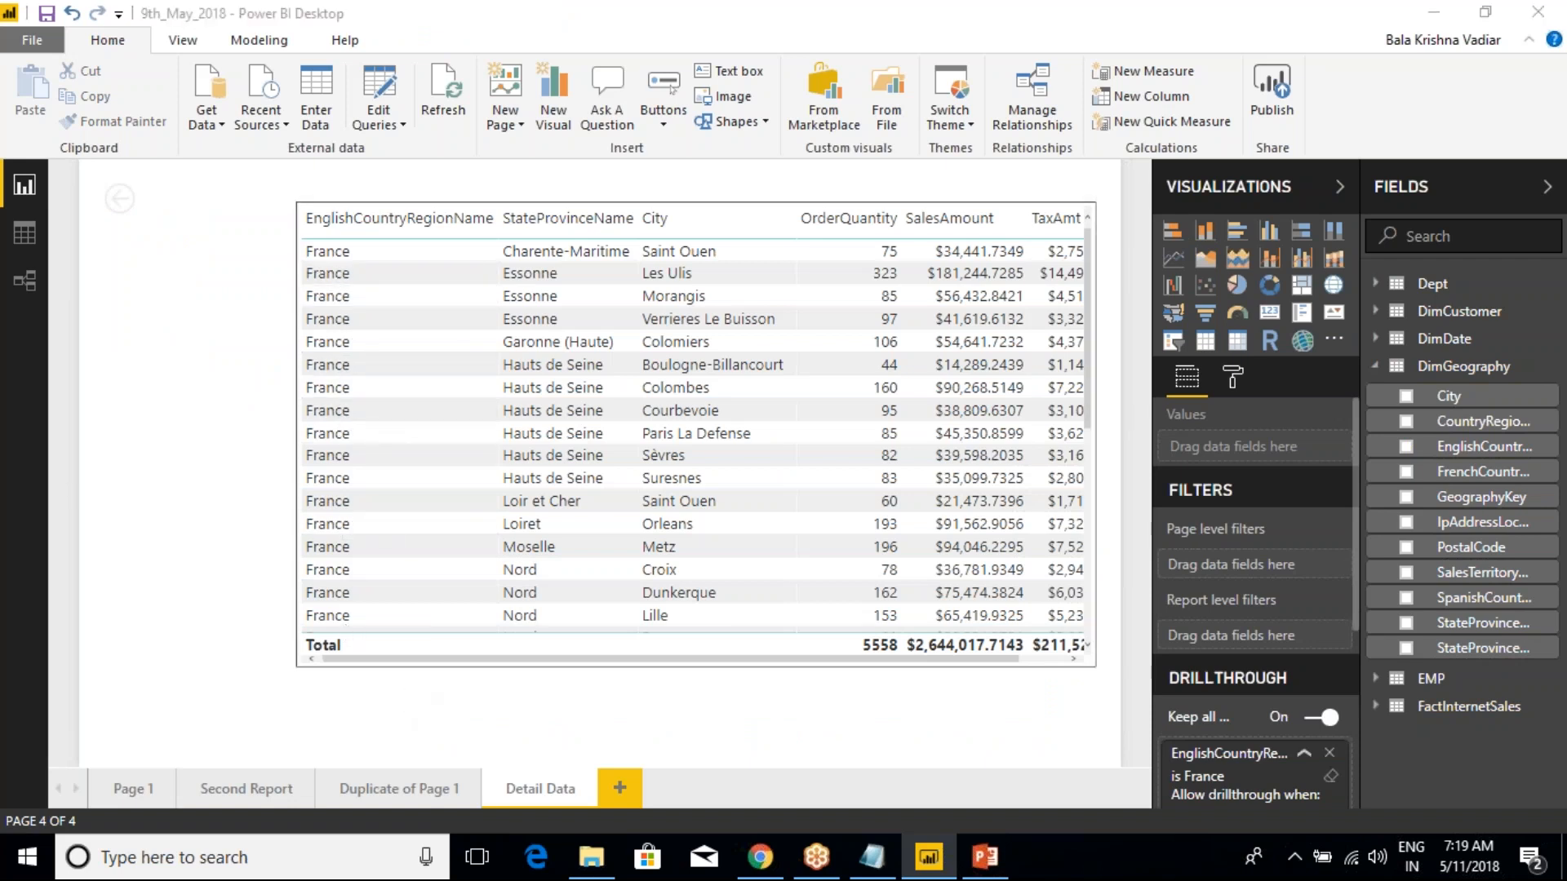
{"action": "key", "text": "ctrl+2"}
{"action": "mouse_move", "coordinate": [241, 202]}
{"action": "left_mouse_down"}
{"action": "mouse_move", "coordinate": [404, 526]}
{"action": "mouse_move", "coordinate": [433, 695]}
{"action": "left_mouse_up"}
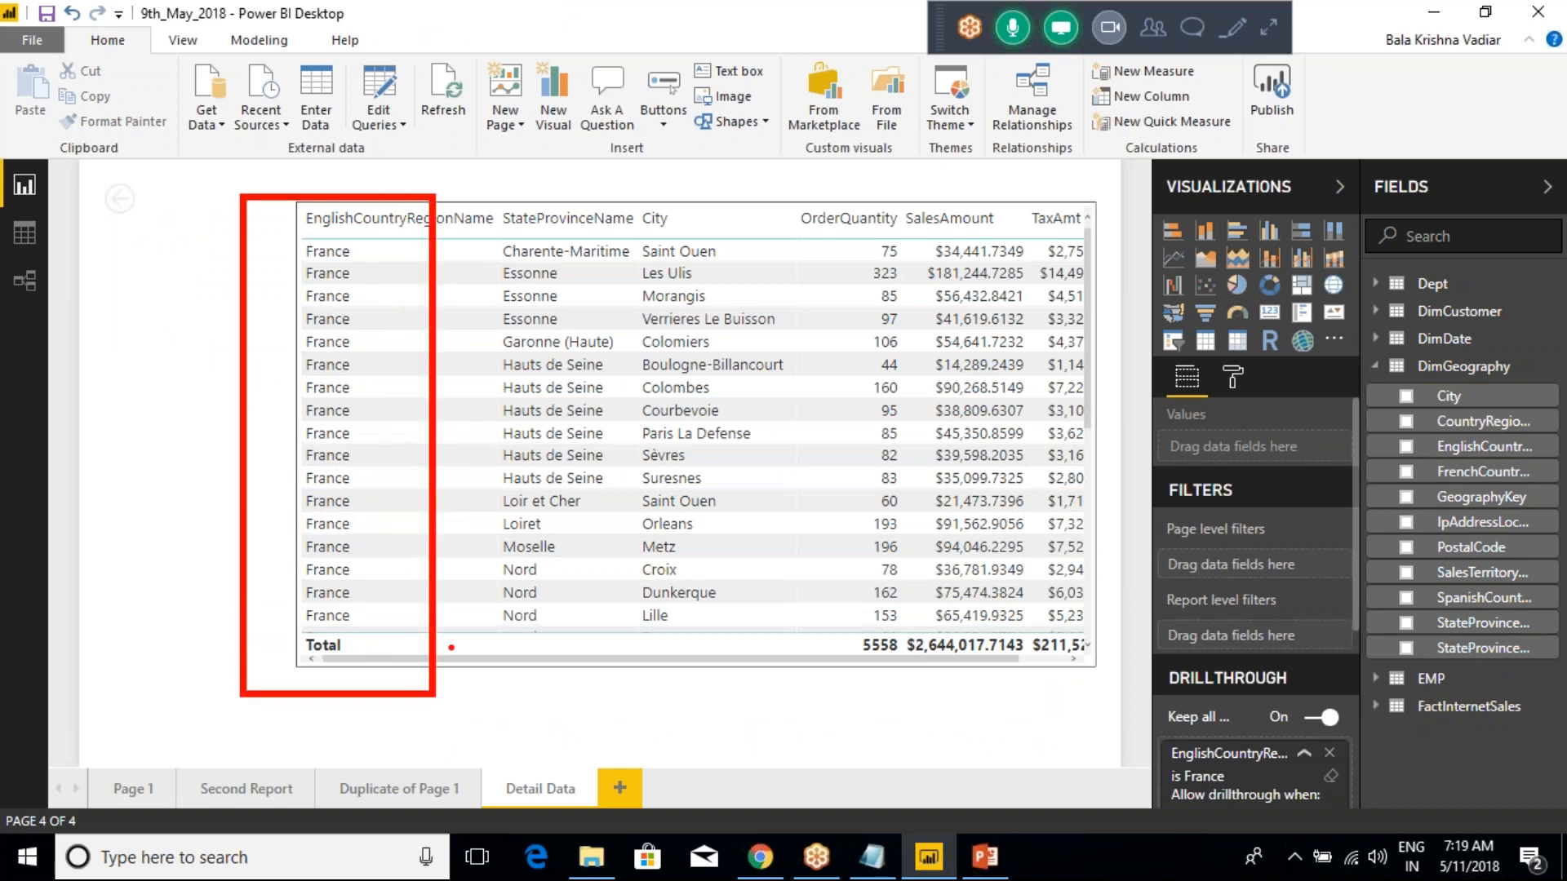
{"action": "key", "text": "Escape"}
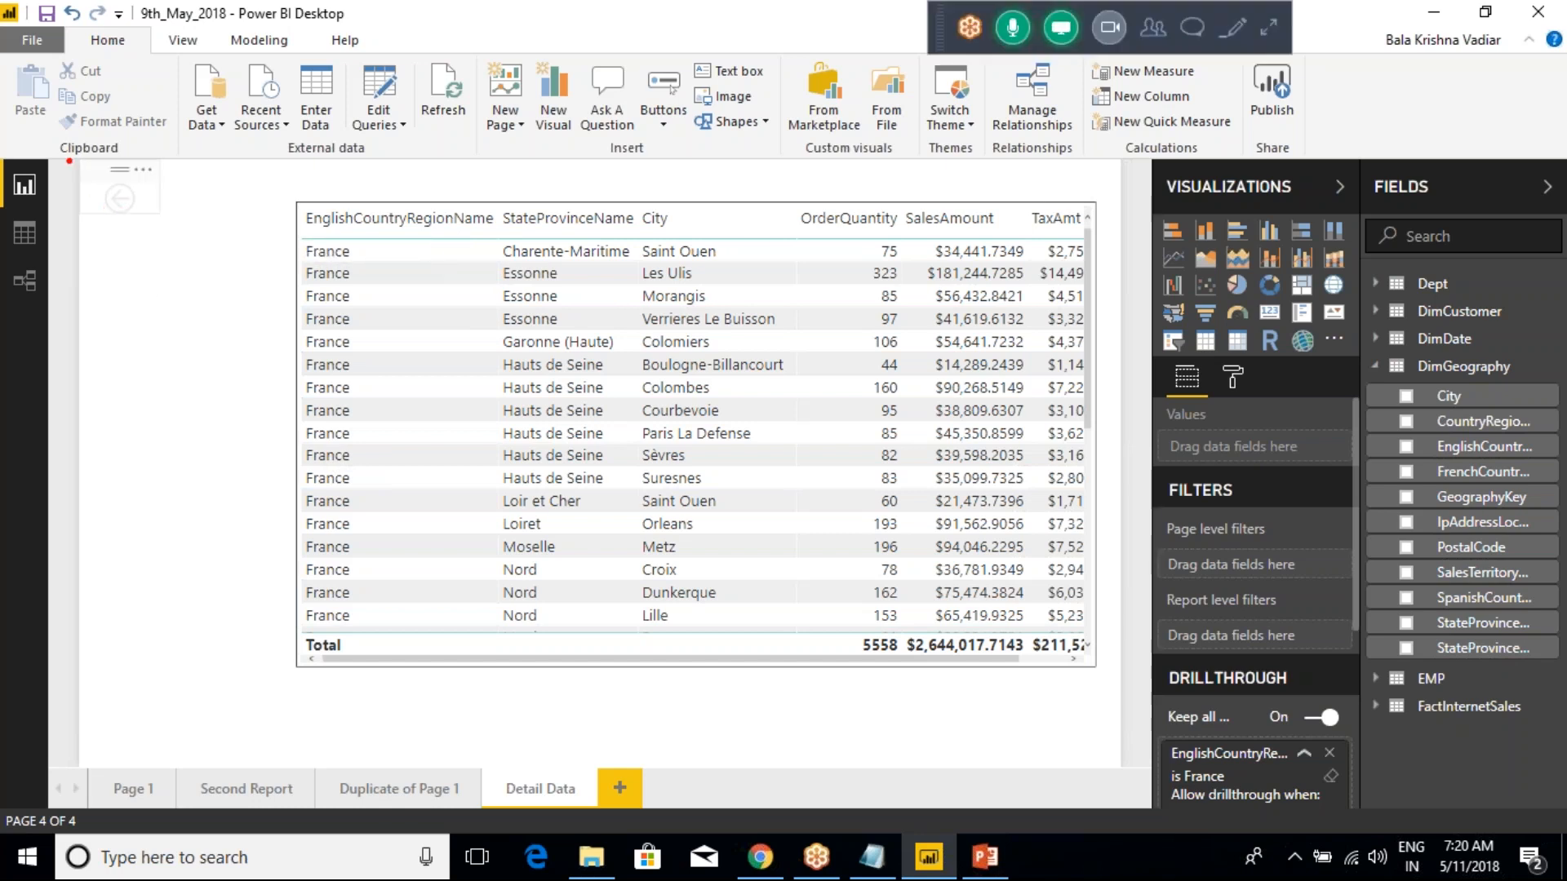
{"action": "left_click_drag", "start_coordinate": [65, 154], "coordinate": [186, 237]}
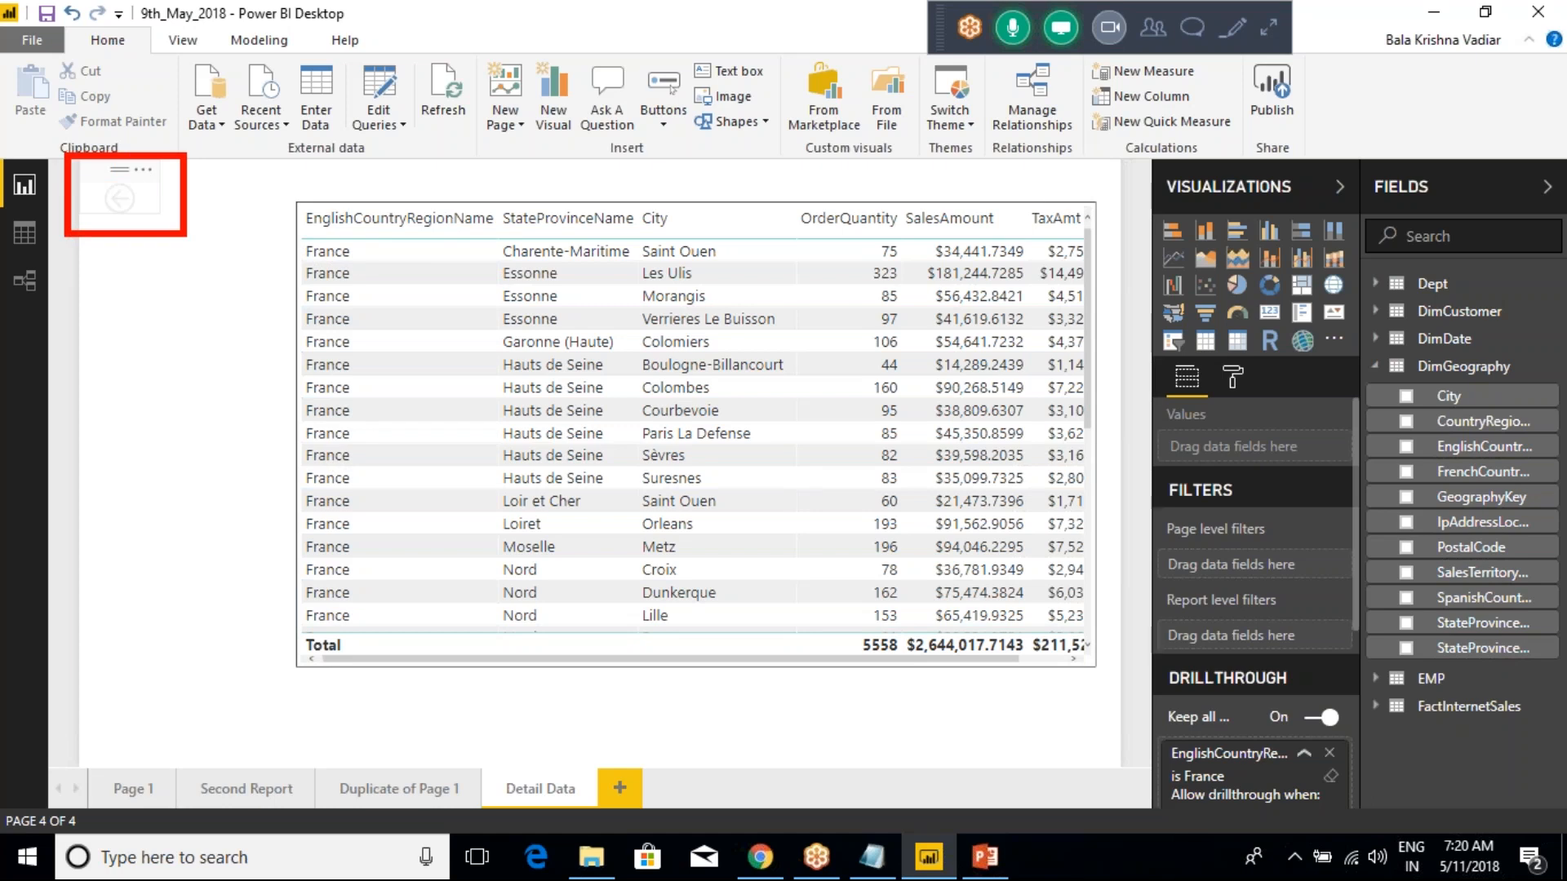
{"action": "key", "text": "Escape"}
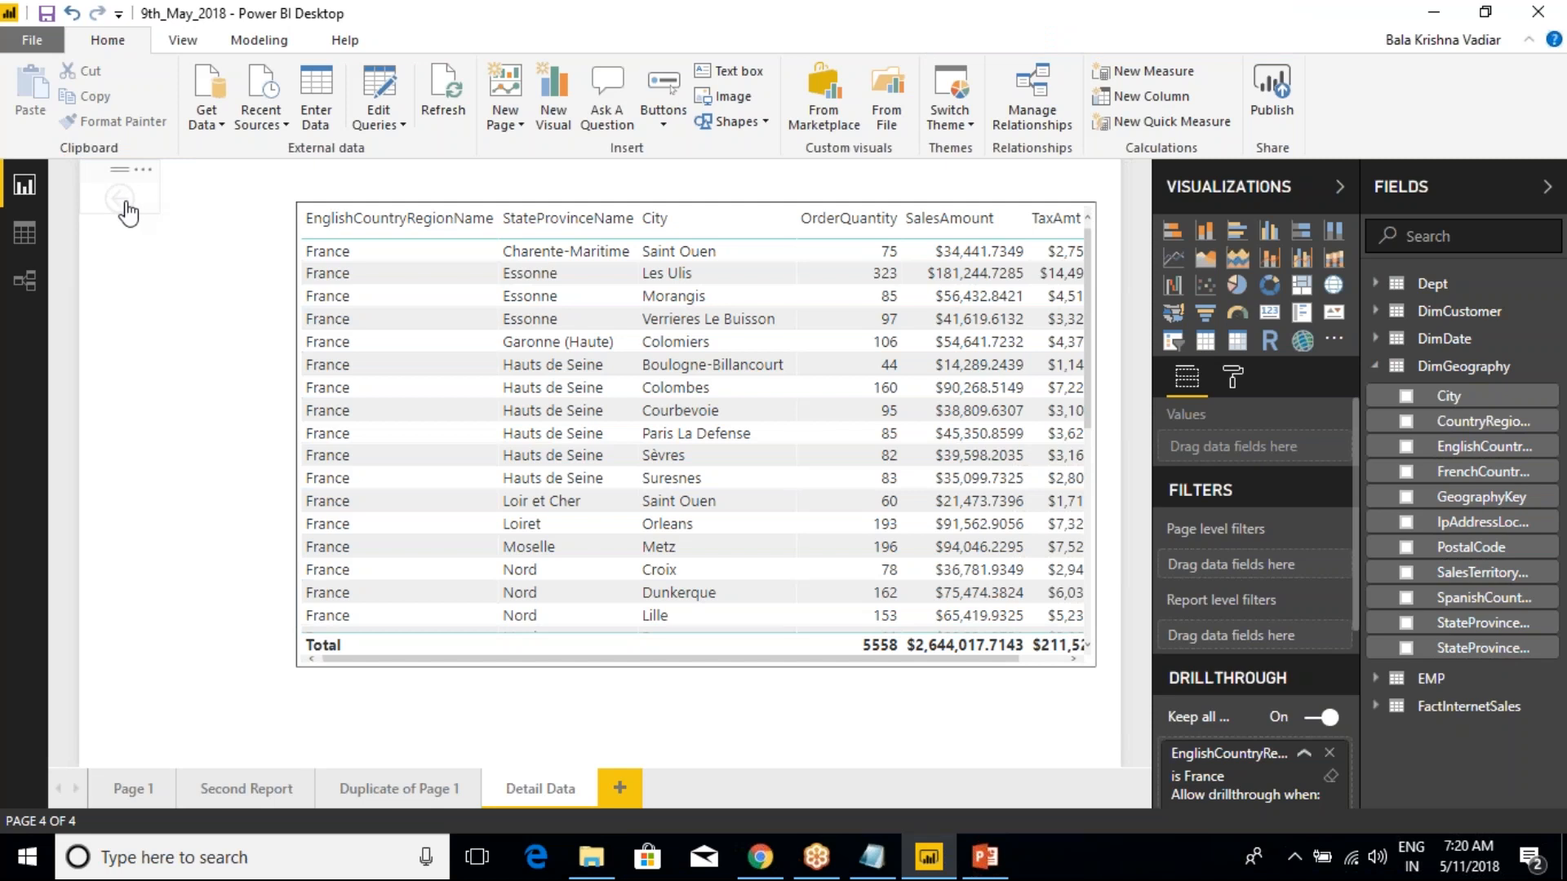
Return from Detail Data to Page 1 with the page's back arrow
{"action": "left_click", "coordinate": [126, 214]}
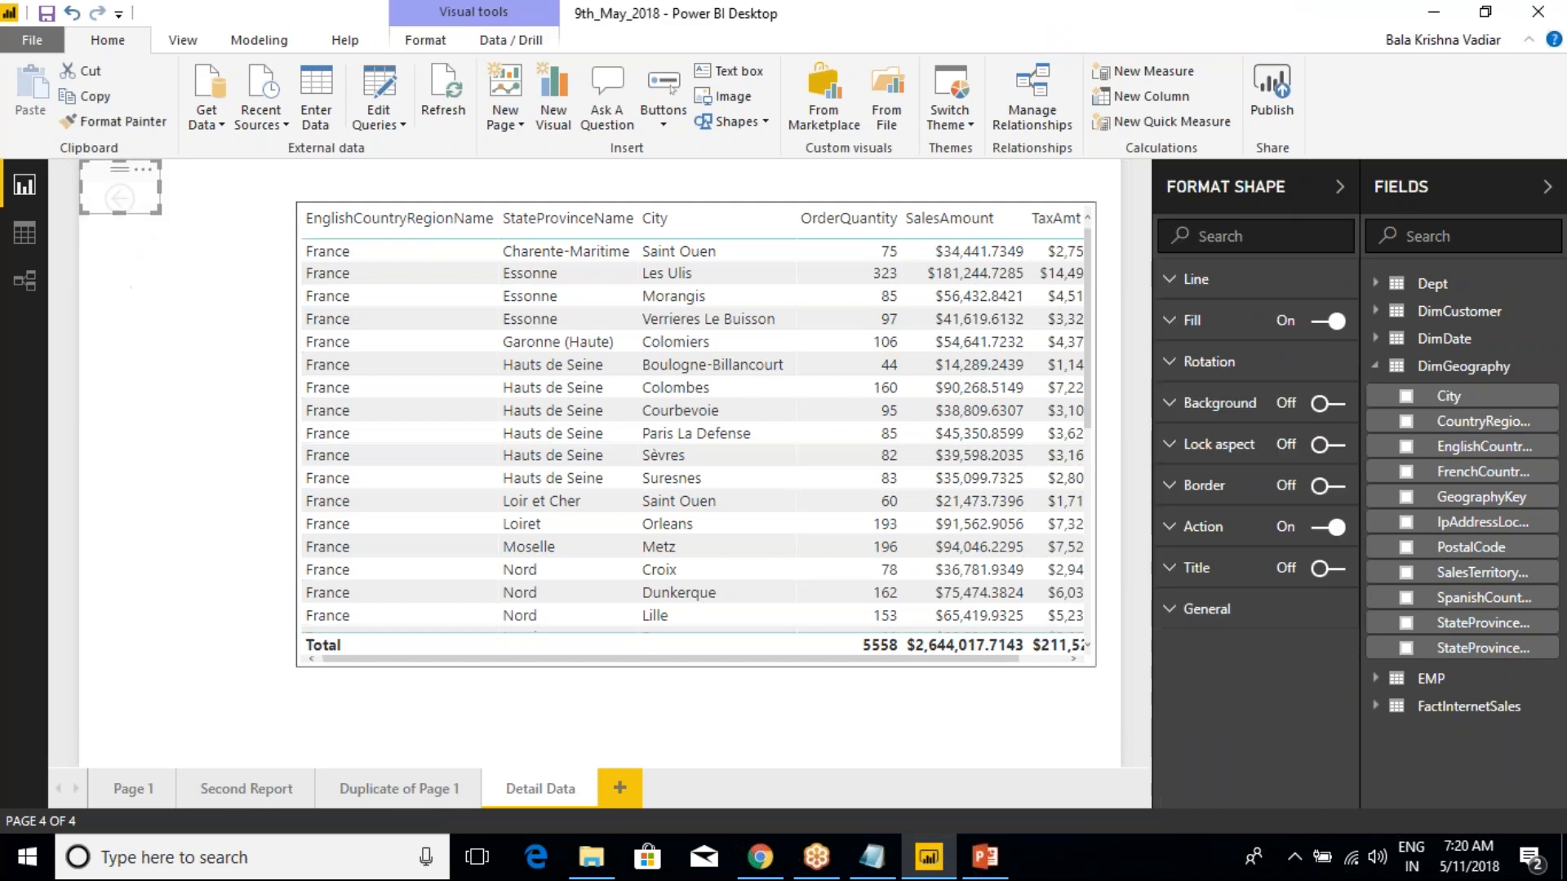
{"action": "left_click", "coordinate": [122, 199], "text": "ctrl"}
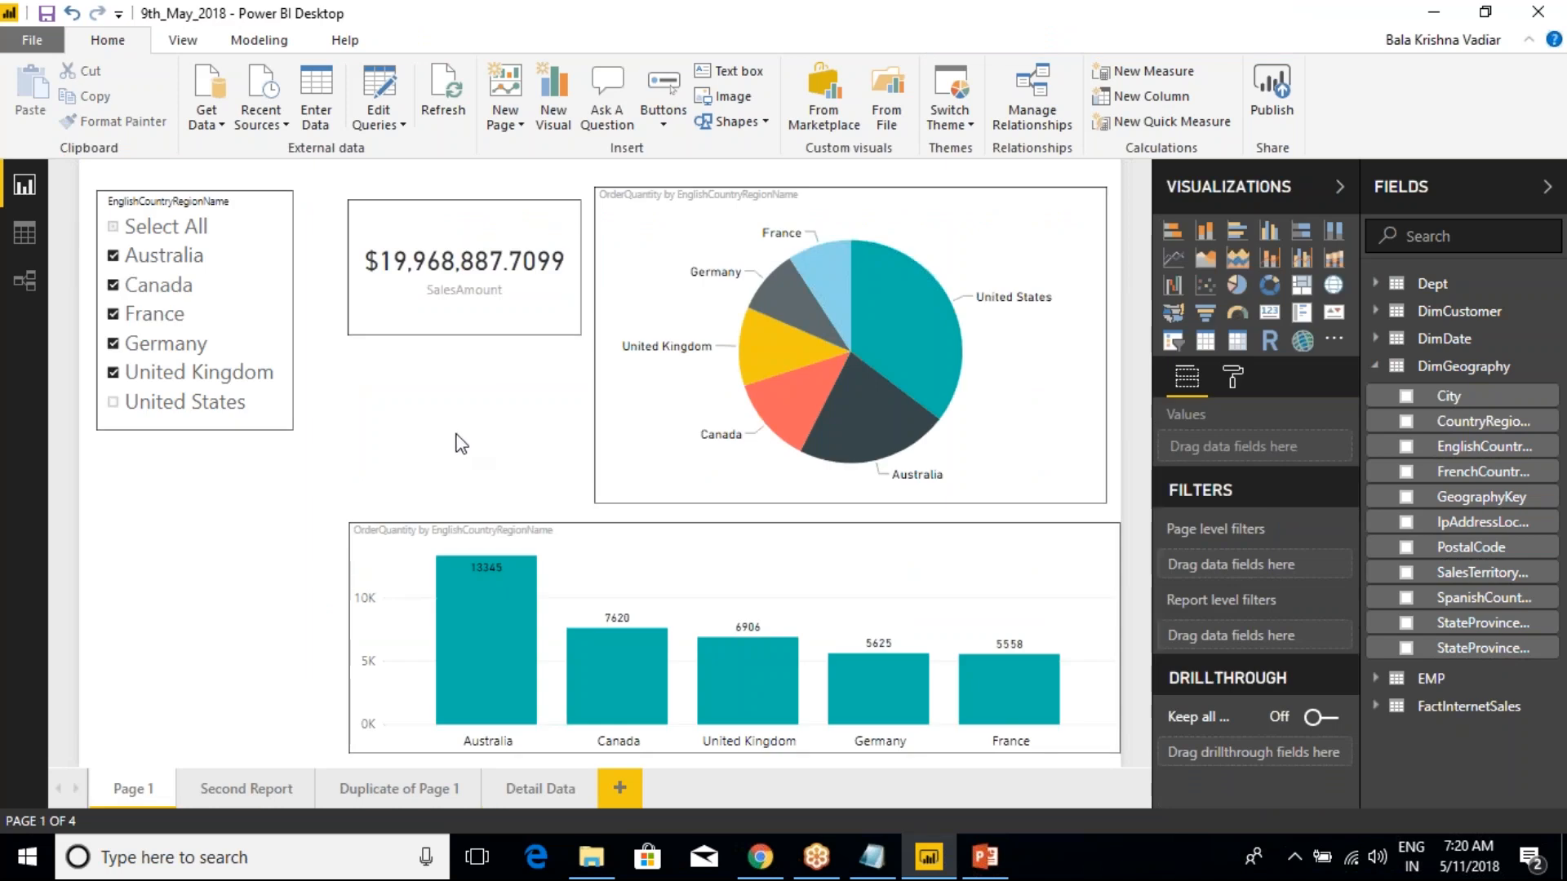
{"action": "mouse_move", "coordinate": [484, 721]}
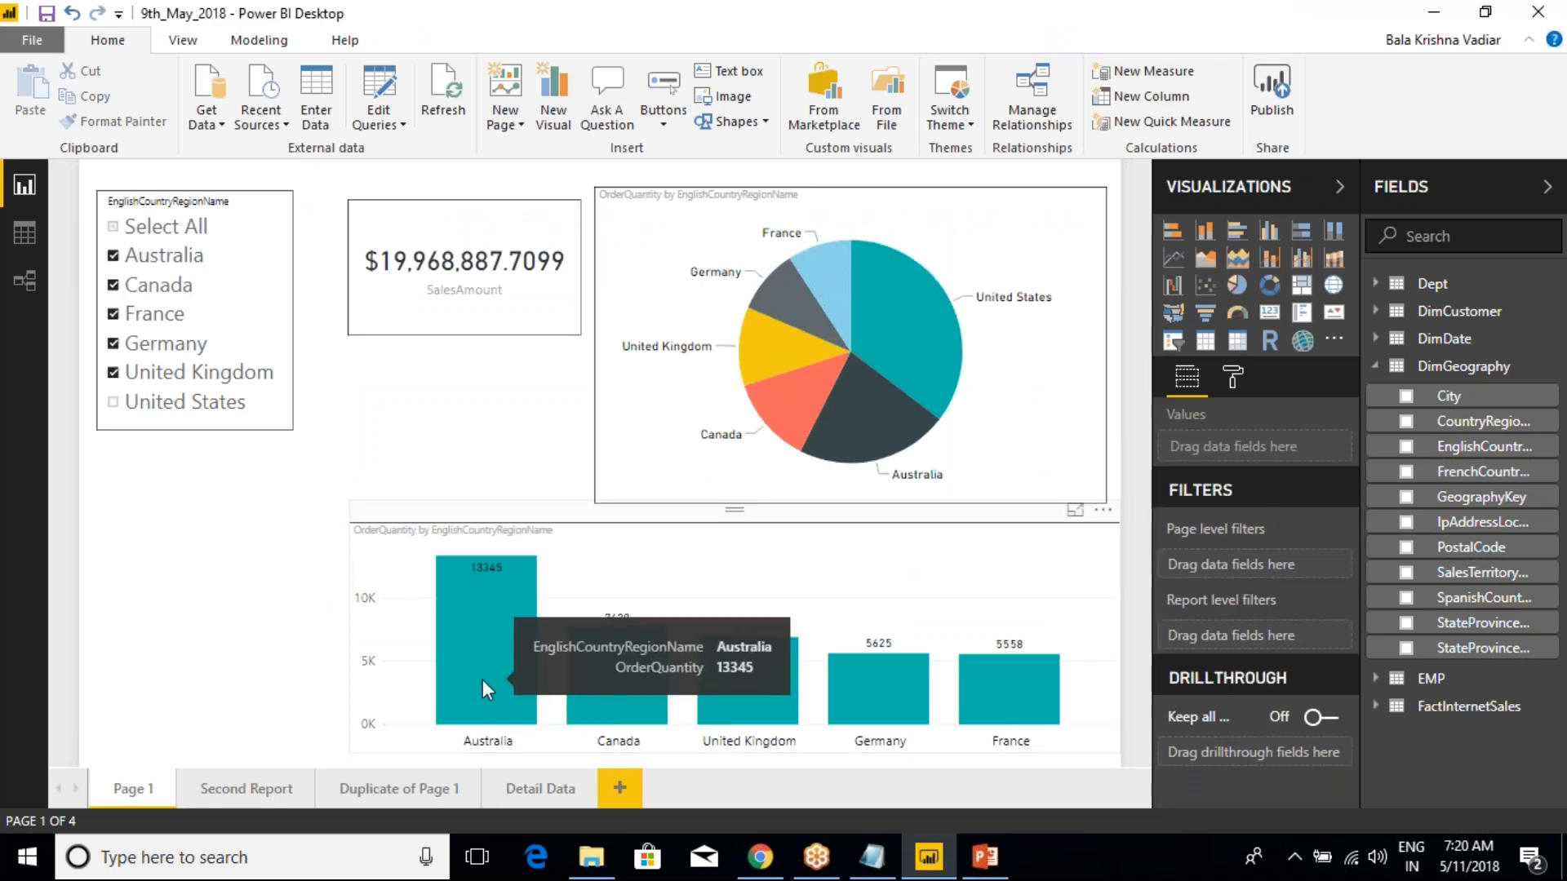
Remove both EnglishCountryRegionName drillthrough filters from the Detail Data page
{"action": "left_click", "coordinate": [527, 791]}
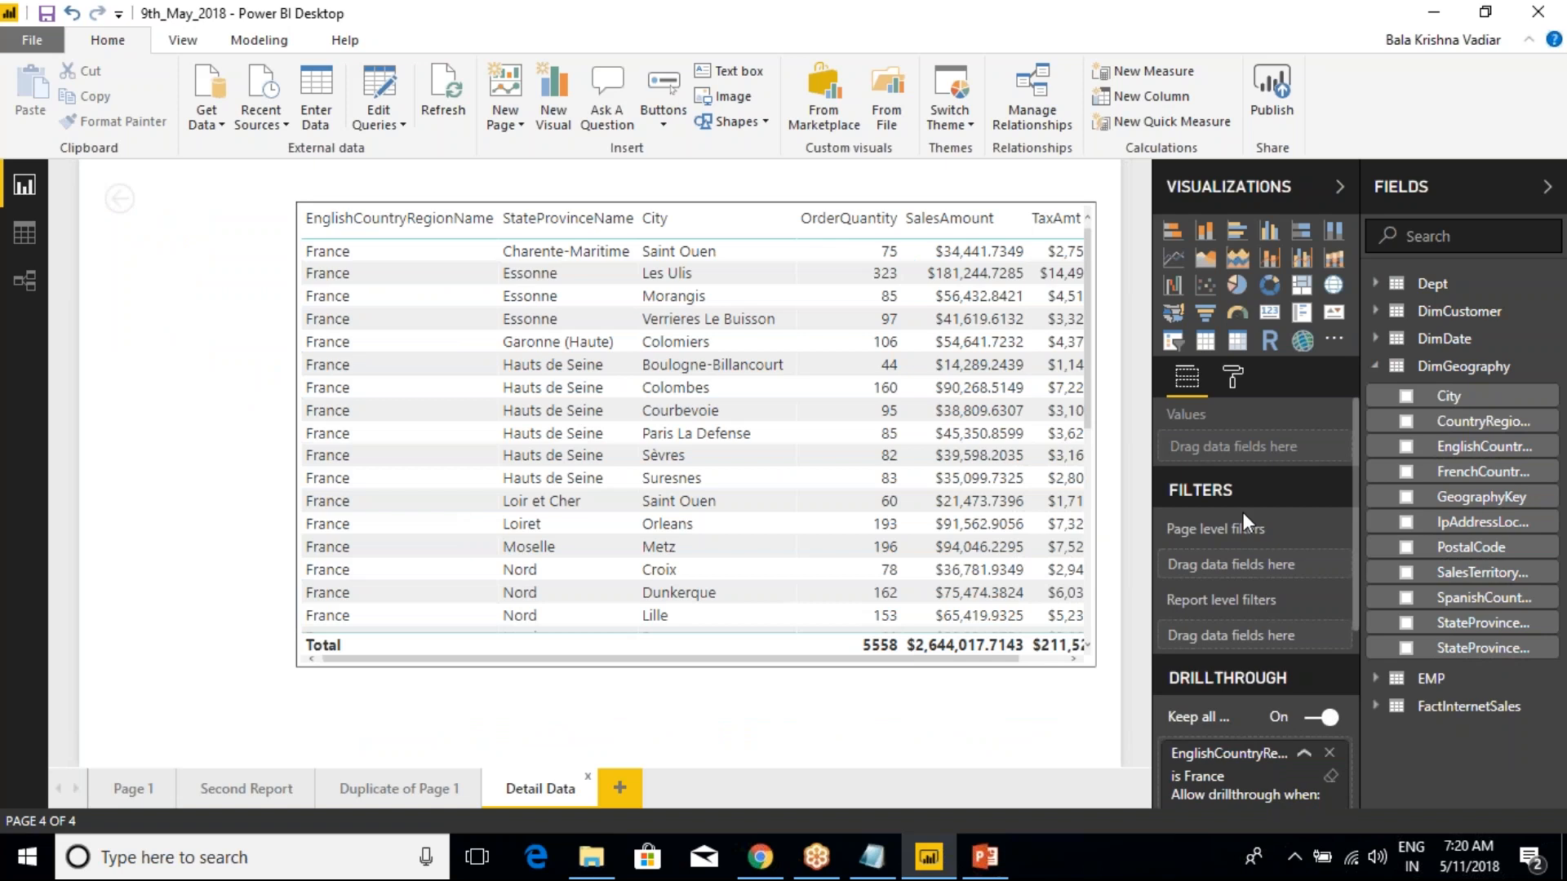
{"action": "left_click", "coordinate": [1304, 754]}
{"action": "scroll", "coordinate": [1257, 734], "scroll_direction": "down", "scroll_amount": 1}
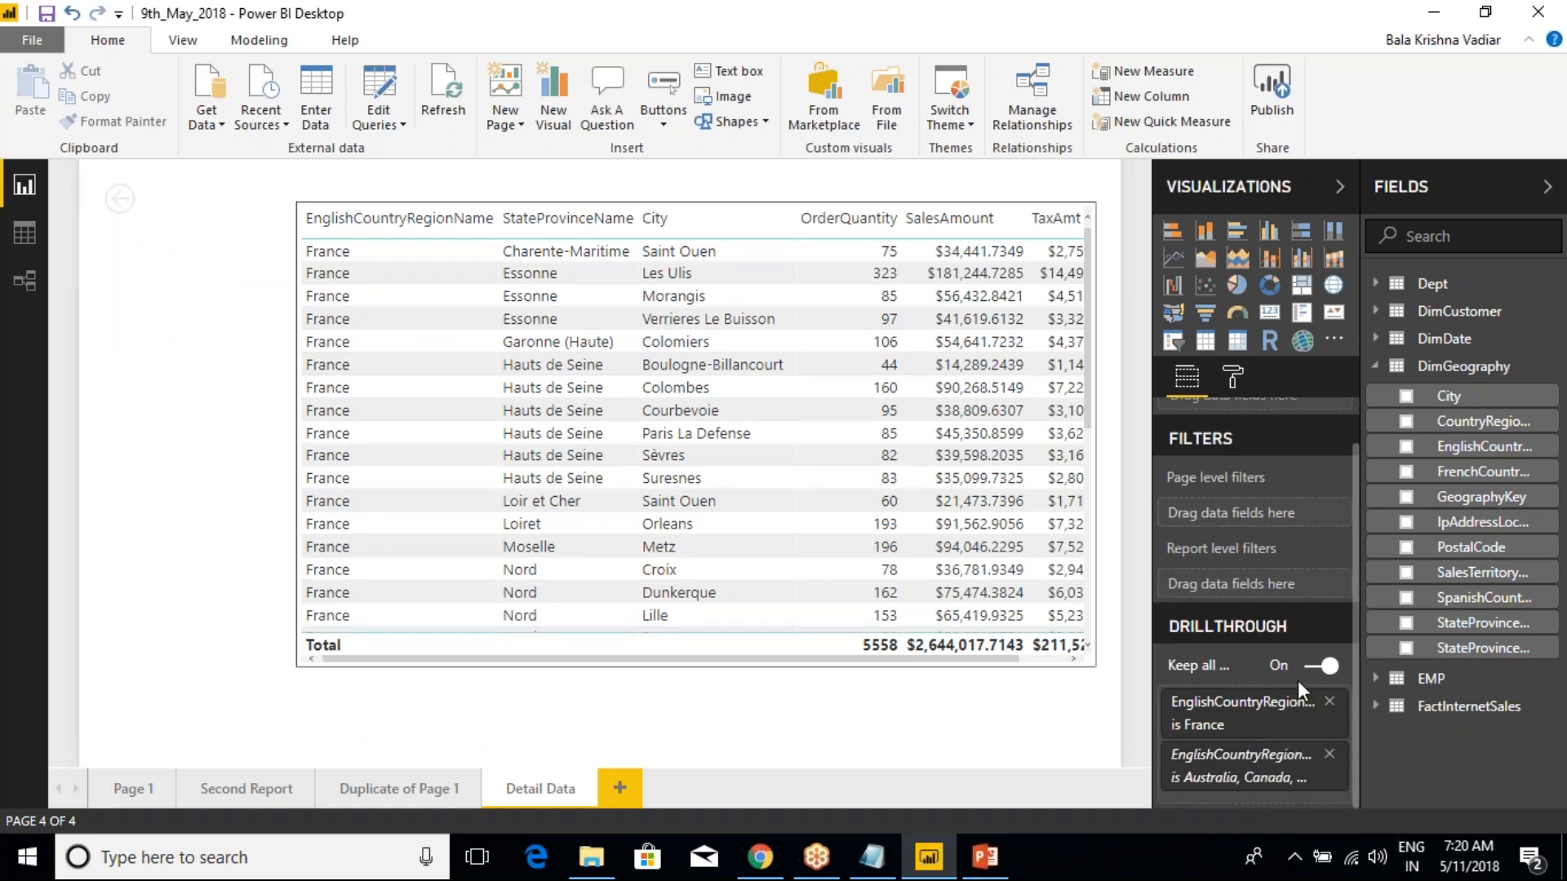
{"action": "left_click", "coordinate": [1329, 701]}
{"action": "left_click", "coordinate": [1330, 754]}
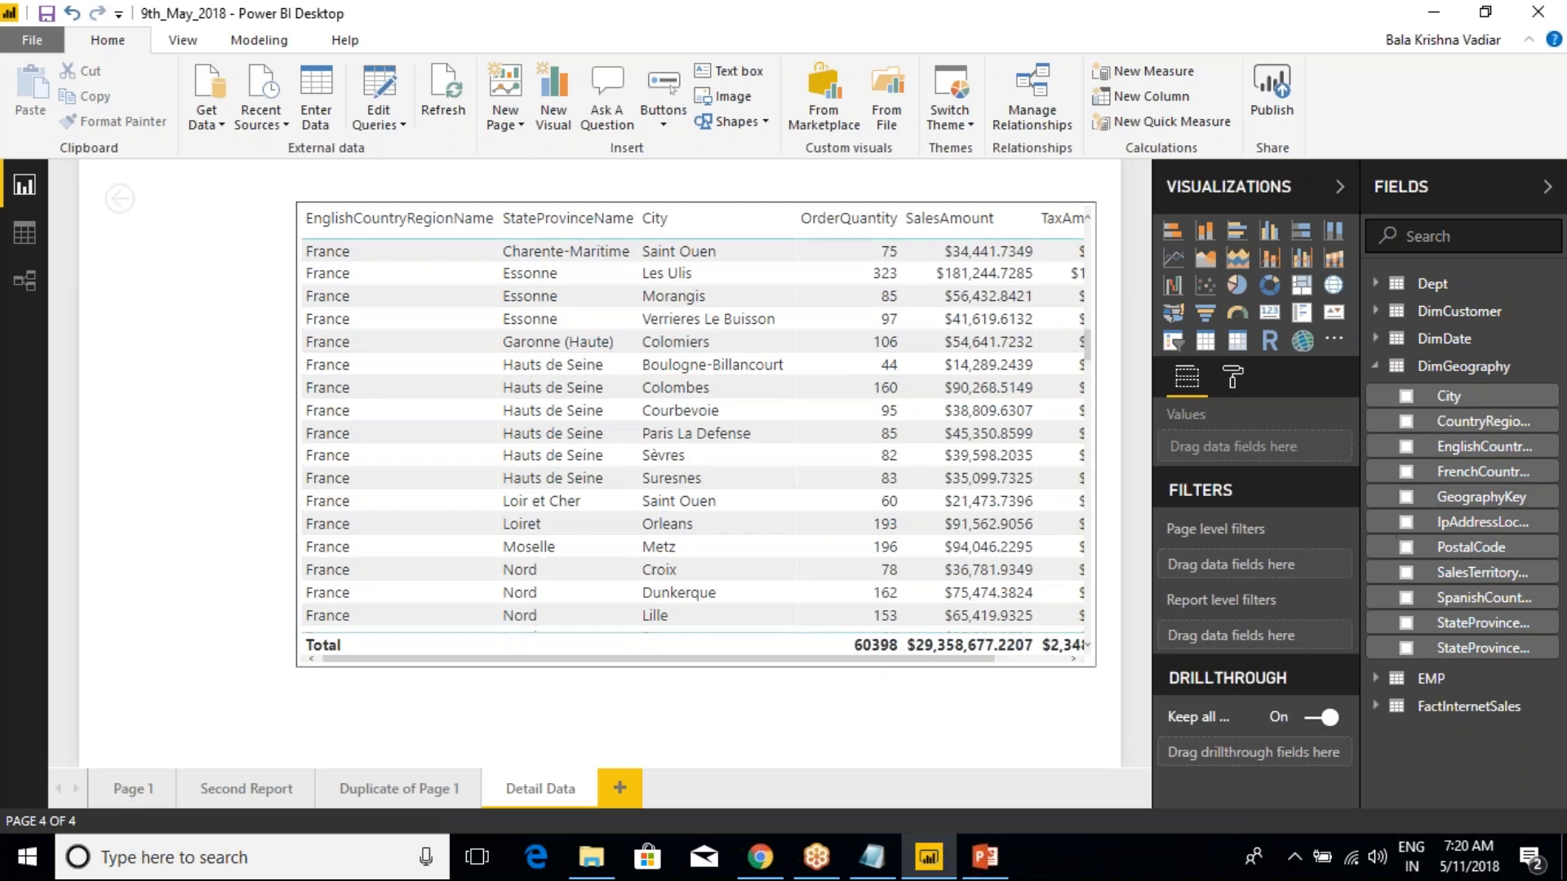
Turn off Keep all filters and add EnglishCountryRegionName from DimGeography as the drillthrough field on Detail Data
{"action": "key", "text": "ctrl+2"}
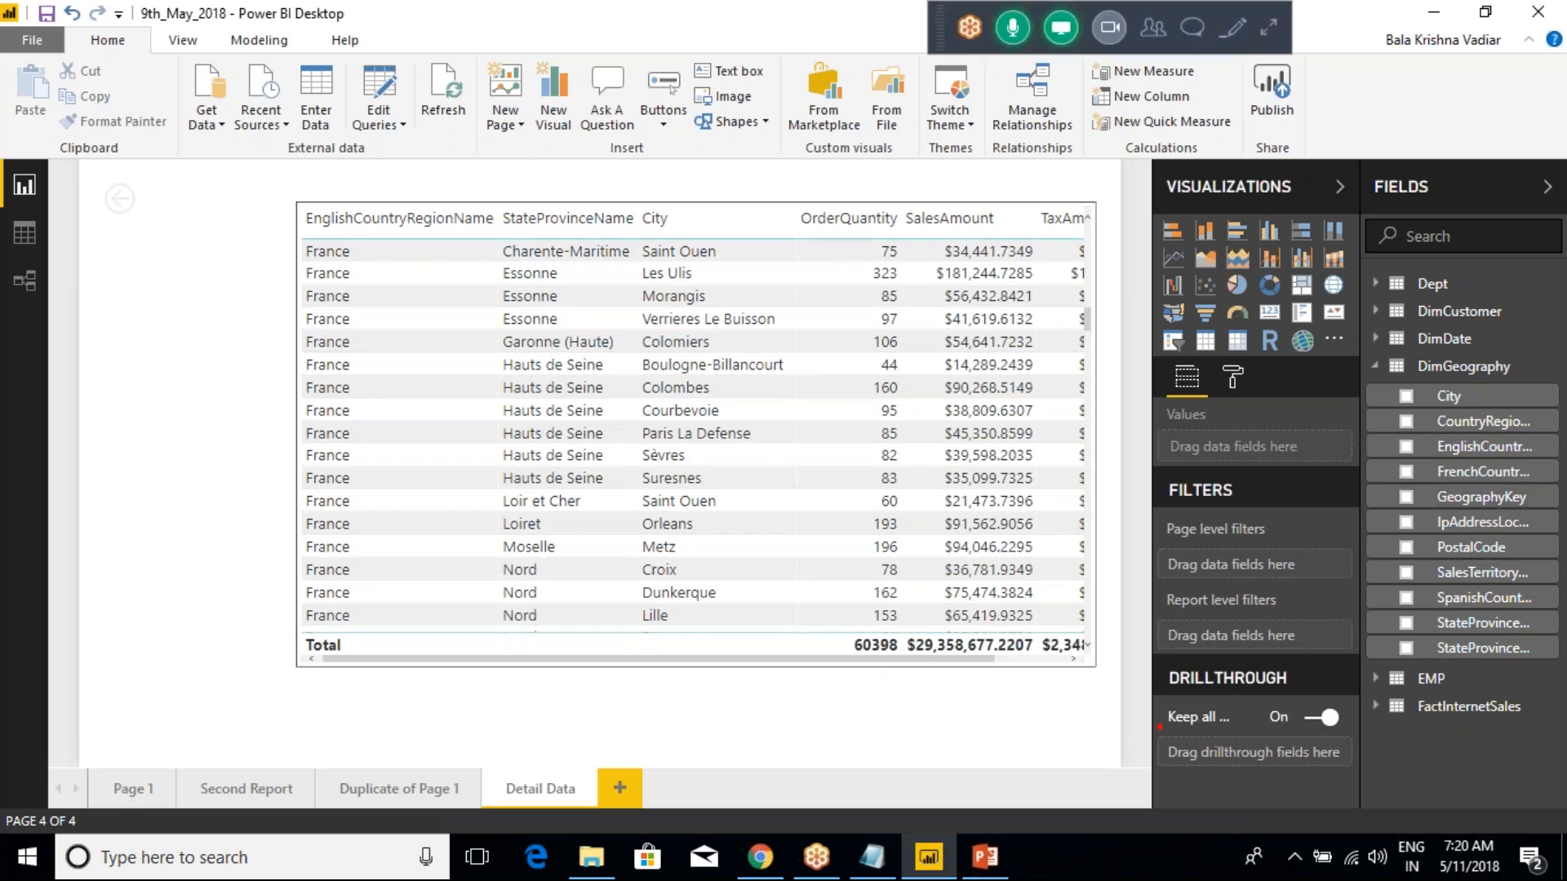
{"action": "mouse_move", "coordinate": [1143, 685]}
{"action": "left_mouse_down"}
{"action": "mouse_move", "coordinate": [1300, 742]}
{"action": "mouse_move", "coordinate": [1351, 702]}
{"action": "mouse_move", "coordinate": [1145, 687]}
{"action": "left_mouse_up"}
{"action": "key", "text": "Escape"}
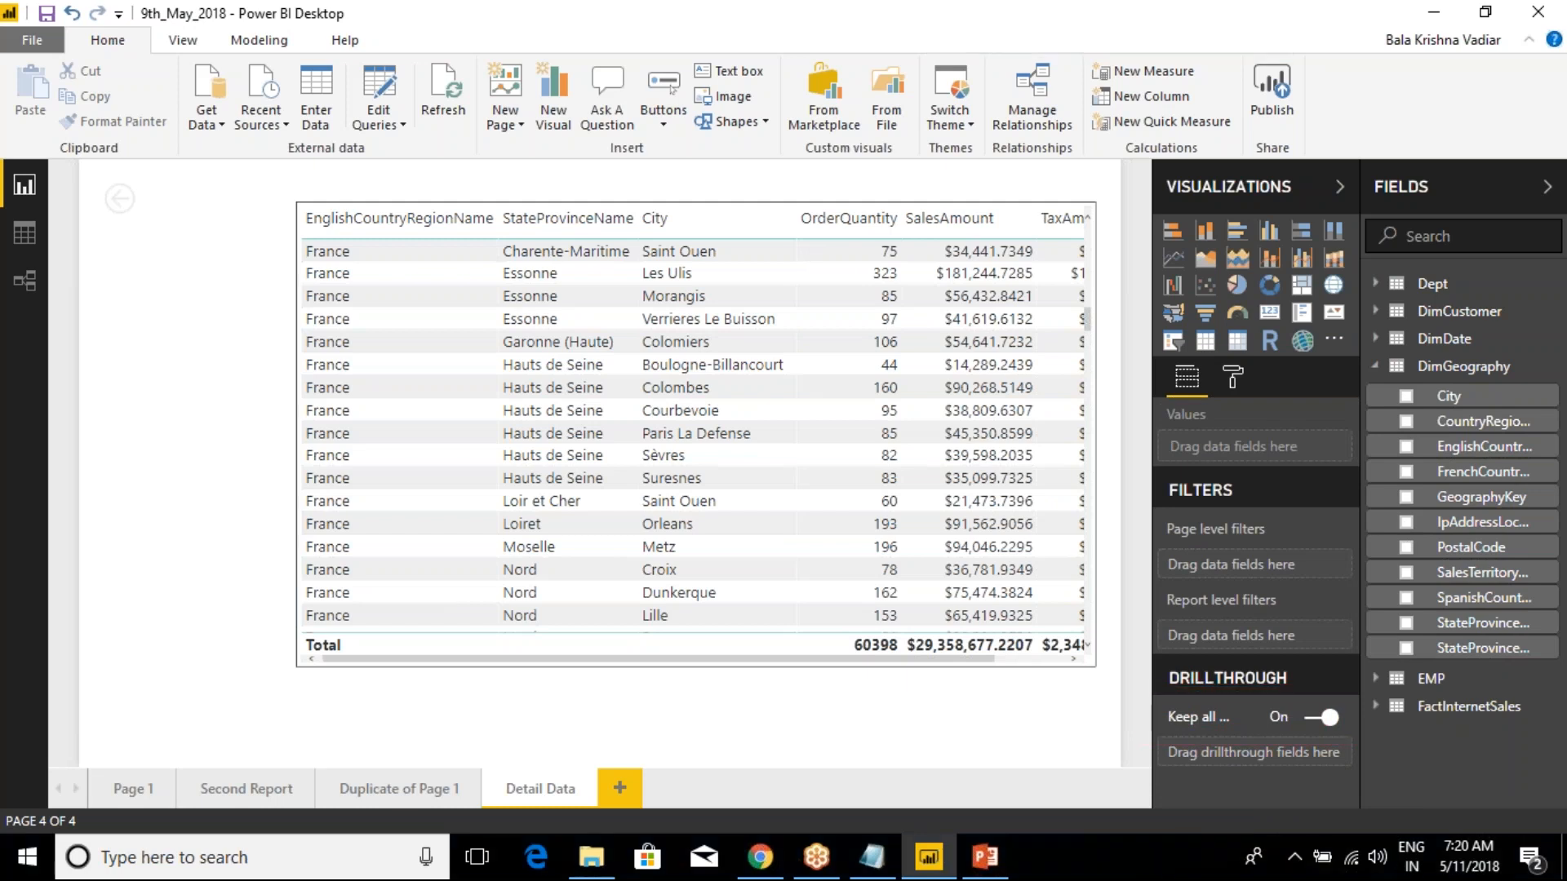
{"action": "left_click", "coordinate": [1322, 717]}
{"action": "left_click_drag", "start_coordinate": [1469, 447], "coordinate": [1269, 767]}
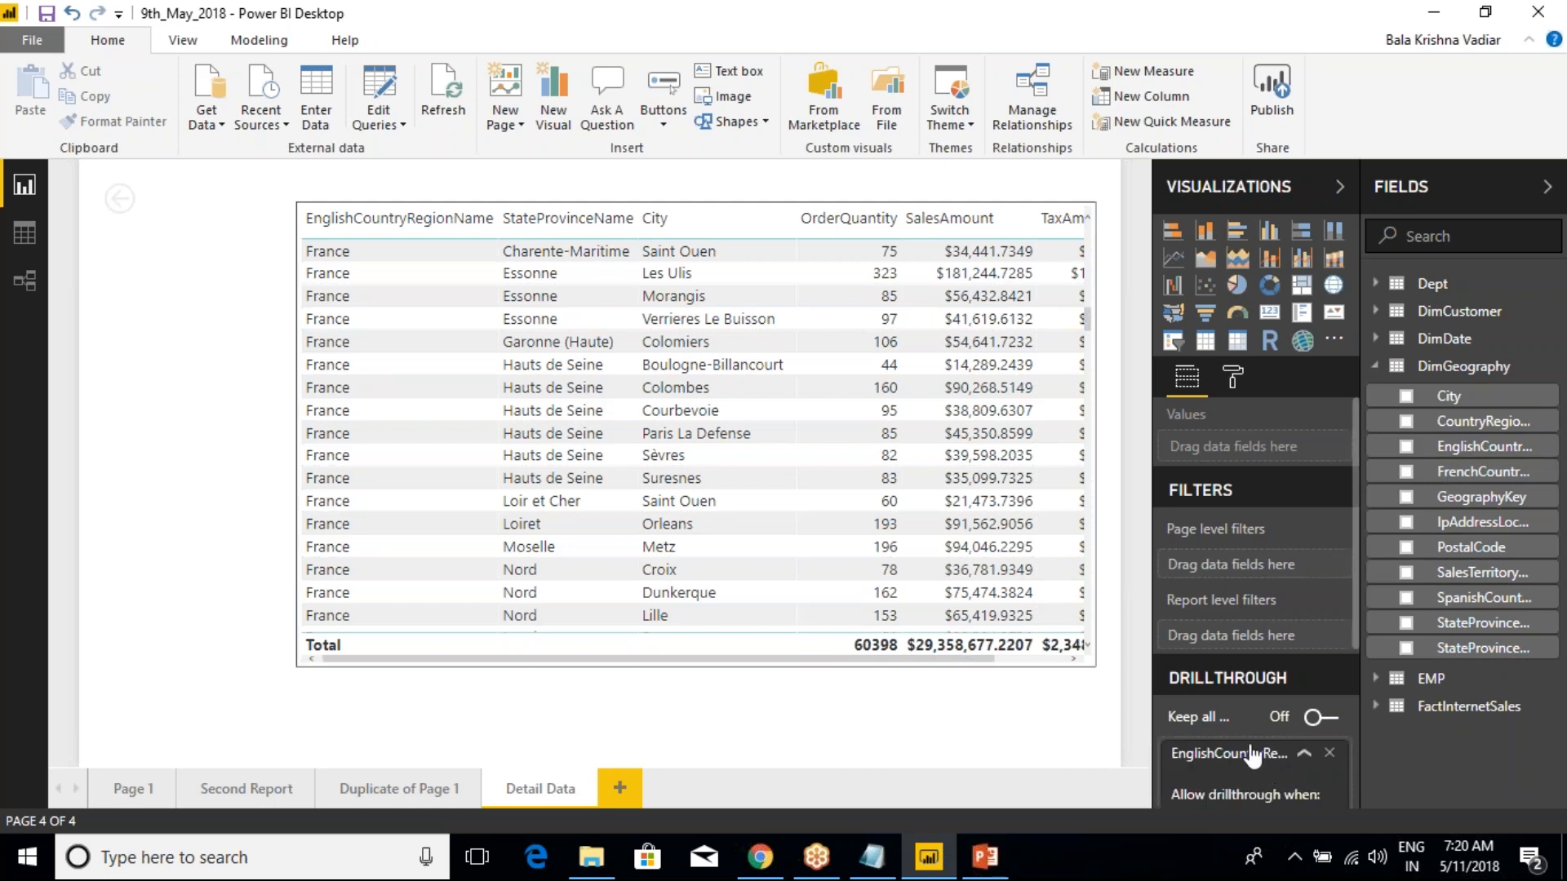
Try allowing drillthrough on EnglishCountryRegionName when Summarized, and restore it to Used as category
{"action": "scroll", "coordinate": [1252, 757], "scroll_direction": "down", "scroll_amount": 3}
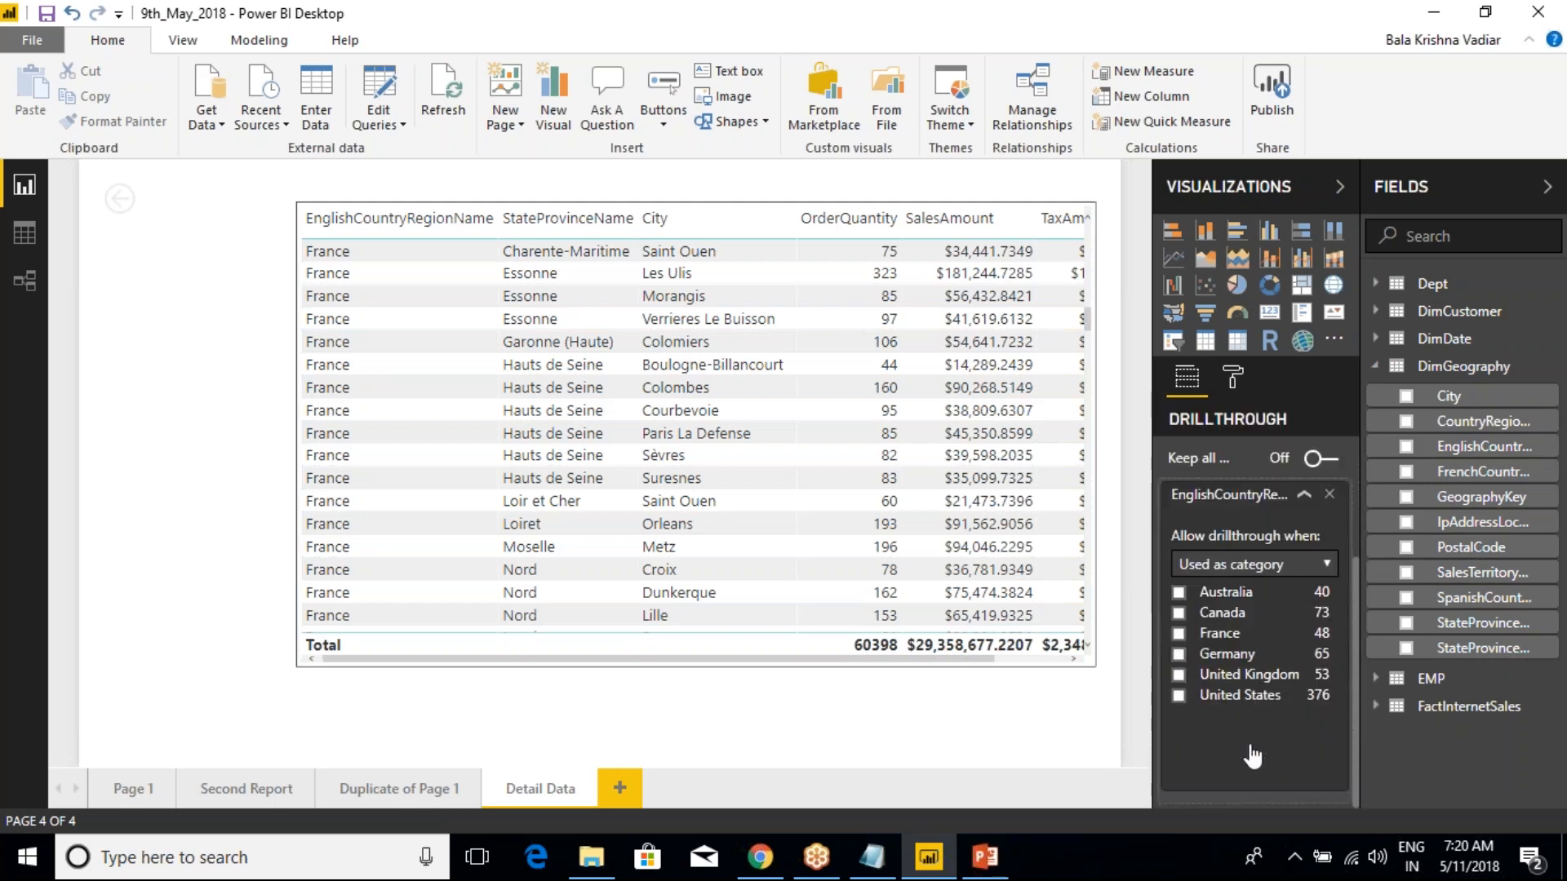
{"action": "left_click", "coordinate": [1272, 562]}
{"action": "left_click", "coordinate": [1247, 588]}
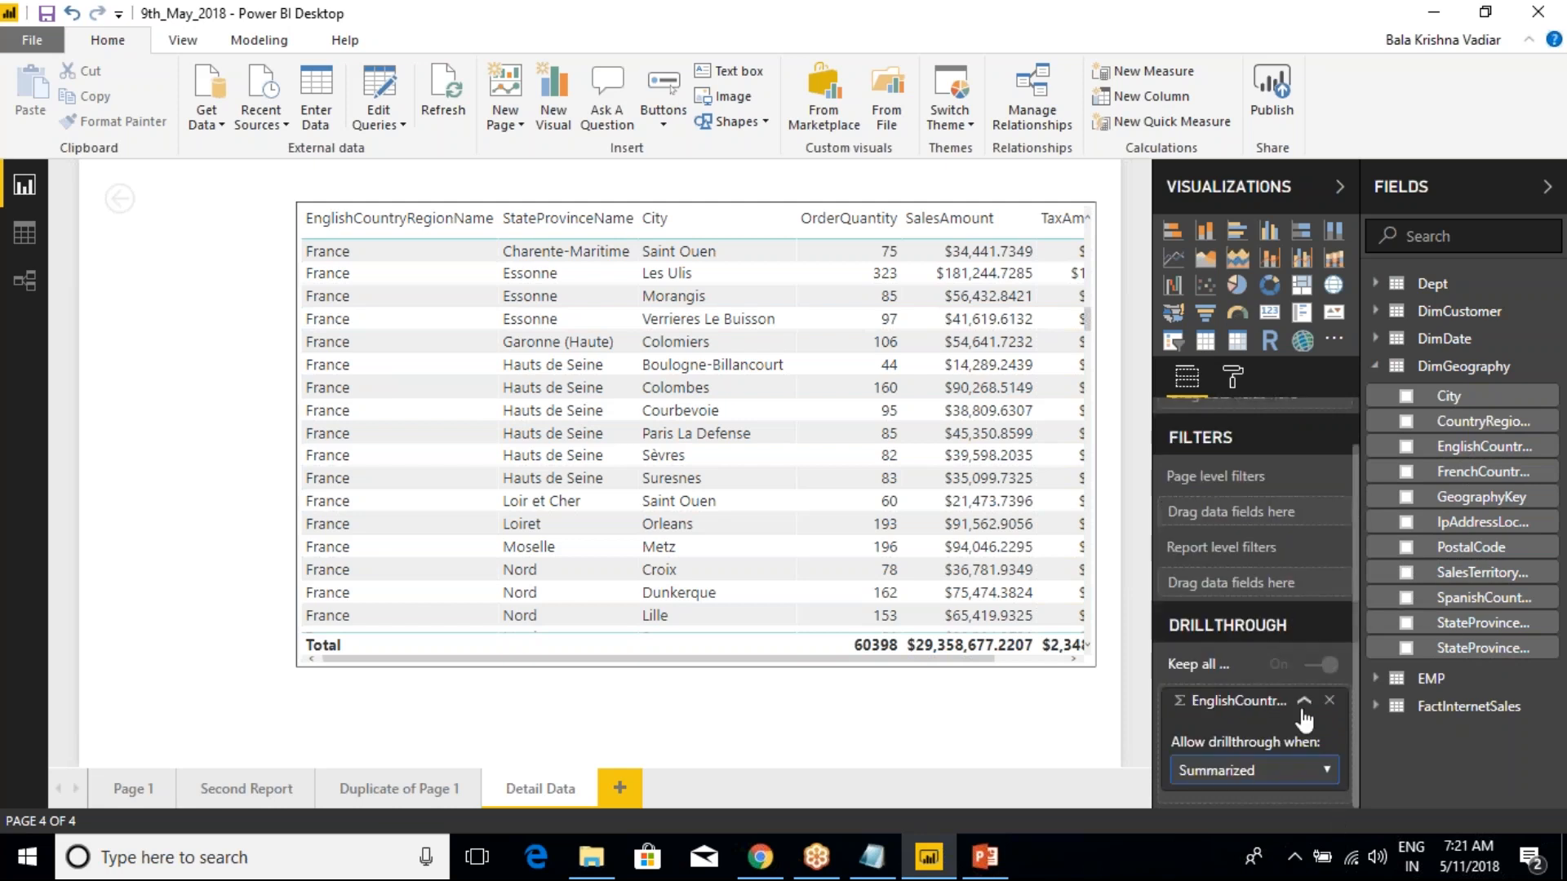
{"action": "left_click", "coordinate": [1270, 775]}
{"action": "left_click", "coordinate": [1241, 803]}
{"action": "scroll", "coordinate": [1263, 718], "scroll_direction": "down", "scroll_amount": 3}
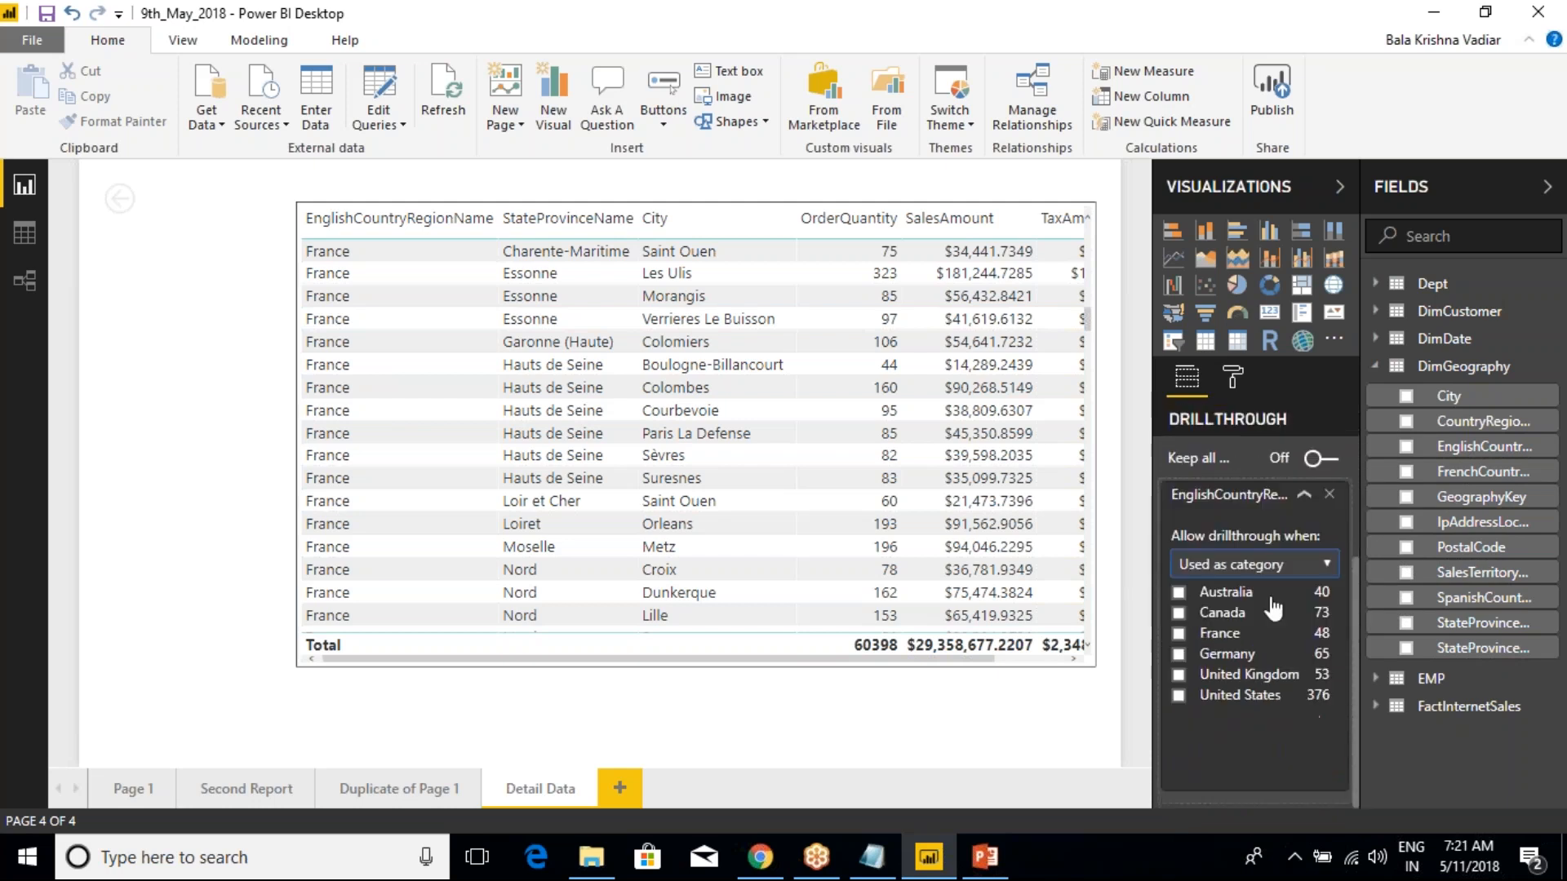
{"action": "left_click", "coordinate": [1303, 499]}
Turn on Keep all filters, widen the Visualizations pane, and view the country field's drillthrough condition
{"action": "left_click", "coordinate": [1321, 717]}
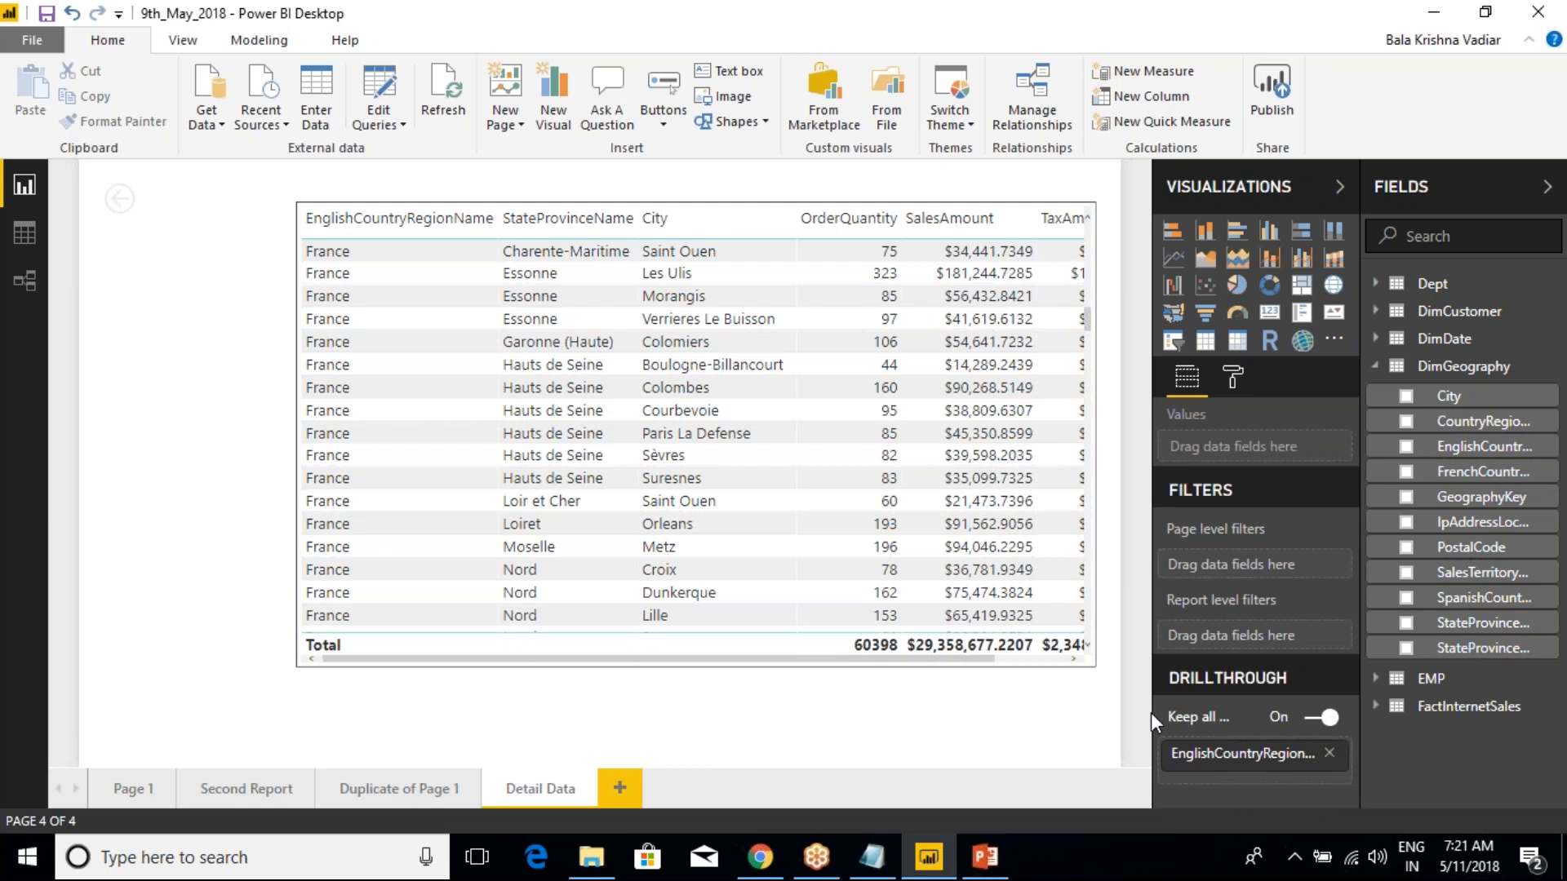
{"action": "left_click_drag", "start_coordinate": [1150, 715], "coordinate": [1031, 713]}
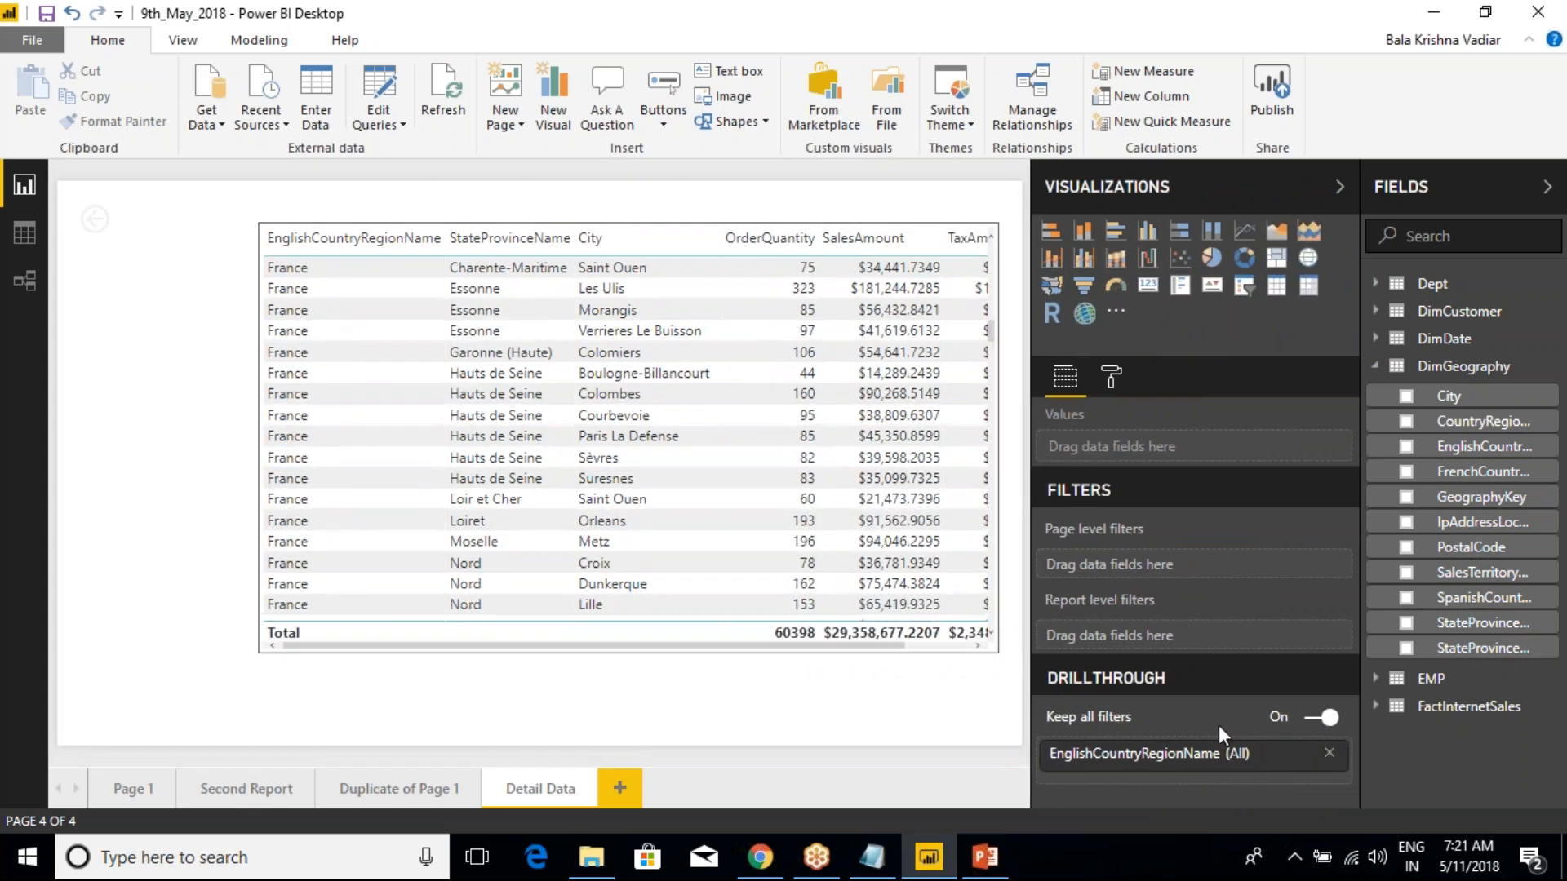
{"action": "left_click", "coordinate": [1303, 753]}
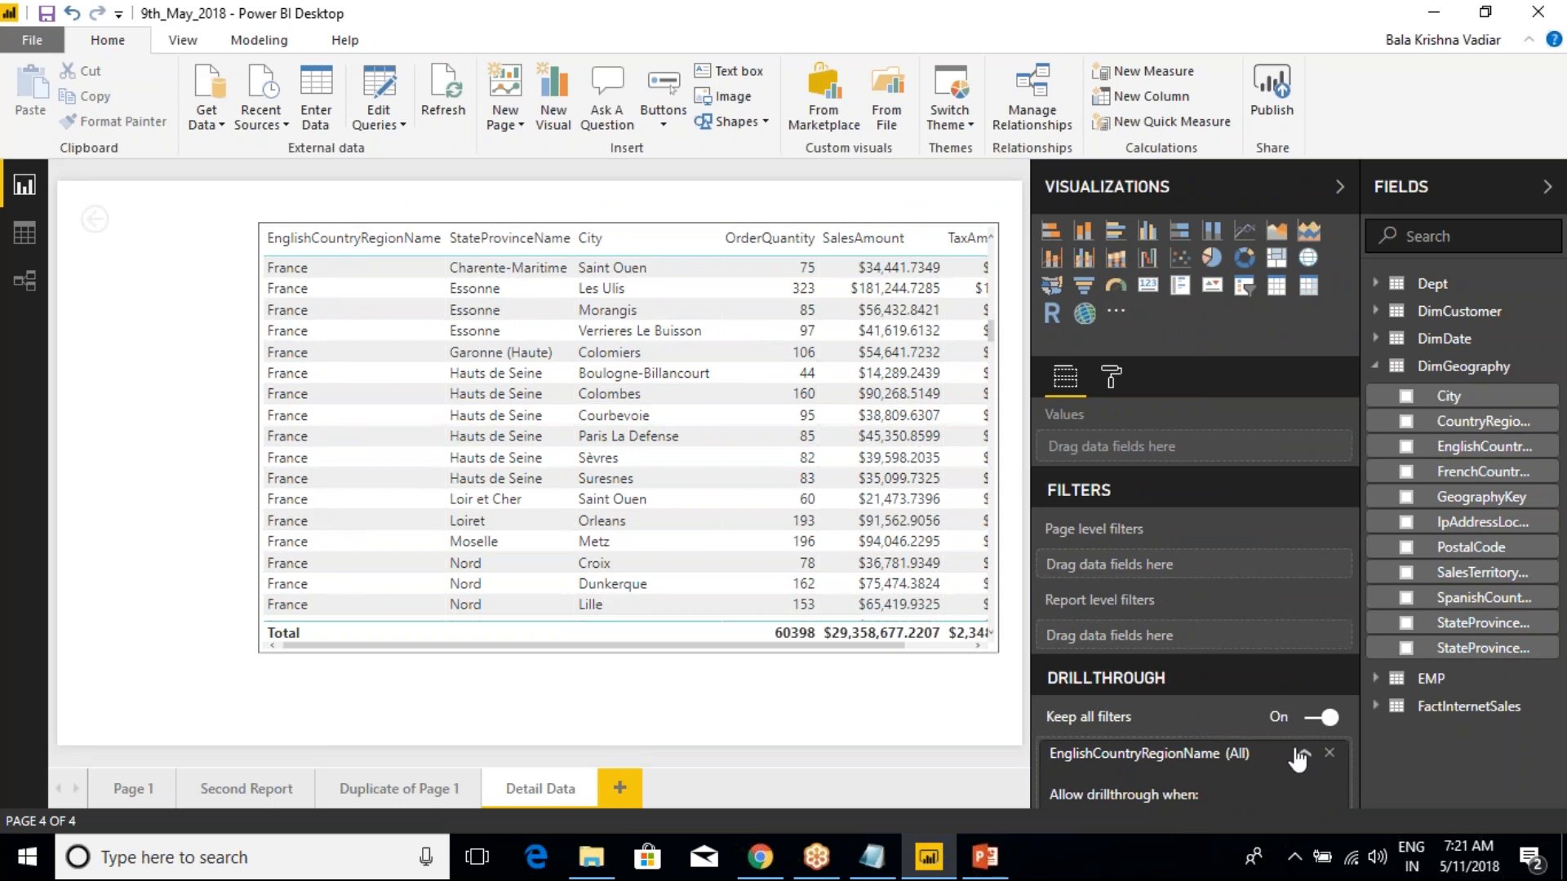
{"action": "scroll", "coordinate": [1207, 717], "scroll_direction": "down", "scroll_amount": 3}
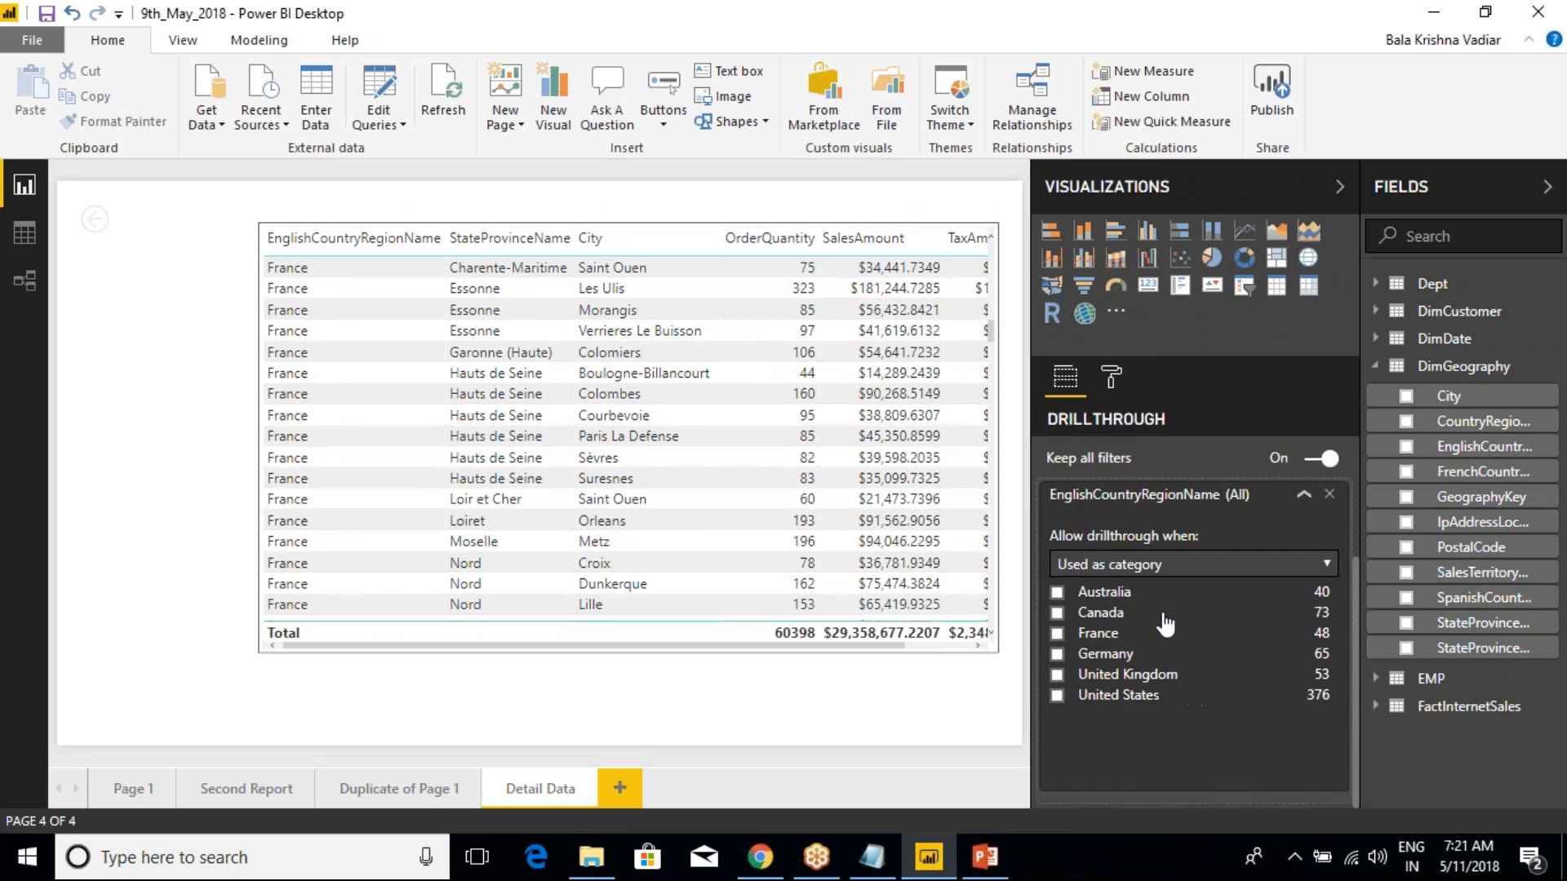
{"action": "left_click", "coordinate": [1149, 561]}
{"action": "left_click", "coordinate": [1148, 561]}
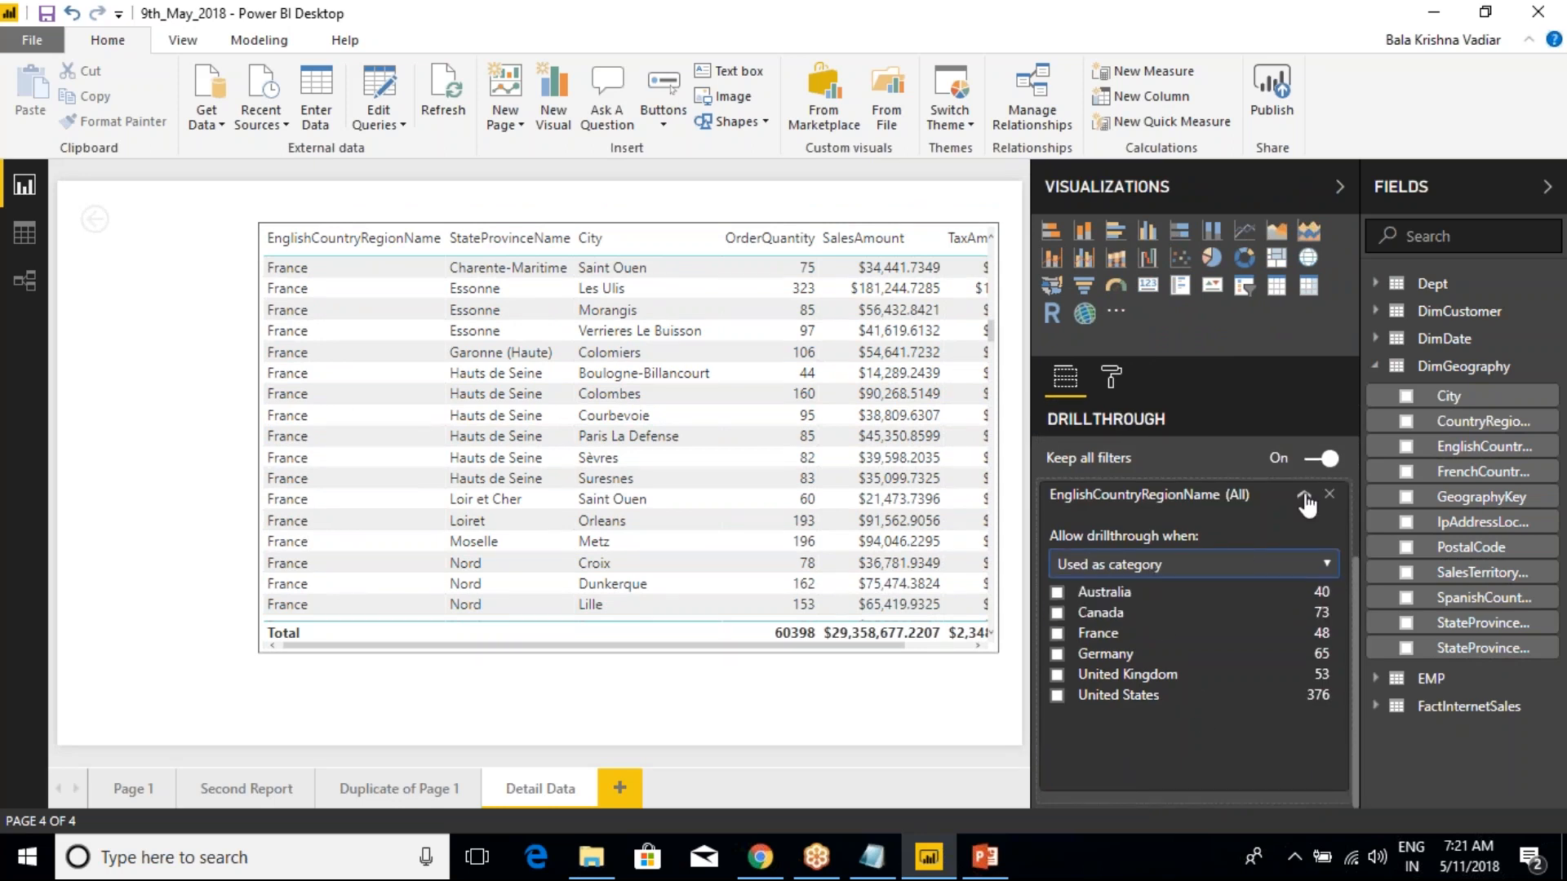
Turn off Keep all filters, and review the country drillthrough values and the detail table's TaxAmt column
{"action": "left_click", "coordinate": [1317, 459]}
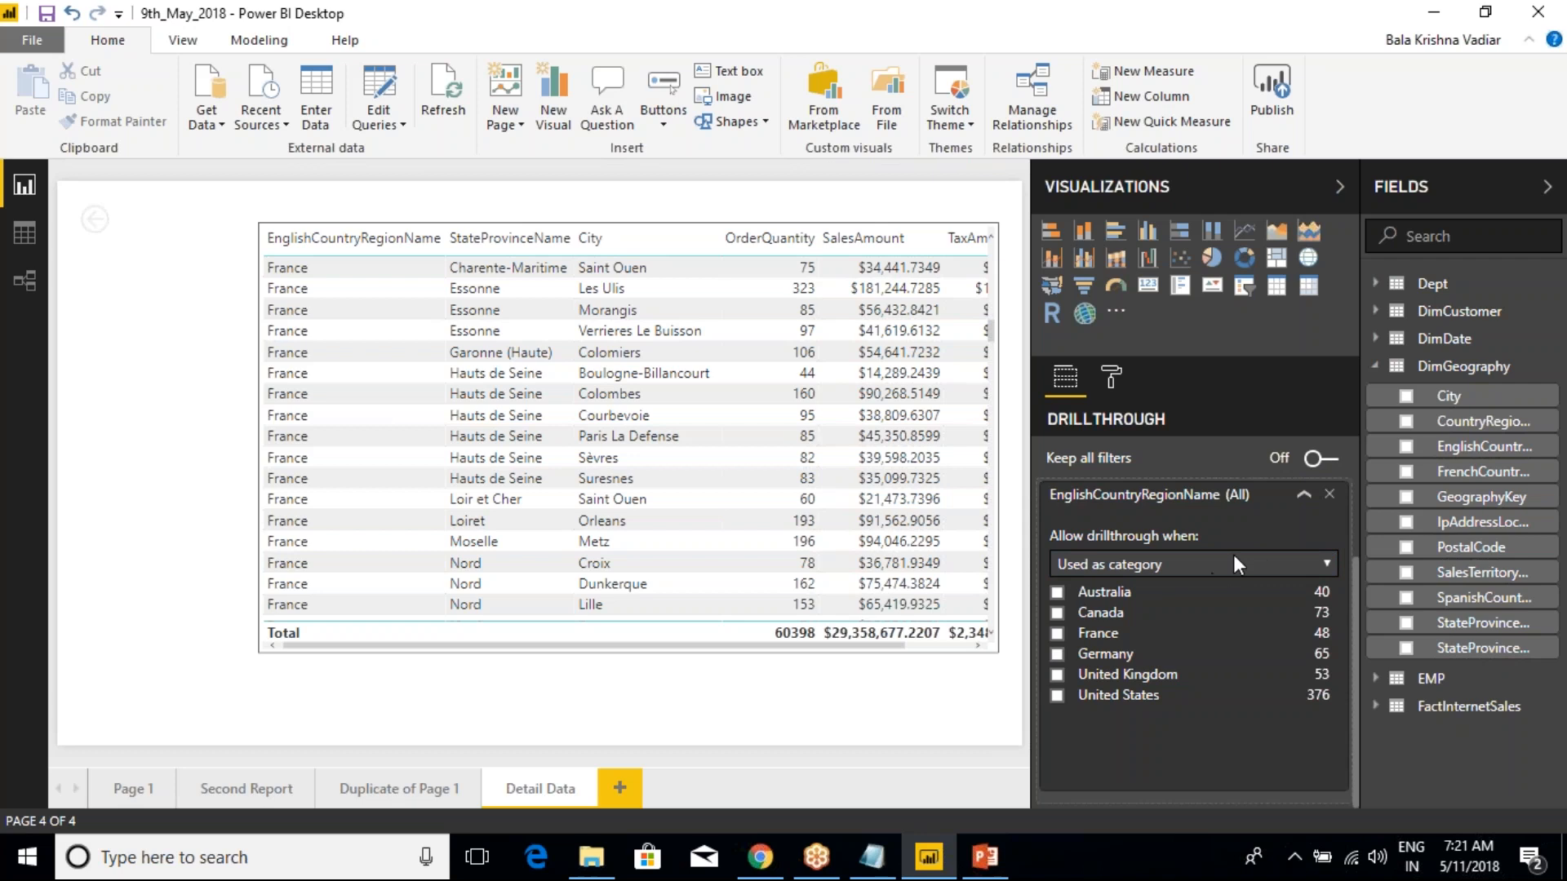
{"action": "left_click", "coordinate": [1303, 495]}
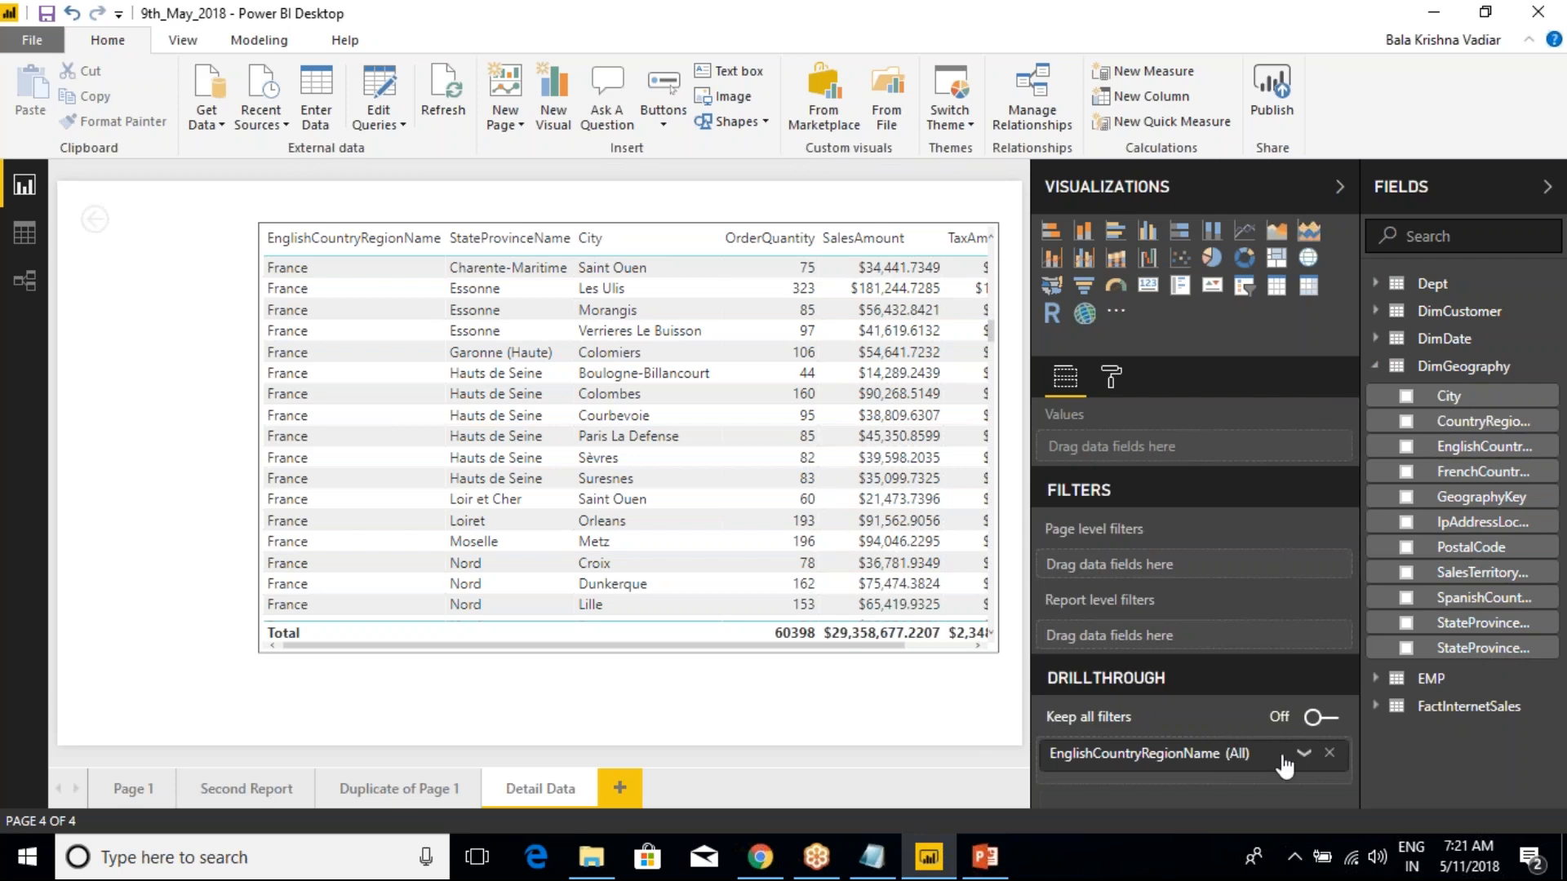
{"action": "left_click", "coordinate": [1303, 753]}
{"action": "scroll", "coordinate": [1181, 715], "scroll_direction": "down", "scroll_amount": 3}
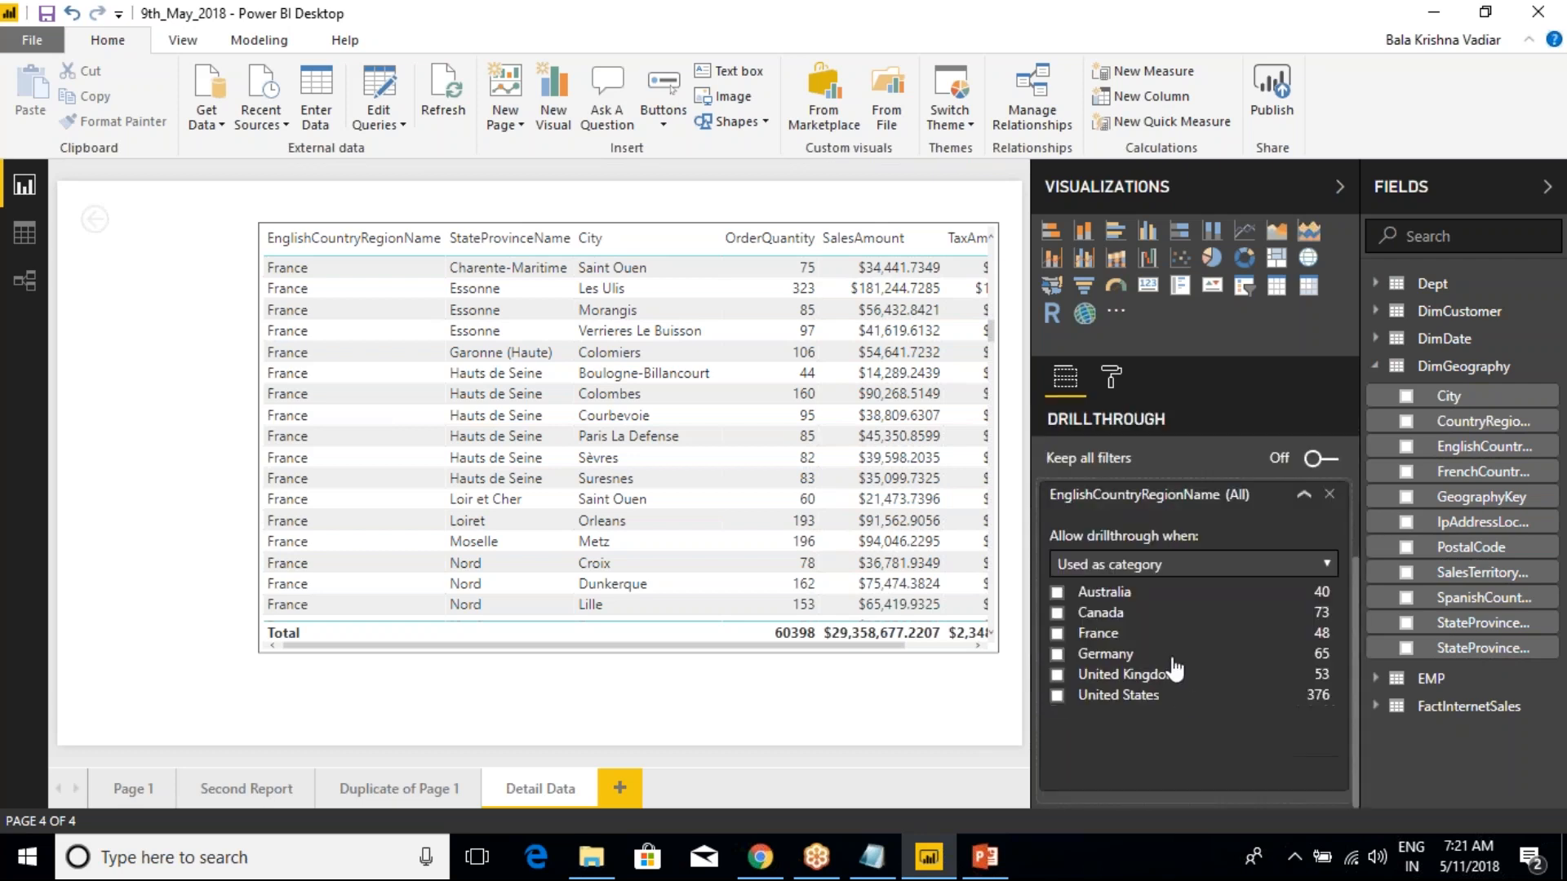
{"action": "left_click", "coordinate": [1303, 500]}
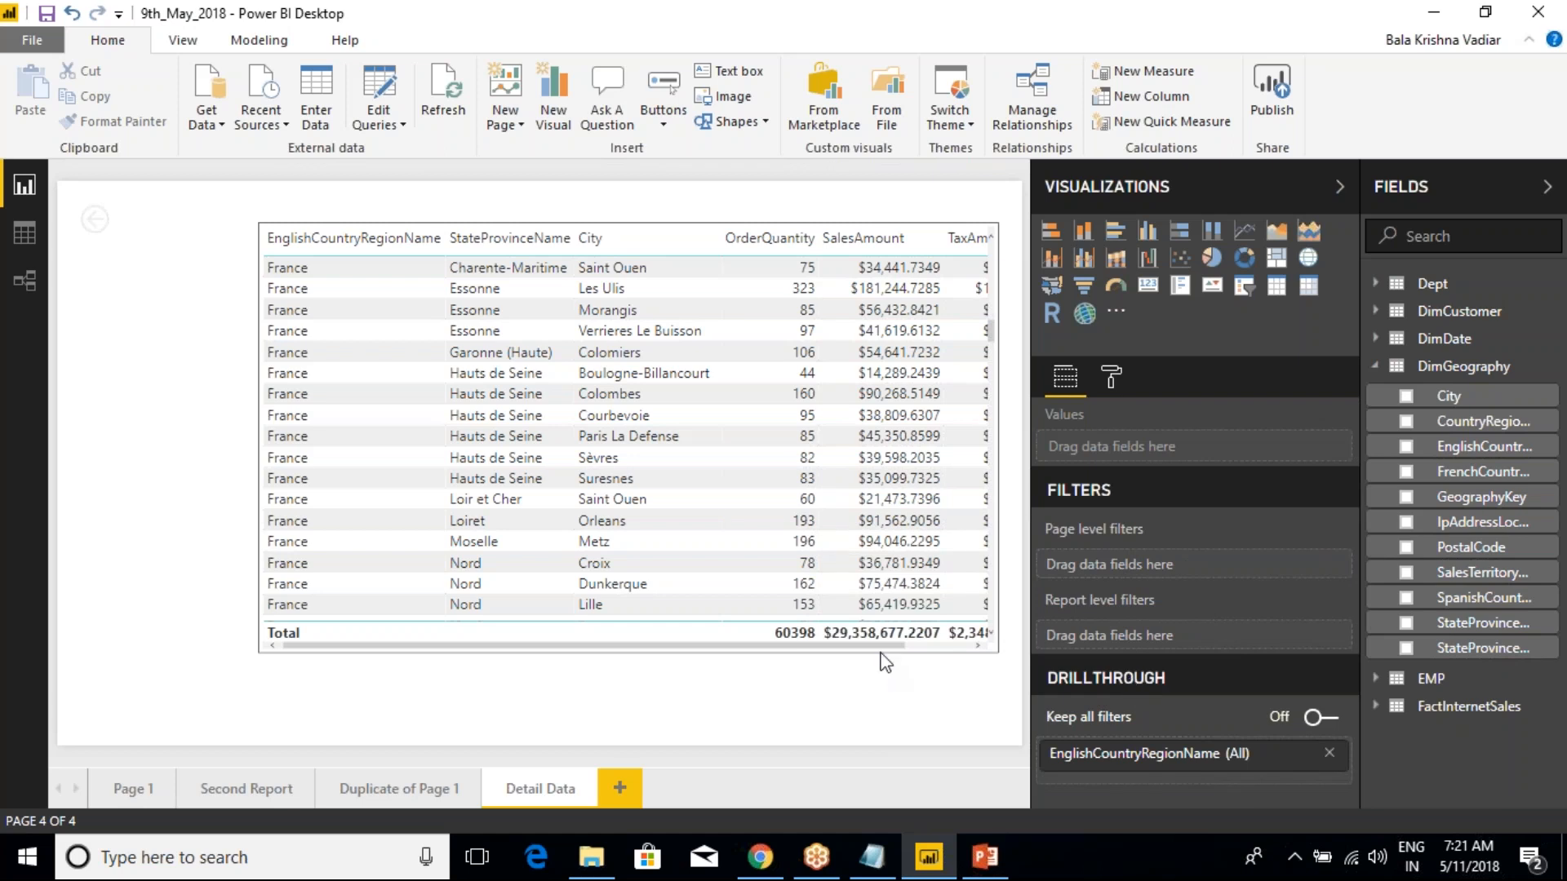
{"action": "left_click_drag", "start_coordinate": [879, 644], "coordinate": [968, 642]}
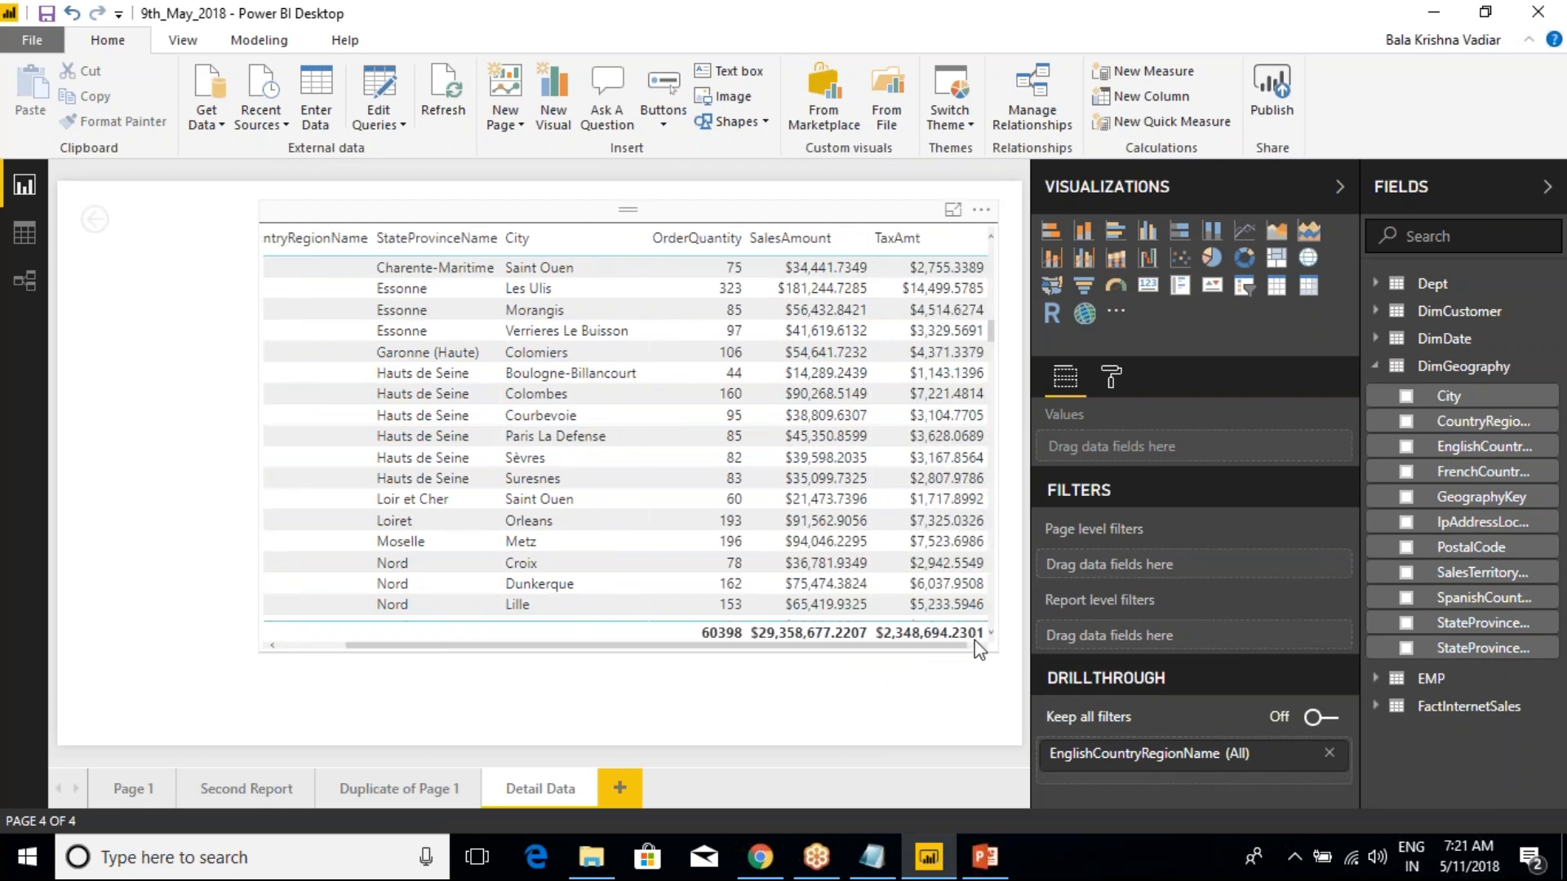
Bring the detail table back to its EnglishCountryRegionName column and save the report
{"action": "left_click", "coordinate": [862, 571]}
{"action": "left_click_drag", "start_coordinate": [394, 646], "coordinate": [330, 633]}
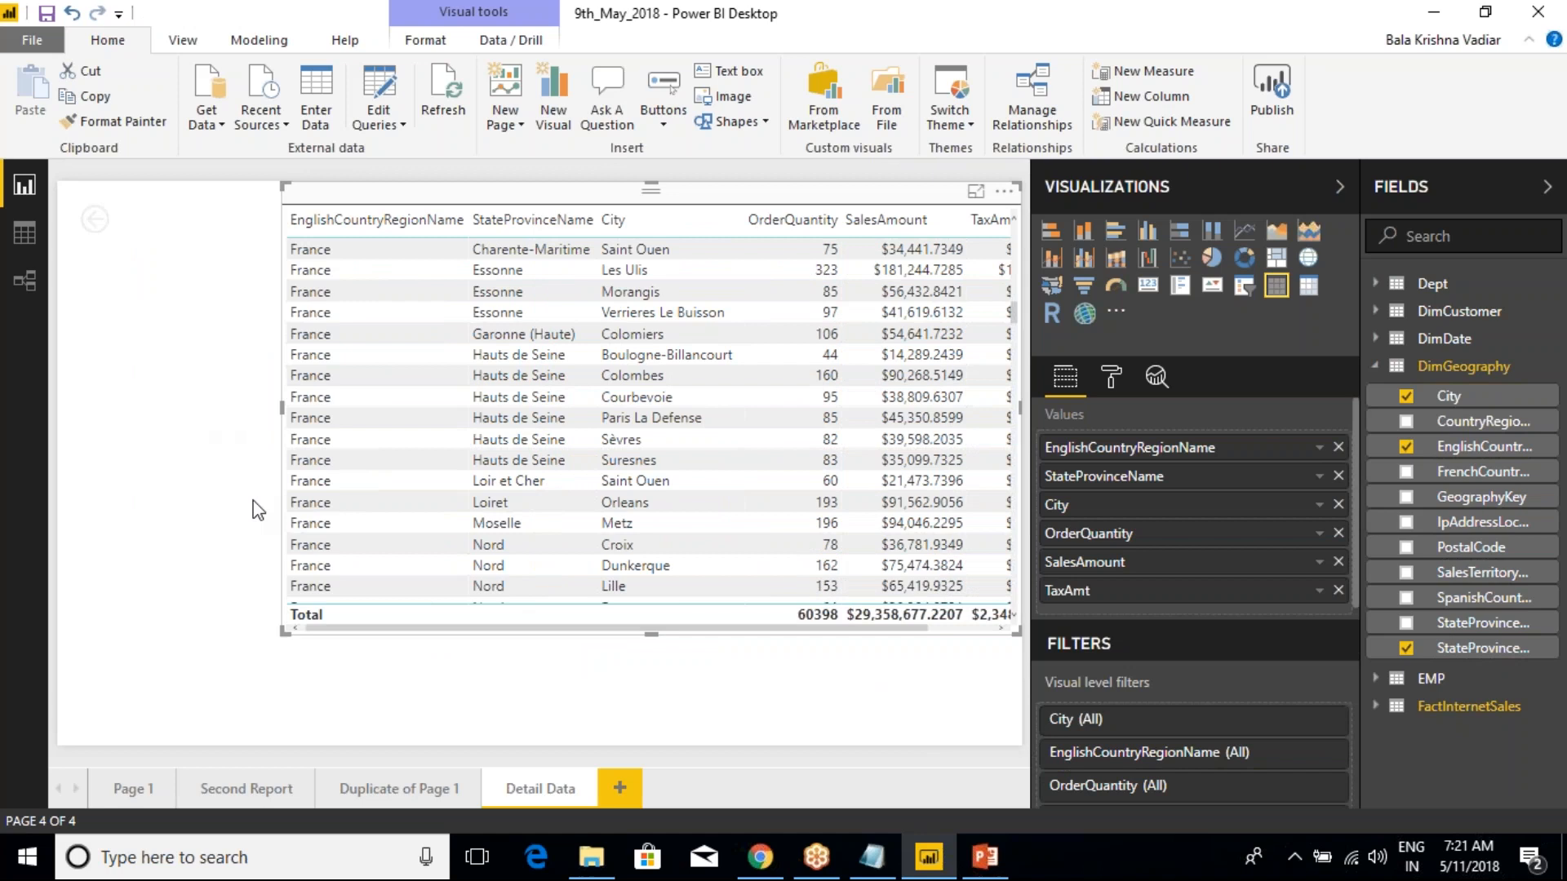
{"action": "left_click", "coordinate": [49, 18]}
Switch to the Class Notes file in Notepad and add the heading "Fields Properties:" below DrillThrough Filters
{"action": "left_click", "coordinate": [871, 856]}
{"action": "left_click", "coordinate": [217, 410]}
{"action": "type", "text": "Fiels"}
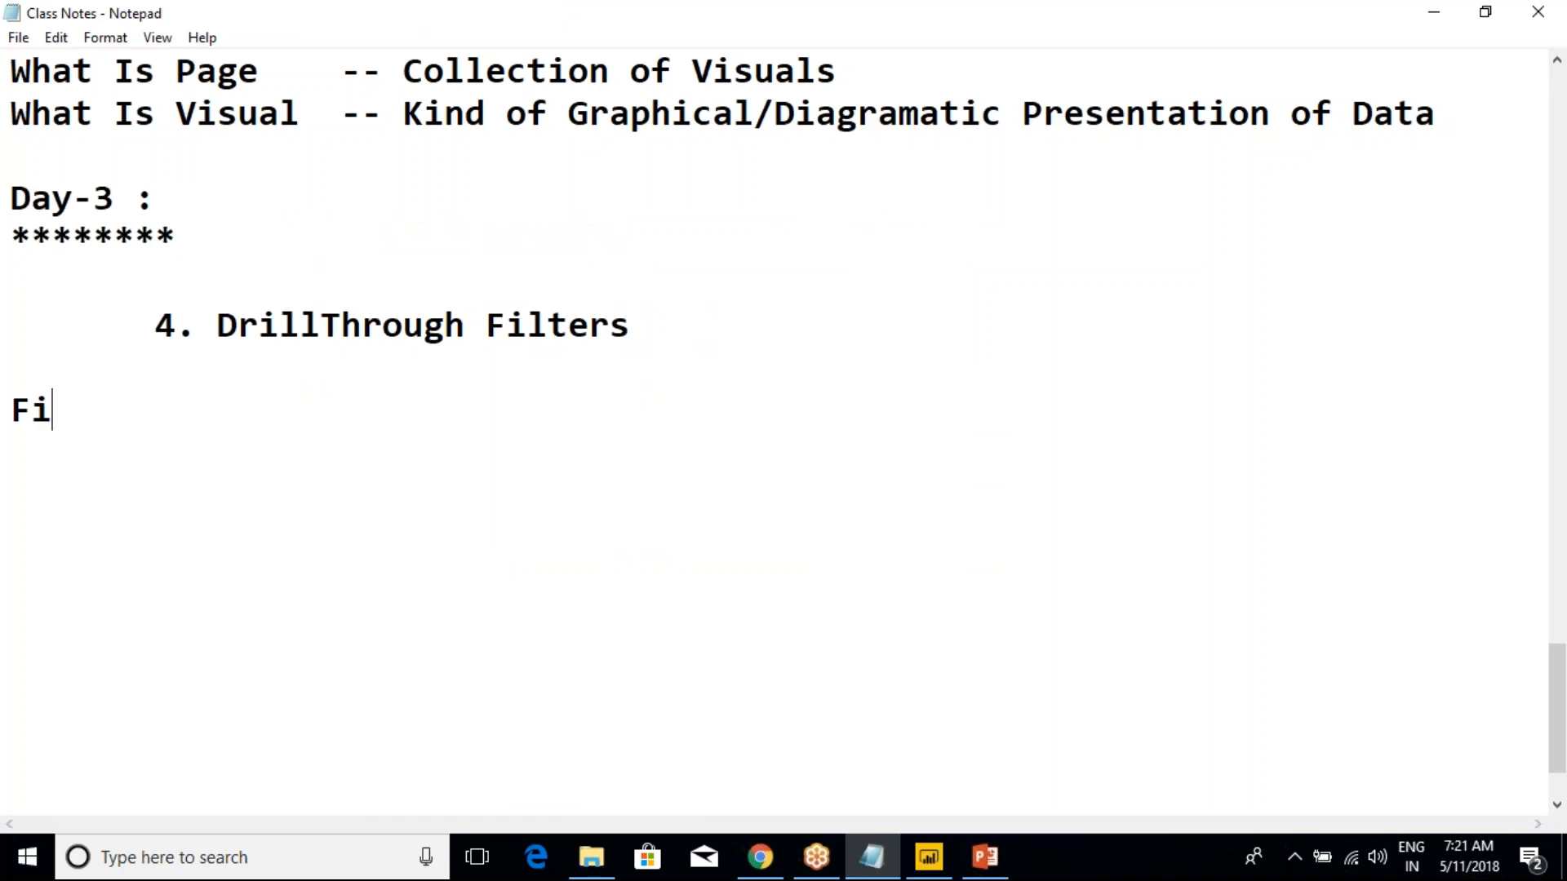
{"action": "key", "text": "BackSpace"}
{"action": "key", "text": "BackSpace"}
{"action": "key", "text": "BackSpace"}
{"action": "type", "text": "elds Prop"}
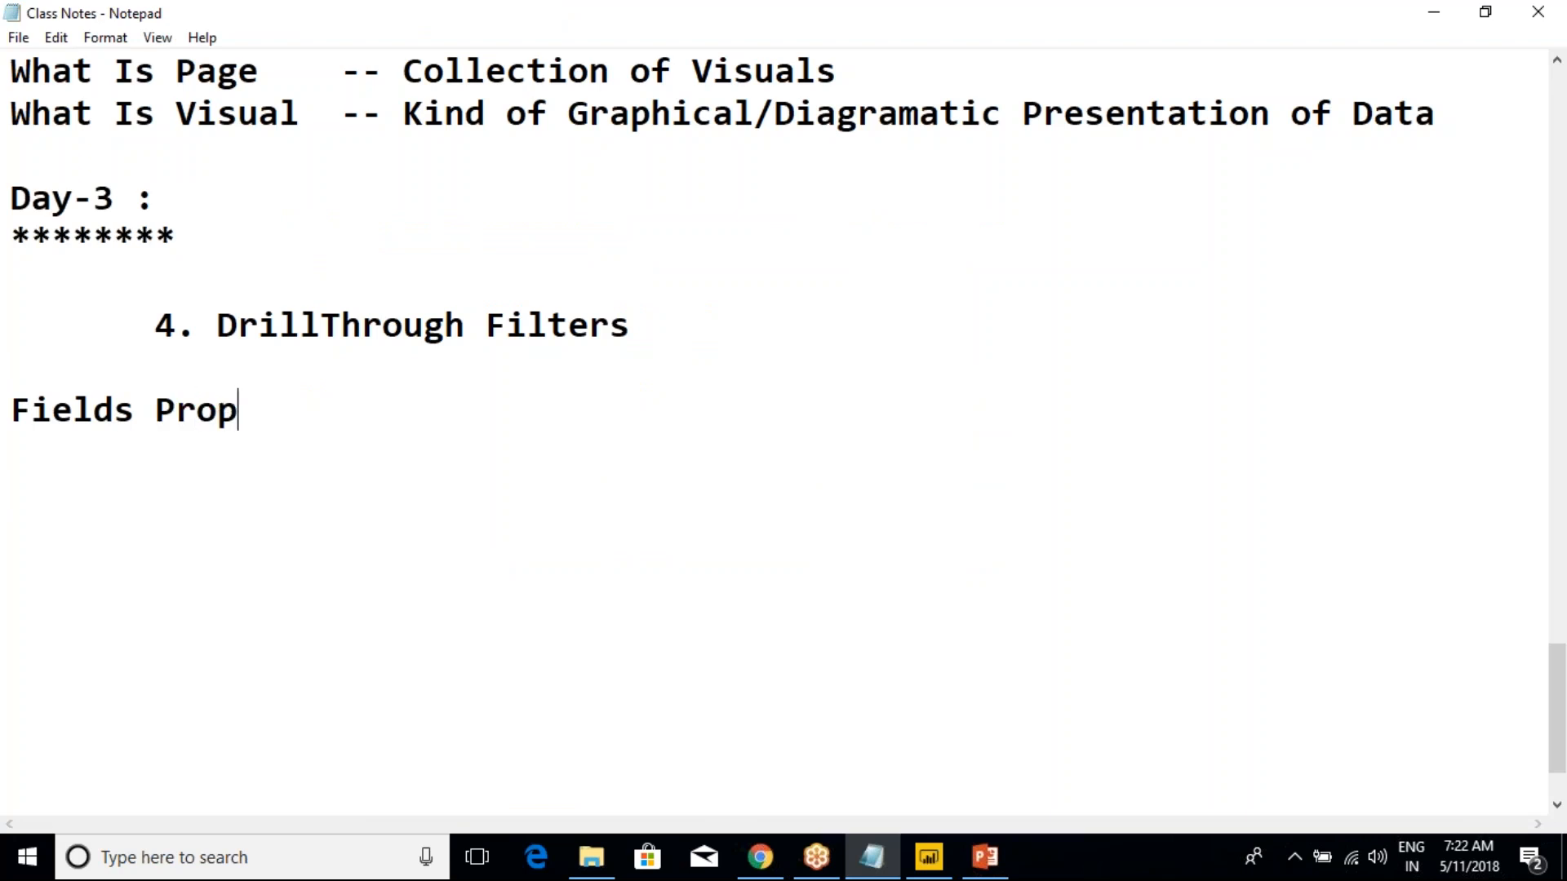
{"action": "type", "text": "erties:"}
{"action": "key", "text": "Return"}
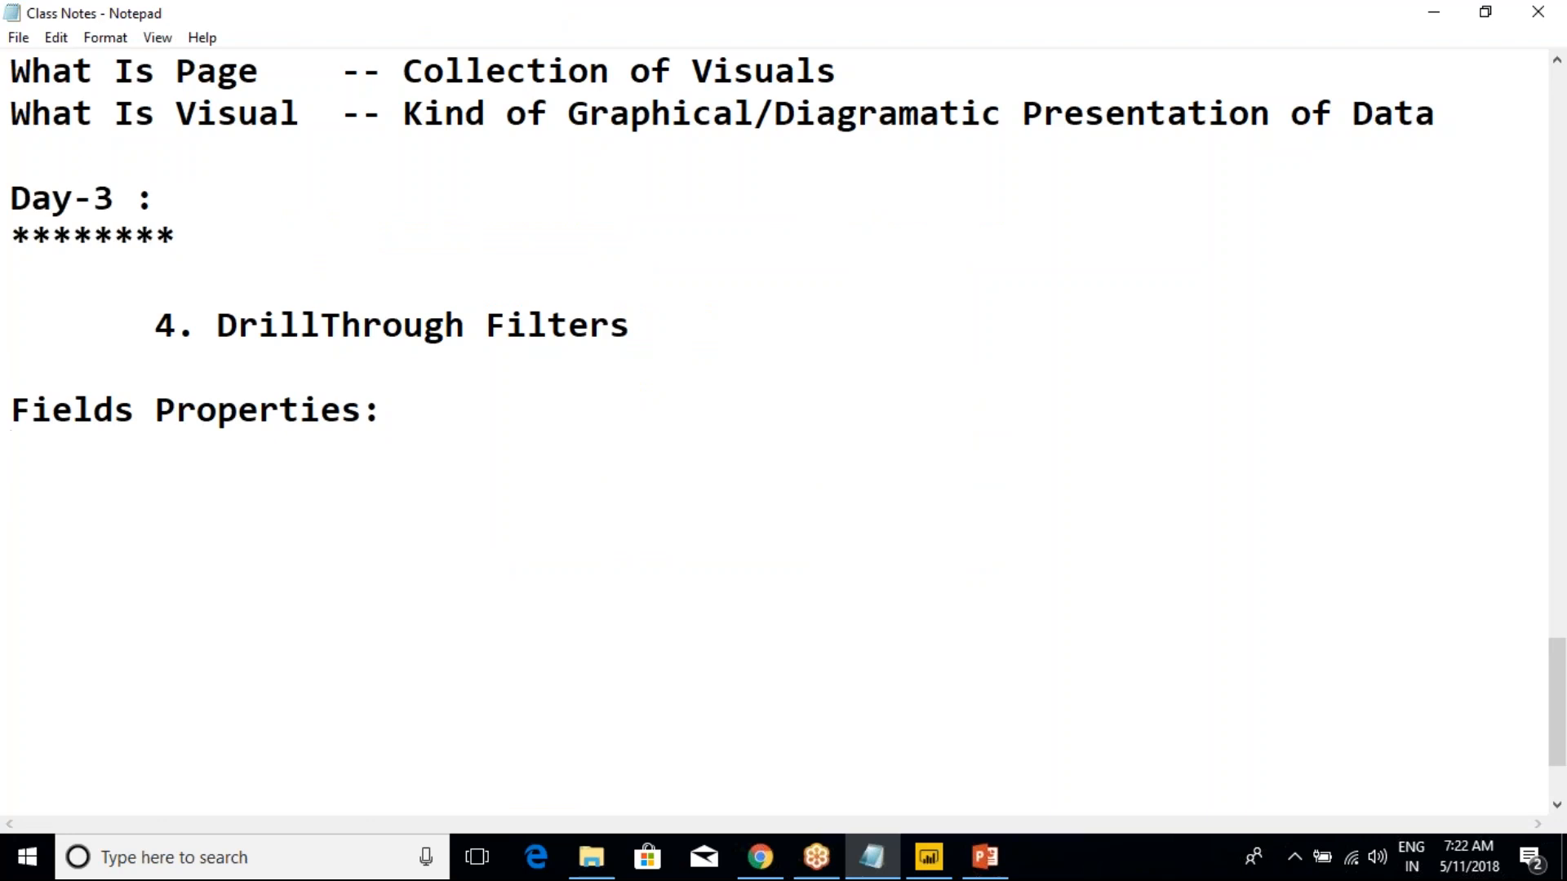
Add the line "Table , Column Level Properties." under the Fields Properties heading
{"action": "key", "text": "Return"}
{"action": "type", "text": "Table , Column Level Properties."}
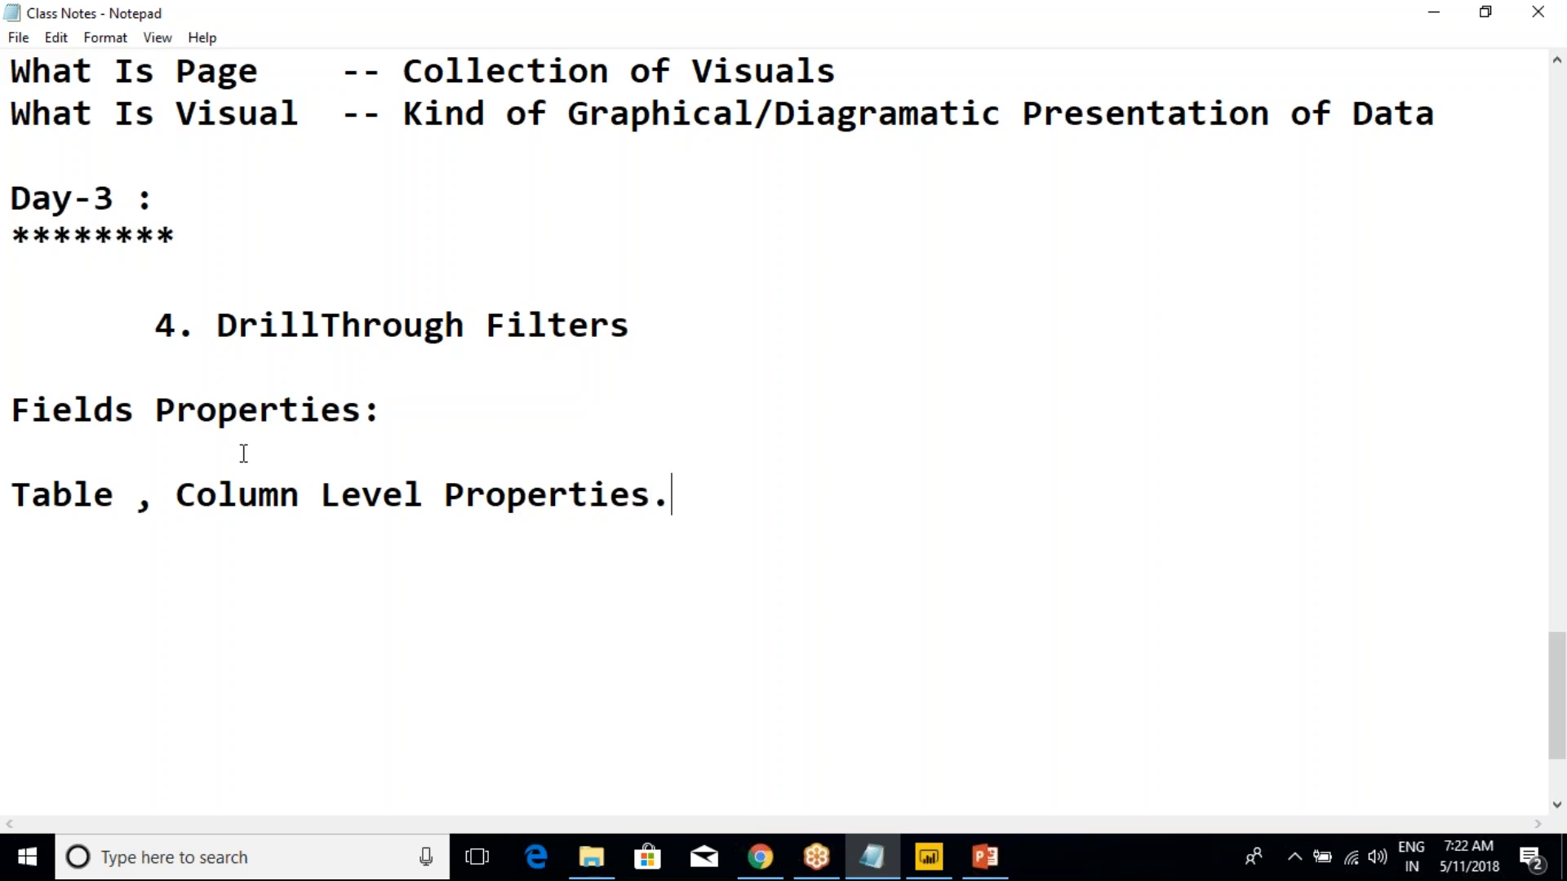
Remove the blank lines above "4. DrillThrough Filters" and below the Fields Properties heading
{"action": "left_click", "coordinate": [242, 285]}
{"action": "key", "text": "BackSpace"}
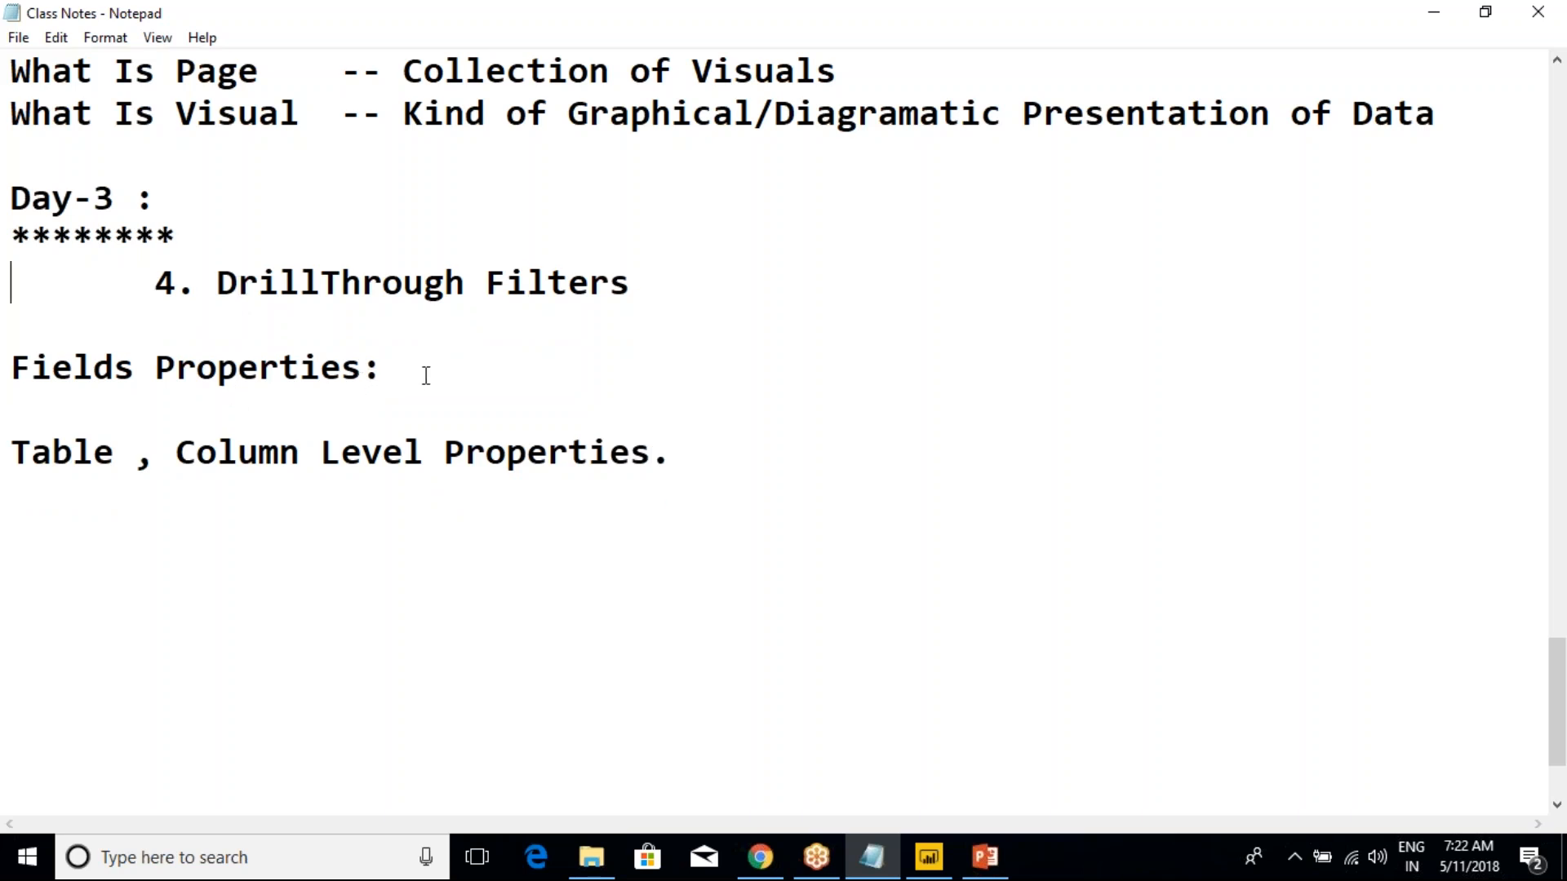
{"action": "left_click", "coordinate": [409, 411]}
{"action": "key", "text": "shift+Home"}
{"action": "key", "text": "BackSpace"}
{"action": "key", "text": "Delete"}
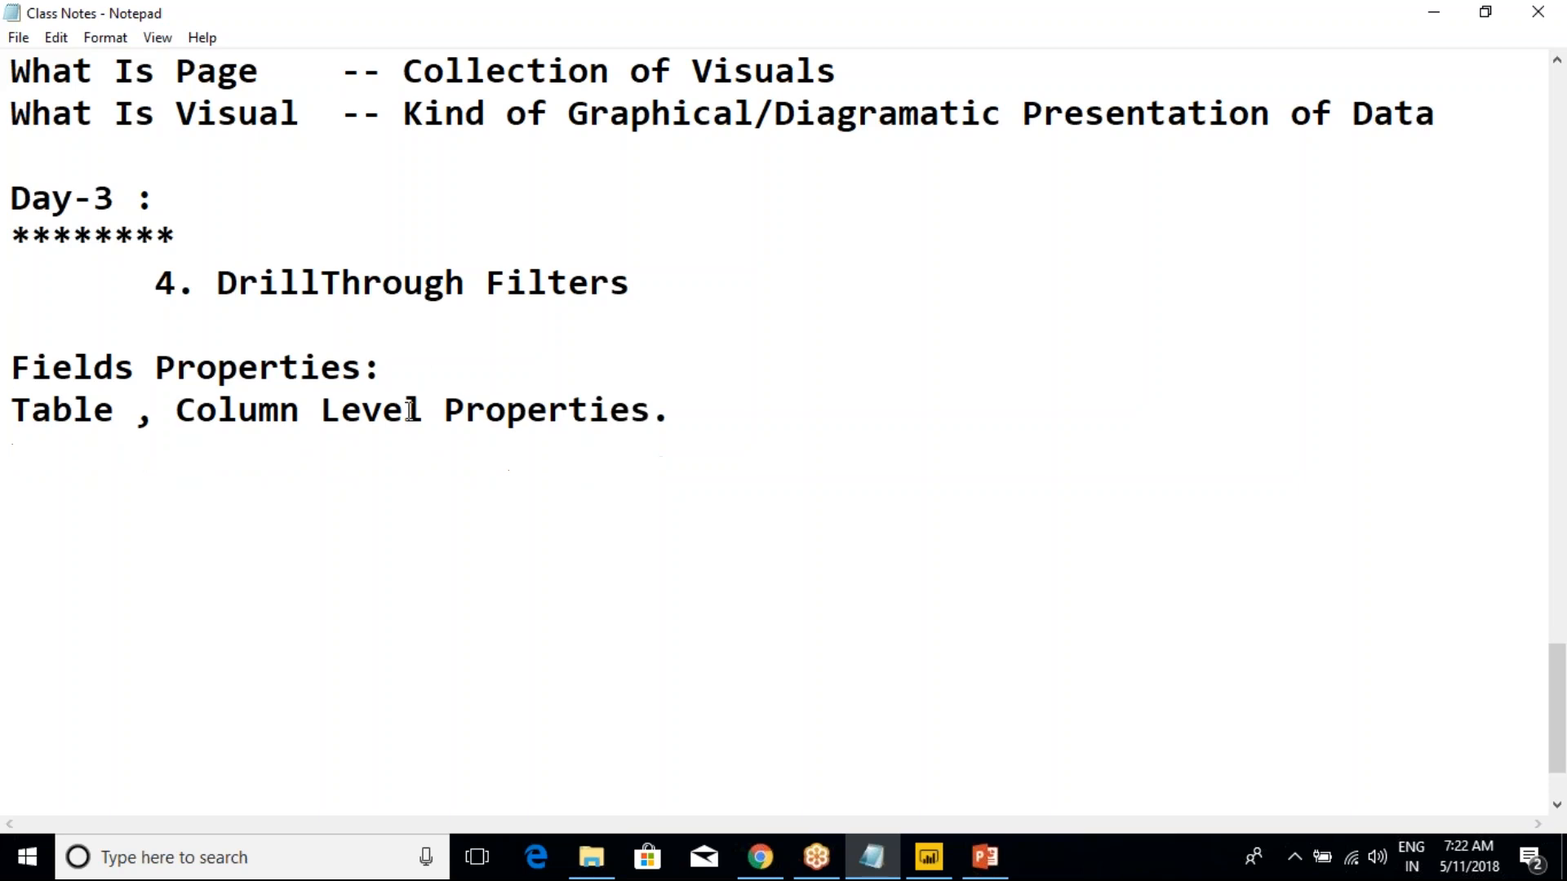
{"action": "left_click", "coordinate": [424, 410]}
{"action": "left_click", "coordinate": [1265, 33]}
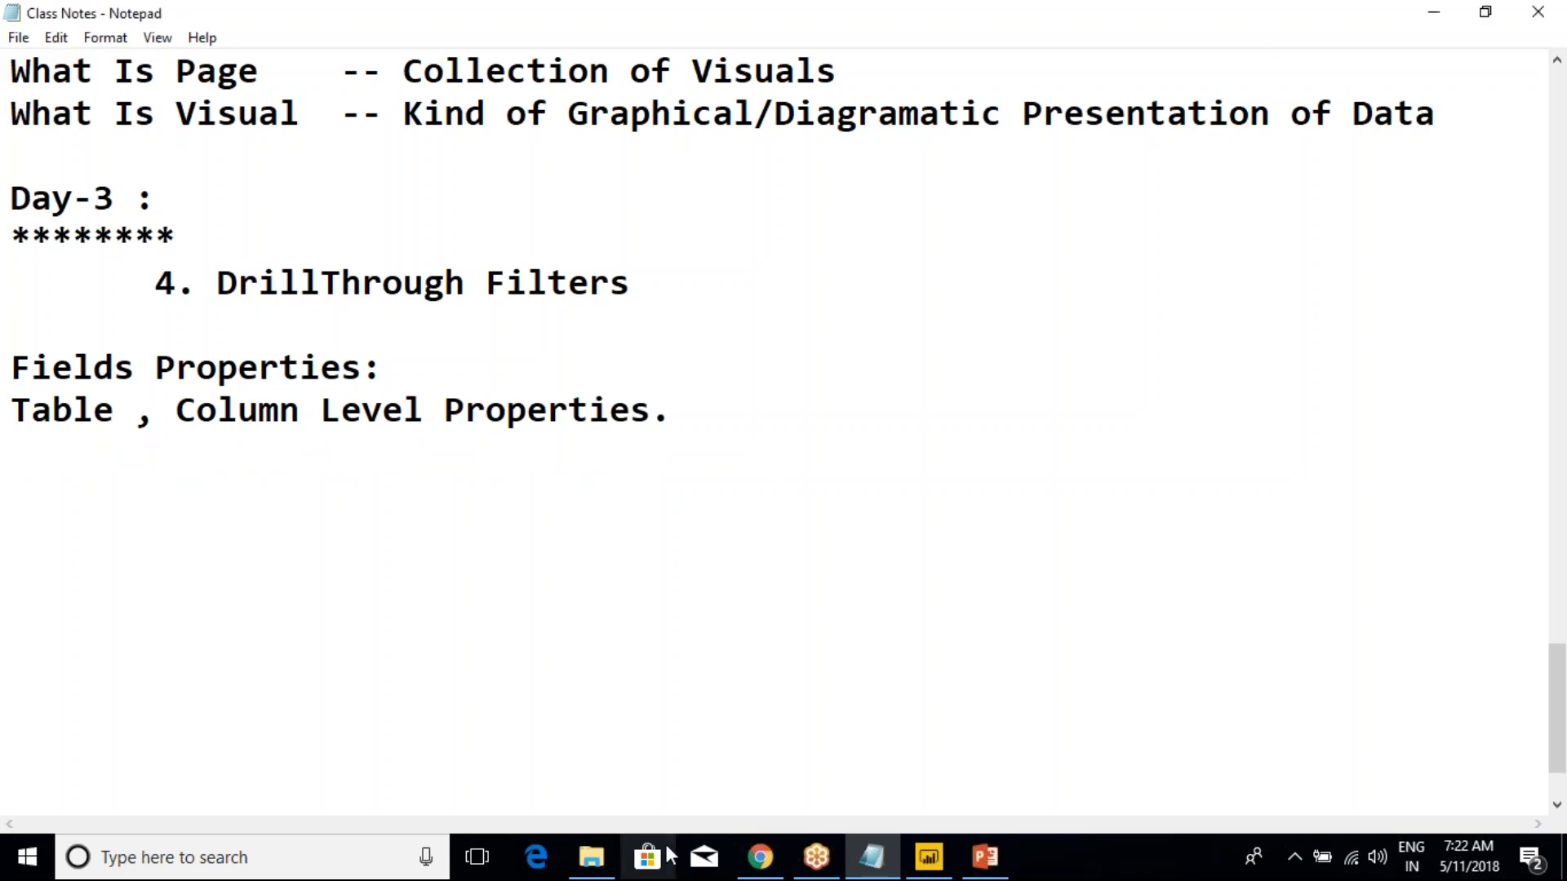
{"action": "left_click", "coordinate": [1353, 24]}
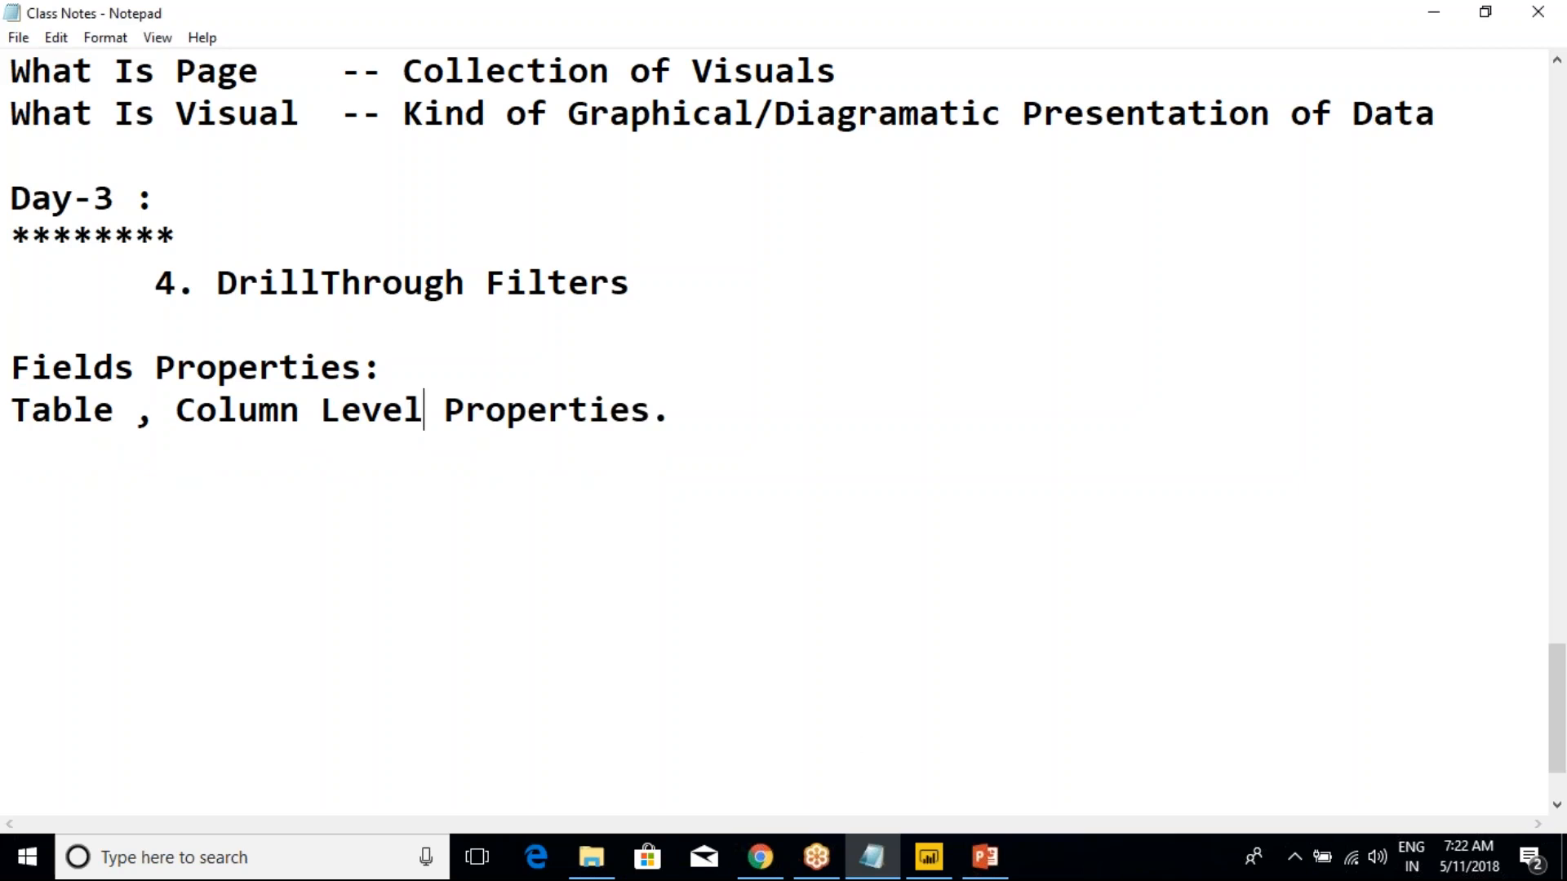
Switch back to Power BI Desktop, expand the Dept table's fields, and show the Dept rows in Data view
{"action": "mouse_move", "coordinate": [947, 871]}
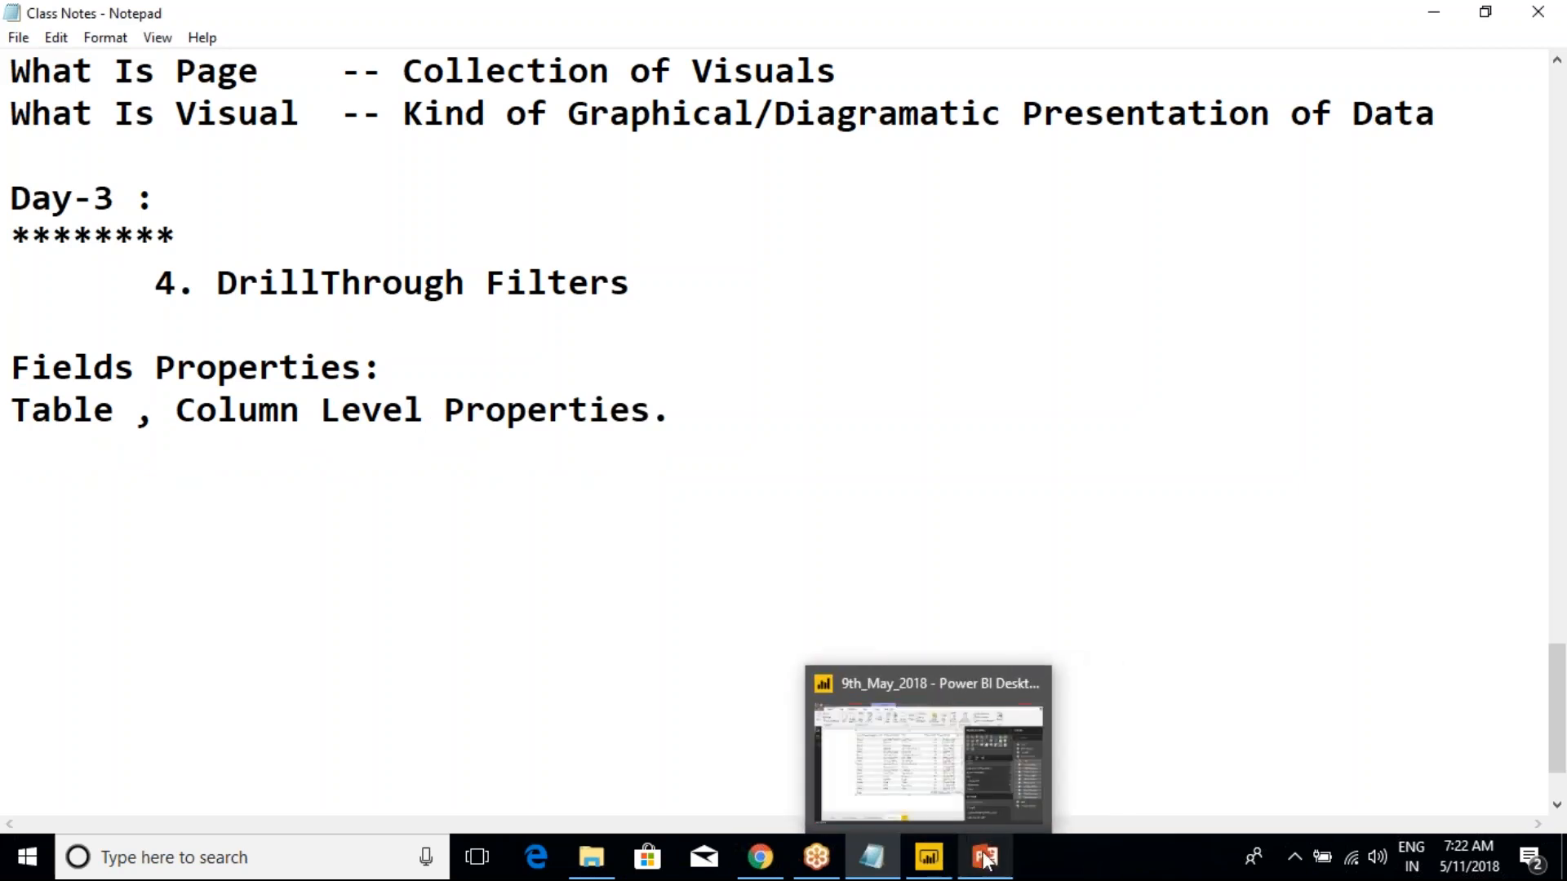
{"action": "left_click", "coordinate": [974, 783]}
{"action": "mouse_move", "coordinate": [938, 871]}
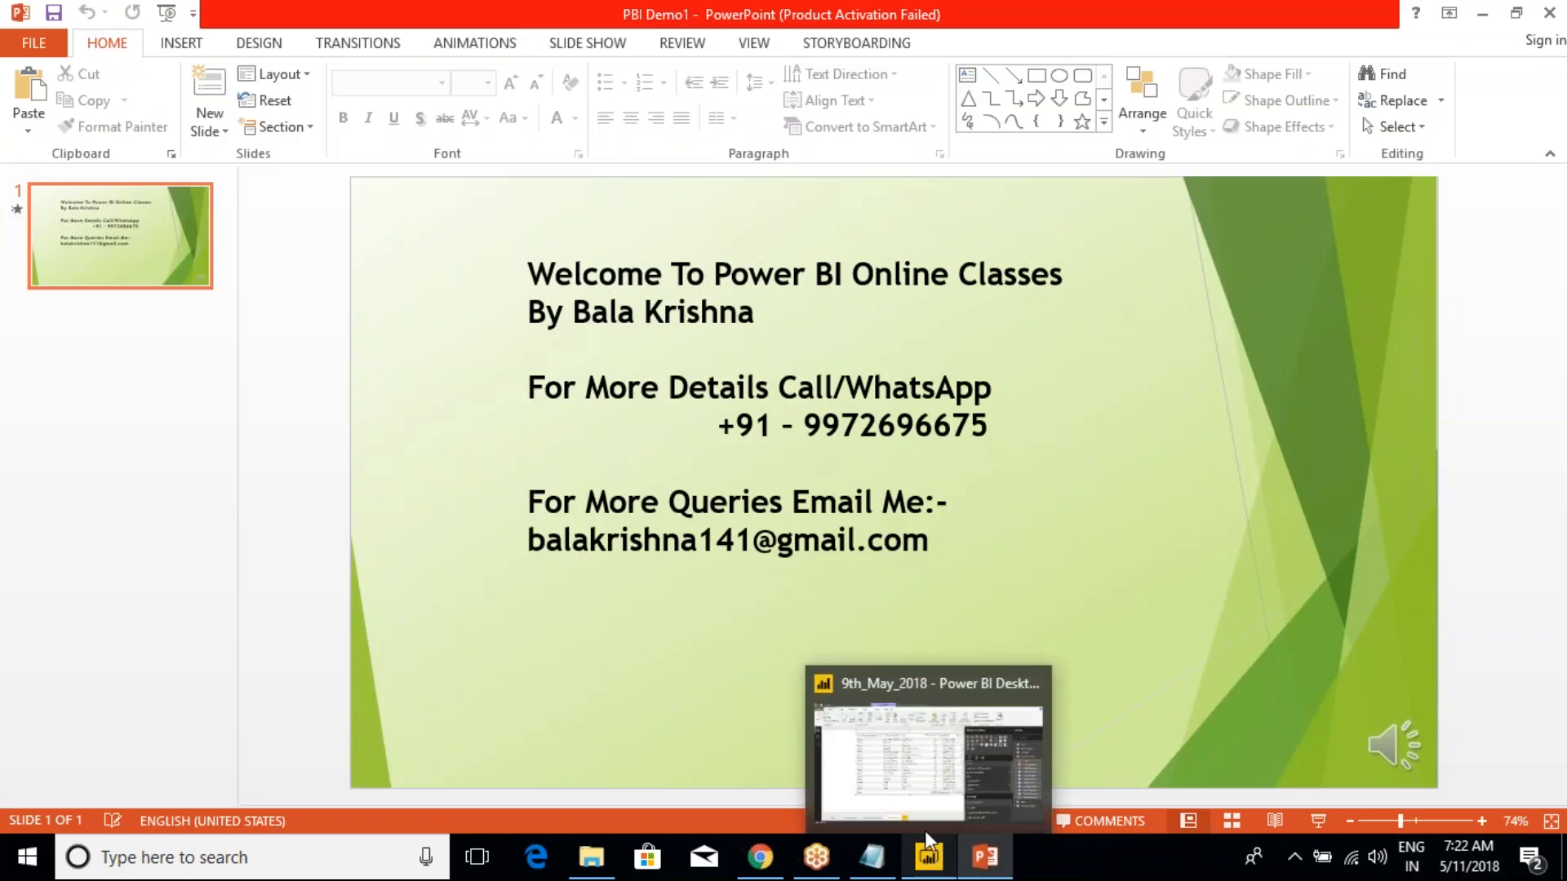
{"action": "left_click", "coordinate": [917, 788]}
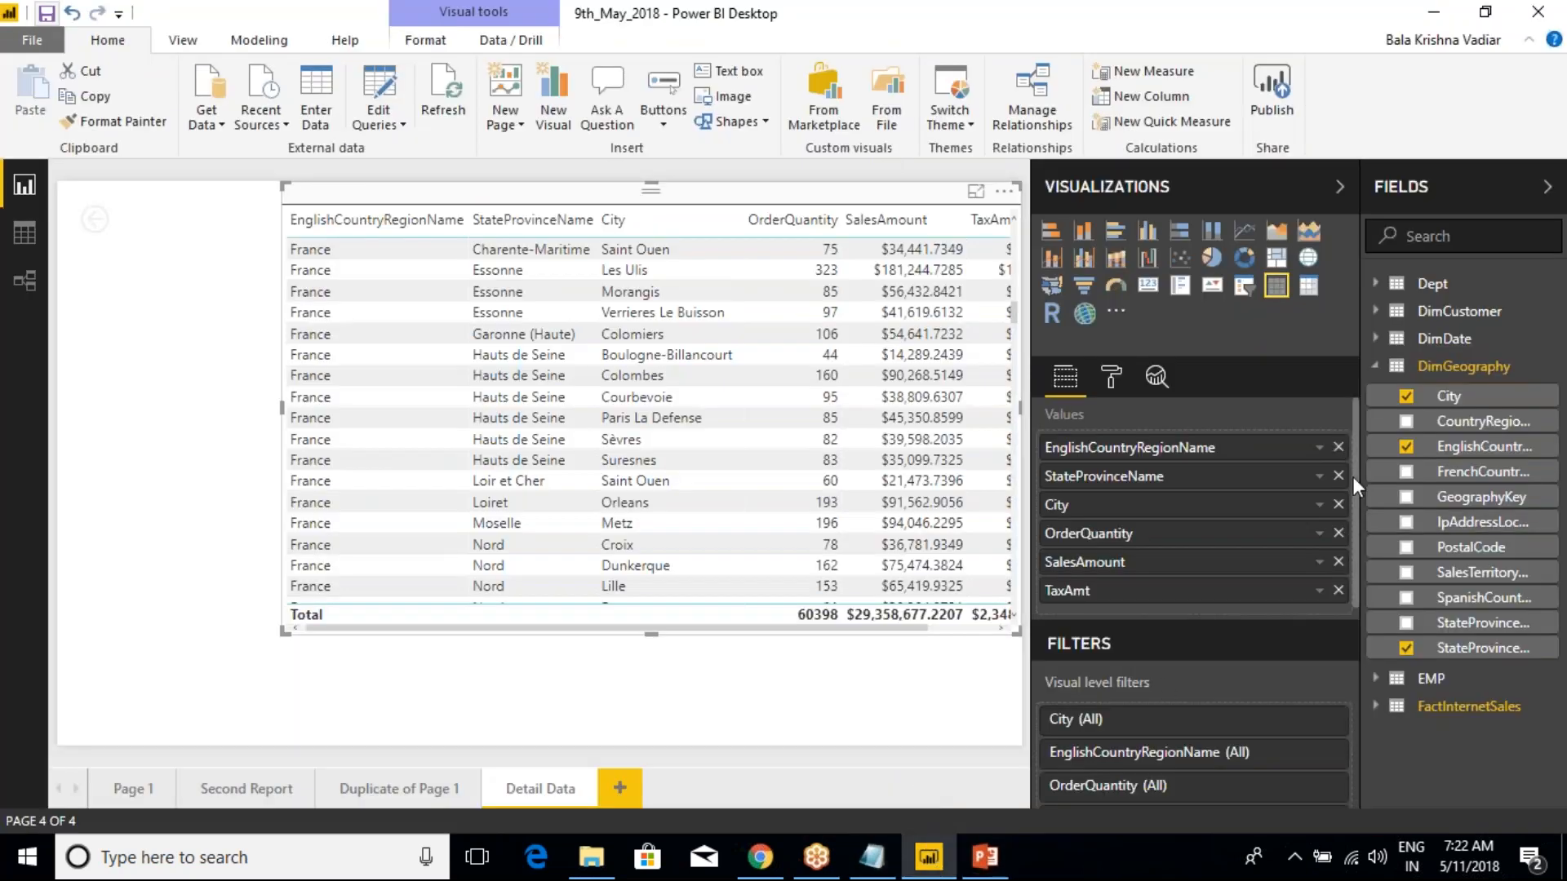
{"action": "left_click", "coordinate": [1376, 368]}
{"action": "left_click", "coordinate": [1376, 368]}
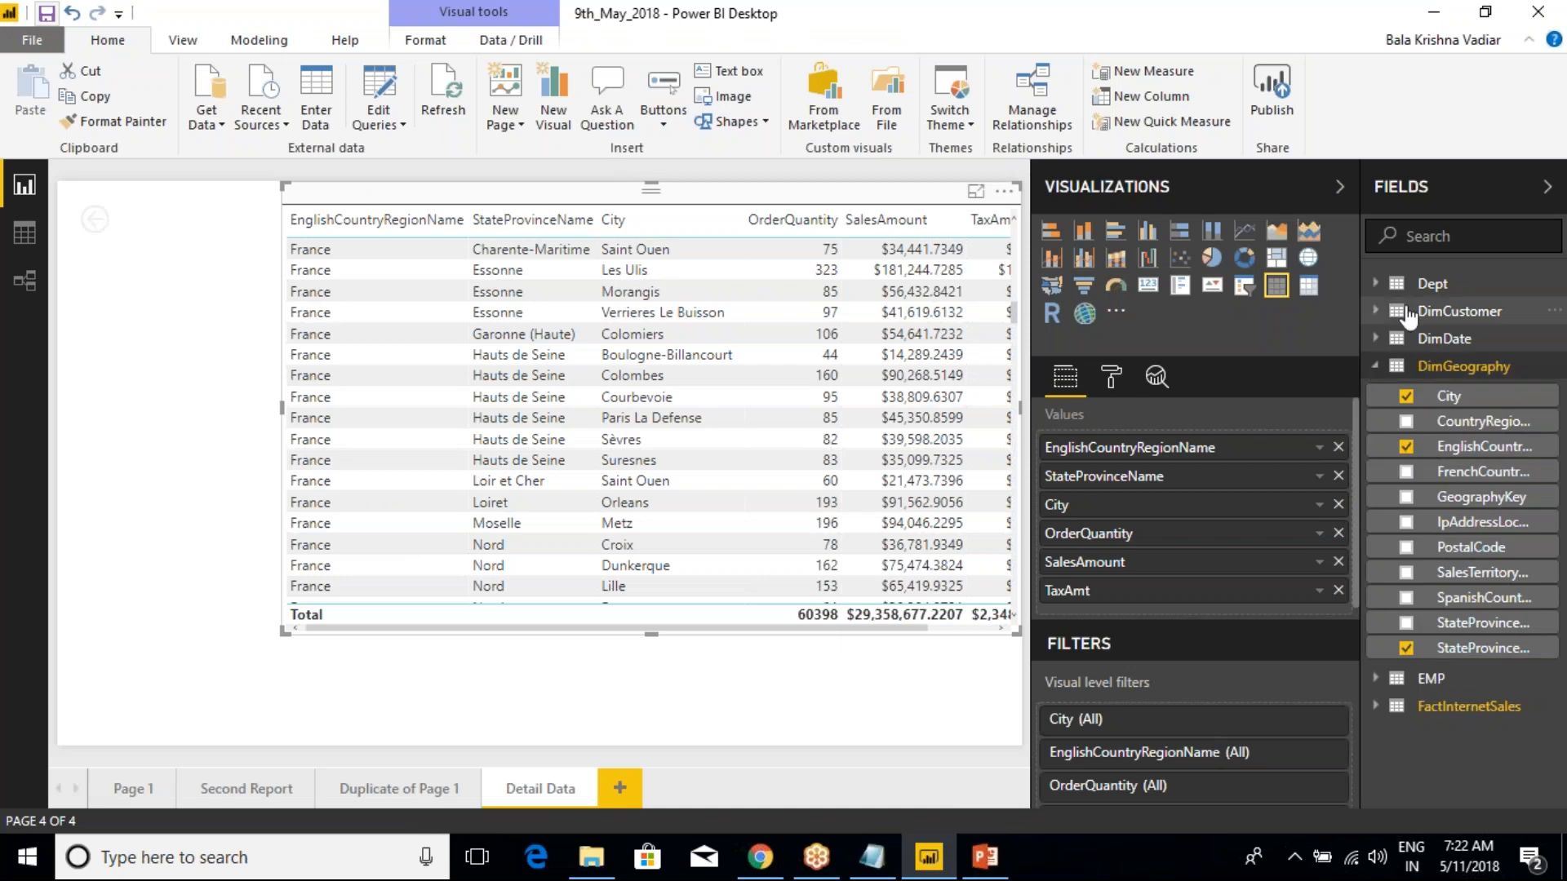
{"action": "left_click", "coordinate": [1376, 283]}
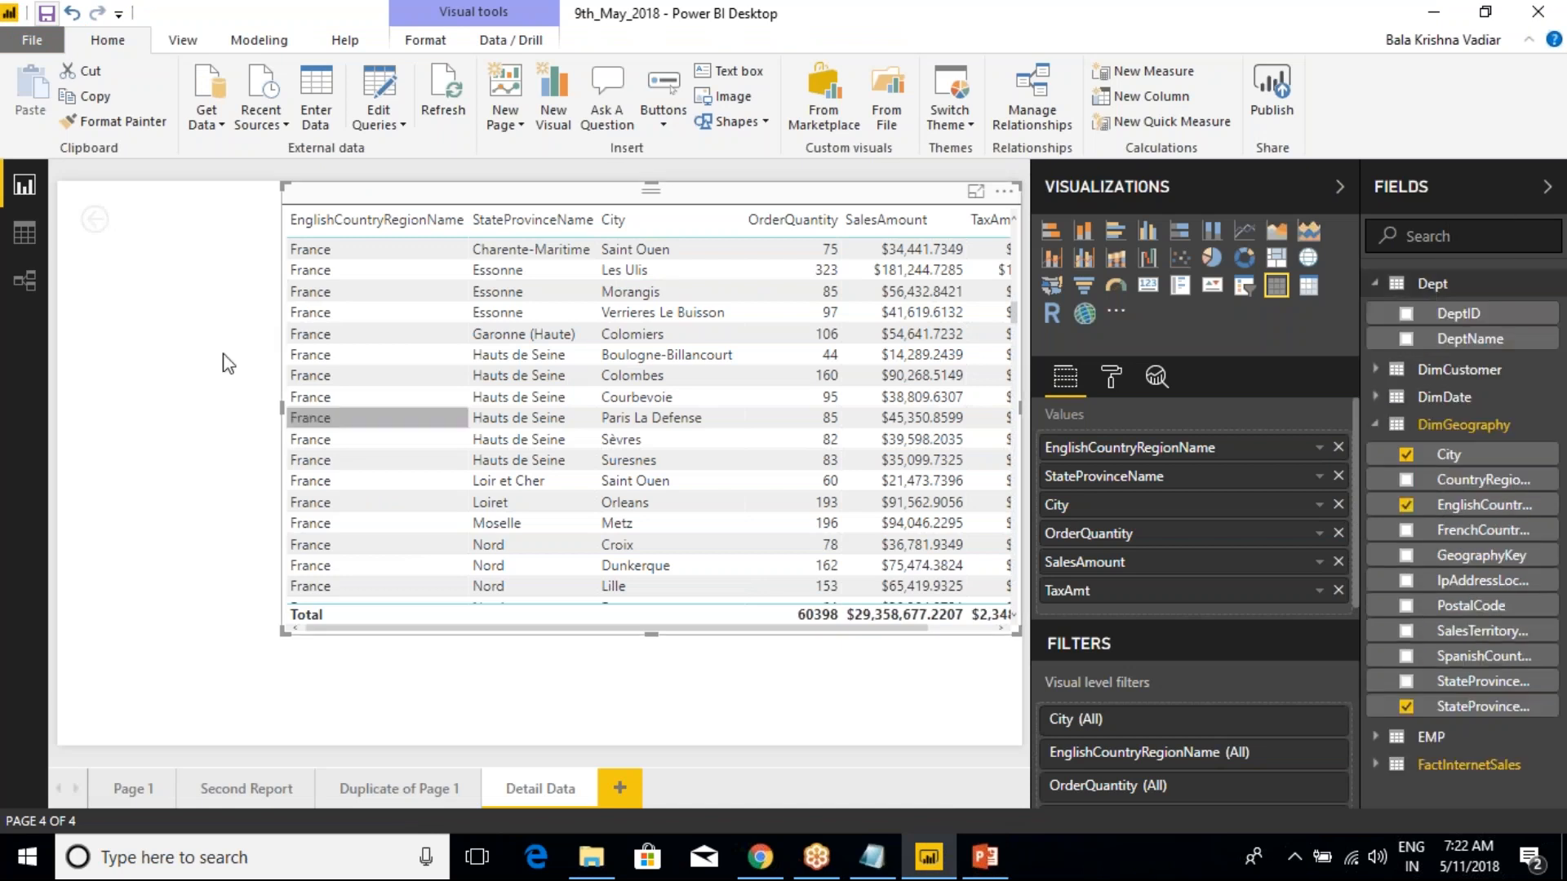
{"action": "left_click", "coordinate": [24, 234]}
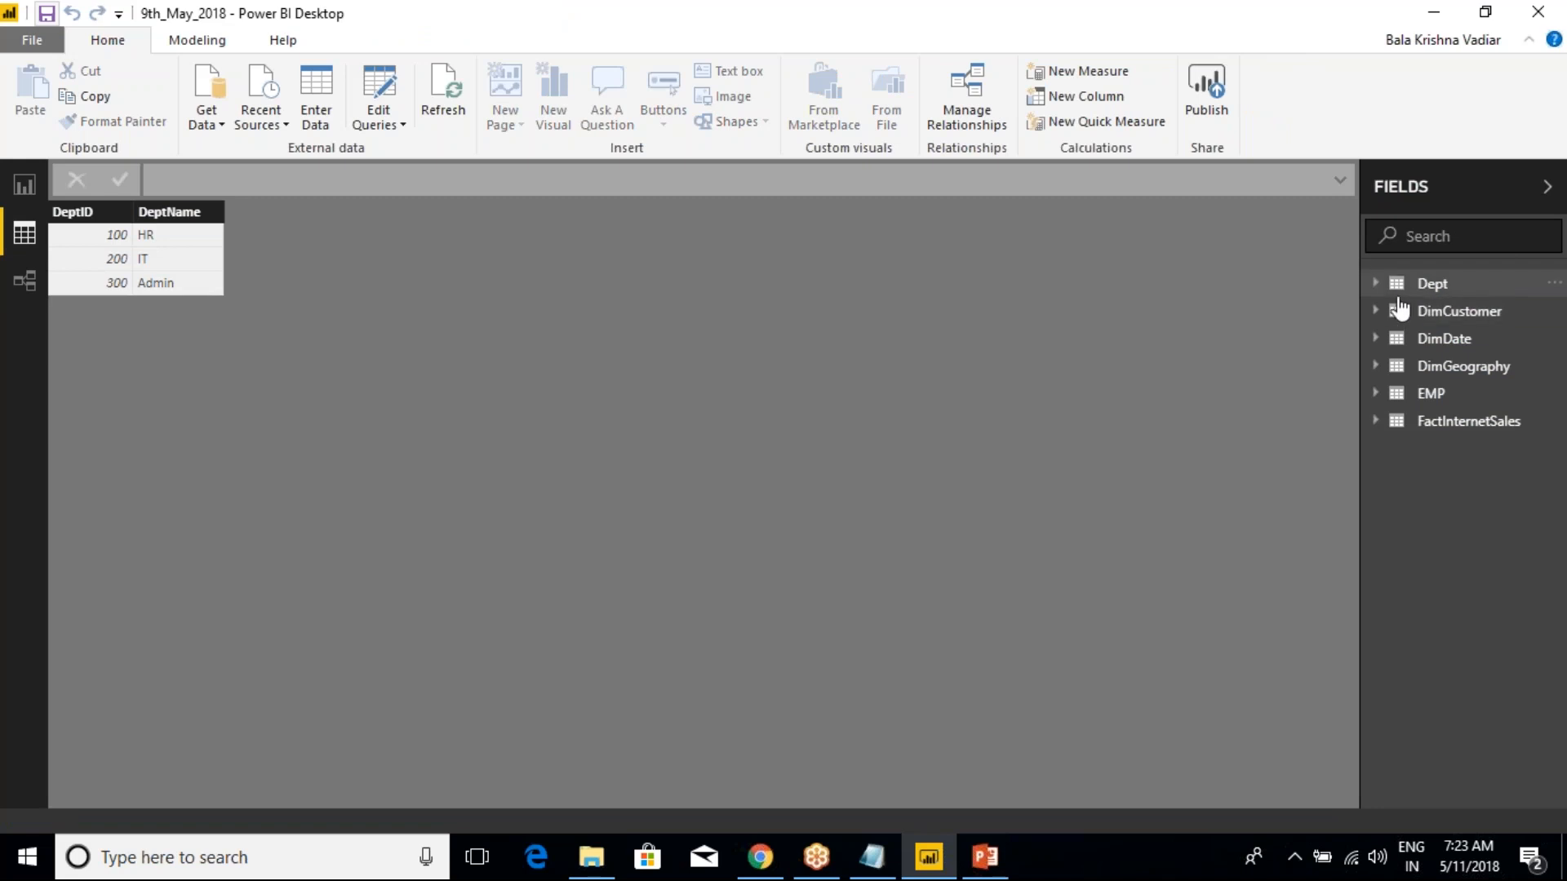
Refresh the data of the Dept table and of the FactInternetSales table individually
{"action": "right_click", "coordinate": [1433, 287]}
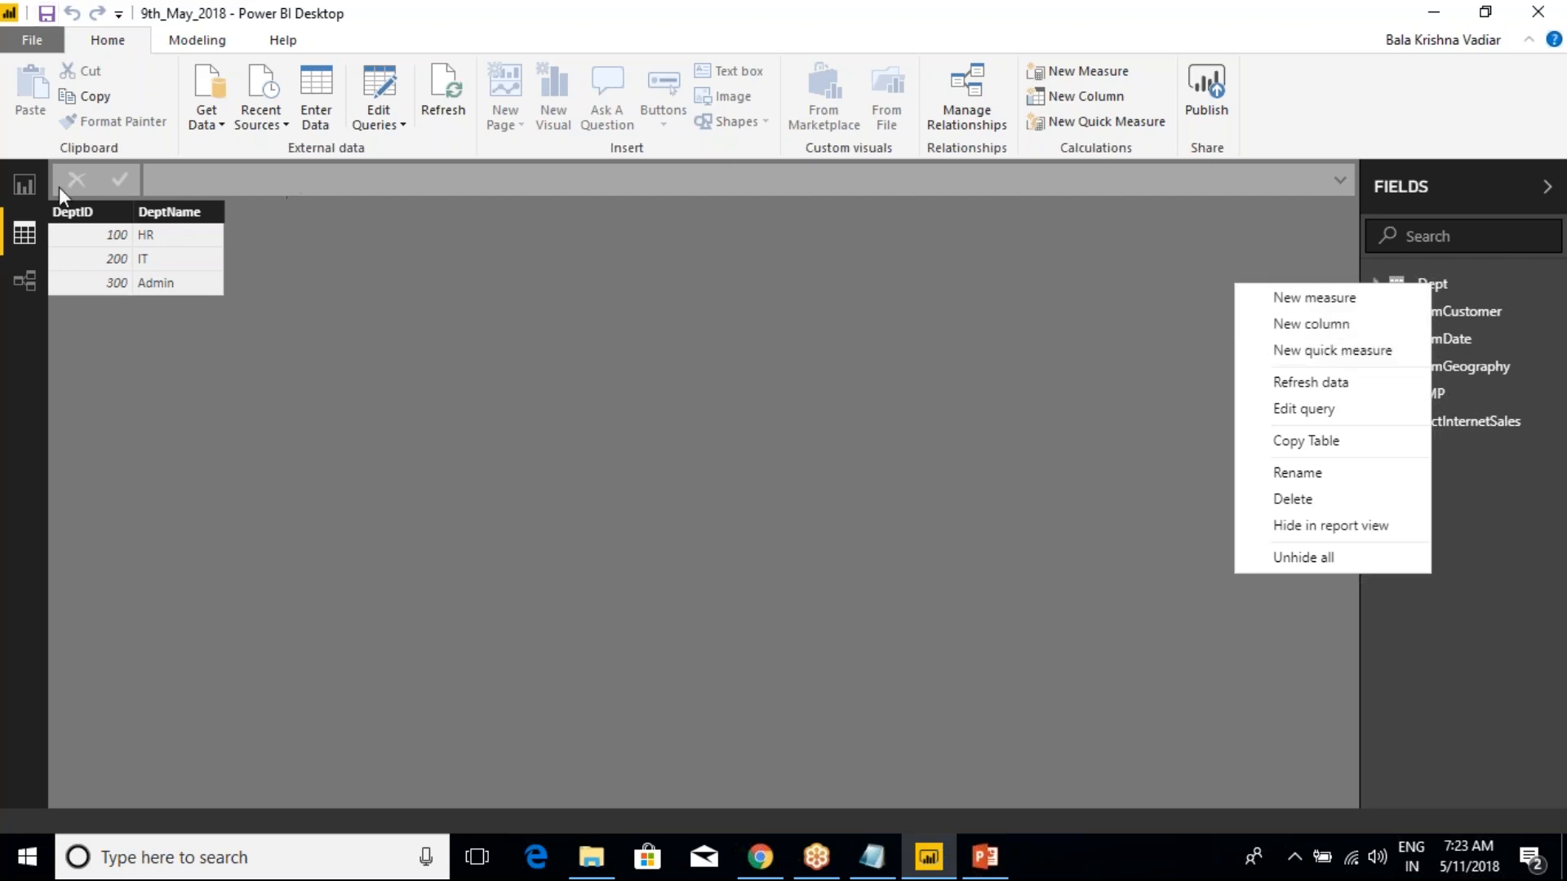
{"action": "left_click", "coordinate": [1316, 392]}
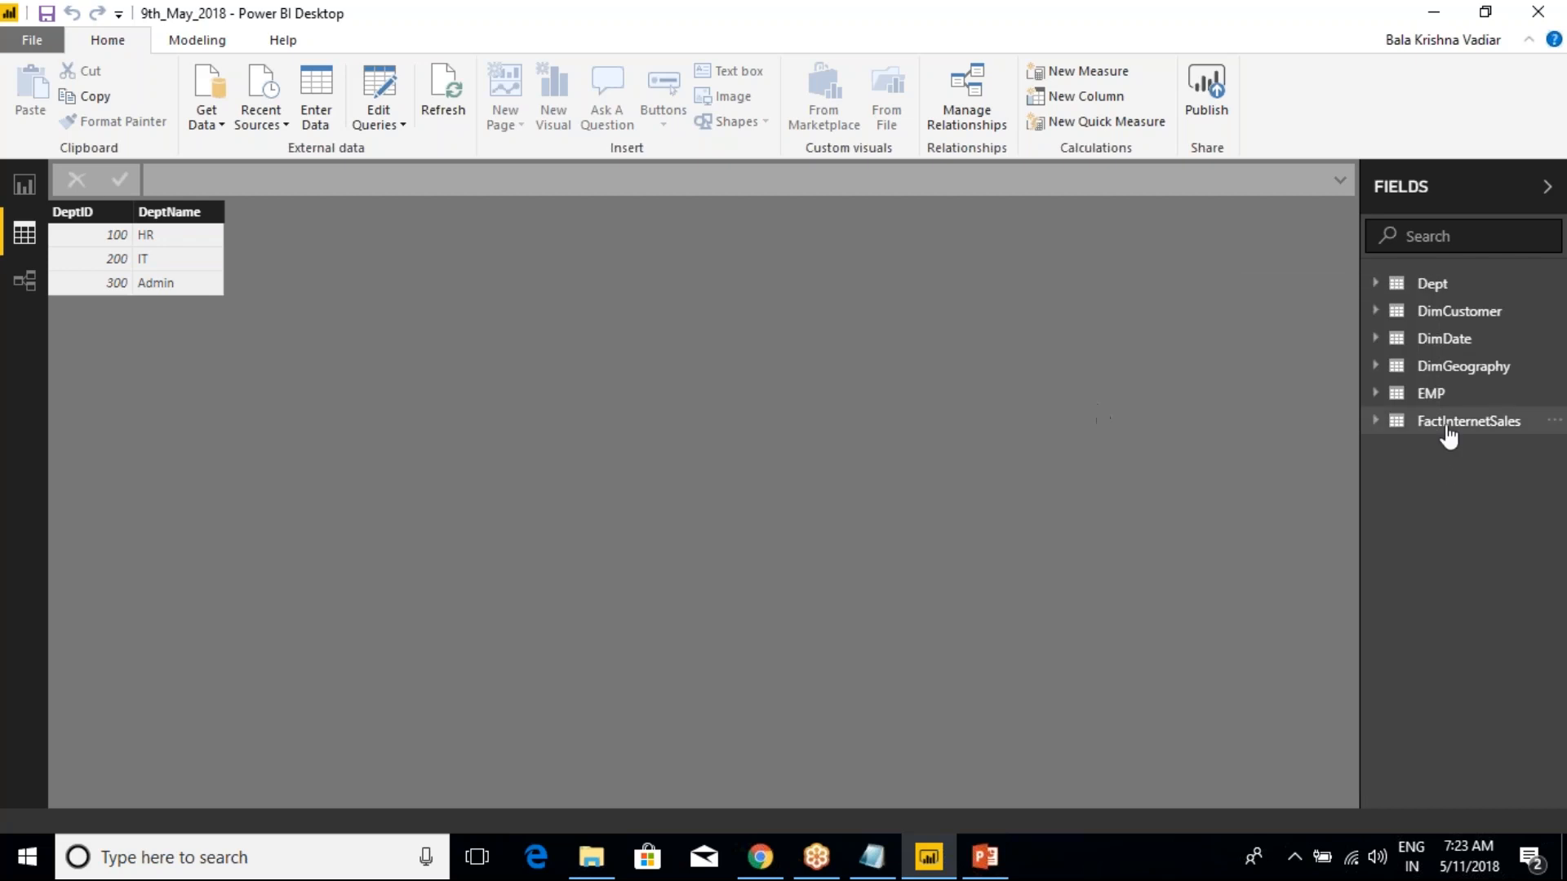
{"action": "left_click", "coordinate": [1450, 423]}
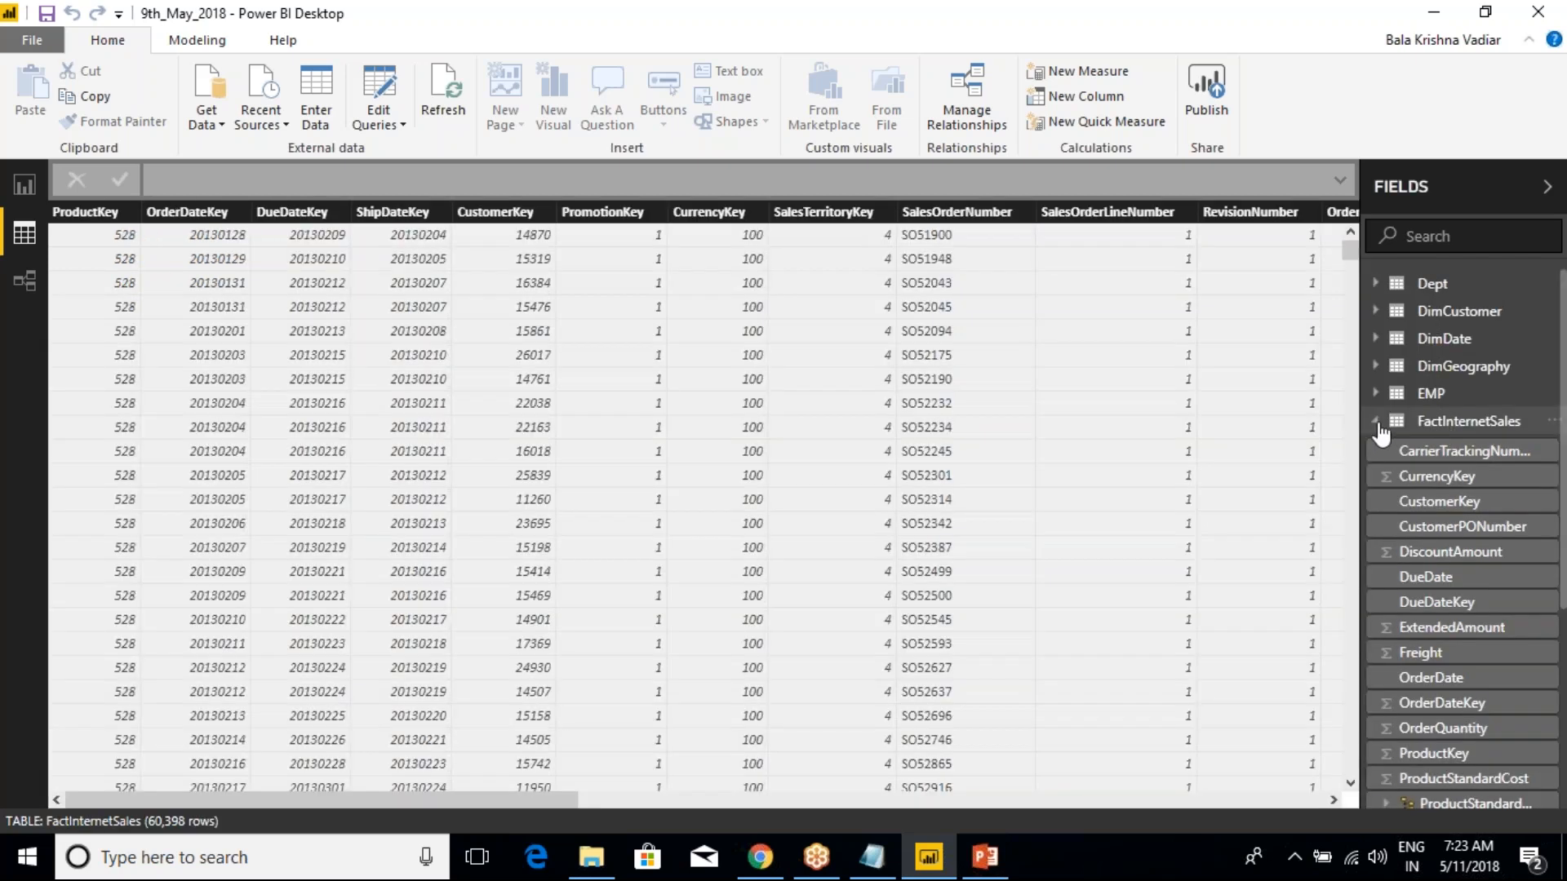
{"action": "left_click", "coordinate": [1377, 423]}
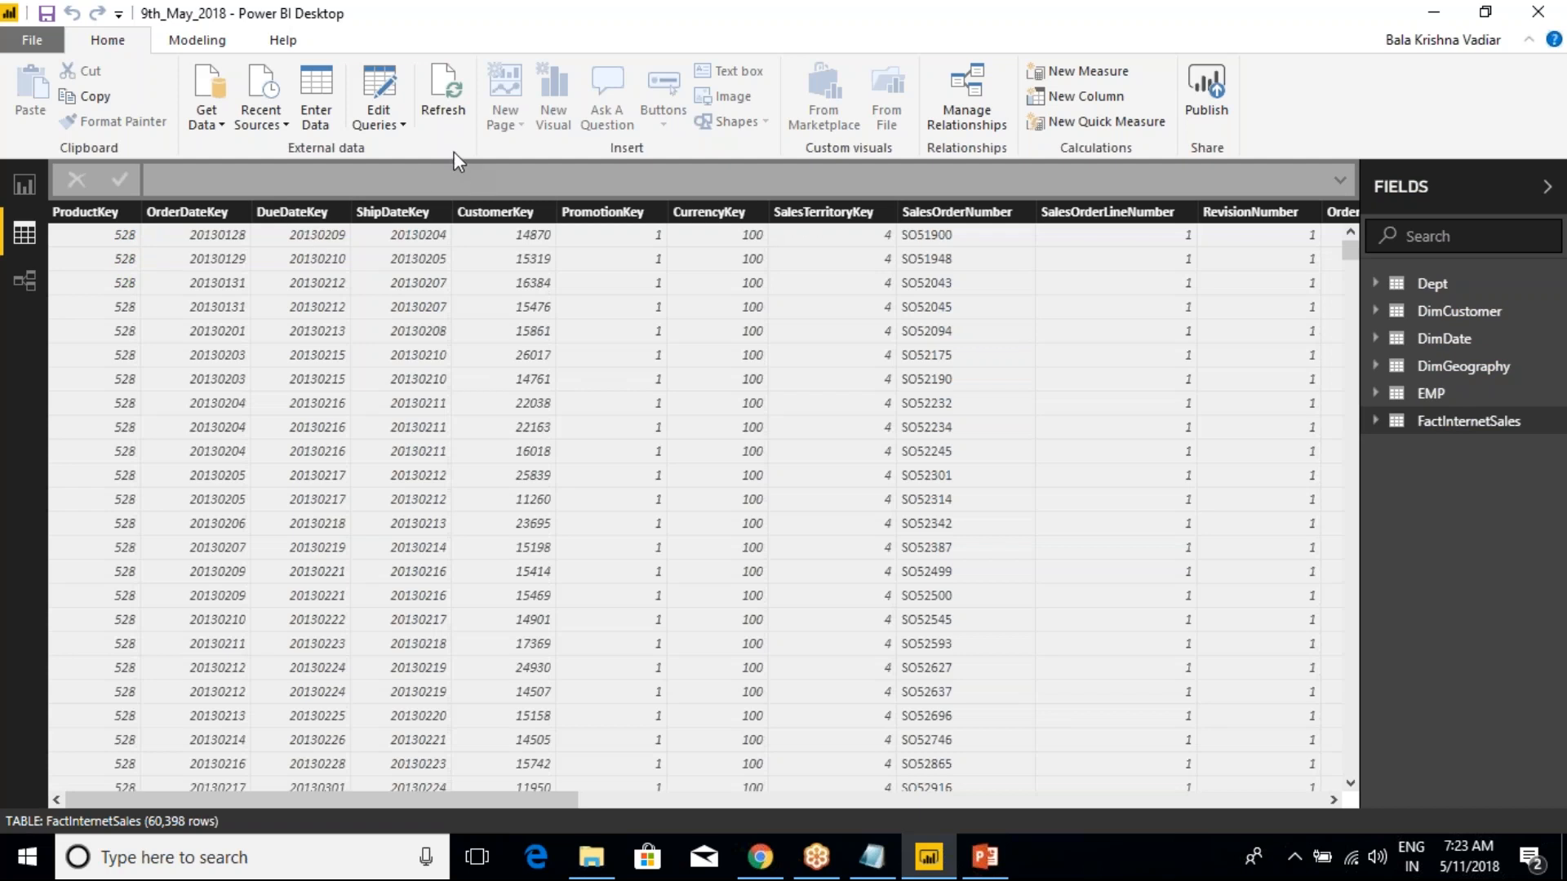
{"action": "right_click", "coordinate": [1452, 426]}
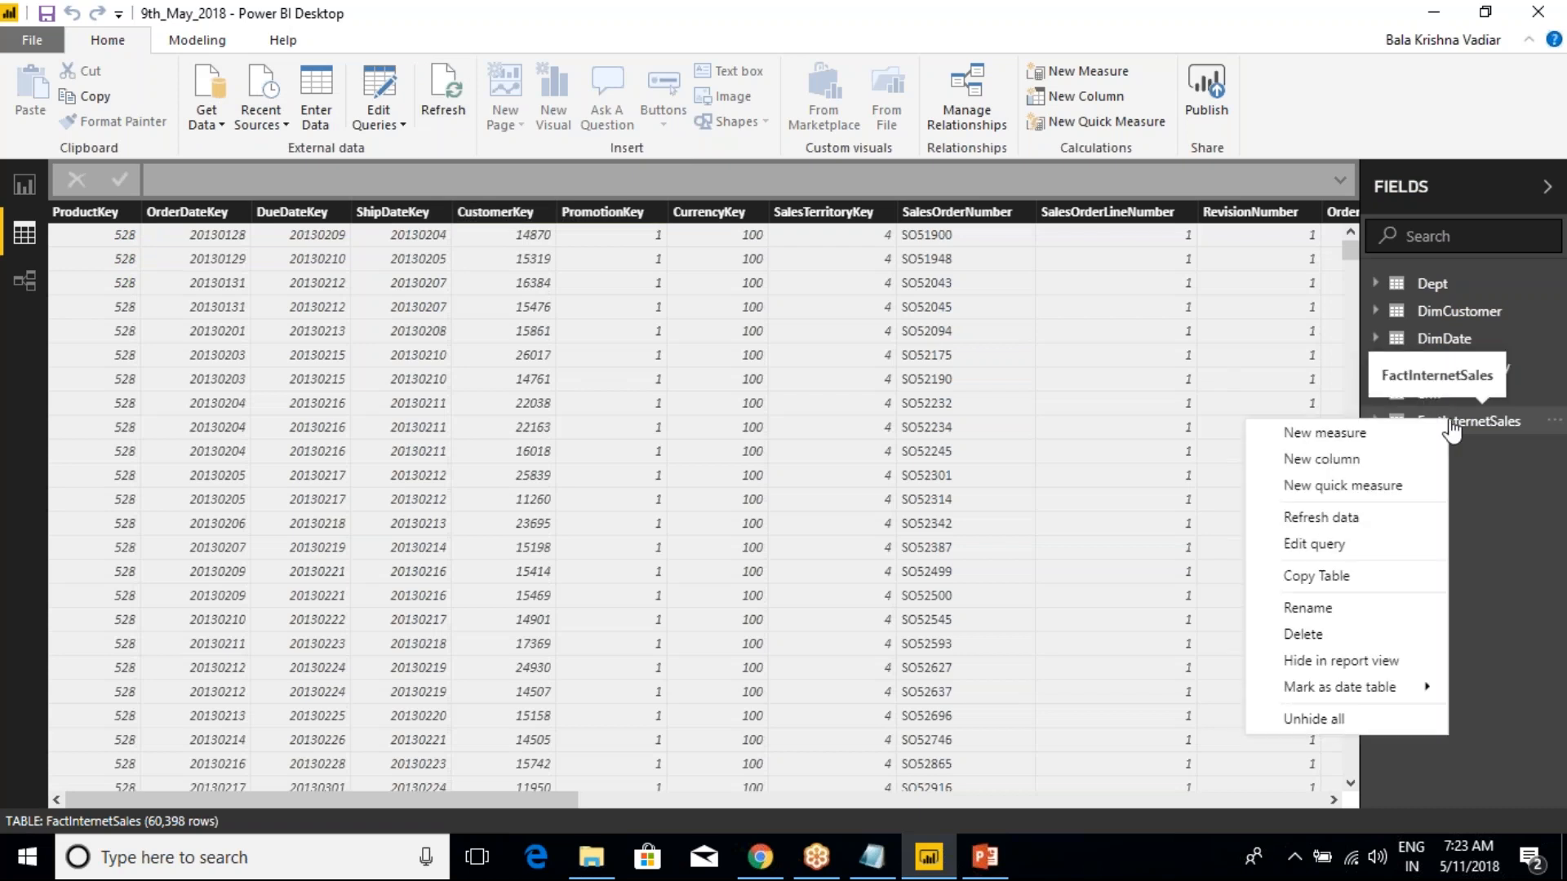
{"action": "left_click", "coordinate": [1322, 518]}
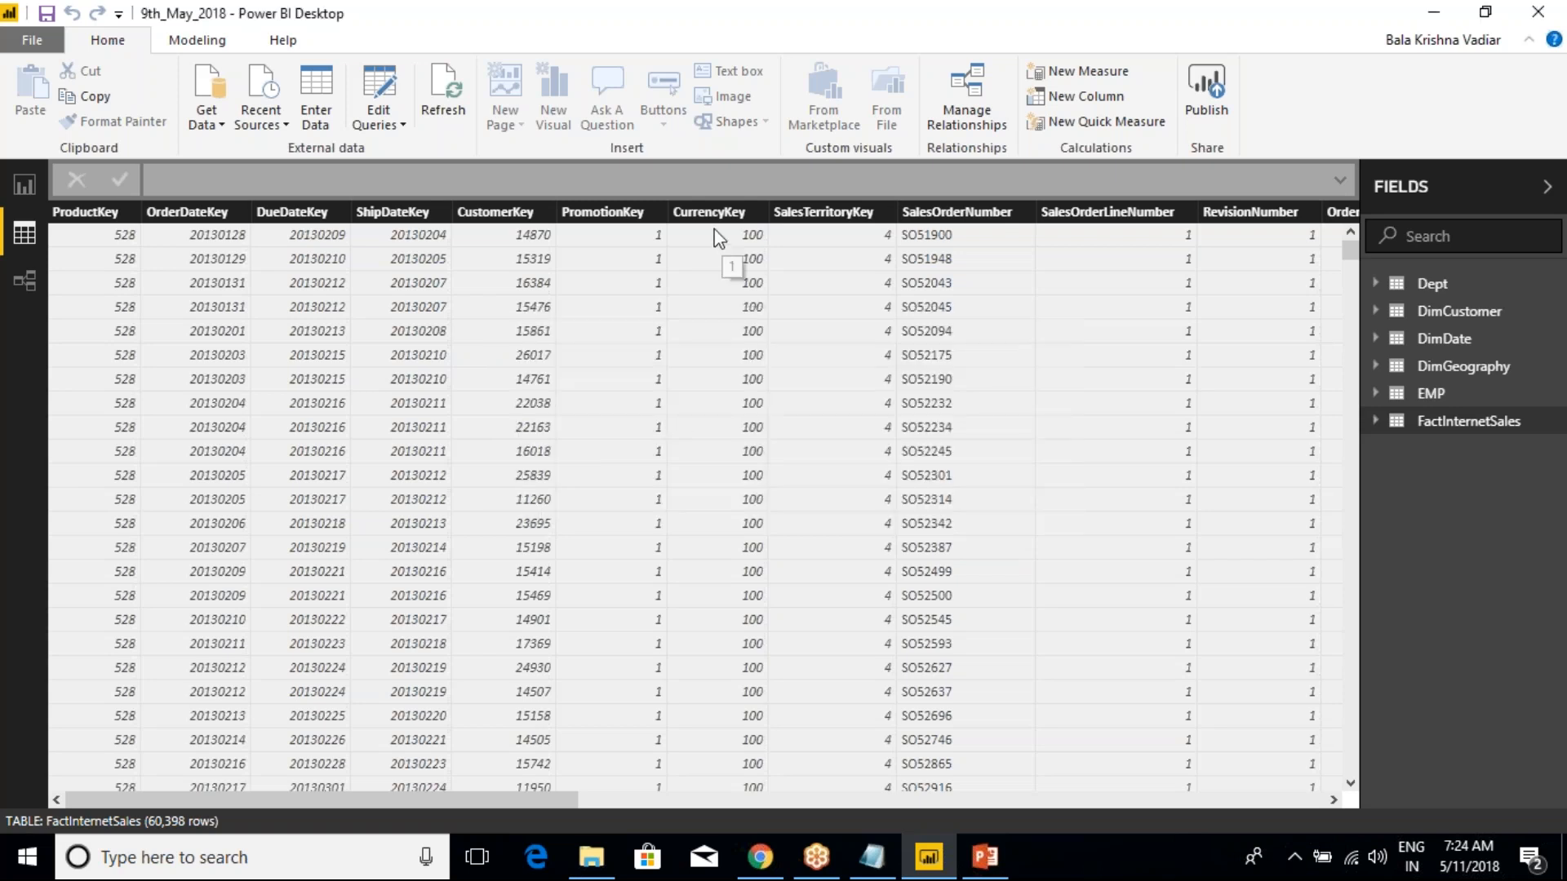
Refresh all tables in the report together and look at the available query editing options
{"action": "left_click", "coordinate": [452, 115]}
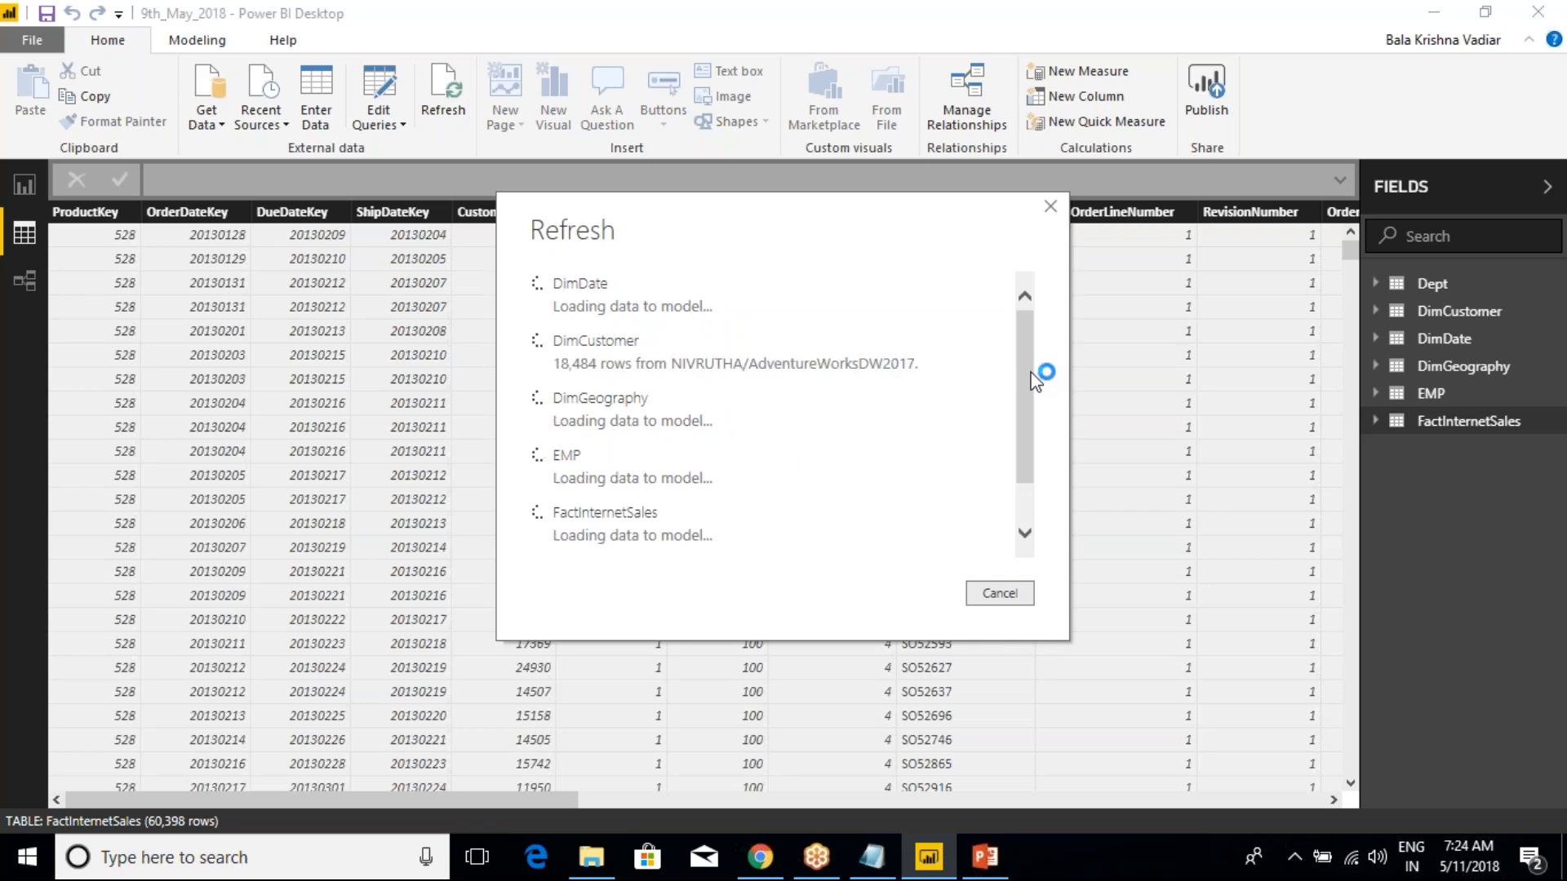
{"action": "left_click_drag", "start_coordinate": [1032, 379], "coordinate": [1022, 475]}
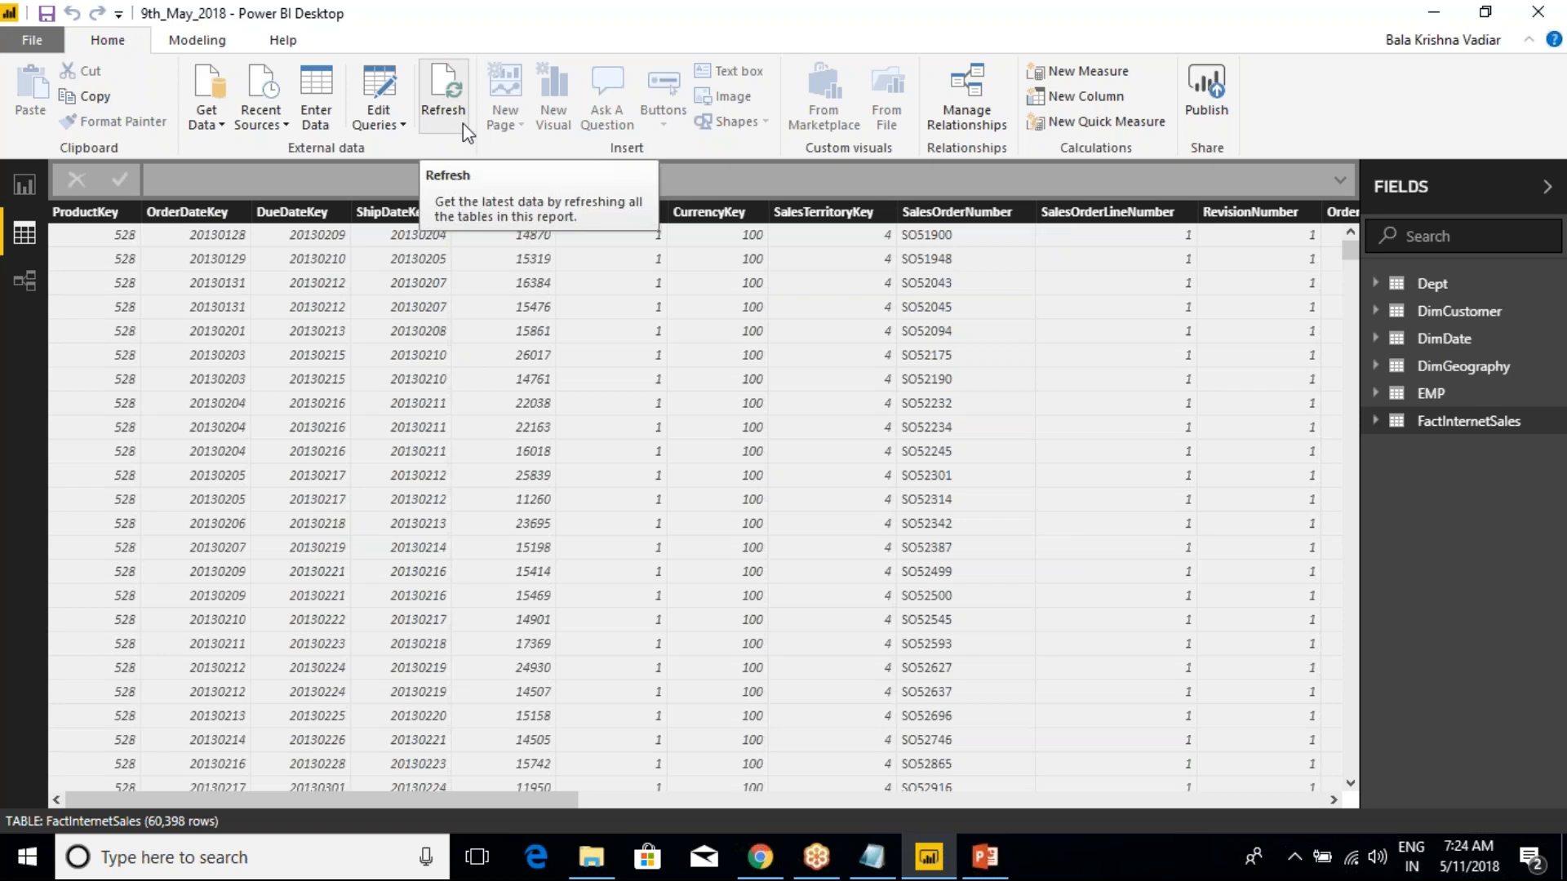
{"action": "left_click", "coordinate": [404, 126]}
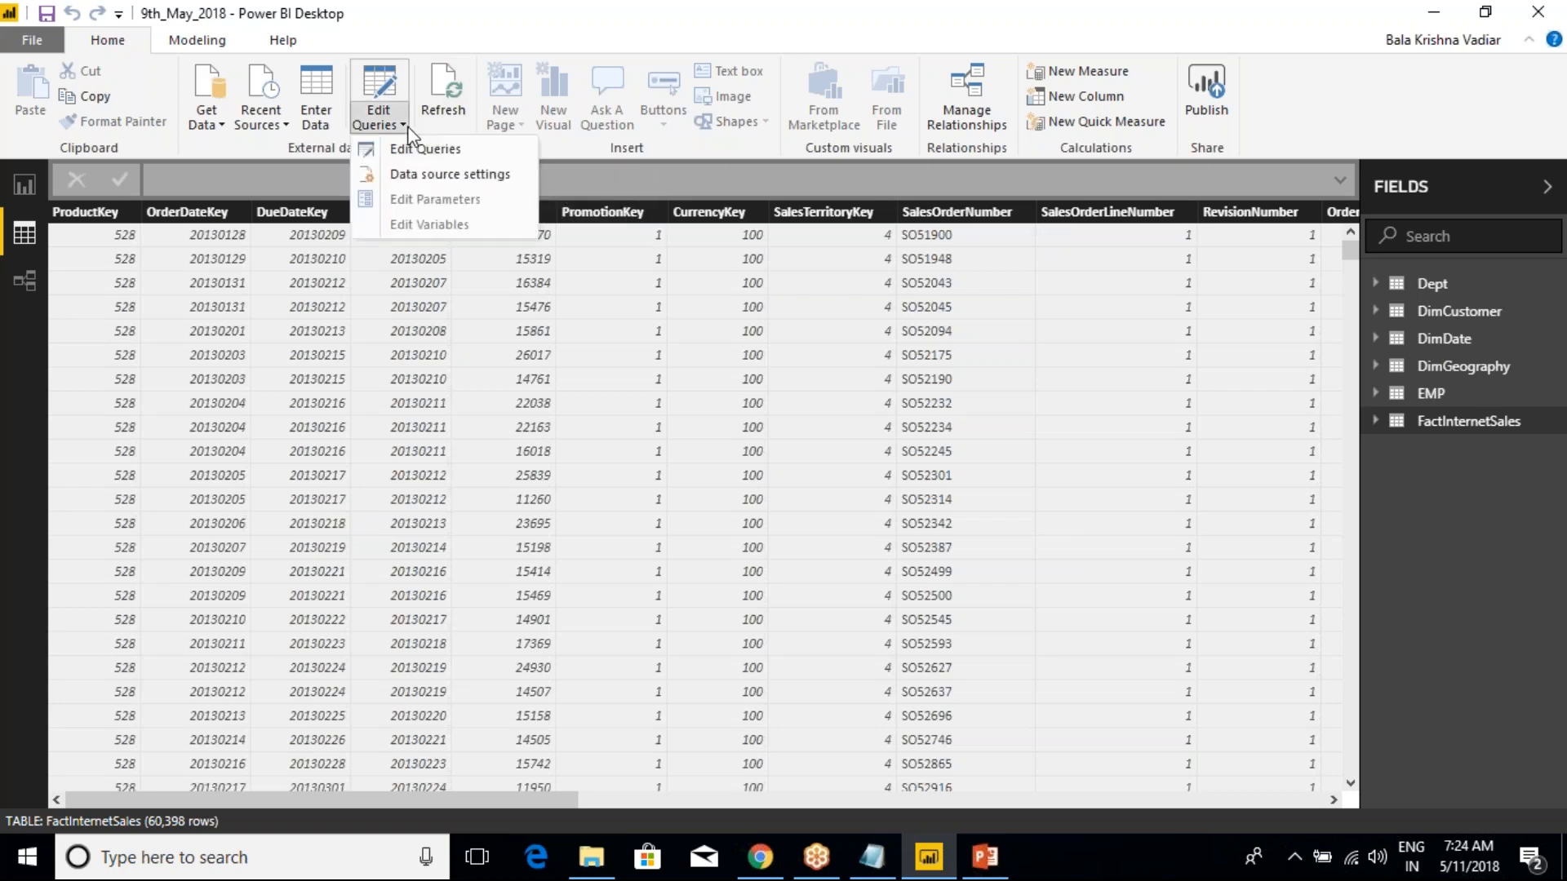
{"action": "left_click", "coordinate": [1044, 302]}
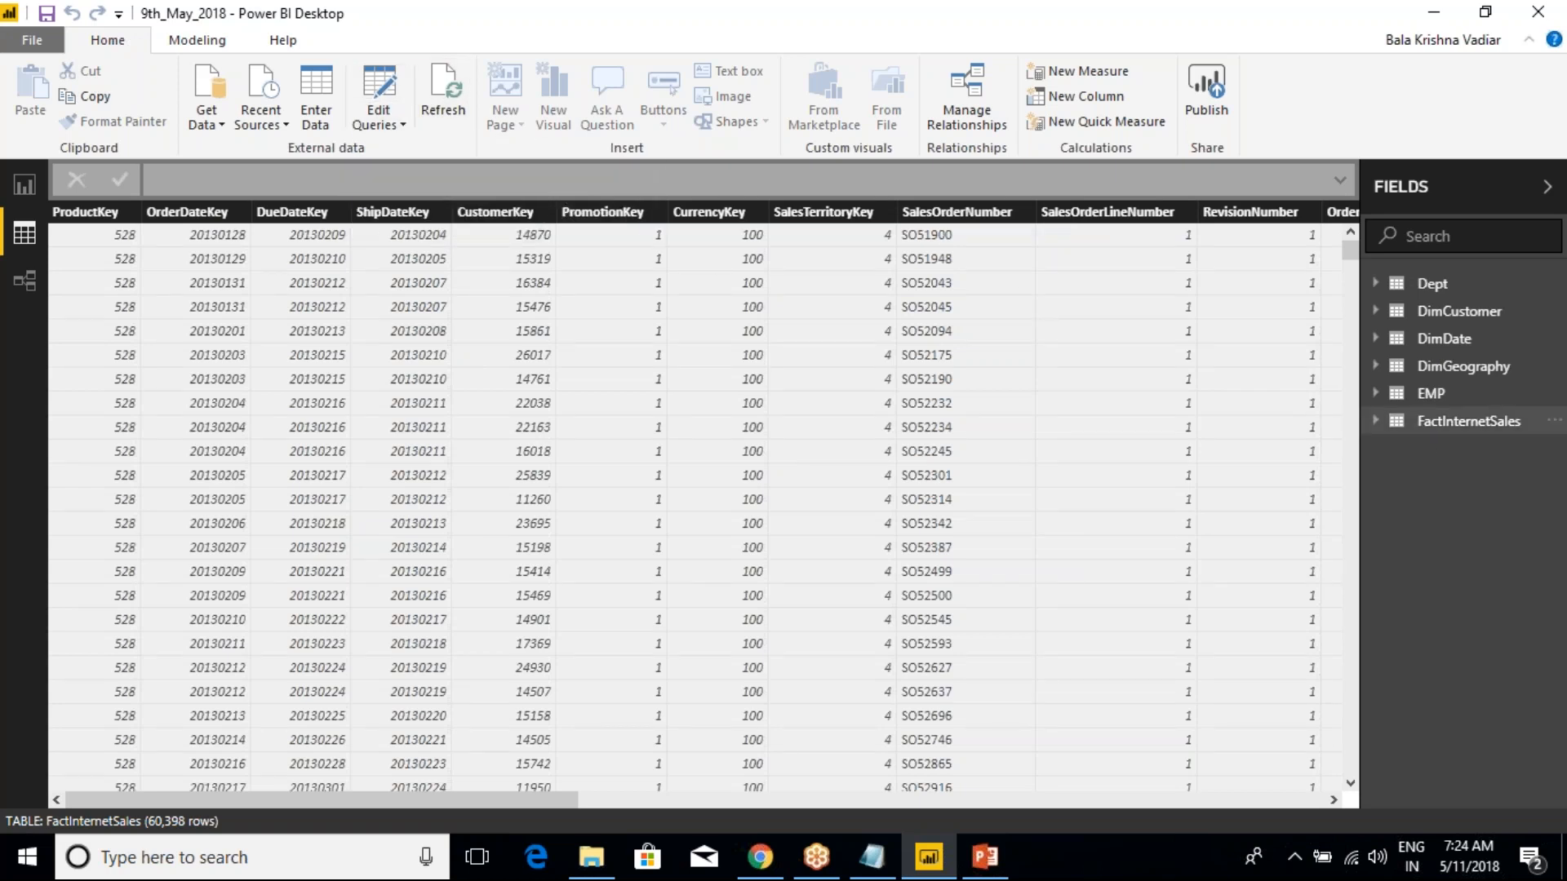
Open the FactInternetSales query for editing, review the transform and add-column commands, and close Power Query Editor
{"action": "right_click", "coordinate": [1427, 427]}
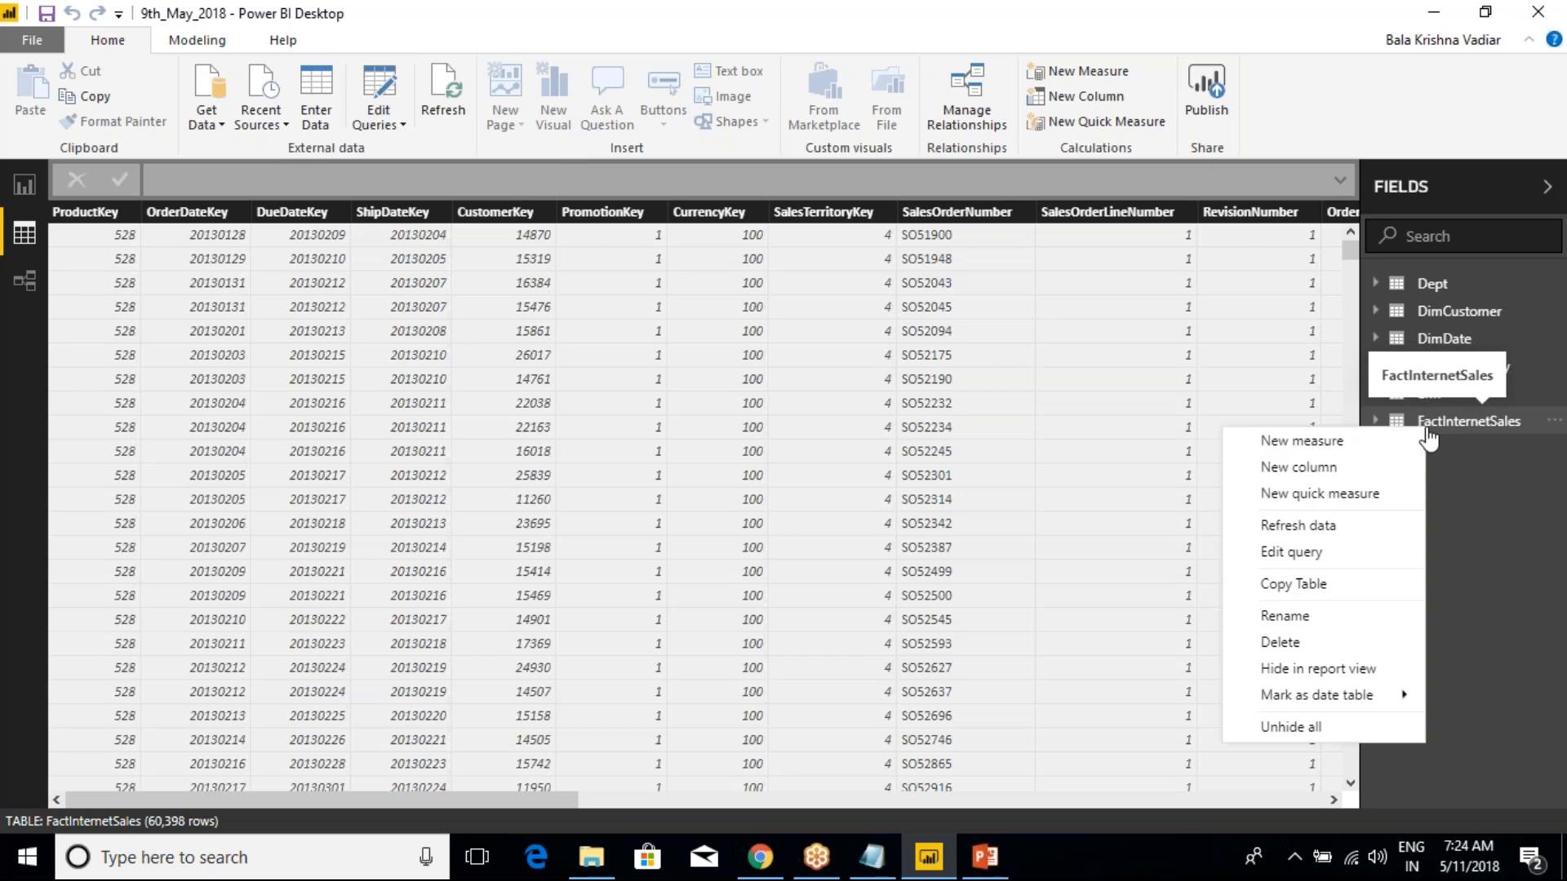
{"action": "left_click", "coordinate": [1306, 555]}
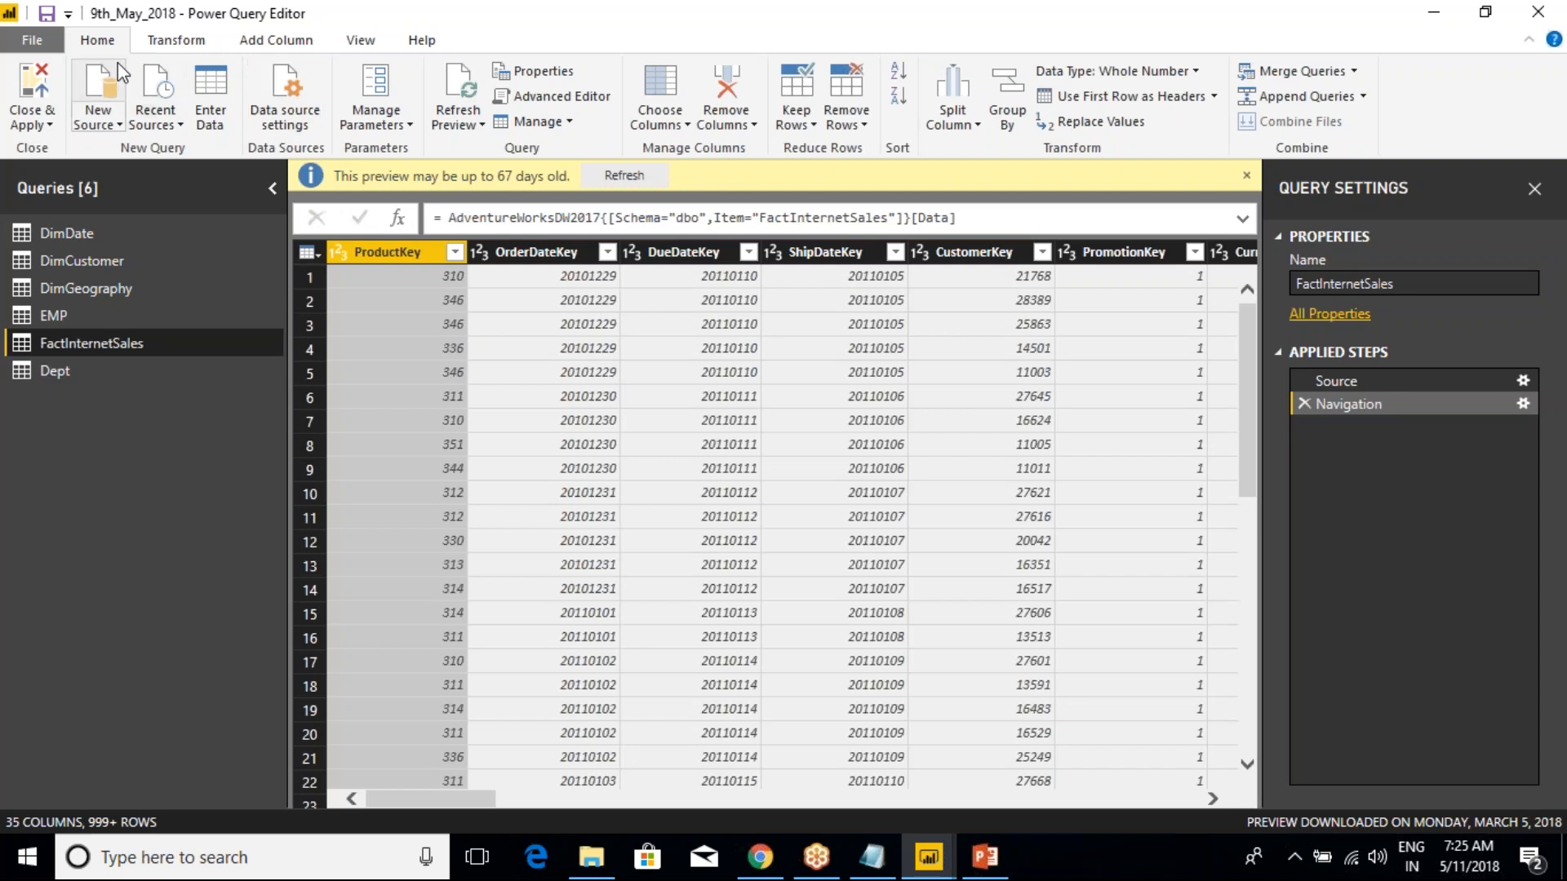
{"action": "left_click", "coordinate": [173, 42]}
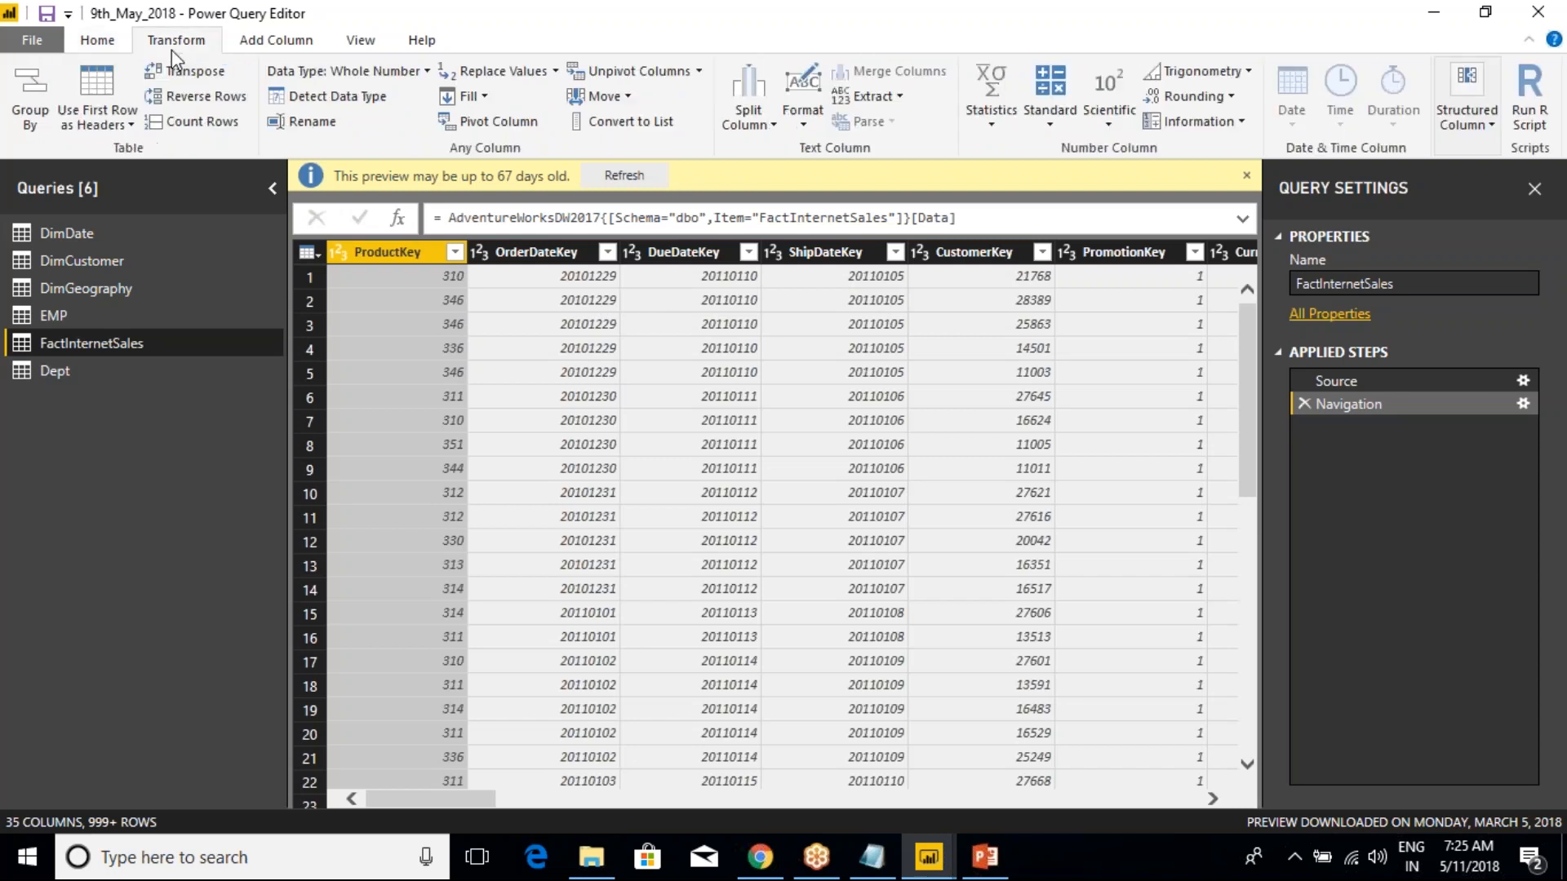
{"action": "left_click", "coordinate": [269, 41]}
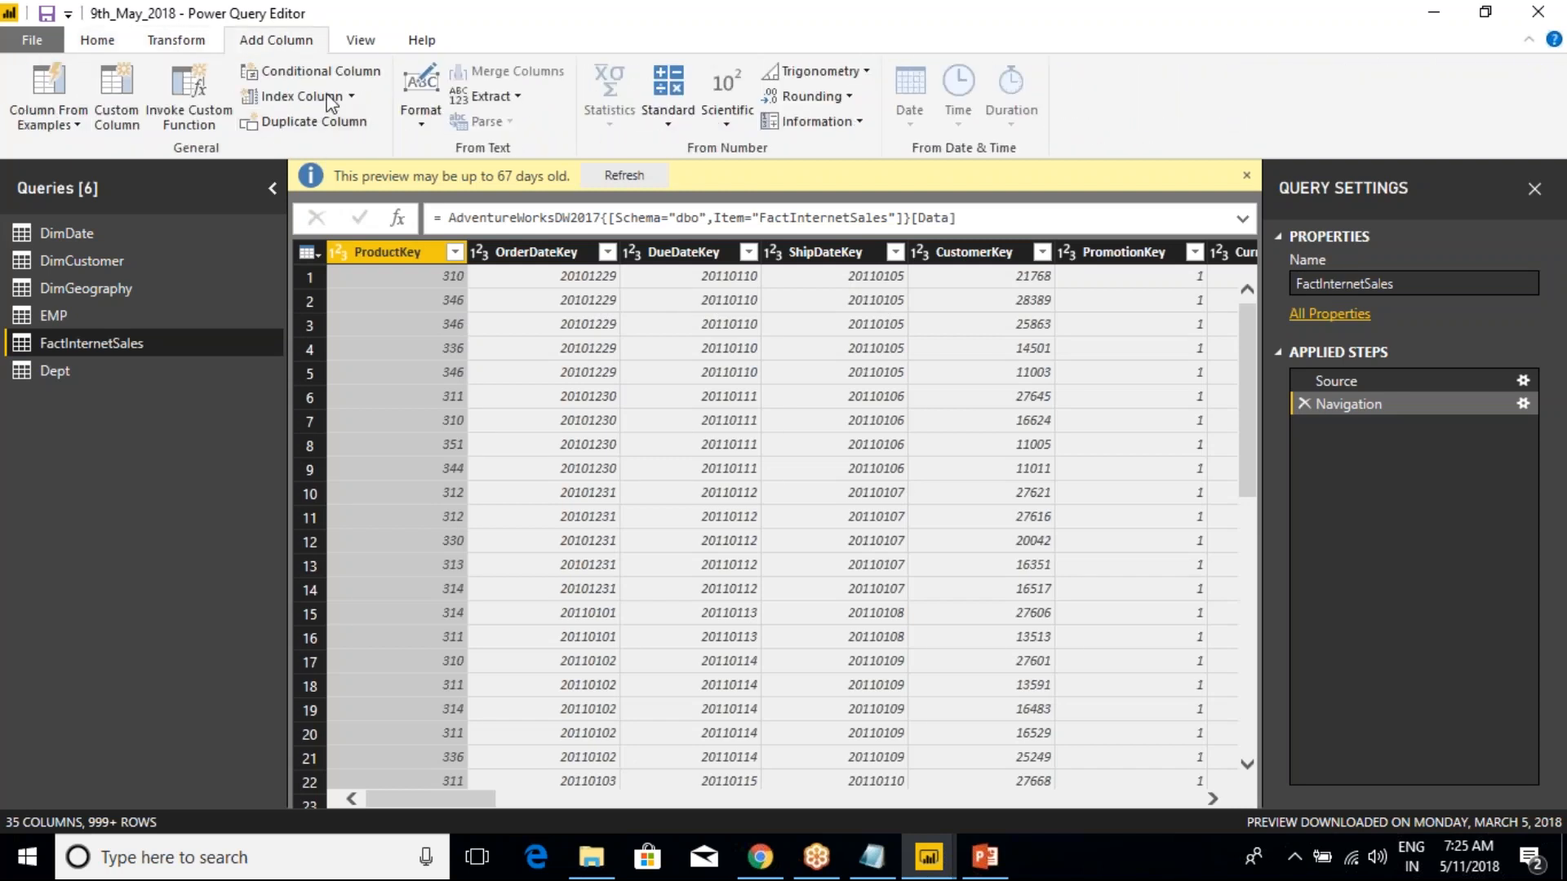
{"action": "left_click", "coordinate": [96, 41]}
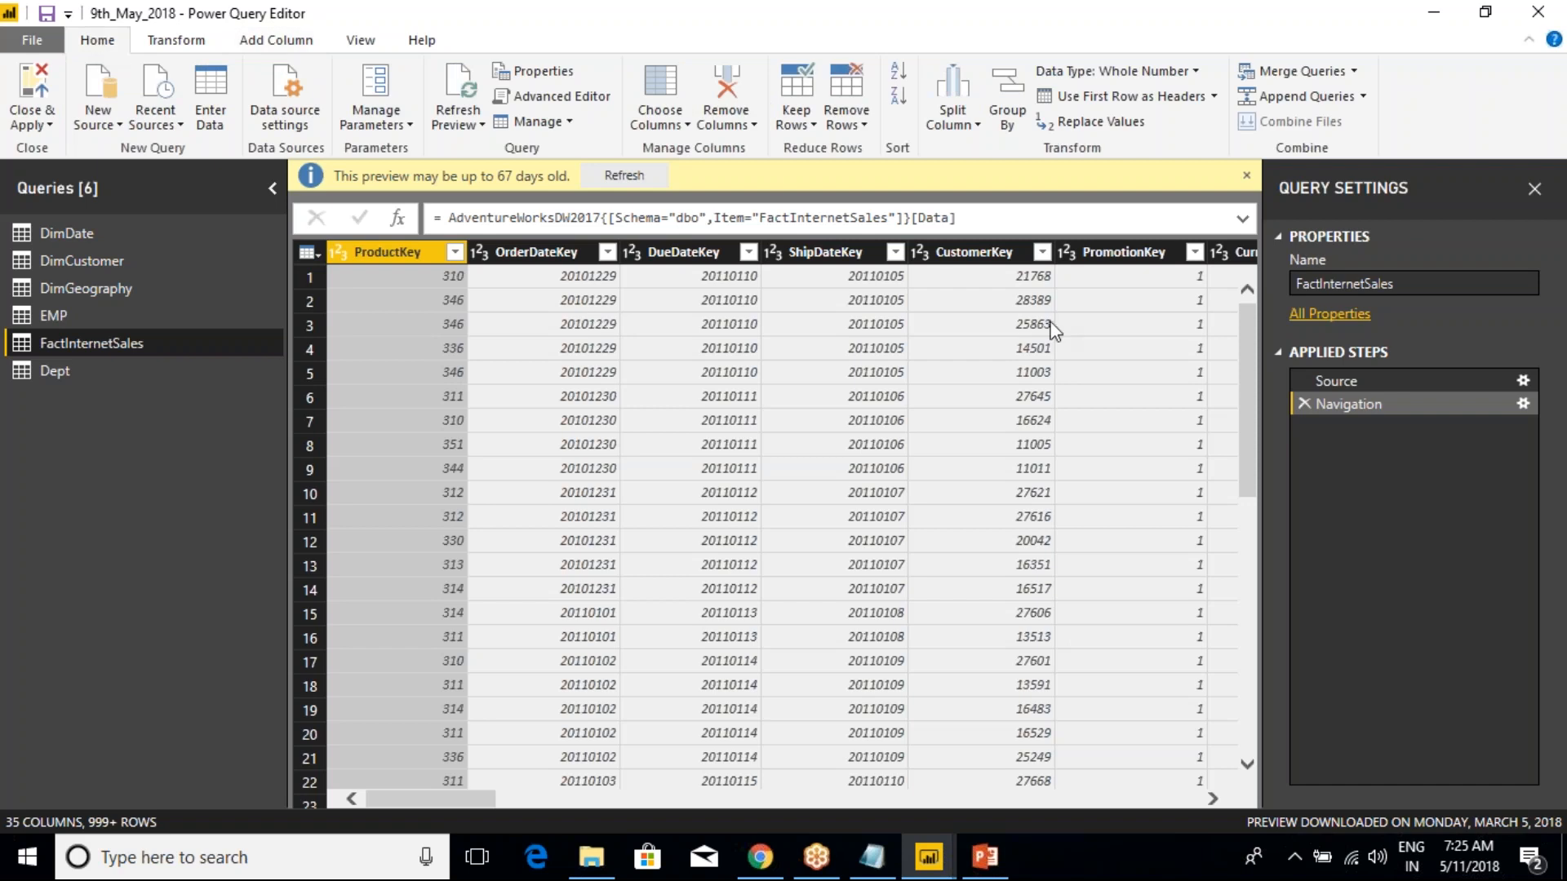
{"action": "left_click", "coordinate": [1537, 18]}
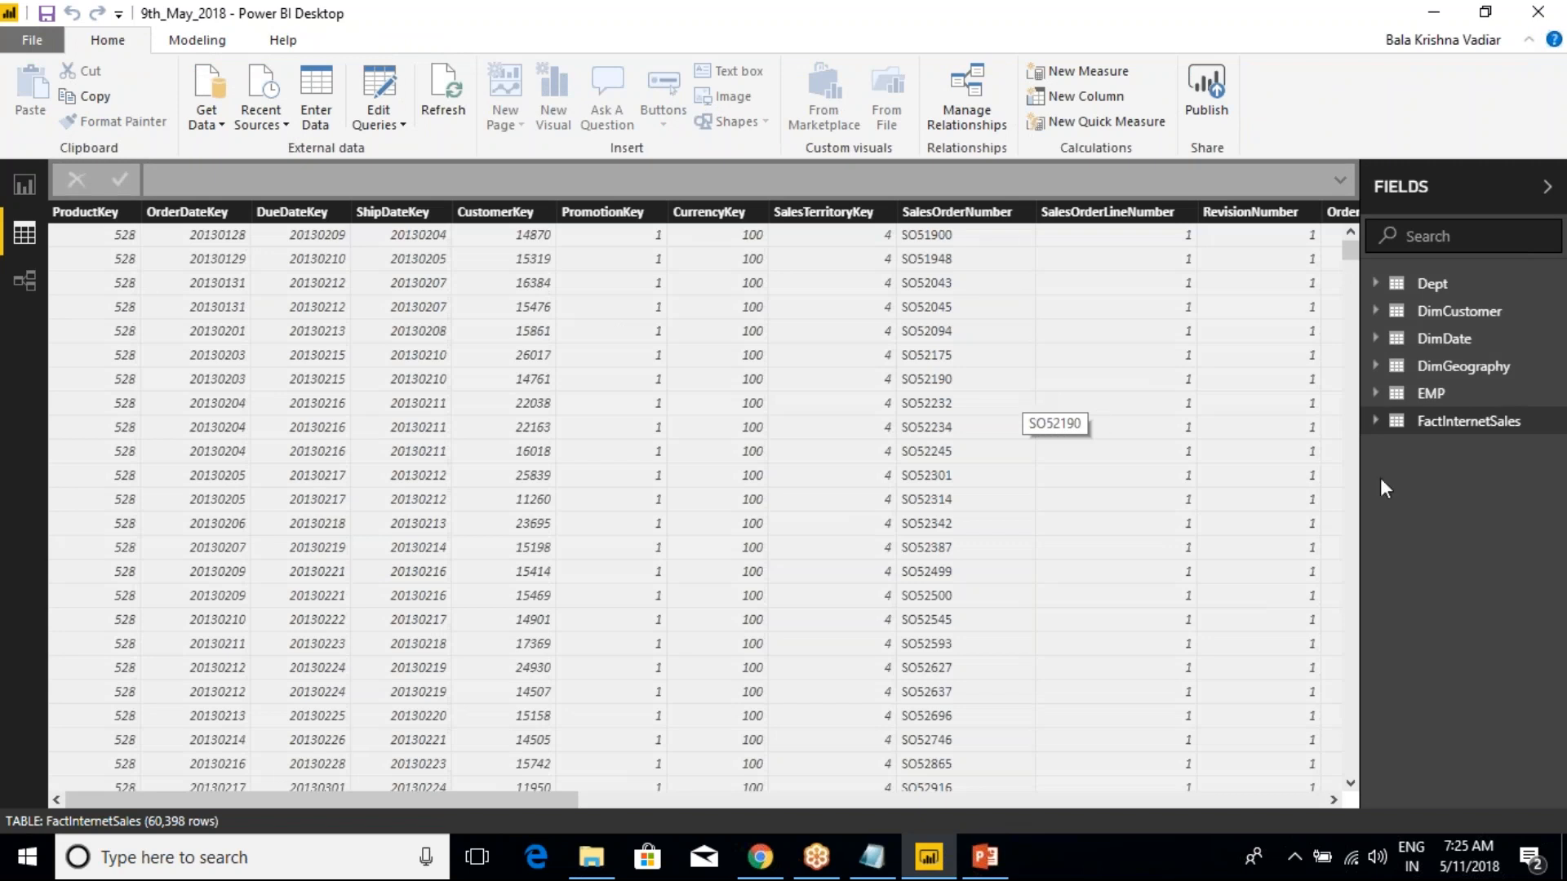
Copy the whole FactInternetSales table and launch Excel
{"action": "right_click", "coordinate": [1447, 432]}
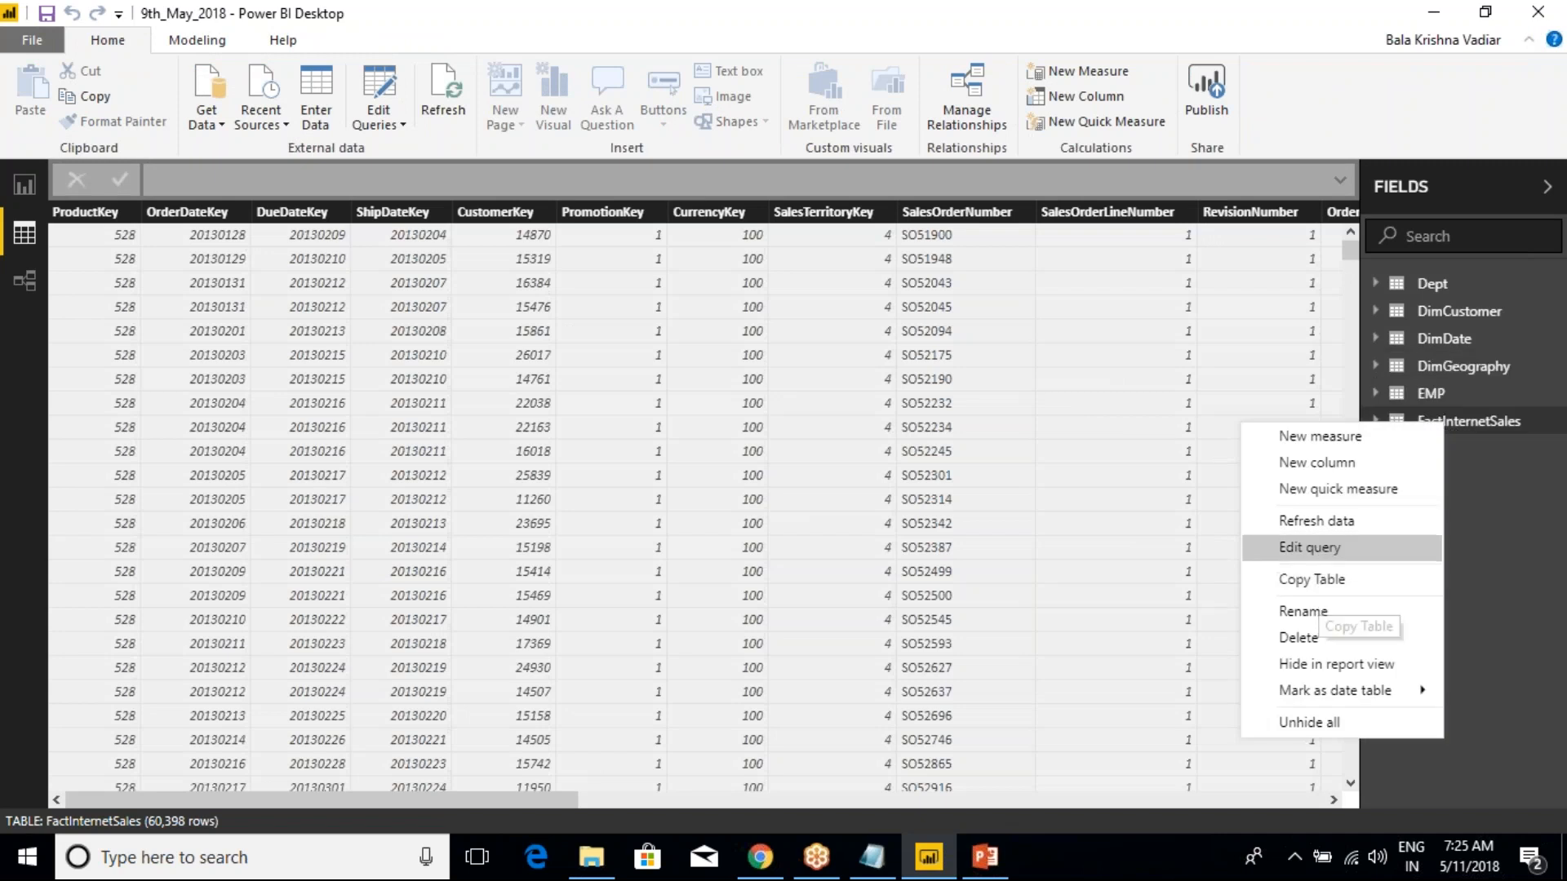
{"action": "left_click", "coordinate": [1330, 581]}
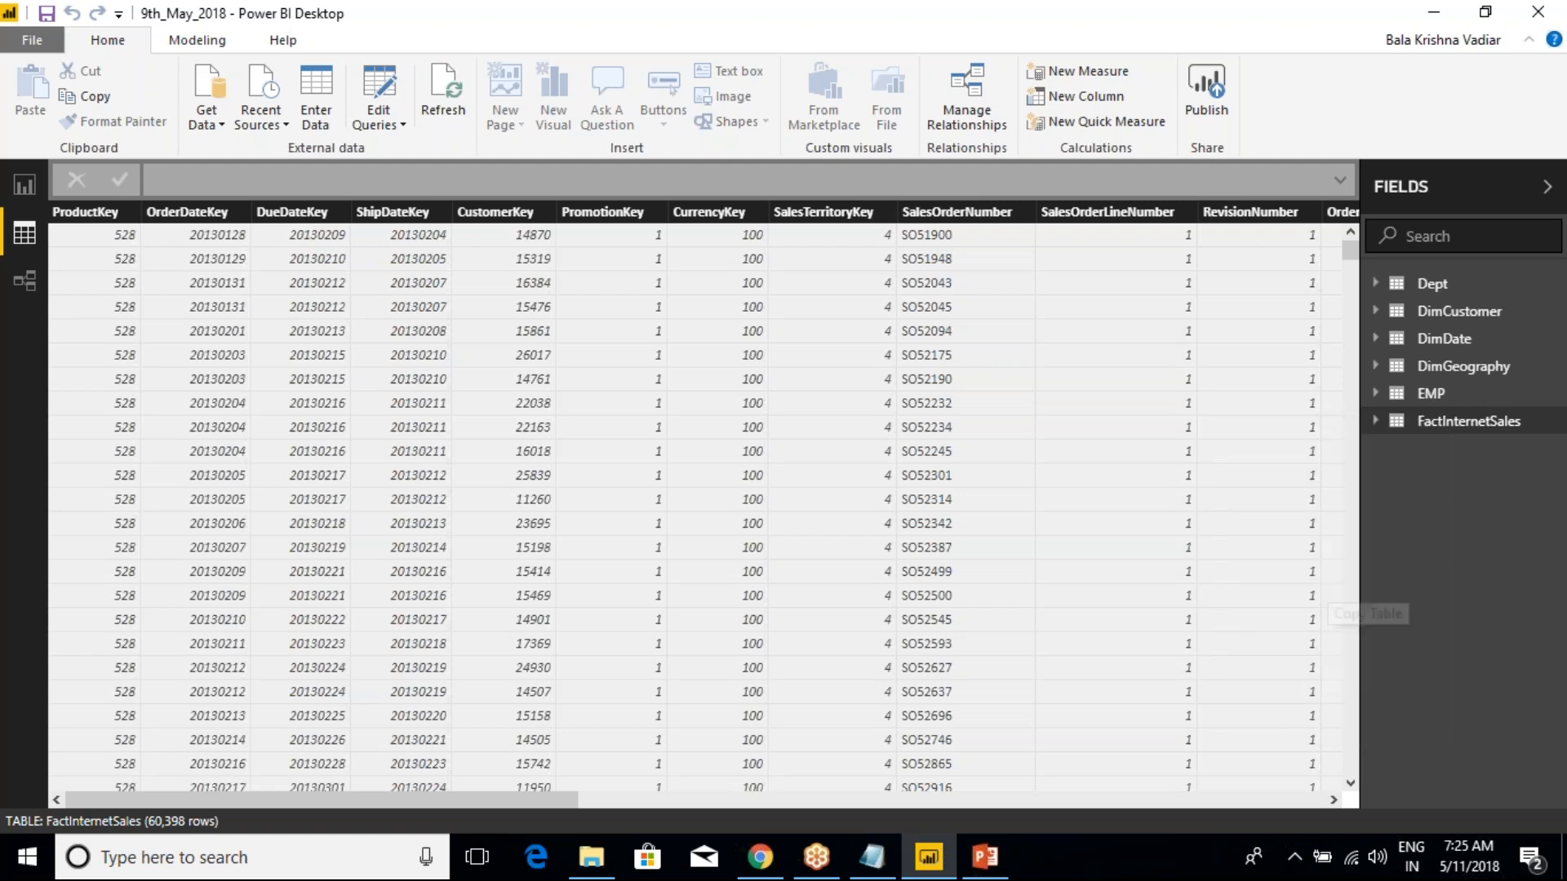
{"action": "key", "text": "super+r"}
{"action": "type", "text": "excel"}
{"action": "key", "text": "Return"}
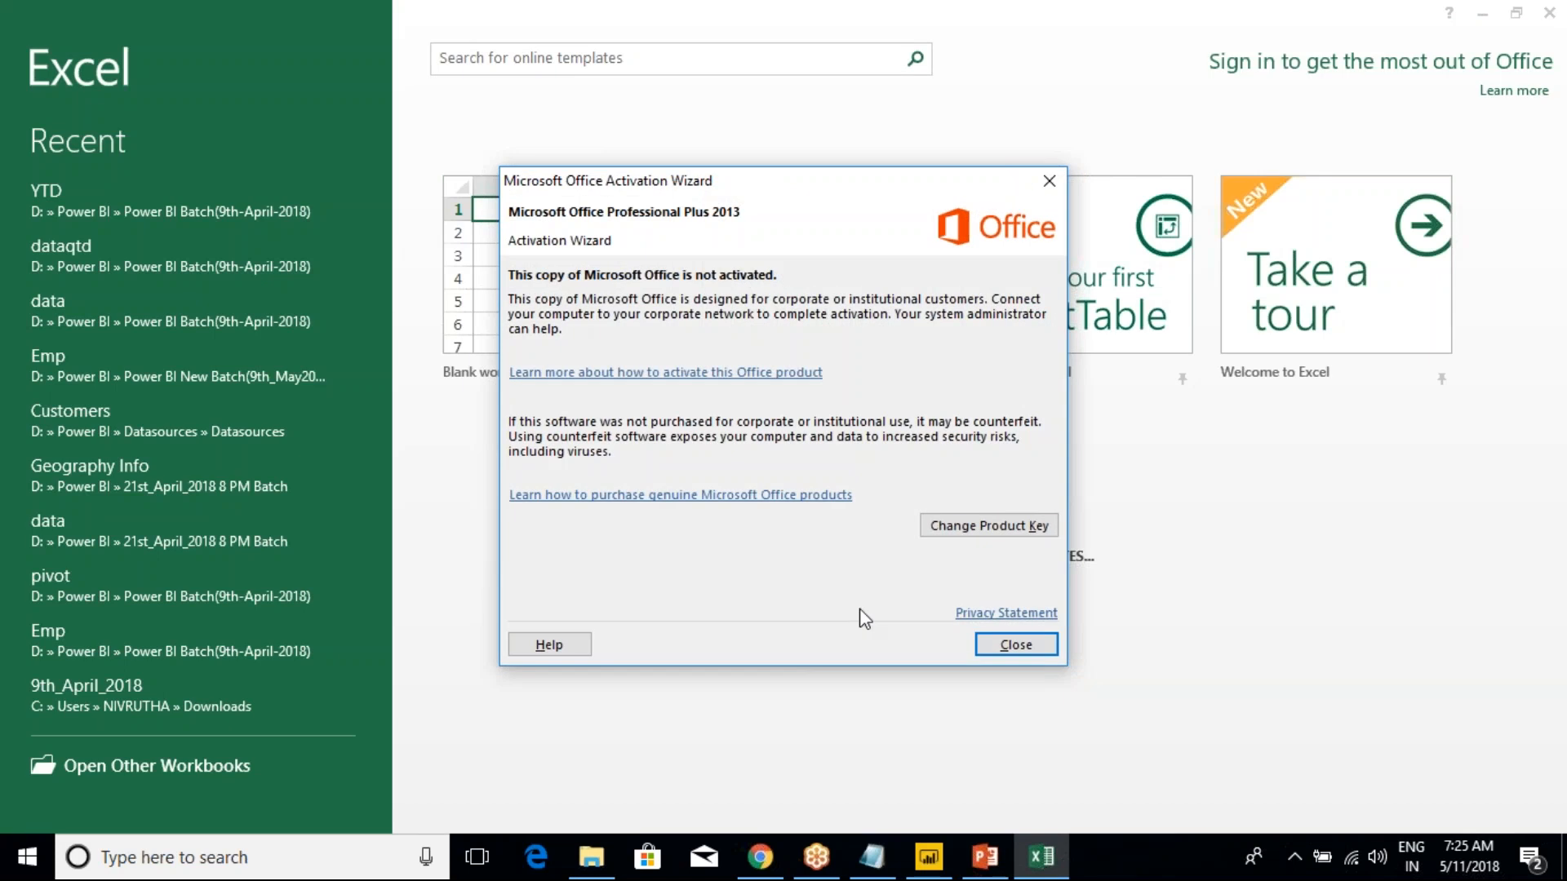
Dismiss the activation notice, create a blank workbook, and paste the copied FactInternetSales table starting at cell A1
{"action": "left_click", "coordinate": [1030, 645]}
{"action": "left_click", "coordinate": [1005, 646]}
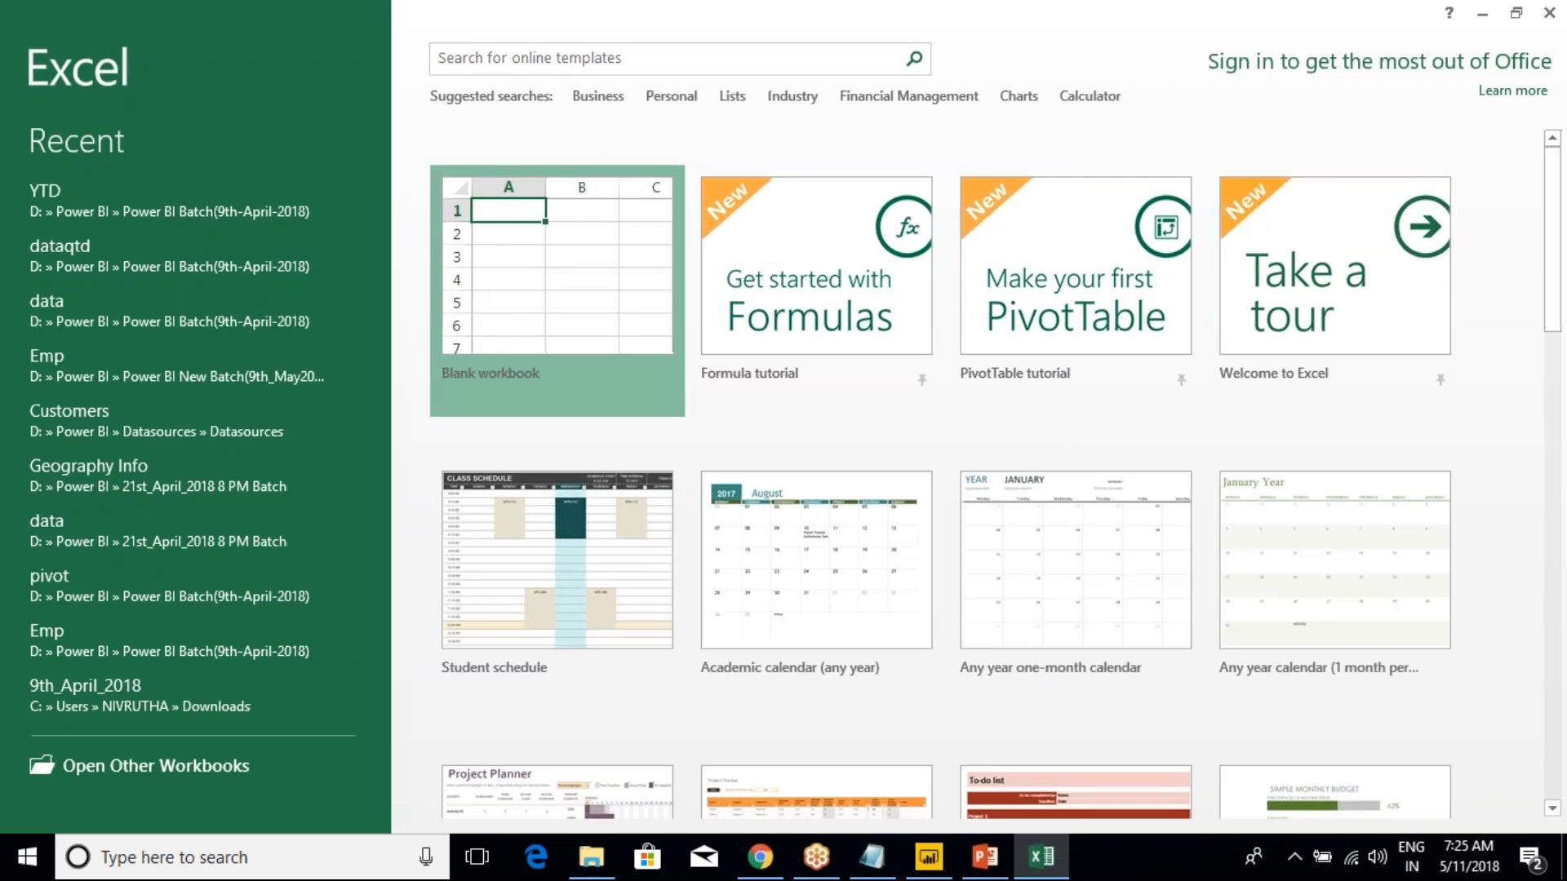
{"action": "left_click", "coordinate": [523, 261]}
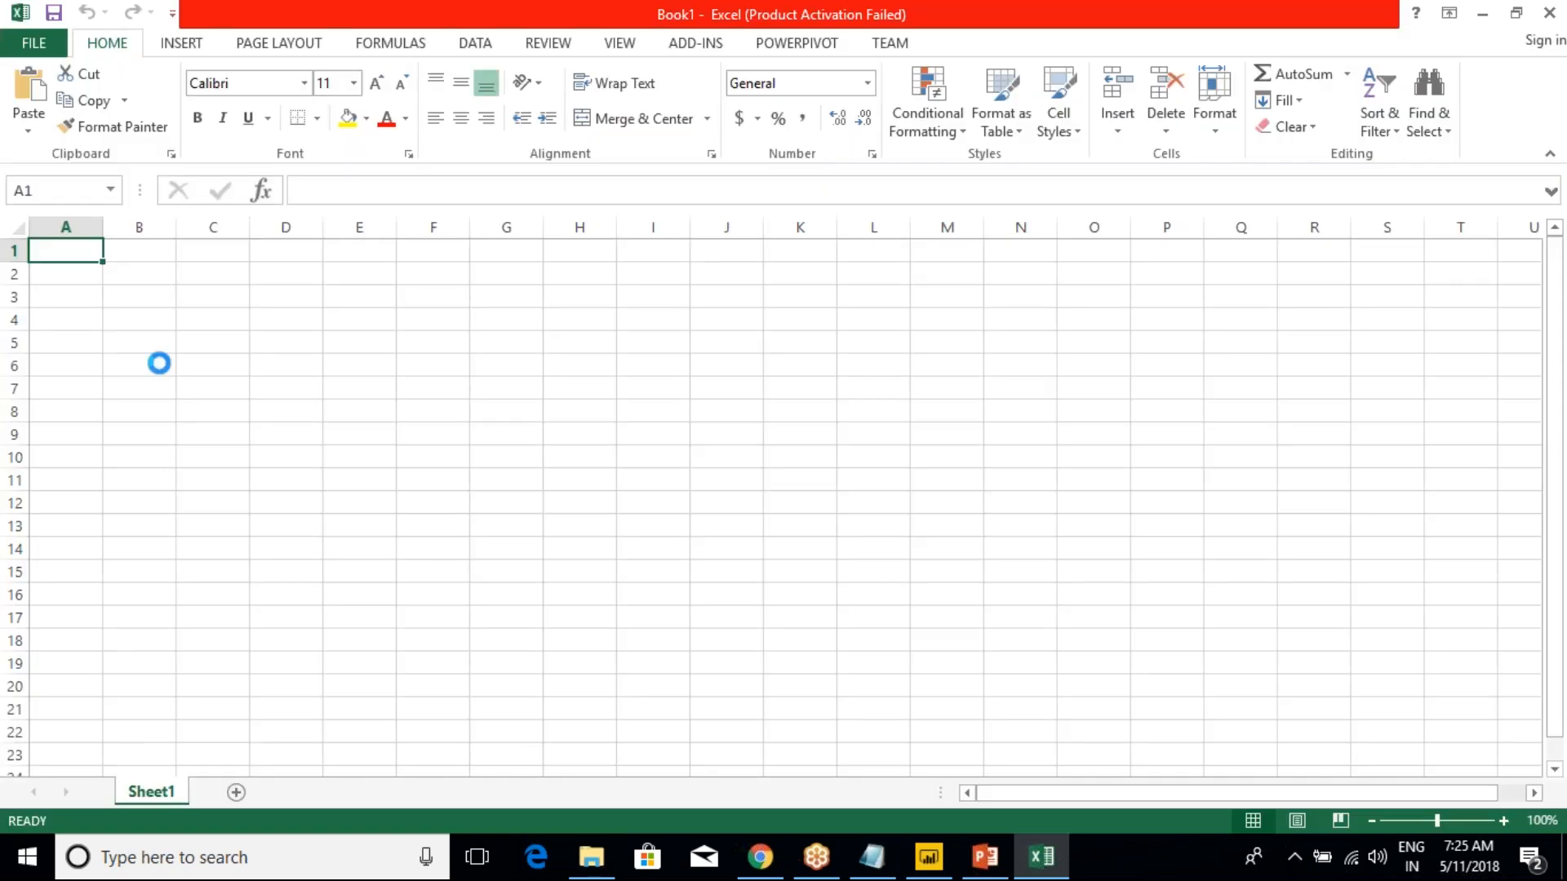
{"action": "key", "text": "ctrl+v"}
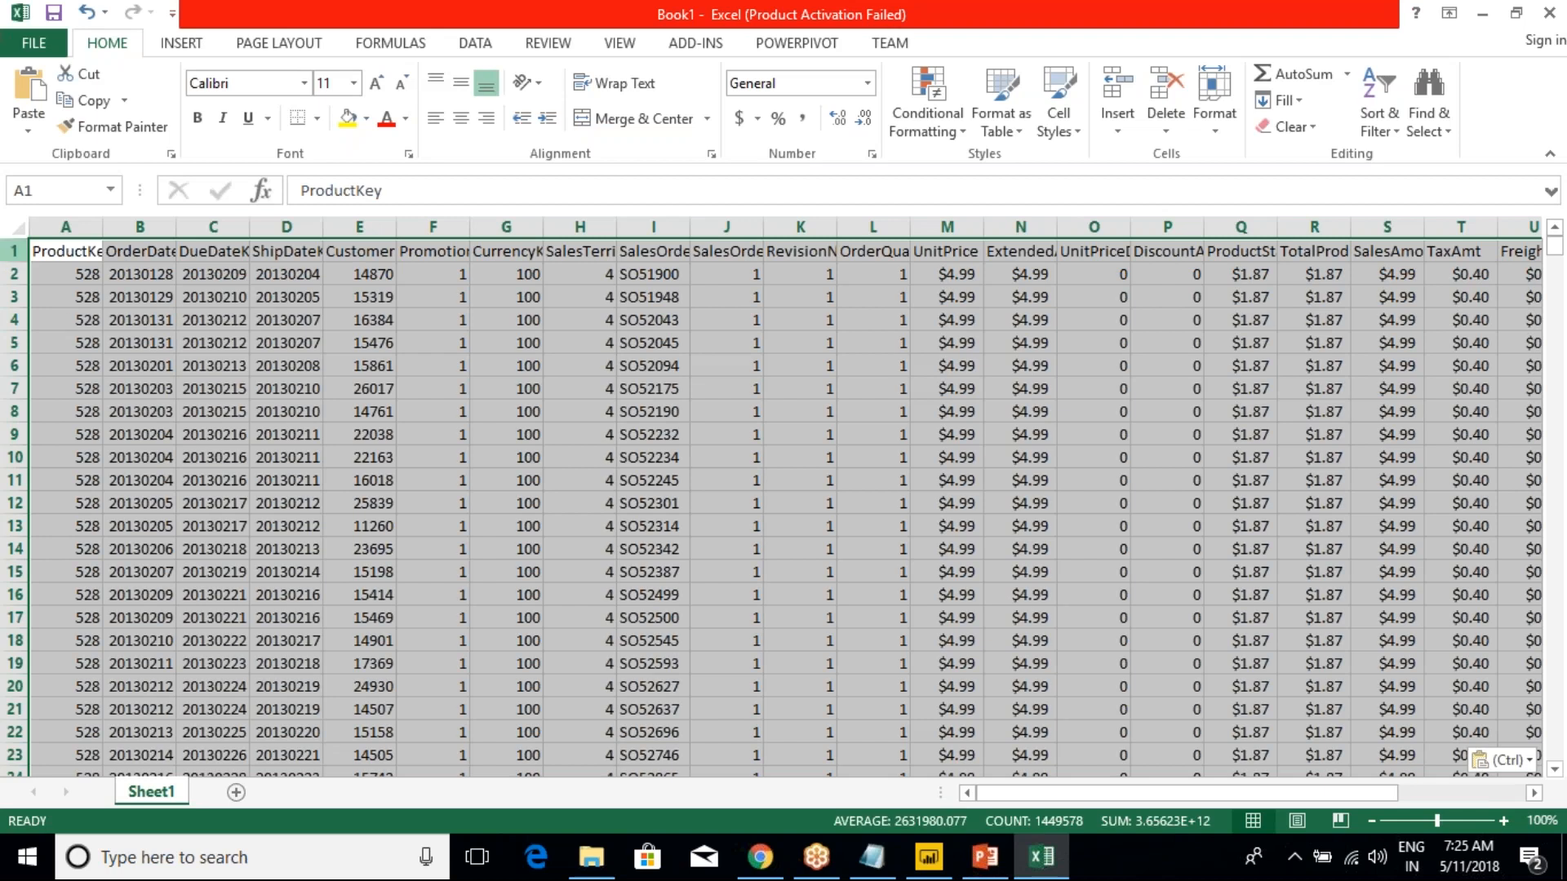
Fit the widths of all pasted columns to their contents and switch to Power BI Desktop to compare the table
{"action": "double_click", "coordinate": [103, 228]}
{"action": "left_click", "coordinate": [88, 259]}
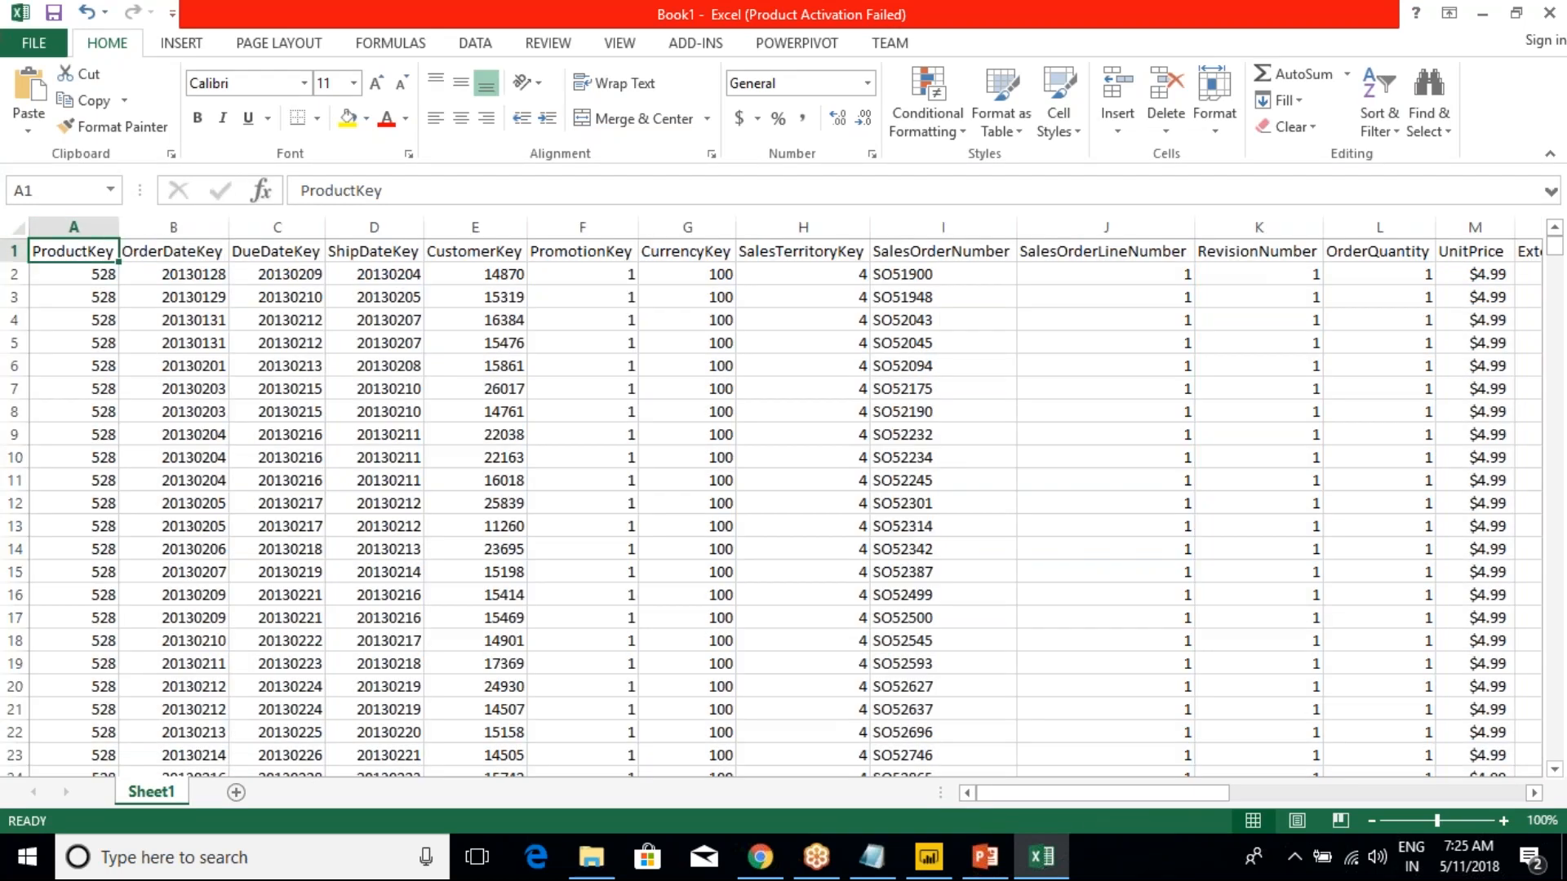
{"action": "left_click", "coordinate": [928, 856]}
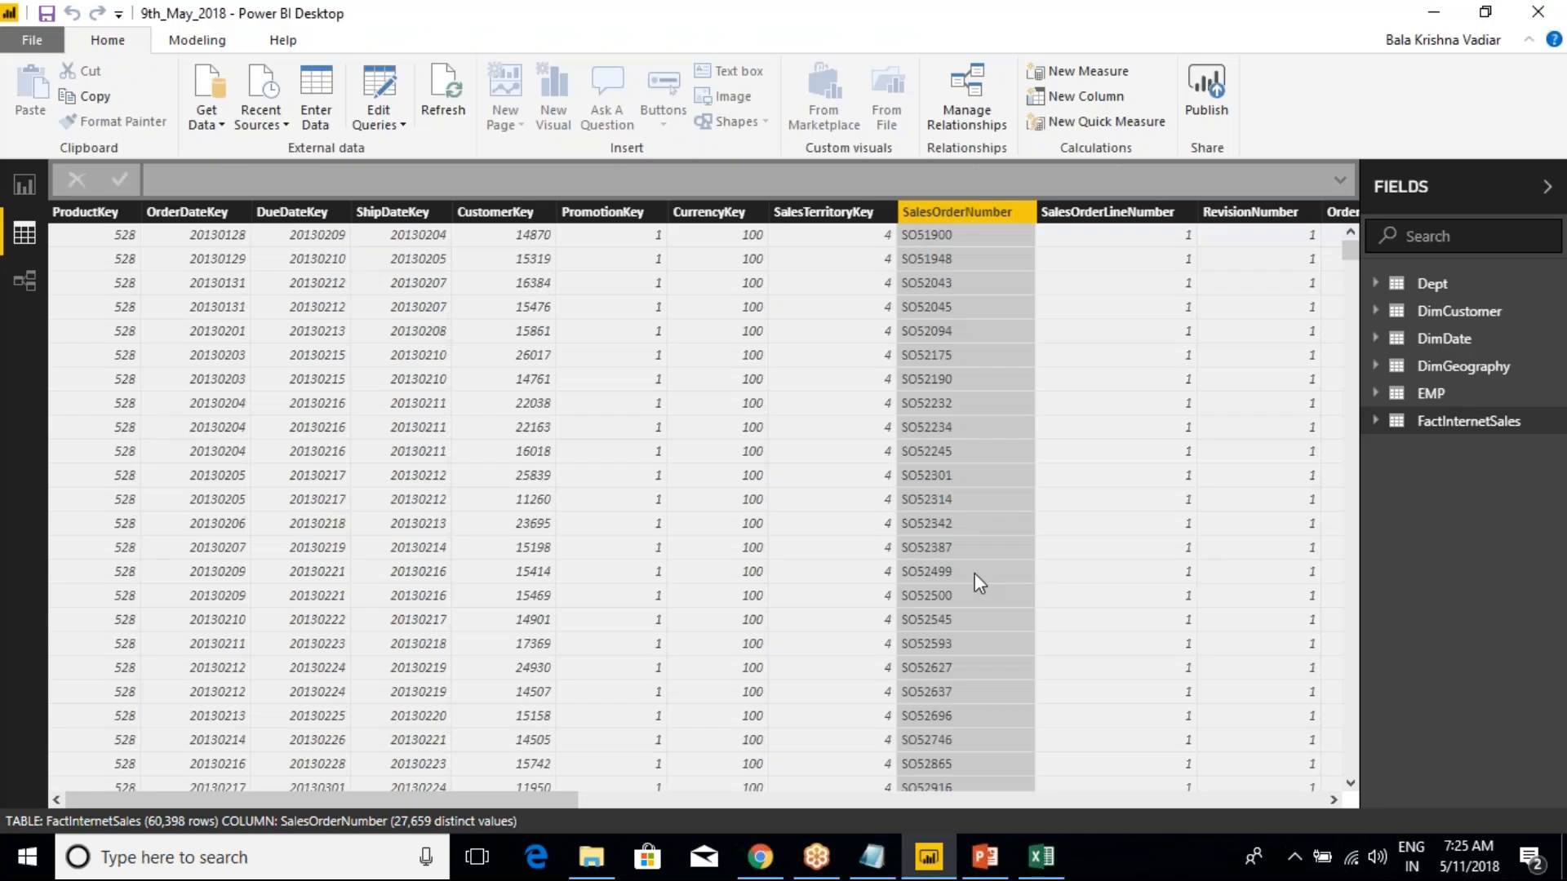
Return to Excel and close the workbook without saving it
{"action": "key", "text": "alt+Tab"}
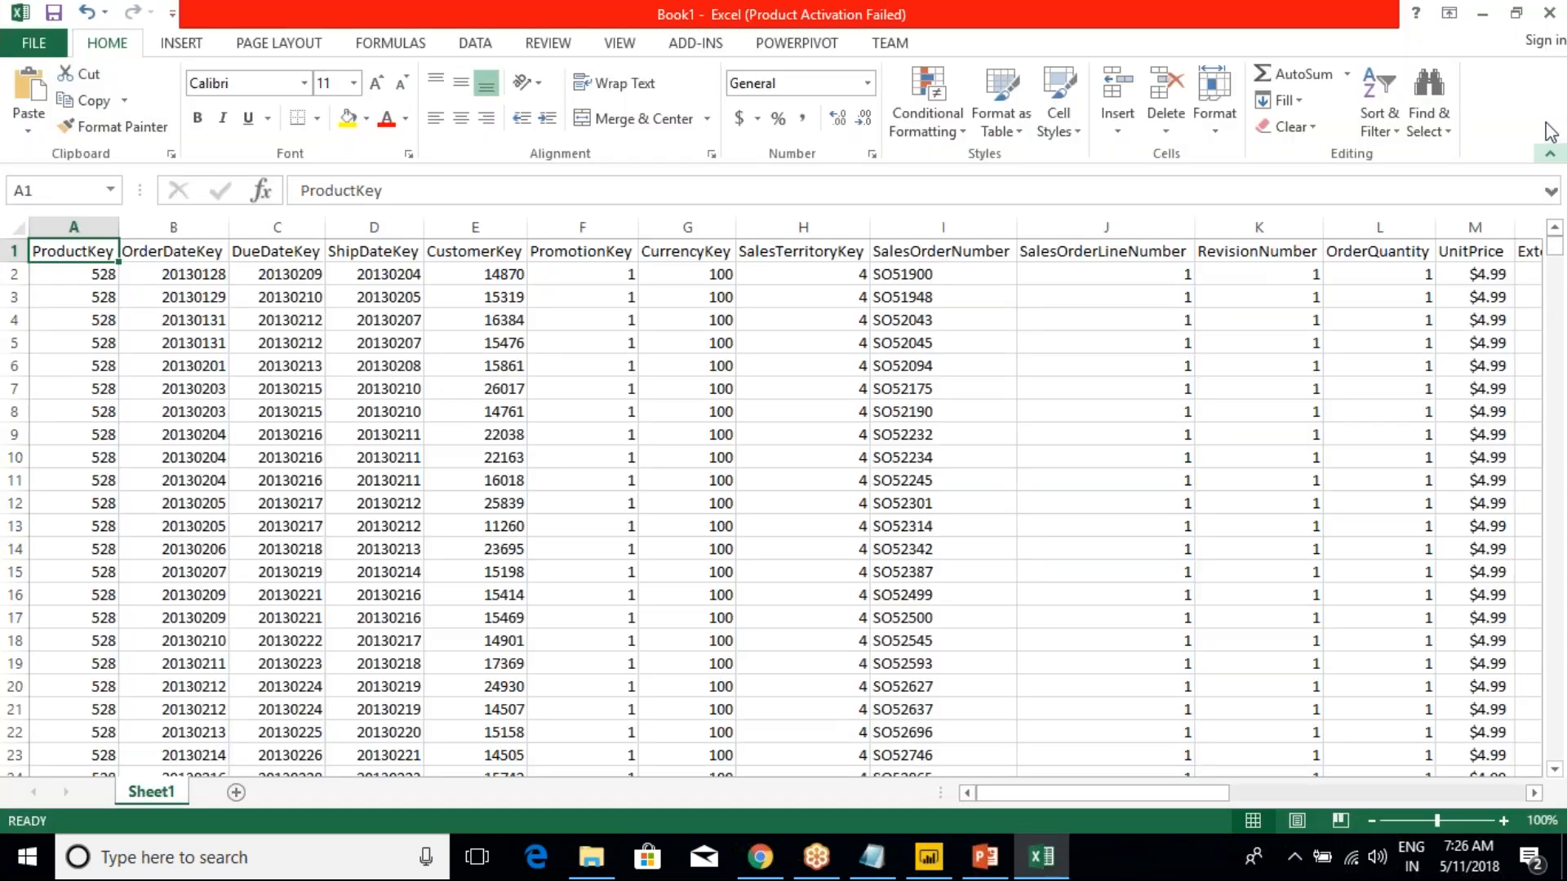
{"action": "left_click", "coordinate": [1548, 18]}
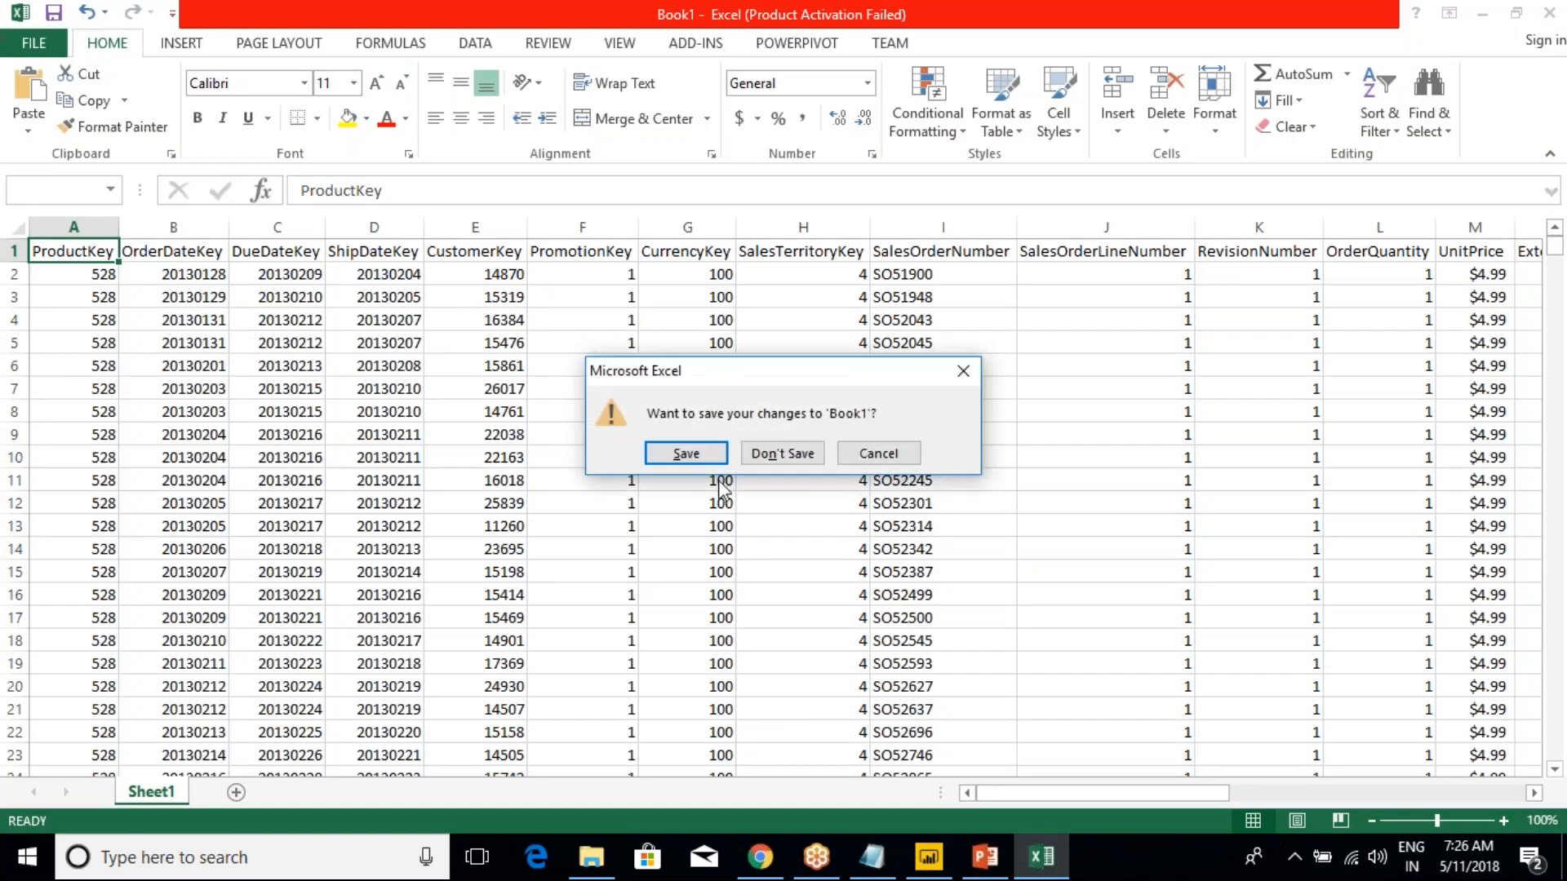
{"action": "left_click", "coordinate": [780, 454]}
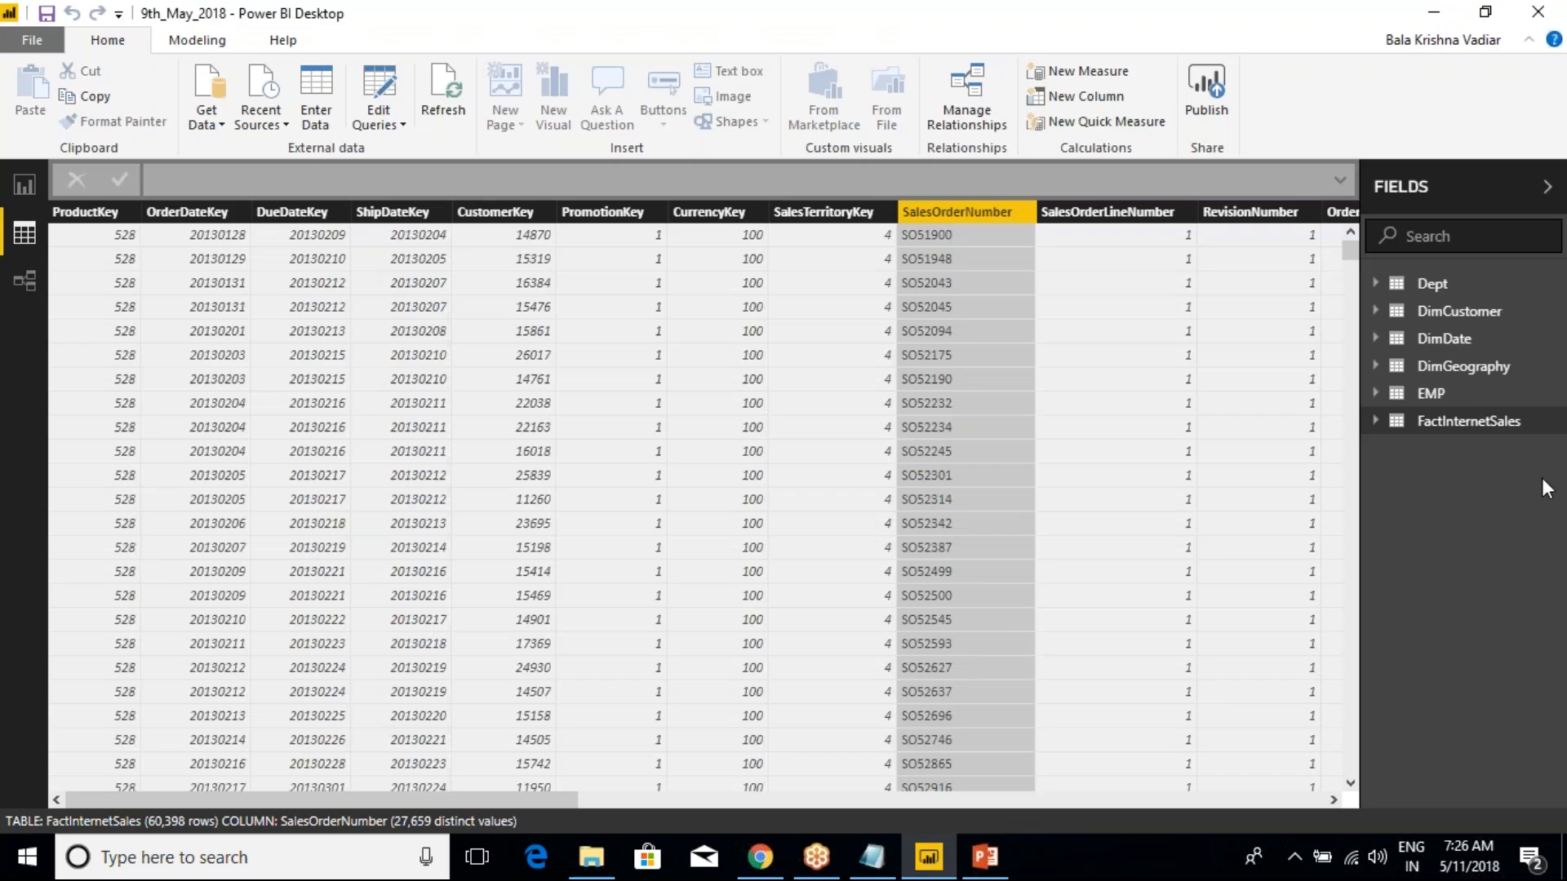
Rename the FactInternetSales table as SalesData
{"action": "right_click", "coordinate": [1469, 421]}
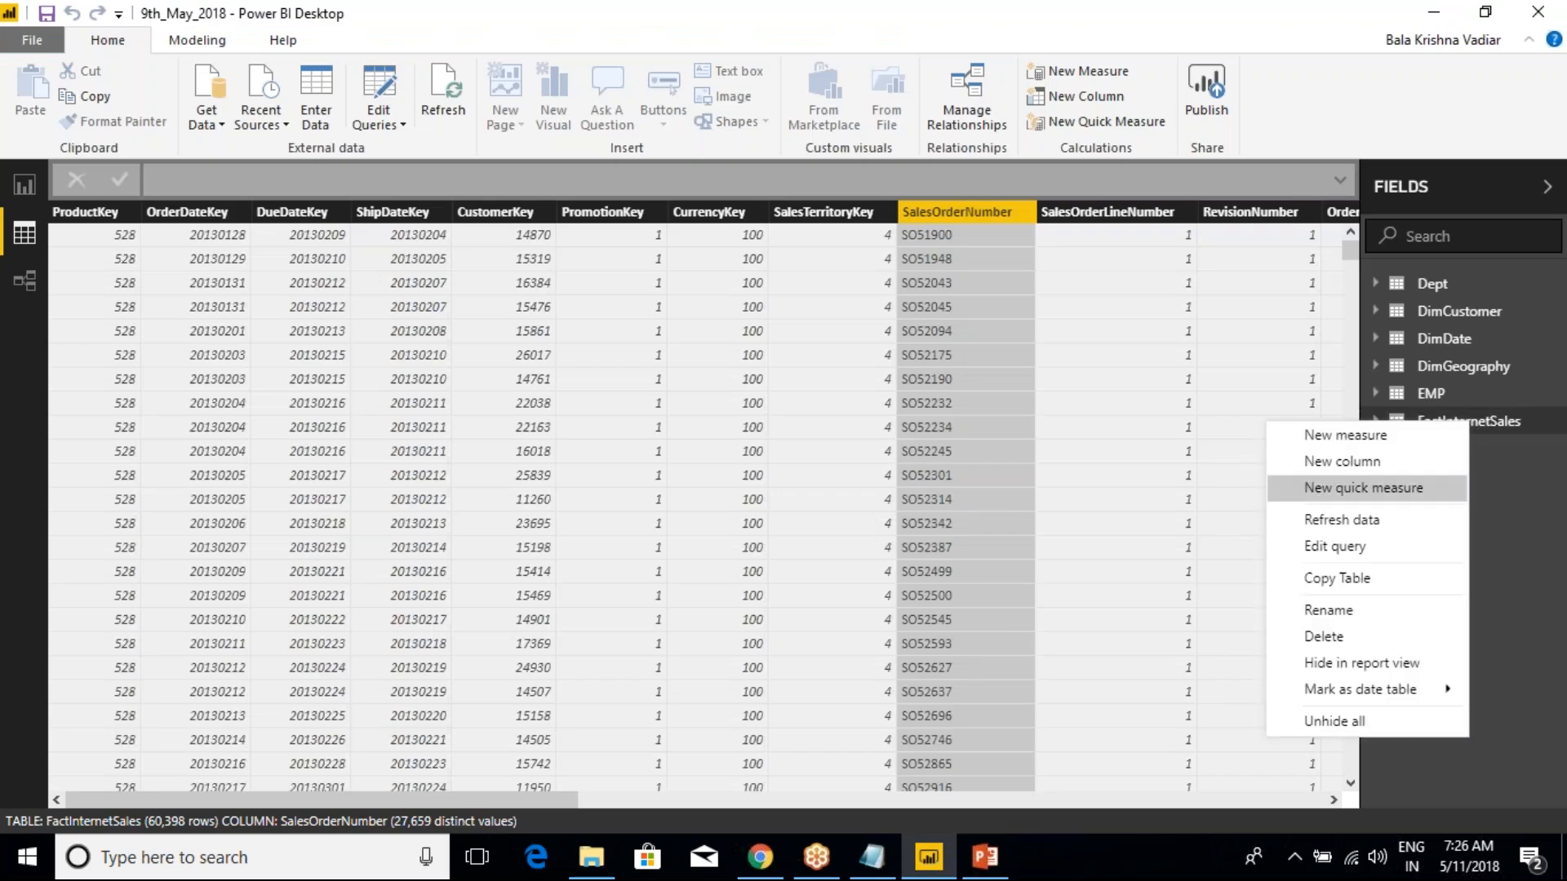
{"action": "left_click", "coordinate": [1352, 613]}
{"action": "type", "text": "Sa"}
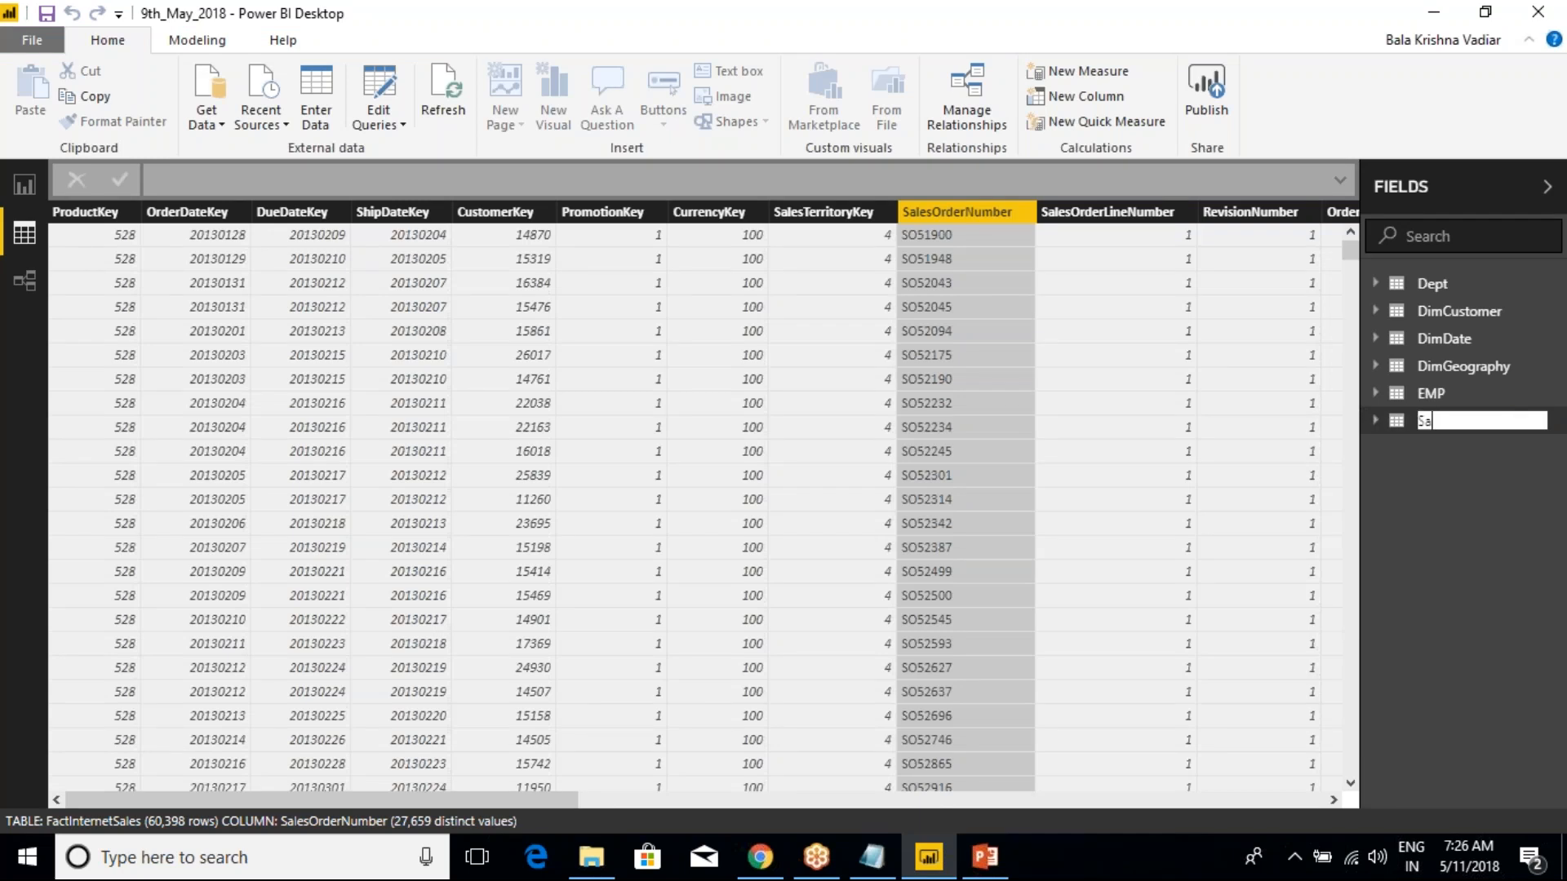
{"action": "type", "text": "lesData"}
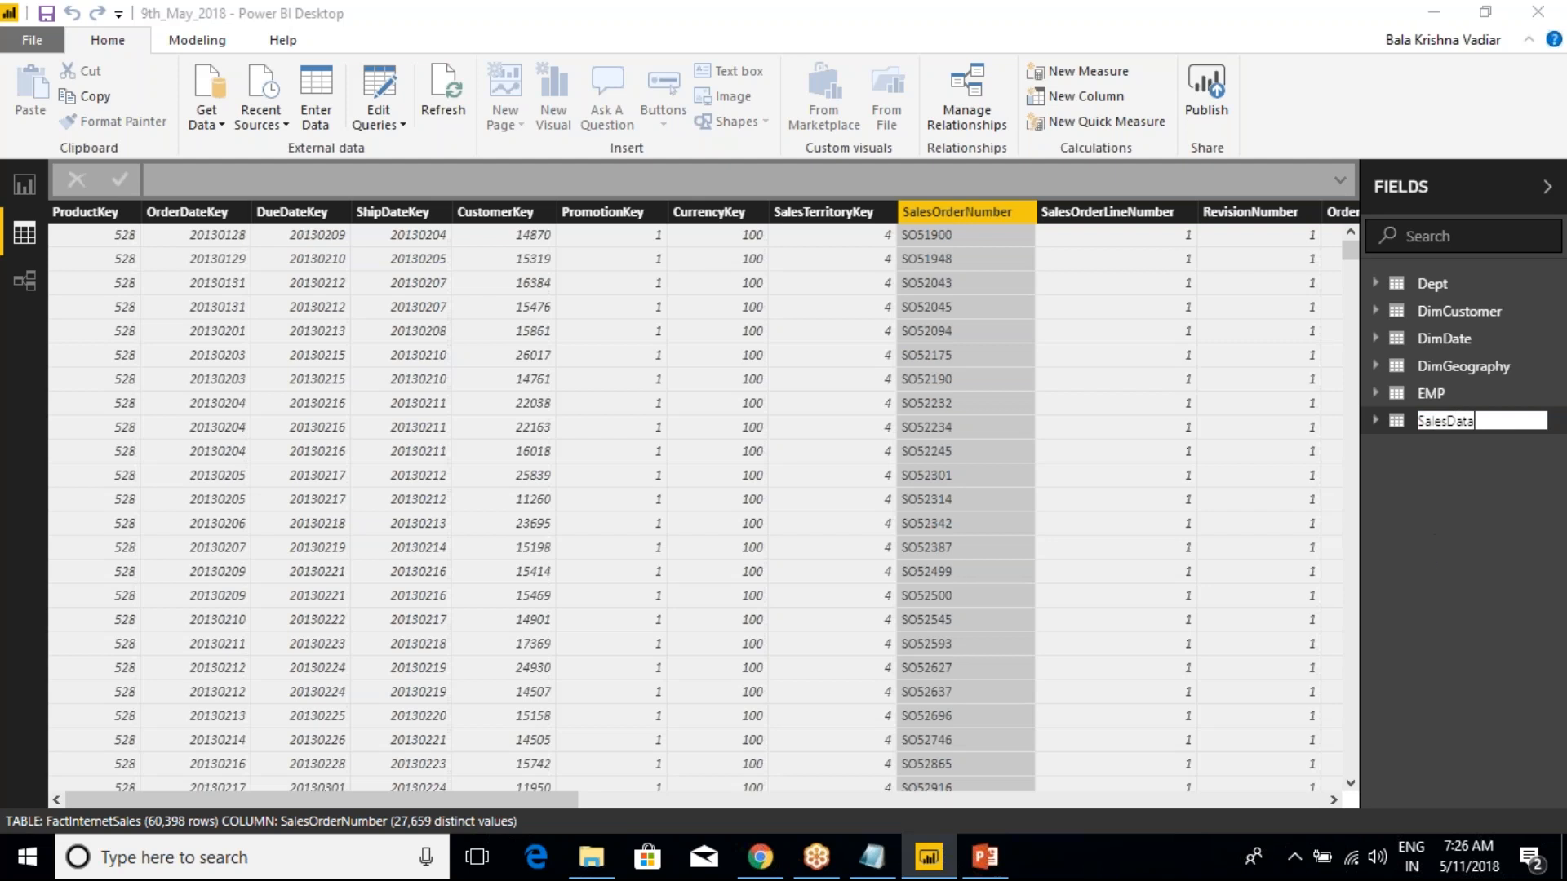
{"action": "key", "text": "Return"}
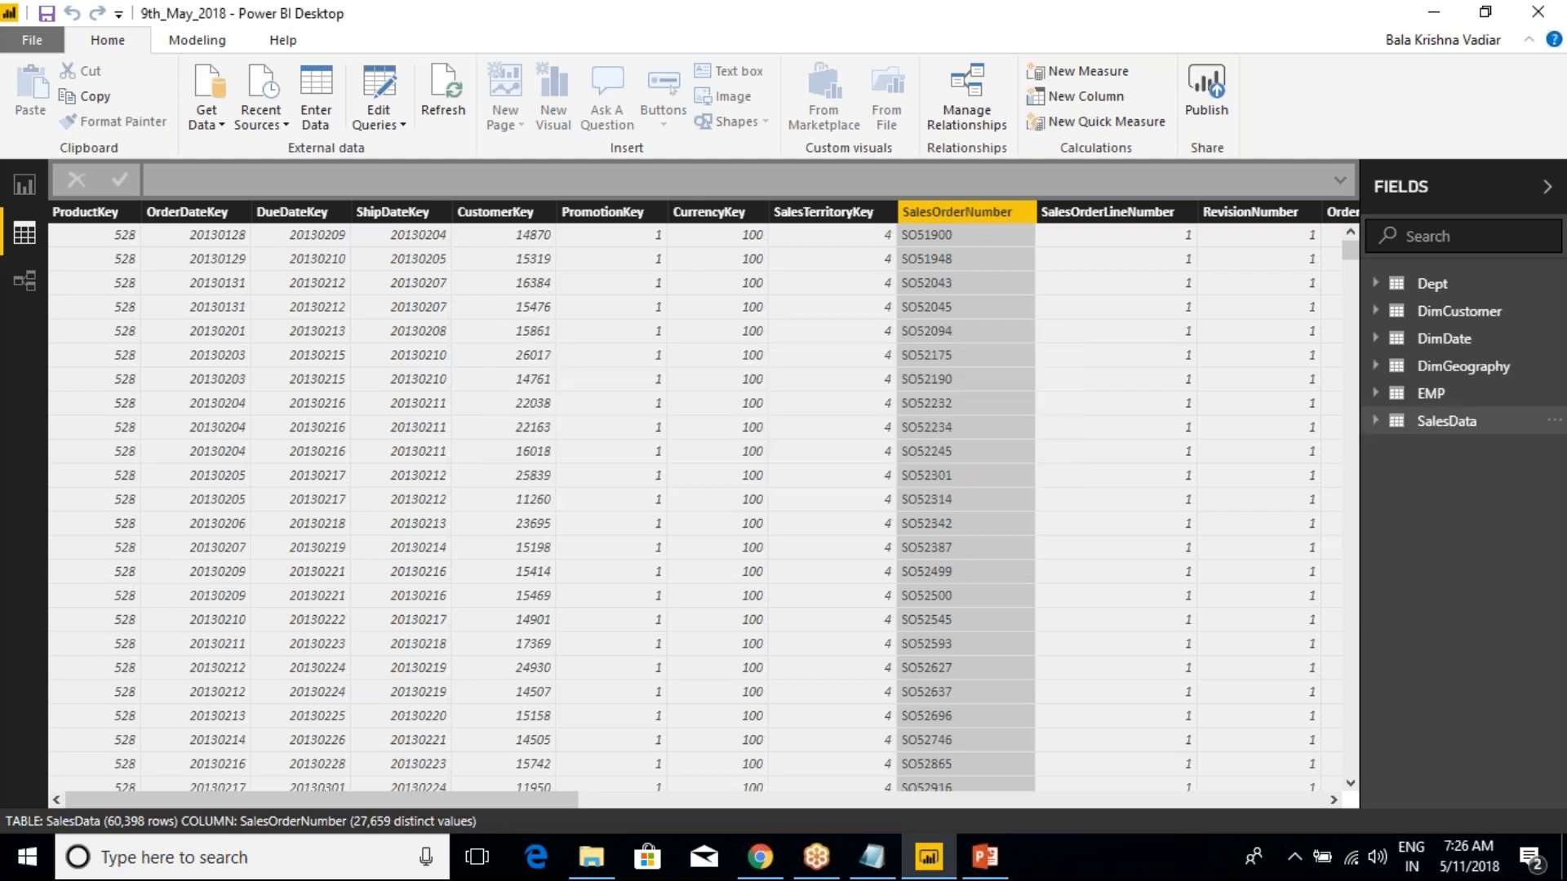
Check the Mark as date table options for SalesData, and open the Power BI Batch(9th-April-2018) folder in File Explorer
{"action": "right_click", "coordinate": [1456, 423]}
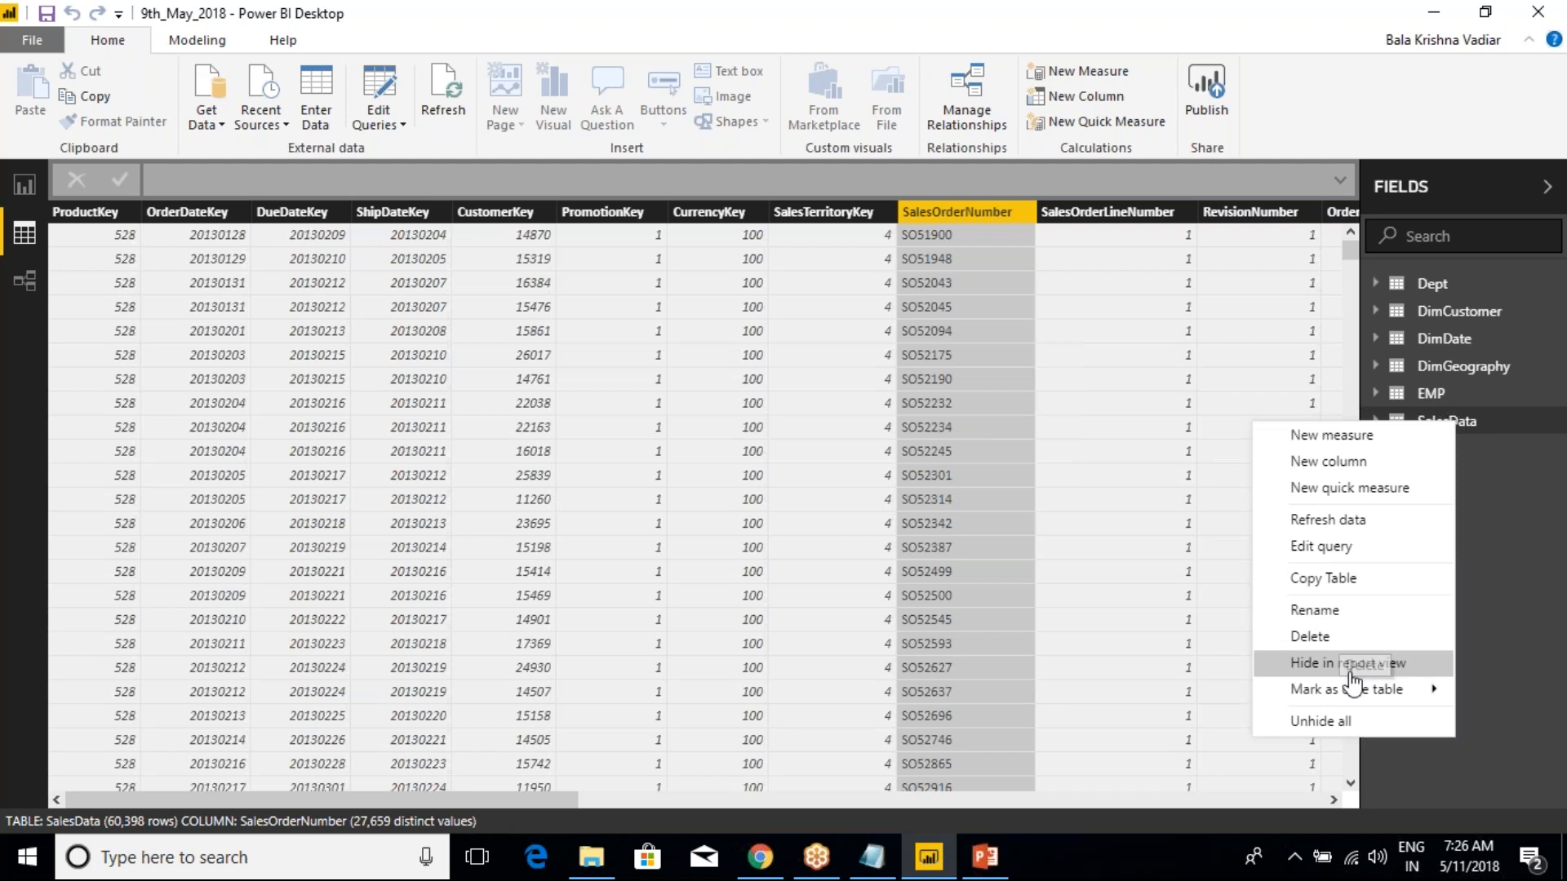
{"action": "mouse_move", "coordinate": [1387, 692]}
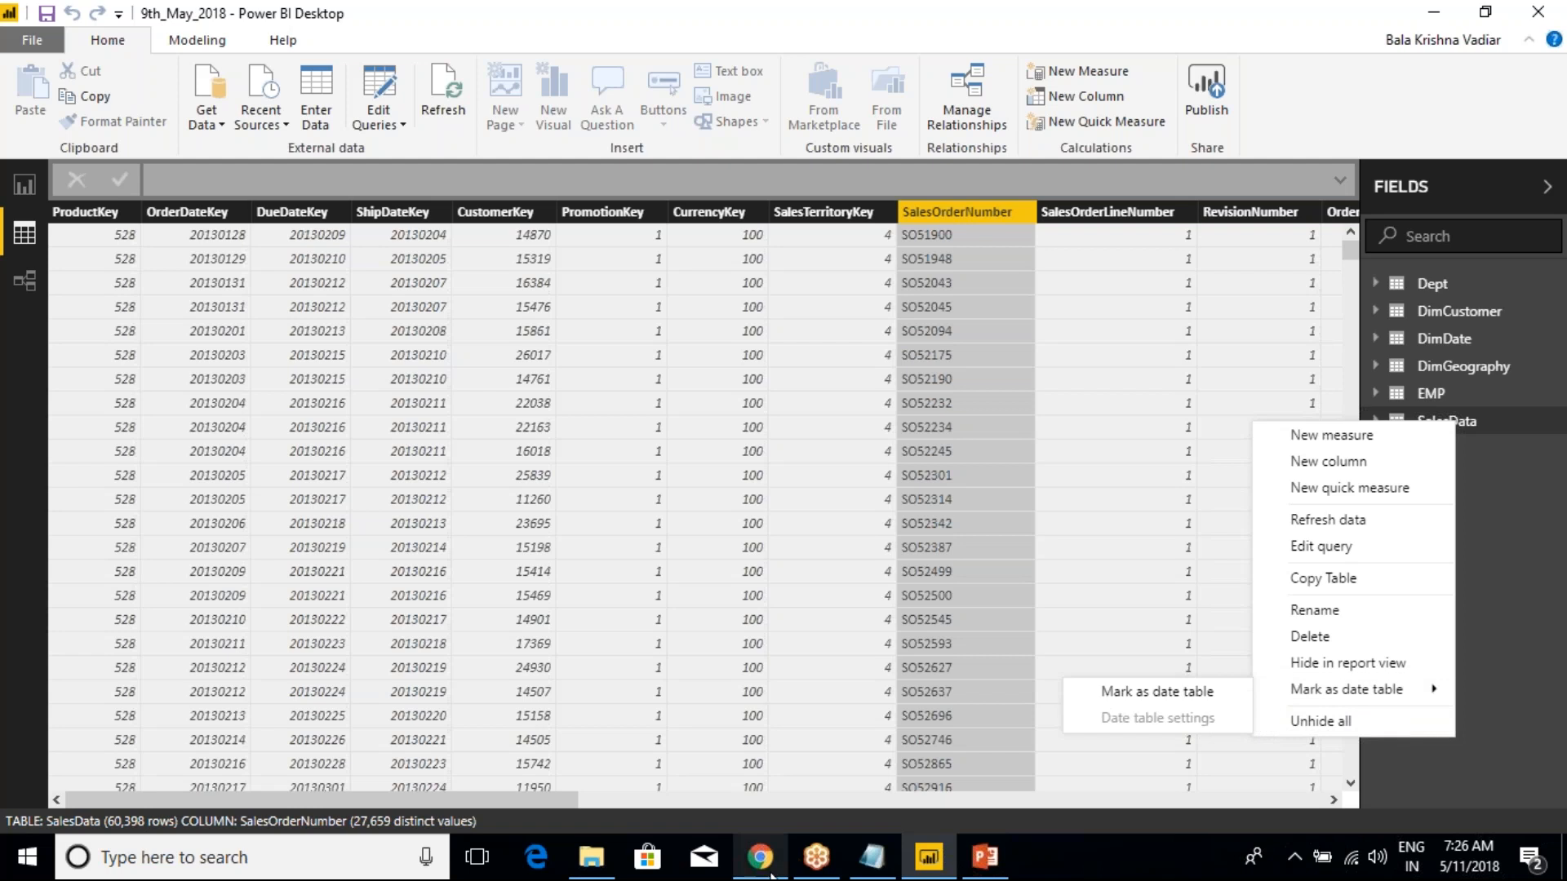
{"action": "mouse_move", "coordinate": [591, 857]}
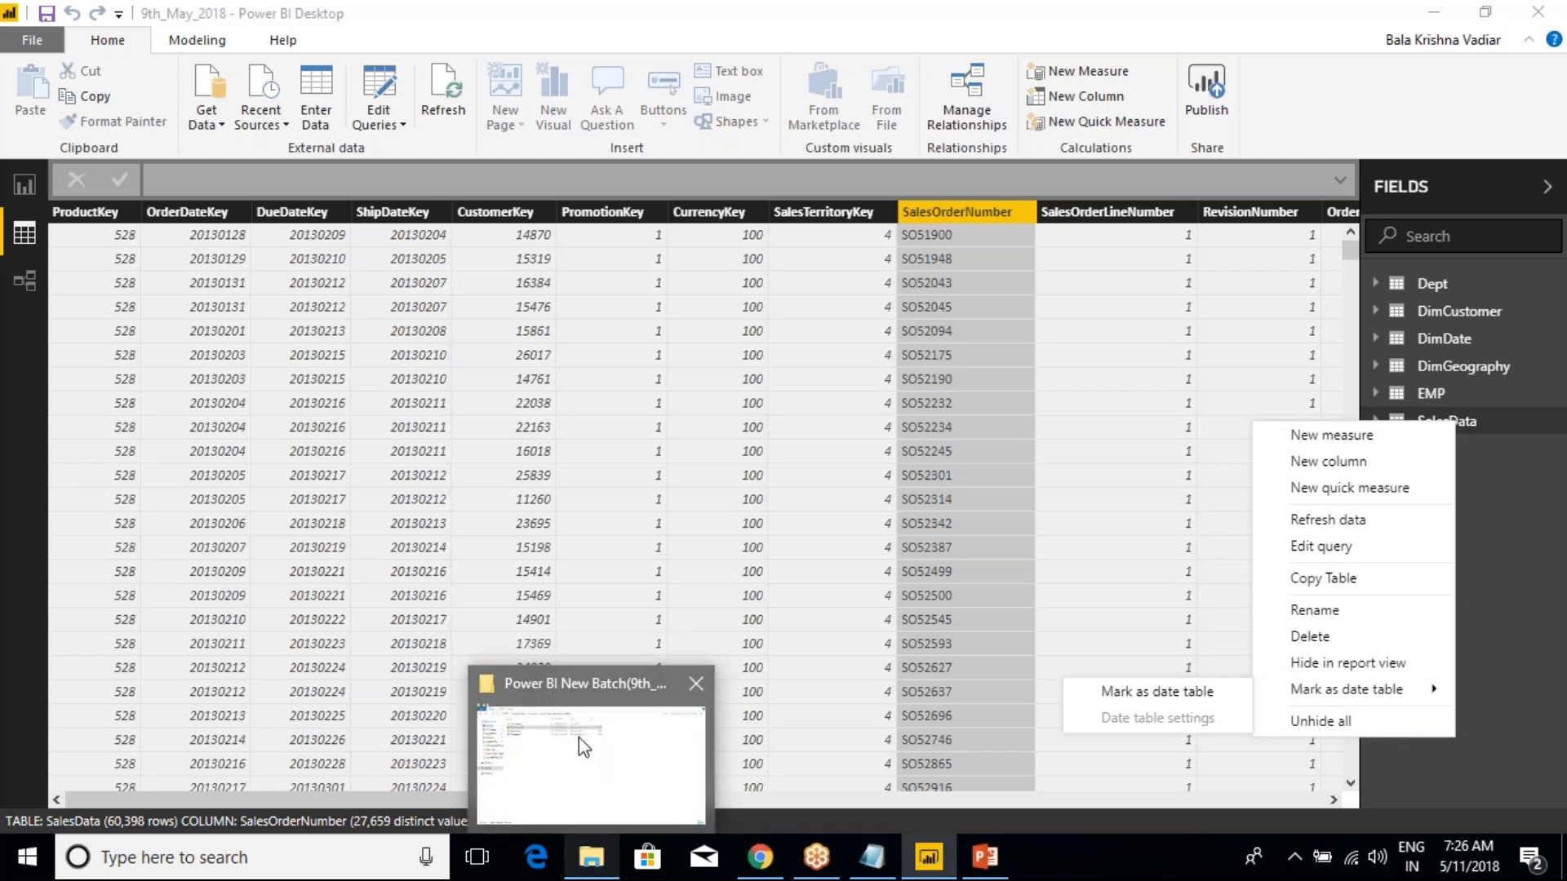
{"action": "left_click", "coordinate": [584, 761]}
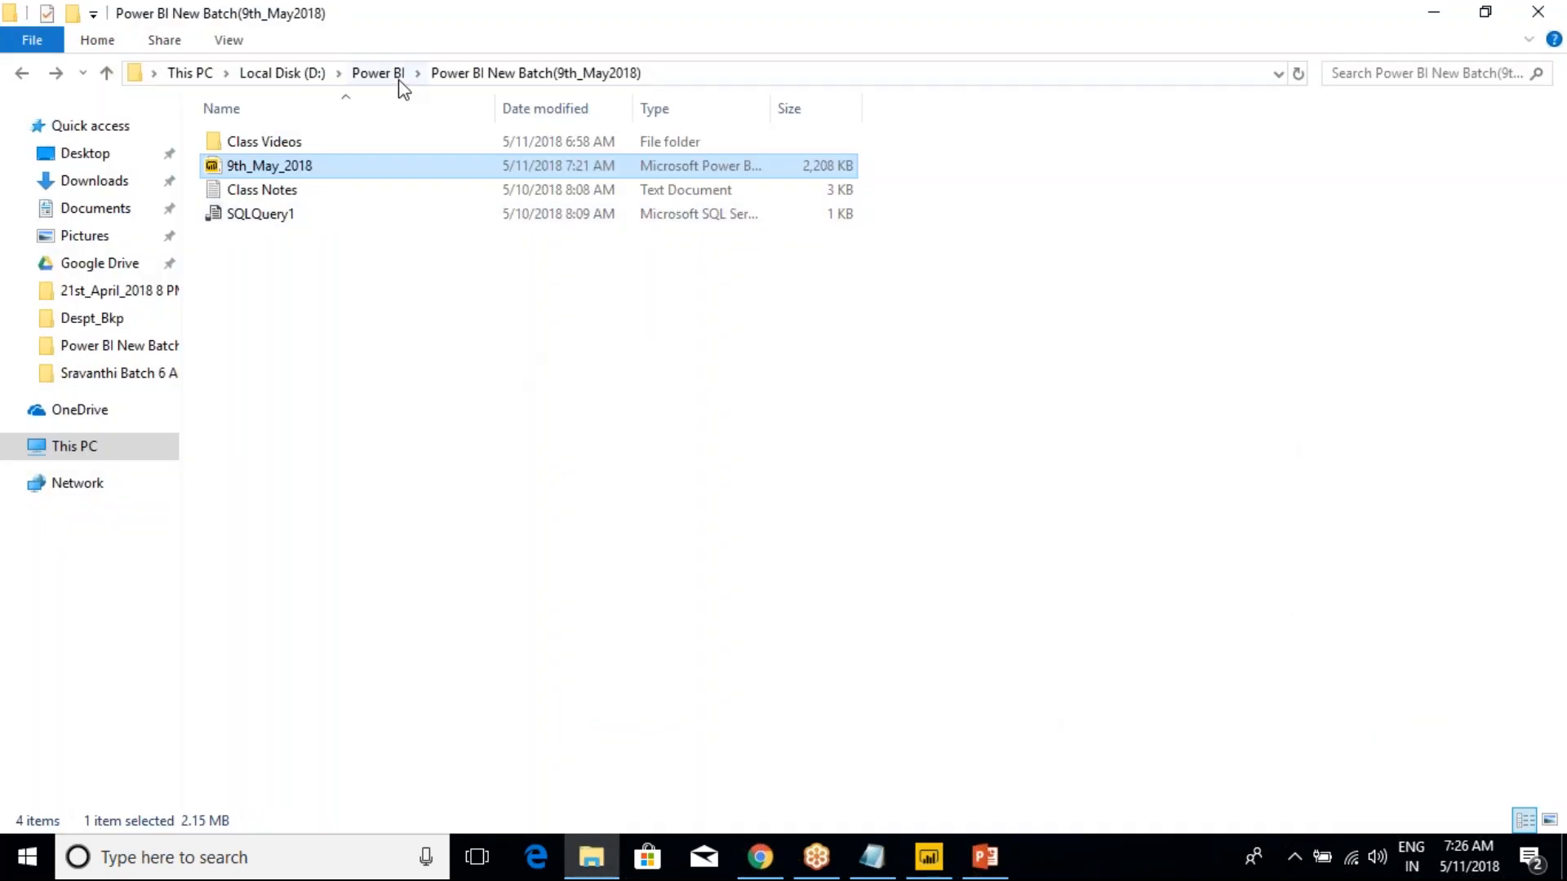
{"action": "mouse_move", "coordinate": [591, 857]}
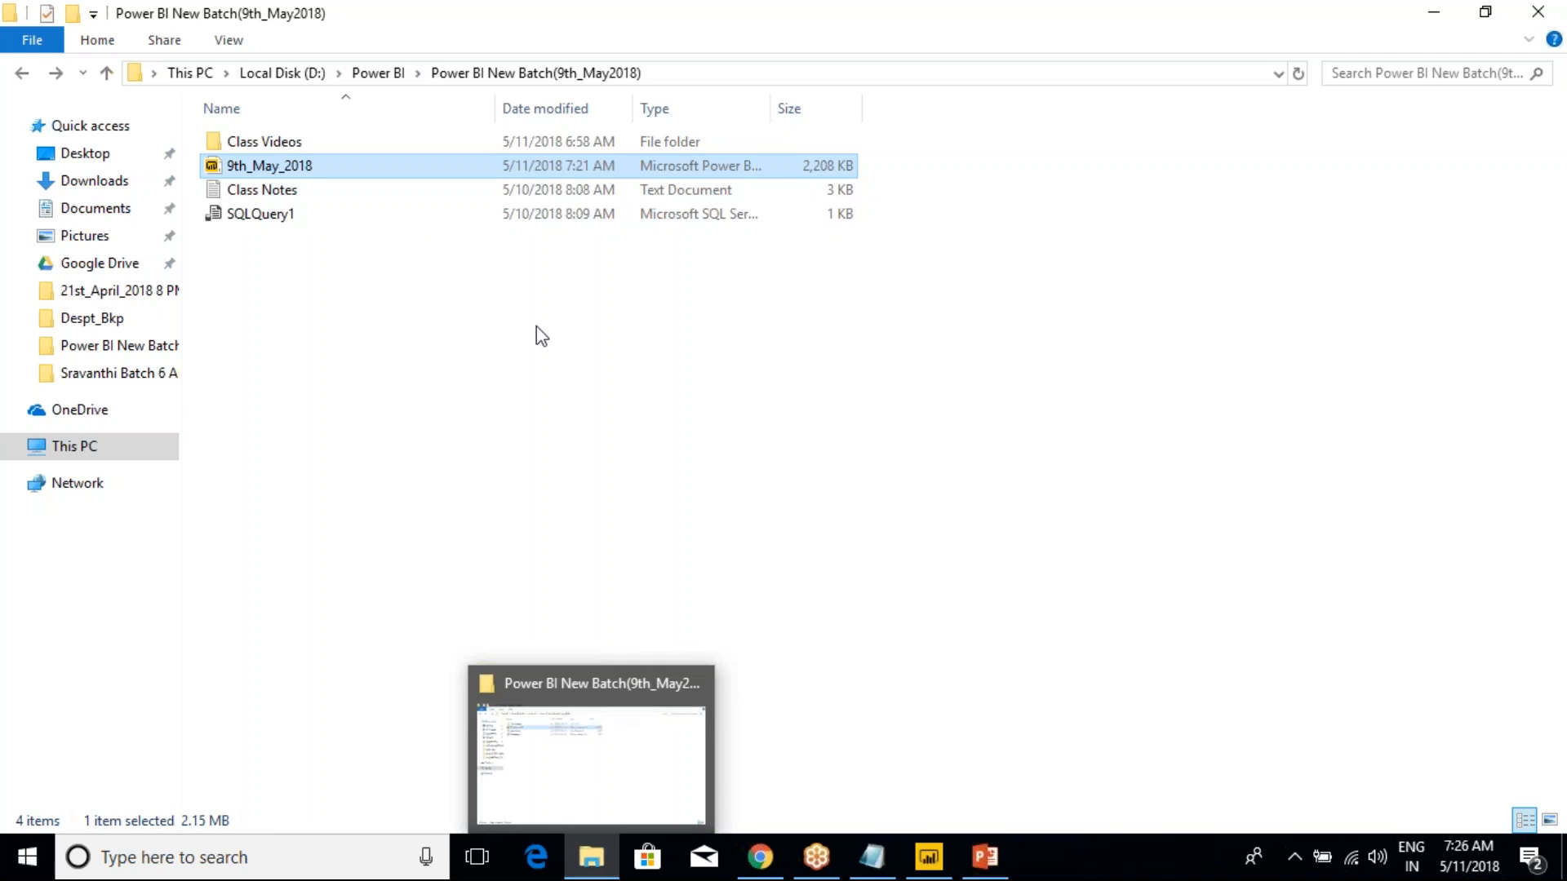
{"action": "left_click", "coordinate": [378, 73]}
{"action": "left_click", "coordinate": [389, 243]}
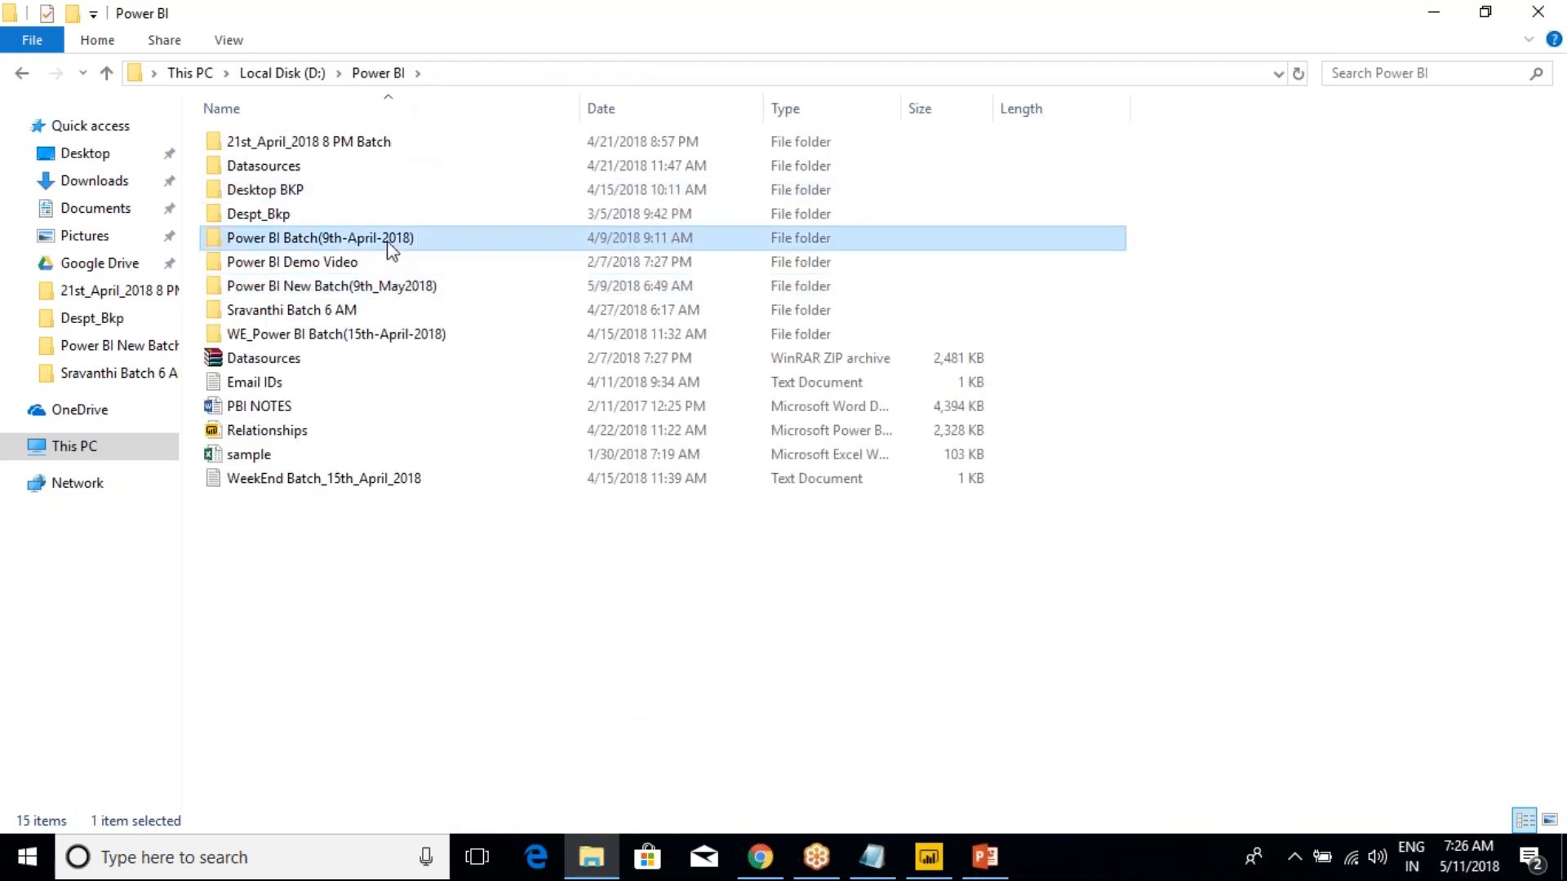
{"action": "double_click", "coordinate": [390, 244]}
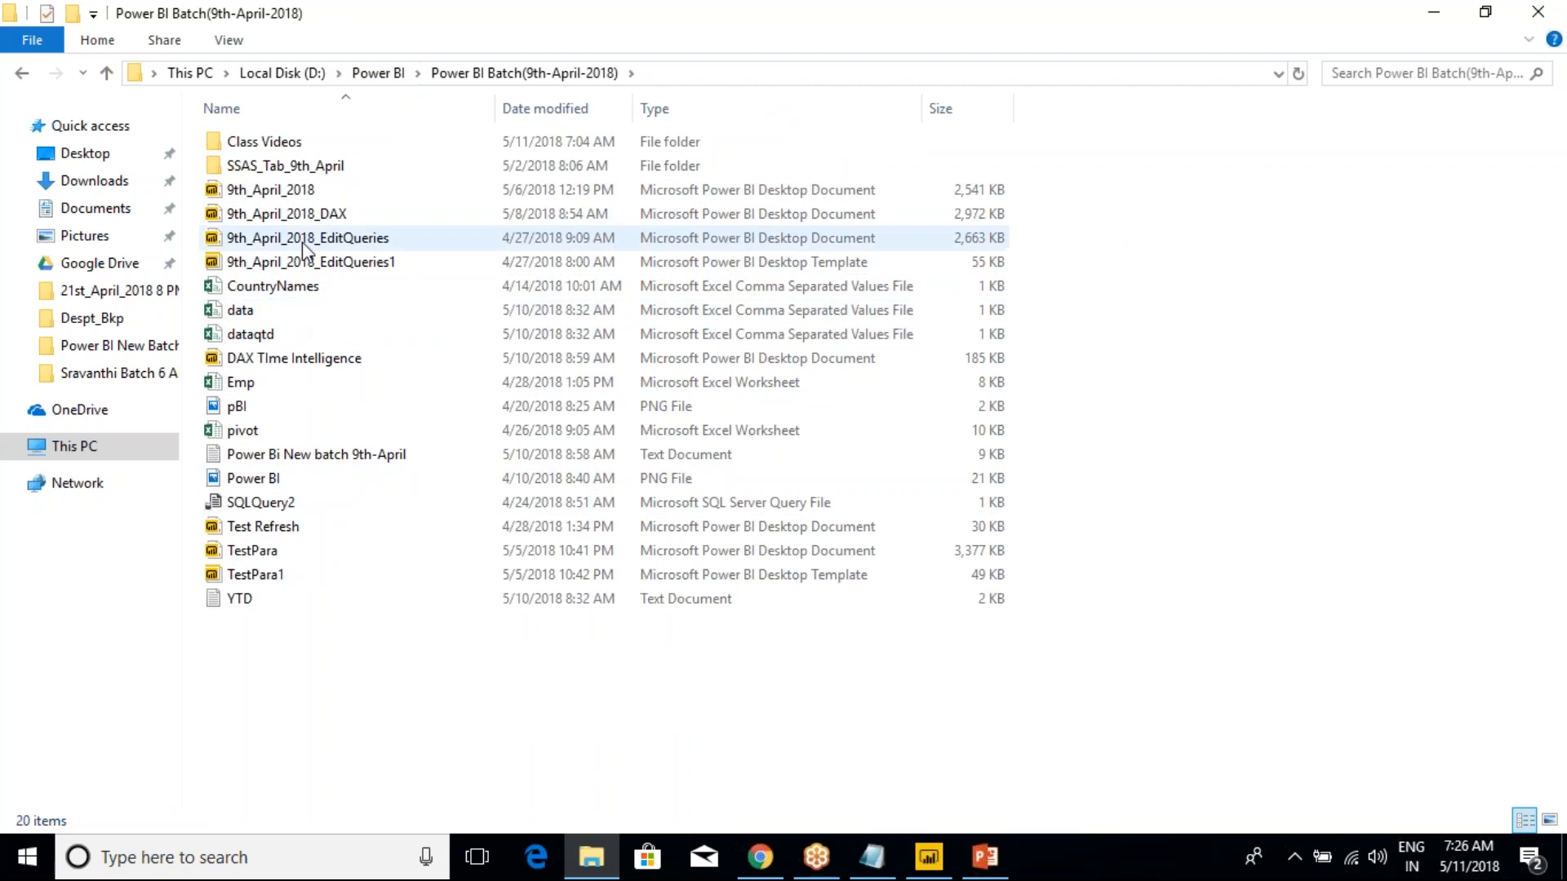
Open the Power Bi New batch 9th-April text file and go to its DAX(Data Analysis Expressions) notes
{"action": "left_click", "coordinate": [292, 369]}
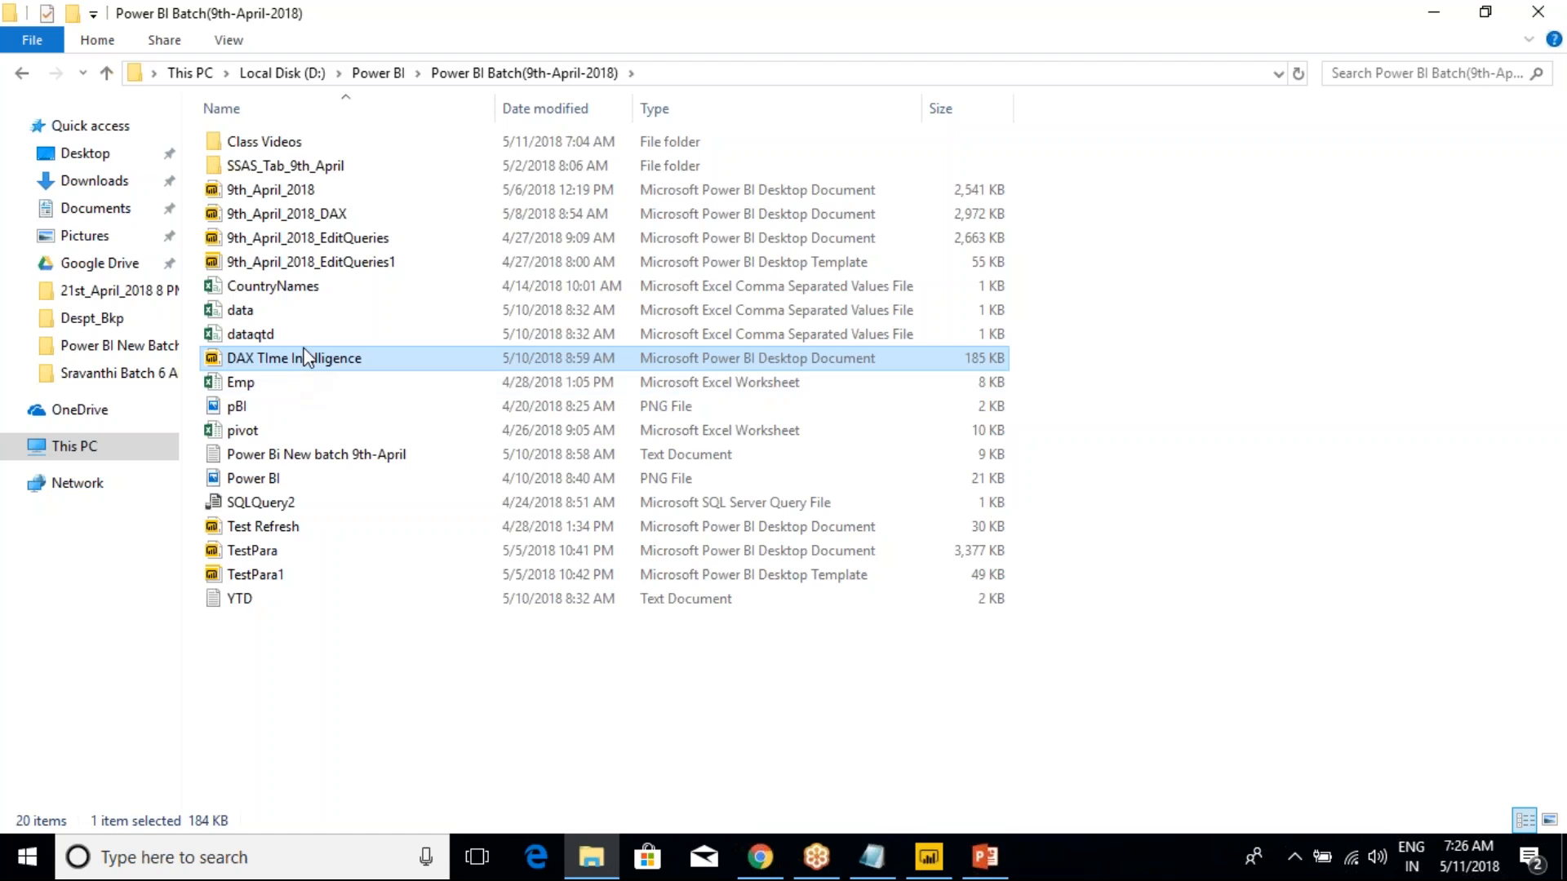
{"action": "left_click", "coordinate": [315, 215]}
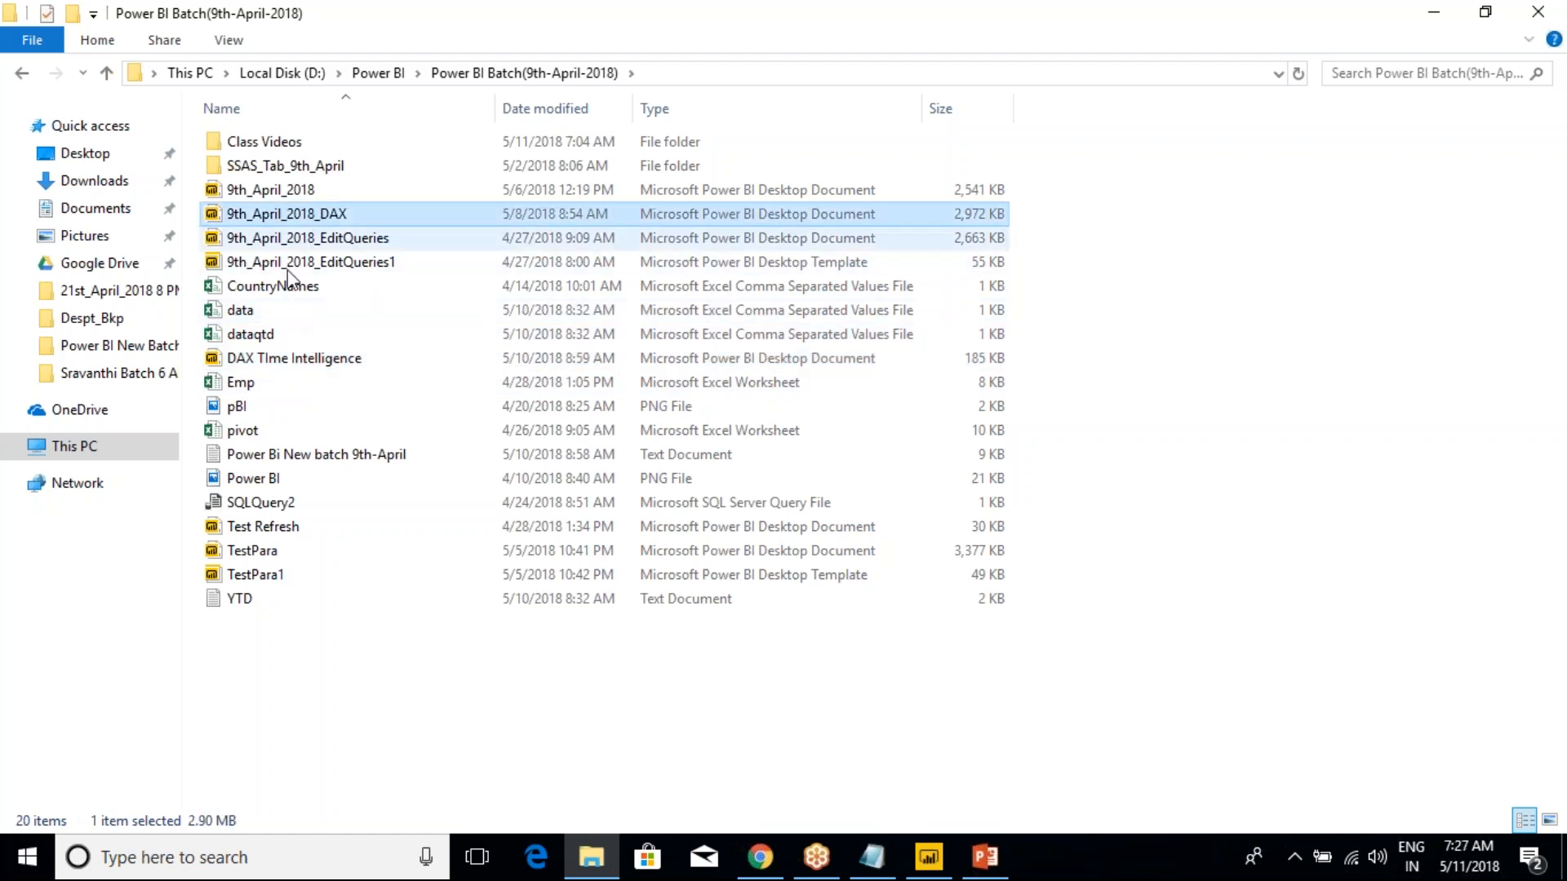
{"action": "double_click", "coordinate": [308, 454]}
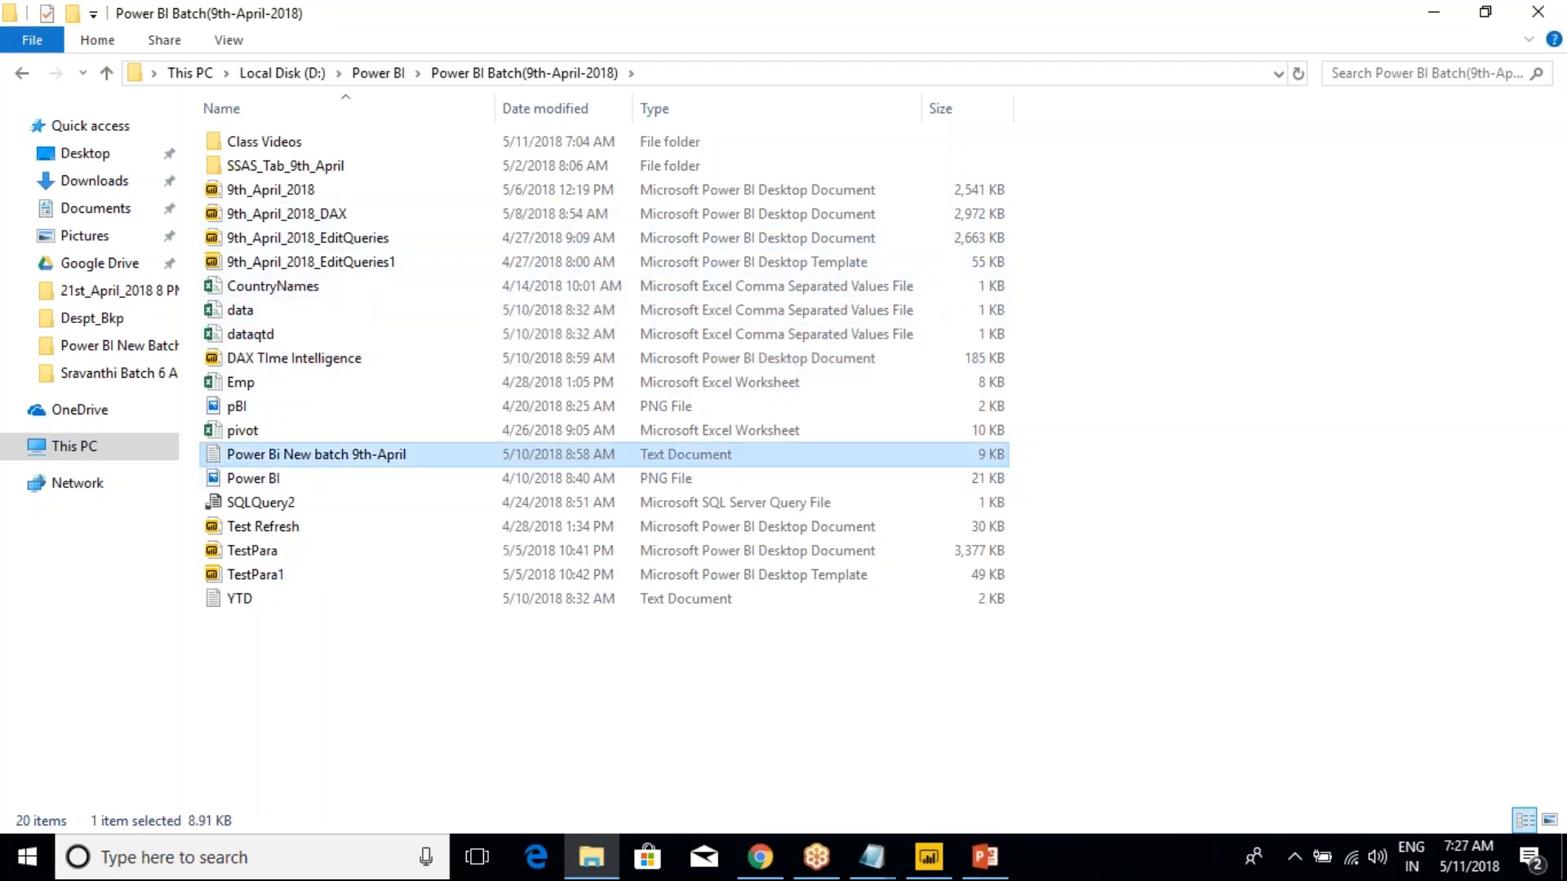
{"action": "left_click", "coordinate": [946, 143]}
{"action": "scroll", "coordinate": [720, 359], "scroll_direction": "down", "scroll_amount": 15}
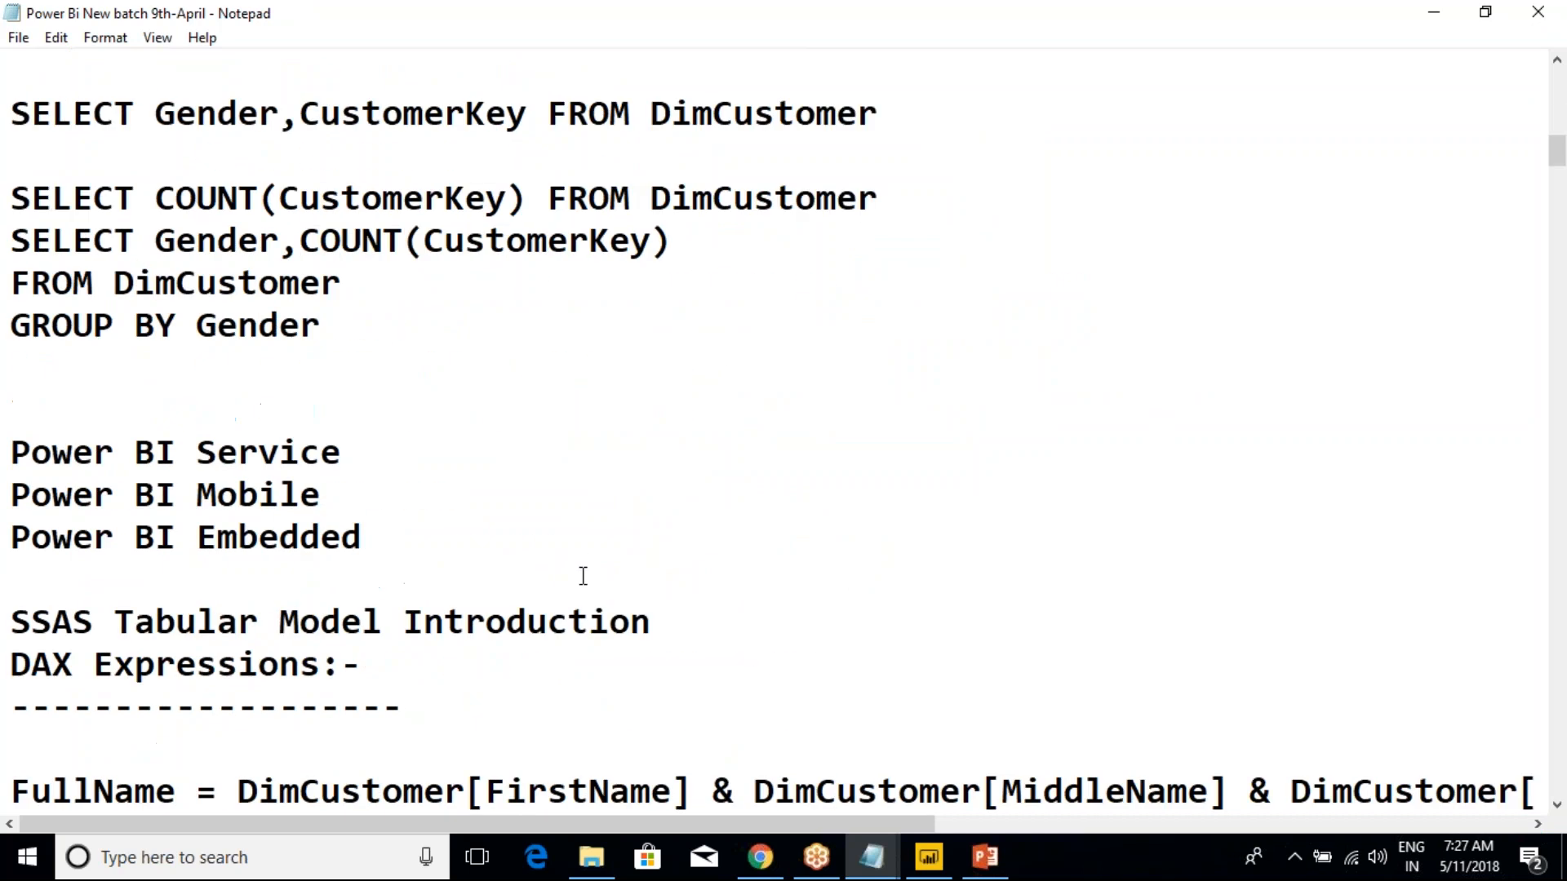
{"action": "left_click_drag", "start_coordinate": [1556, 172], "coordinate": [1504, 568]}
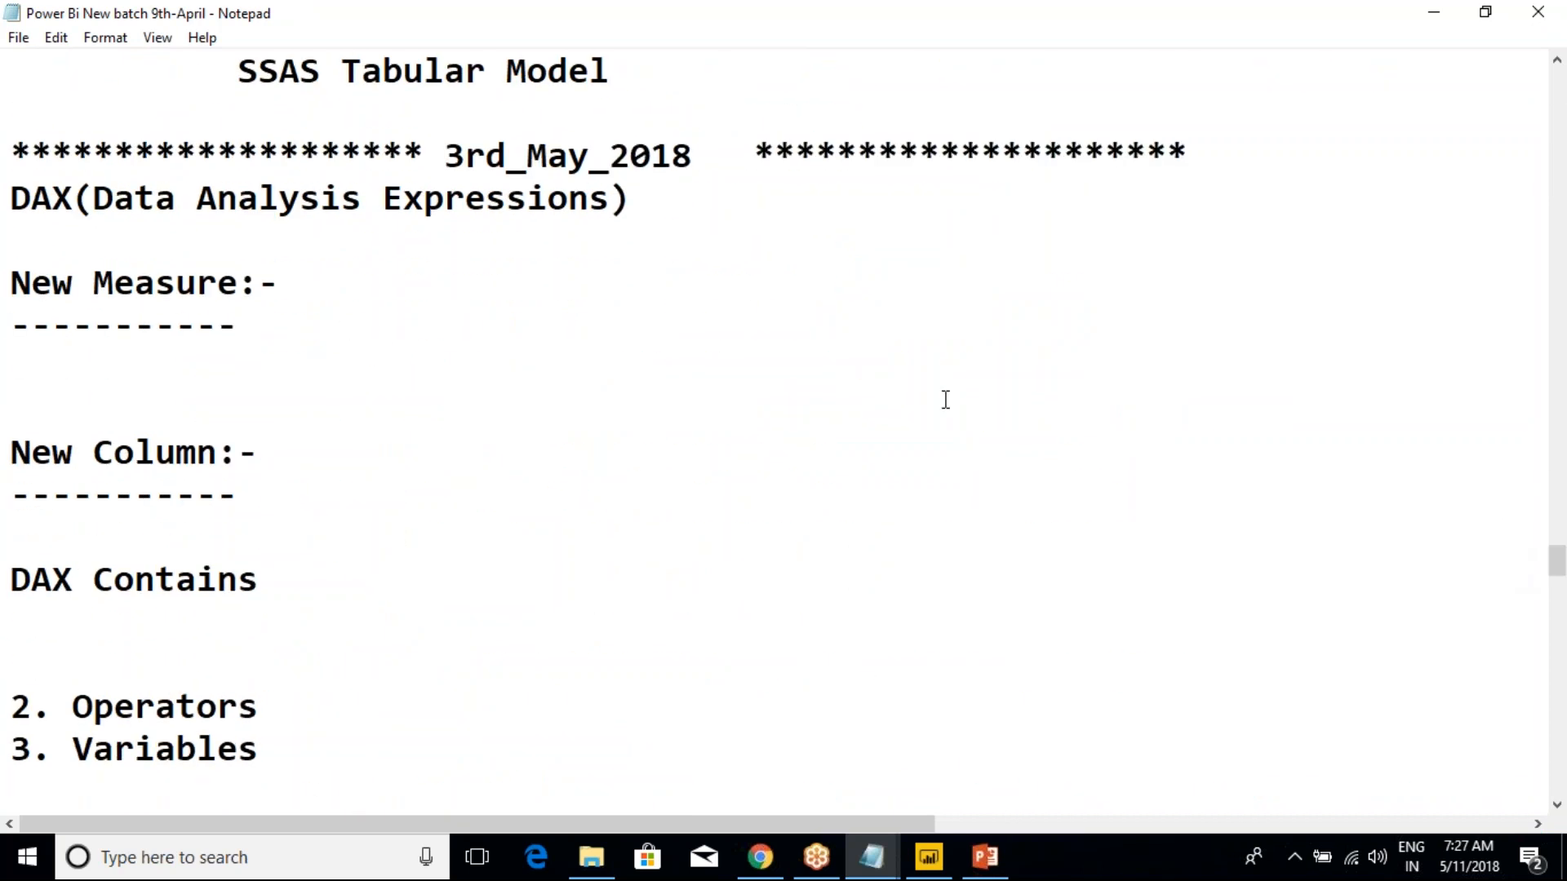
Review the DAX notes on New Measure, New Column, and the Date and Time Functions, highlighting each heading
{"action": "left_click_drag", "start_coordinate": [651, 214], "coordinate": [10, 173]}
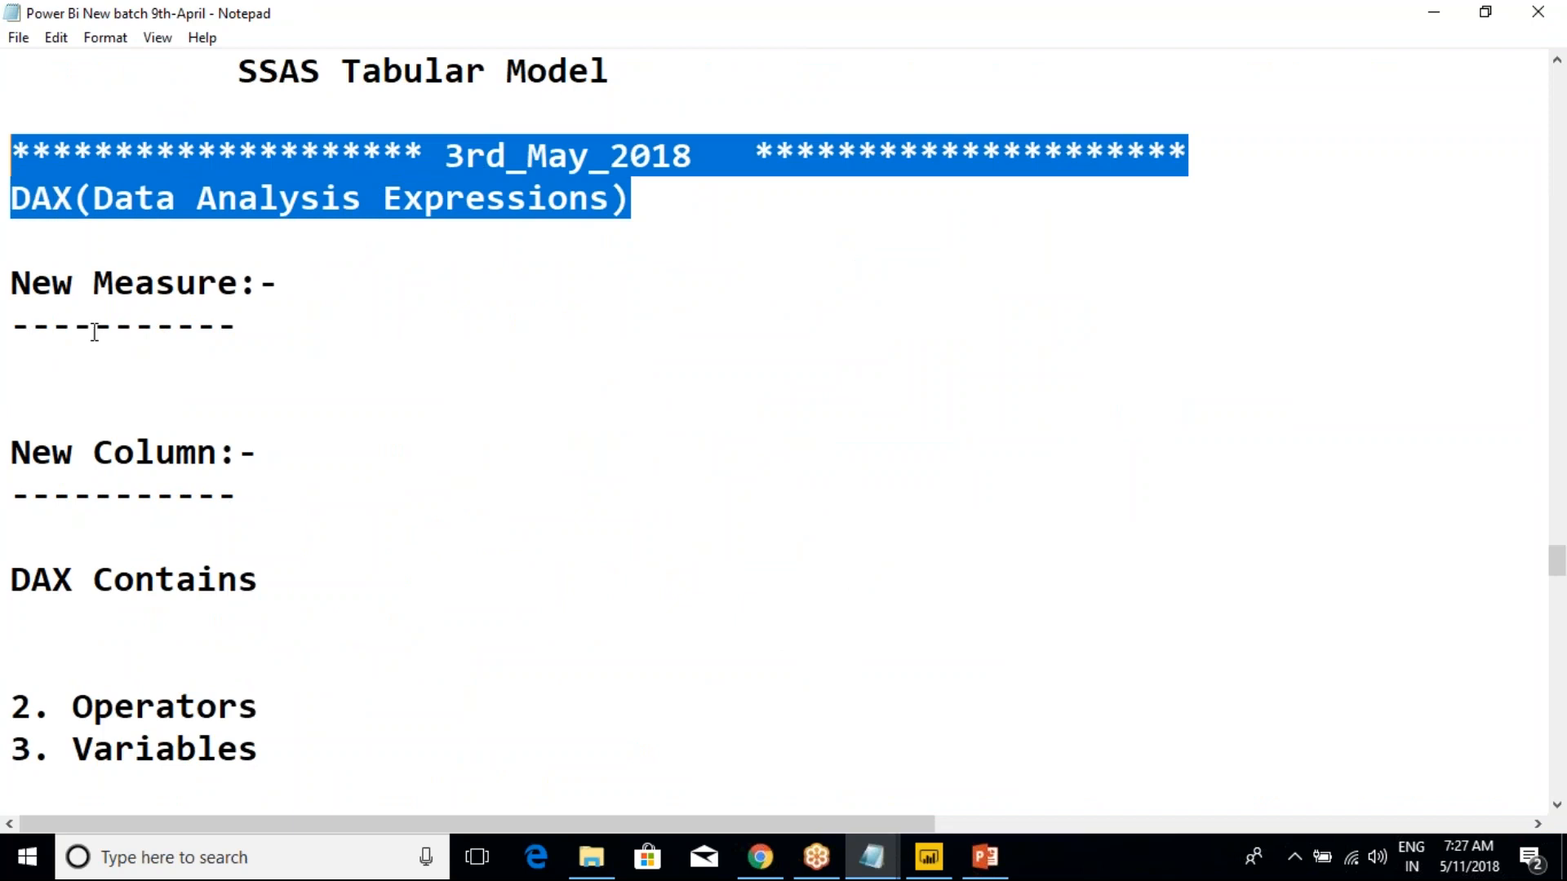
{"action": "left_click_drag", "start_coordinate": [31, 283], "coordinate": [238, 335]}
{"action": "left_click_drag", "start_coordinate": [31, 451], "coordinate": [257, 539]}
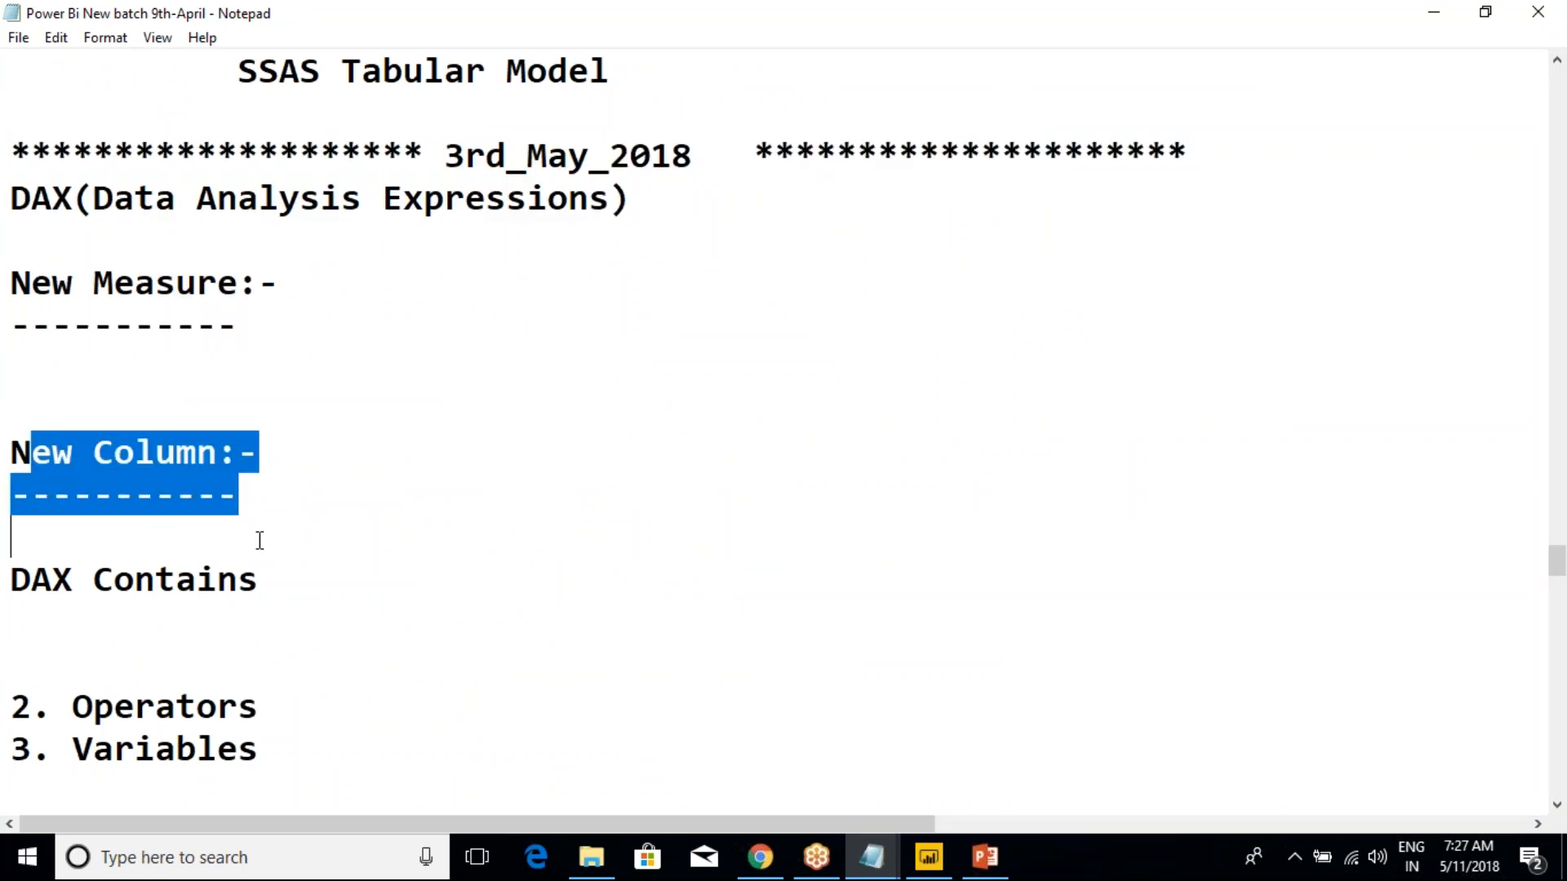
{"action": "scroll", "coordinate": [257, 539], "scroll_direction": "down", "scroll_amount": 4}
{"action": "left_click_drag", "start_coordinate": [198, 325], "coordinate": [303, 494]}
{"action": "scroll", "coordinate": [303, 495], "scroll_direction": "down", "scroll_amount": 1}
{"action": "left_click", "coordinate": [302, 489]}
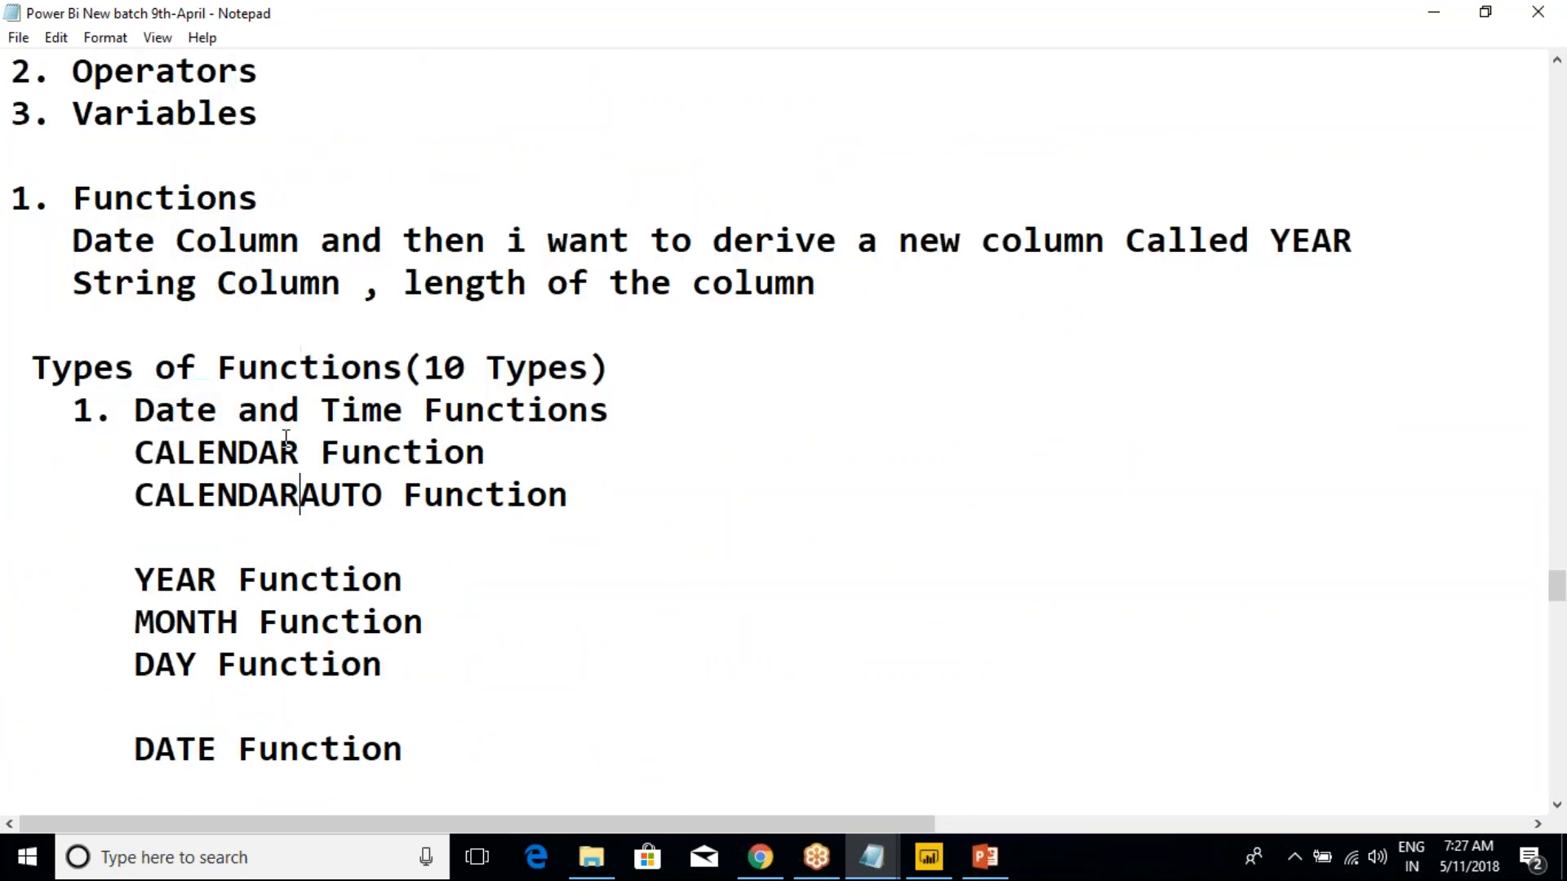
{"action": "left_click_drag", "start_coordinate": [121, 408], "coordinate": [568, 693]}
{"action": "left_click", "coordinate": [482, 572]}
{"action": "left_click_drag", "start_coordinate": [137, 412], "coordinate": [421, 412]}
Find the Time Intelligence Functions section in the notes and read through its function list
{"action": "scroll", "coordinate": [380, 497], "scroll_direction": "down", "scroll_amount": 6}
{"action": "scroll", "coordinate": [381, 496], "scroll_direction": "down", "scroll_amount": 12}
{"action": "scroll", "coordinate": [386, 531], "scroll_direction": "down", "scroll_amount": 3}
{"action": "scroll", "coordinate": [387, 531], "scroll_direction": "up", "scroll_amount": 3}
{"action": "scroll", "coordinate": [386, 531], "scroll_direction": "down", "scroll_amount": 13}
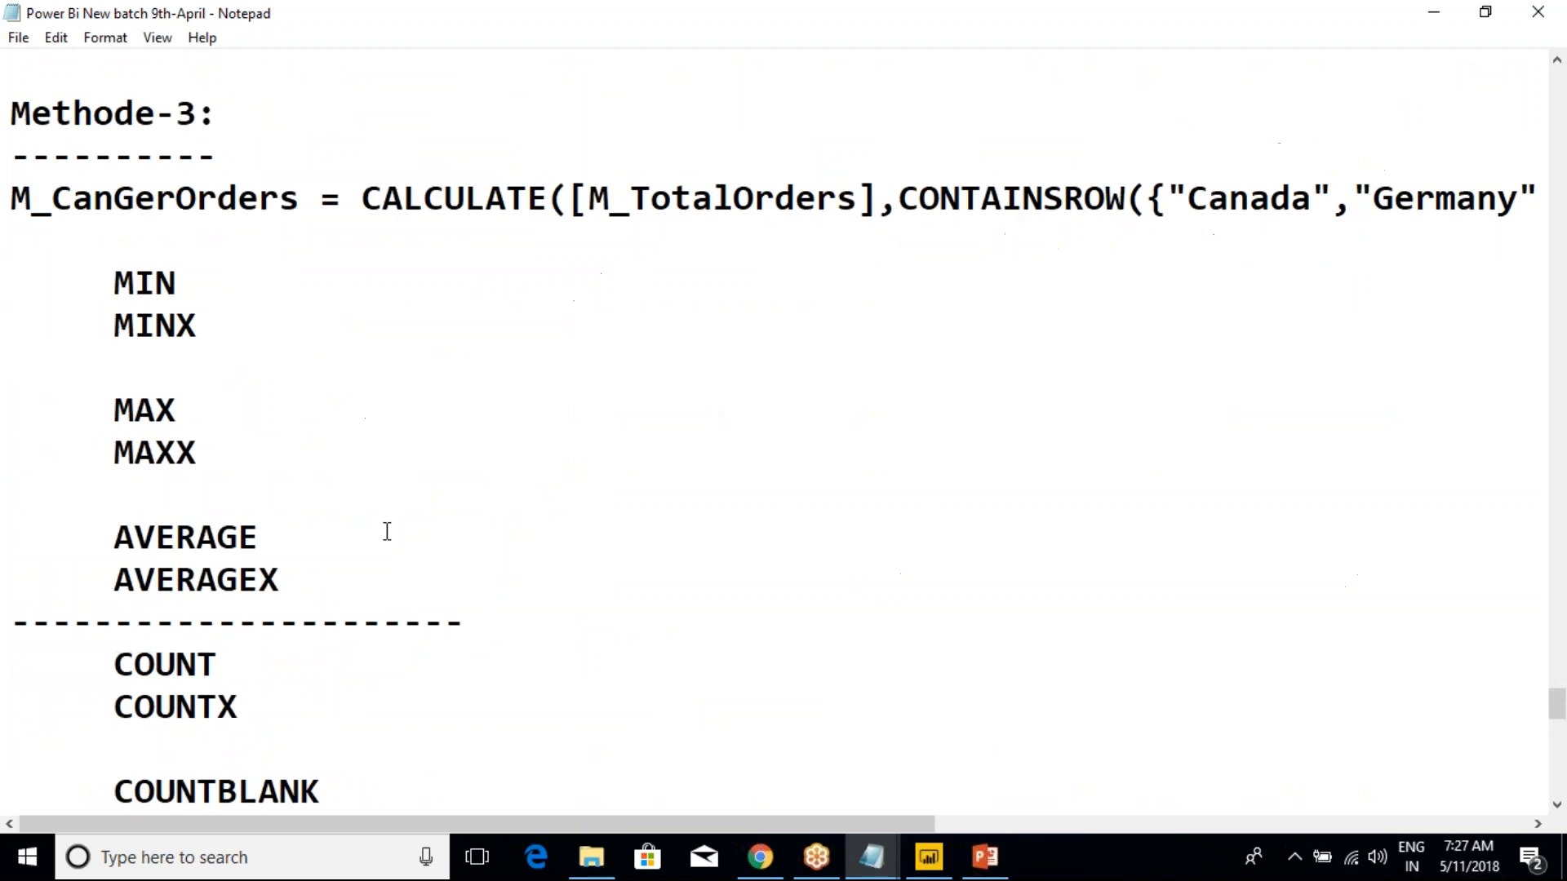
{"action": "scroll", "coordinate": [308, 459], "scroll_direction": "up", "scroll_amount": 1}
{"action": "left_click_drag", "start_coordinate": [116, 242], "coordinate": [612, 242]}
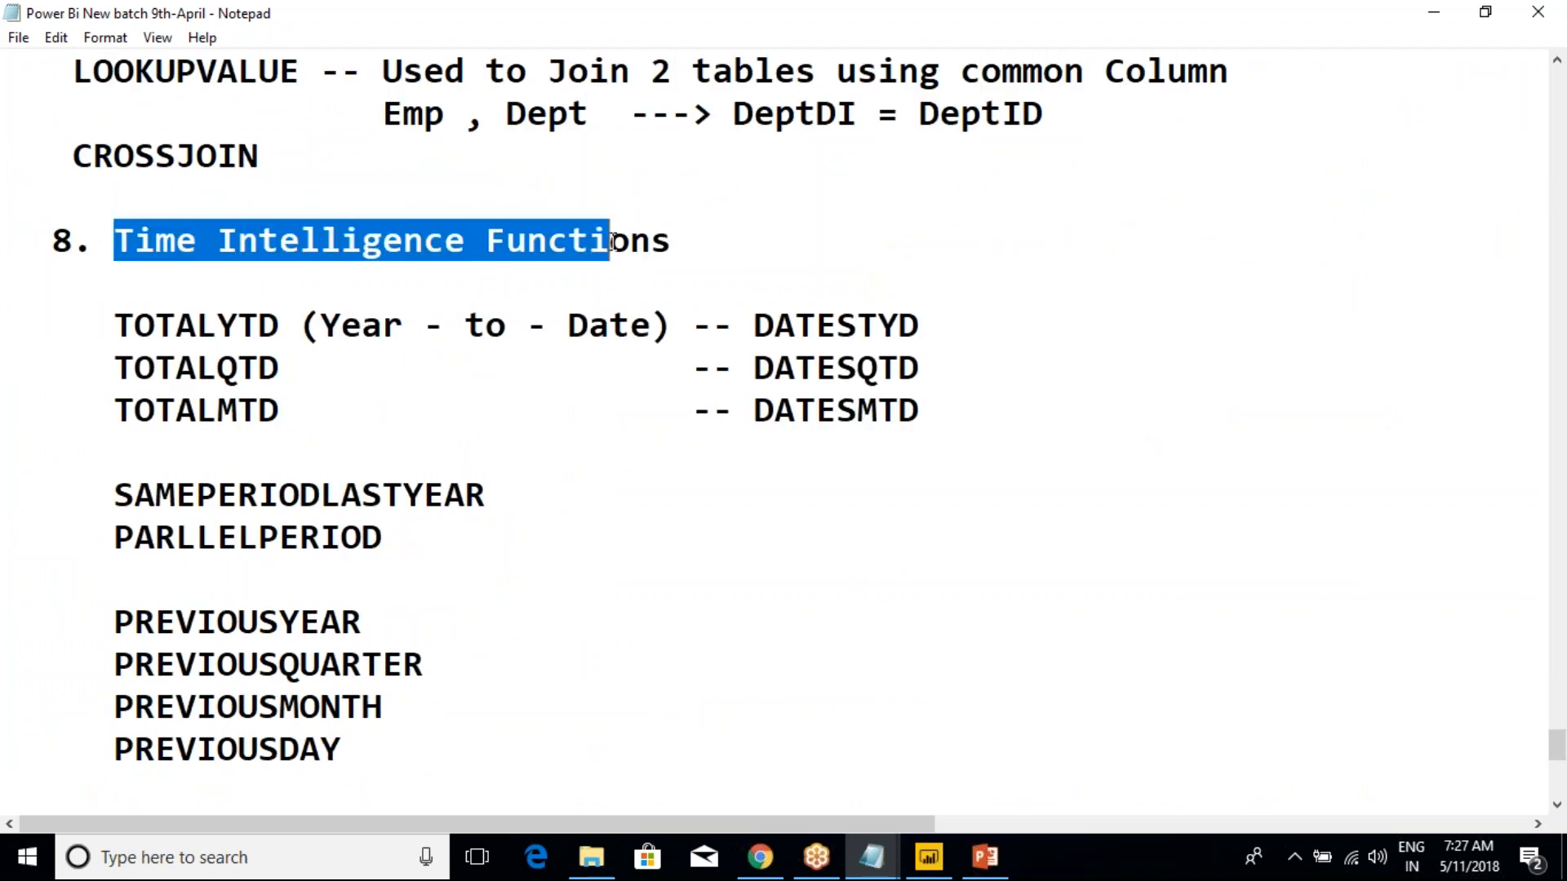
{"action": "left_click", "coordinate": [536, 363]}
{"action": "scroll", "coordinate": [408, 408], "scroll_direction": "down", "scroll_amount": 3}
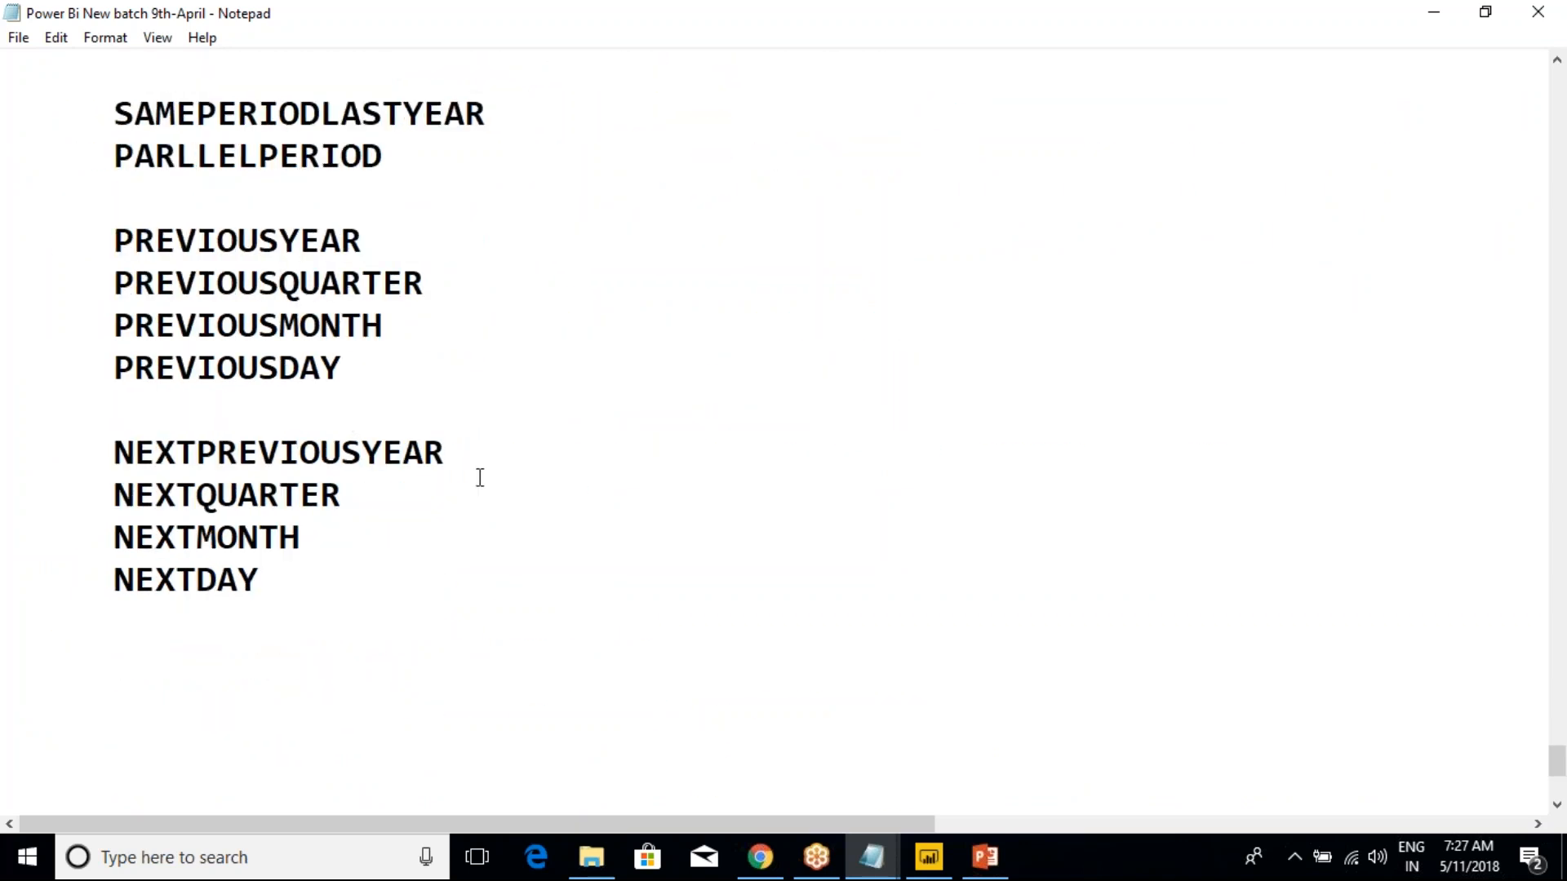
Highlight the time intelligence functions in the notes, from TOTALYTD through SAMEPERIODLASTYEAR to PREVIOUSDAY
{"action": "scroll", "coordinate": [511, 583], "scroll_direction": "up", "scroll_amount": 1}
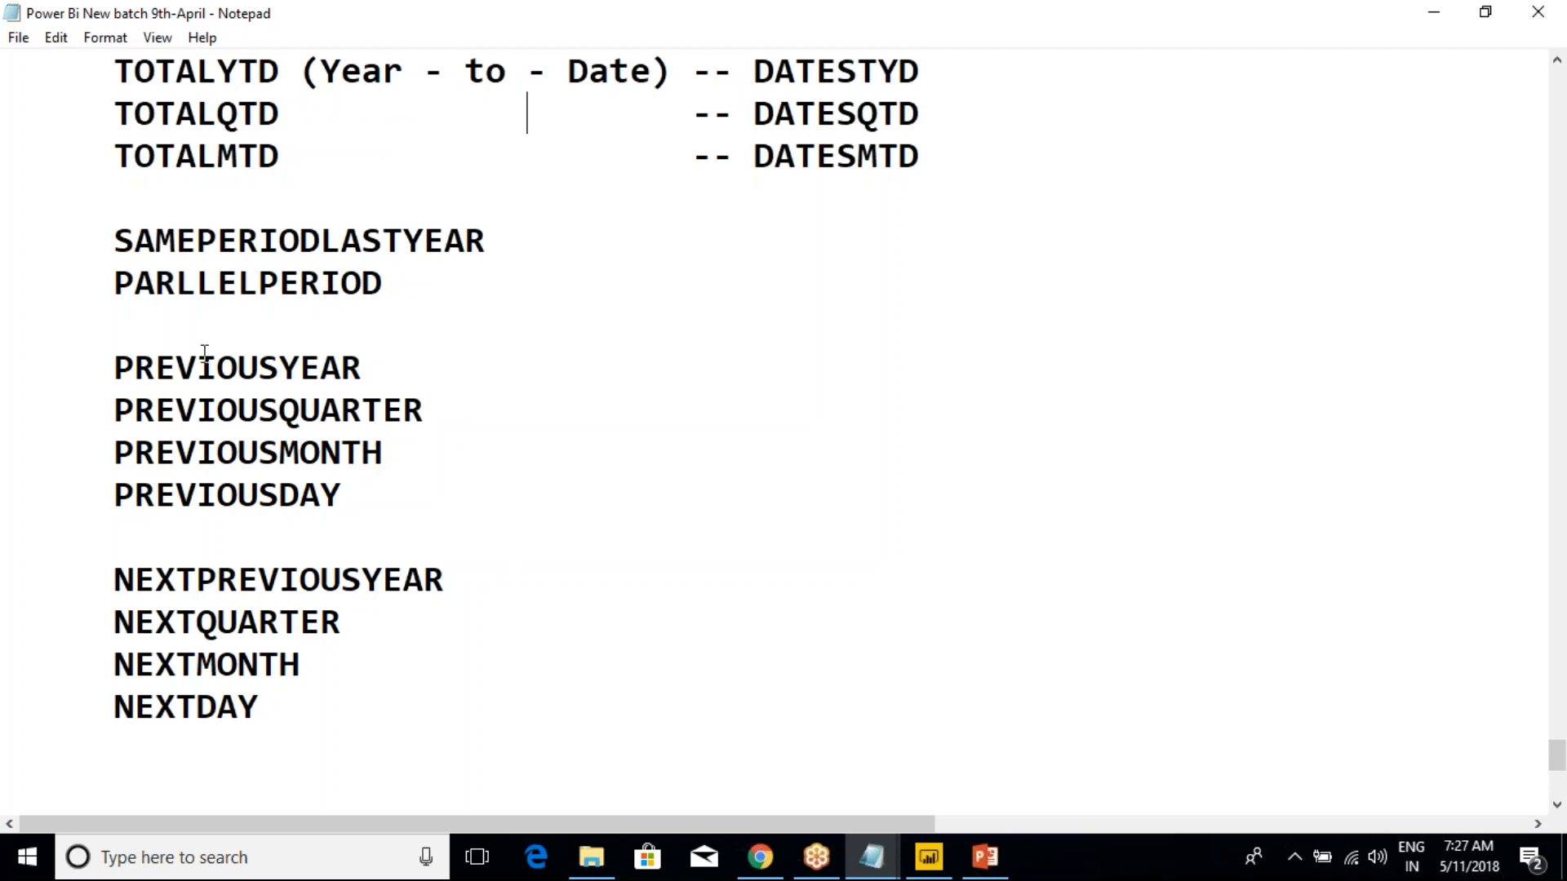
{"action": "left_click_drag", "start_coordinate": [199, 369], "coordinate": [347, 374]}
{"action": "left_click_drag", "start_coordinate": [219, 412], "coordinate": [301, 496]}
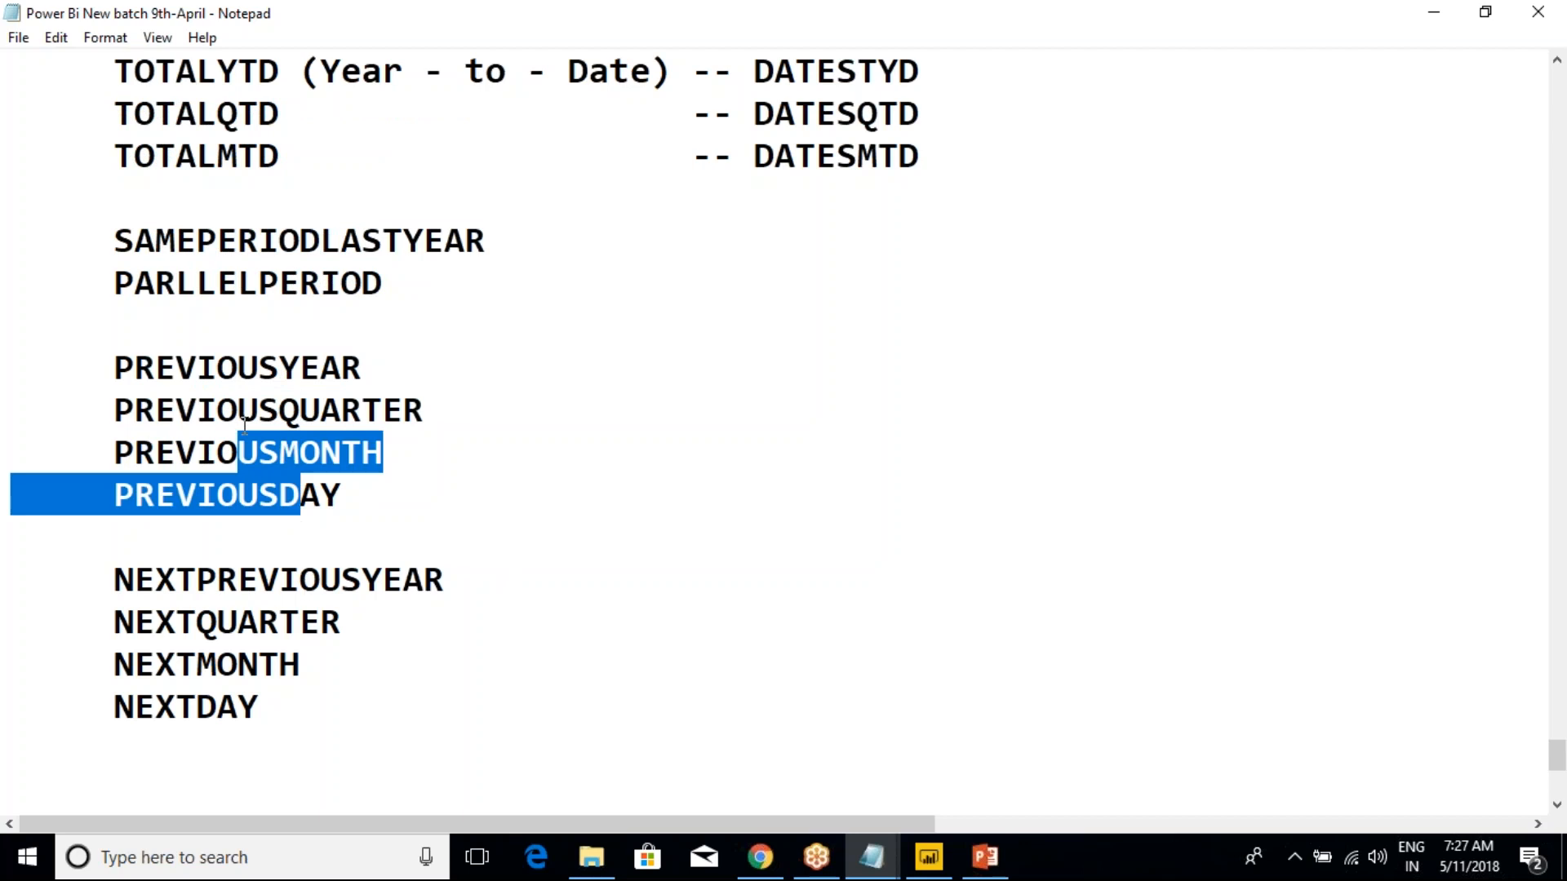
{"action": "left_click_drag", "start_coordinate": [179, 238], "coordinate": [472, 259]}
{"action": "left_click", "coordinate": [426, 324]}
{"action": "scroll", "coordinate": [342, 354], "scroll_direction": "up", "scroll_amount": 2}
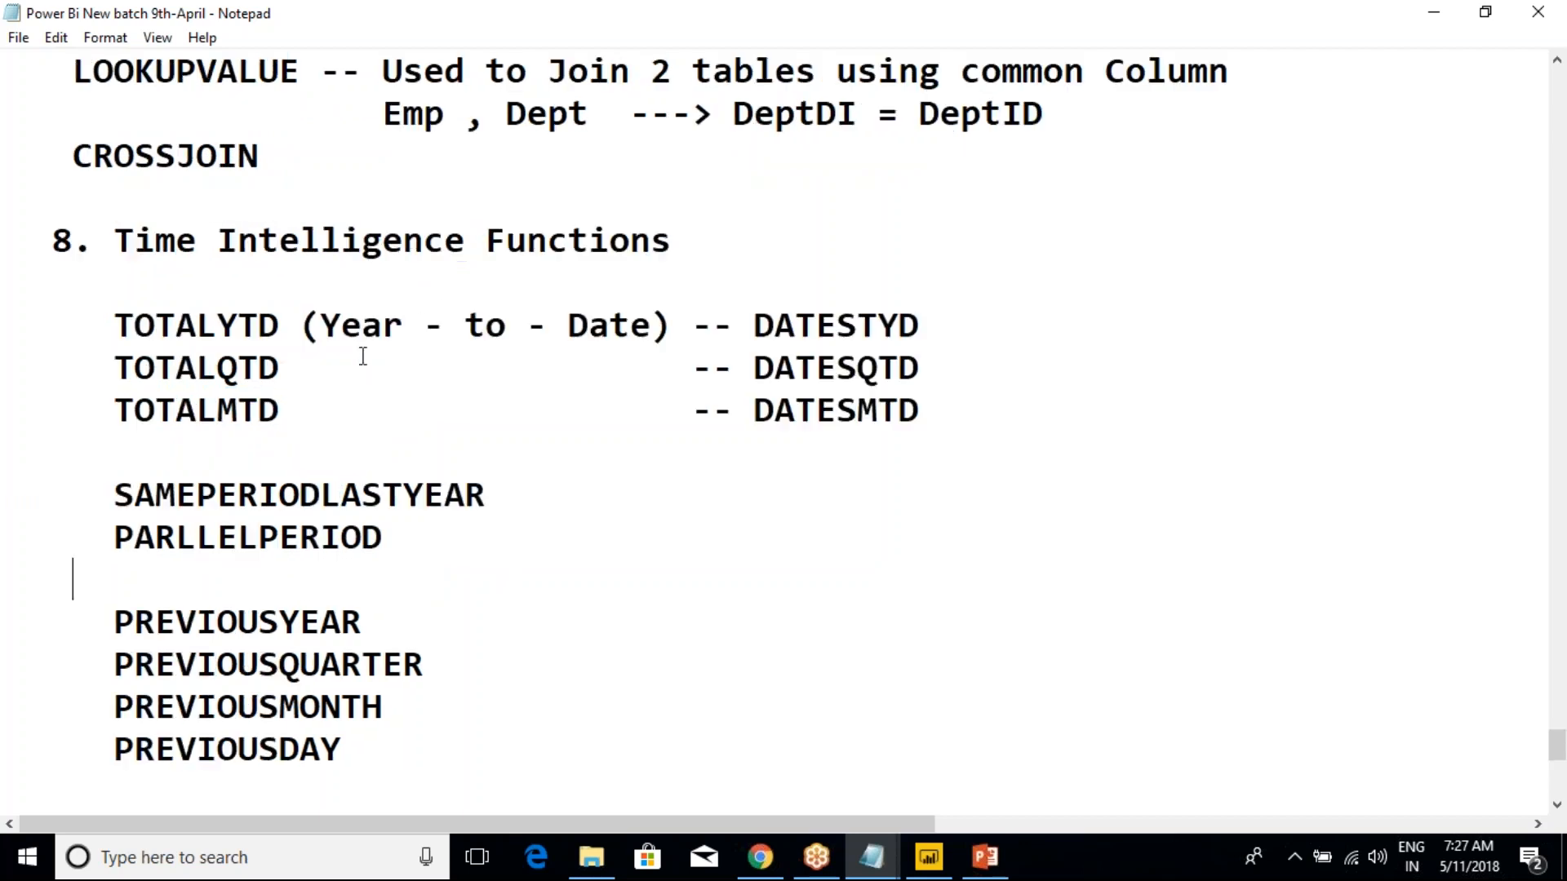
{"action": "left_click_drag", "start_coordinate": [120, 312], "coordinate": [341, 749]}
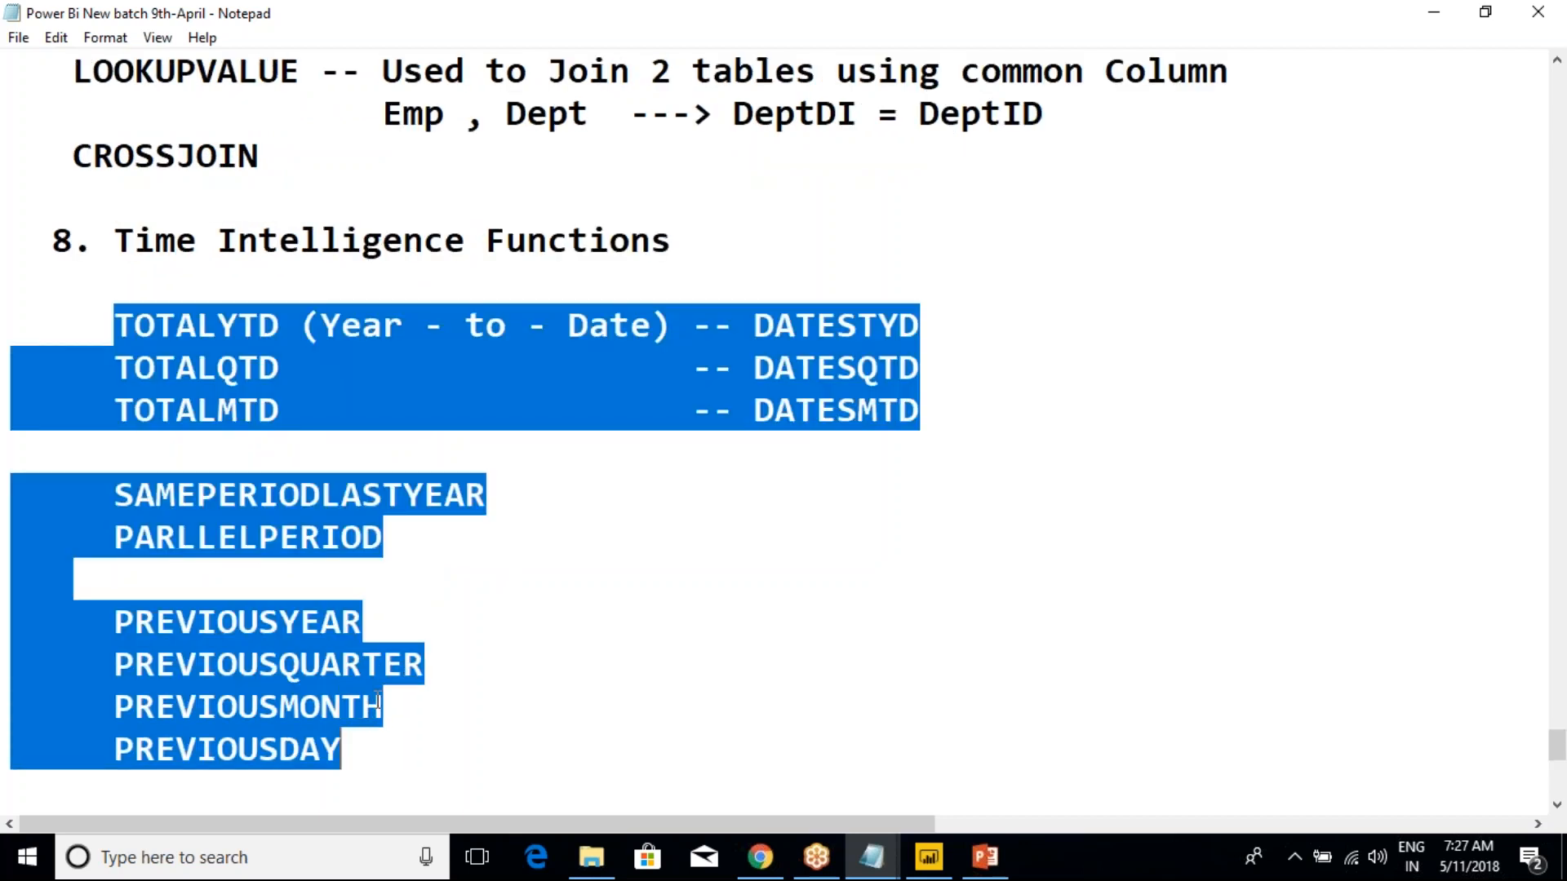
{"action": "scroll", "coordinate": [469, 640], "scroll_direction": "down", "scroll_amount": 4}
Switch back to Power BI Desktop and look at the Mark as date table options for SalesData
{"action": "mouse_move", "coordinate": [984, 871]}
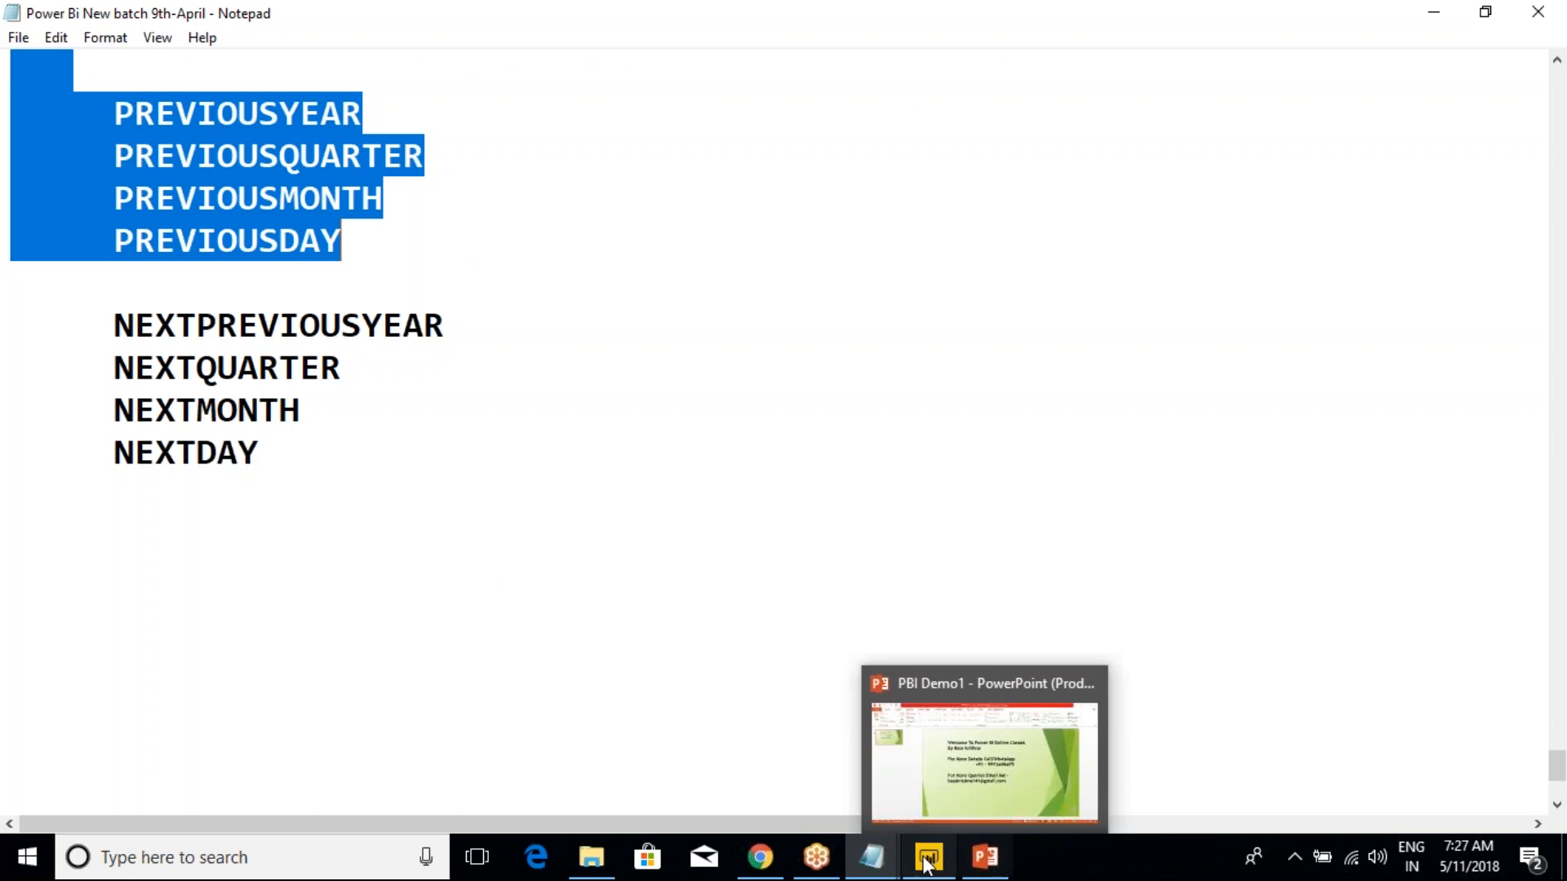
{"action": "mouse_move", "coordinate": [928, 861]}
{"action": "left_click", "coordinate": [928, 814]}
{"action": "right_click", "coordinate": [1450, 421]}
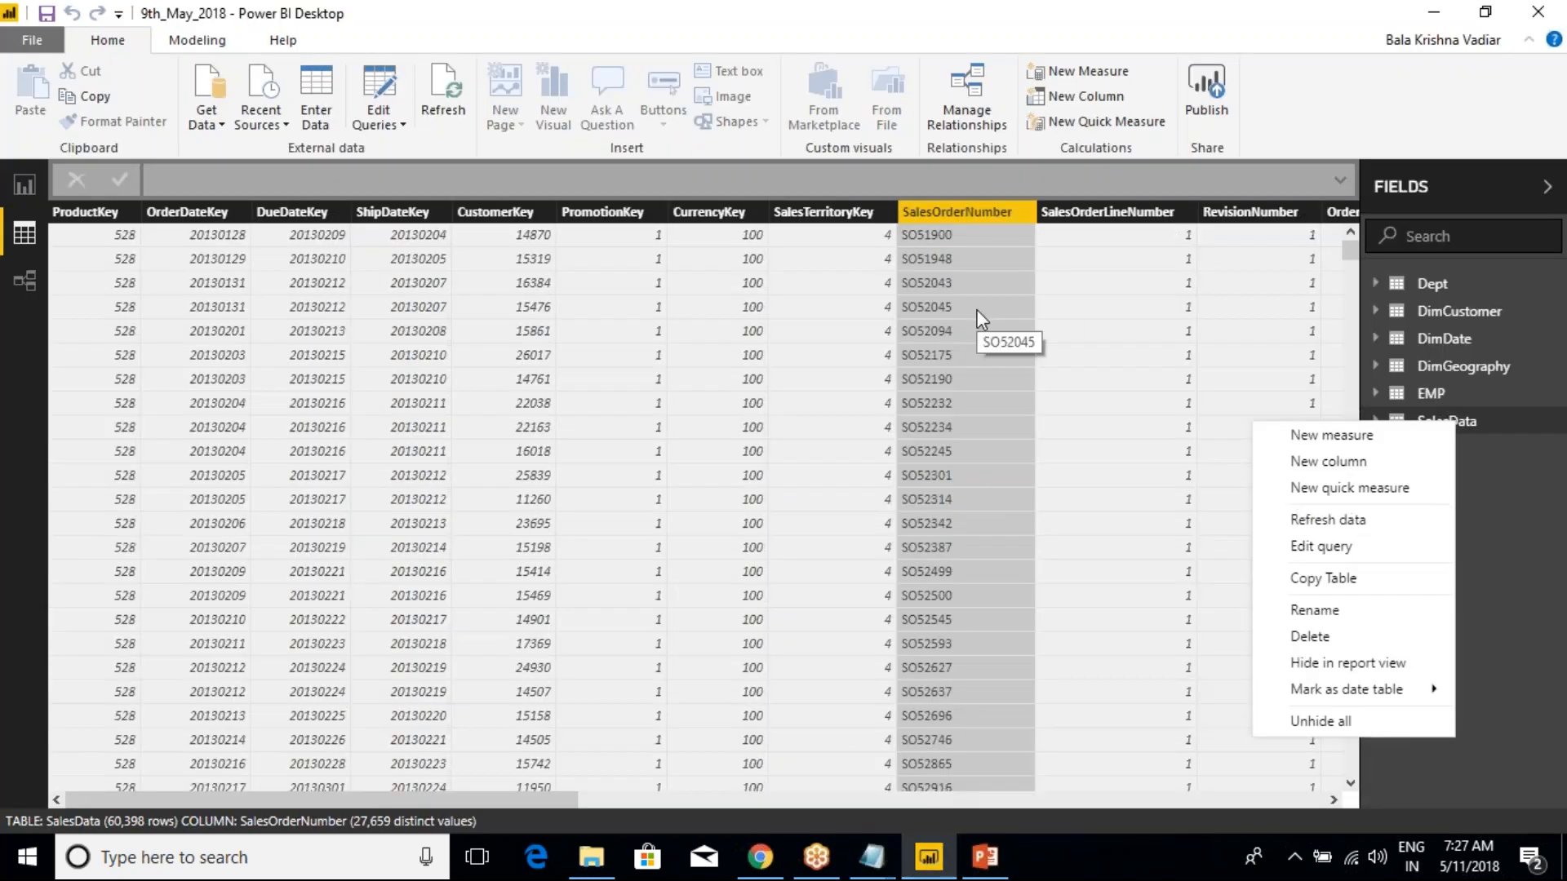
{"action": "mouse_move", "coordinate": [1351, 701]}
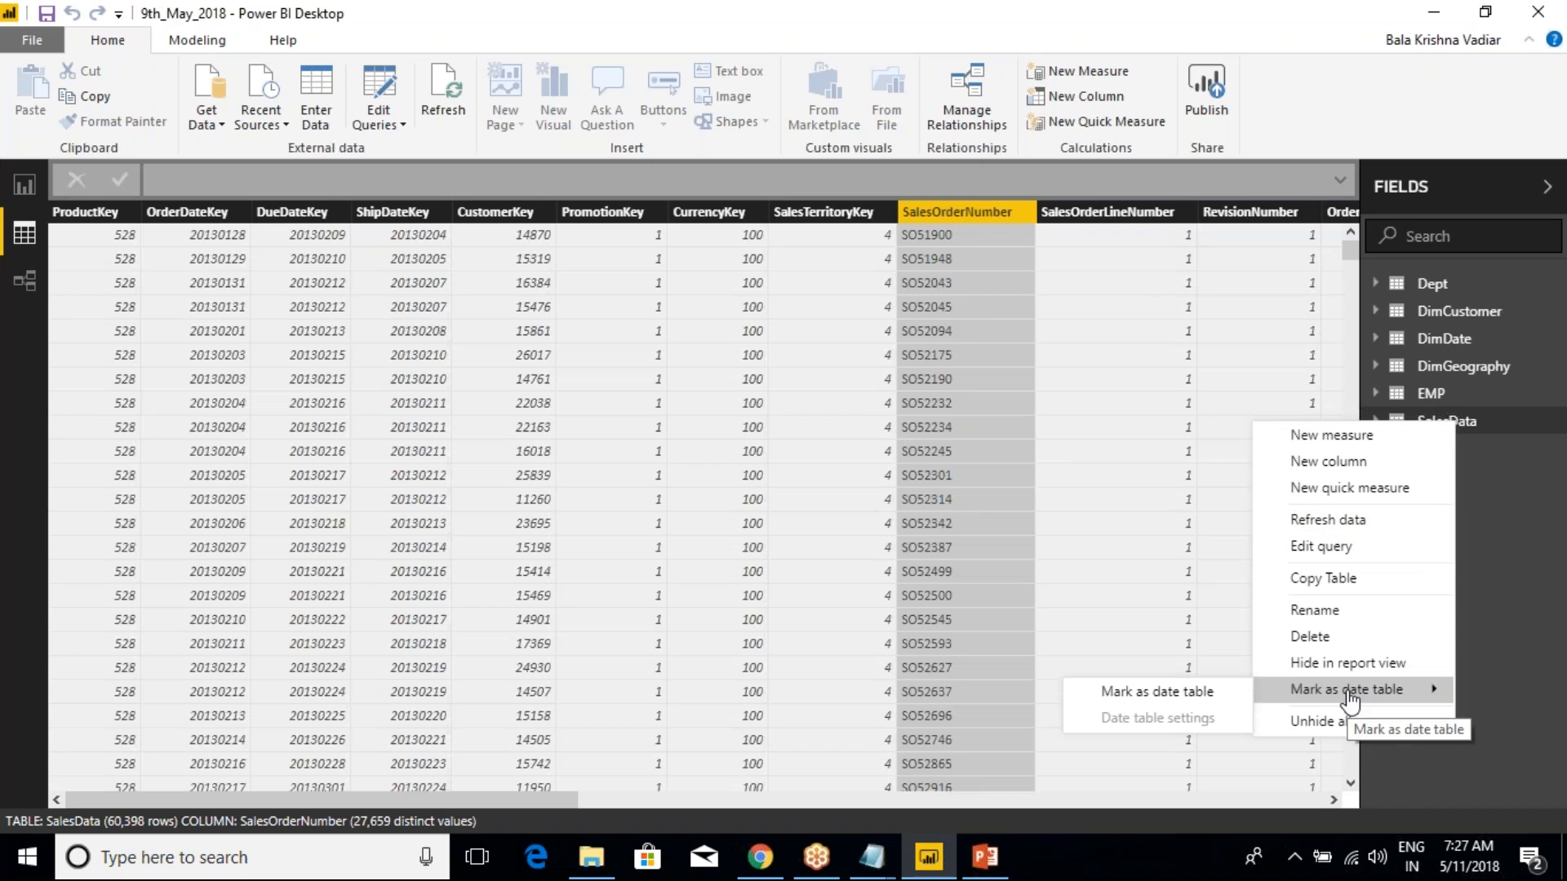
{"action": "left_click", "coordinate": [1439, 764]}
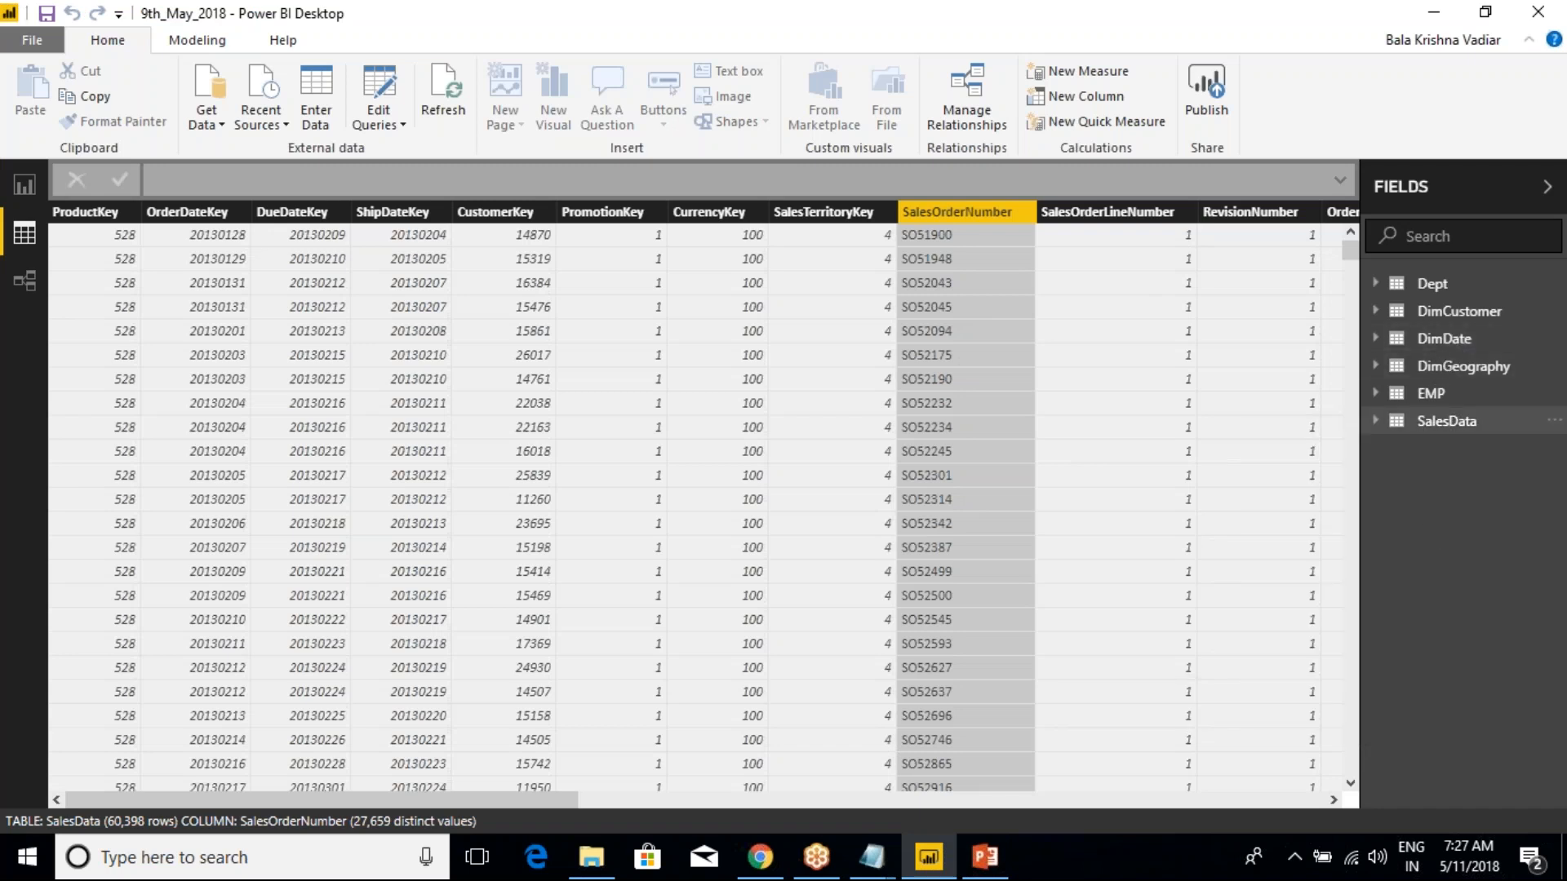
Try to mark the SalesData table as a date table, checking the available date columns
{"action": "right_click", "coordinate": [1428, 426]}
{"action": "mouse_move", "coordinate": [1333, 699]}
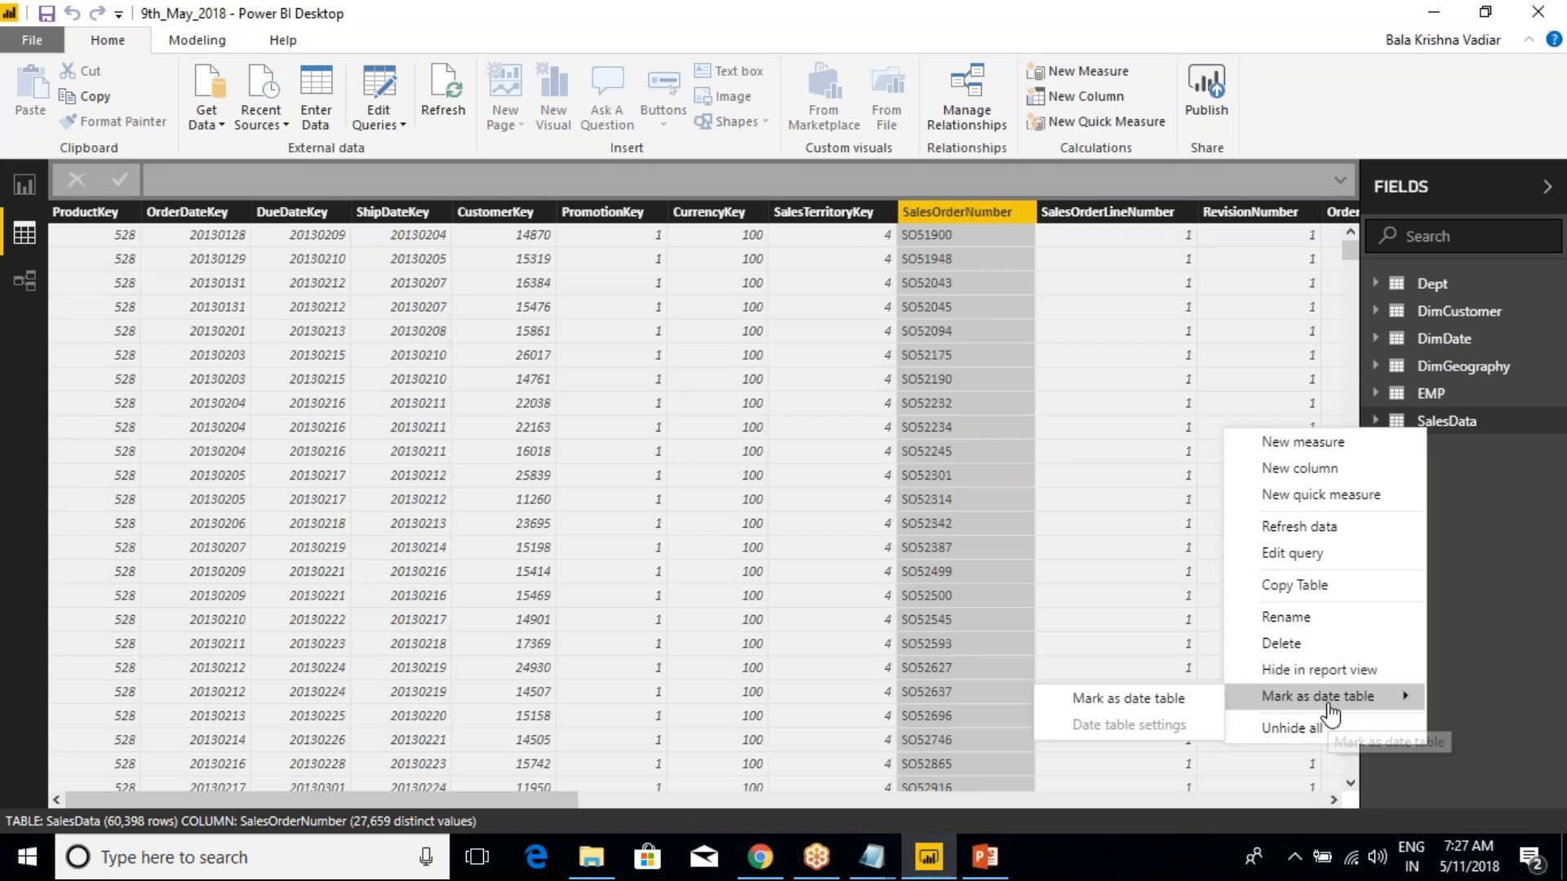
{"action": "left_click", "coordinate": [1163, 704]}
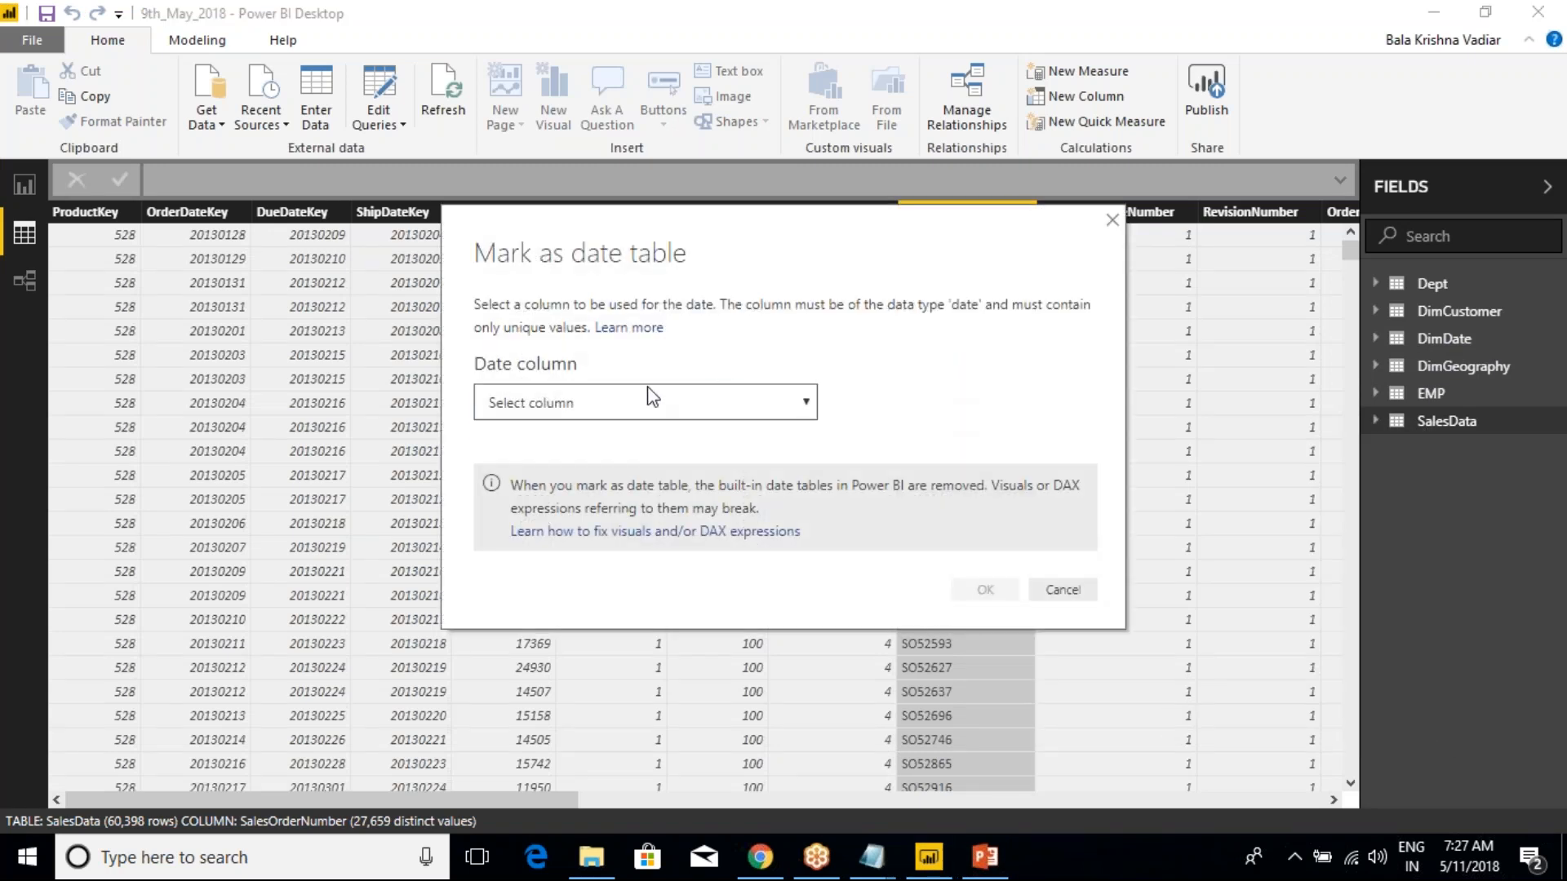
{"action": "left_click", "coordinate": [651, 400]}
{"action": "left_click", "coordinate": [1063, 588]}
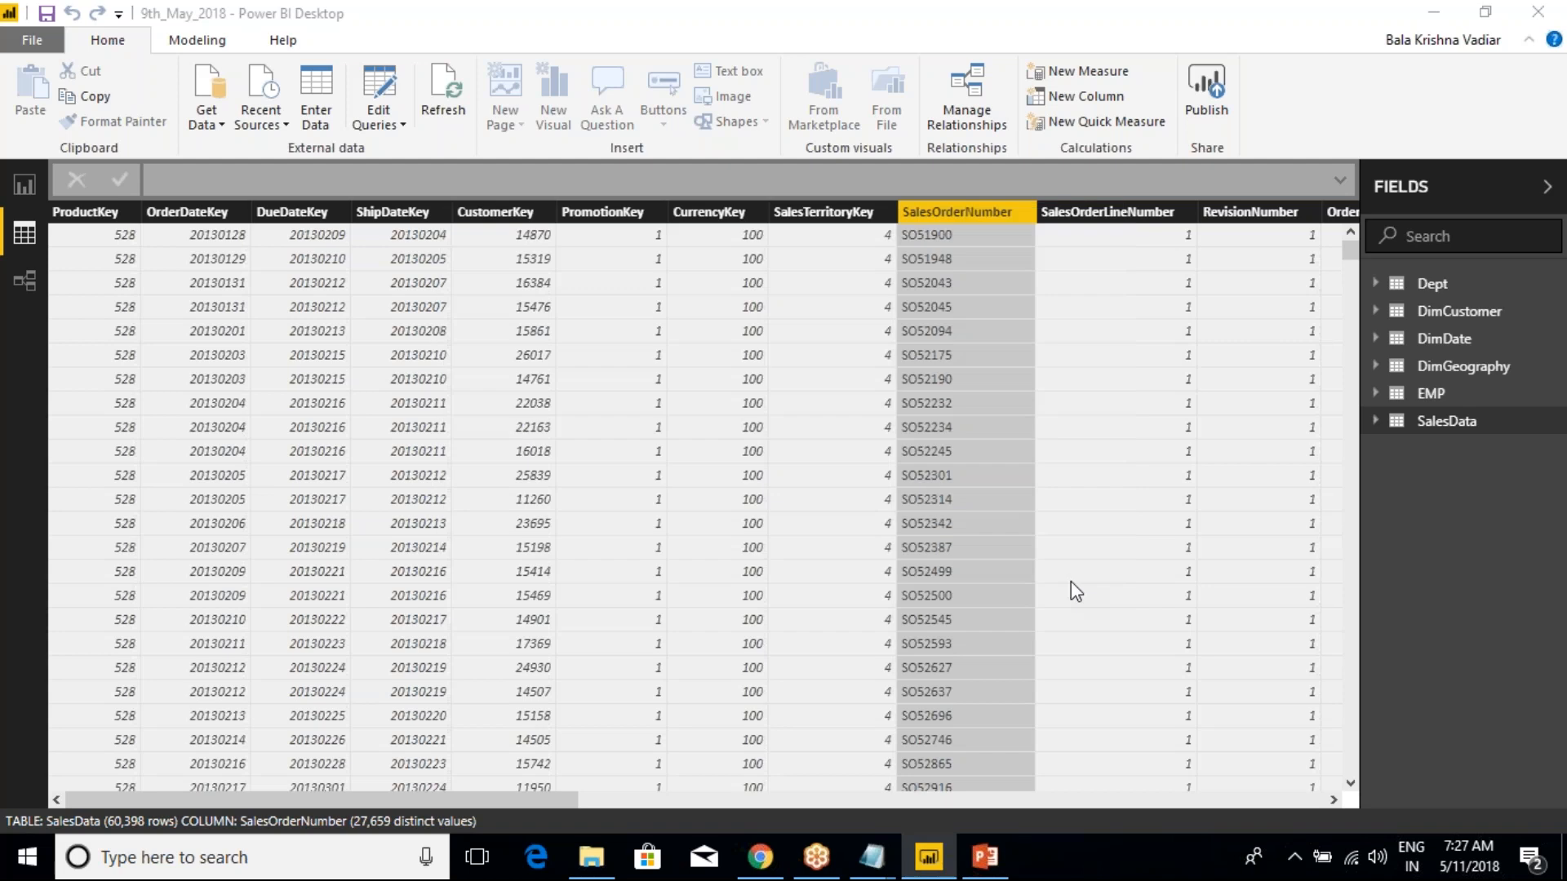
Select the DimDate table and bring up its Mark as date table options
{"action": "left_click", "coordinate": [1438, 339]}
{"action": "right_click", "coordinate": [1438, 349]}
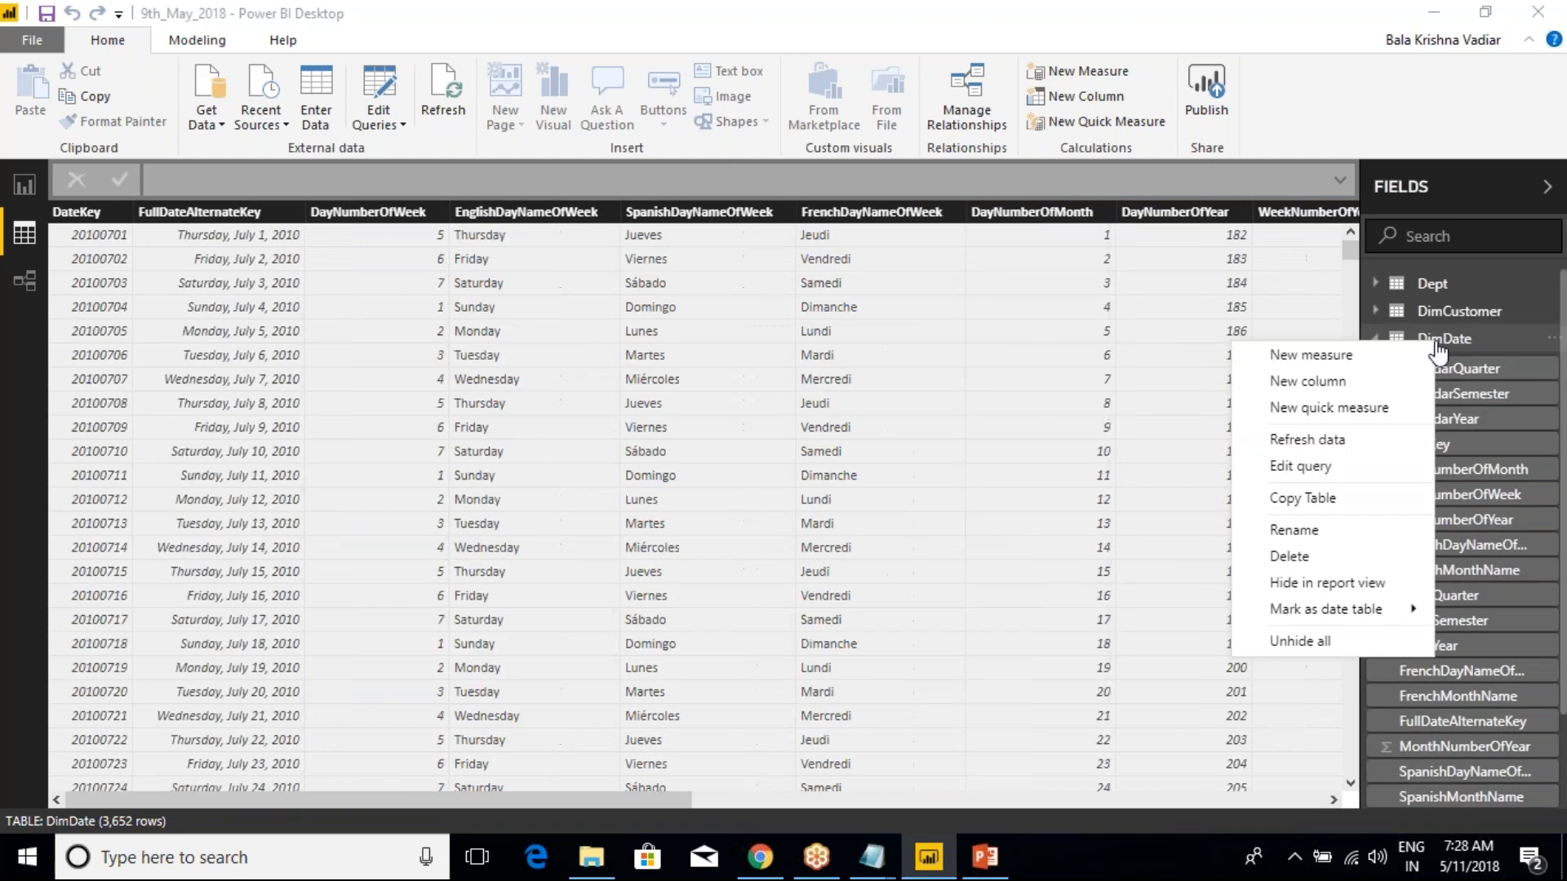
{"action": "mouse_move", "coordinate": [1326, 609]}
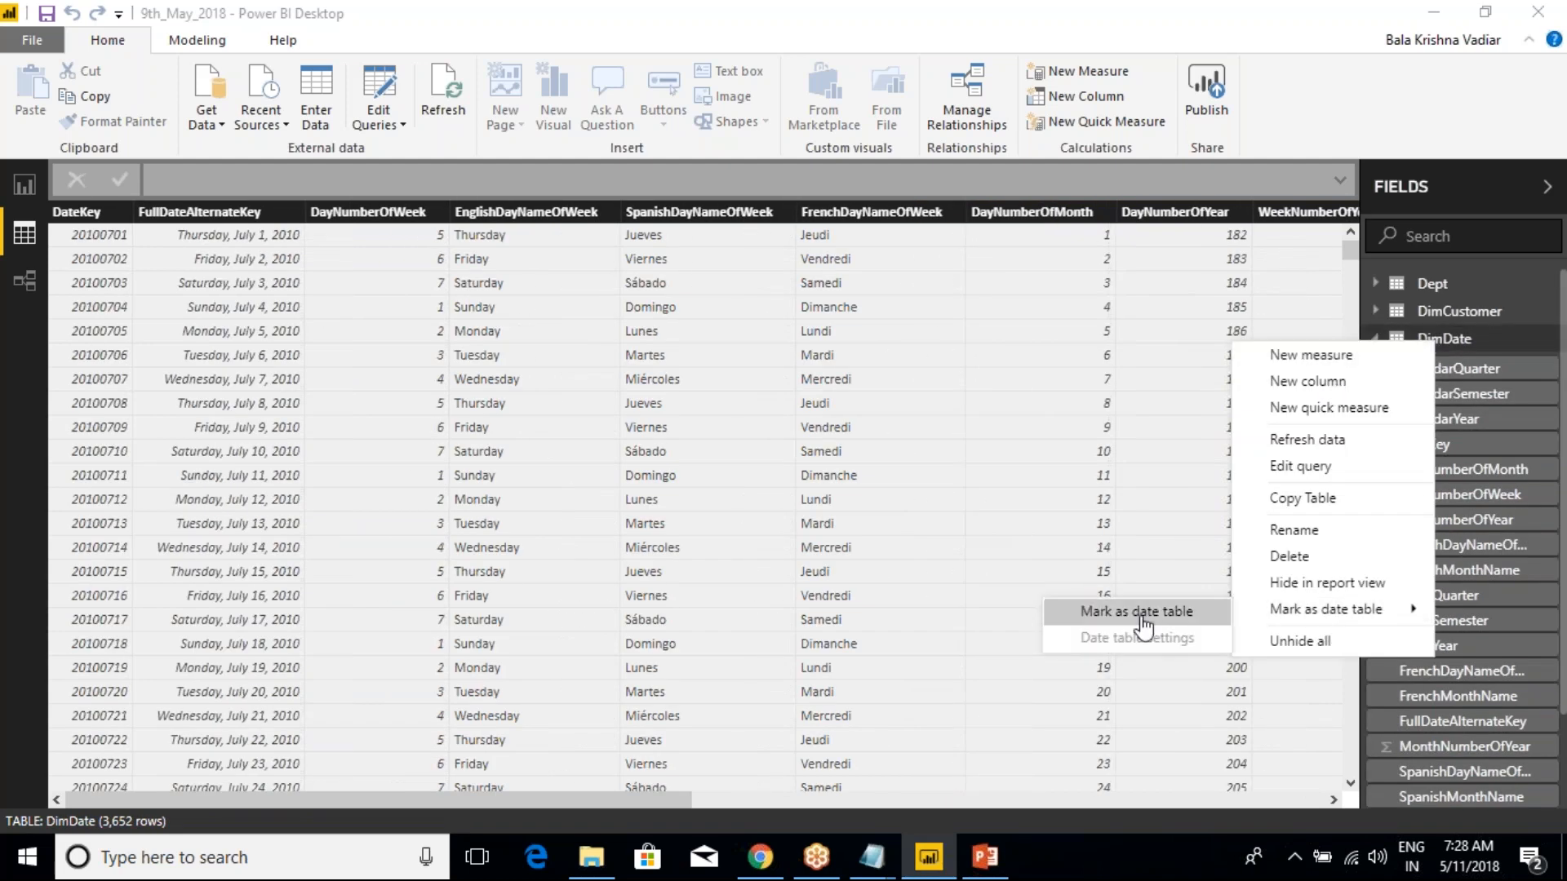
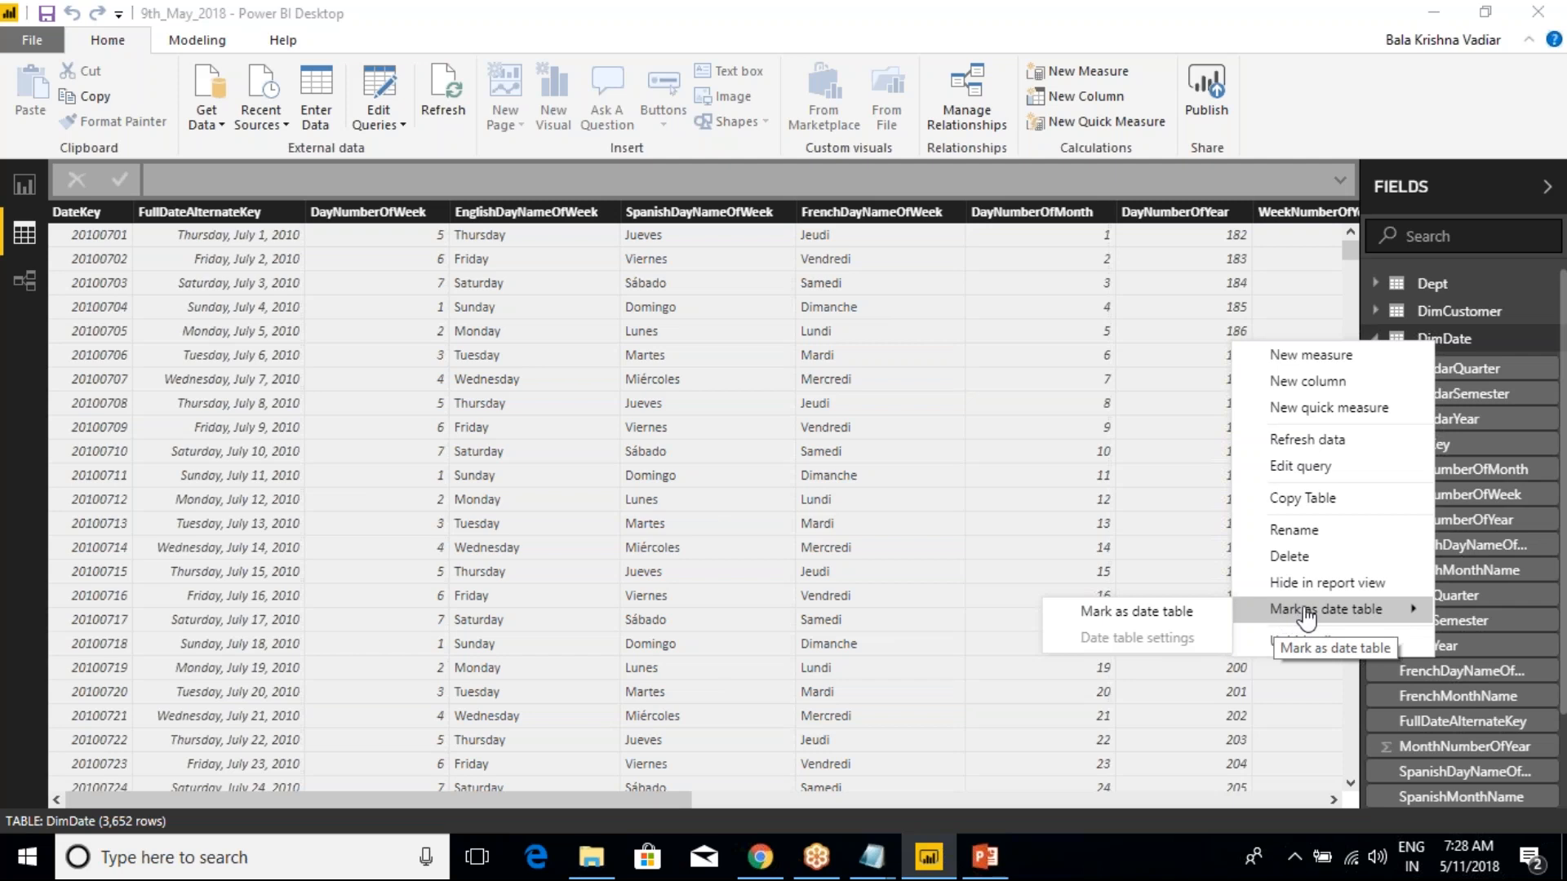
Mark the DimDate table as a date table with FullDateAlternateKey as the date column, and collapse its field list
{"action": "left_click", "coordinate": [1175, 614]}
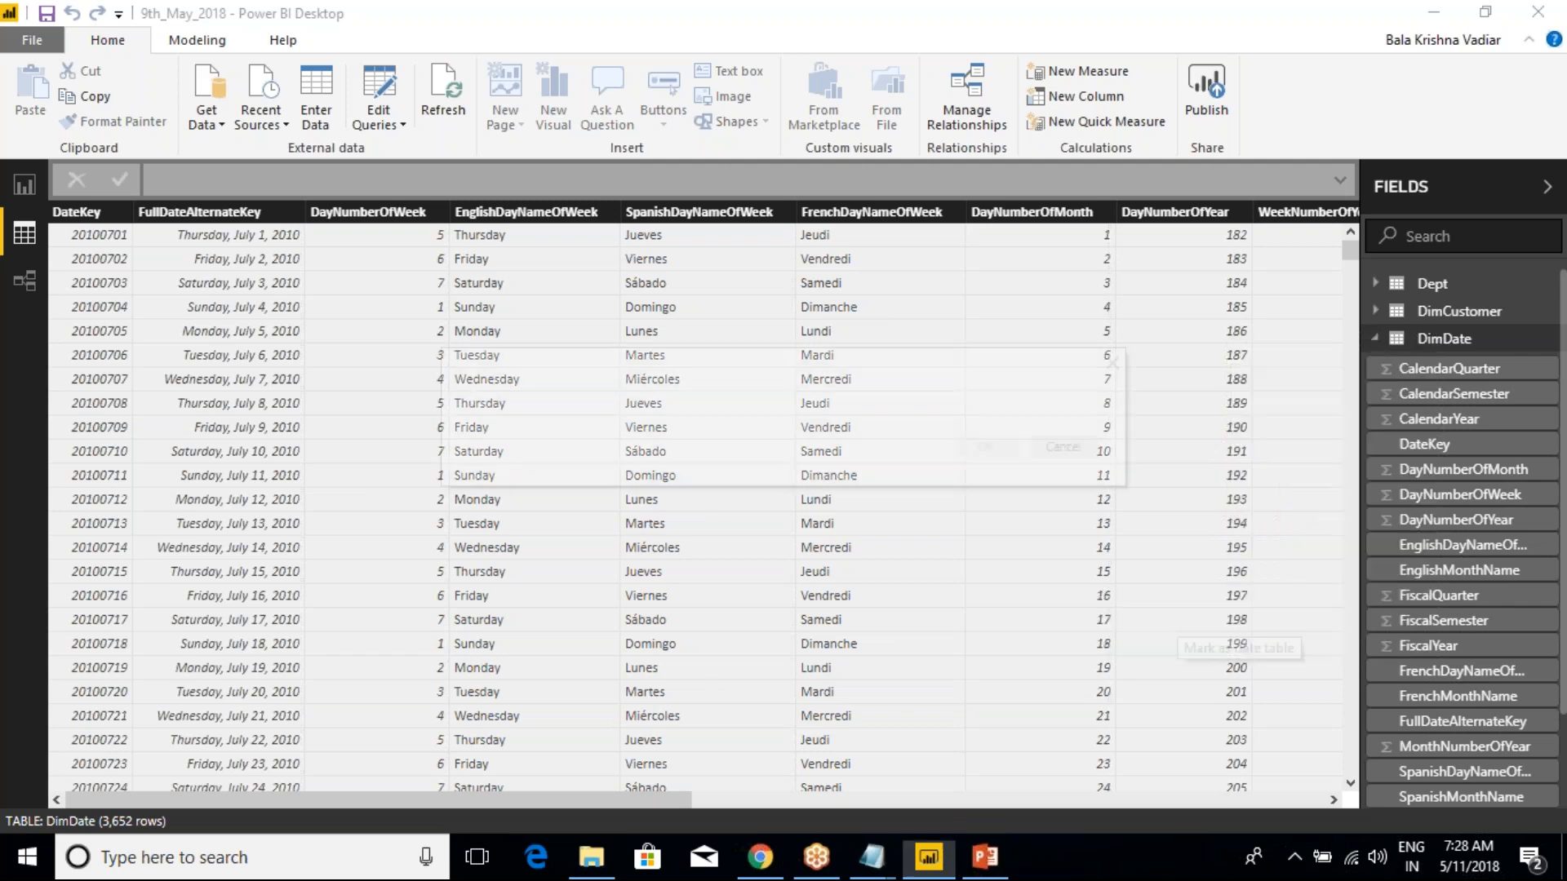
{"action": "left_click", "coordinate": [704, 542]}
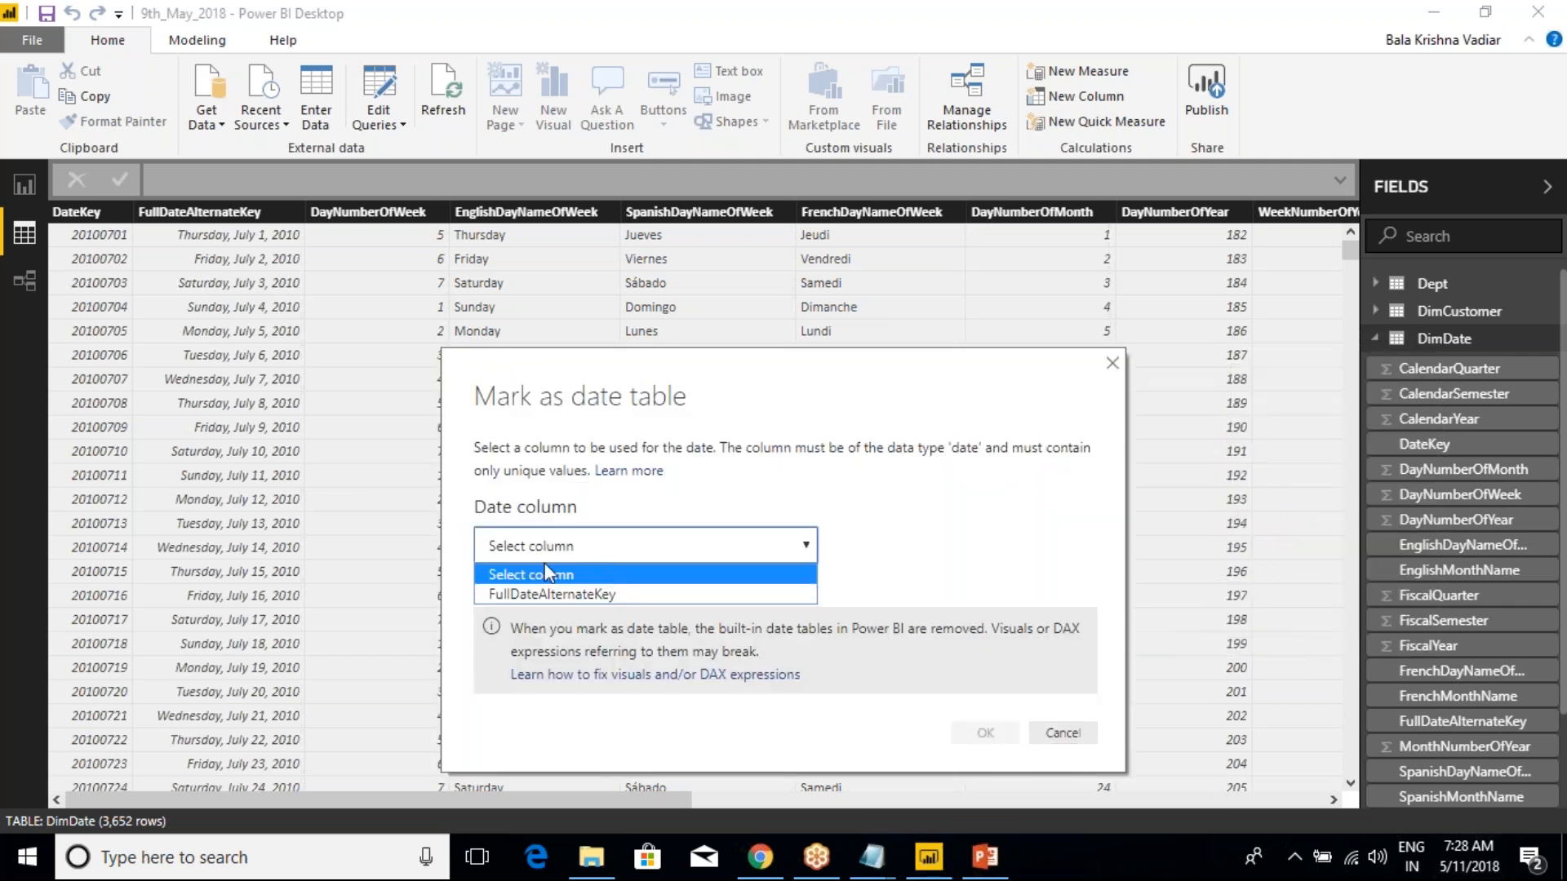
{"action": "left_click", "coordinate": [540, 594]}
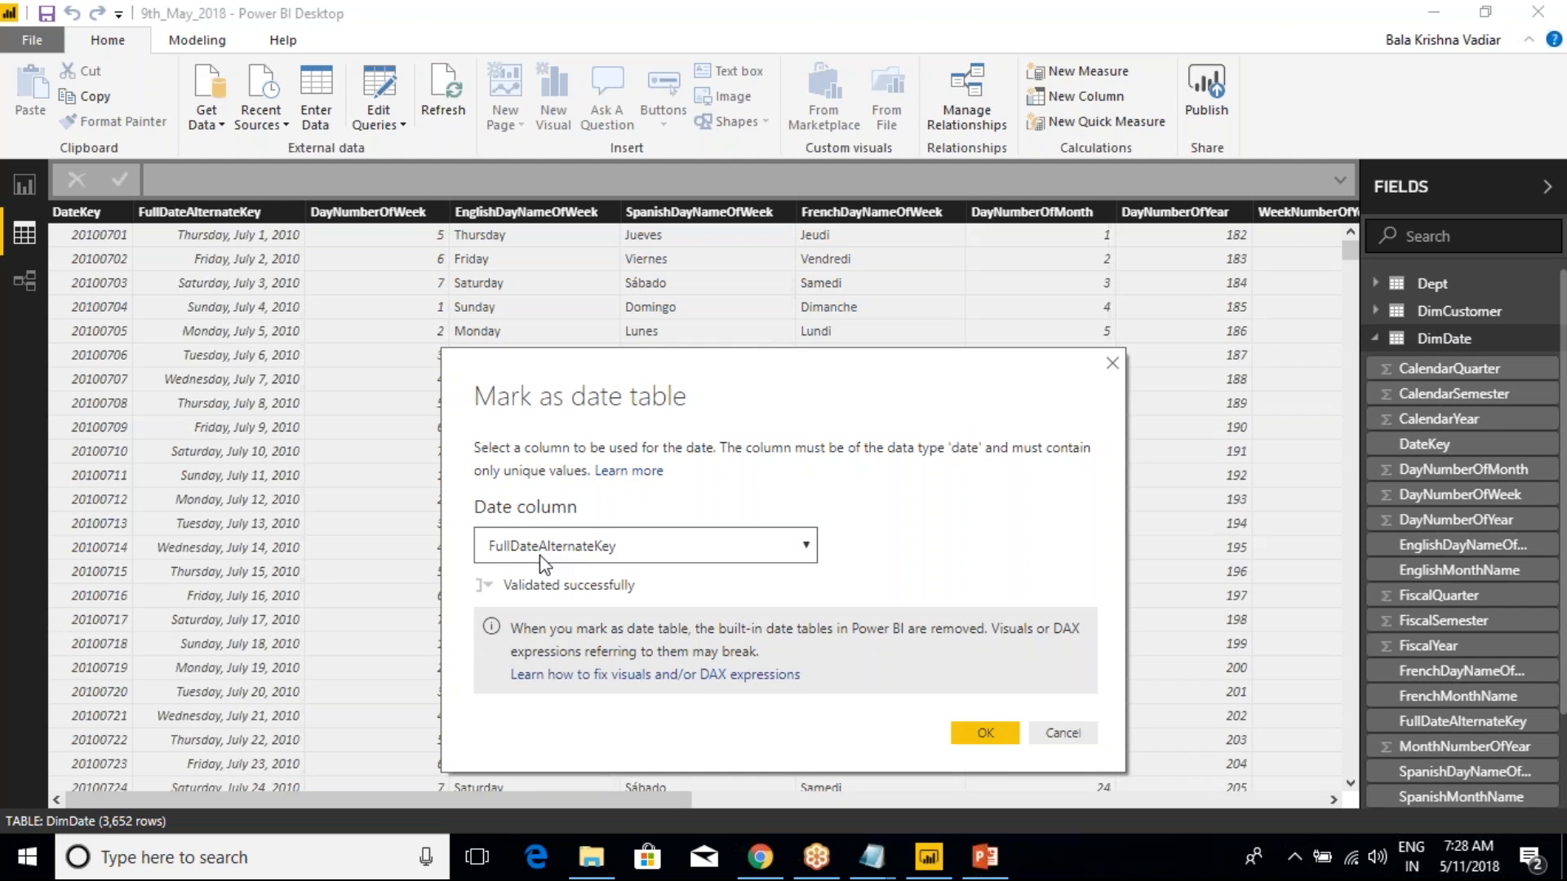
{"action": "left_click", "coordinate": [980, 733]}
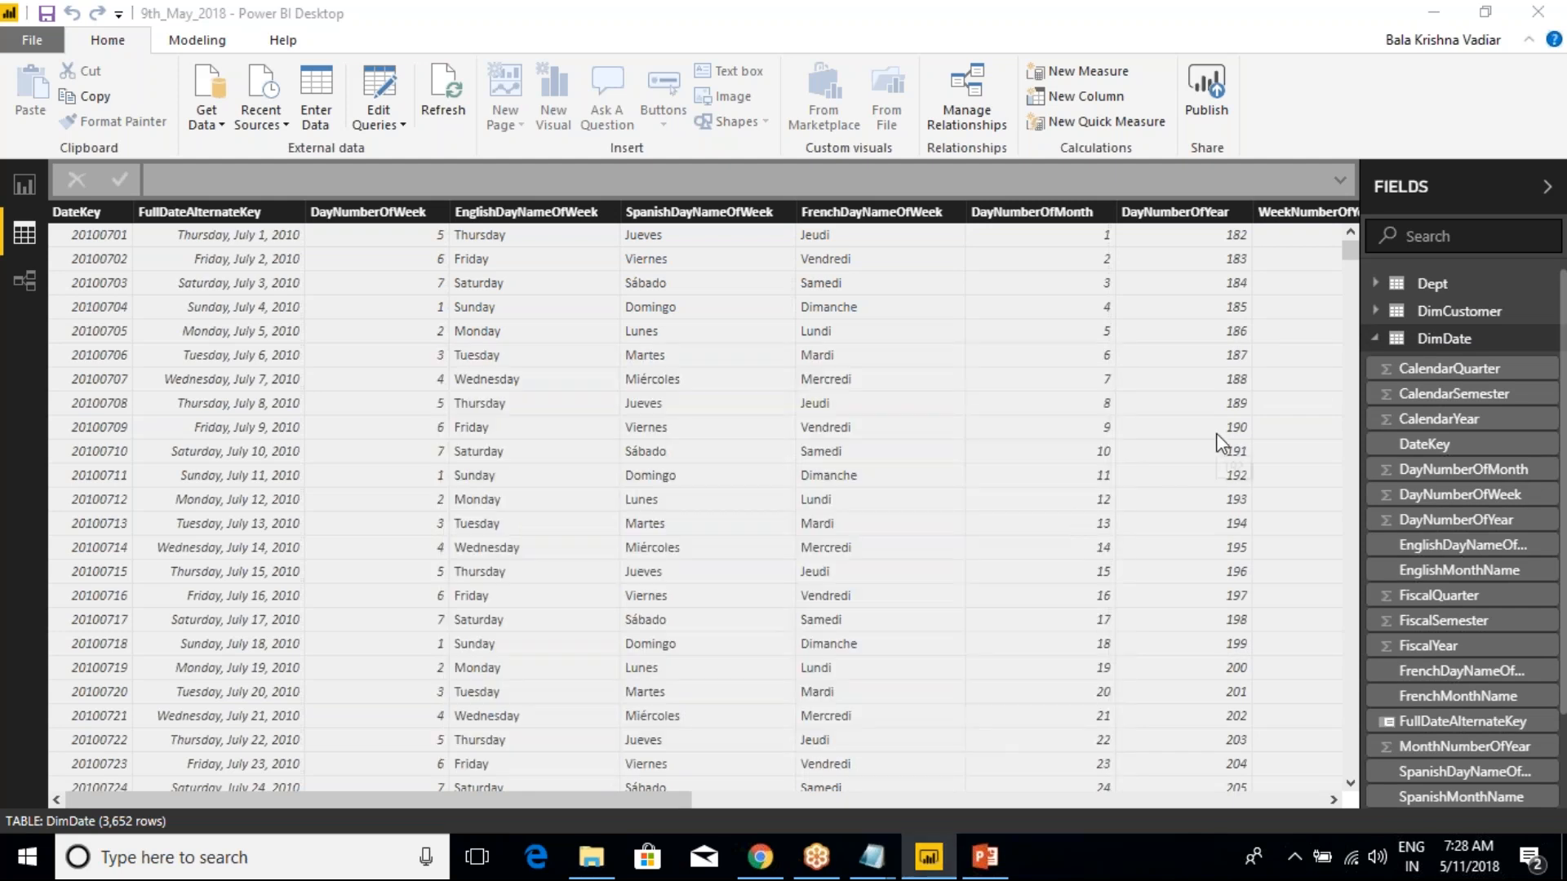
{"action": "left_click", "coordinate": [1376, 341]}
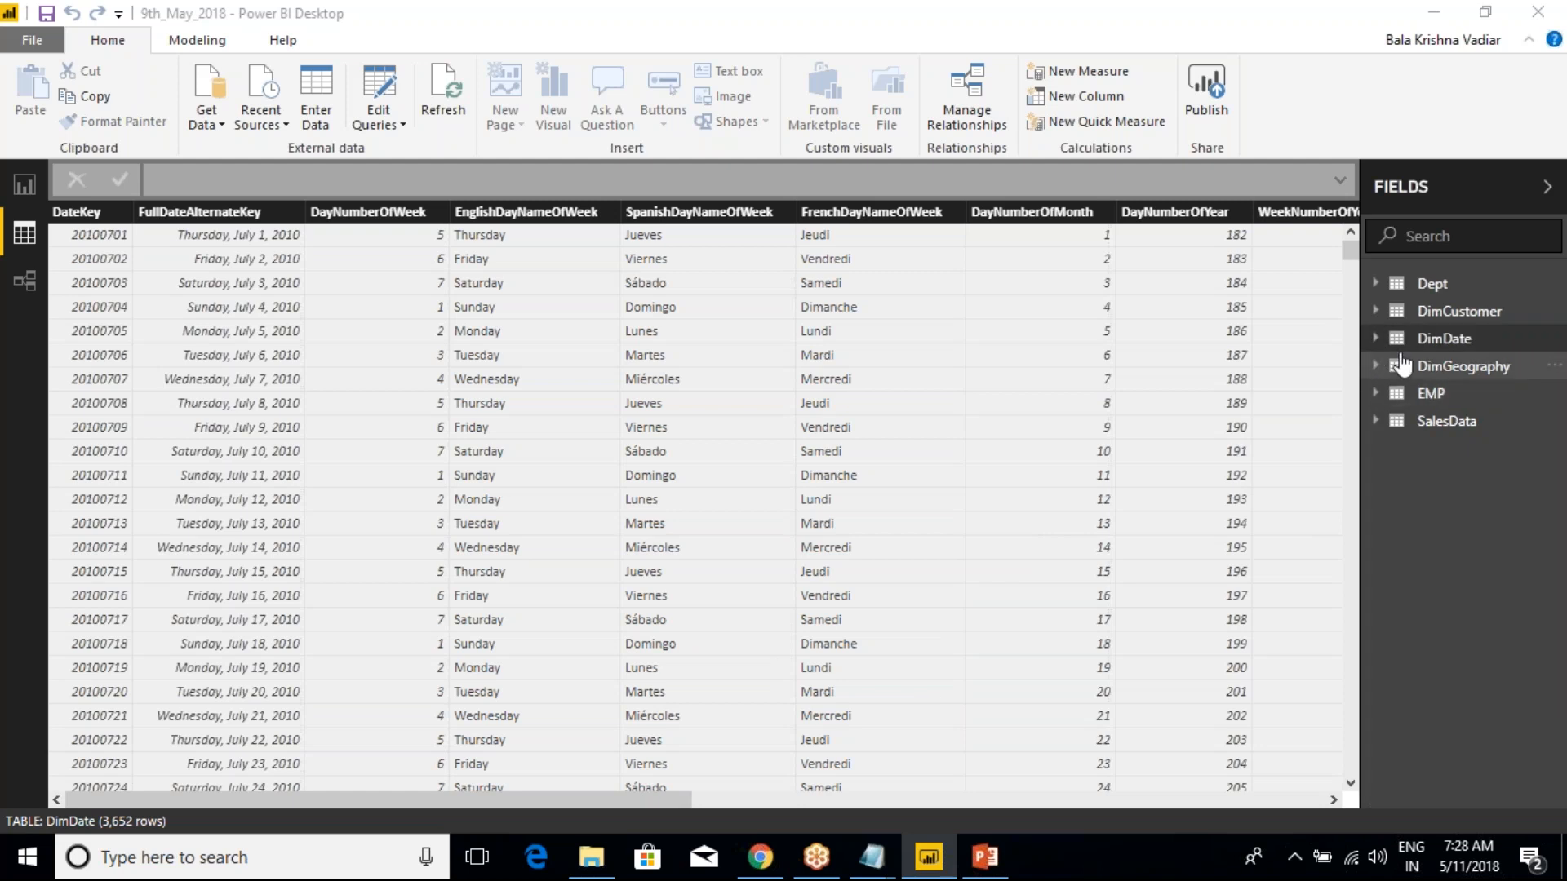
Hide the SalesData table in report view, and bring it back by unhiding all tables
{"action": "right_click", "coordinate": [1455, 438]}
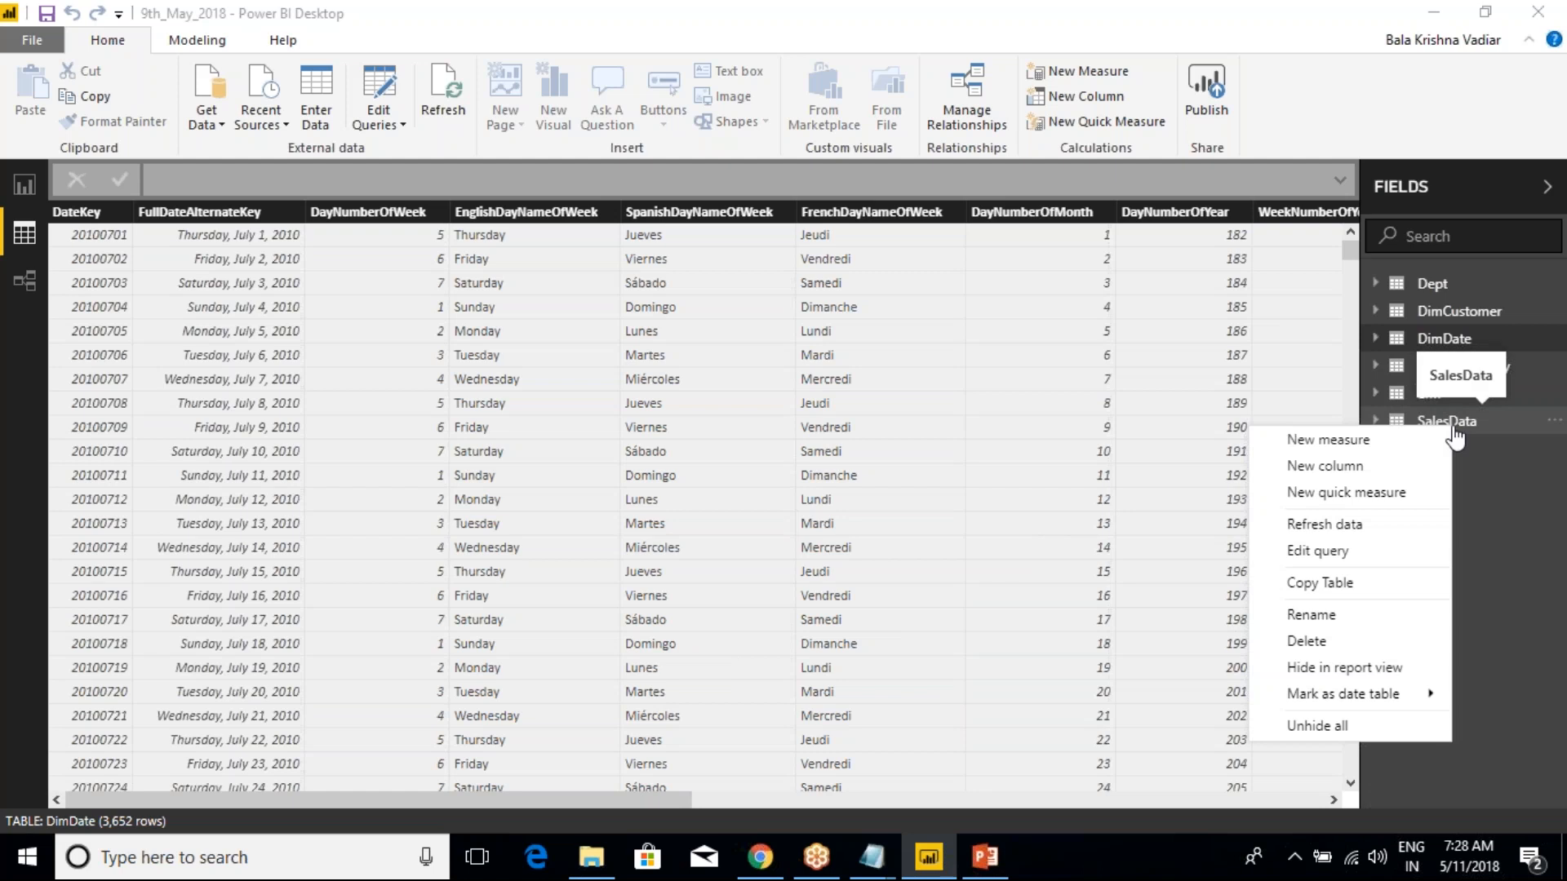
{"action": "mouse_move", "coordinate": [1378, 697]}
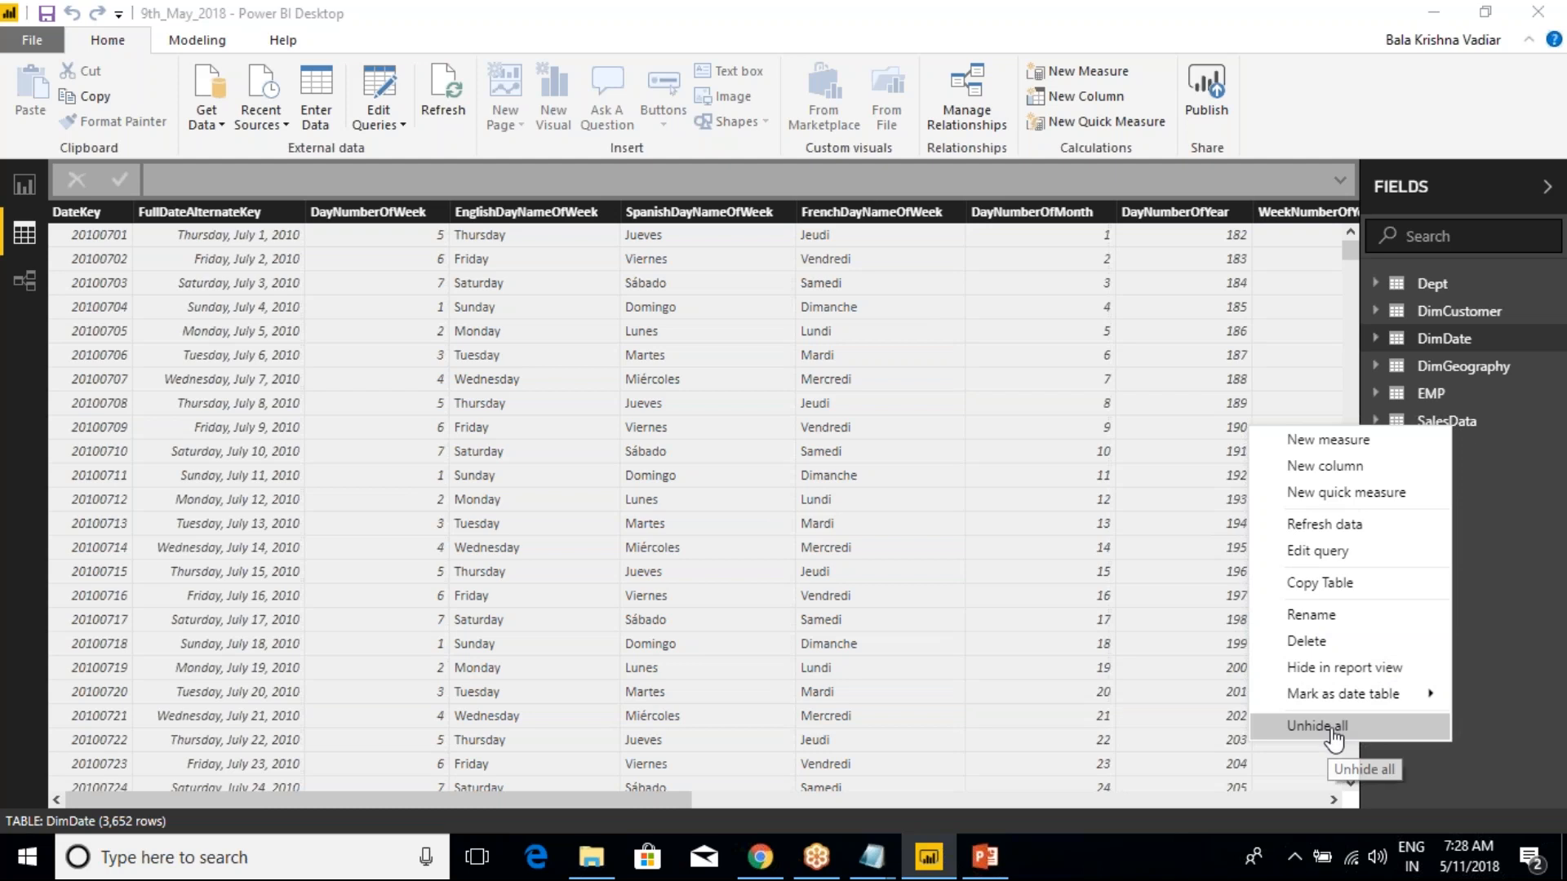
{"action": "mouse_move", "coordinate": [1330, 692]}
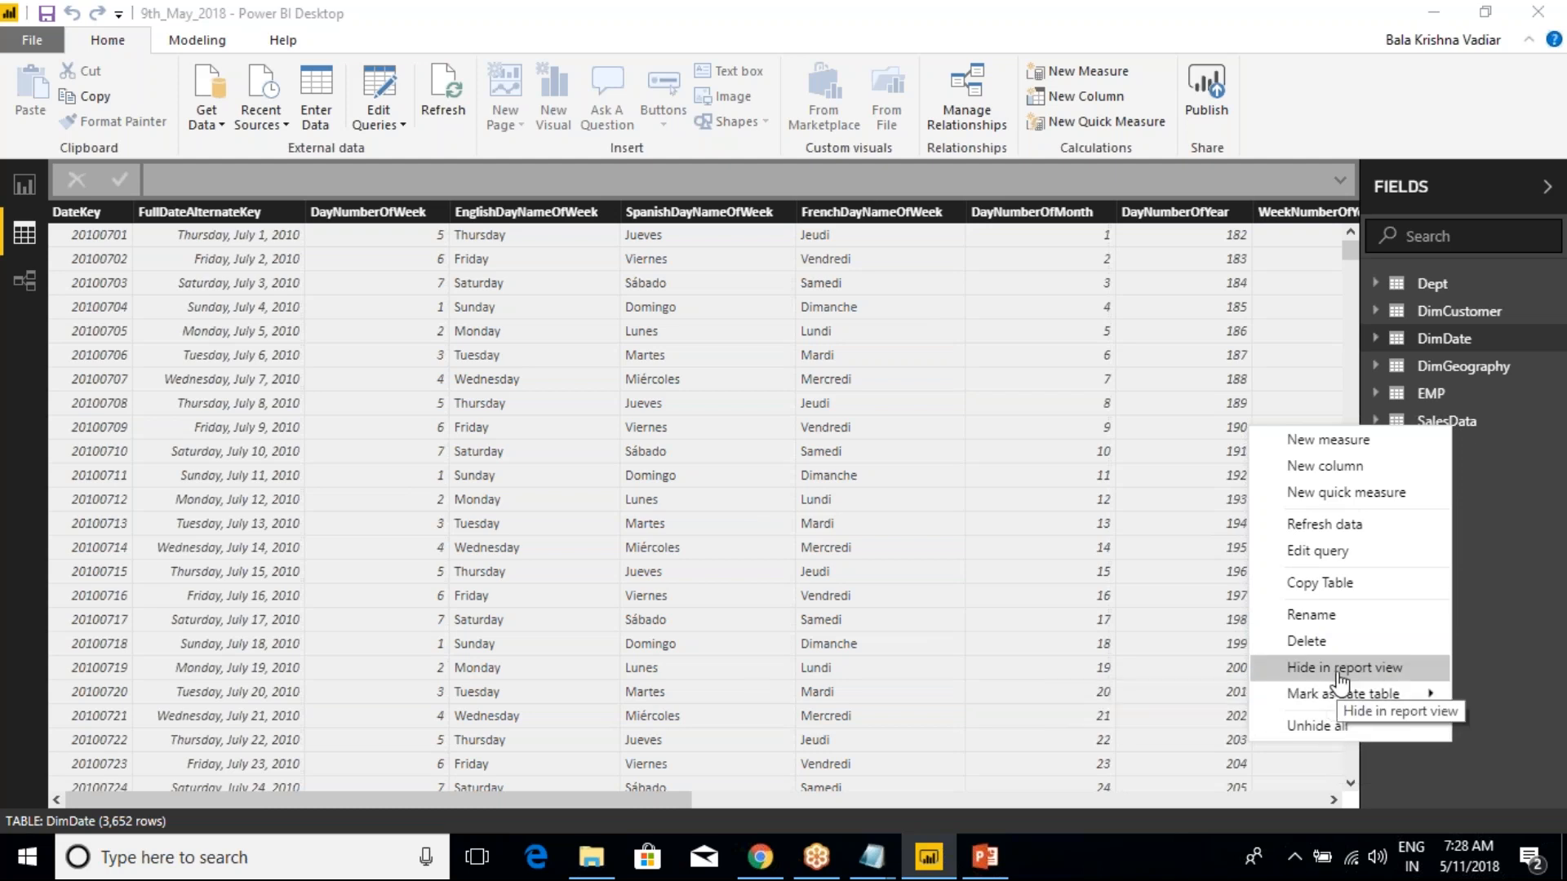
{"action": "left_click", "coordinate": [1340, 671]}
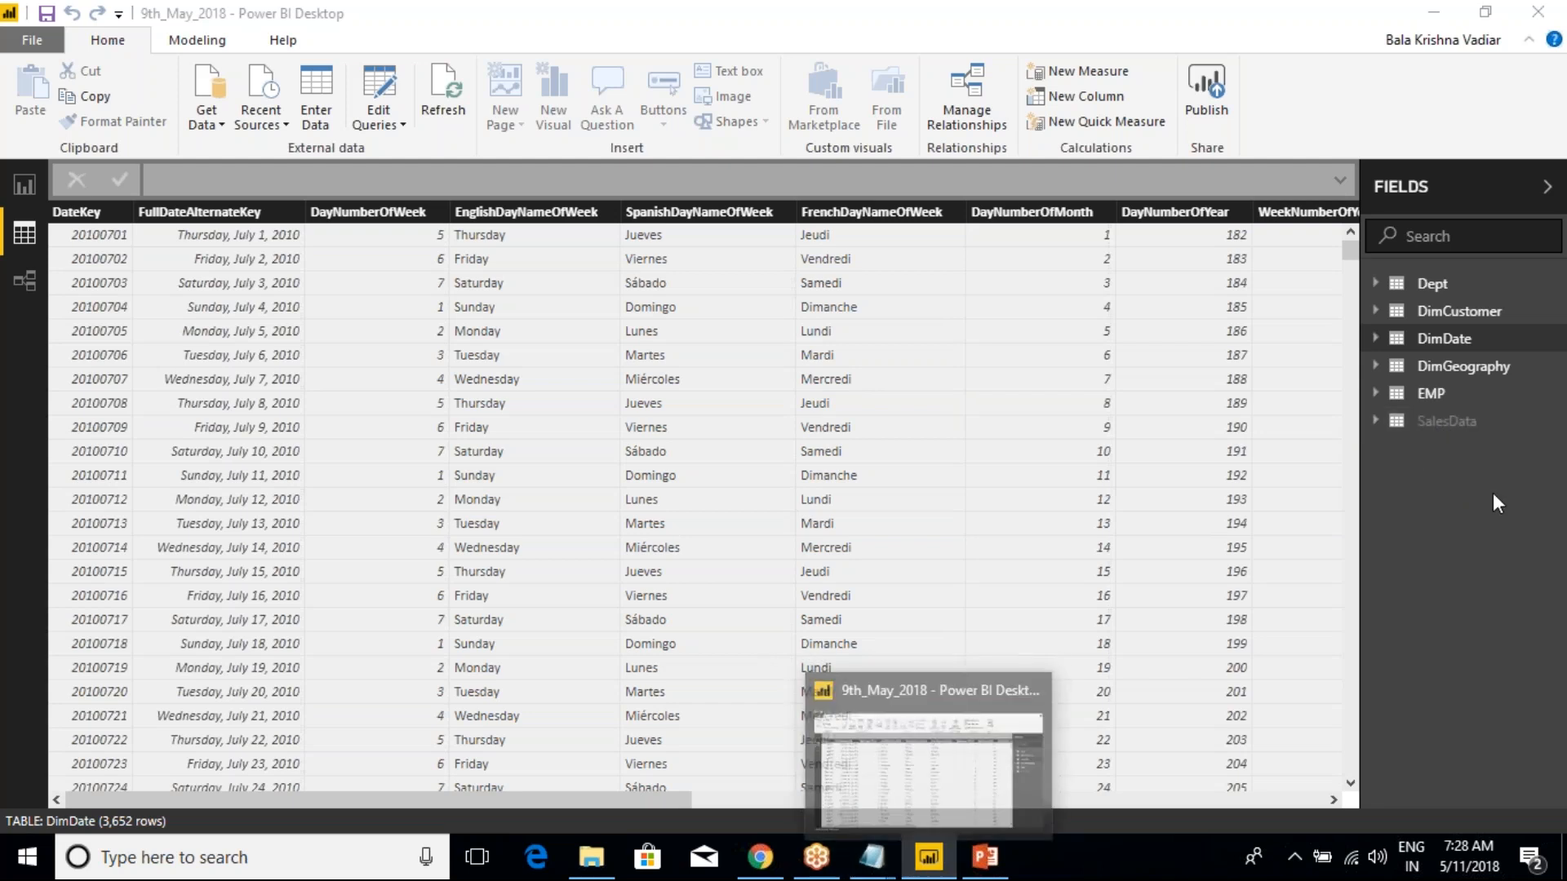
{"action": "right_click", "coordinate": [1443, 370]}
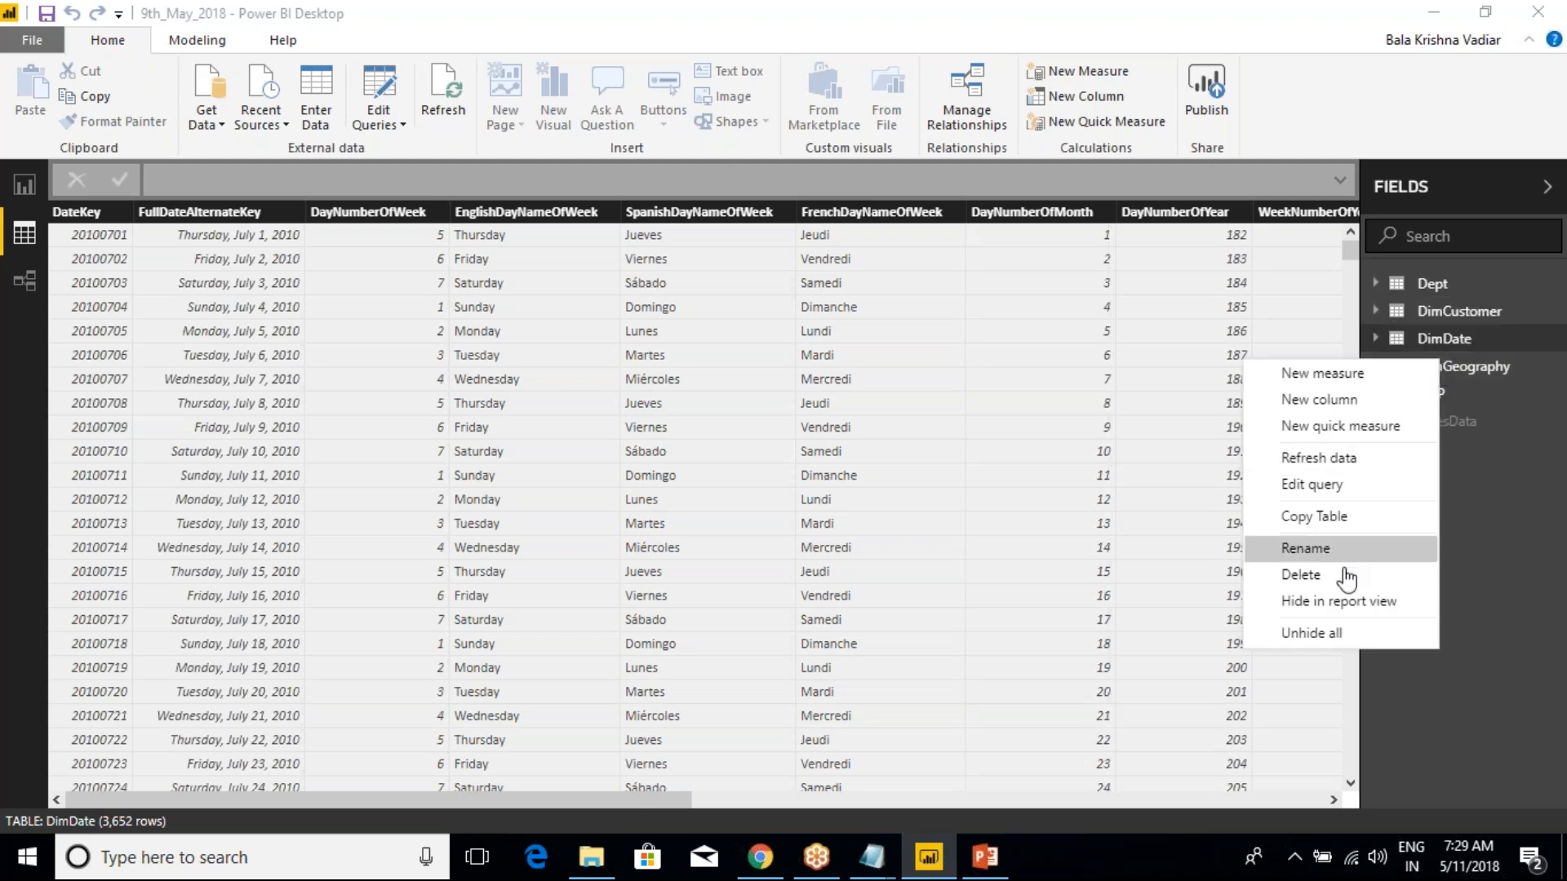
{"action": "left_click", "coordinate": [1331, 639]}
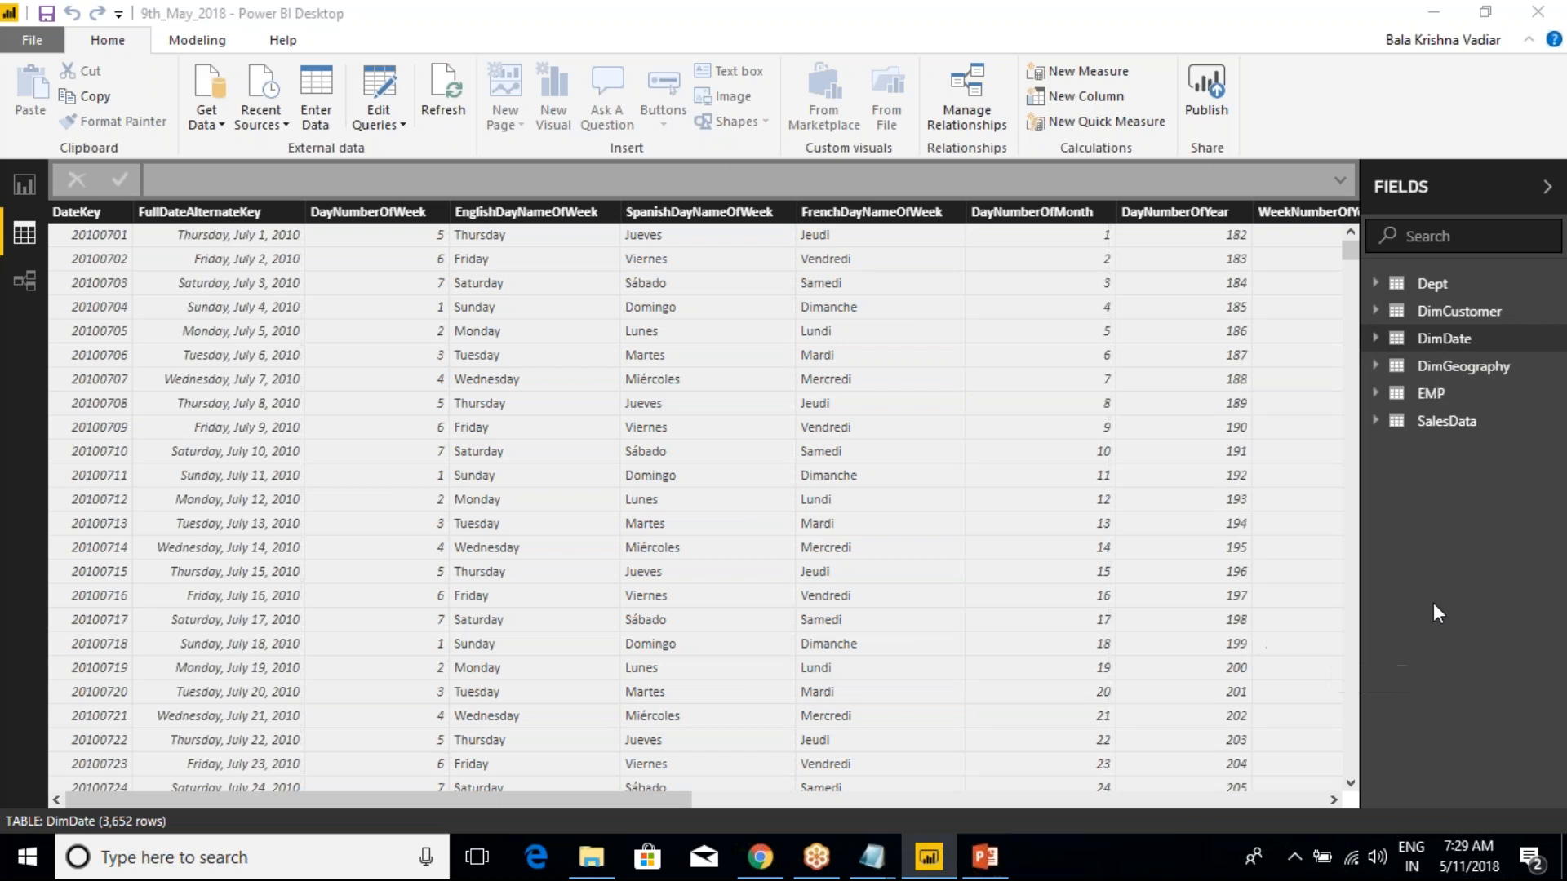
Hide SalesData in report view once more, and turn off its own Hide in report view option
{"action": "right_click", "coordinate": [1429, 425]}
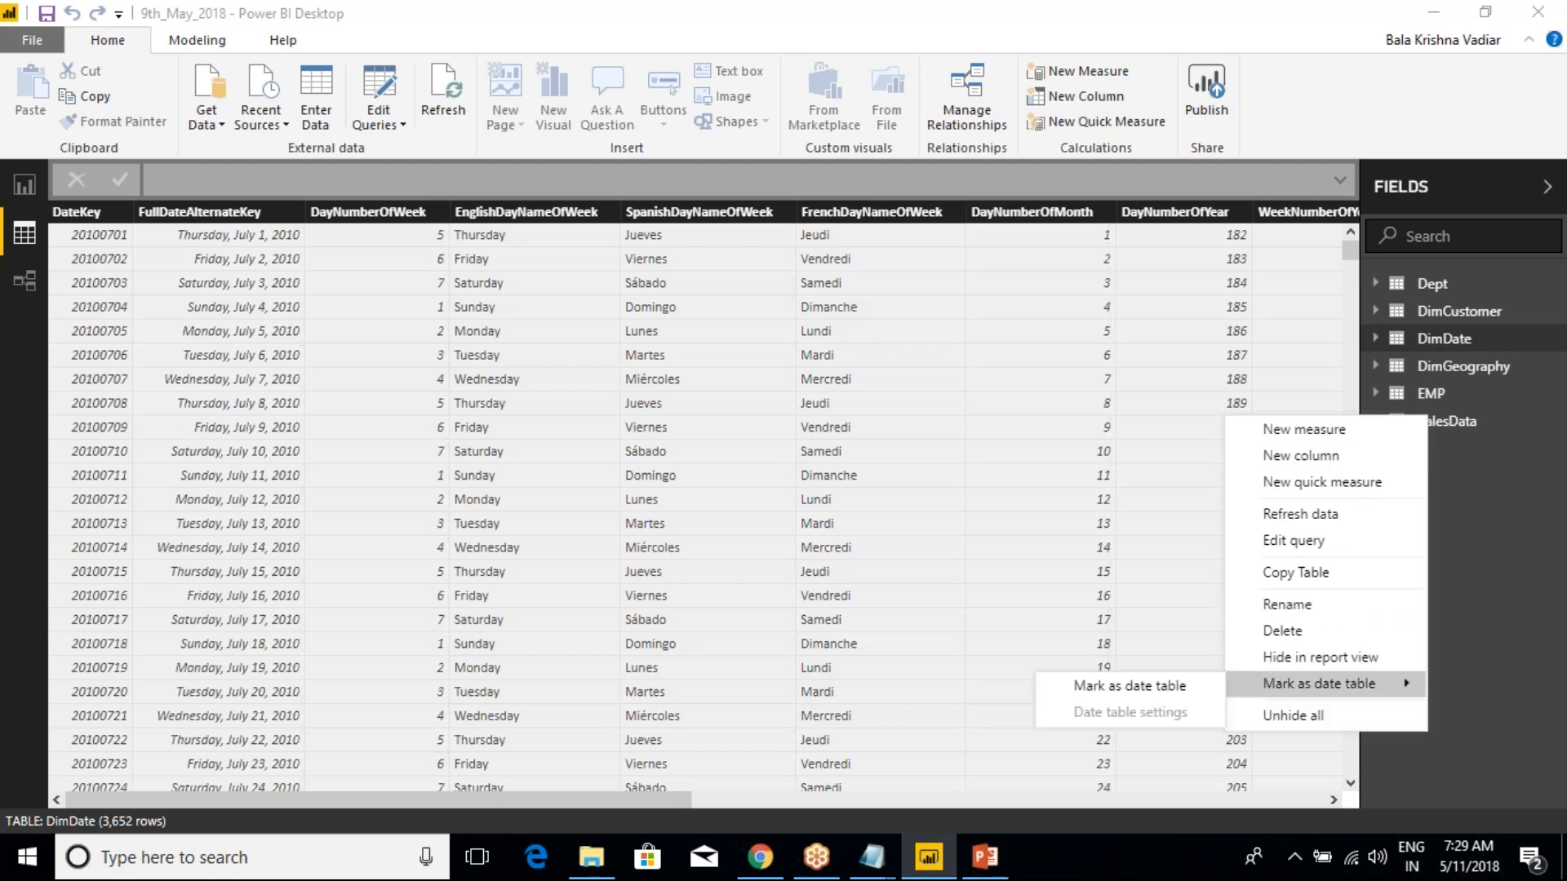
{"action": "left_click", "coordinate": [1330, 658]}
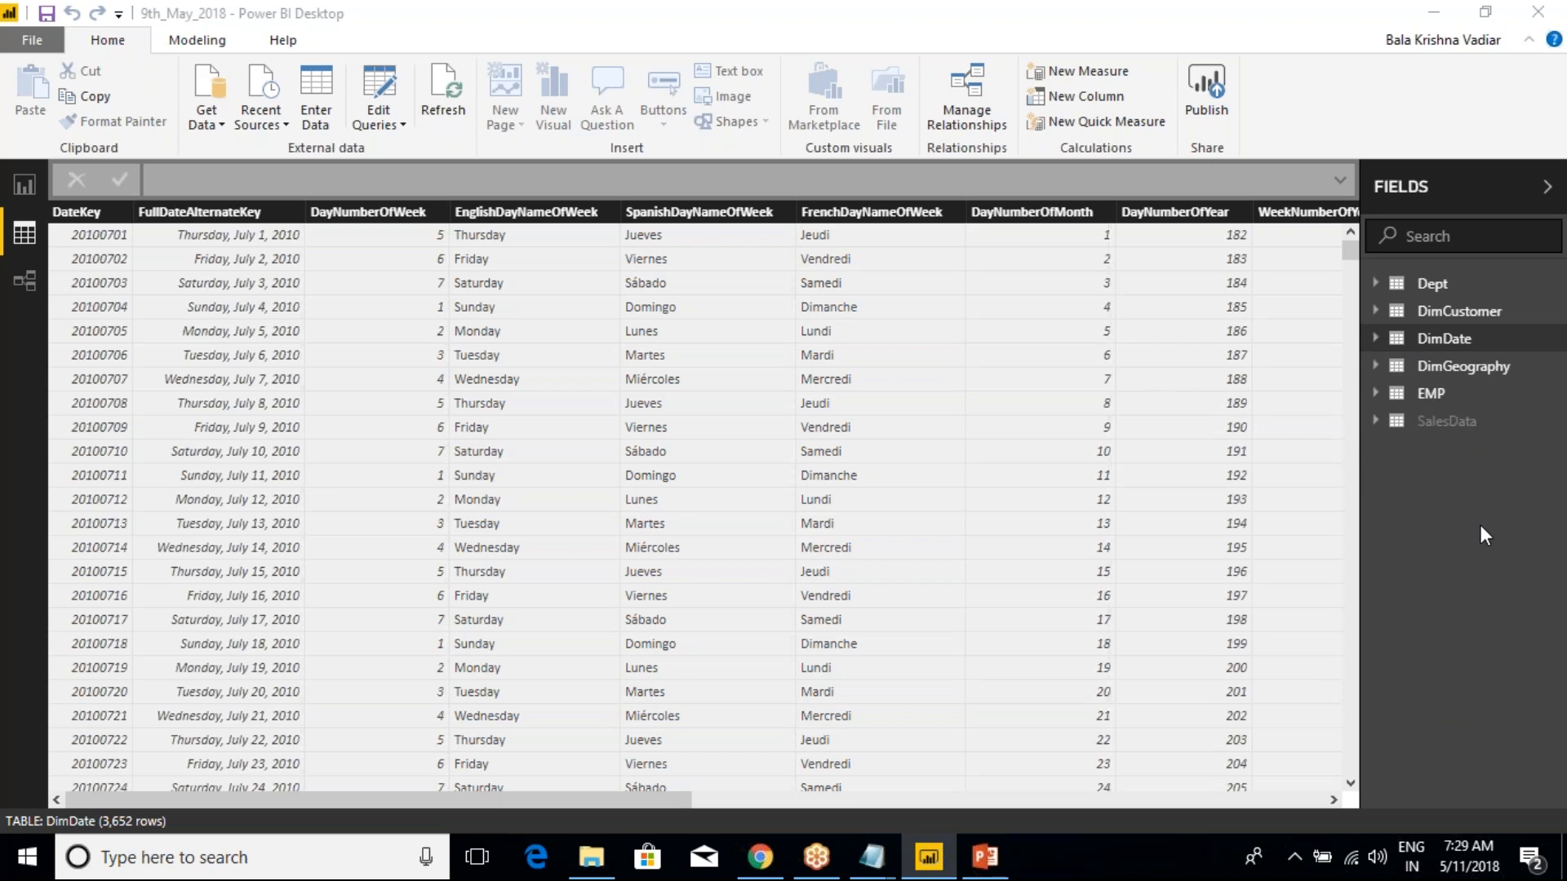
{"action": "right_click", "coordinate": [1456, 422]}
{"action": "mouse_move", "coordinate": [1346, 689]}
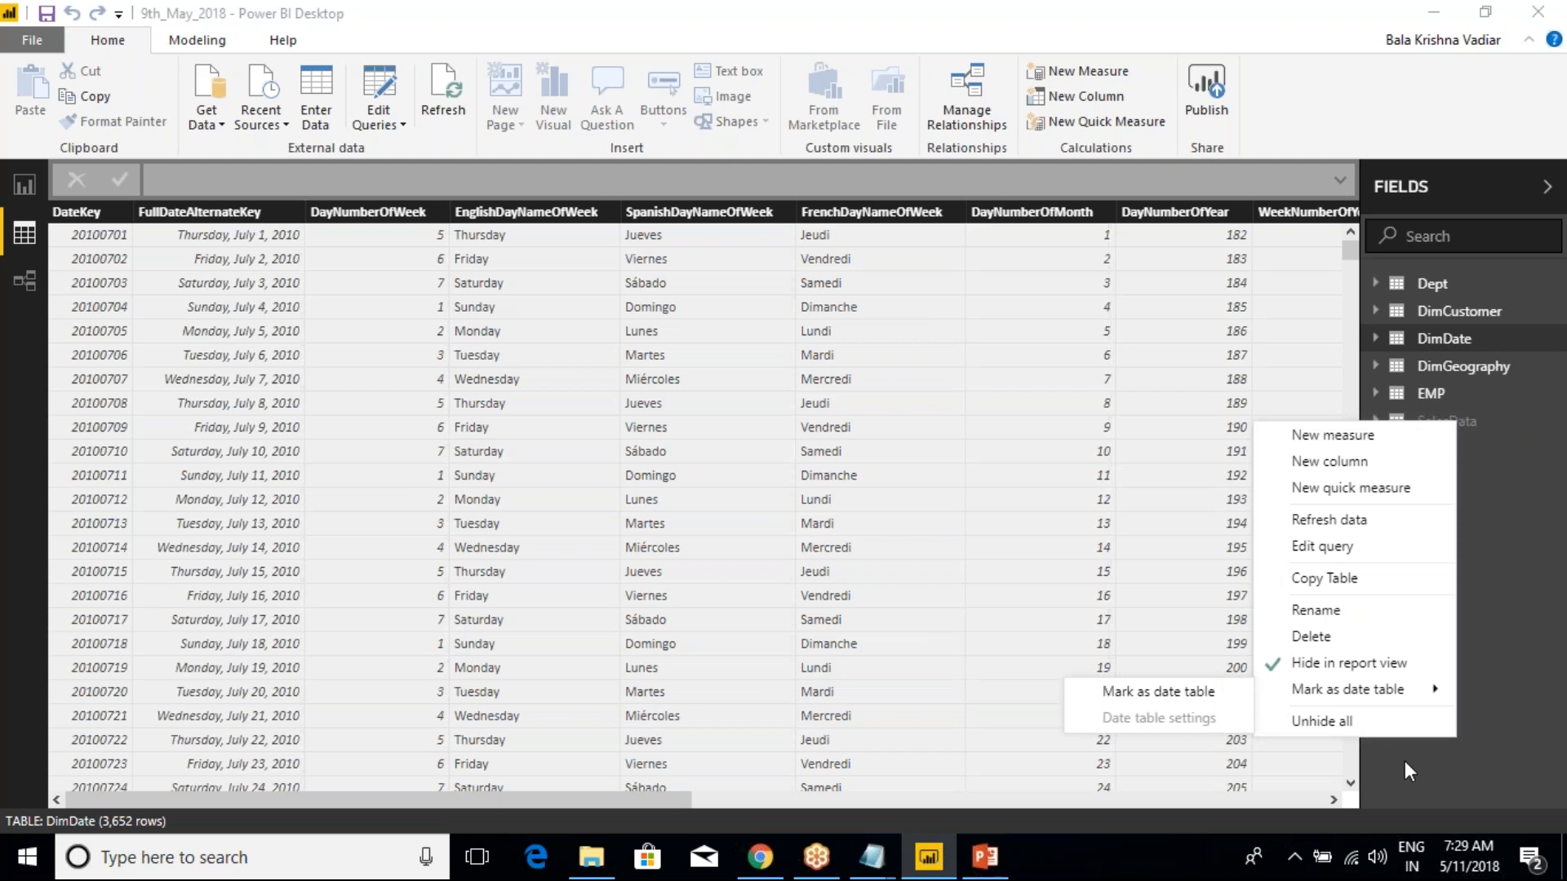
{"action": "left_click", "coordinate": [1377, 665]}
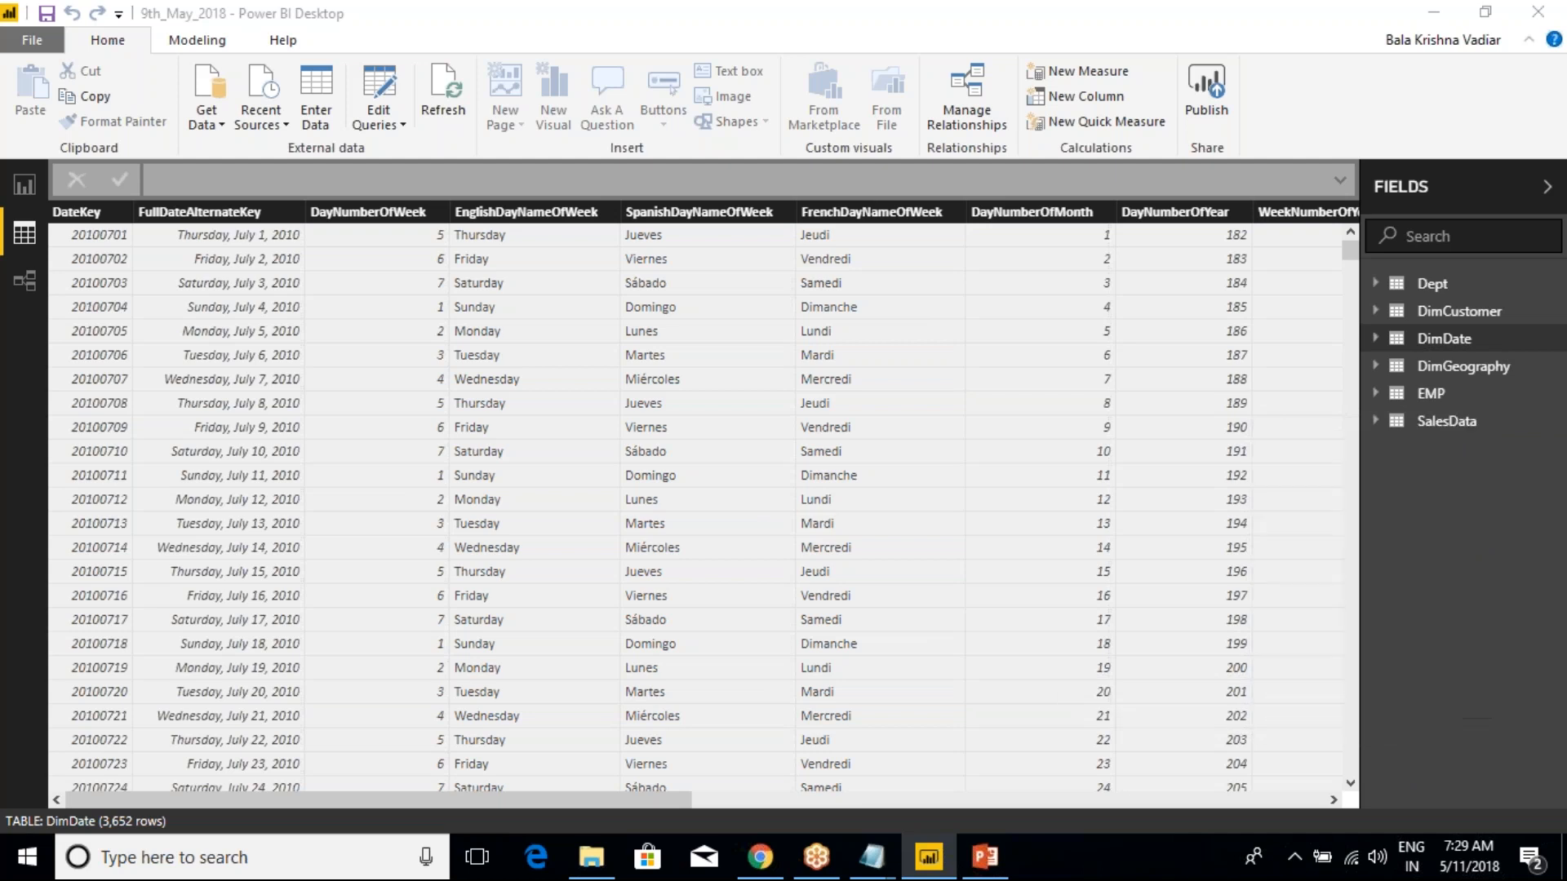
Compare the table-level options offered for SalesData and Dept, including New measure and New column
{"action": "right_click", "coordinate": [1437, 424]}
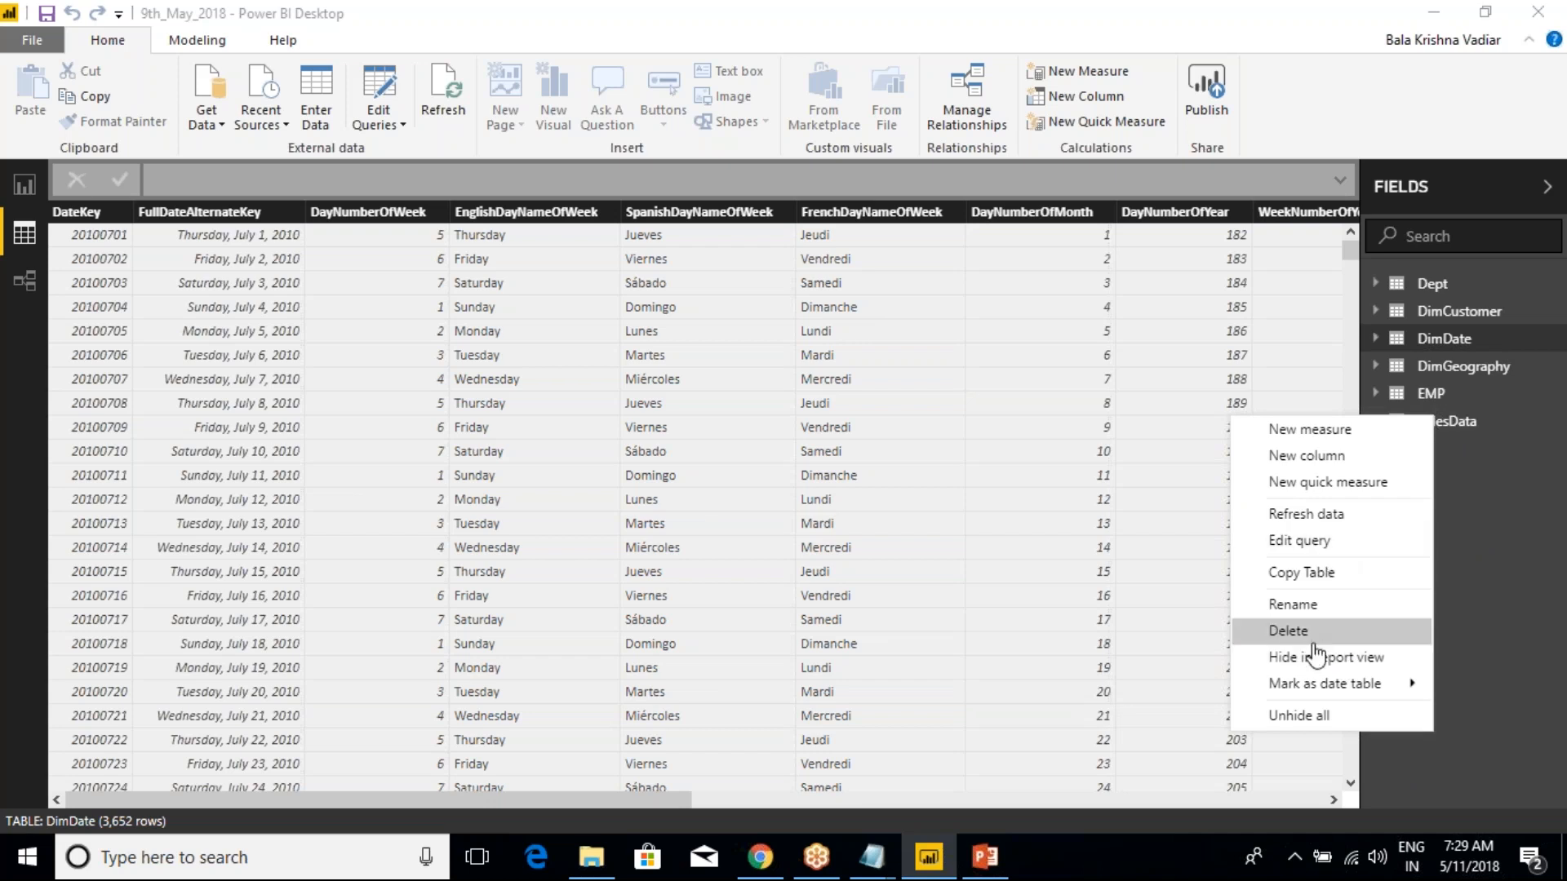
{"action": "left_click", "coordinate": [1495, 527]}
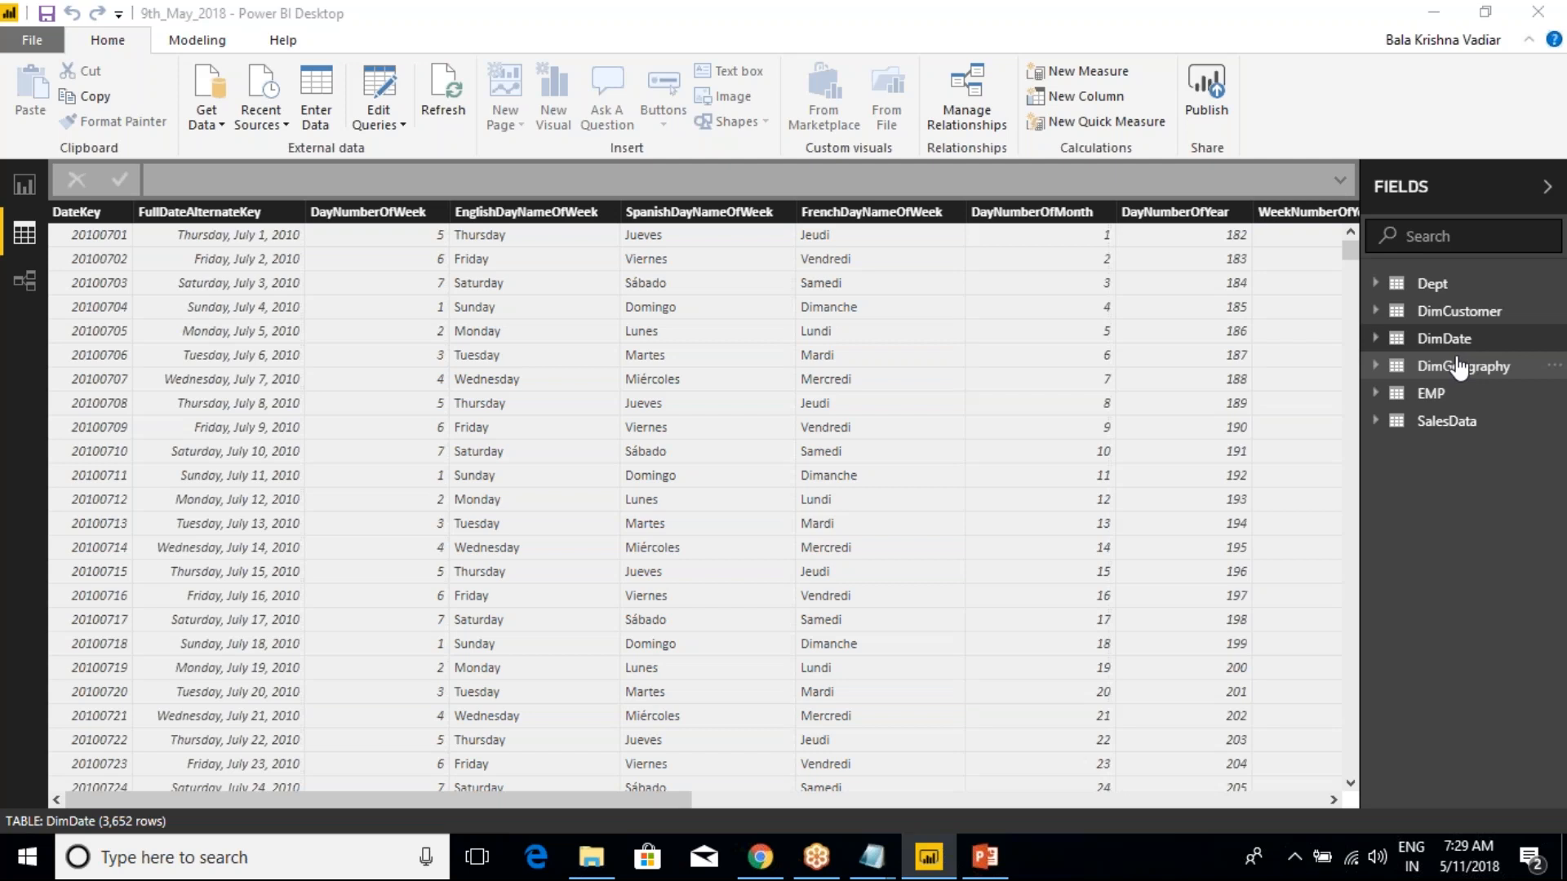
{"action": "right_click", "coordinate": [1436, 285]}
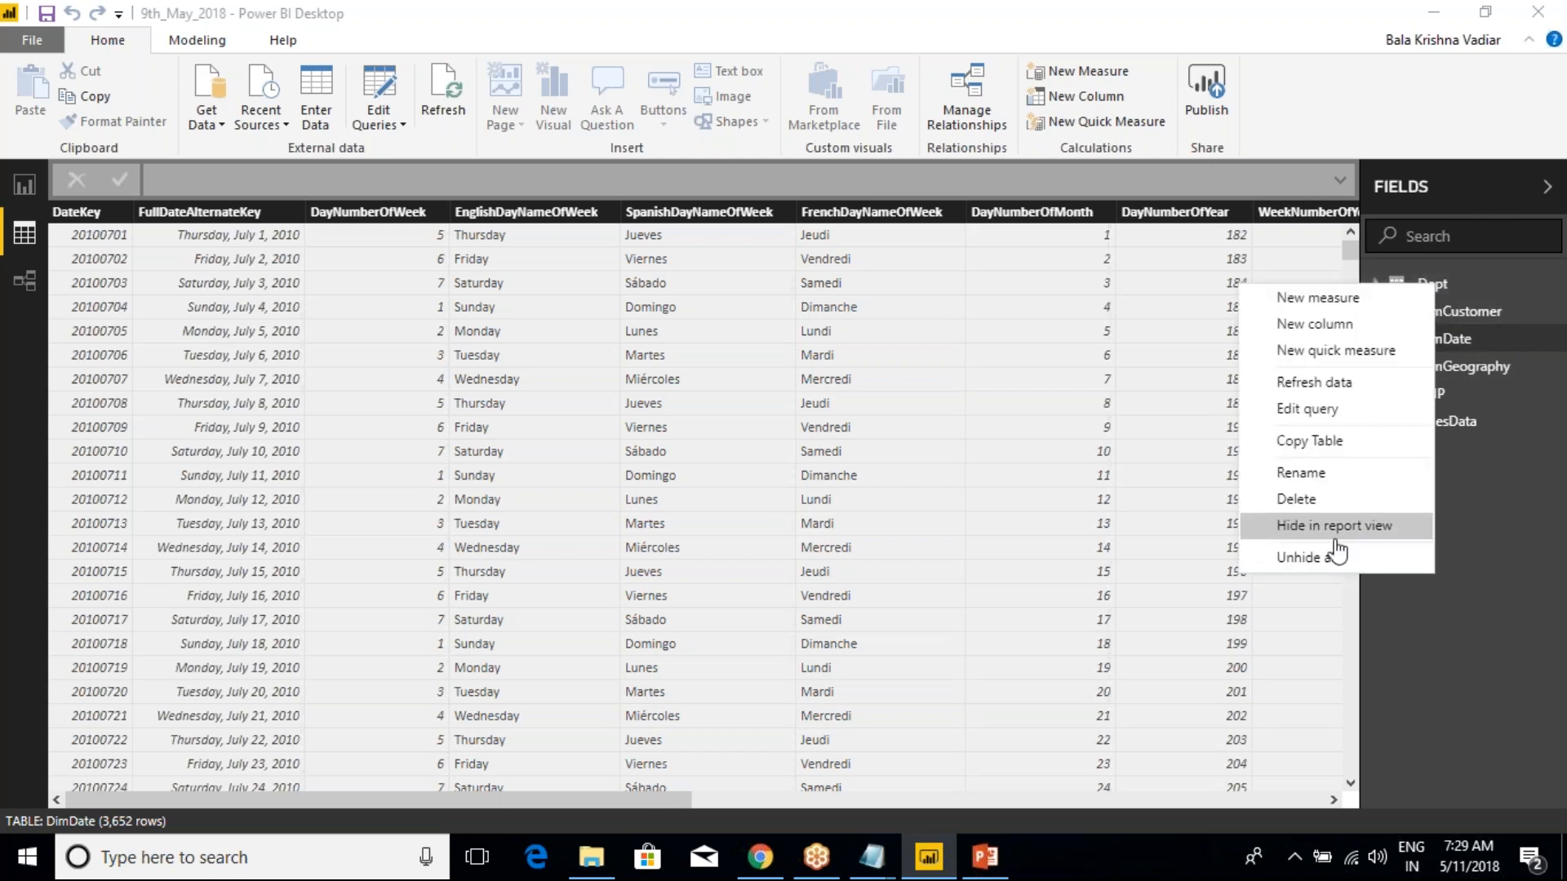
{"action": "left_click", "coordinate": [1475, 462]}
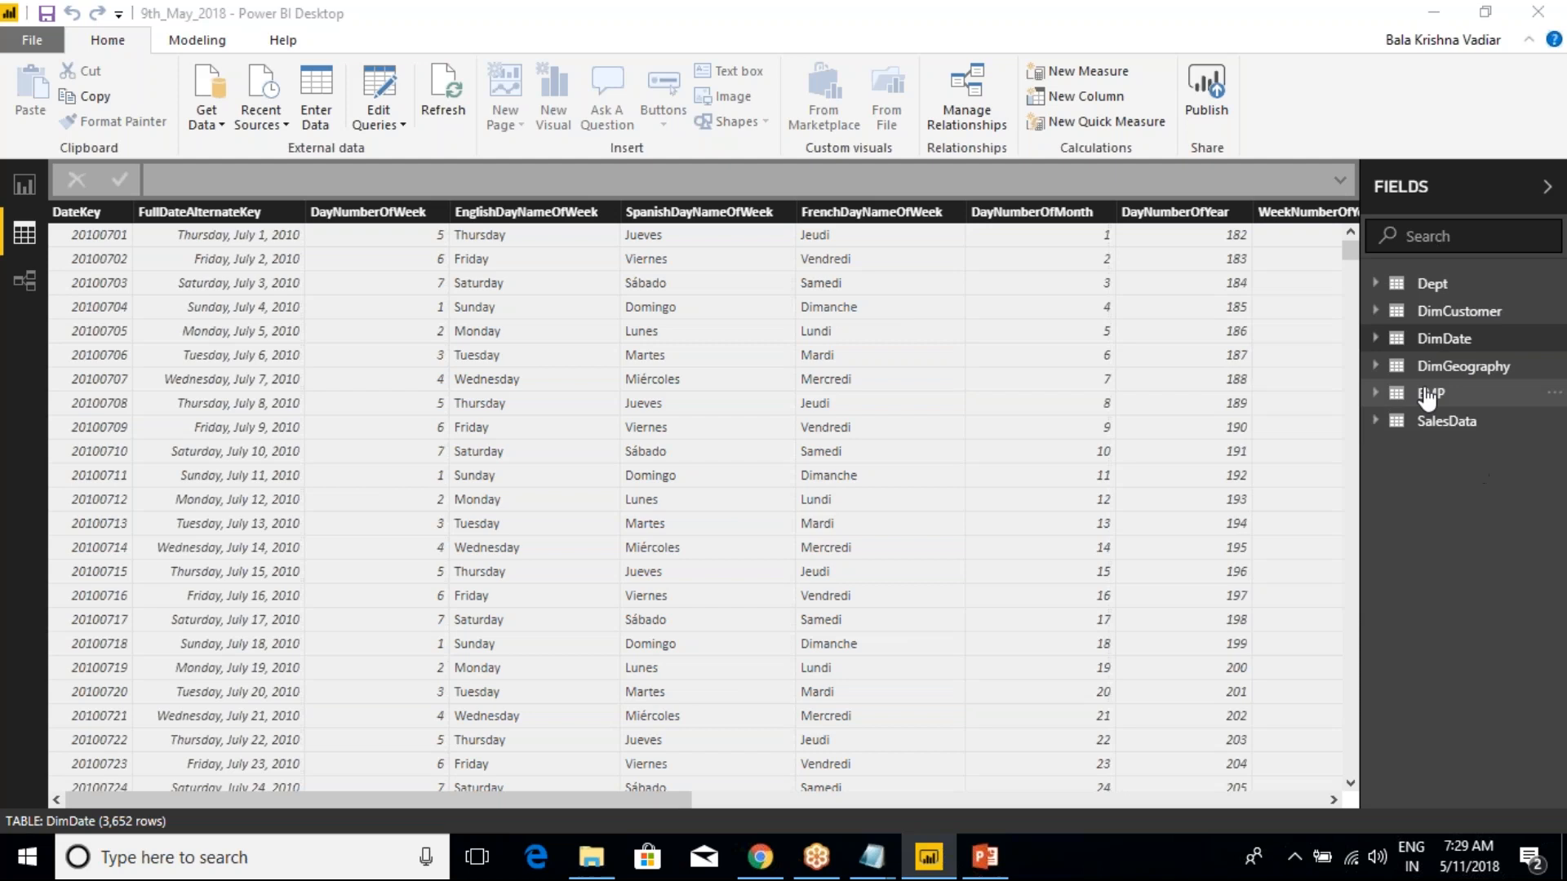
{"action": "right_click", "coordinate": [1444, 423]}
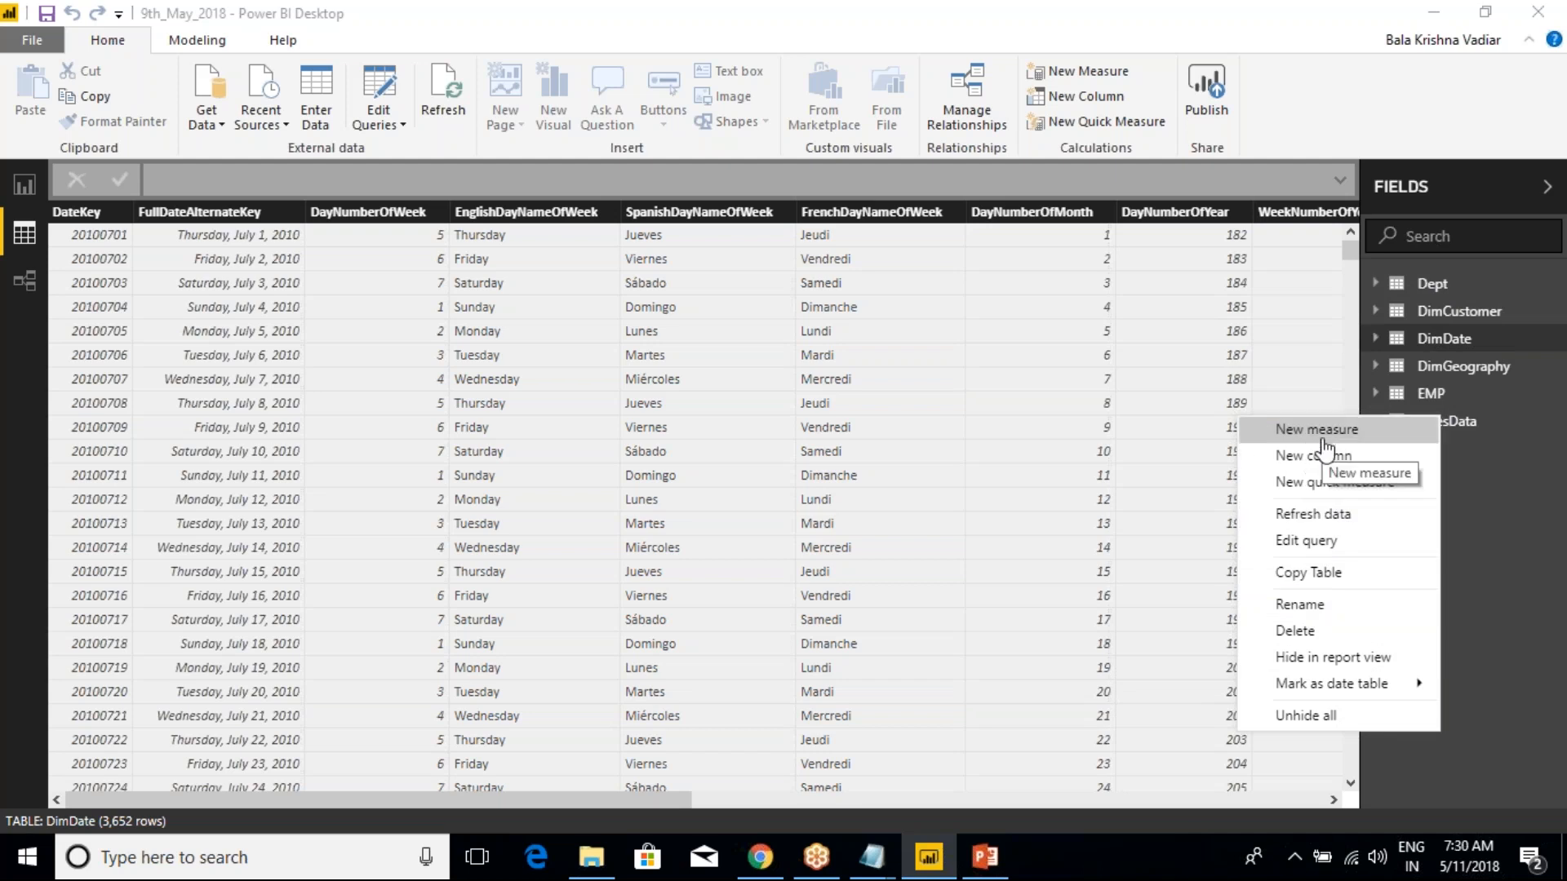
{"action": "left_click", "coordinate": [1508, 489]}
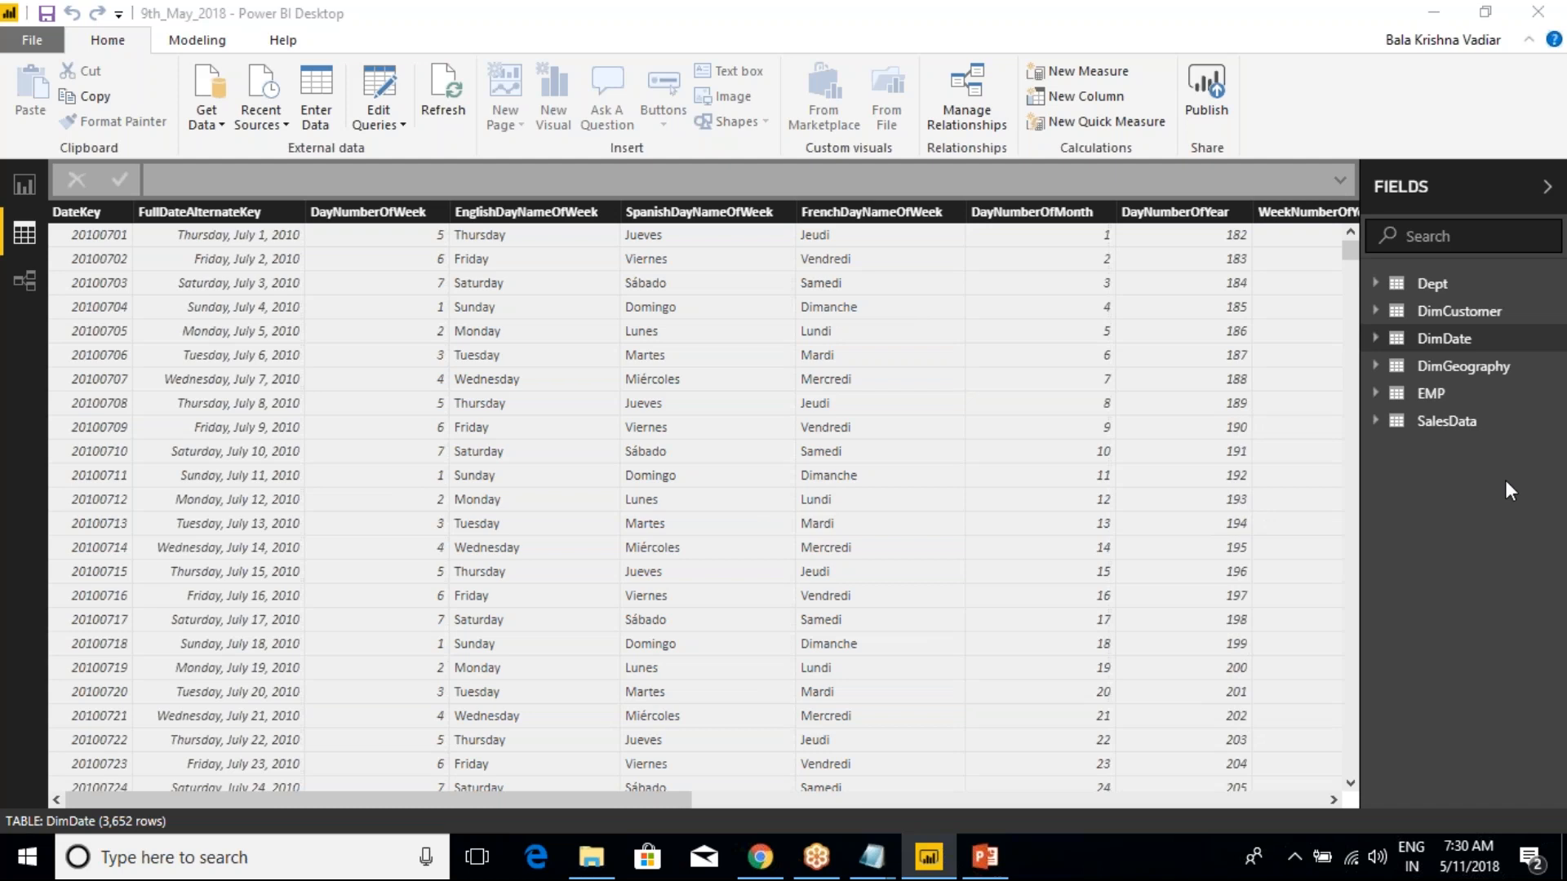
Switch to the Class Notes file in Notepad and add the heading "New Column Vs Measure" below the field properties lines
{"action": "mouse_move", "coordinate": [872, 857]}
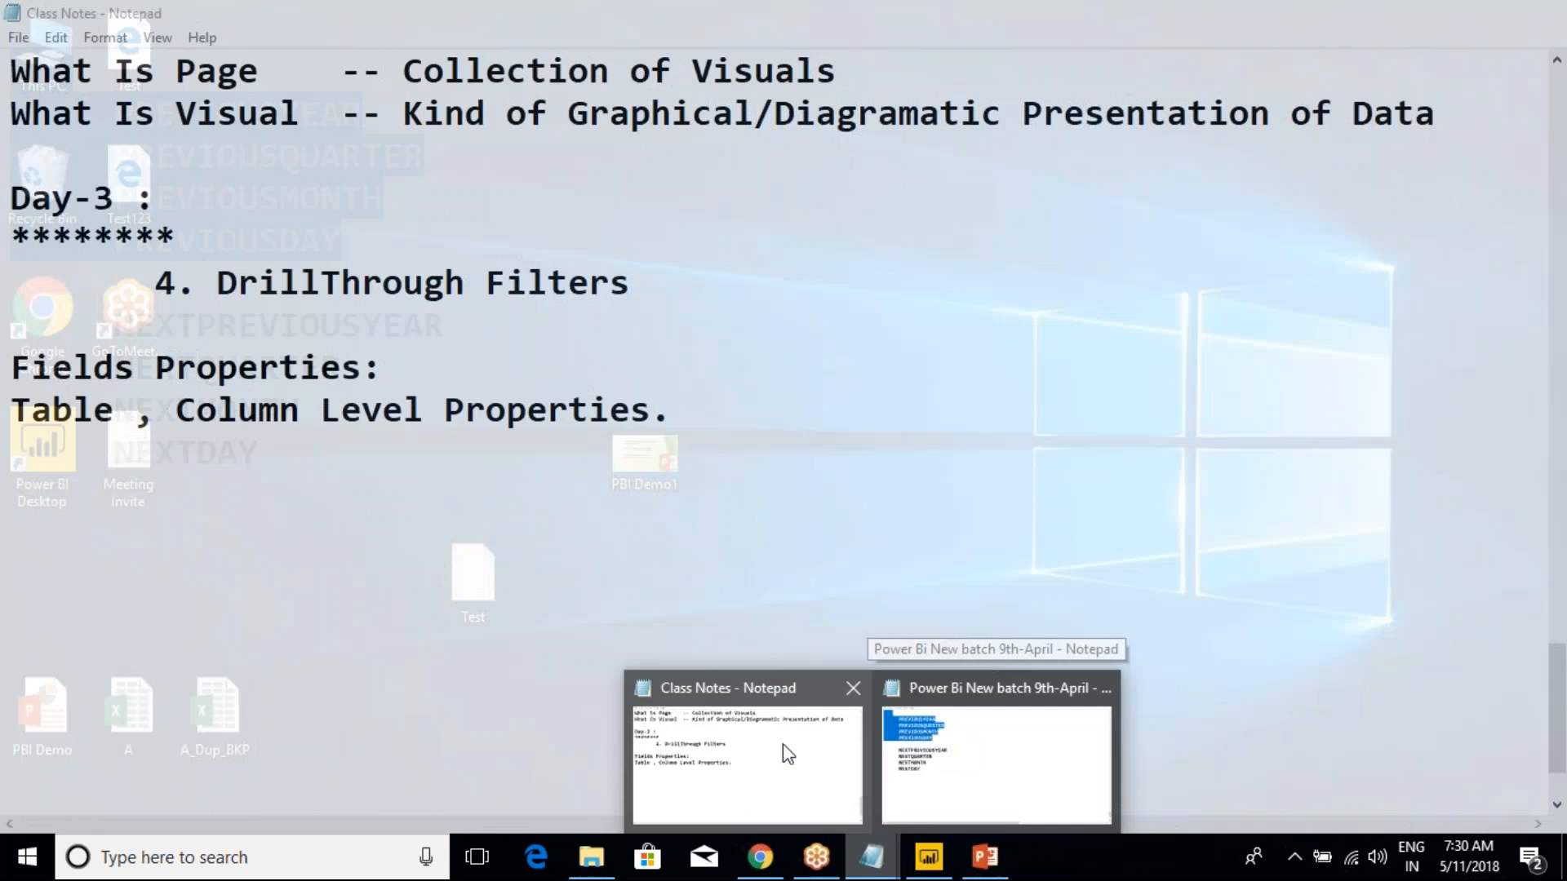
{"action": "left_click", "coordinate": [786, 752]}
{"action": "left_click", "coordinate": [674, 415]}
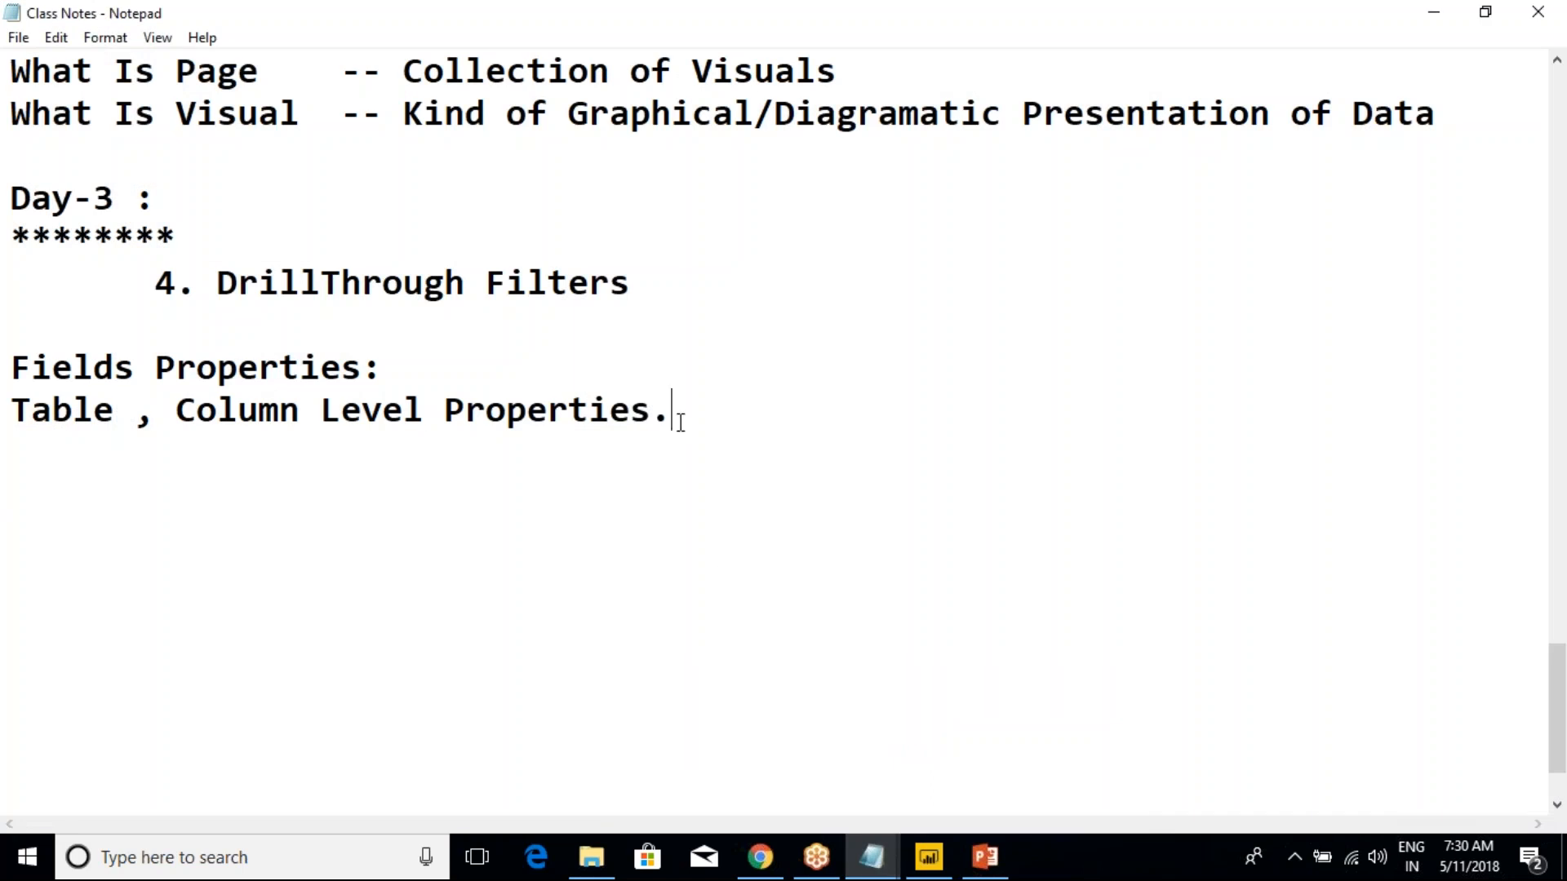
{"action": "scroll", "coordinate": [729, 539], "scroll_direction": "down", "scroll_amount": 1}
{"action": "key", "text": "Return"}
{"action": "key", "text": "Return"}
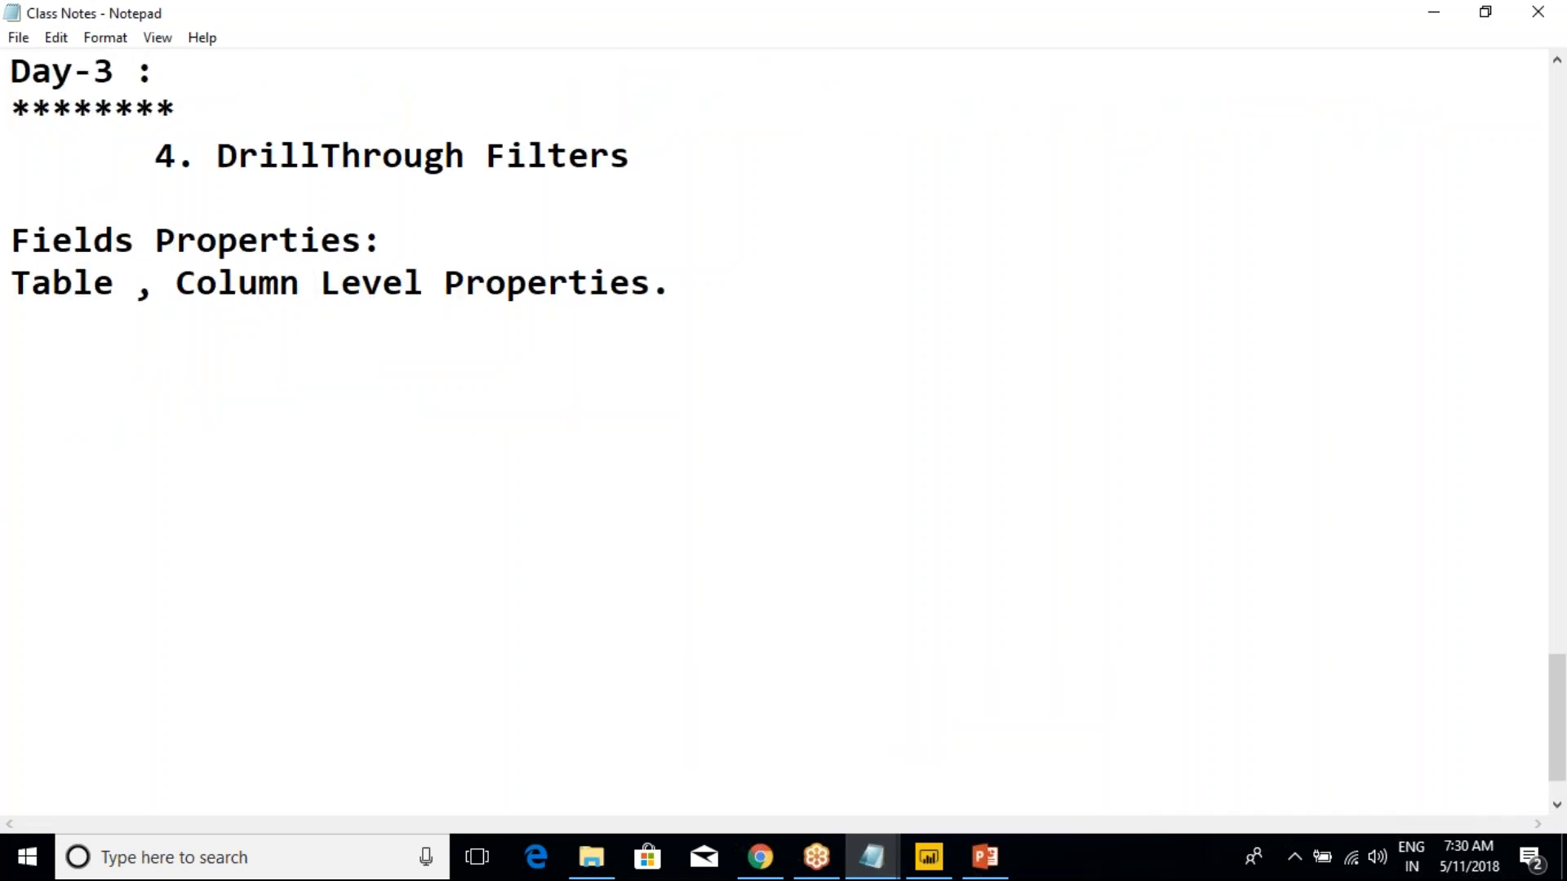
{"action": "type", "text": "New Column Vs N"}
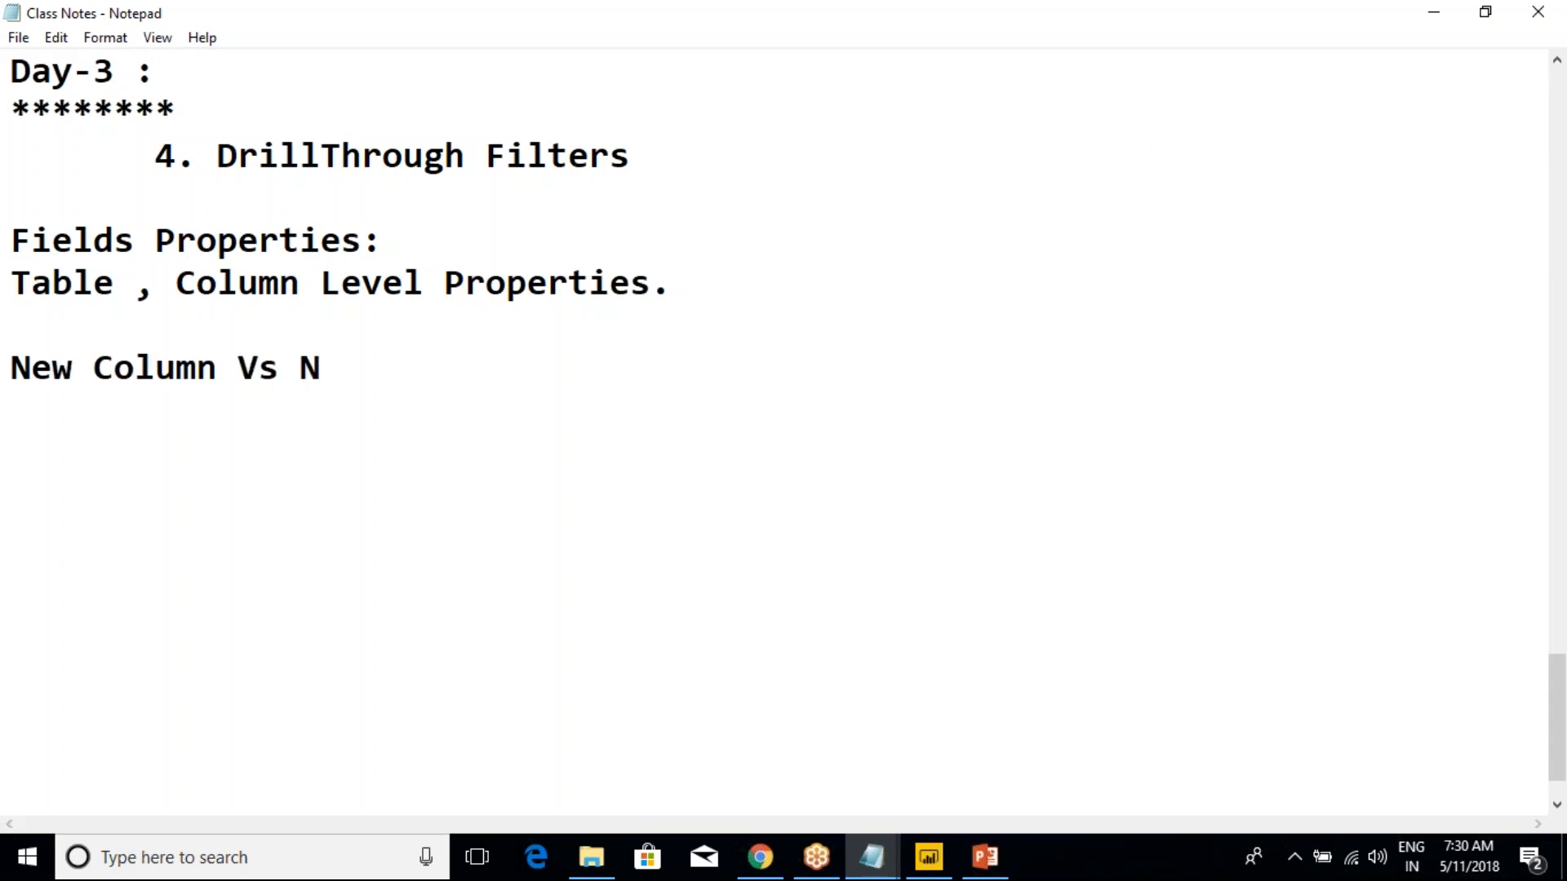
{"action": "key", "text": "BackSpace"}
{"action": "type", "text": "Measure"}
Check the New measure option of DimCustomer in Power BI Desktop, and reword the Notepad heading to "New Column Vs New Measure"
{"action": "key", "text": "alt+Tab"}
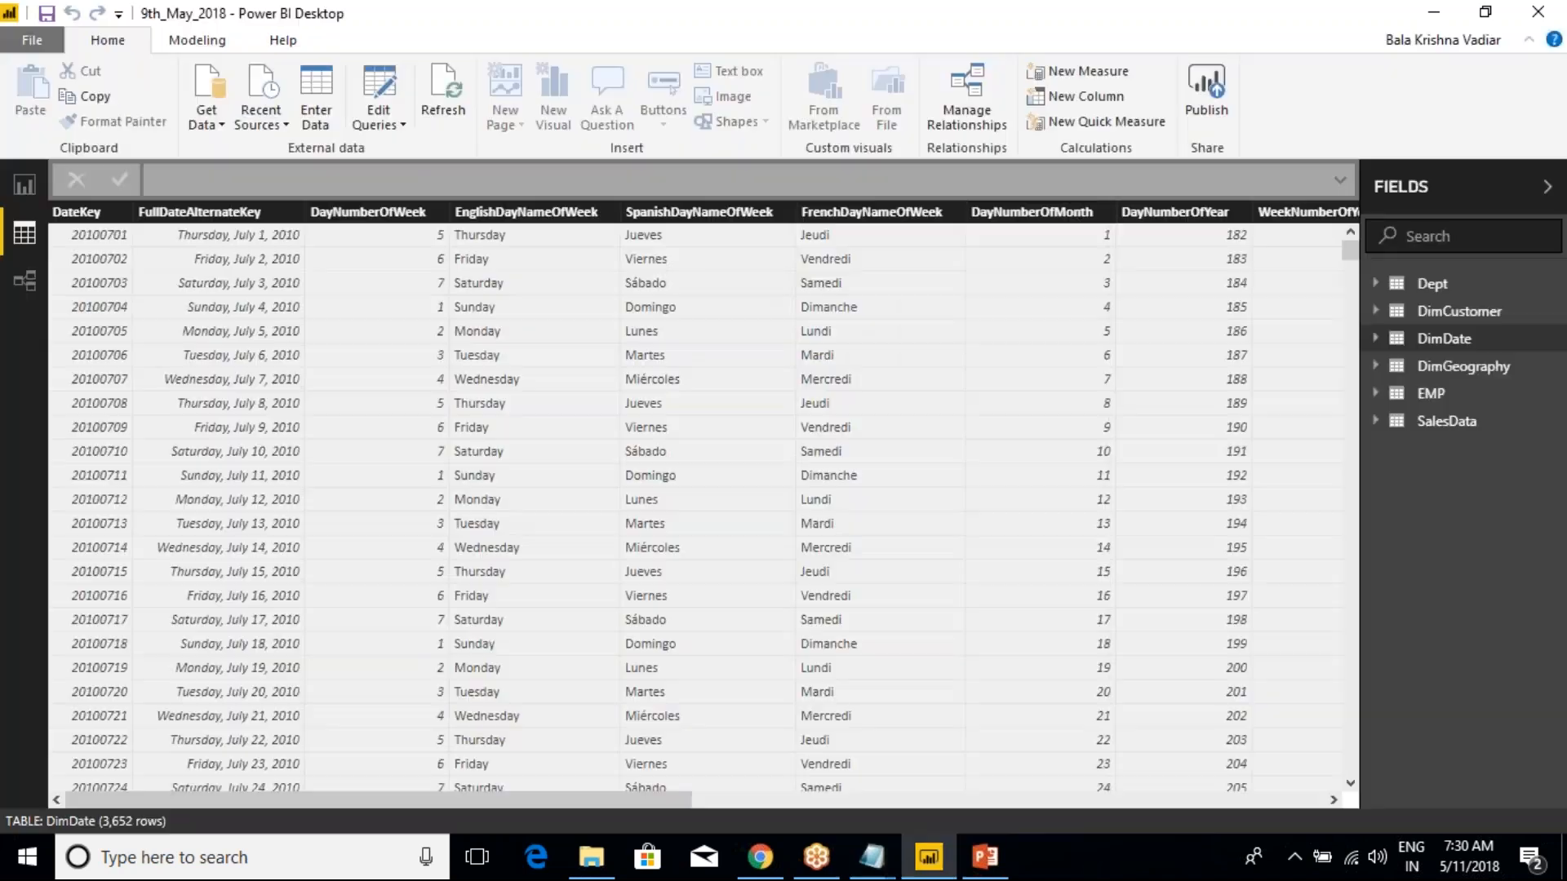
{"action": "right_click", "coordinate": [1443, 320]}
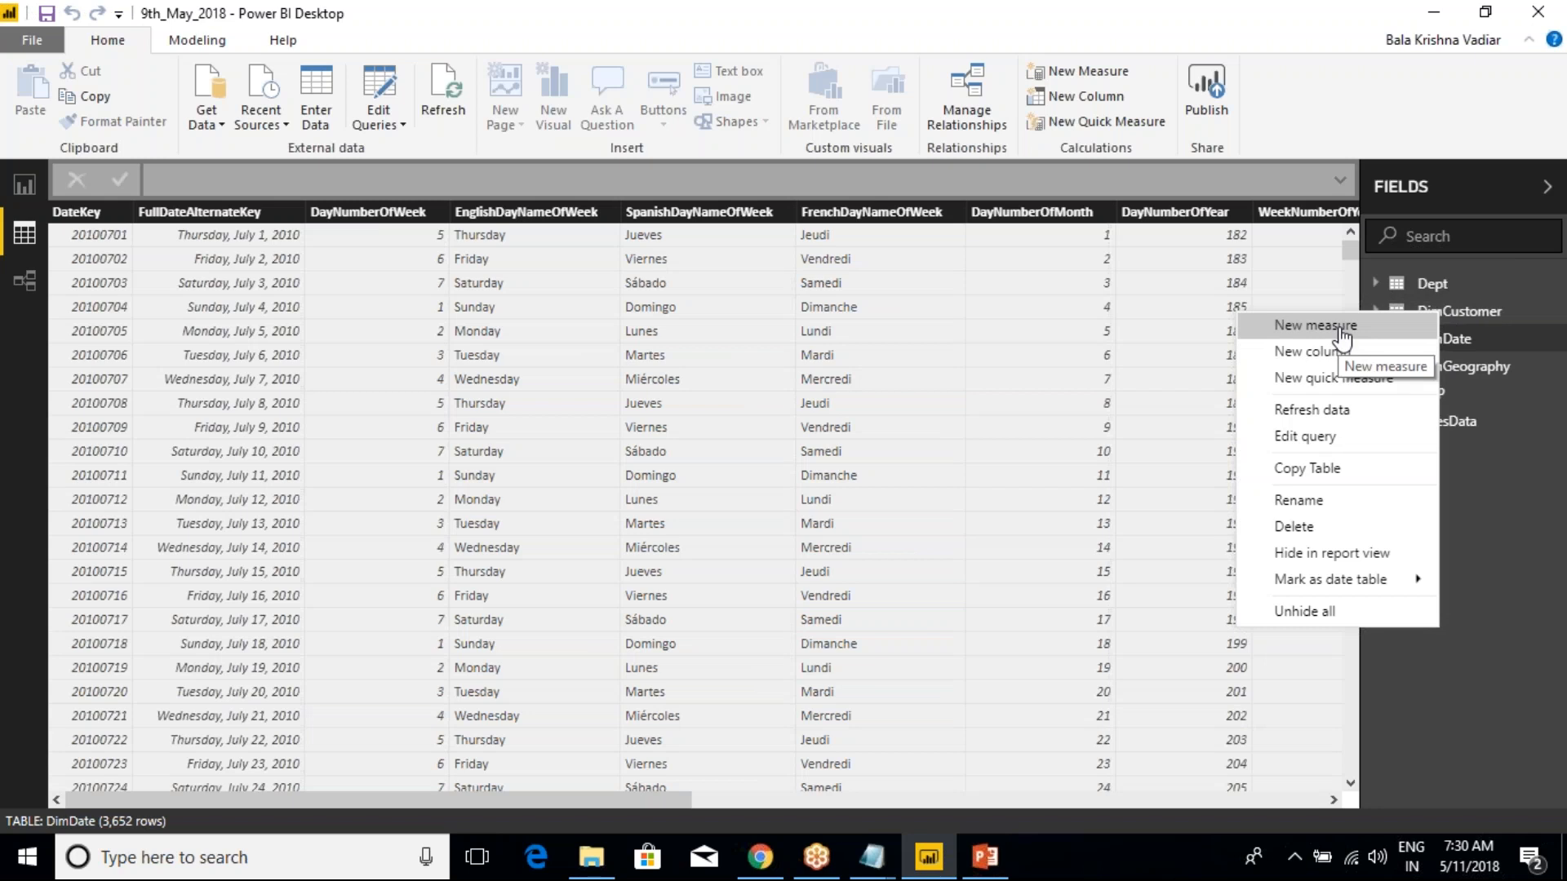
{"action": "key", "text": "alt+Tab"}
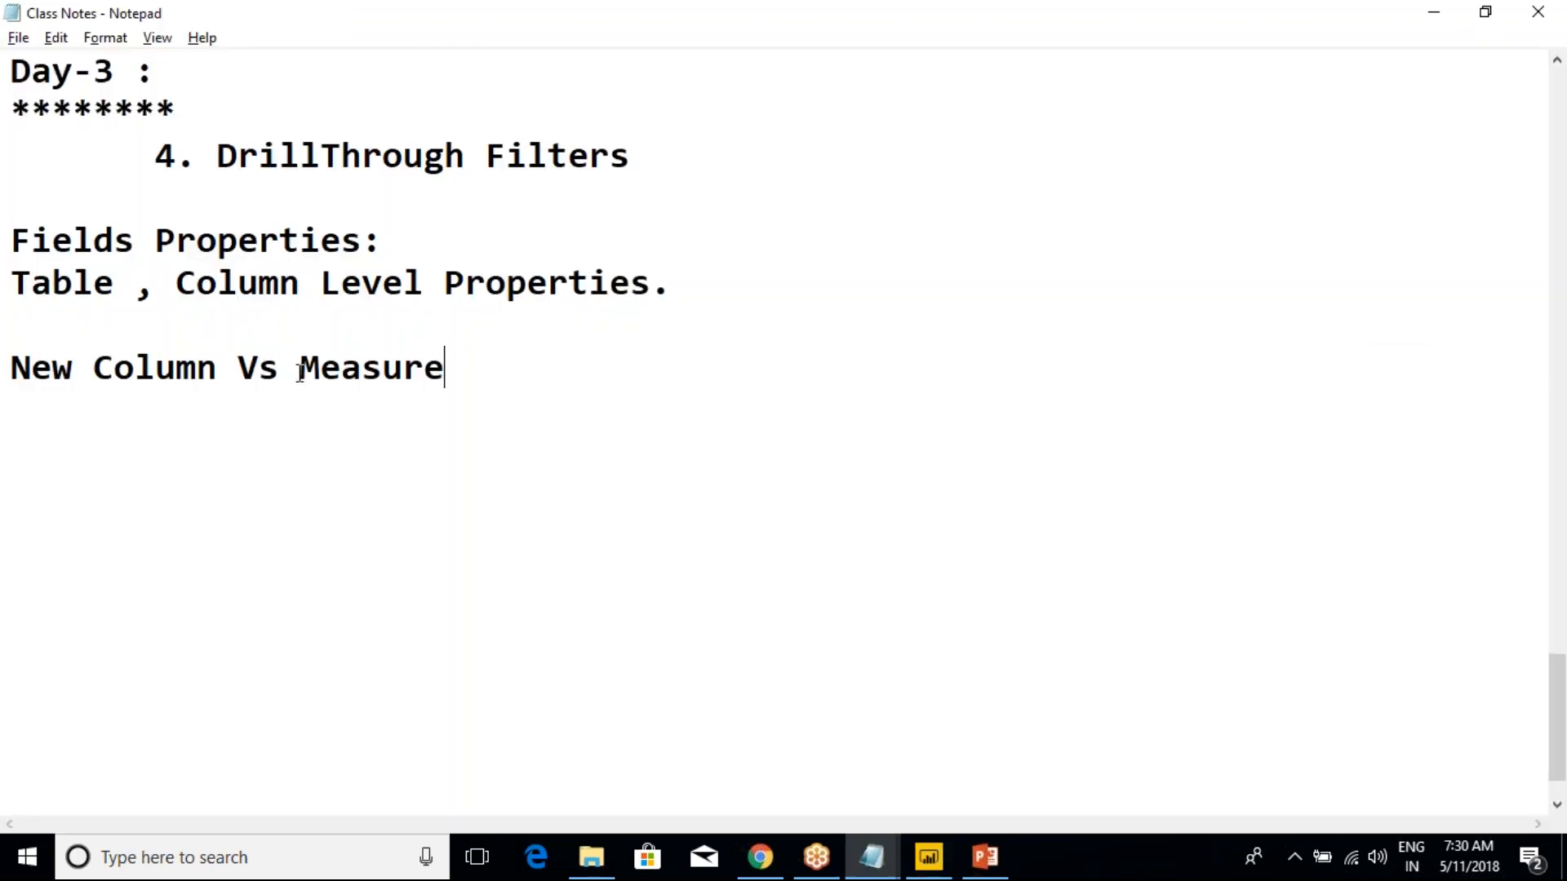
{"action": "left_click", "coordinate": [300, 368]}
{"action": "type", "text": "New"}
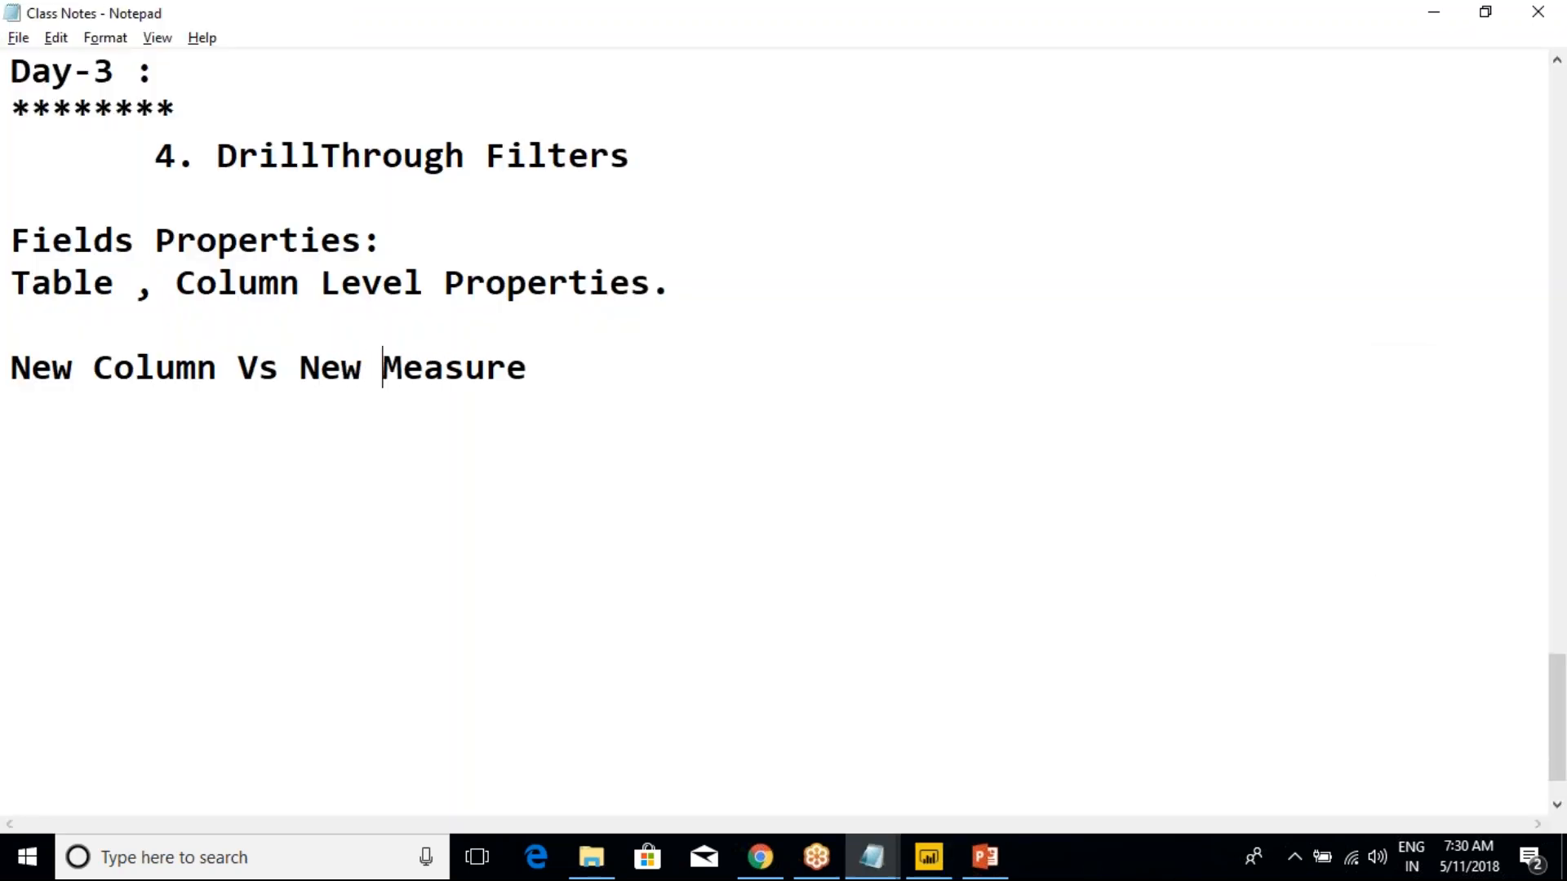
Underline the heading with a row of dashes and write "Example for New Column" beneath it
{"action": "left_click", "coordinate": [596, 377]}
{"action": "key", "text": "Return"}
{"action": "type", "text": "---------------------------"}
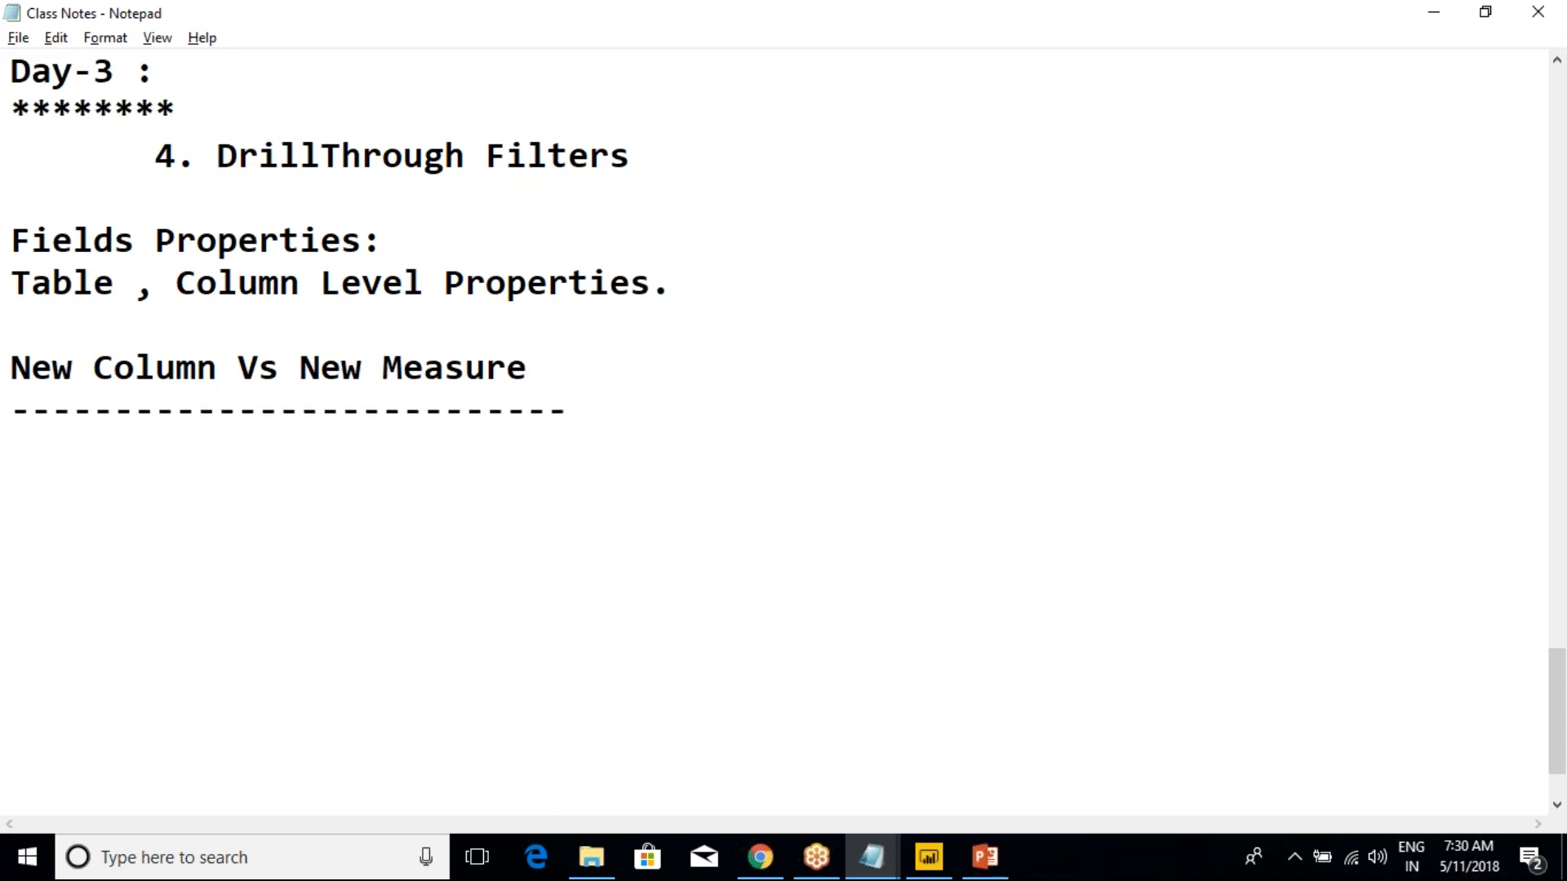
{"action": "key", "text": "Return"}
{"action": "type", "text": "Exacp"}
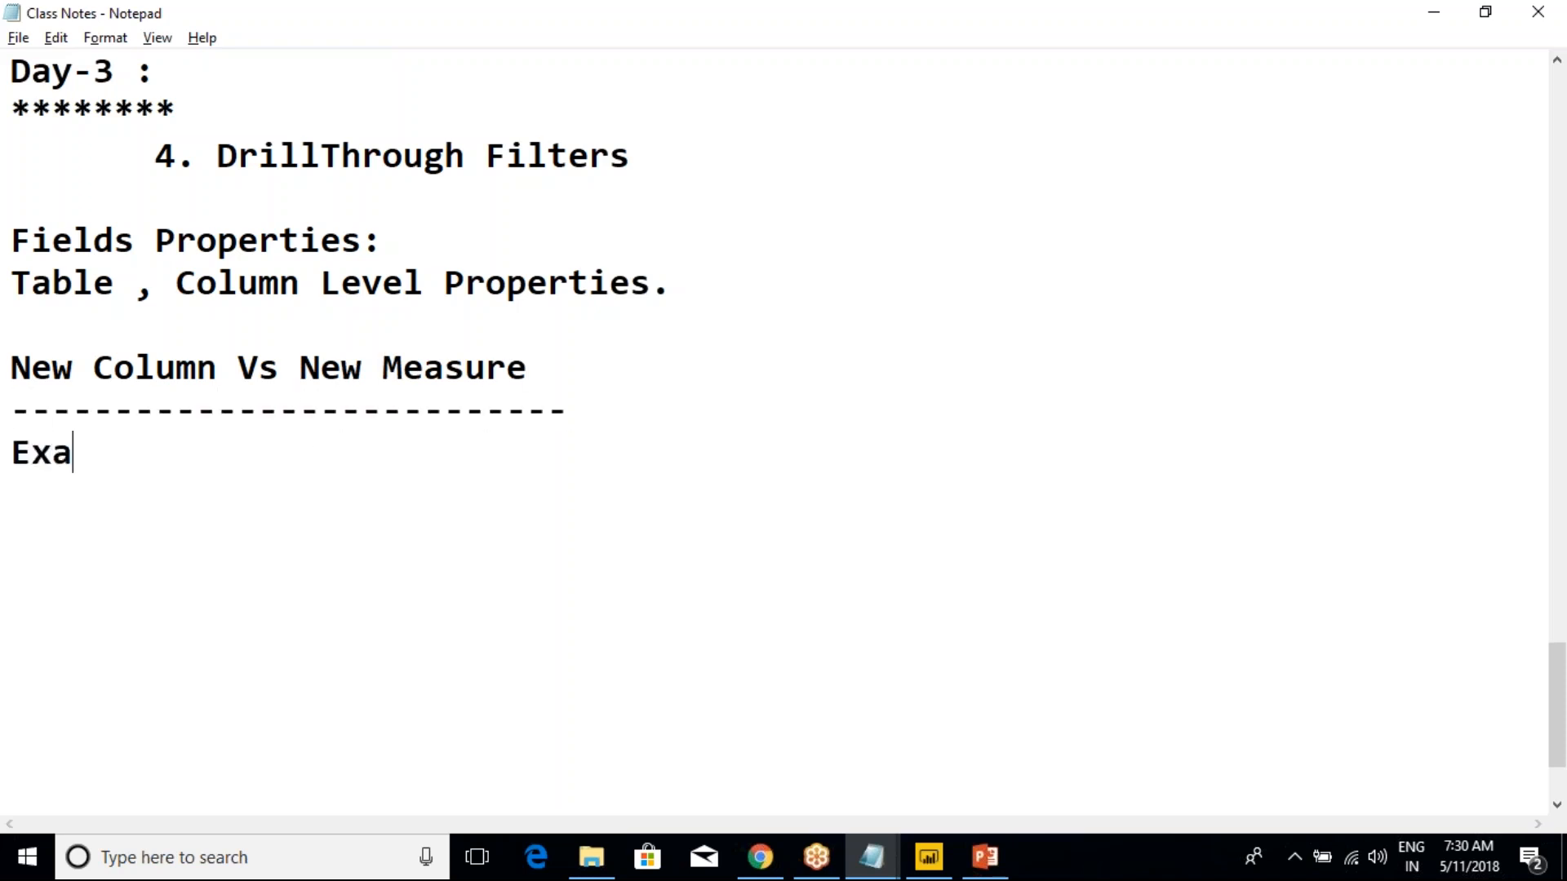
{"action": "key", "text": "BackSpace"}
{"action": "key", "text": "BackSpace"}
{"action": "type", "text": "mple "}
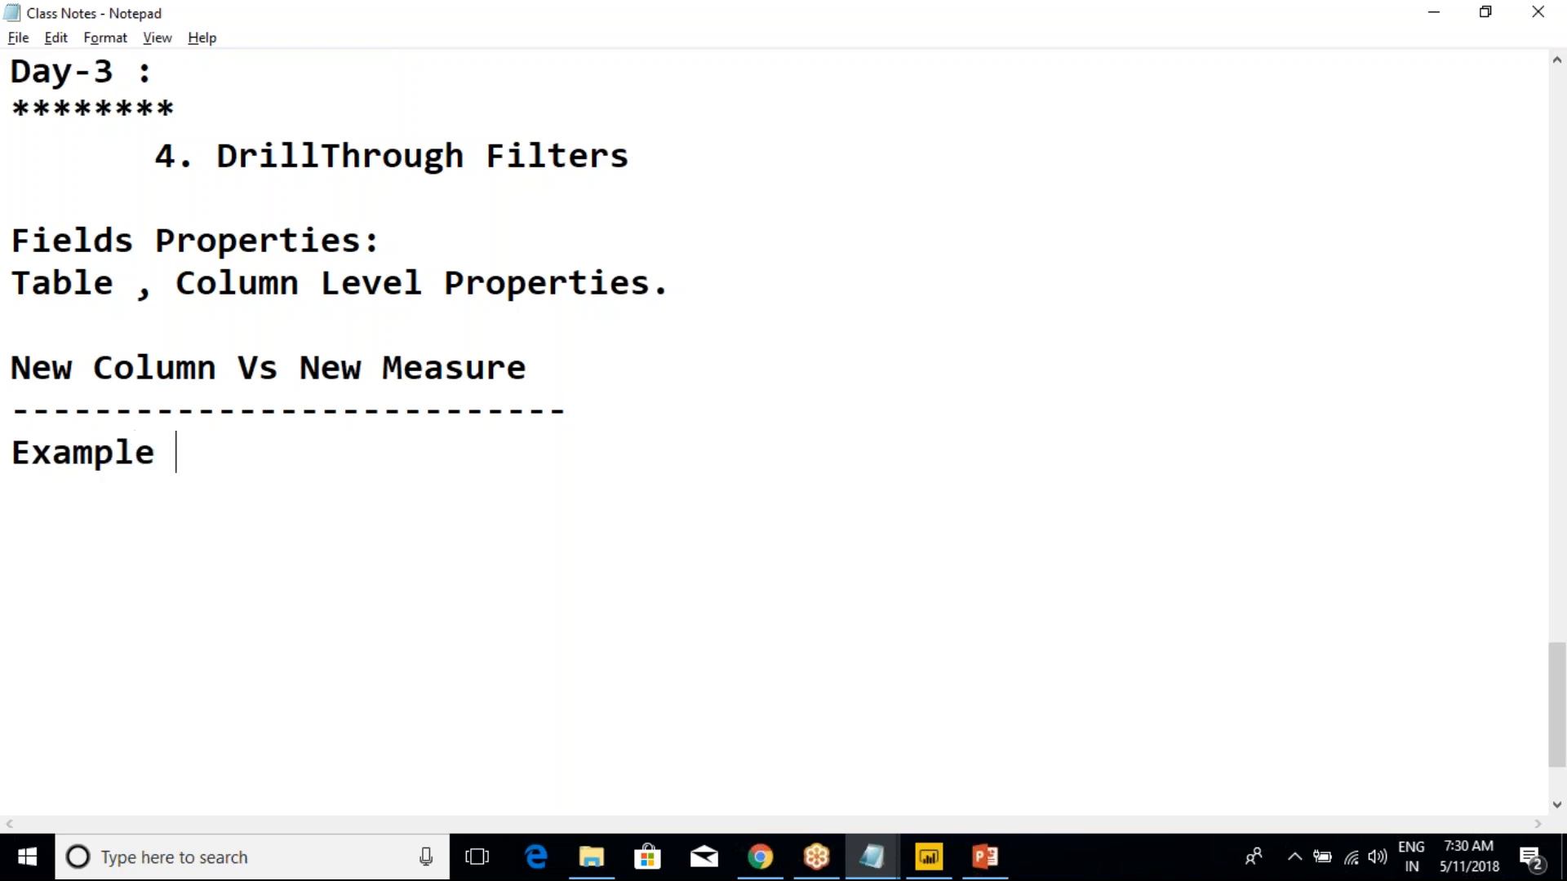
{"action": "type", "text": "for New Column"}
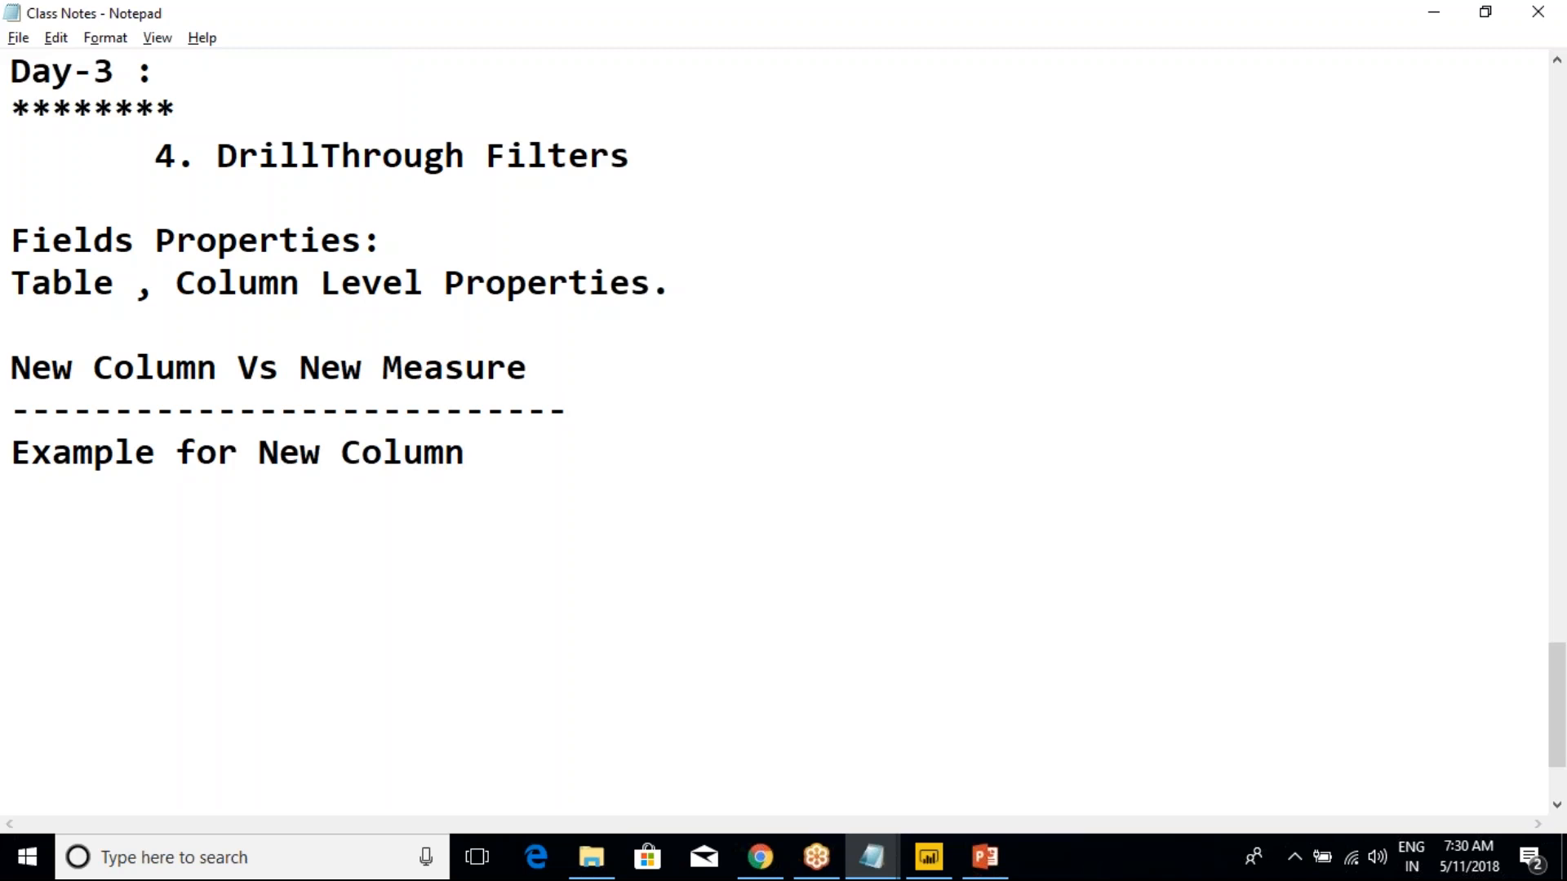
Write "1. FullName = FirstName + LastName" as the first example beneath the New Column subheading
{"action": "key", "text": "Return"}
{"action": "key", "text": "Return"}
{"action": "type", "text": "1. Ful"}
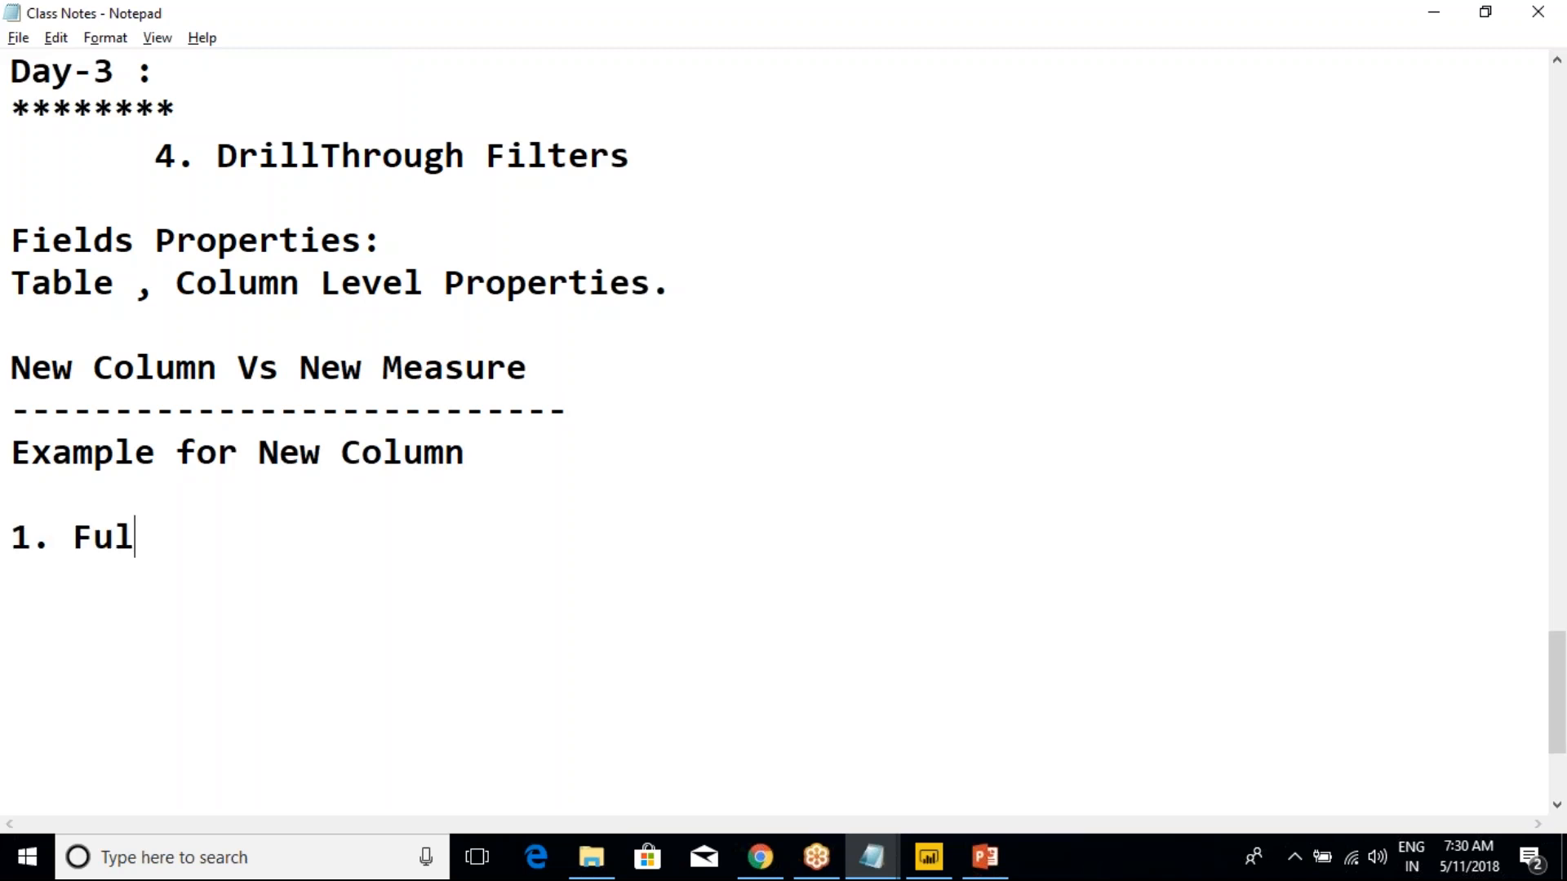
{"action": "type", "text": "lName = "}
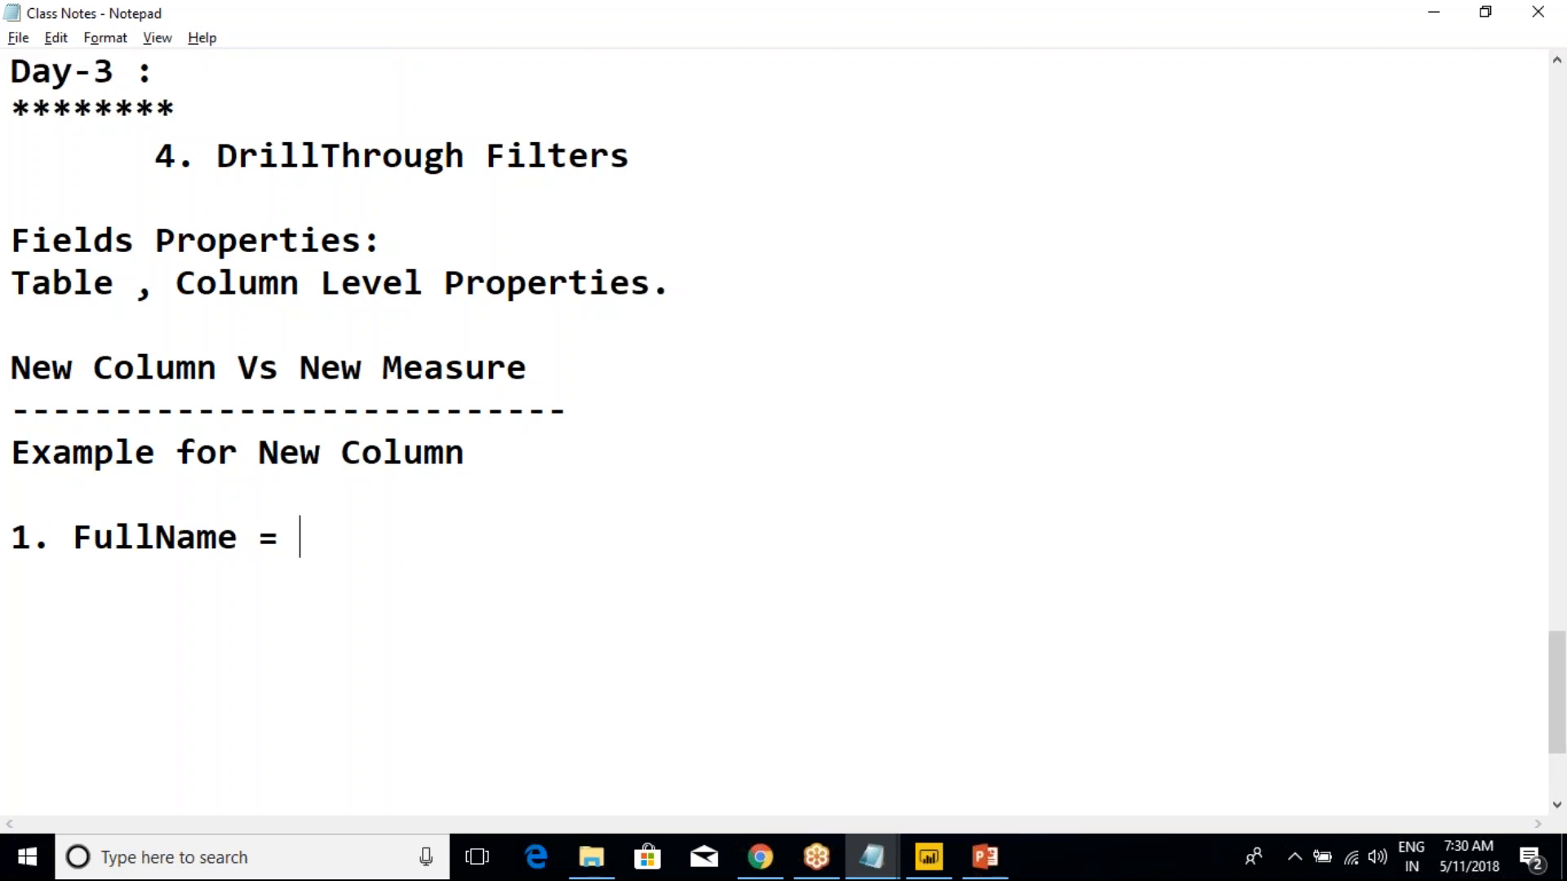
{"action": "type", "text": "F"}
{"action": "key", "text": "BackSpace"}
{"action": "type", "text": "FirstName"}
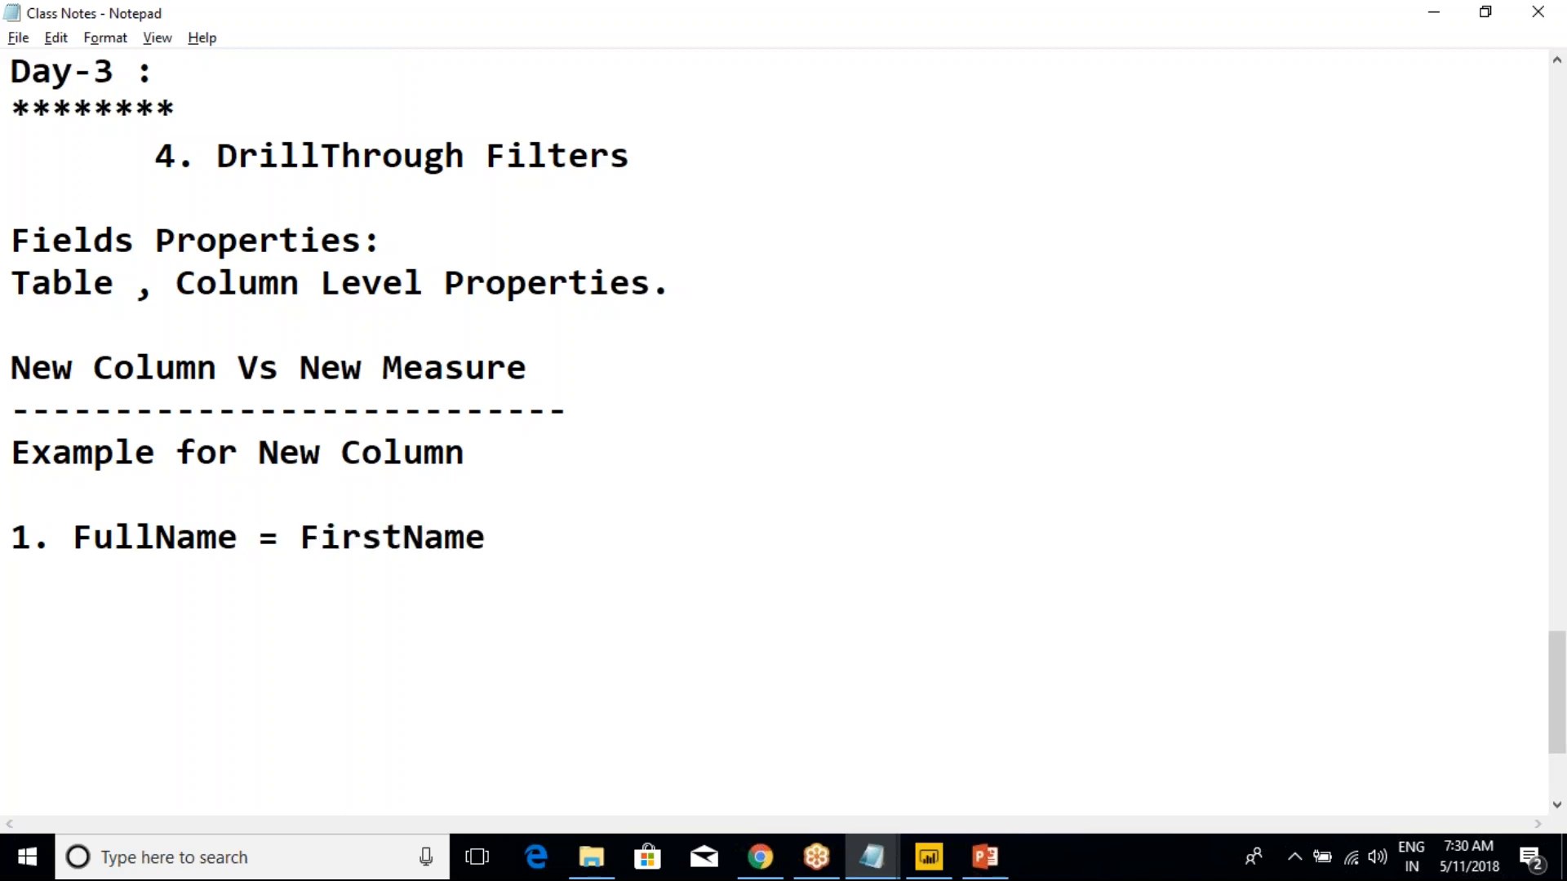
{"action": "type", "text": " + LastName +"}
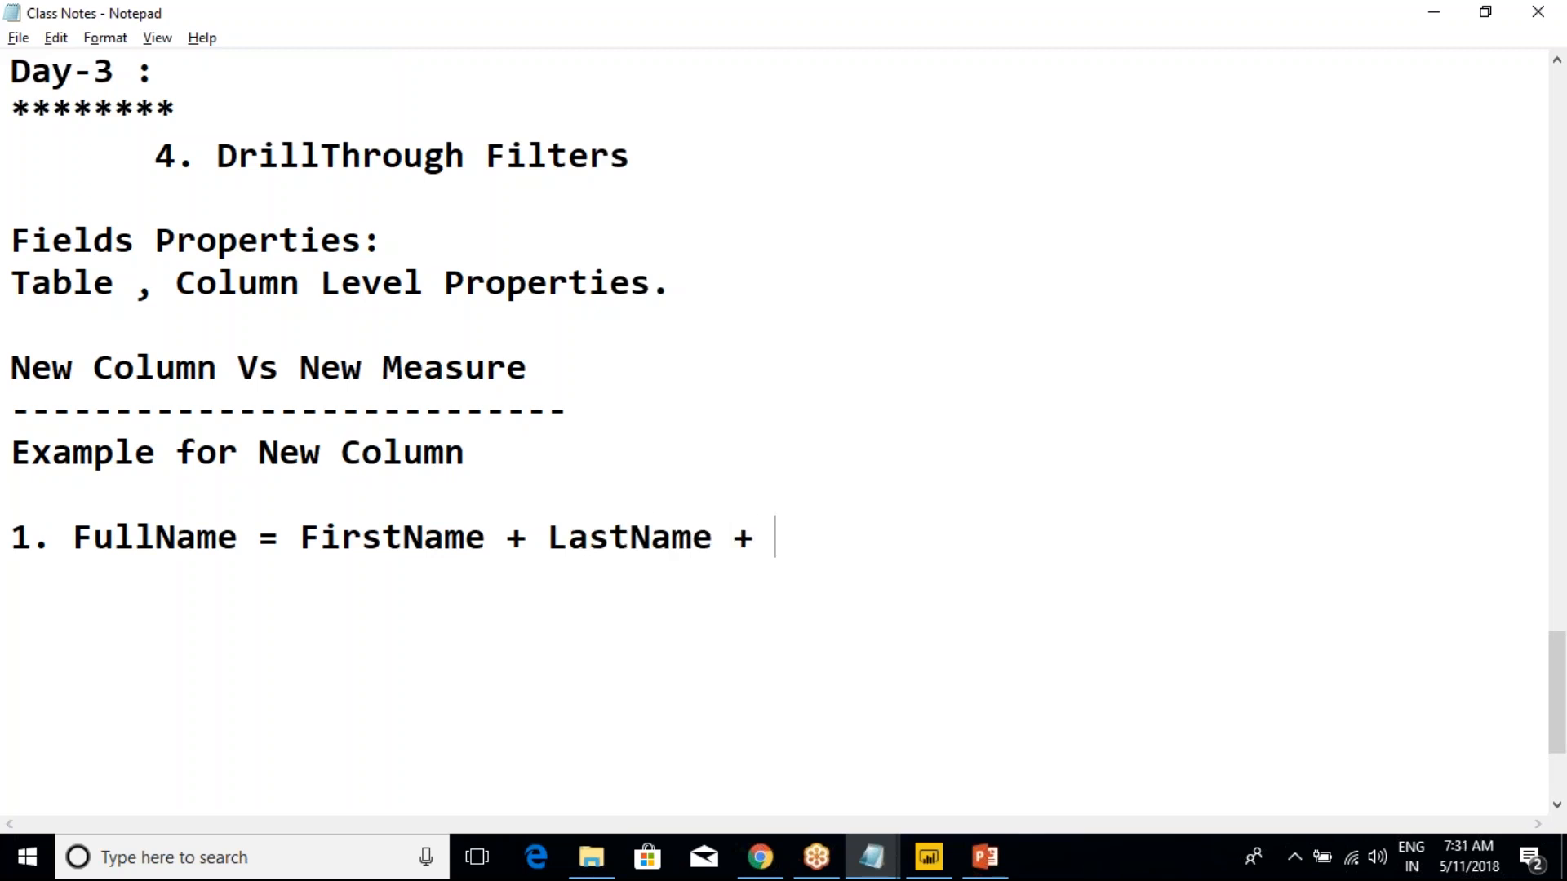
Insert "MiddleName +" before LastName in the FullName example
{"action": "key", "text": "BackSpace"}
{"action": "key", "text": "BackSpace"}
{"action": "key", "text": "BackSpace"}
{"action": "type", "text": "MiddleN"}
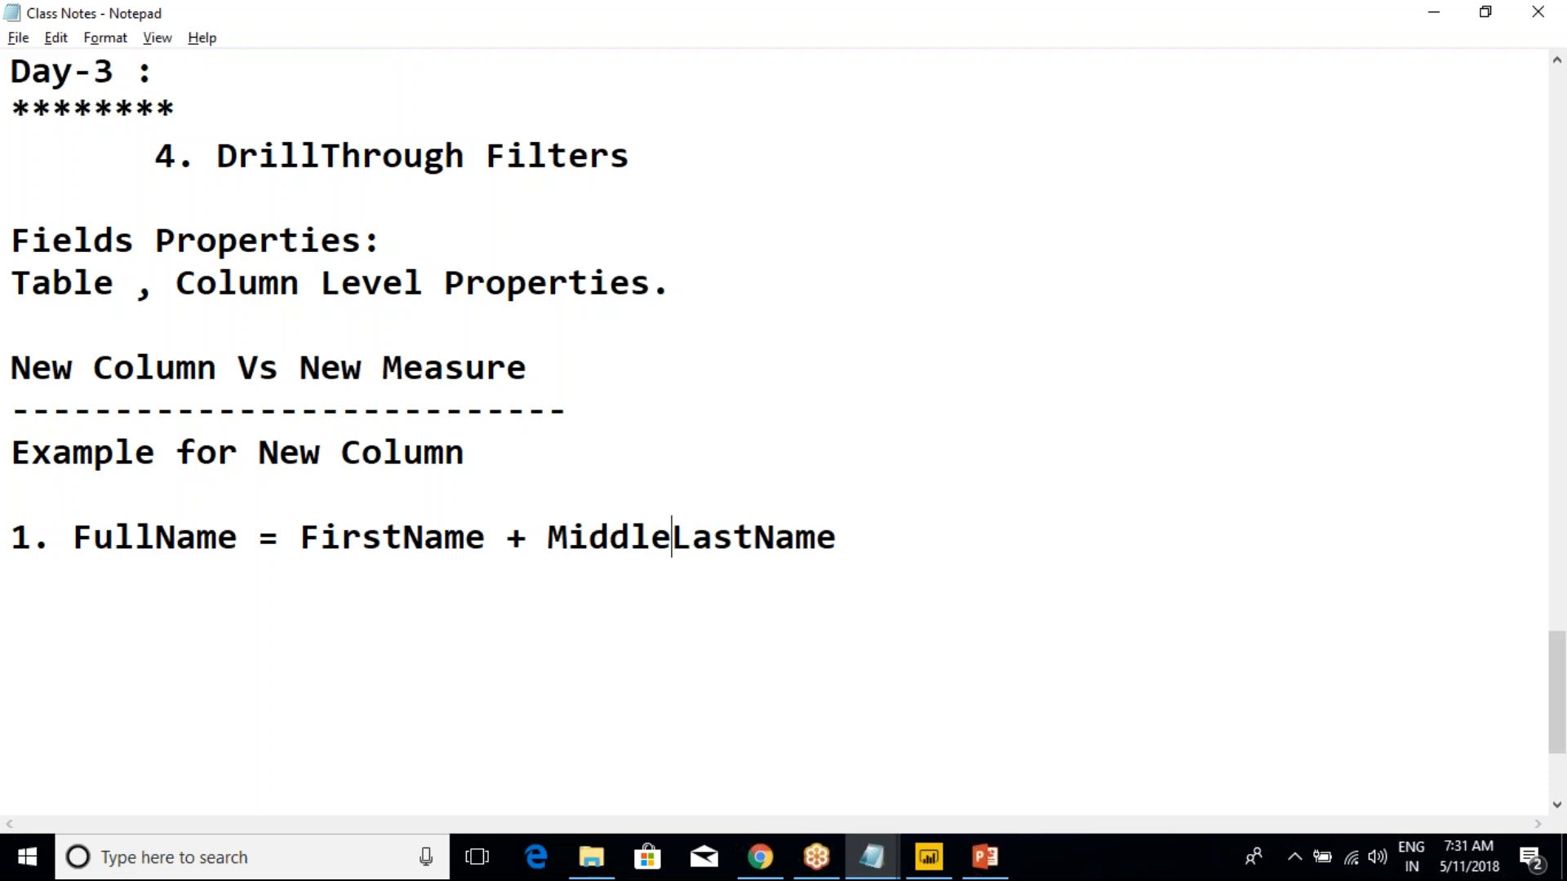
{"action": "type", "text": "ame +"}
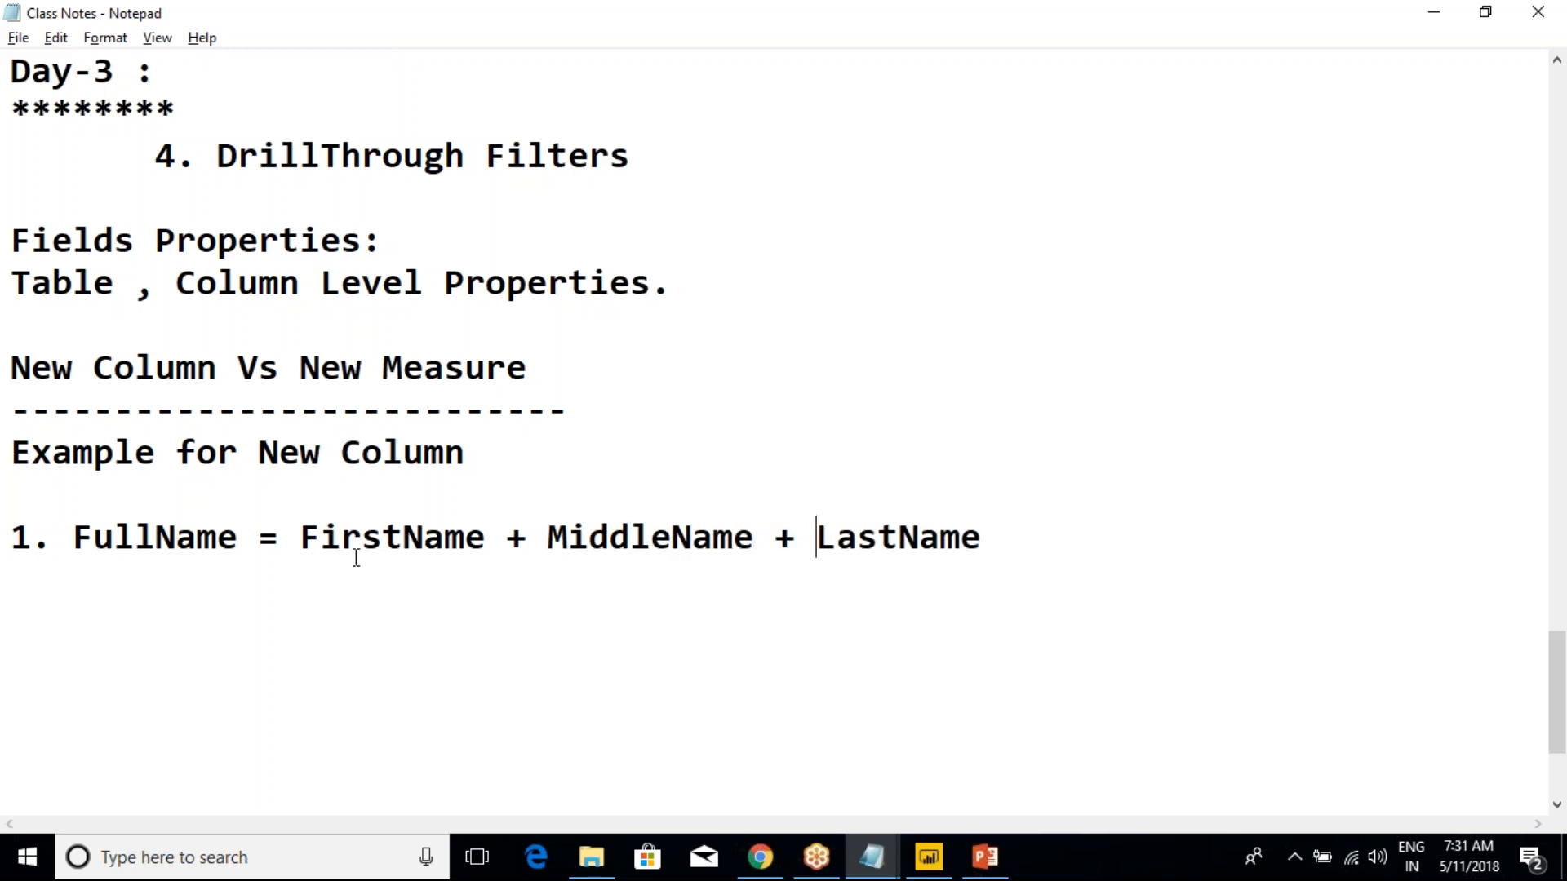
{"action": "left_click_drag", "start_coordinate": [302, 539], "coordinate": [990, 539]}
{"action": "left_click", "coordinate": [990, 538]}
{"action": "left_click_drag", "start_coordinate": [238, 539], "coordinate": [159, 542]}
{"action": "left_click_drag", "start_coordinate": [302, 540], "coordinate": [509, 542]}
Add "2. TotalSalesAmt = OrderQty * UnitPrice" on a new line as the second New Column example
{"action": "left_click", "coordinate": [508, 540]}
{"action": "key", "text": "Return"}
{"action": "type", "text": "2. Total"}
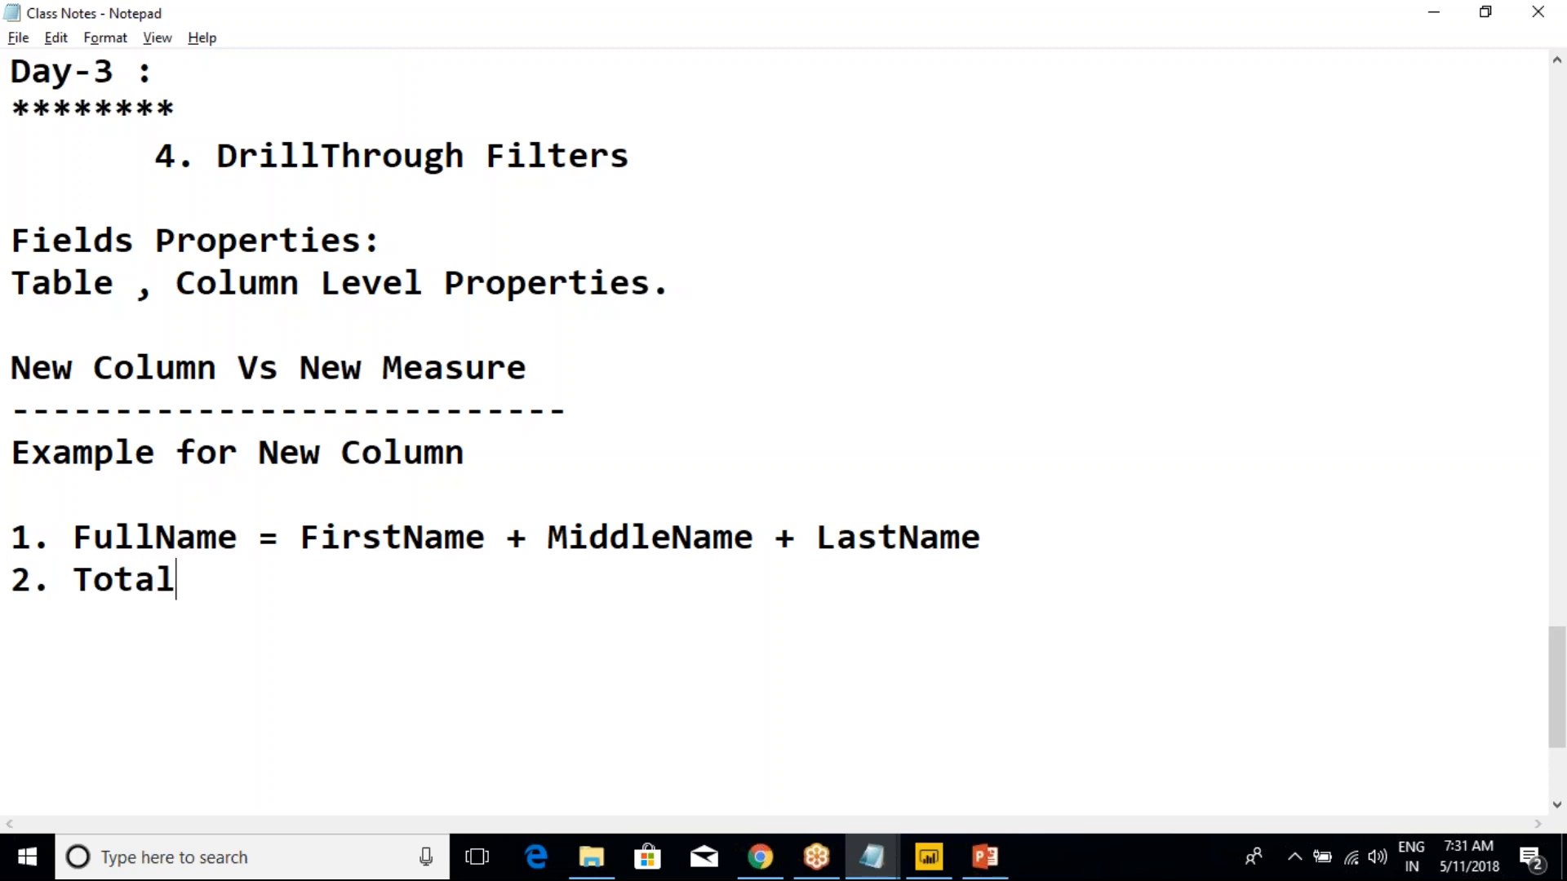
{"action": "type", "text": "SalesAmt "}
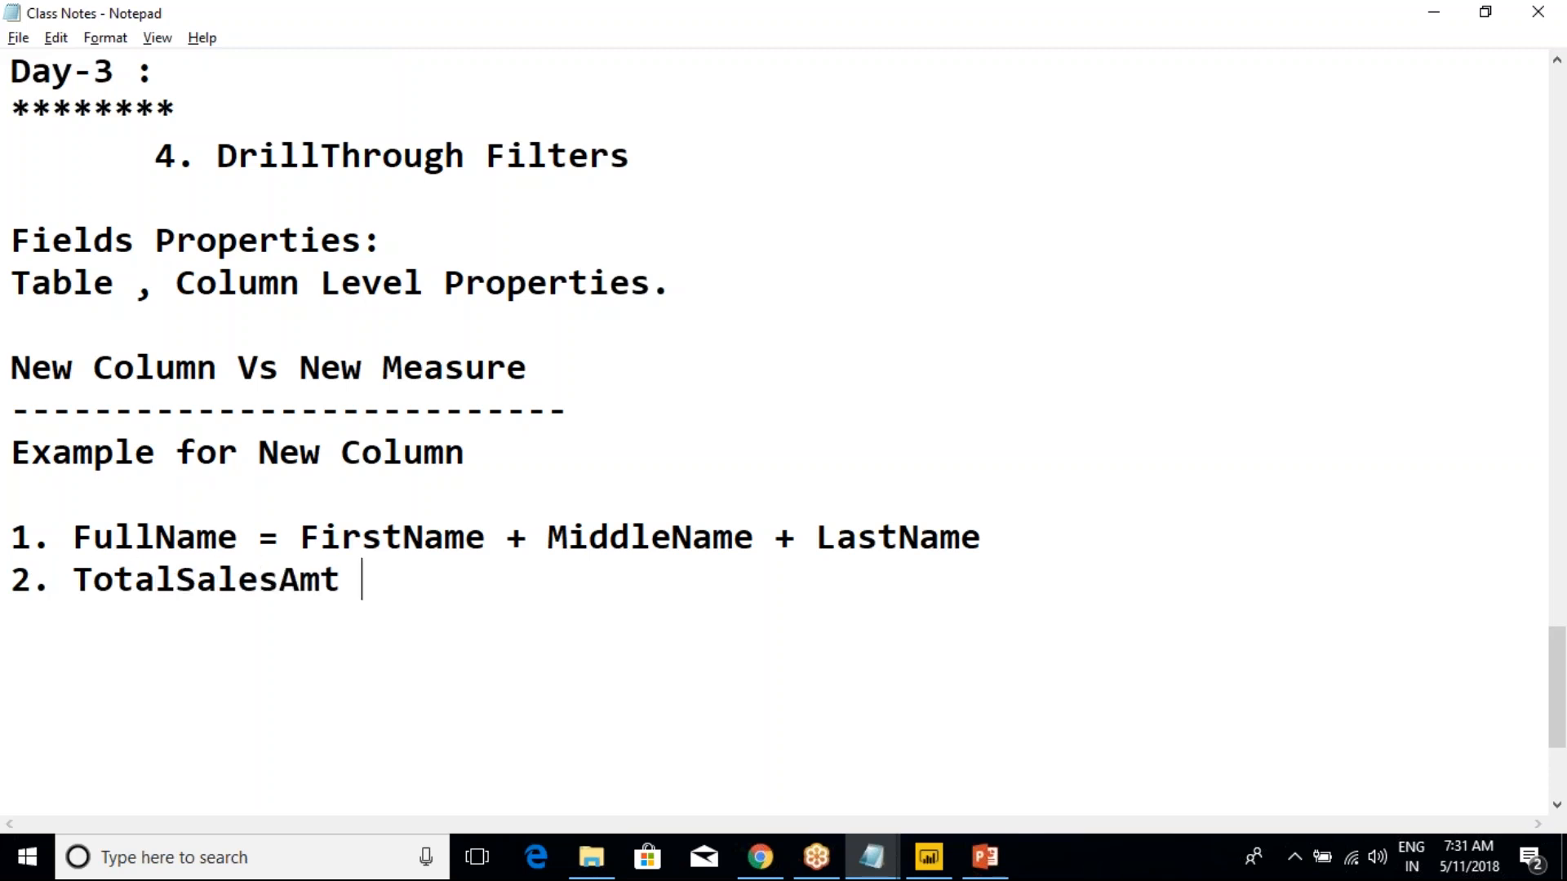
{"action": "type", "text": "= Ord"}
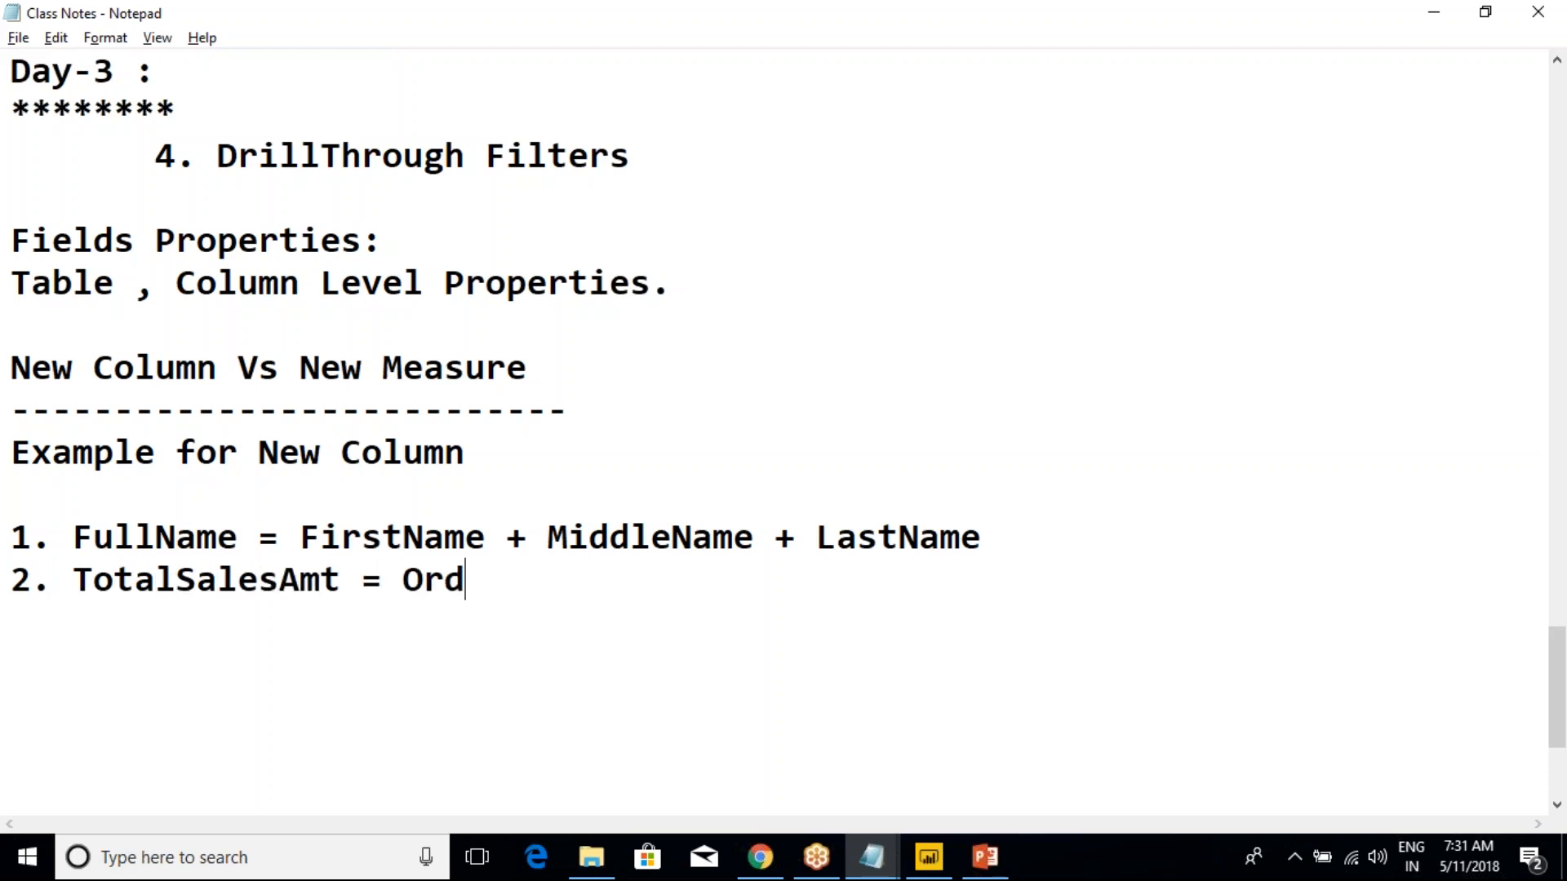
{"action": "type", "text": "erQty"}
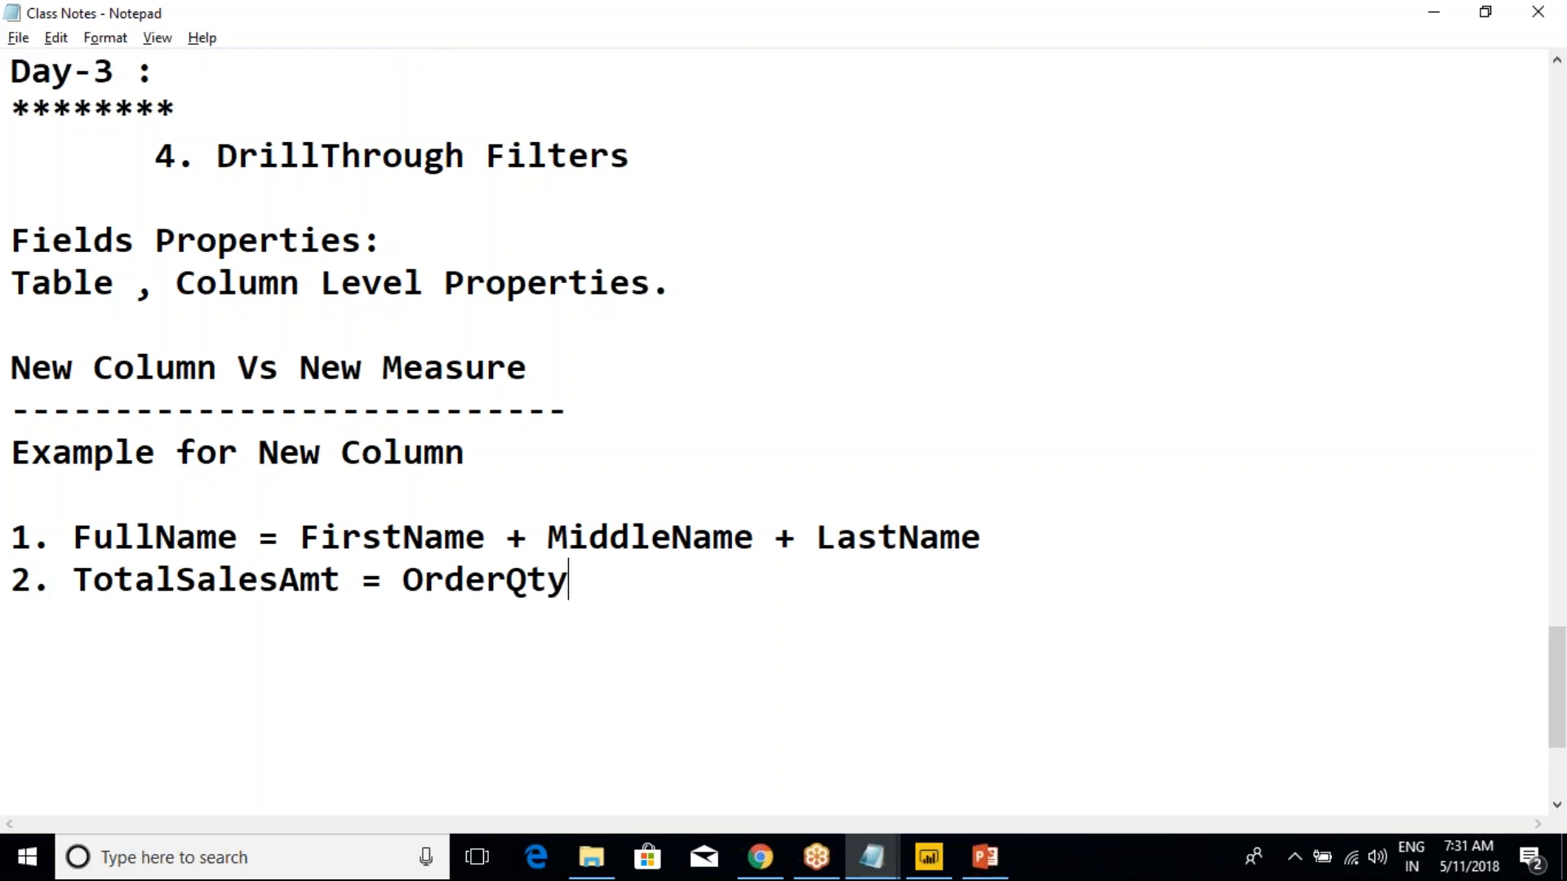
{"action": "type", "text": " * UnitPrice"}
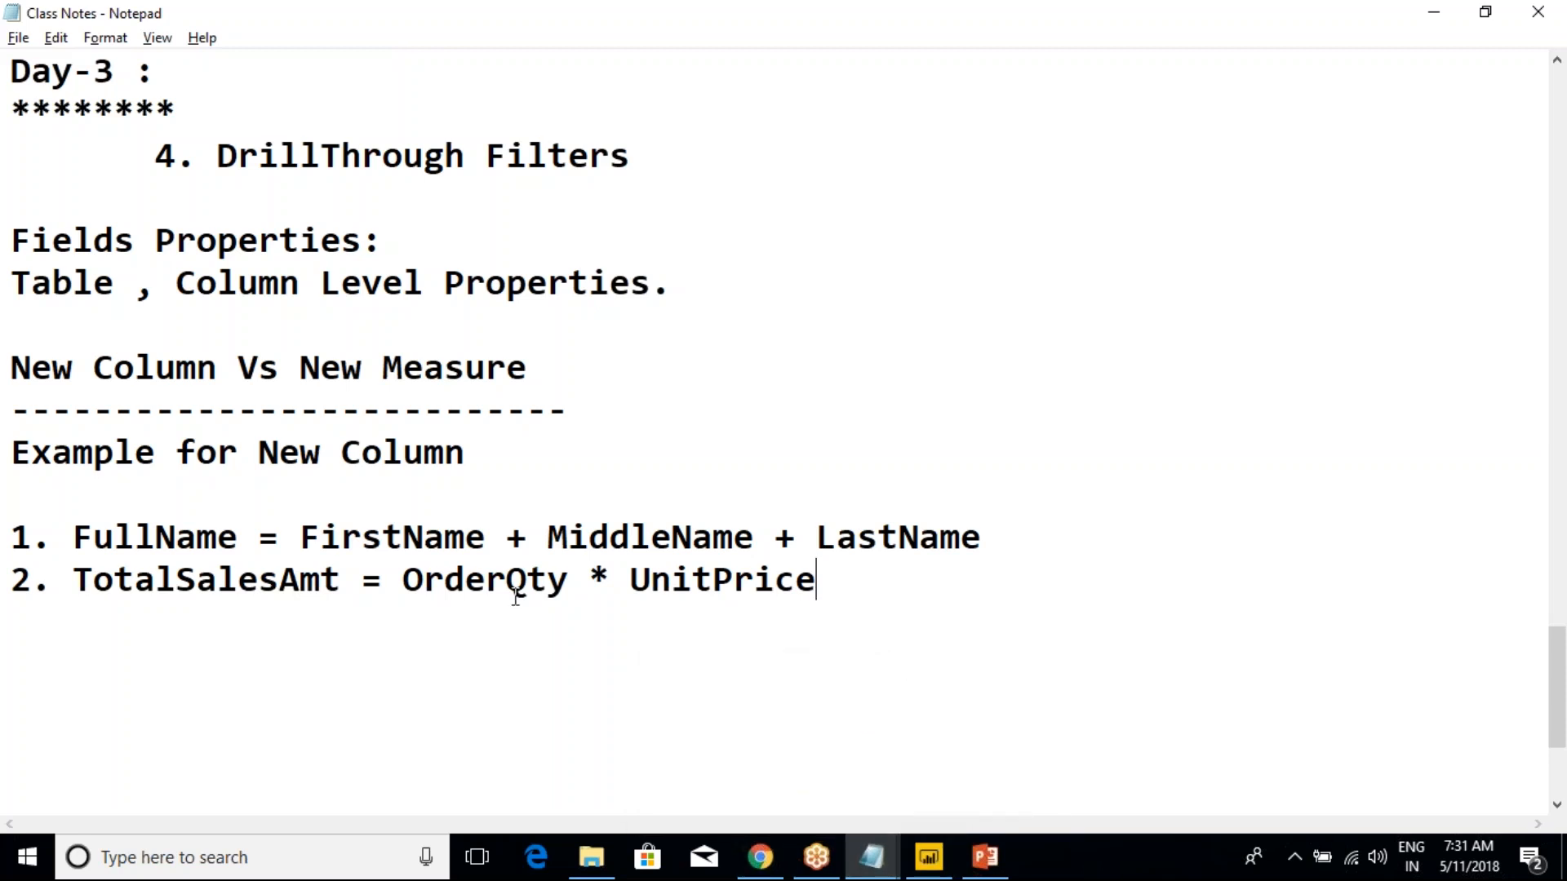
Review the TotalSalesAmt example by highlighting OrderQty, UnitPrice, the whole product and the column name
{"action": "left_click_drag", "start_coordinate": [563, 586], "coordinate": [403, 583]}
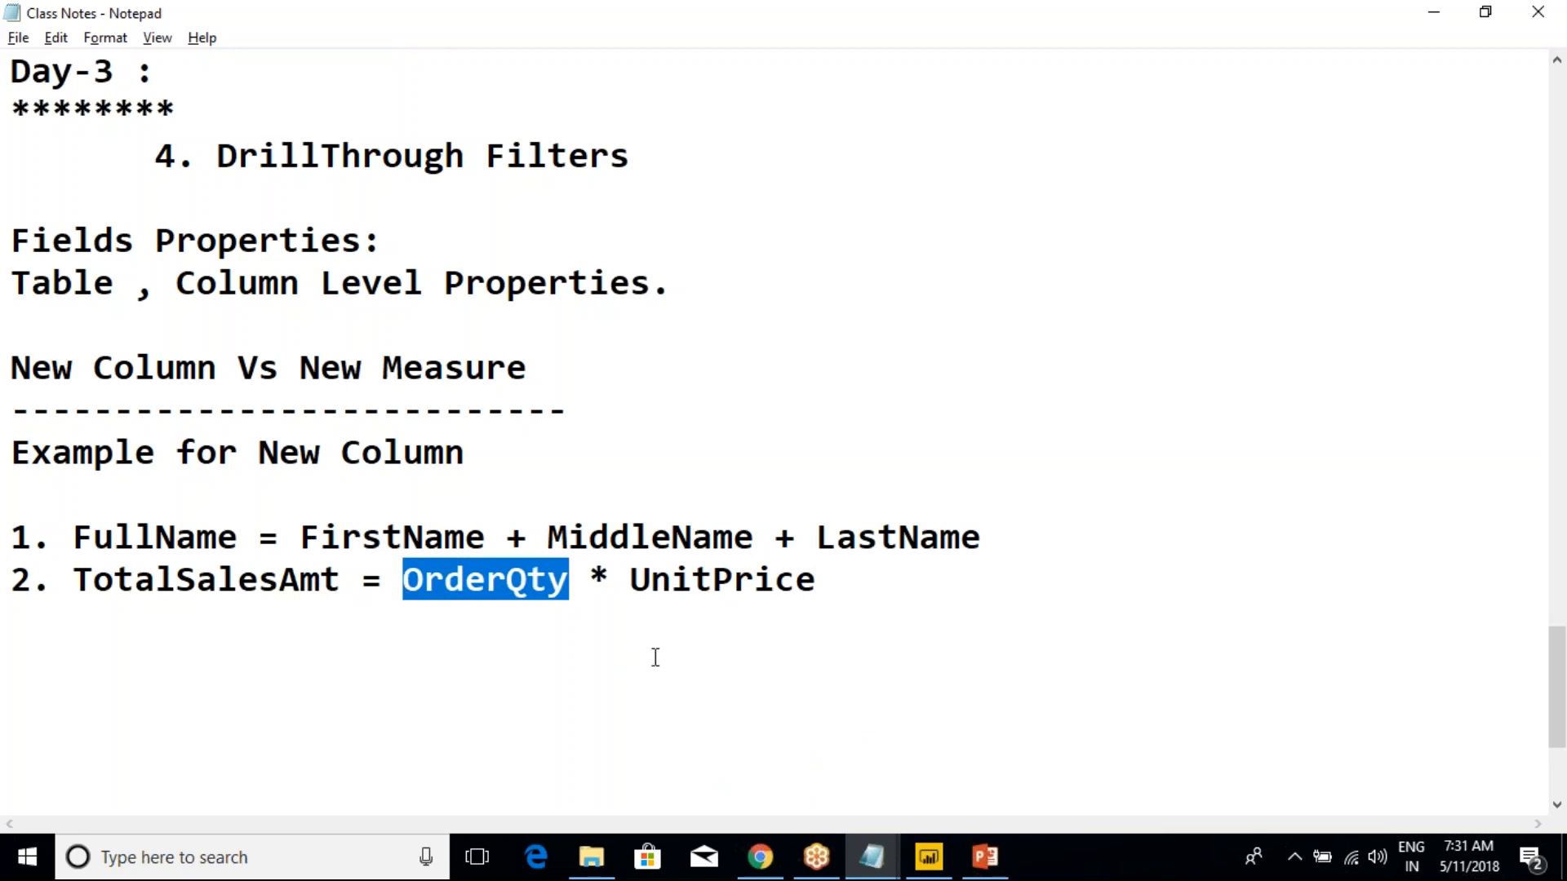
{"action": "double_click", "coordinate": [681, 583]}
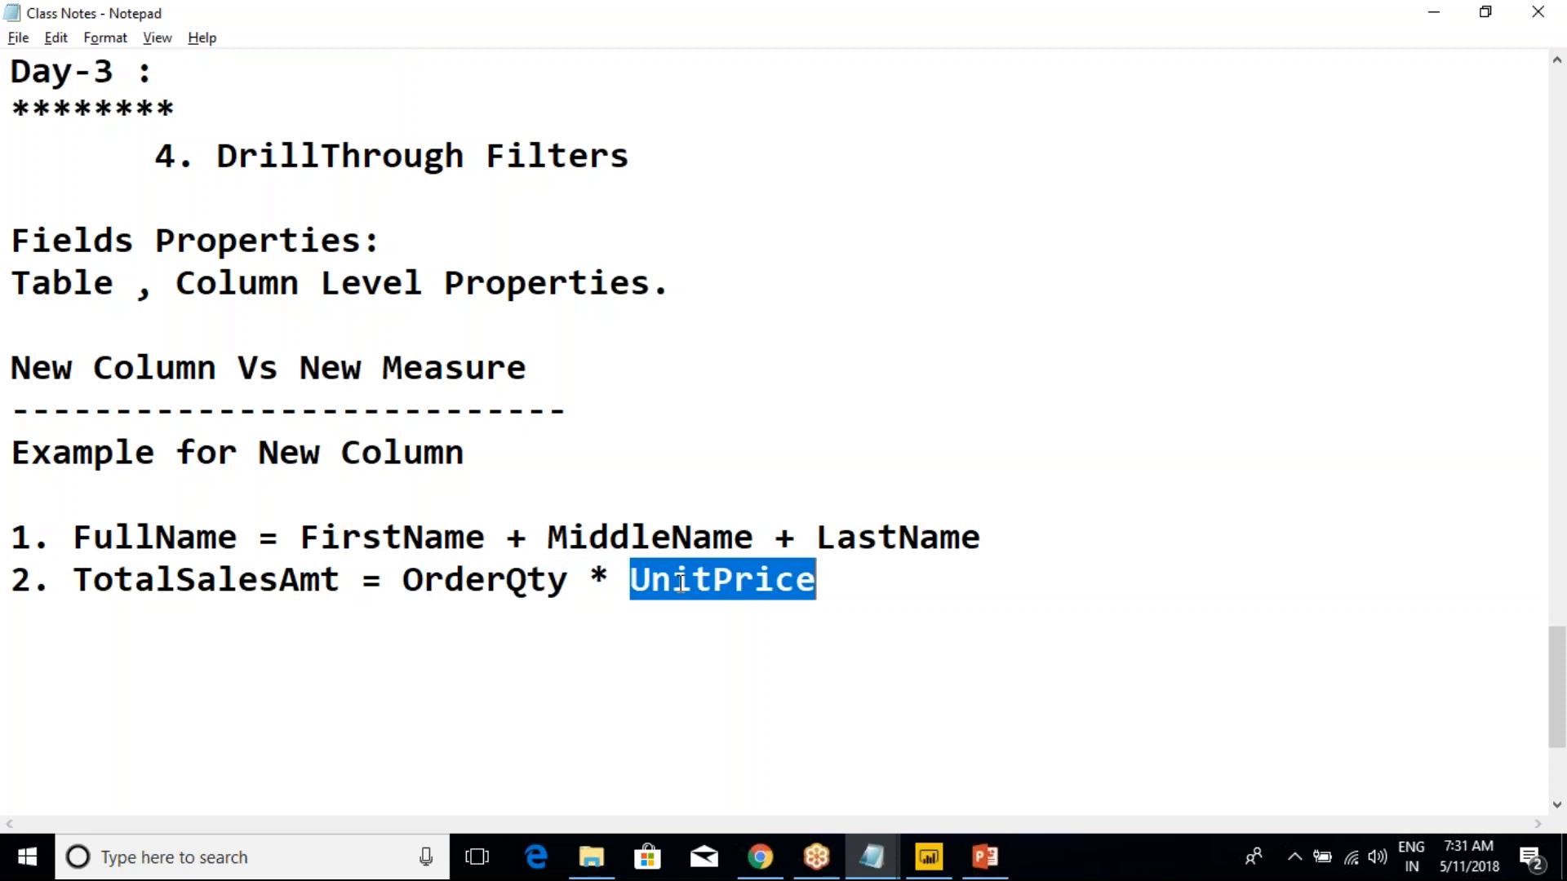
{"action": "left_click", "coordinate": [713, 581]}
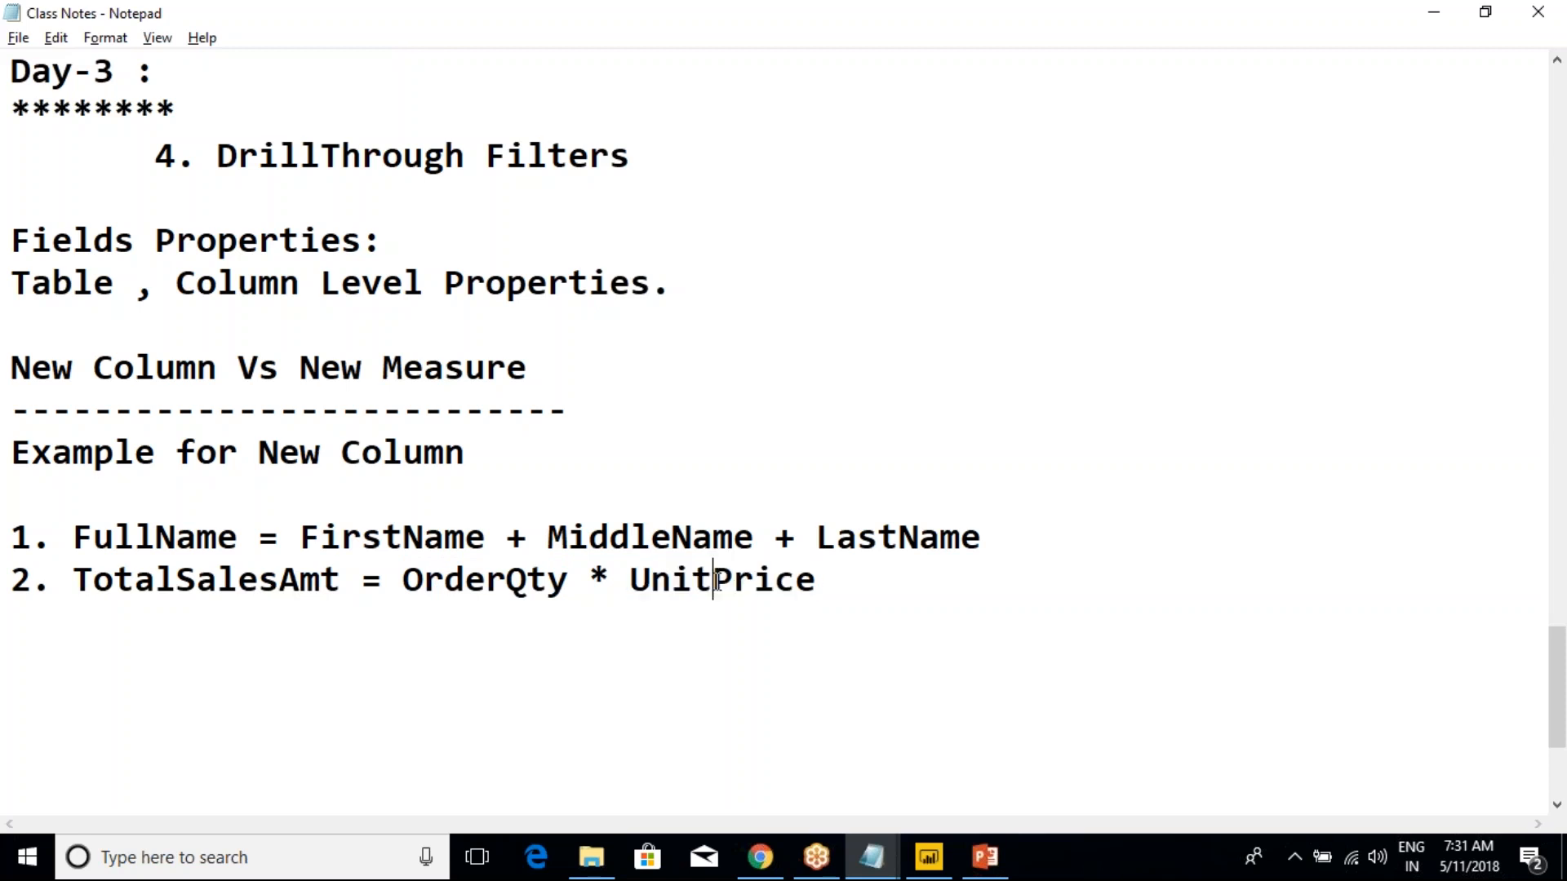
{"action": "double_click", "coordinate": [467, 589]}
{"action": "left_click", "coordinate": [506, 581]}
{"action": "left_click_drag", "start_coordinate": [397, 581], "coordinate": [814, 579]}
{"action": "left_click", "coordinate": [816, 580]}
{"action": "double_click", "coordinate": [217, 580]}
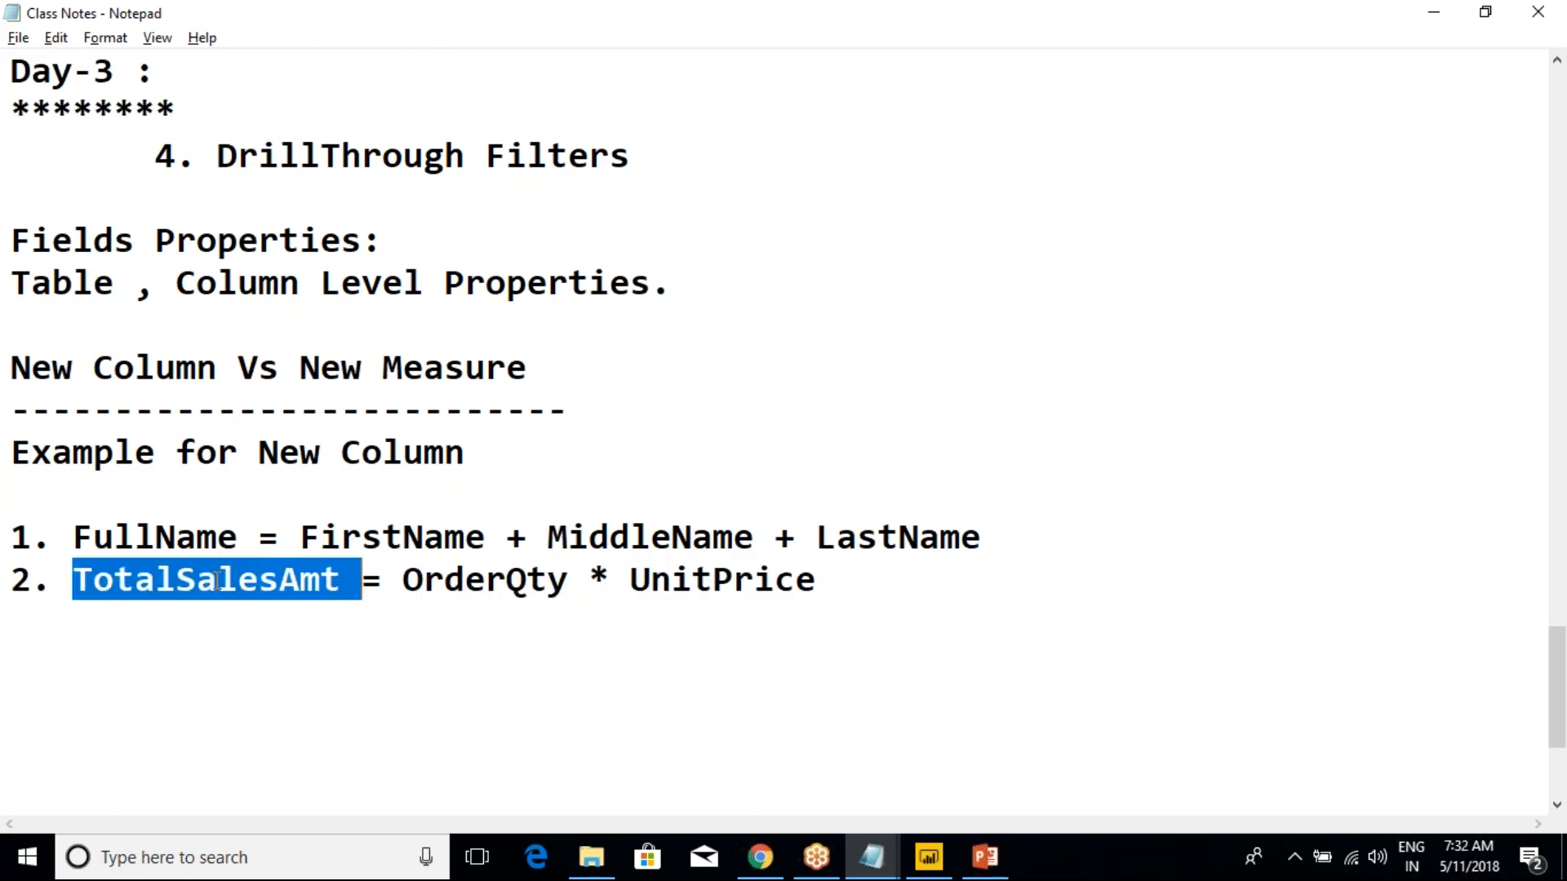
Add the subheading "Example for New Measure" below the New Column examples, separated by a blank line
{"action": "left_click", "coordinate": [851, 581]}
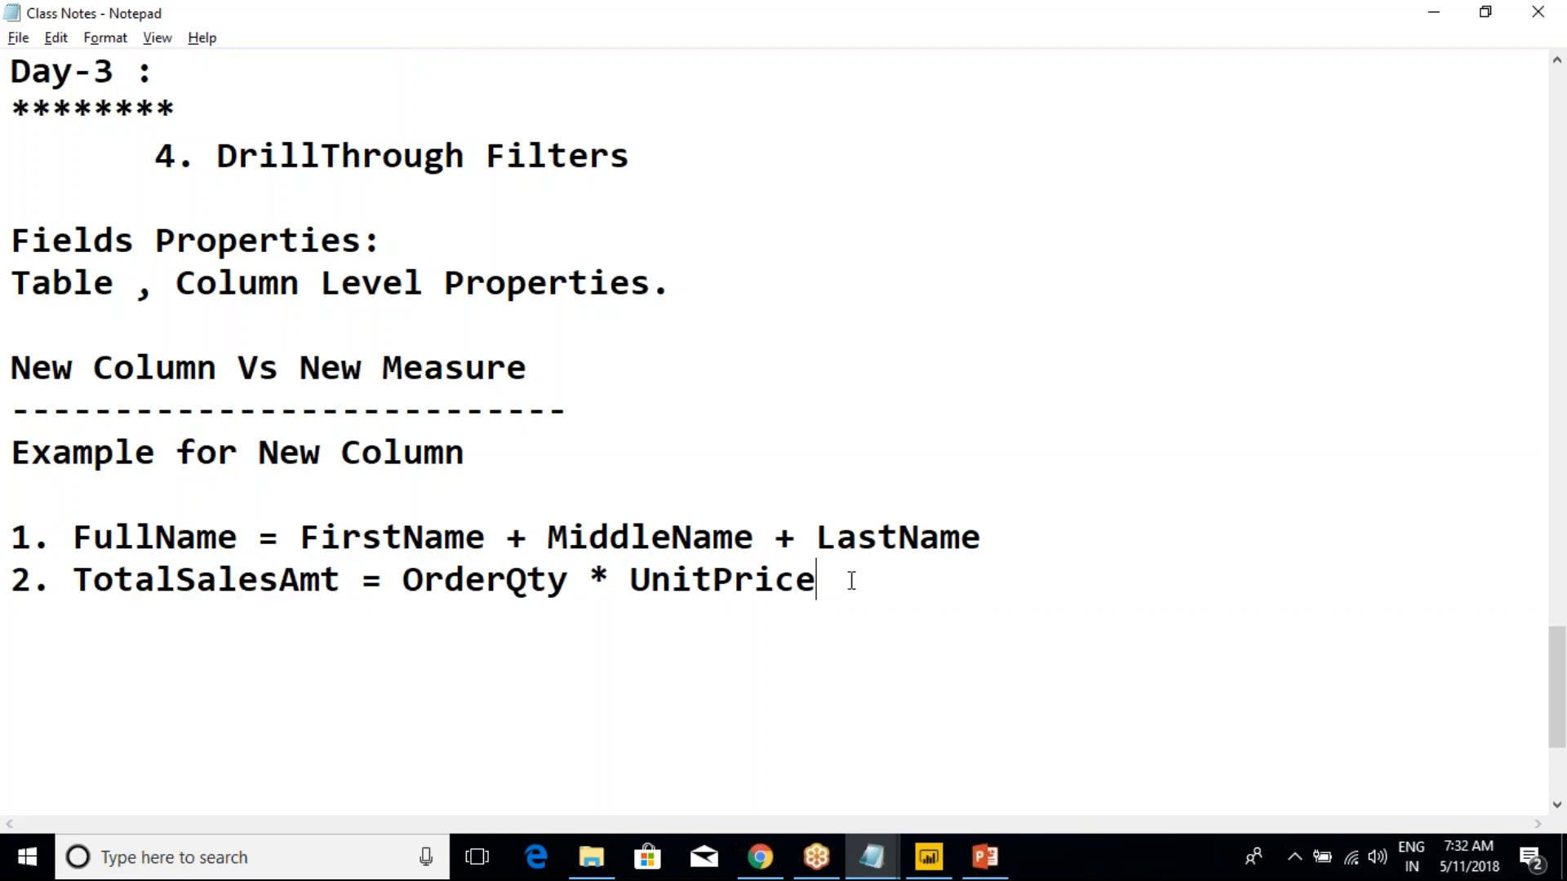
{"action": "key", "text": "Return"}
{"action": "key", "text": "Return"}
{"action": "scroll", "coordinate": [627, 522], "scroll_direction": "down", "scroll_amount": 2}
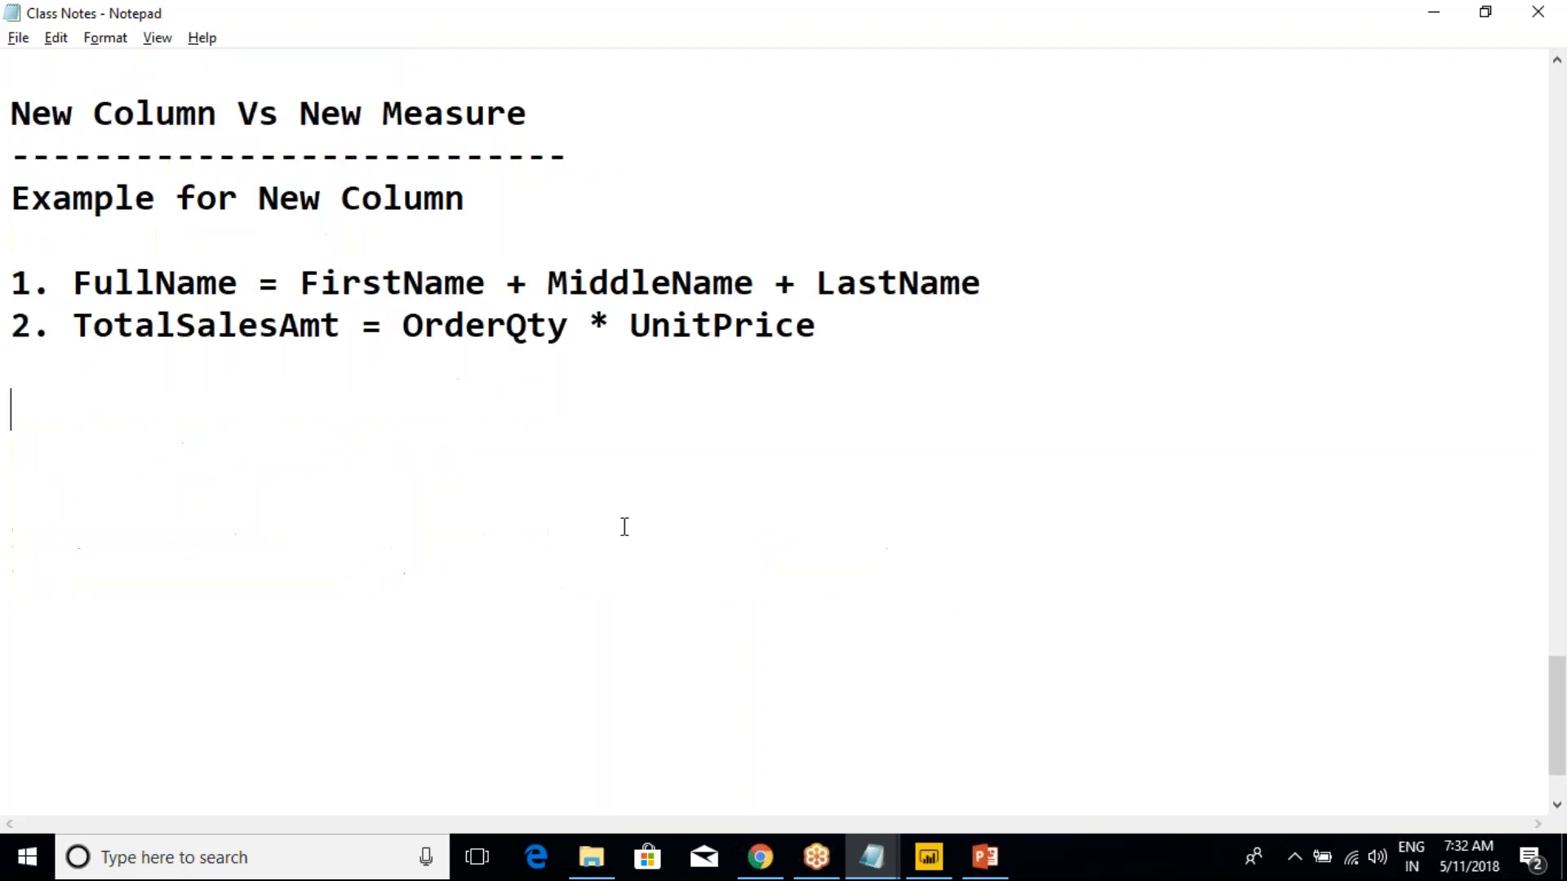
{"action": "type", "text": "Example for New Measure"}
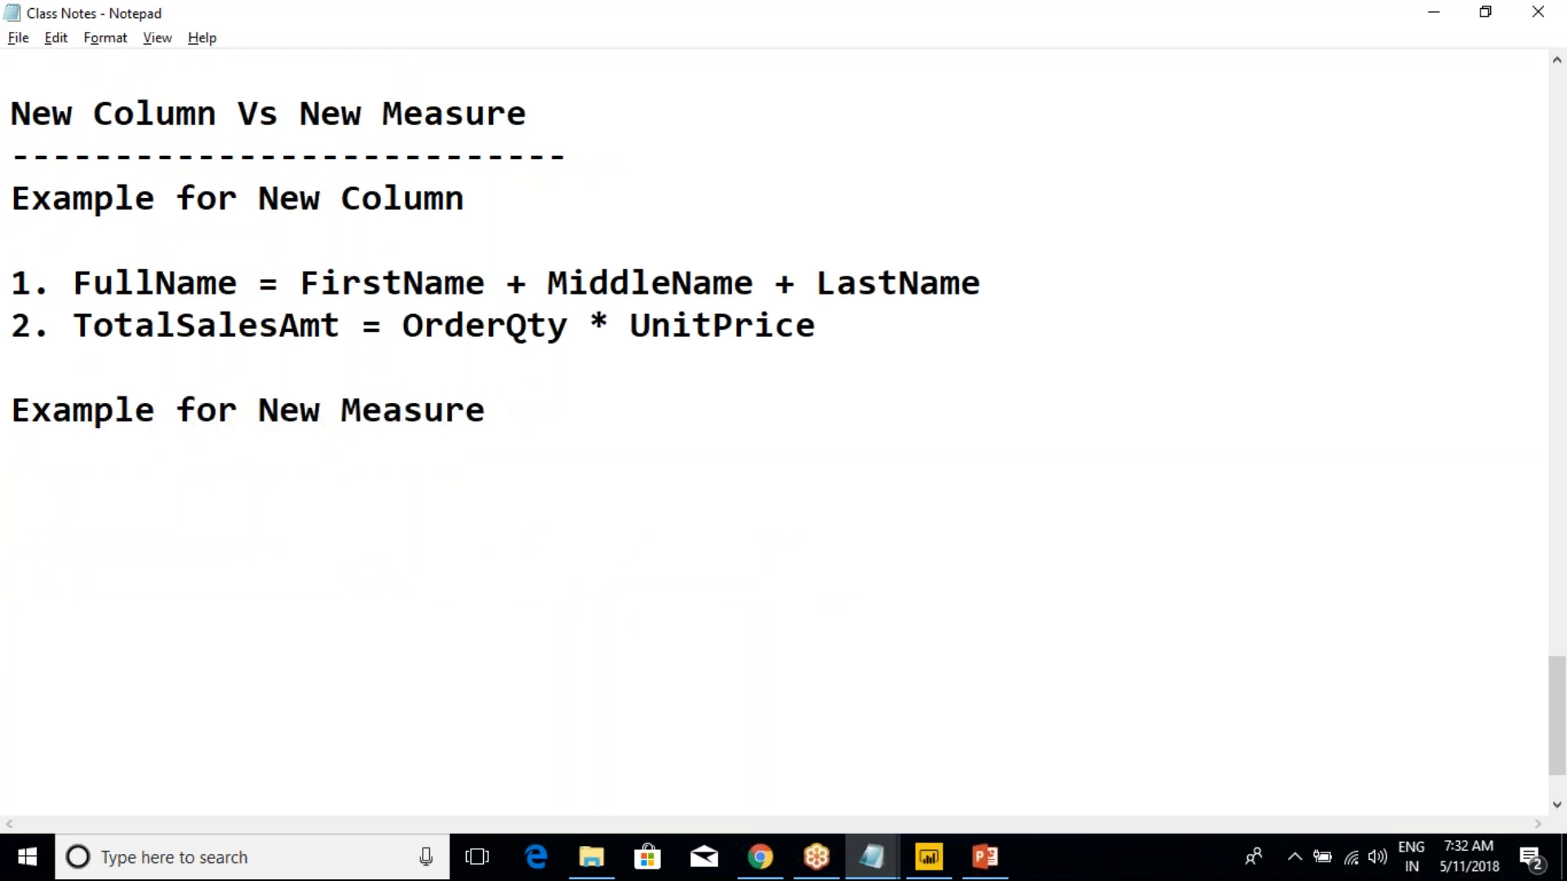
Write "1. SUM(ORDERTQty" as the start of the first example beneath the New Measure subheading
{"action": "key", "text": "Return"}
{"action": "key", "text": "Return"}
{"action": "type", "text": "1. SUM()"}
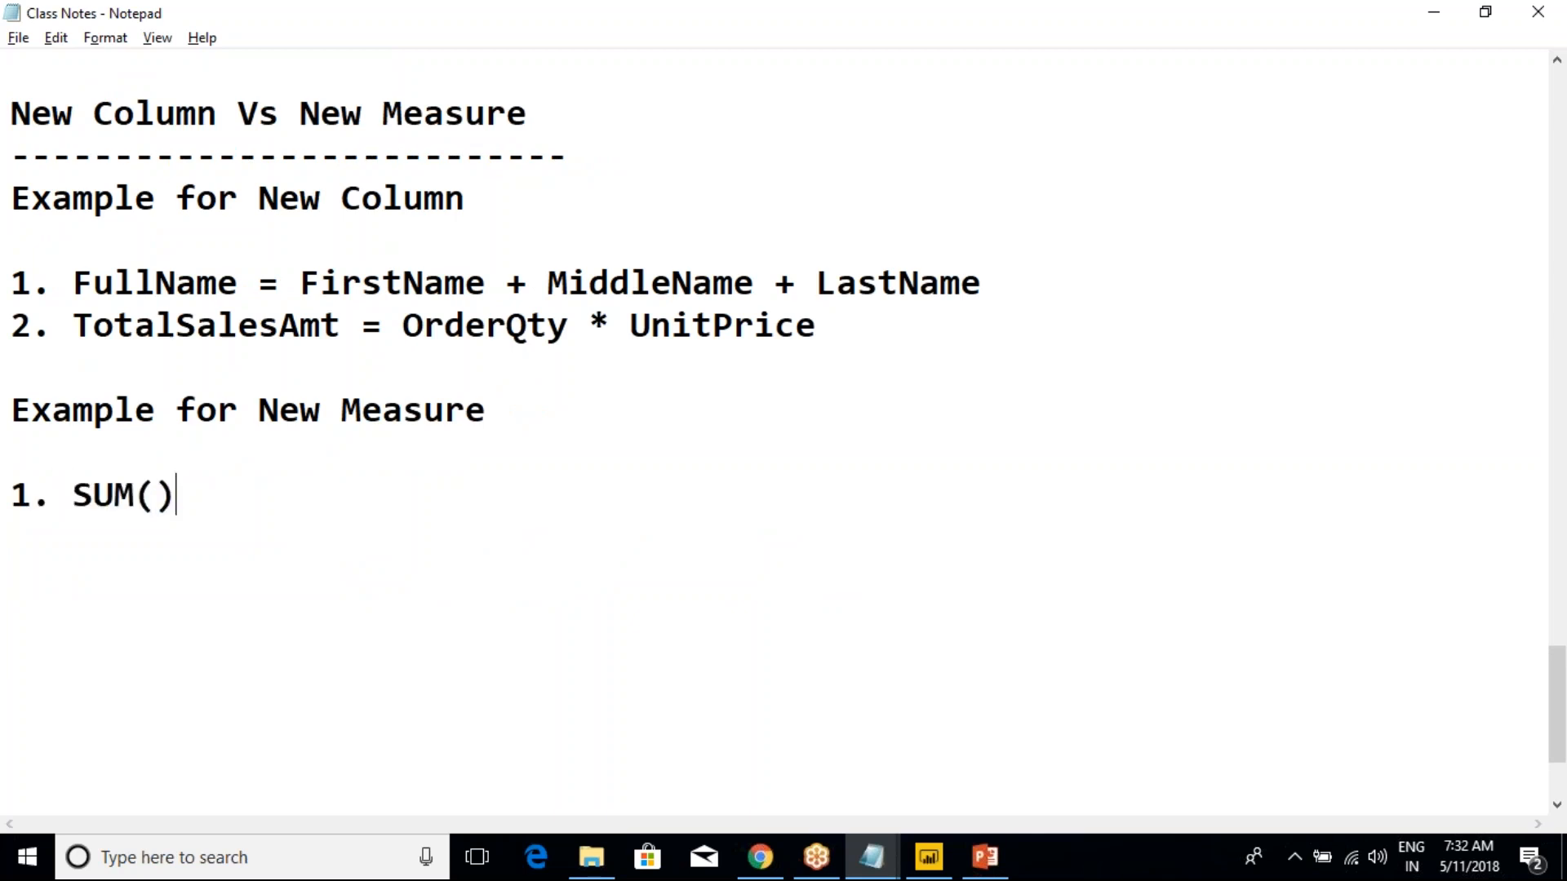
{"action": "key", "text": "shift+Left"}
{"action": "key", "text": "BackSpace"}
{"action": "type", "text": "ORD"}
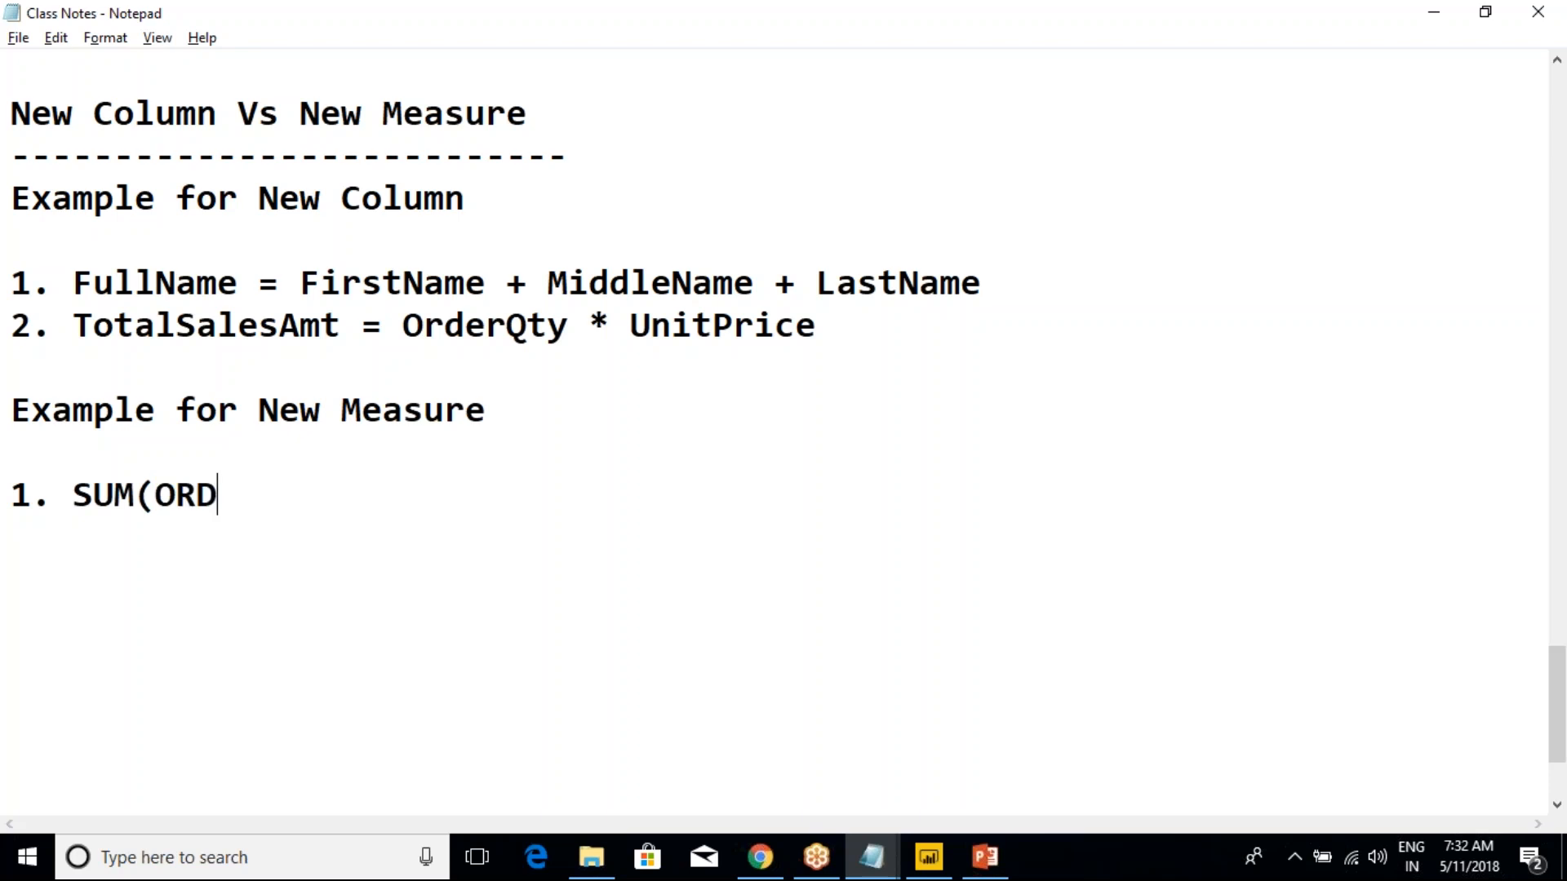
{"action": "type", "text": "ERTQty) , SUMS"}
Close the first SUM expression and add ", SUM(SalesAMt)" after it on the same line
{"action": "key", "text": "BackSpace"}
{"action": "type", "text": "()SalesAM"}
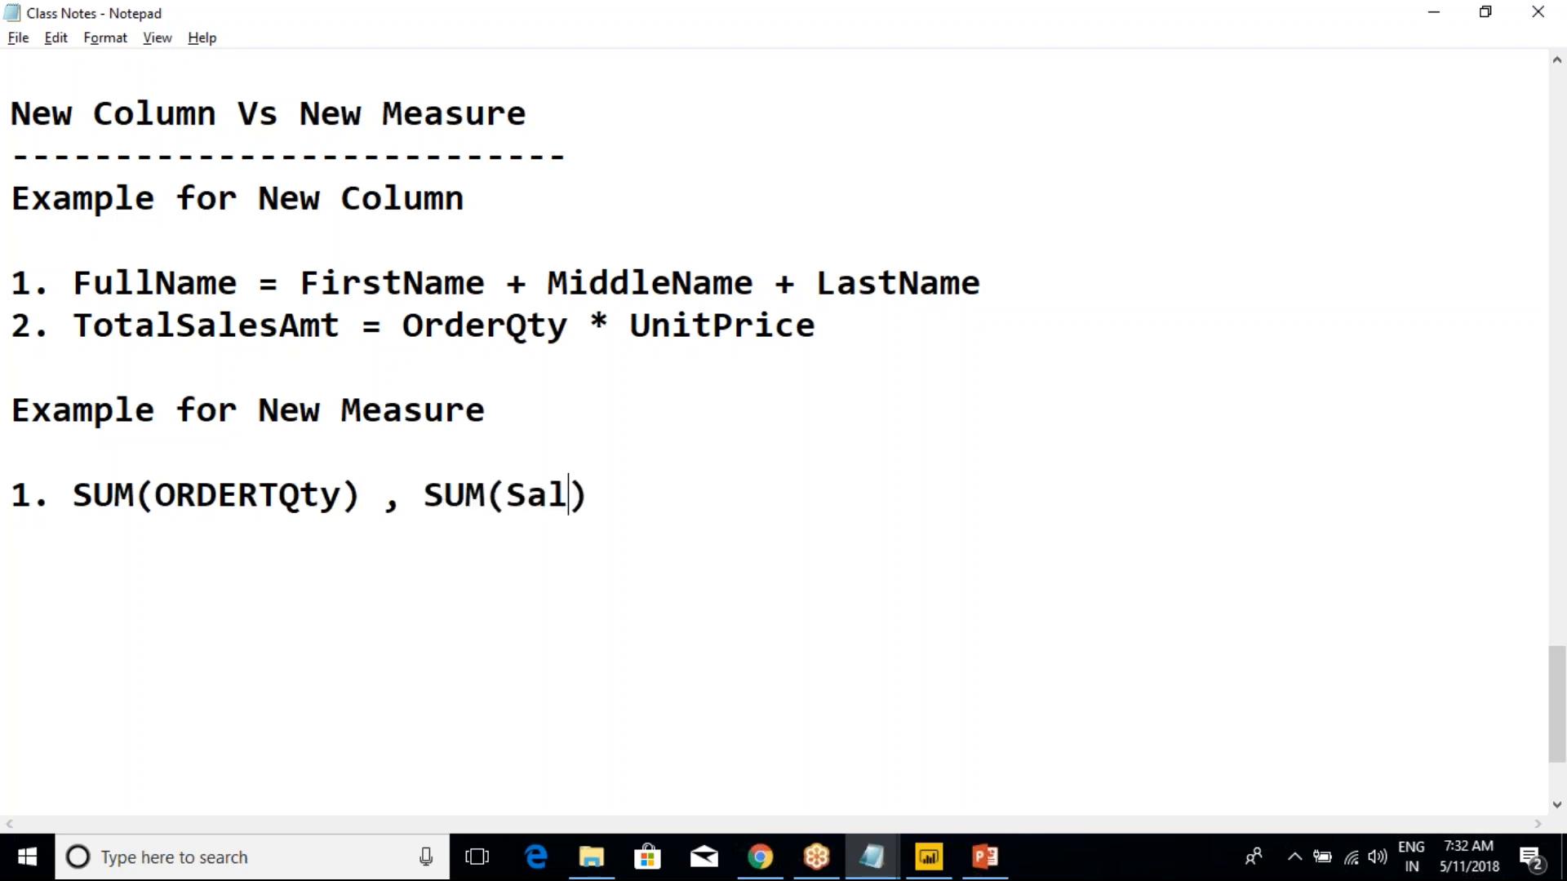
{"action": "type", "text": "t"}
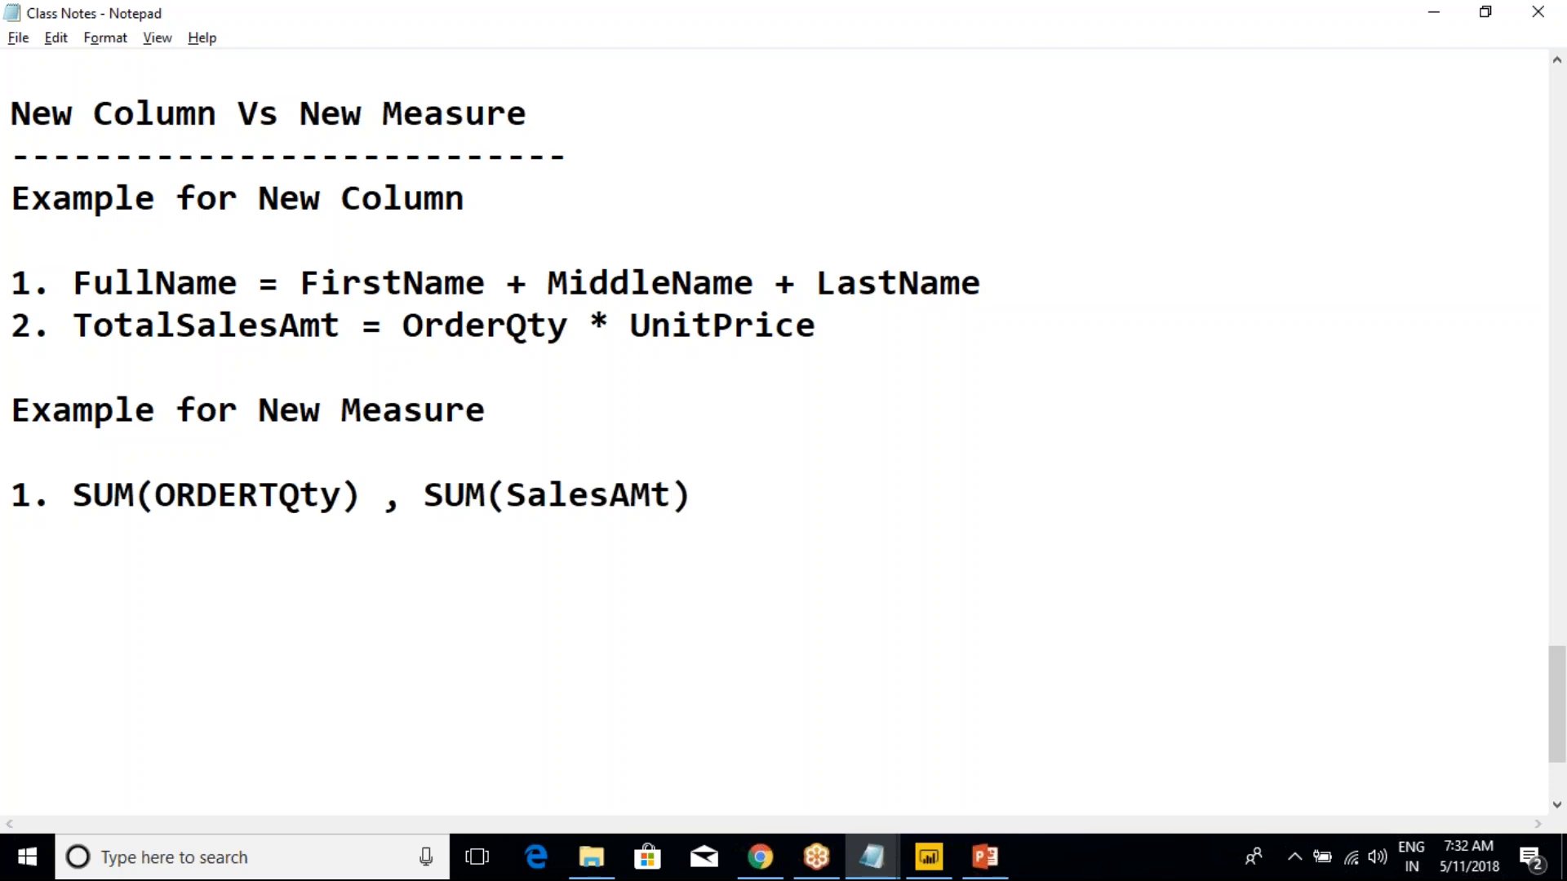
Append ", Avg , MIn , MAx" to the end of the measure example line
{"action": "left_click", "coordinate": [741, 497]}
{"action": "type", "text": ", Avg "}
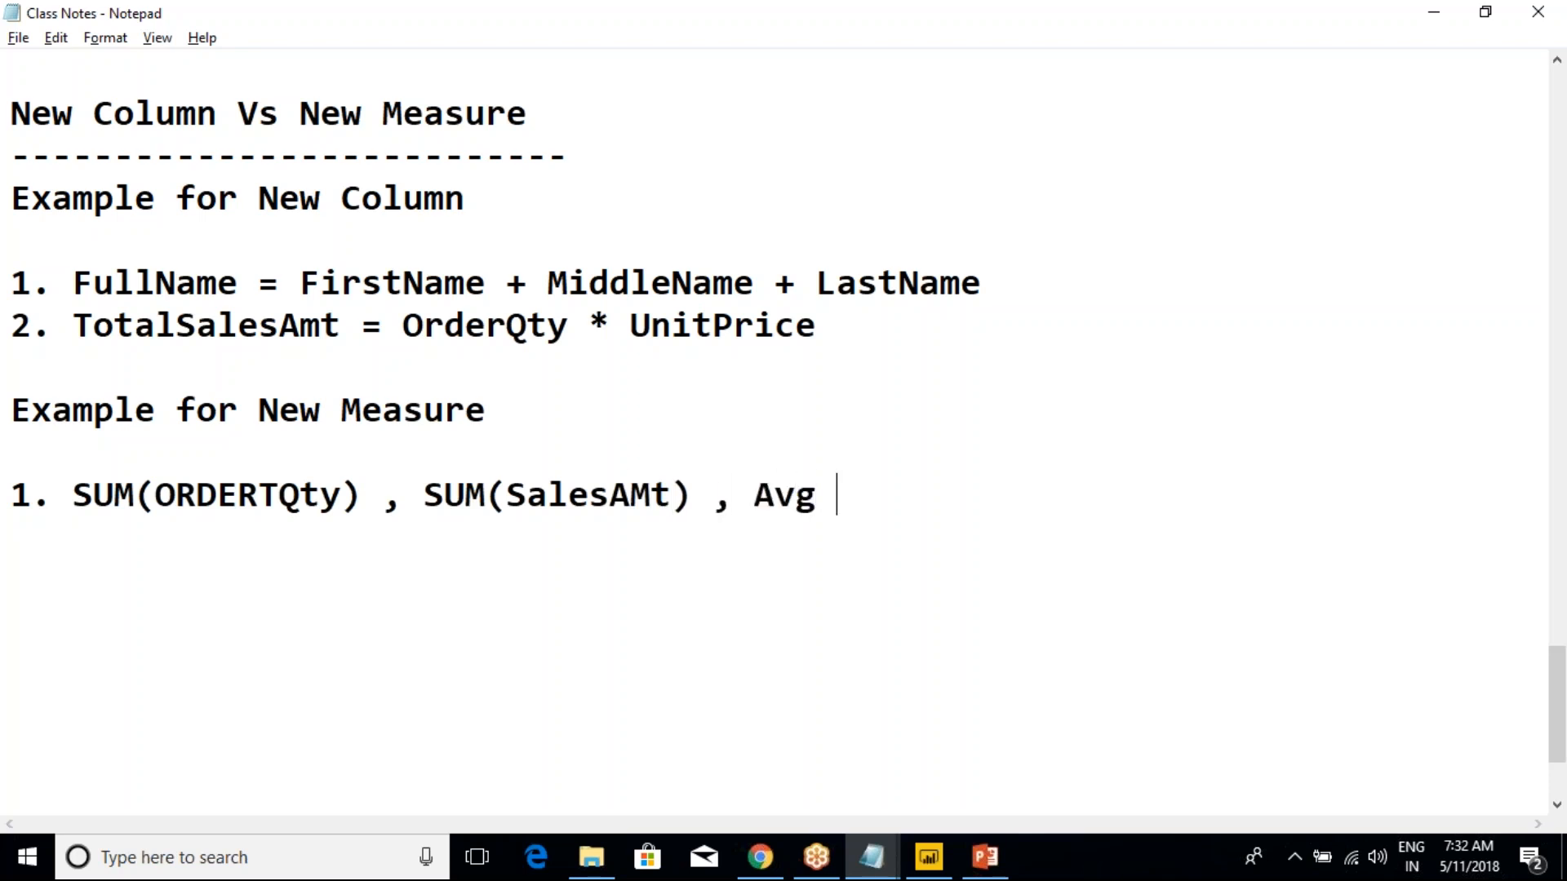
{"action": "type", "text": ", MIn , "}
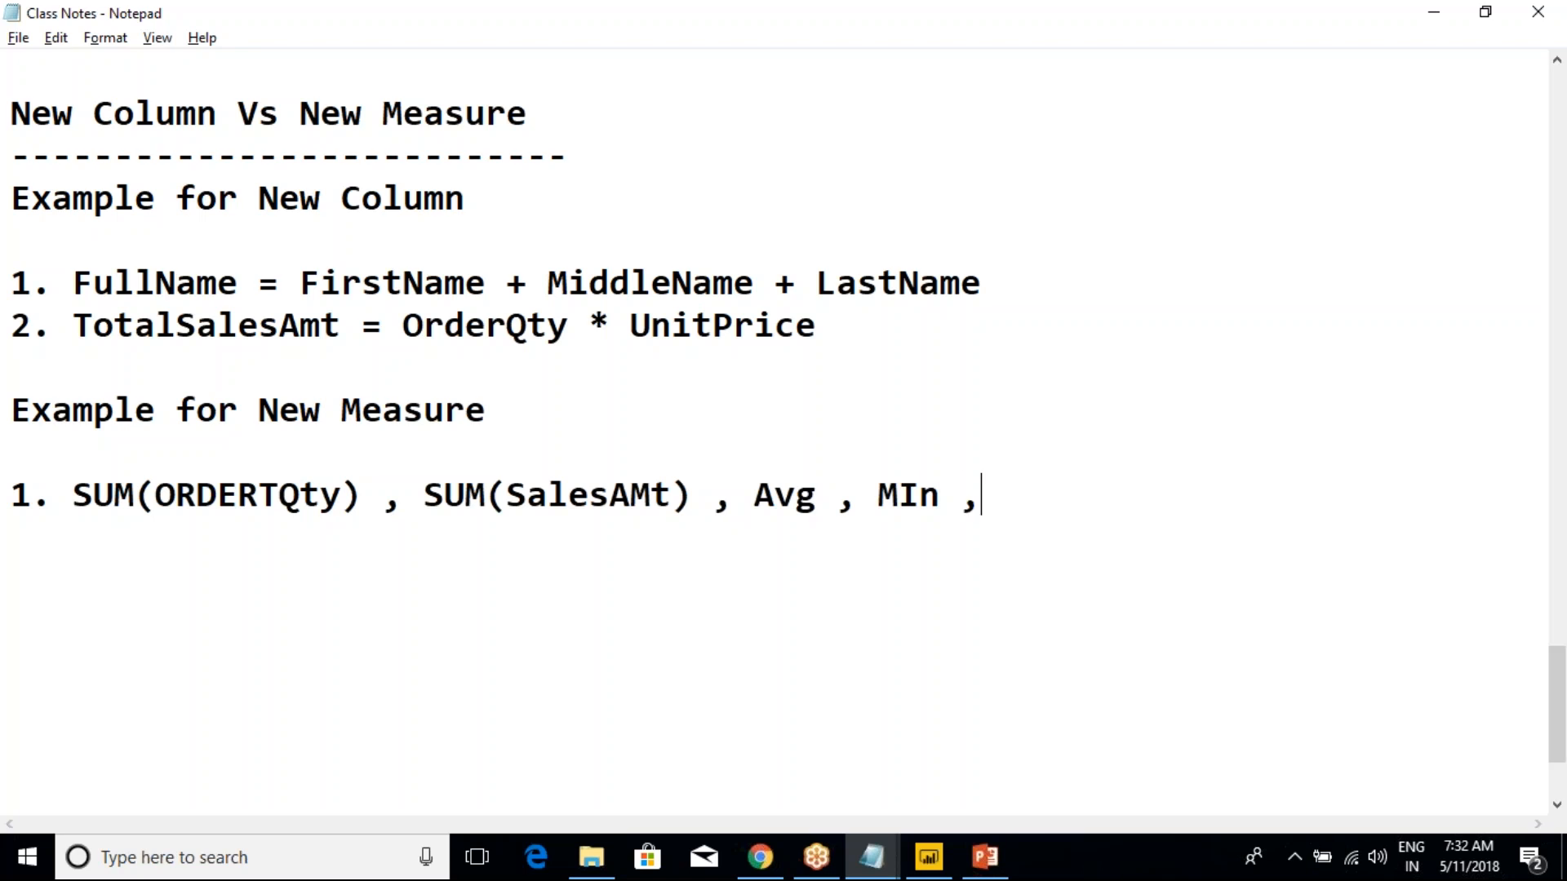
{"action": "type", "text": "MAx"}
{"action": "left_click_drag", "start_coordinate": [91, 500], "coordinate": [1059, 514]}
{"action": "left_click", "coordinate": [1059, 514]}
{"action": "left_click_drag", "start_coordinate": [362, 499], "coordinate": [77, 503]}
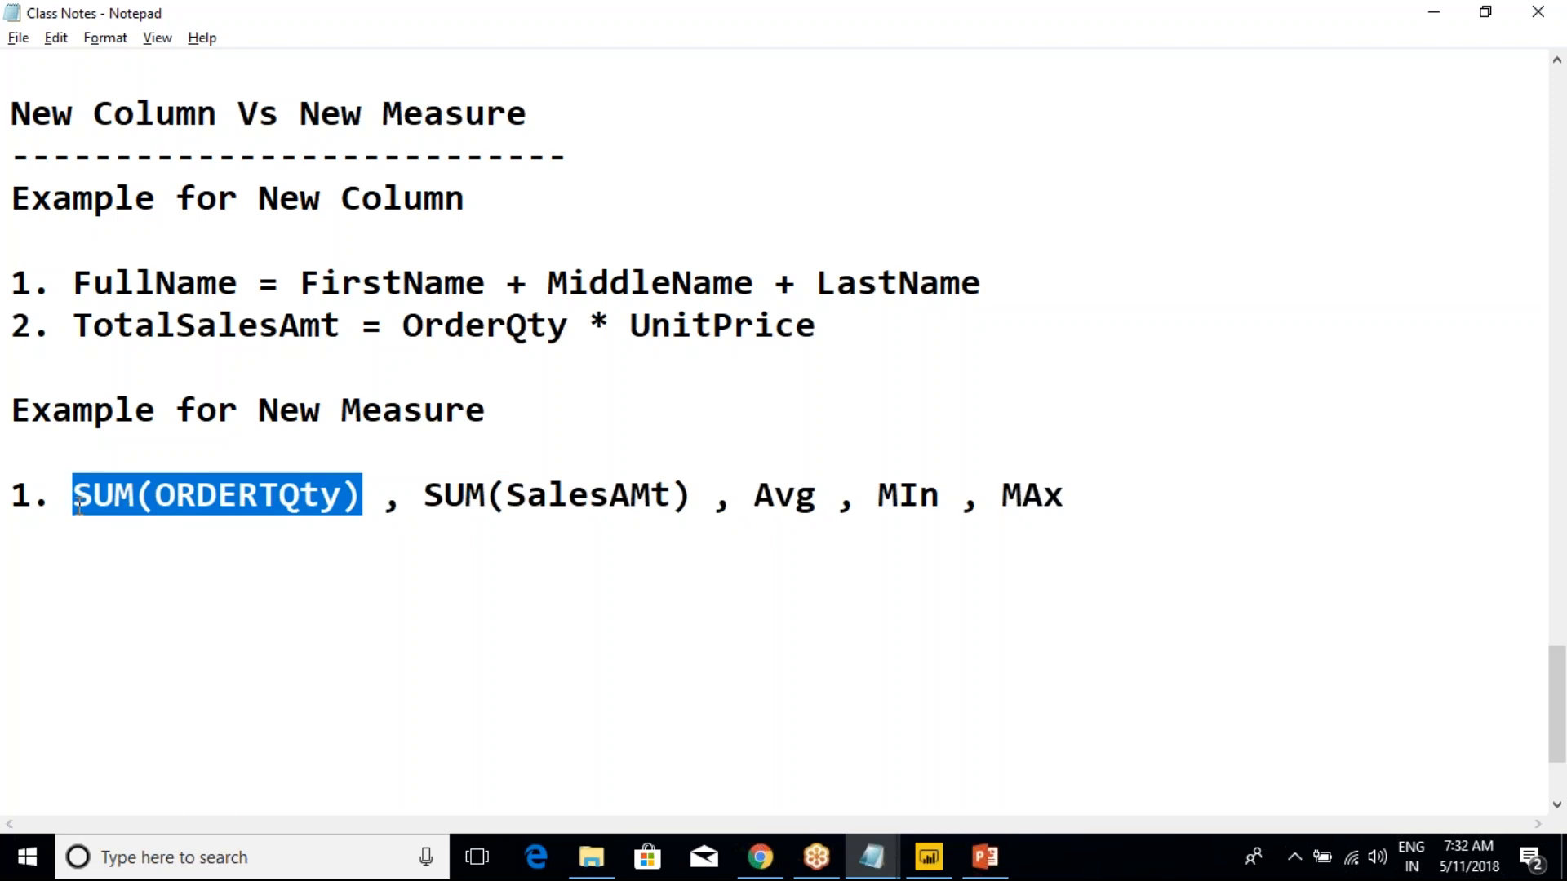
{"action": "left_click", "coordinate": [102, 505]}
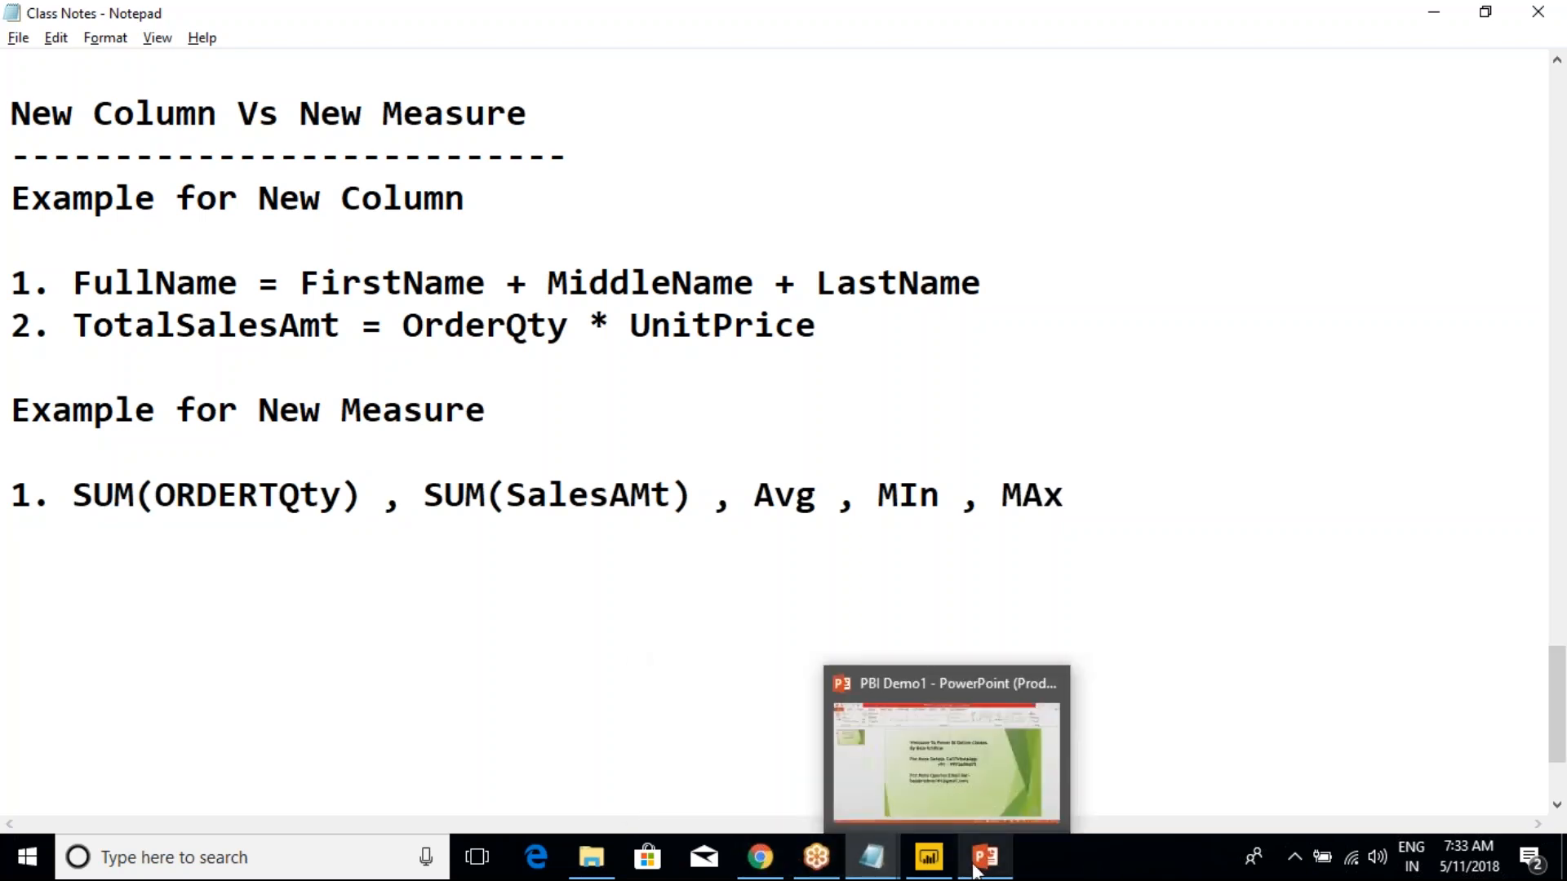
Switch to Power BI Desktop, display the SalesData table and examine its OrderQuantity column
{"action": "left_click", "coordinate": [924, 858]}
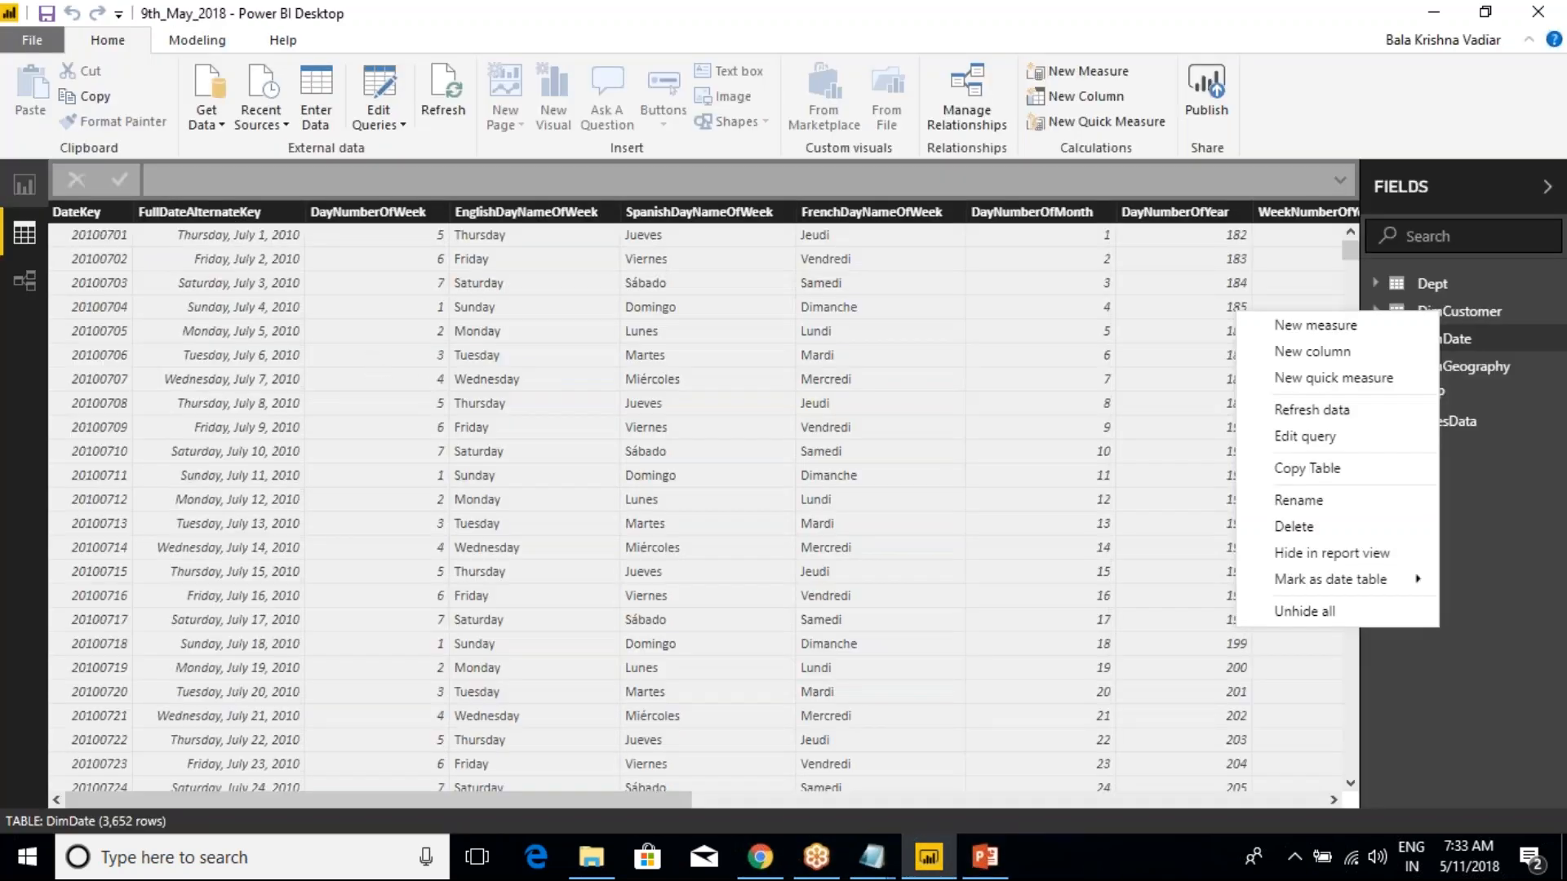
{"action": "left_click_drag", "start_coordinate": [629, 801], "coordinate": [1167, 782]}
{"action": "left_click", "coordinate": [1446, 421]}
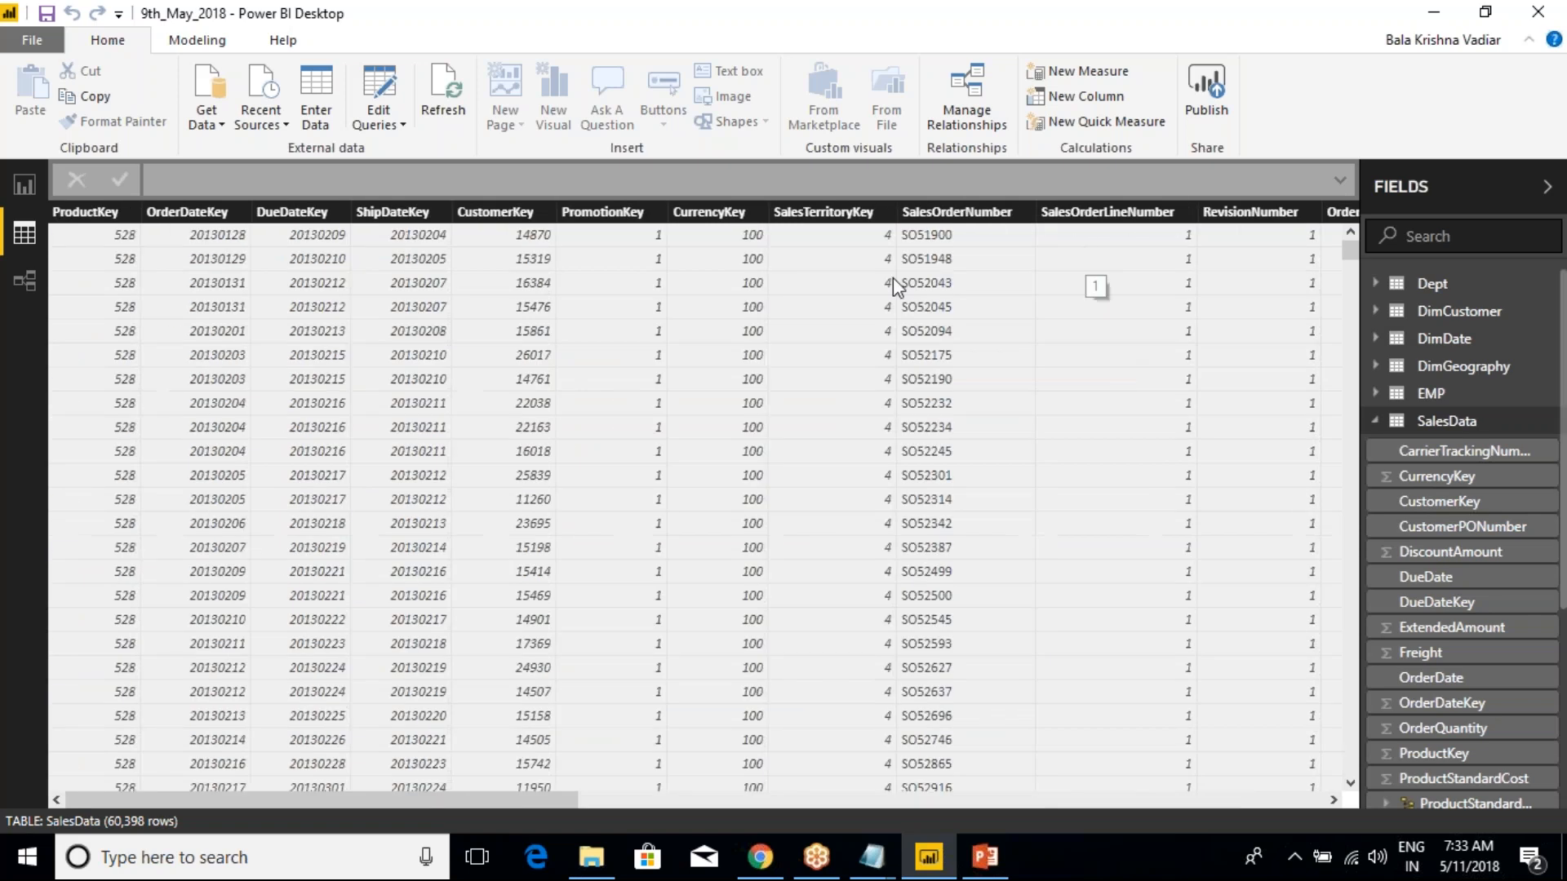
{"action": "left_click_drag", "start_coordinate": [492, 801], "coordinate": [821, 809]}
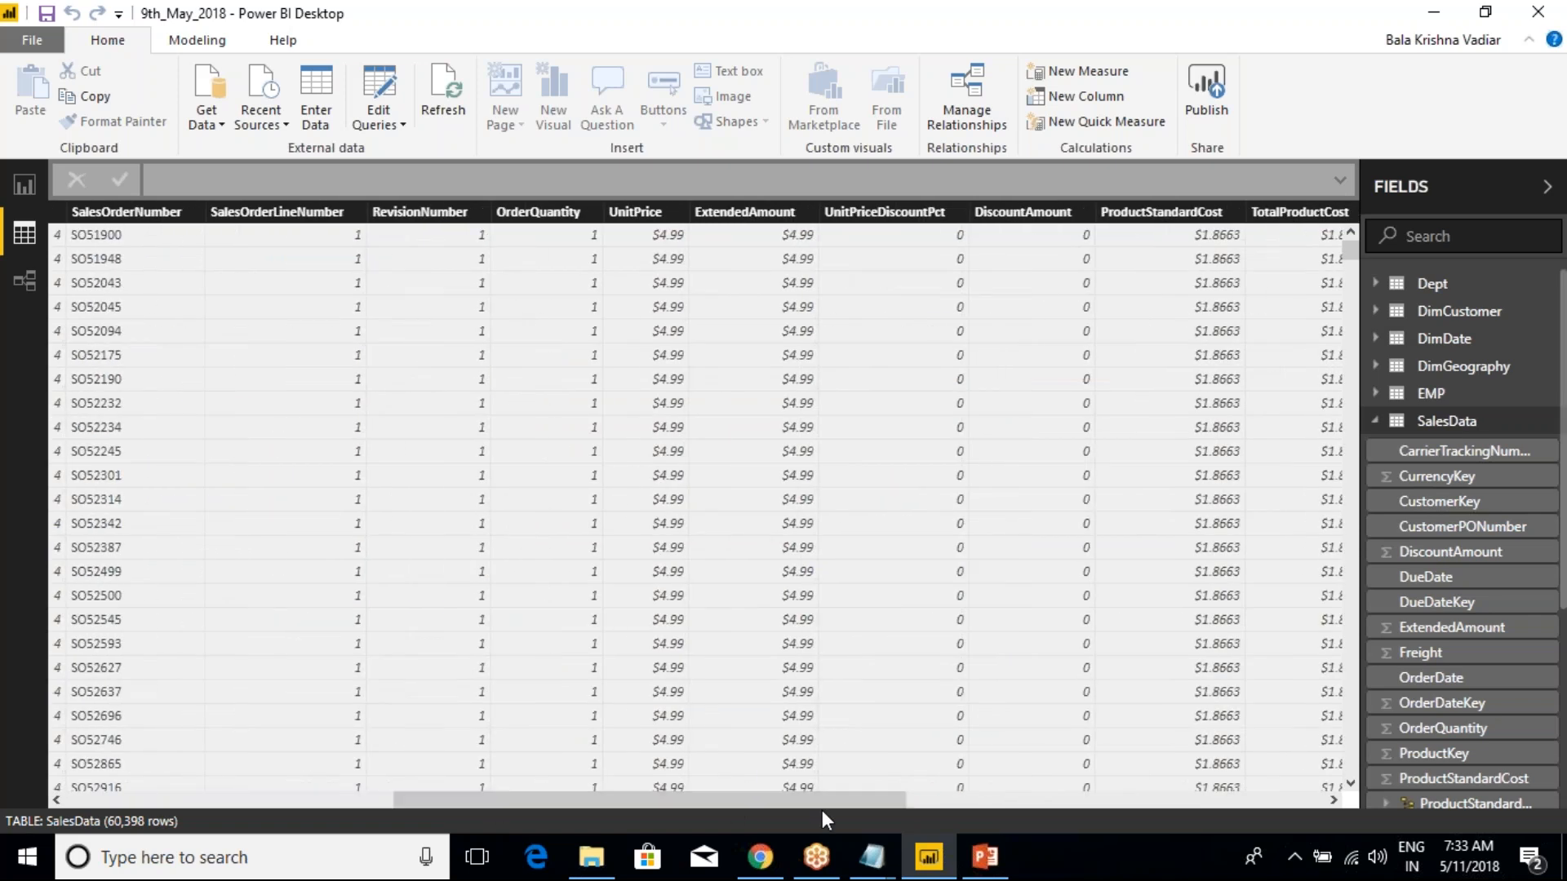
{"action": "left_click", "coordinate": [572, 213]}
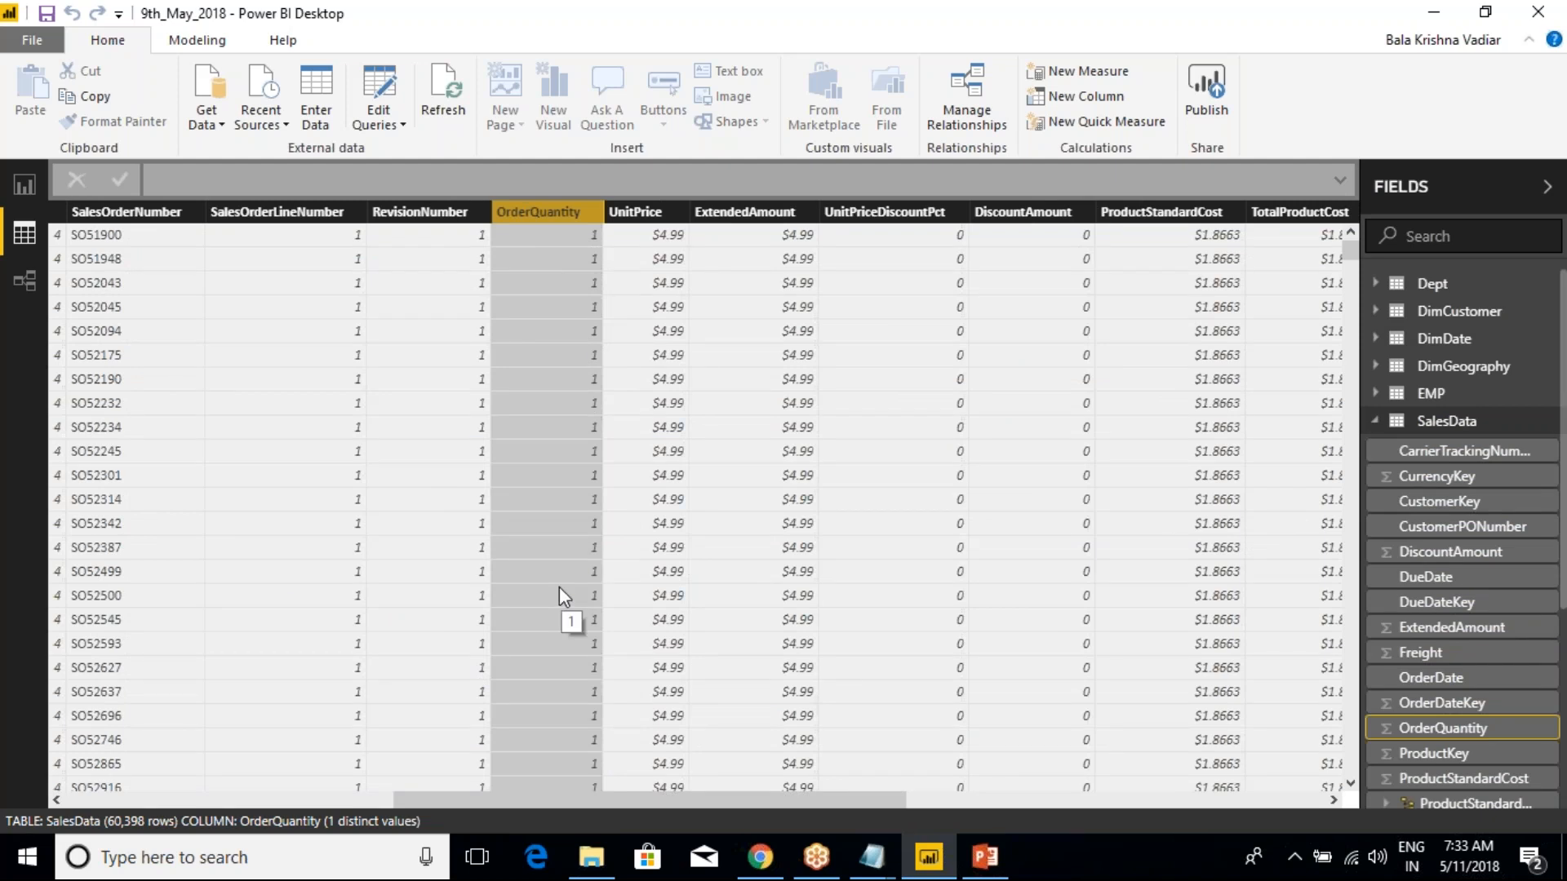
Switch back to the Class Notes in Notepad and add "= 60768" after SUM(ORDERTQty)
{"action": "key", "text": "alt+Tab"}
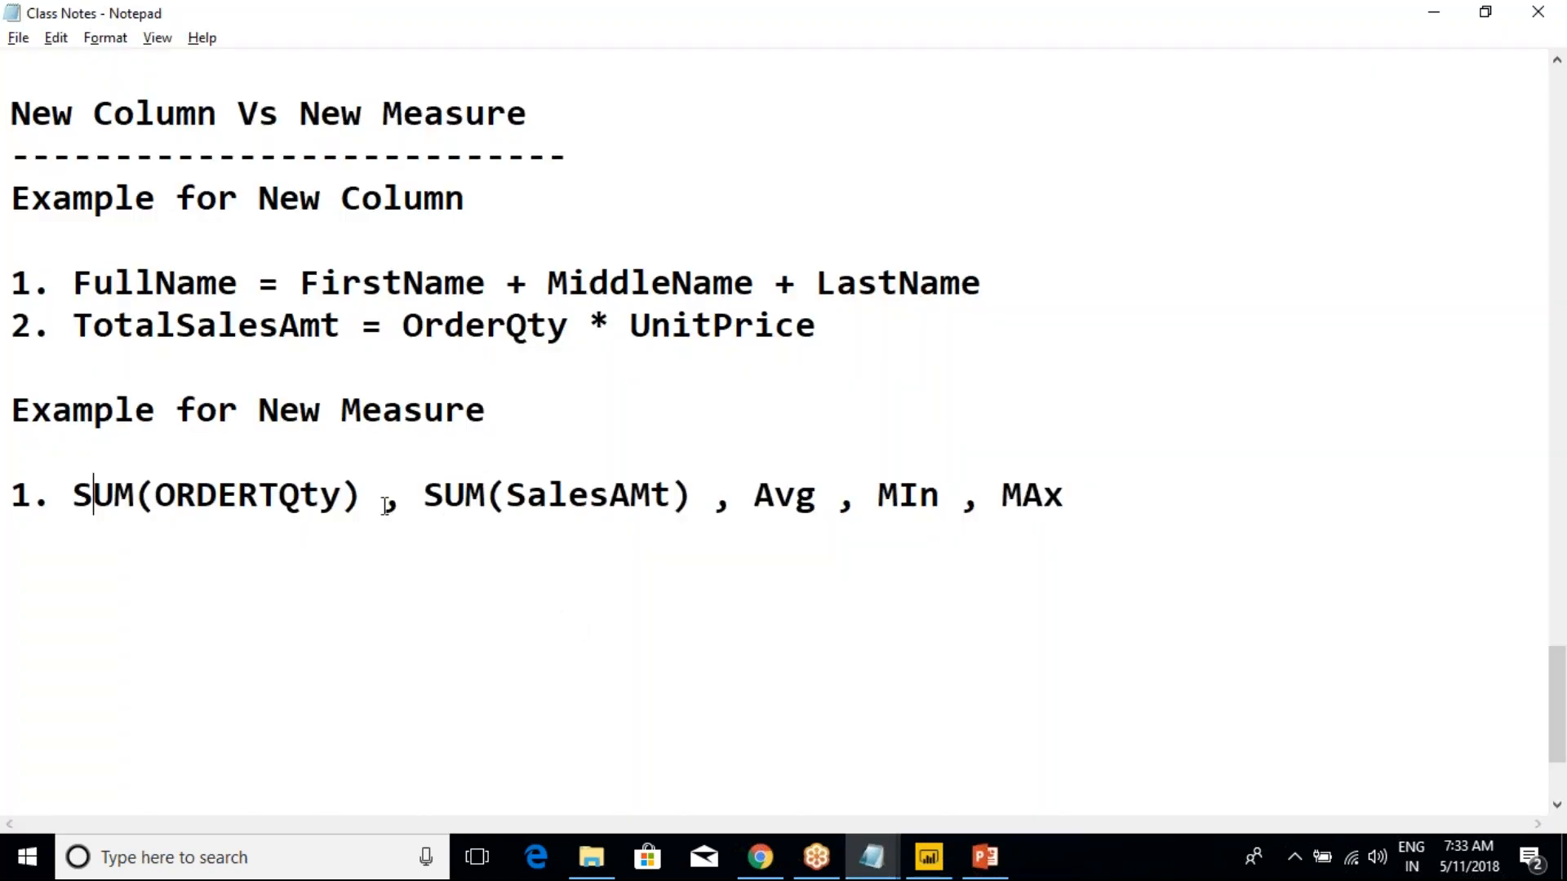
{"action": "left_click", "coordinate": [373, 507]}
{"action": "type", "text": "= "}
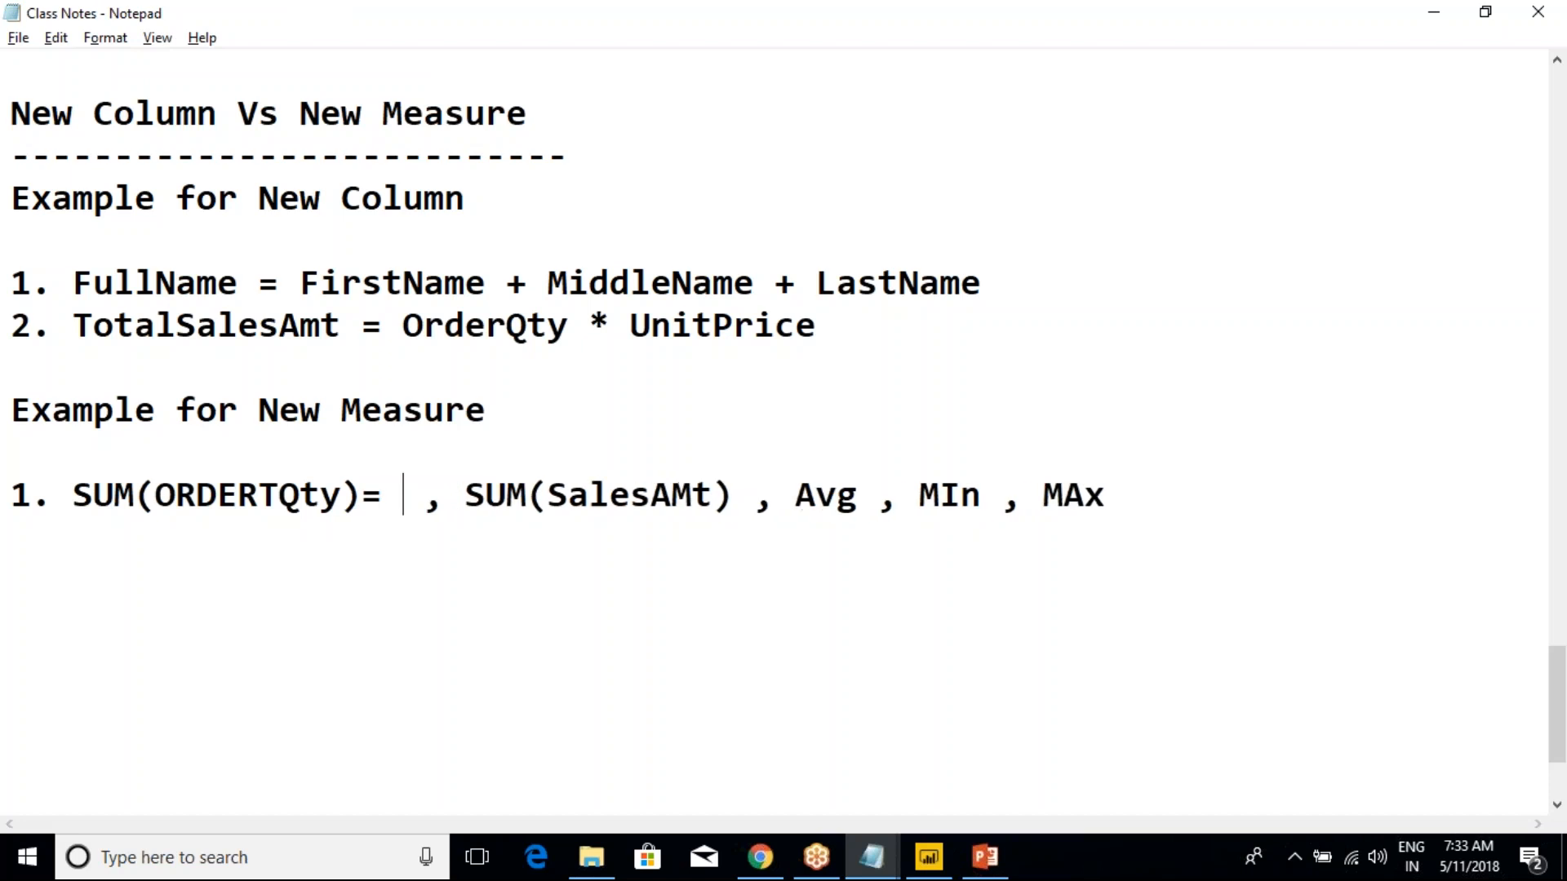
{"action": "type", "text": "60768"}
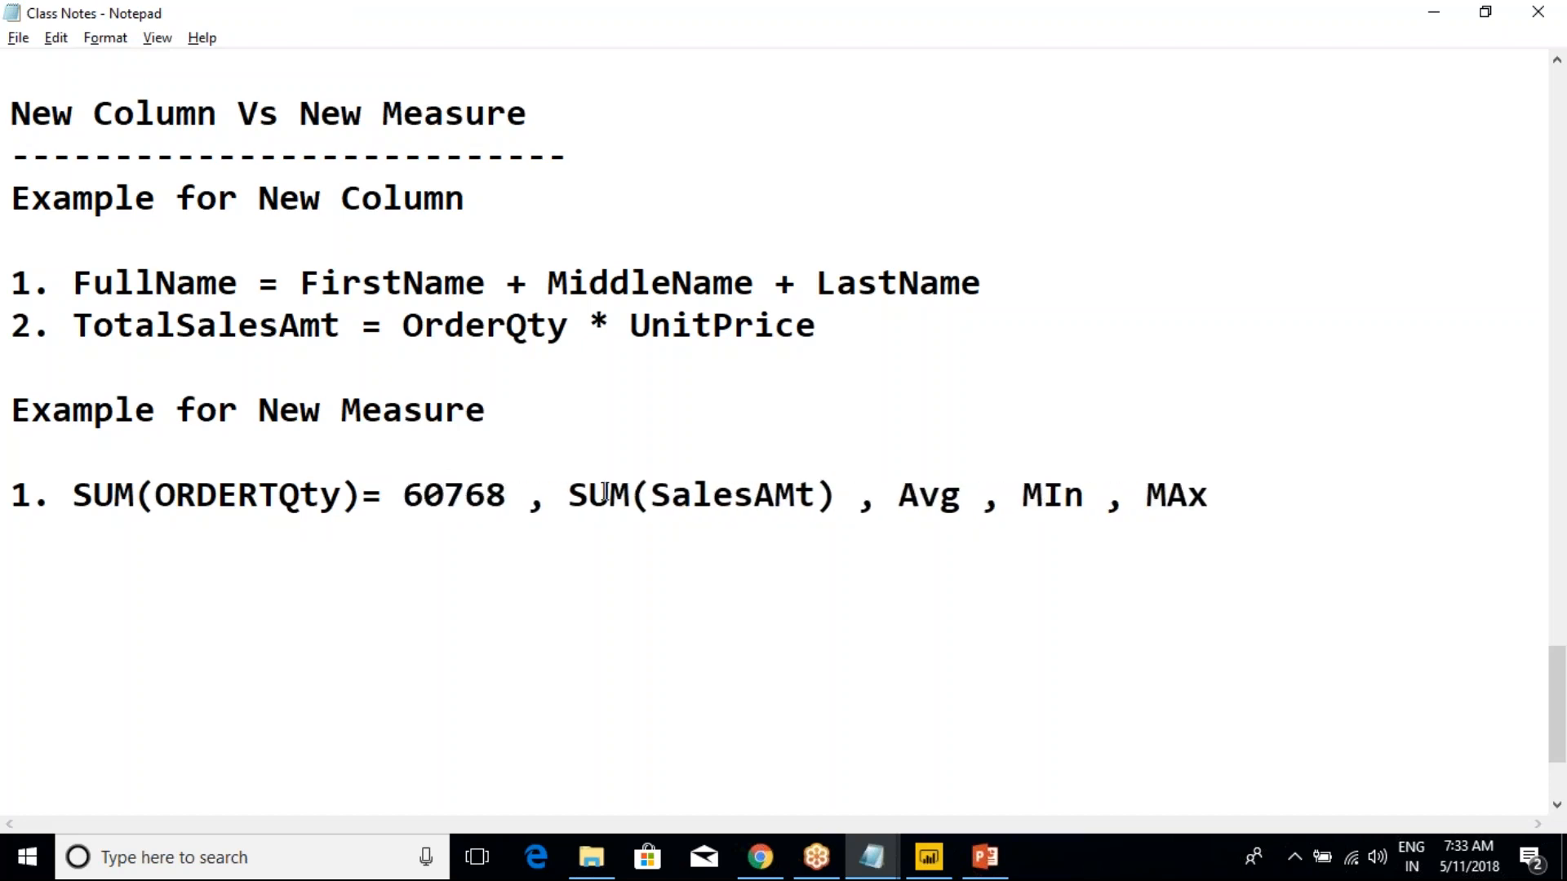
Review the remaining aggregates SUM(SalesAMt), Avg, MIn and MAx by highlighting them, ending with the whole measure line
{"action": "left_click", "coordinate": [561, 499]}
{"action": "key", "text": "shift+End"}
{"action": "left_click", "coordinate": [816, 502]}
{"action": "left_click", "coordinate": [842, 480]}
{"action": "left_click_drag", "start_coordinate": [939, 496], "coordinate": [1063, 504]}
{"action": "left_click", "coordinate": [1025, 506]}
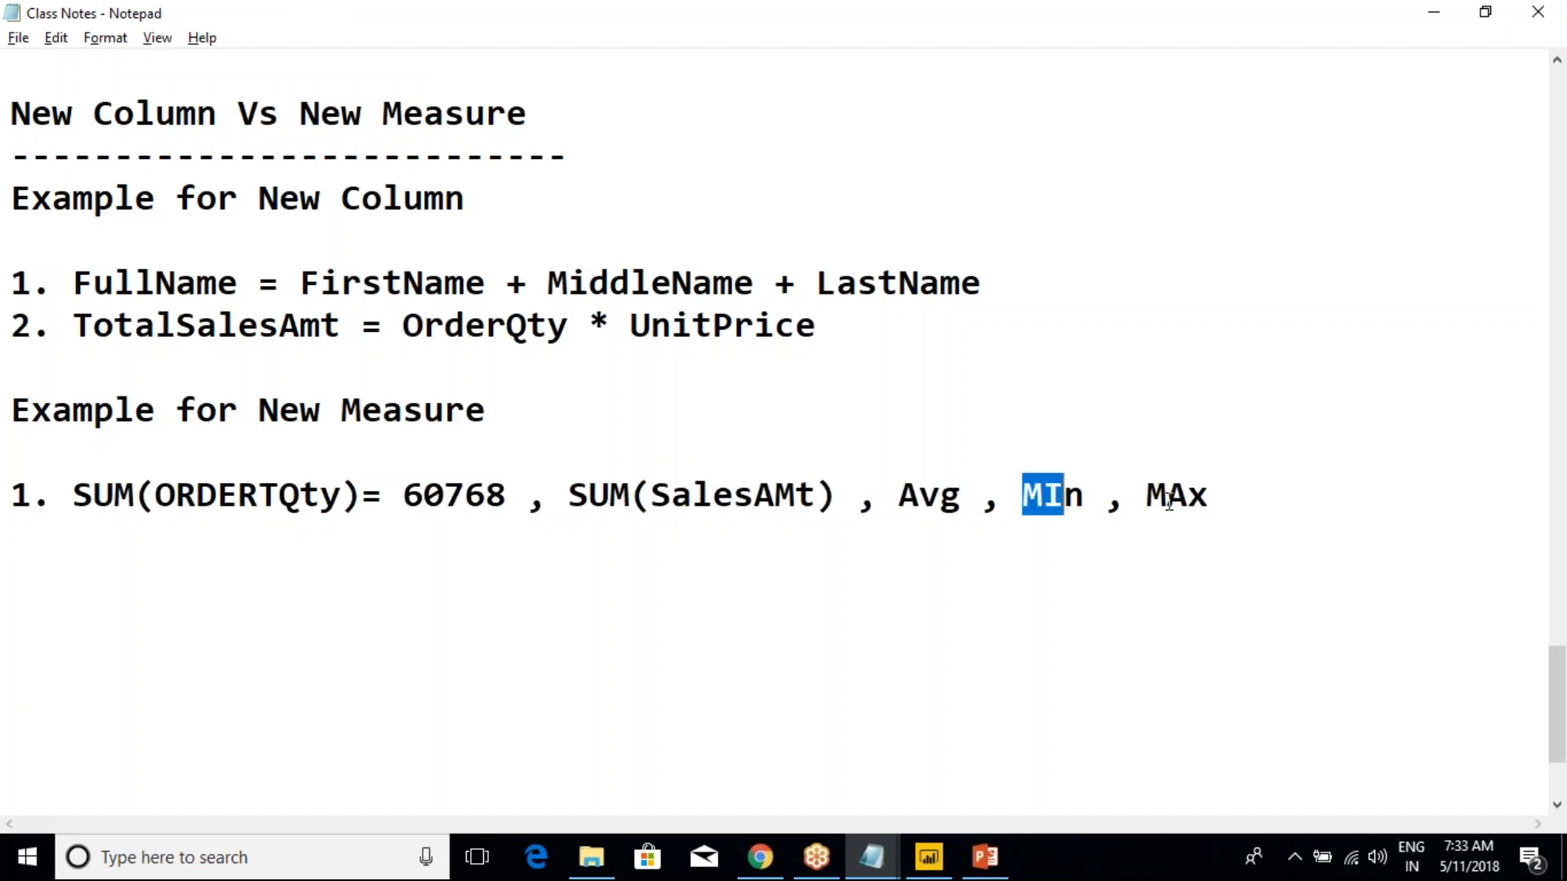
{"action": "left_click_drag", "start_coordinate": [1262, 489], "coordinate": [12, 463]}
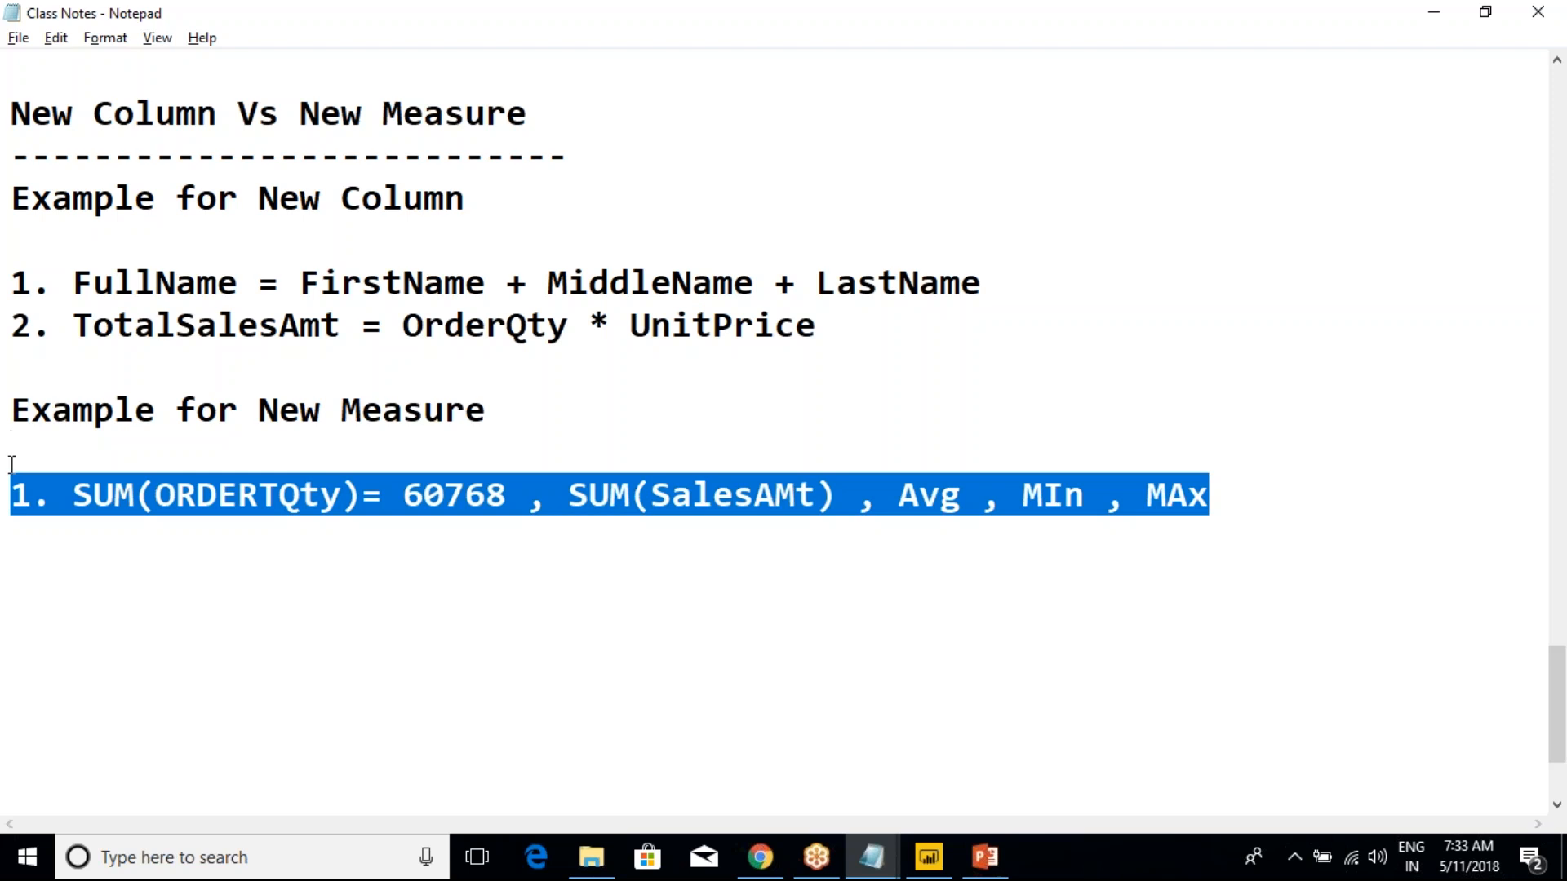
Review the New Measure example by highlighting its heading and the SUM(ORDERTQty)= 60768 part of the line
{"action": "left_click", "coordinate": [174, 327]}
{"action": "left_click_drag", "start_coordinate": [25, 500], "coordinate": [612, 497]}
{"action": "left_click", "coordinate": [528, 496]}
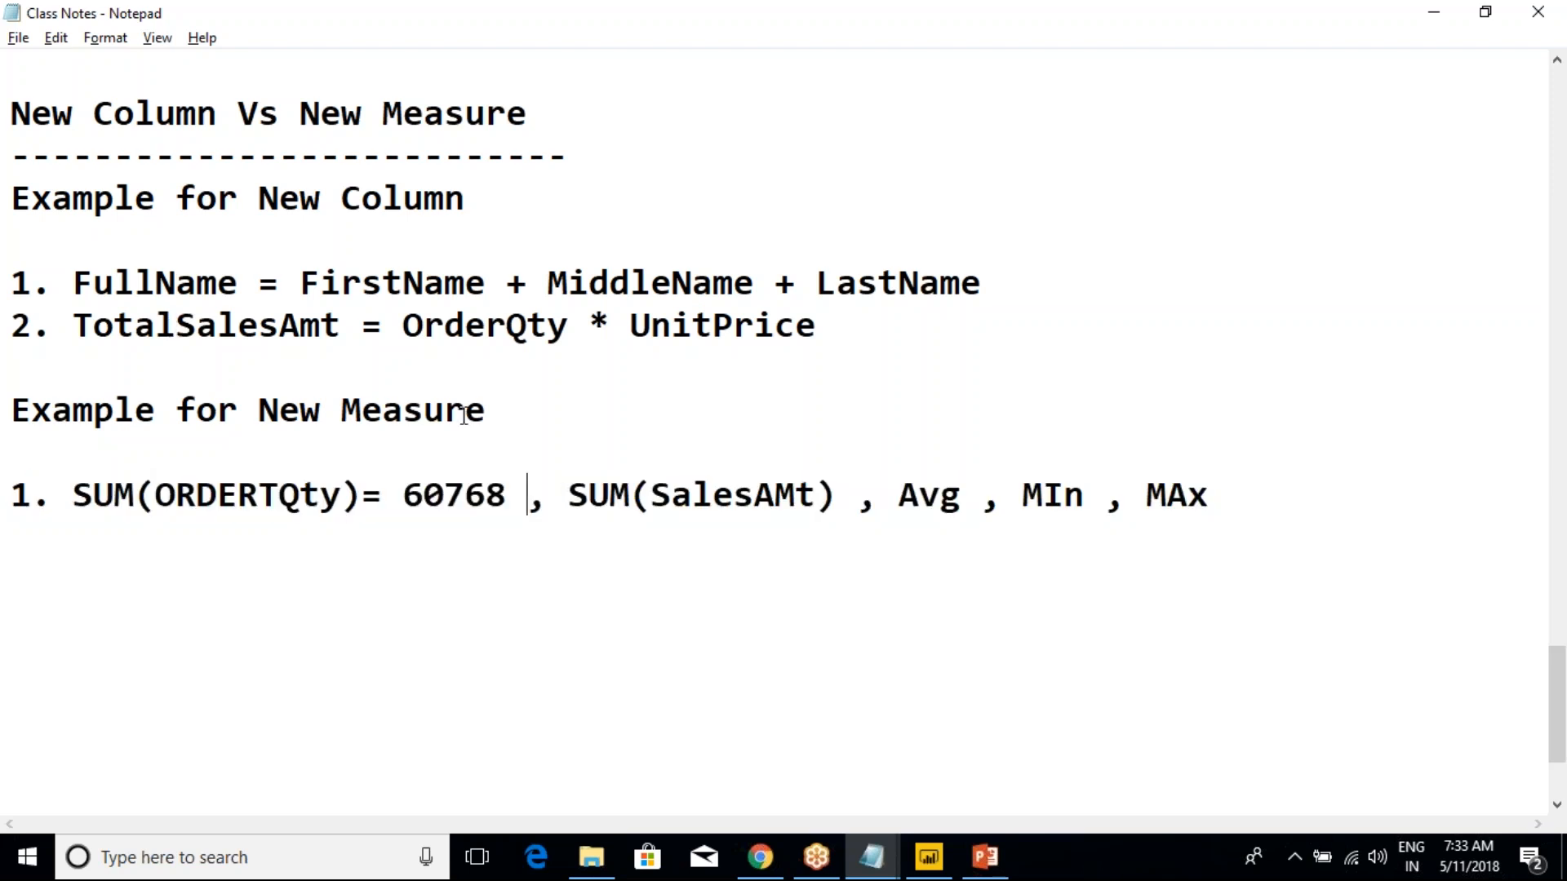
{"action": "left_click_drag", "start_coordinate": [506, 409], "coordinate": [10, 408]}
{"action": "left_click", "coordinate": [21, 441]}
{"action": "left_click_drag", "start_coordinate": [90, 498], "coordinate": [417, 487]}
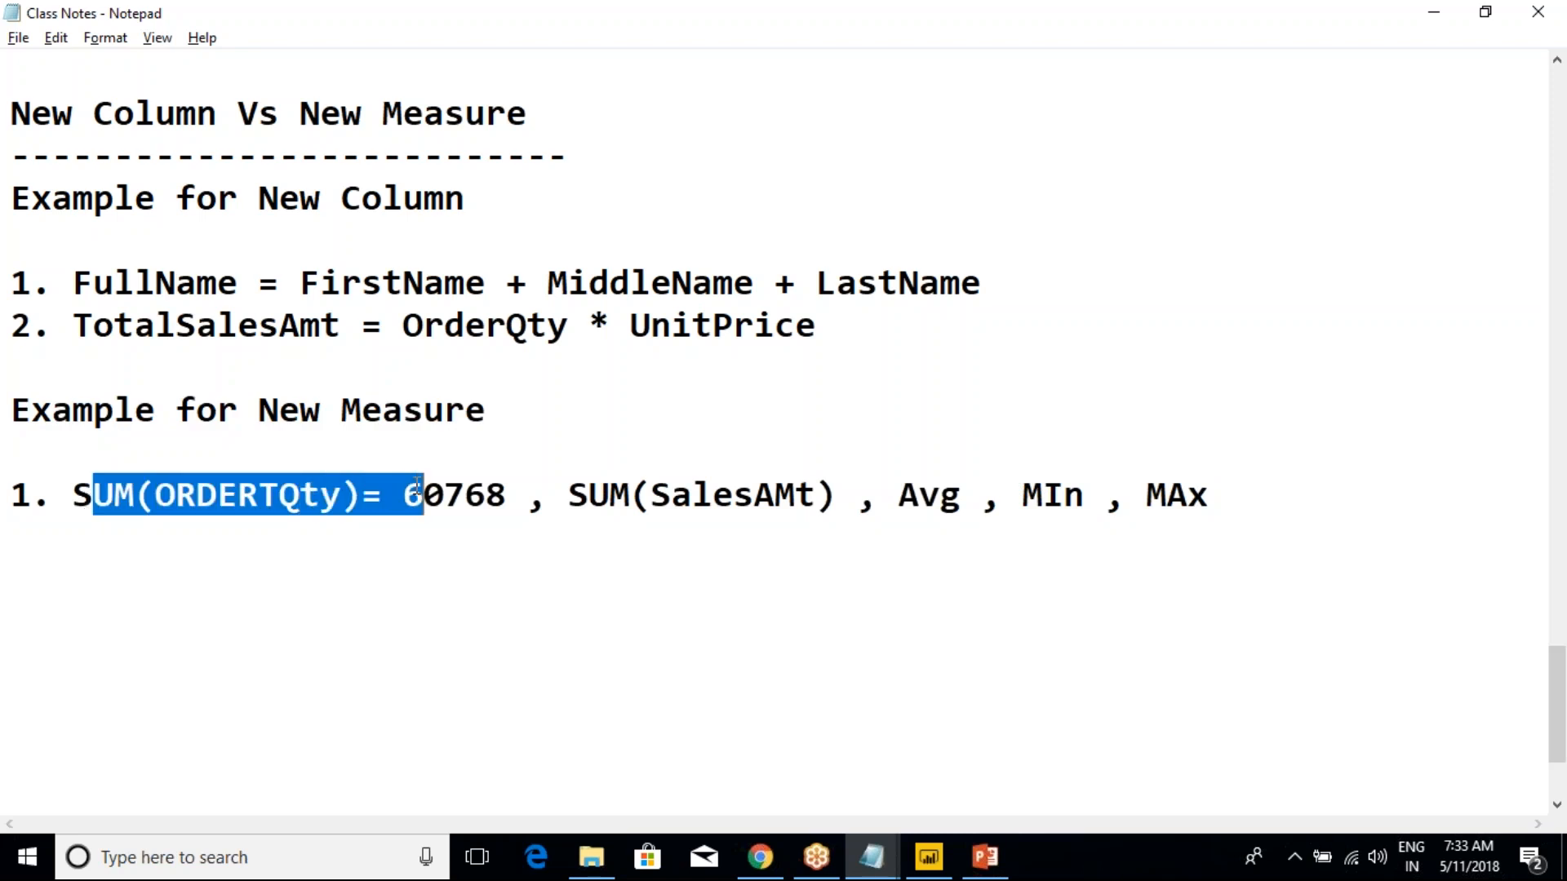
{"action": "left_click", "coordinate": [418, 490]}
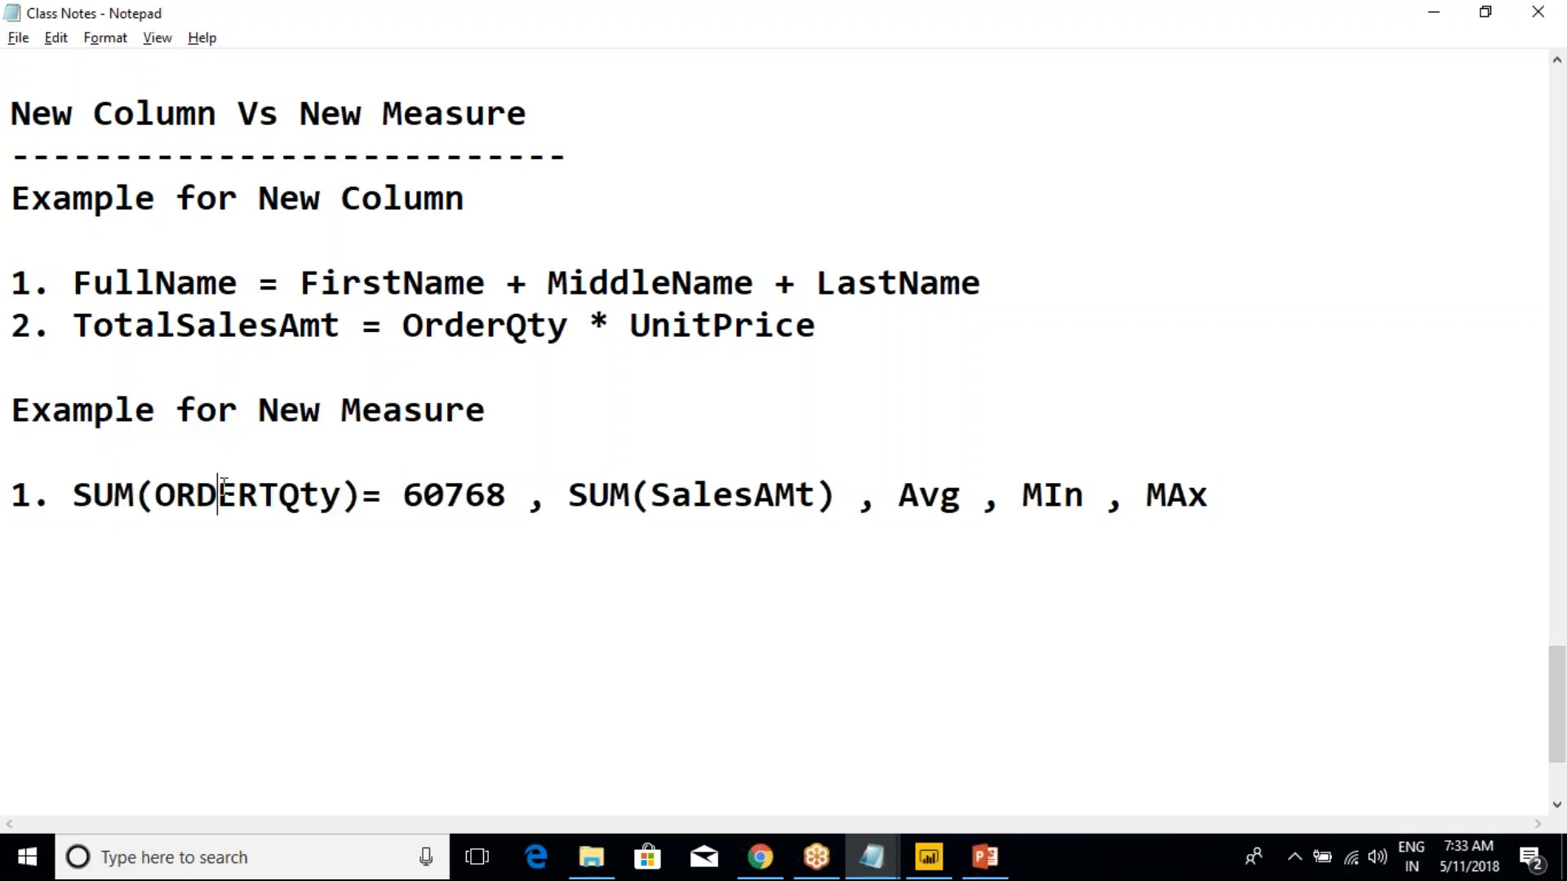
{"action": "left_click_drag", "start_coordinate": [61, 488], "coordinate": [487, 495]}
{"action": "left_click", "coordinate": [487, 494]}
Review the New Column examples by highlighting the whole block and the start of the FullName line
{"action": "left_click_drag", "start_coordinate": [817, 330], "coordinate": [20, 208]}
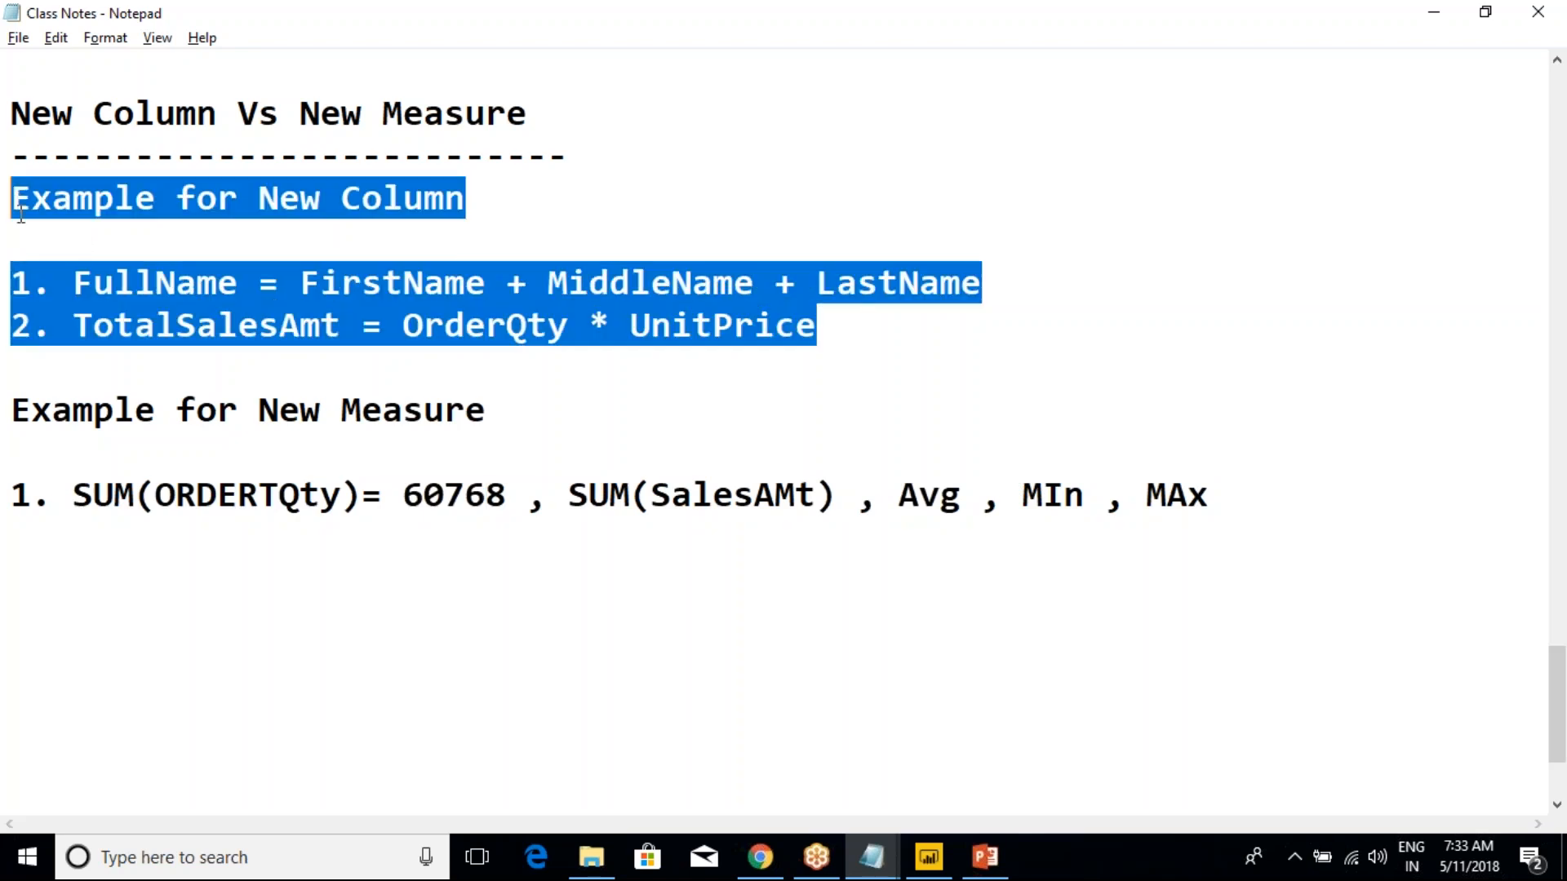
{"action": "left_click", "coordinate": [176, 325]}
{"action": "left_click_drag", "start_coordinate": [73, 286], "coordinate": [379, 292]}
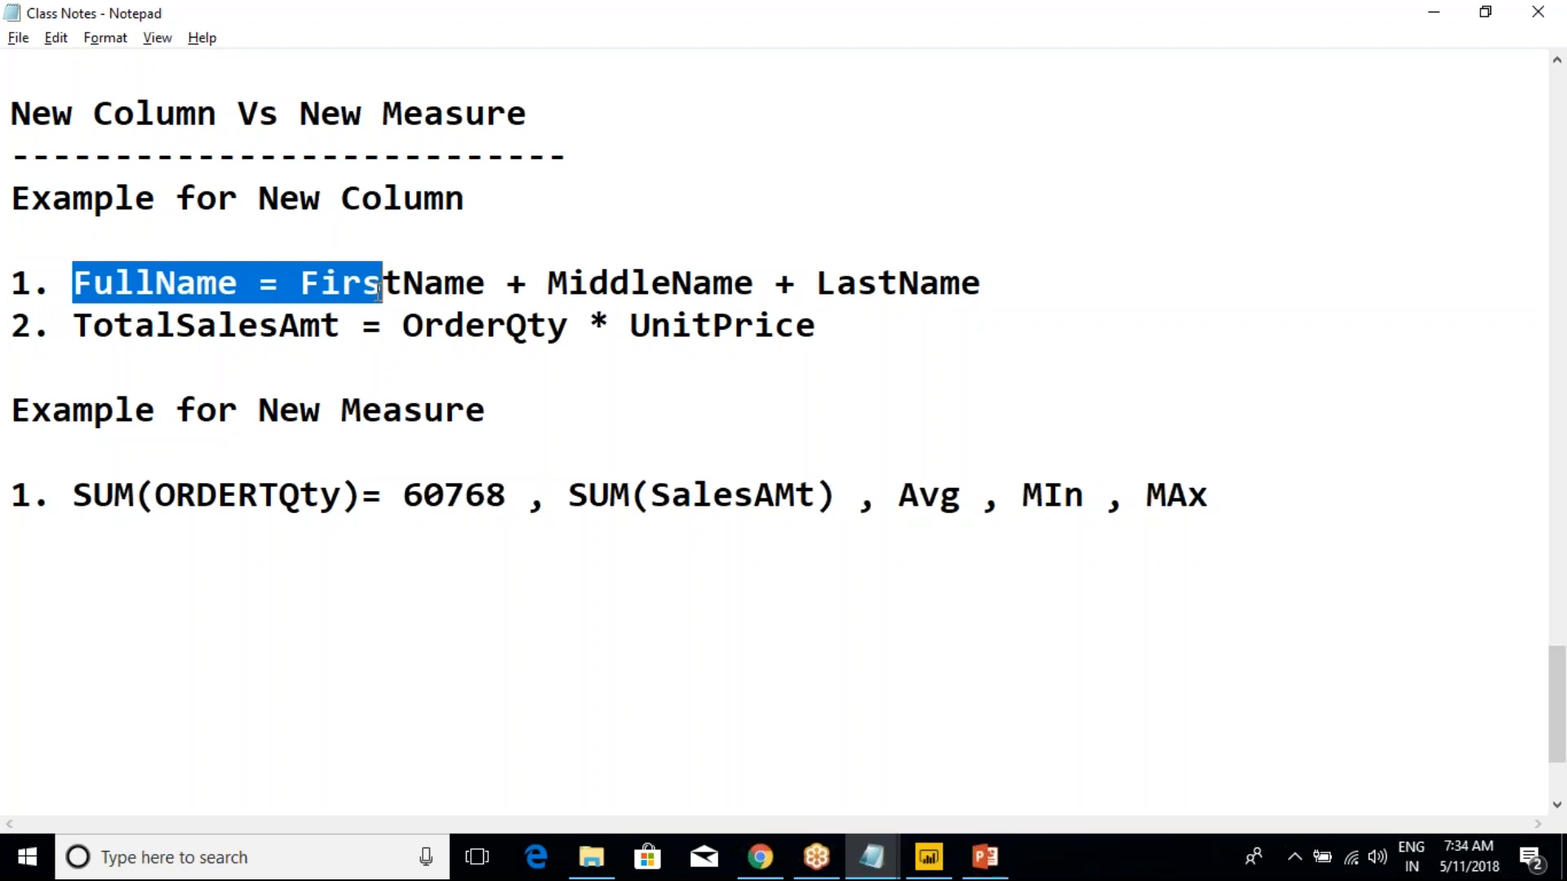
{"action": "left_click", "coordinate": [428, 351]}
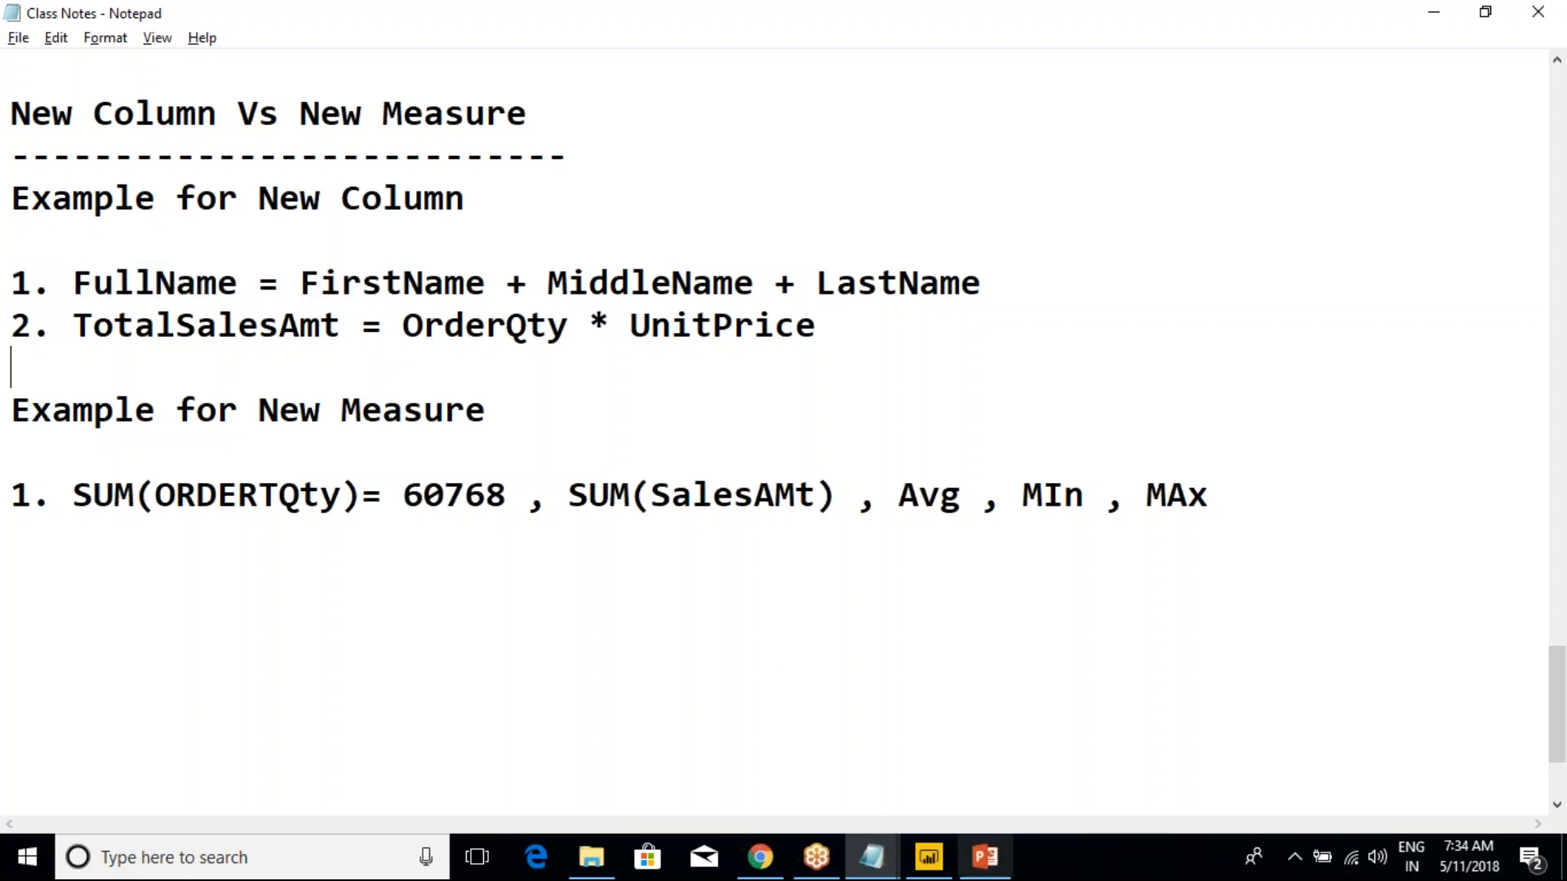
Switch to Power BI Desktop, collapse SalesData and add a new calculated column to the DimCustomer table
{"action": "mouse_move", "coordinate": [940, 871]}
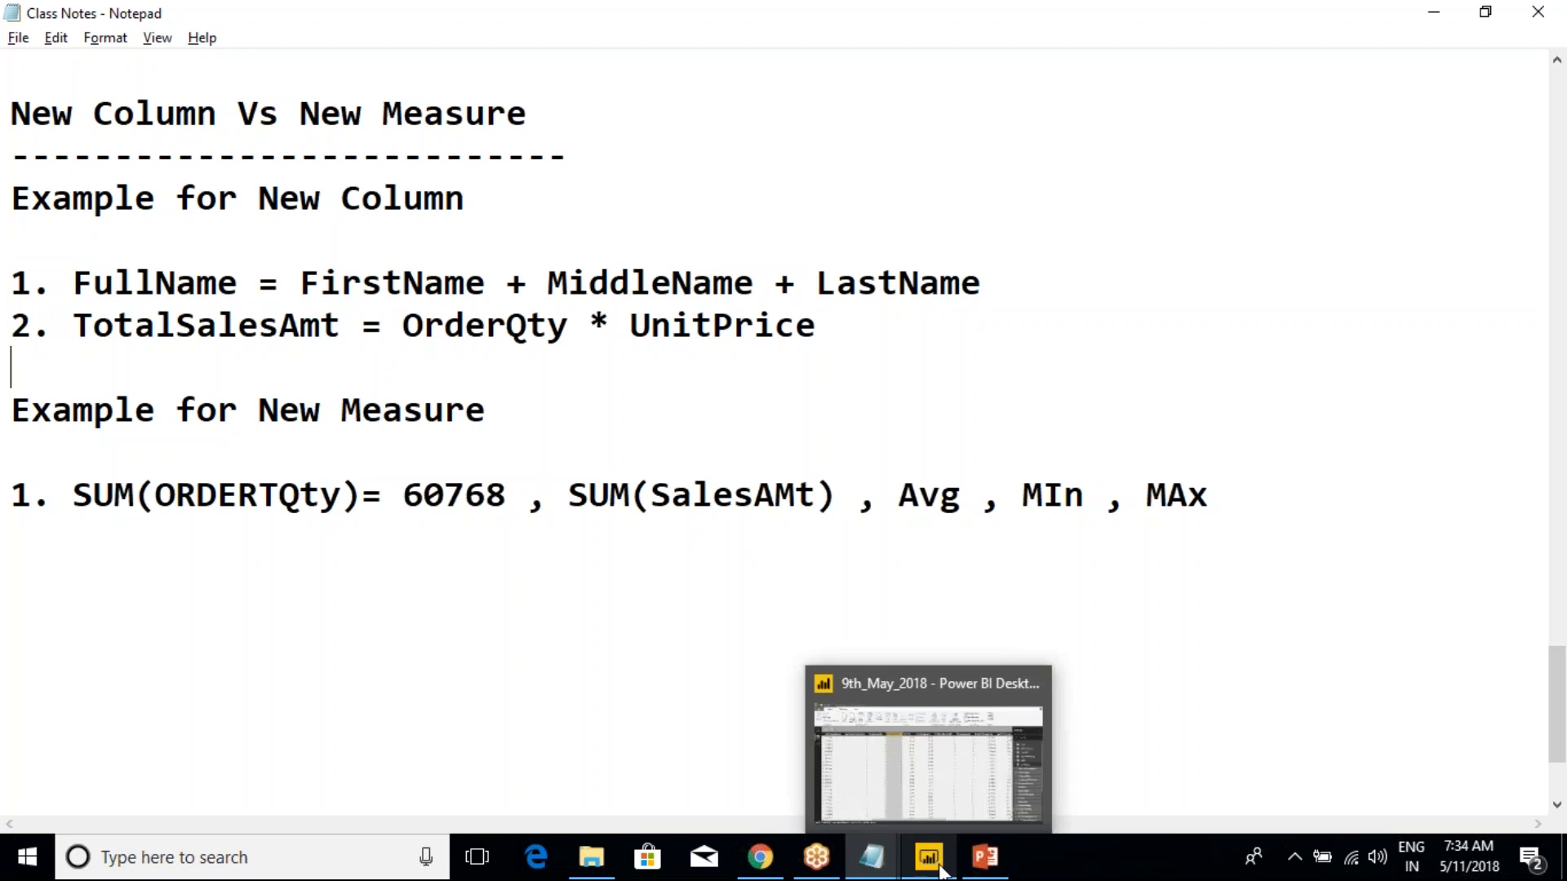
{"action": "left_click", "coordinate": [919, 804]}
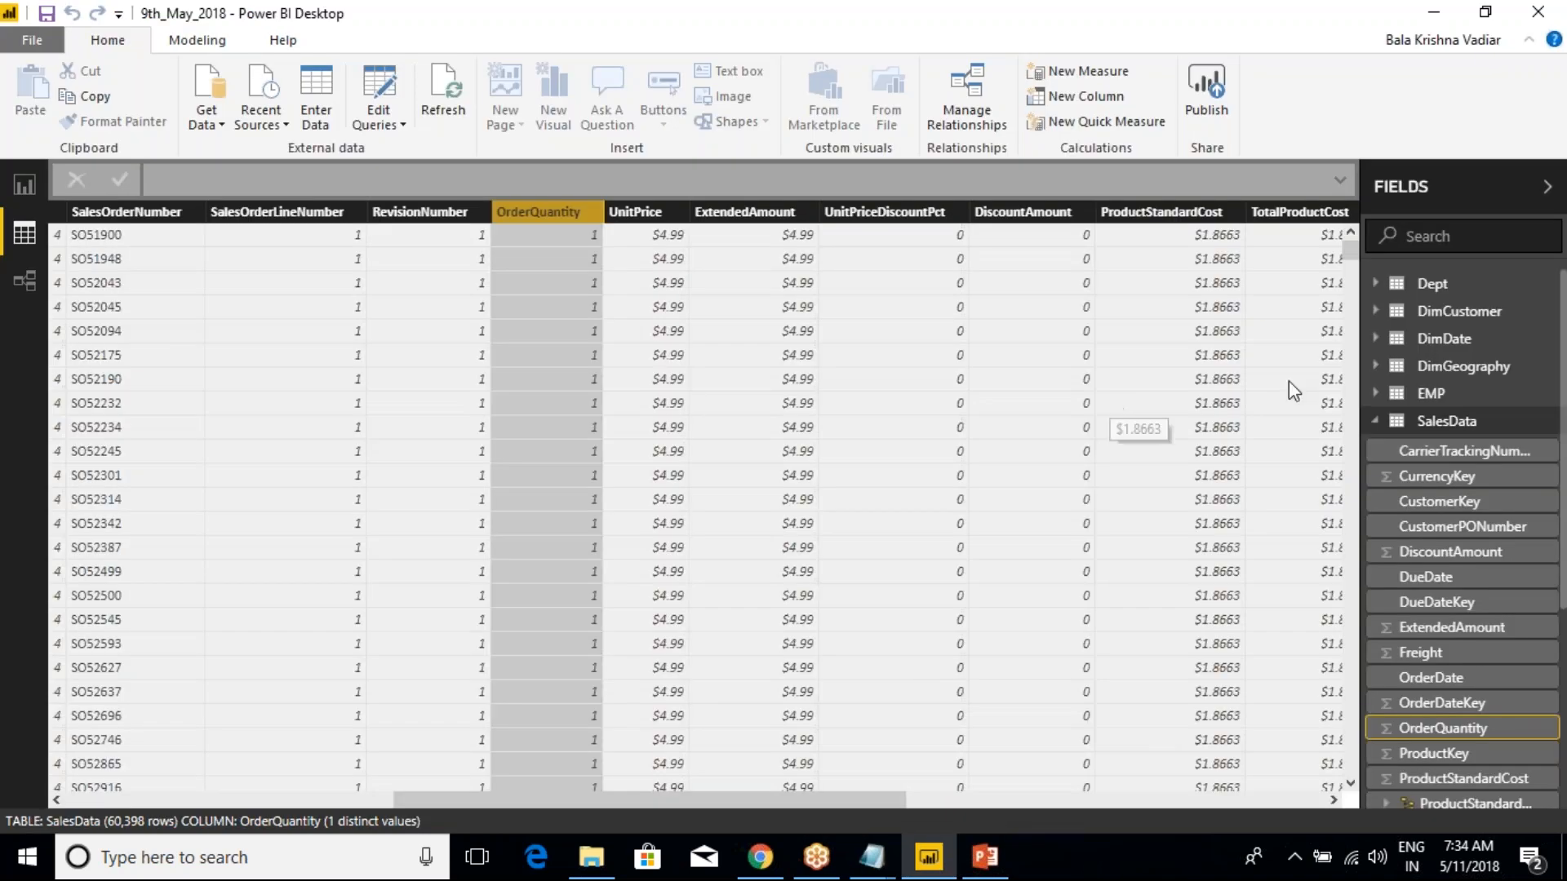
{"action": "left_click", "coordinate": [1391, 420]}
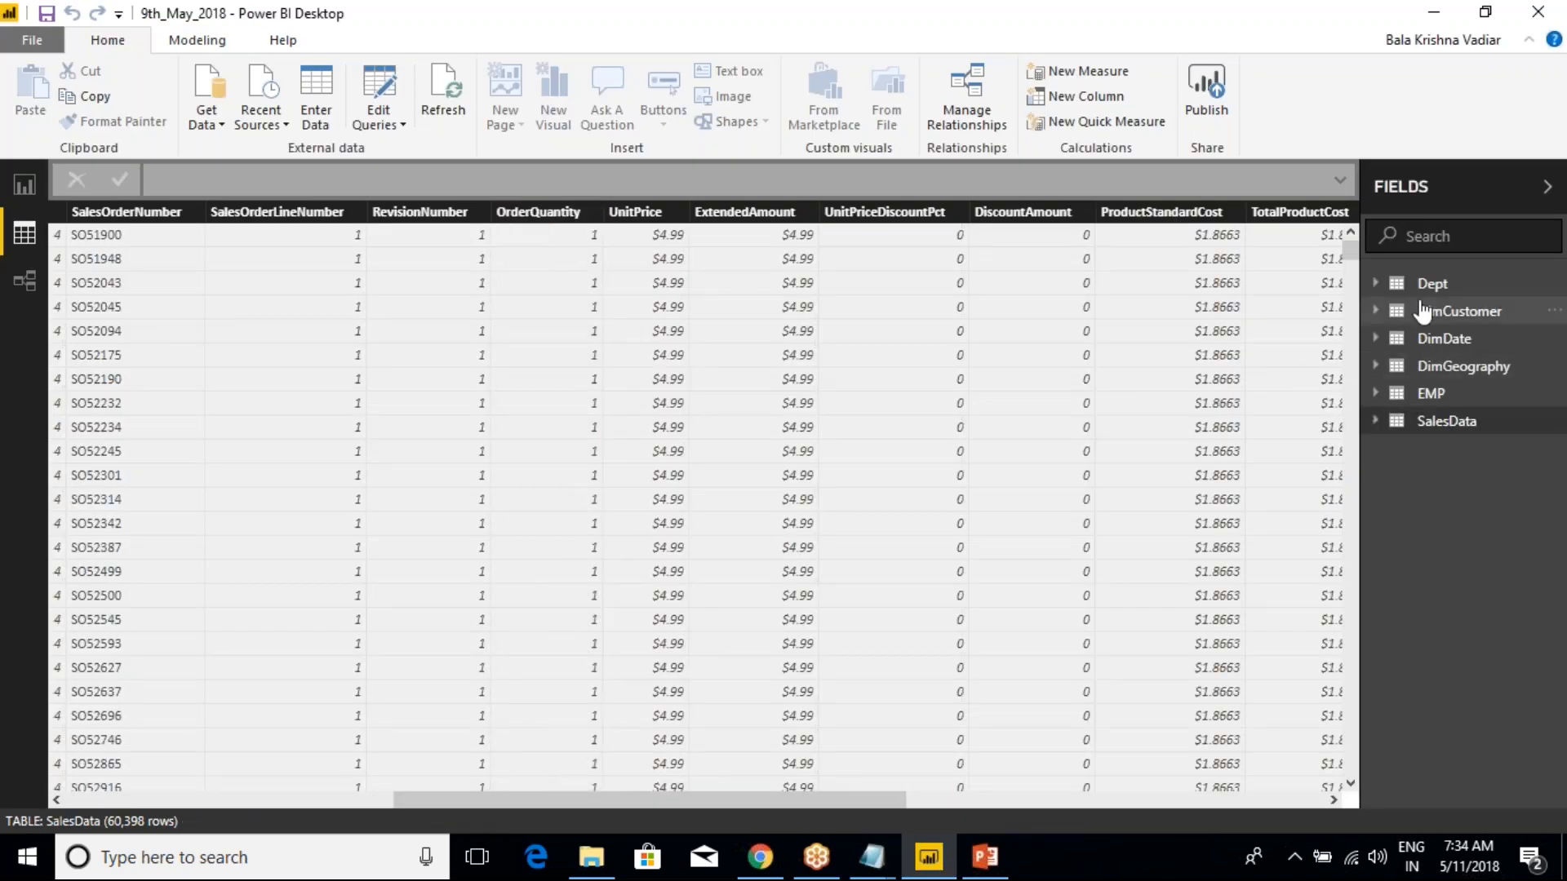
{"action": "left_click", "coordinate": [1426, 311]}
{"action": "right_click", "coordinate": [1434, 320]}
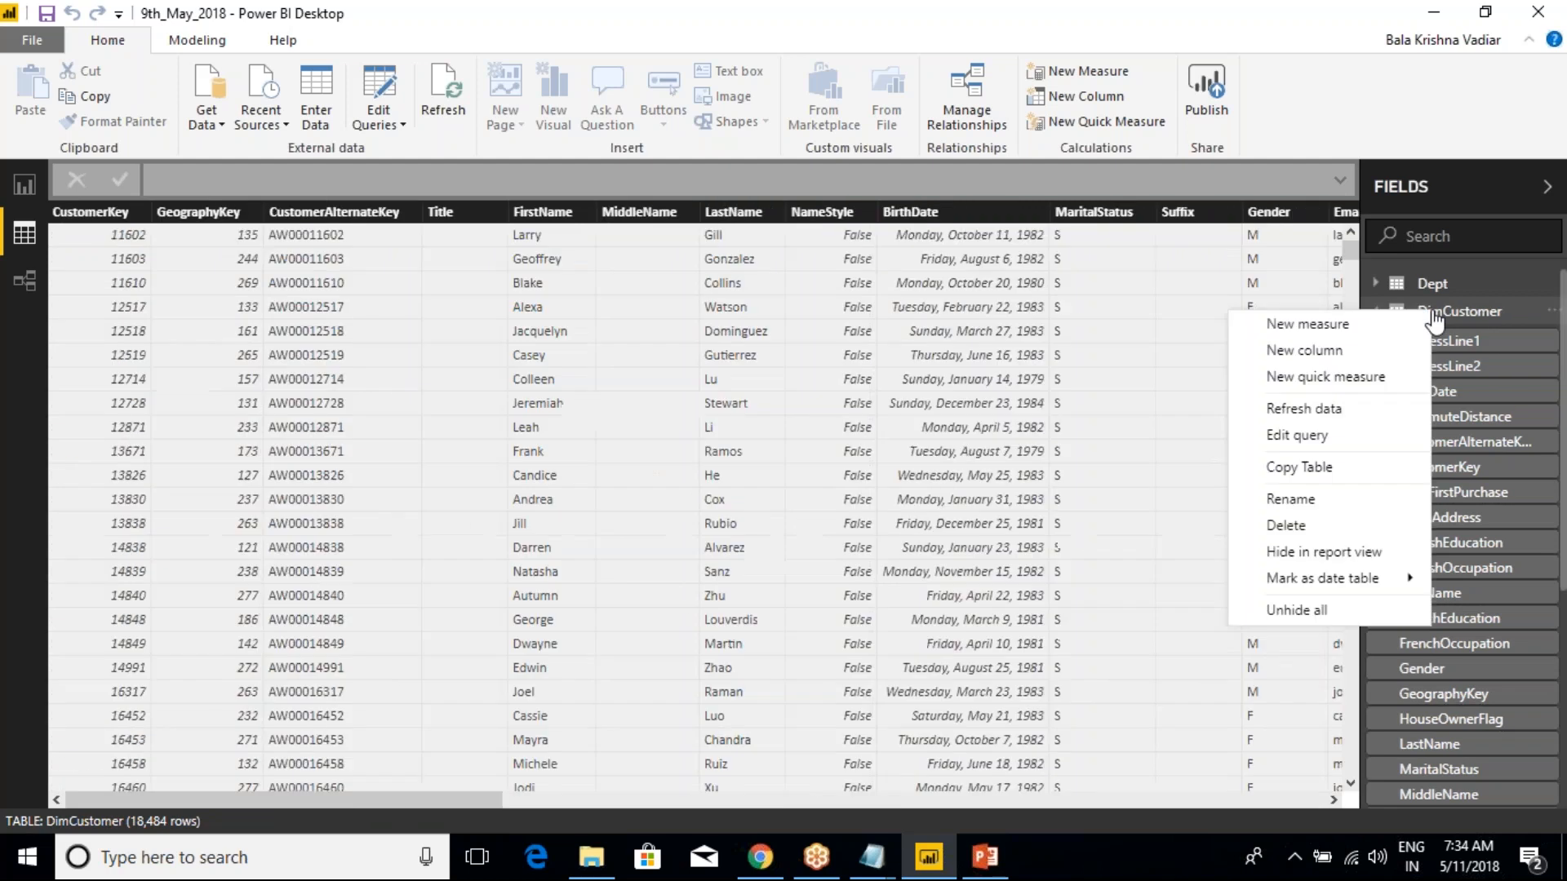
{"action": "left_click", "coordinate": [1293, 349]}
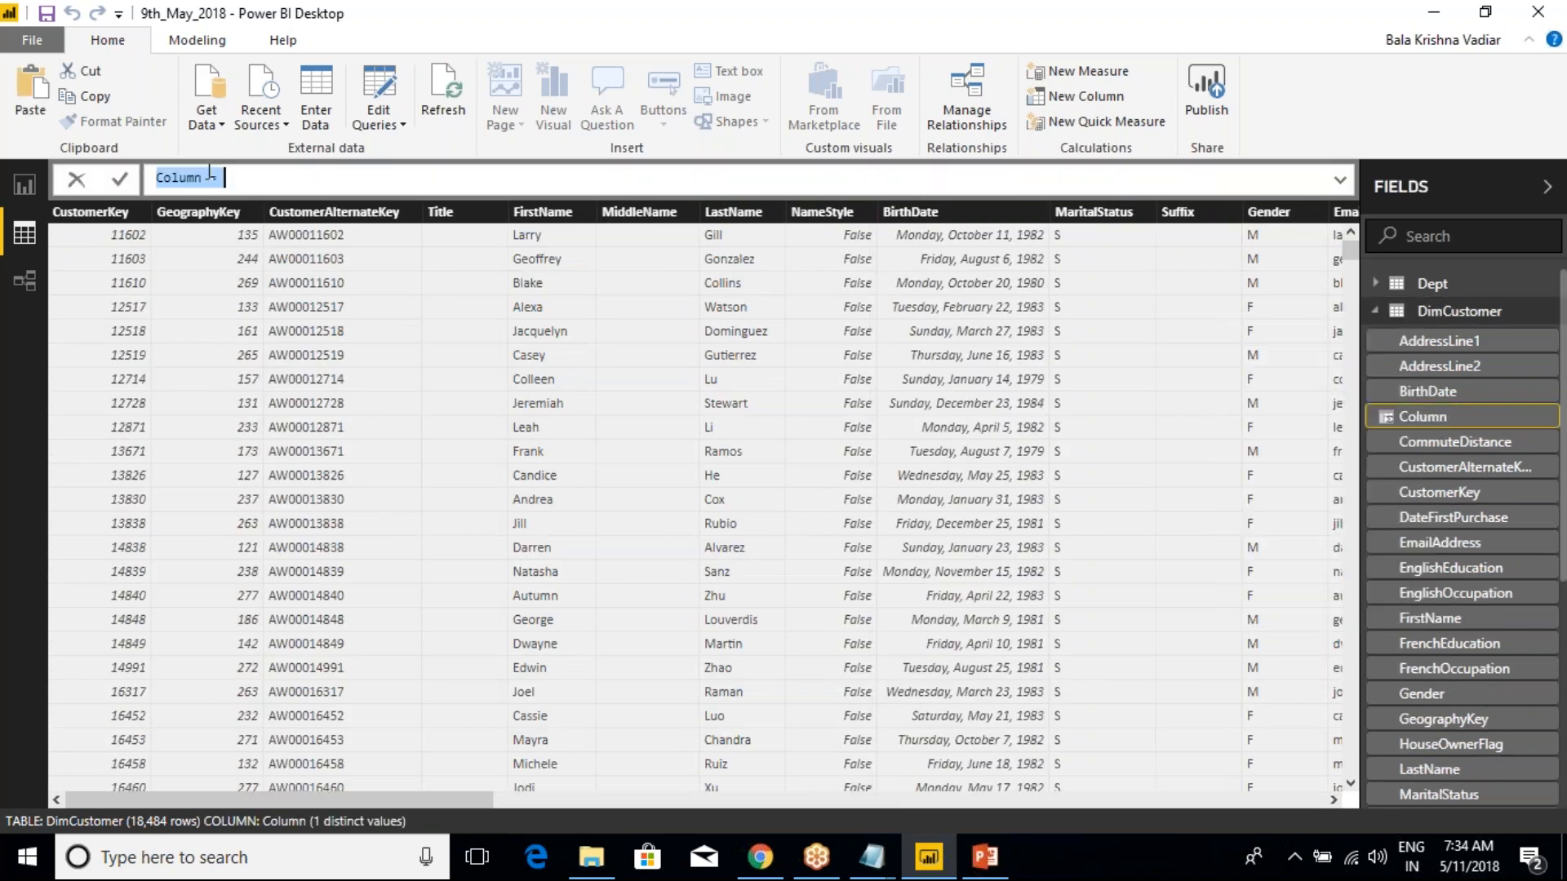
Name the new column C_FullName and begin its formula with DimCustomer[FirstName]
{"action": "type", "text": "C"}
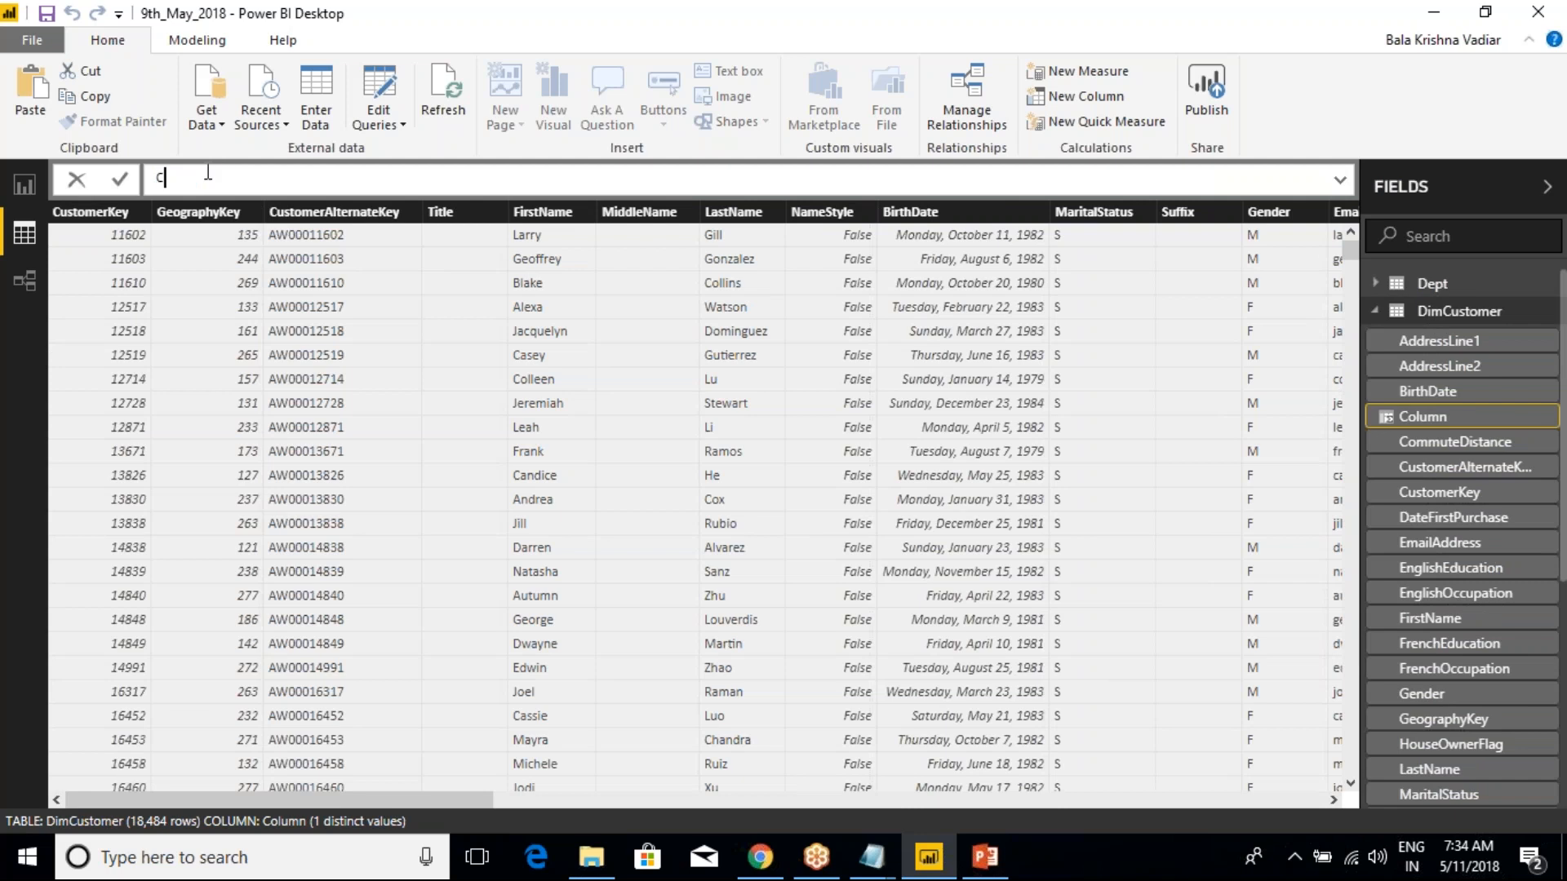
{"action": "type", "text": "_FullName = first"}
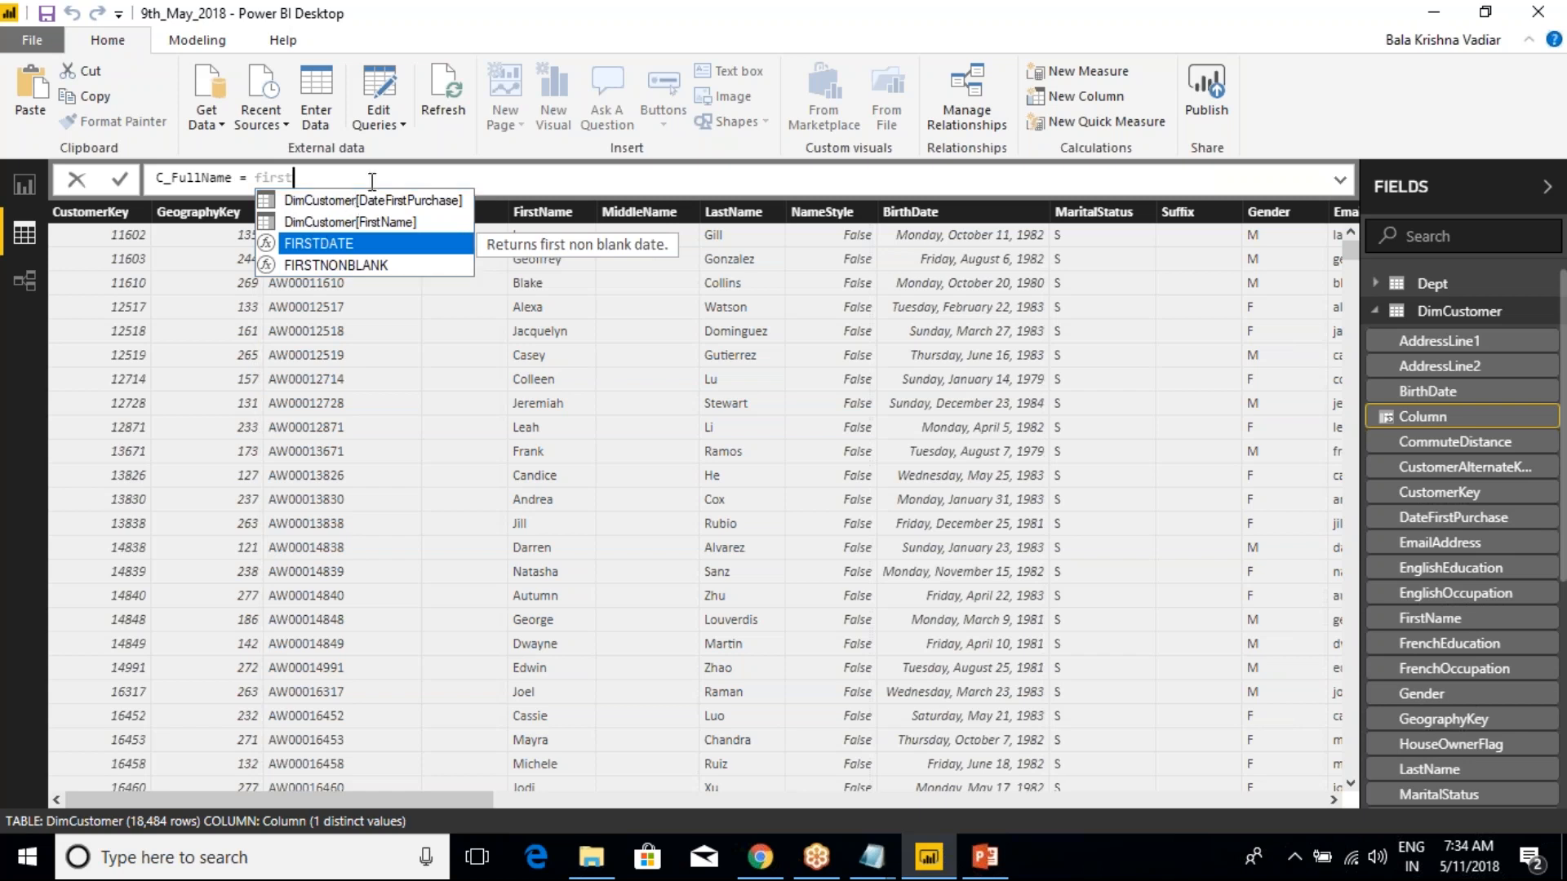
{"action": "key", "text": "Down"}
{"action": "key", "text": "Up"}
{"action": "key", "text": "Up"}
{"action": "key", "text": "Tab"}
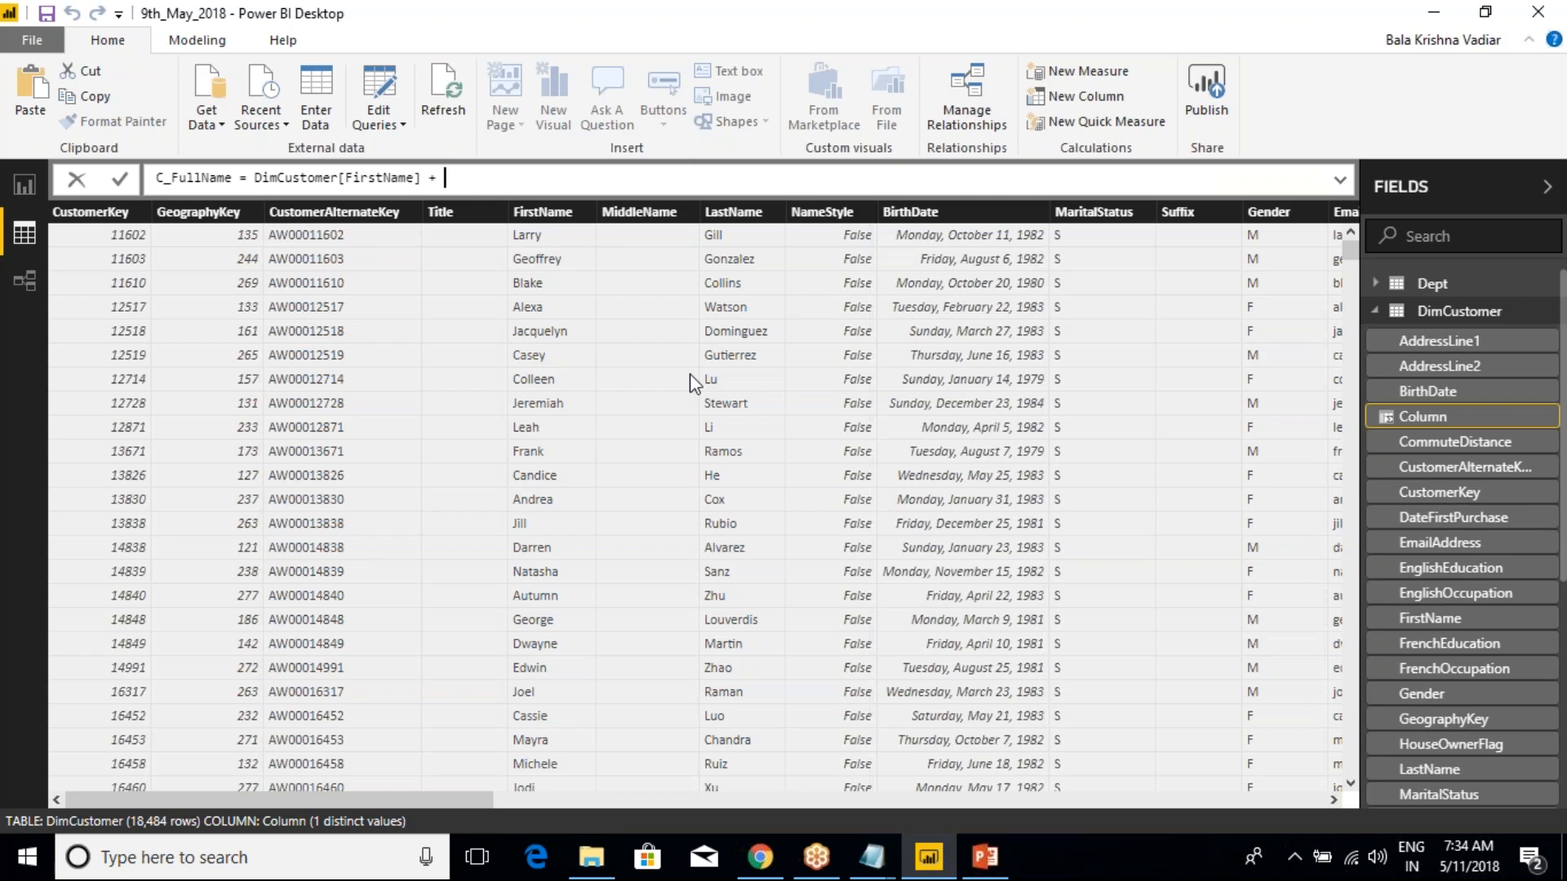
Add DimCustomer[MiddleName] and DimCustomer[LastName] to the C_FullName formula with + operators and commit it
{"action": "type", "text": "Mid"}
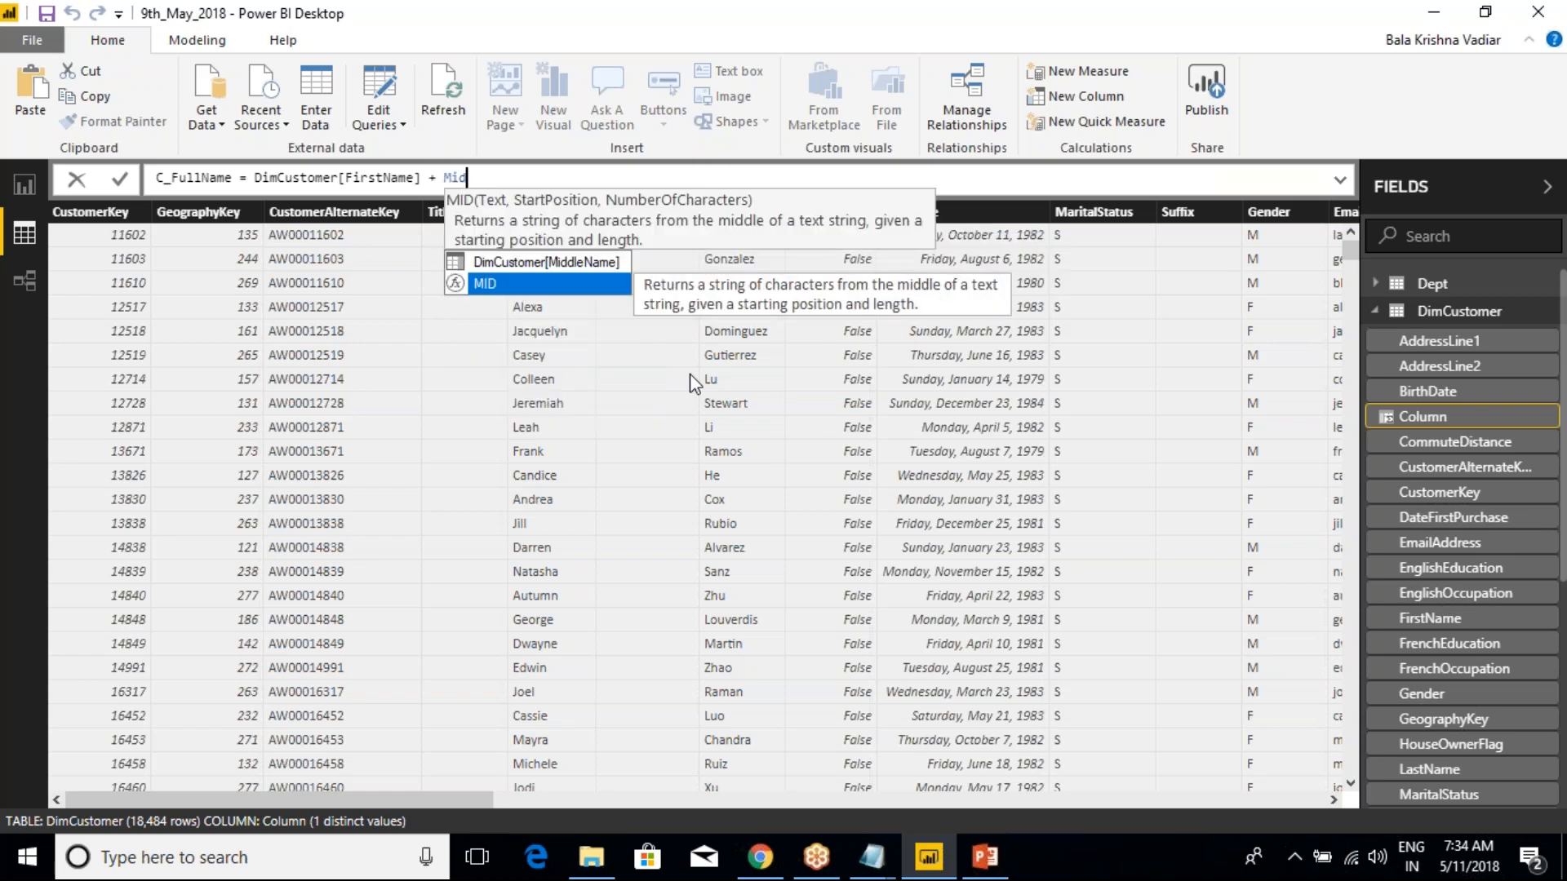
{"action": "key", "text": "Up"}
{"action": "key", "text": "Tab"}
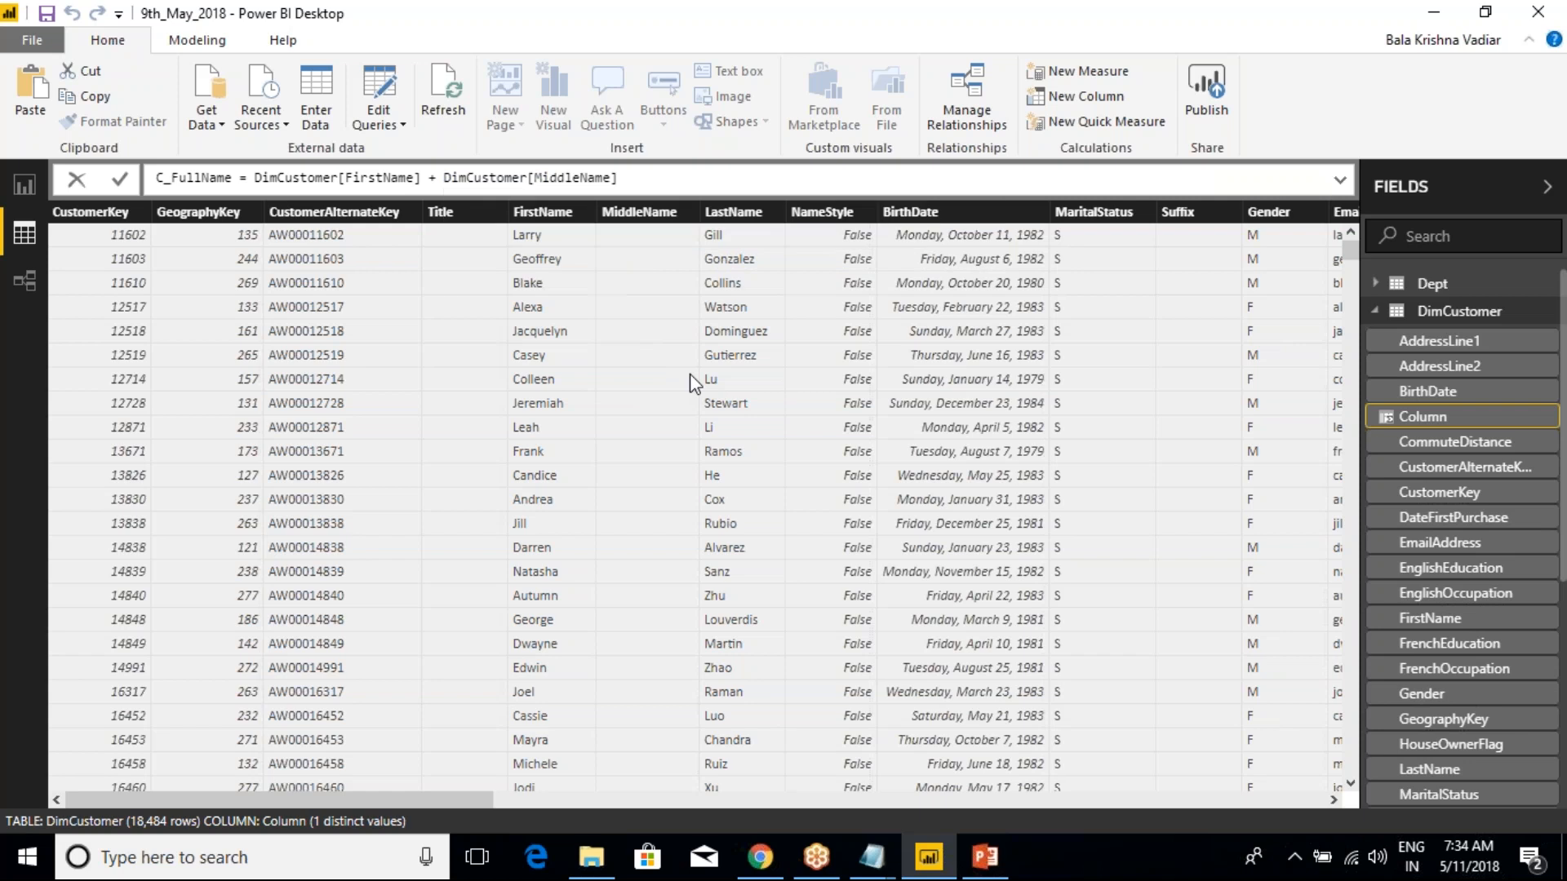
{"action": "type", "text": "+ last"}
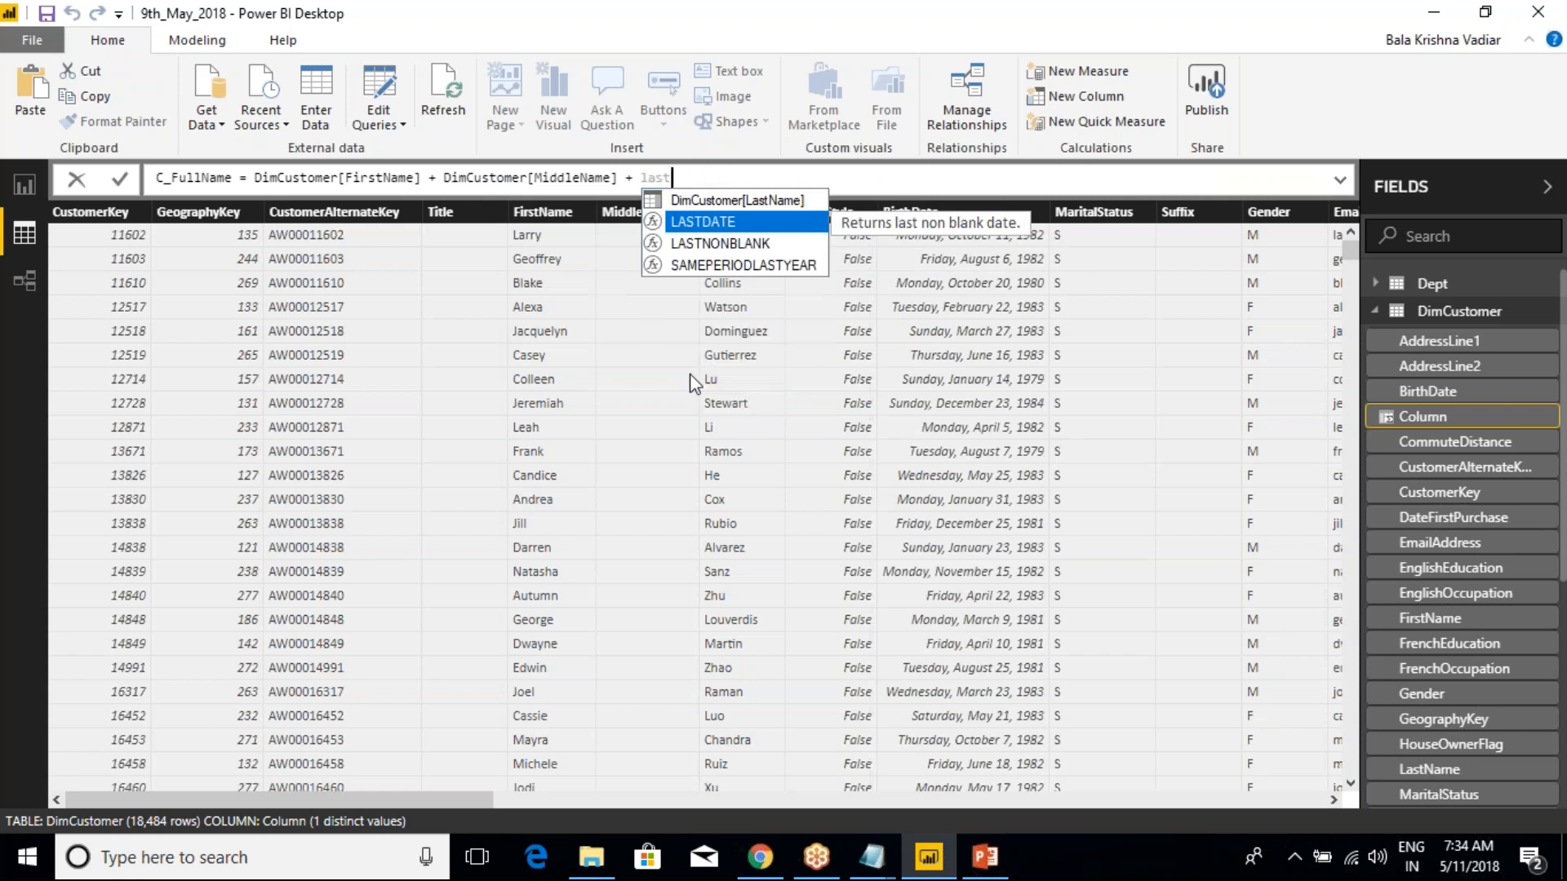
{"action": "key", "text": "Up"}
{"action": "key", "text": "Tab"}
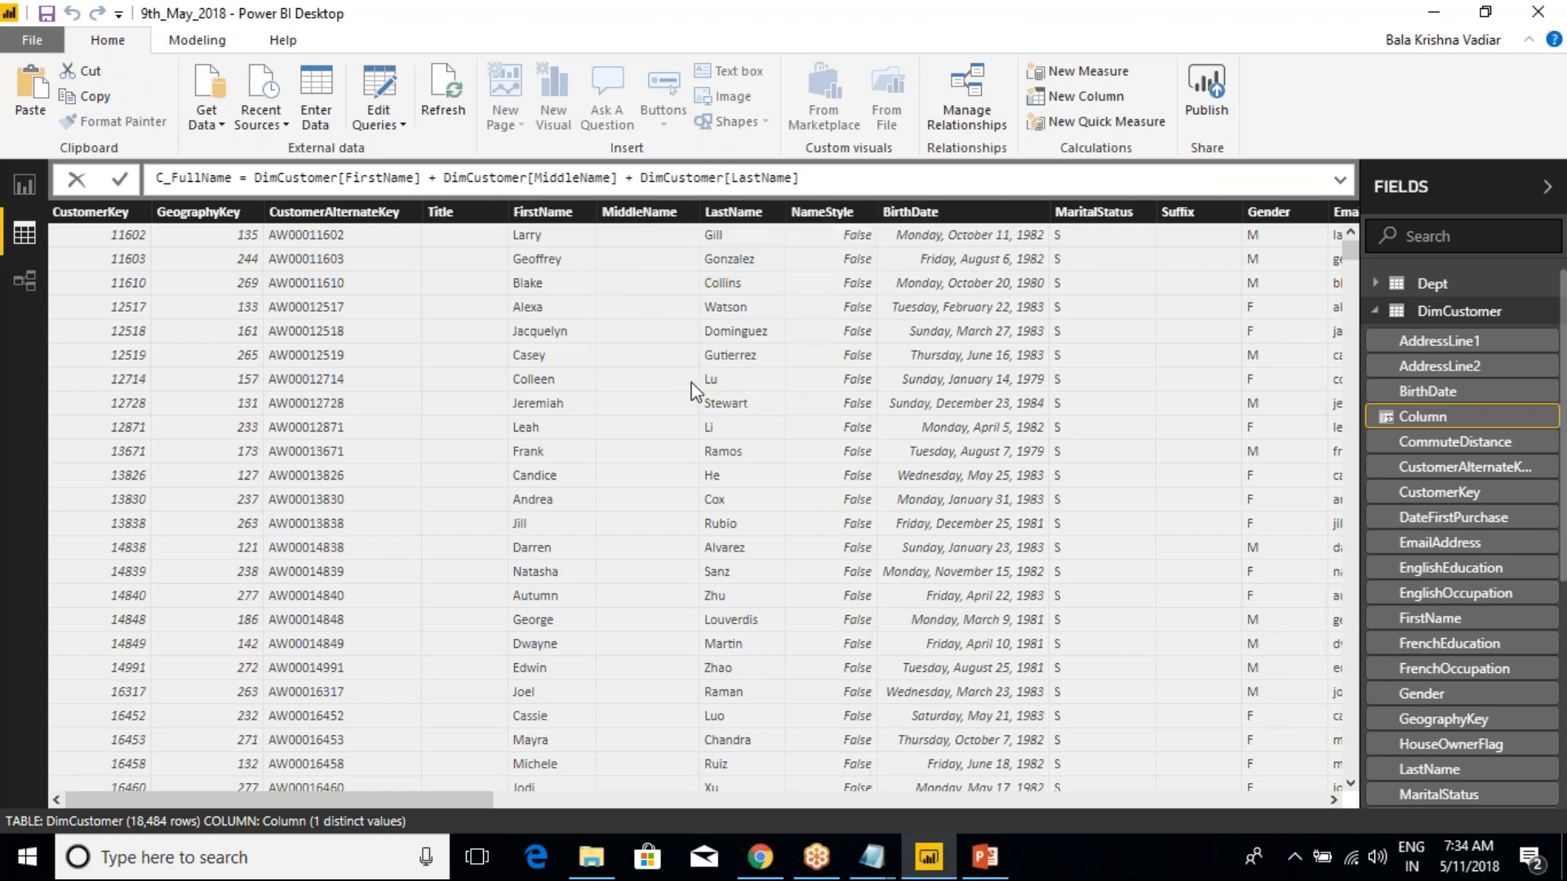
{"action": "key", "text": "Return"}
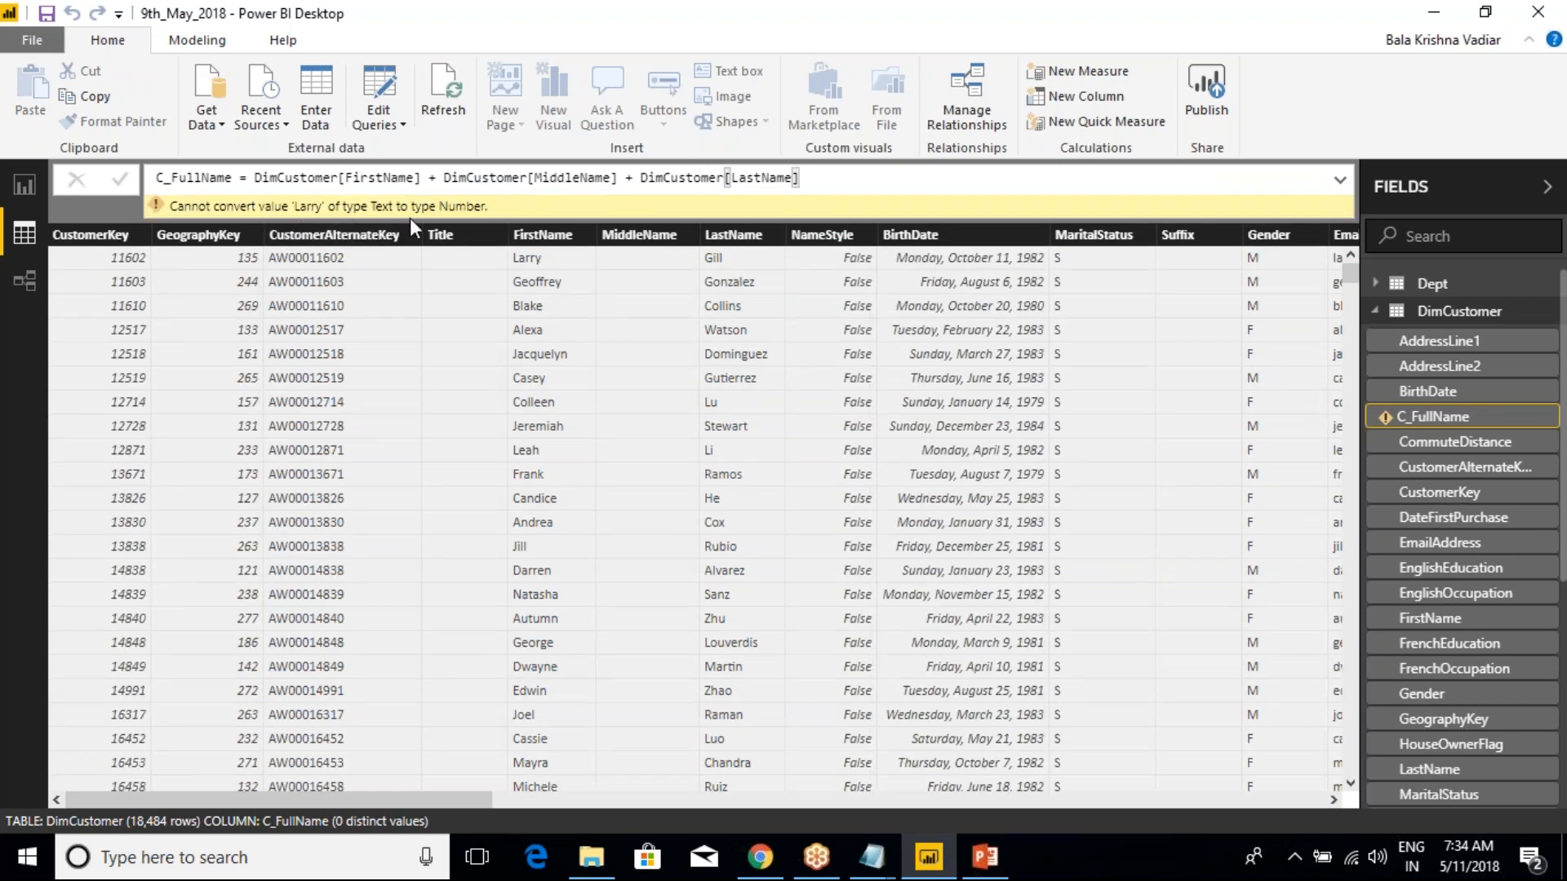
Replace both + operators in the C_FullName formula with & and commit the formula
{"action": "left_click", "coordinate": [435, 178]}
{"action": "key", "text": "BackSpace"}
{"action": "type", "text": "&"}
{"action": "left_click", "coordinate": [635, 178]}
{"action": "key", "text": "BackSpace"}
{"action": "type", "text": "&"}
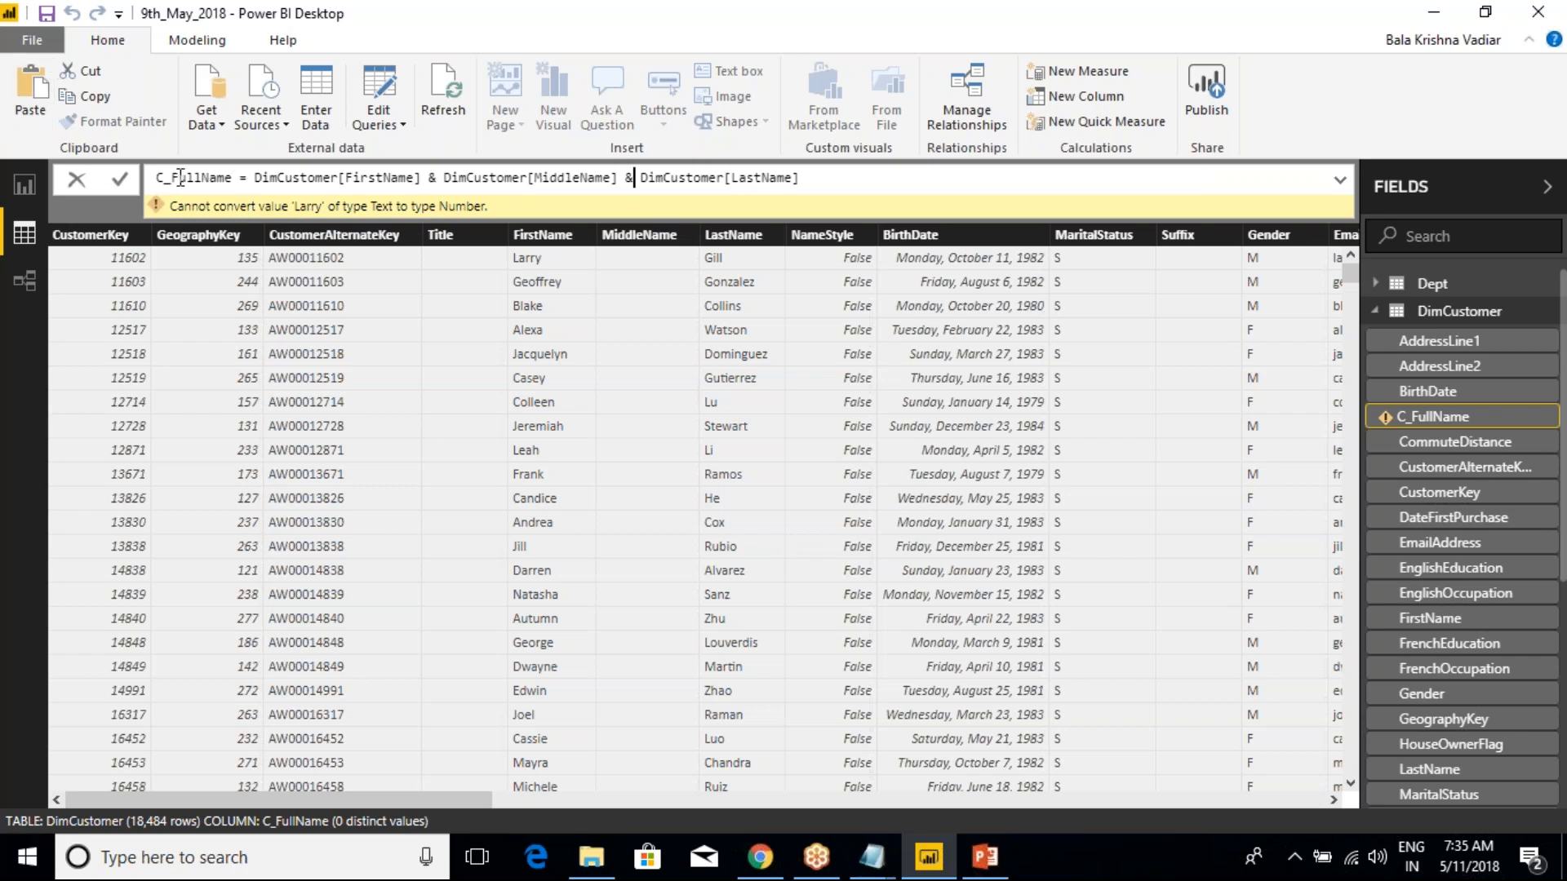
{"action": "left_click", "coordinate": [824, 177]}
{"action": "key", "text": "Return"}
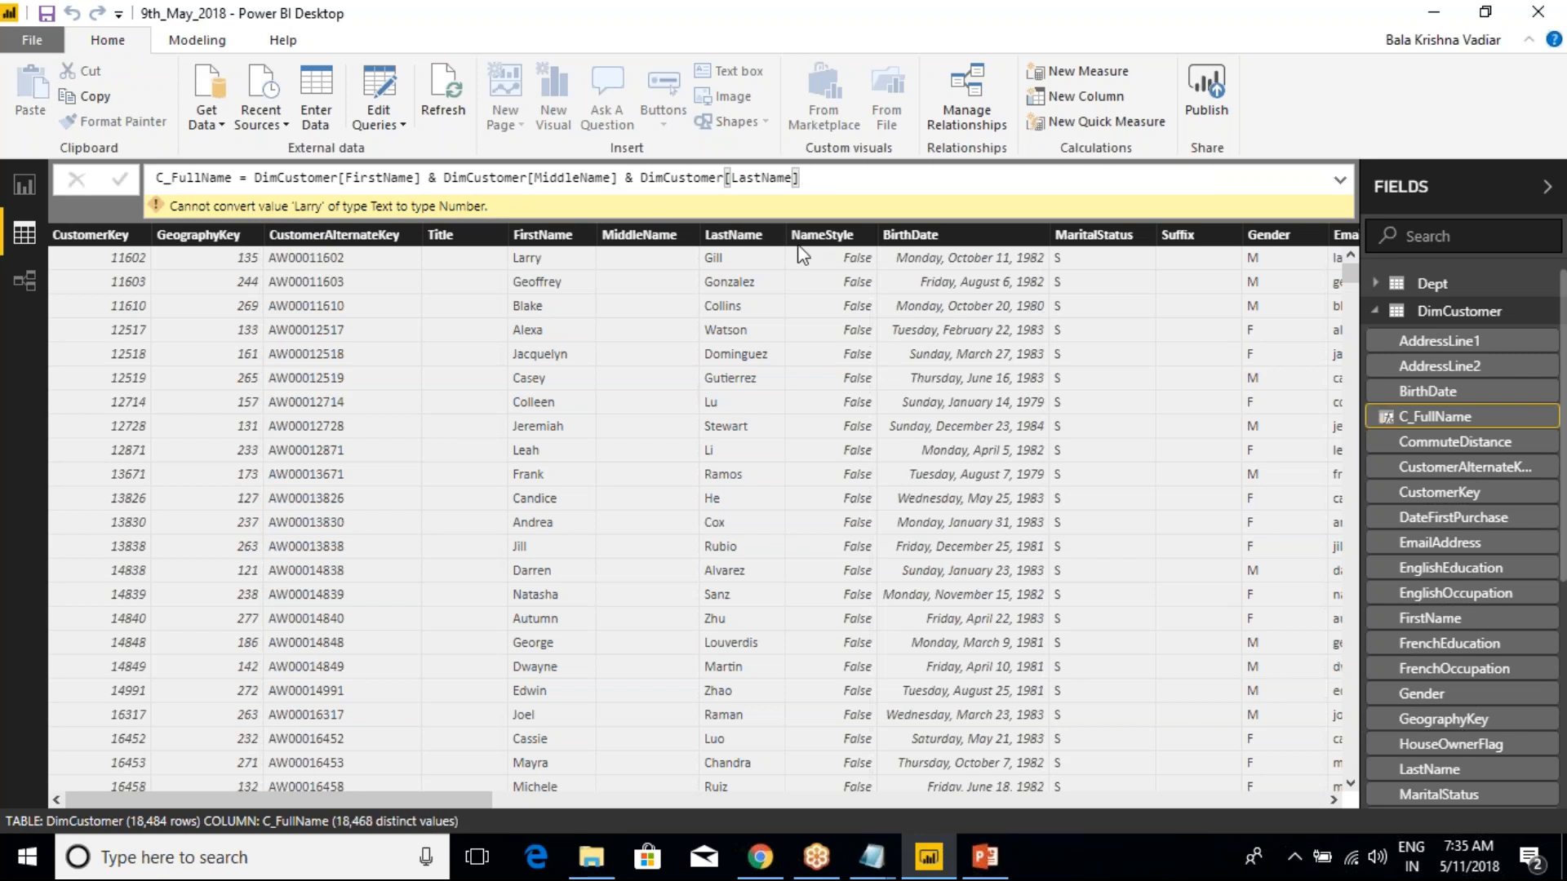
Insert a " " space string joined with & between FirstName and MiddleName in the C_FullName formula and commit it
{"action": "left_click_drag", "start_coordinate": [411, 799], "coordinate": [1280, 789]}
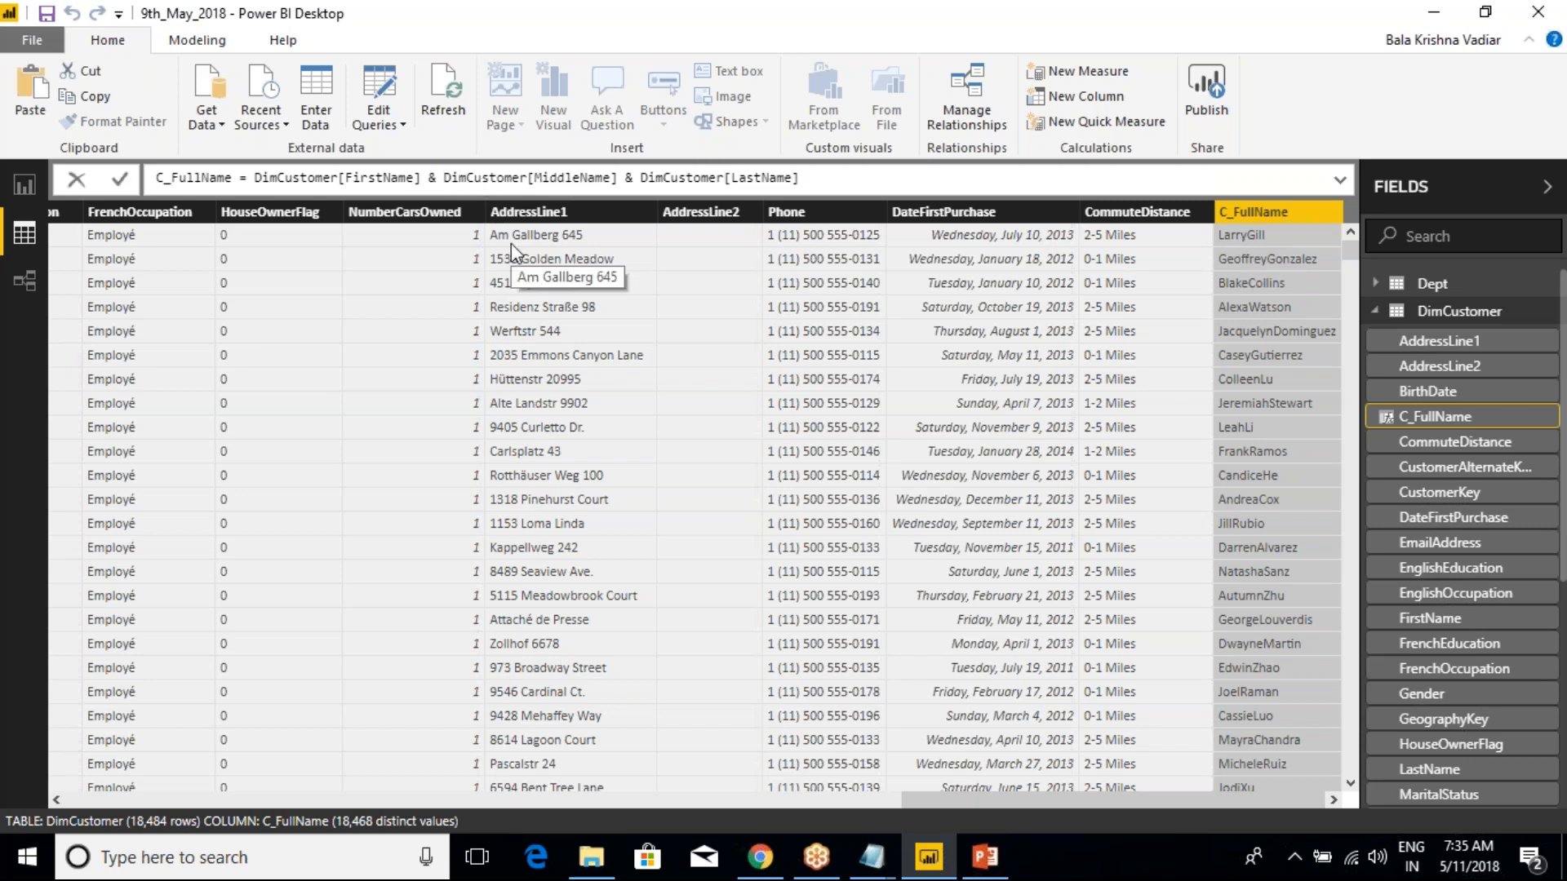
{"action": "type", "text": "&"}
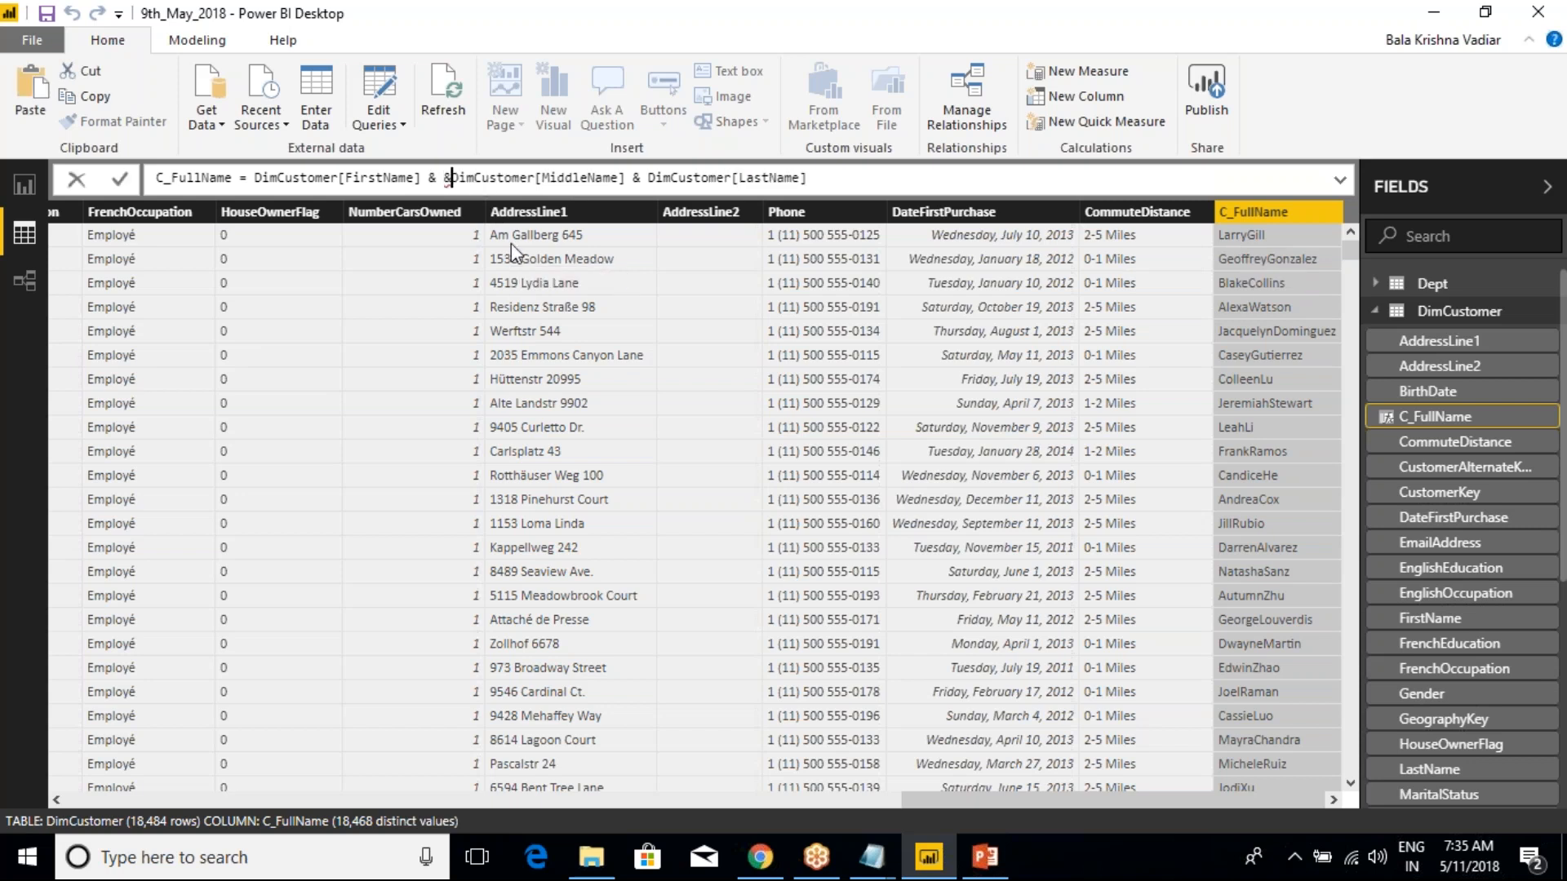
{"action": "key", "text": "BackSpace"}
{"action": "type", "text": "\"\"&"}
{"action": "key", "text": "Left"}
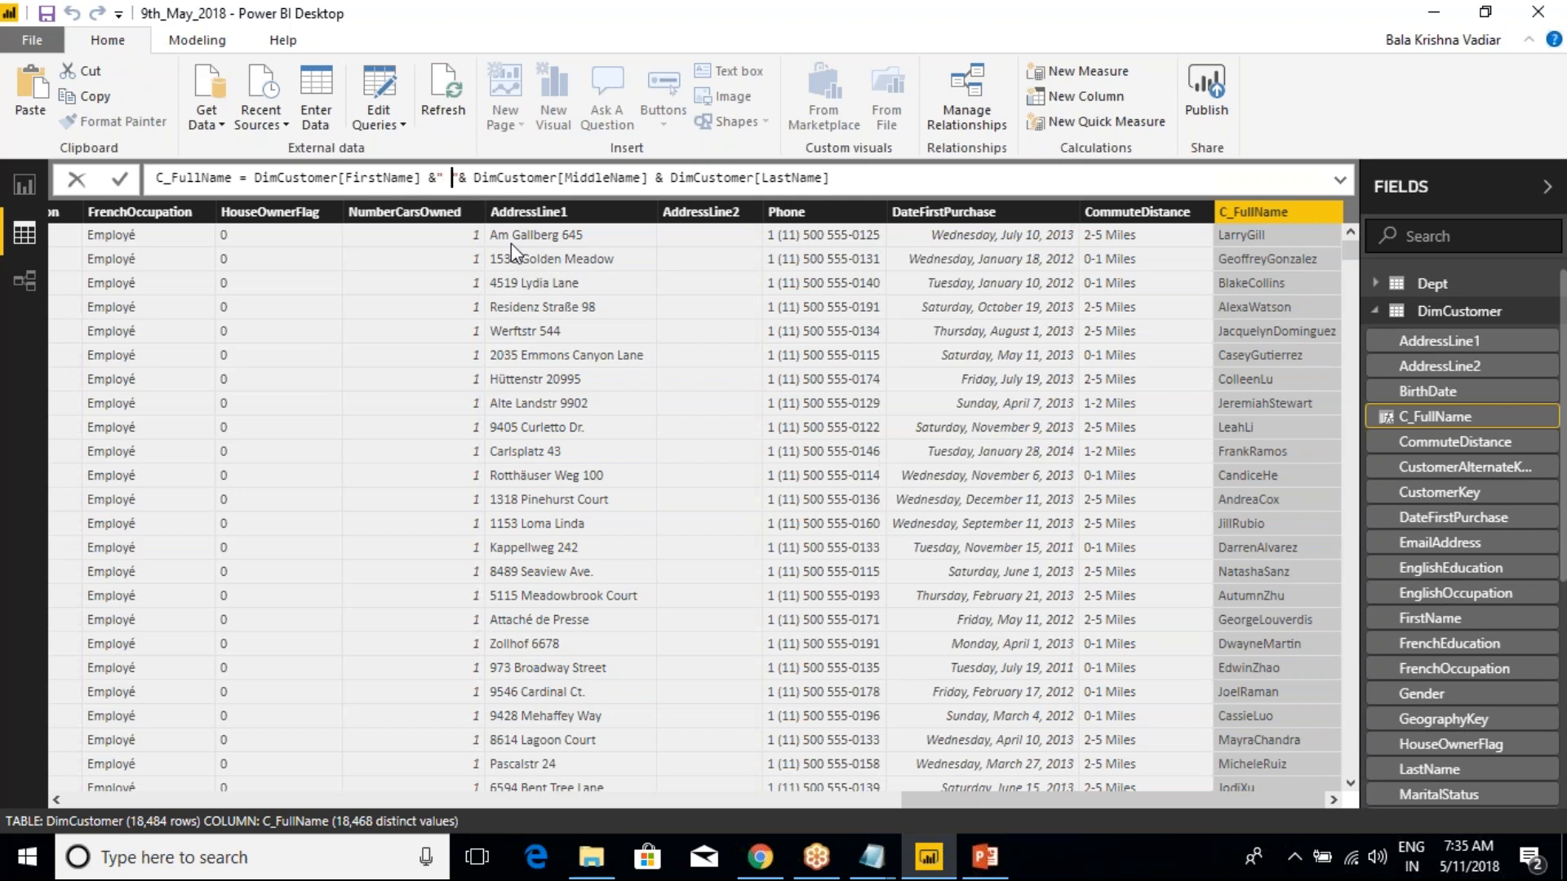
{"action": "key", "text": "Return"}
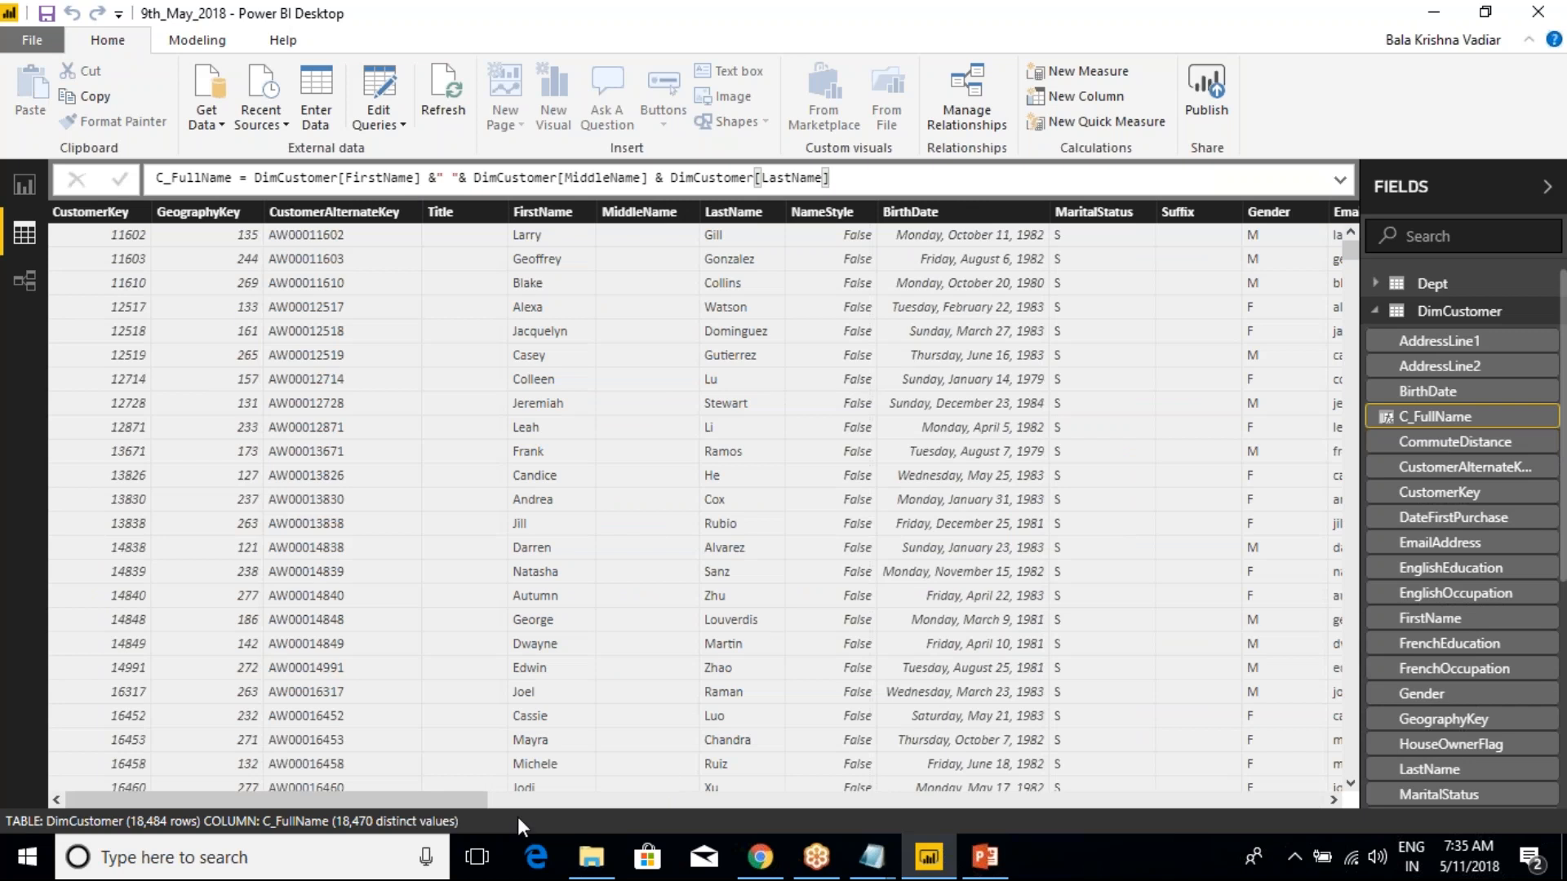
Examine the values of the C_FullName column at the end of the DimCustomer table alongside its formula
{"action": "left_click_drag", "start_coordinate": [438, 795], "coordinate": [1295, 795]}
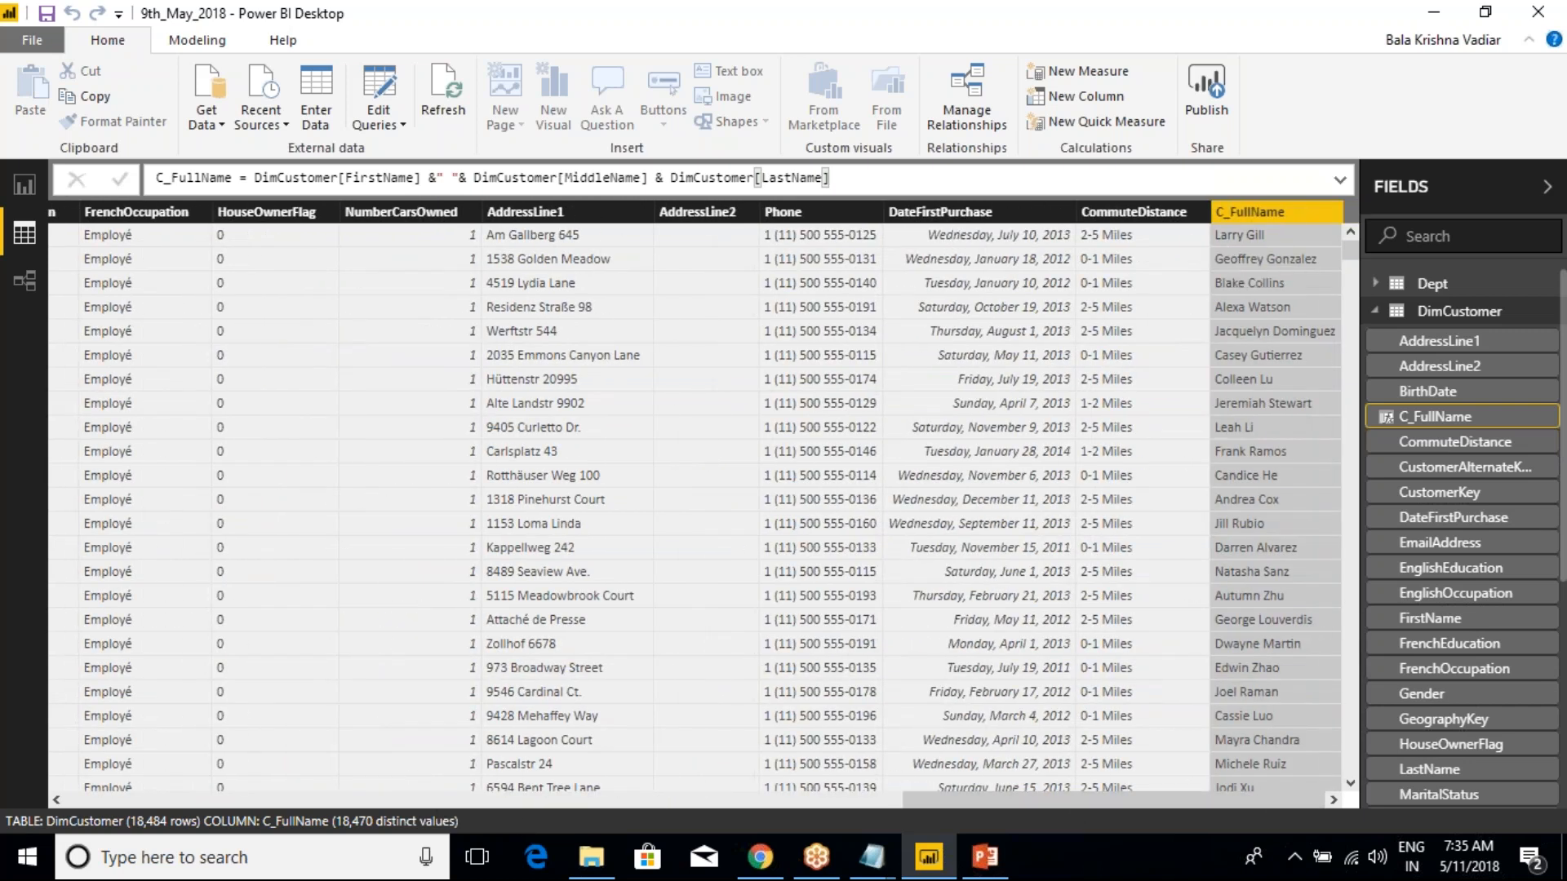
{"action": "left_click", "coordinate": [667, 177]}
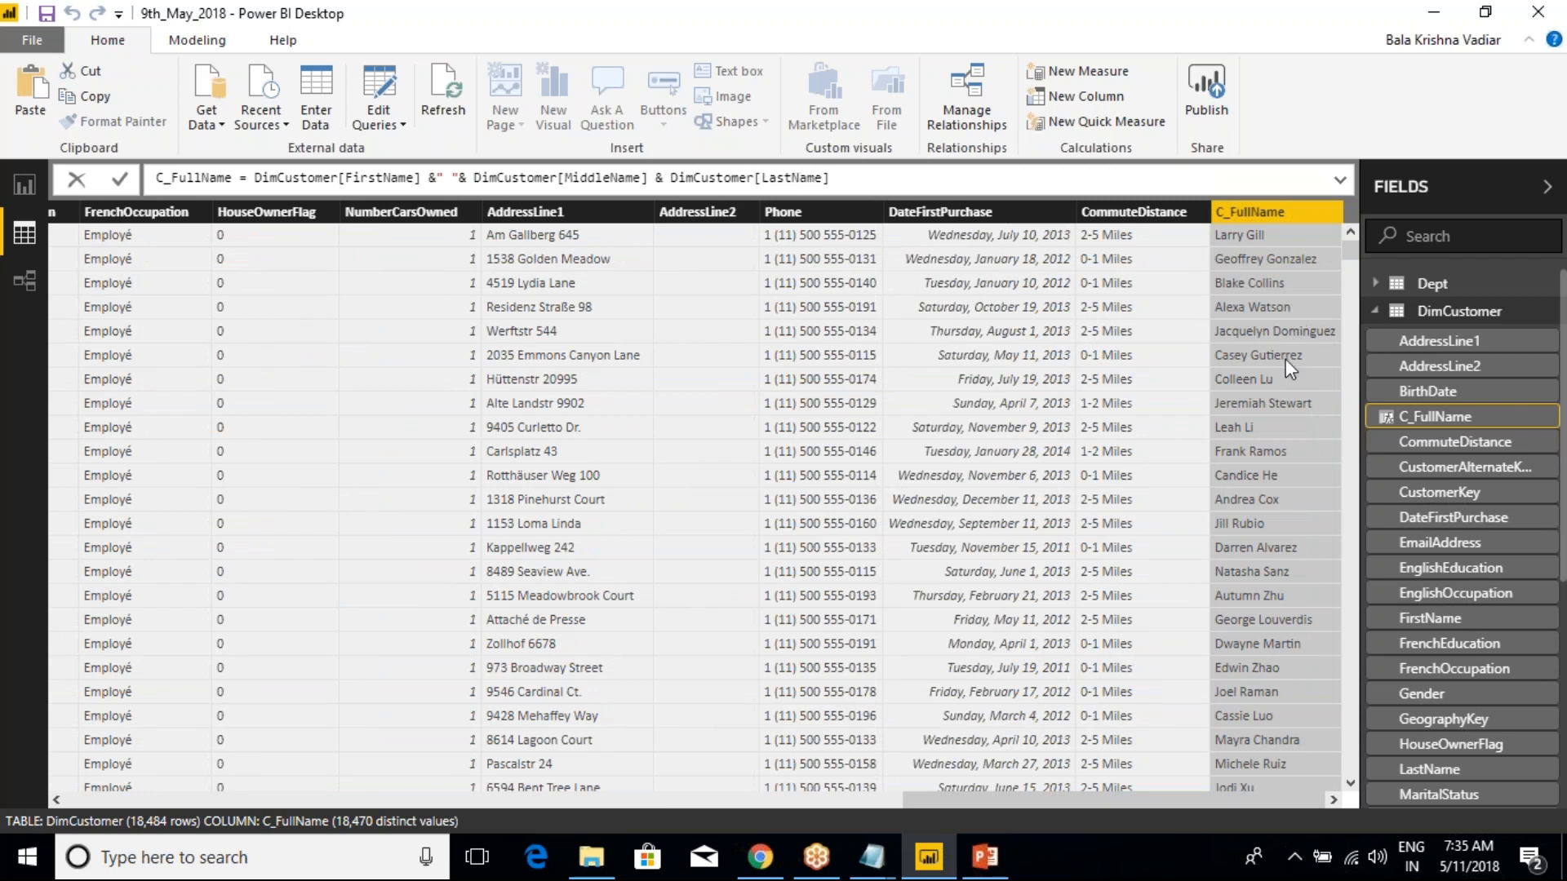
{"action": "scroll", "coordinate": [1286, 363], "scroll_direction": "down", "scroll_amount": 10}
{"action": "scroll", "coordinate": [1284, 376], "scroll_direction": "up", "scroll_amount": 10}
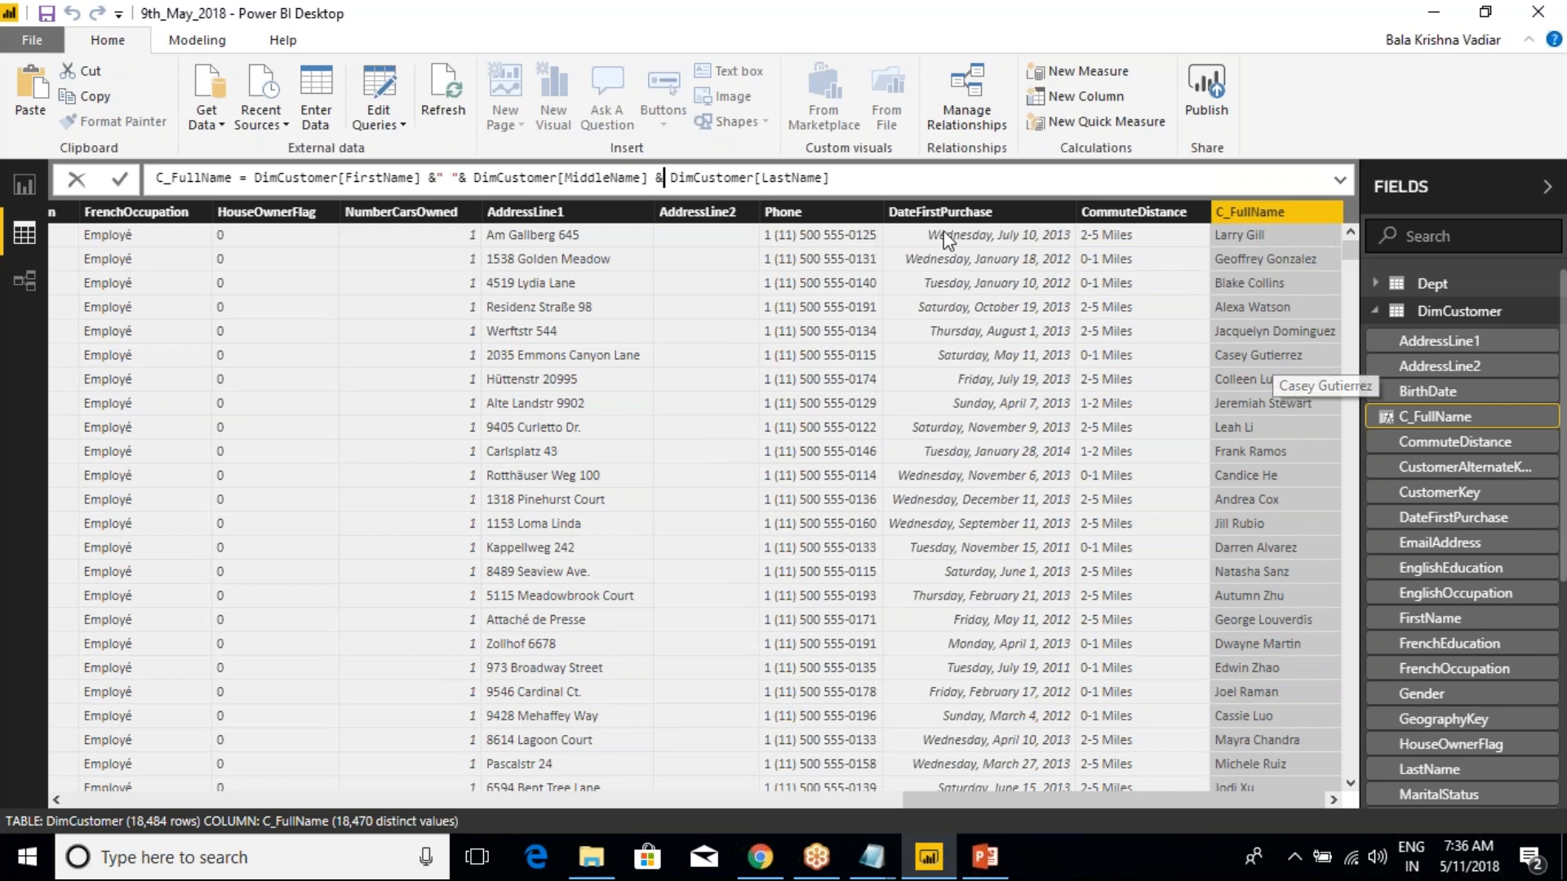
{"action": "left_click", "coordinate": [840, 179]}
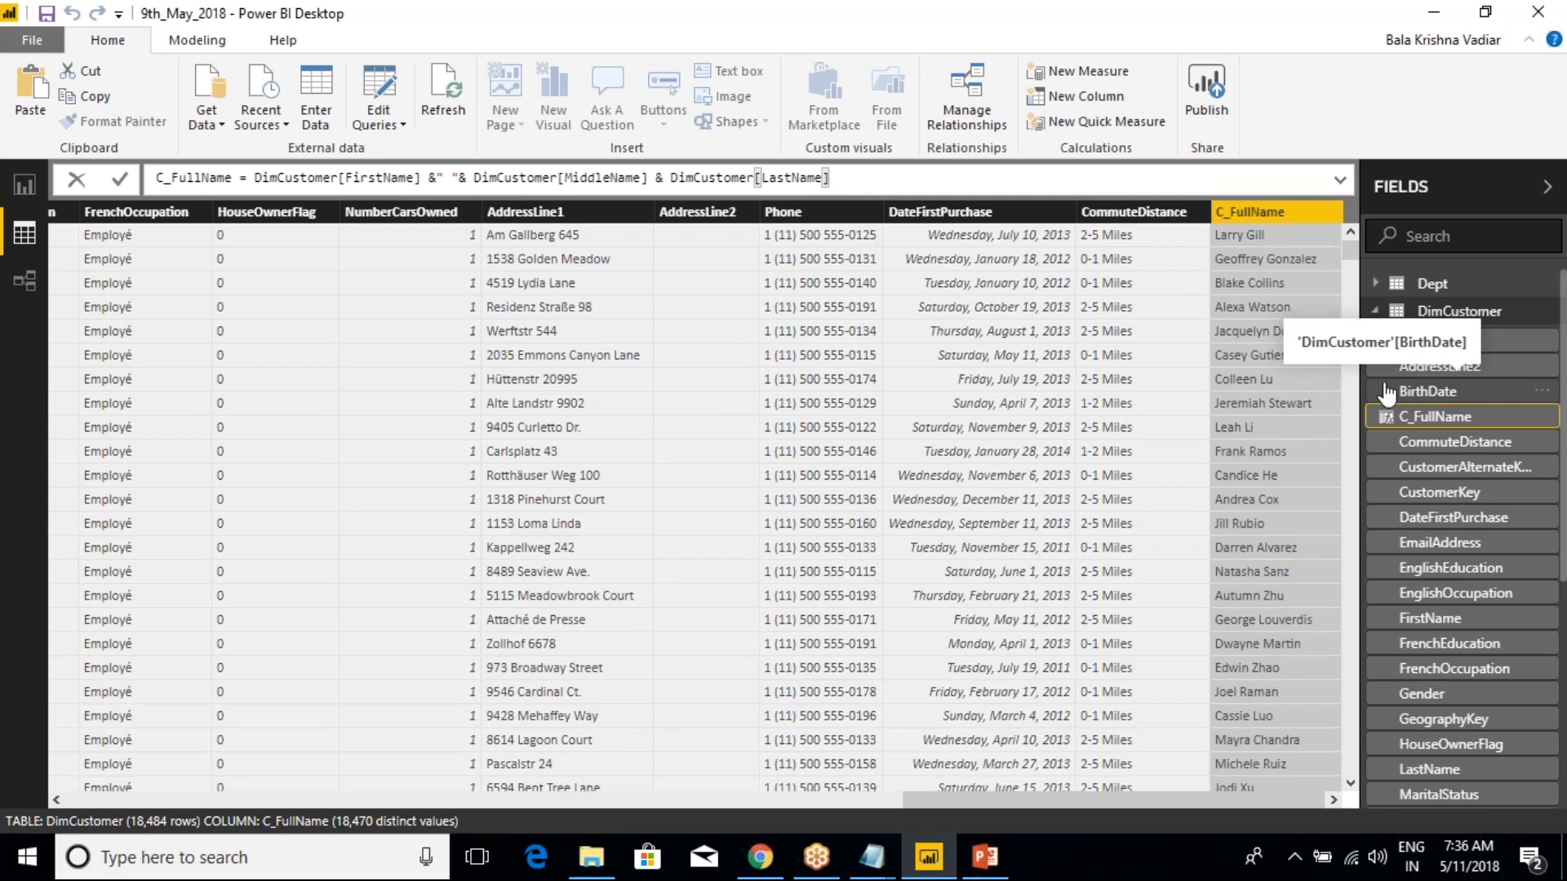
{"action": "left_click", "coordinate": [1374, 315]}
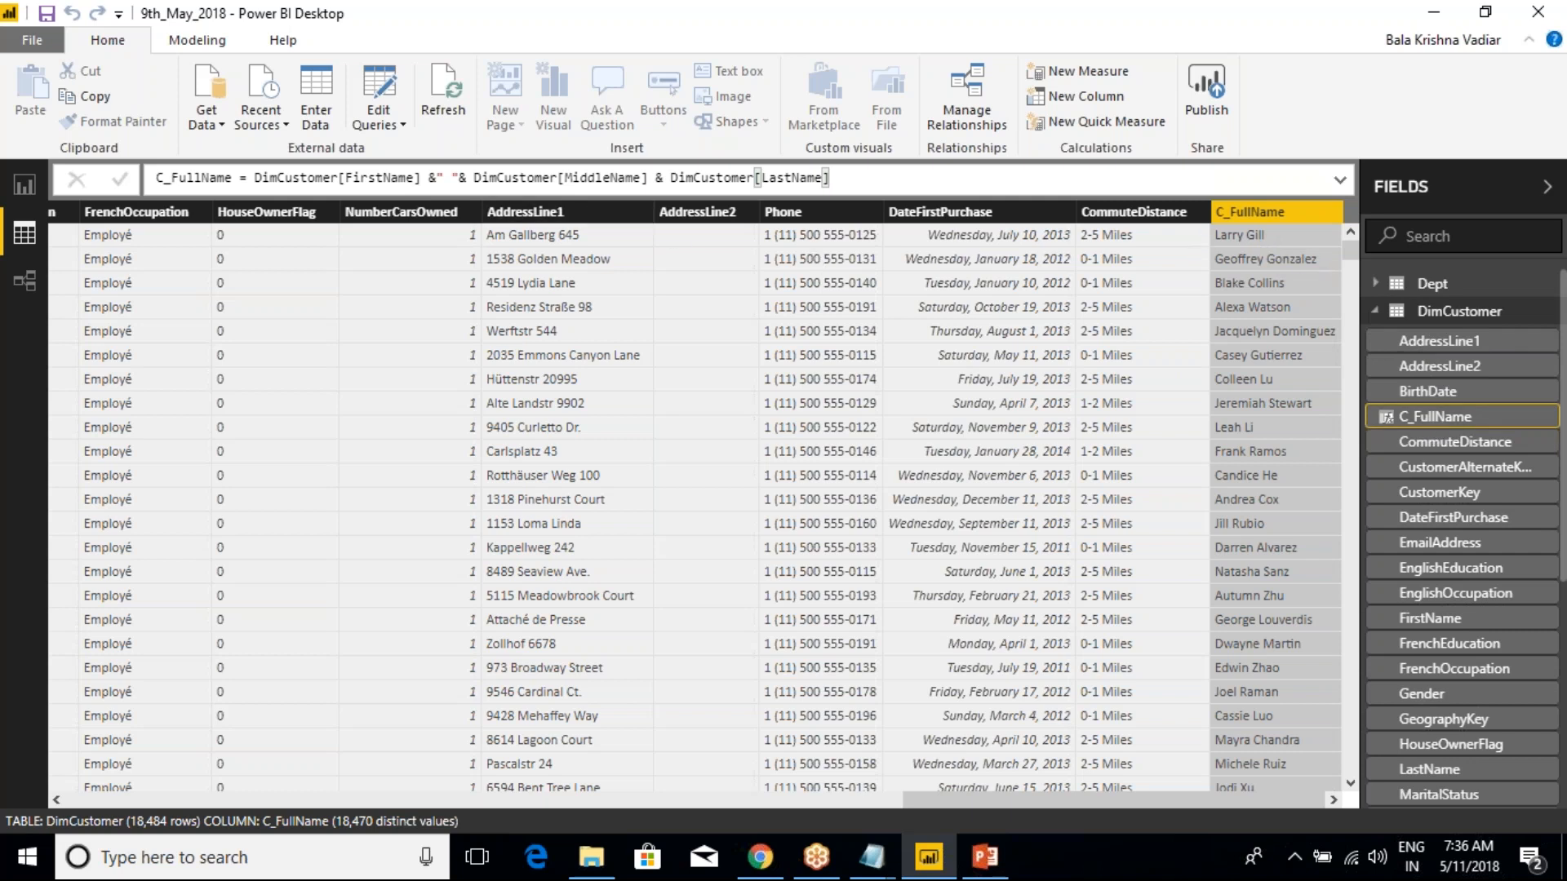
Annotate the FirstName, MiddleName and LastName columns with a red rectangle and a handwritten "Full" note, and clear the drawing
{"action": "left_click_drag", "start_coordinate": [949, 798], "coordinate": [98, 732]}
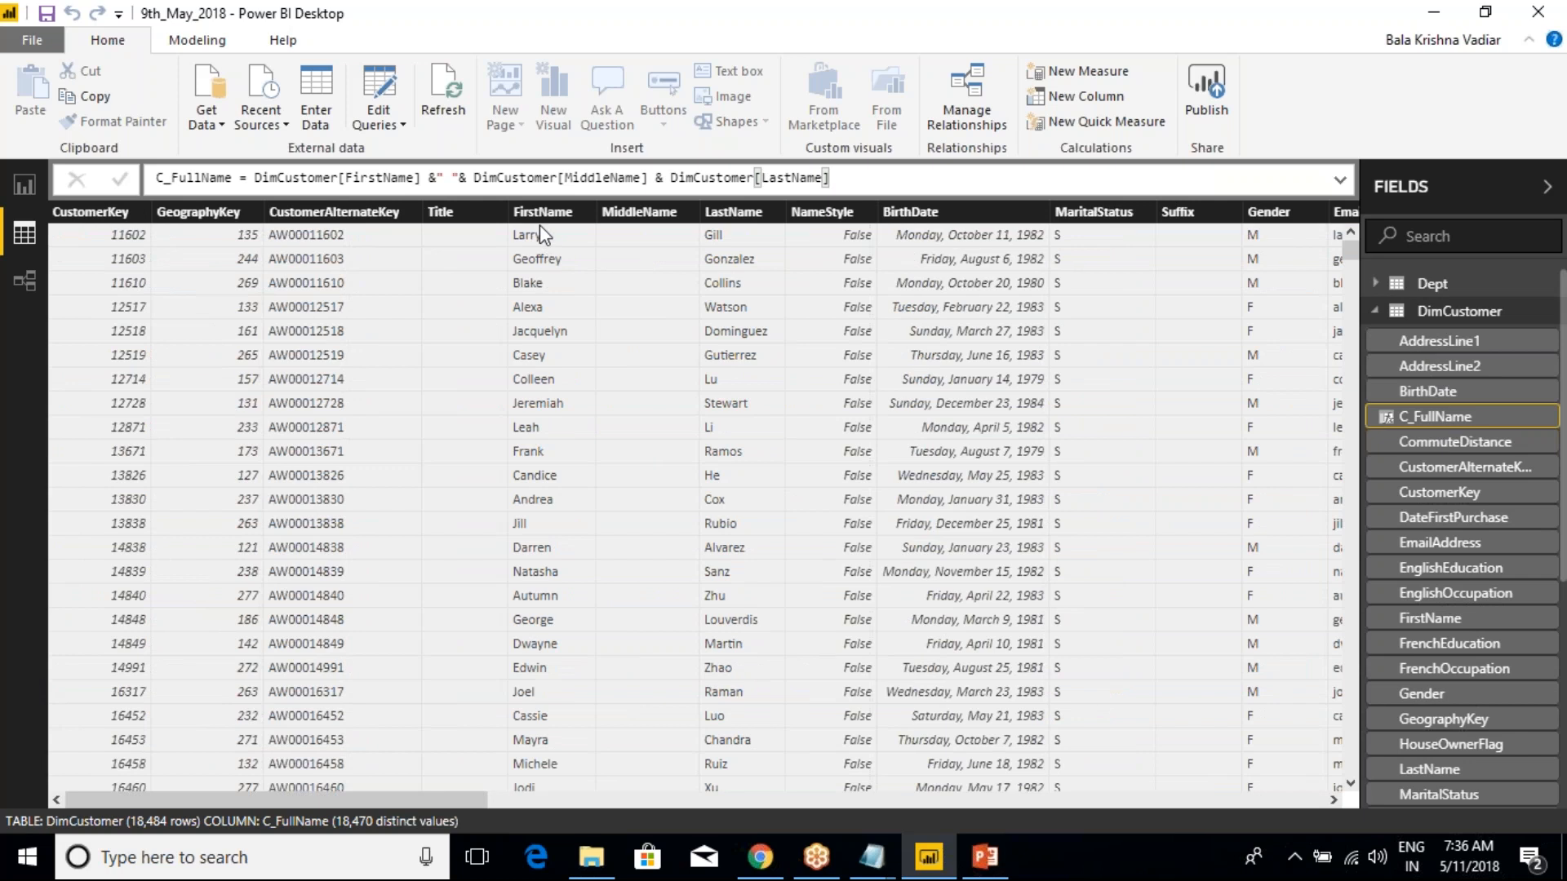
{"action": "mouse_move", "coordinate": [485, 188]}
{"action": "left_mouse_down"}
{"action": "mouse_move", "coordinate": [781, 301]}
{"action": "mouse_move", "coordinate": [781, 255]}
{"action": "left_mouse_up"}
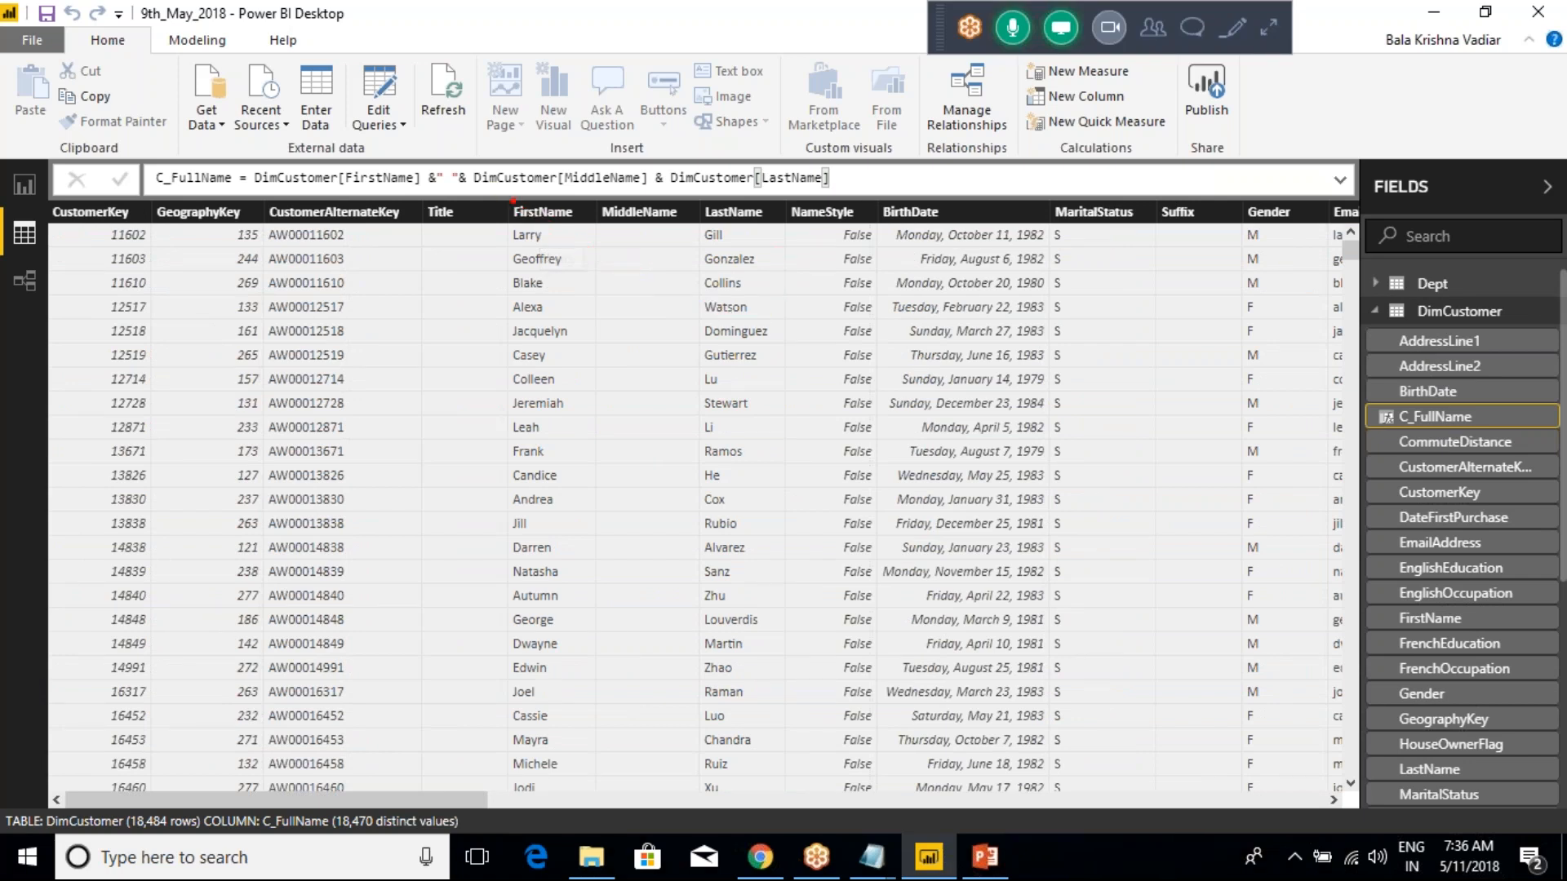
{"action": "mouse_move", "coordinate": [495, 188]}
{"action": "left_mouse_down"}
{"action": "mouse_move", "coordinate": [762, 340]}
{"action": "mouse_move", "coordinate": [799, 387]}
{"action": "left_mouse_up"}
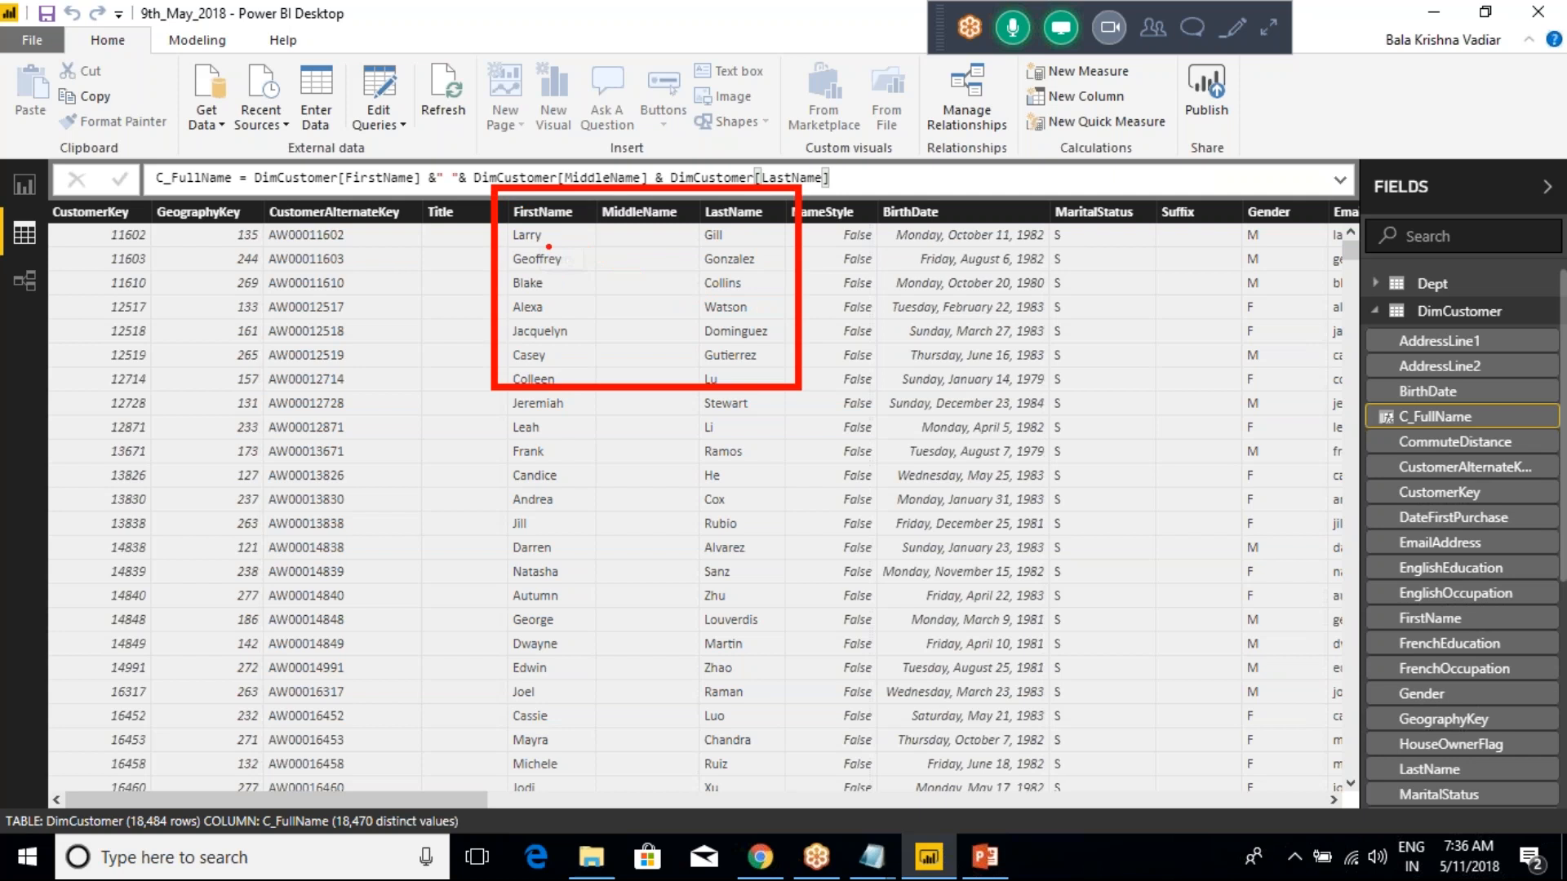
{"action": "mouse_move", "coordinate": [545, 234]}
{"action": "left_mouse_down"}
{"action": "mouse_move", "coordinate": [569, 199]}
{"action": "mouse_move", "coordinate": [723, 212]}
{"action": "mouse_move", "coordinate": [579, 246]}
{"action": "mouse_move", "coordinate": [677, 234]}
{"action": "mouse_move", "coordinate": [576, 252]}
{"action": "mouse_move", "coordinate": [630, 316]}
{"action": "mouse_move", "coordinate": [602, 333]}
{"action": "mouse_move", "coordinate": [600, 369]}
{"action": "left_mouse_up"}
{"action": "mouse_move", "coordinate": [598, 323]}
{"action": "left_mouse_down"}
{"action": "mouse_move", "coordinate": [641, 313]}
{"action": "mouse_move", "coordinate": [624, 334]}
{"action": "mouse_move", "coordinate": [673, 350]}
{"action": "left_mouse_up"}
{"action": "left_click", "coordinate": [644, 342]}
{"action": "left_click_drag", "start_coordinate": [694, 316], "coordinate": [698, 352]}
{"action": "left_click", "coordinate": [718, 350]}
{"action": "left_click_drag", "start_coordinate": [753, 359], "coordinate": [764, 315]}
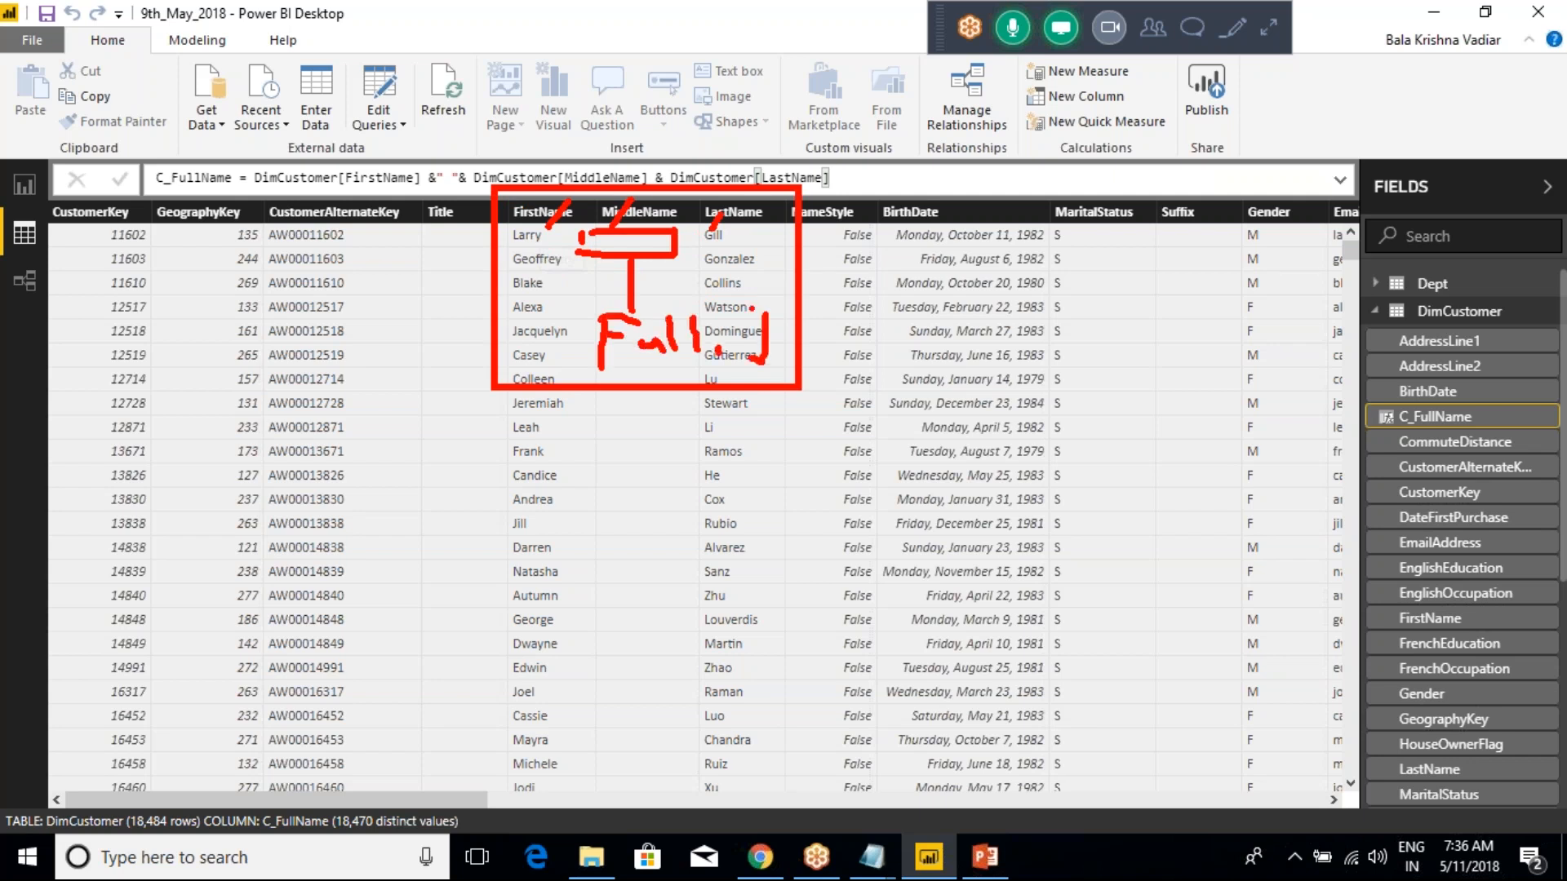
{"action": "key", "text": "Escape"}
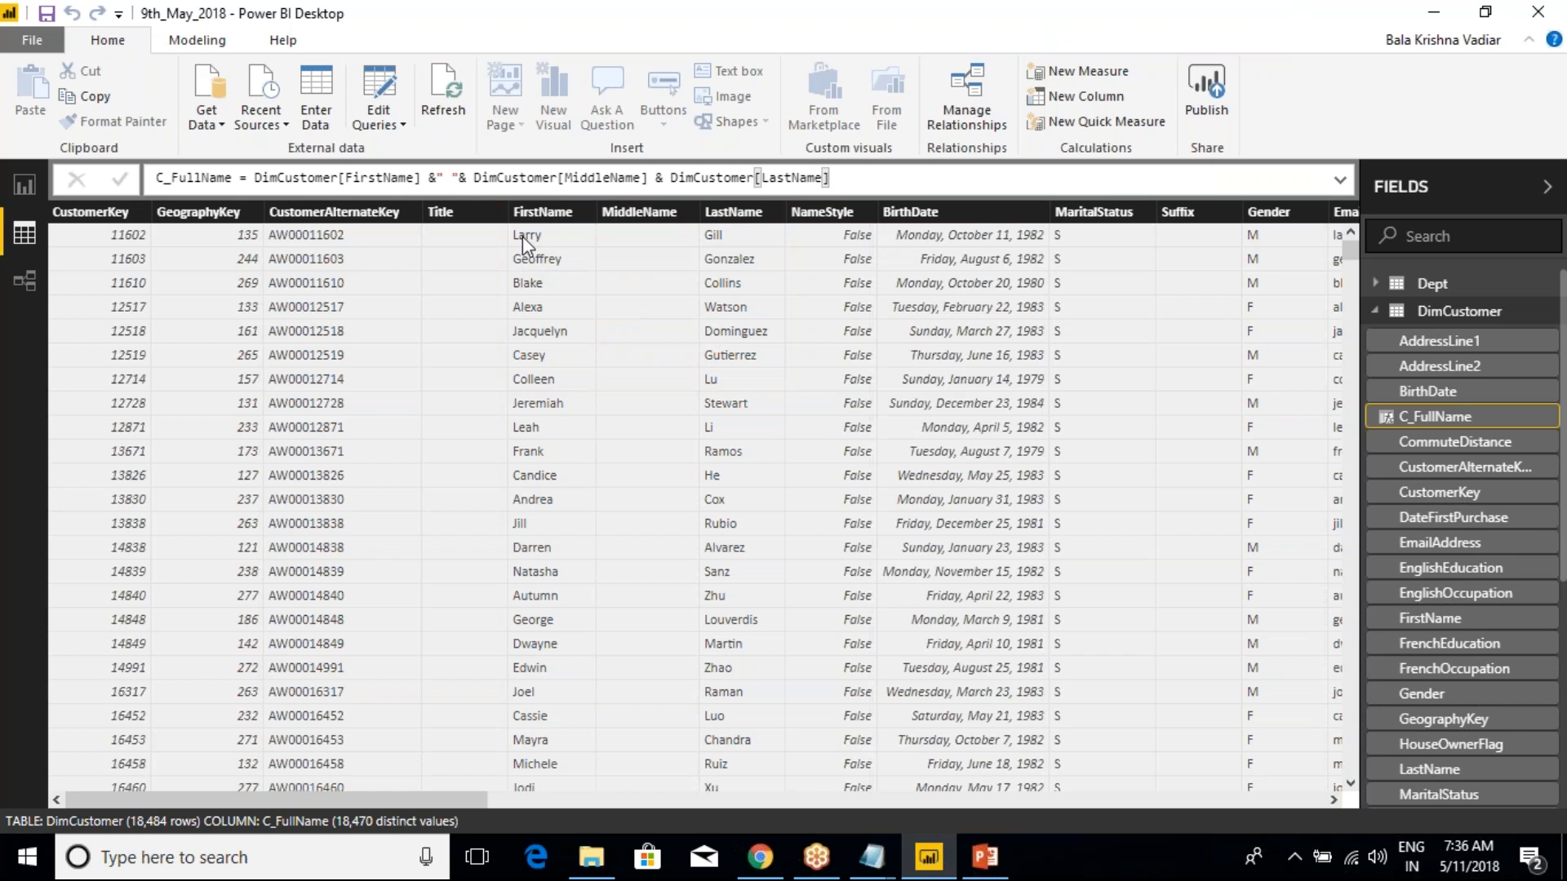
Mark the FirstName and LastName values of the first two customers with drawn strokes, clear the drawing, and view the matching C_FullName values
{"action": "left_click_drag", "start_coordinate": [523, 237], "coordinate": [713, 235]}
{"action": "mouse_move", "coordinate": [816, 222]}
{"action": "left_mouse_down"}
{"action": "mouse_move", "coordinate": [838, 243]}
{"action": "mouse_move", "coordinate": [800, 241]}
{"action": "left_mouse_up"}
{"action": "mouse_move", "coordinate": [558, 262]}
{"action": "left_mouse_down"}
{"action": "mouse_move", "coordinate": [827, 254]}
{"action": "mouse_move", "coordinate": [715, 283]}
{"action": "mouse_move", "coordinate": [831, 288]}
{"action": "mouse_move", "coordinate": [803, 284]}
{"action": "left_mouse_up"}
{"action": "key", "text": "Escape"}
{"action": "left_click_drag", "start_coordinate": [447, 800], "coordinate": [1285, 800]}
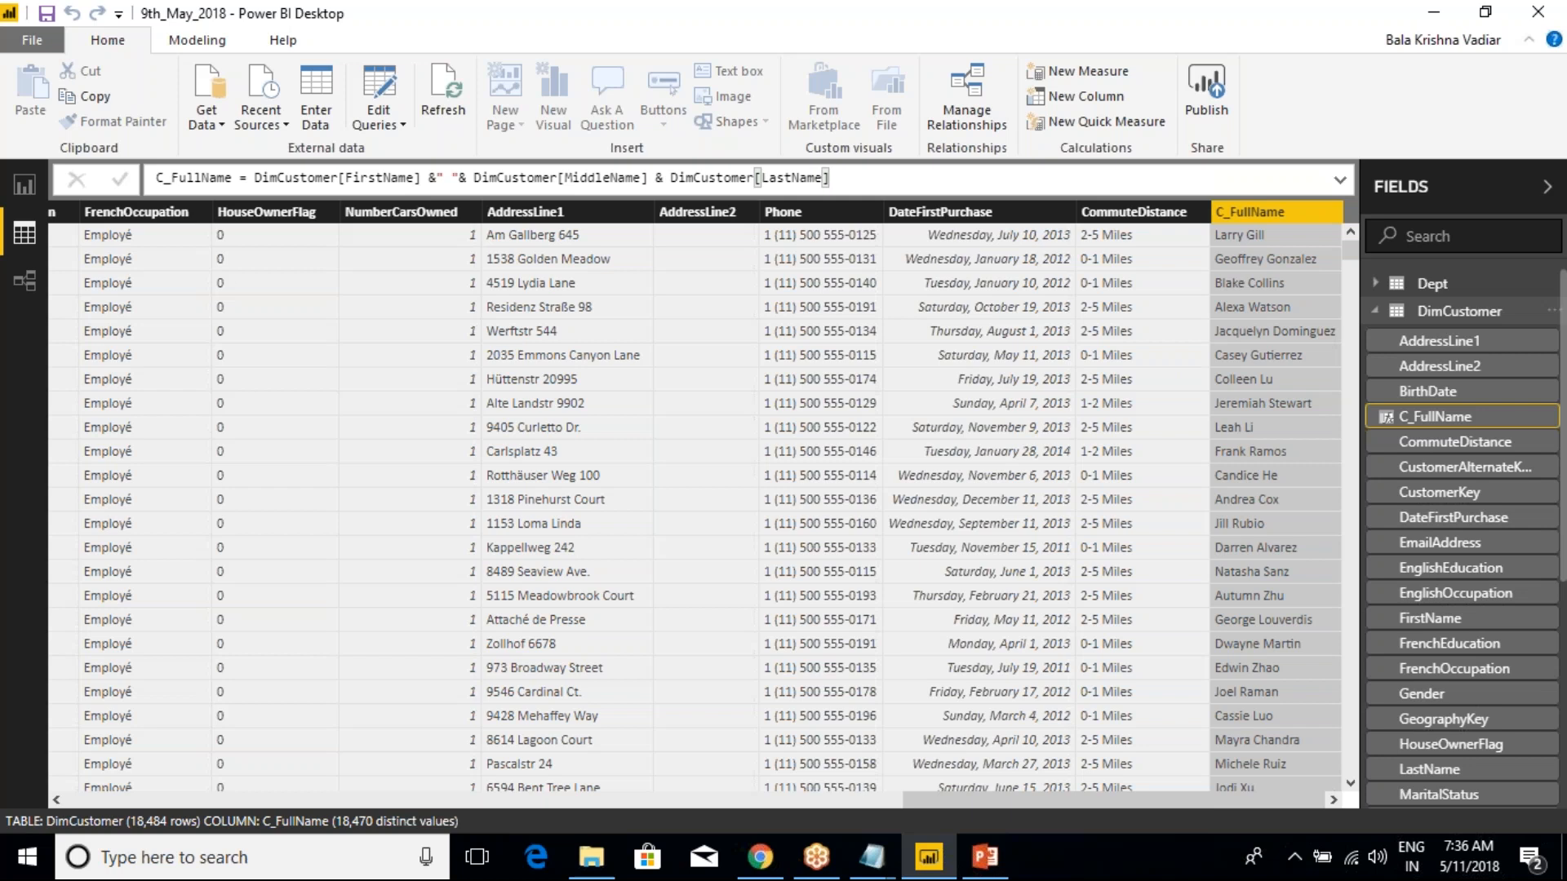
Add a new calculated column named C_TotalSales to the SalesData table
{"action": "left_click", "coordinate": [1375, 311]}
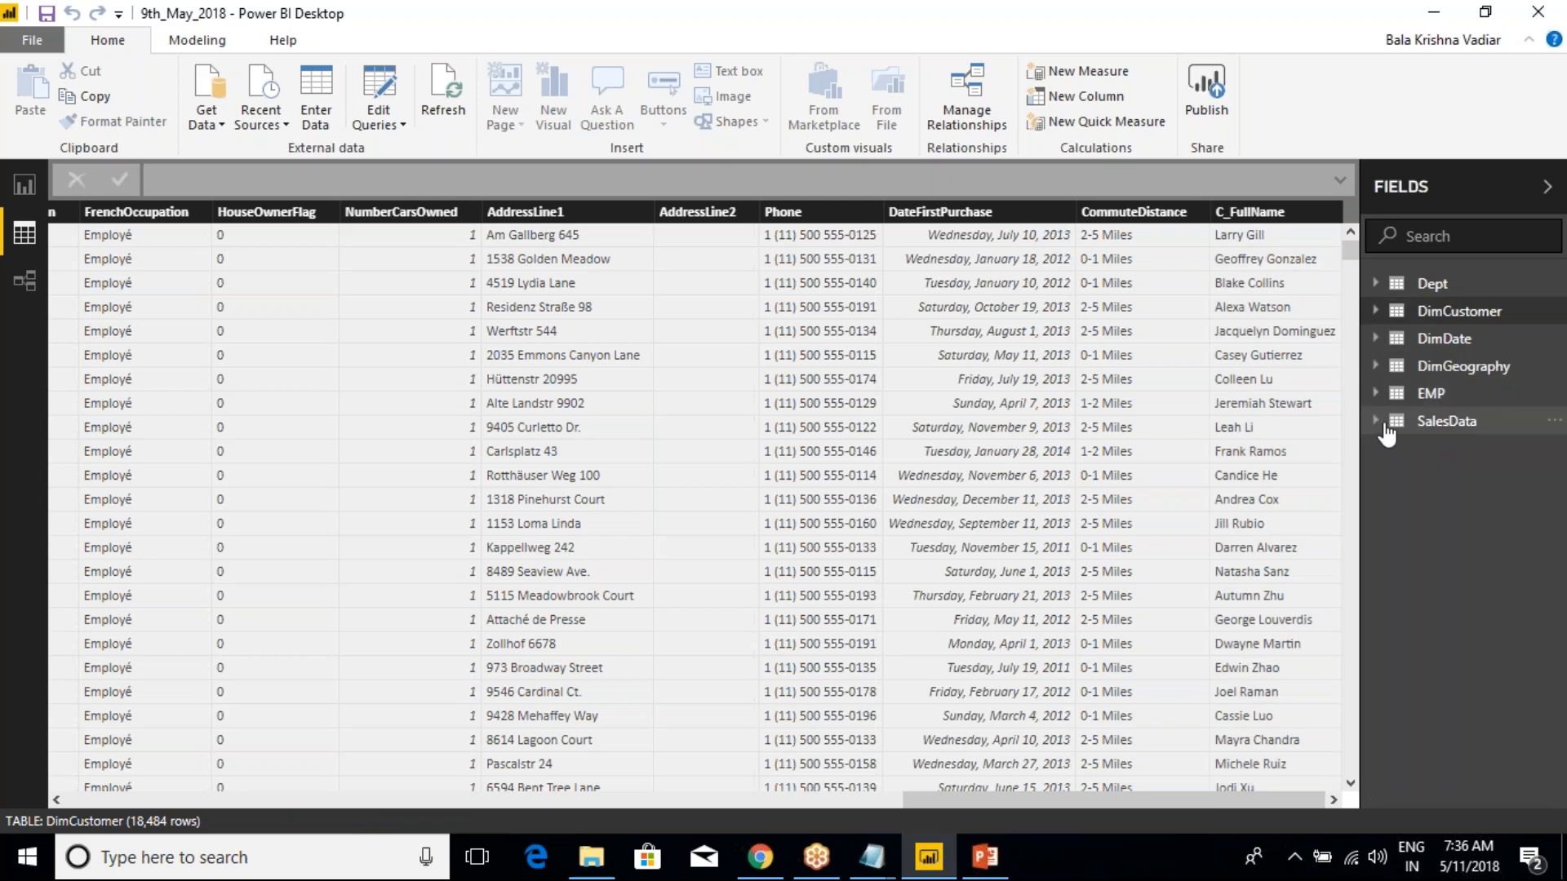
{"action": "right_click", "coordinate": [1434, 421]}
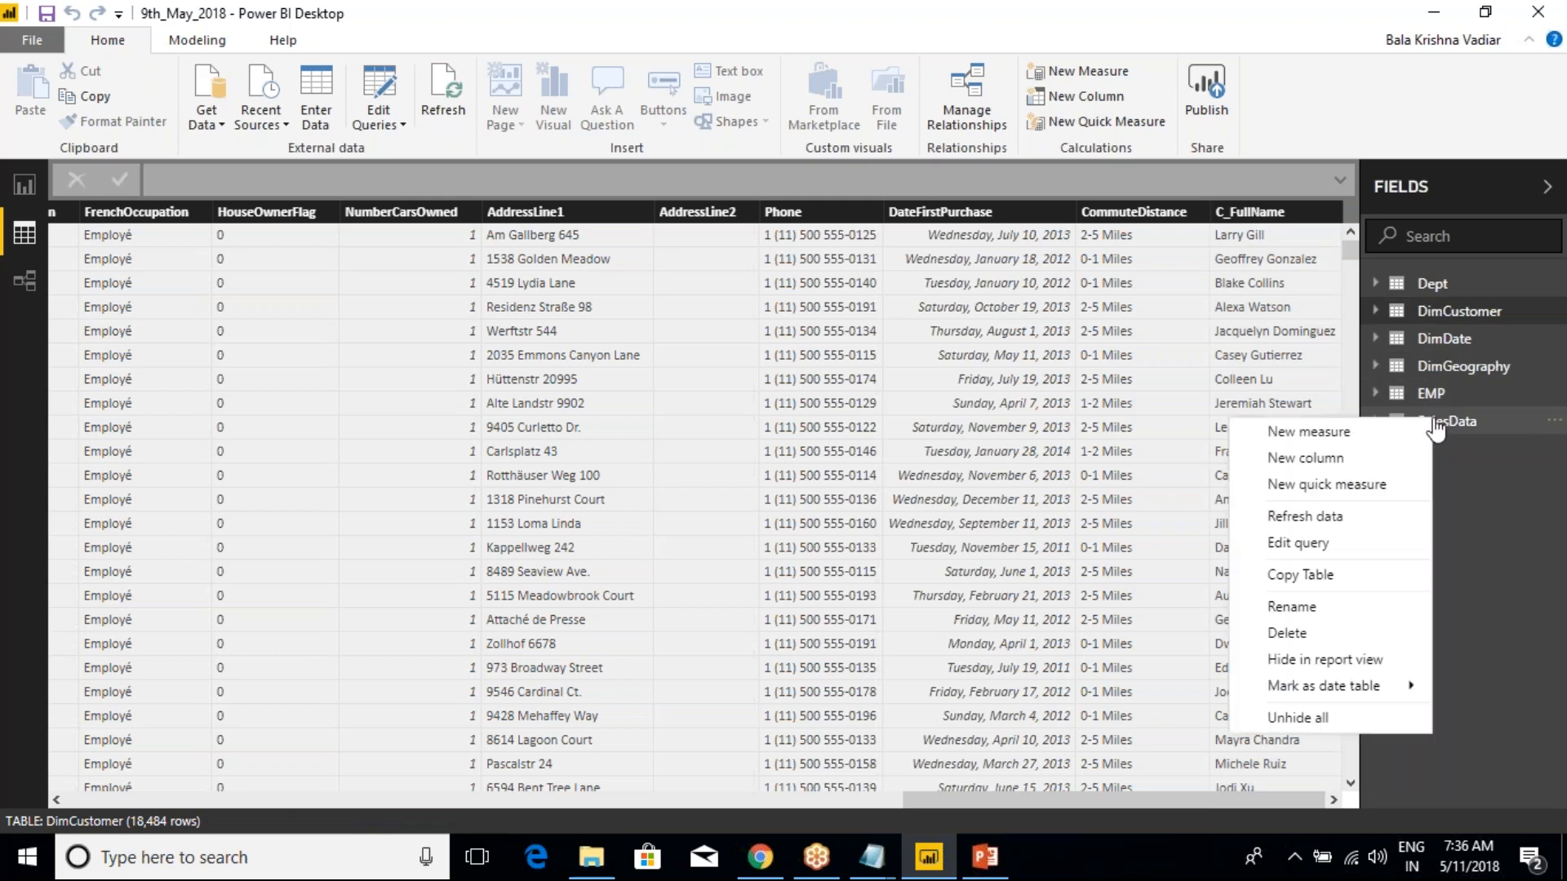
{"action": "left_click", "coordinate": [1328, 466]}
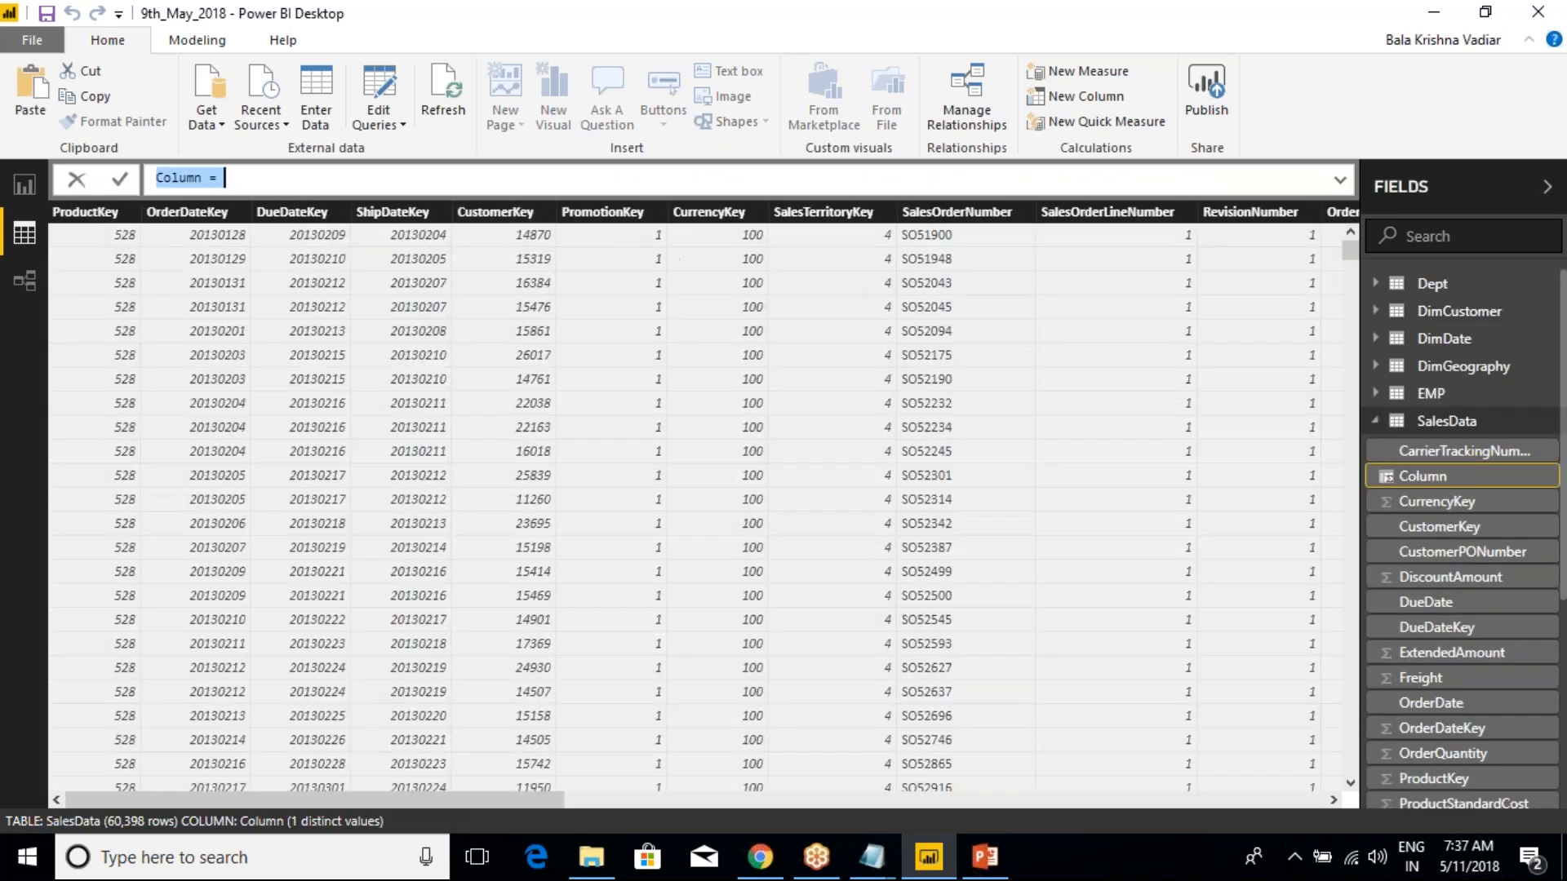
{"action": "type", "text": "C"}
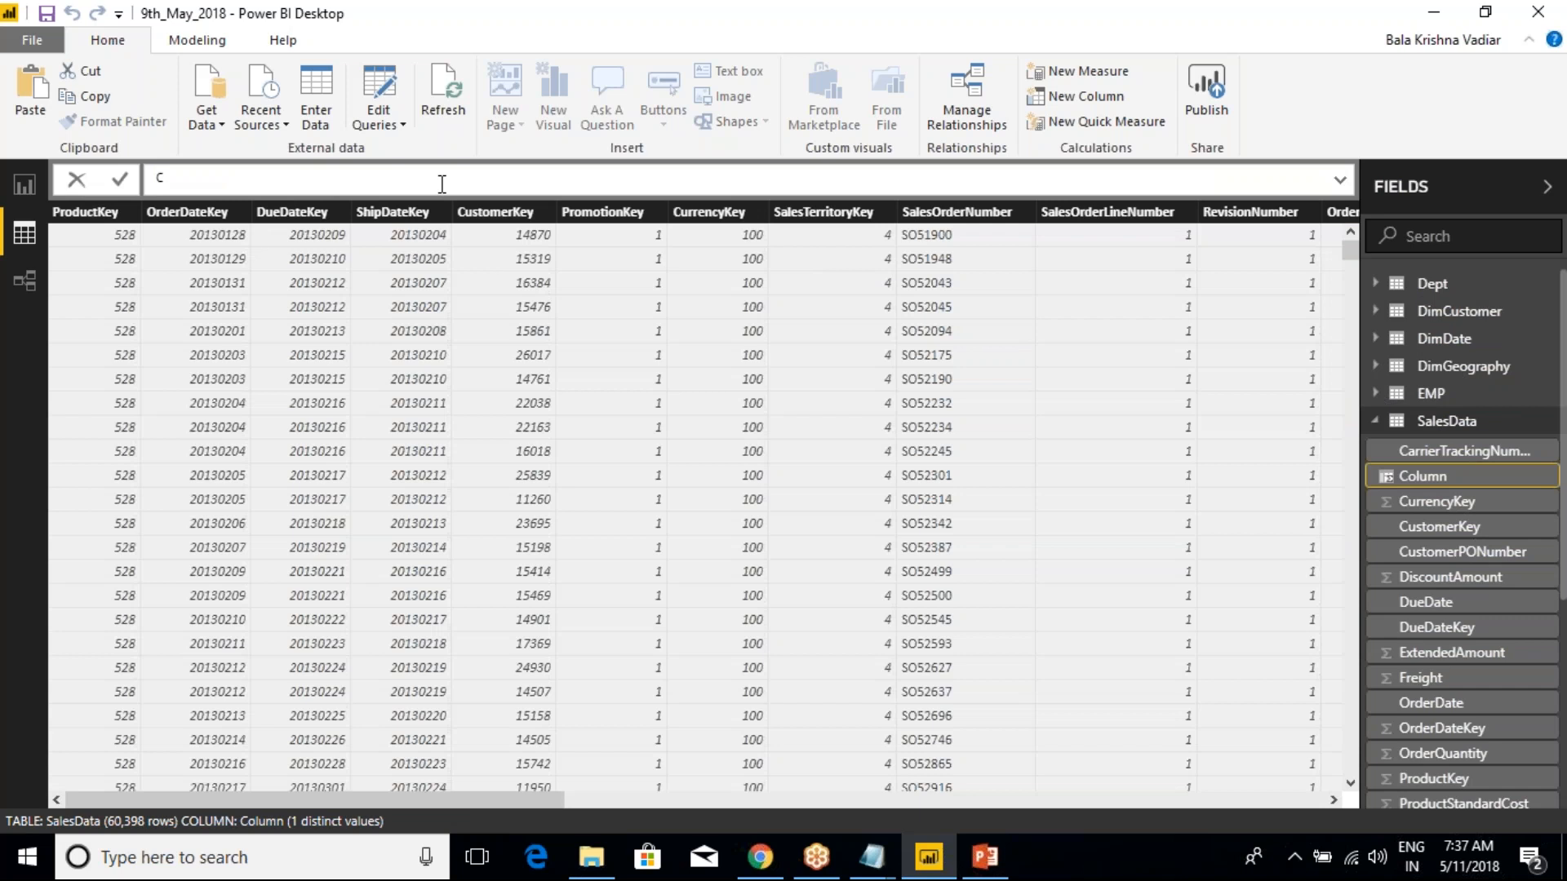
{"action": "type", "text": "_"}
{"action": "type", "text": "Sales"}
{"action": "type", "text": "Amt"}
{"action": "key", "text": "BackSpace"}
{"action": "key", "text": "BackSpace"}
{"action": "key", "text": "BackSpace"}
{"action": "key", "text": "BackSpace"}
{"action": "key", "text": "BackSpace"}
{"action": "key", "text": "BackSpace"}
{"action": "key", "text": "BackSpace"}
{"action": "key", "text": "BackSpace"}
{"action": "type", "text": "TotalSales = unit"}
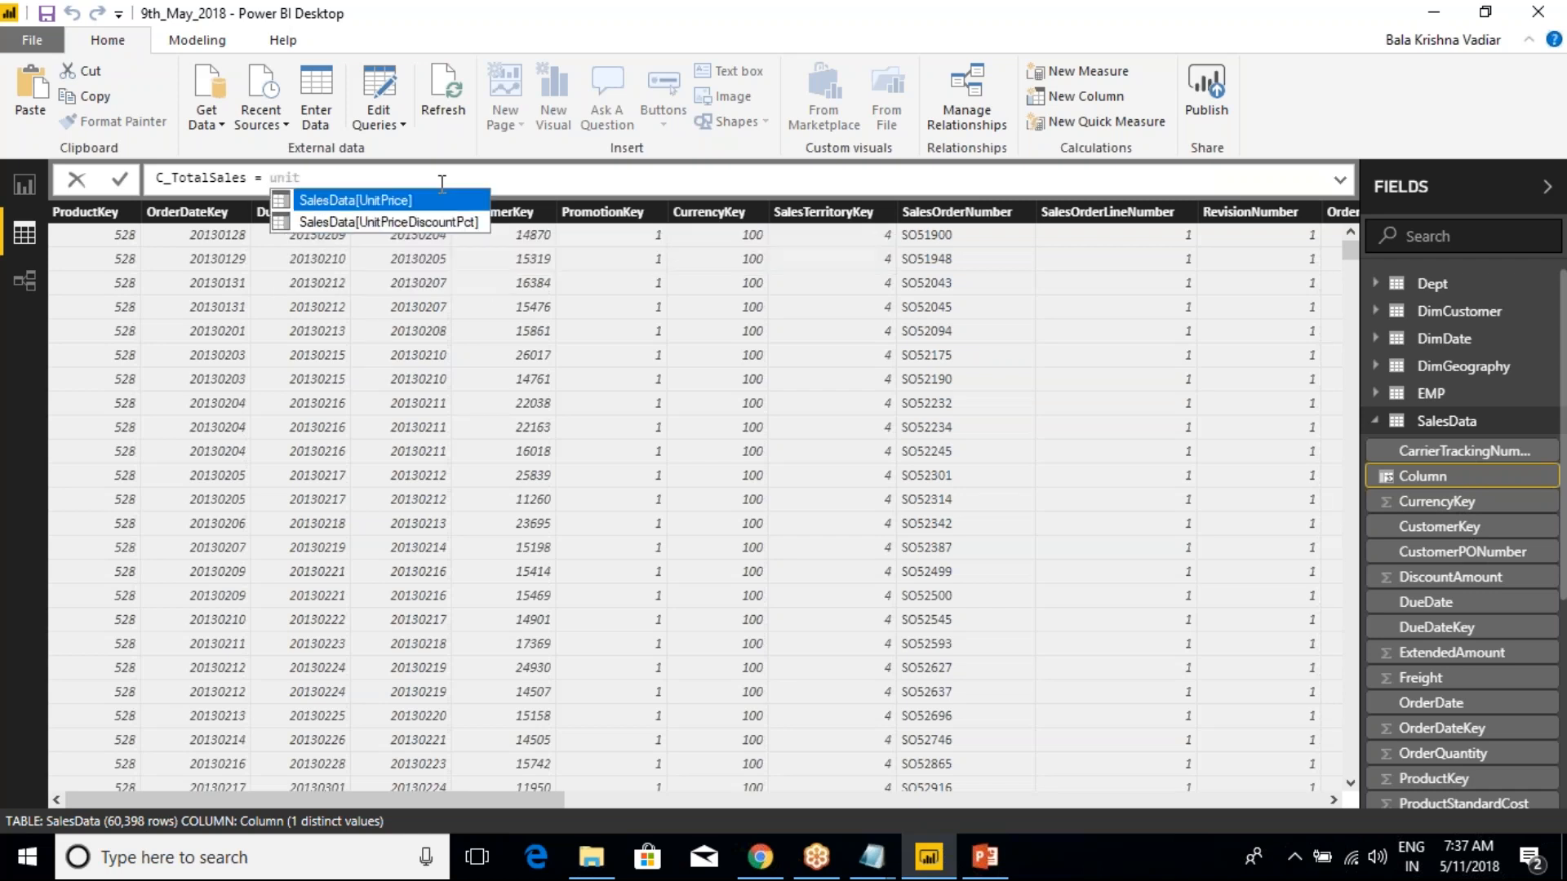
Define C_TotalSales as SalesData[UnitPrice] * SalesData[OrderQuantity] and commit the formula
{"action": "key", "text": "Tab"}
{"action": "type", "text": "* "}
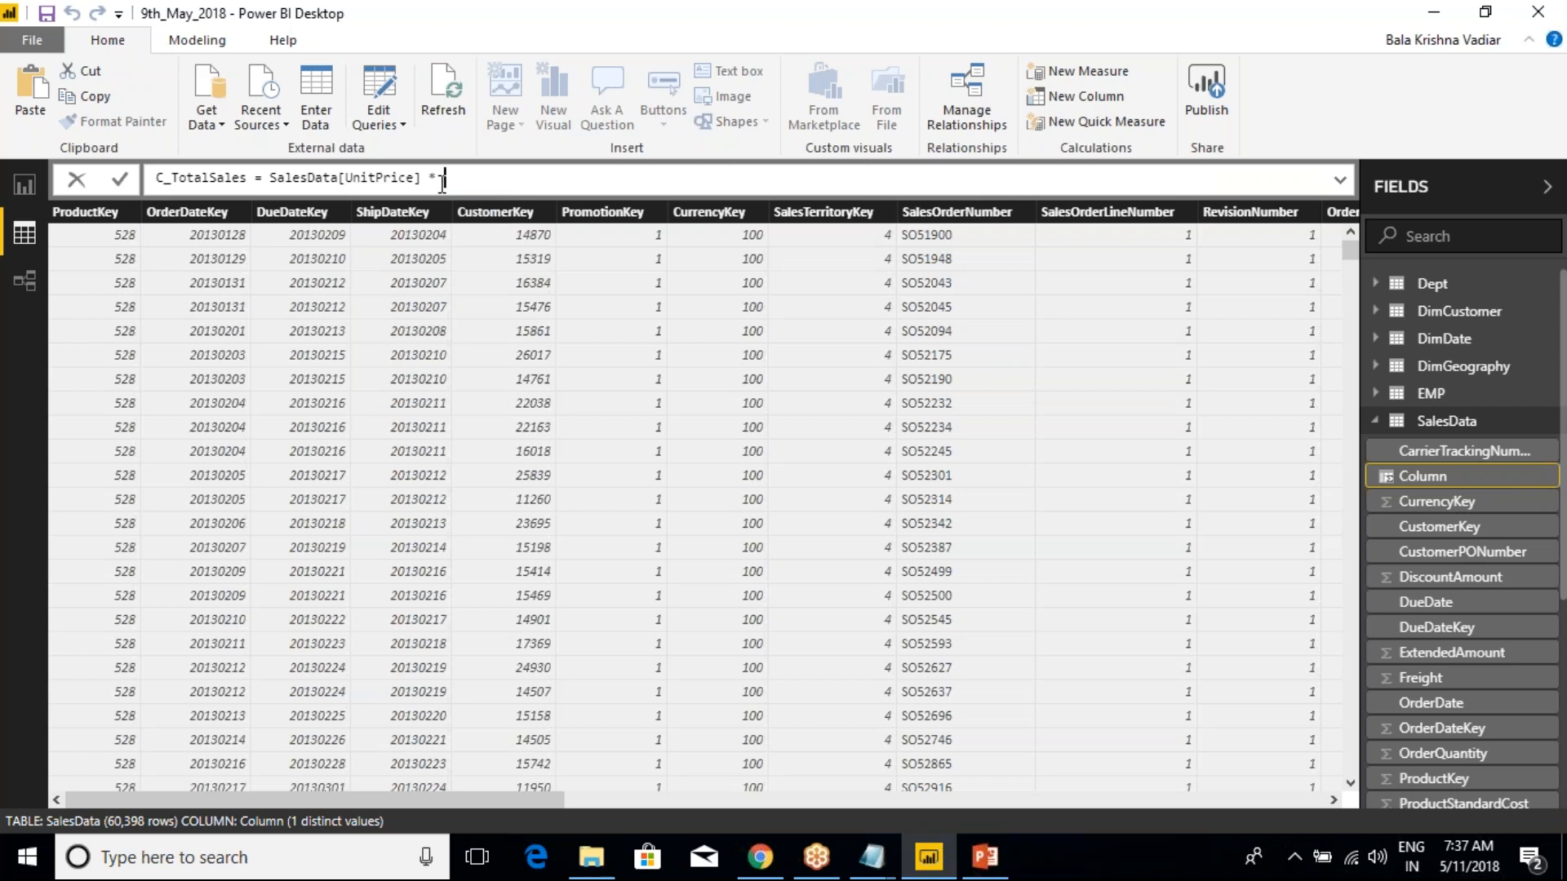
{"action": "type", "text": "Order"}
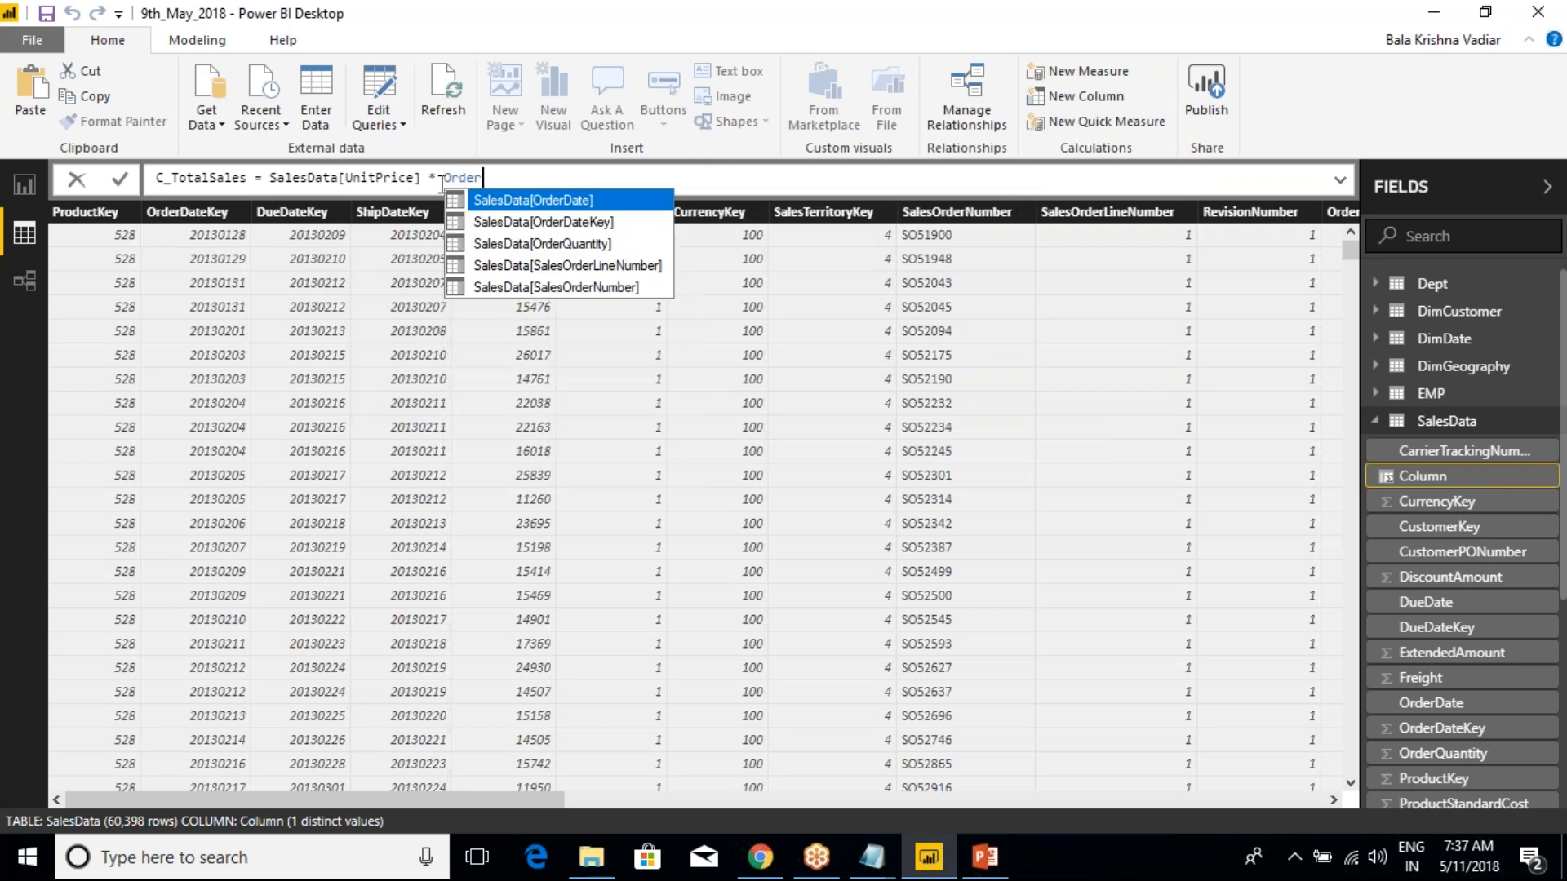
{"action": "key", "text": "Down"}
{"action": "key", "text": "Down"}
{"action": "key", "text": "Tab"}
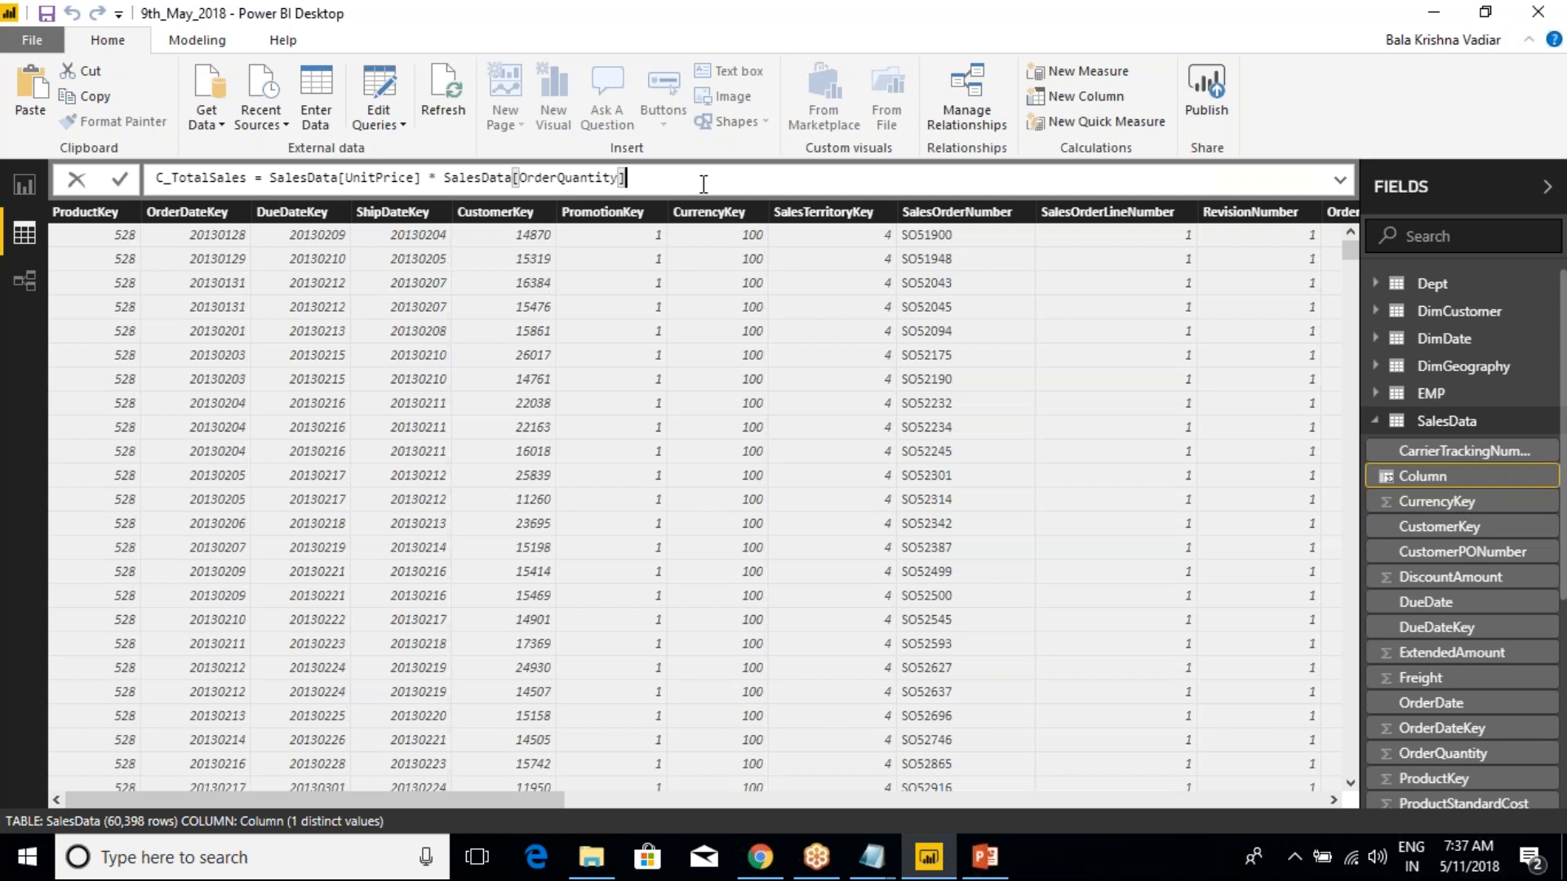
{"action": "key", "text": "Return"}
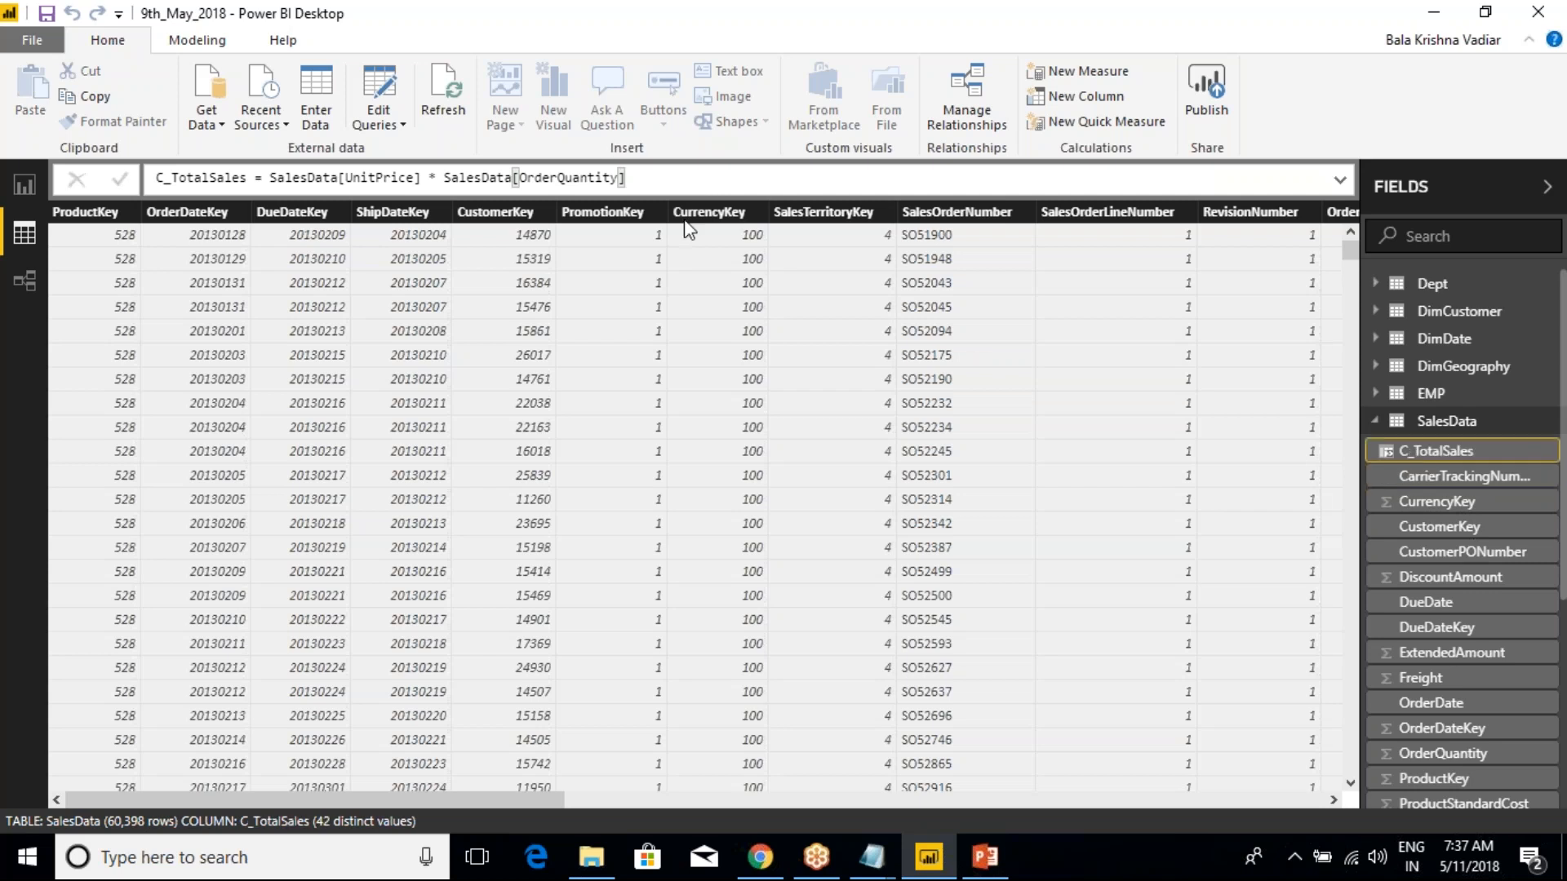
Compare the C_TotalSales values with the OrderQuantity and UnitPrice columns of the SalesData table
{"action": "left_click_drag", "start_coordinate": [530, 800], "coordinate": [1266, 790]}
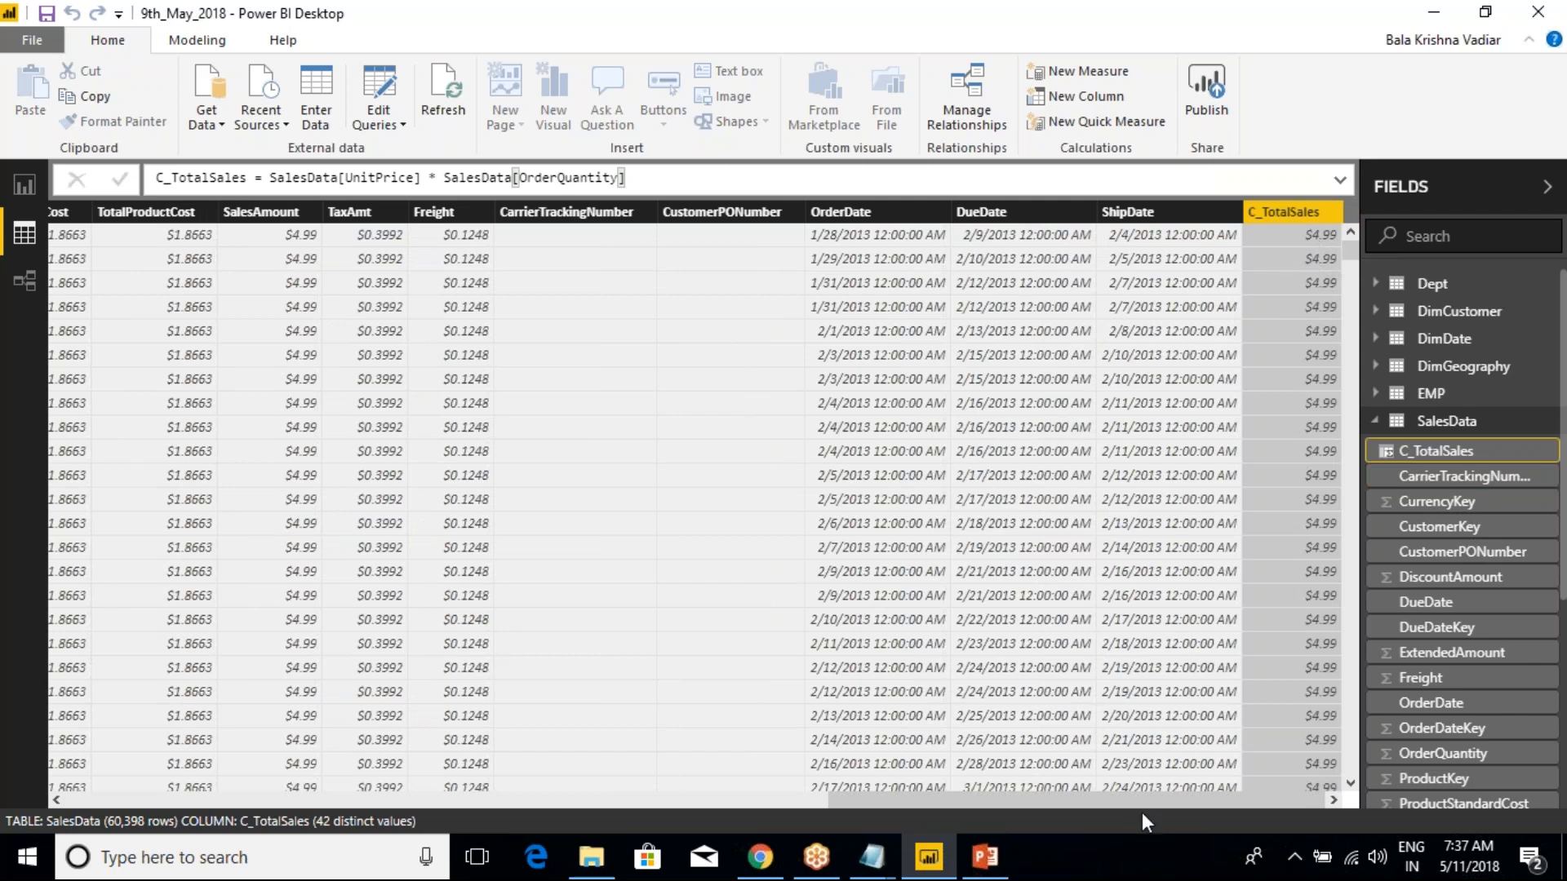
{"action": "left_click_drag", "start_coordinate": [1133, 806], "coordinate": [933, 801]}
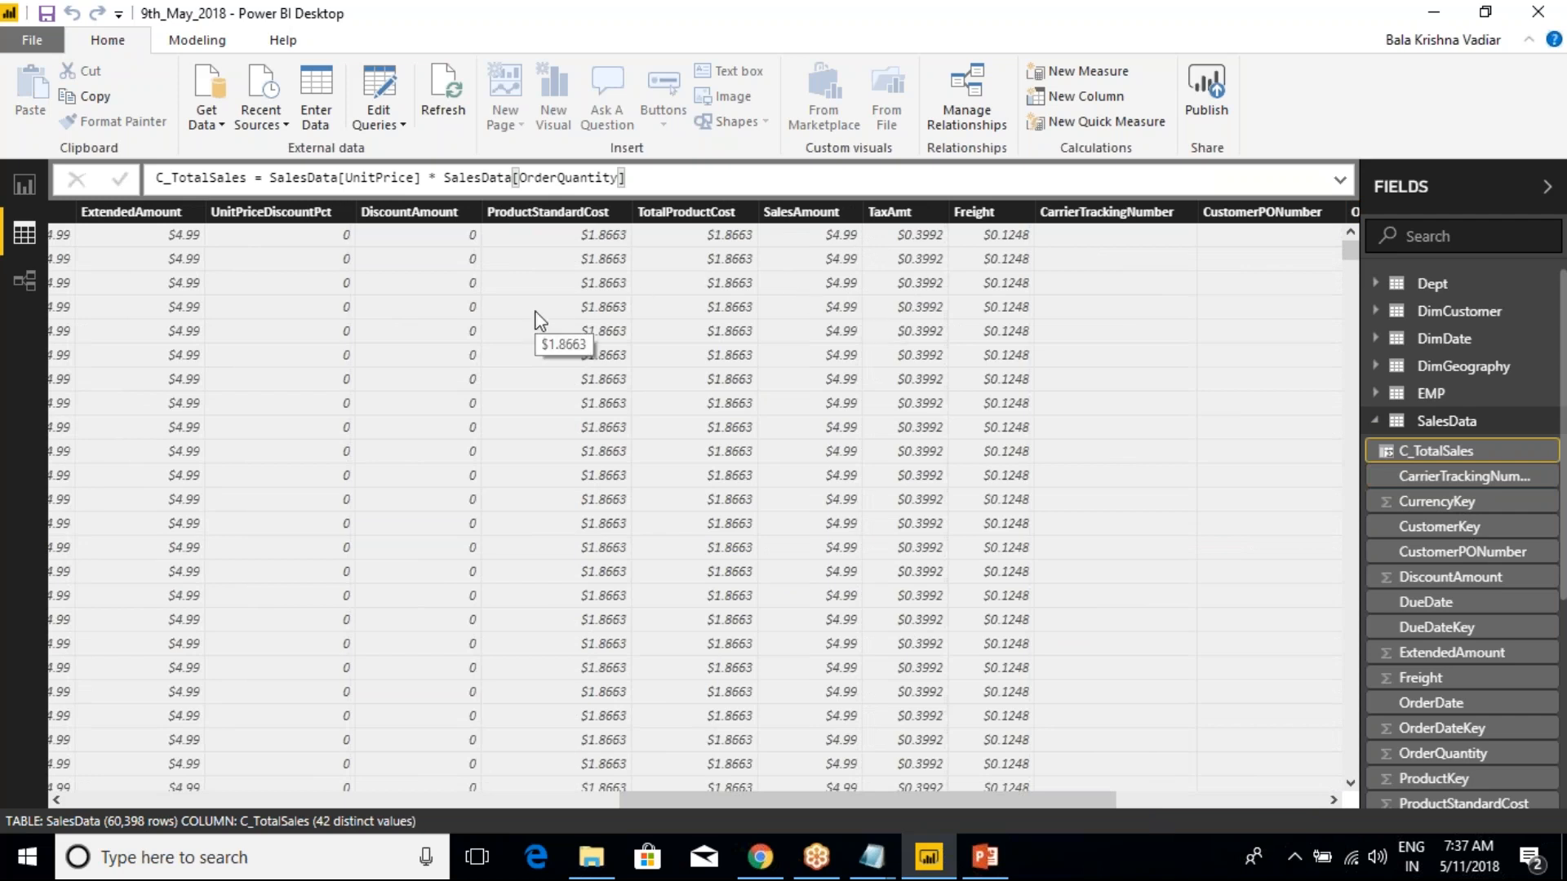
{"action": "left_click_drag", "start_coordinate": [1006, 803], "coordinate": [810, 800]}
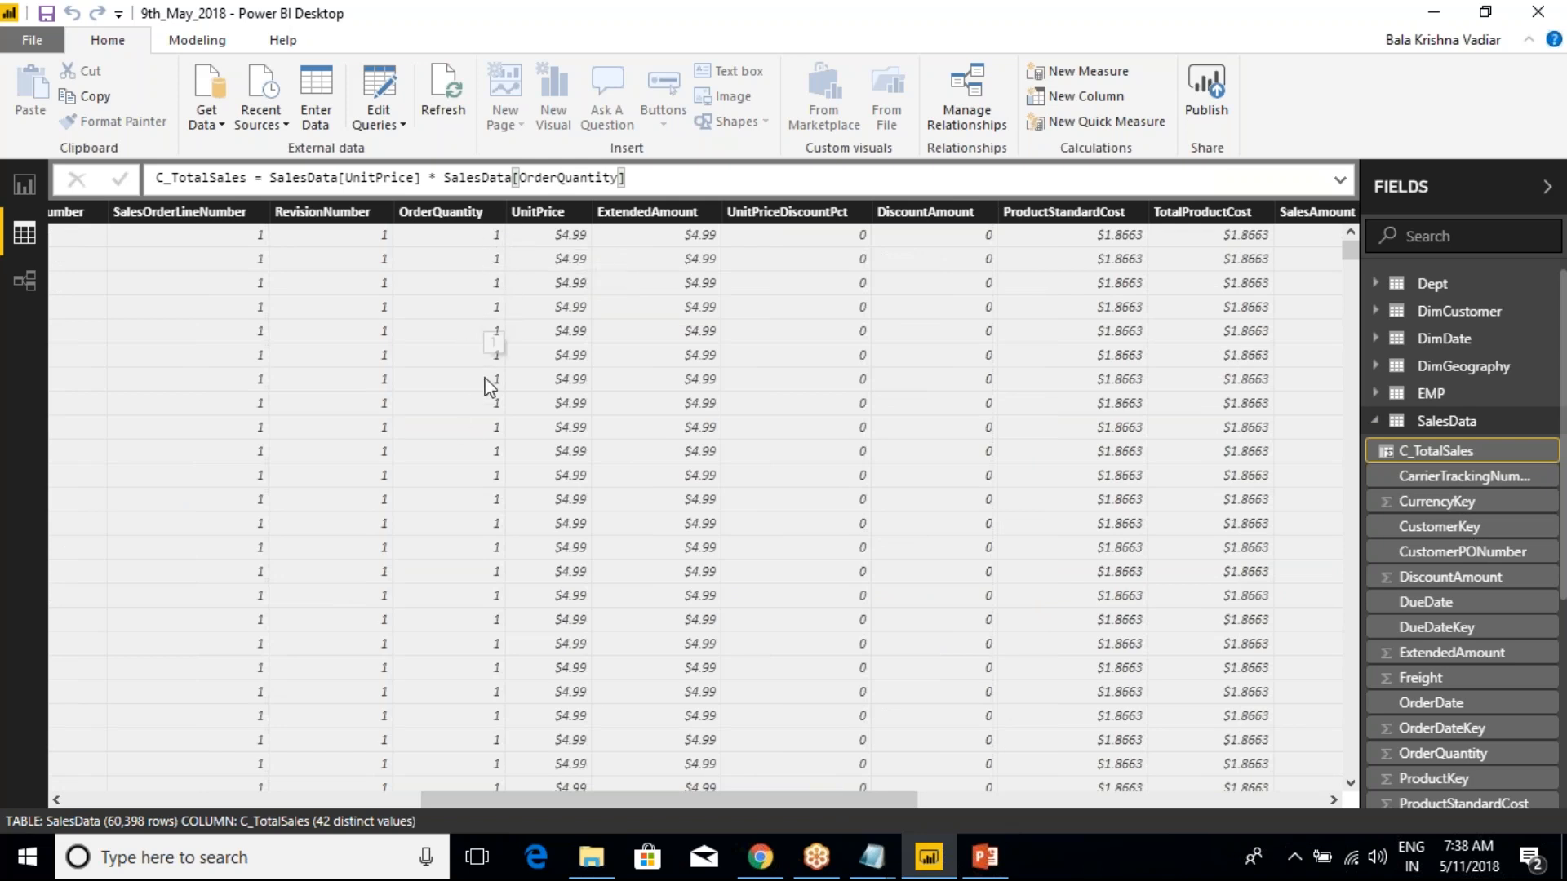
{"action": "left_click_drag", "start_coordinate": [664, 802], "coordinate": [1201, 814]}
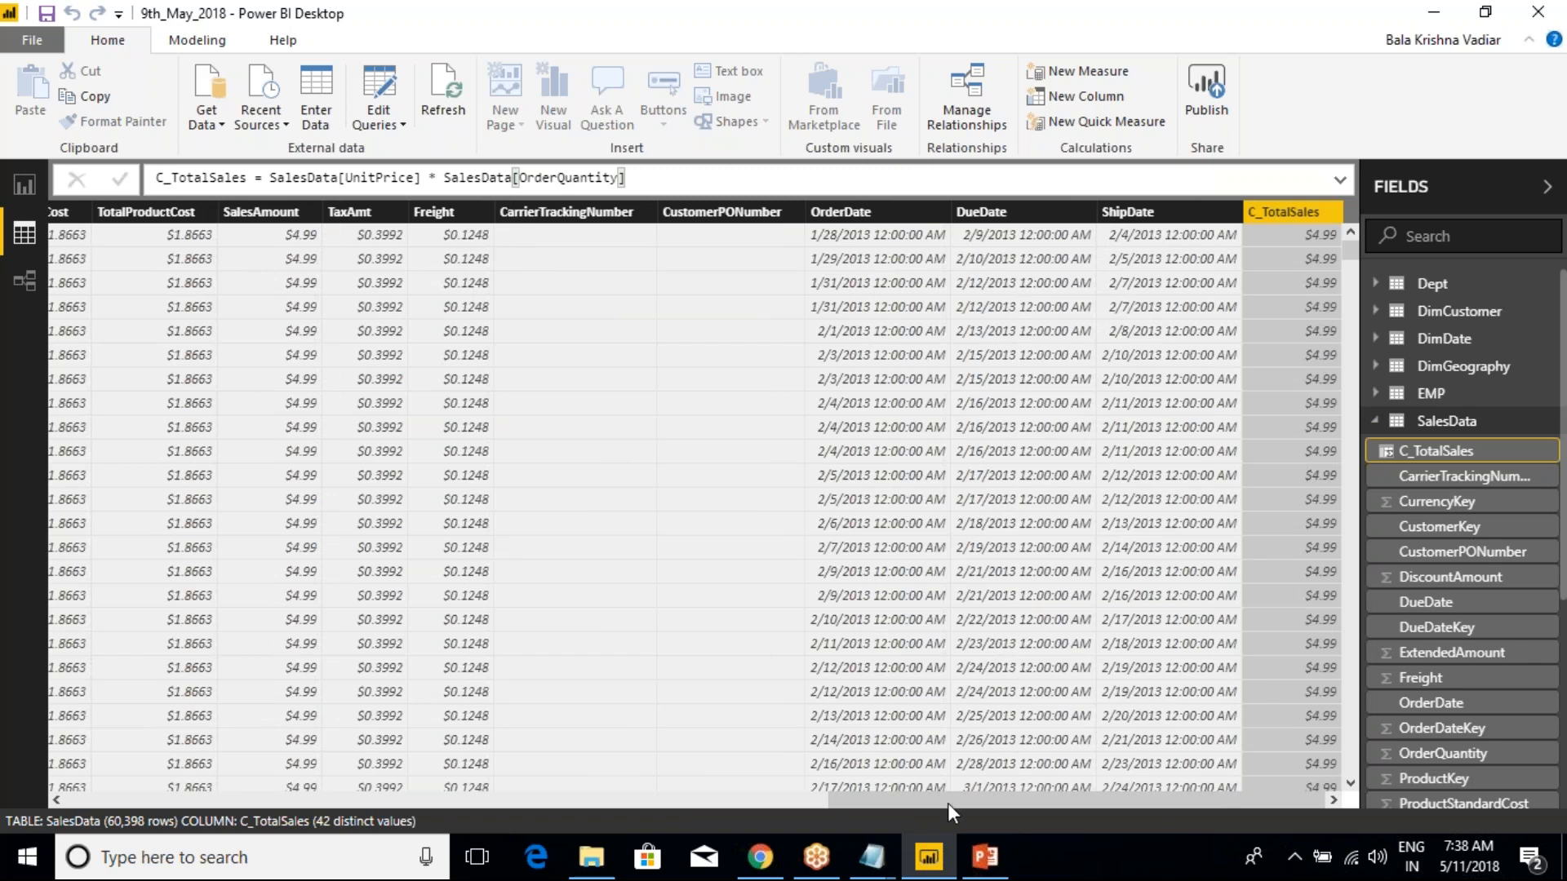
{"action": "left_click_drag", "start_coordinate": [942, 801], "coordinate": [576, 802]}
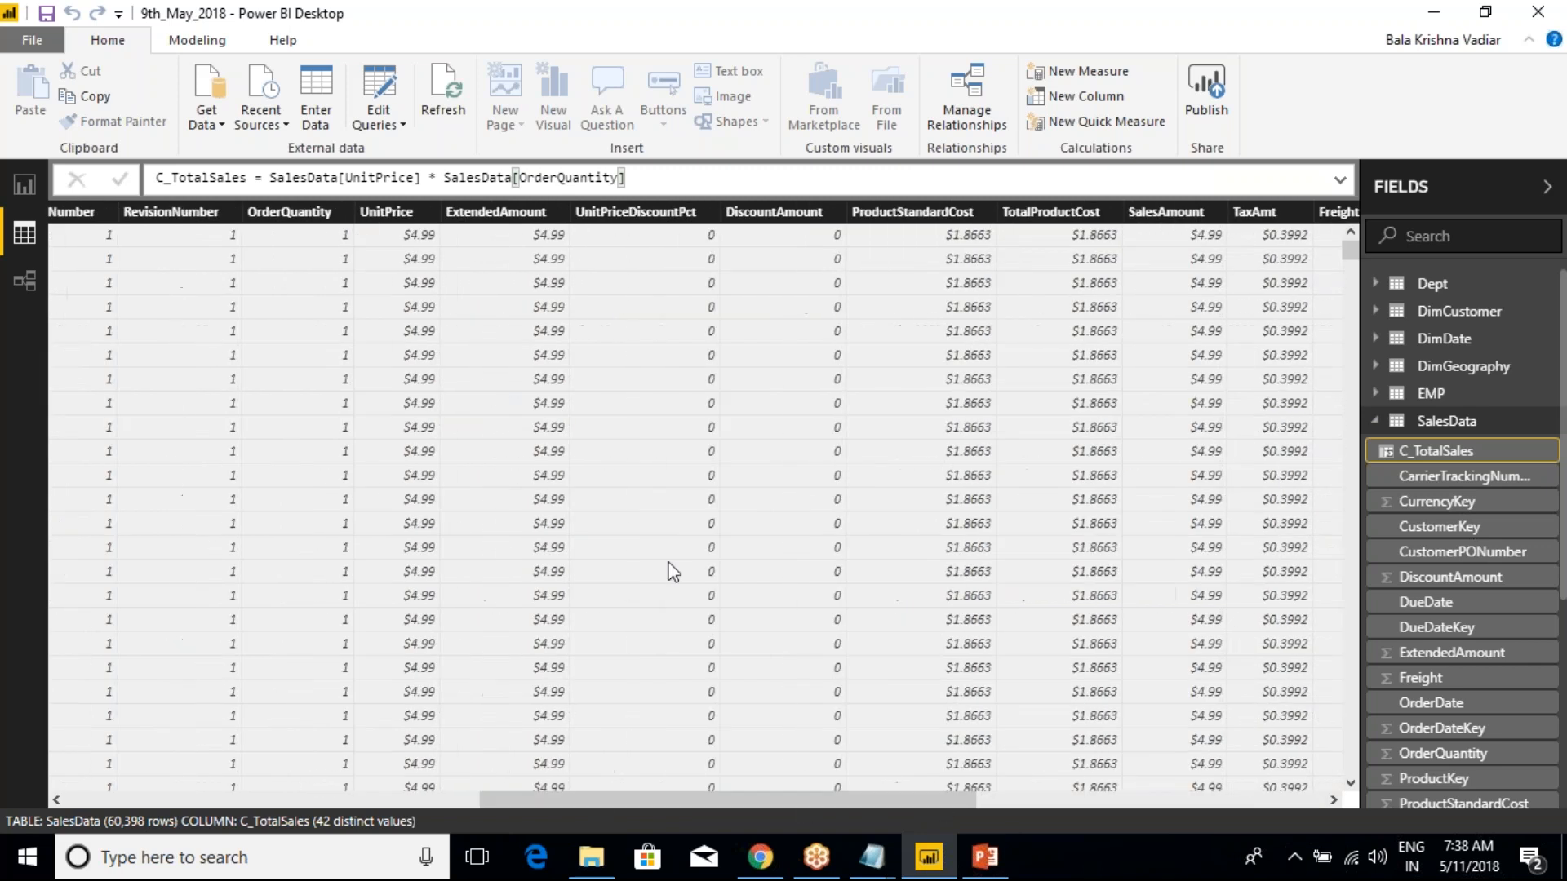
Sort the SalesData table by OrderQuantity in descending order and switch the sort to ascending
{"action": "scroll", "coordinate": [320, 504], "scroll_direction": "up", "scroll_amount": 2}
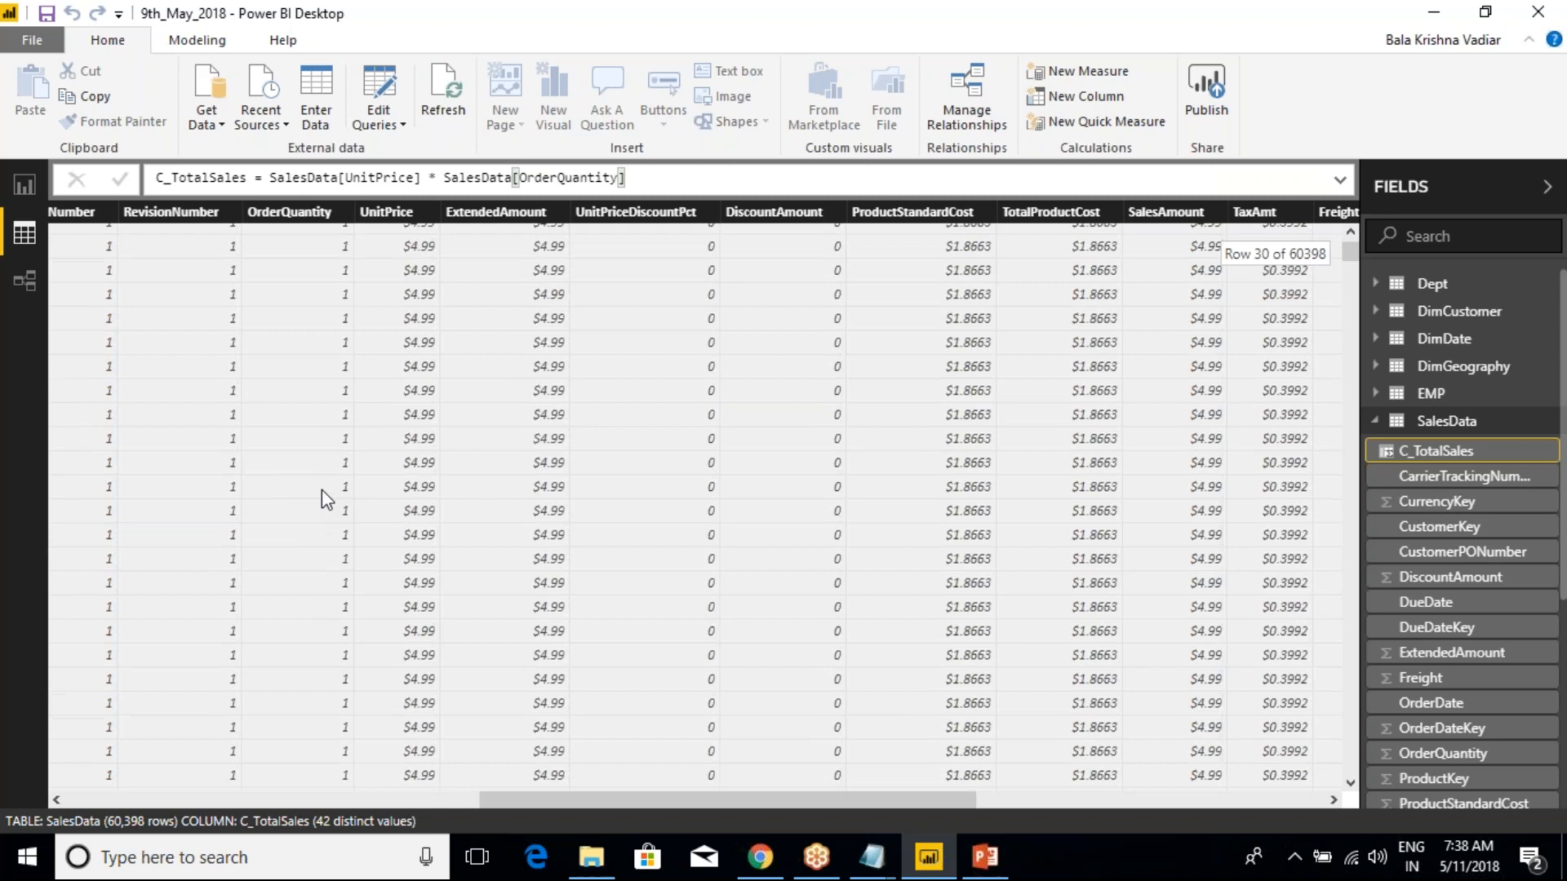
{"action": "right_click", "coordinate": [298, 212]}
{"action": "left_click", "coordinate": [306, 217]}
{"action": "right_click", "coordinate": [306, 216]}
{"action": "left_click", "coordinate": [361, 257]}
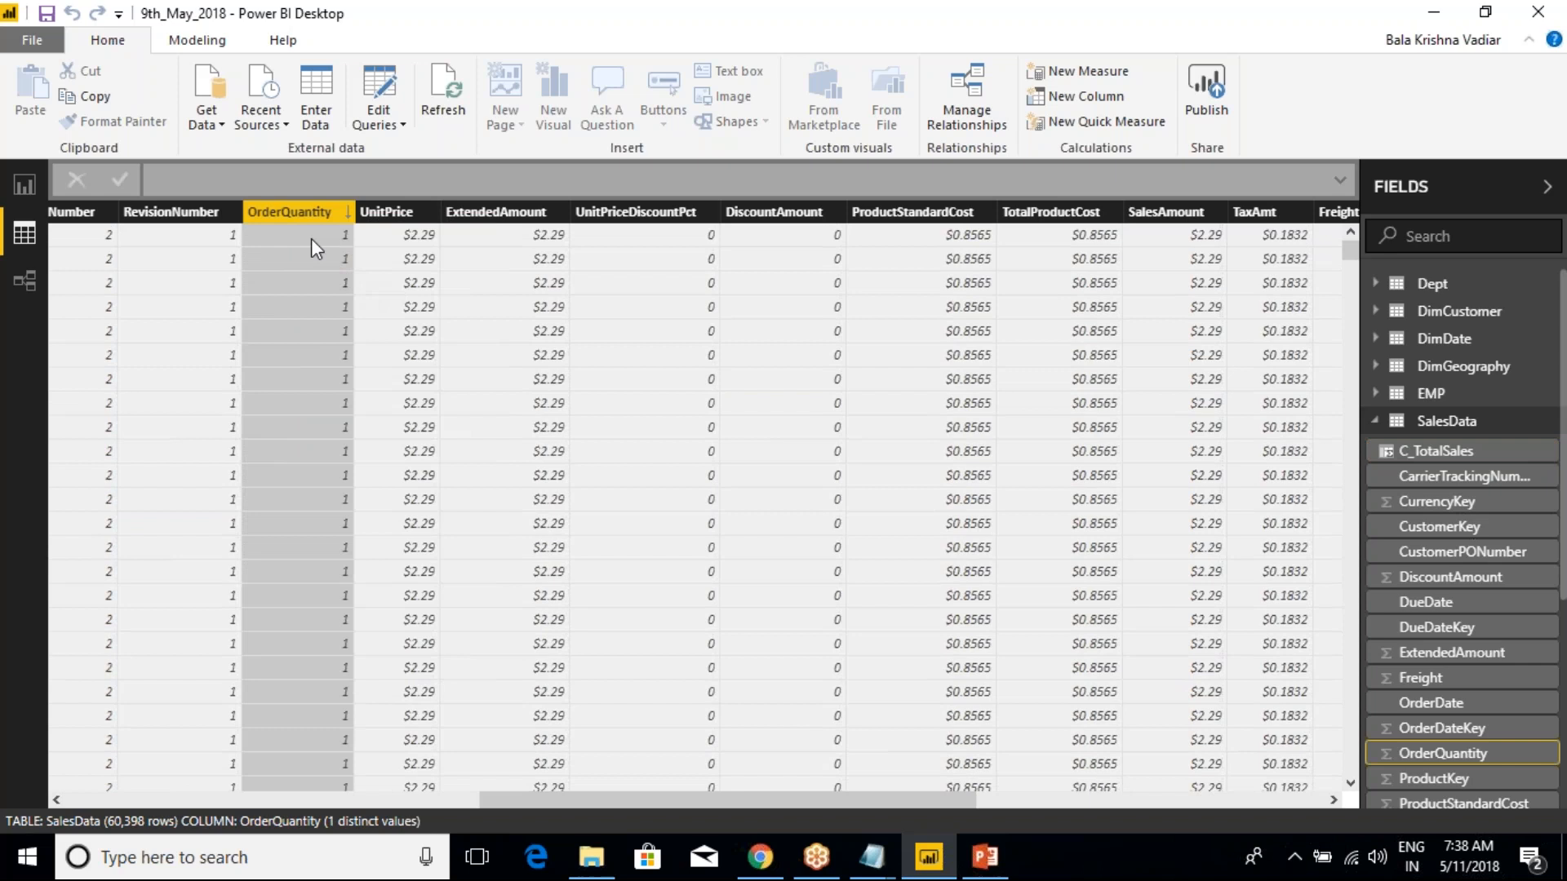
{"action": "right_click", "coordinate": [300, 217]}
{"action": "left_click", "coordinate": [363, 234]}
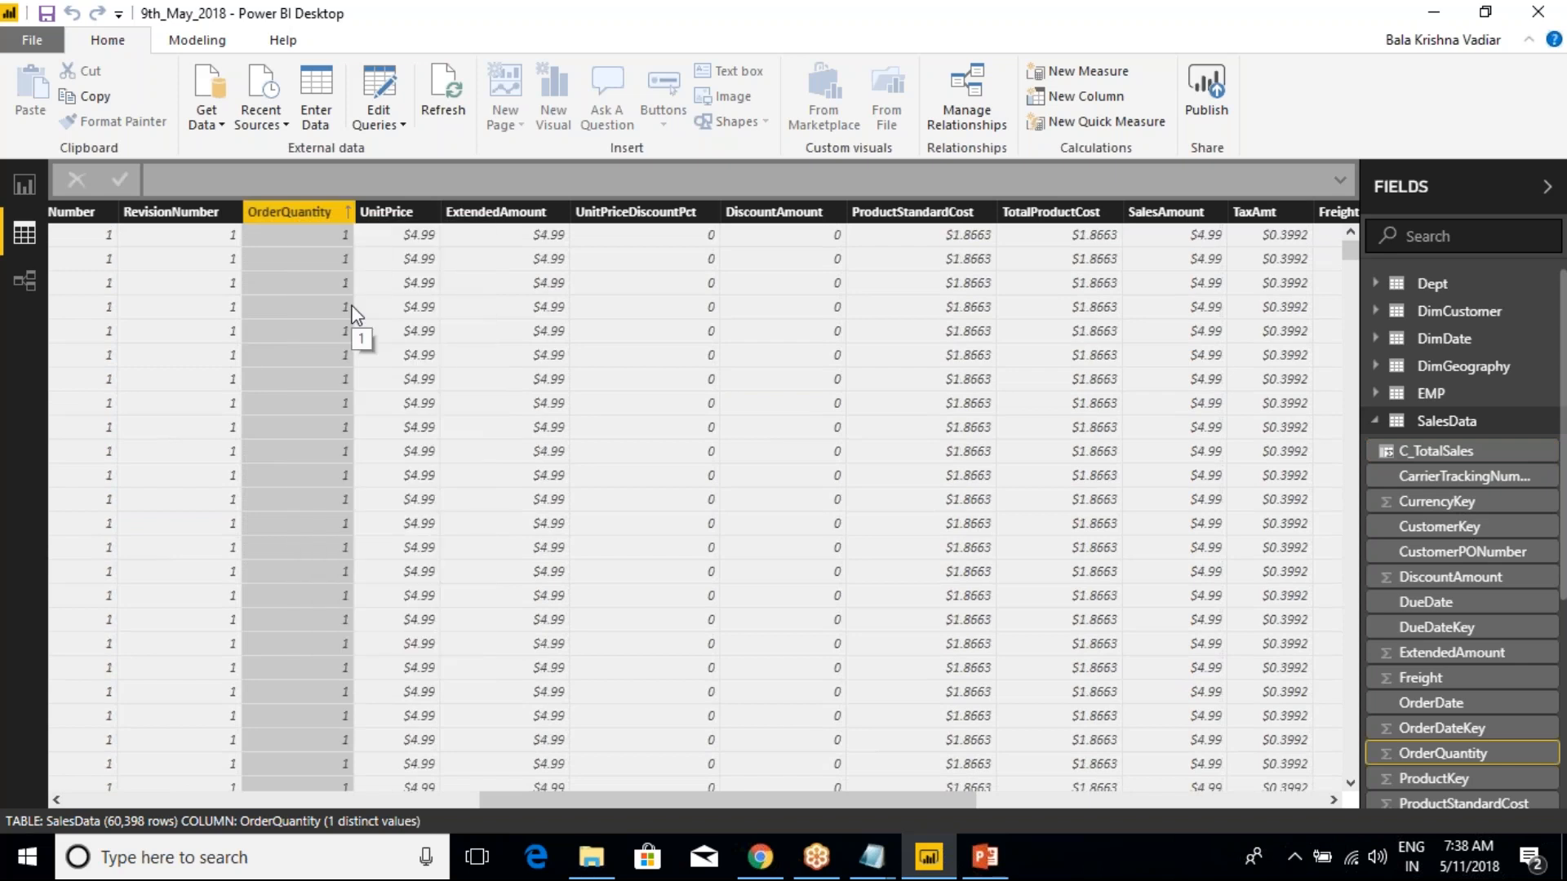
Examine the OrderQuantity and UnitPrice values row by row against the C_TotalSales column at the end of the table
{"action": "scroll", "coordinate": [332, 325], "scroll_direction": "up", "scroll_amount": 3}
{"action": "left_click_drag", "start_coordinate": [643, 805], "coordinate": [849, 798]}
{"action": "scroll", "coordinate": [744, 747], "scroll_direction": "left", "scroll_amount": 10}
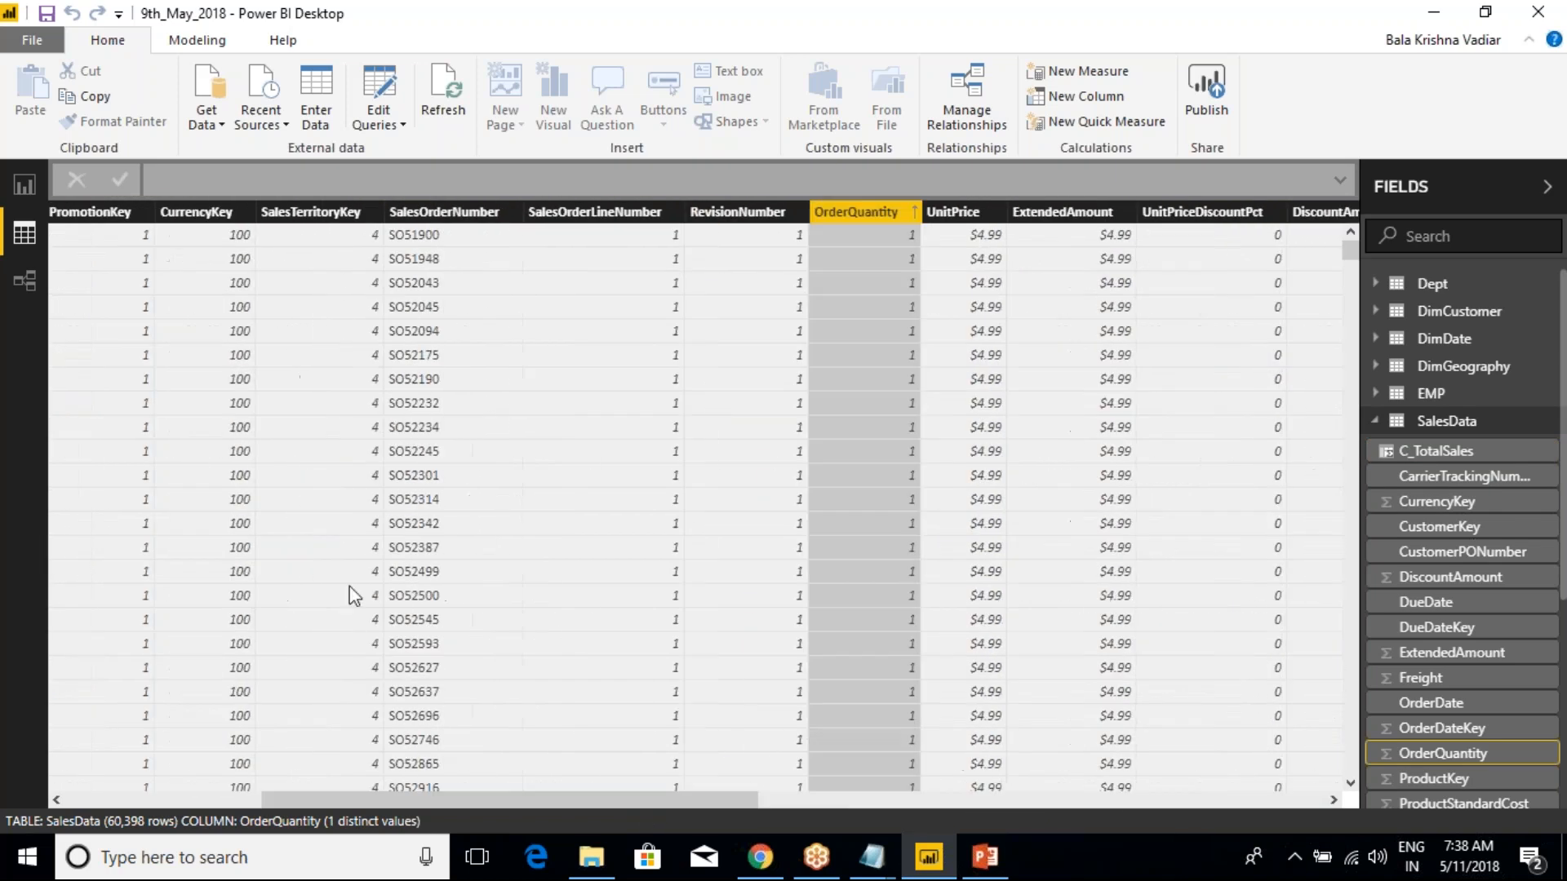
{"action": "left_click", "coordinate": [757, 234]}
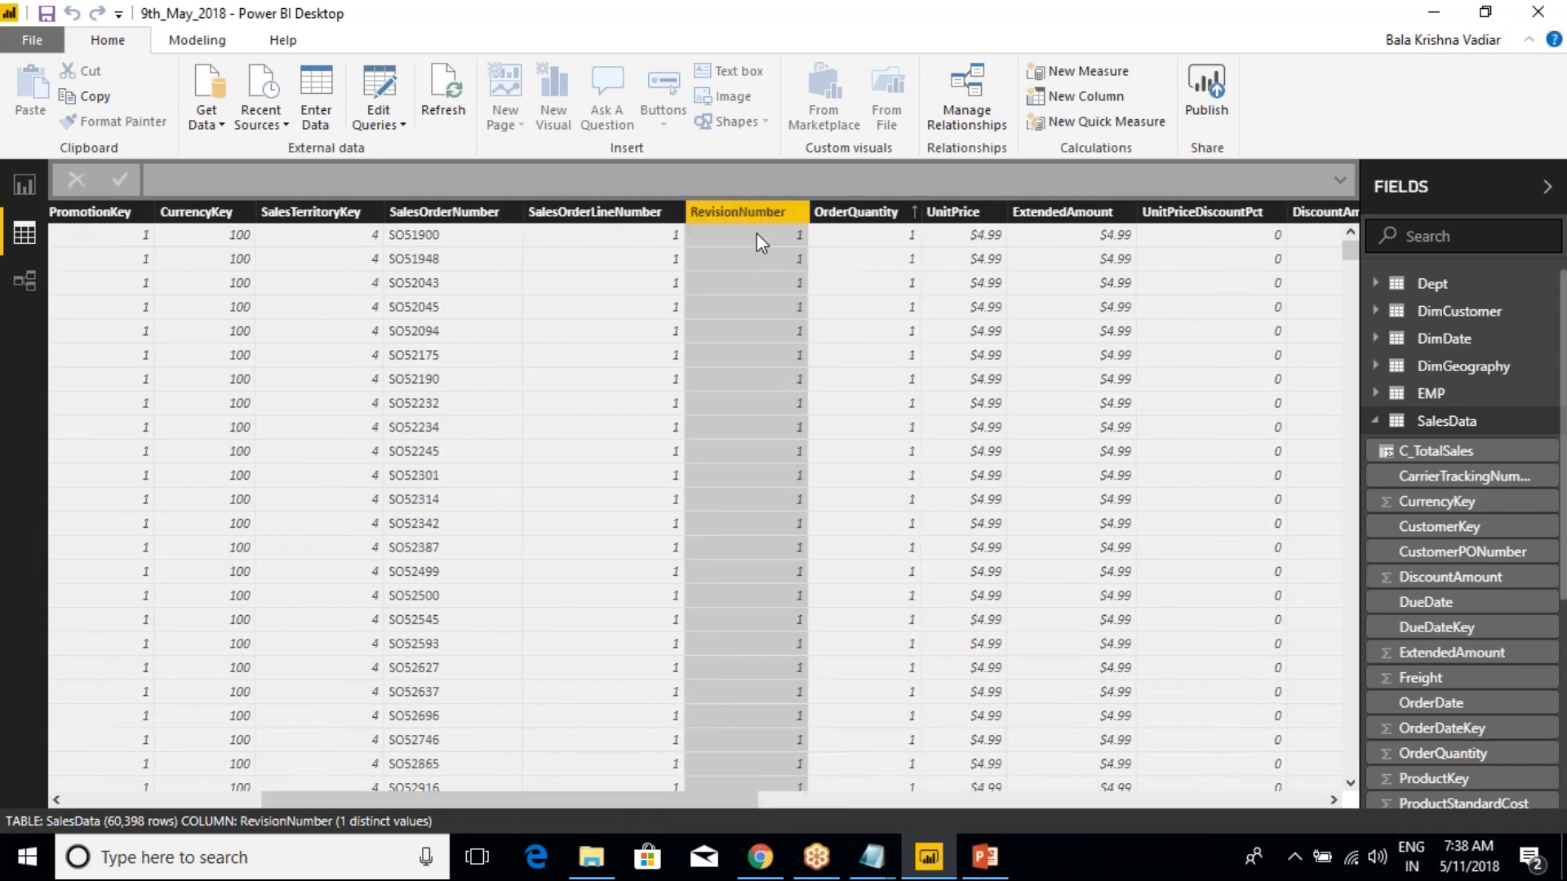
{"action": "left_click", "coordinate": [880, 237]}
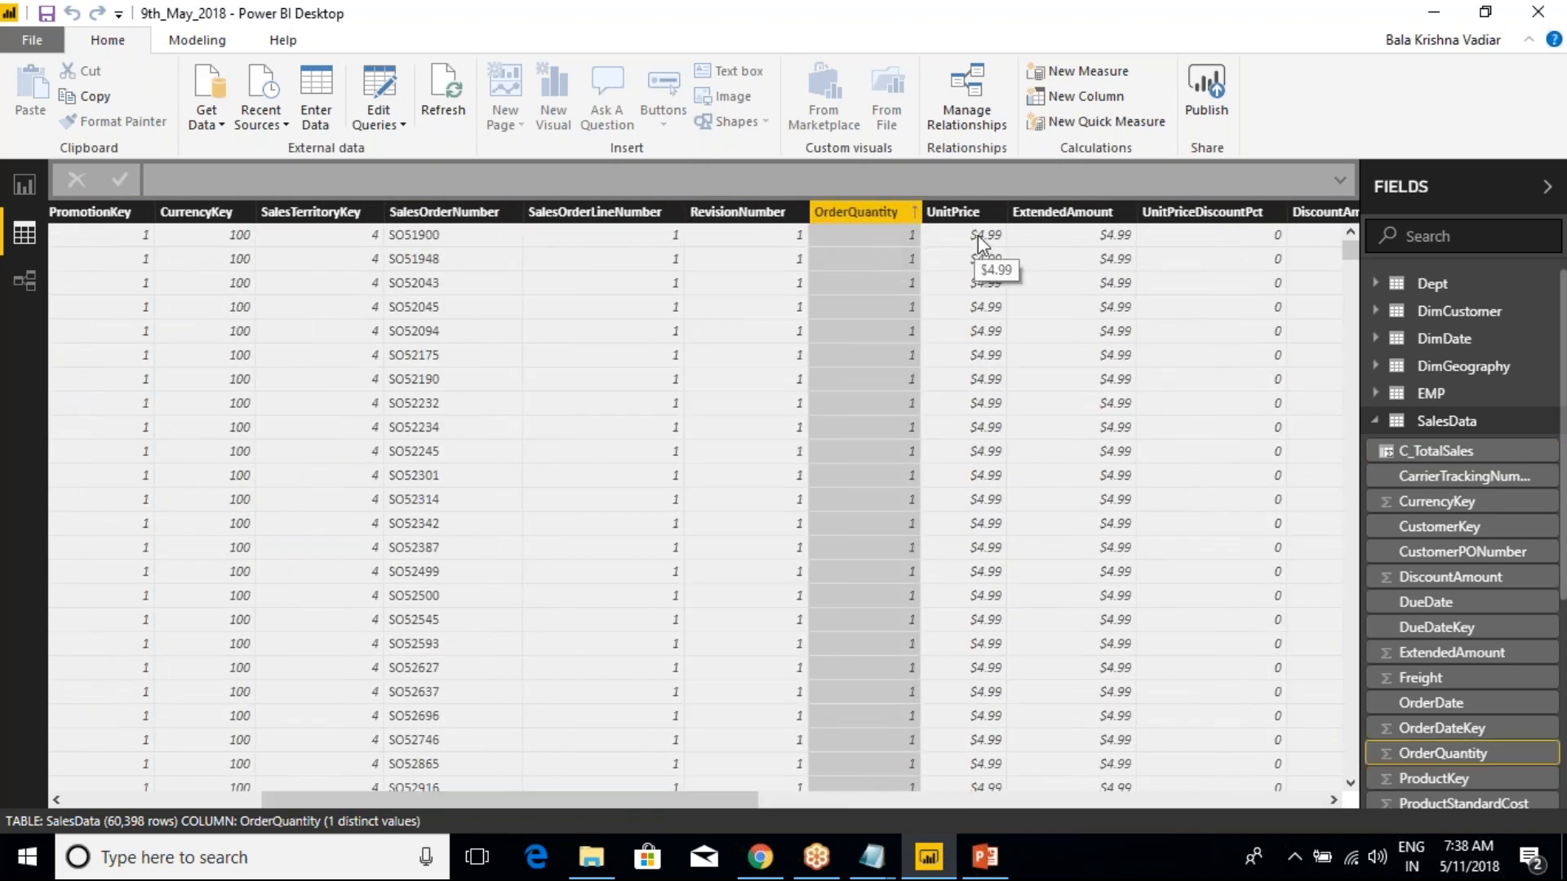
{"action": "left_click_drag", "start_coordinate": [757, 802], "coordinate": [1283, 797]}
{"action": "left_click", "coordinate": [1300, 214]}
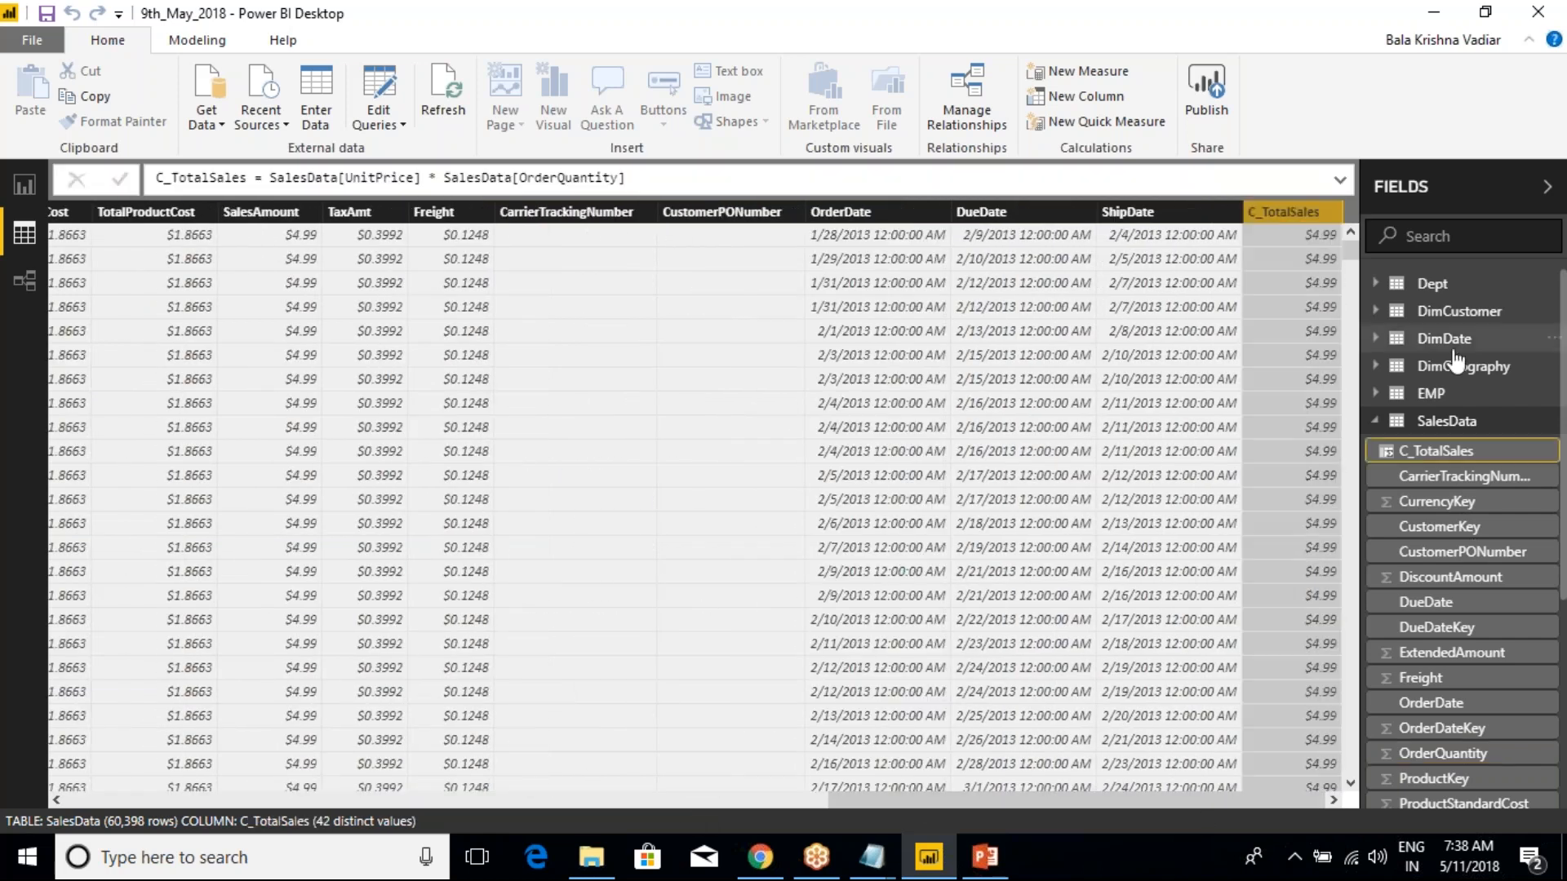
Add a new measure to the SalesData table and name it M_Sum
{"action": "left_click", "coordinate": [1374, 422]}
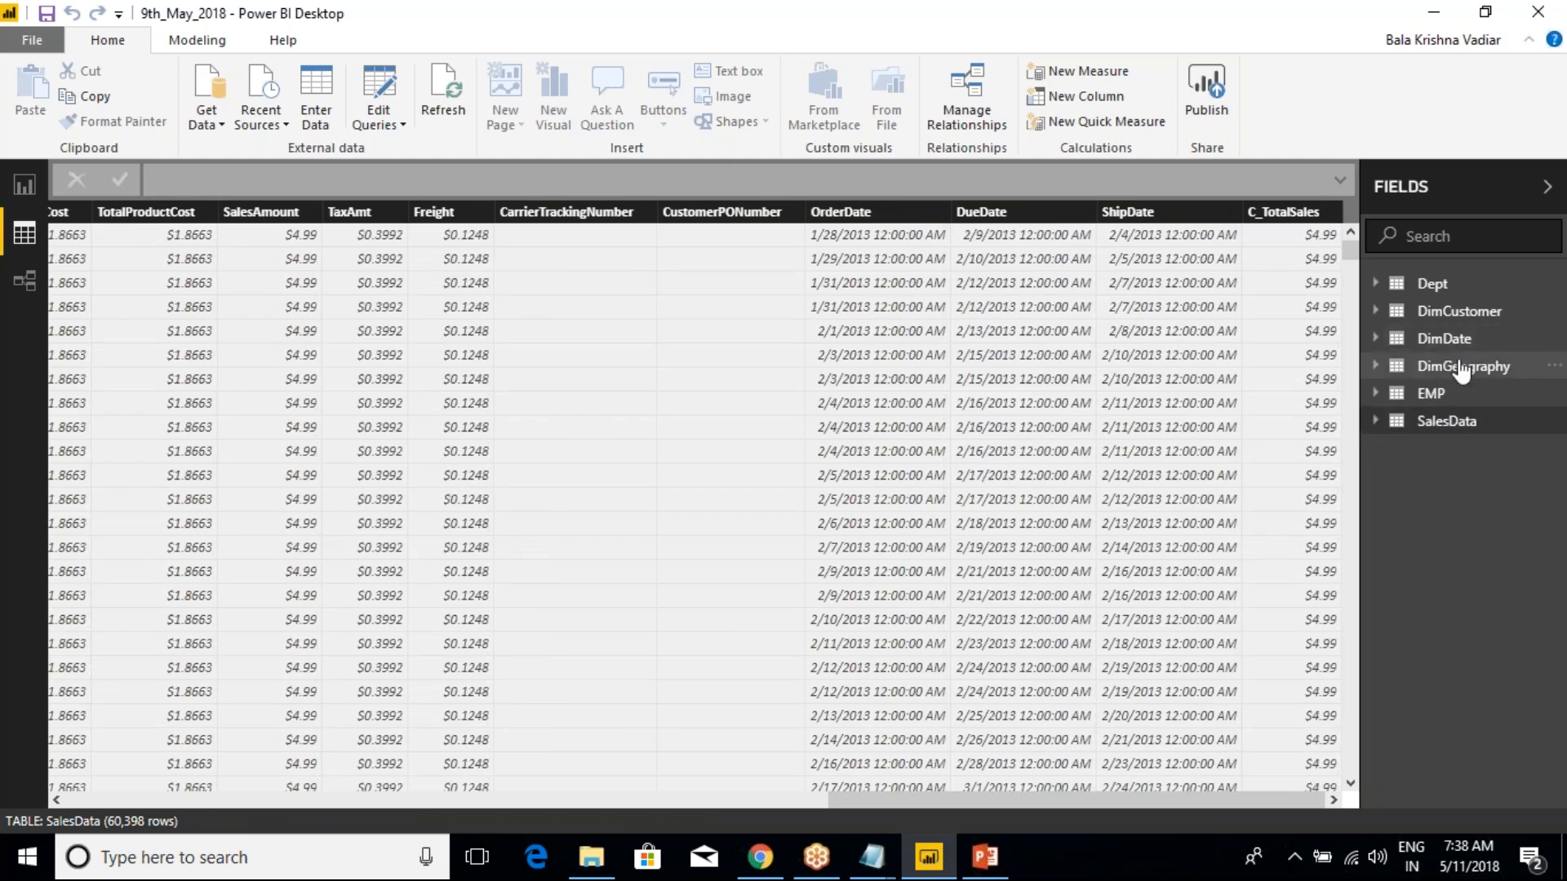
{"action": "left_click", "coordinate": [1393, 421]}
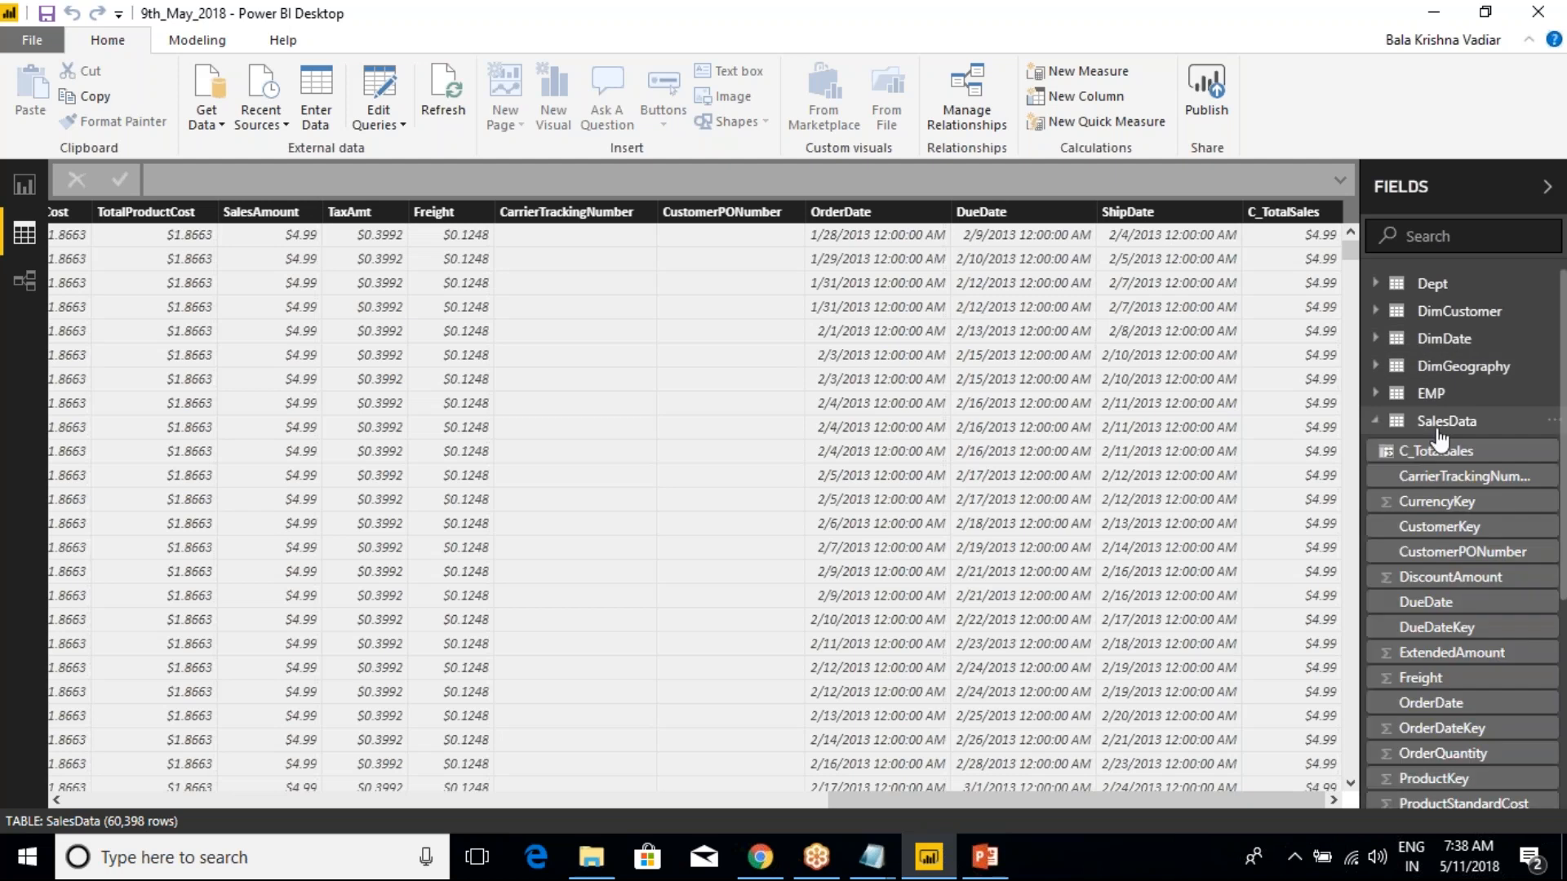
{"action": "right_click", "coordinate": [1440, 431]}
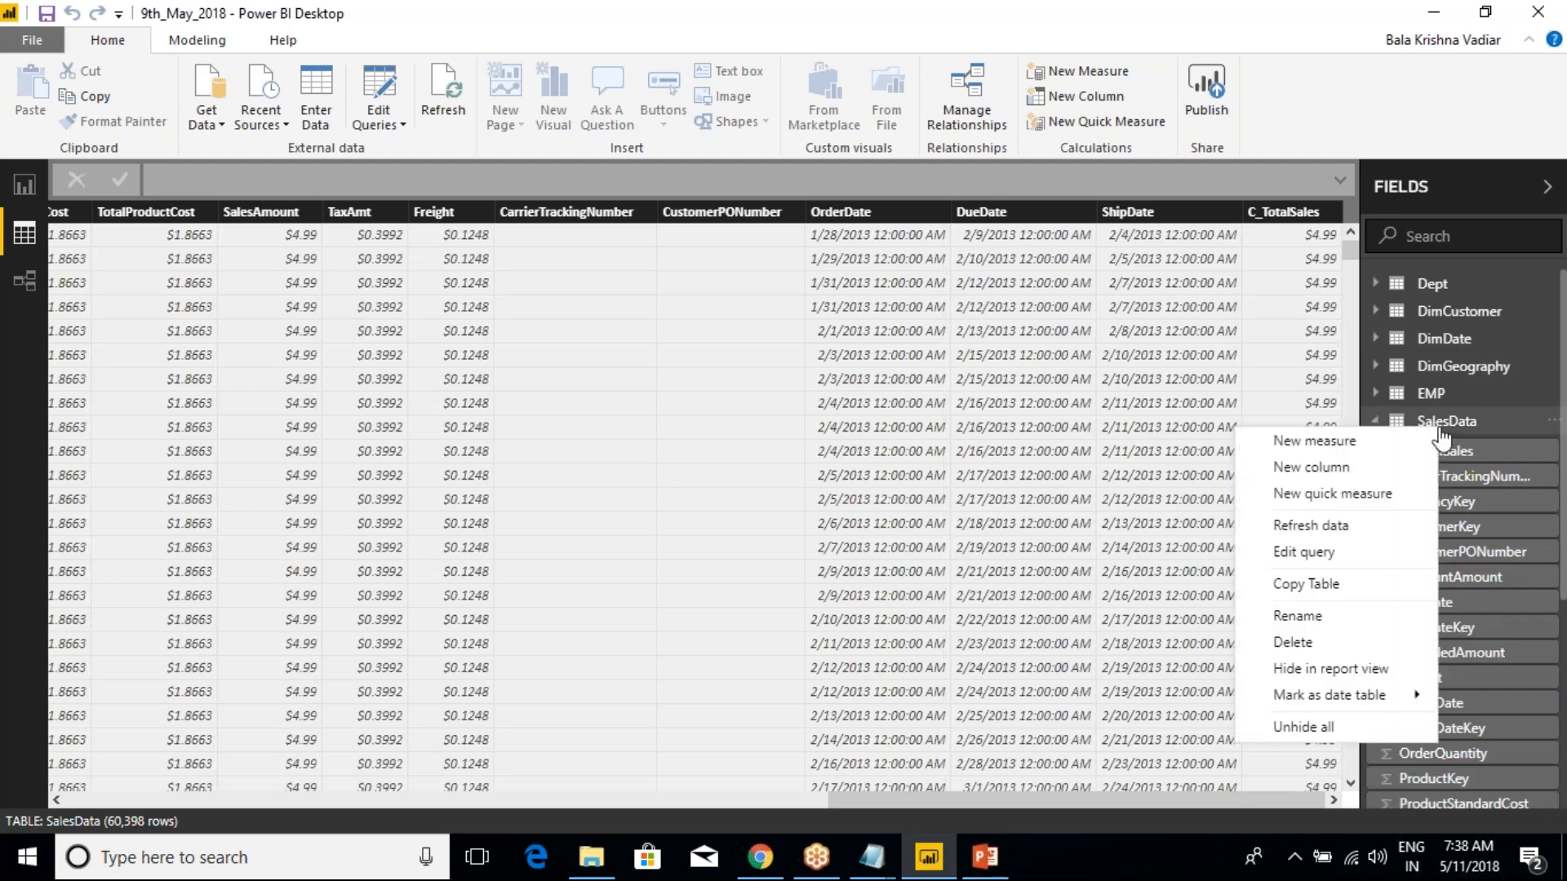
{"action": "left_click", "coordinate": [1339, 441]}
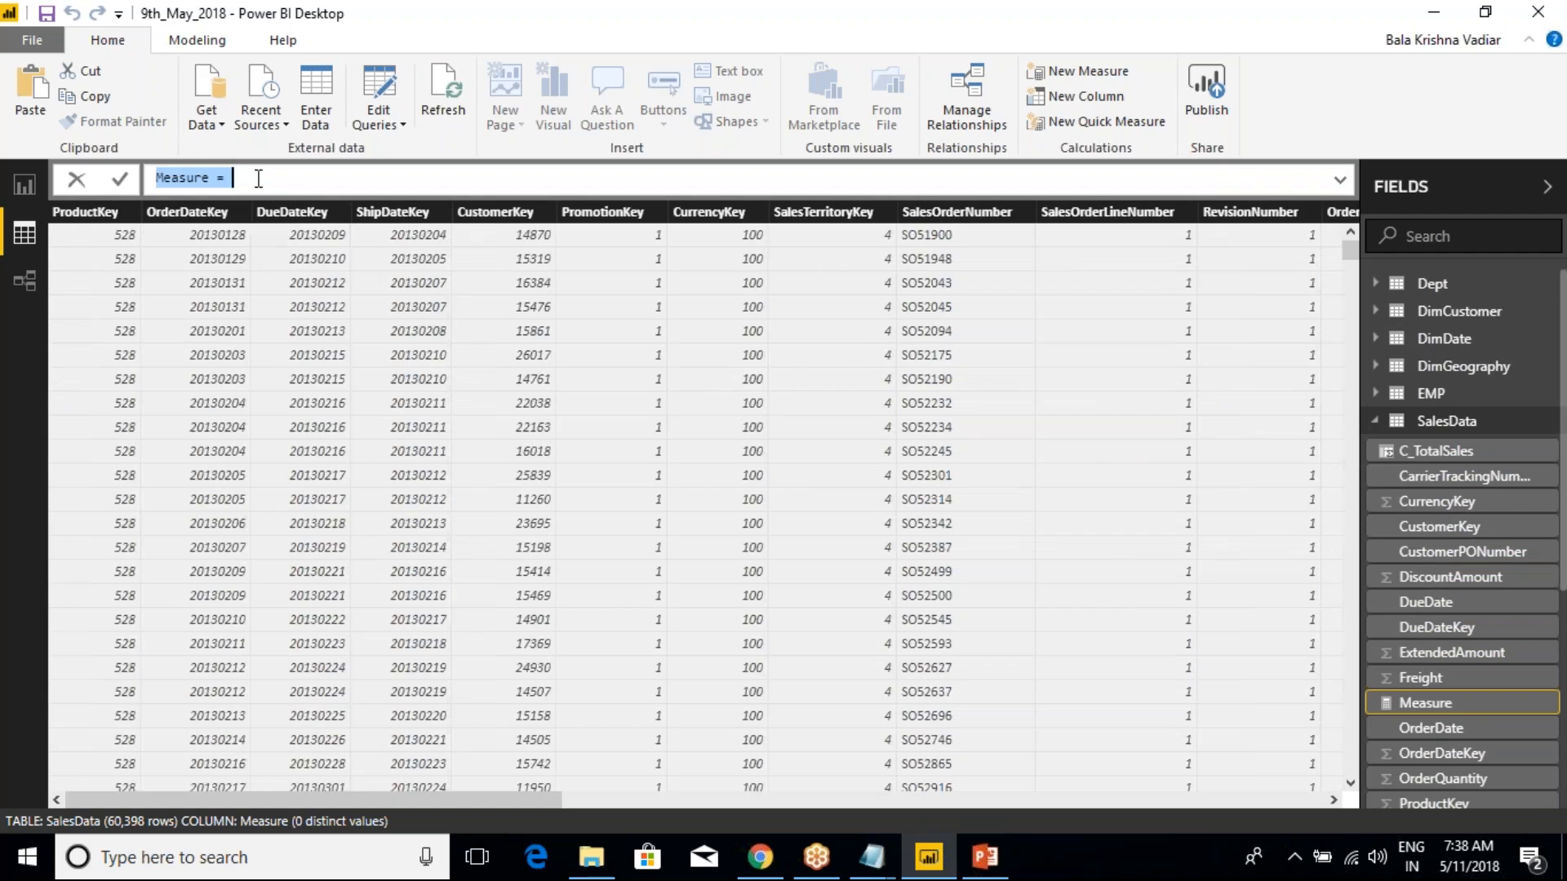
{"action": "type", "text": "M_SUm"}
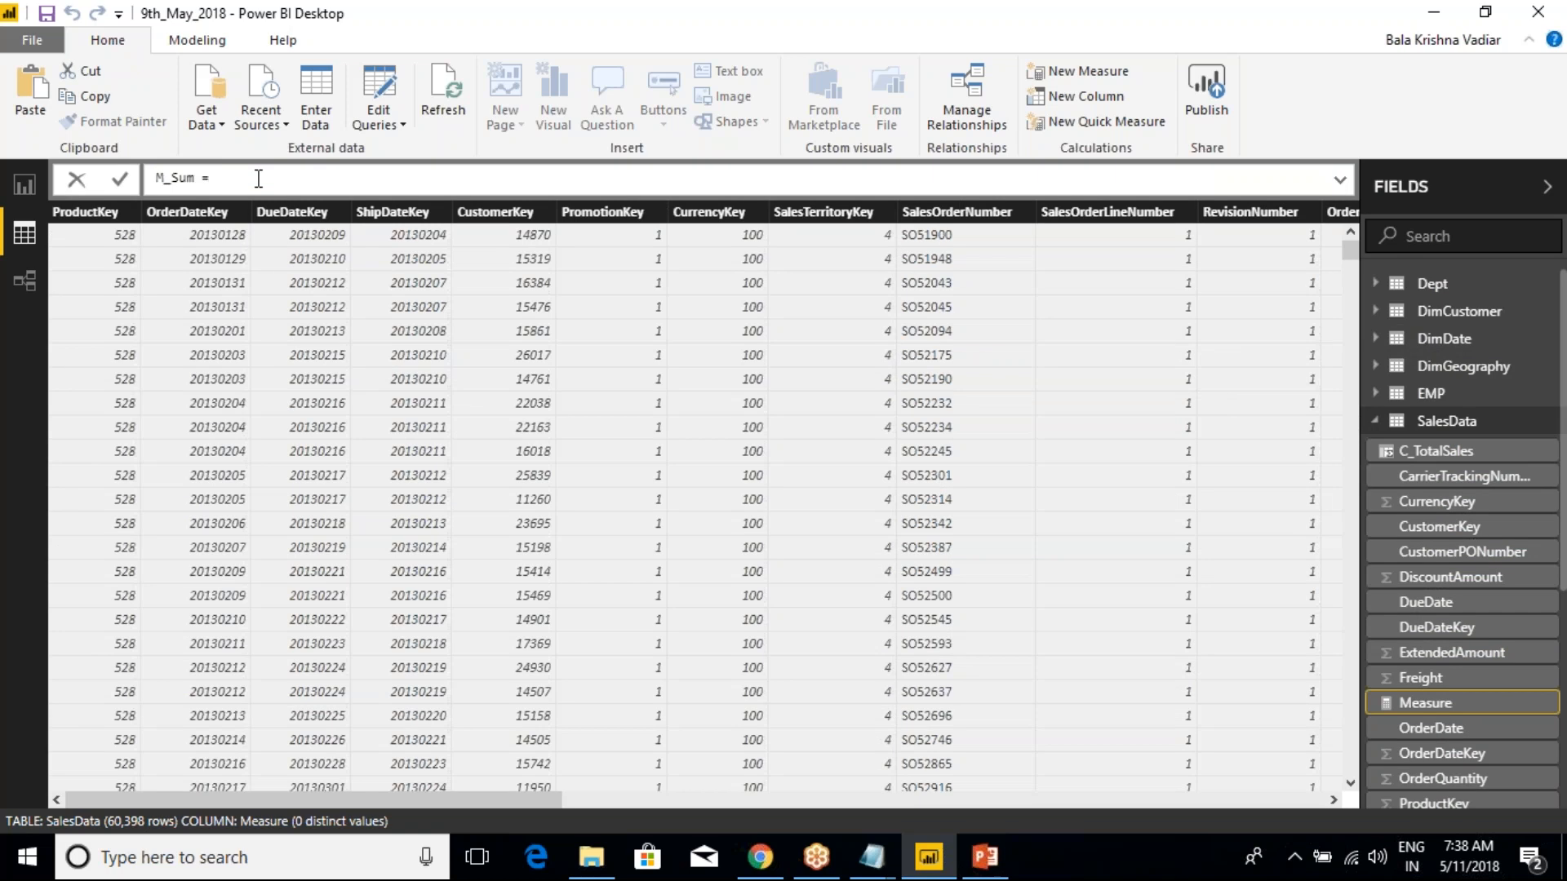
{"action": "type", "text": "SUM("}
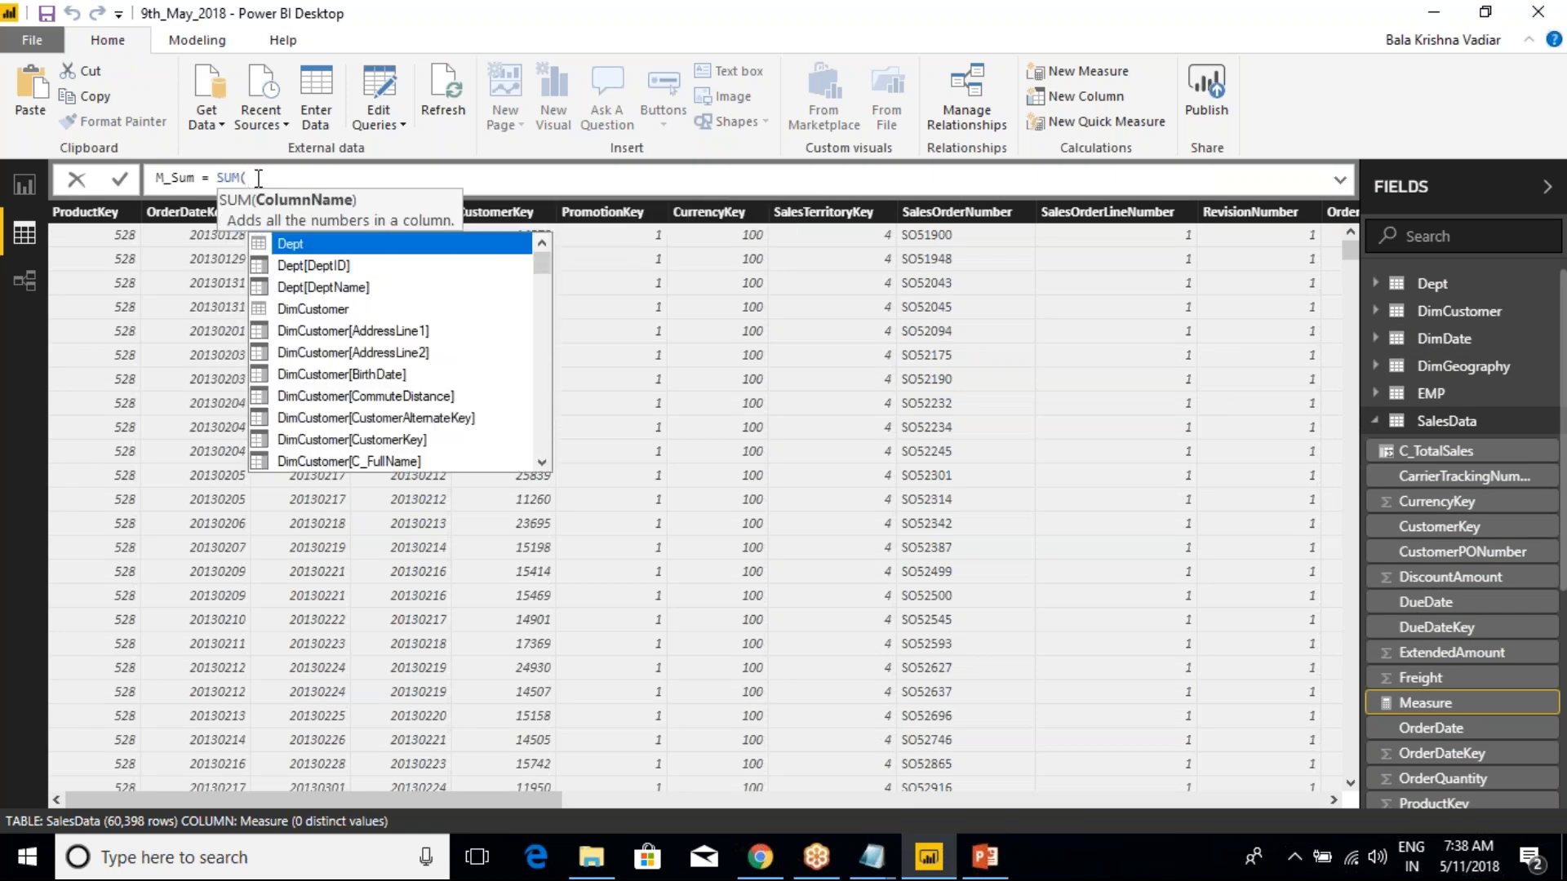
{"action": "type", "text": "sales"}
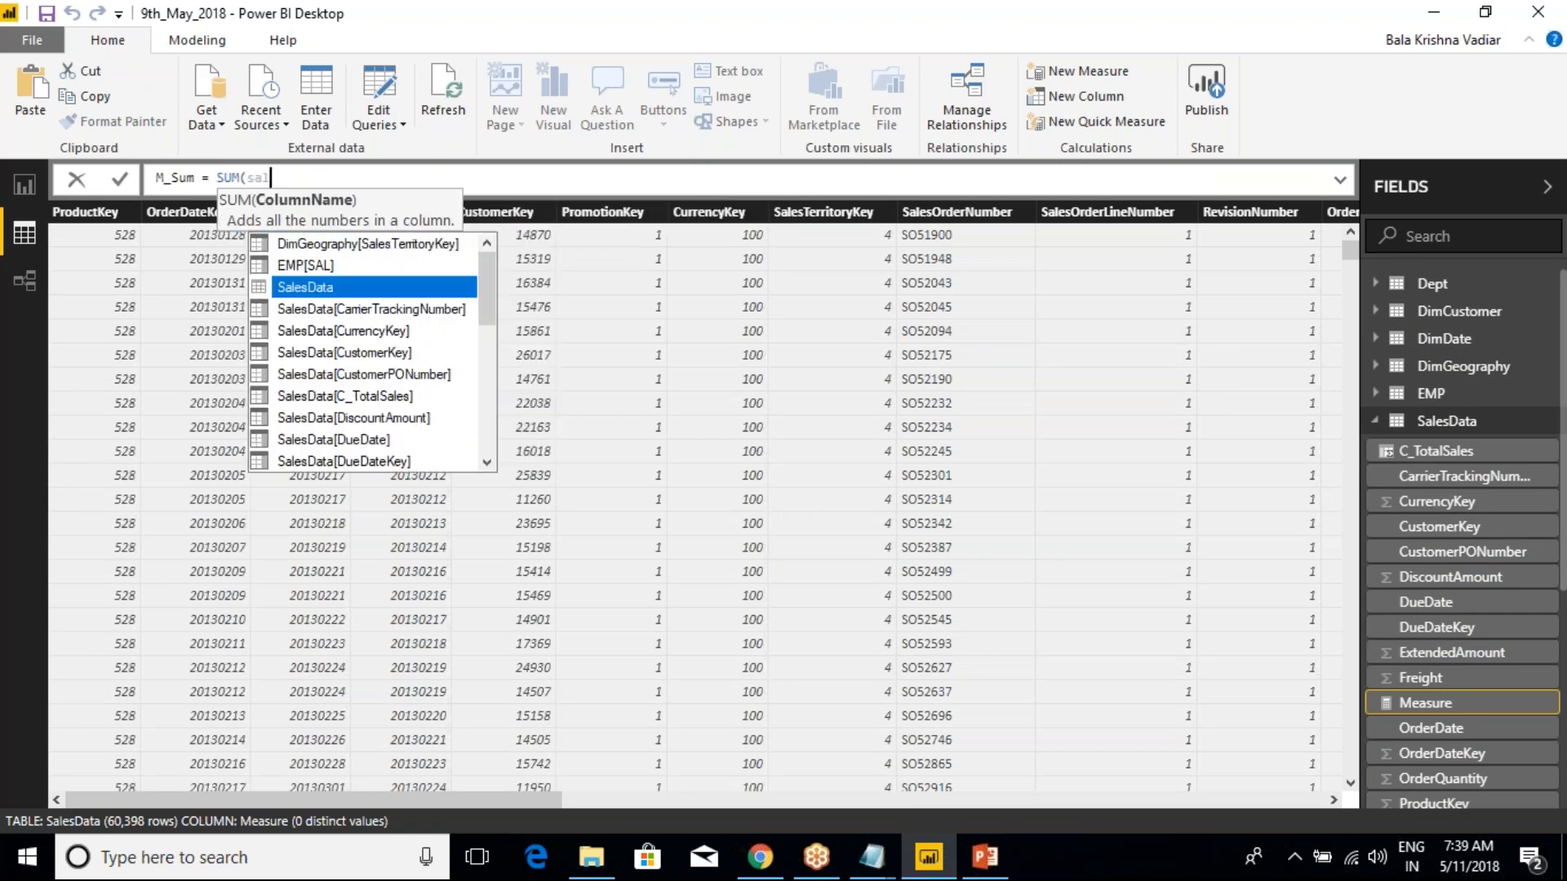
{"action": "key", "text": "Down"}
{"action": "key", "text": "Down"}
{"action": "key", "text": "Down"}
{"action": "key", "text": "Down"}
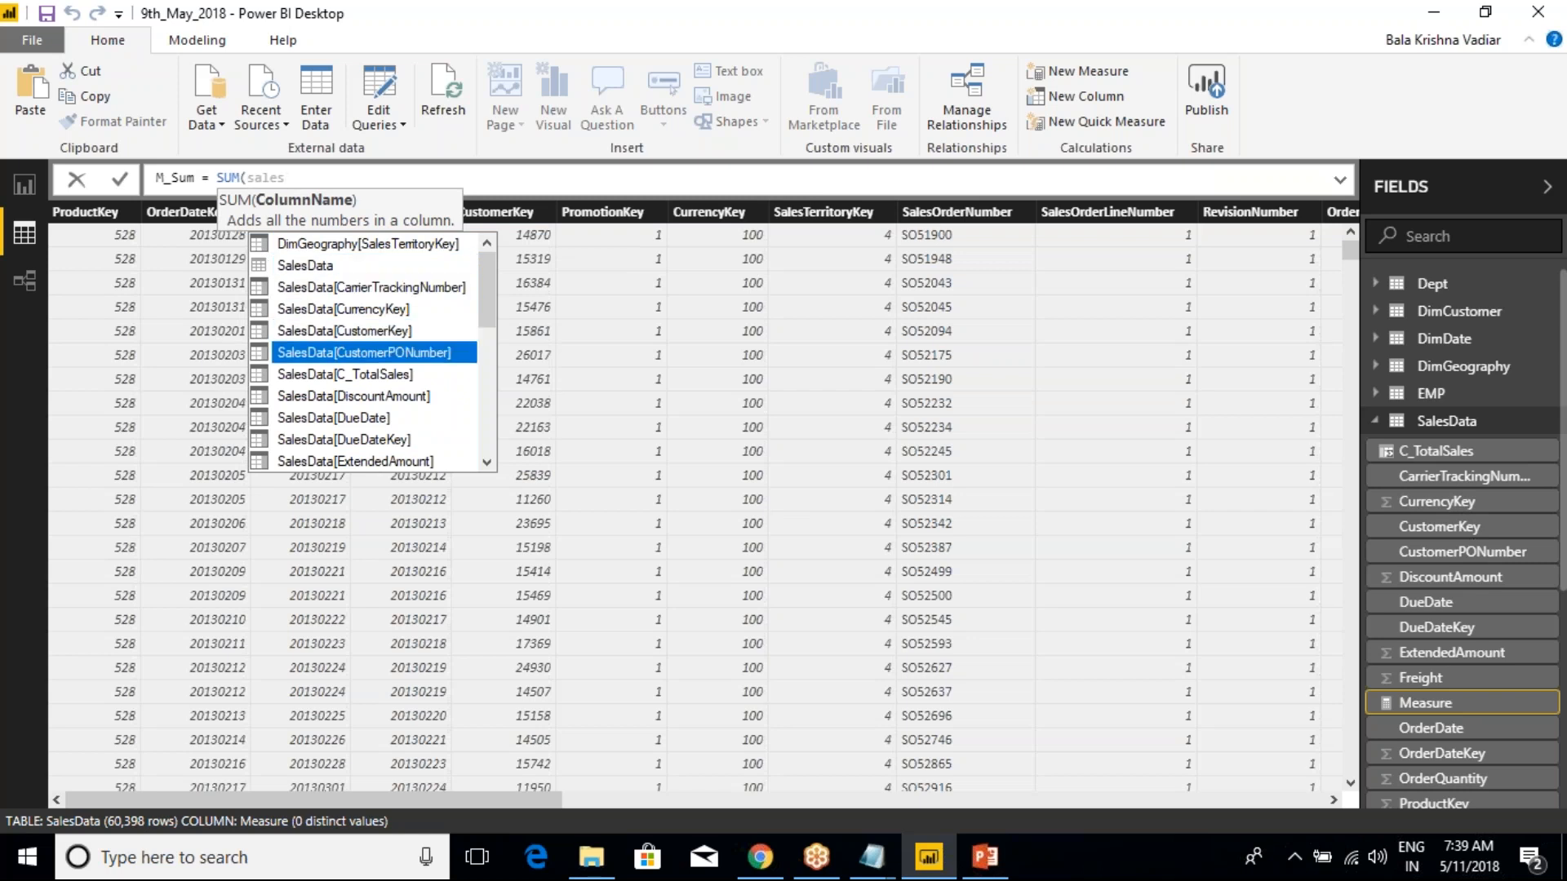
{"action": "key", "text": "Down"}
{"action": "key", "text": "Down"}
{"action": "key", "text": "Down"}
{"action": "key", "text": "Down"}
{"action": "key", "text": "Down"}
{"action": "key", "text": "Down"}
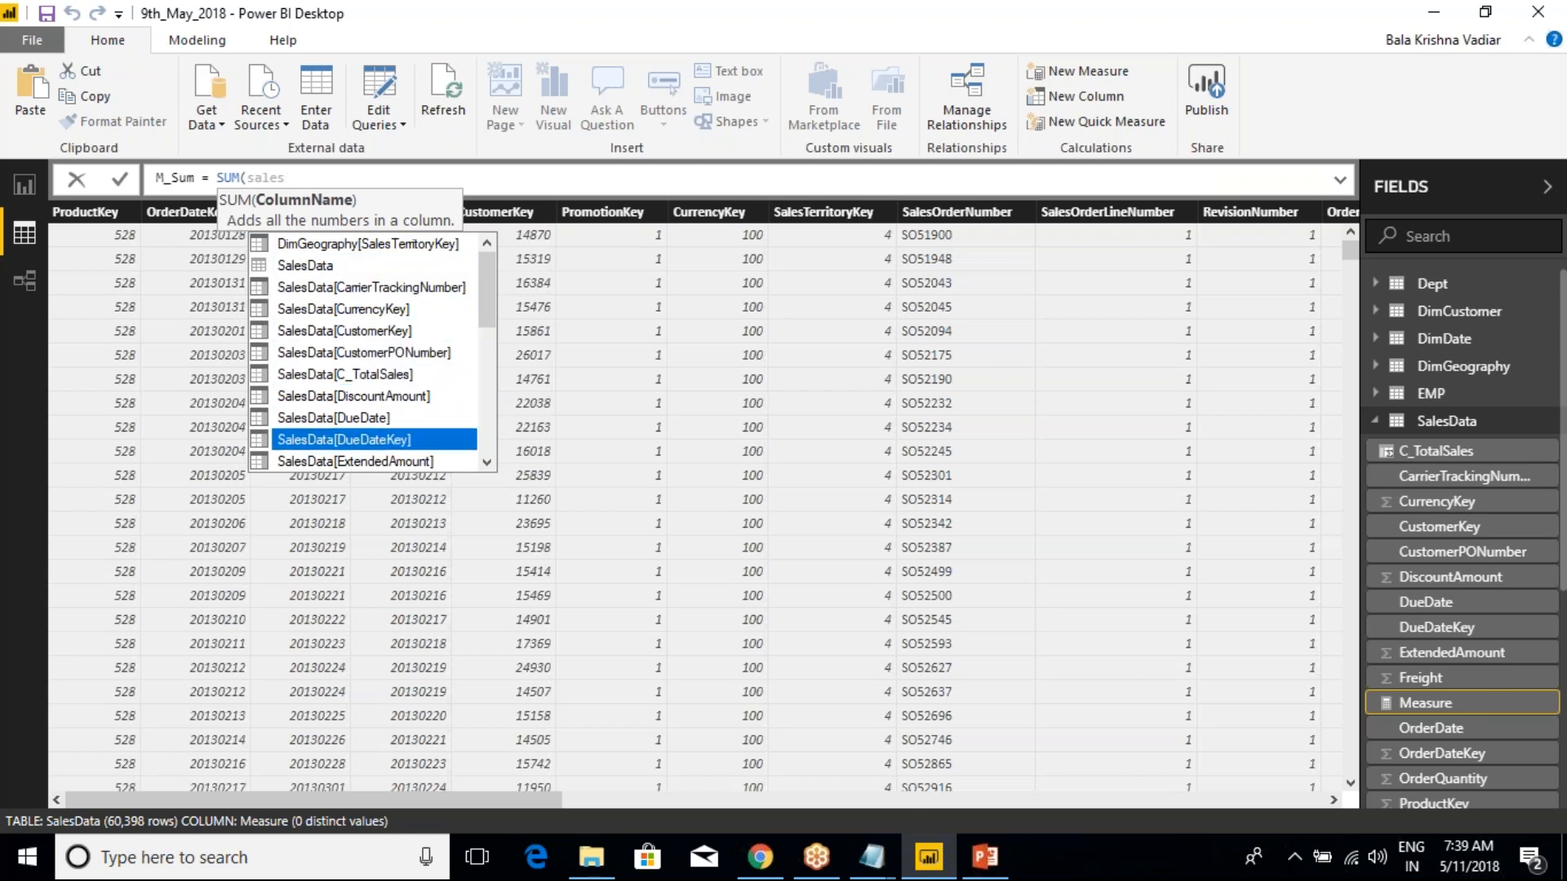
{"action": "key", "text": "Down"}
{"action": "key", "text": "Down"}
{"action": "key", "text": "Down"}
{"action": "key", "text": "Down"}
{"action": "key", "text": "Down"}
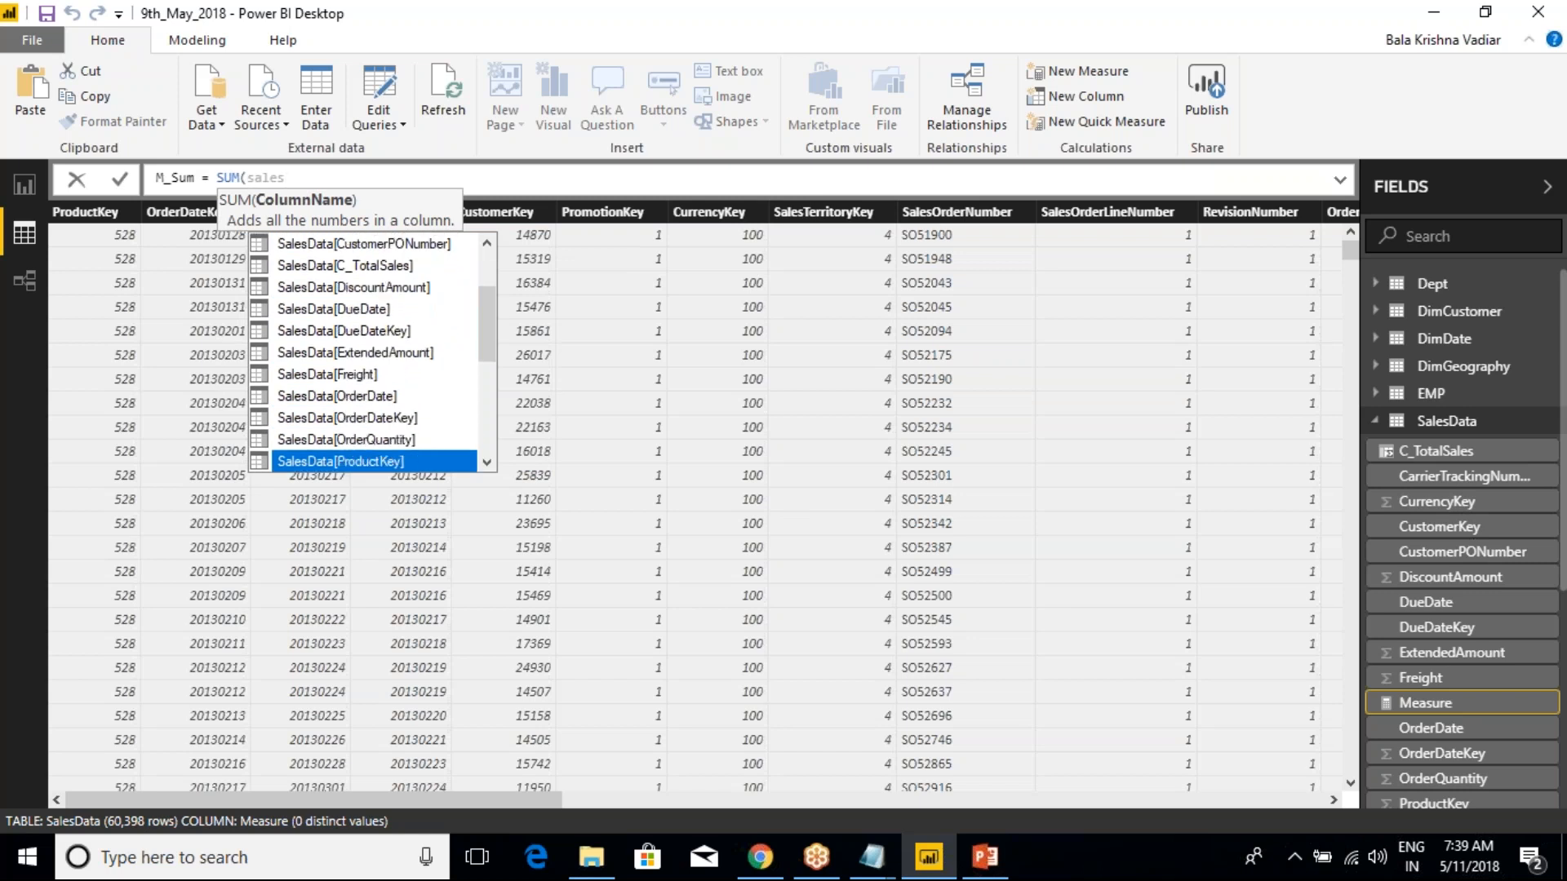
{"action": "key", "text": "ctrl+a"}
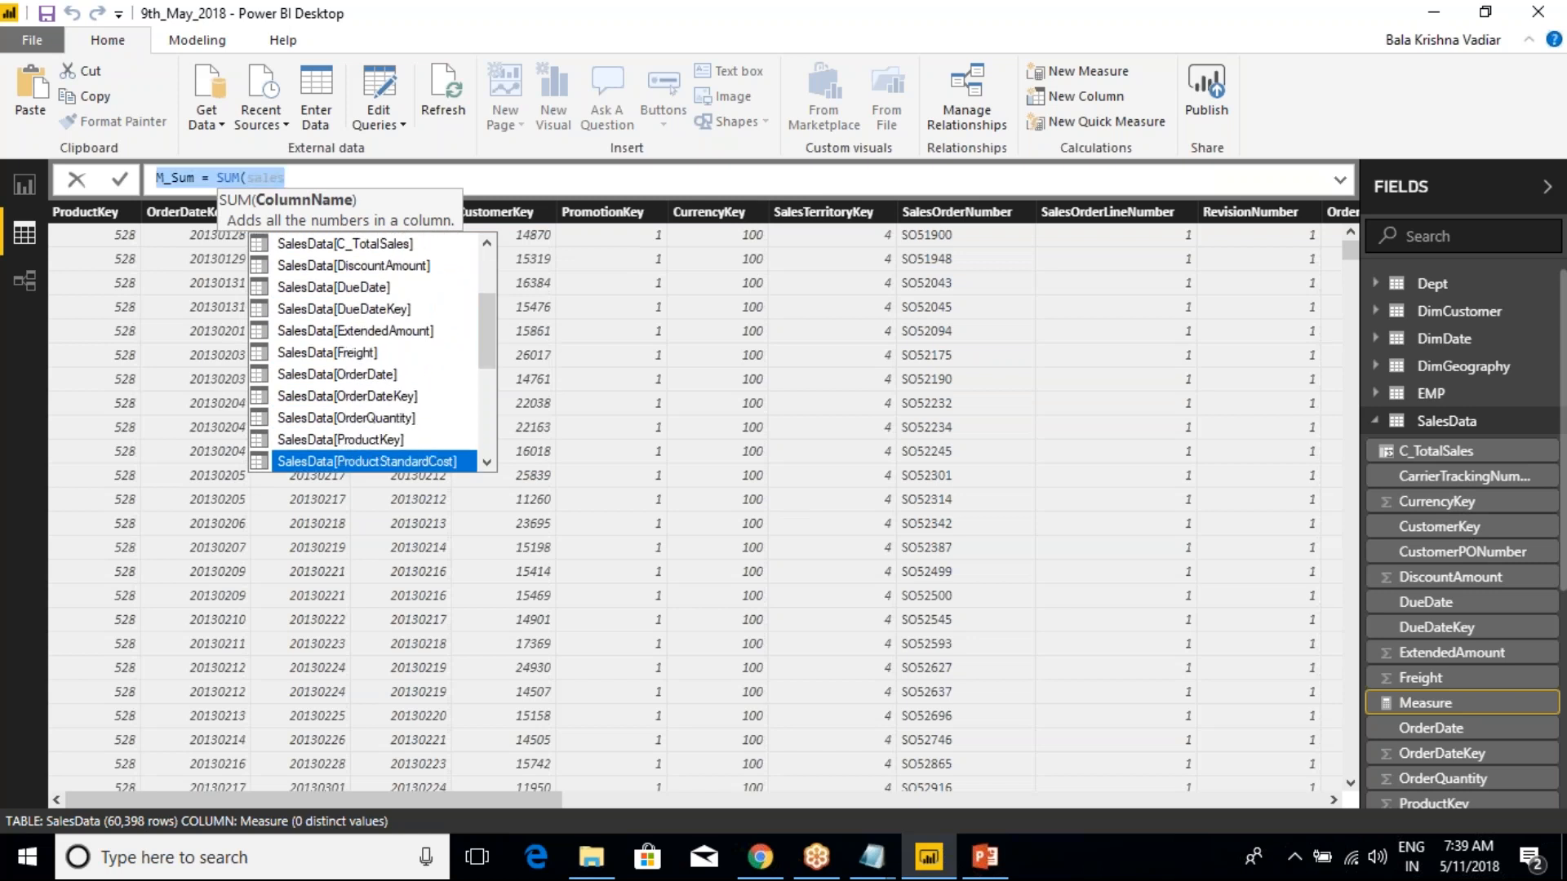
{"action": "key", "text": "Right"}
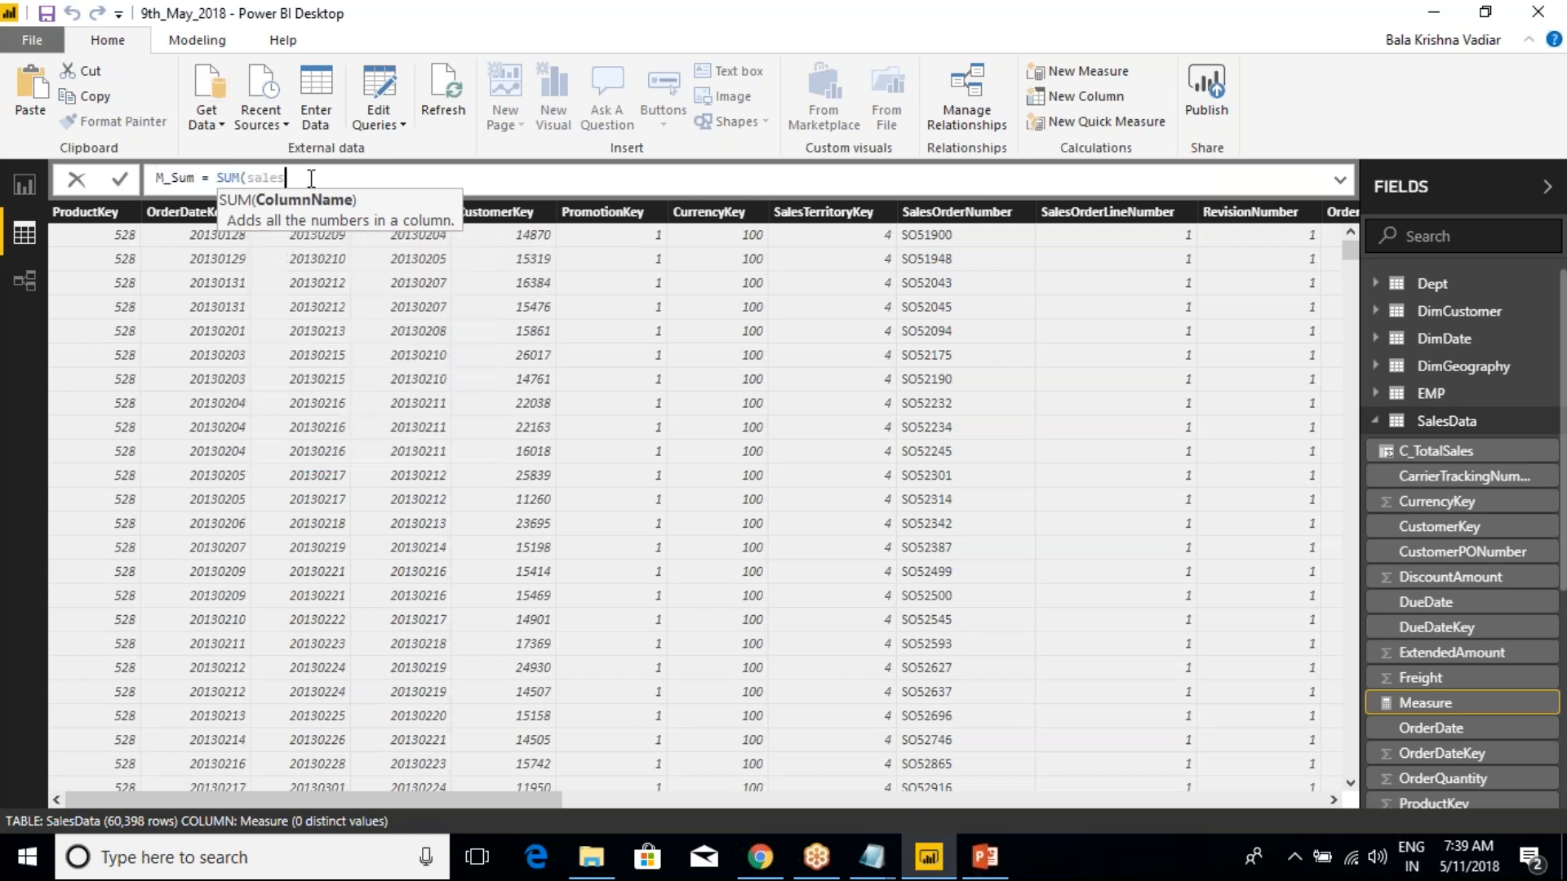
{"action": "key", "text": "BackSpace"}
{"action": "key", "text": "BackSpace"}
{"action": "key", "text": "BackSpace"}
{"action": "key", "text": "BackSpace"}
{"action": "key", "text": "BackSpace"}
{"action": "key", "text": "BackSpace"}
{"action": "key", "text": "BackSpace"}
{"action": "key", "text": "BackSpace"}
{"action": "key", "text": "BackSpace"}
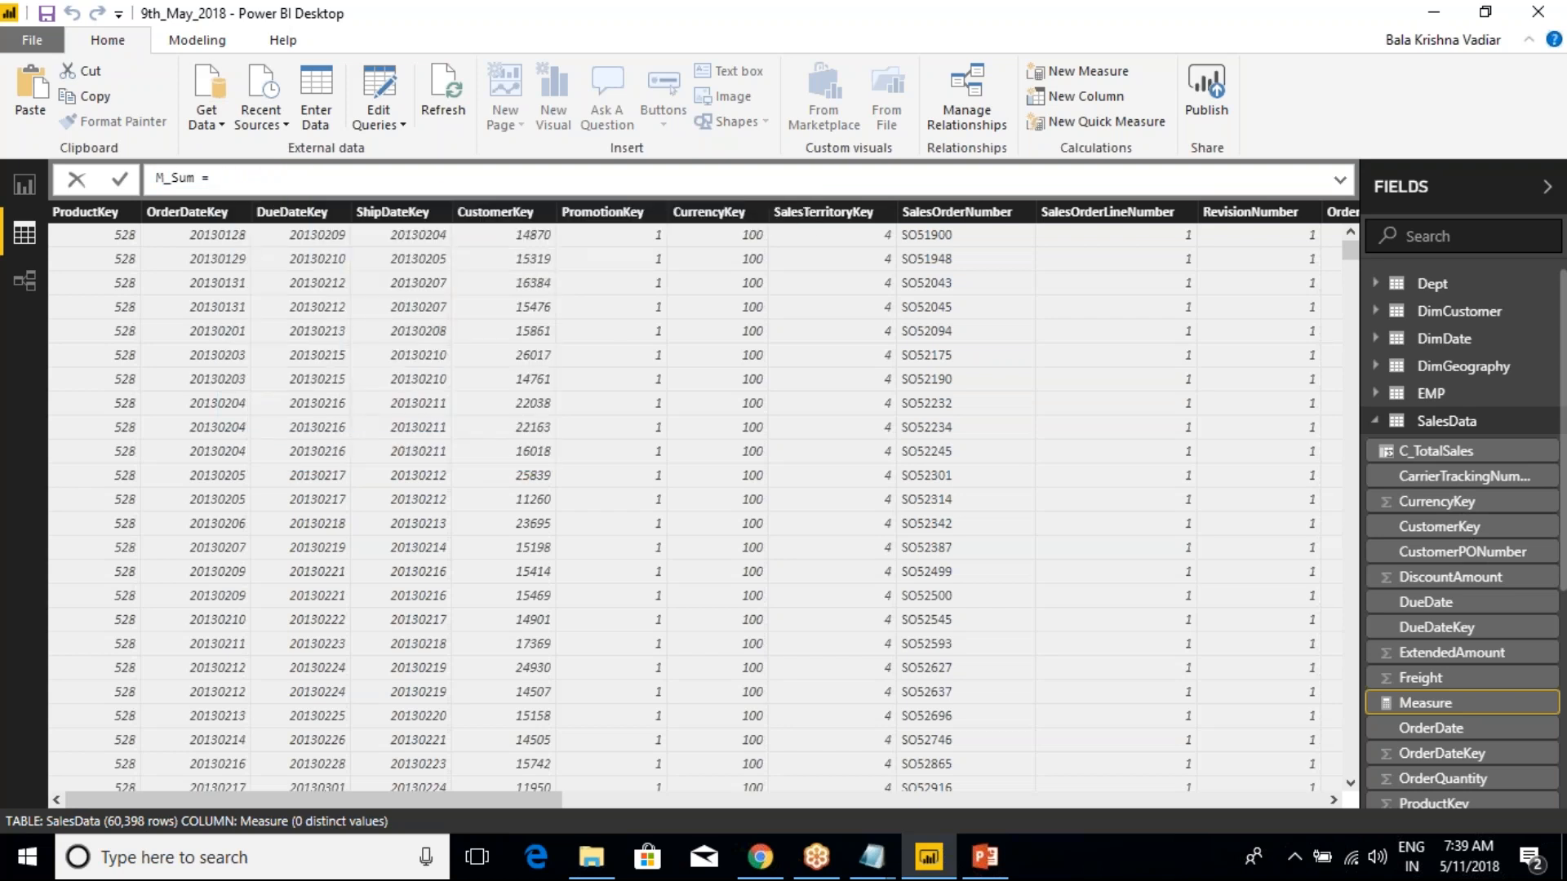
Define the M_Sum measure as SUM(SalesData[SalesAmount])
{"action": "type", "text": "SUM"}
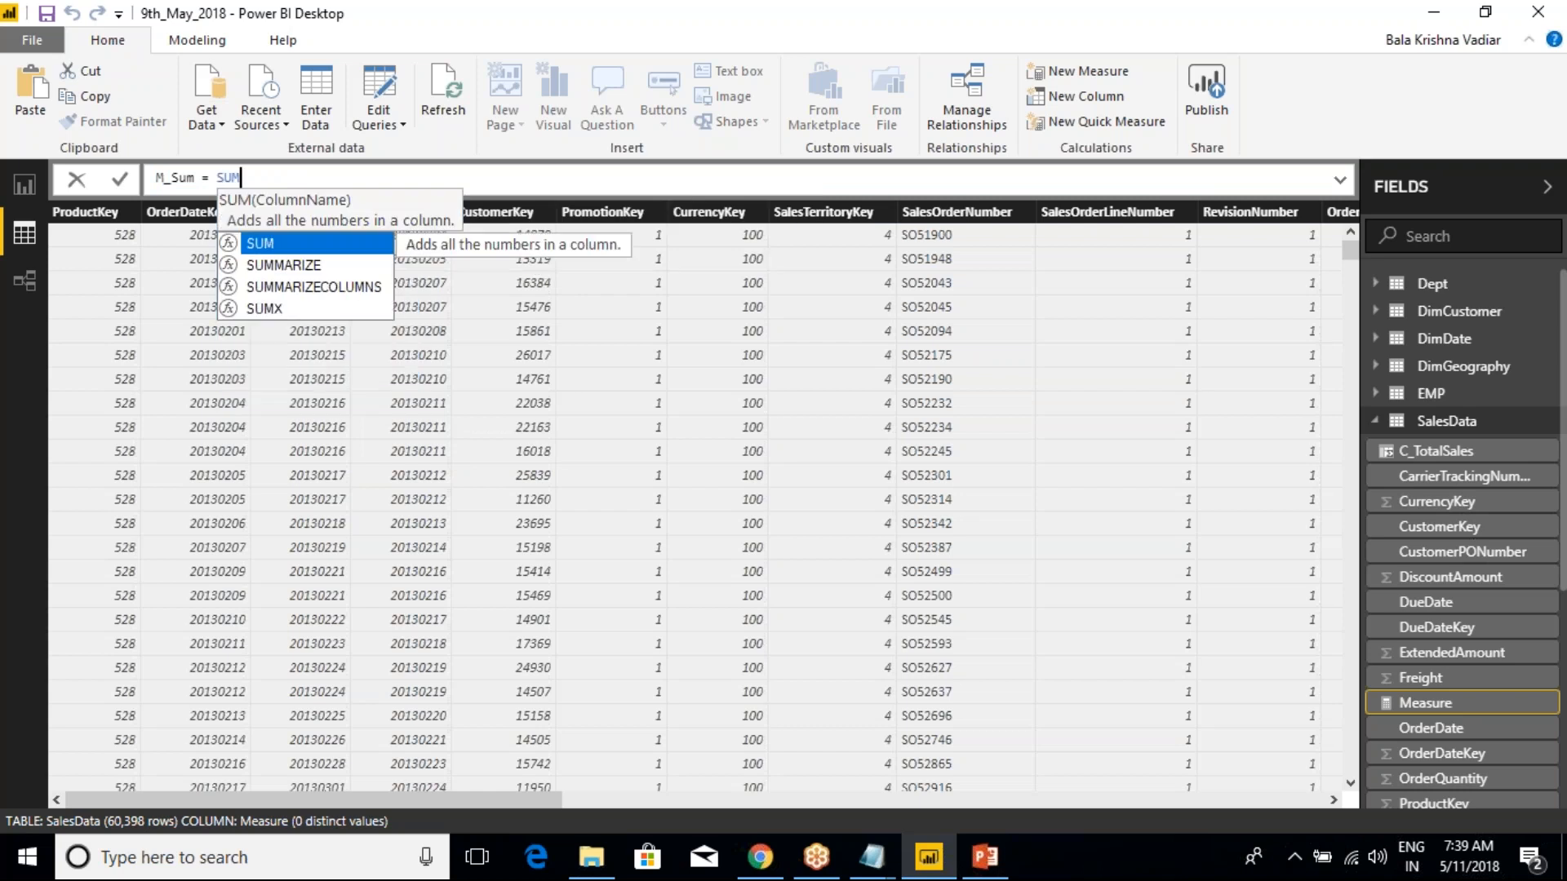
{"action": "type", "text": "("}
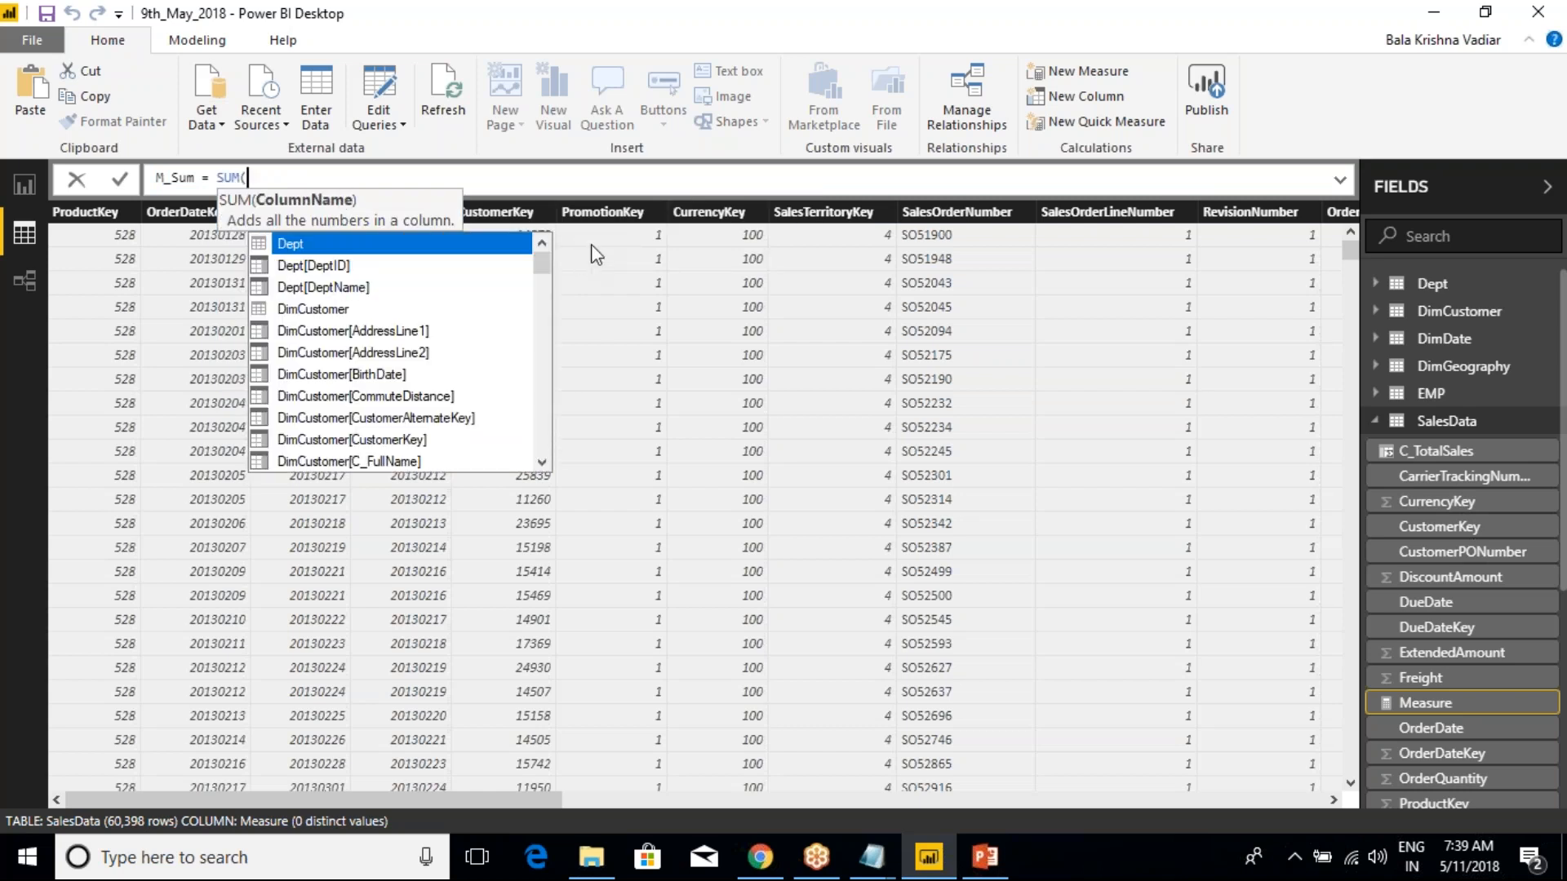
{"action": "type", "text": "S"}
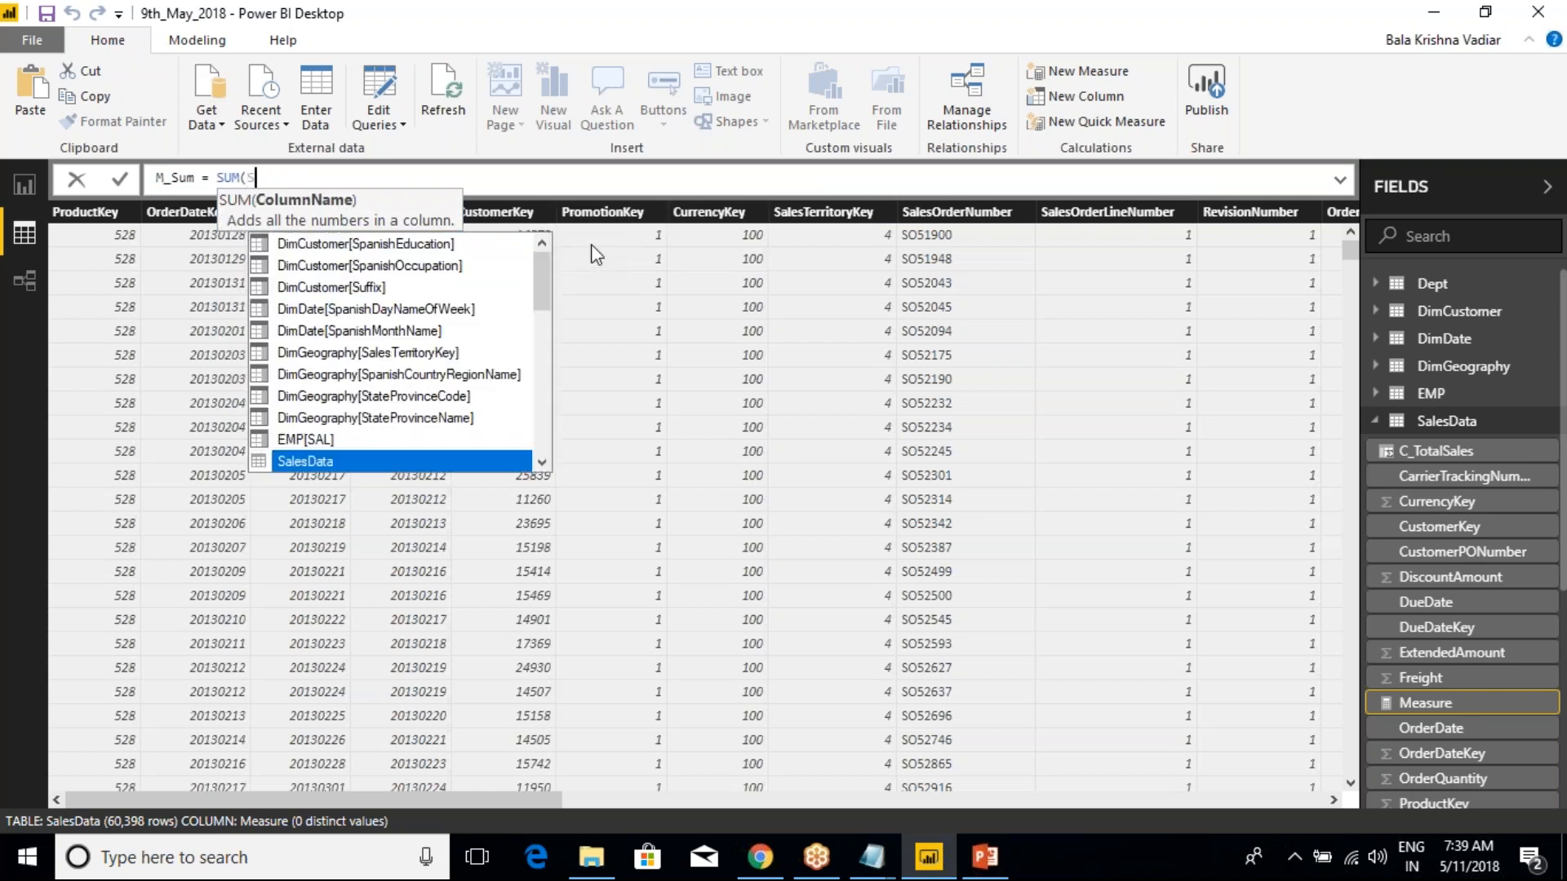
{"action": "type", "text": "ALESDATA"}
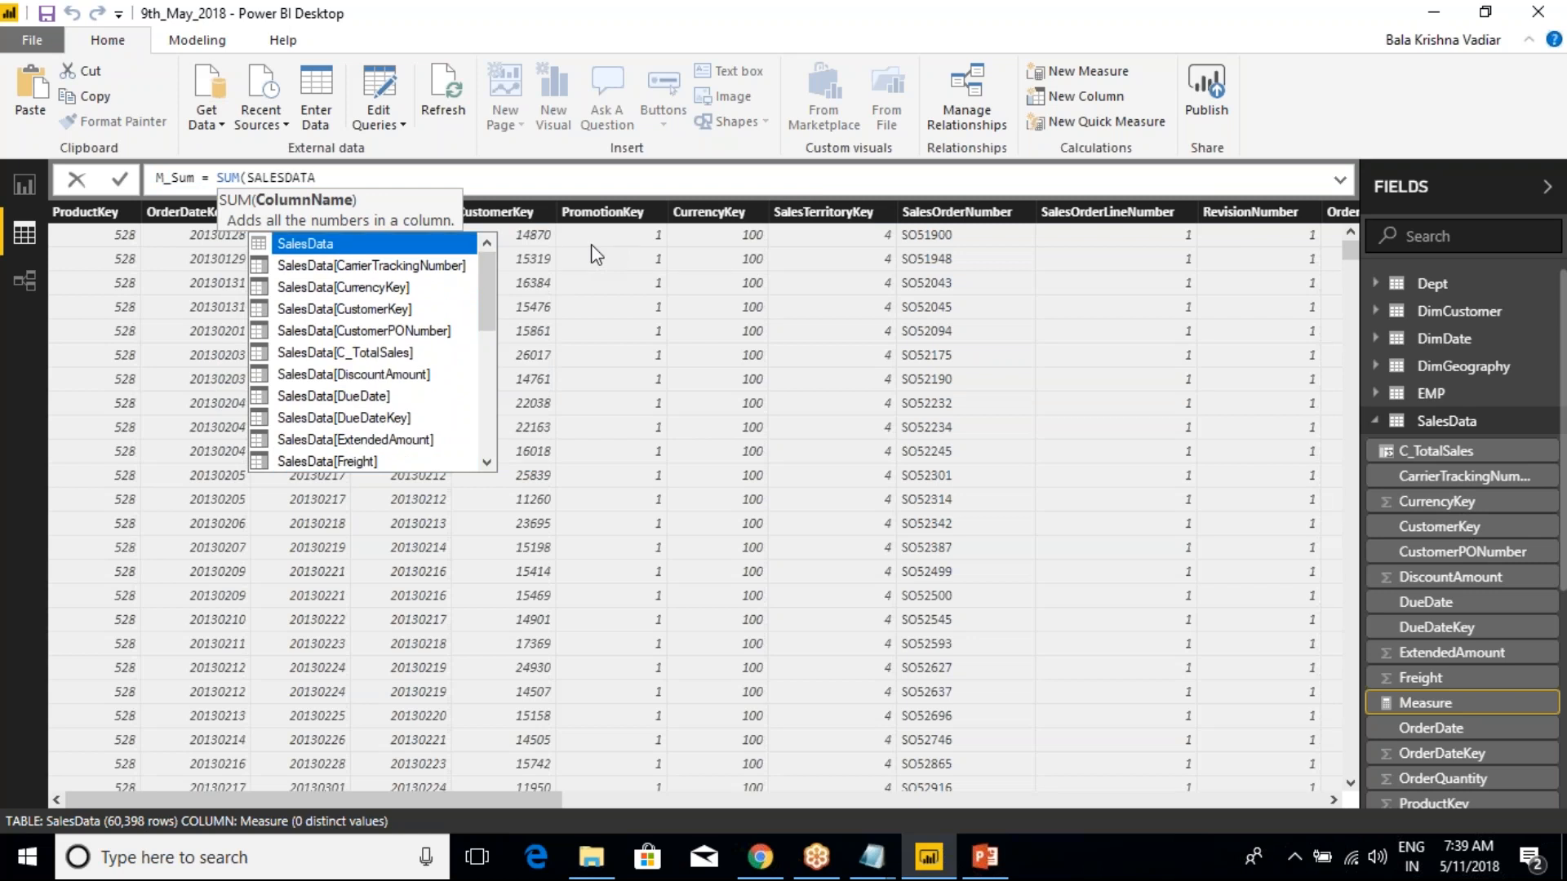
{"action": "type", "text": "["}
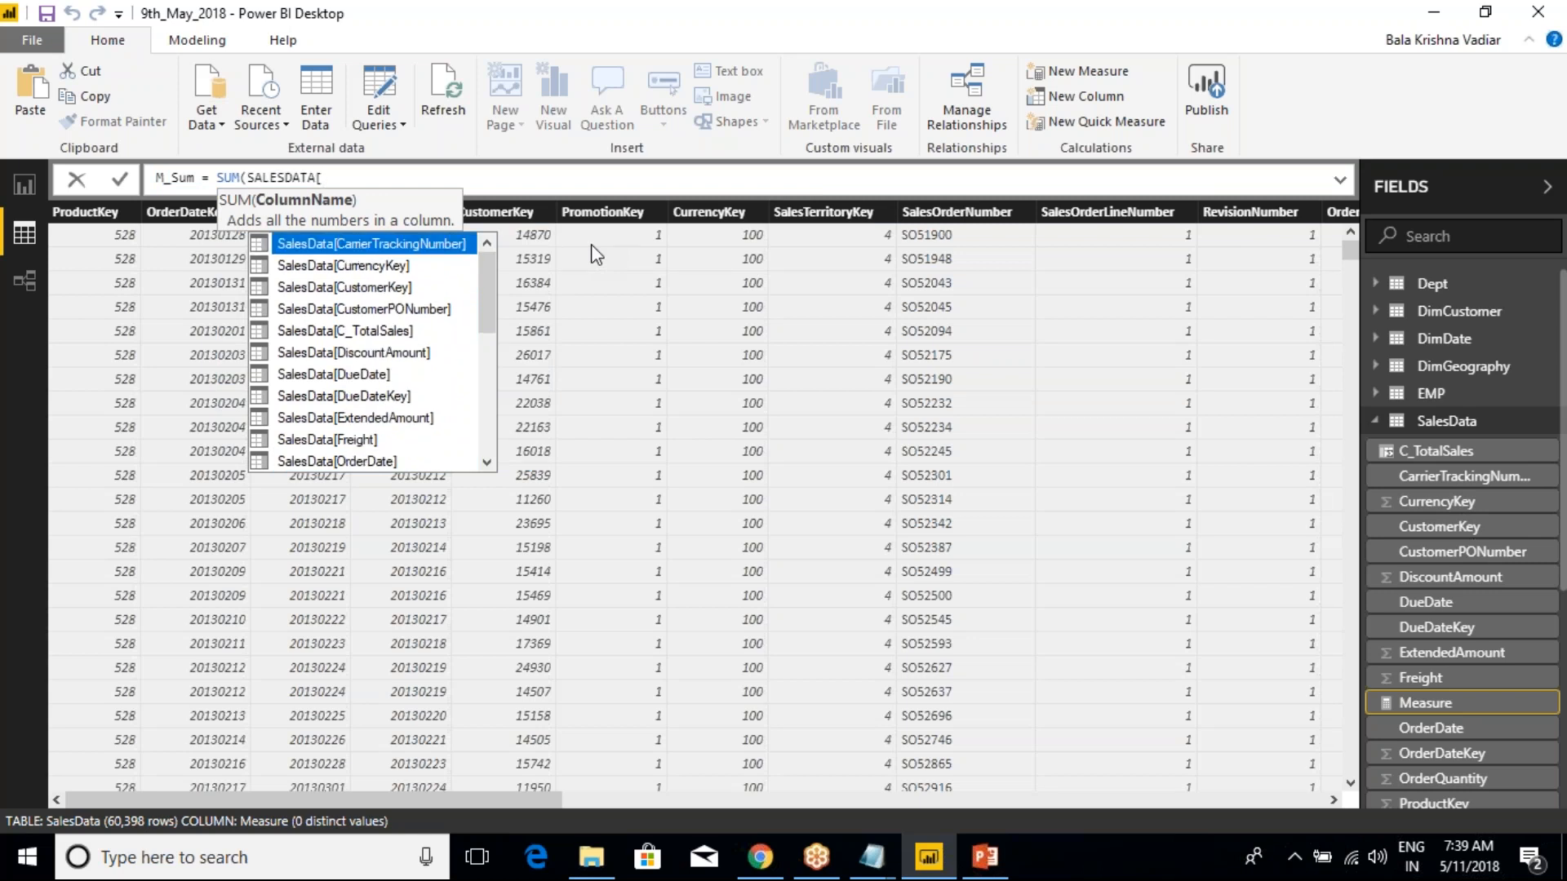
{"action": "type", "text": "sales"}
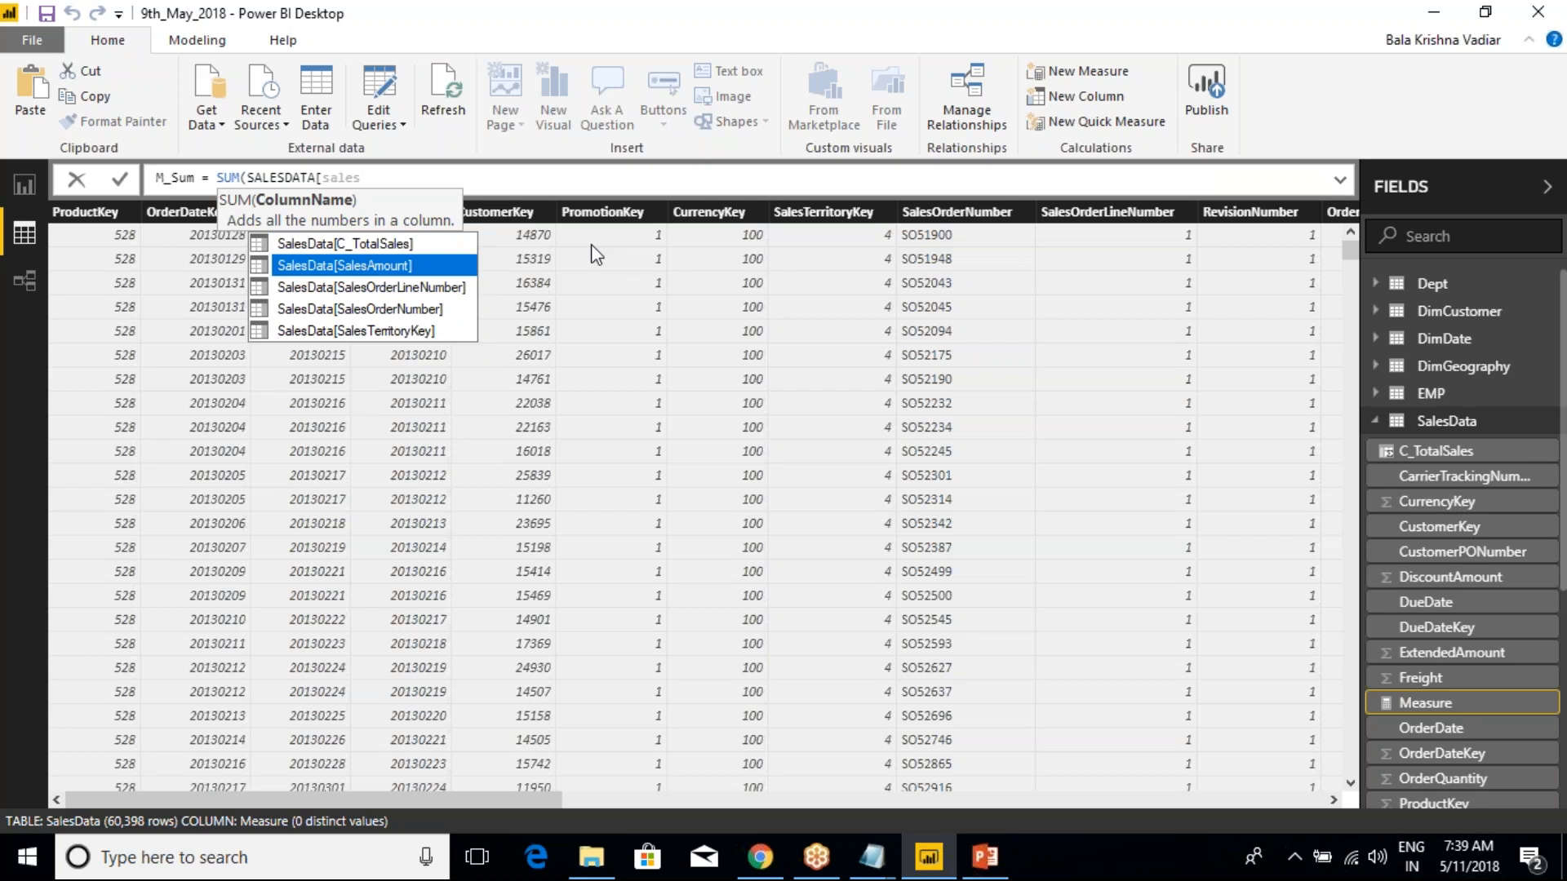
{"action": "key", "text": "Tab"}
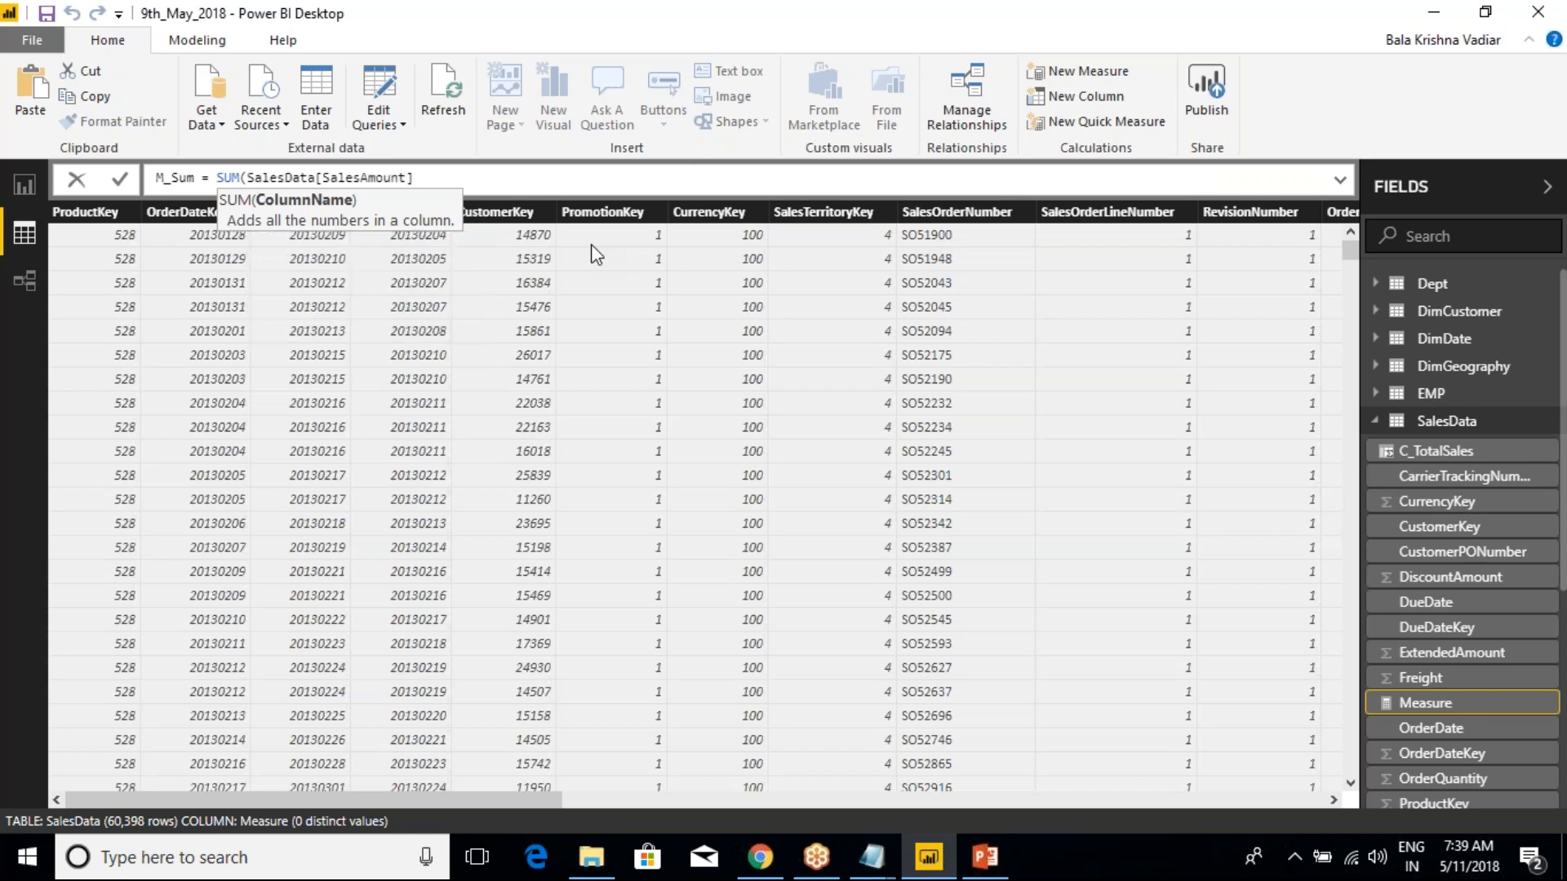
{"action": "type", "text": ")"}
{"action": "key", "text": "Return"}
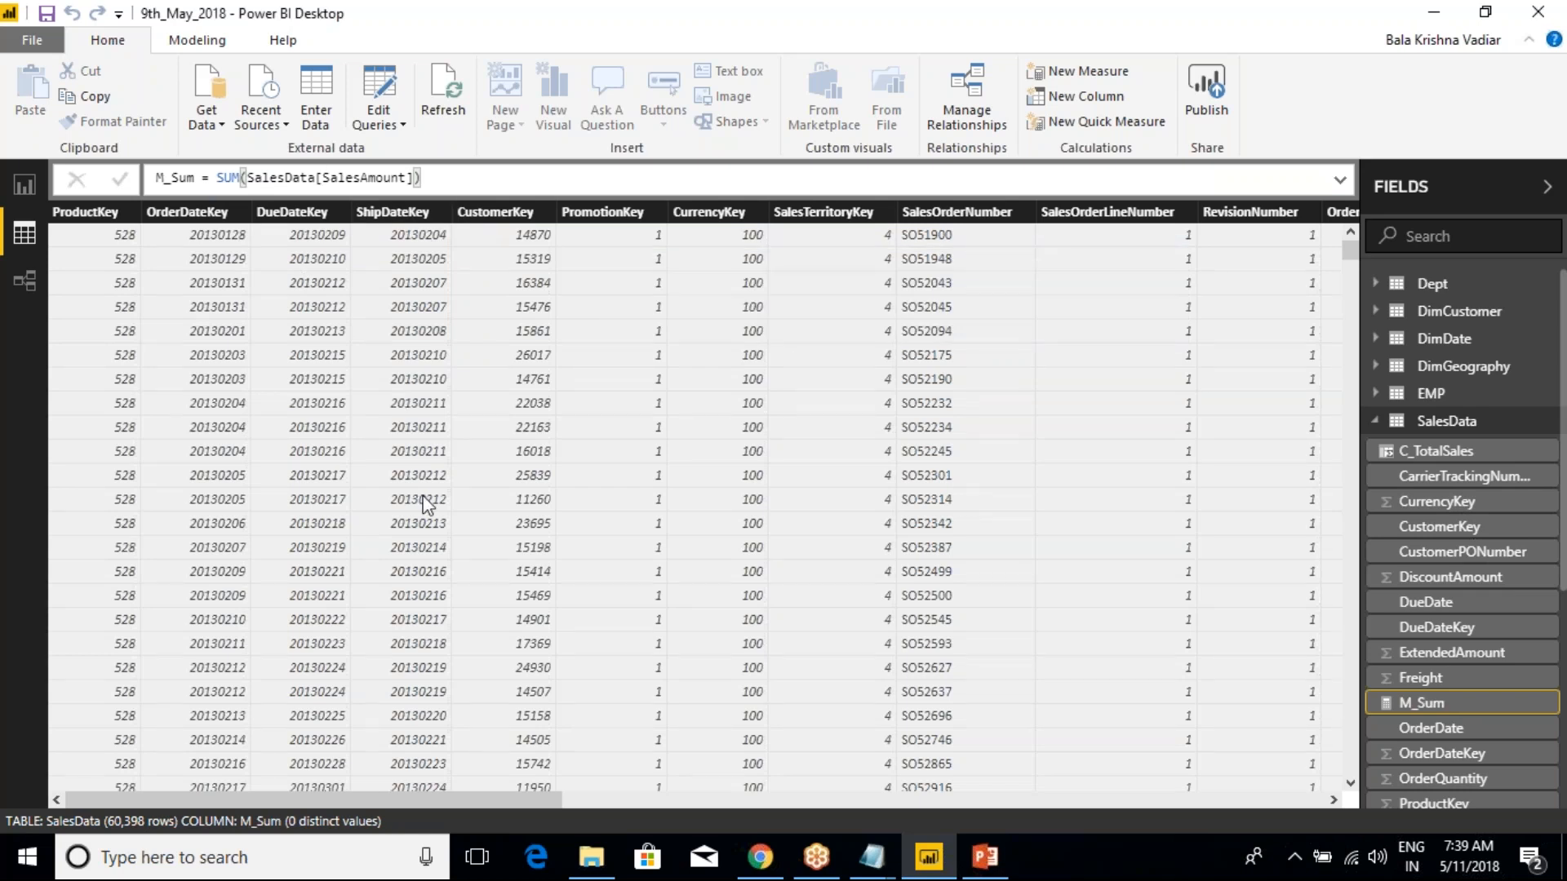
Compare how the M_Sum measure and the CurrencyKey column appear in the SalesData table and its field list
{"action": "left_click_drag", "start_coordinate": [449, 801], "coordinate": [1232, 834]}
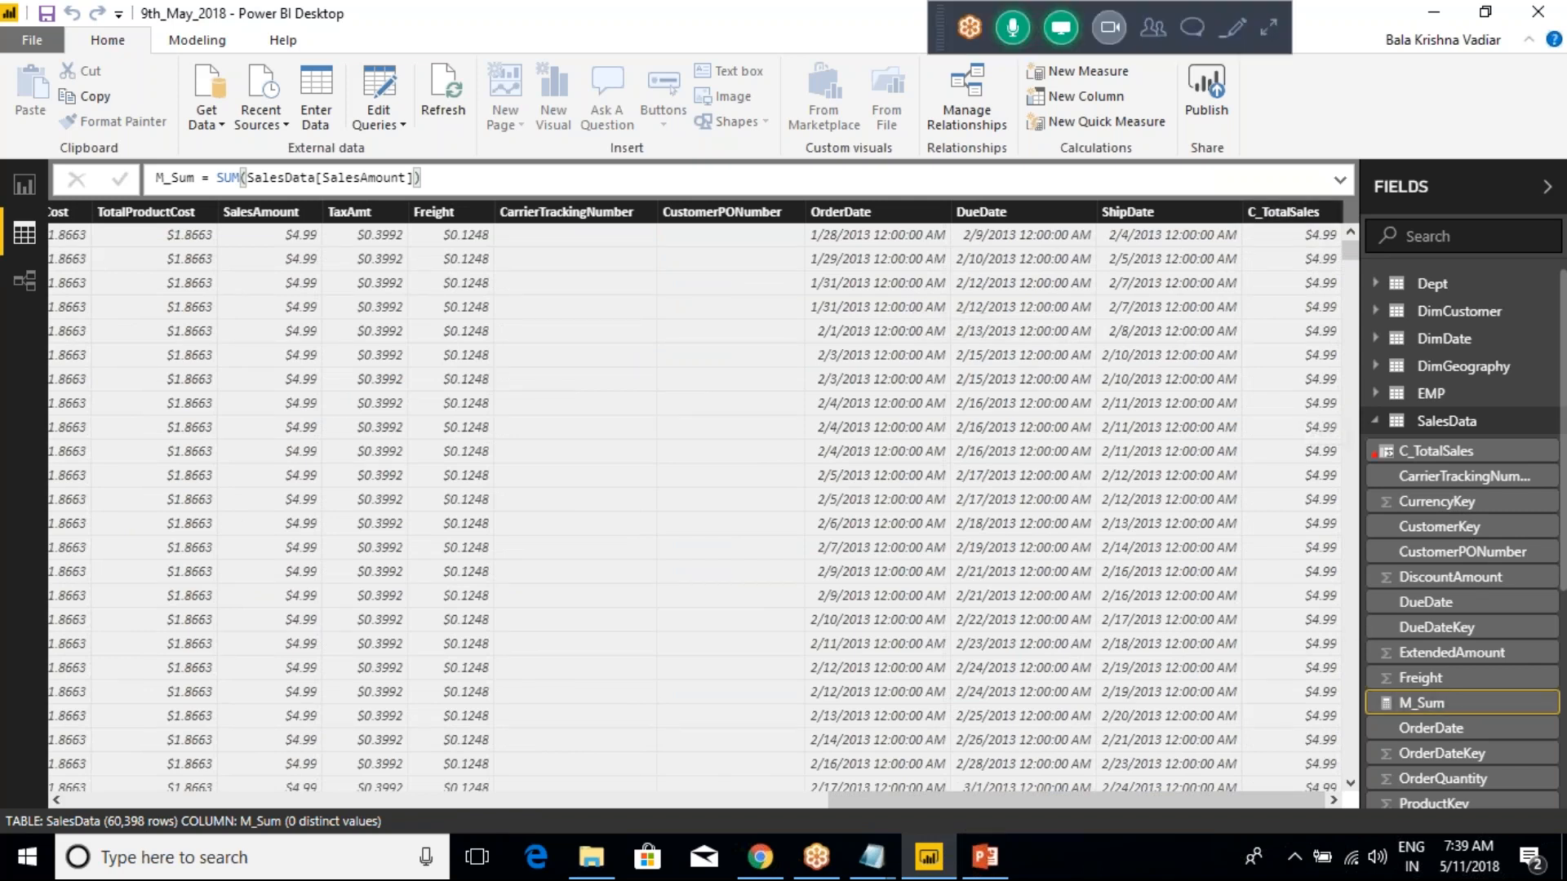
{"action": "mouse_move", "coordinate": [1328, 397]}
{"action": "left_mouse_down"}
{"action": "mouse_move", "coordinate": [1498, 474]}
{"action": "mouse_move", "coordinate": [1542, 775]}
{"action": "left_mouse_up"}
{"action": "mouse_move", "coordinate": [1454, 690]}
{"action": "left_mouse_down"}
{"action": "mouse_move", "coordinate": [1480, 714]}
{"action": "mouse_move", "coordinate": [1515, 658]}
{"action": "left_mouse_up"}
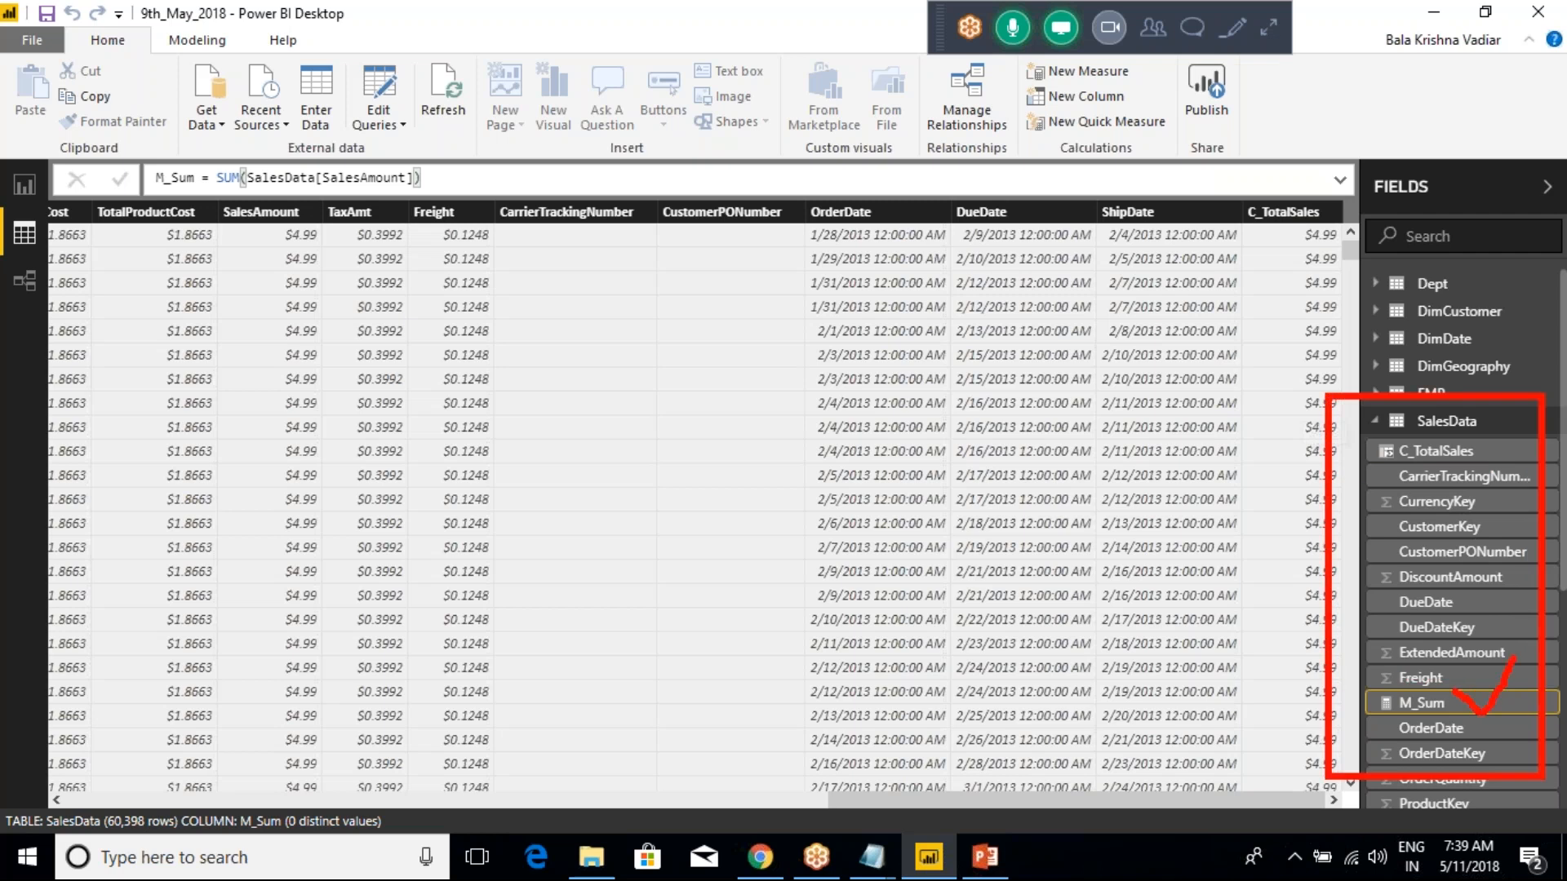
{"action": "key", "text": "Escape"}
{"action": "left_click", "coordinate": [1456, 501]}
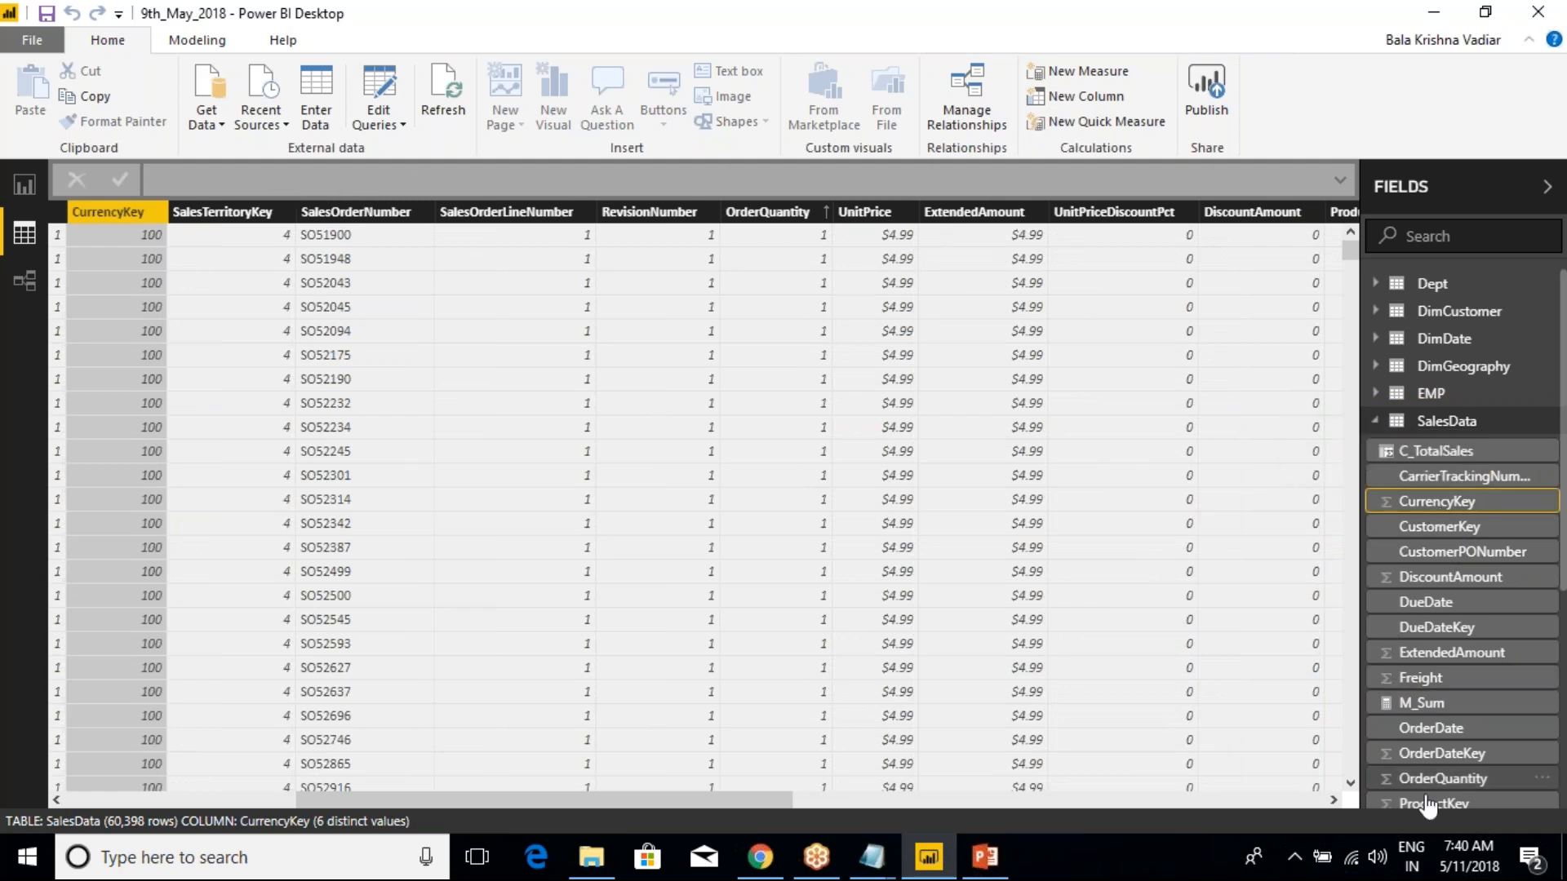
{"action": "left_click", "coordinate": [1420, 703]}
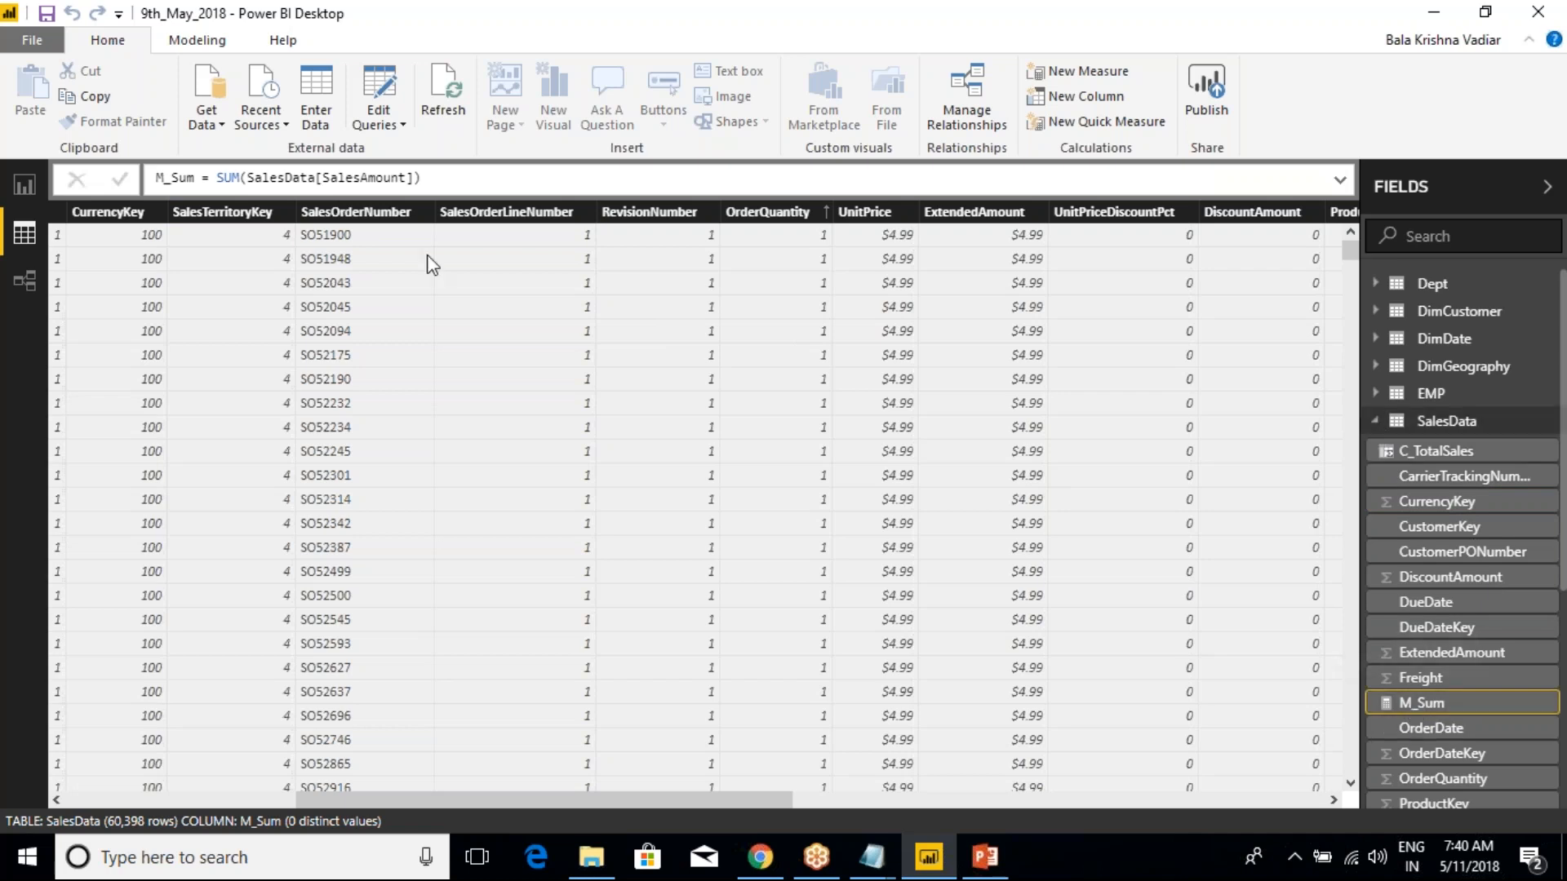
Add a new report page and place a resized empty Card visual near the page's upper middle
{"action": "left_click", "coordinate": [25, 186]}
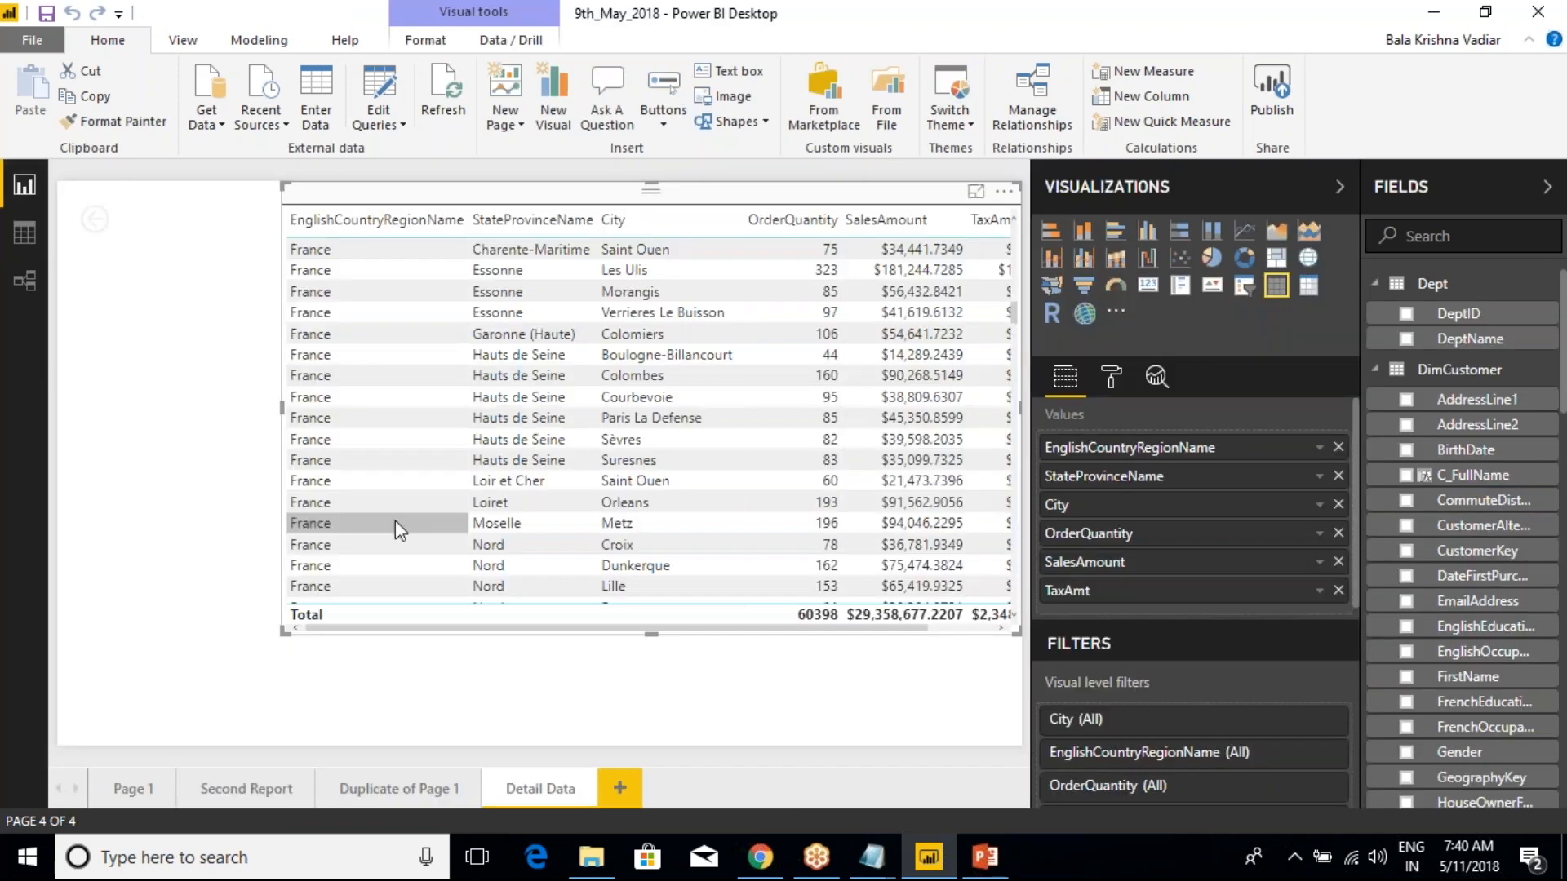
{"action": "left_click", "coordinate": [619, 788]}
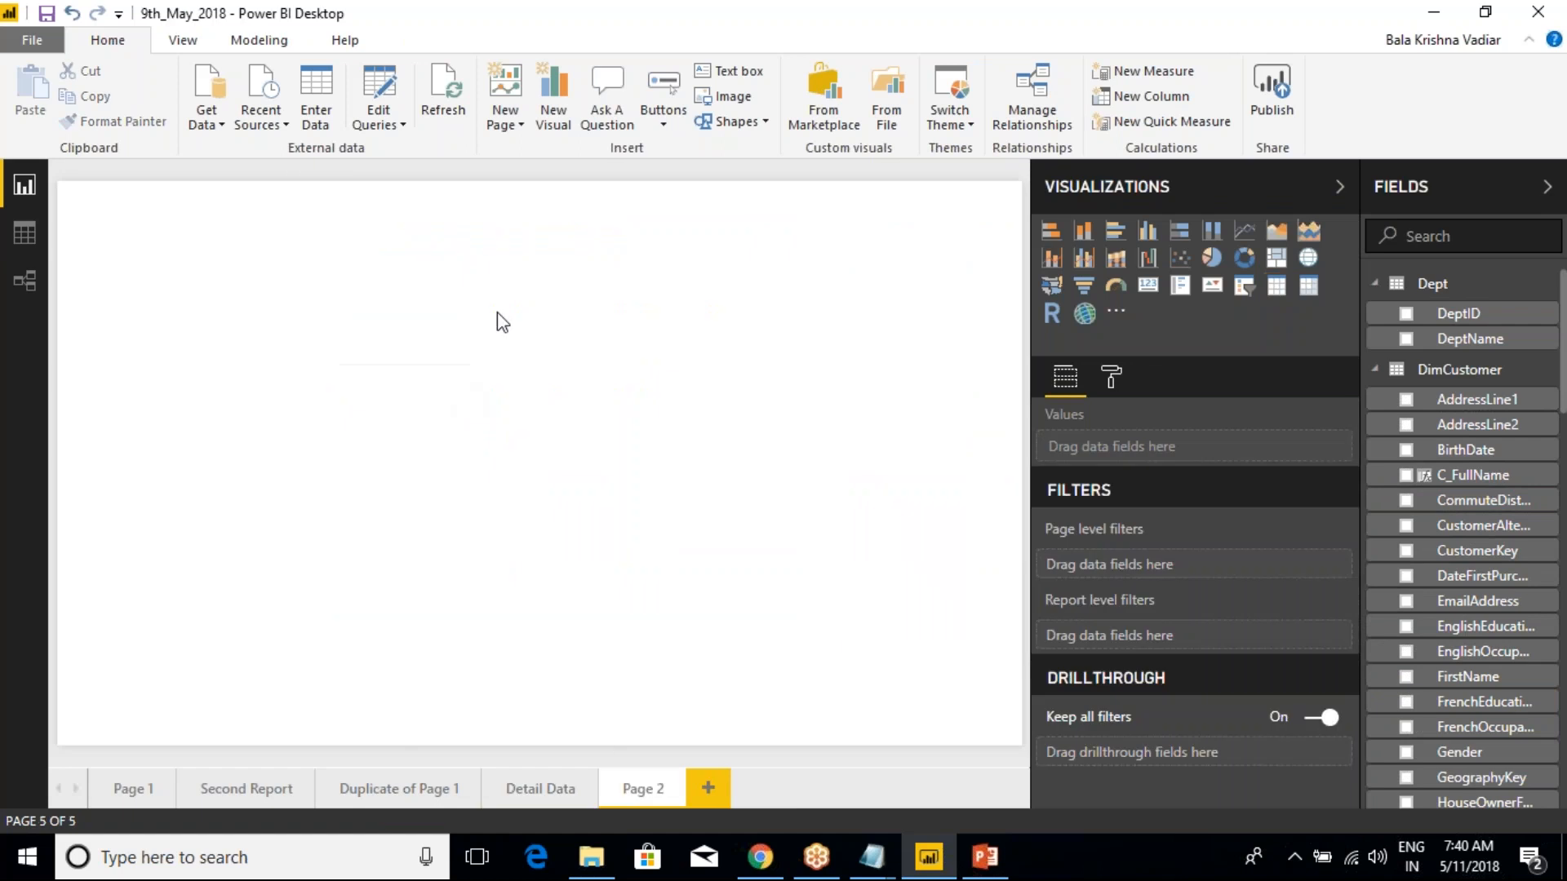
{"action": "left_click", "coordinate": [1147, 285]}
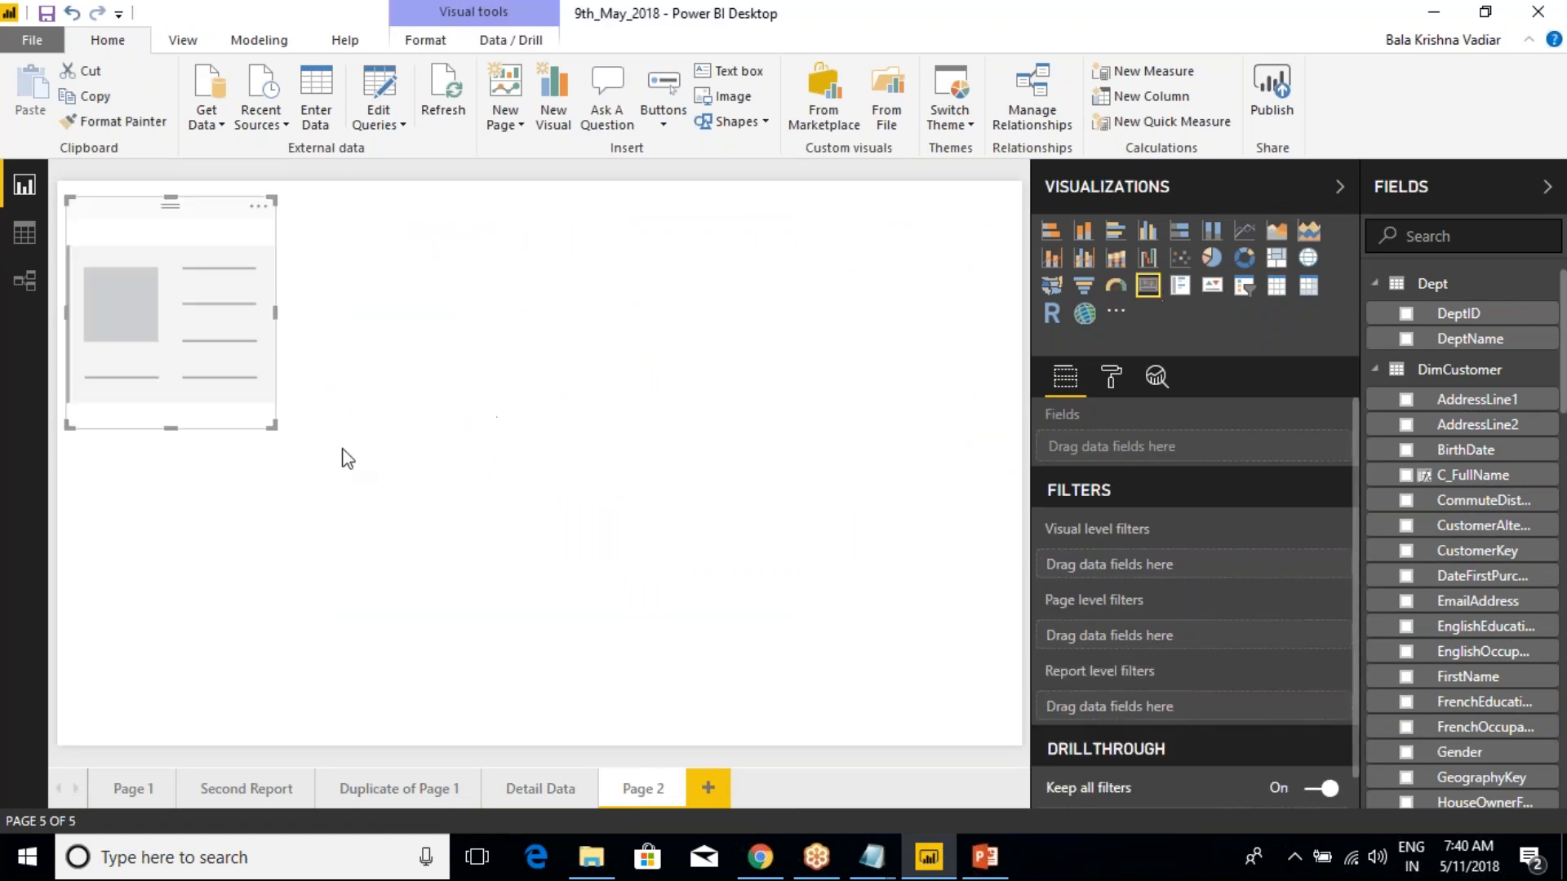
{"action": "left_click_drag", "start_coordinate": [275, 434], "coordinate": [349, 398]}
{"action": "left_click_drag", "start_coordinate": [322, 244], "coordinate": [643, 237]}
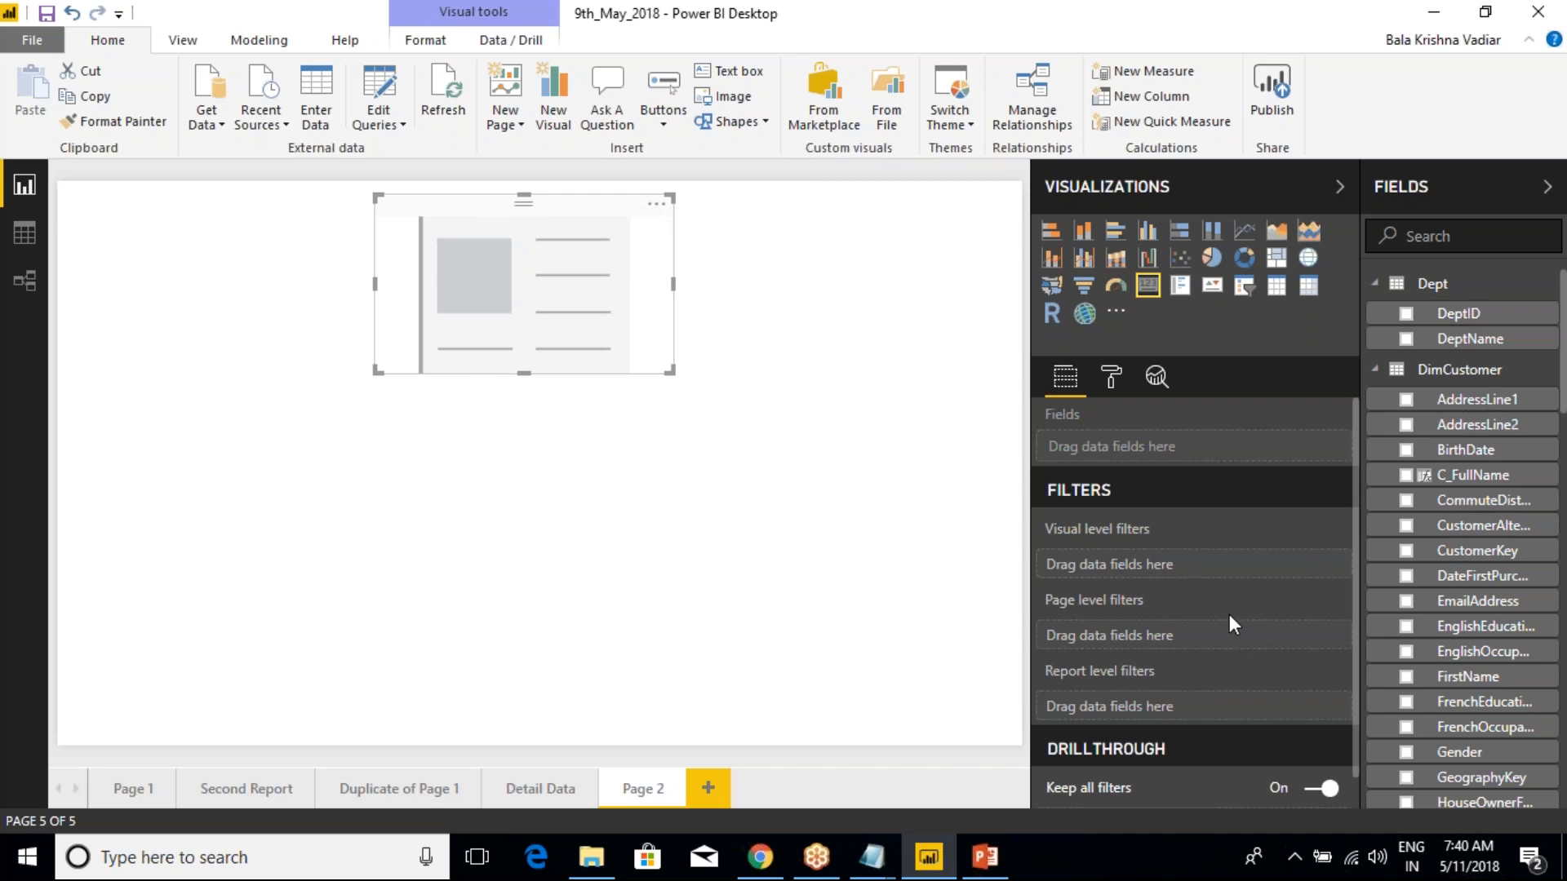
Collapse the Dept, DimCustomer and DimGeography field lists and add SalesAmount from SalesData to the card
{"action": "left_click", "coordinate": [1376, 370]}
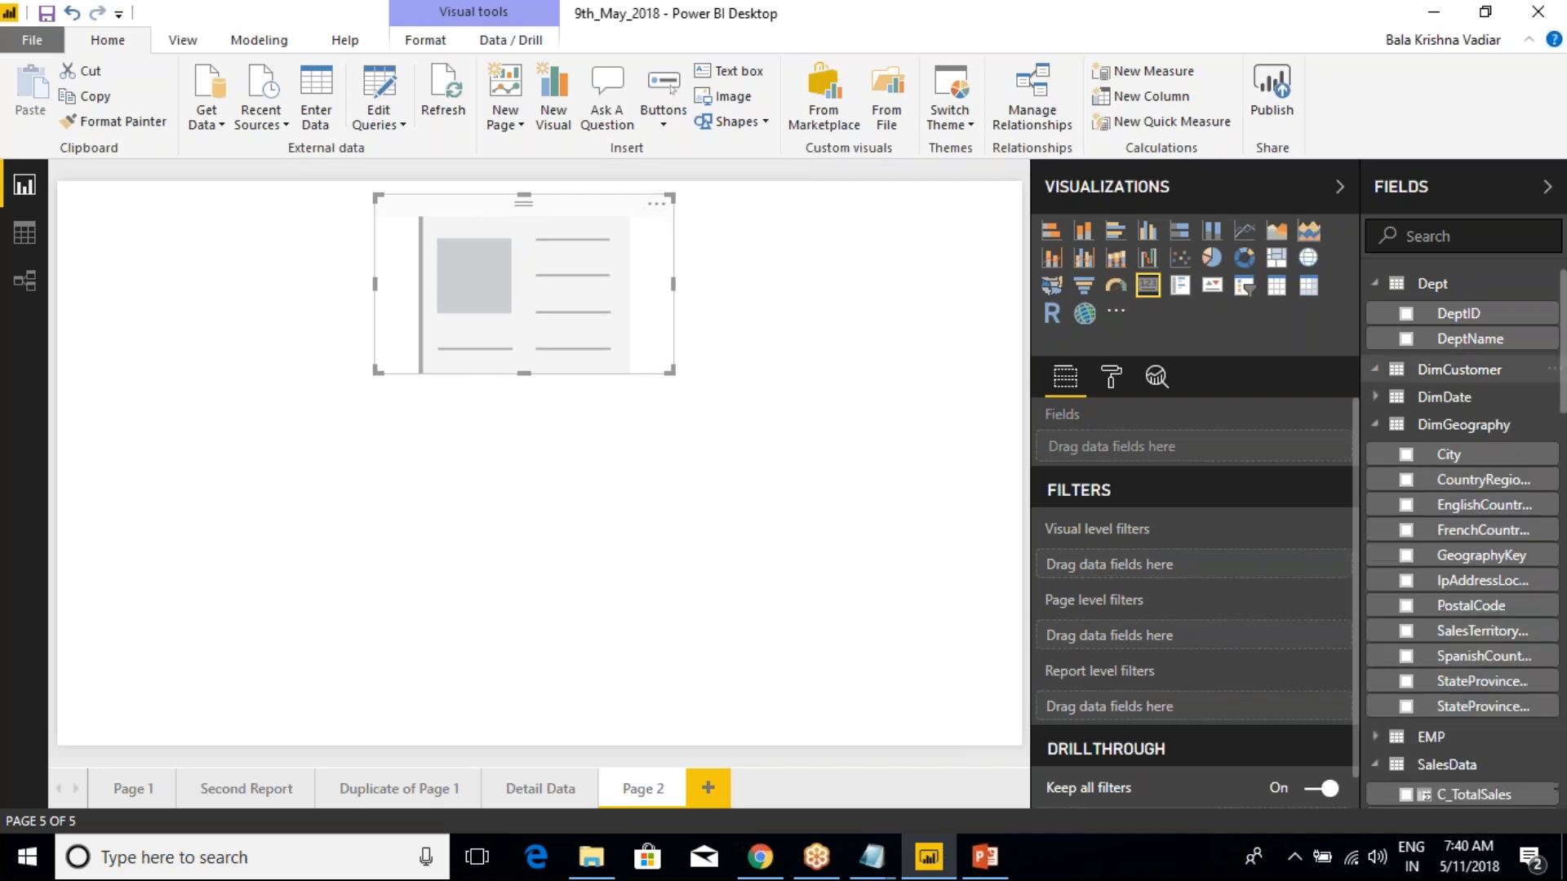
{"action": "left_click", "coordinate": [1376, 283]}
{"action": "left_click", "coordinate": [1376, 366]}
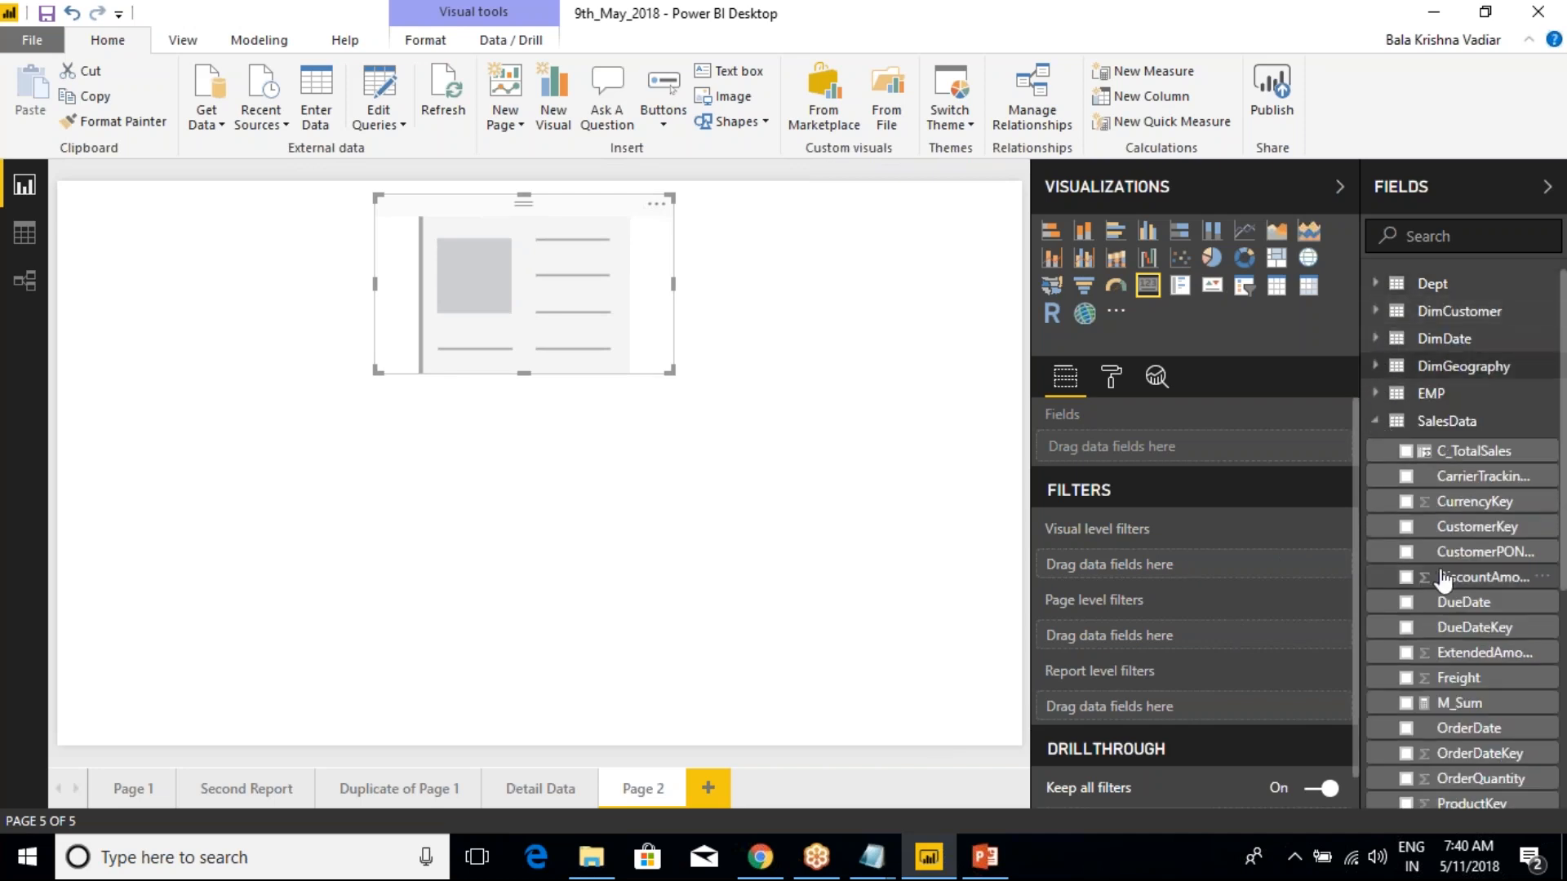
{"action": "scroll", "coordinate": [1451, 662], "scroll_direction": "down", "scroll_amount": 5}
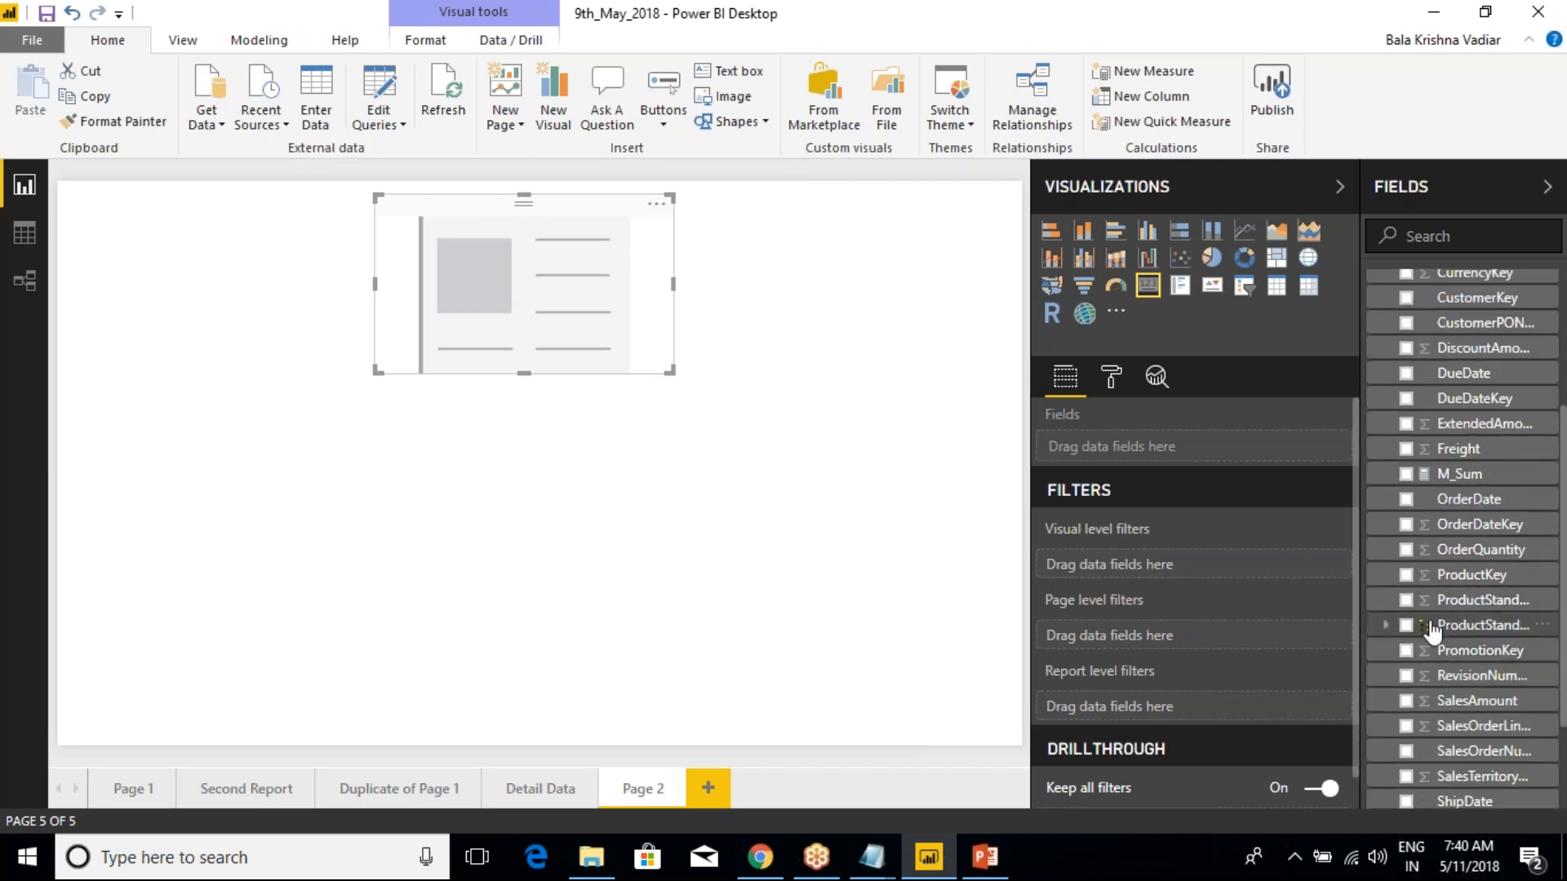
{"action": "left_click", "coordinate": [1405, 701]}
Set the SalesAmount card's data label display units to None and make the card narrower
{"action": "left_click", "coordinate": [1111, 377]}
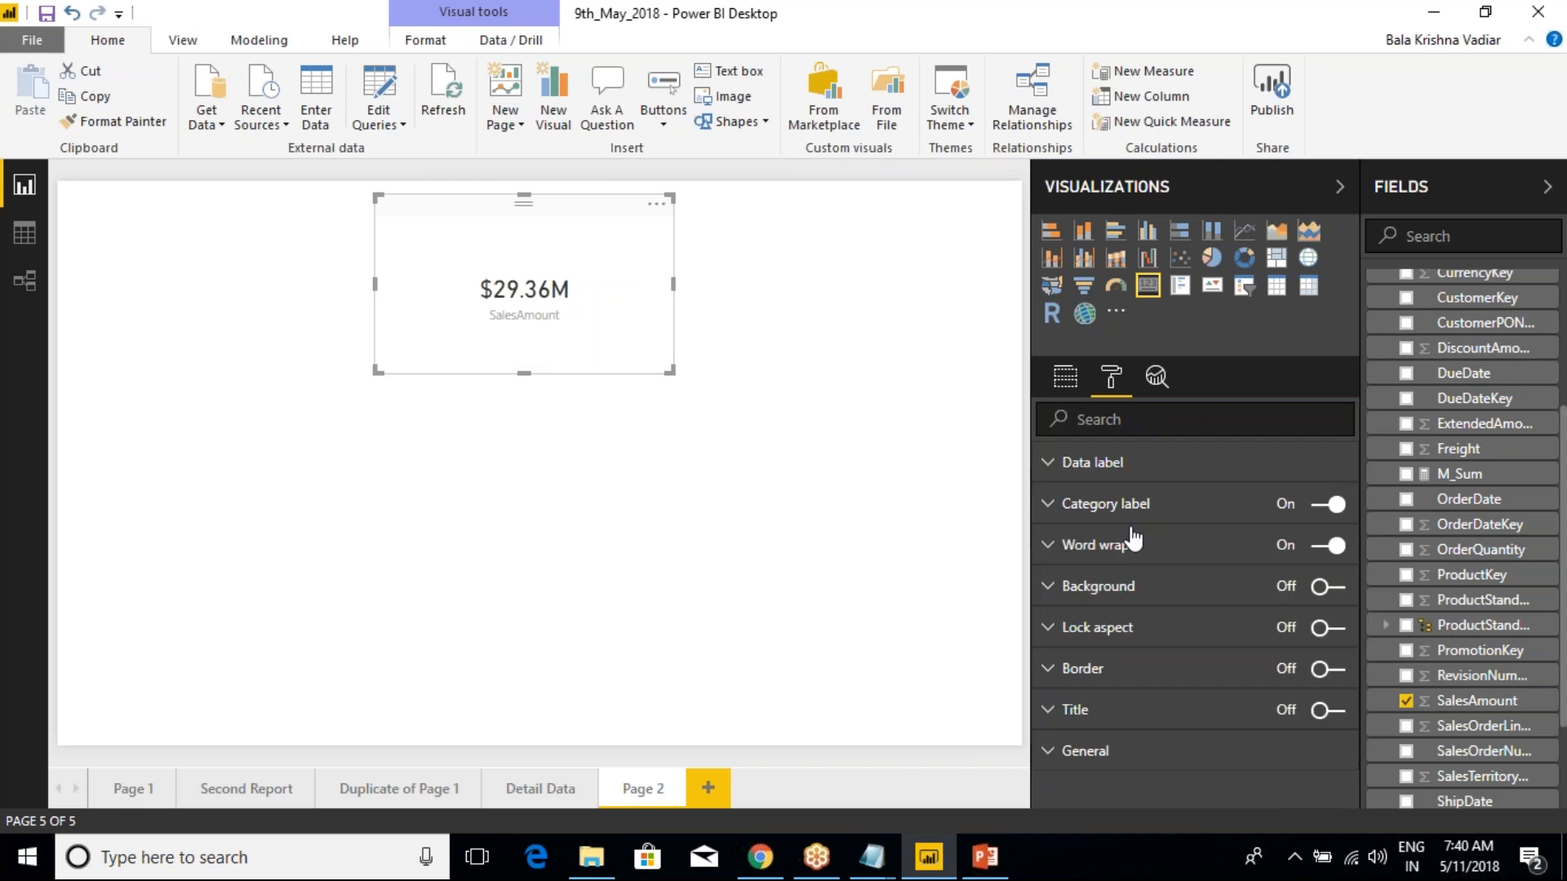
{"action": "left_click", "coordinate": [1060, 467]}
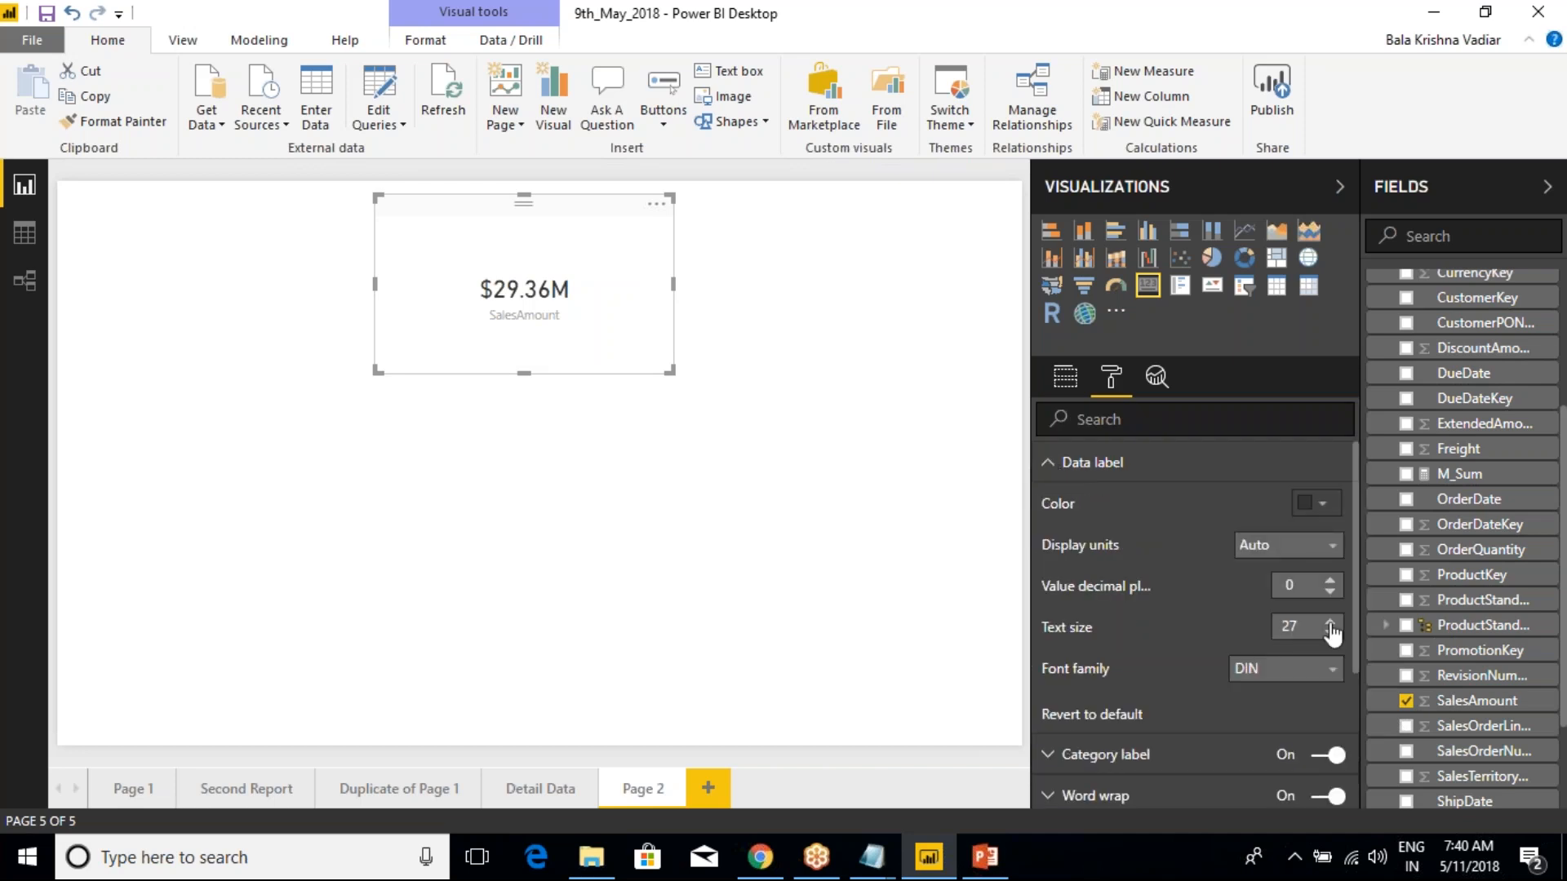
{"action": "left_click", "coordinate": [1248, 561]}
{"action": "left_click", "coordinate": [1257, 596]}
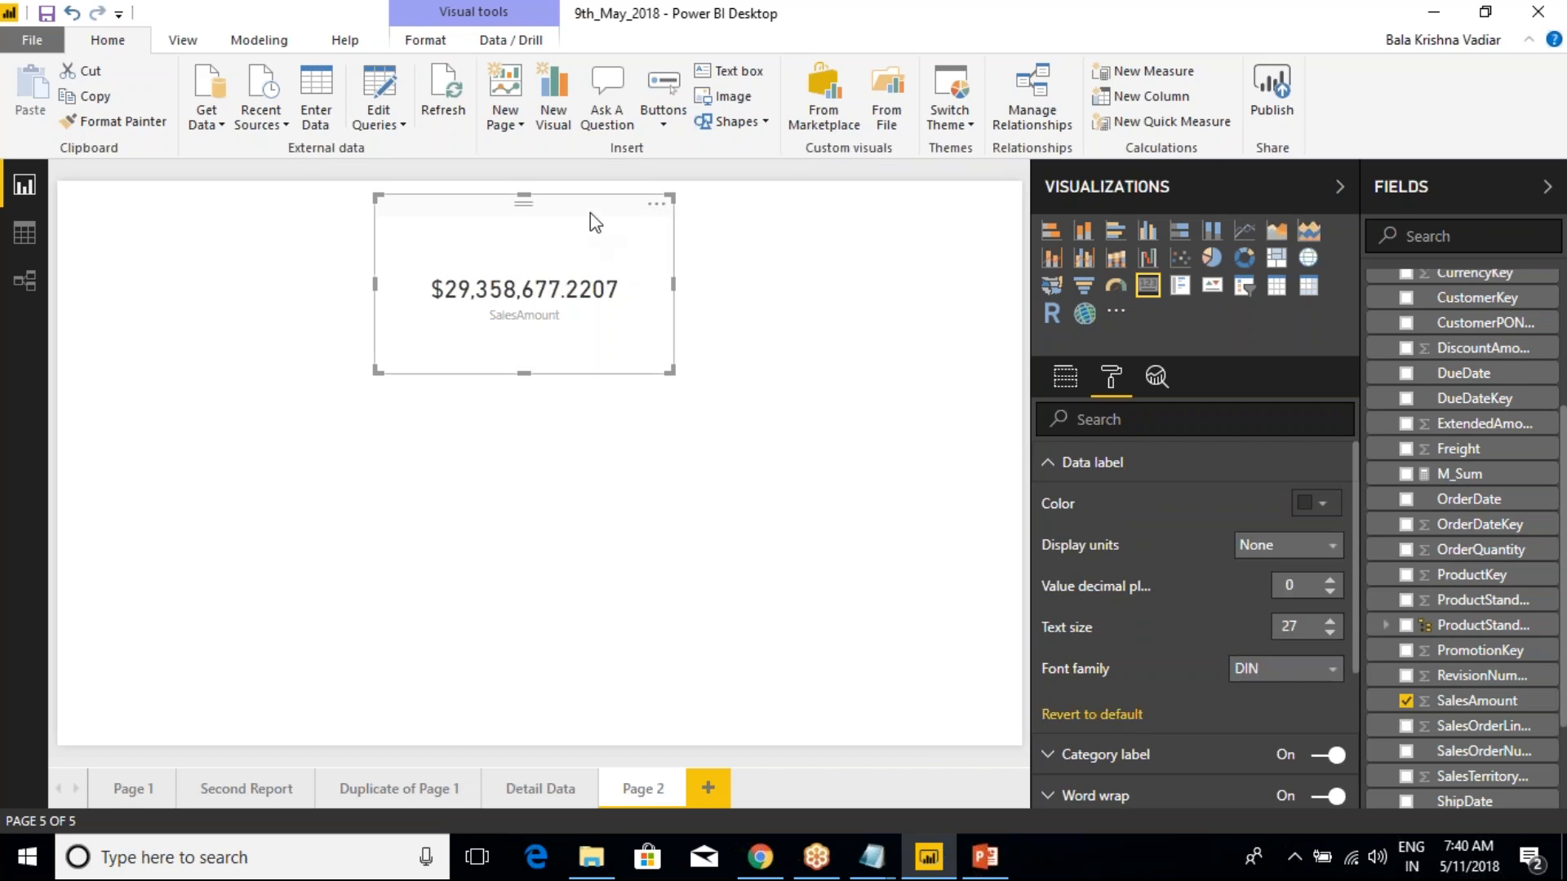
{"action": "left_click_drag", "start_coordinate": [668, 369], "coordinate": [611, 369]}
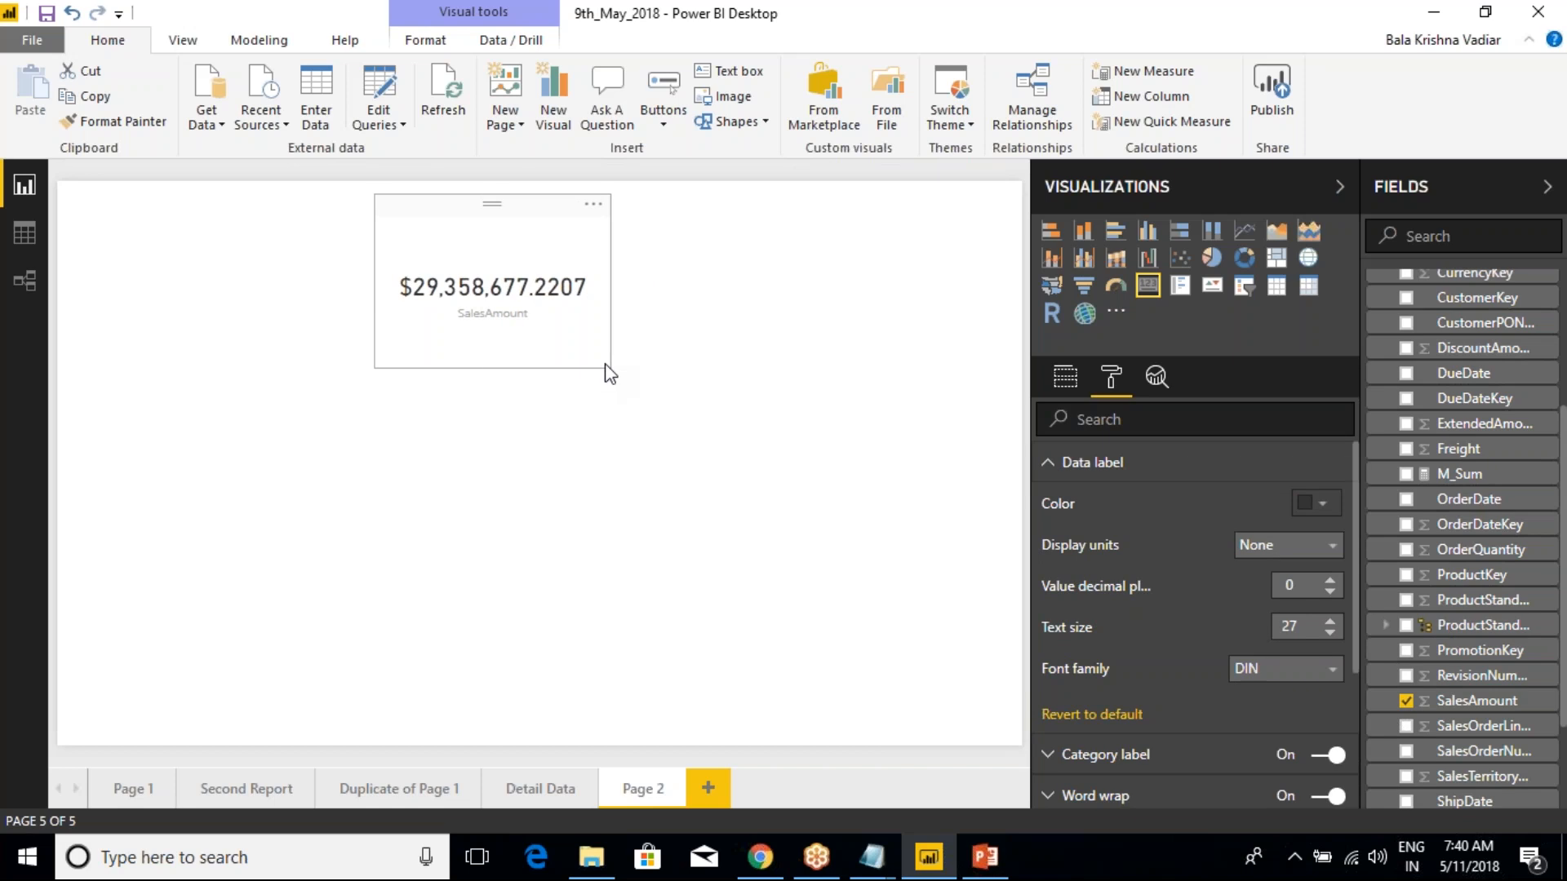
{"action": "left_click", "coordinate": [545, 190]}
{"action": "left_click", "coordinate": [555, 225]}
{"action": "left_click", "coordinate": [808, 262]}
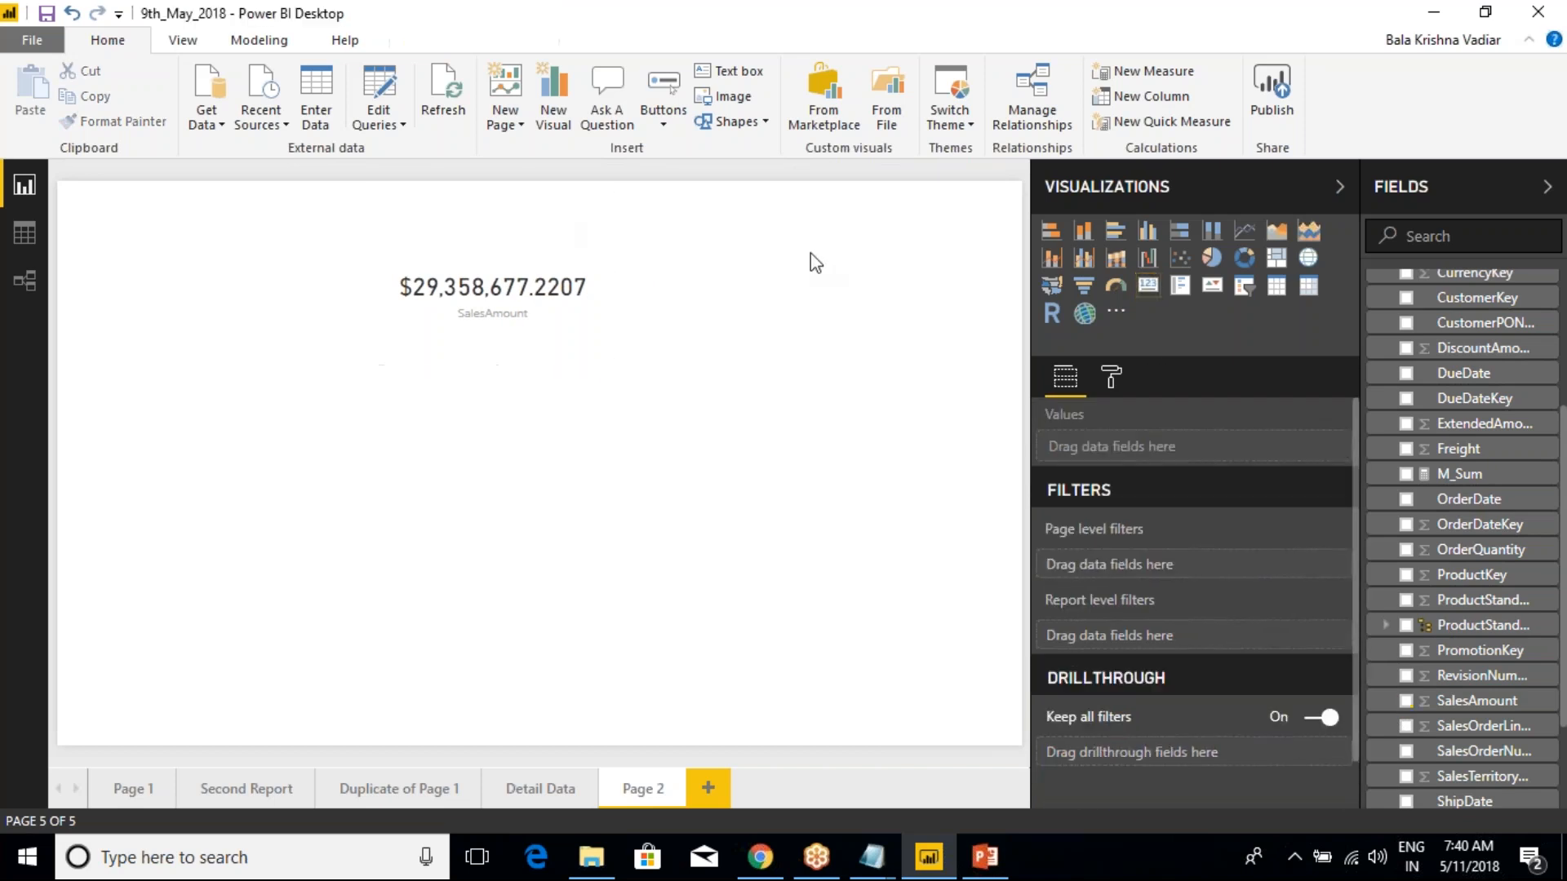
{"action": "left_click", "coordinate": [572, 229]}
{"action": "left_click", "coordinate": [864, 315]}
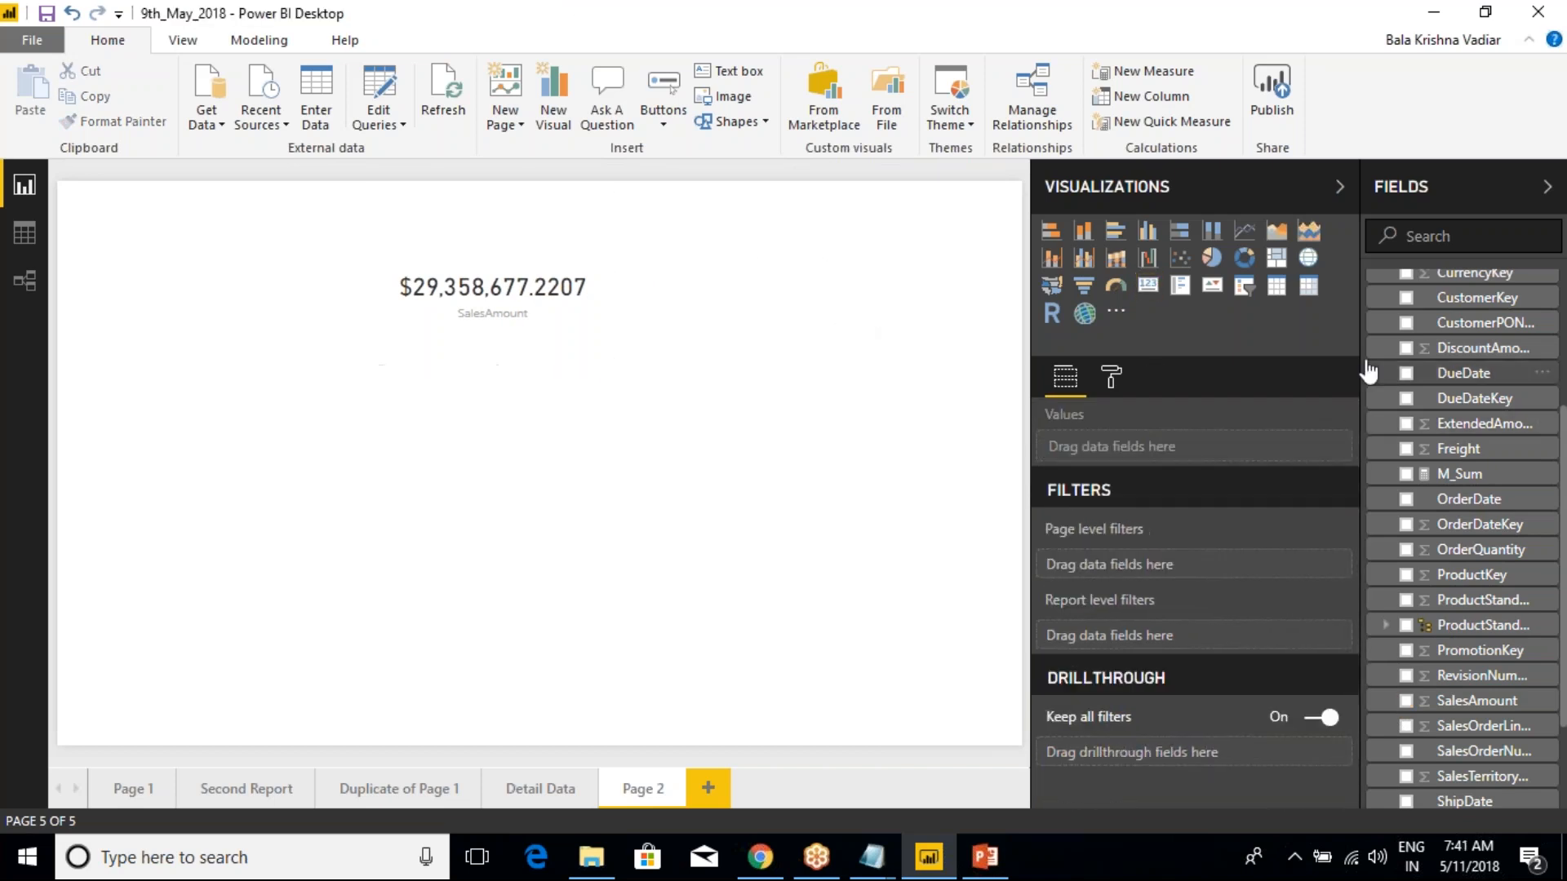
Add a second Card visual to the page showing the M_Sum measure
{"action": "left_click", "coordinate": [1148, 285]}
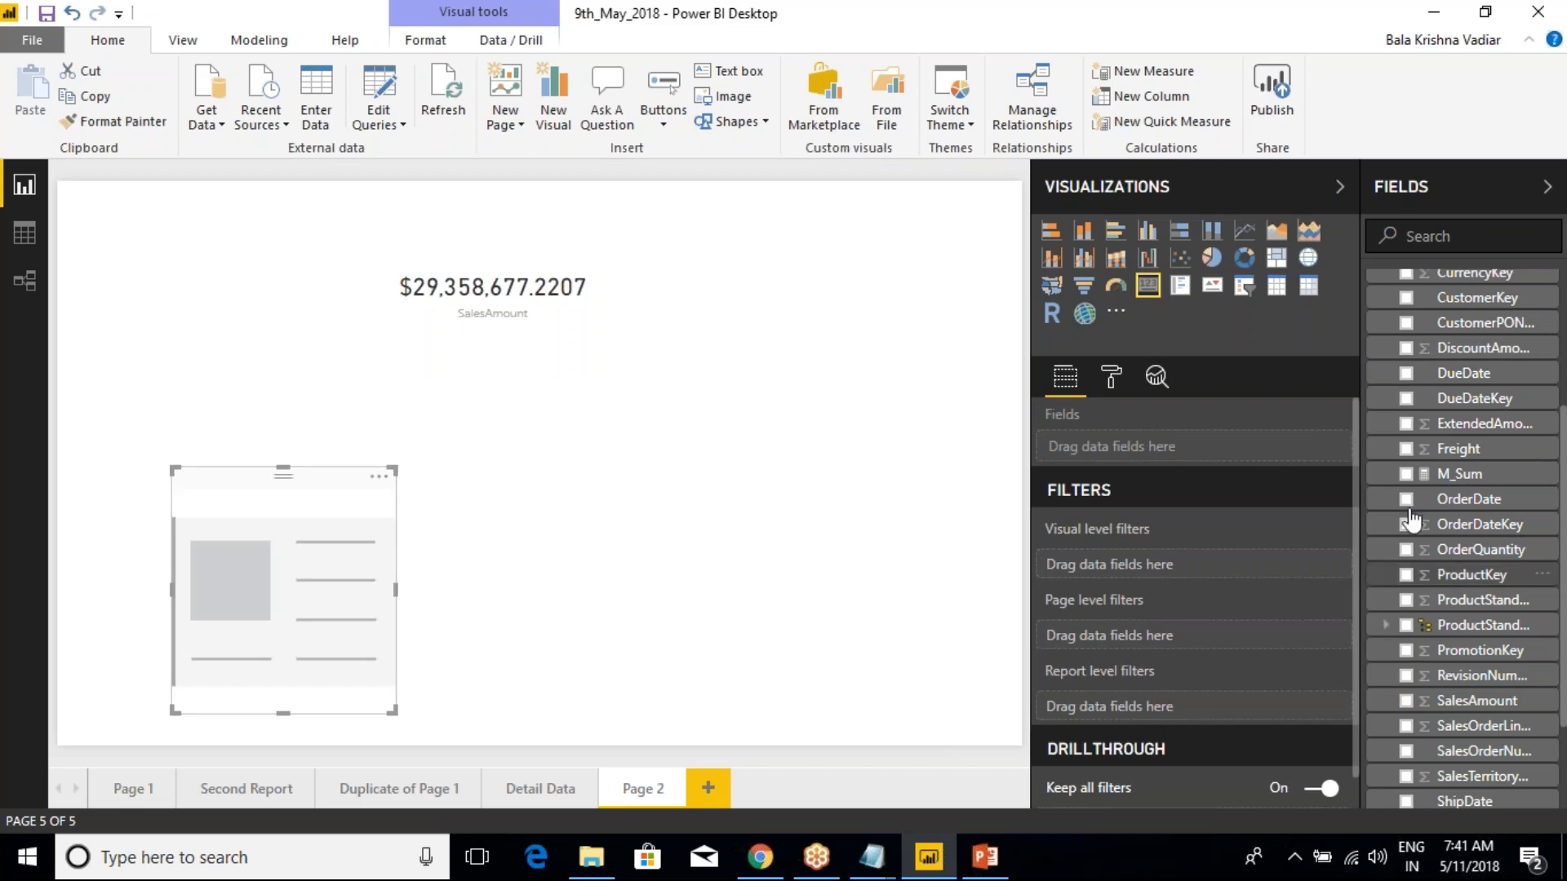
{"action": "scroll", "coordinate": [1407, 509], "scroll_direction": "up", "scroll_amount": 3}
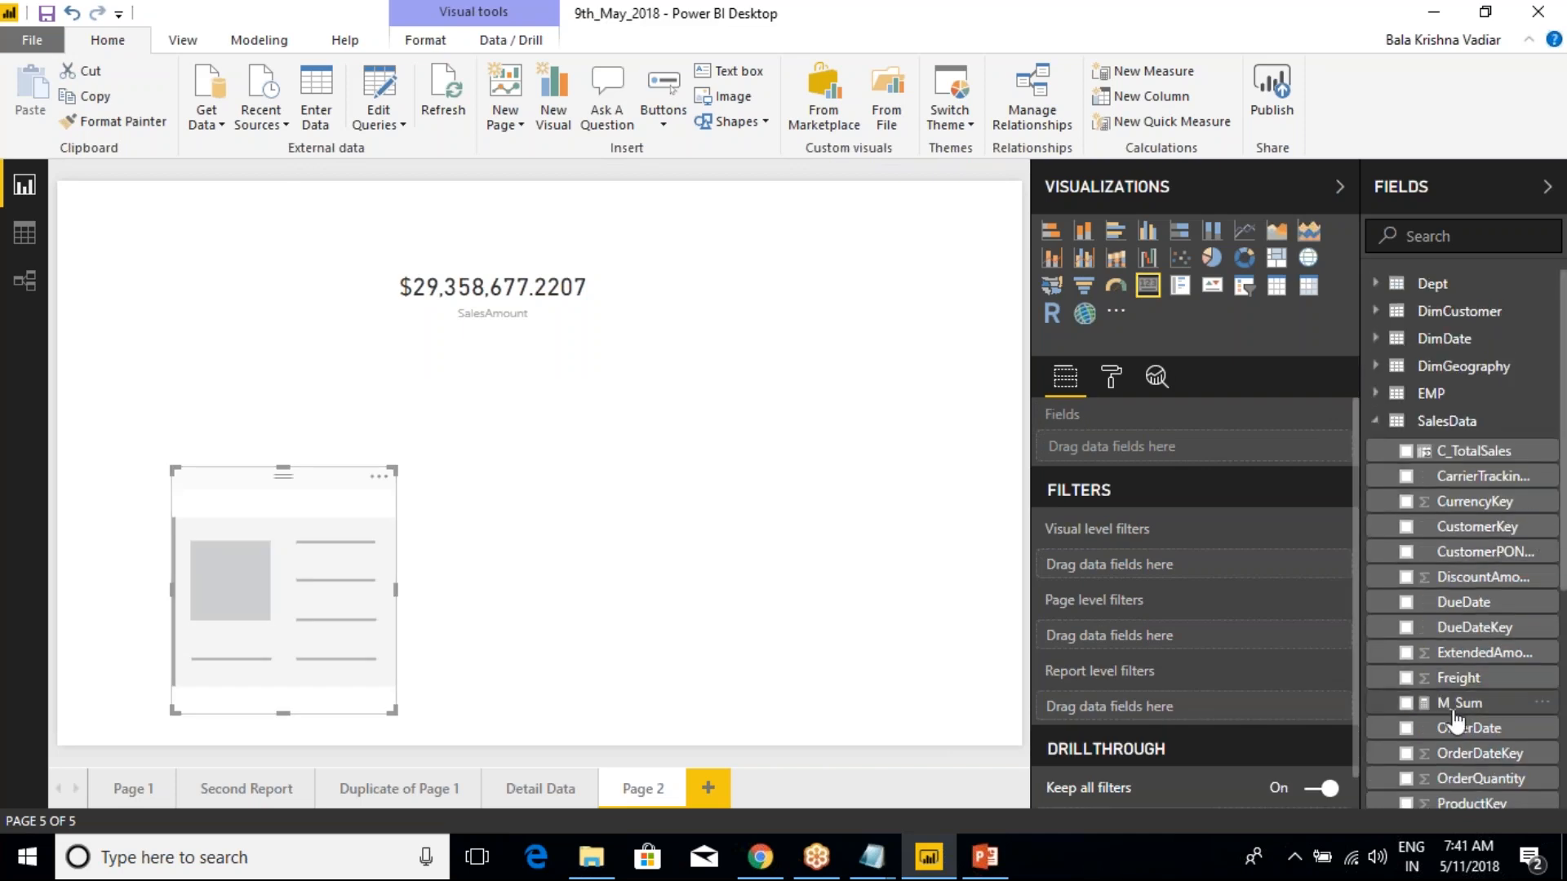
{"action": "left_click", "coordinate": [1405, 703]}
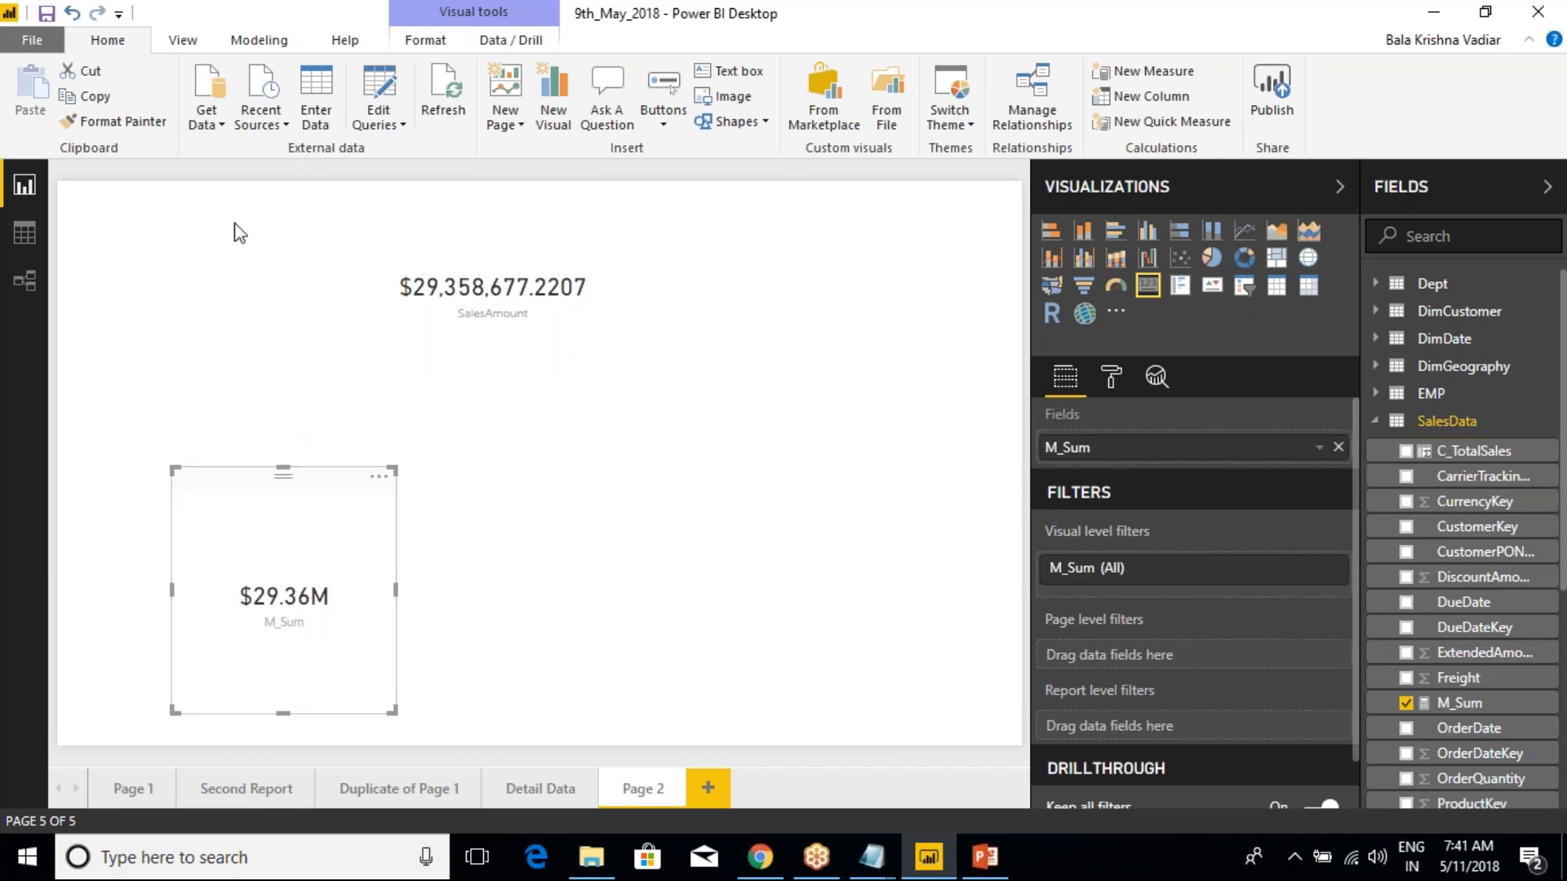
Copy the SalesAmount card's number formatting to the M_Sum card with Format Painter
{"action": "left_click", "coordinate": [104, 123]}
{"action": "left_click", "coordinate": [430, 254]}
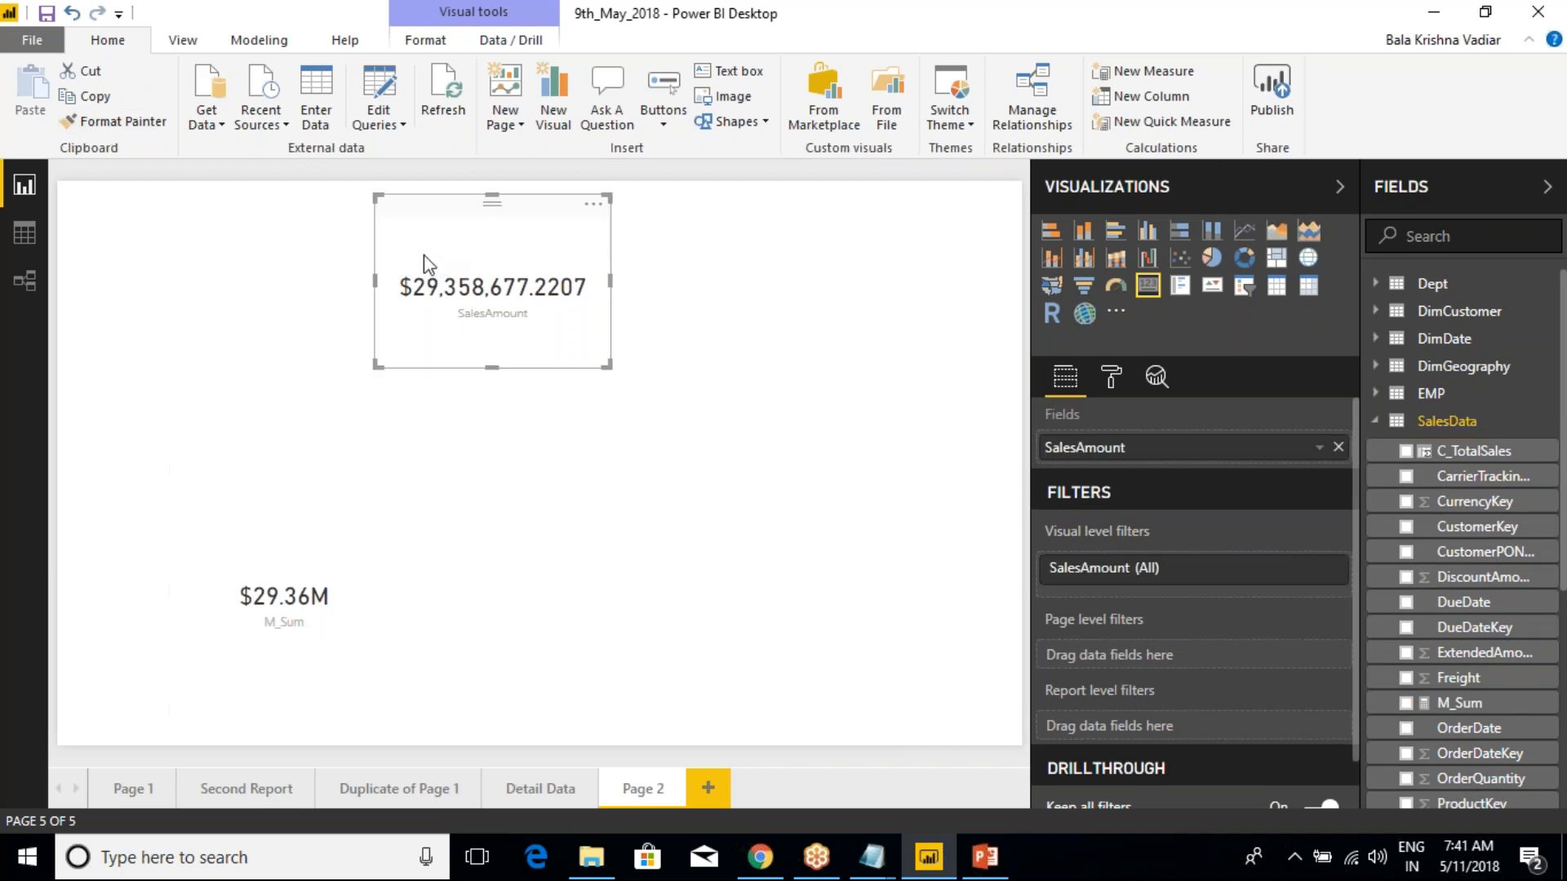
{"action": "left_click", "coordinate": [118, 124]}
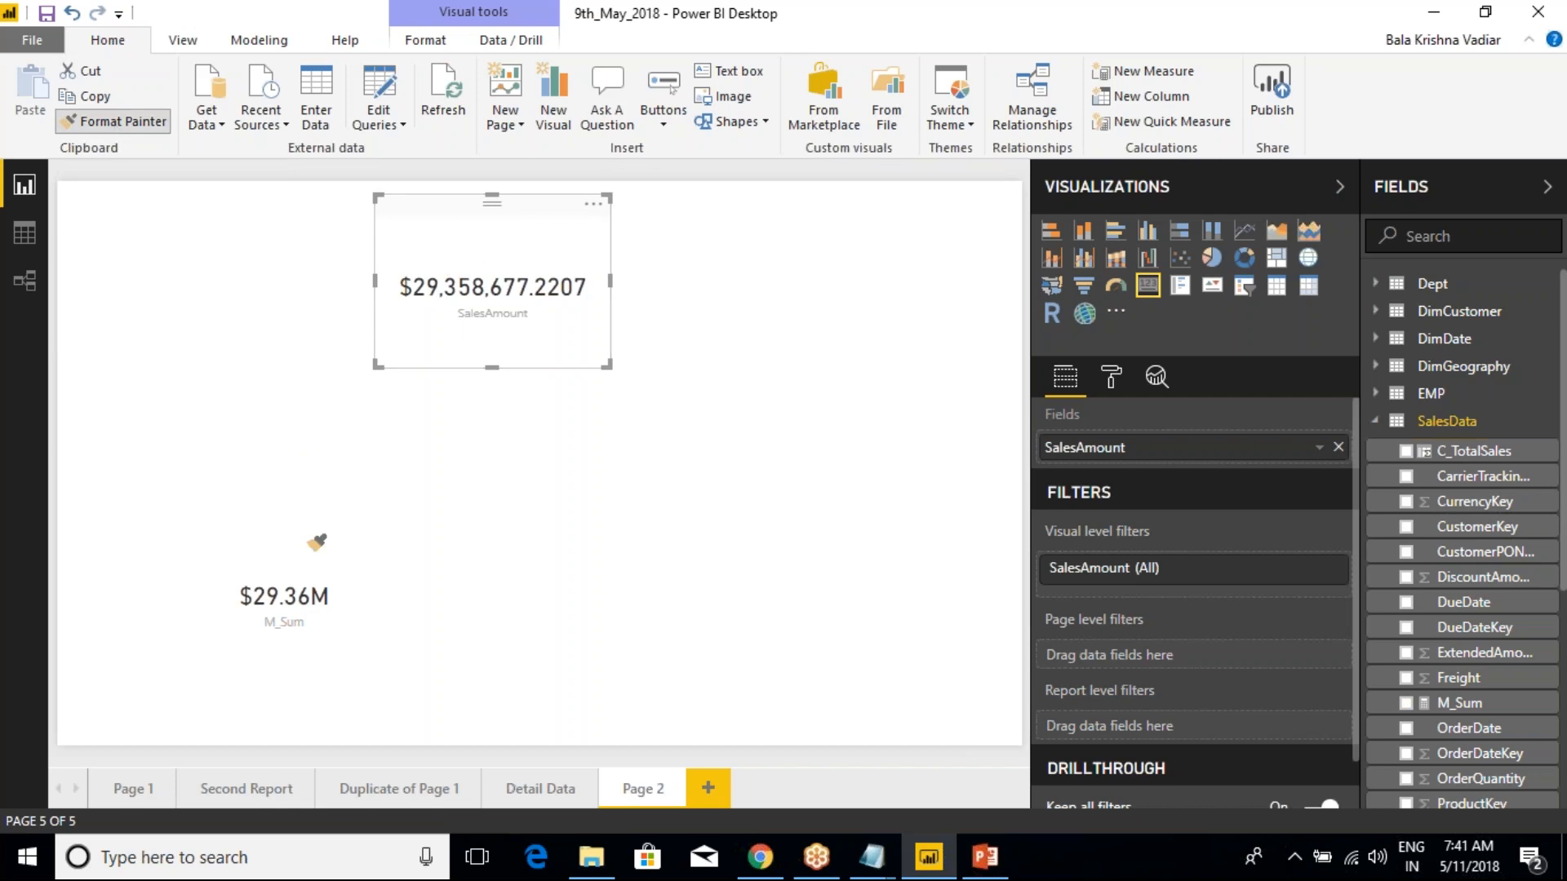
{"action": "left_click", "coordinate": [270, 539]}
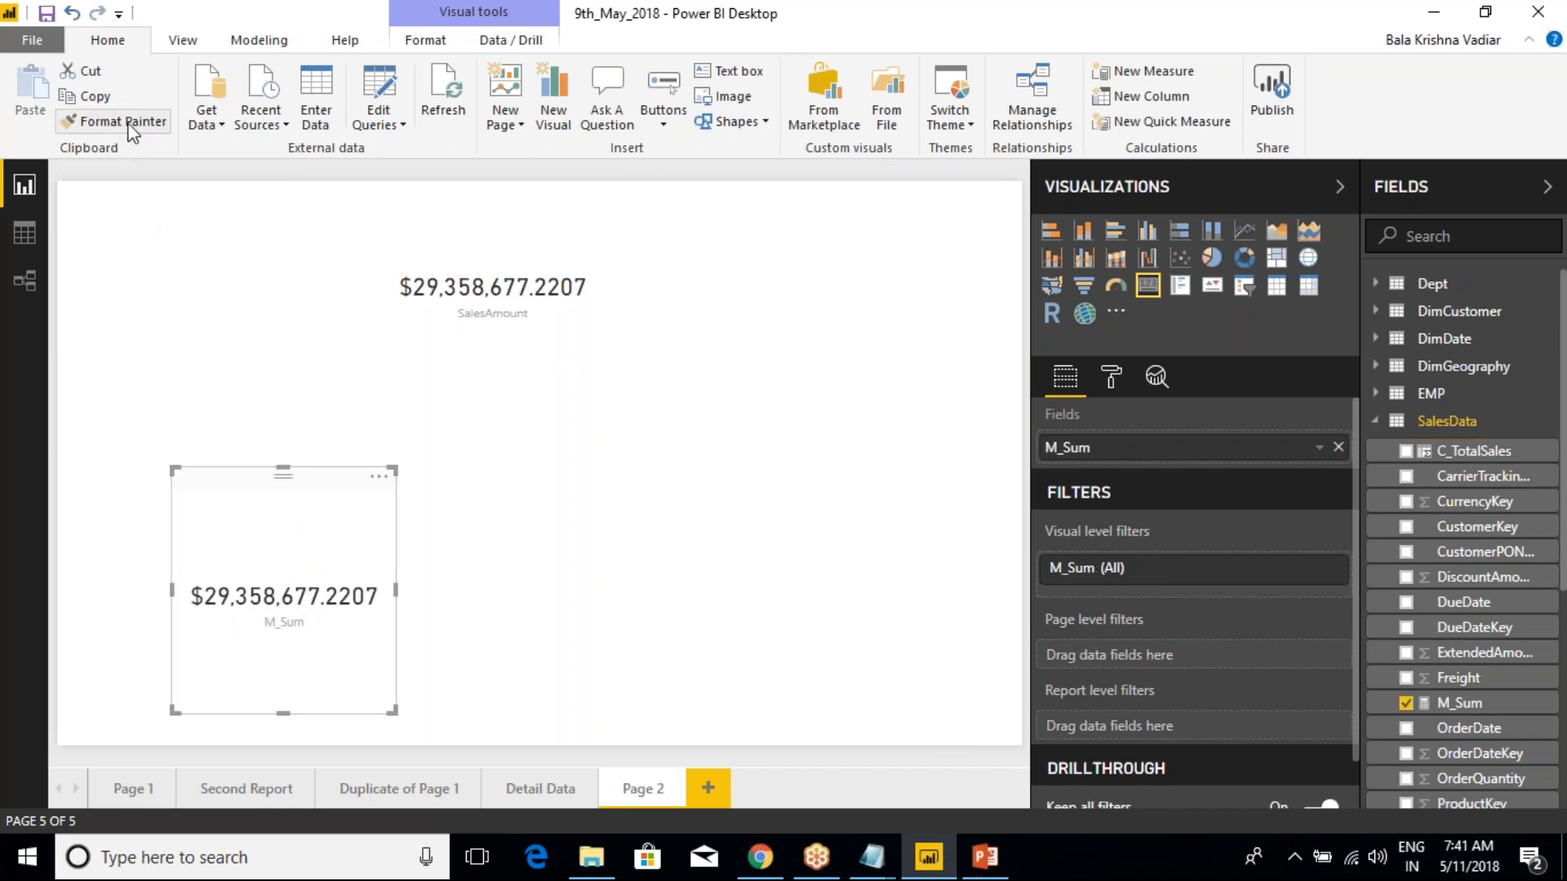
{"action": "left_click", "coordinate": [488, 267]}
{"action": "left_click", "coordinate": [332, 508]}
Turn on the border of the SalesAmount card
{"action": "left_click", "coordinate": [560, 326]}
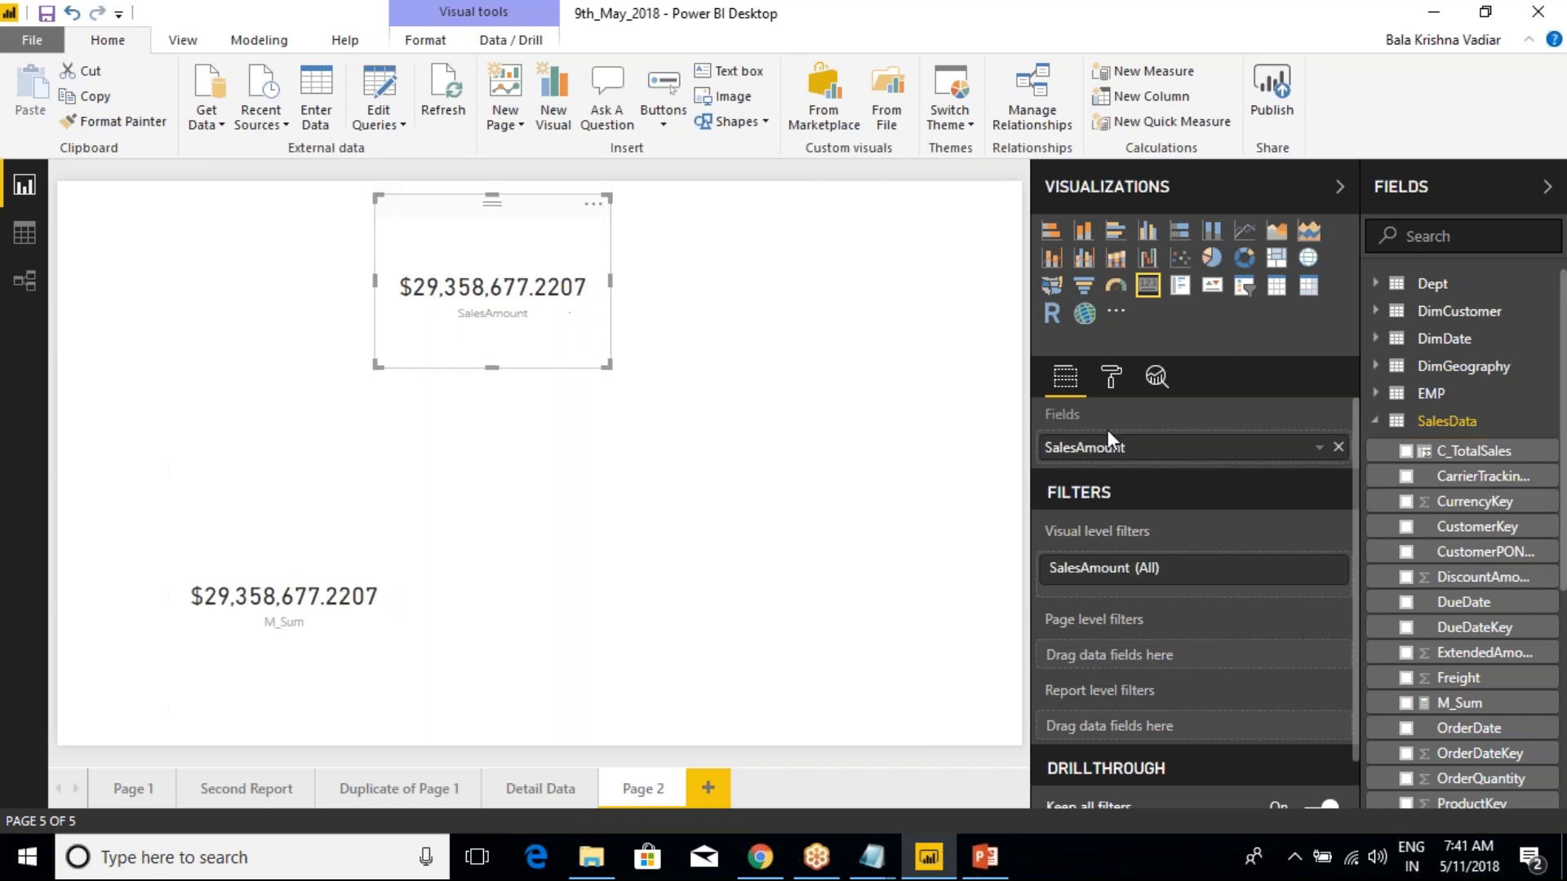
{"action": "left_click", "coordinate": [1111, 376]}
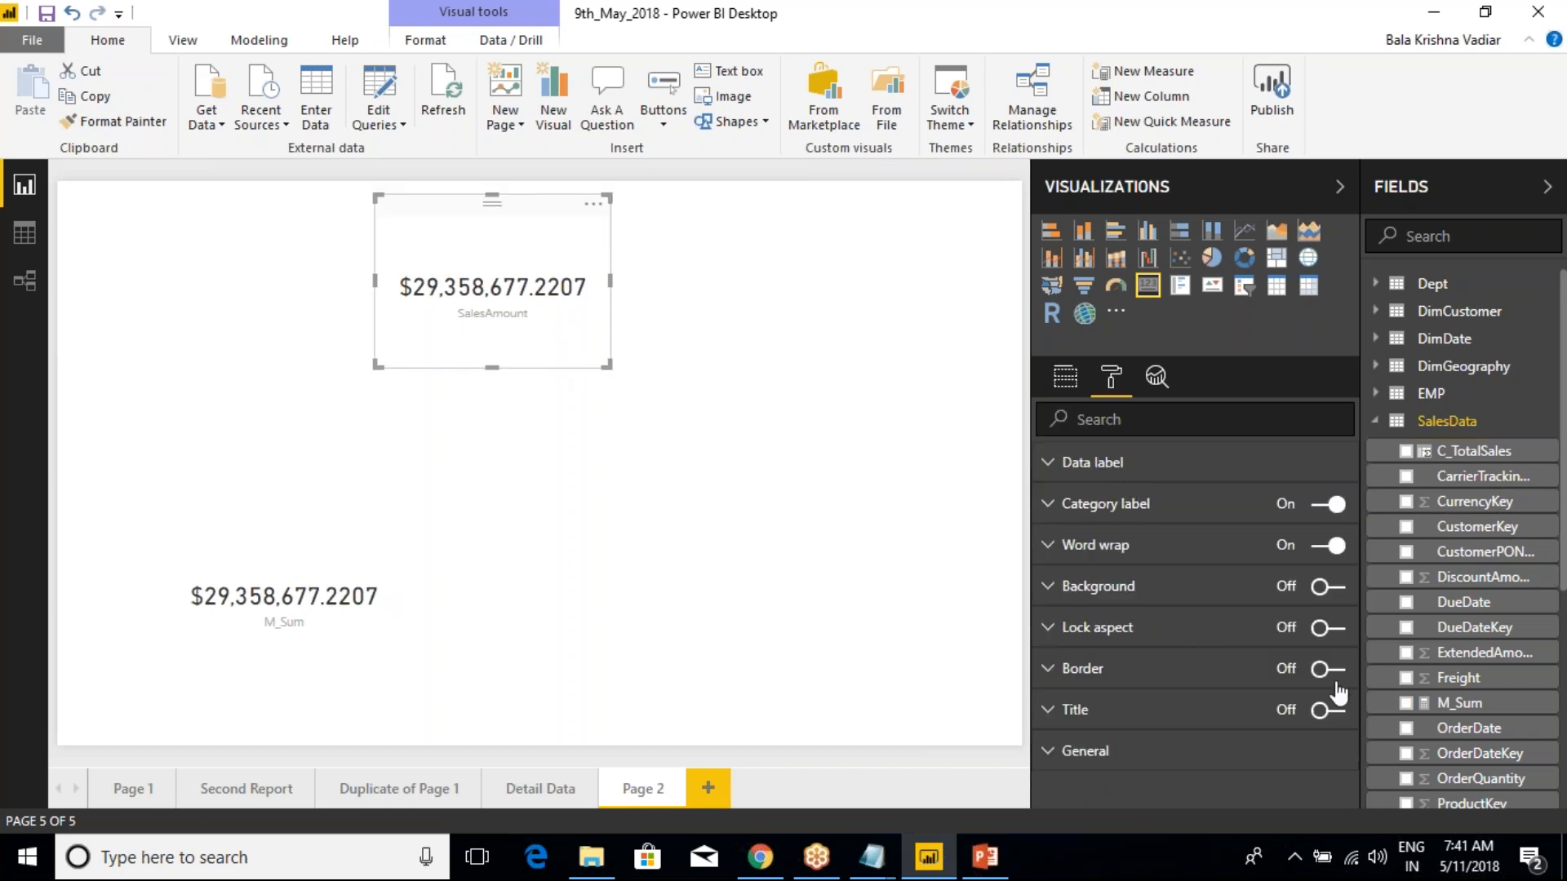
{"action": "left_click", "coordinate": [545, 402]}
{"action": "left_click", "coordinate": [551, 298]}
{"action": "left_click", "coordinate": [783, 457]}
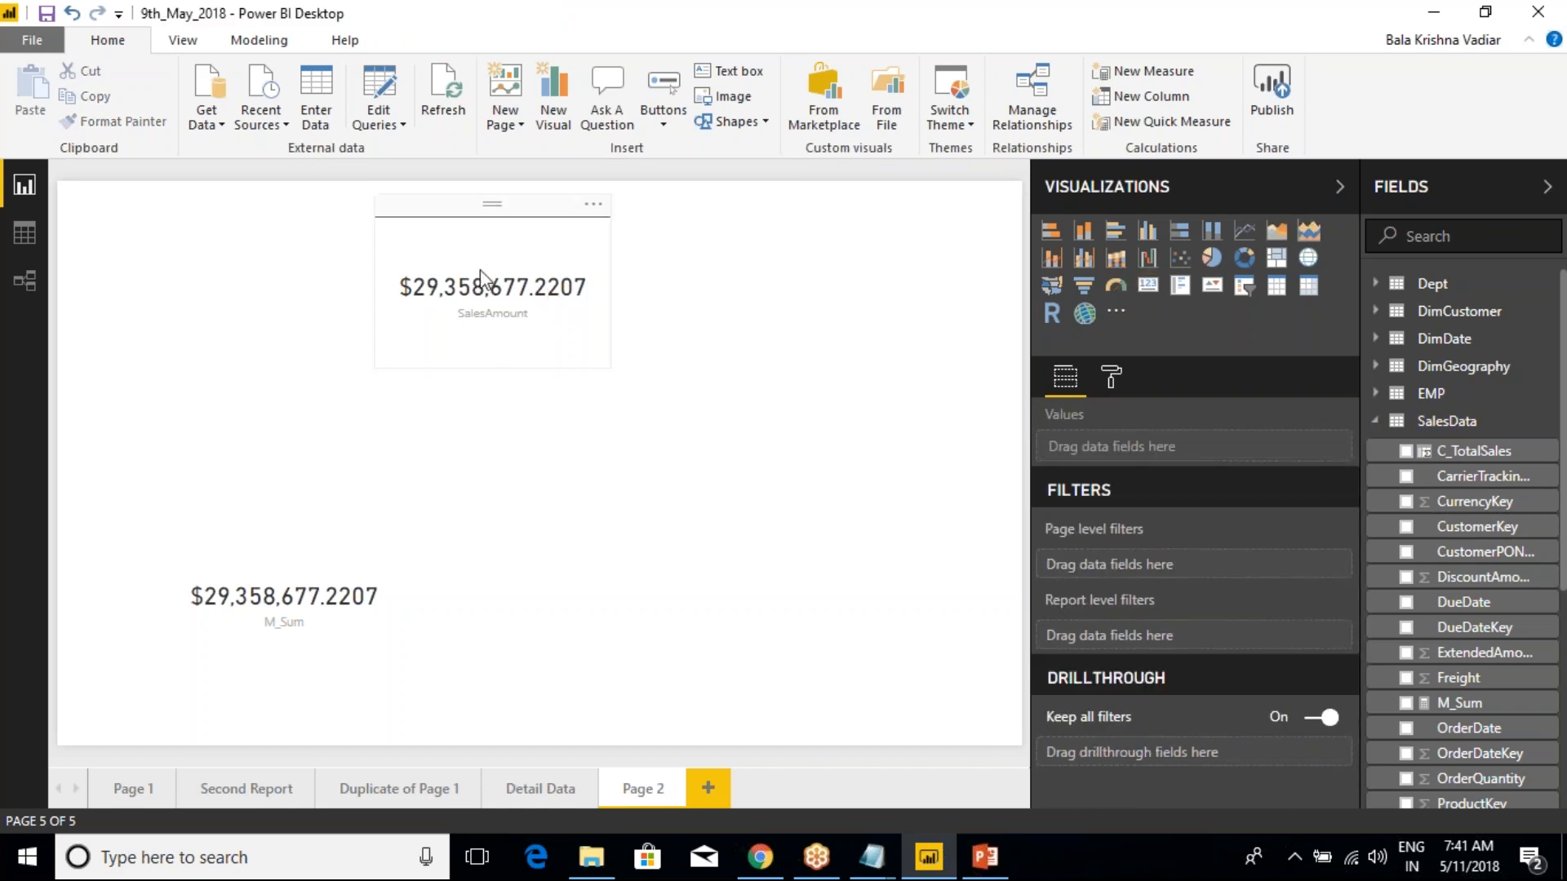
Apply the SalesAmount card's border to the M_Sum card with Format Painter
{"action": "left_click", "coordinate": [595, 316]}
{"action": "left_click", "coordinate": [150, 122]}
{"action": "left_click", "coordinate": [335, 673]}
{"action": "left_click", "coordinate": [633, 608]}
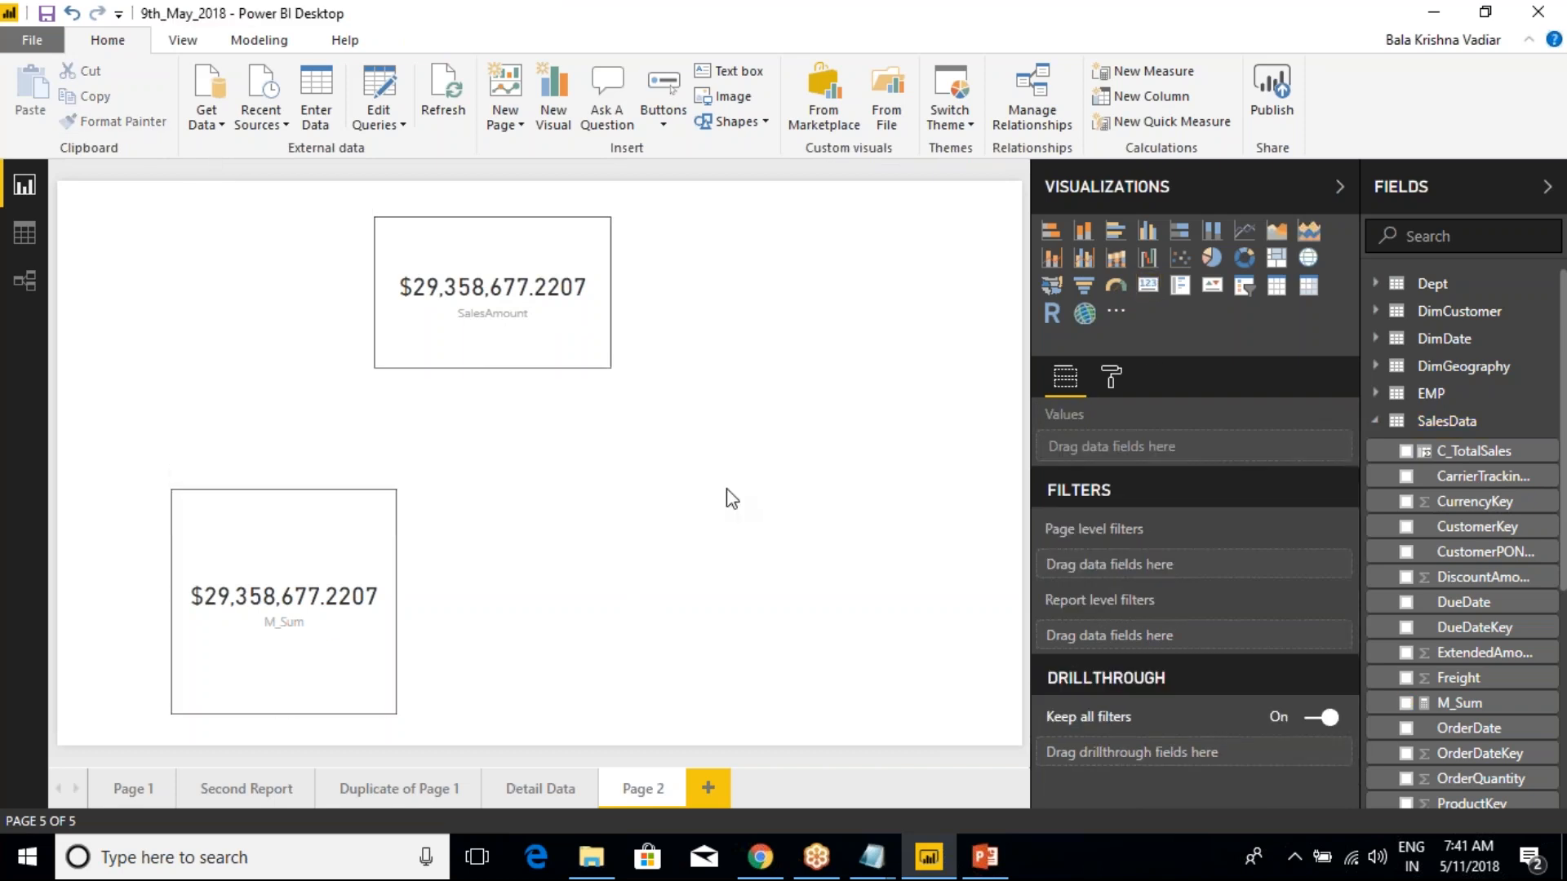
Resize the M_Sum card to a wider, shorter box and place it directly beneath the SalesAmount card
{"action": "left_click", "coordinate": [378, 699]}
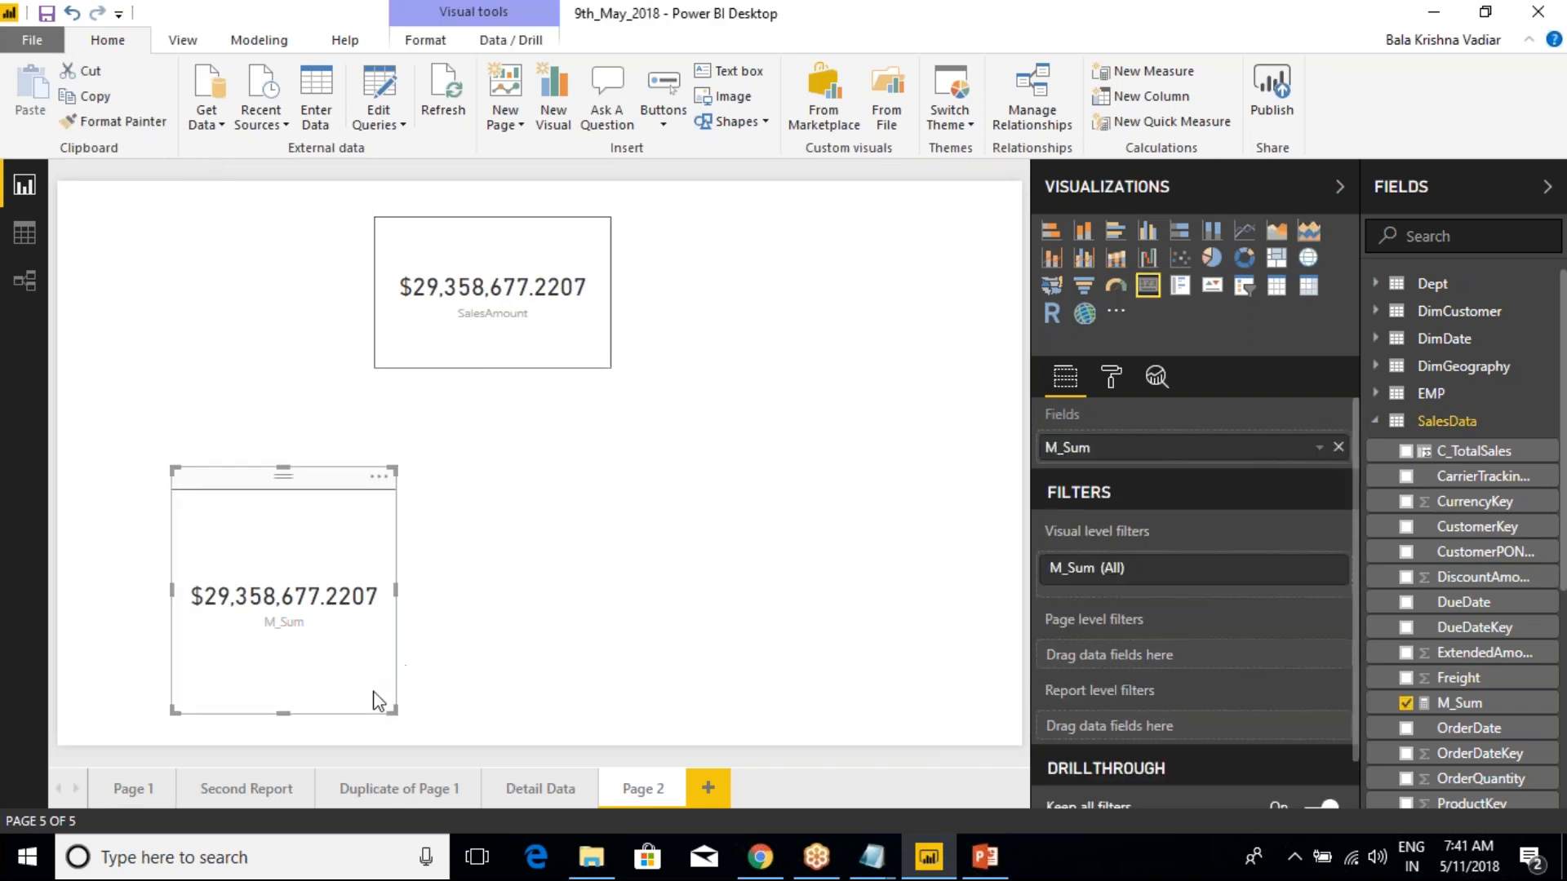
{"action": "left_click_drag", "start_coordinate": [395, 712], "coordinate": [426, 659]}
{"action": "left_click", "coordinate": [450, 629]}
{"action": "left_click_drag", "start_coordinate": [354, 483], "coordinate": [550, 436]}
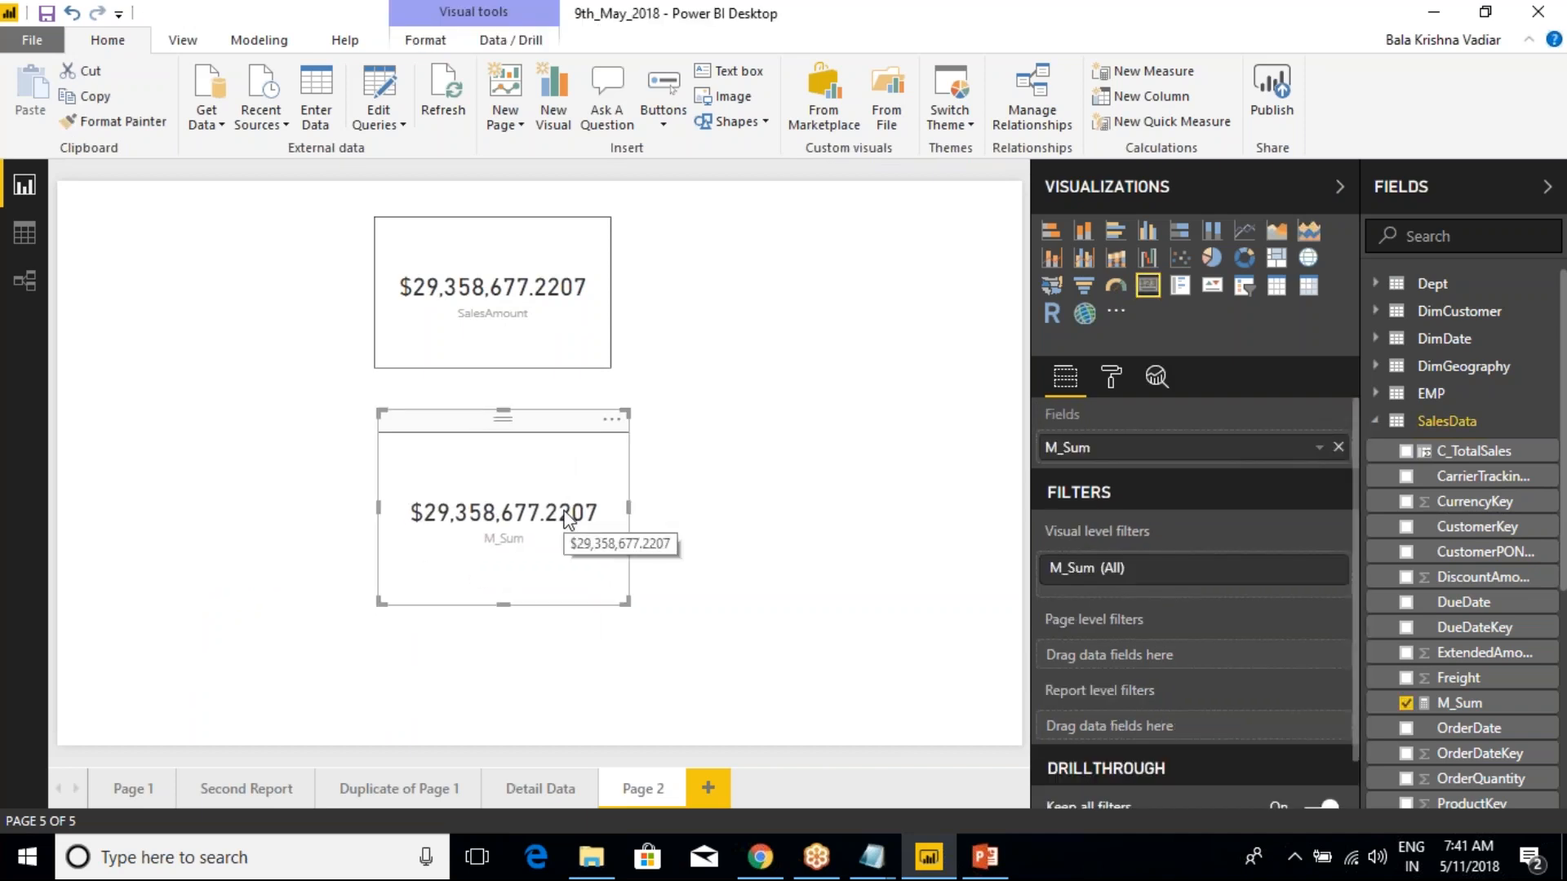
Locate SalesAmount and M_Sum among the SalesData fields and display the M_Sum measure's formula
{"action": "scroll", "coordinate": [1469, 734], "scroll_direction": "down", "scroll_amount": 2}
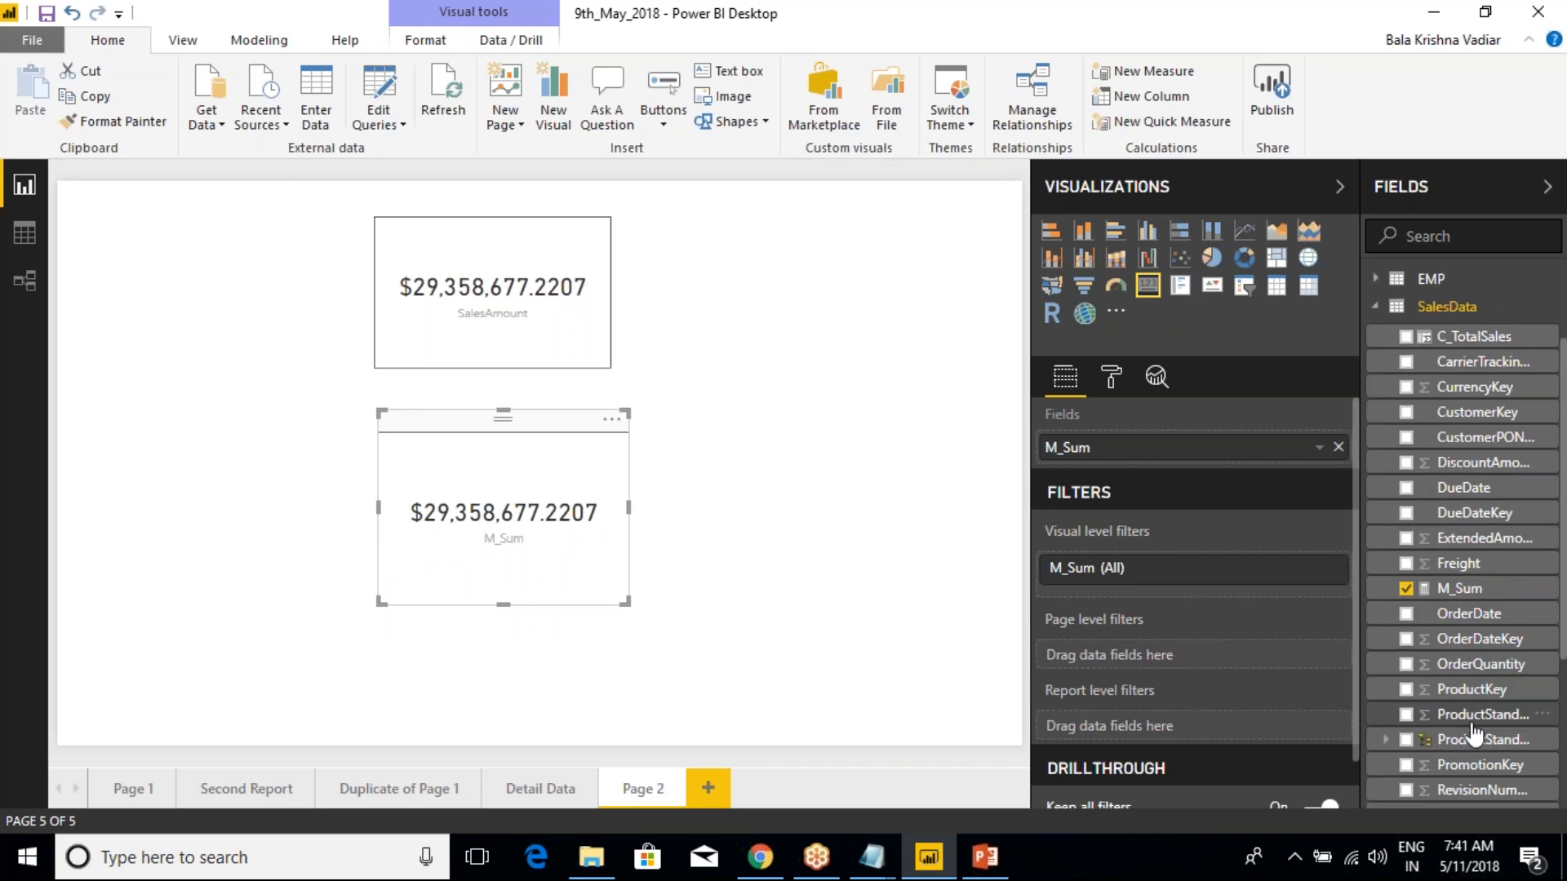
{"action": "scroll", "coordinate": [1480, 688], "scroll_direction": "down", "scroll_amount": 4}
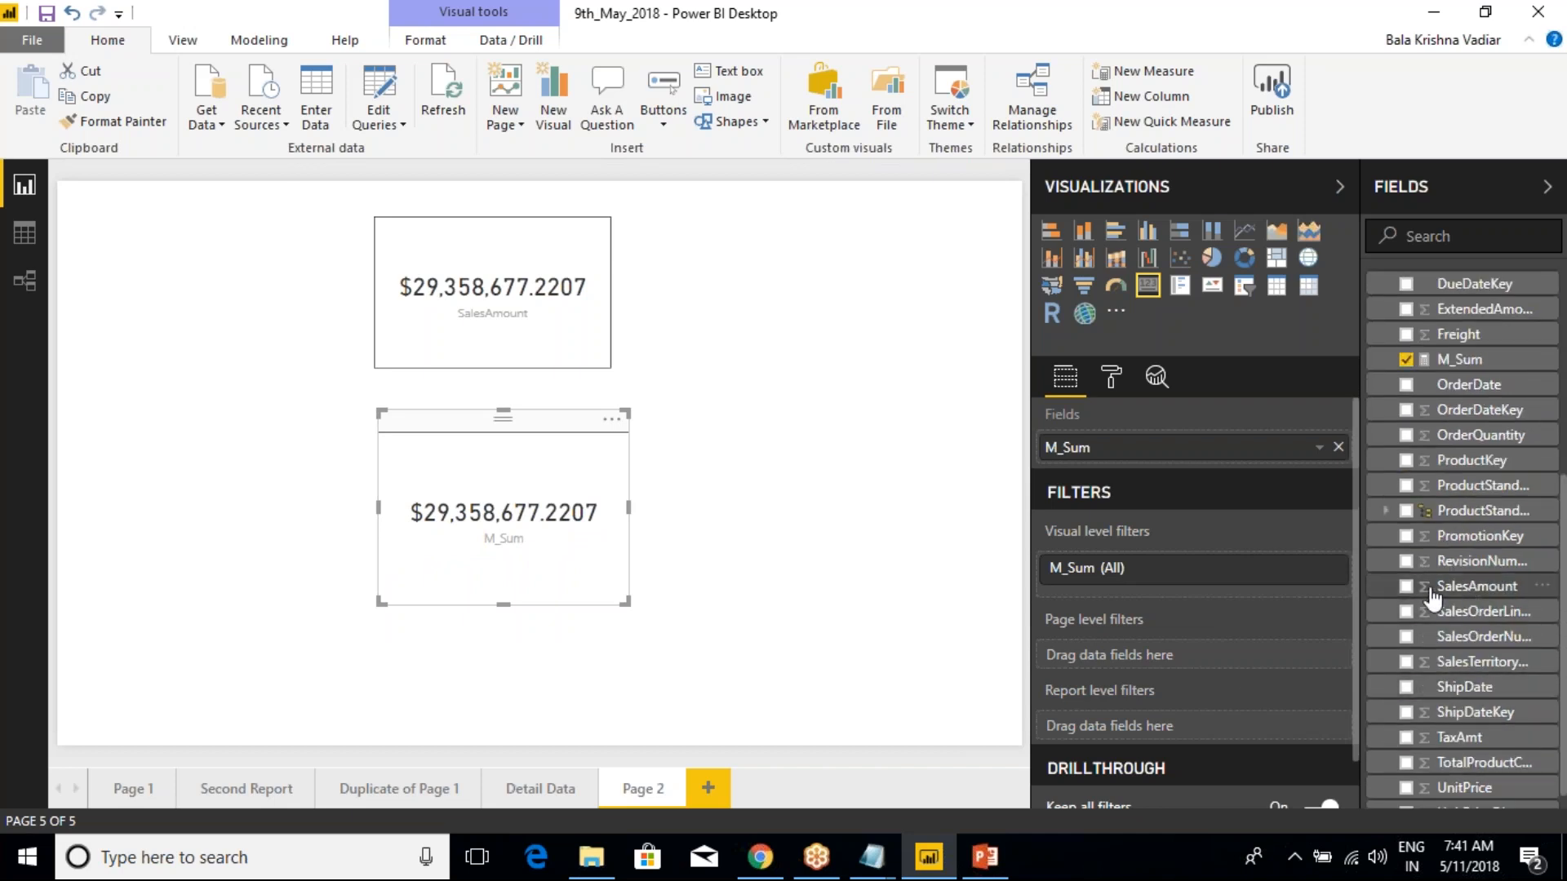
{"action": "scroll", "coordinate": [1434, 583], "scroll_direction": "up", "scroll_amount": 2}
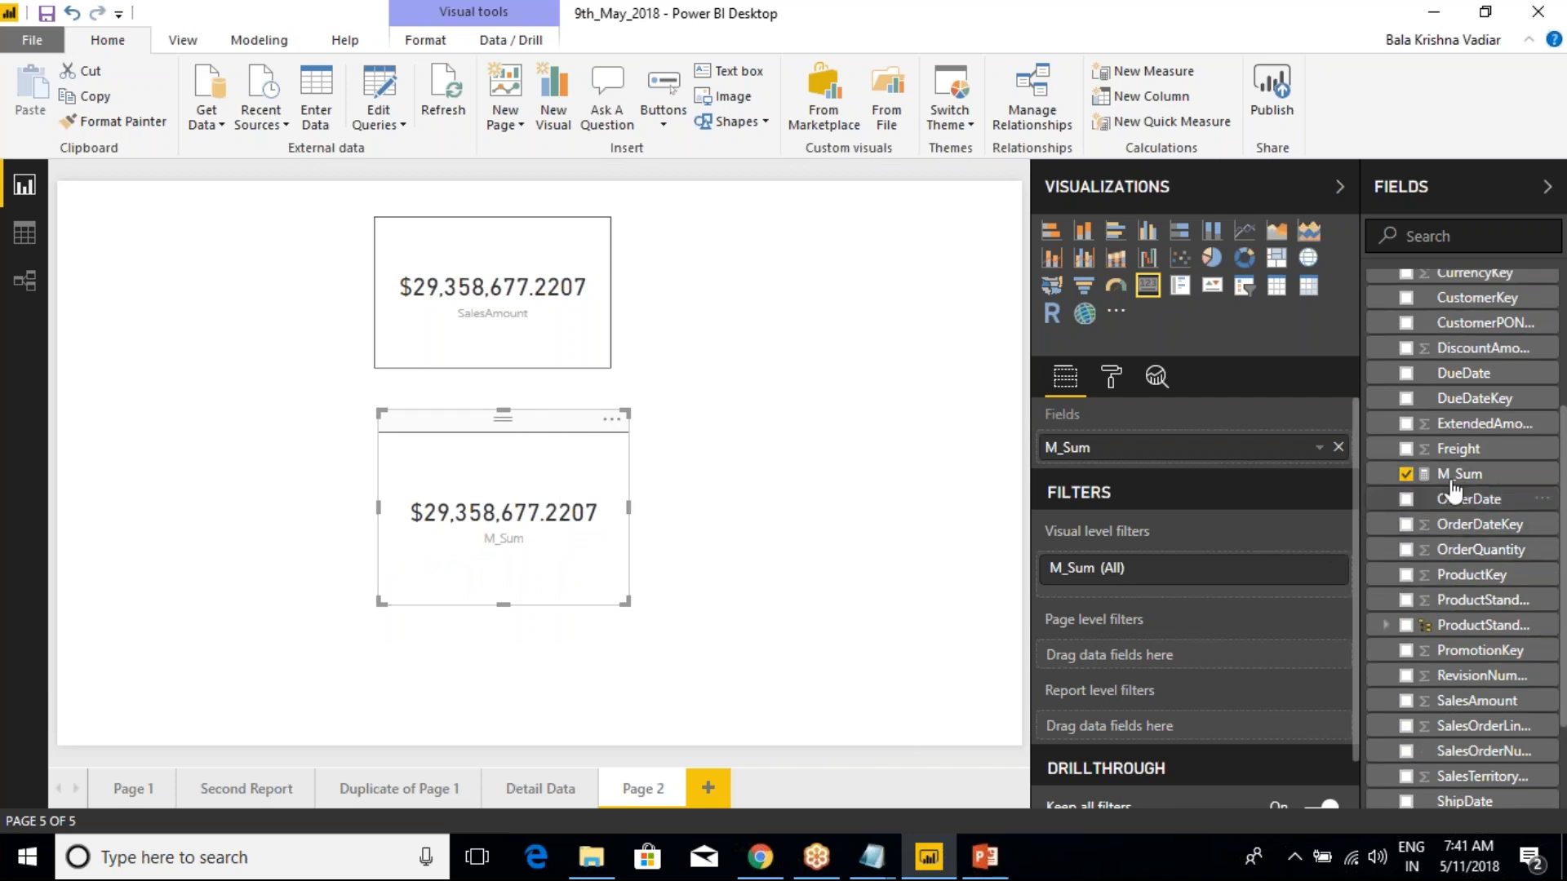
{"action": "left_click", "coordinate": [1428, 473]}
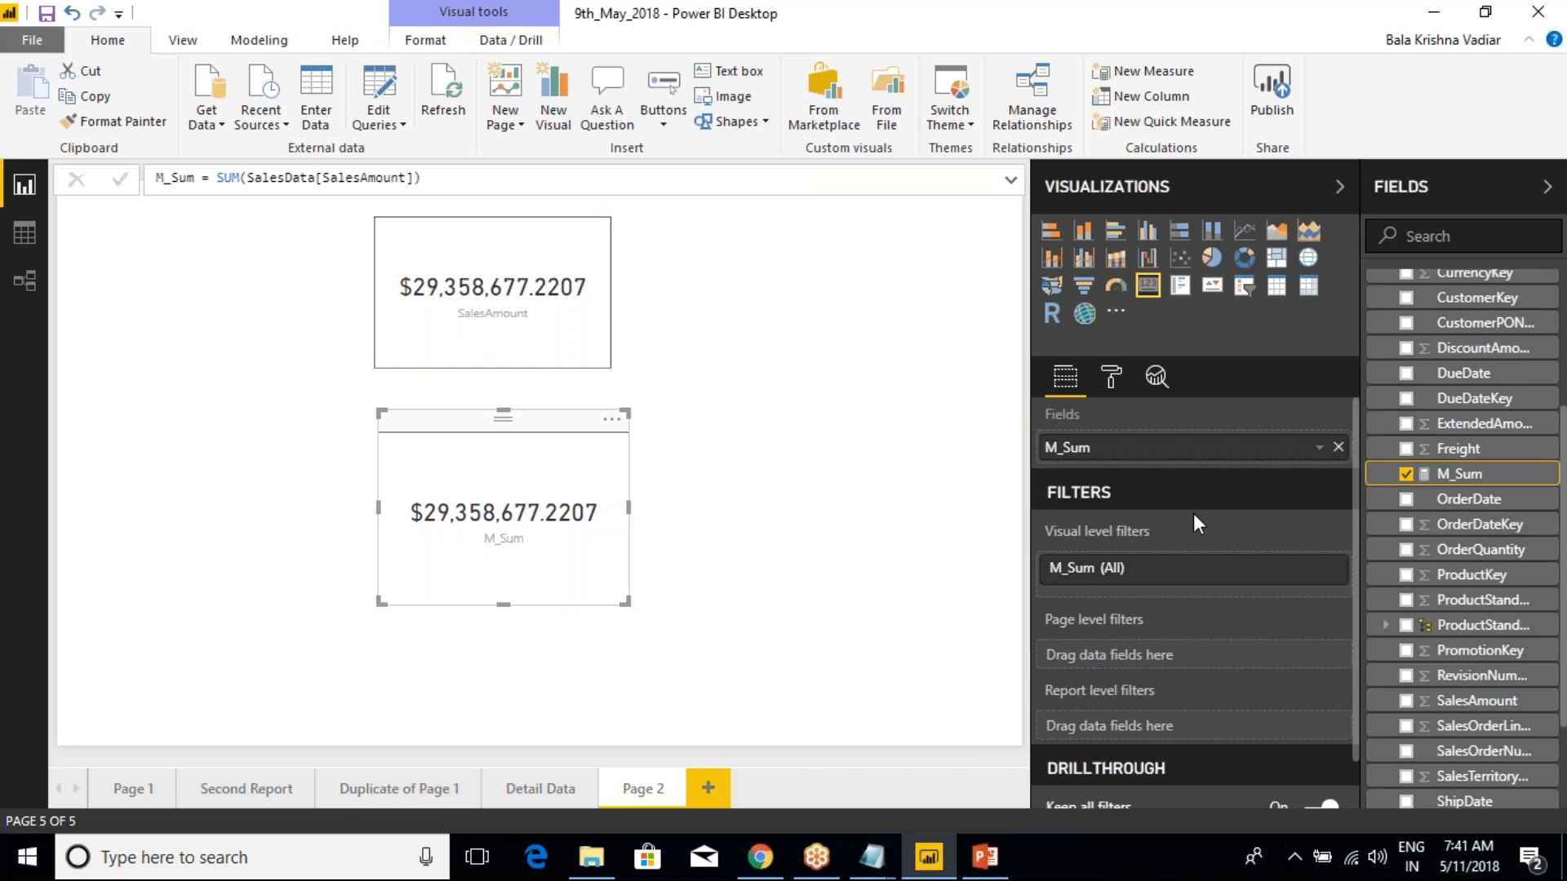
In the Data view, sort the SalesData table by SalesAmount in descending order and browse its rows
{"action": "left_click", "coordinate": [25, 233]}
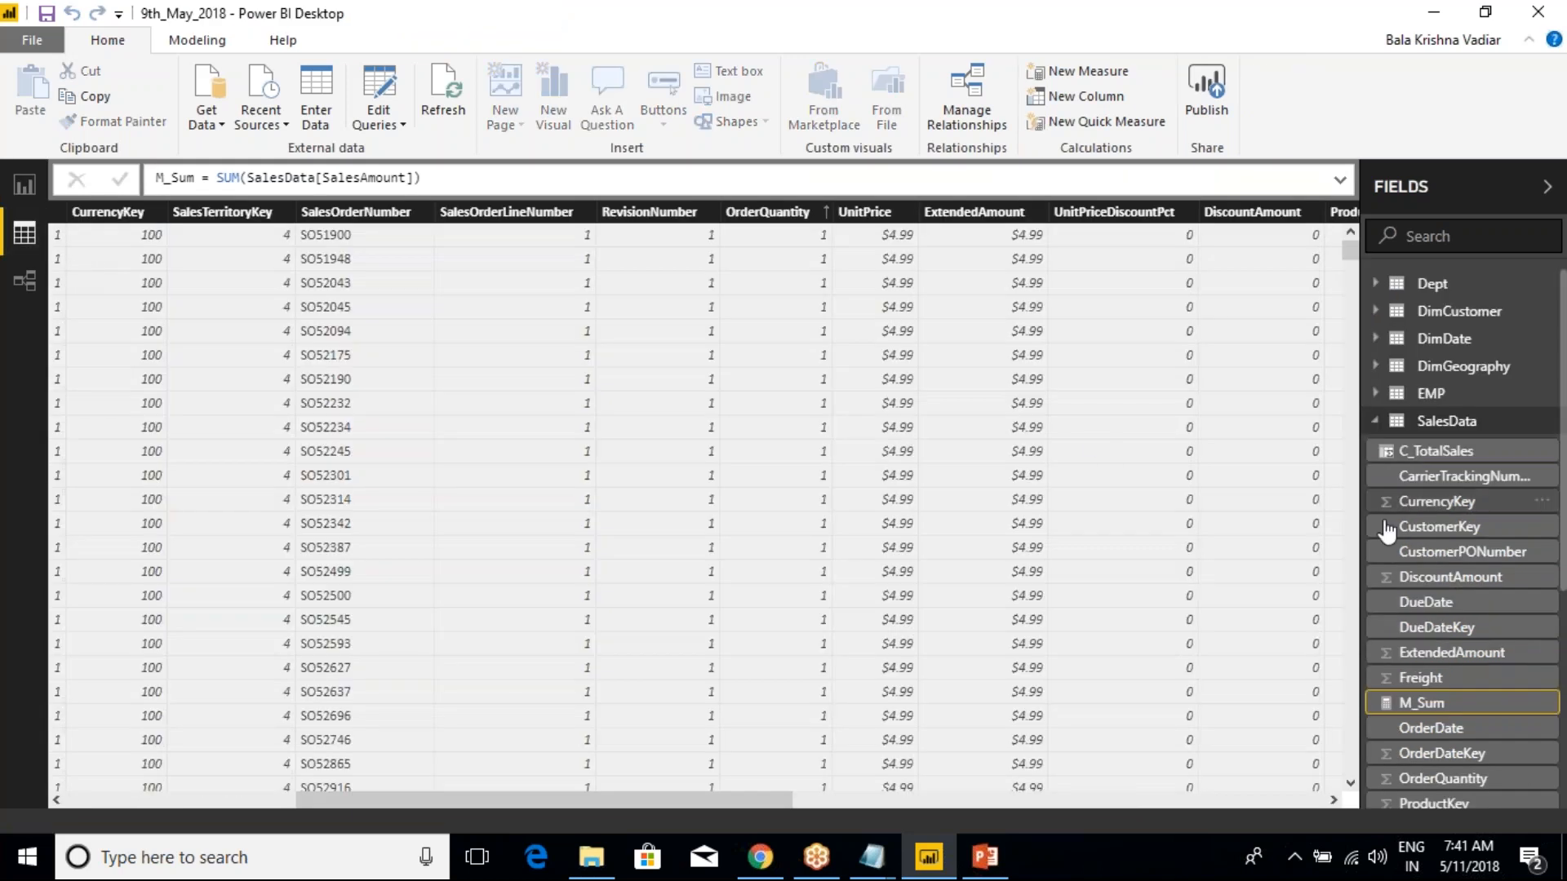
{"action": "left_click_drag", "start_coordinate": [514, 807], "coordinate": [827, 806]}
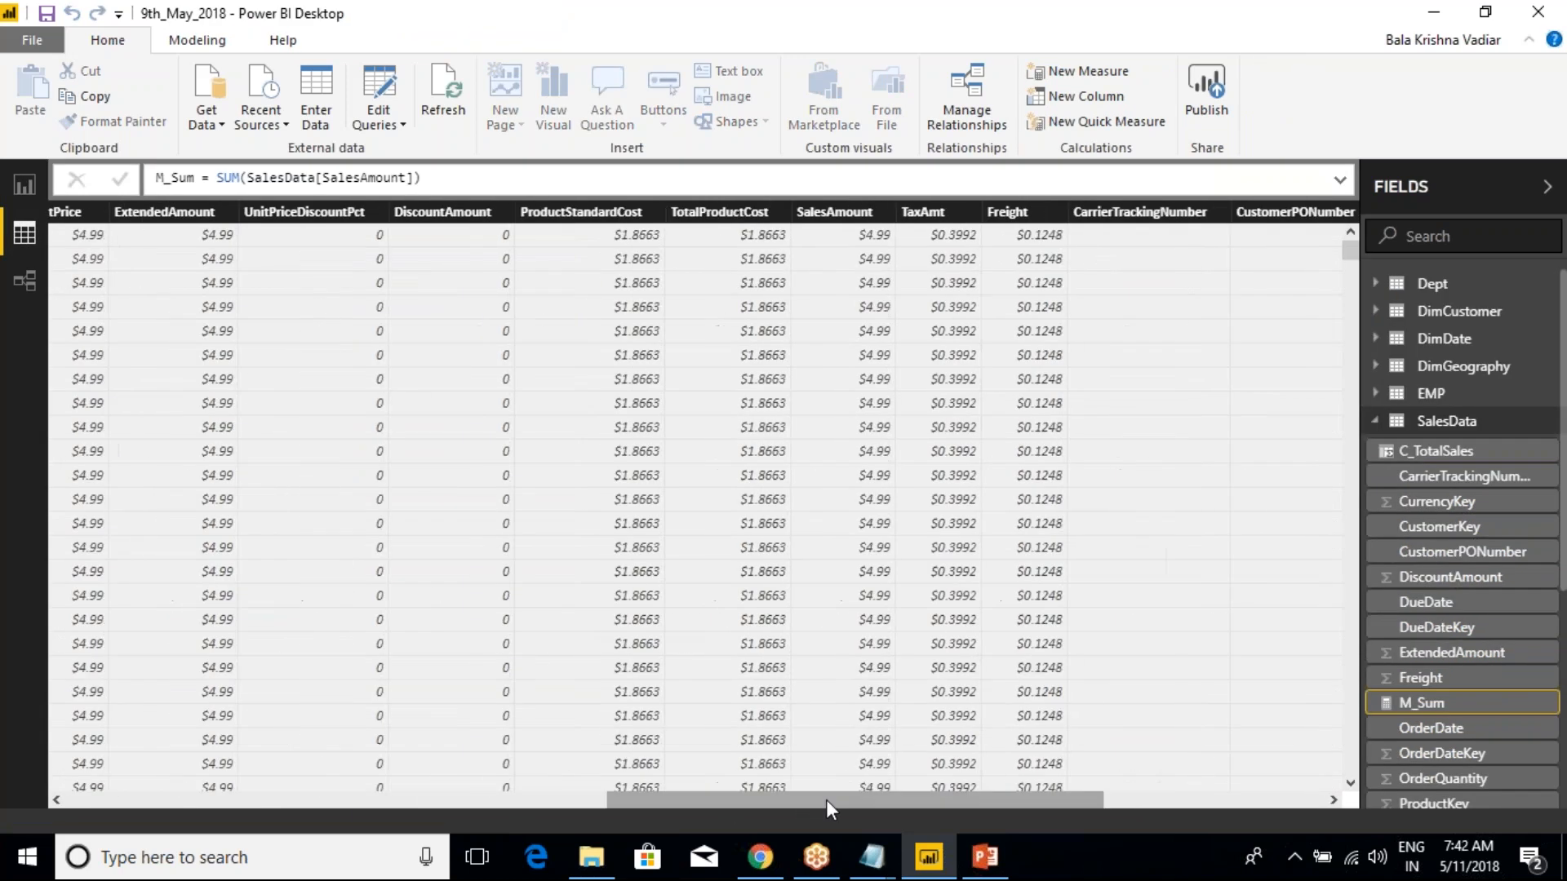
{"action": "left_click", "coordinate": [834, 211]}
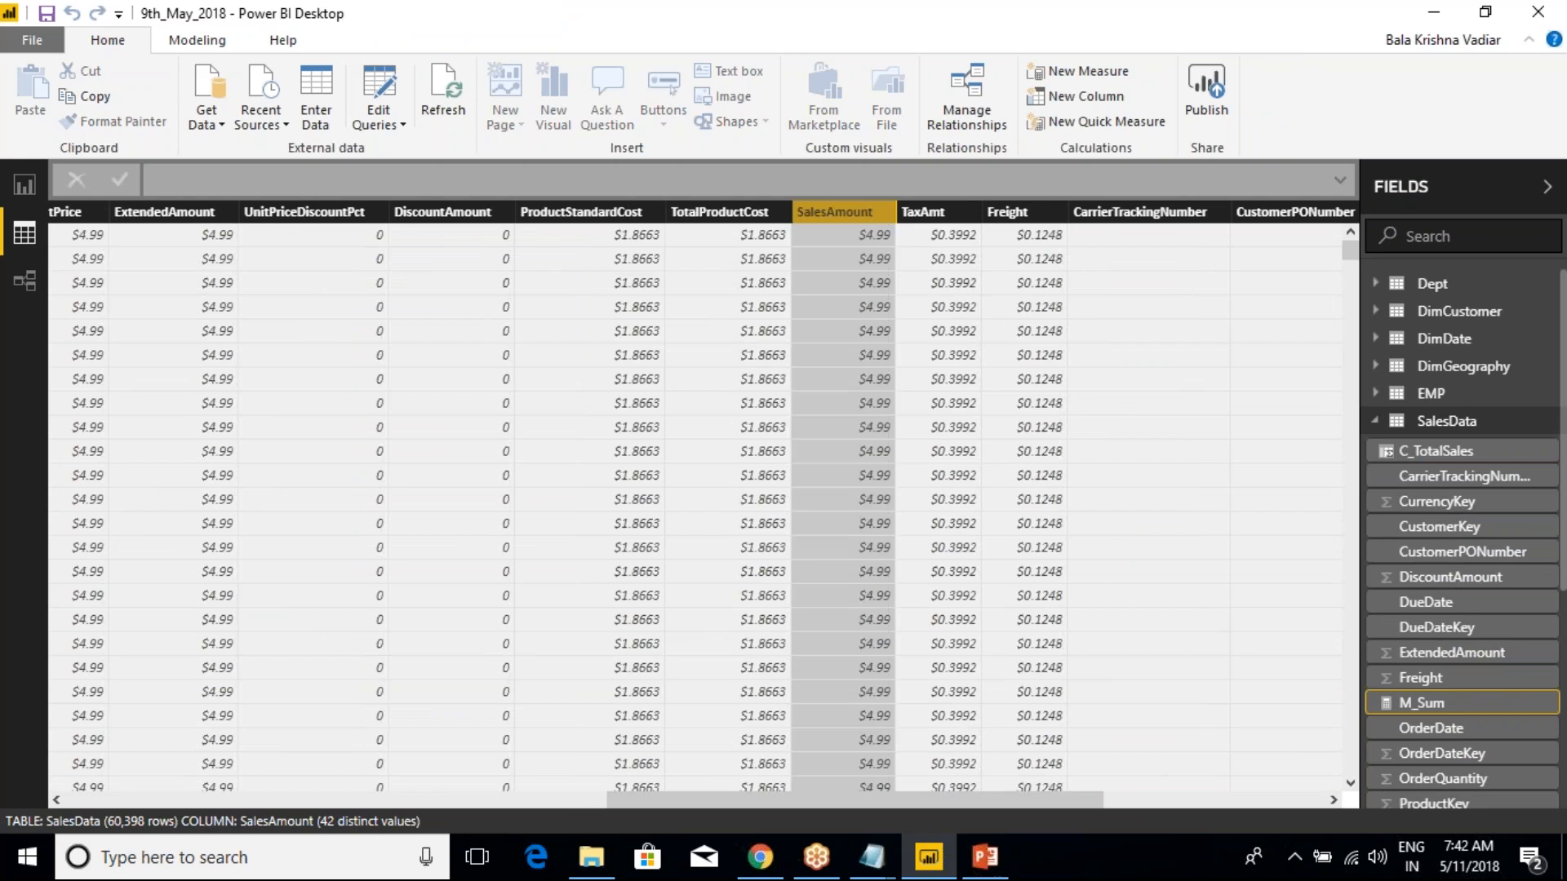
{"action": "right_click", "coordinate": [824, 209]}
{"action": "left_click", "coordinate": [891, 251]}
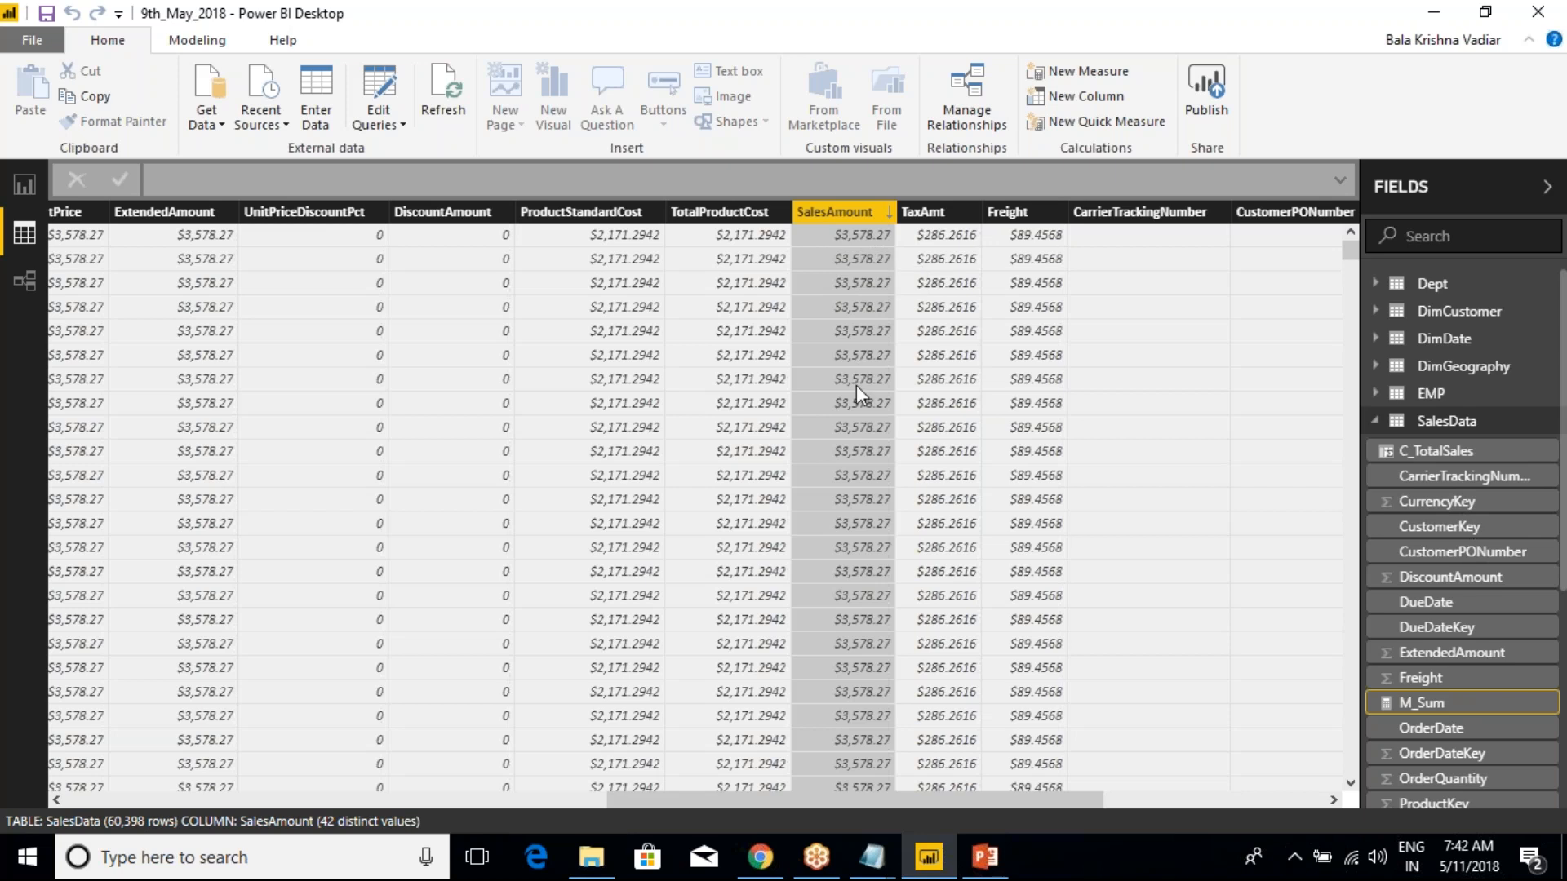
{"action": "scroll", "coordinate": [857, 363], "scroll_direction": "down", "scroll_amount": 7}
{"action": "left_click_drag", "start_coordinate": [1343, 252], "coordinate": [1342, 486]}
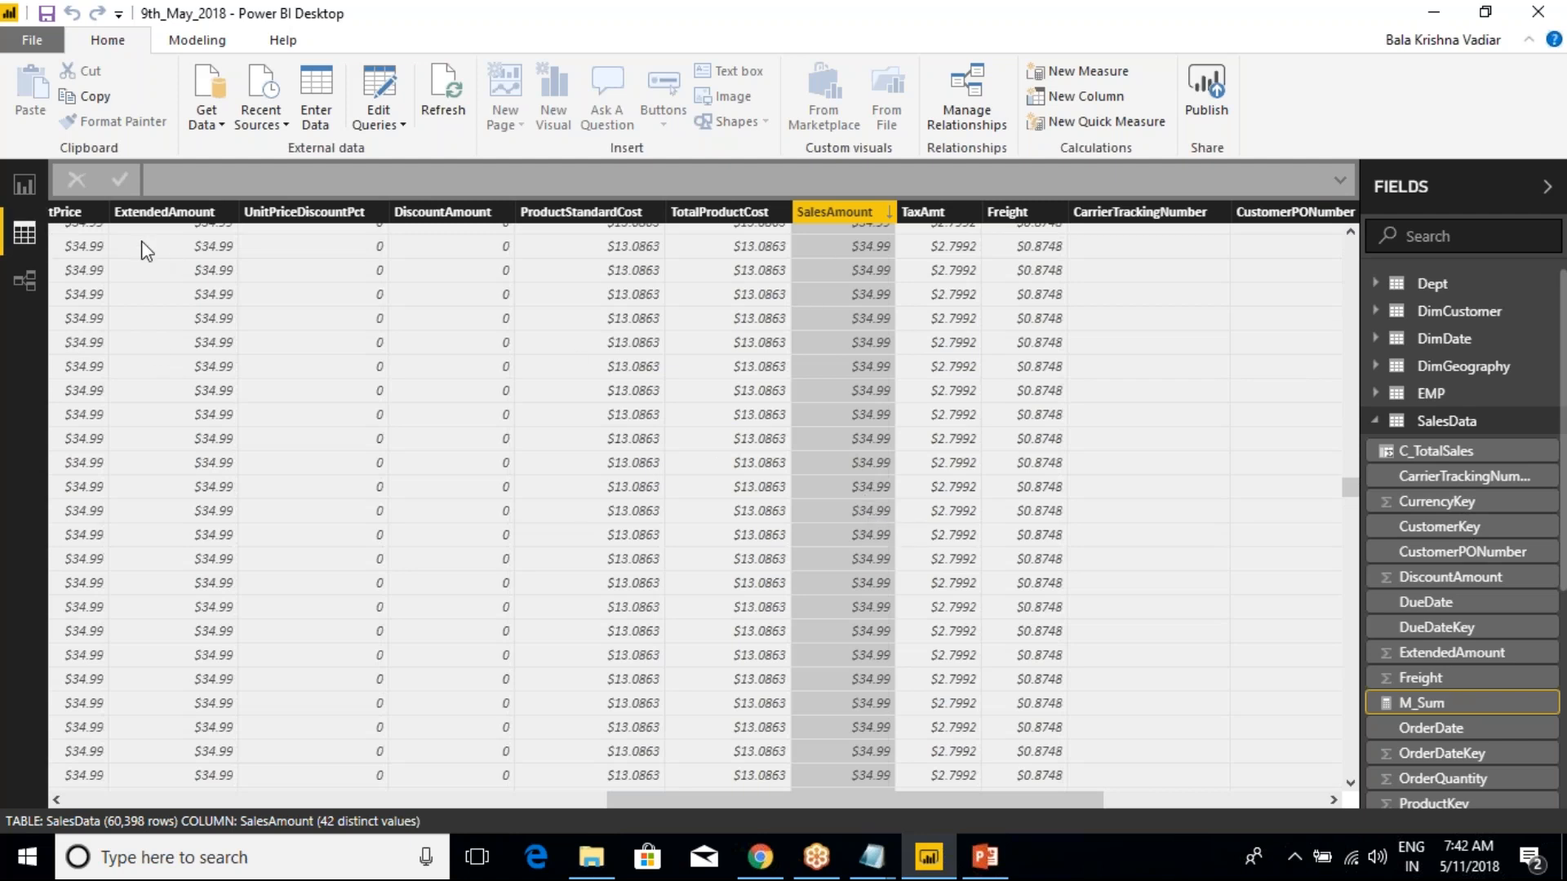
Return to the report page and change the M_Sum measure's formula to MAX(SalesData[SalesAmount])
{"action": "left_click", "coordinate": [24, 184]}
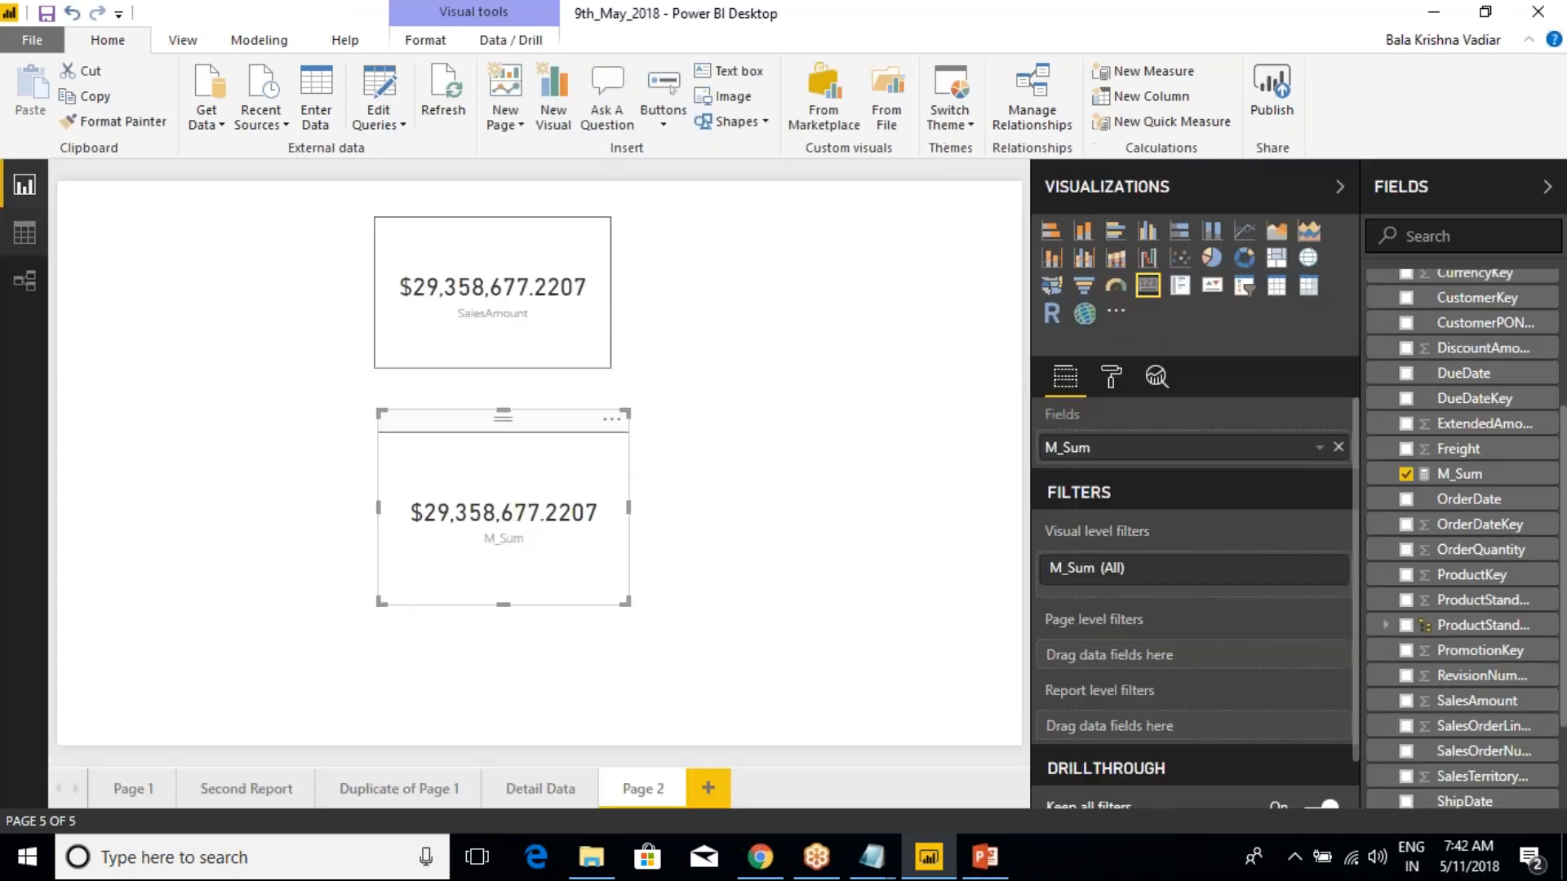
{"action": "left_click", "coordinate": [578, 283]}
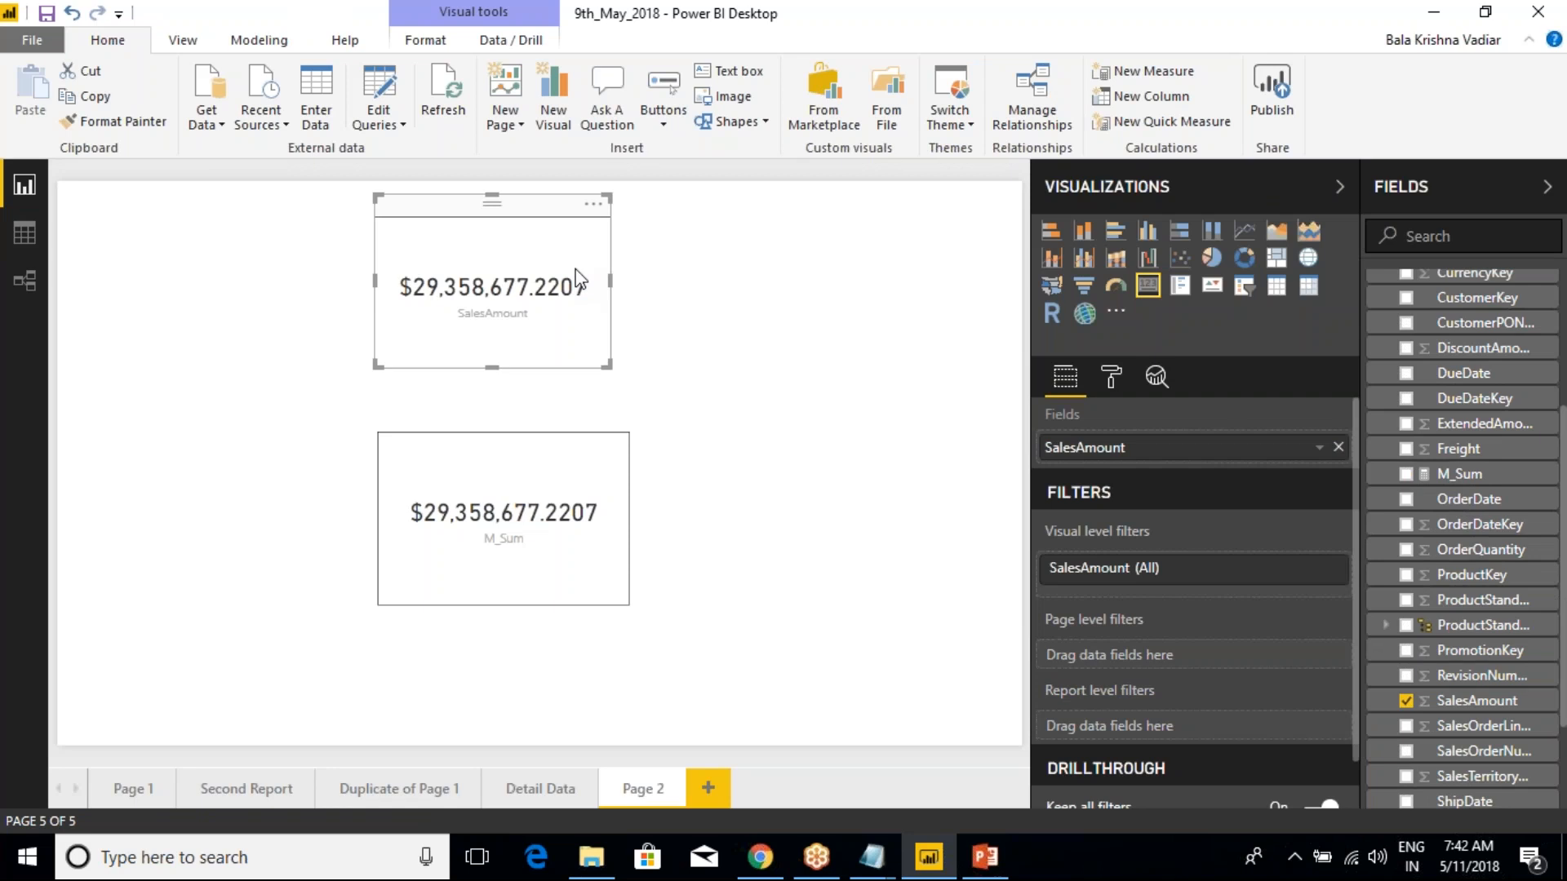
{"action": "left_click", "coordinate": [510, 512]}
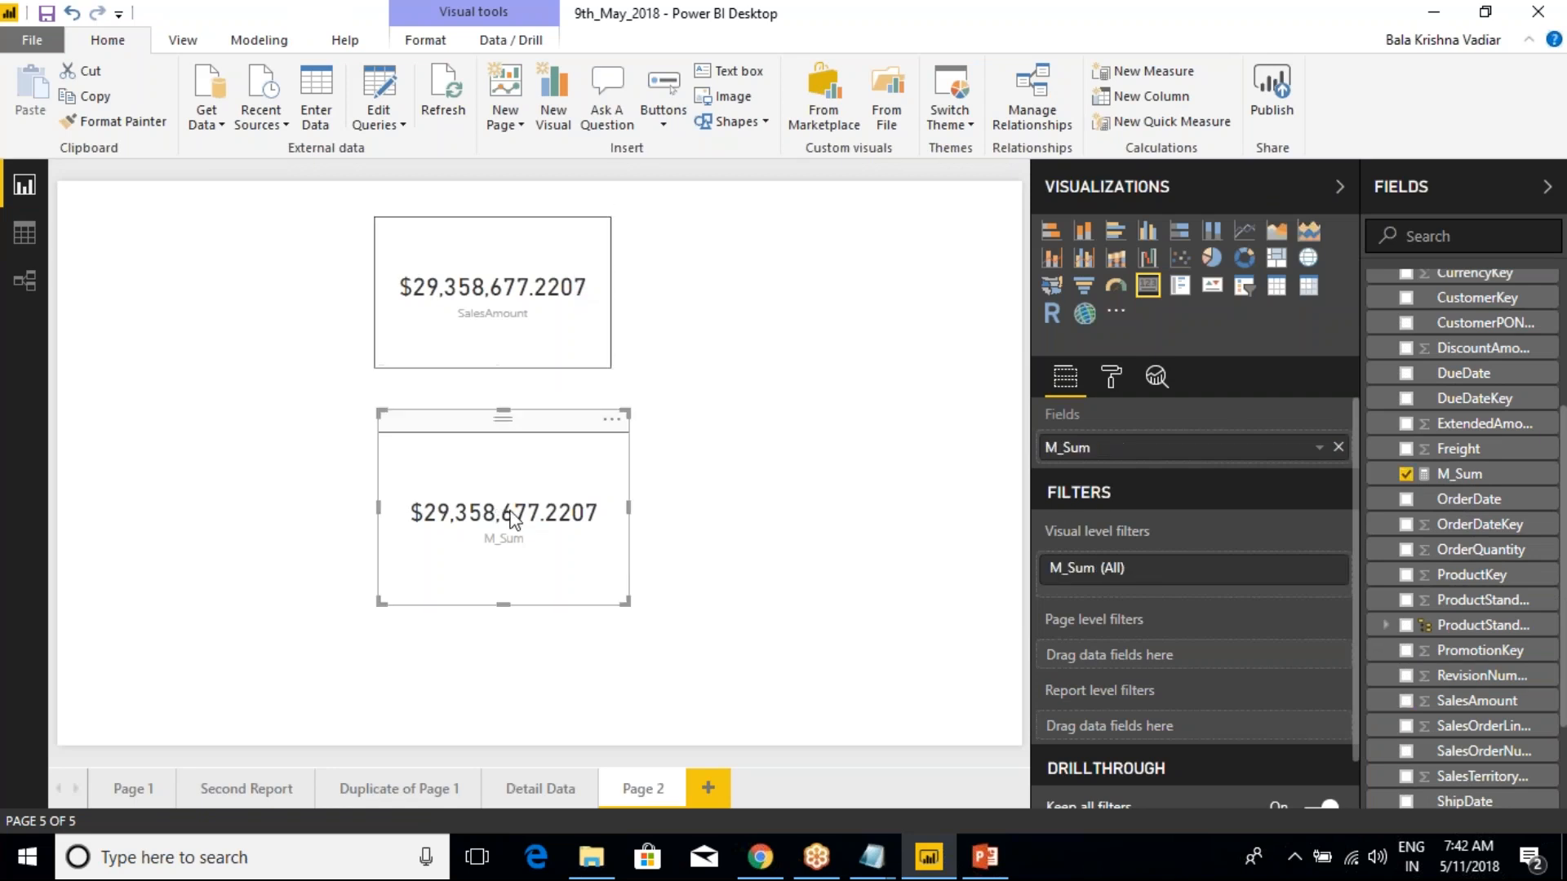
{"action": "left_click", "coordinate": [1461, 474]}
{"action": "left_click", "coordinate": [228, 177]}
{"action": "double_click", "coordinate": [228, 177]}
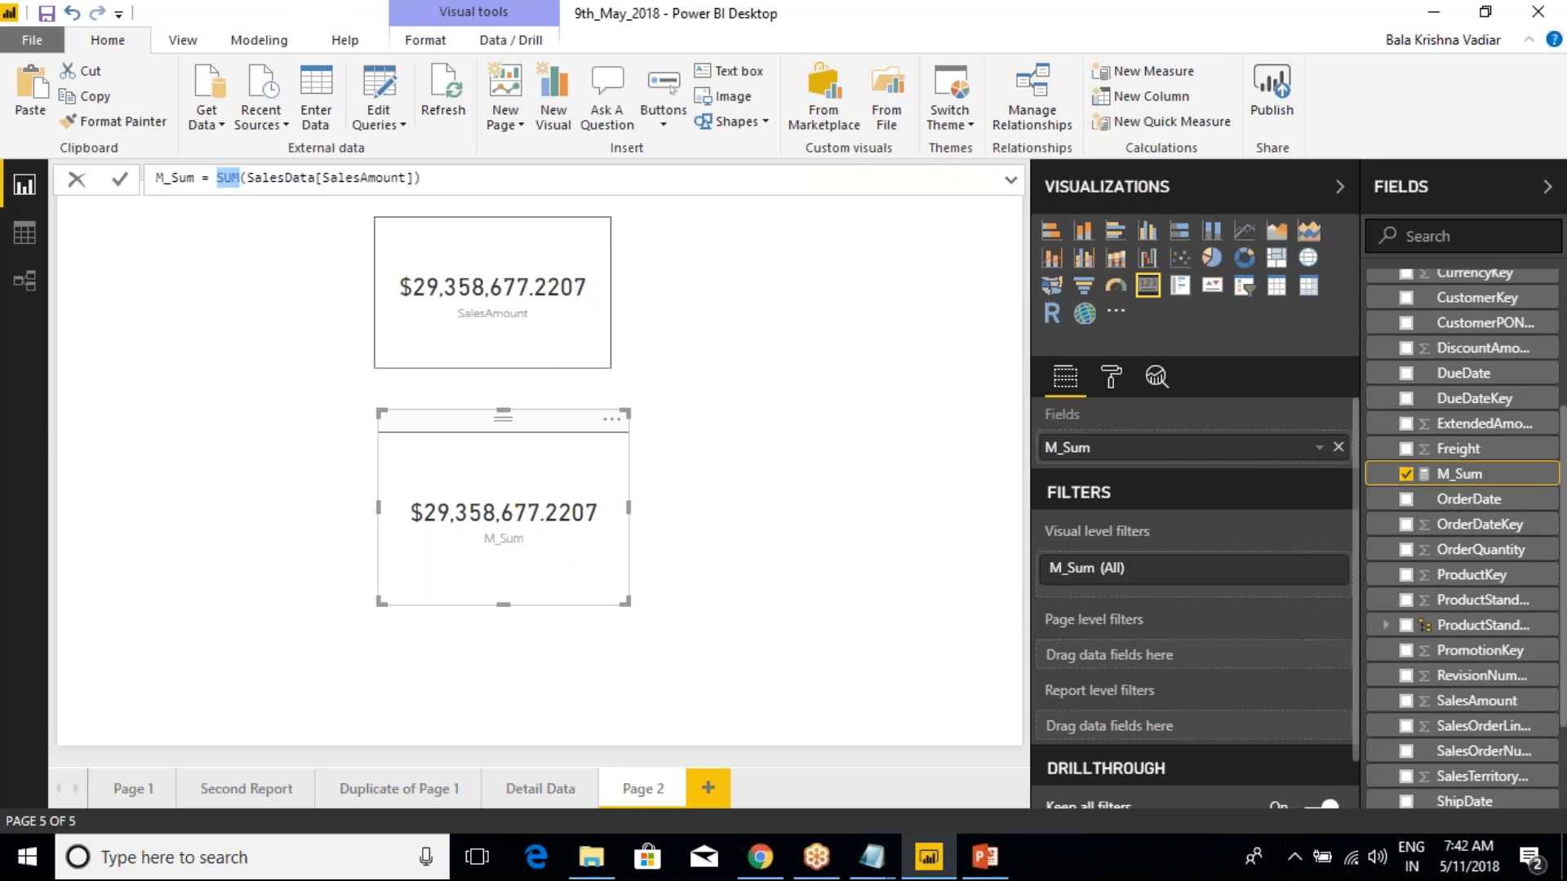
{"action": "type", "text": "MAX"}
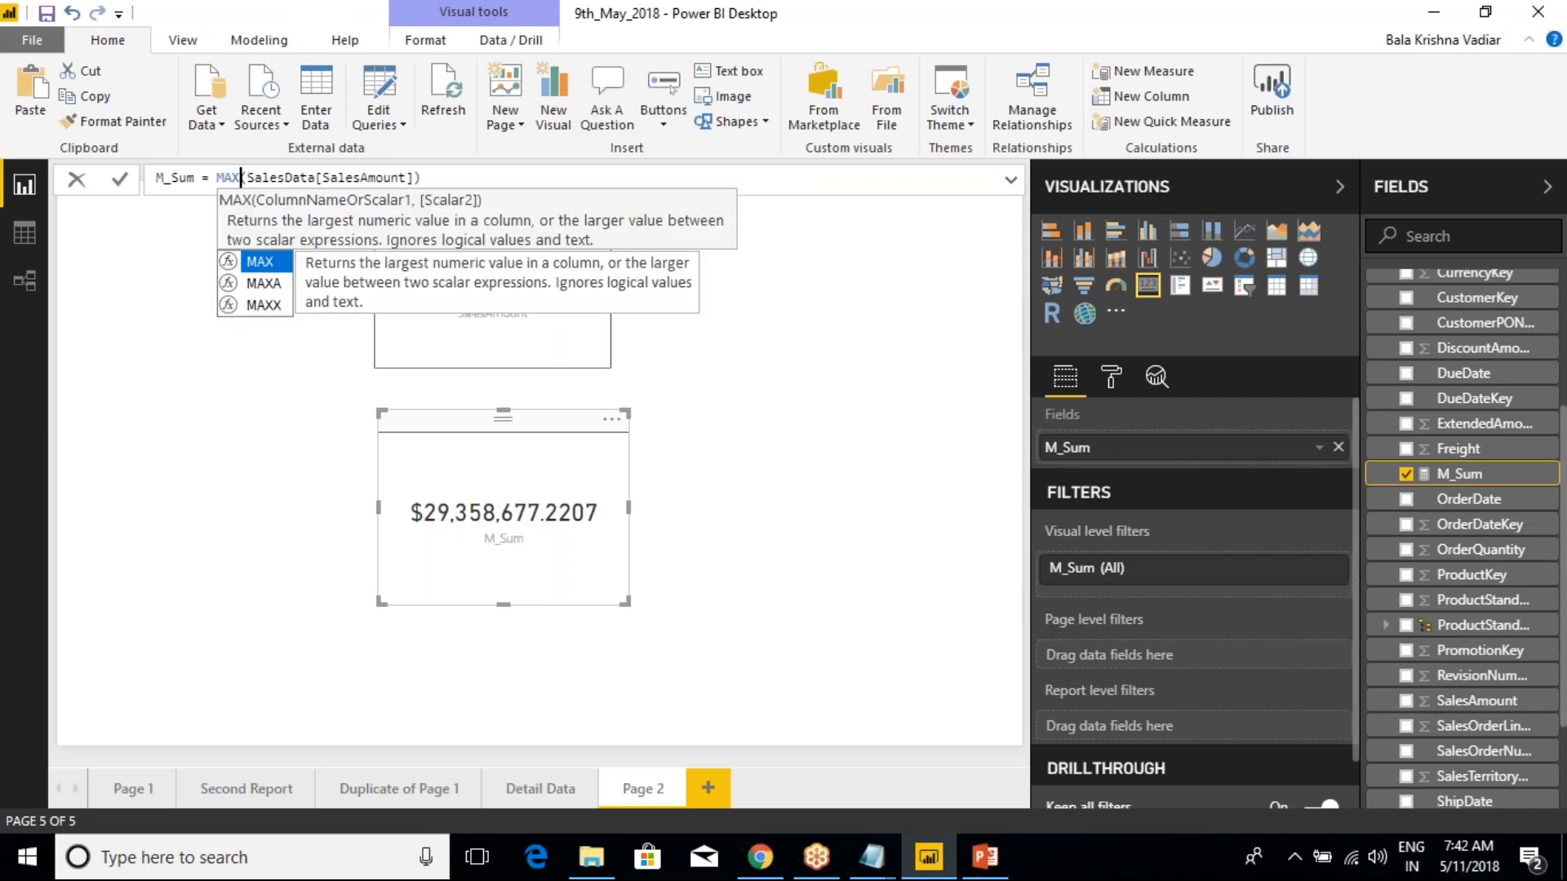
{"action": "key", "text": "End"}
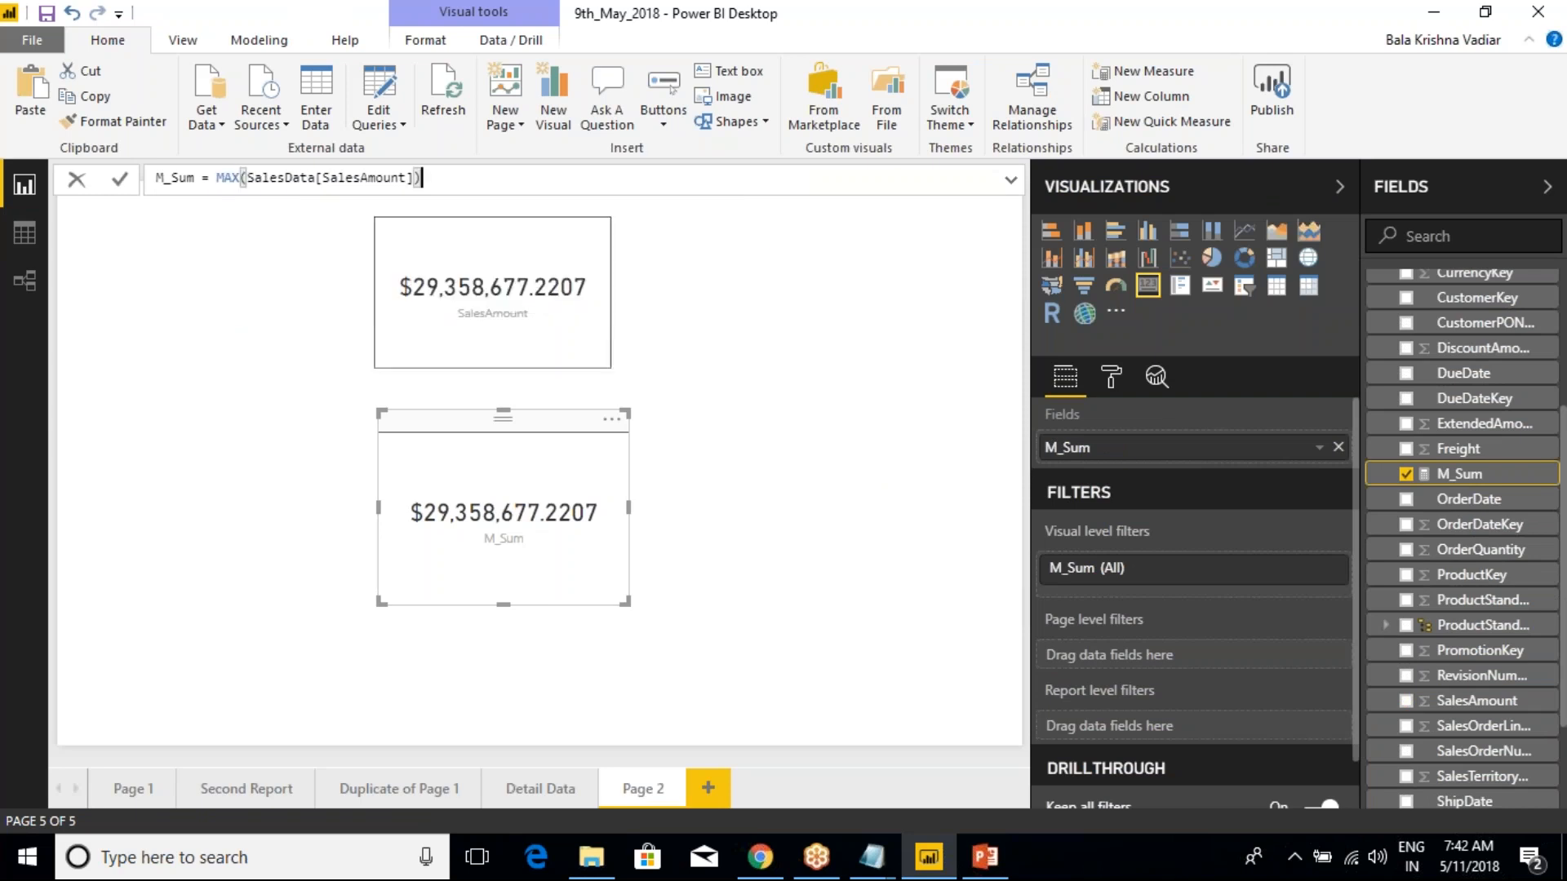
{"action": "key", "text": "Return"}
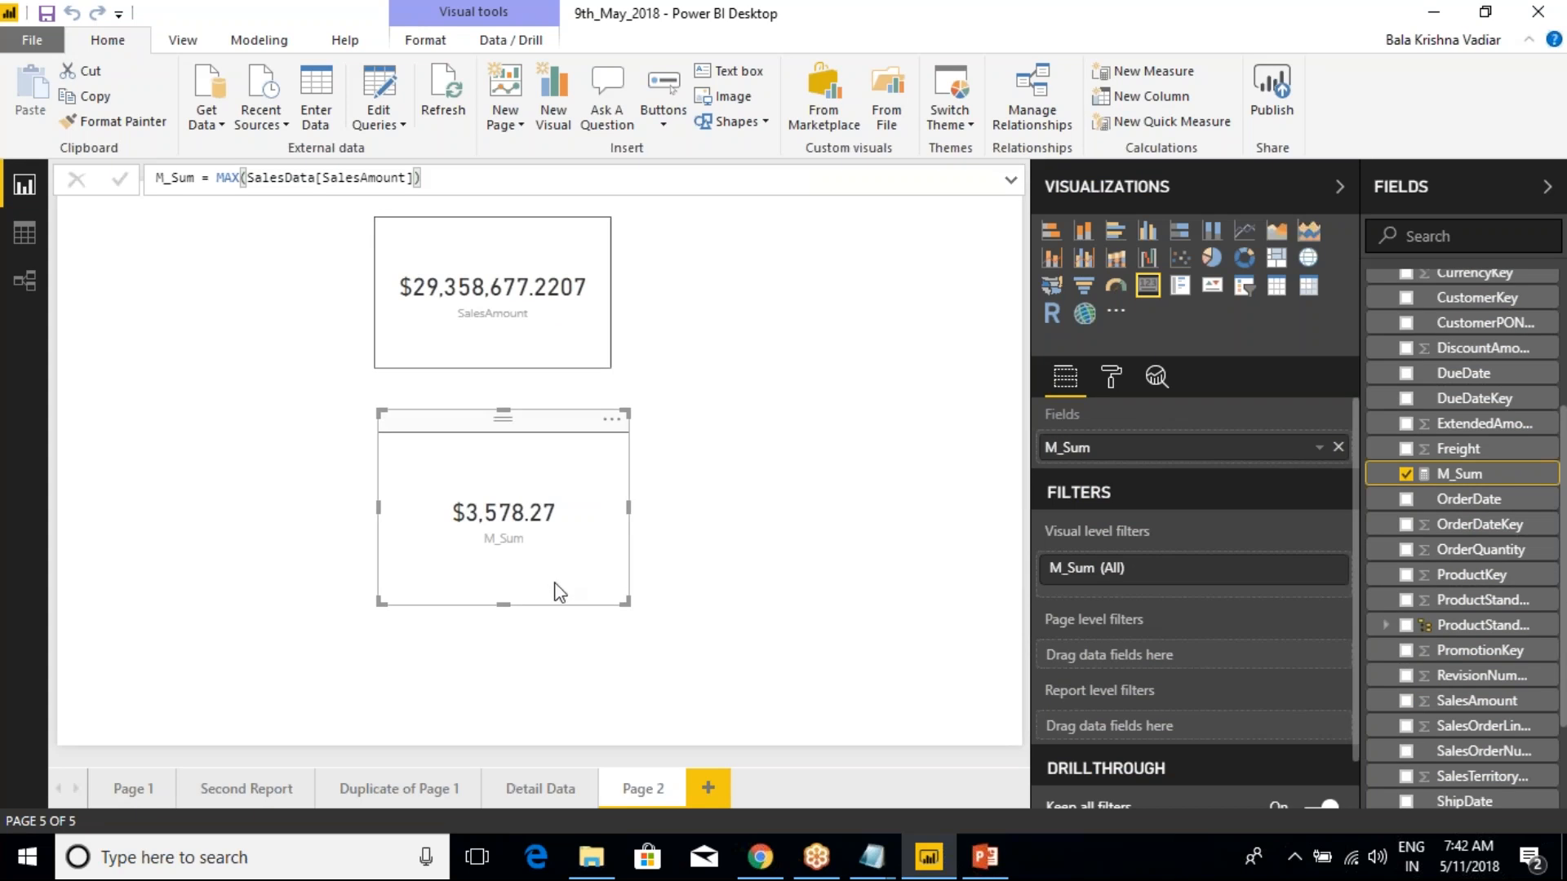
Review the aggregation options available for the SalesAmount card's field and save the report
{"action": "left_click", "coordinate": [556, 300]}
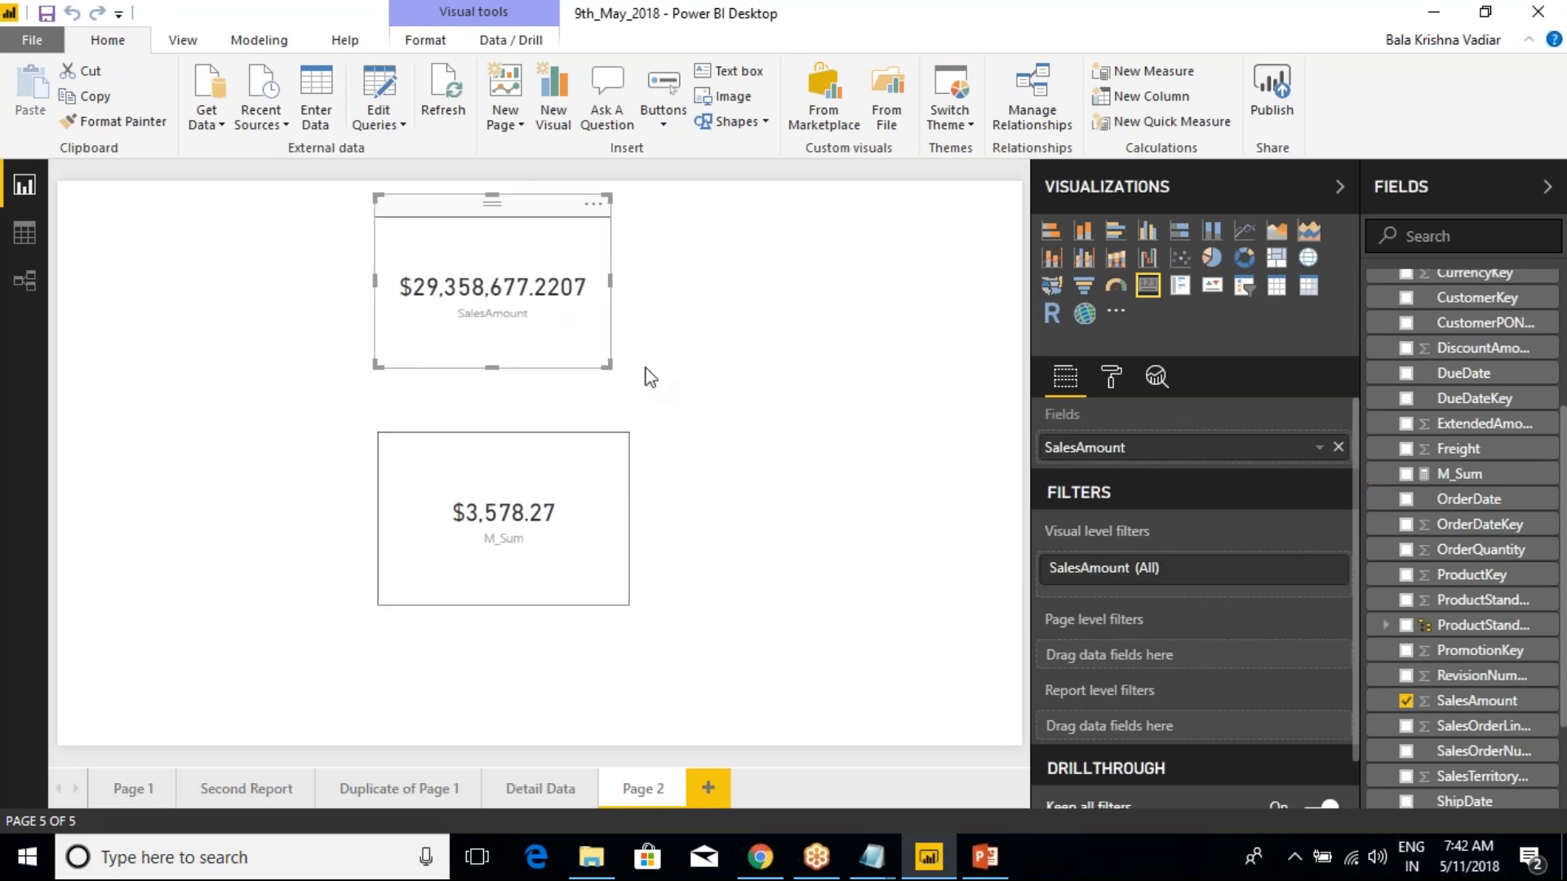
{"action": "right_click", "coordinate": [1103, 453]}
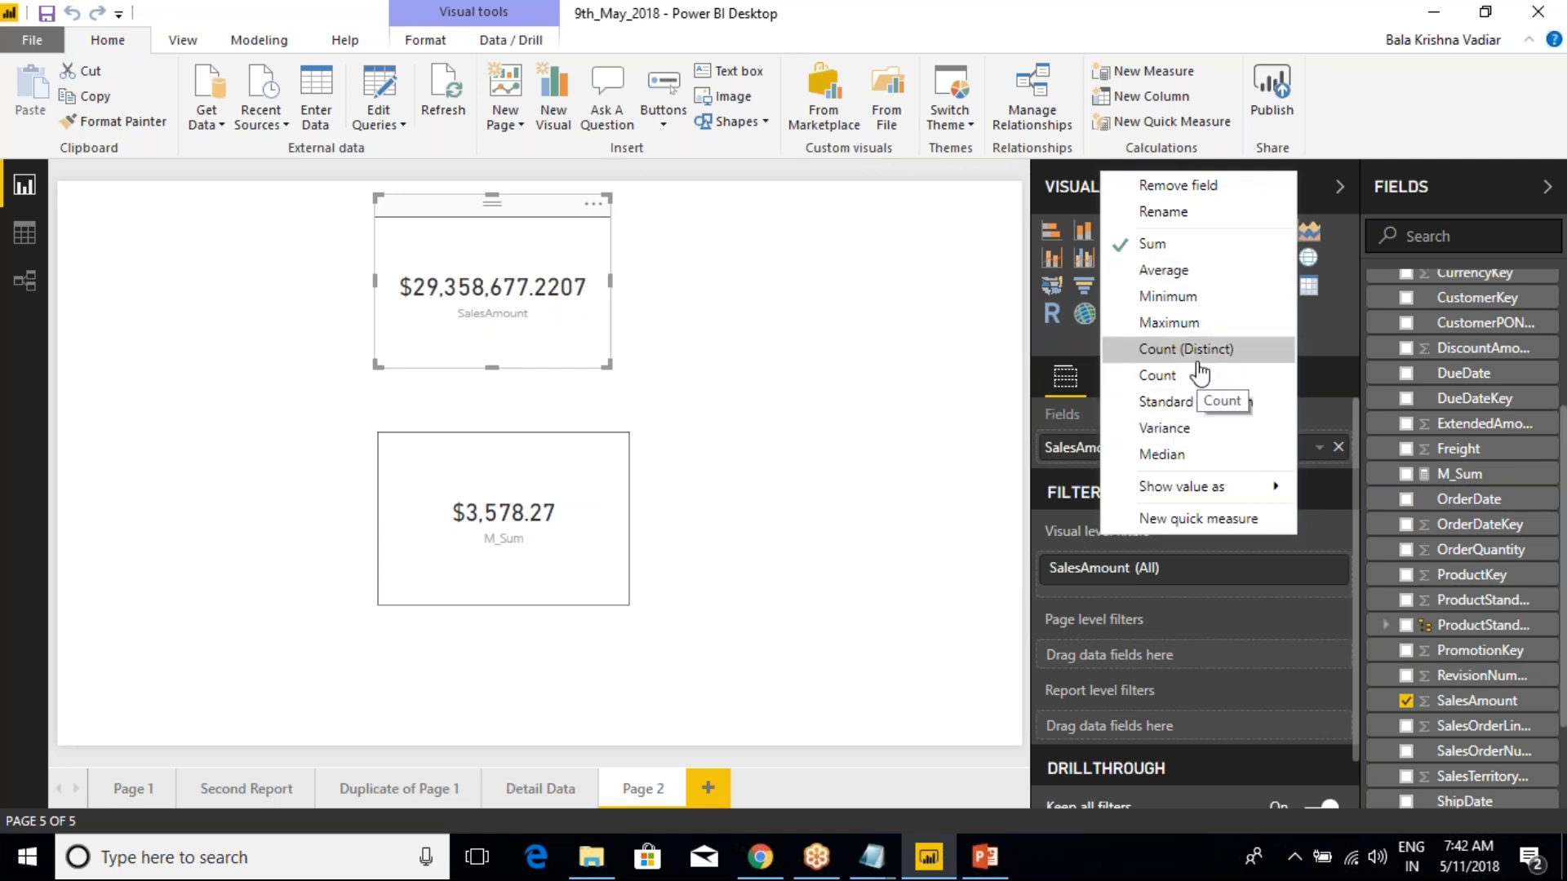
{"action": "left_click", "coordinate": [912, 393]}
{"action": "left_click", "coordinate": [549, 353]}
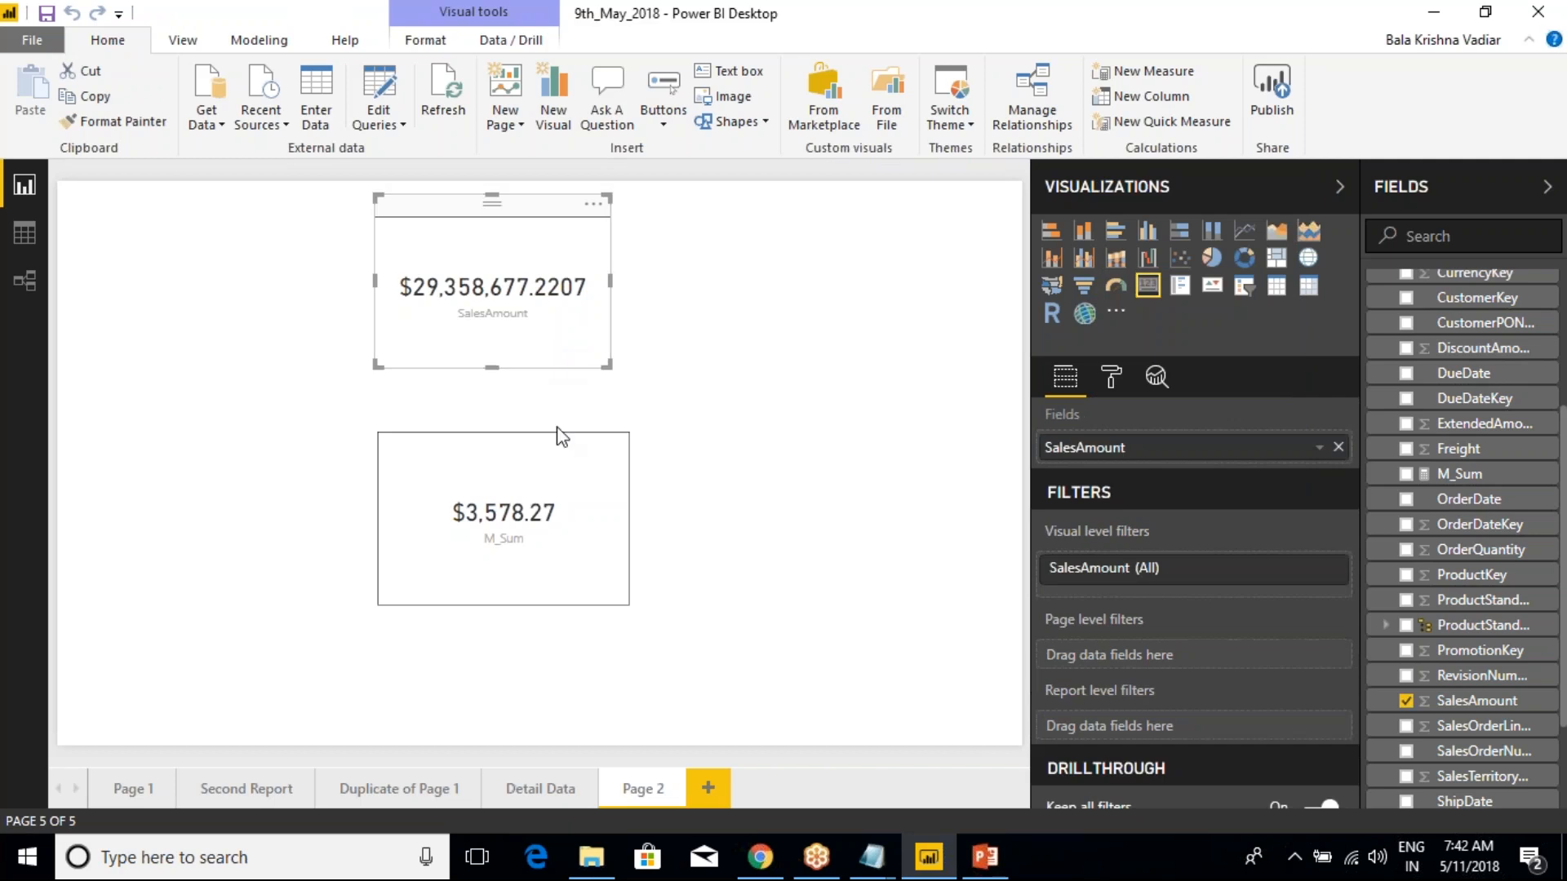
{"action": "left_click", "coordinate": [569, 477]}
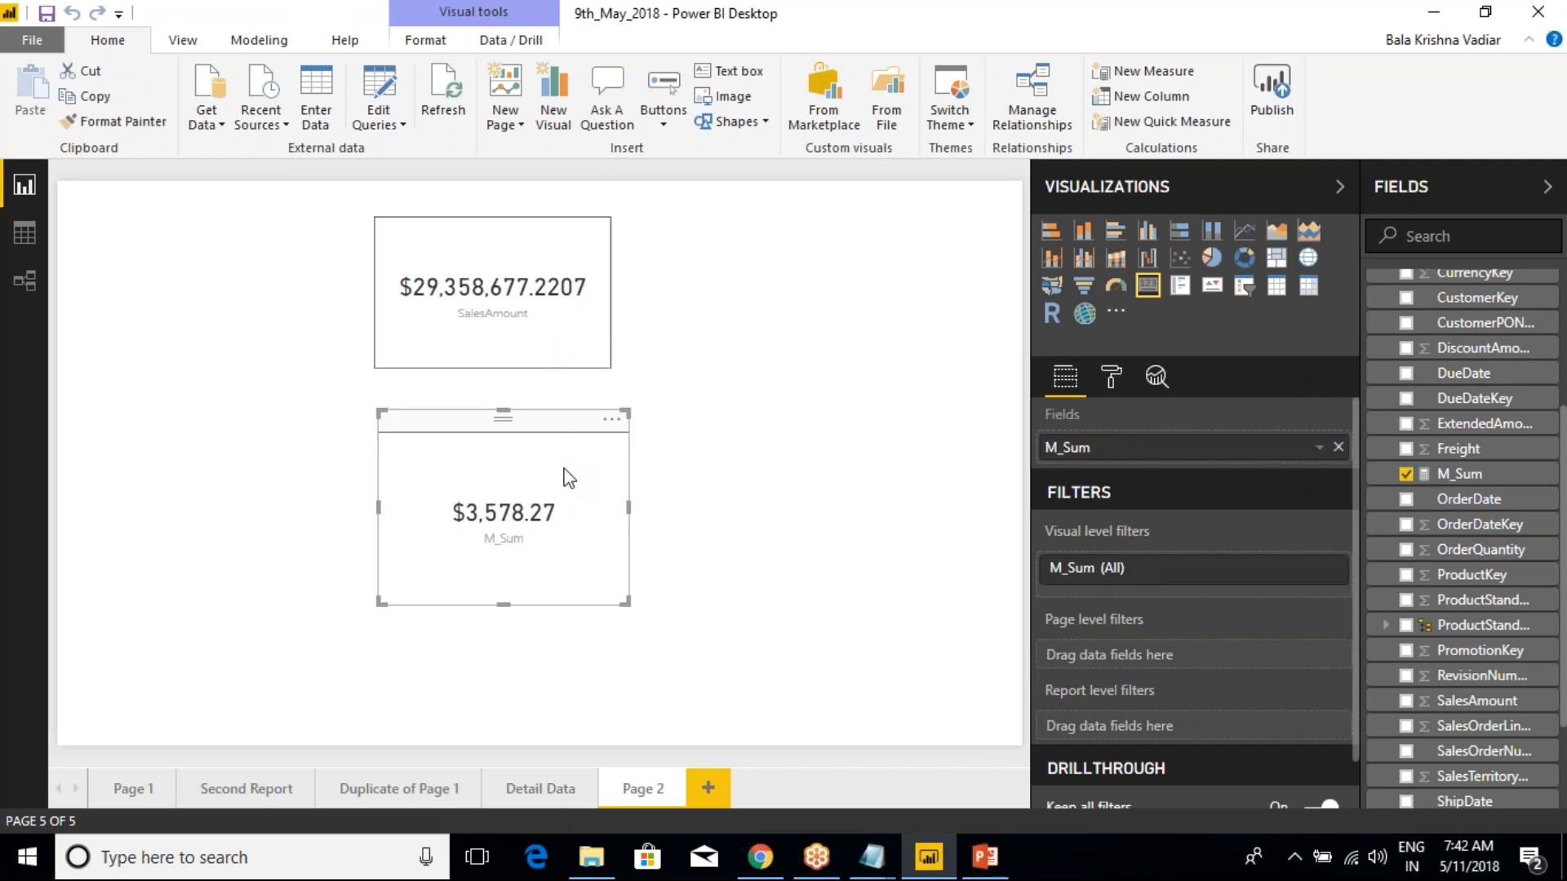
{"action": "left_click", "coordinate": [48, 15]}
Switch to the Class Notes file in Notepad and add "This will calculated @ Refresh Level" below the New Column examples
{"action": "left_click", "coordinate": [871, 857]}
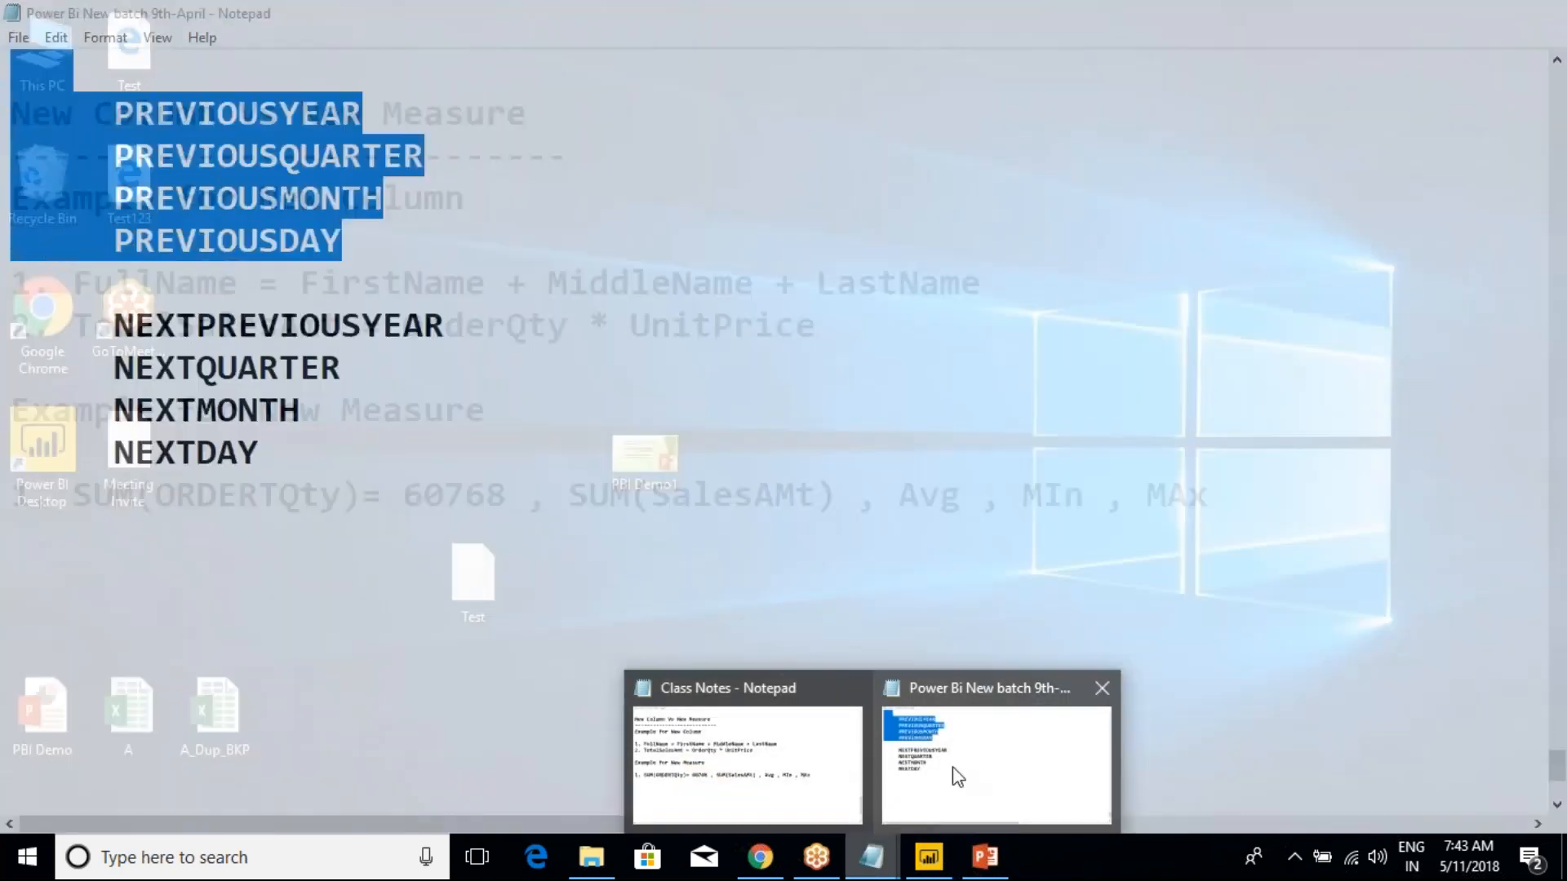
{"action": "left_click", "coordinate": [952, 776]}
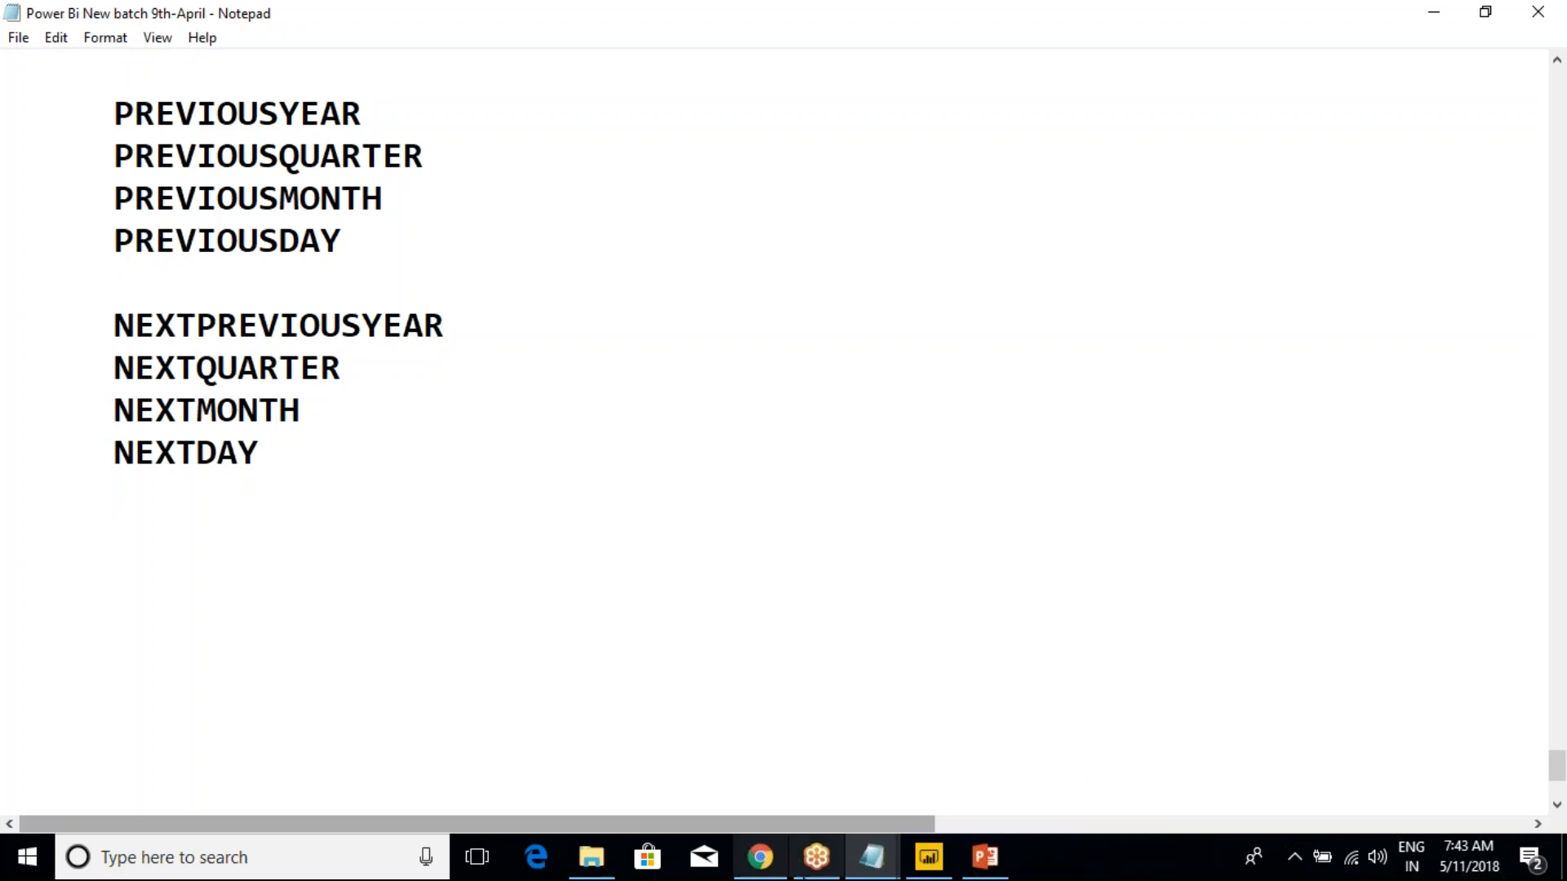
{"action": "left_click", "coordinate": [871, 857]}
{"action": "left_click", "coordinate": [806, 811]}
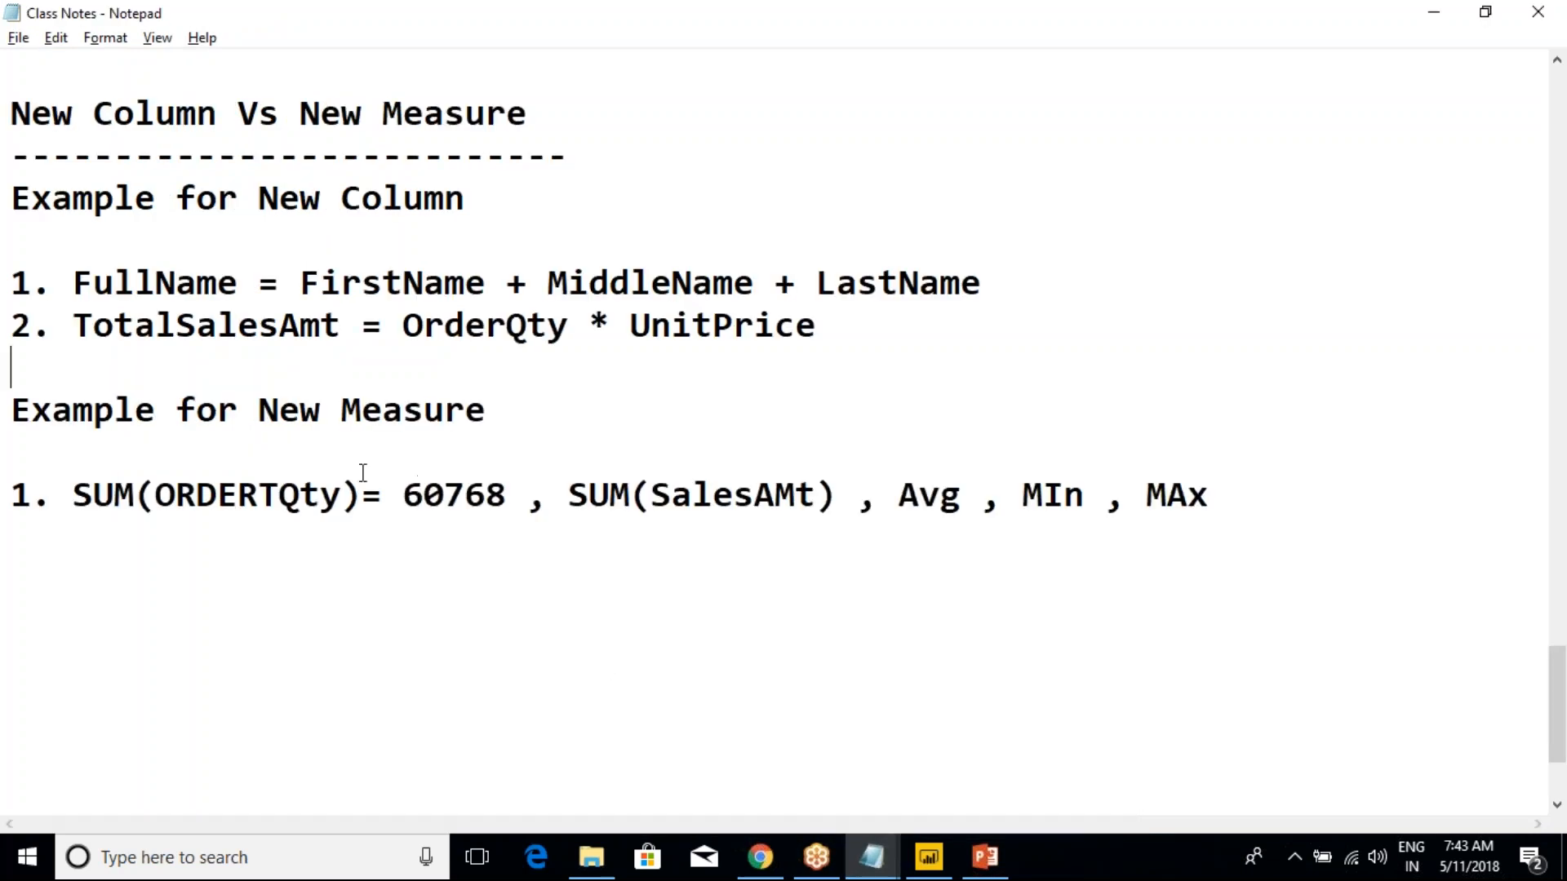
{"action": "key", "text": "Return"}
{"action": "key", "text": "Return"}
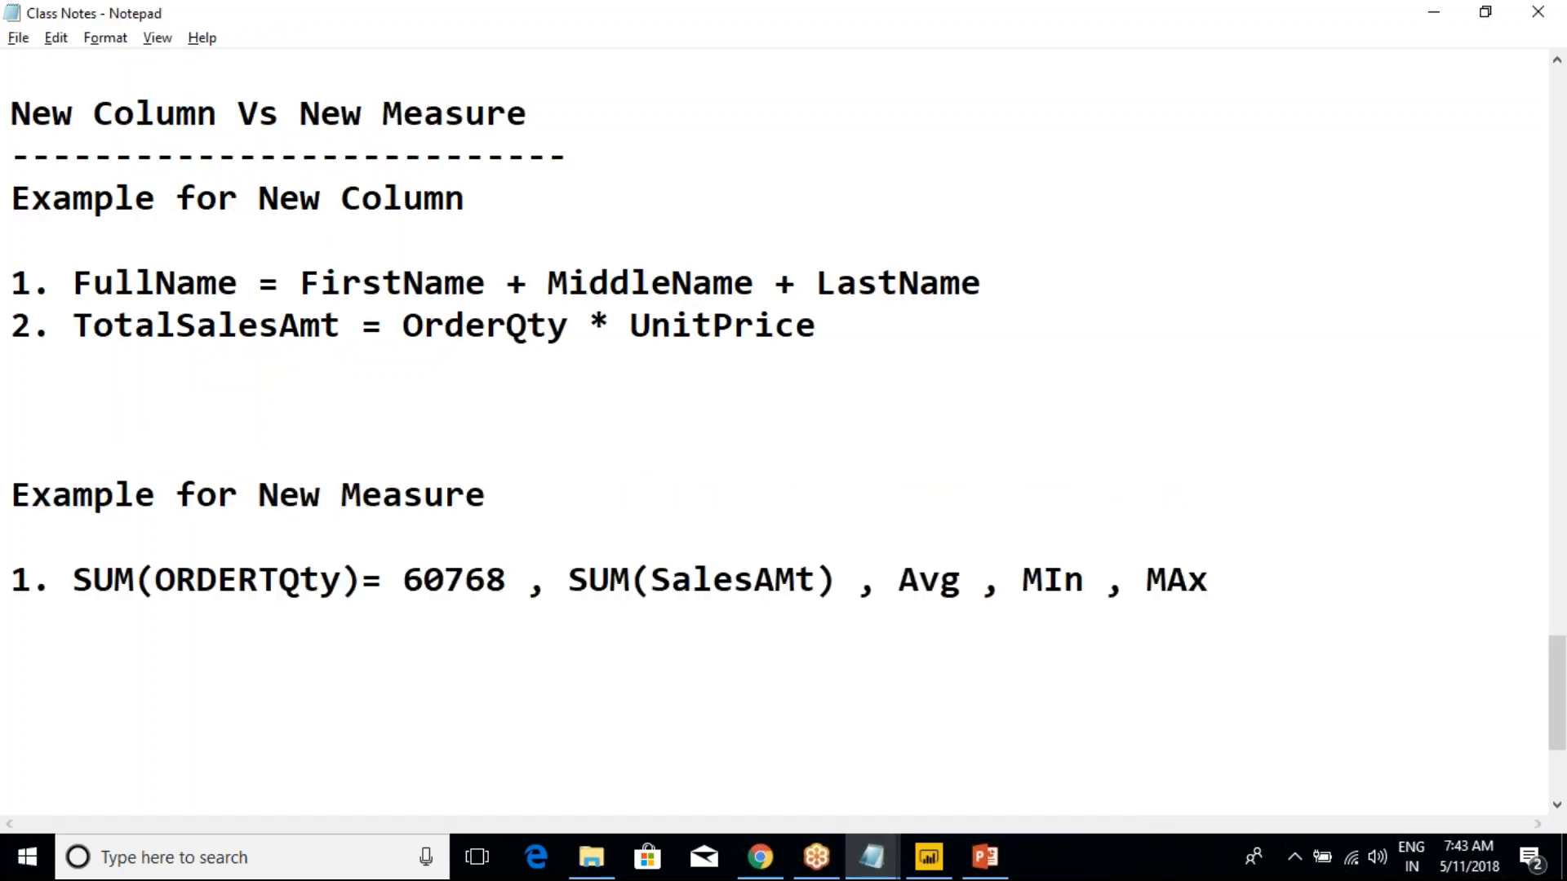
{"action": "type", "text": "This will cal"}
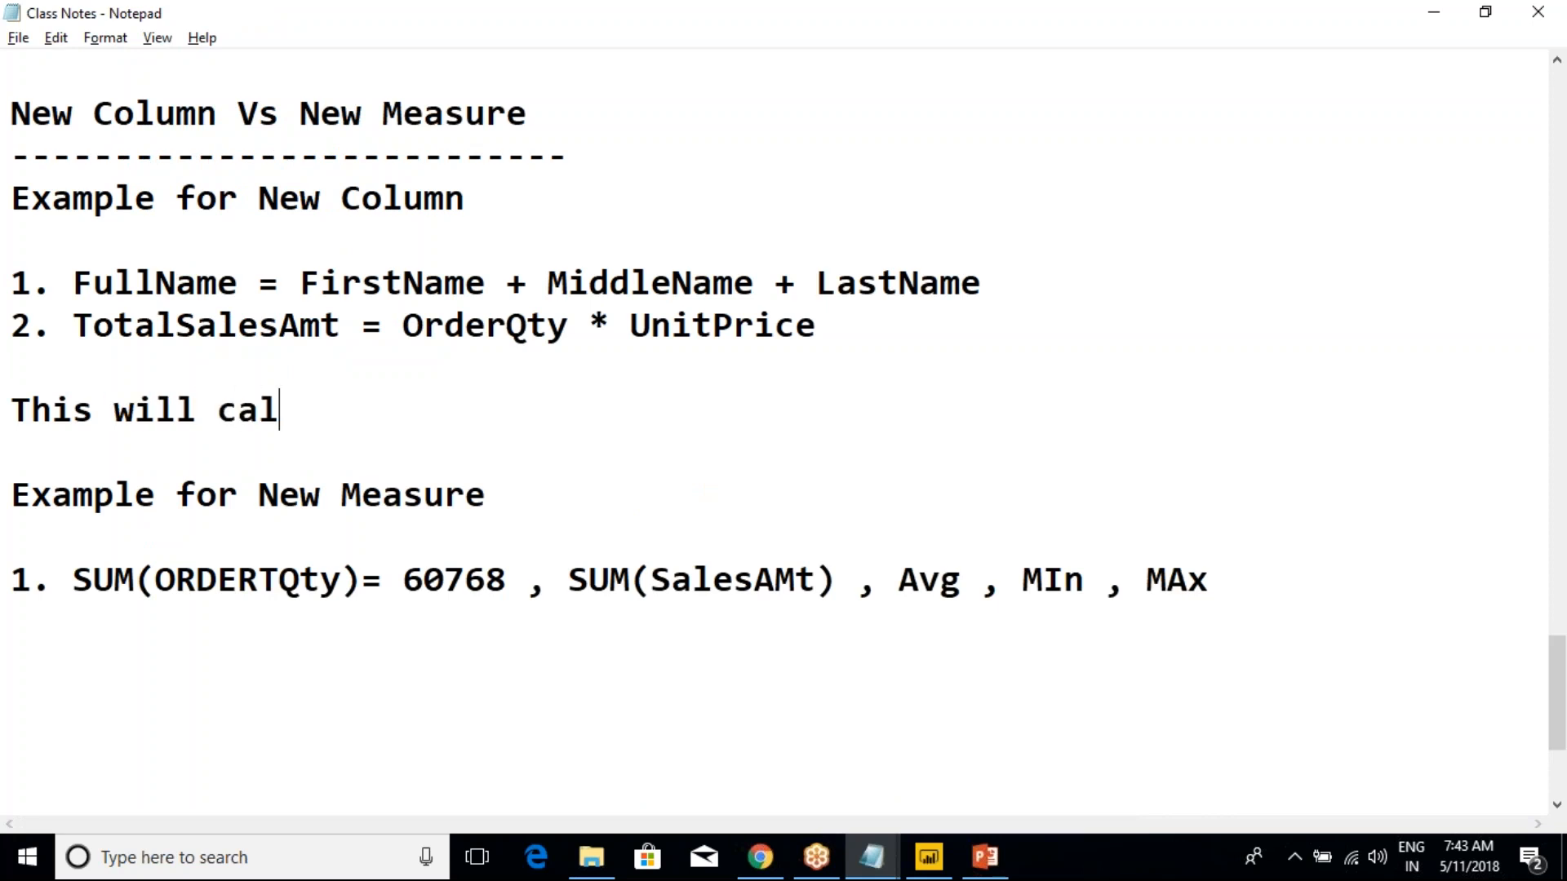
{"action": "type", "text": "culated "}
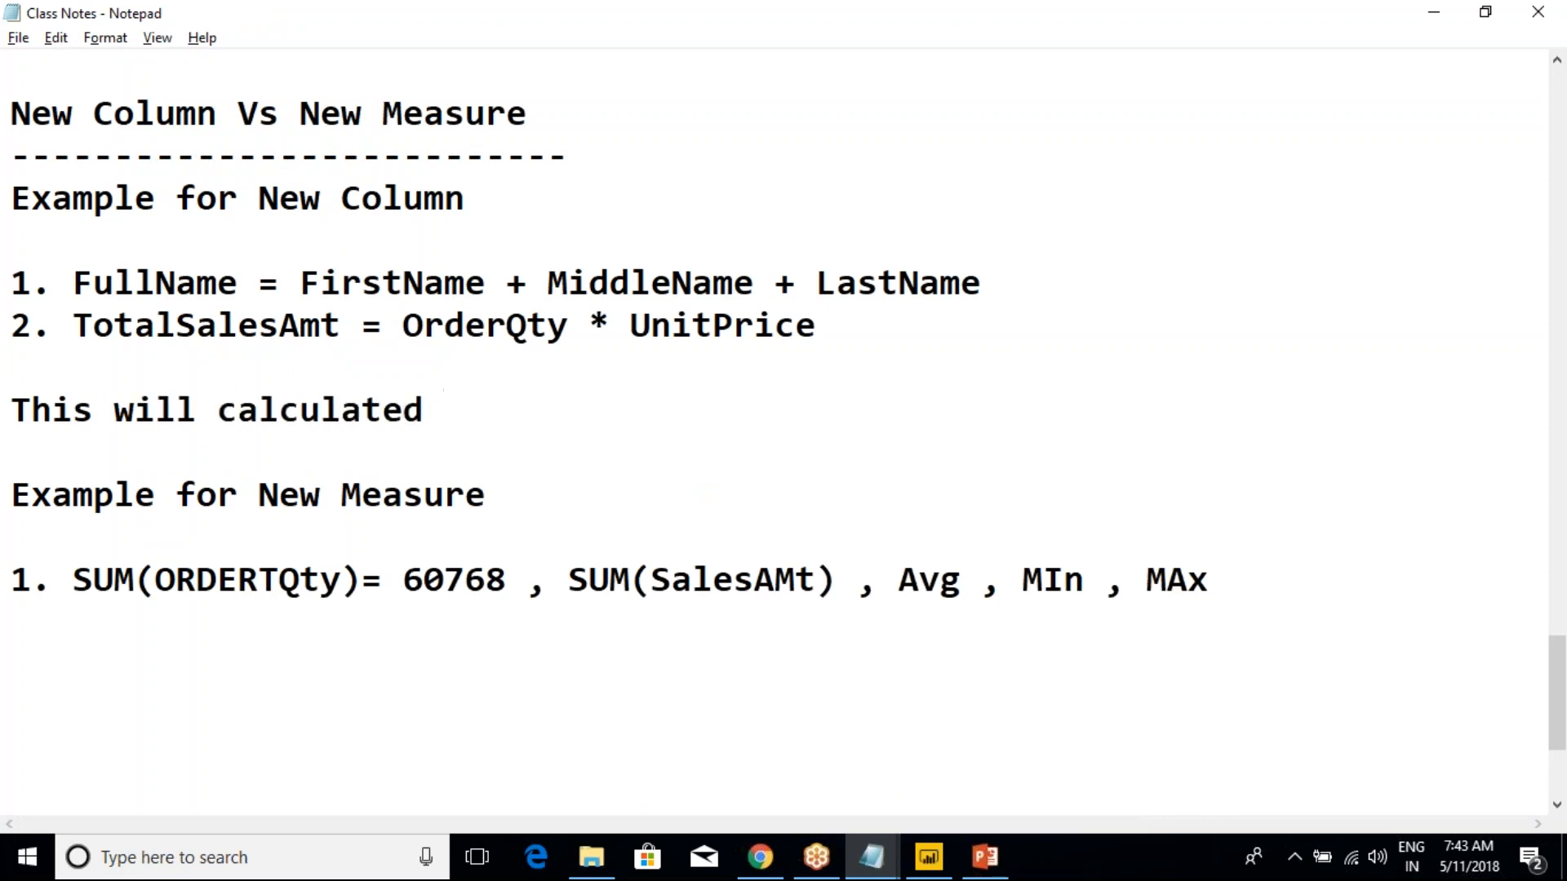
{"action": "type", "text": "@ Refresh "}
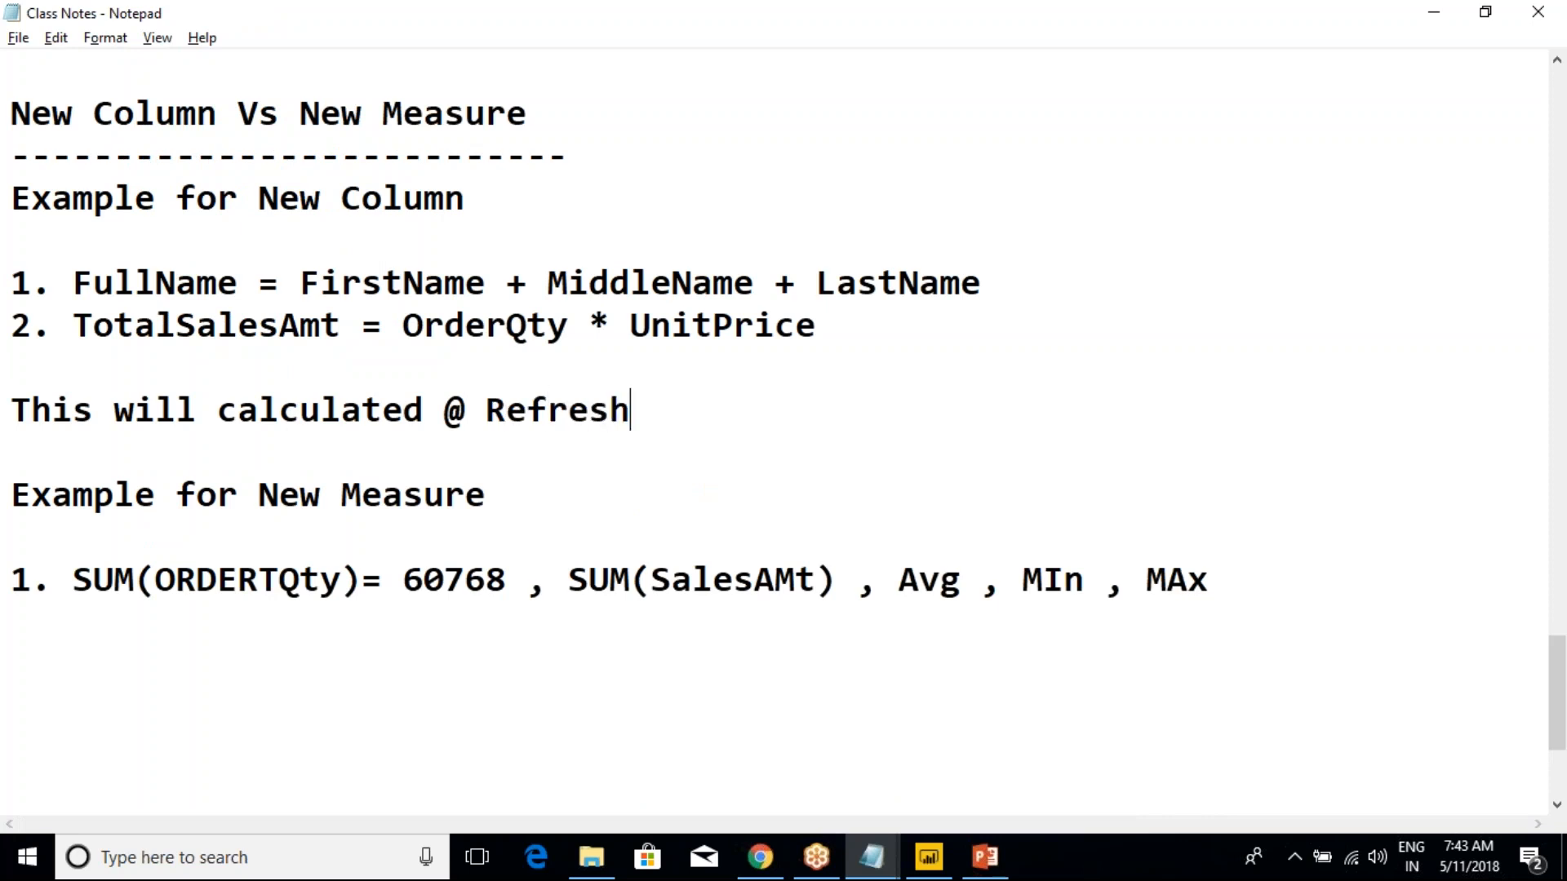
{"action": "type", "text": "Level"}
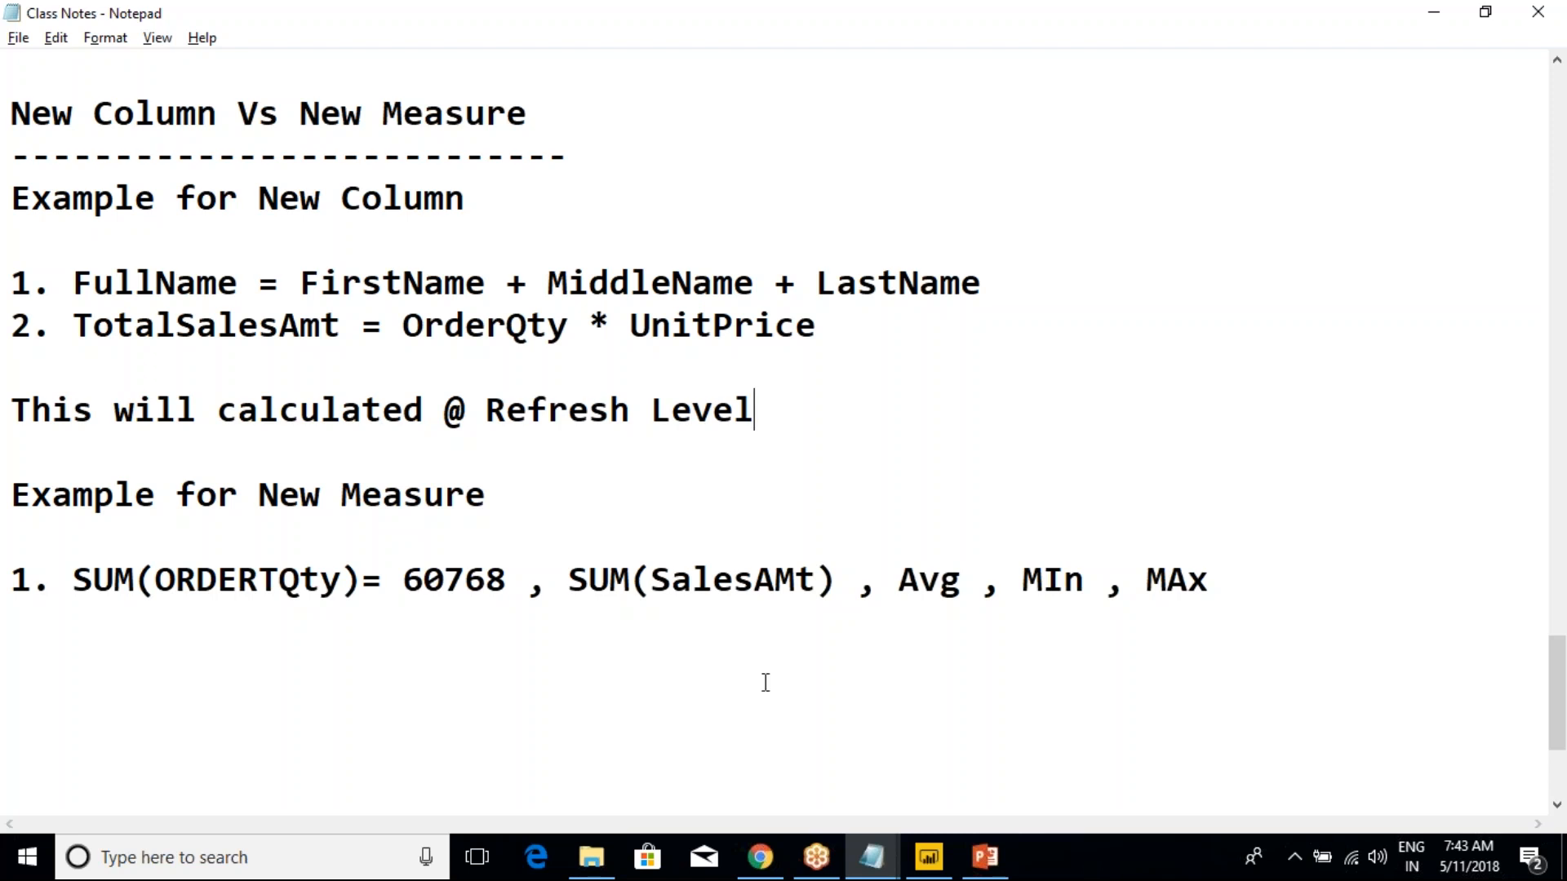
{"action": "key", "text": "Return"}
{"action": "key", "text": "Return"}
{"action": "type", "text": "This Values would be calcul"}
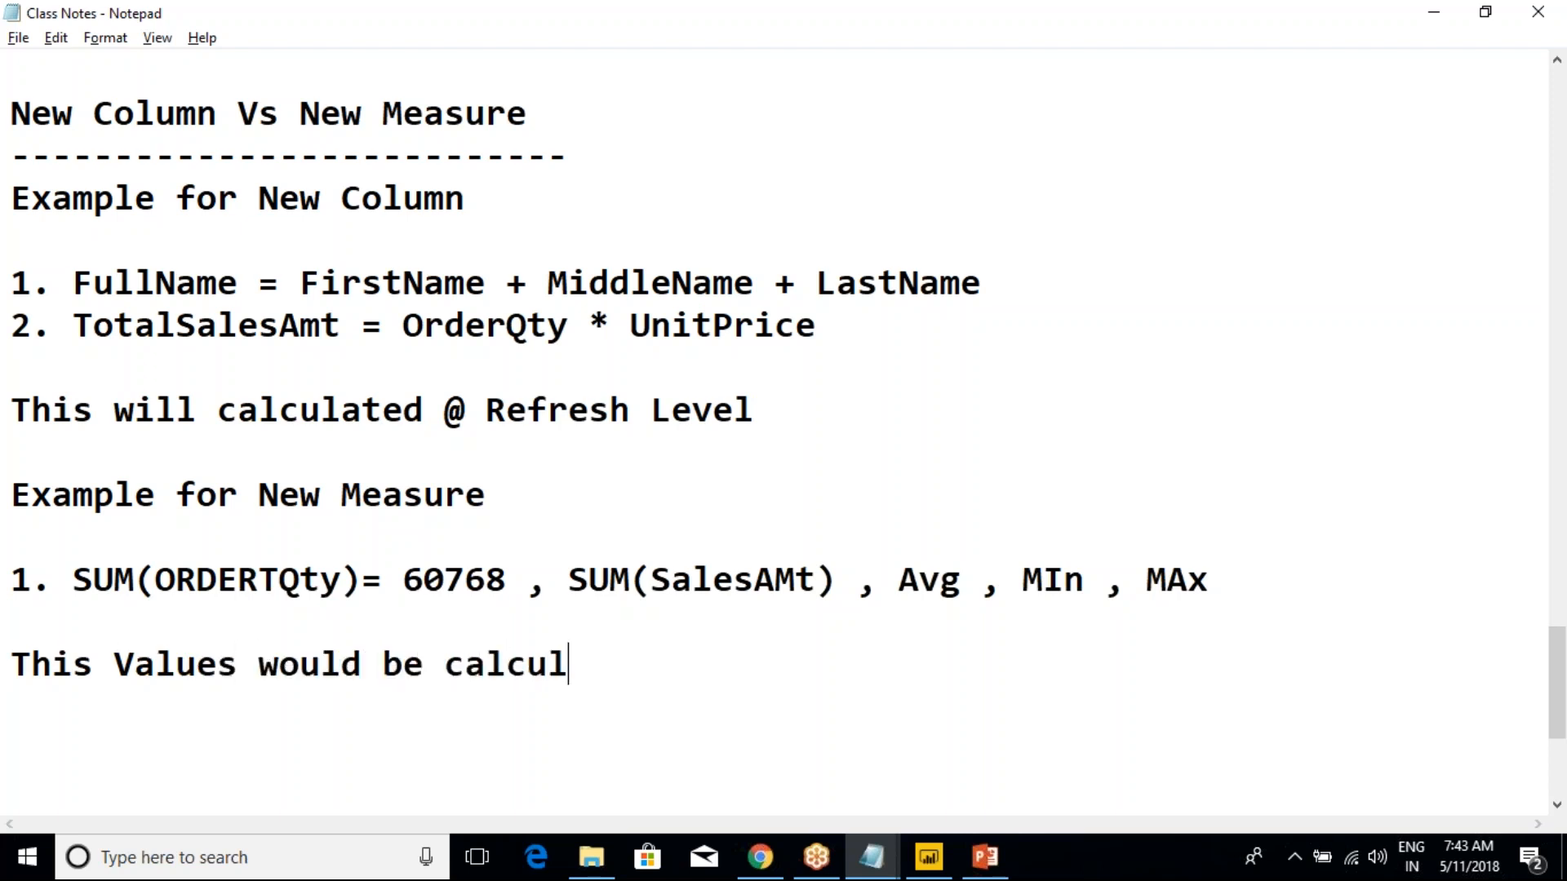
{"action": "type", "text": "ating @"}
{"action": "key", "text": "BackSpace"}
{"action": "type", "text": "Run "}
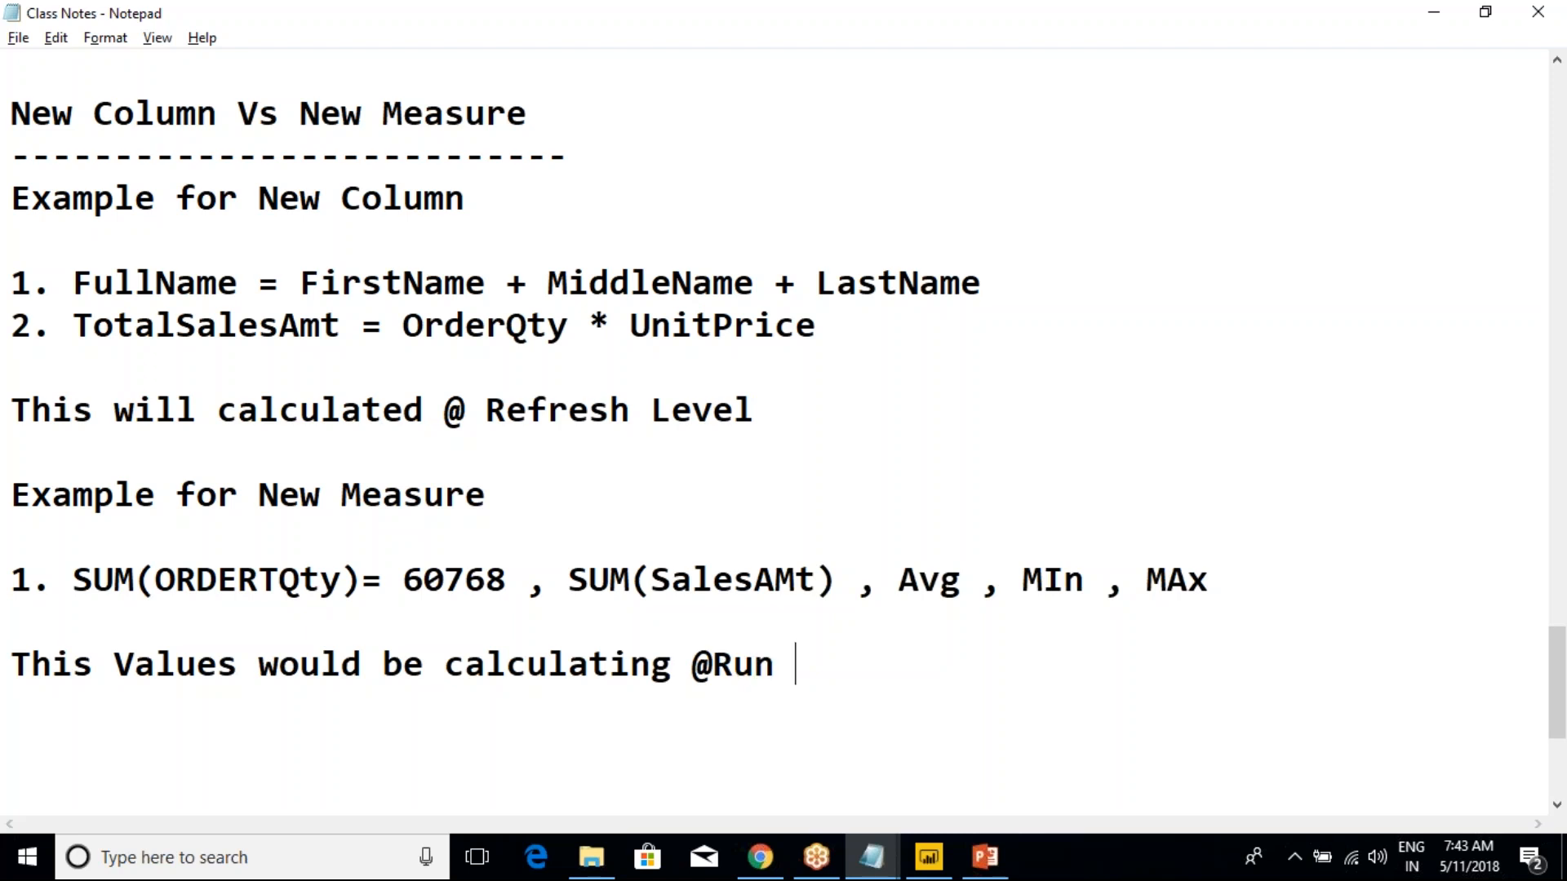
{"action": "type", "text": "time"}
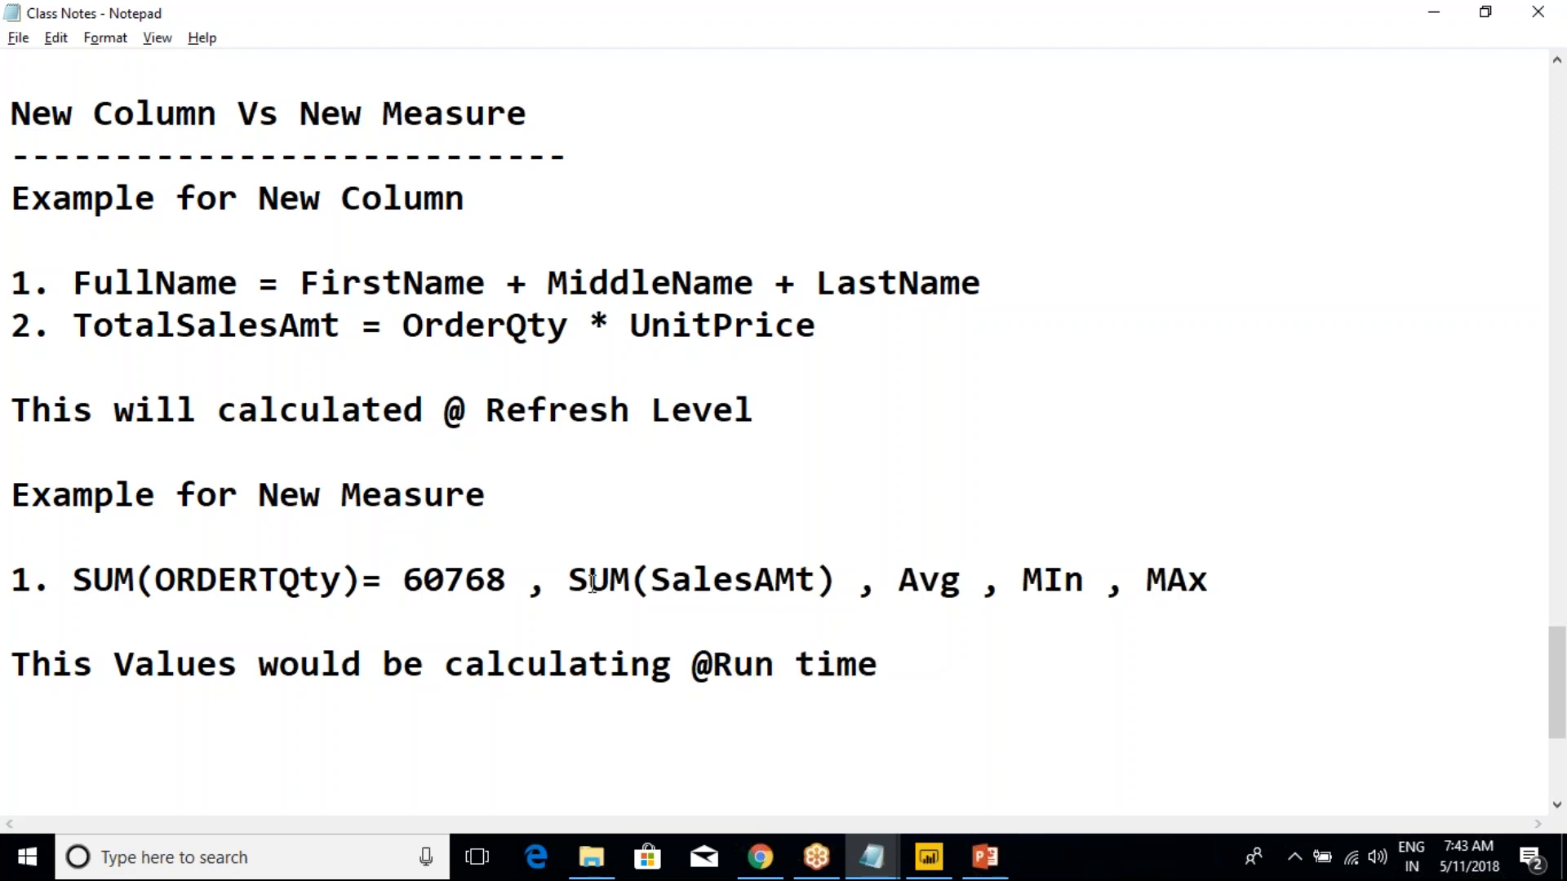
{"action": "key", "text": "Return"}
{"action": "left_click_drag", "start_coordinate": [125, 709], "coordinate": [17, 671]}
{"action": "left_click", "coordinate": [320, 658]}
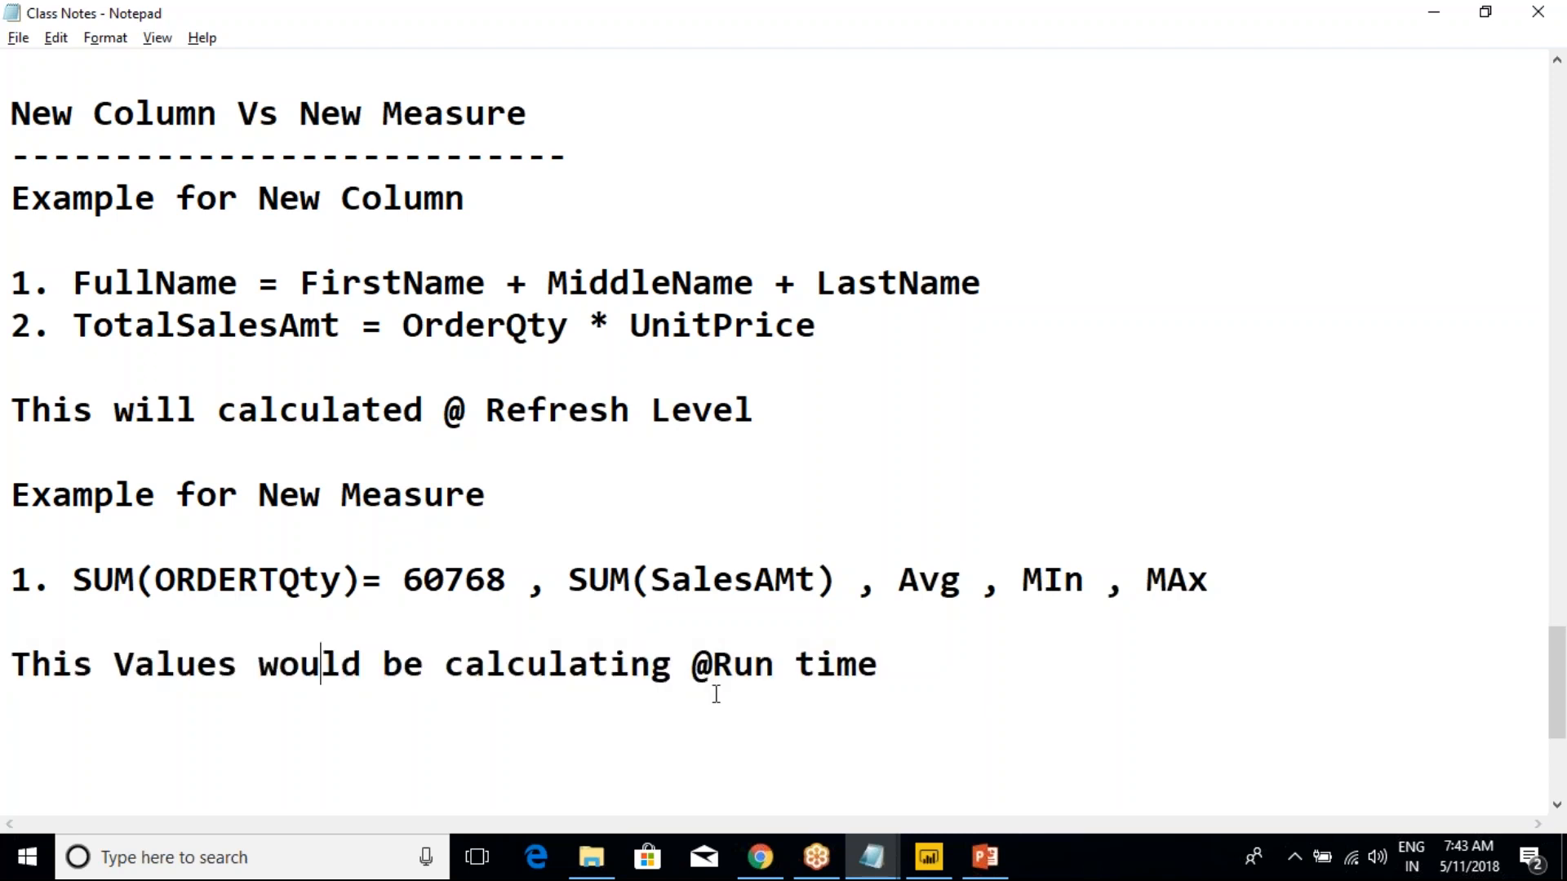
{"action": "left_click", "coordinate": [927, 857]}
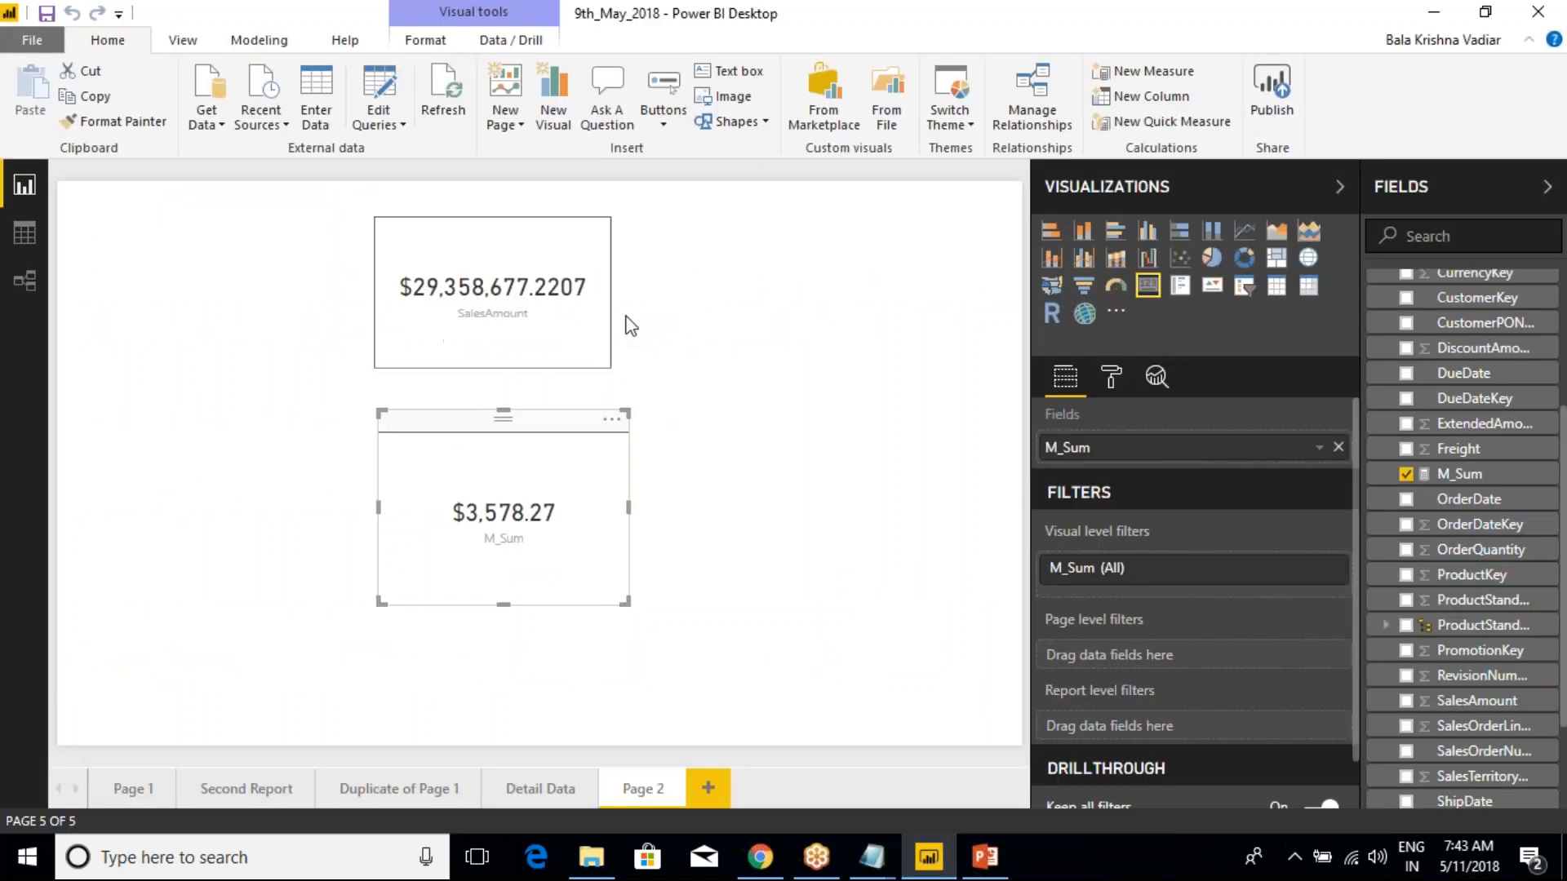
{"action": "left_click", "coordinate": [563, 297]}
{"action": "left_click", "coordinate": [559, 414]}
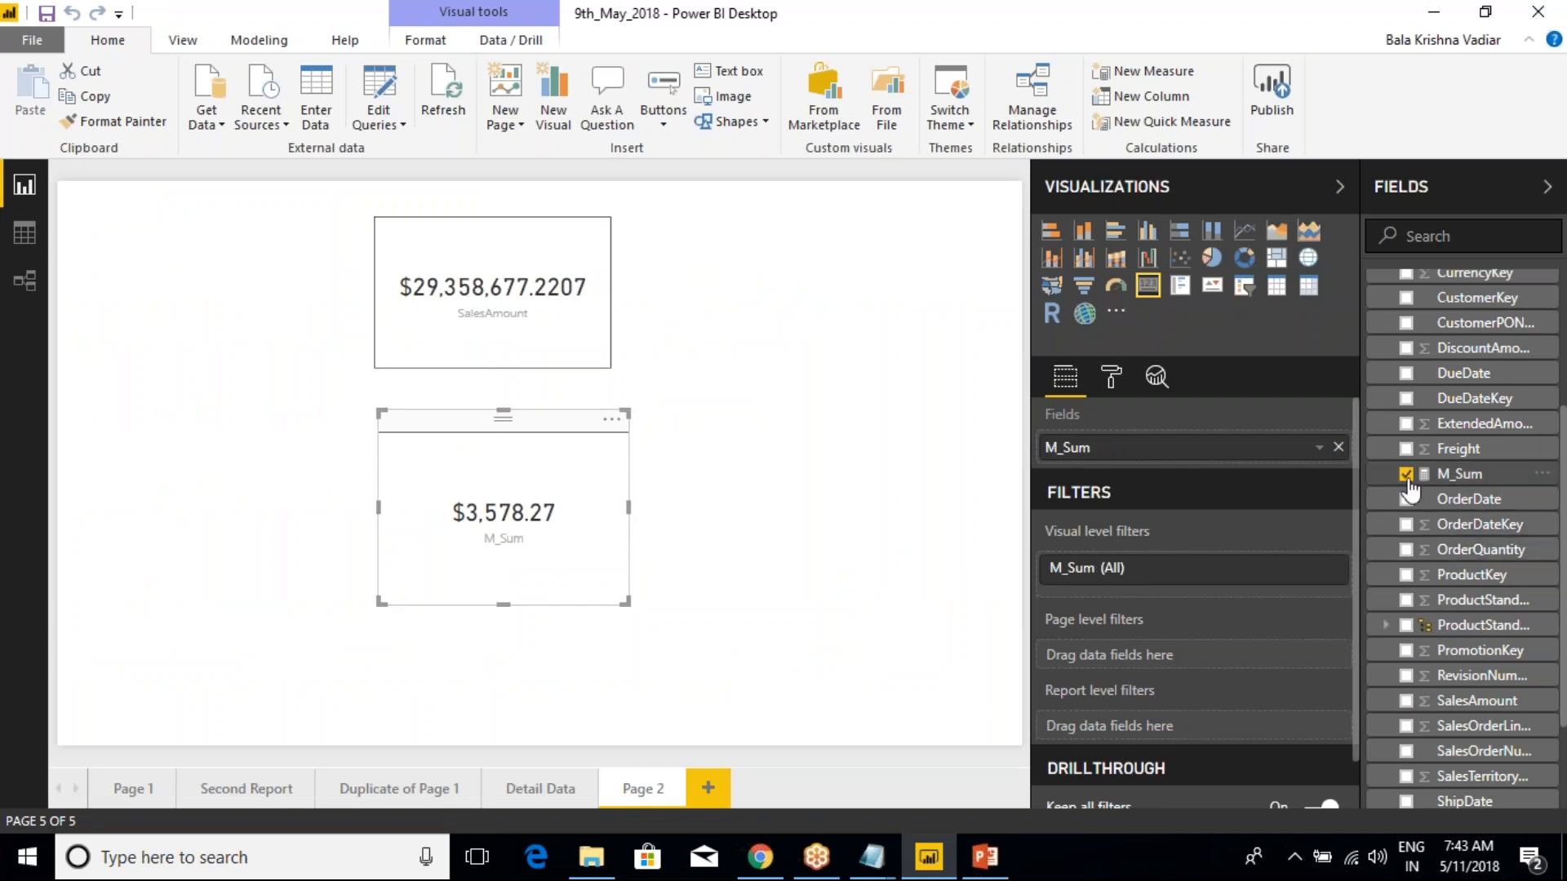
{"action": "left_click_drag", "start_coordinate": [1462, 481], "coordinate": [1156, 457]}
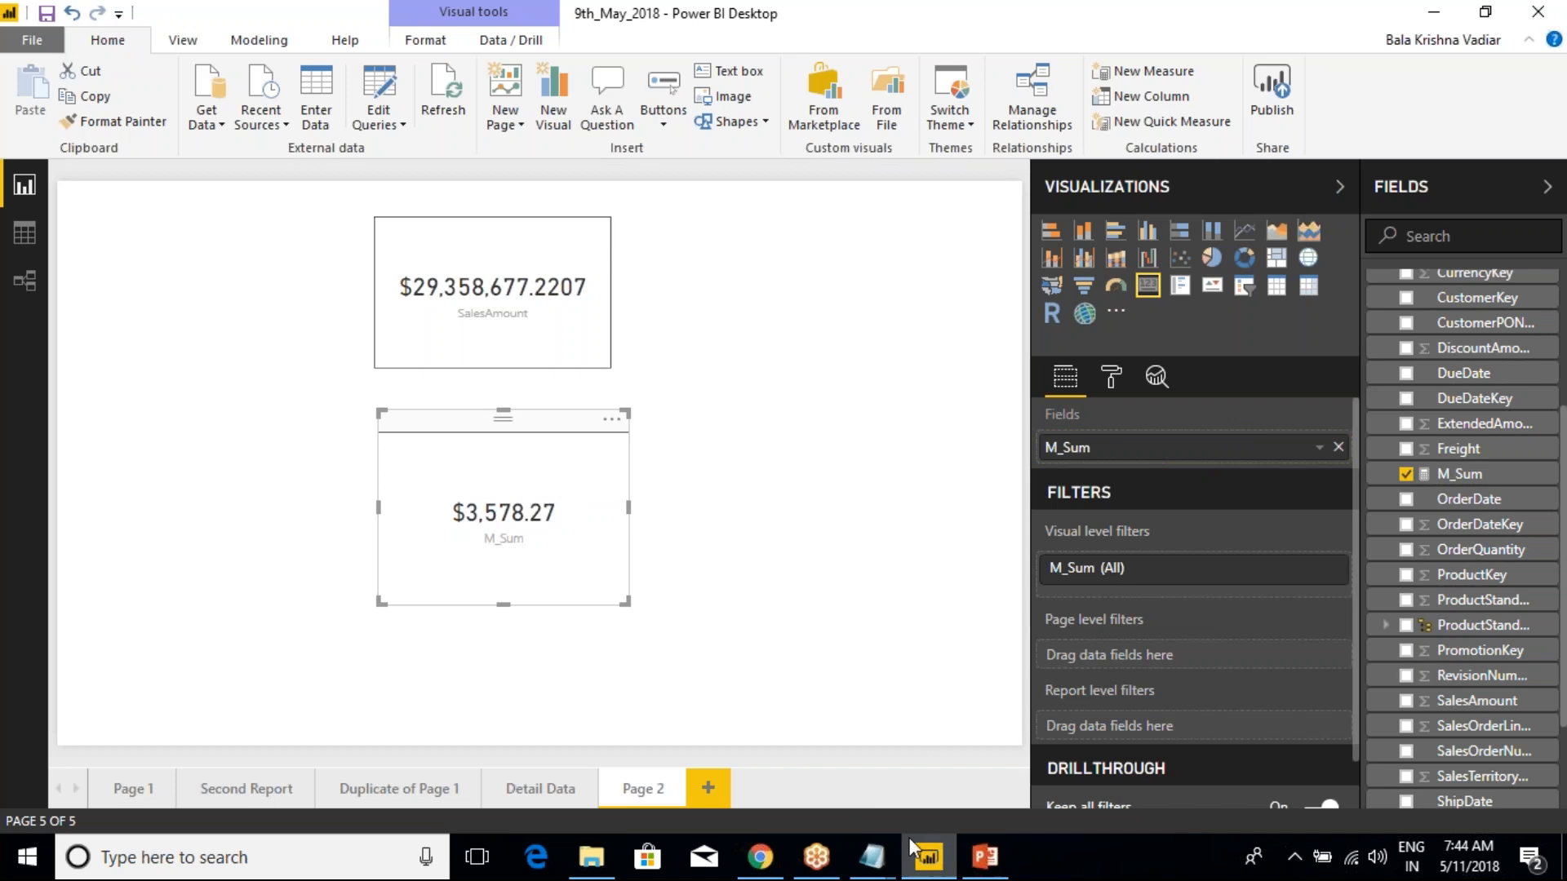
Switch to the Class Notes file in Notepad and review the New Measure example with its run-time calculation note
{"action": "mouse_move", "coordinate": [872, 856]}
{"action": "left_click", "coordinate": [858, 763]}
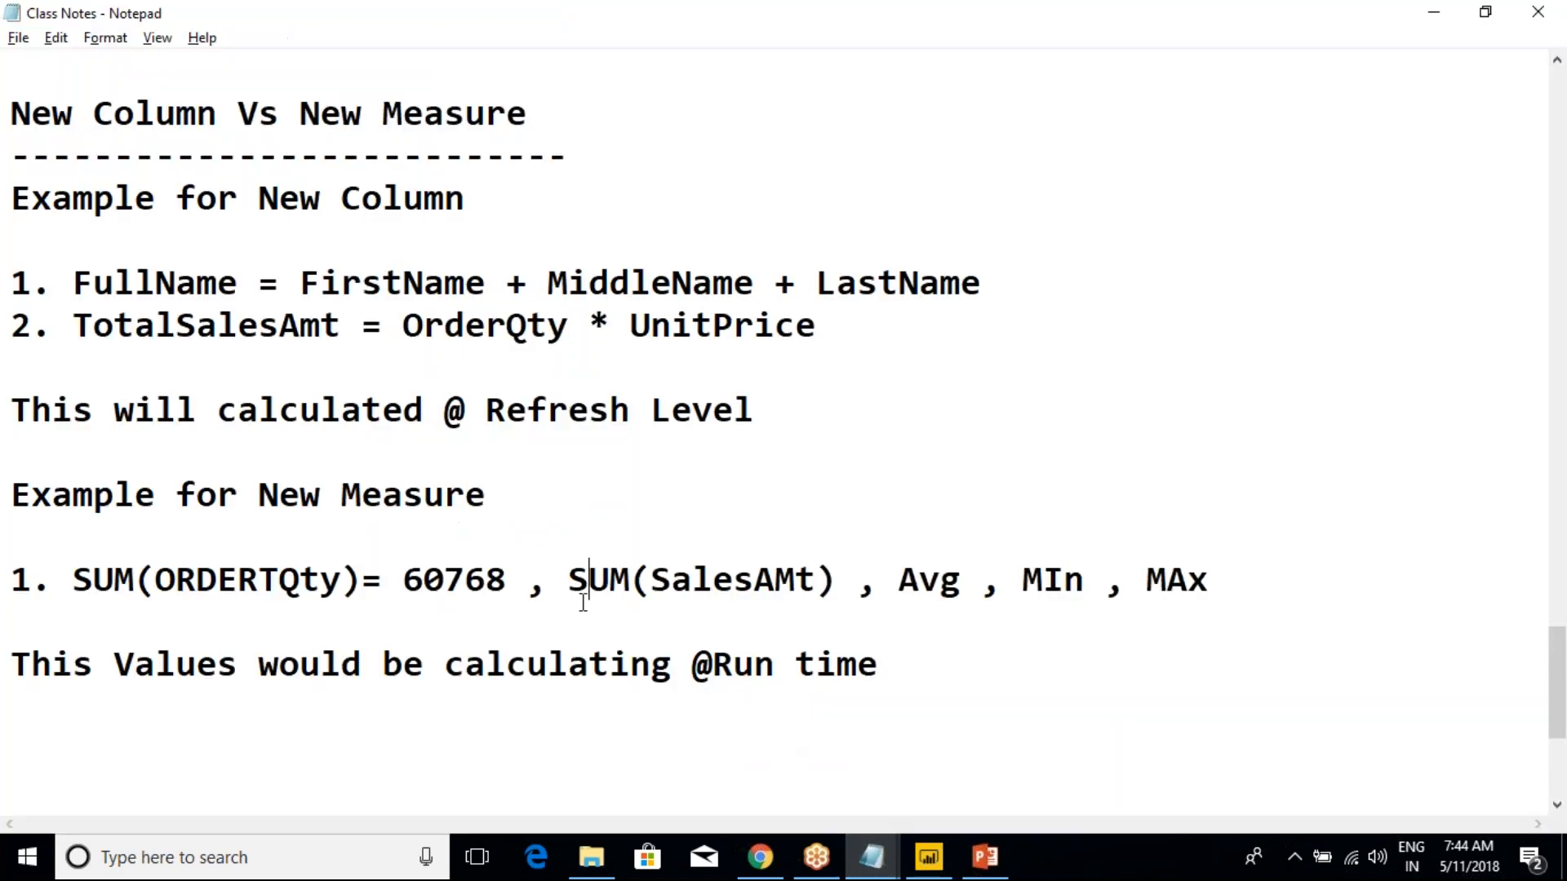
{"action": "left_click_drag", "start_coordinate": [909, 669], "coordinate": [11, 632]}
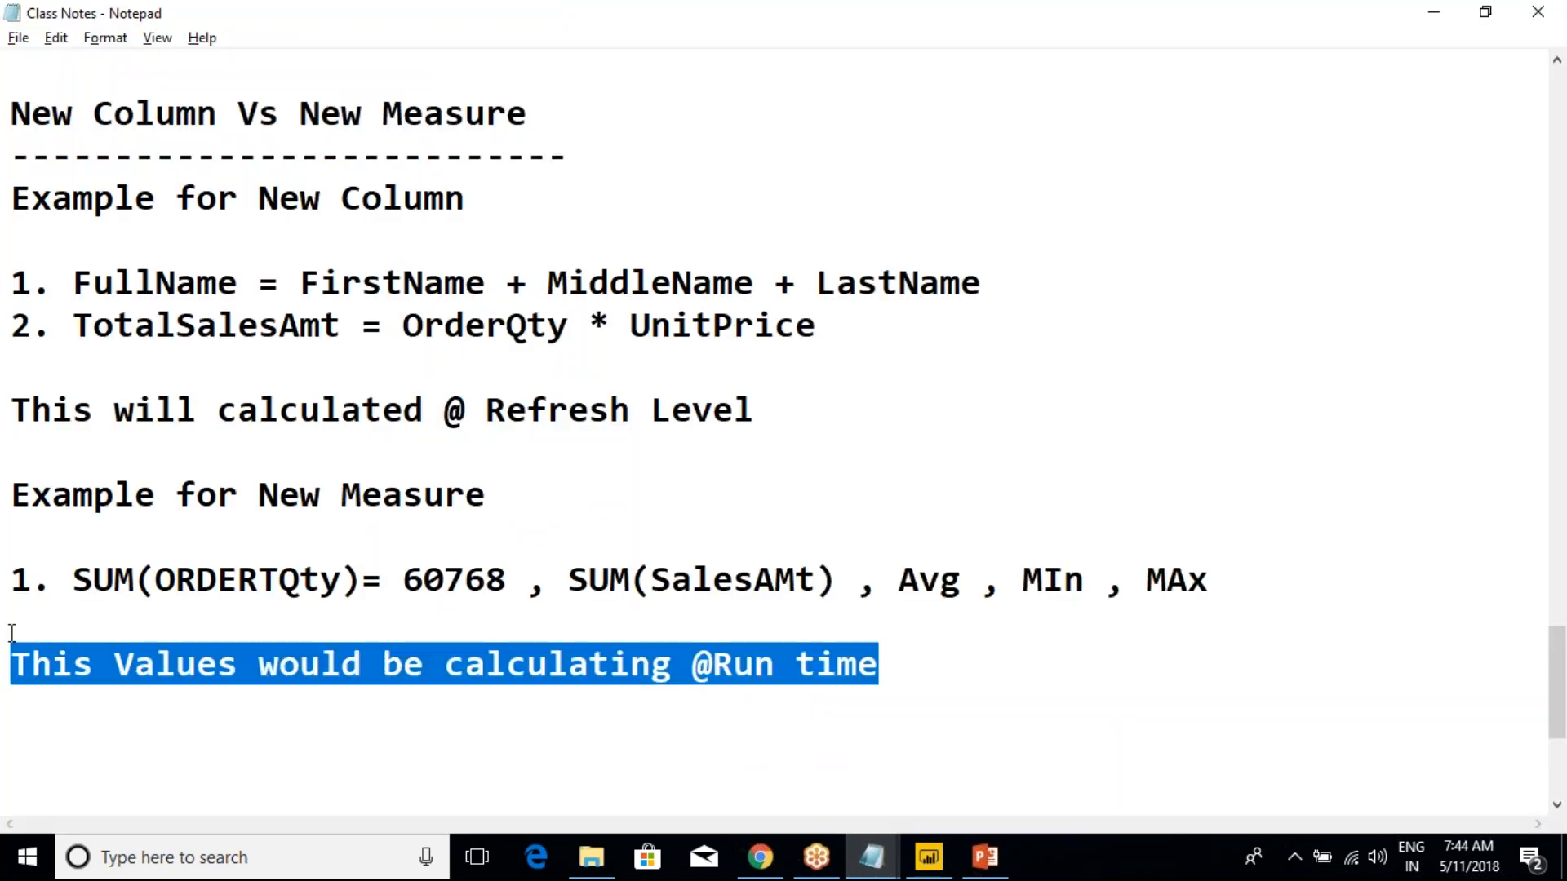
{"action": "left_click_drag", "start_coordinate": [73, 496], "coordinate": [506, 571]}
{"action": "left_click", "coordinate": [73, 579]}
{"action": "left_click", "coordinate": [506, 571]}
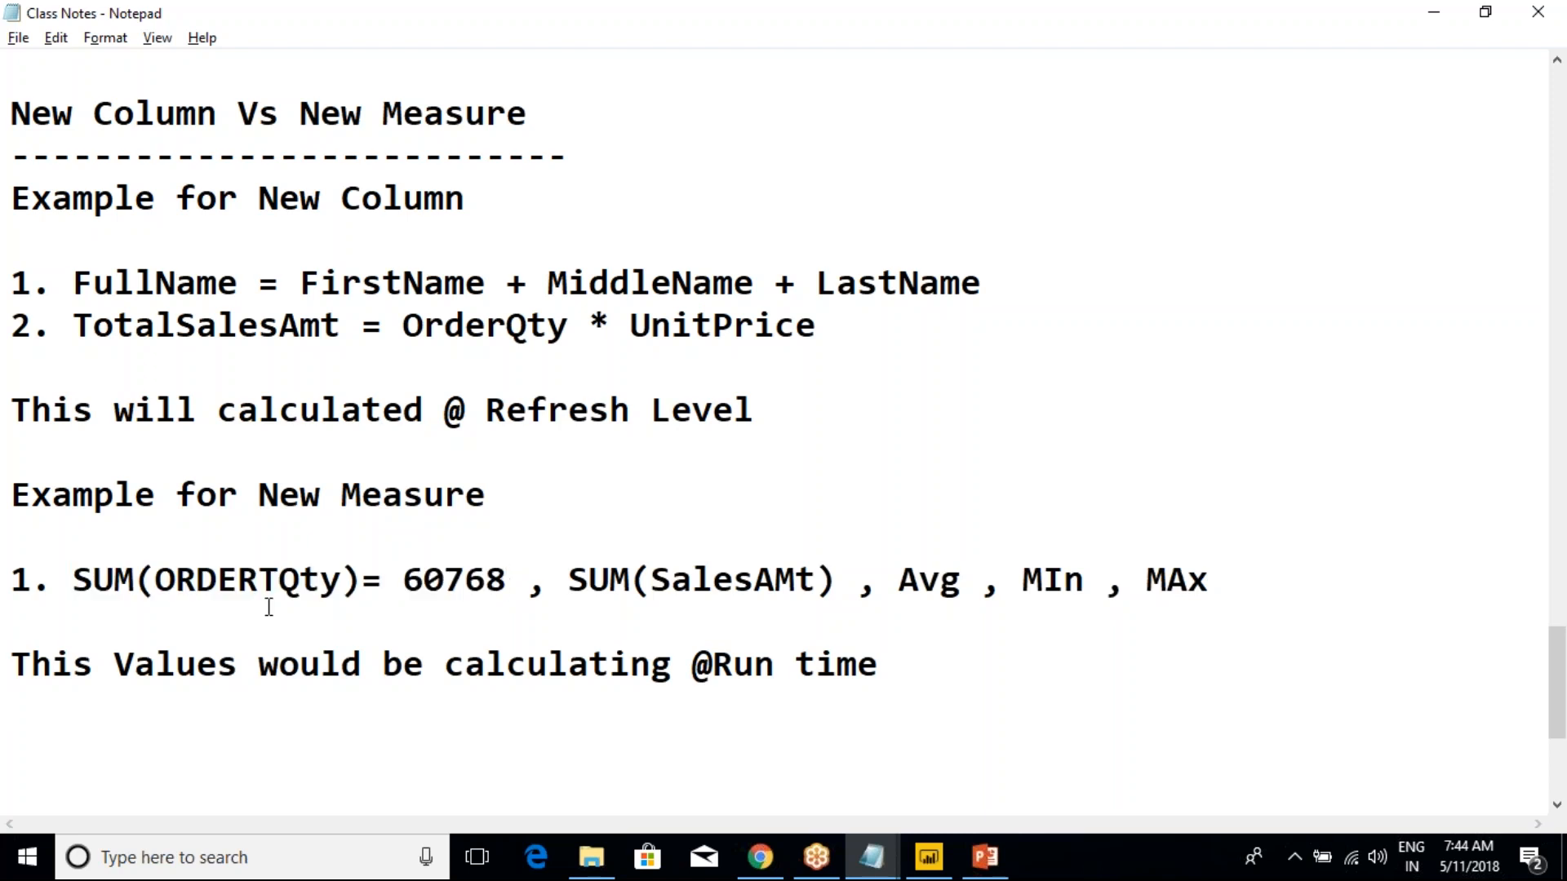
{"action": "left_click_drag", "start_coordinate": [12, 575], "coordinate": [6, 494]}
{"action": "left_click", "coordinate": [99, 565]}
{"action": "left_click_drag", "start_coordinate": [905, 683], "coordinate": [12, 528]}
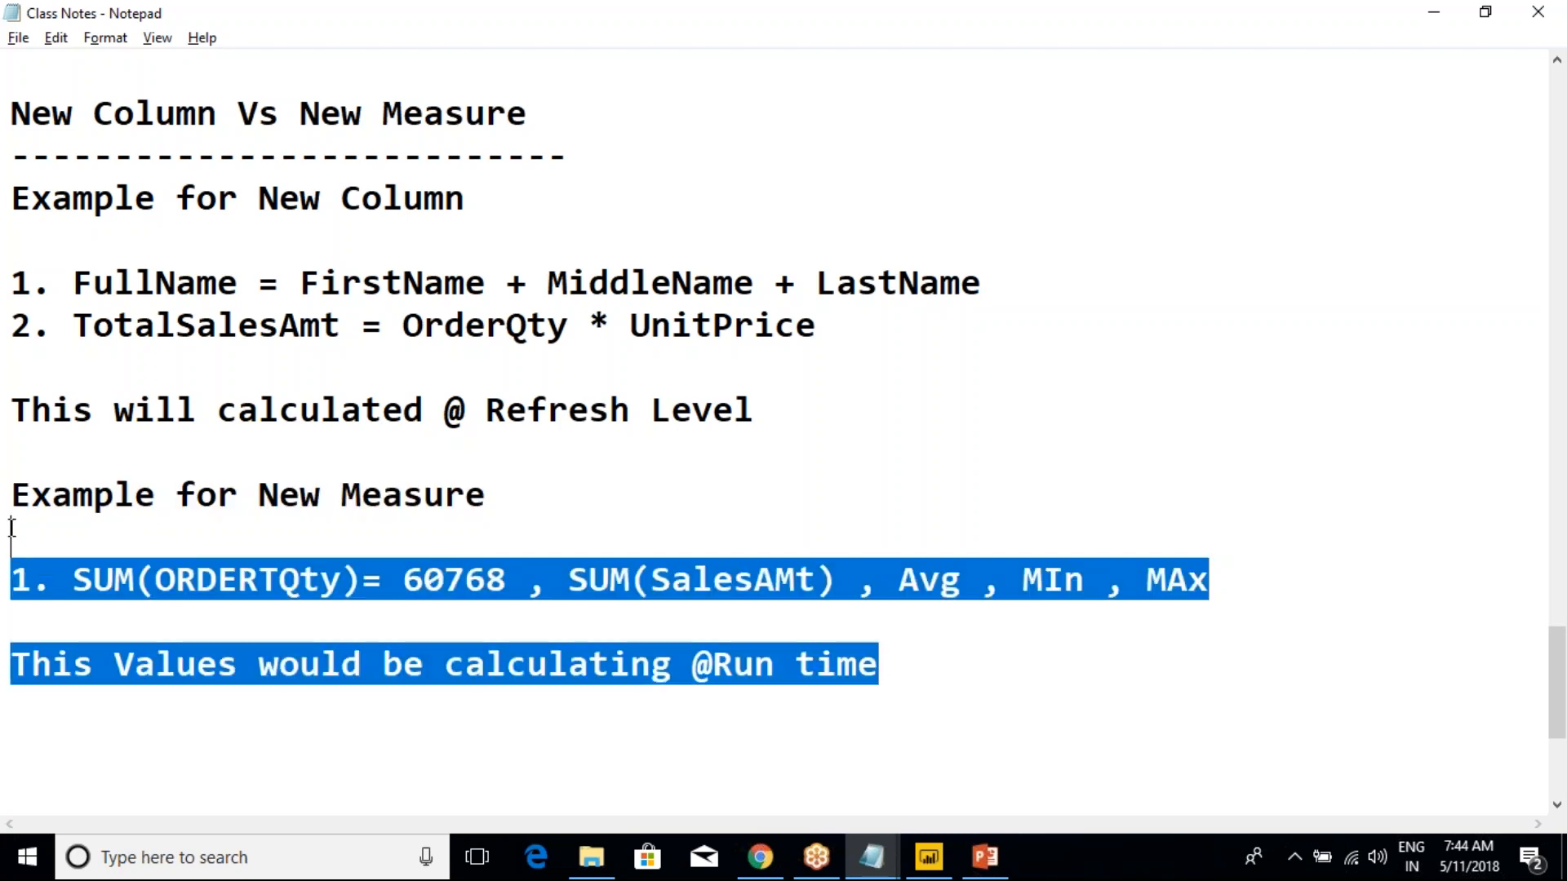
{"action": "left_click", "coordinate": [272, 555]}
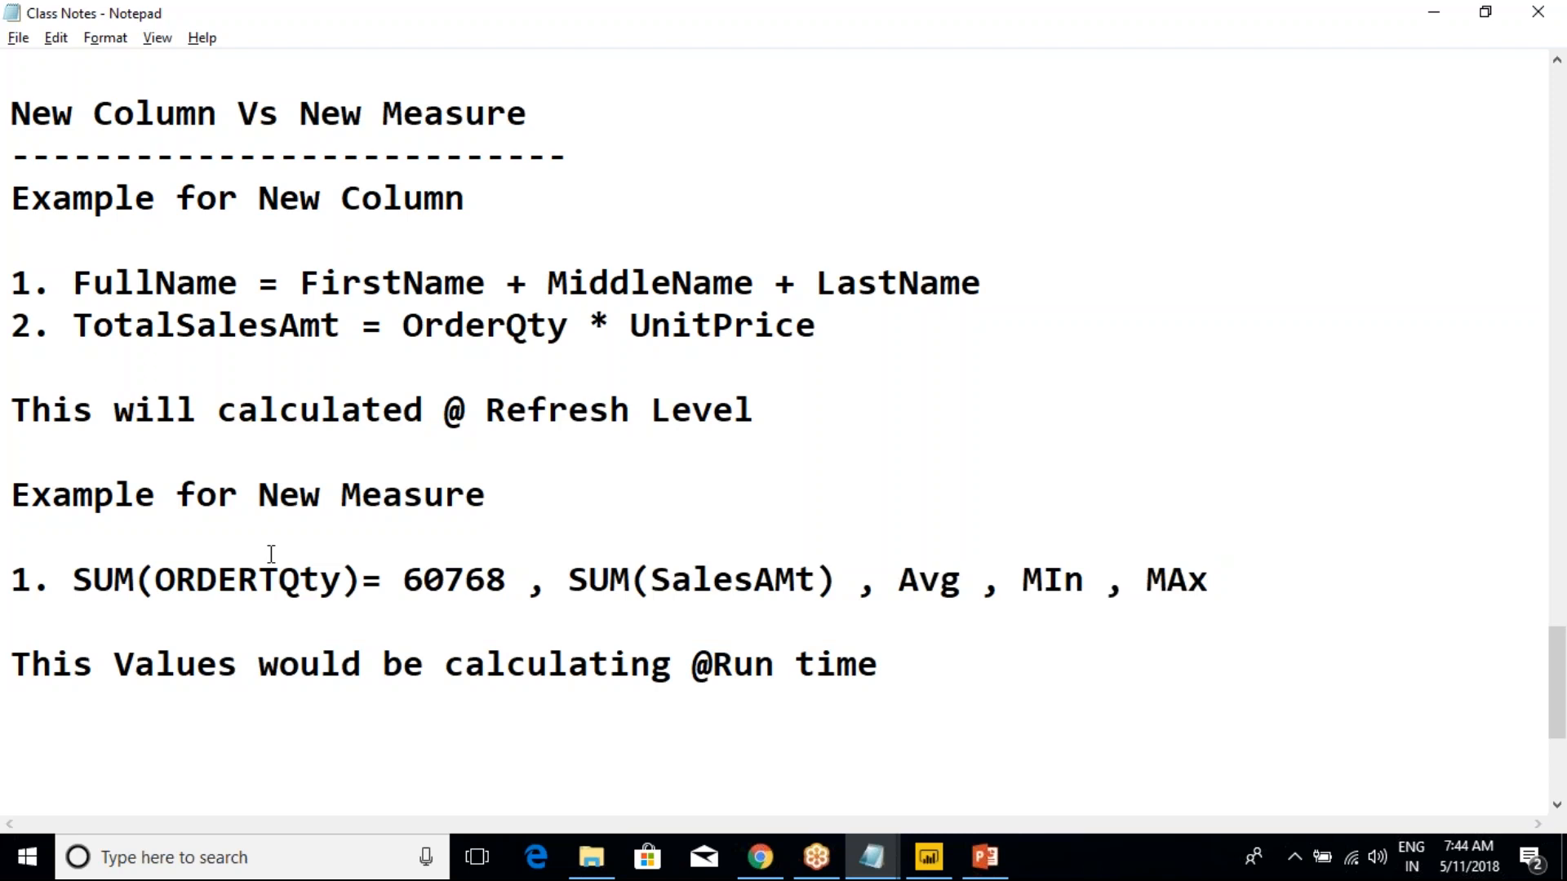
Review the New Column example and its refresh-level note in the class notes, and switch back to Power BI Desktop
{"action": "scroll", "coordinate": [271, 555], "scroll_direction": "up", "scroll_amount": 2}
{"action": "left_click_drag", "start_coordinate": [32, 456], "coordinate": [367, 470]}
{"action": "left_click", "coordinate": [397, 471]}
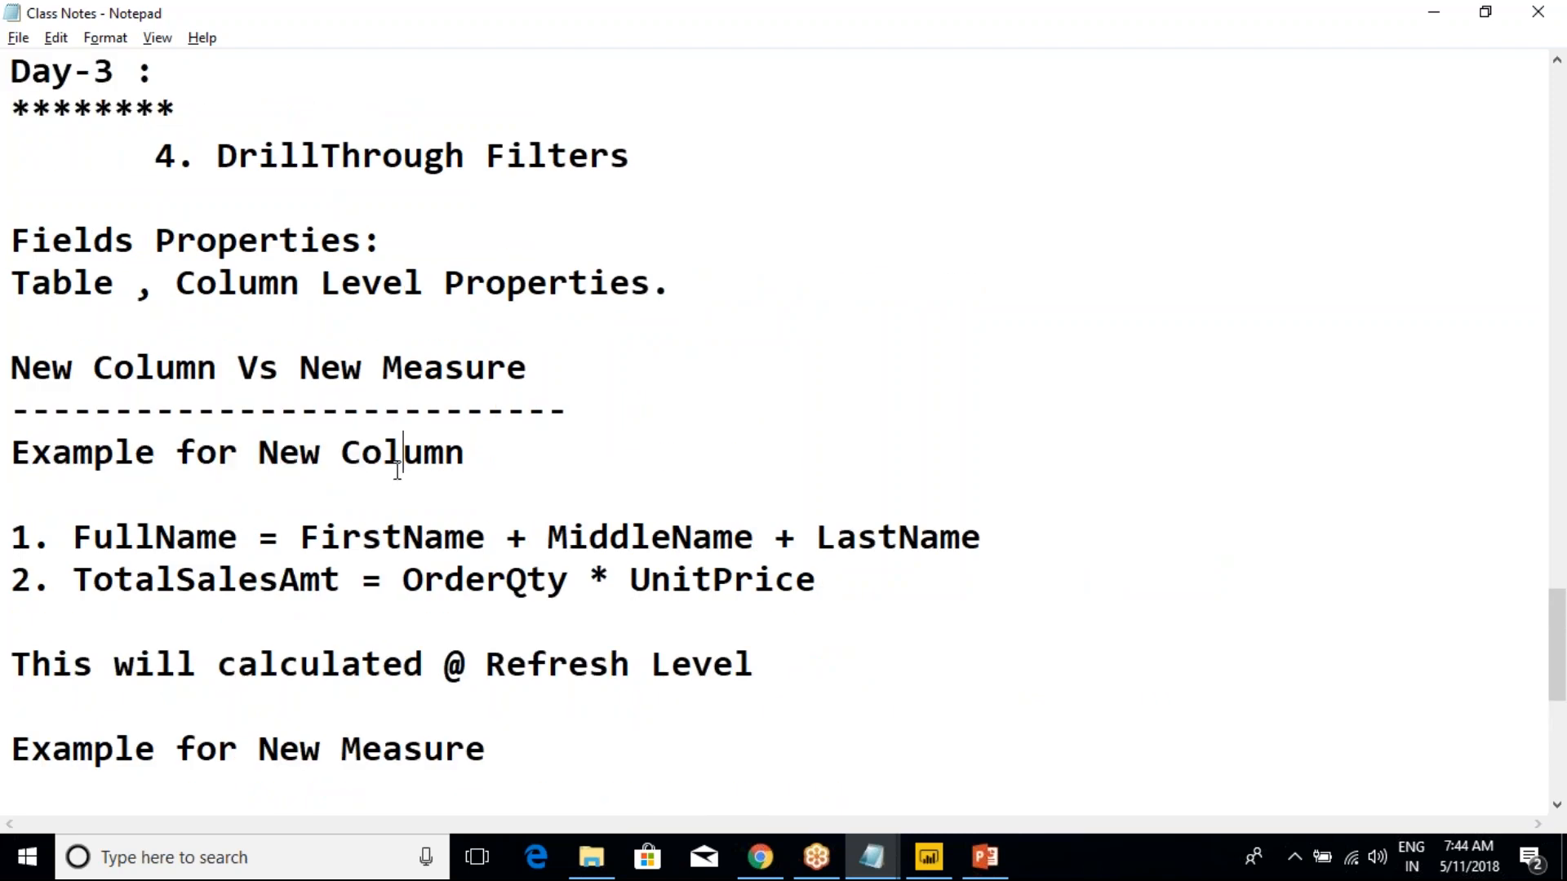
{"action": "left_click_drag", "start_coordinate": [791, 673], "coordinate": [436, 635]}
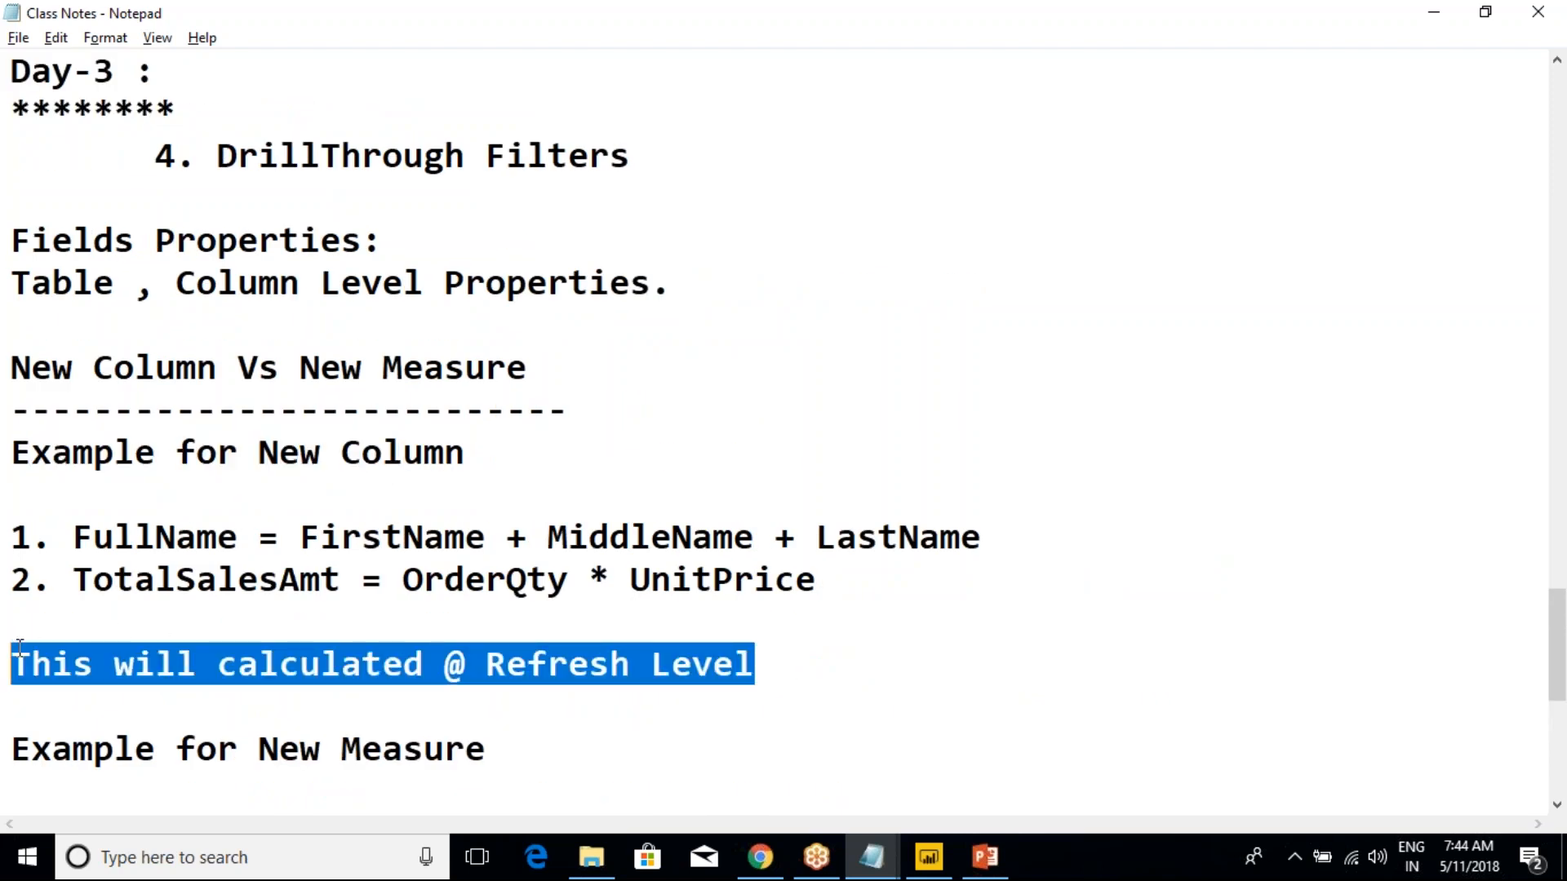
{"action": "left_click", "coordinate": [368, 640]}
{"action": "key", "text": "alt+Tab"}
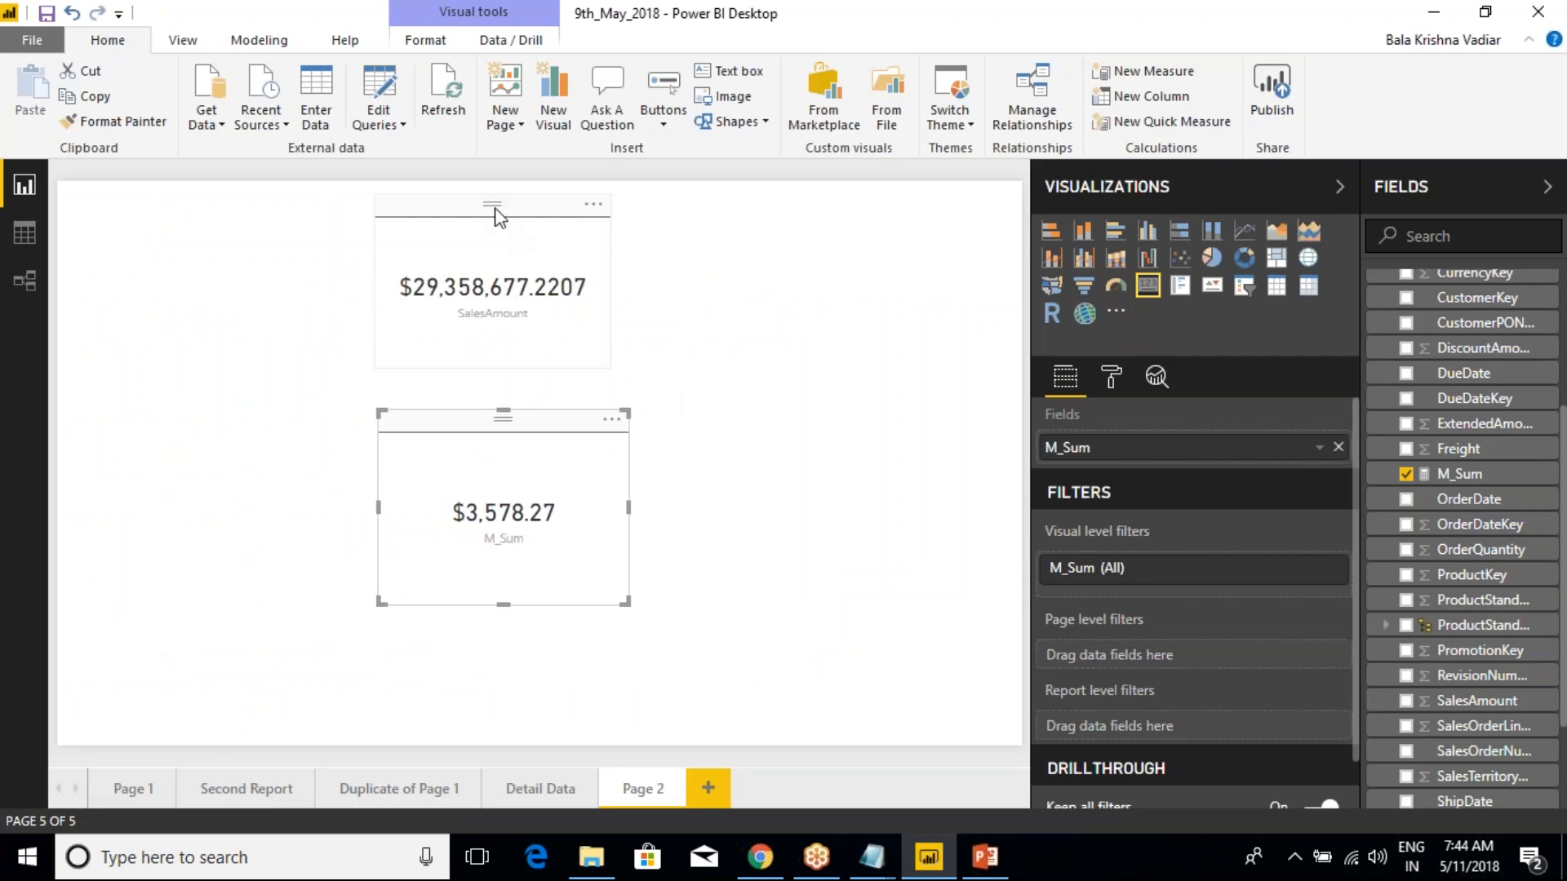
Clear the selection of the SalesAmount card, collapse the SalesData table and expand the DimCustomer table's fields
{"action": "left_click", "coordinate": [455, 217]}
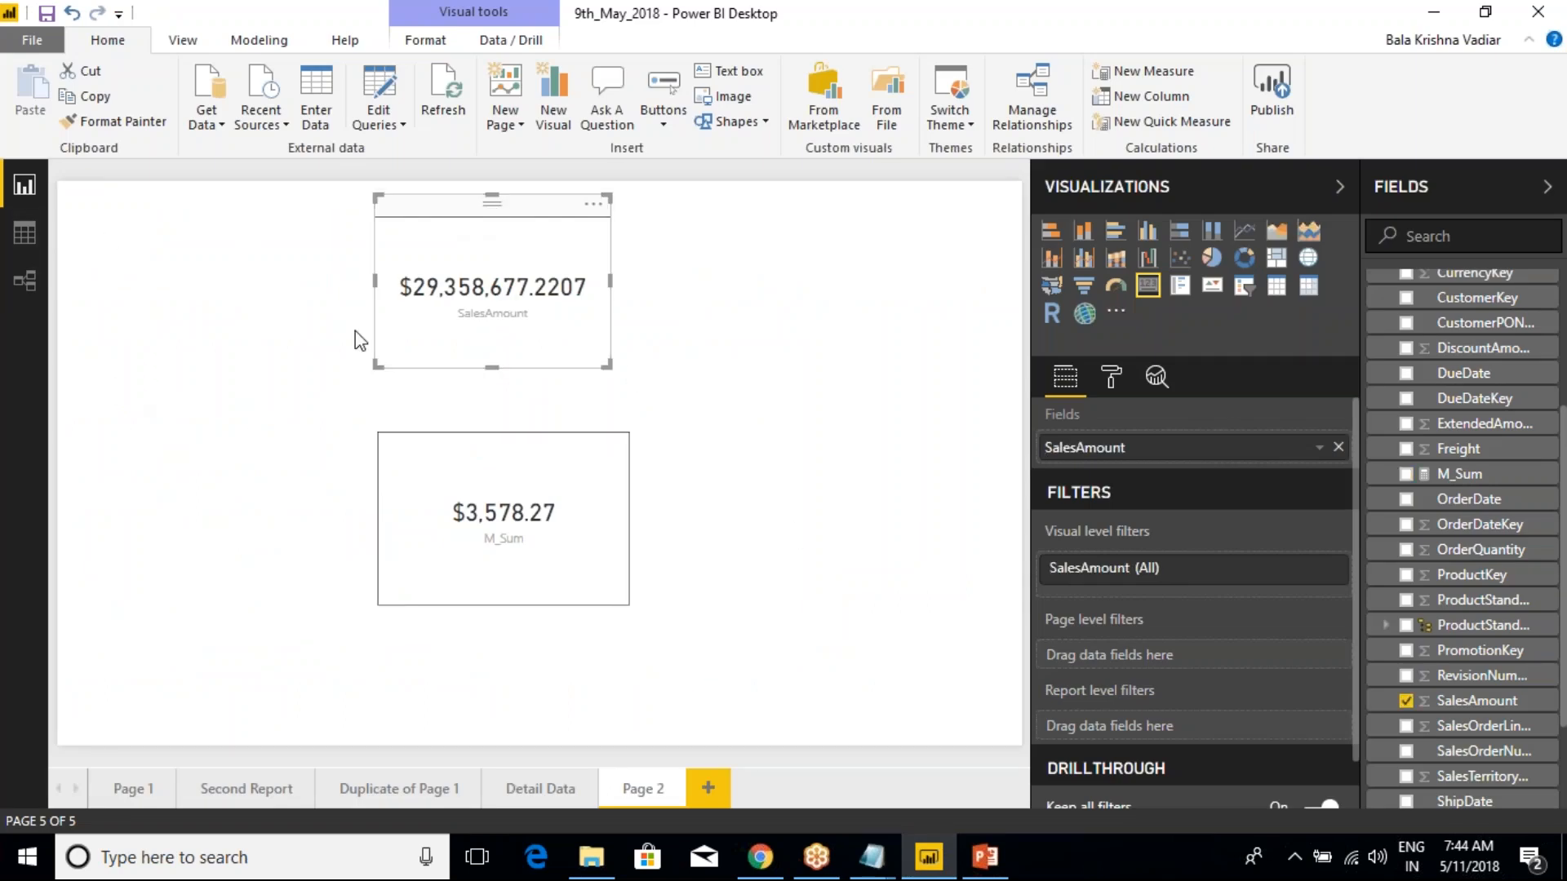
{"action": "left_click", "coordinate": [720, 282]}
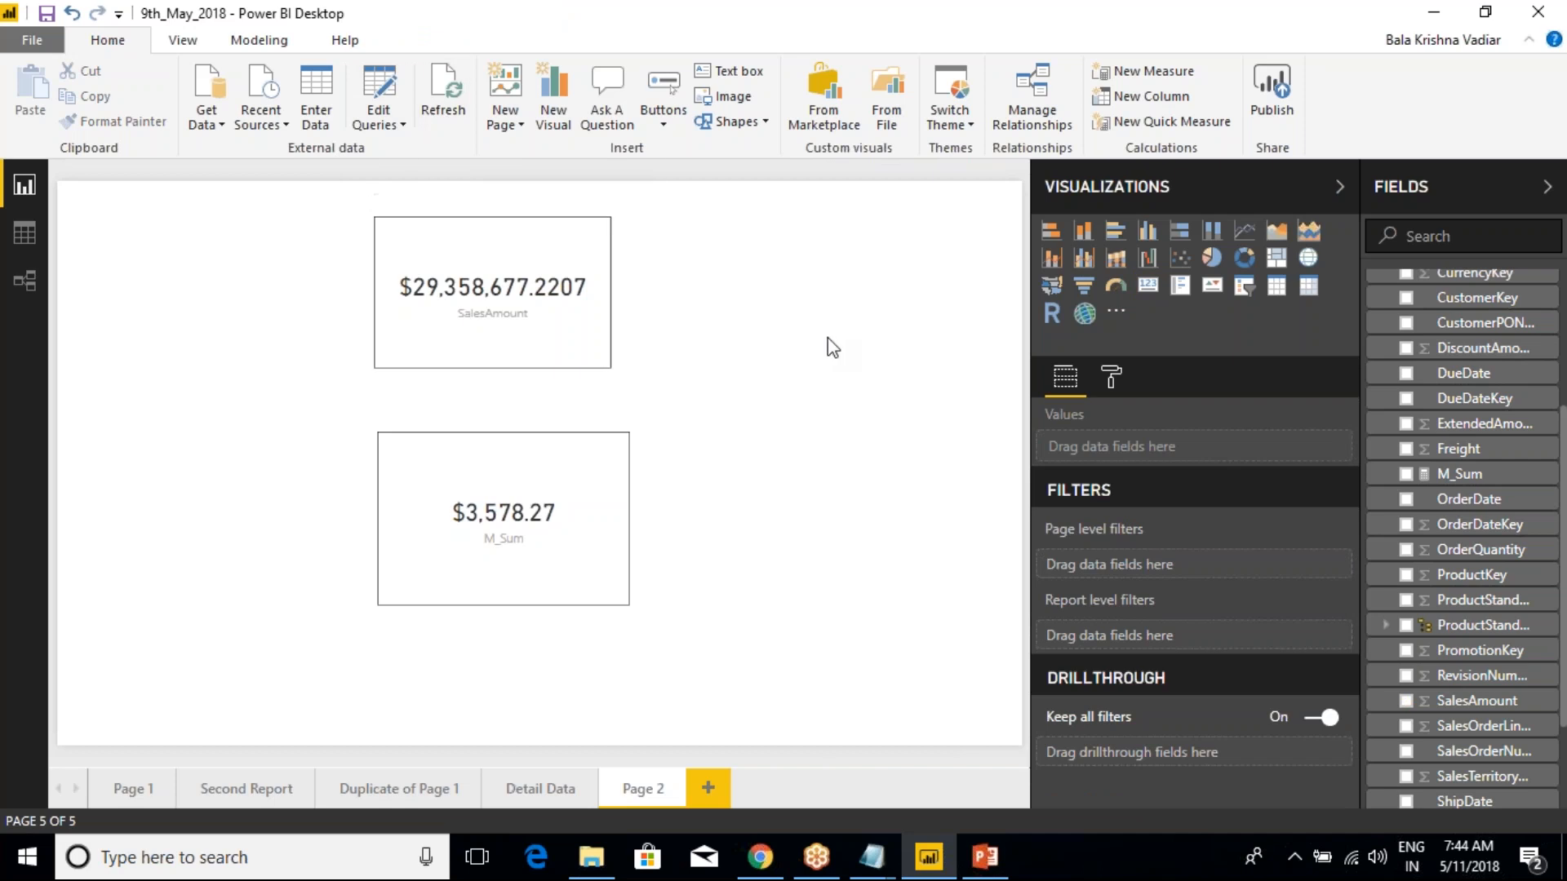
{"action": "scroll", "coordinate": [1444, 465], "scroll_direction": "up", "scroll_amount": 5}
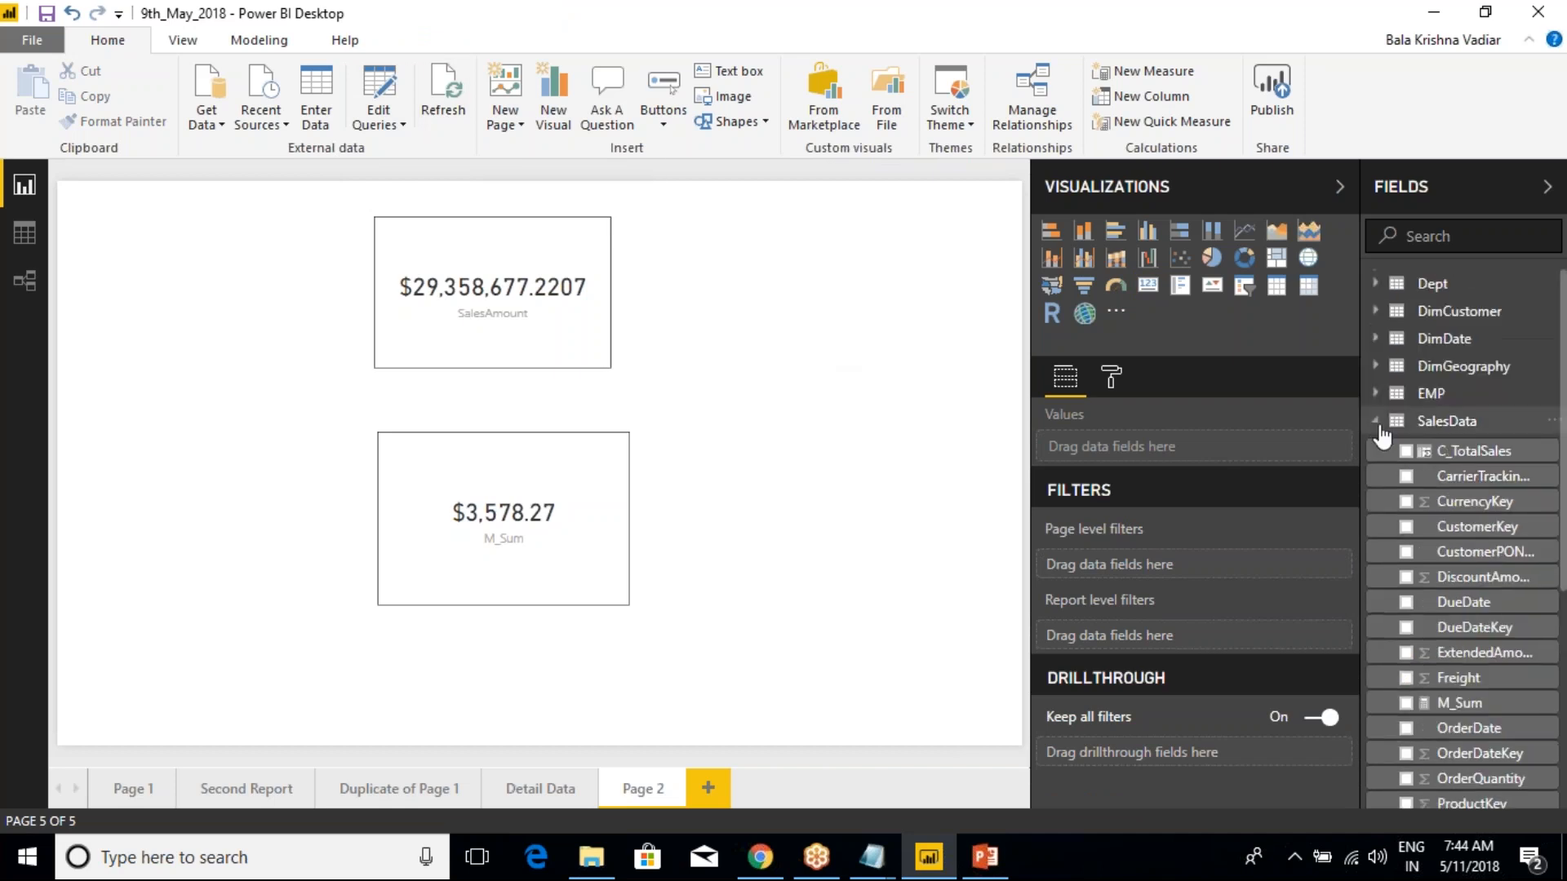
{"action": "left_click", "coordinate": [1376, 418]}
{"action": "left_click", "coordinate": [1375, 311]}
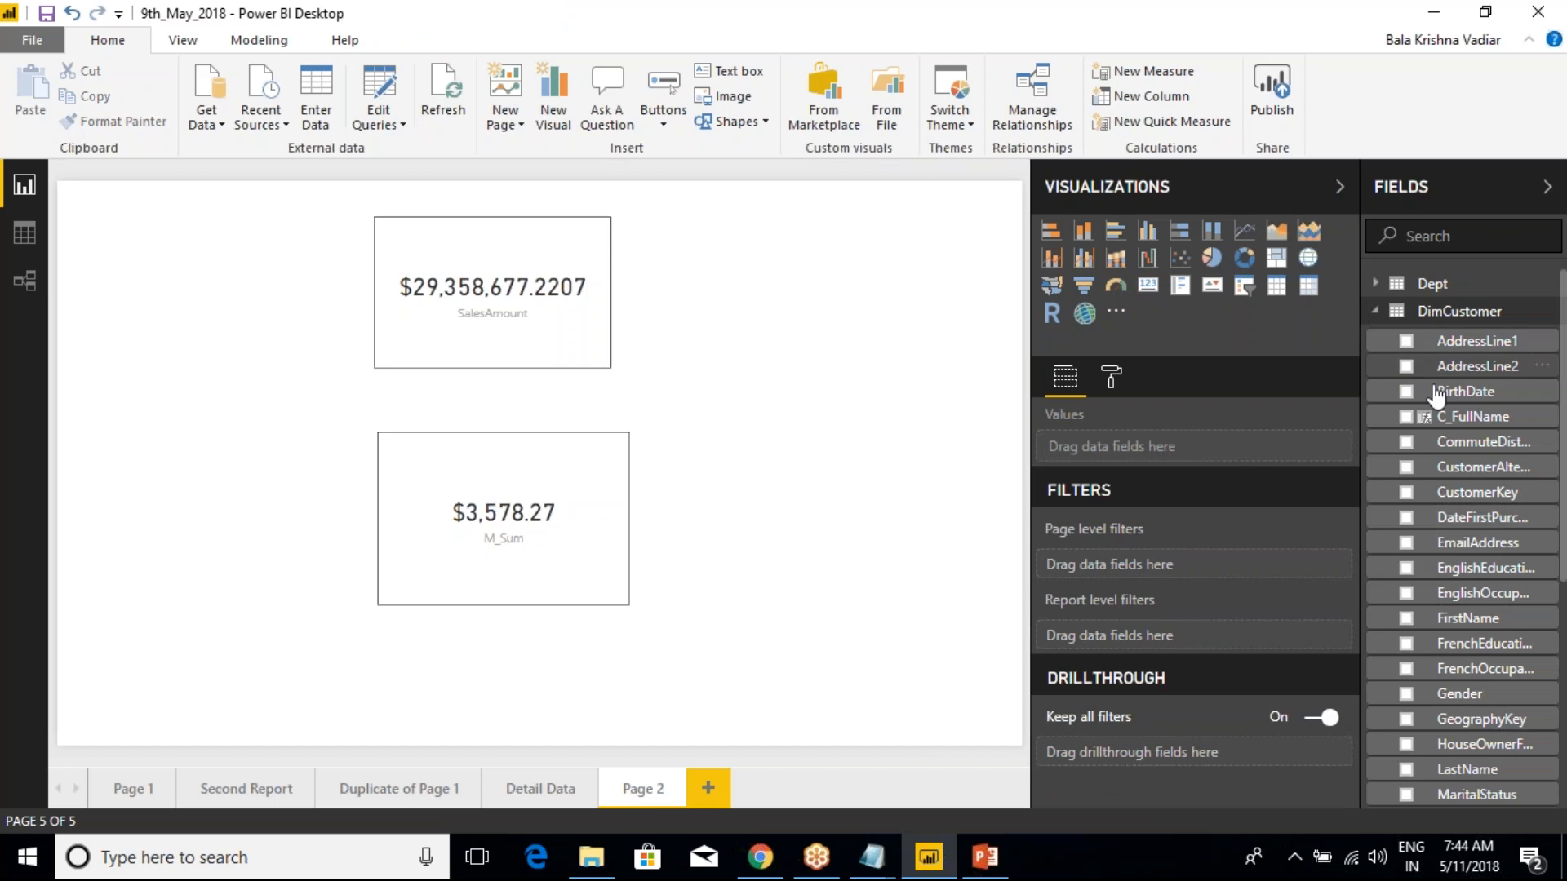
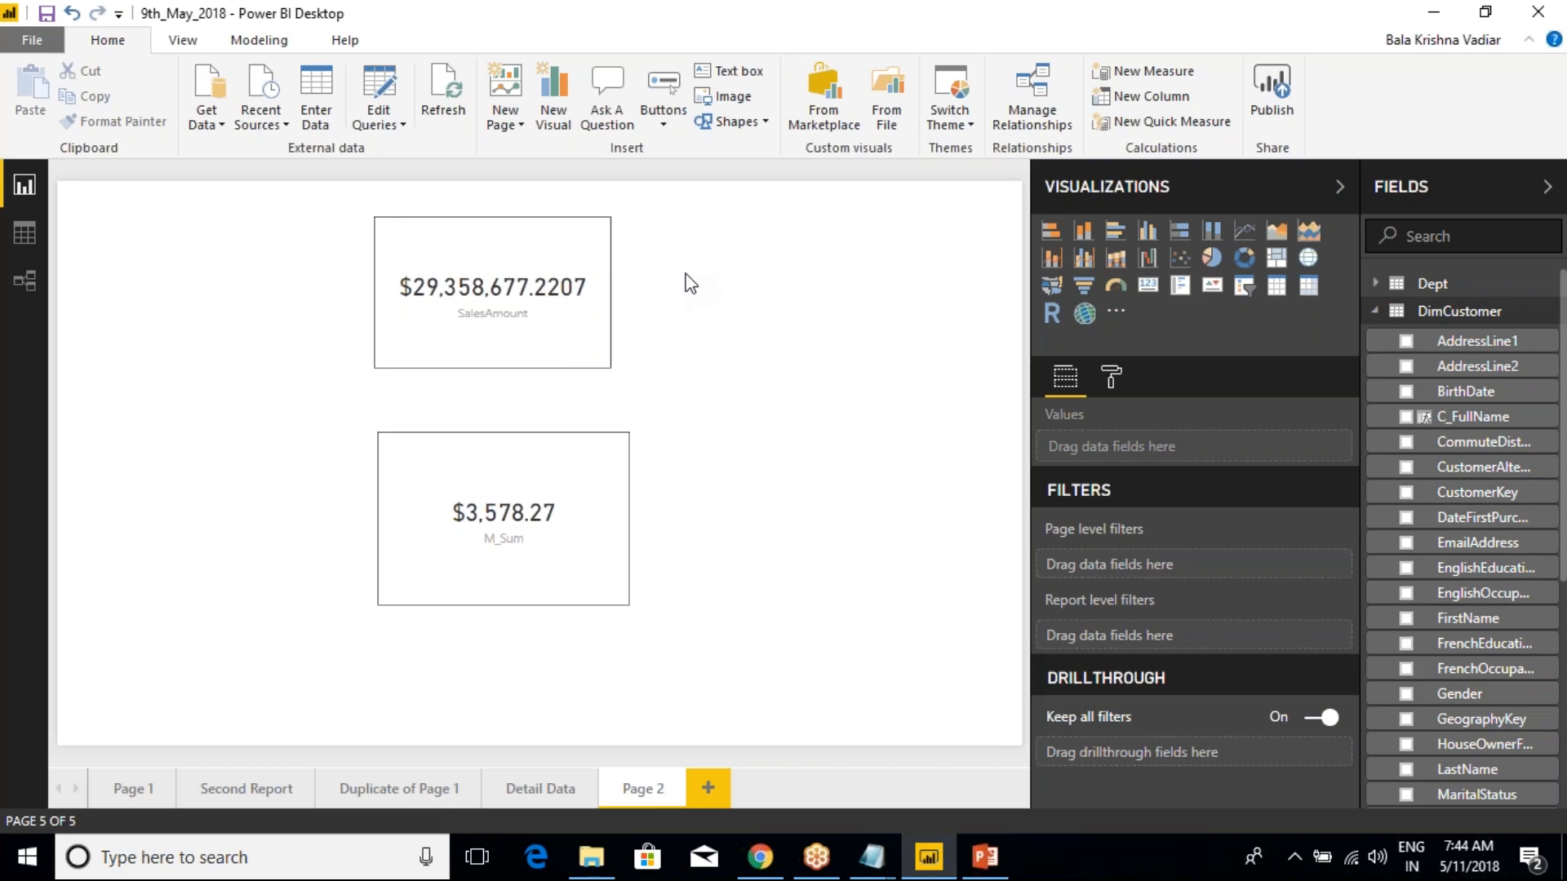
Switch to the class notes in Notepad and review the New Column and New Measure examples
{"action": "left_click", "coordinate": [871, 857]}
{"action": "left_click", "coordinate": [790, 767]}
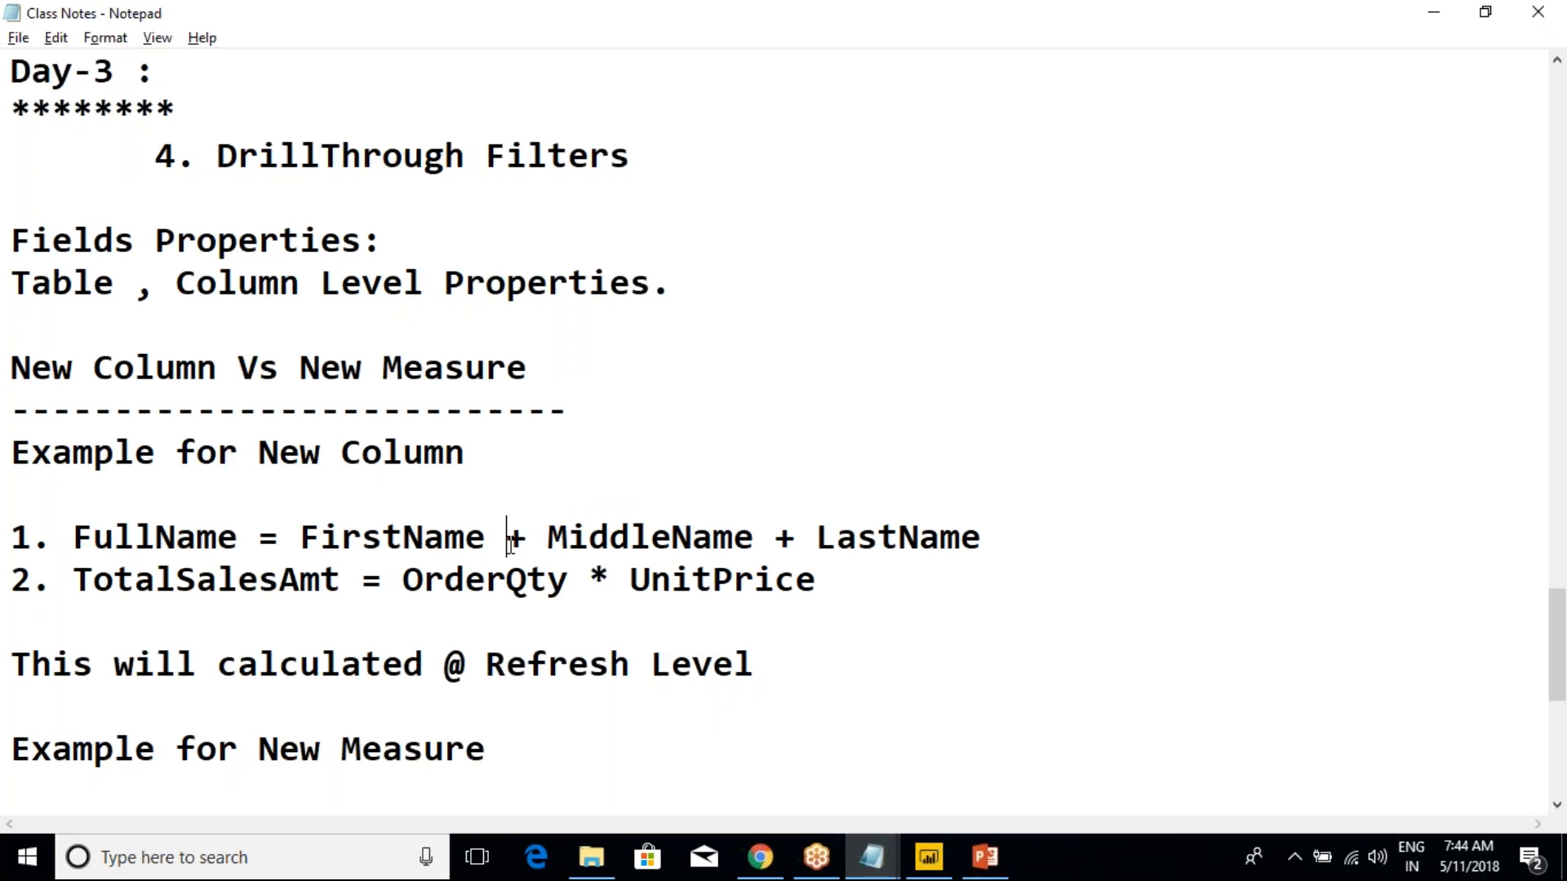
{"action": "scroll", "coordinate": [448, 763], "scroll_direction": "down", "scroll_amount": 2}
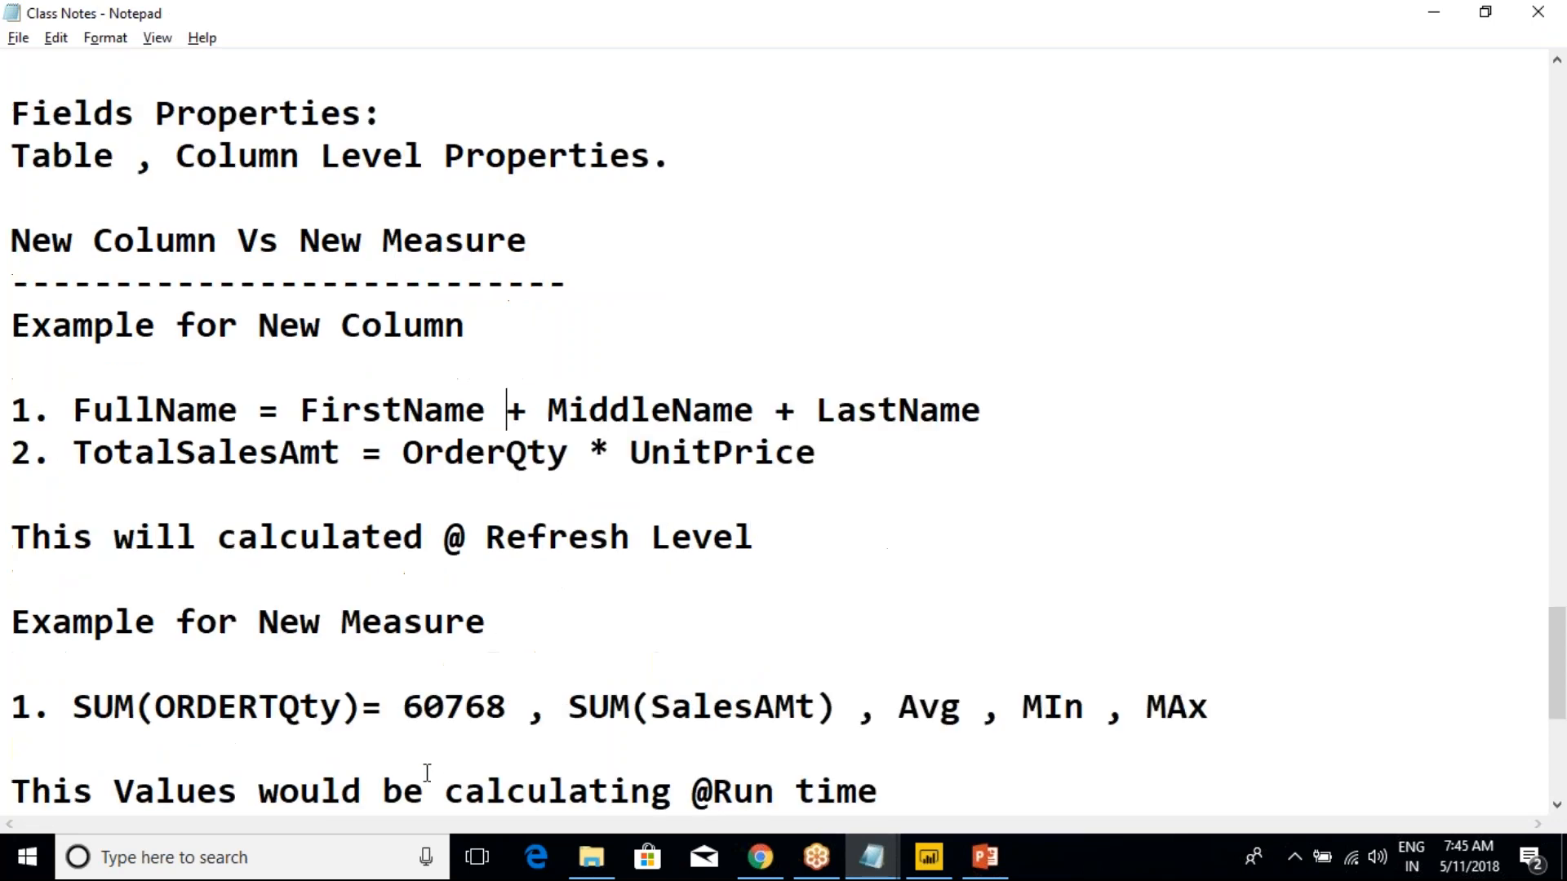
{"action": "left_click_drag", "start_coordinate": [298, 494], "coordinate": [448, 639]}
{"action": "scroll", "coordinate": [472, 645], "scroll_direction": "up", "scroll_amount": 2}
{"action": "left_click_drag", "start_coordinate": [298, 367], "coordinate": [566, 663]}
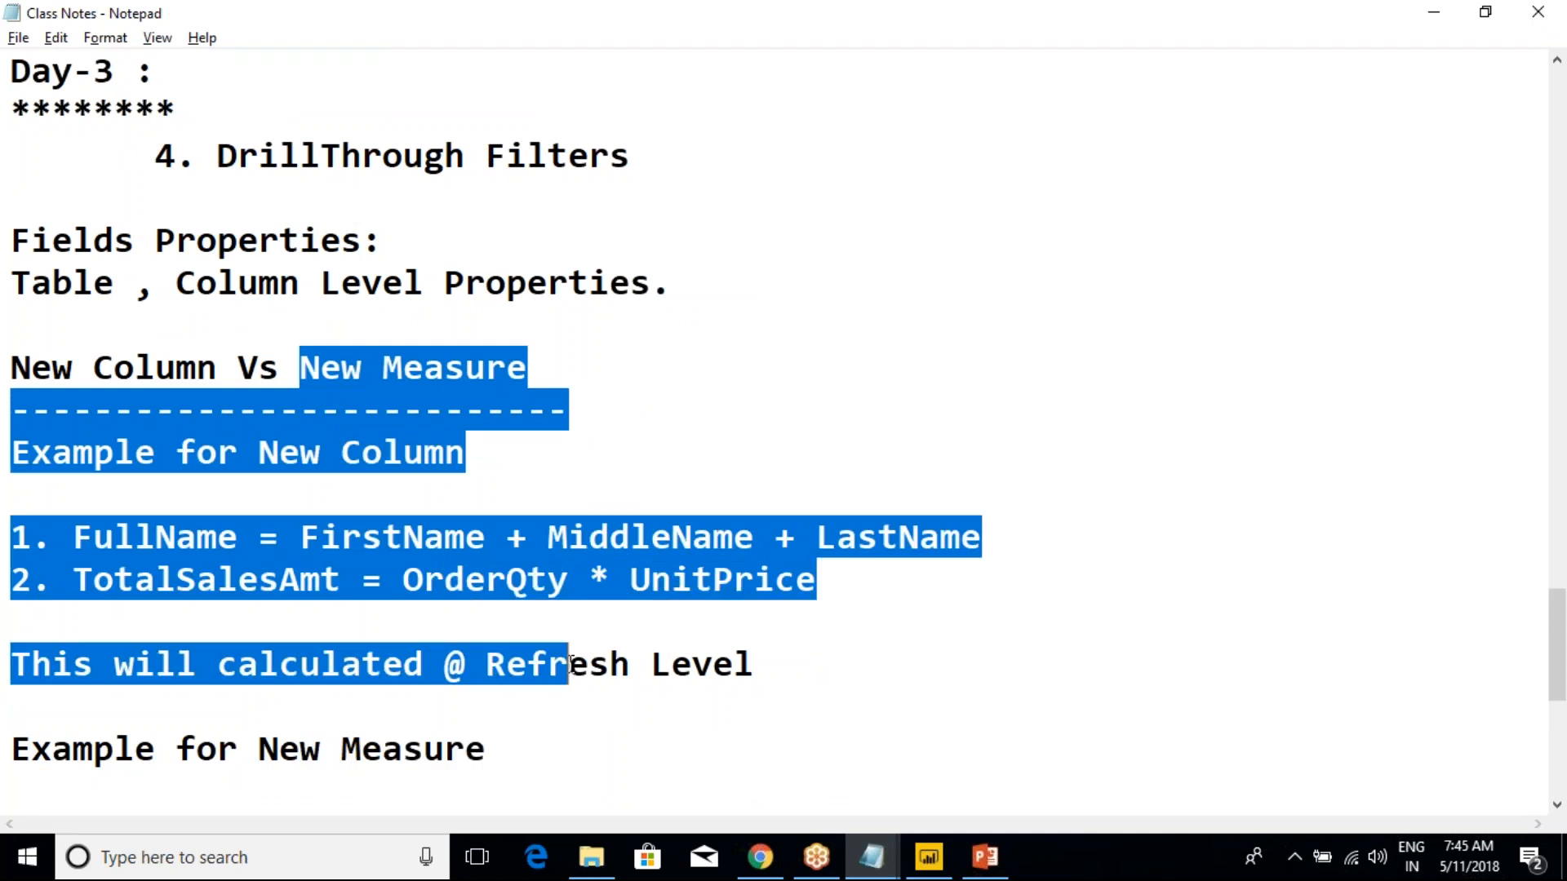
{"action": "left_click", "coordinate": [566, 662]}
Highlight the note on New Column being calculated at refresh level, and switch back to Power BI Desktop
{"action": "left_click_drag", "start_coordinate": [445, 663], "coordinate": [771, 660]}
{"action": "left_click", "coordinate": [788, 659]}
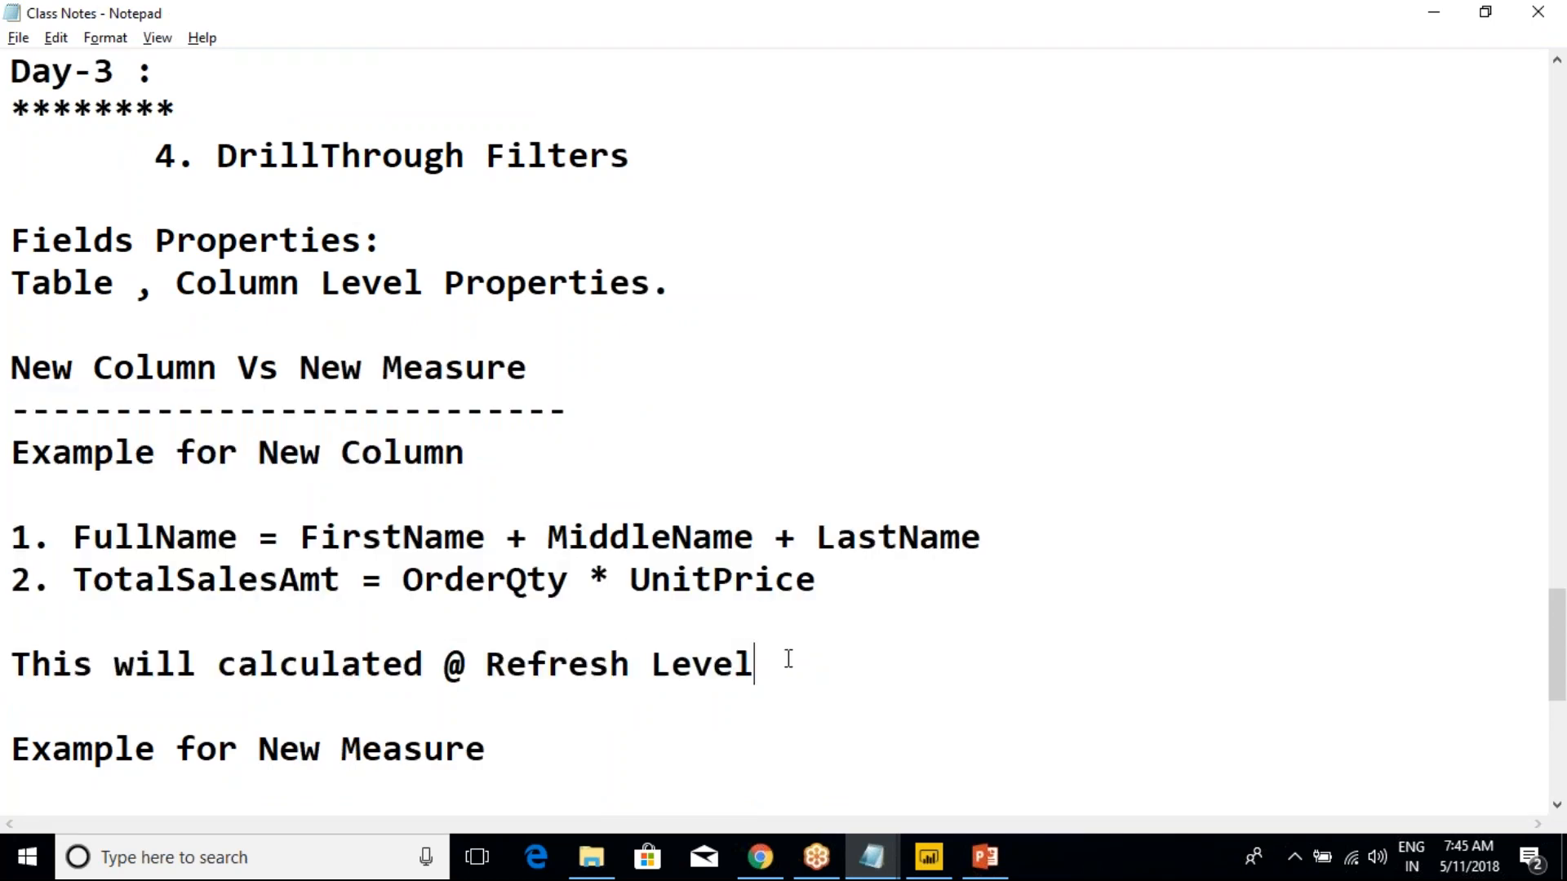
{"action": "left_click_drag", "start_coordinate": [378, 657], "coordinate": [755, 668]}
{"action": "left_click", "coordinate": [755, 669]}
{"action": "left_click", "coordinate": [204, 359]}
{"action": "key", "text": "alt+Tab"}
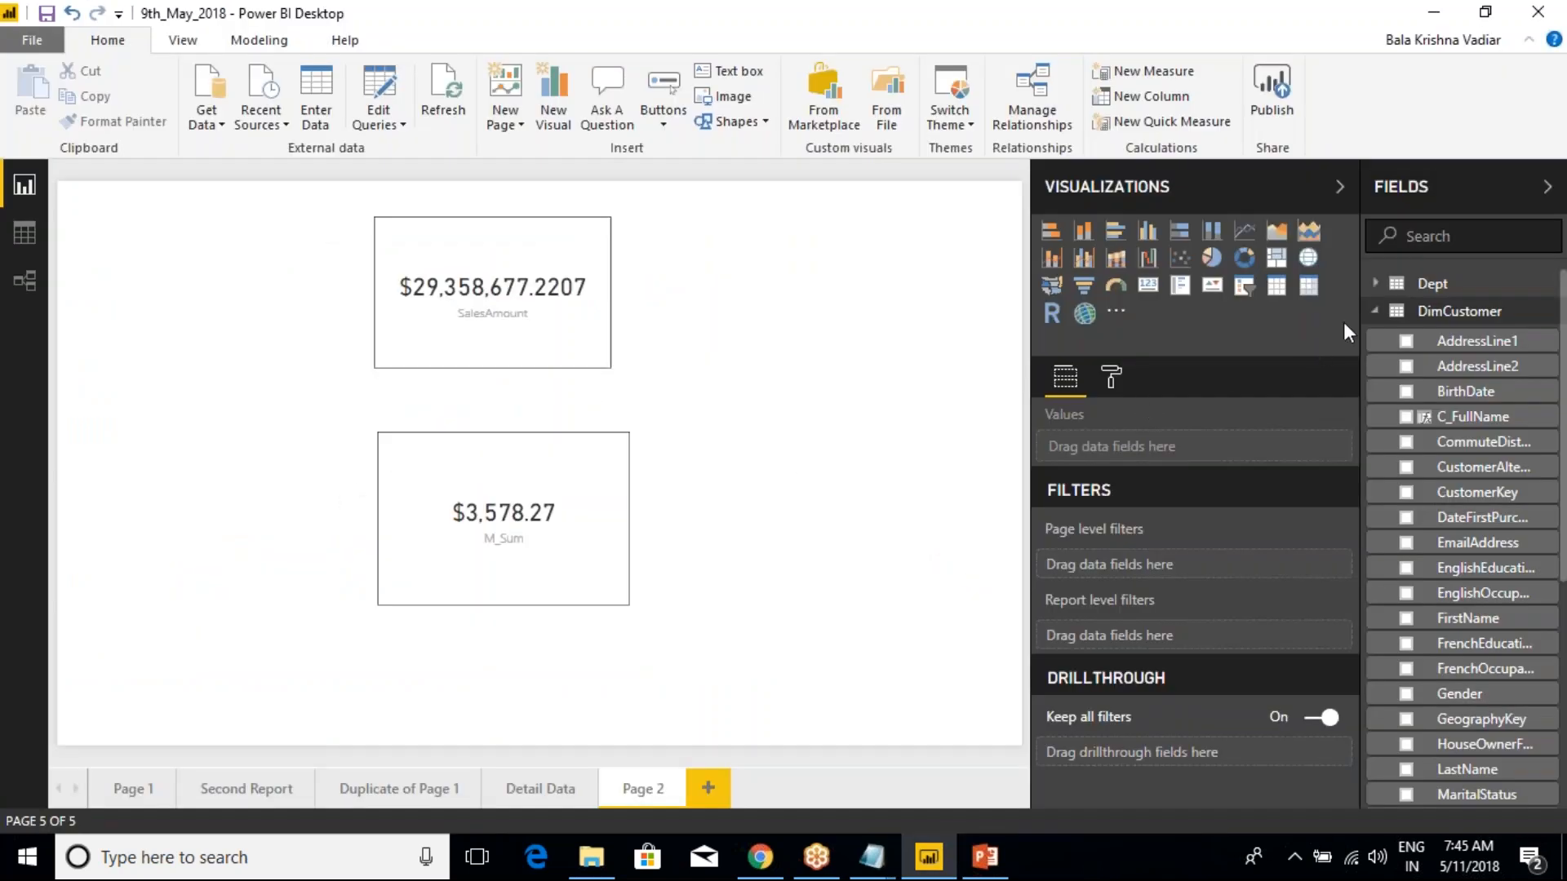
Collapse the DimCustomer table in the field list and examine the options offered for the SalesData table
{"action": "left_click", "coordinate": [1374, 310]}
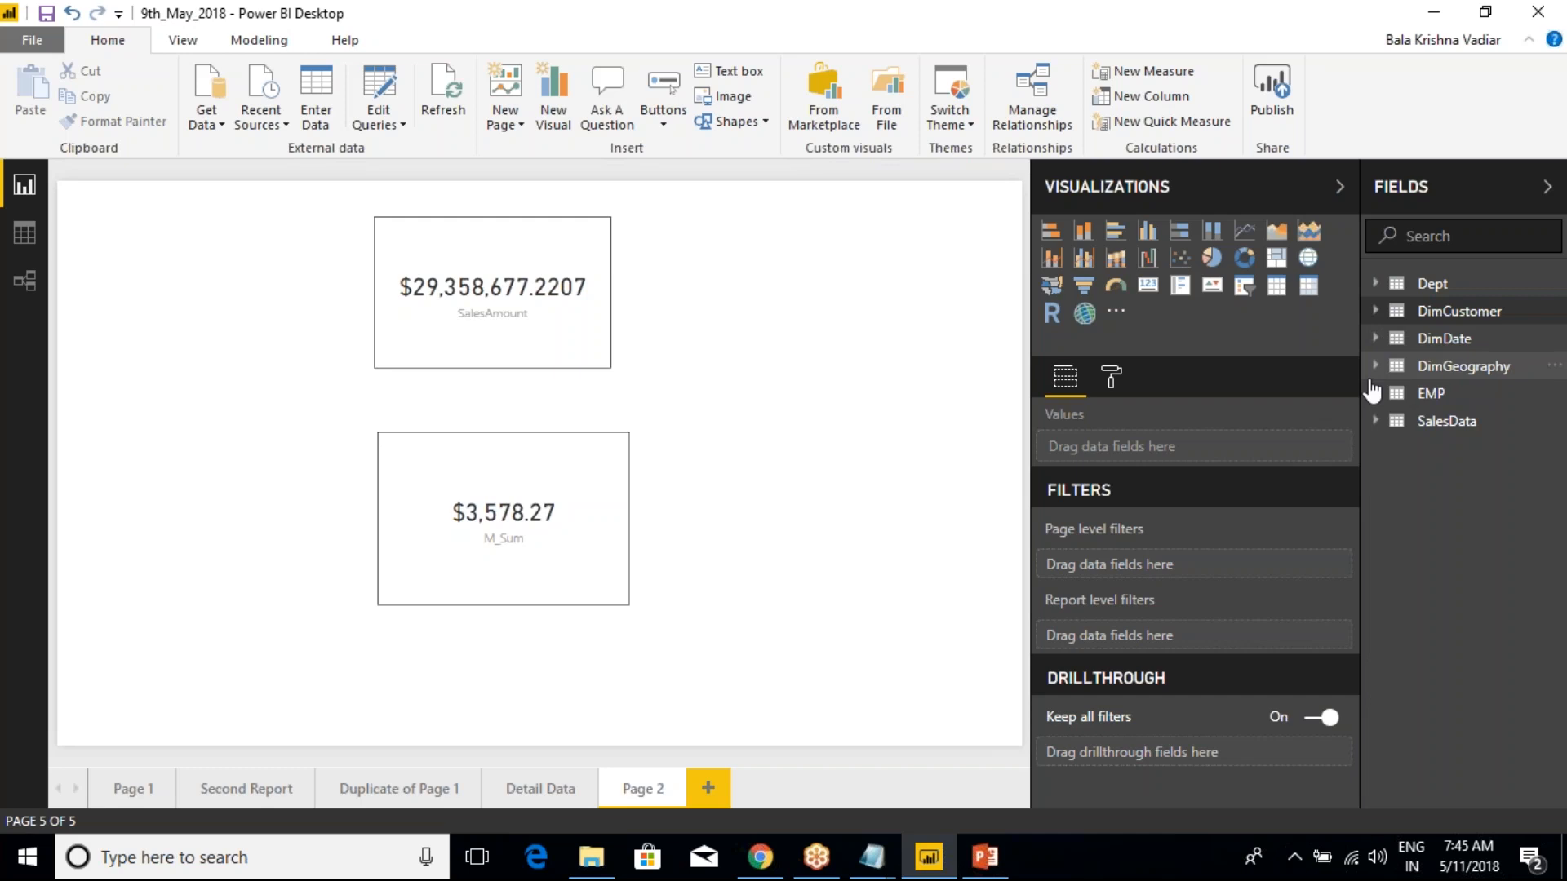
{"action": "right_click", "coordinate": [1459, 430]}
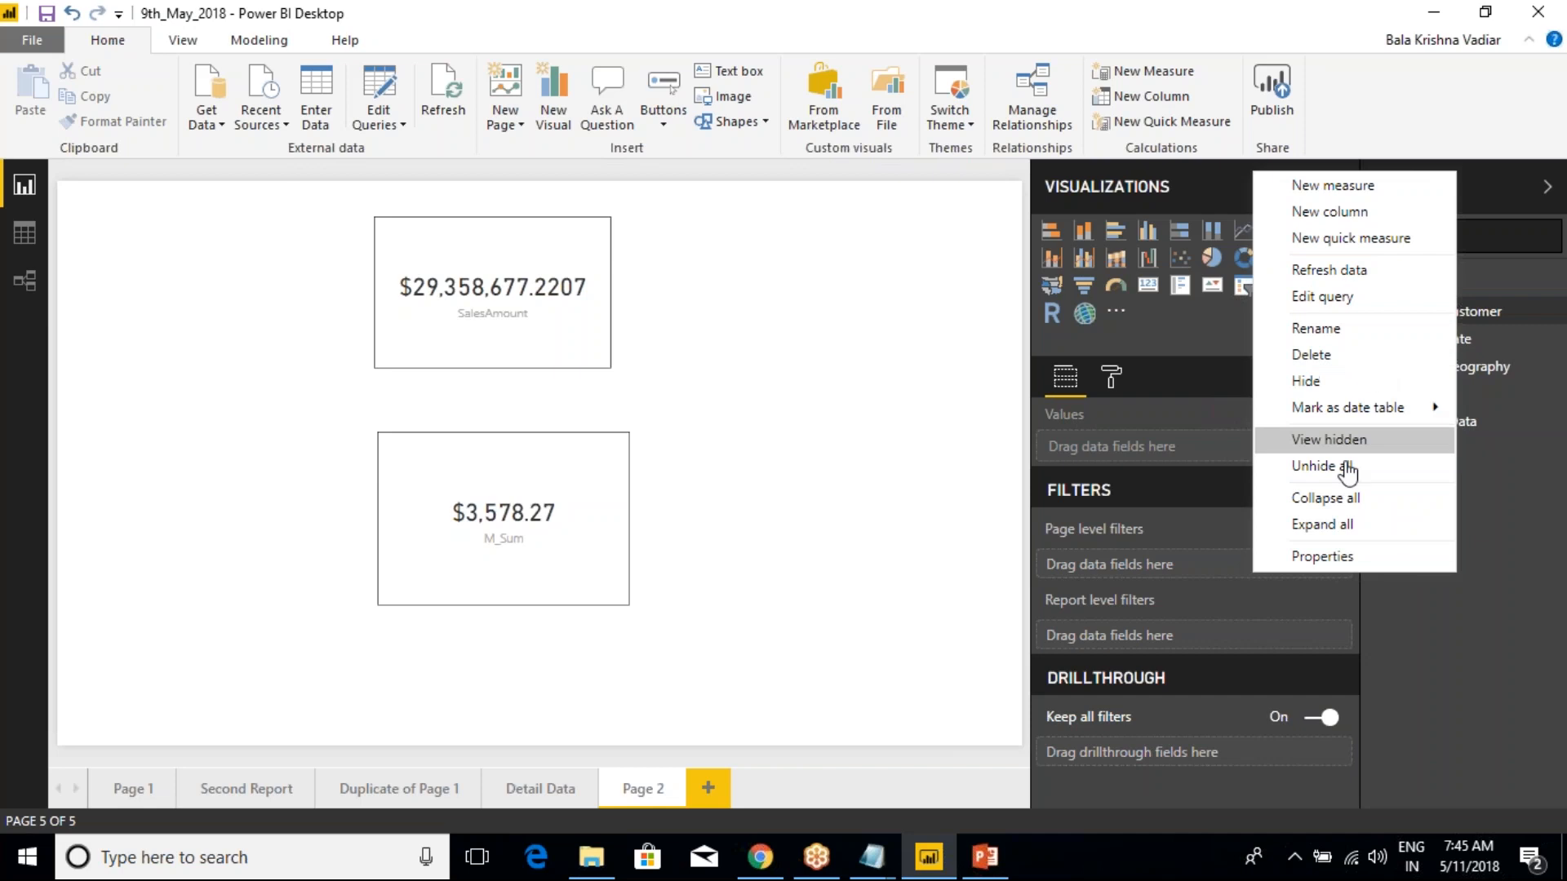
{"action": "left_click", "coordinate": [1552, 511]}
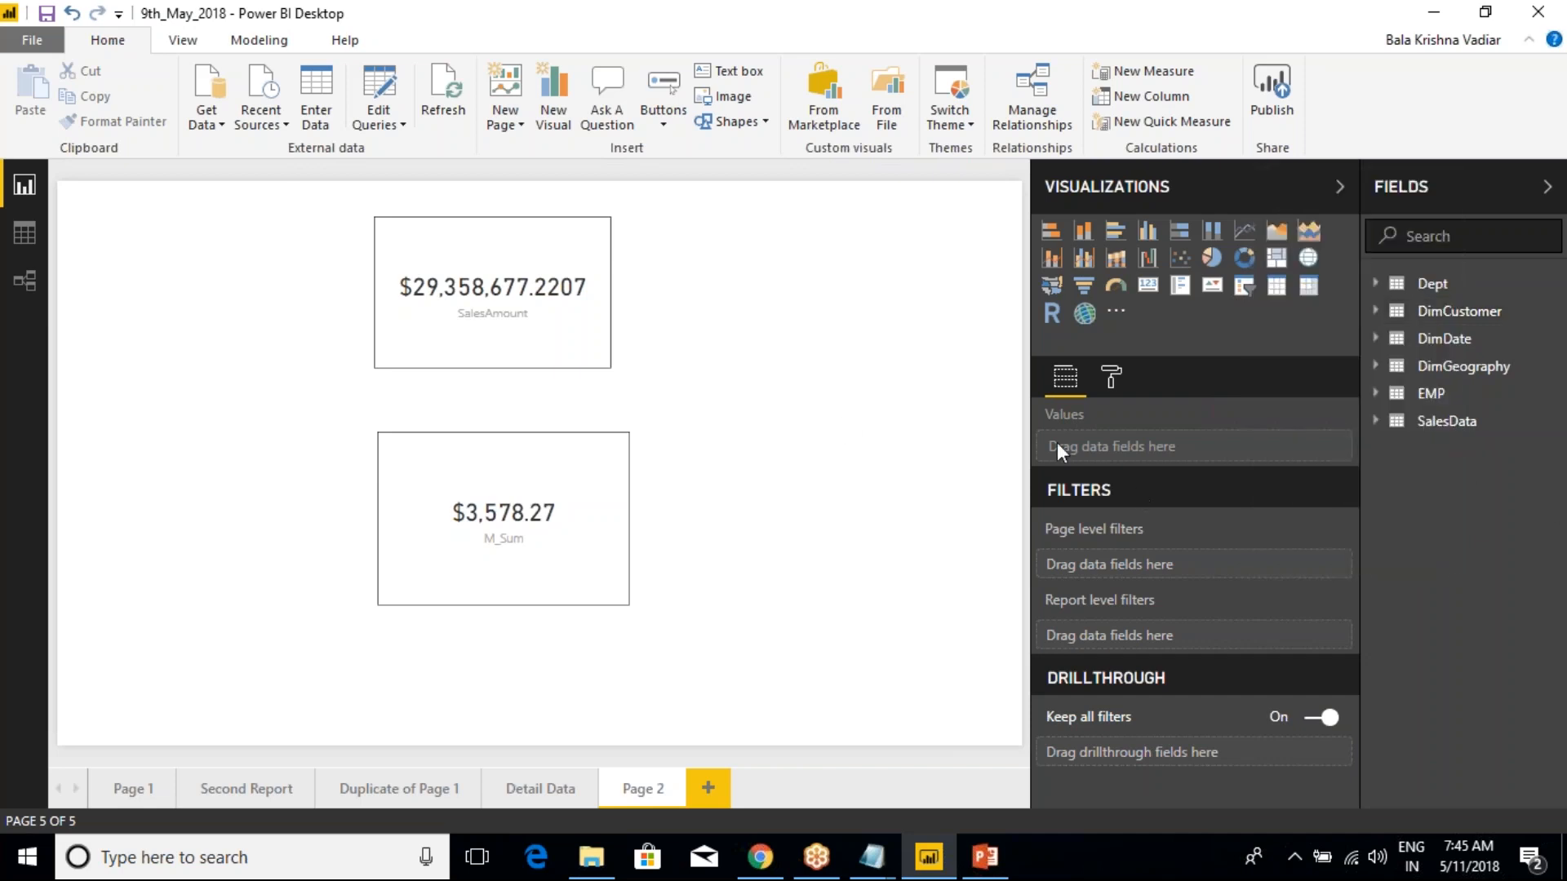
{"action": "right_click", "coordinate": [1454, 423]}
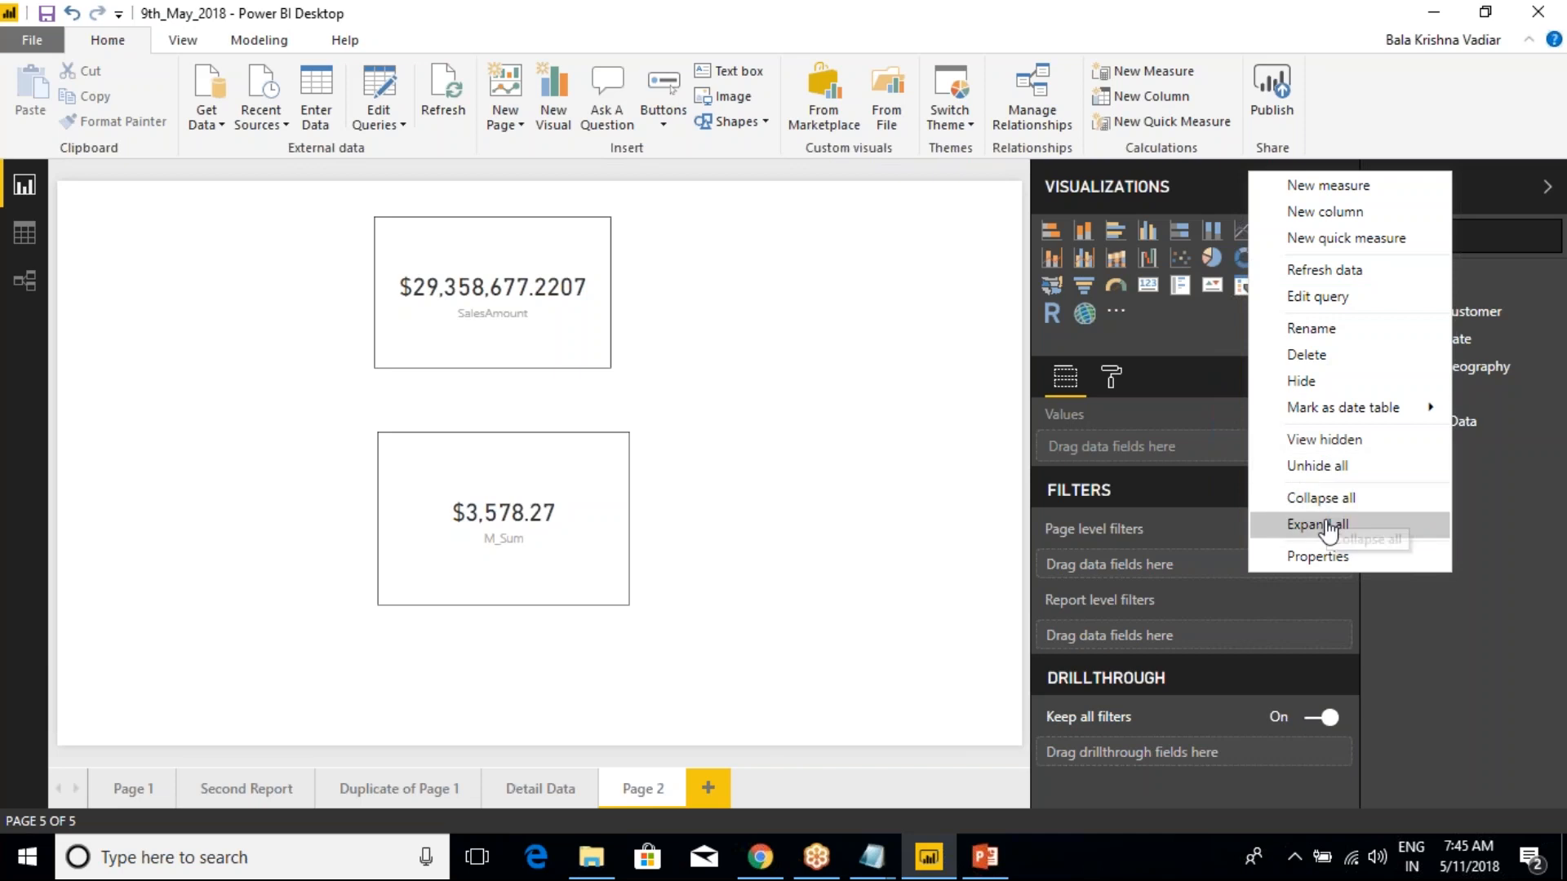
{"action": "left_click", "coordinate": [1472, 528]}
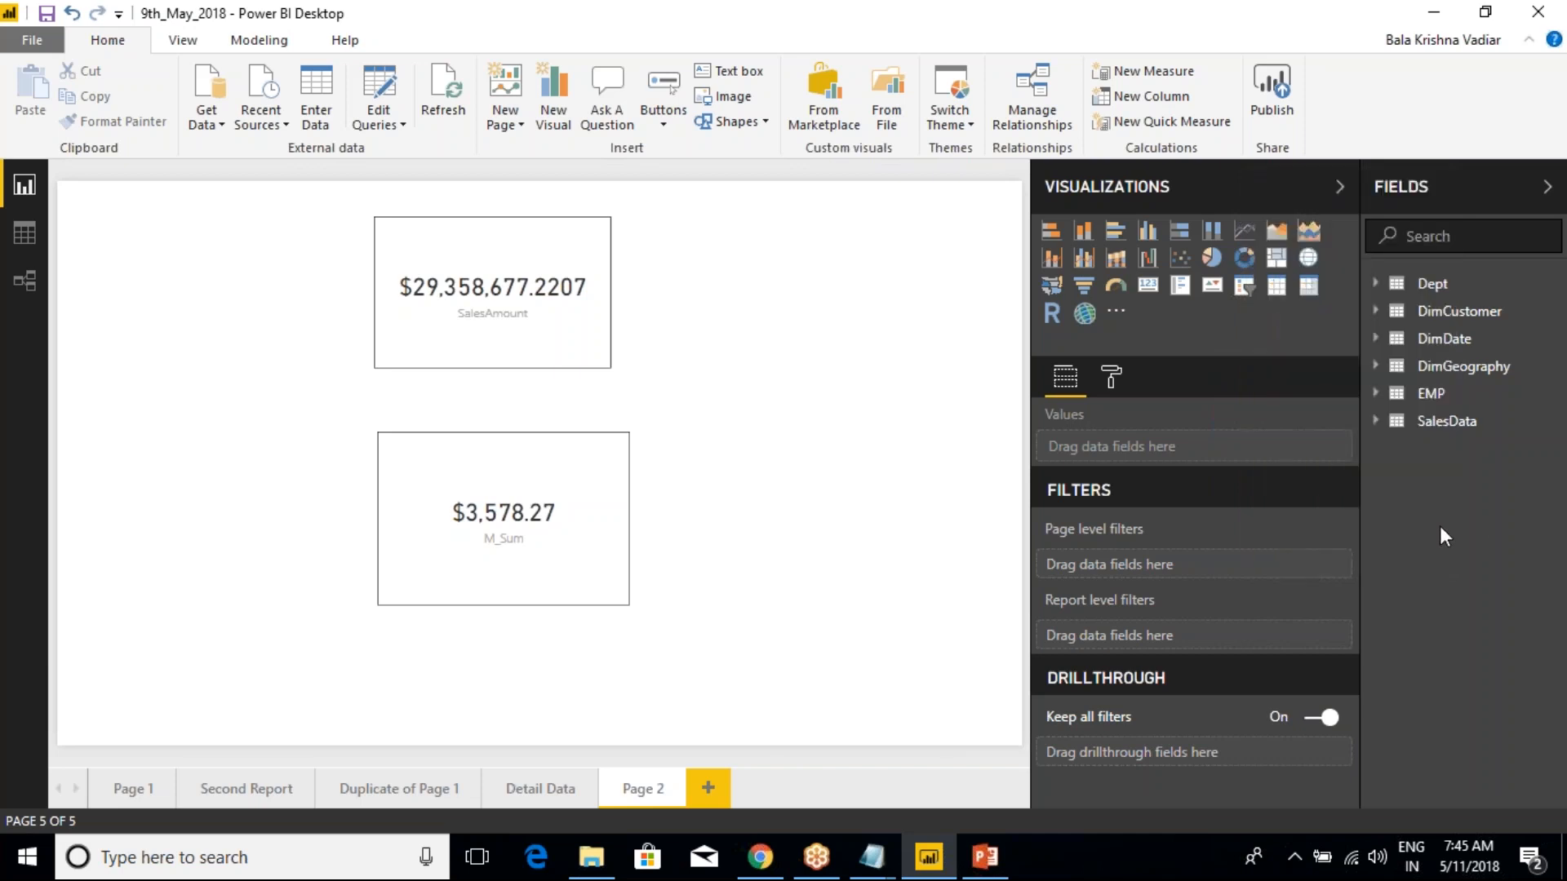
Expand the SalesData table's fields and examine the options offered for the SalesData and DimDate tables
{"action": "left_click", "coordinate": [1374, 423]}
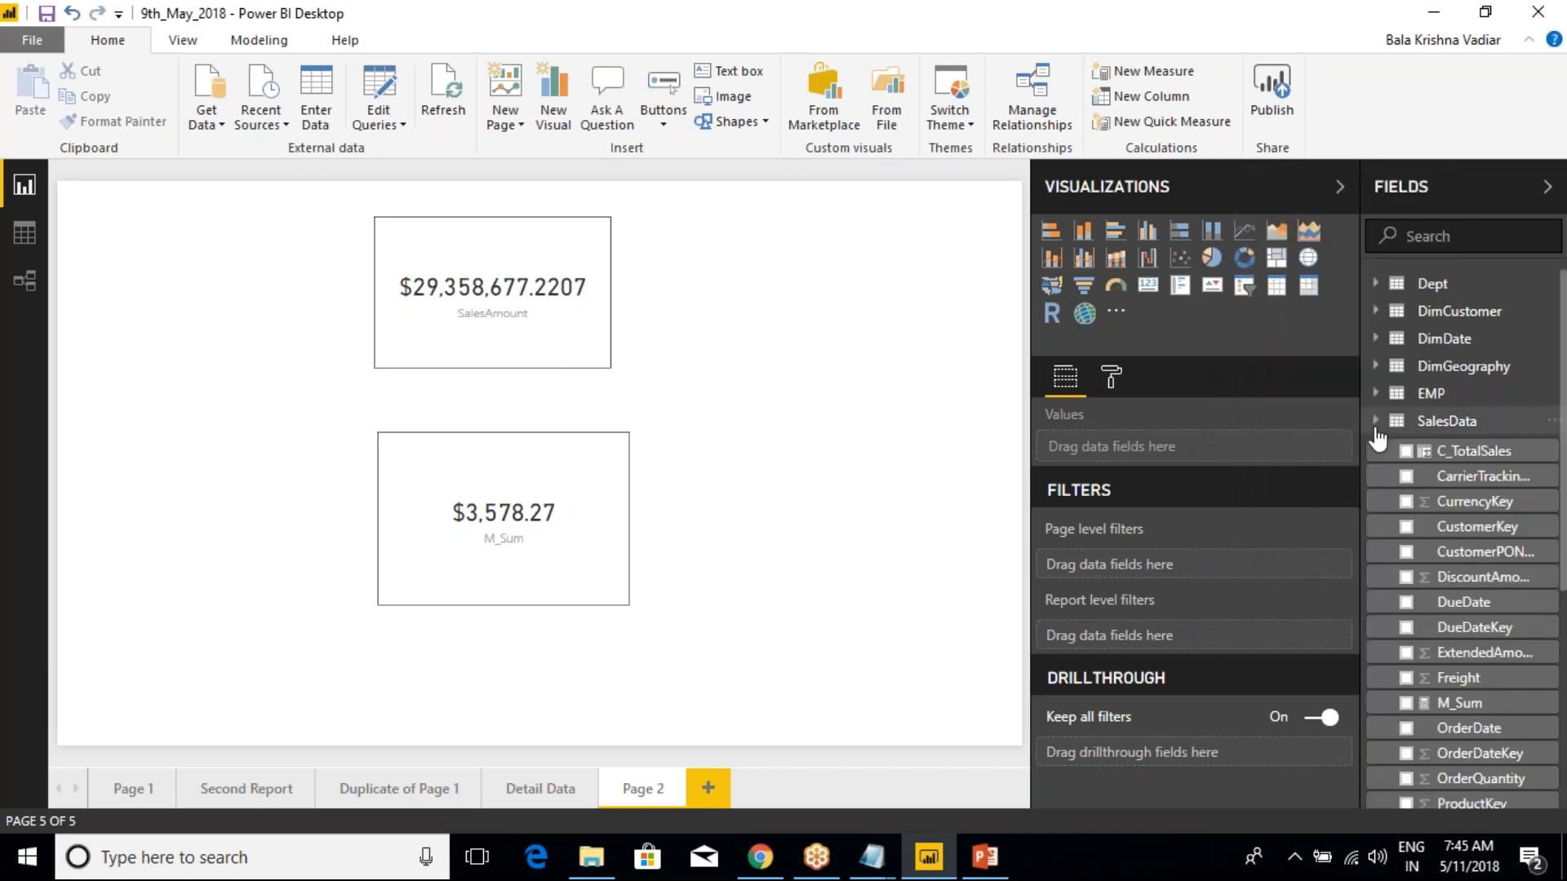
{"action": "right_click", "coordinate": [1436, 424]}
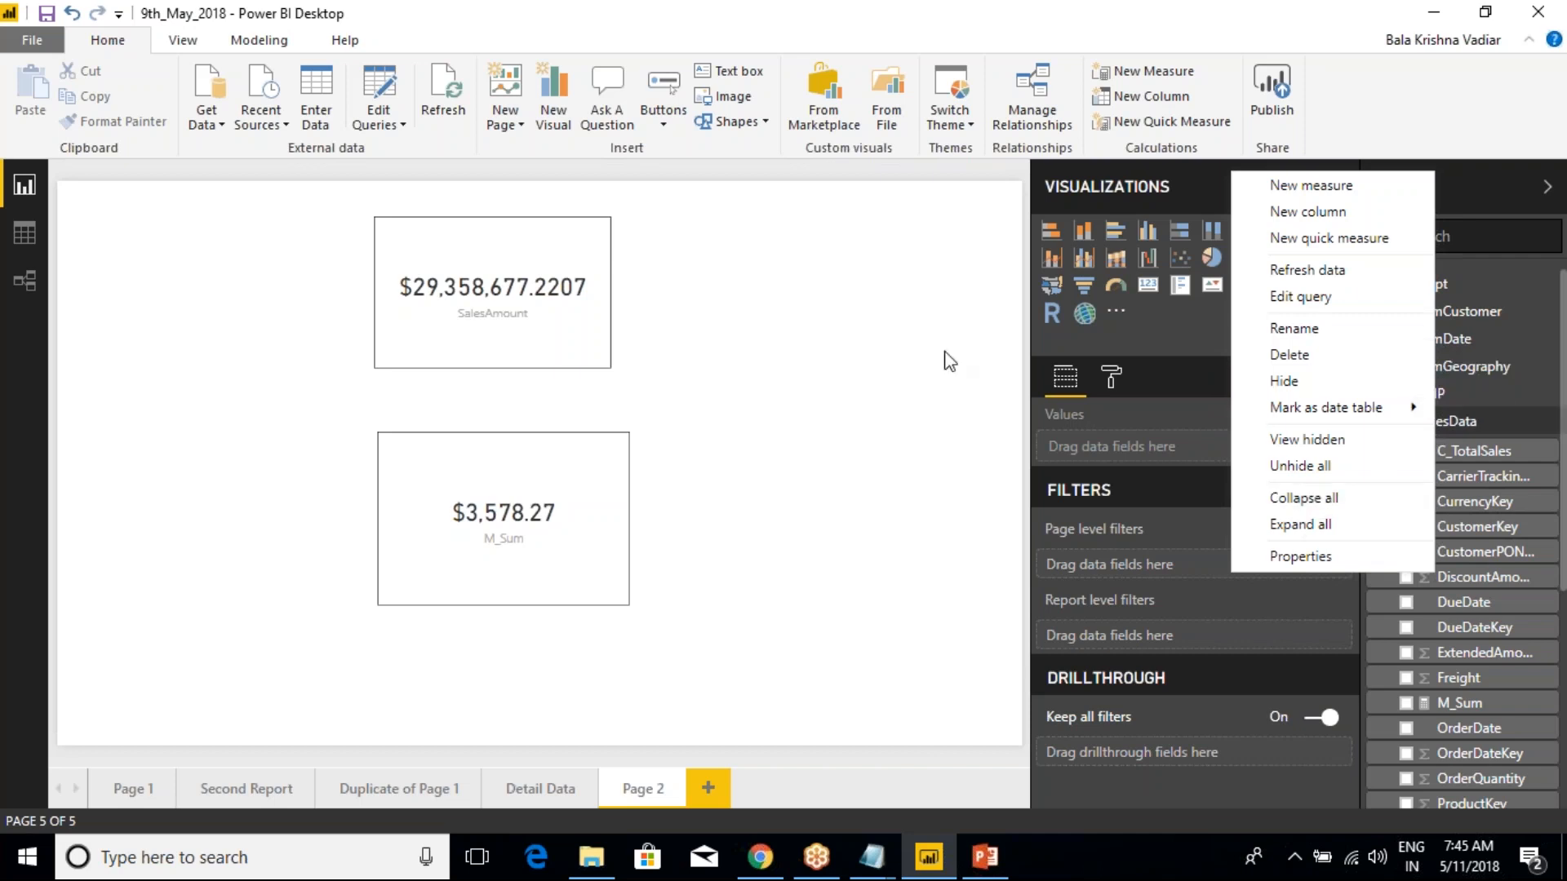
{"action": "left_click", "coordinate": [894, 351]}
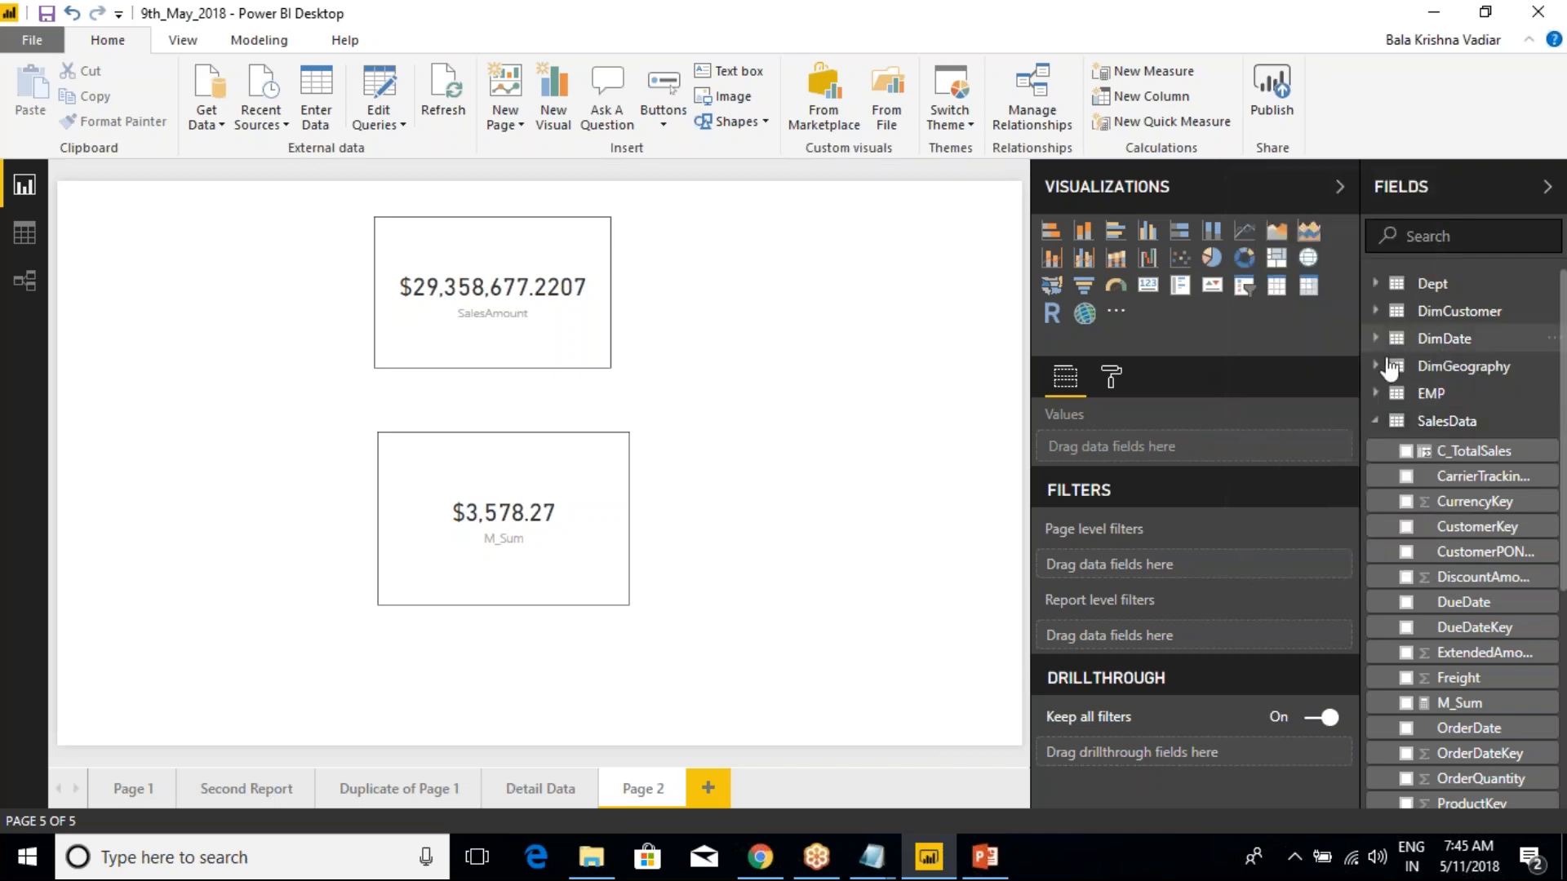
{"action": "right_click", "coordinate": [1444, 343]}
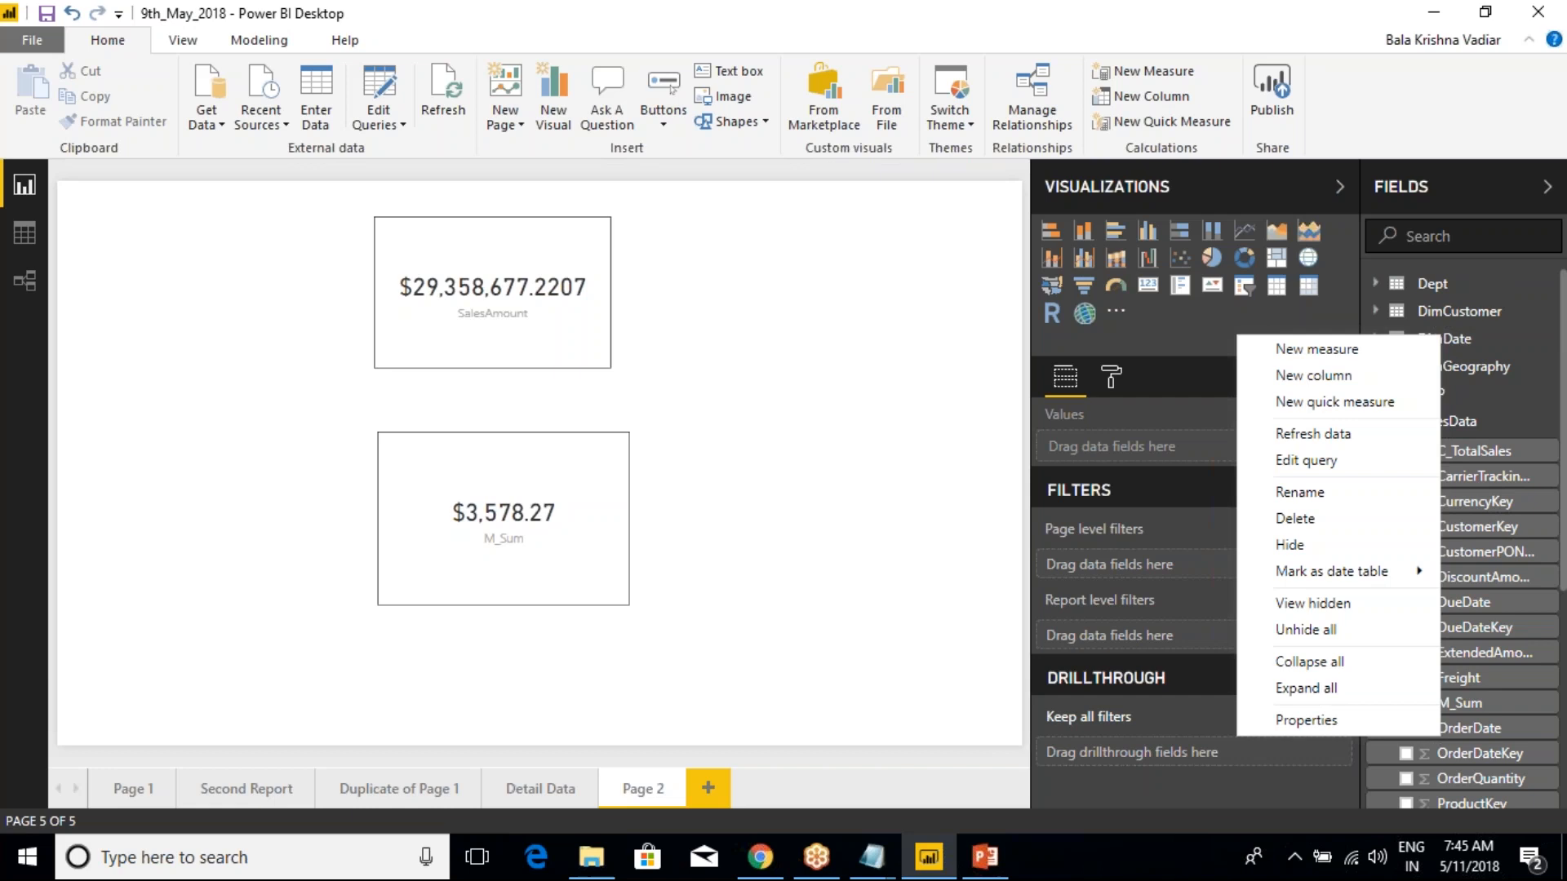
Select the SalesAmount card and compare the DimDate table's options in report view and data view, ending in report view
{"action": "left_click", "coordinate": [397, 318]}
{"action": "left_click", "coordinate": [410, 251]}
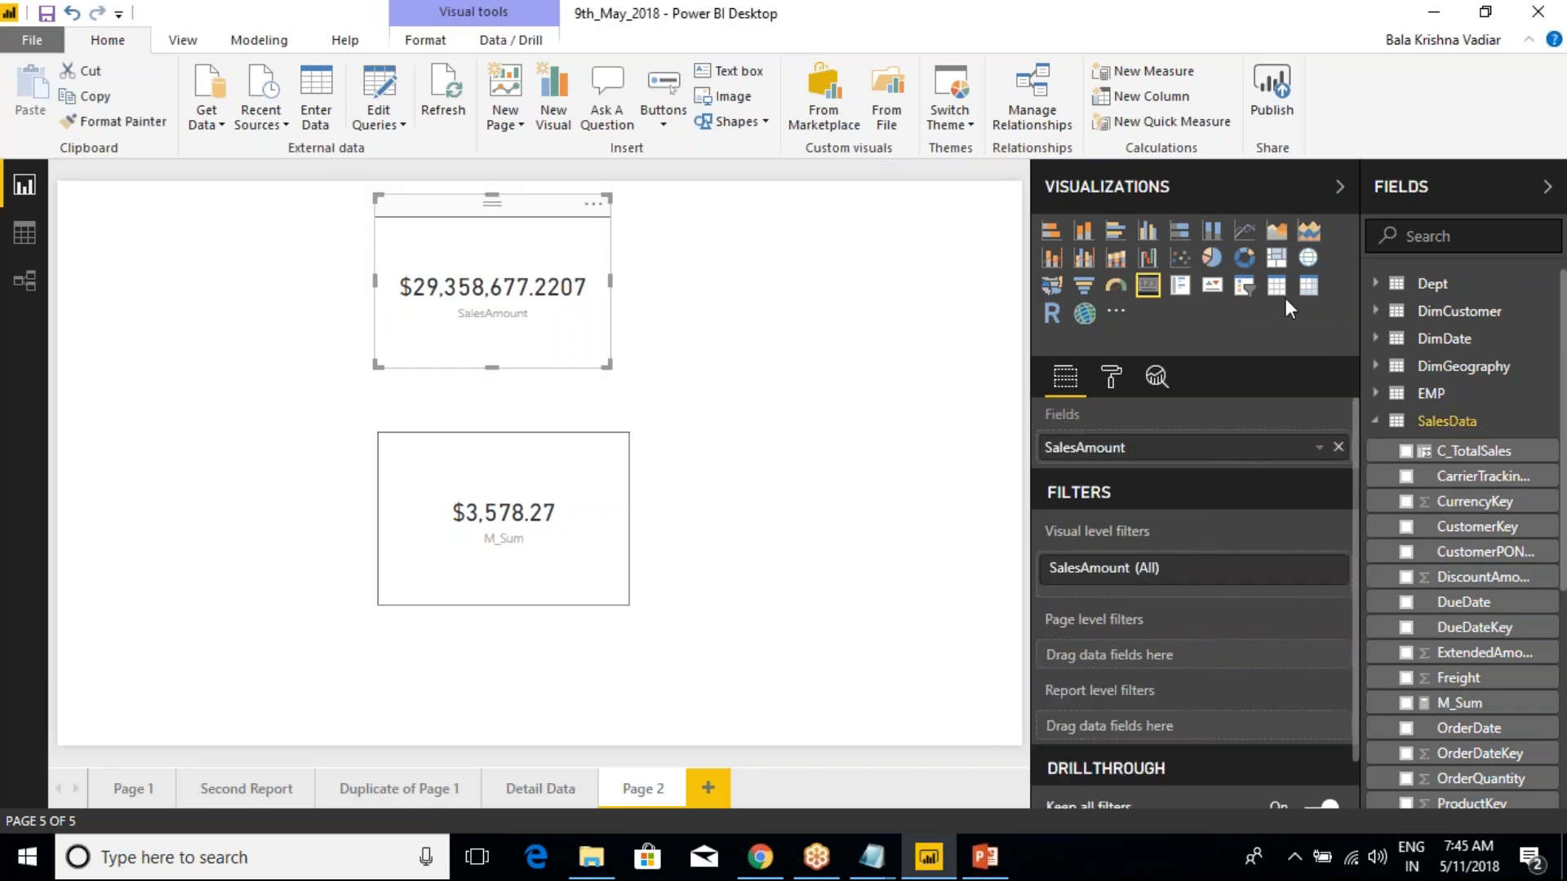
{"action": "right_click", "coordinate": [1447, 341]}
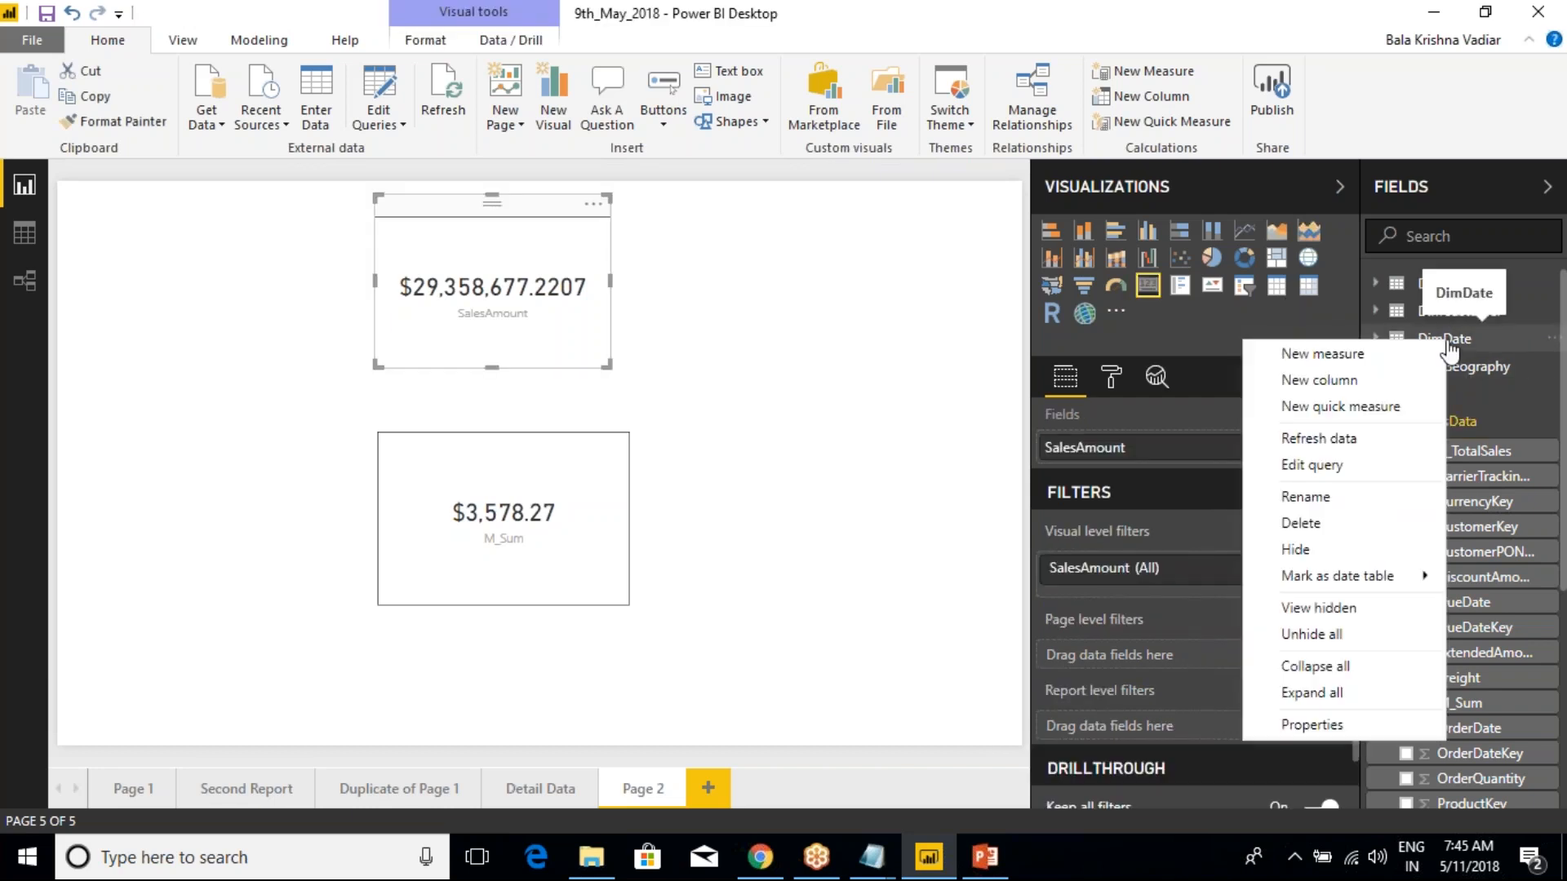
{"action": "left_click", "coordinate": [24, 234]}
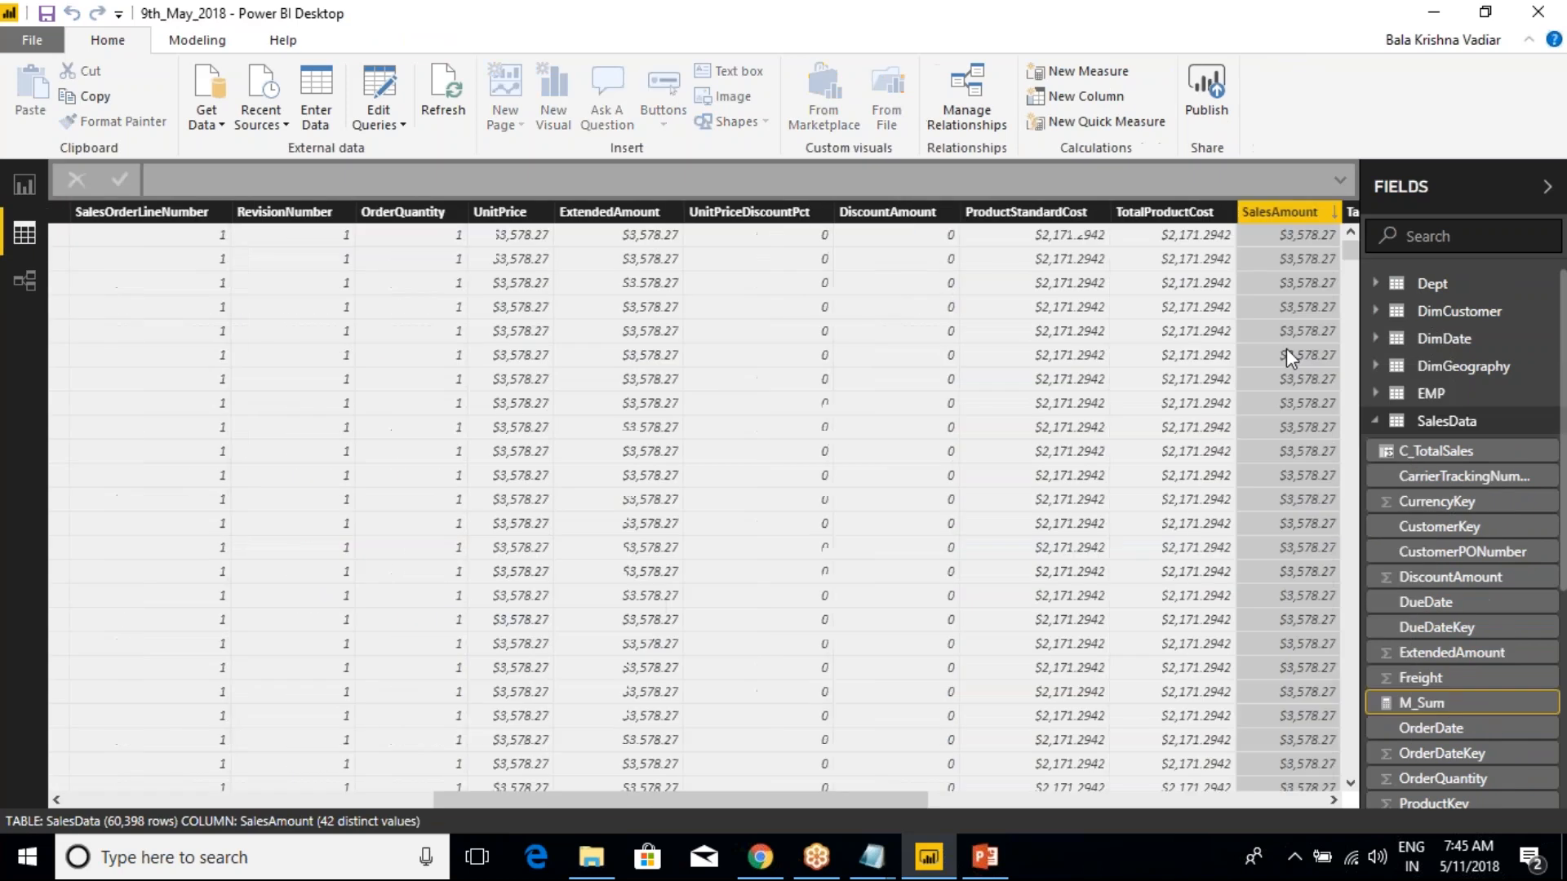
{"action": "right_click", "coordinate": [1448, 339]}
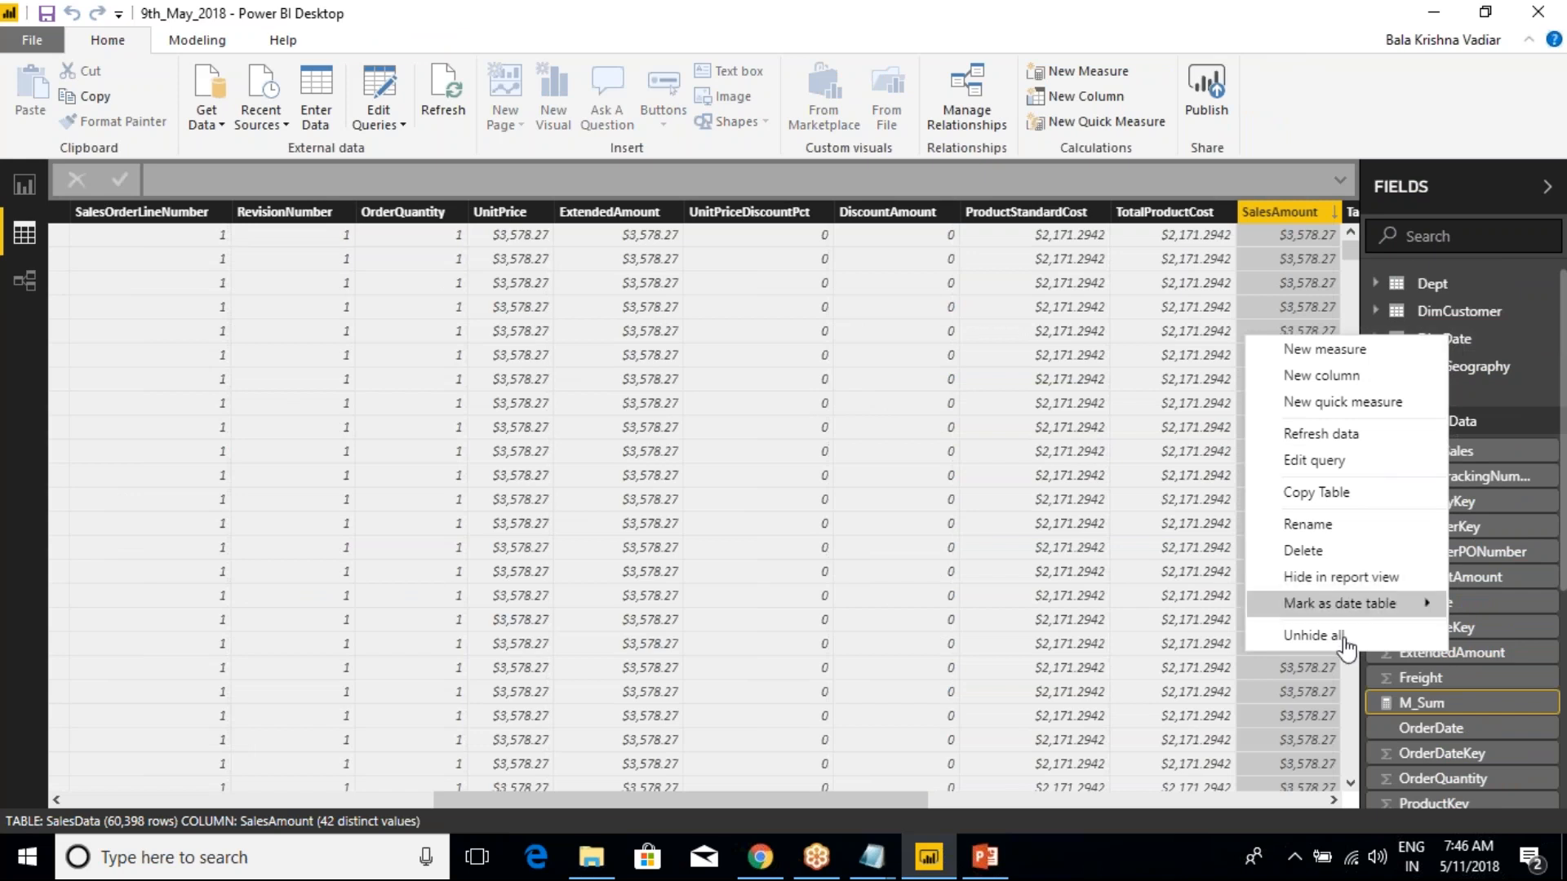
{"action": "left_click", "coordinate": [25, 189]}
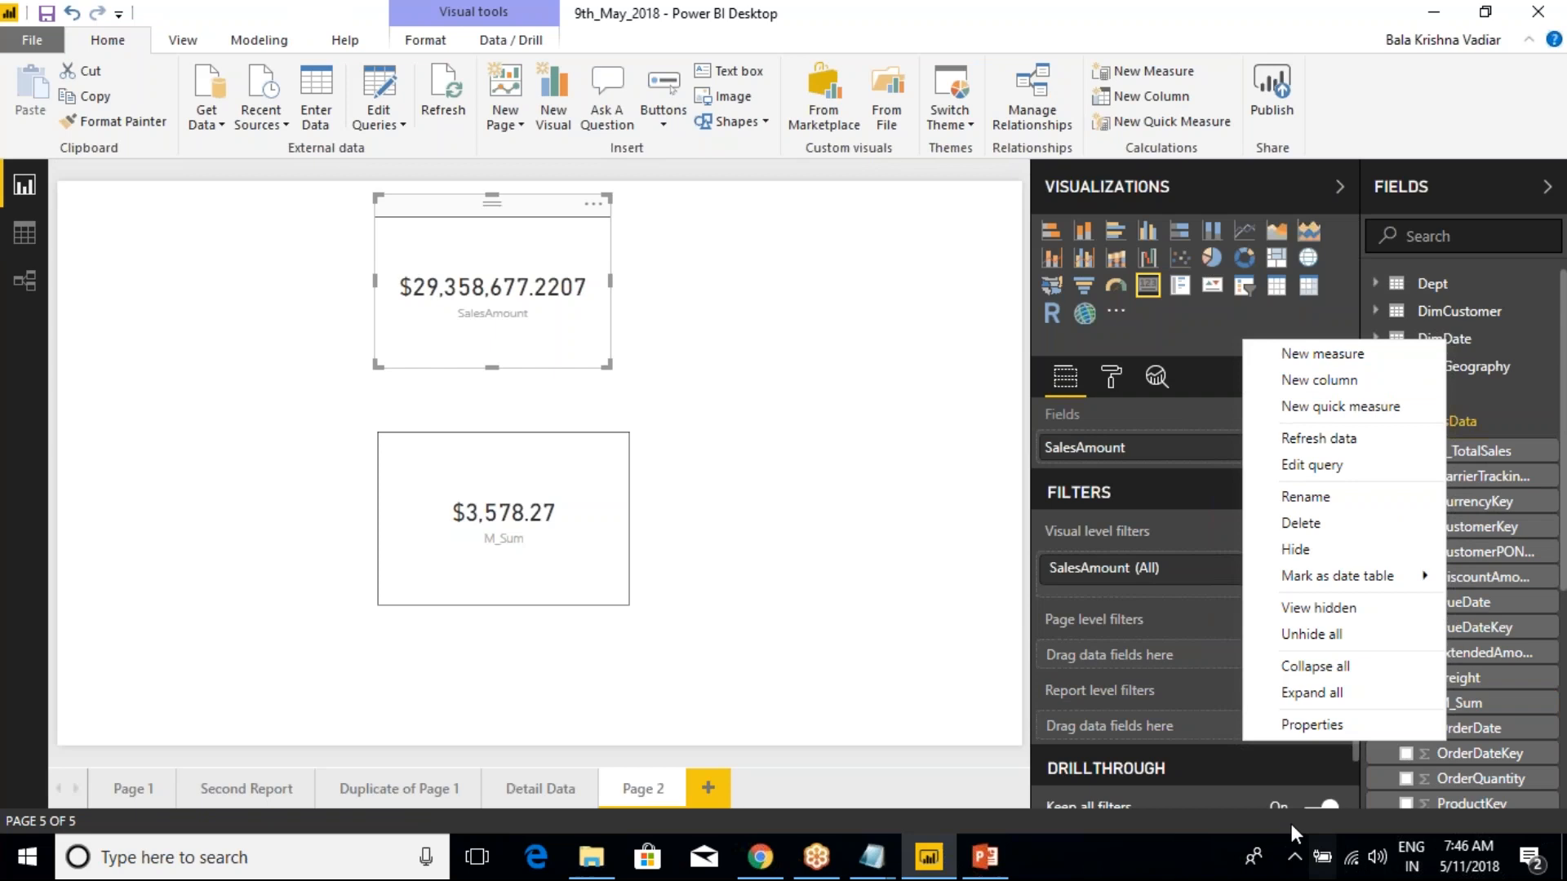
Try Collapse all and Expand all on the tables in the field list, leaving every table collapsed
{"action": "left_click", "coordinate": [1328, 679]}
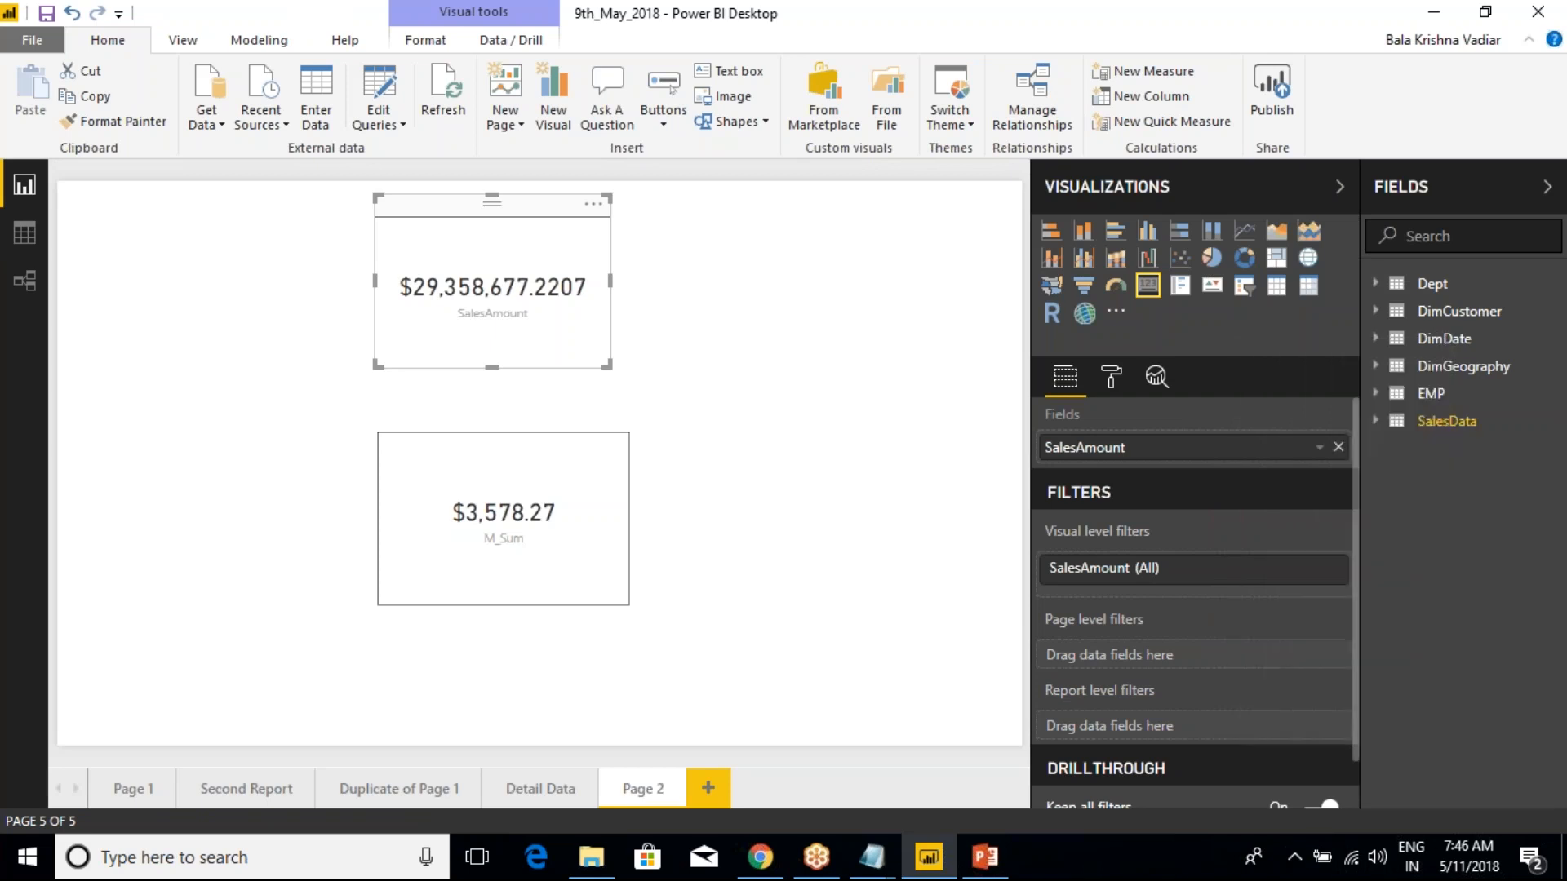
{"action": "right_click", "coordinate": [1440, 433]}
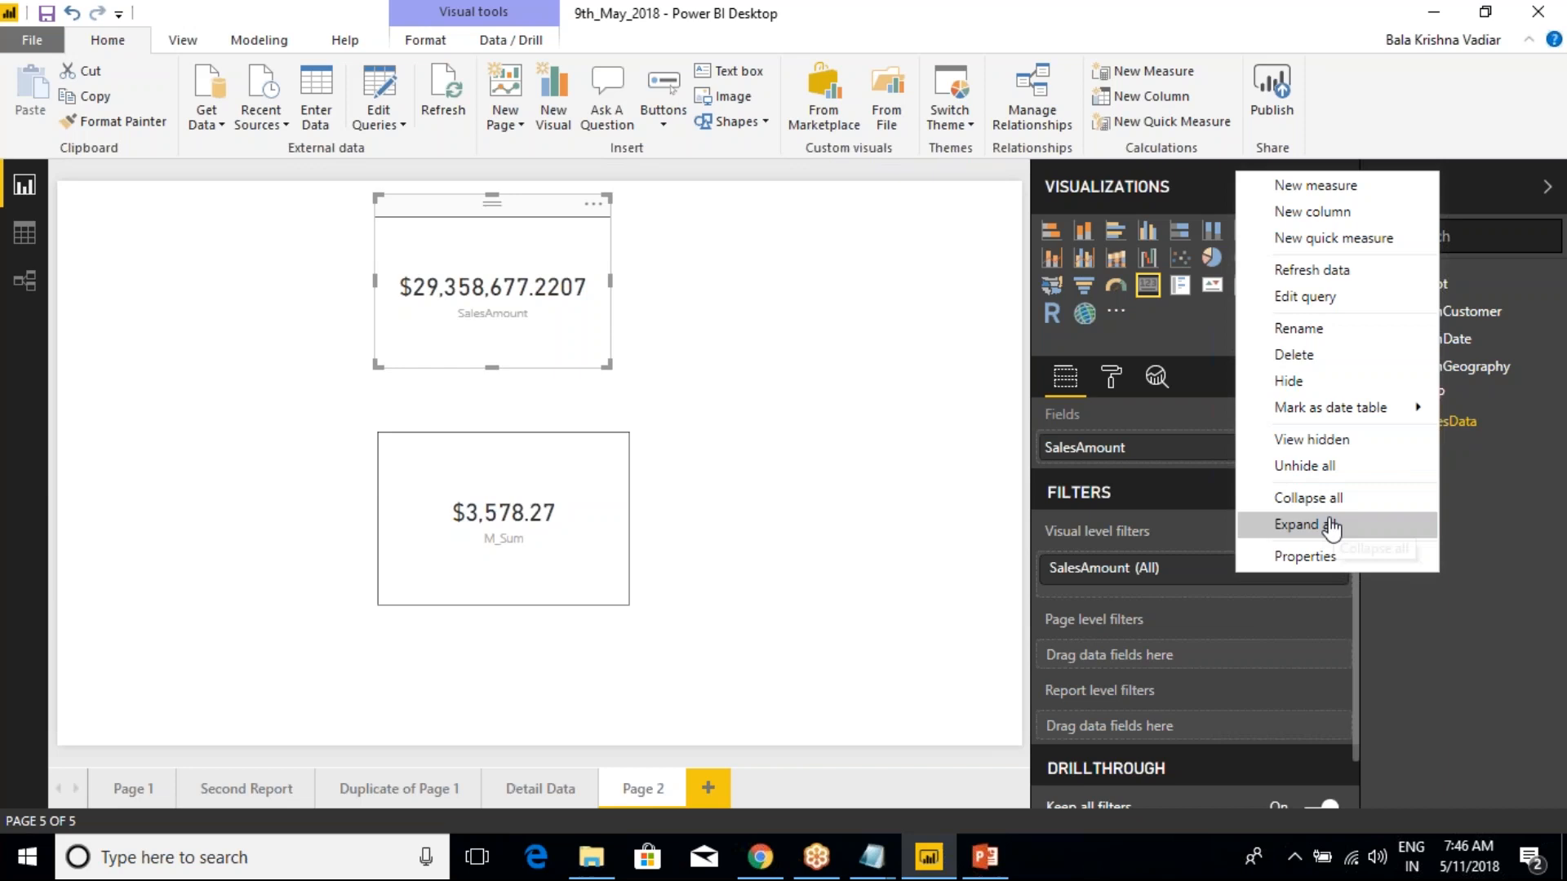
{"action": "left_click", "coordinate": [1330, 527]}
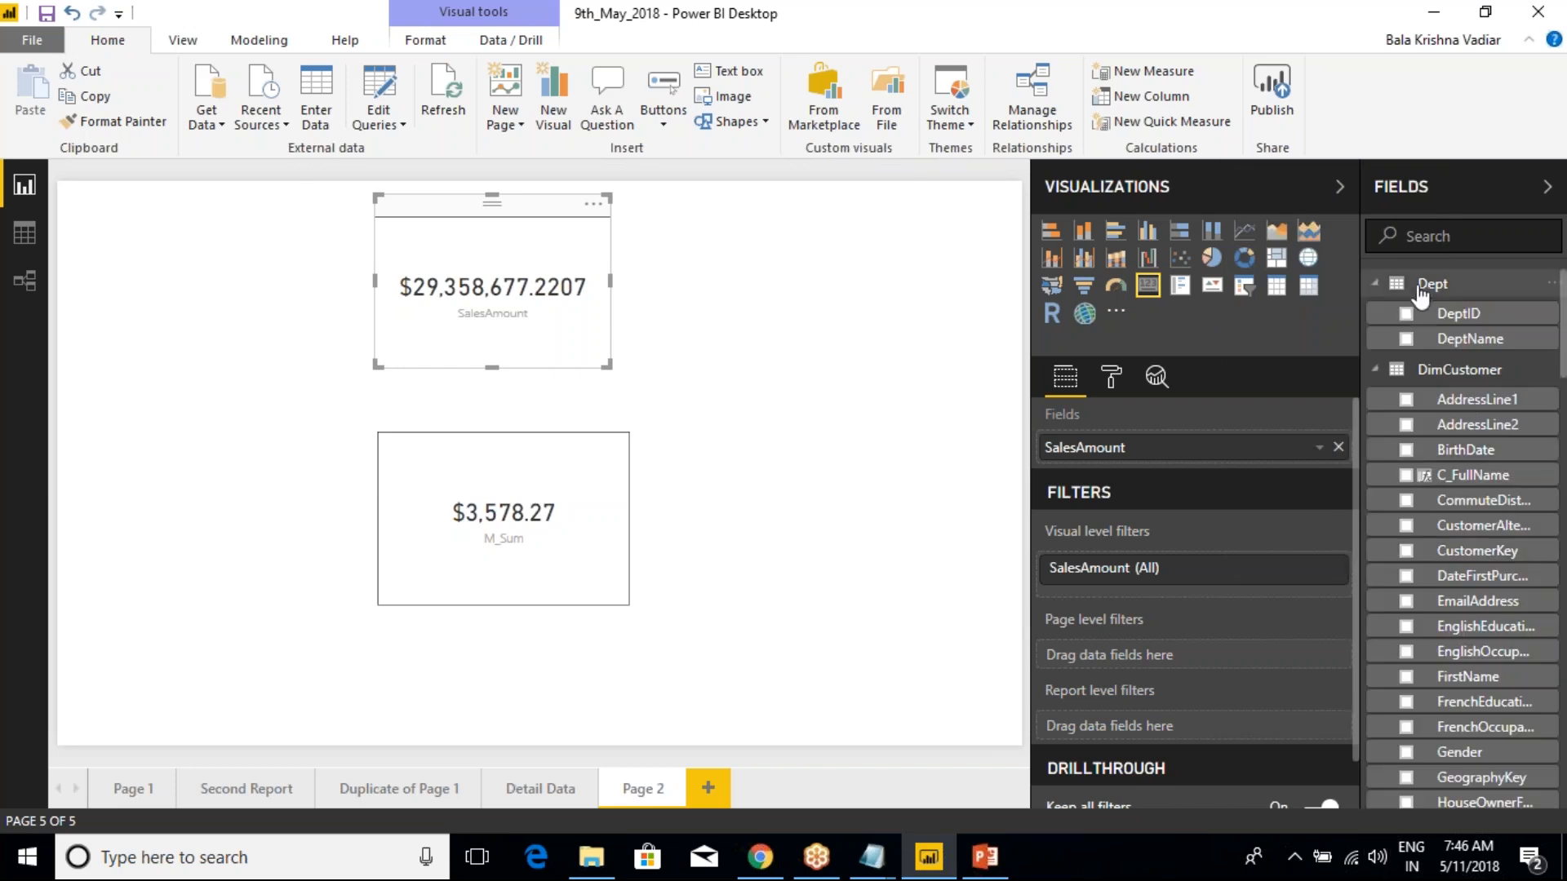
{"action": "scroll", "coordinate": [1440, 489], "scroll_direction": "down", "scroll_amount": 6}
{"action": "scroll", "coordinate": [1441, 499], "scroll_direction": "down", "scroll_amount": 3}
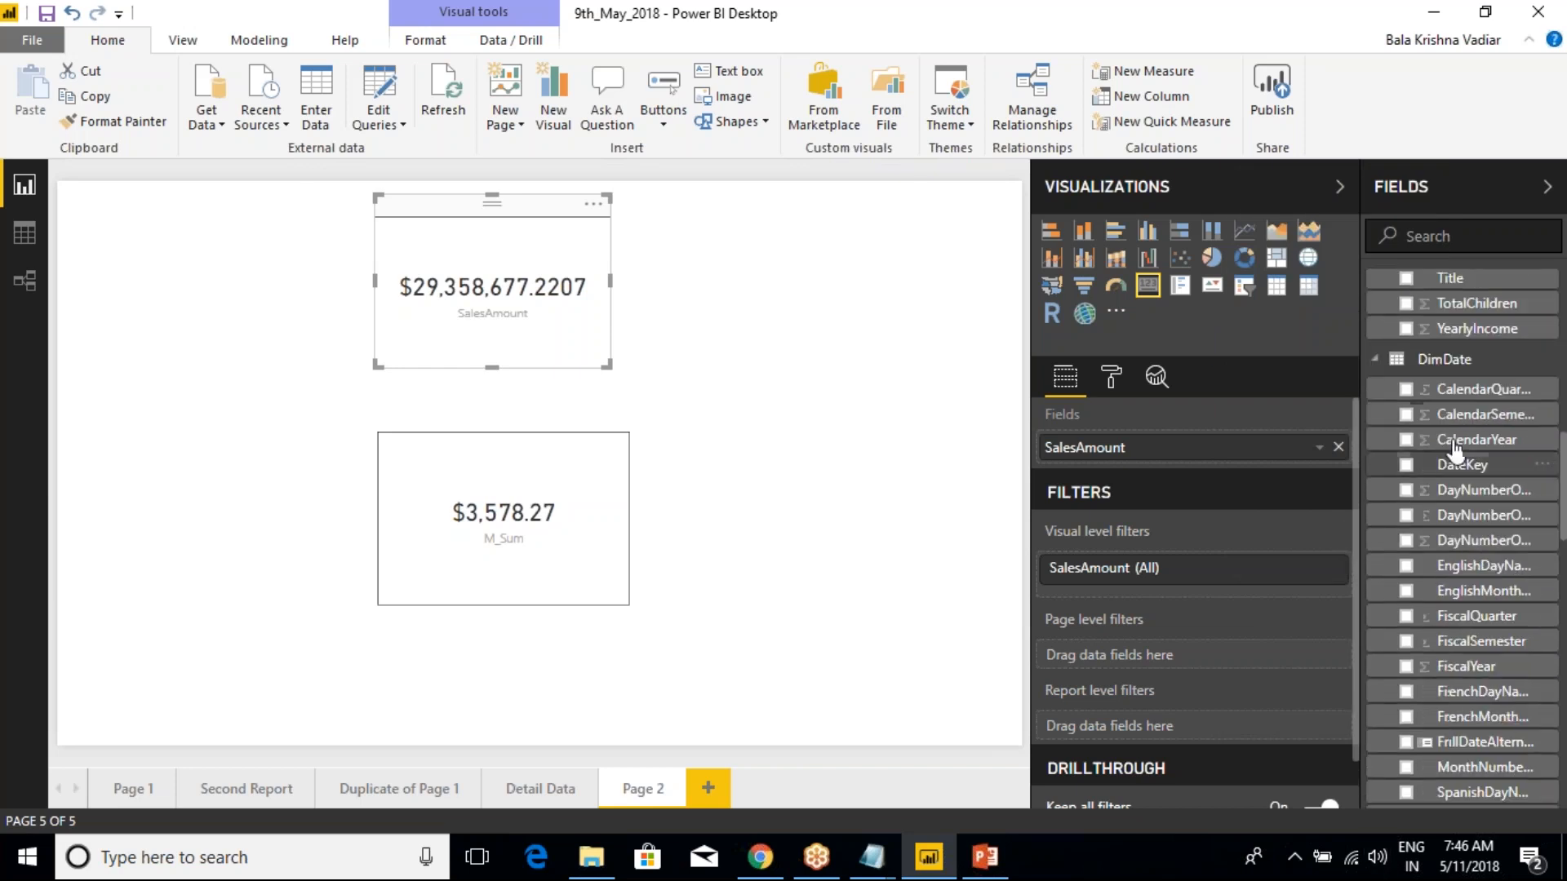
{"action": "right_click", "coordinate": [1461, 360]}
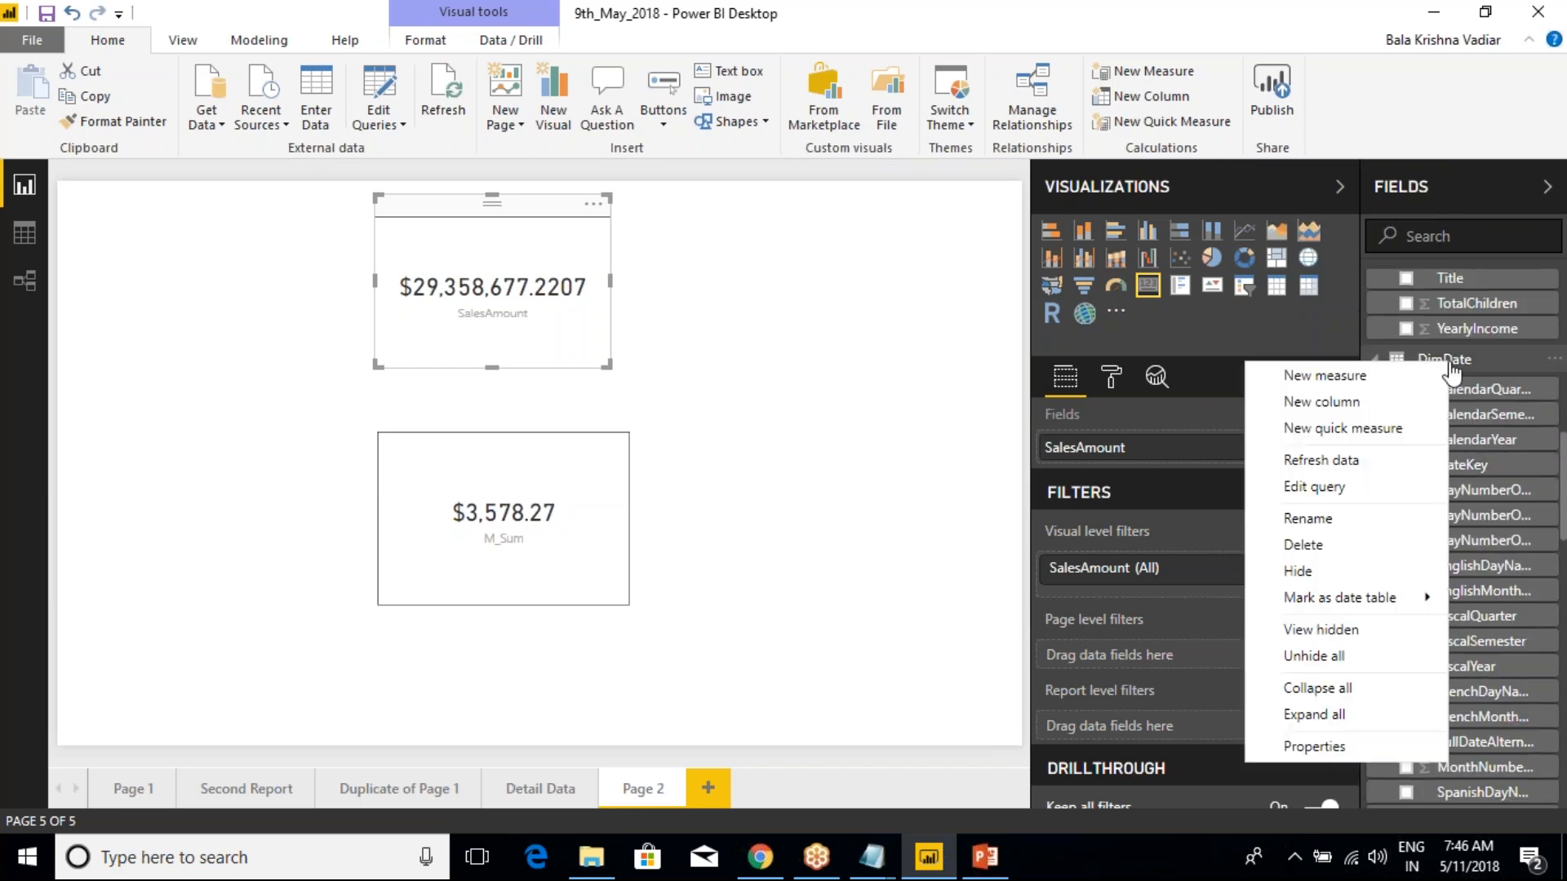
{"action": "left_click", "coordinate": [1318, 690]}
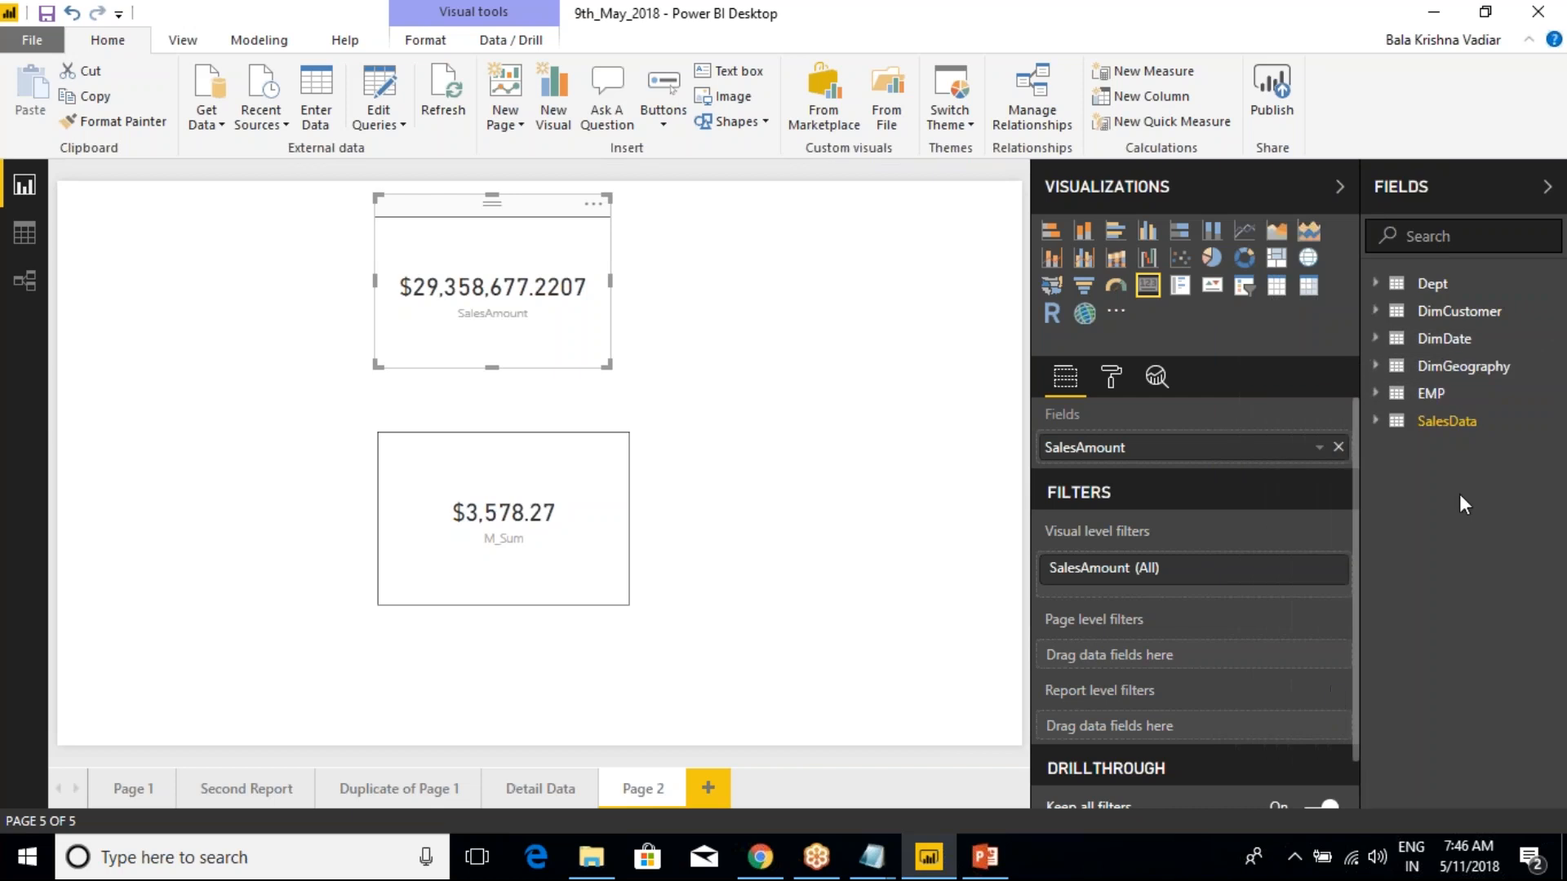
Give the SalesData table the description "This Table is having Transactional Level data" in its properties and close the properties
{"action": "right_click", "coordinate": [1433, 428]}
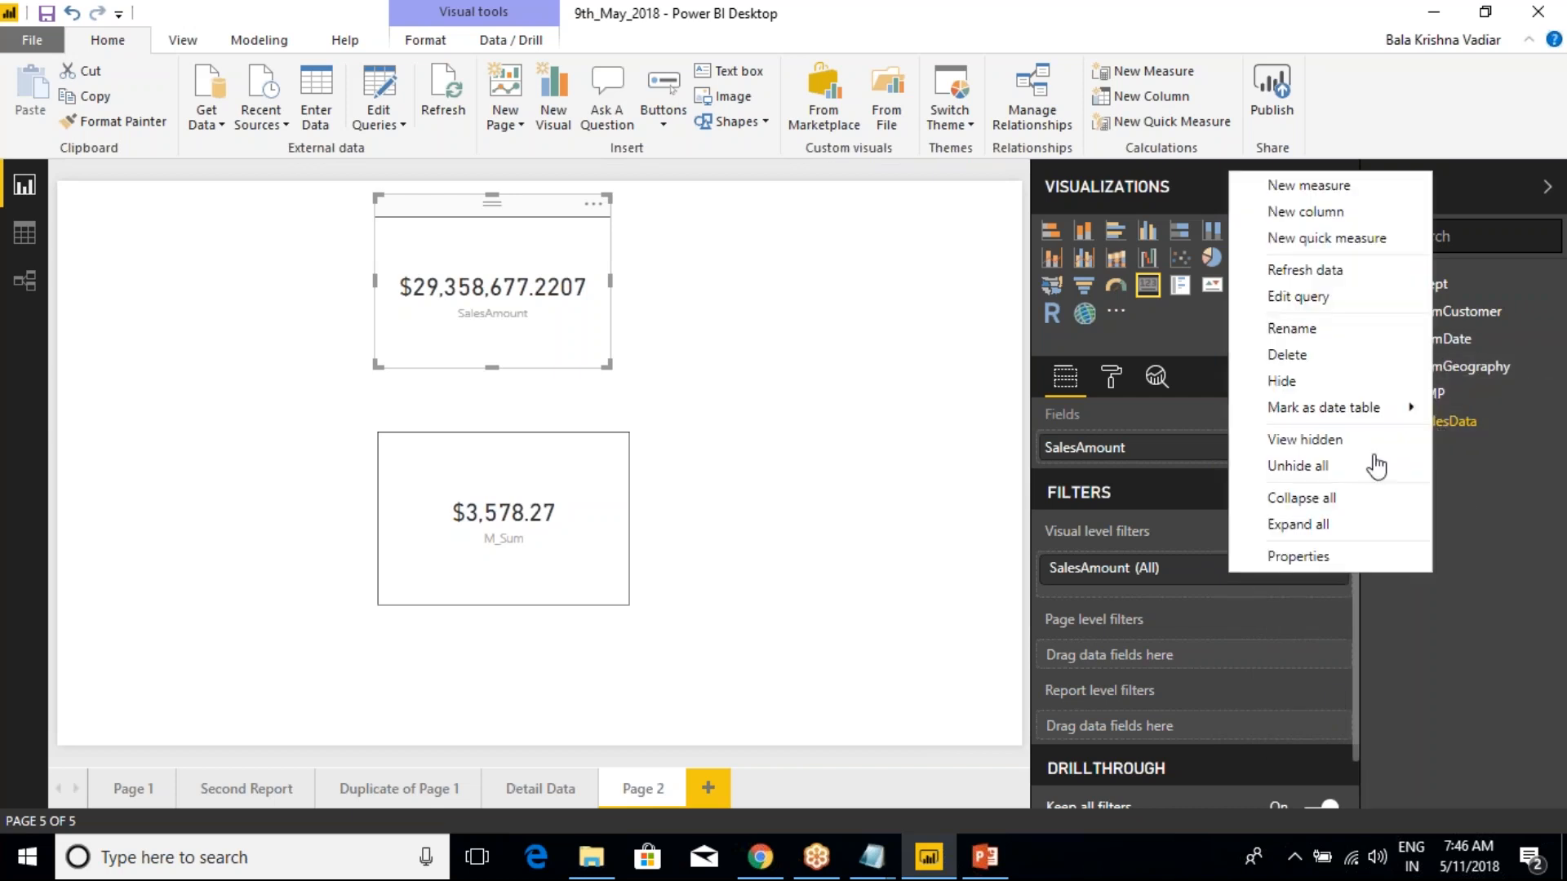
{"action": "left_click", "coordinate": [1322, 558]}
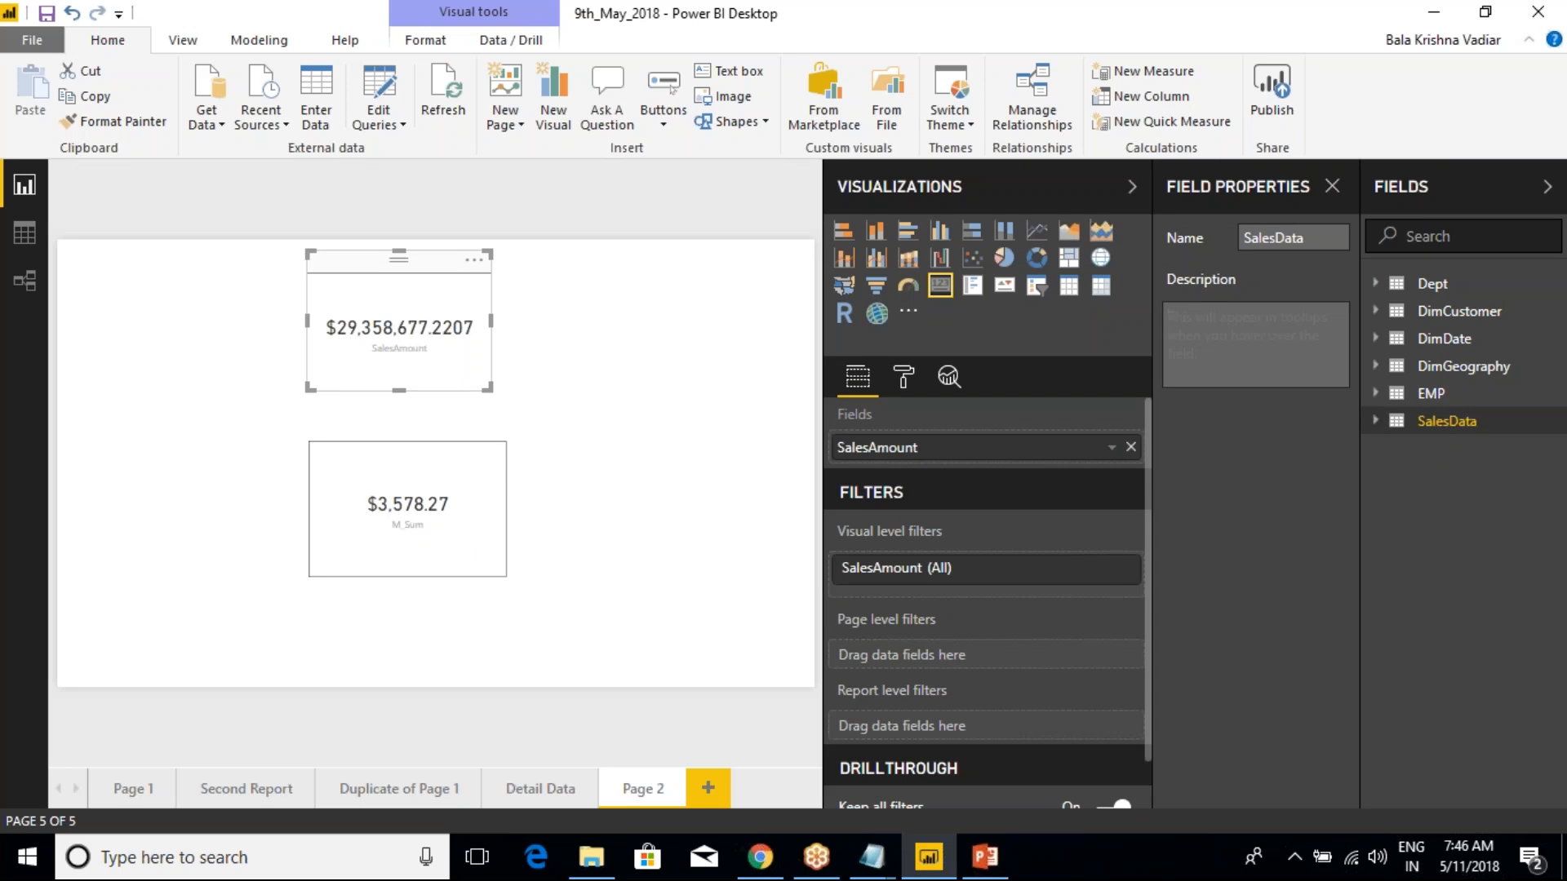
{"action": "type", "text": "This Table is having Transact"}
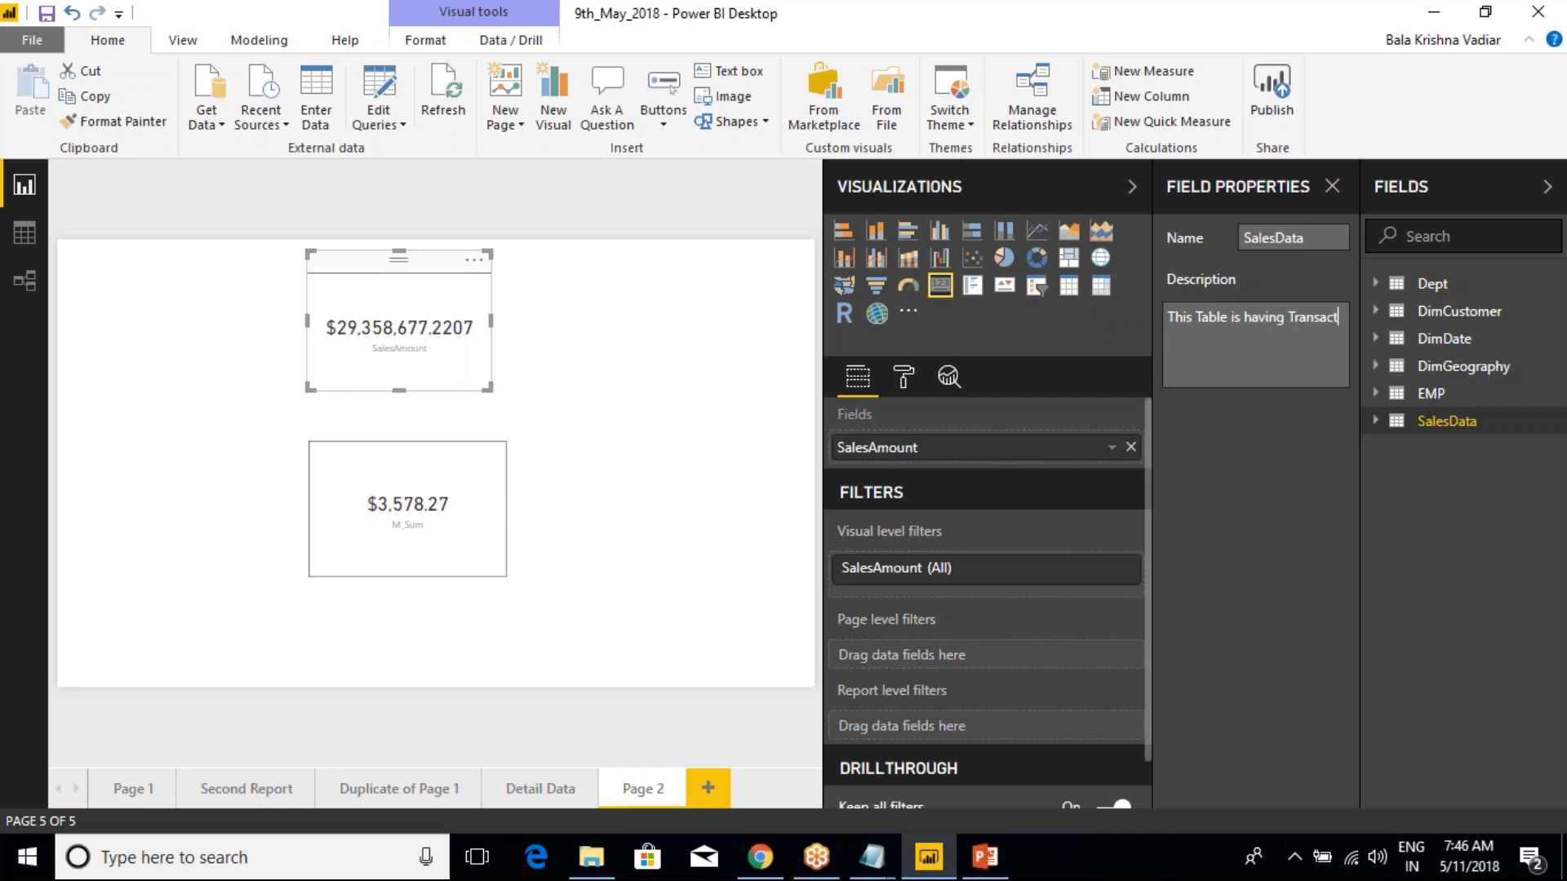
{"action": "type", "text": "ional Level"}
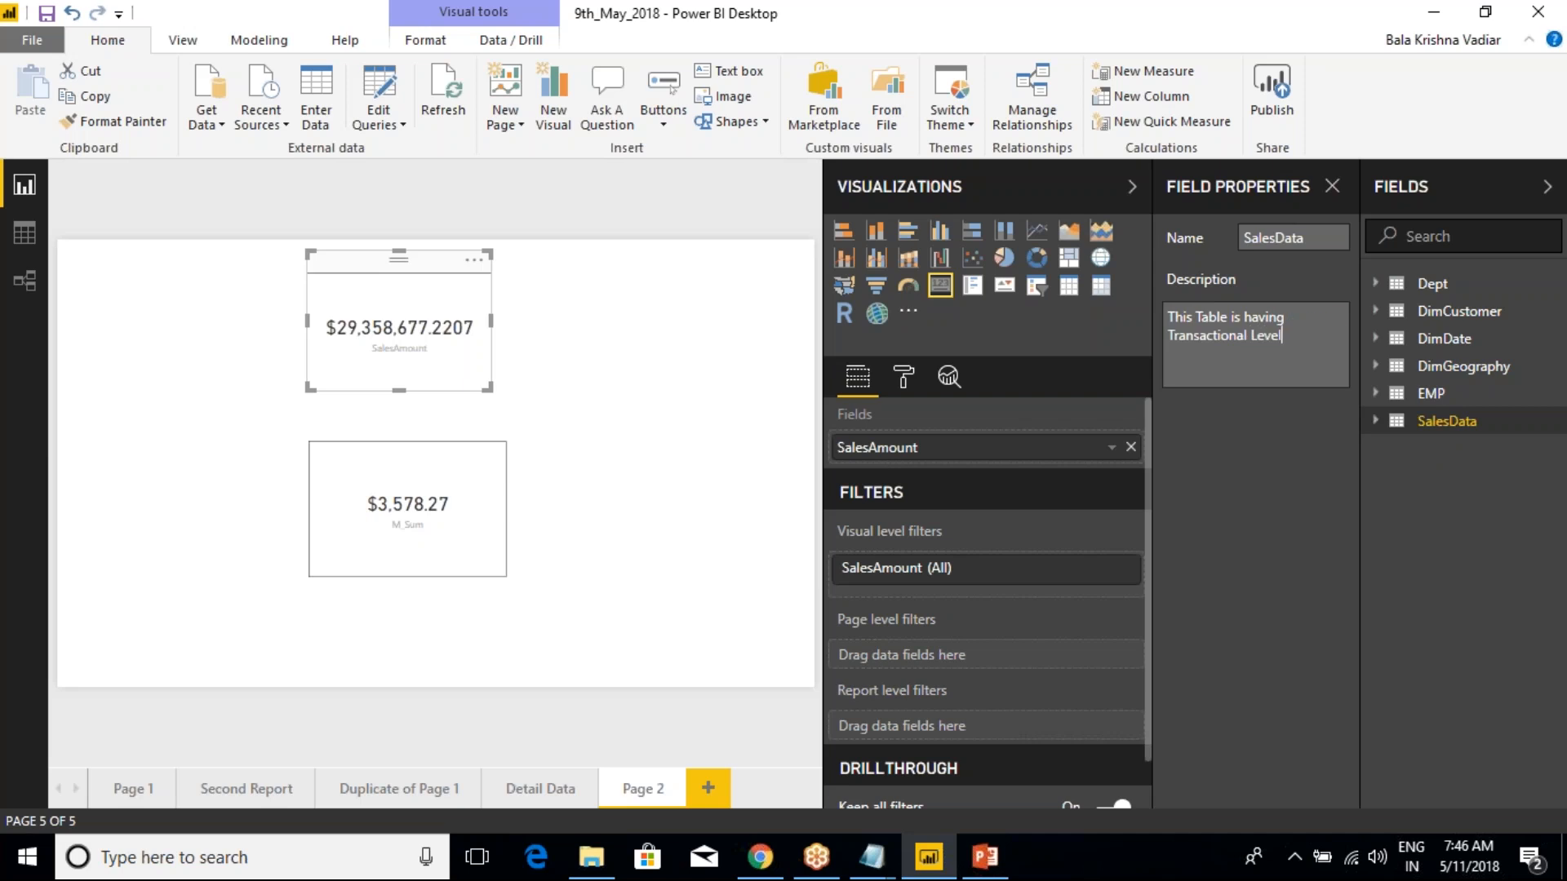
{"action": "type", "text": " data"}
{"action": "left_click", "coordinate": [1417, 499]}
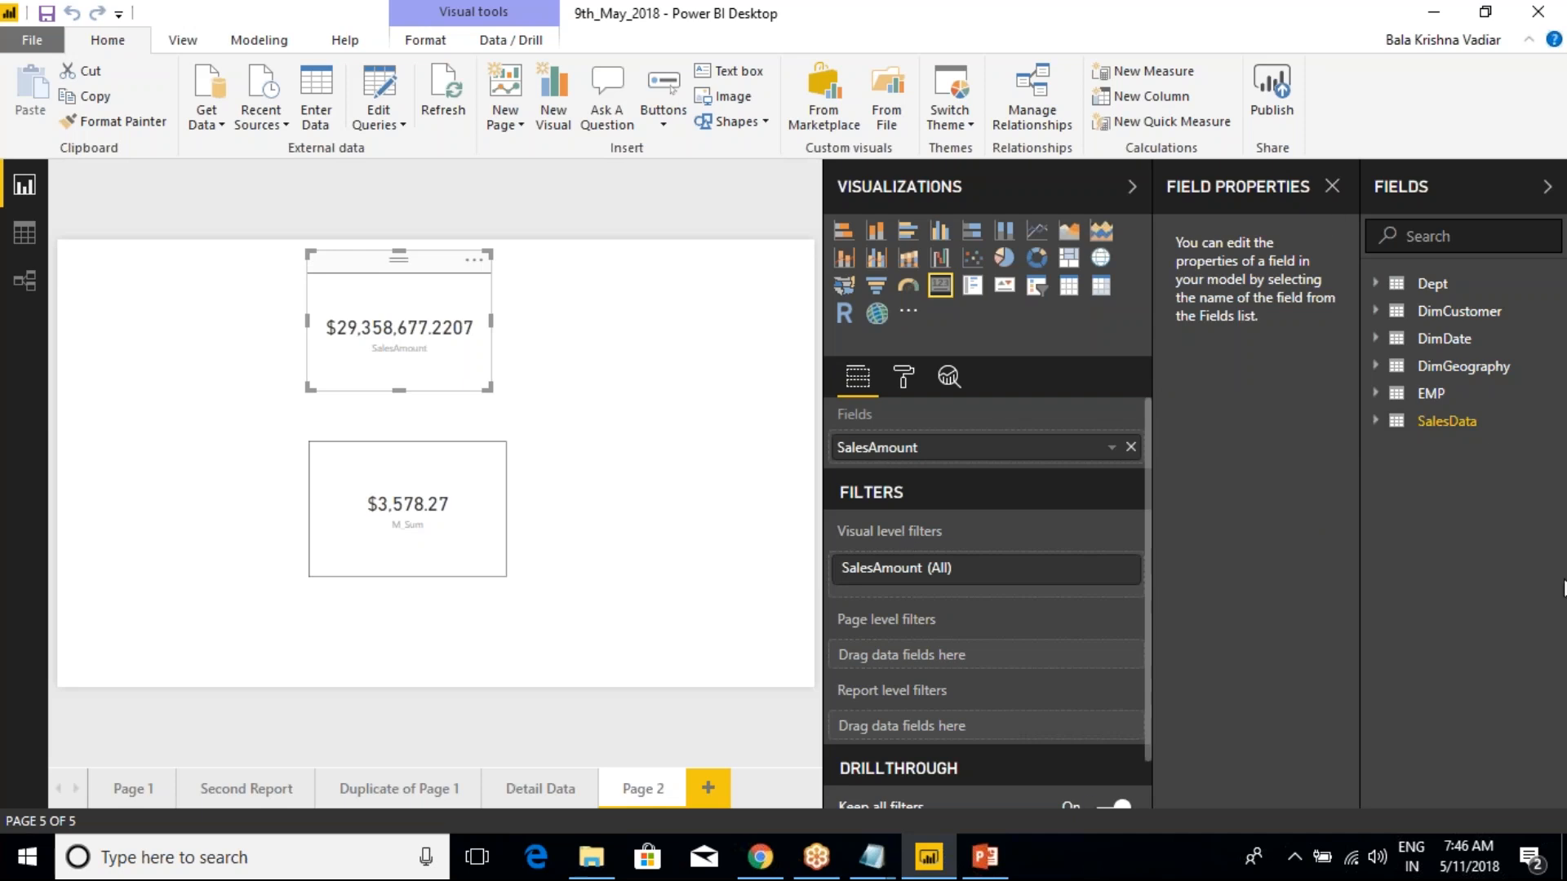
{"action": "left_click", "coordinate": [1332, 186]}
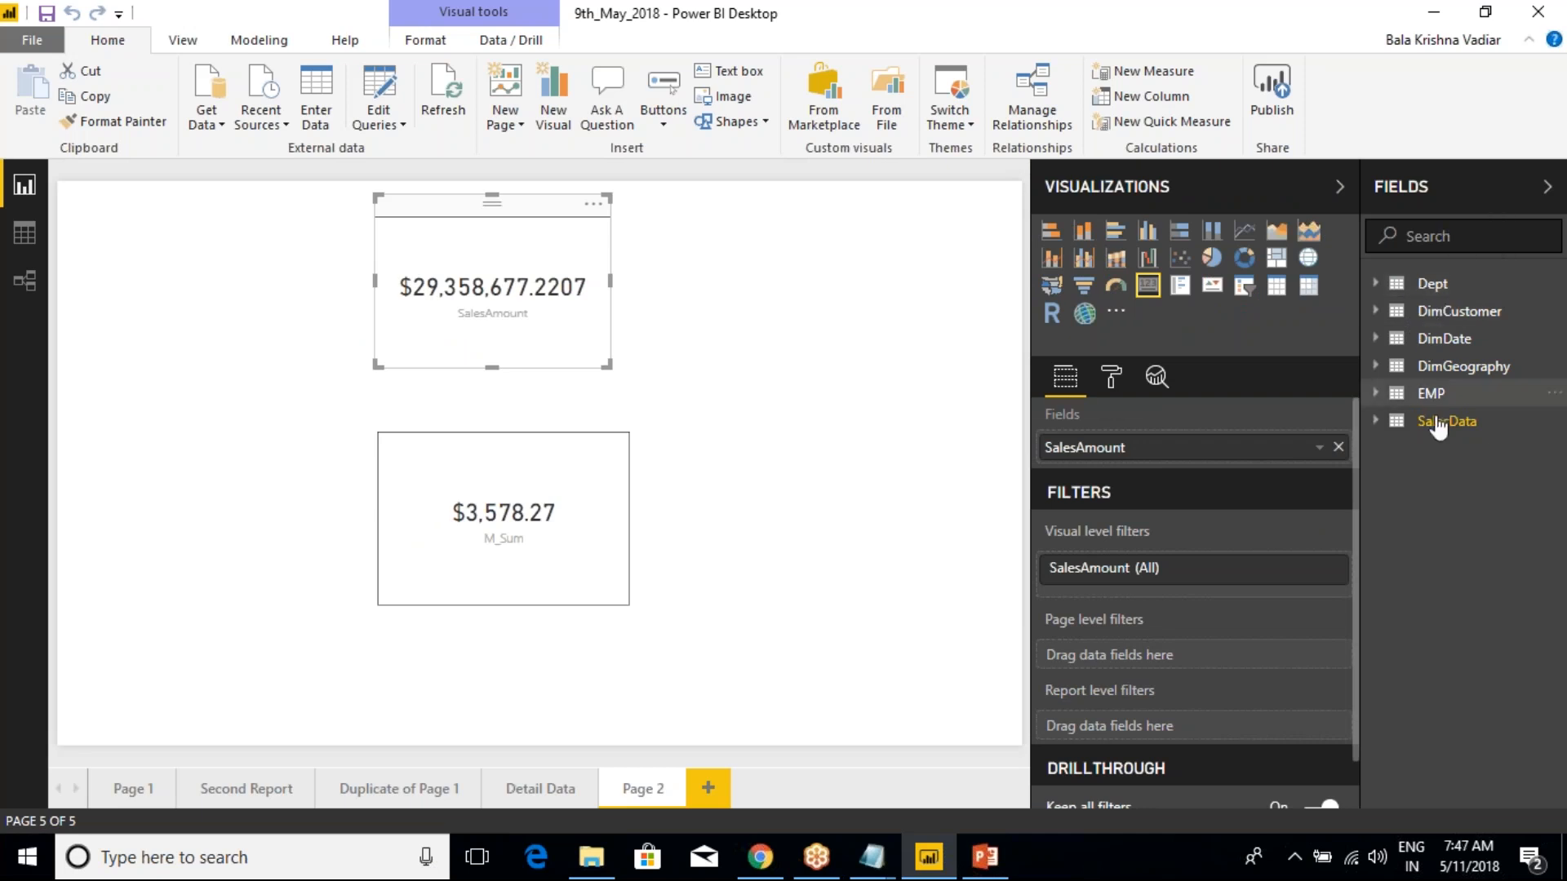
Look at the Quick measures dialog for the SalesData table, close it, and review the table's options without choosing any
{"action": "mouse_move", "coordinate": [1438, 429]}
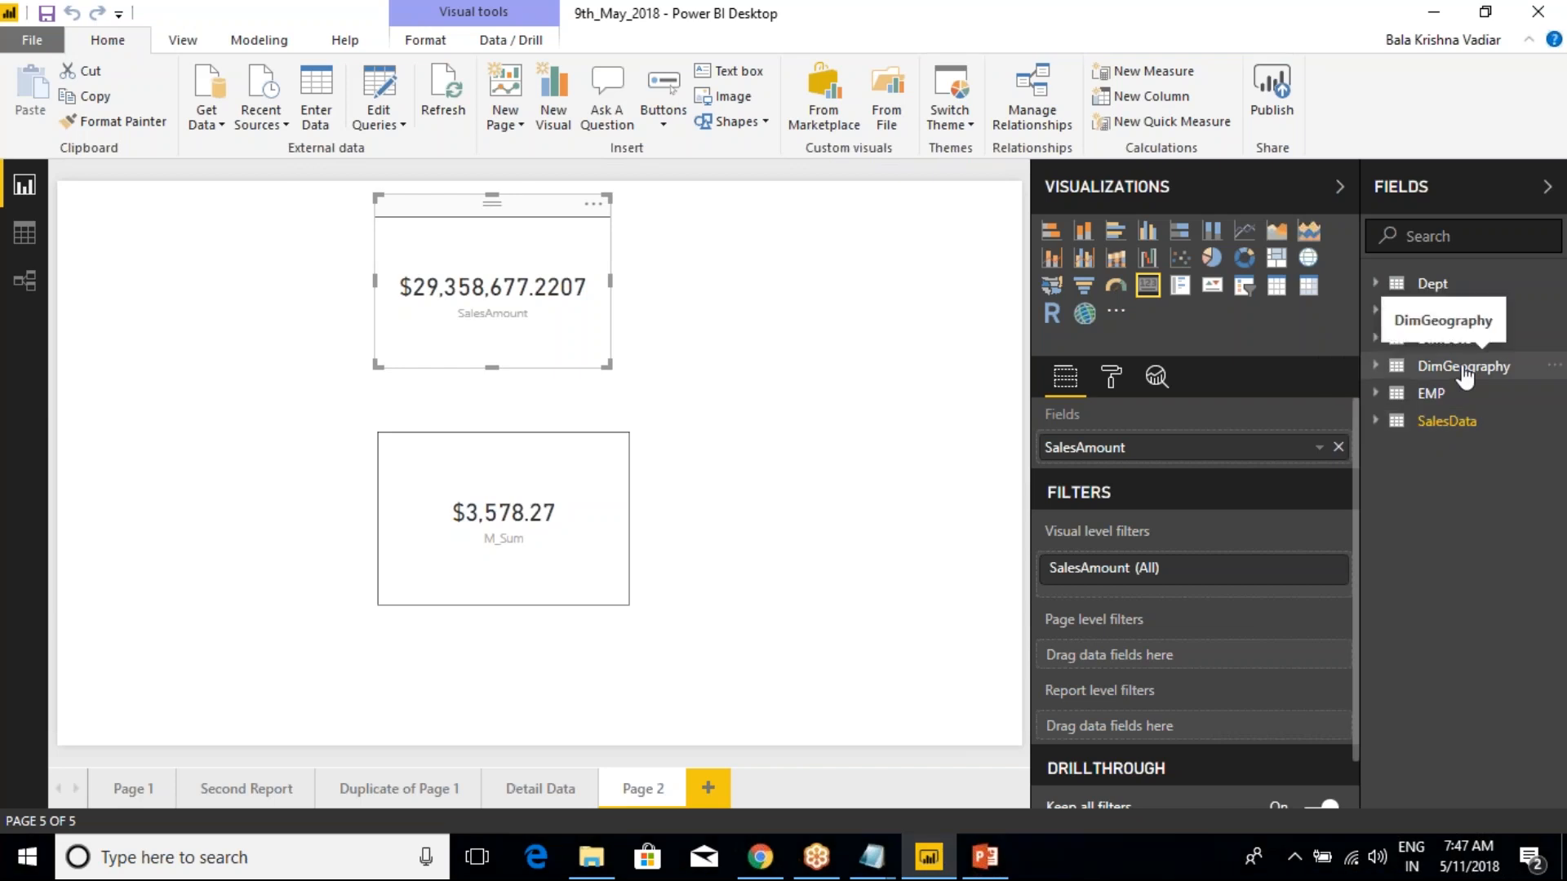
{"action": "right_click", "coordinate": [1432, 421]}
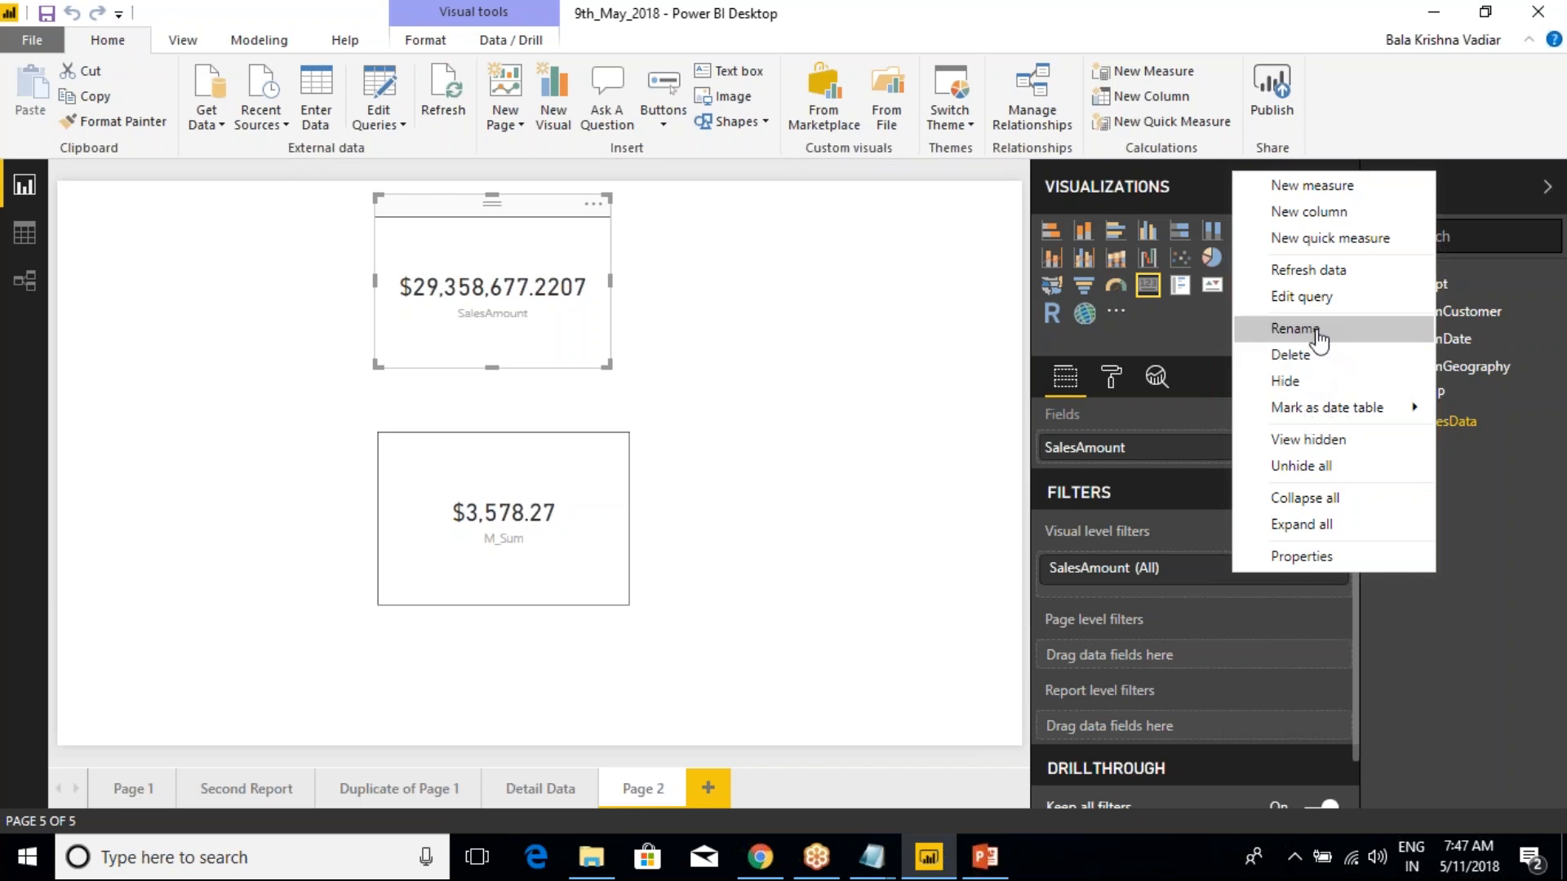
{"action": "left_click", "coordinate": [1331, 239]}
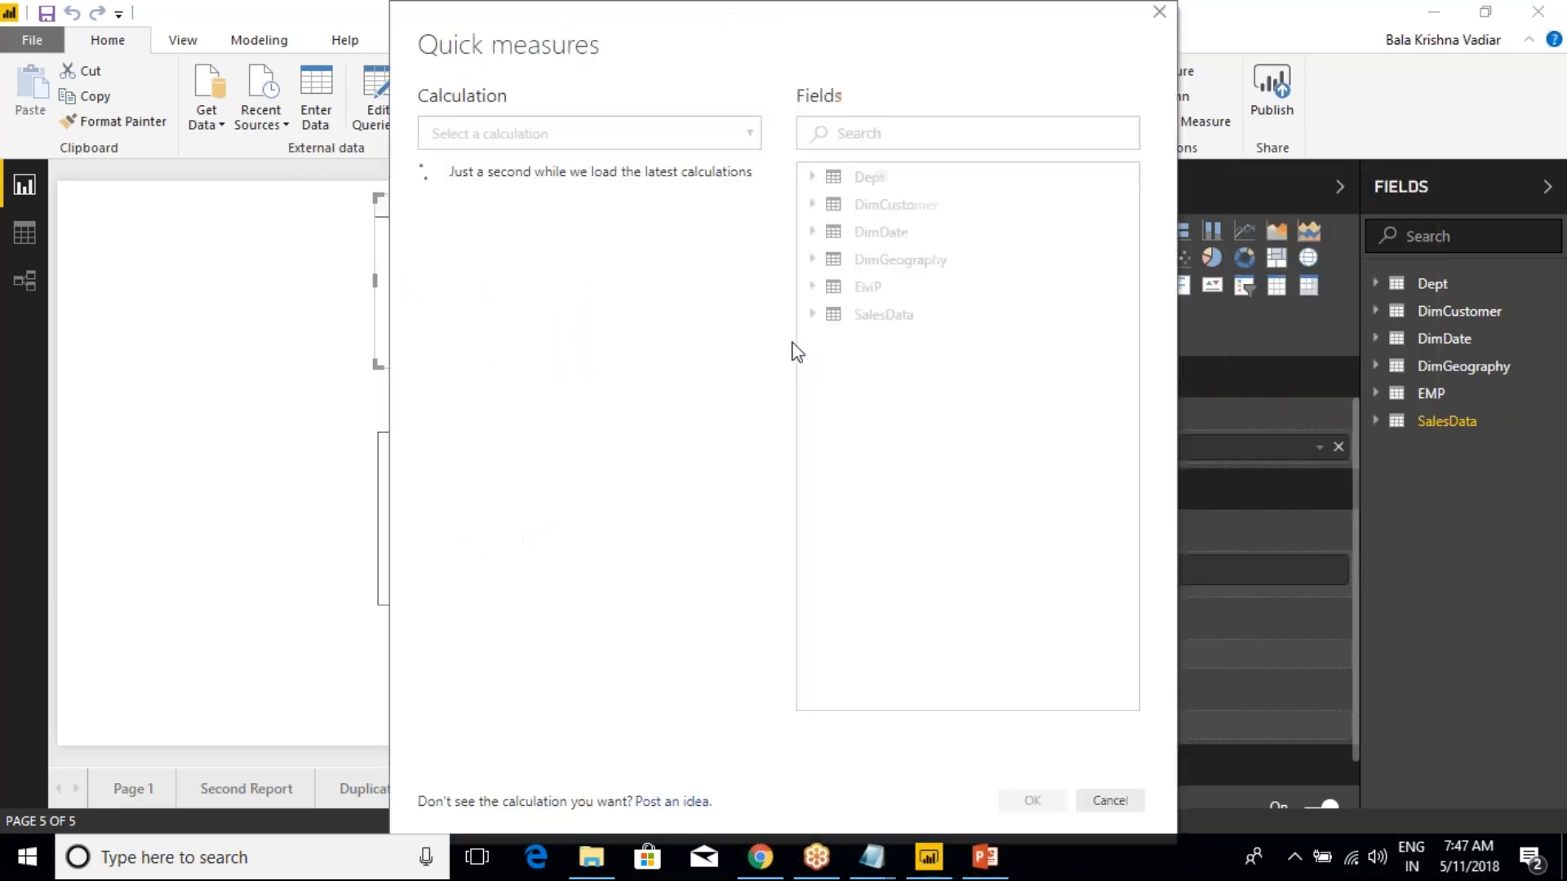
{"action": "left_click_drag", "start_coordinate": [717, 36], "coordinate": [620, 154]}
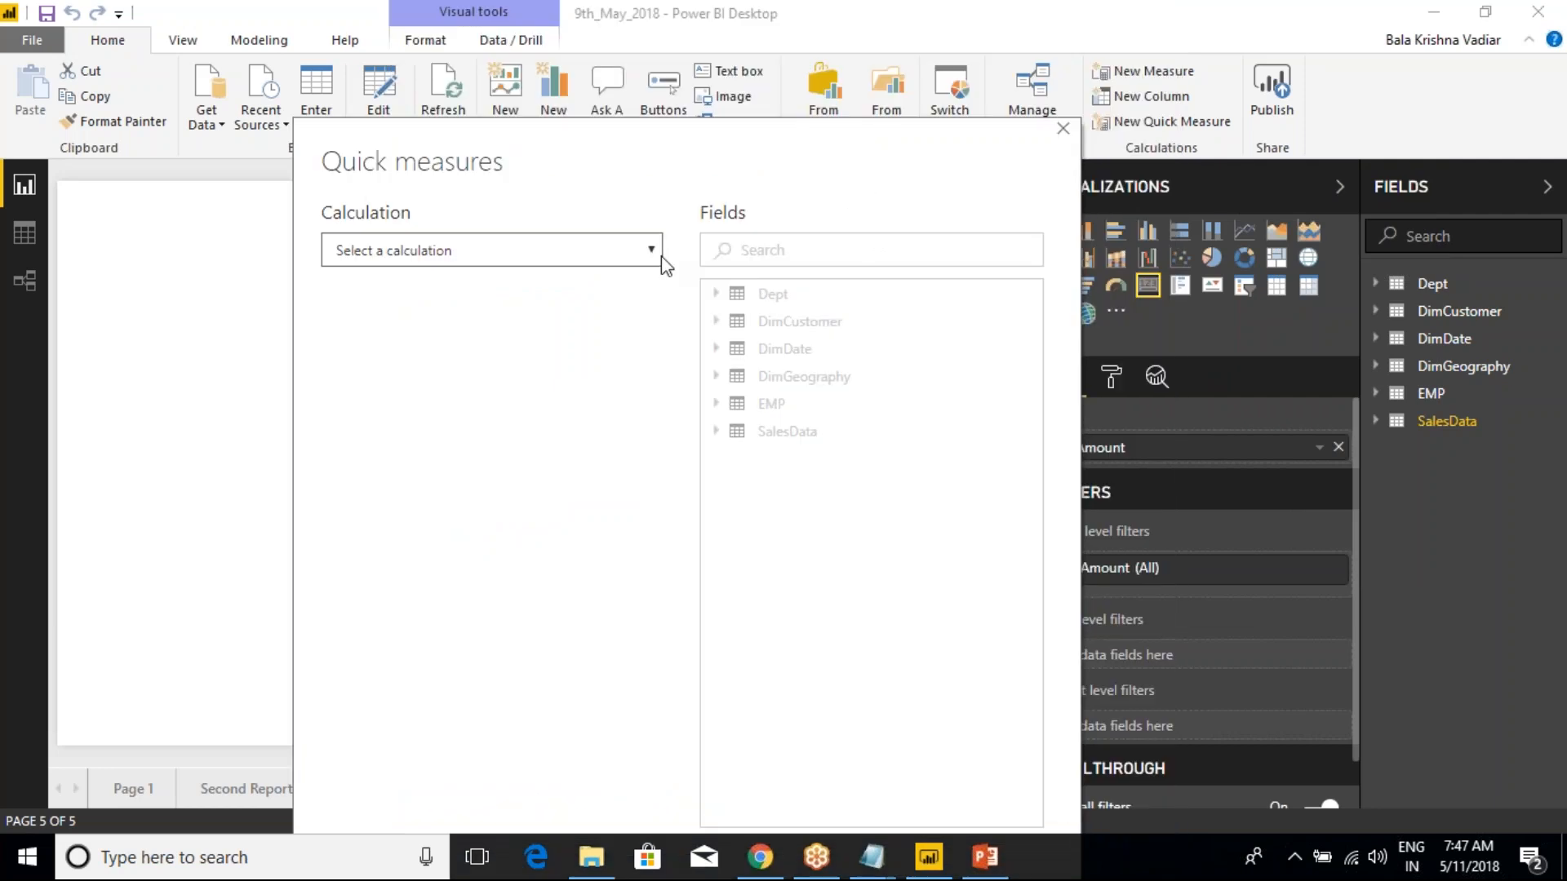
{"action": "left_click", "coordinate": [1063, 128]}
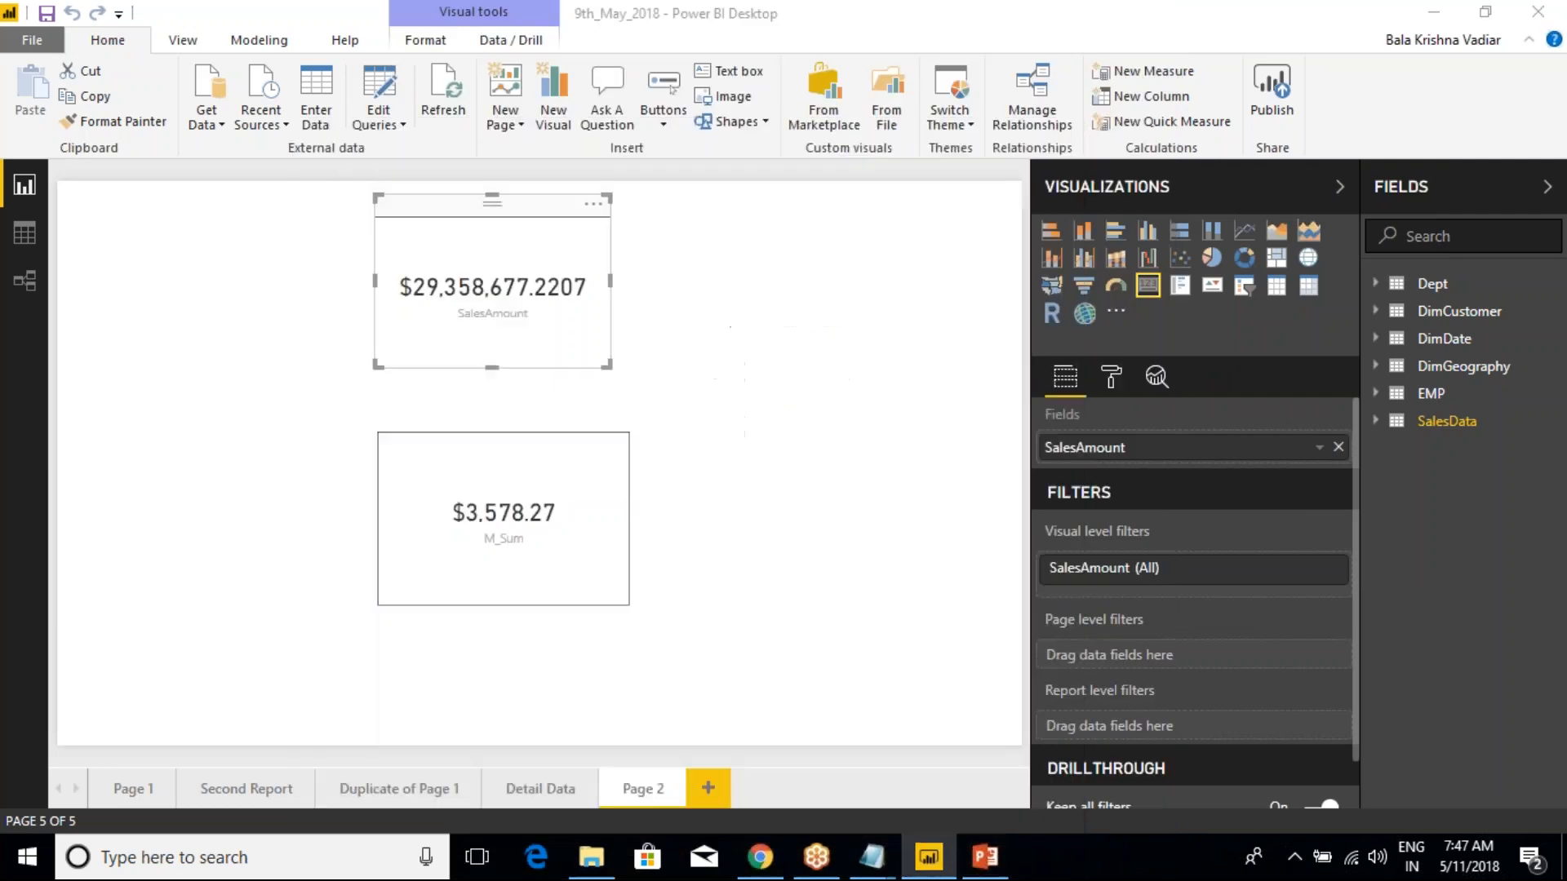
{"action": "right_click", "coordinate": [1436, 421]}
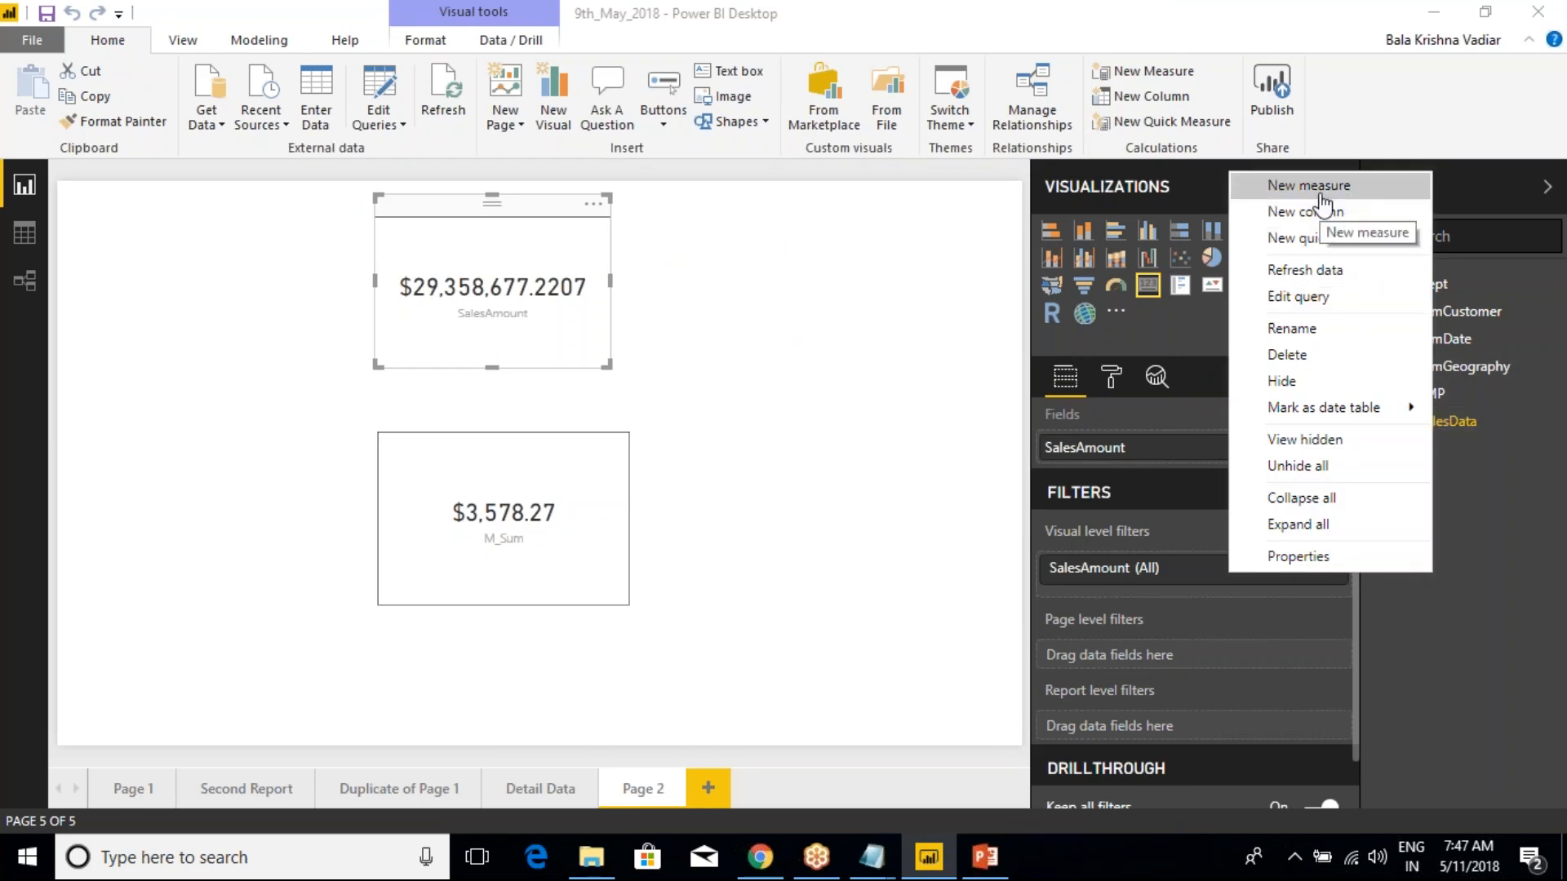
{"action": "left_click", "coordinate": [938, 343]}
Expand SalesData and replace the M_Sum measure's expression with CALCULATE(sum(SalesData[SalesAmount]), leaving it open for a filter argument
{"action": "left_click", "coordinate": [1374, 425]}
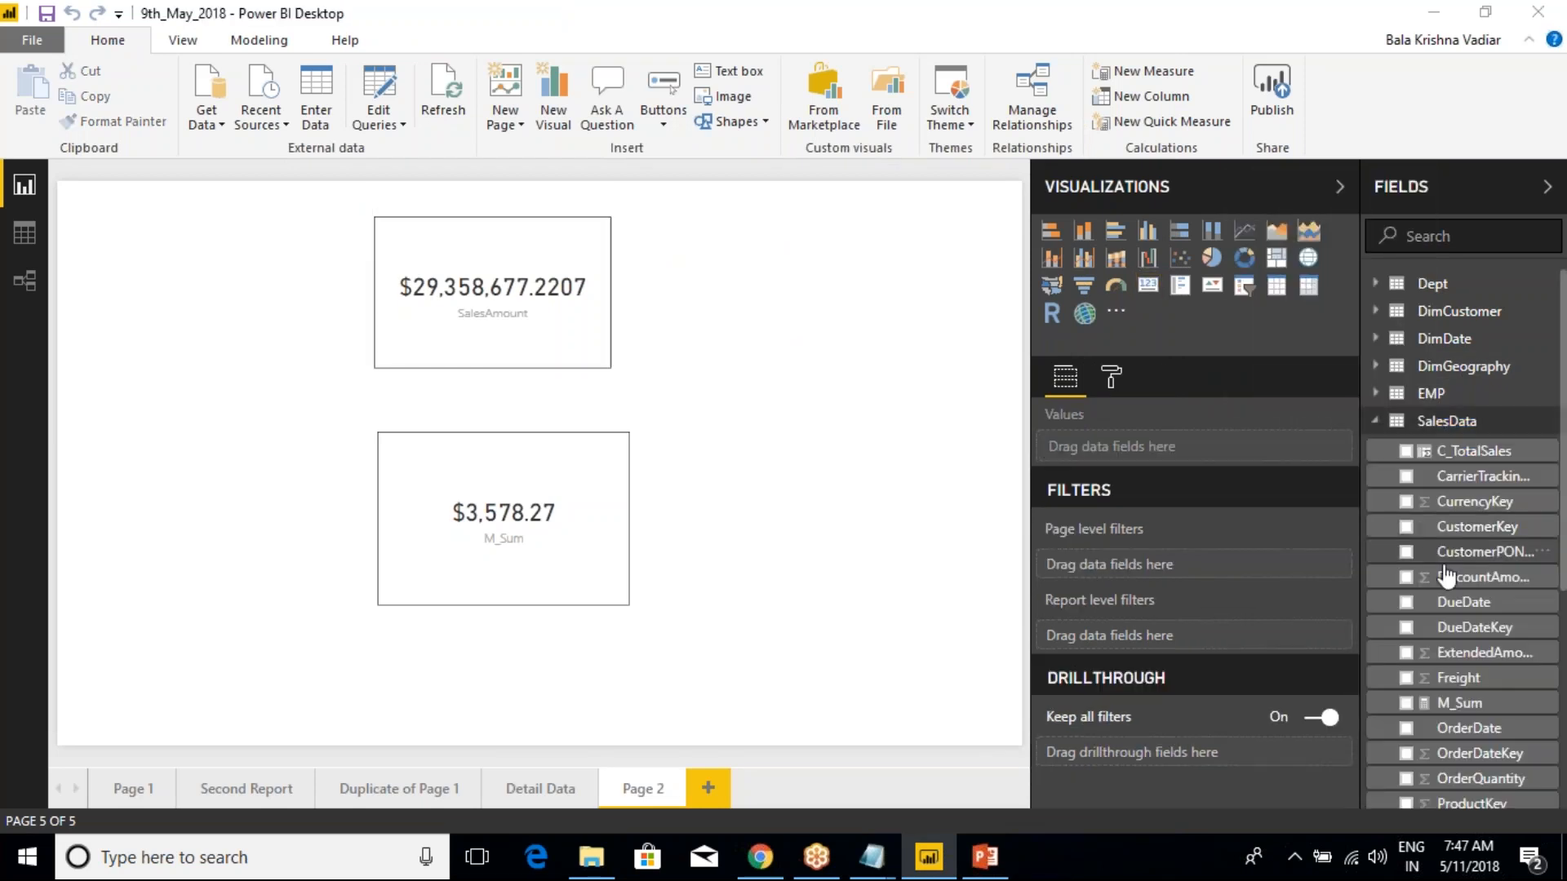
{"action": "left_click", "coordinate": [1459, 702]}
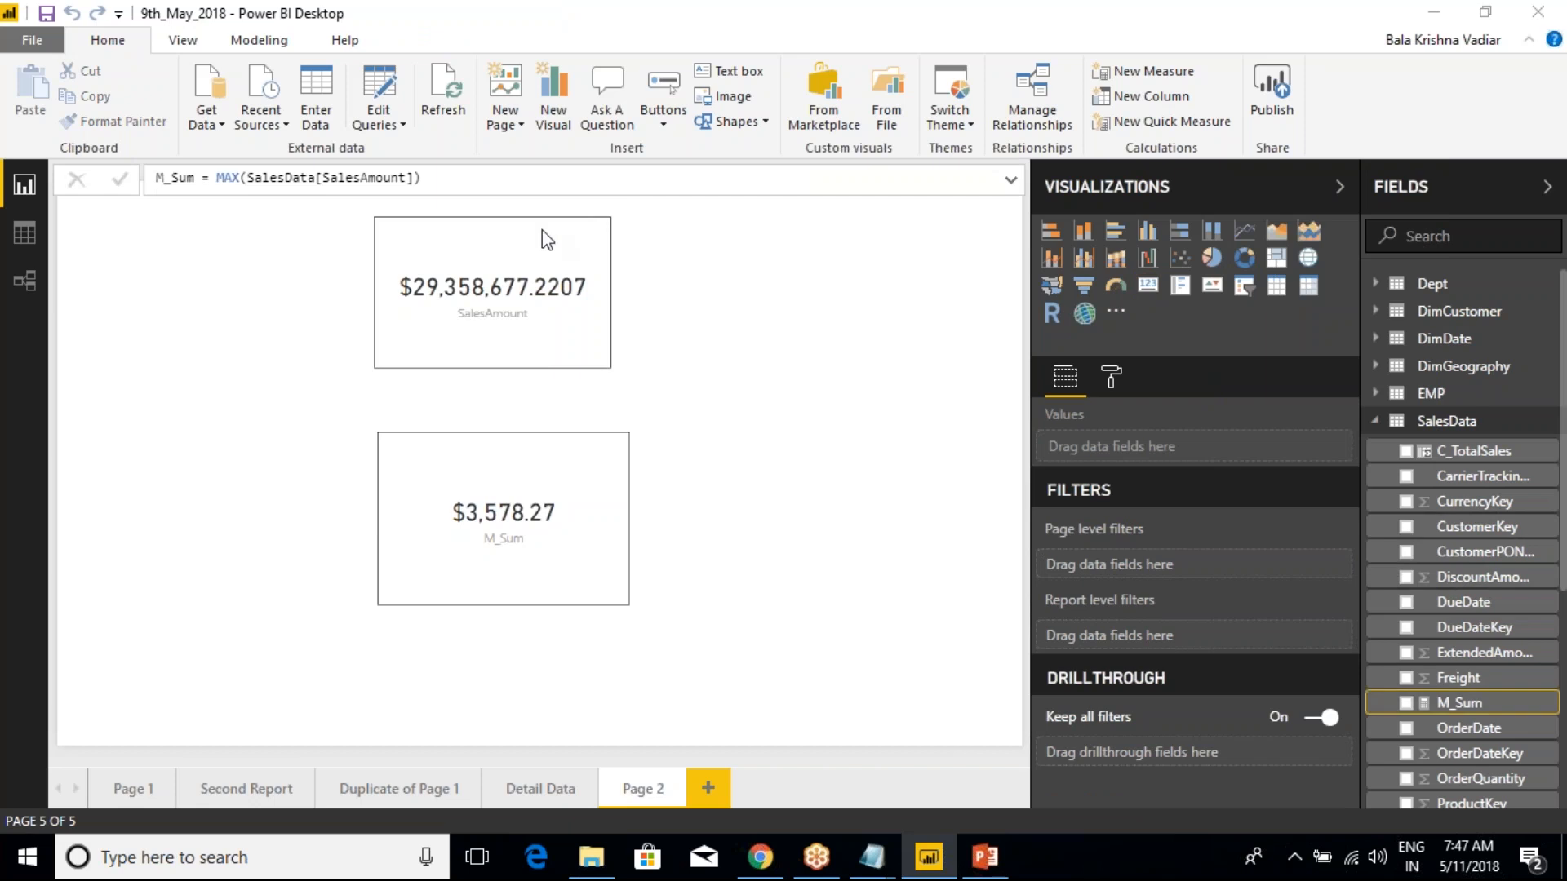
{"action": "left_click_drag", "start_coordinate": [421, 178], "coordinate": [220, 181]}
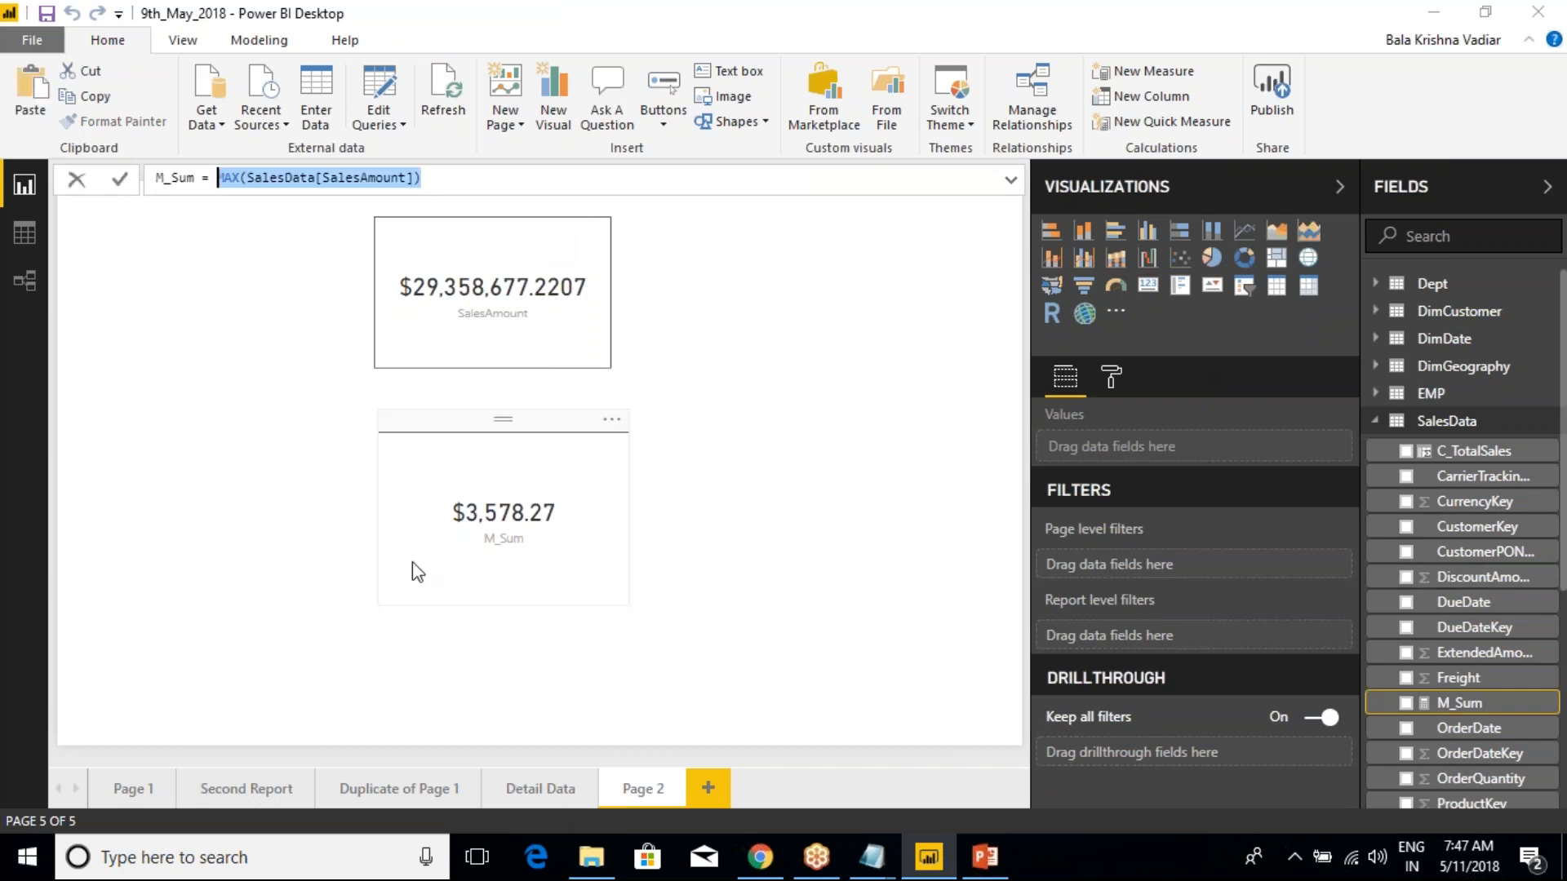
{"action": "type", "text": "calculate("}
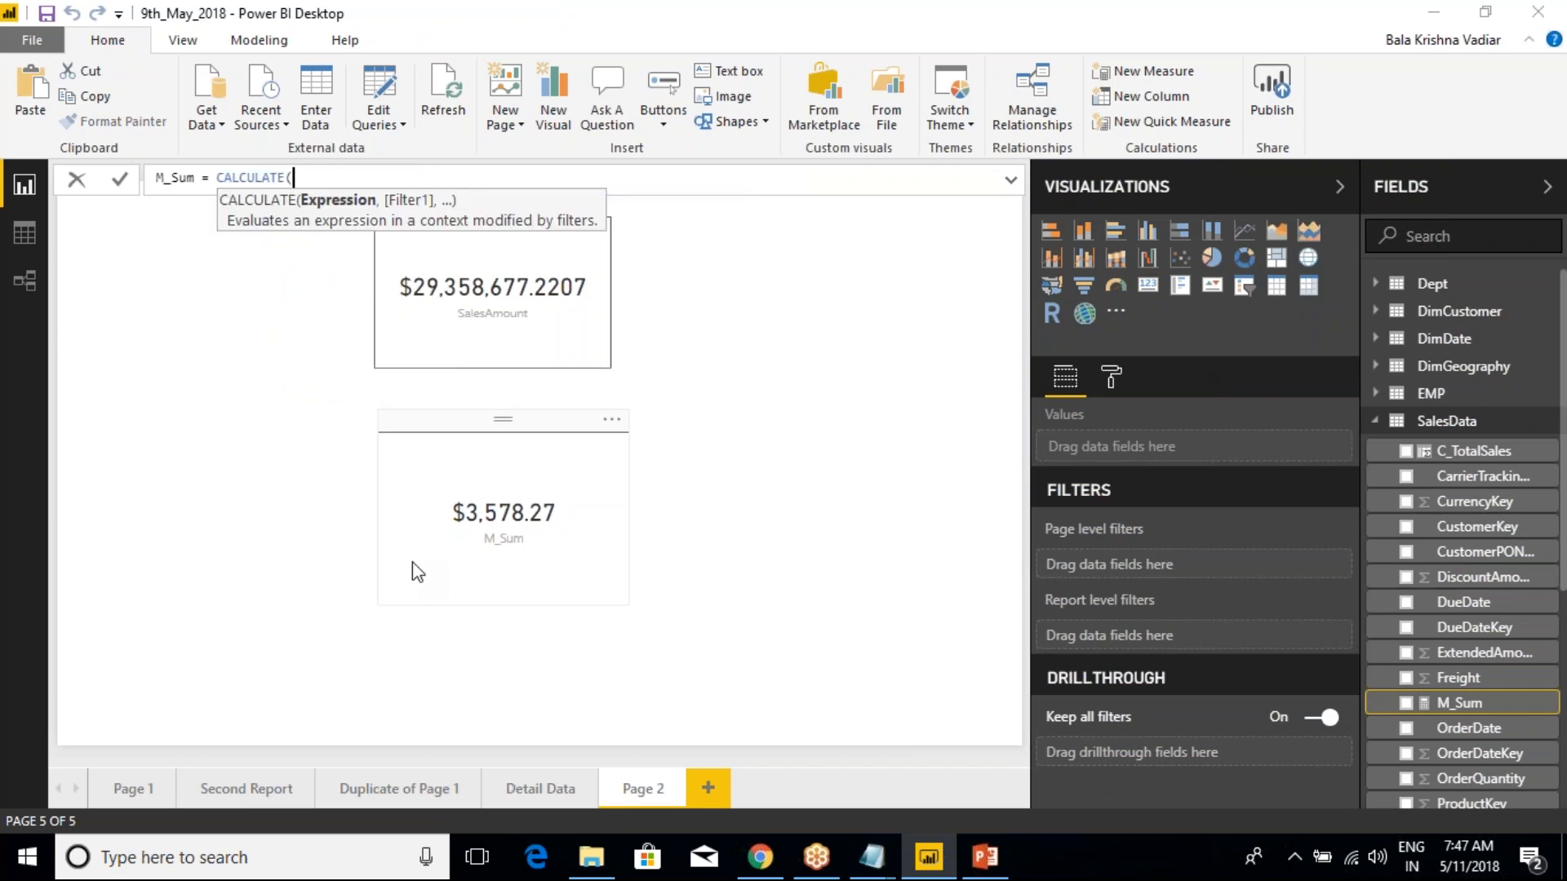
{"action": "type", "text": "sum(sales"}
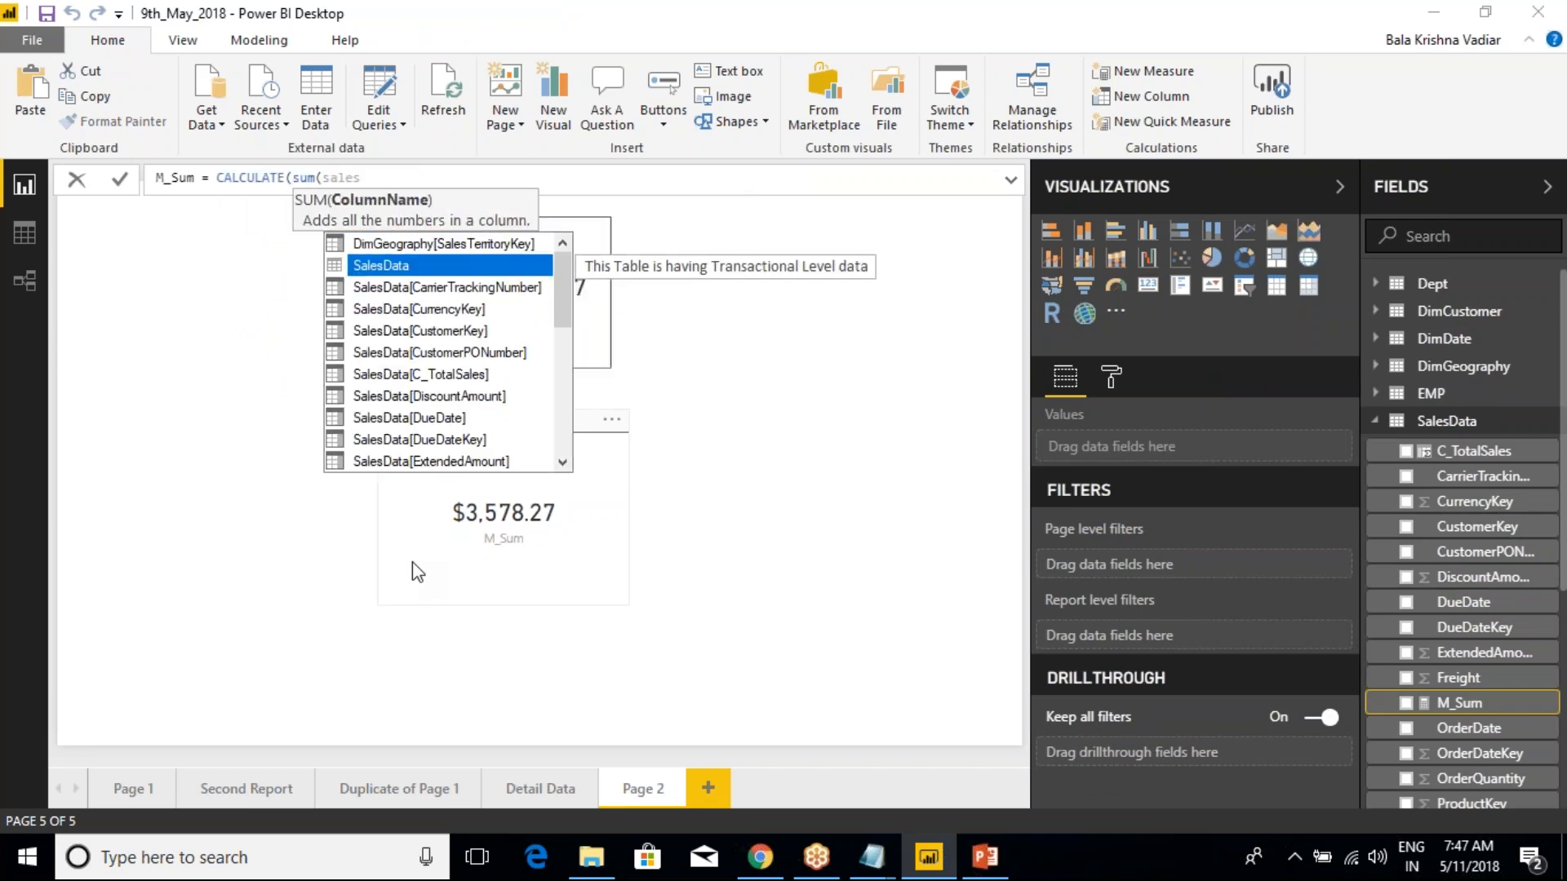
{"action": "key", "text": "Down"}
{"action": "key", "text": "Down"}
{"action": "key", "text": "Down"}
{"action": "key", "text": "Down"}
{"action": "key", "text": "Down"}
{"action": "key", "text": "Down"}
{"action": "key", "text": "Down"}
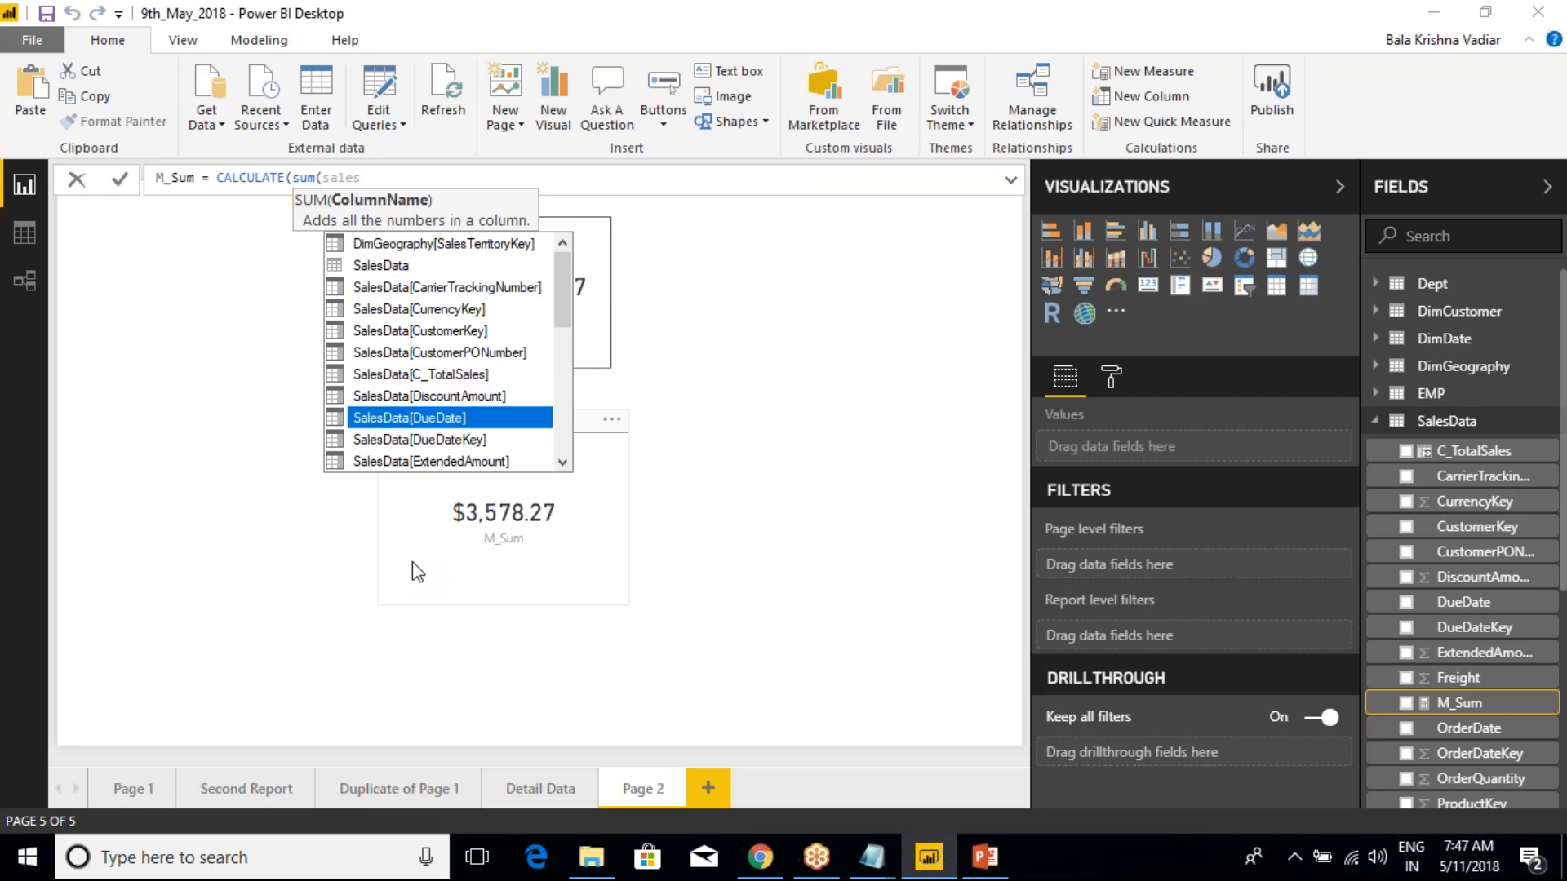
{"action": "type", "text": "am"}
{"action": "key", "text": "Tab"}
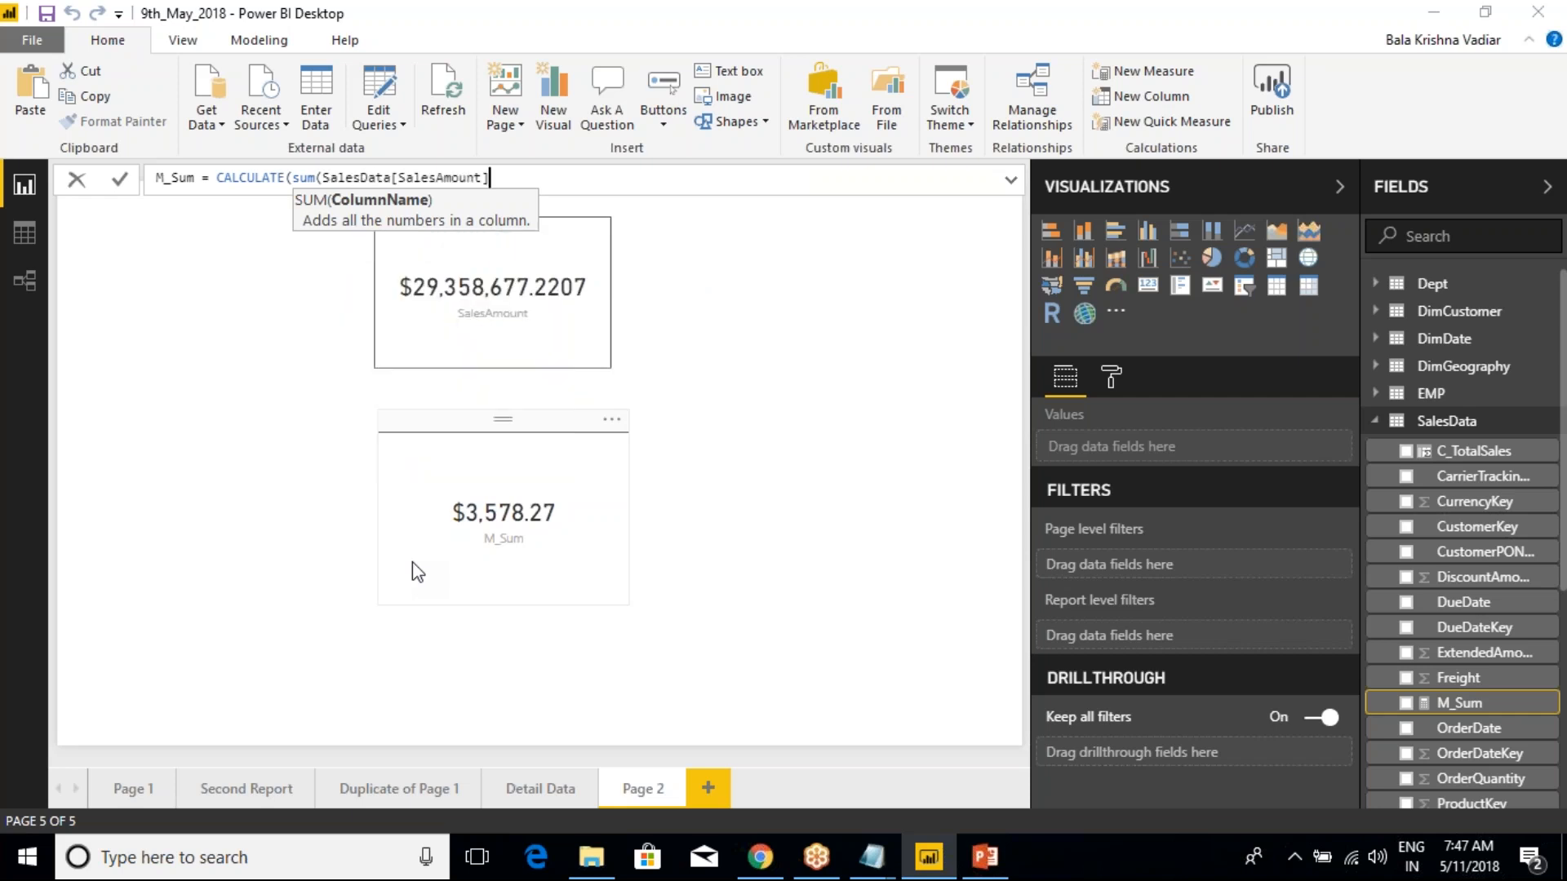
{"action": "type", "text": ")"}
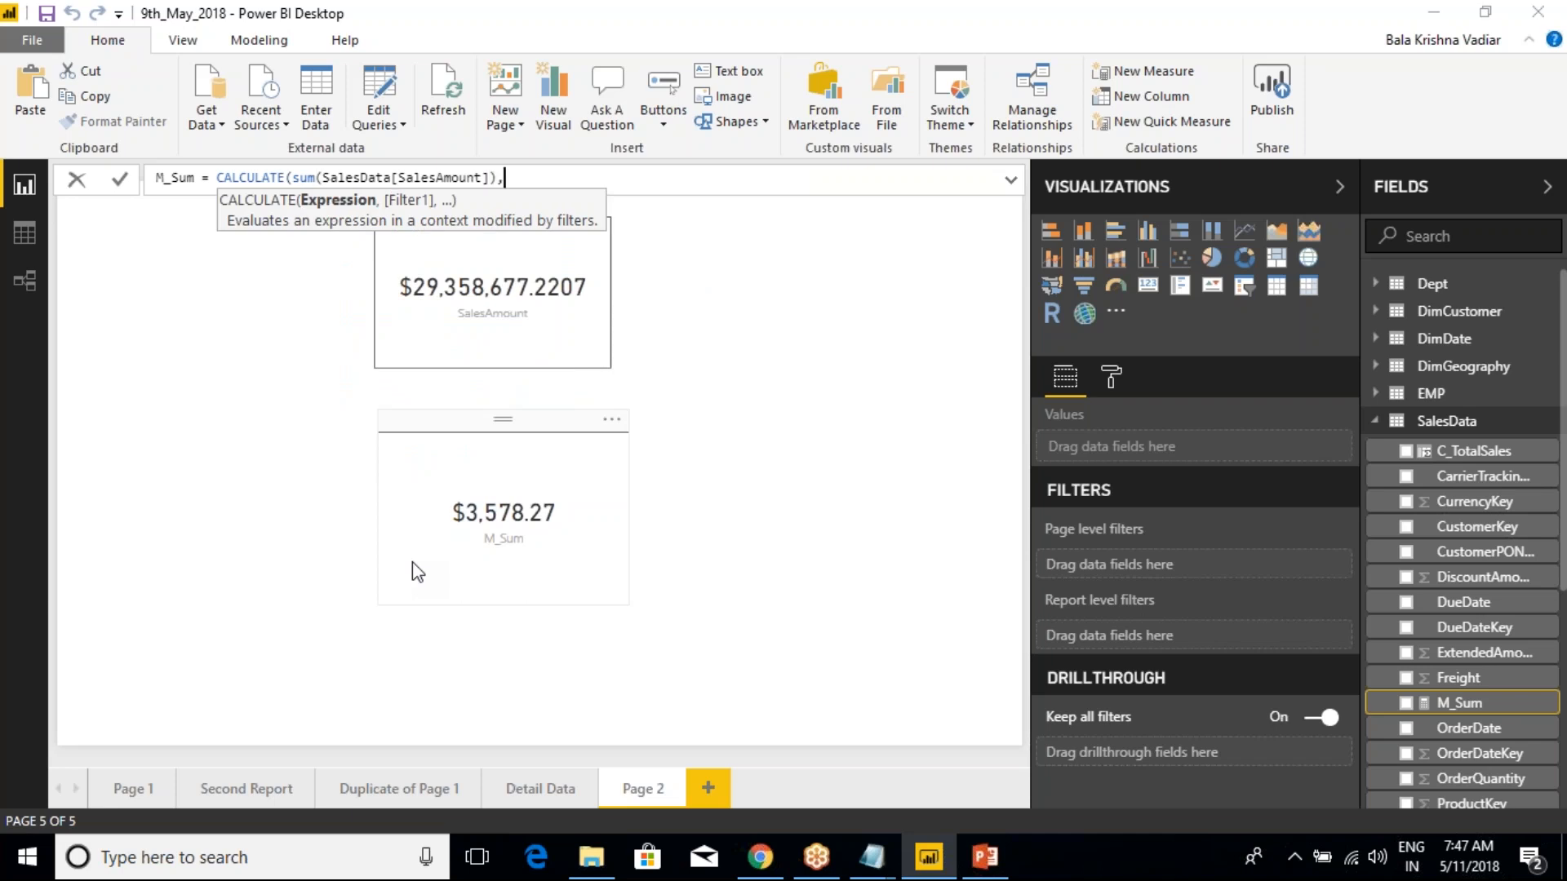
{"action": "type", "text": ","}
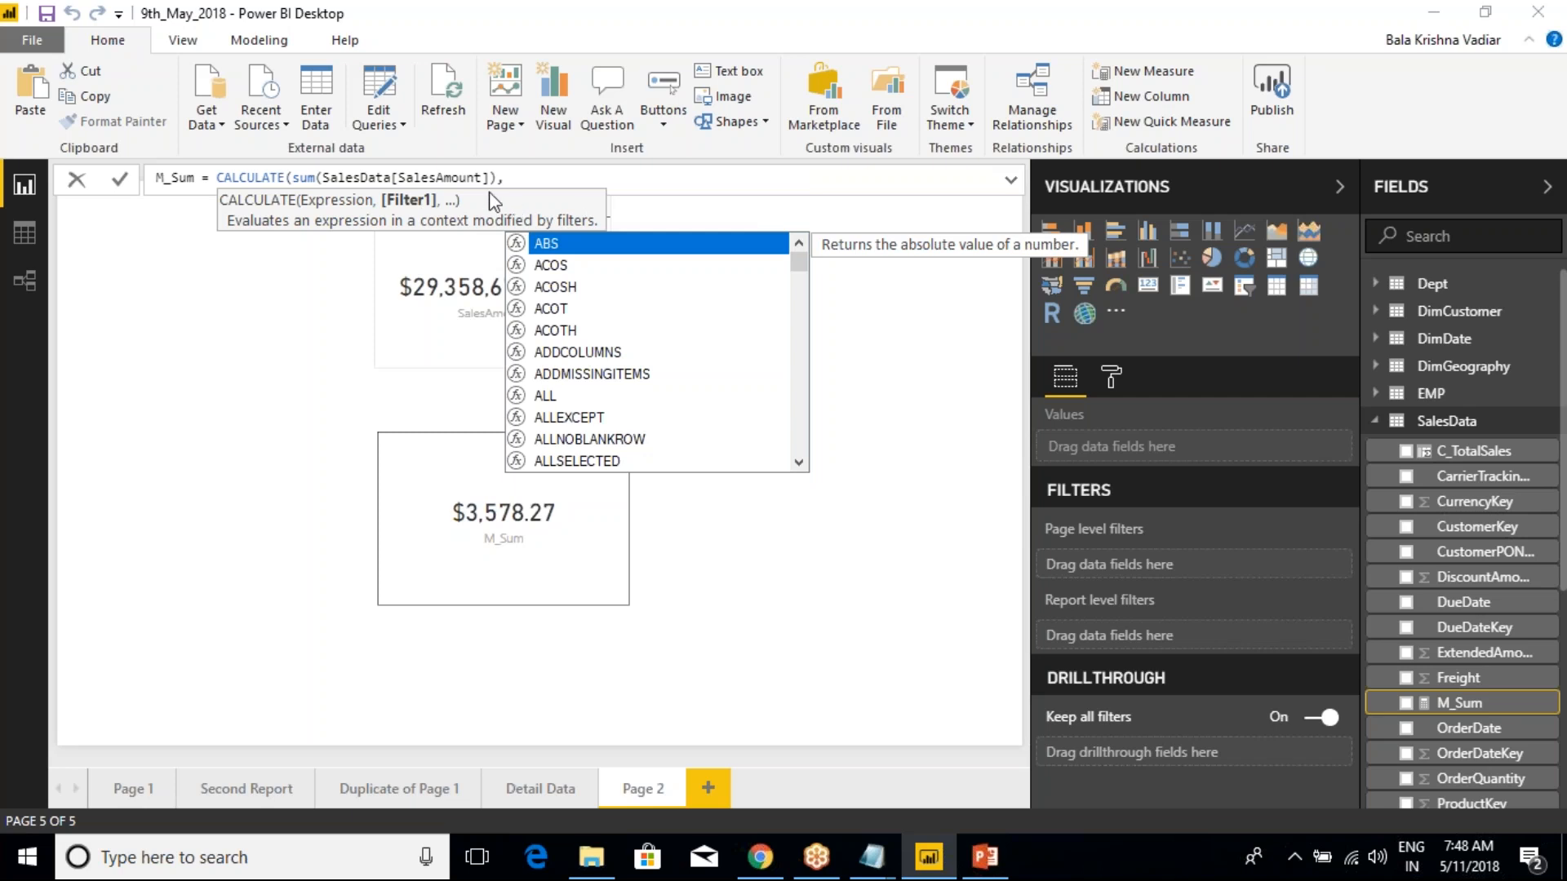
Rewrite the lowercase sum function inside the M_Sum formula as SUM
{"action": "double_click", "coordinate": [304, 177]}
{"action": "key", "text": "BackSpace"}
{"action": "key", "text": "BackSpace"}
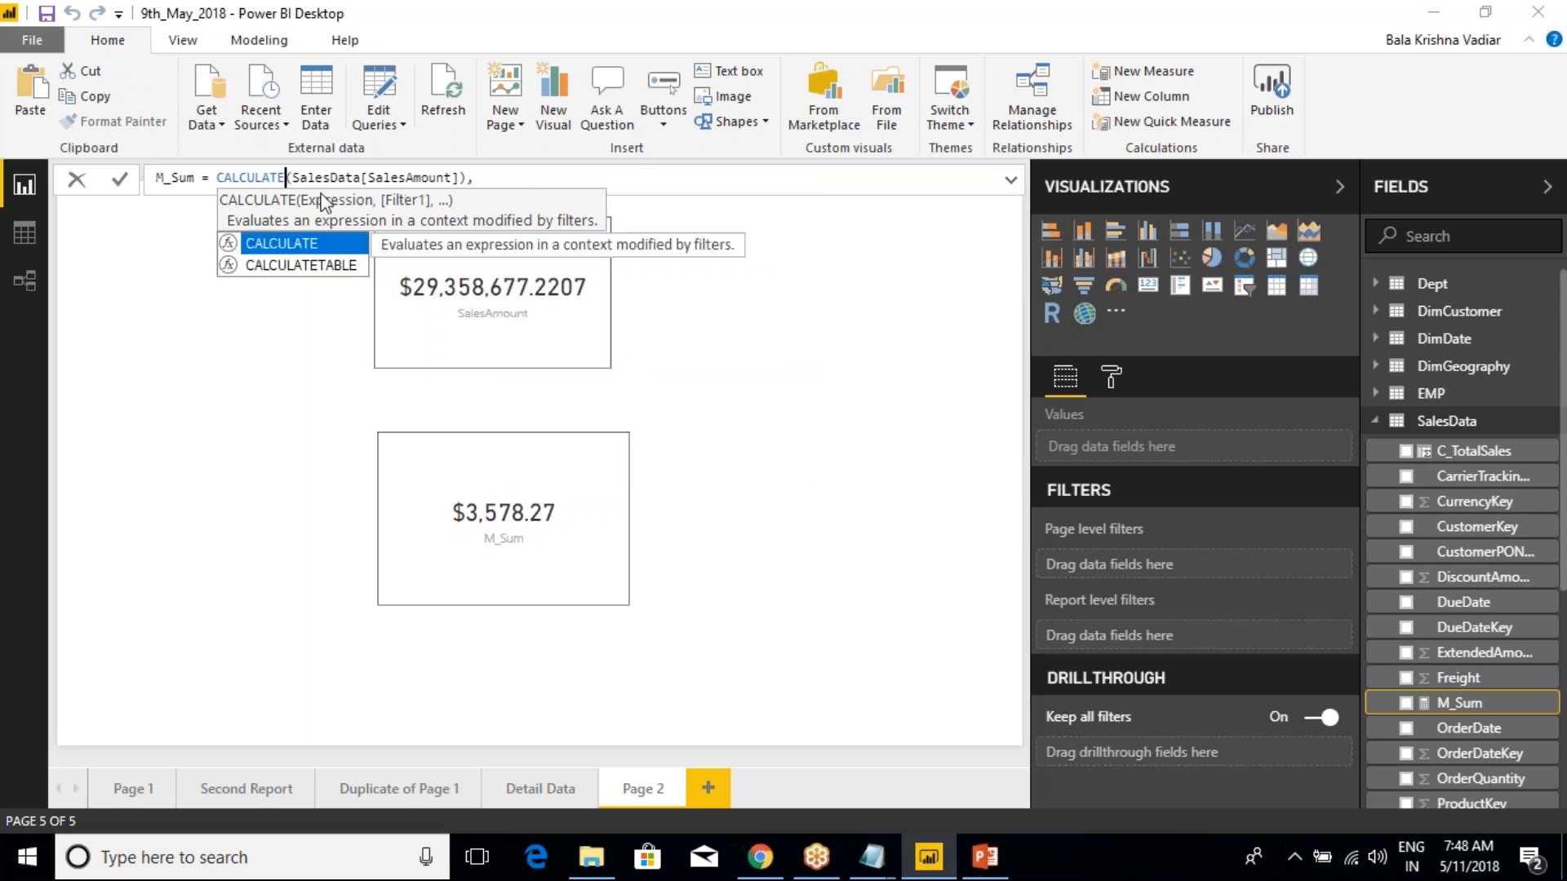
{"action": "type", "text": "("}
{"action": "type", "text": "SUM("}
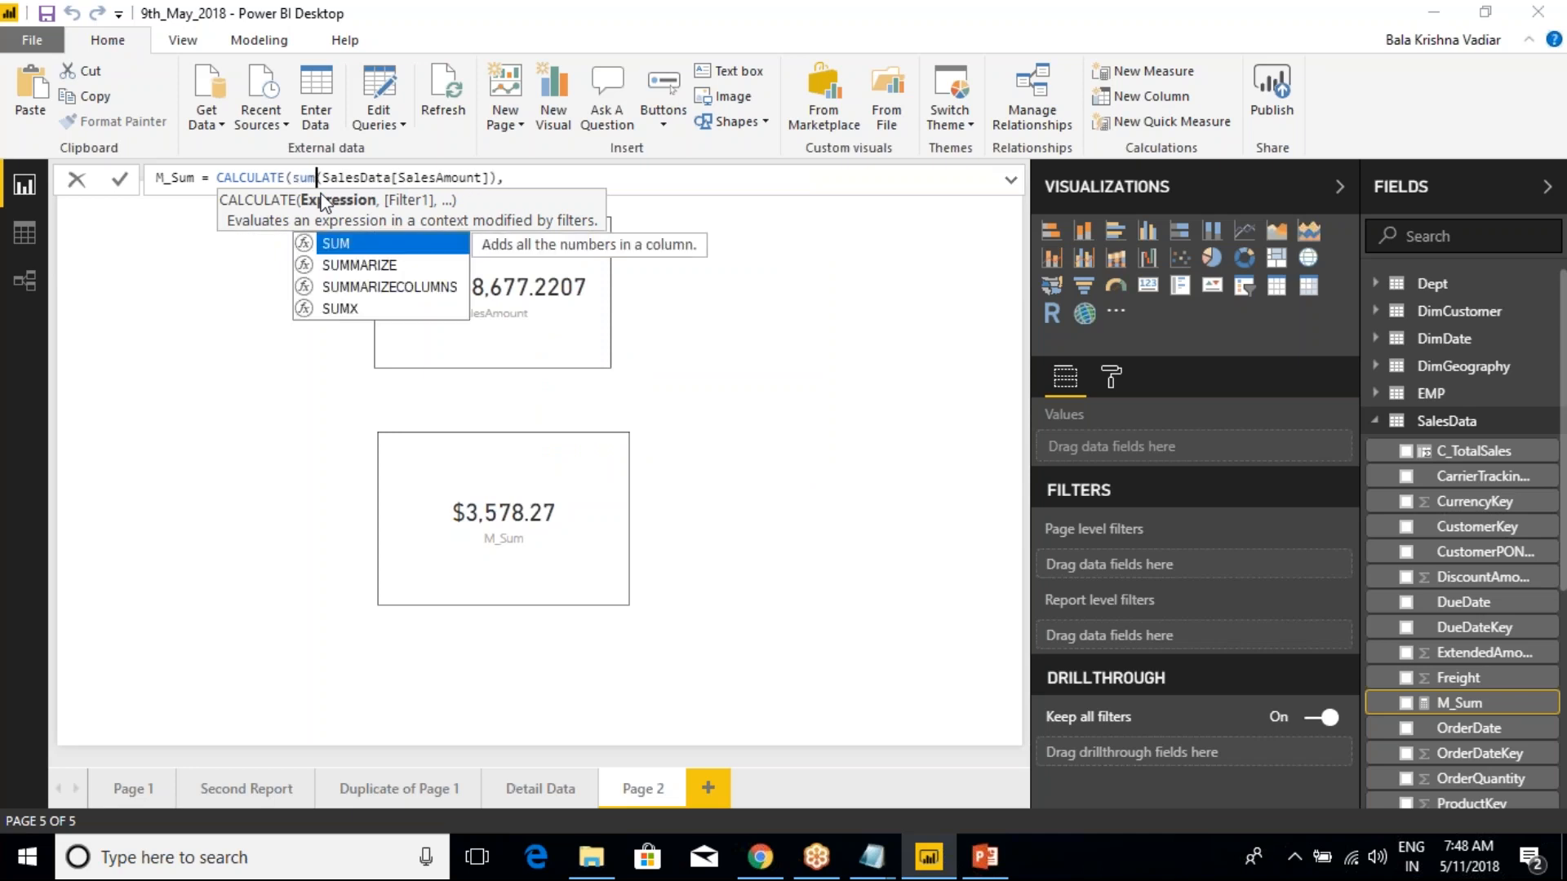
Complete the M_Sum formula with the filter DimGeography[EnglishCountryRegionName]="Canada" and commit the measure
{"action": "left_click", "coordinate": [505, 186]}
{"action": "type", "text": "eng"}
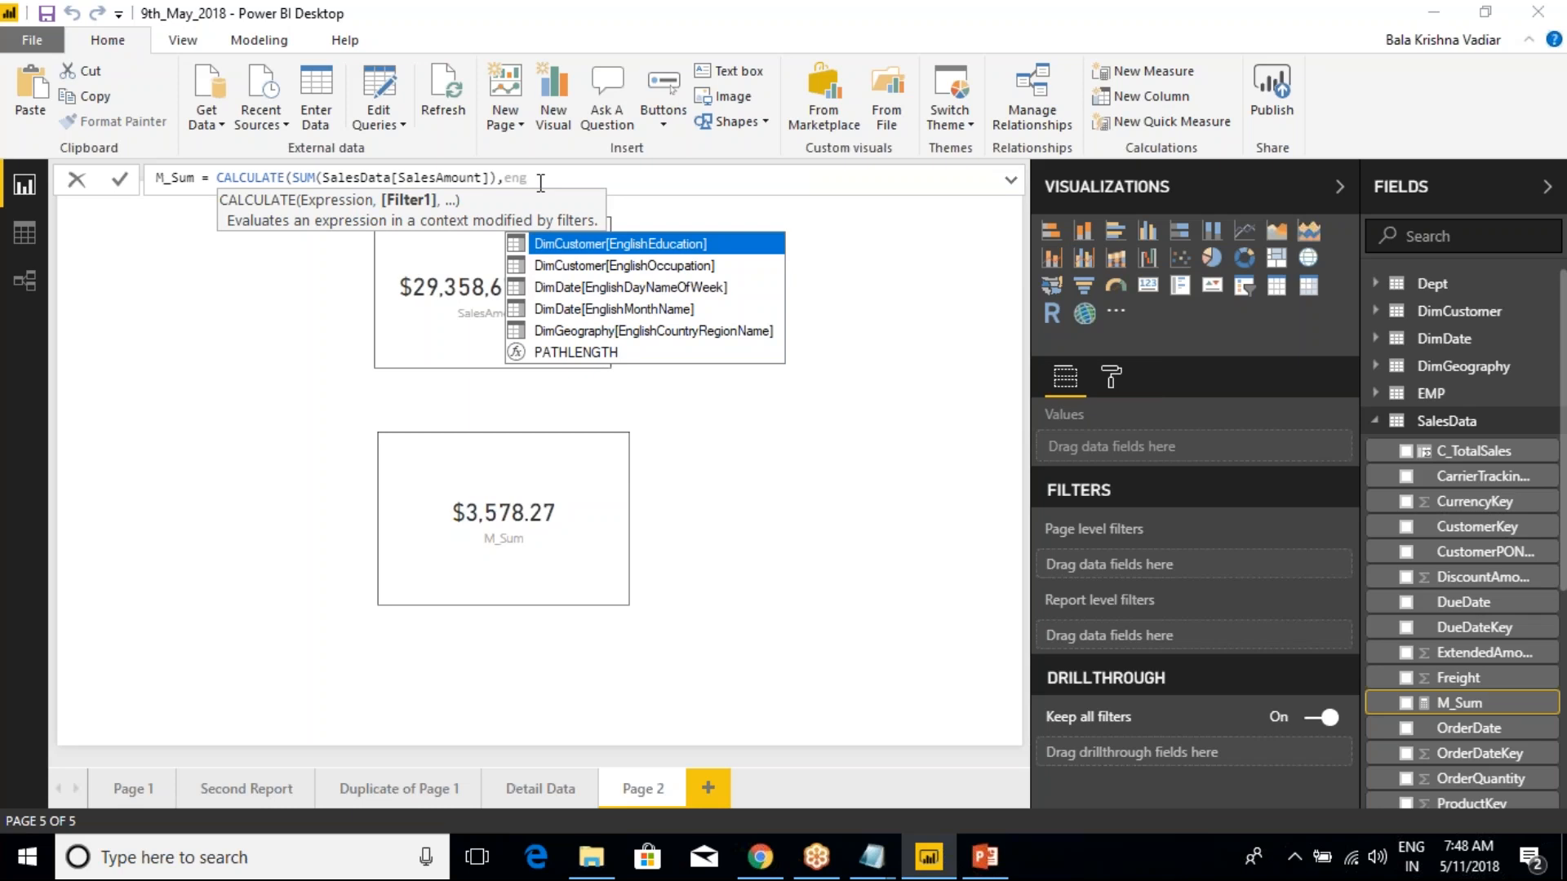
{"action": "key", "text": "Down"}
{"action": "key", "text": "Down"}
{"action": "key", "text": "Down"}
{"action": "key", "text": "Down"}
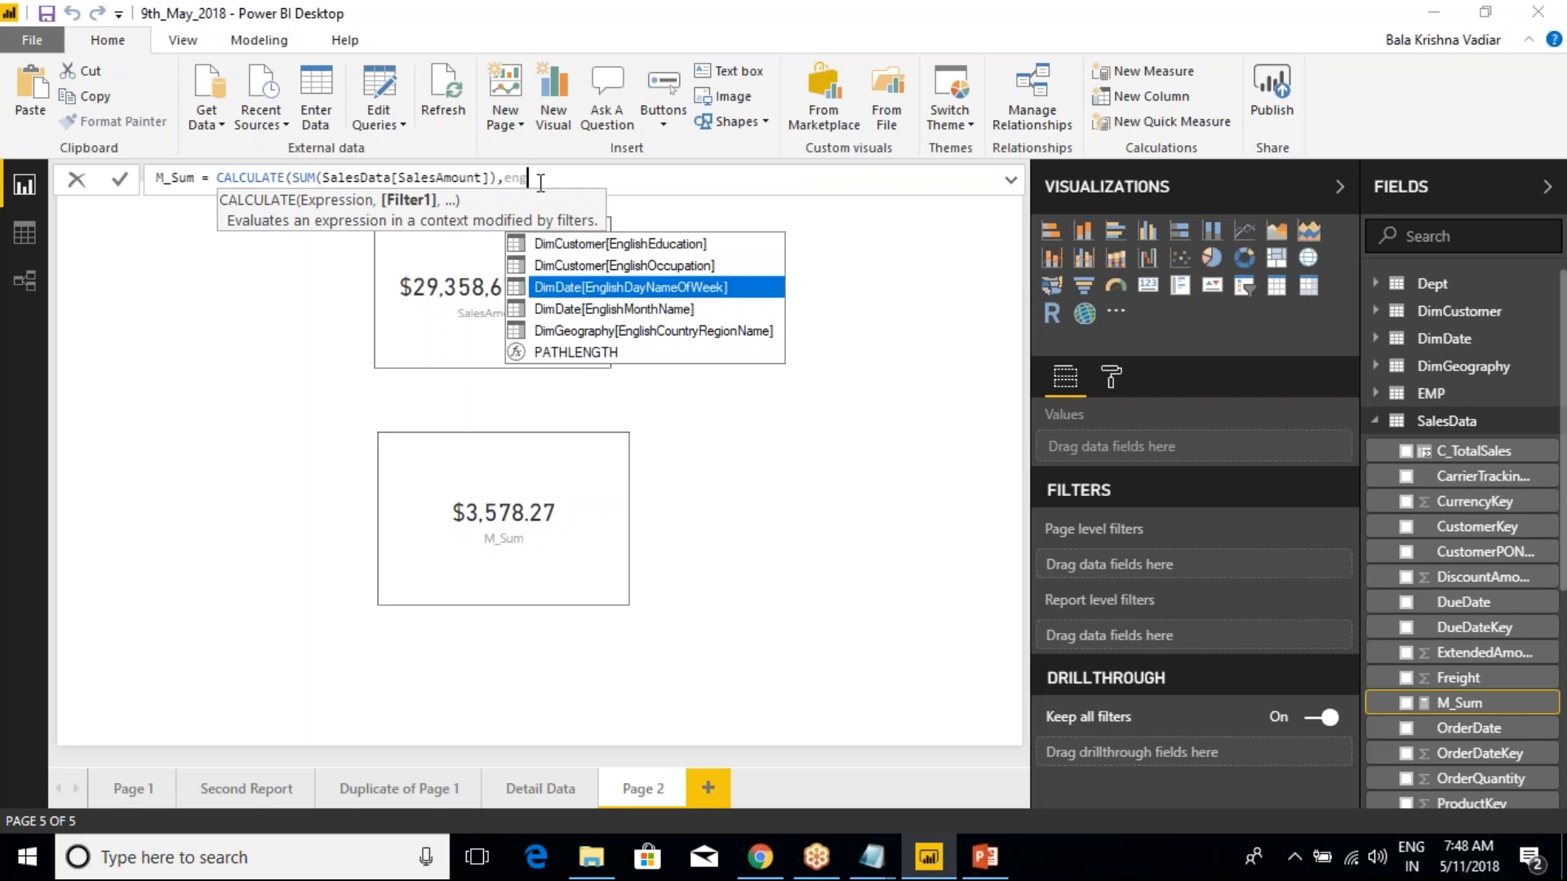
{"action": "key", "text": "Tab"}
{"action": "type", "text": "=\""}
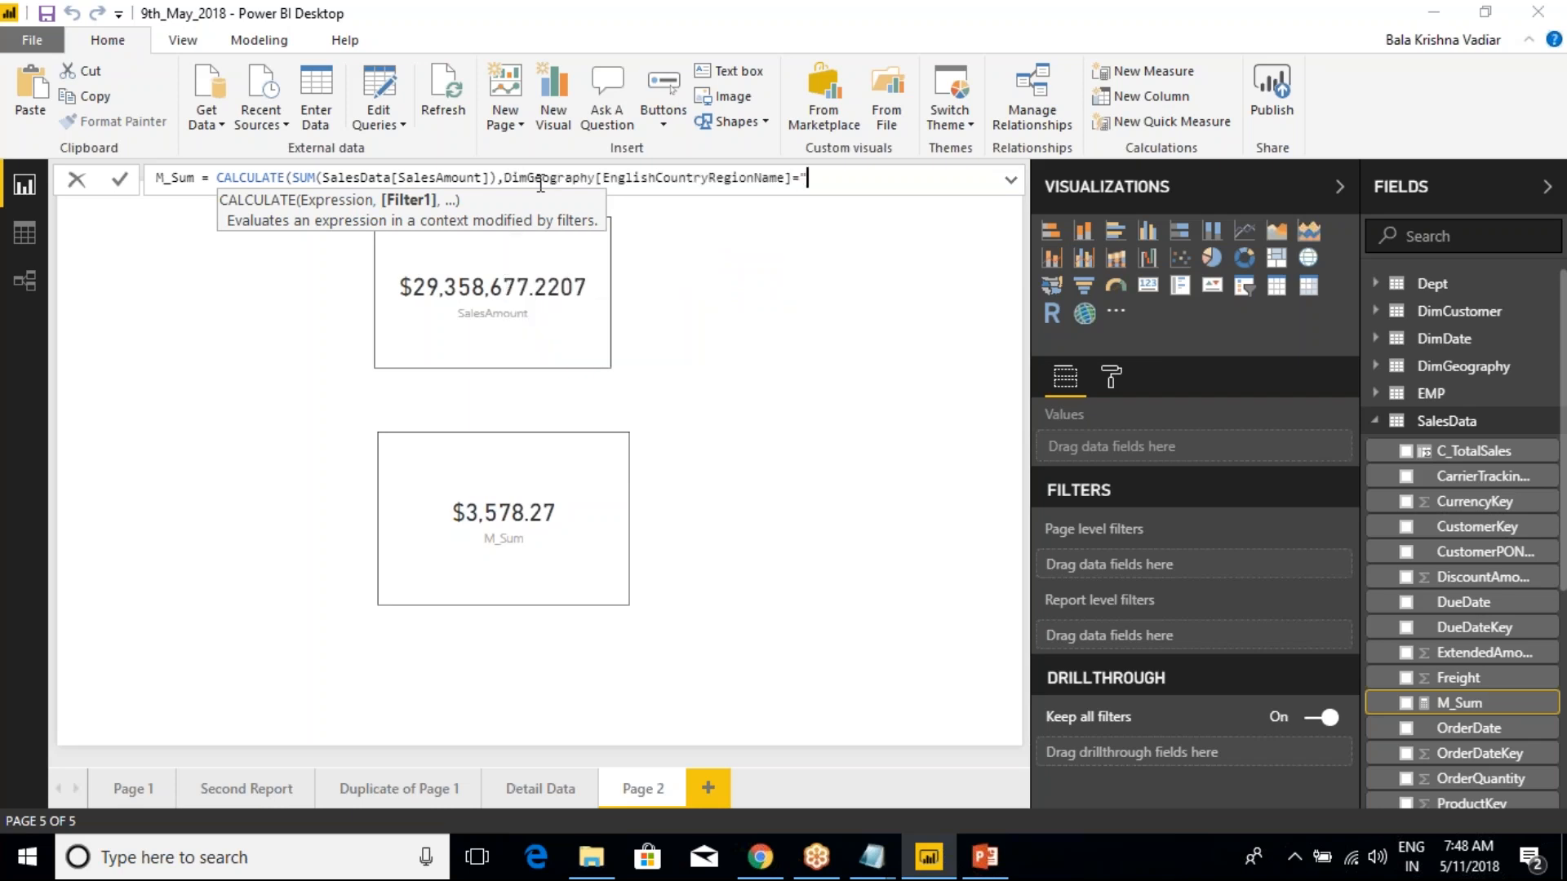
{"action": "type", "text": "Canada"}
{"action": "left_click", "coordinate": [879, 185]}
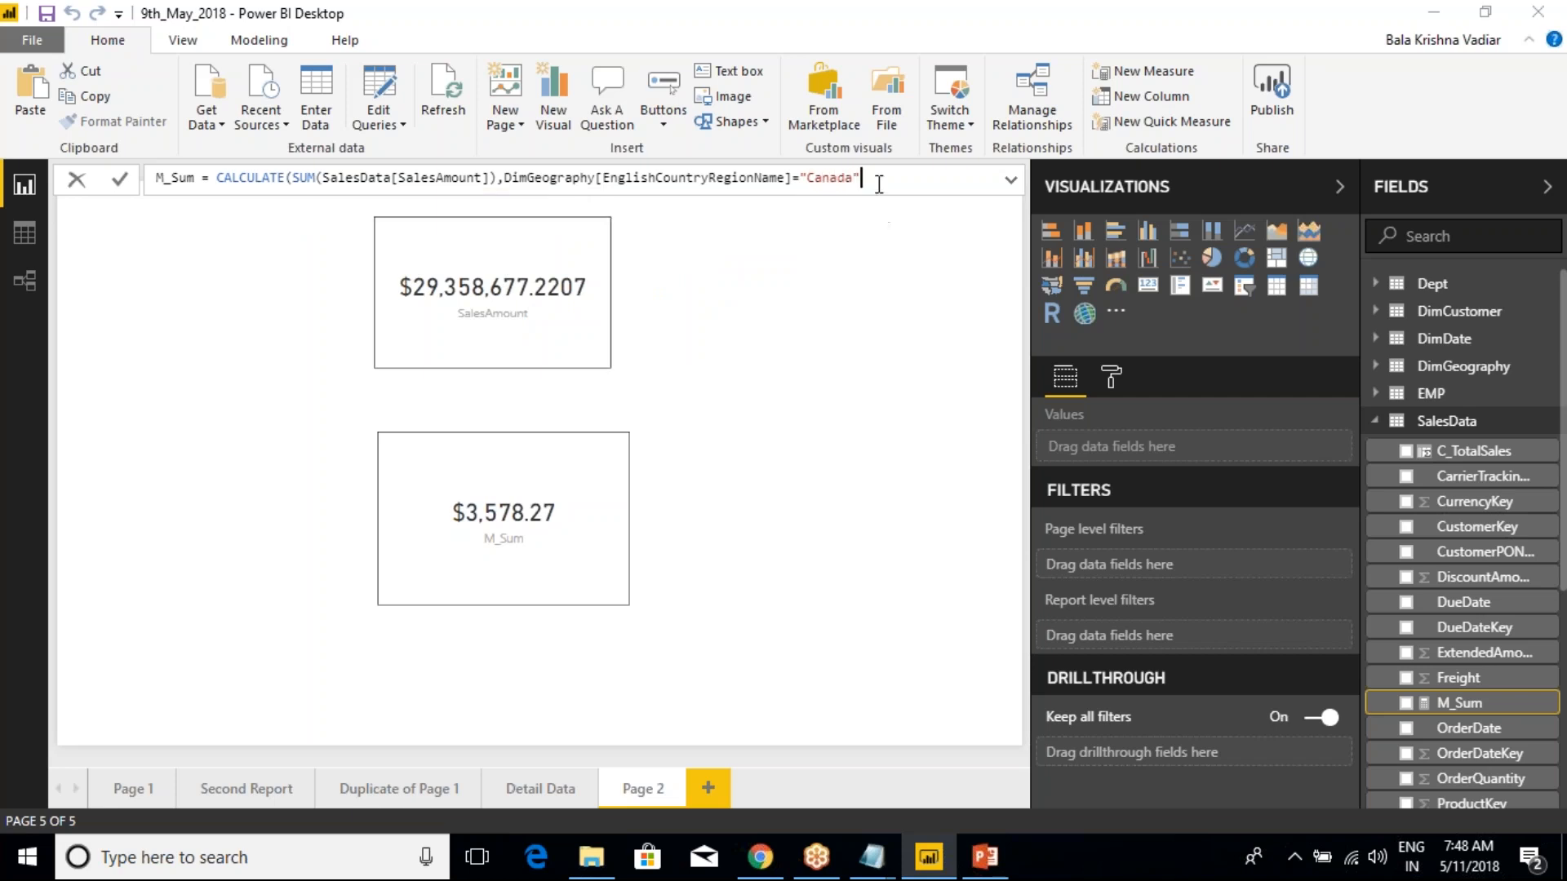
{"action": "type", "text": ")"}
{"action": "key", "text": "Return"}
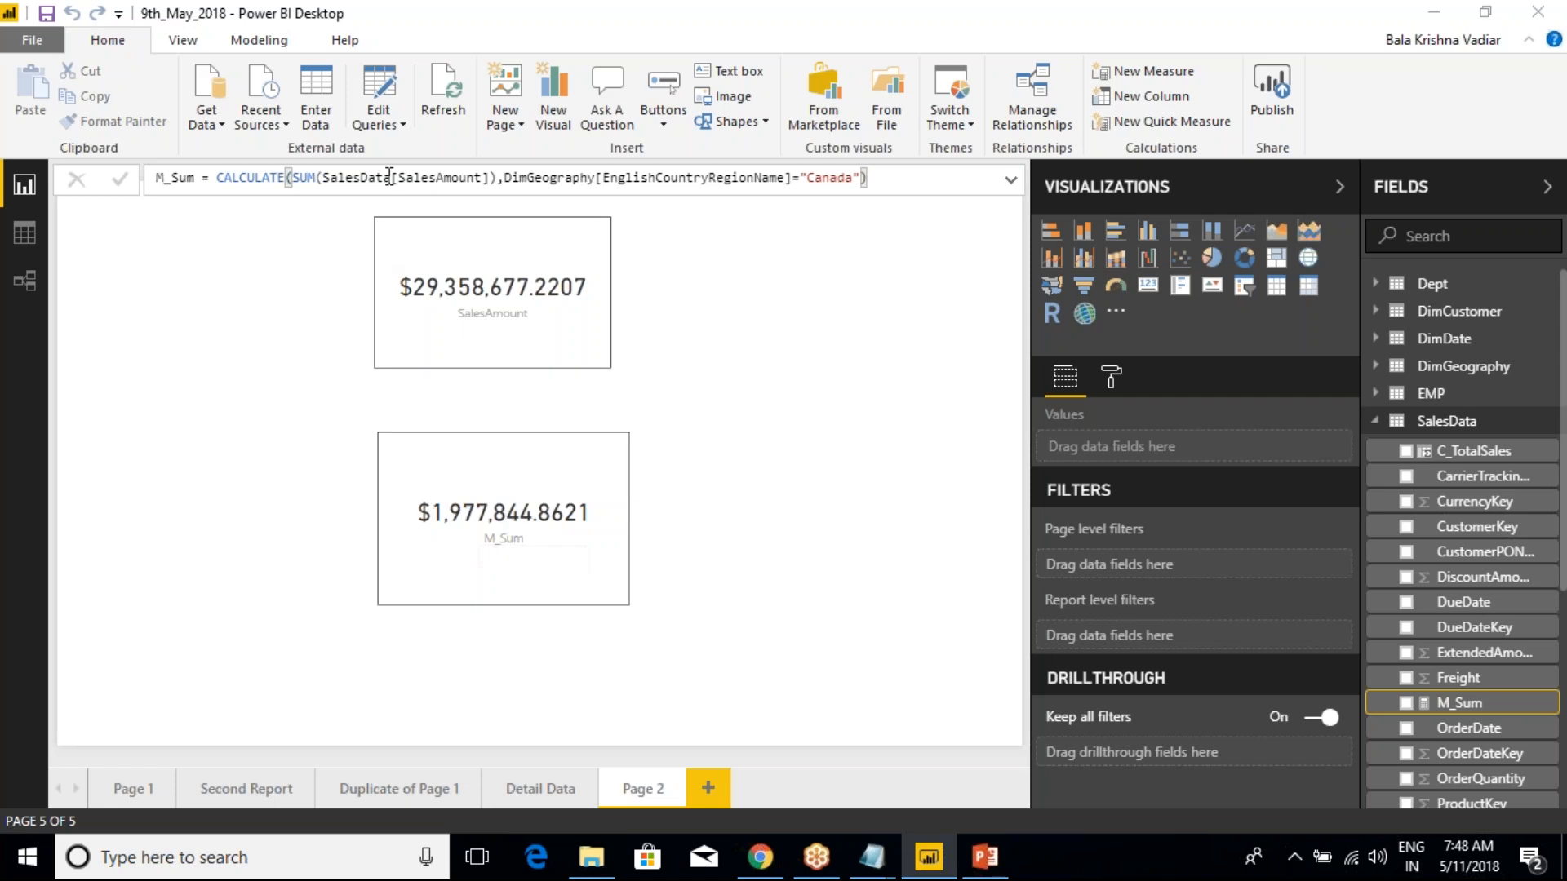
On Page 1, replace OrderQuantity with SalesAmount as the value of the column chart by country
{"action": "left_click", "coordinate": [132, 788]}
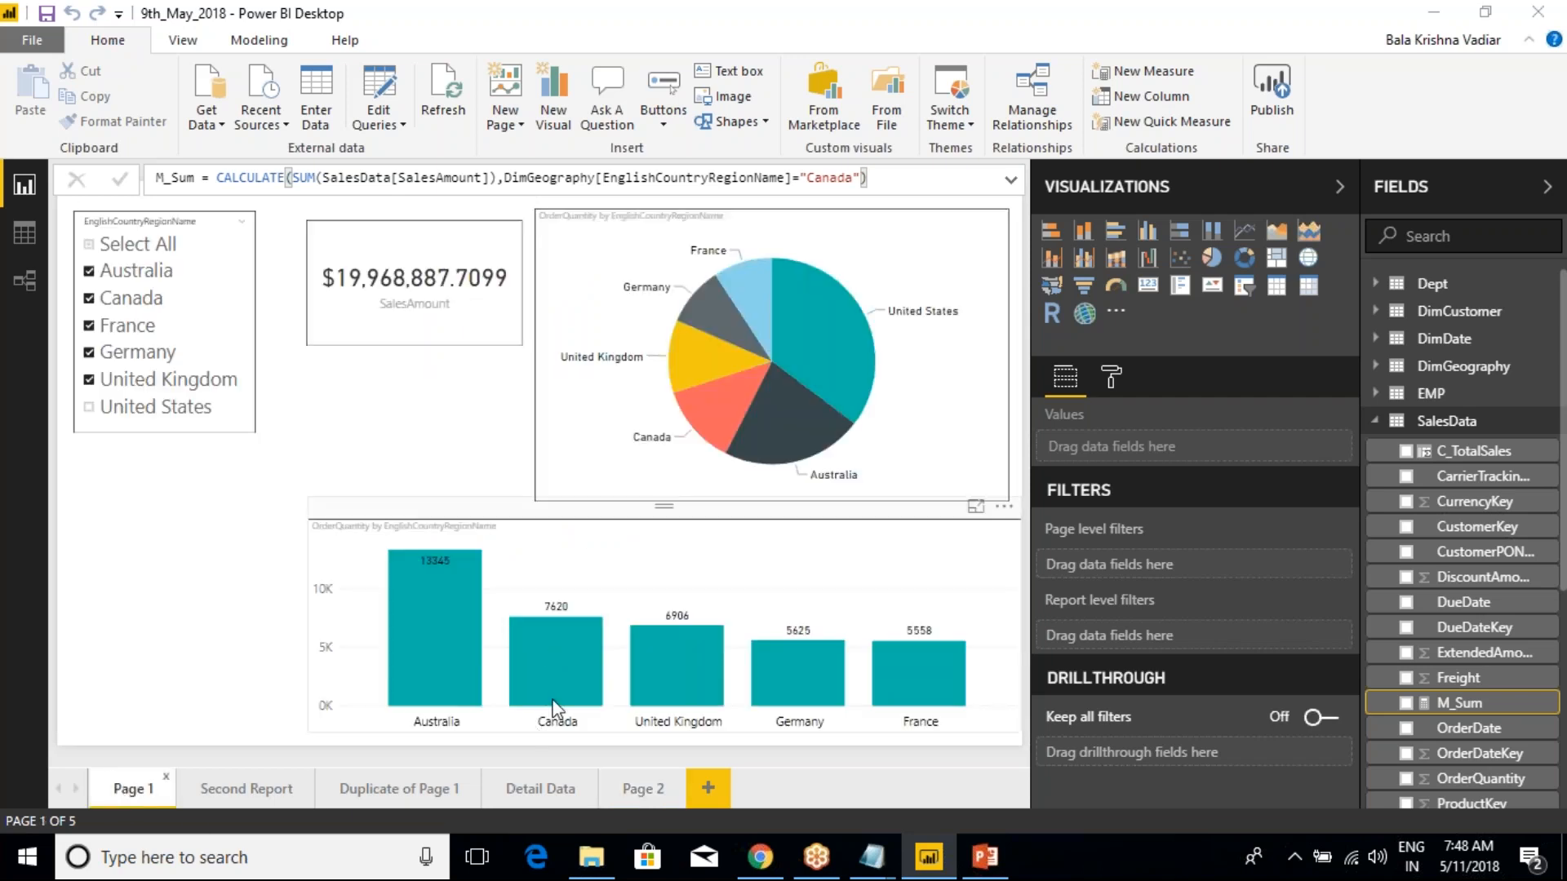
{"action": "left_click", "coordinate": [647, 559]}
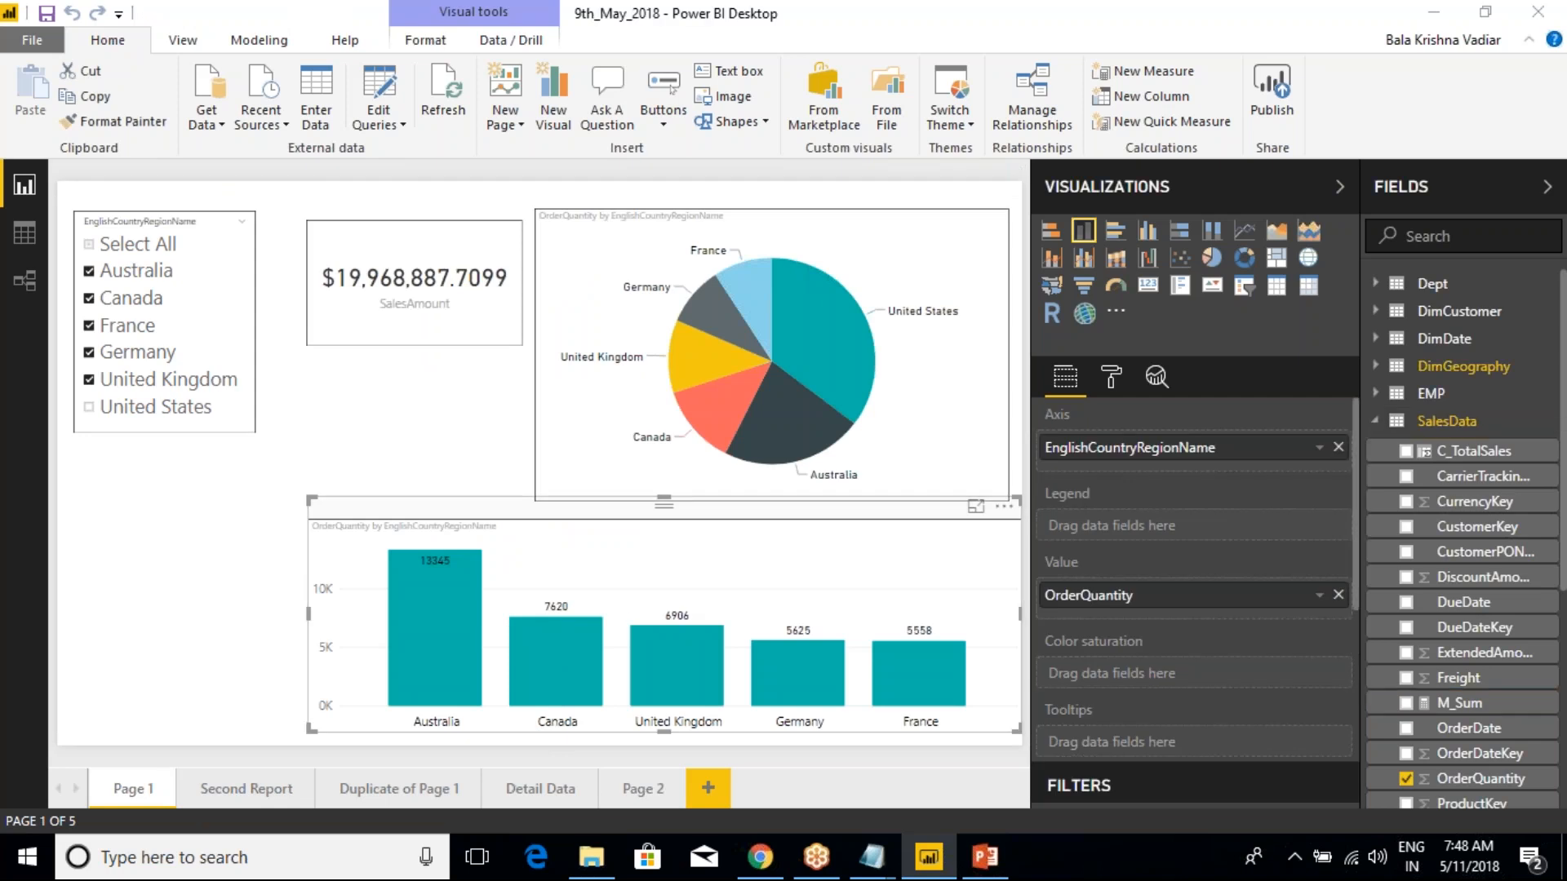
{"action": "scroll", "coordinate": [1468, 530], "scroll_direction": "down", "scroll_amount": 3}
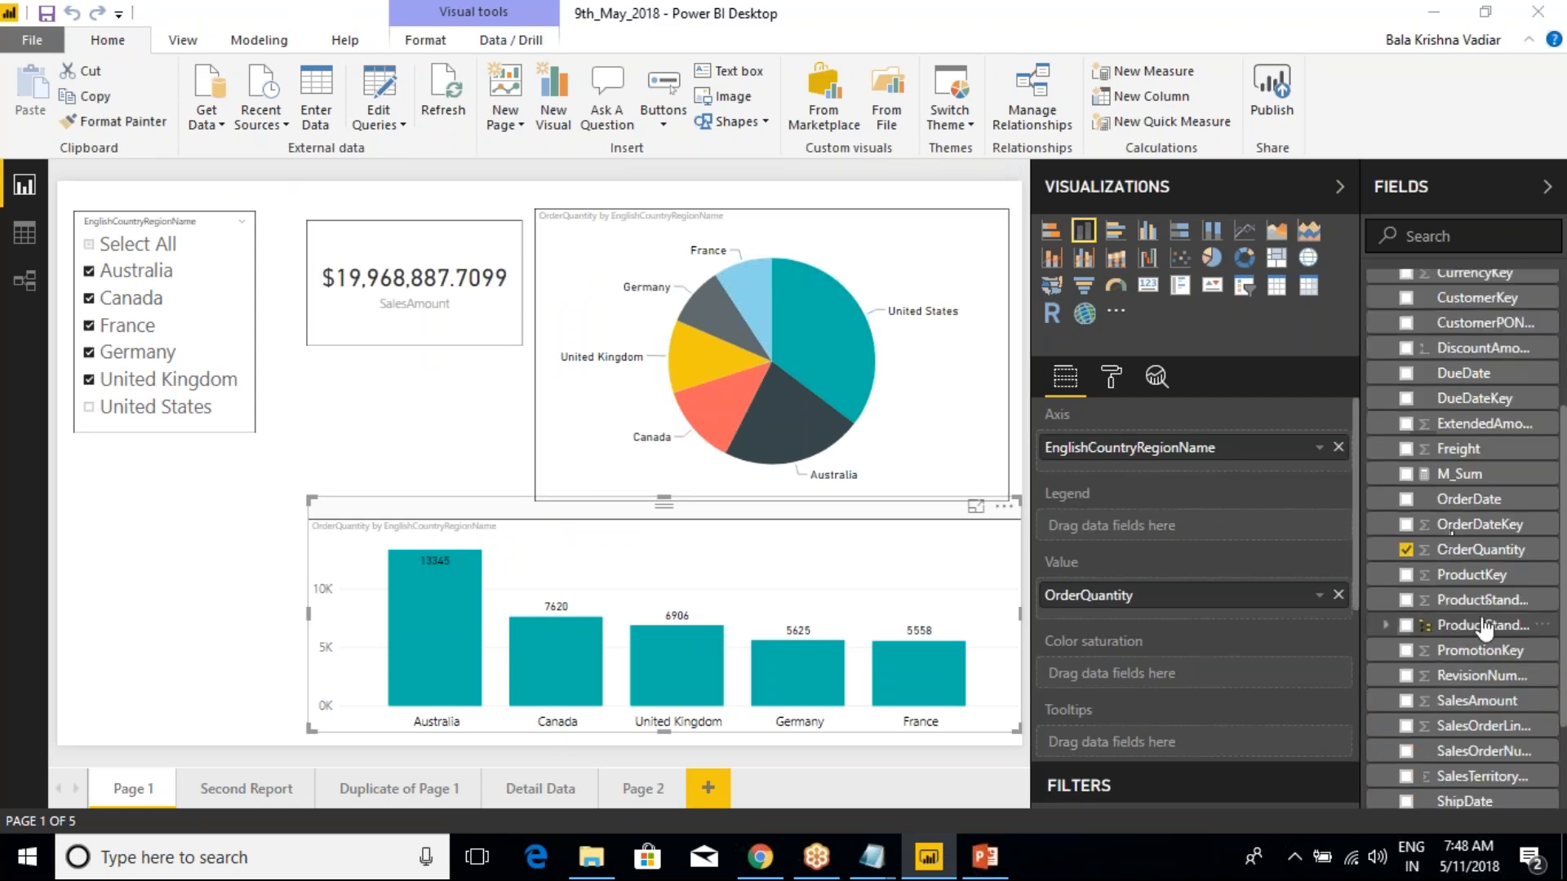
{"action": "left_click_drag", "start_coordinate": [1443, 698], "coordinate": [1219, 612]}
{"action": "left_click", "coordinate": [1338, 595]}
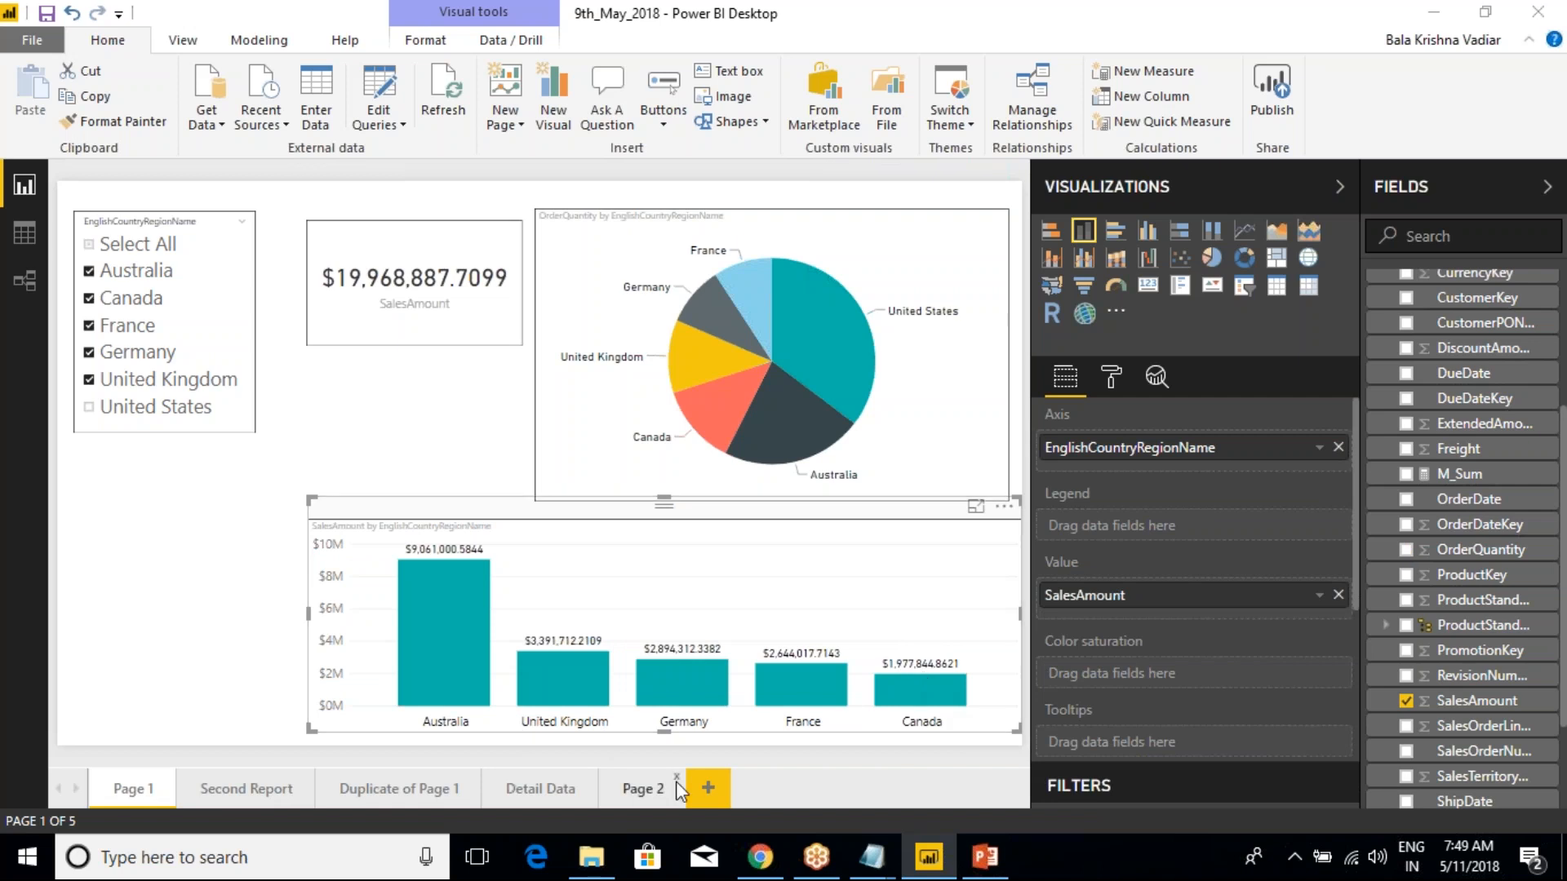
Return to Page 2, select the M_Sum card and show the measure's formula
{"action": "left_click", "coordinate": [642, 790]}
{"action": "mouse_move", "coordinate": [517, 531]}
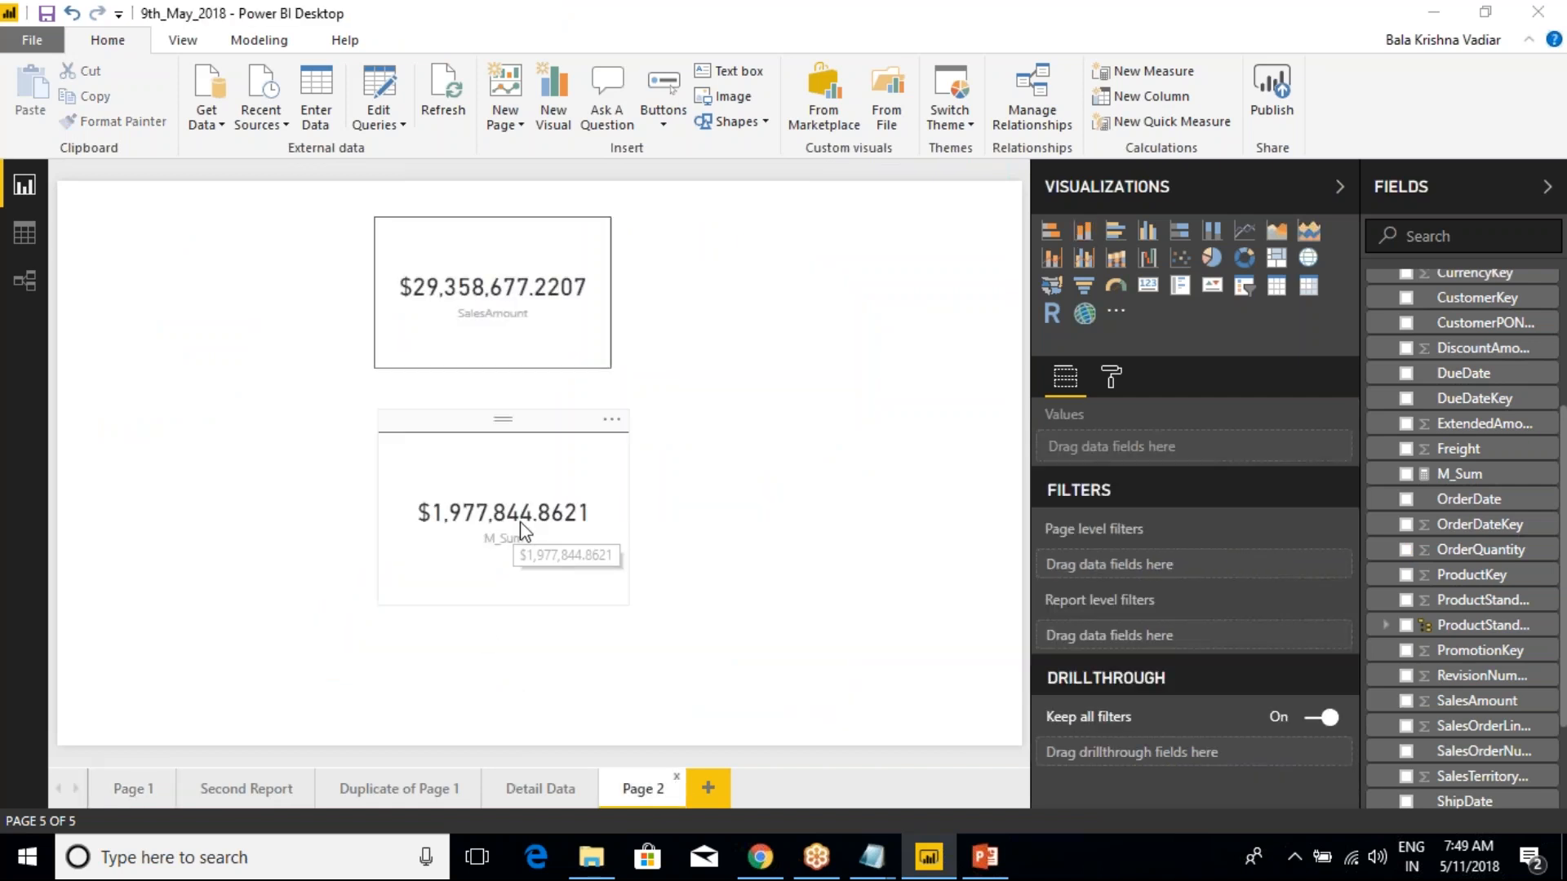
{"action": "left_click", "coordinate": [547, 482]}
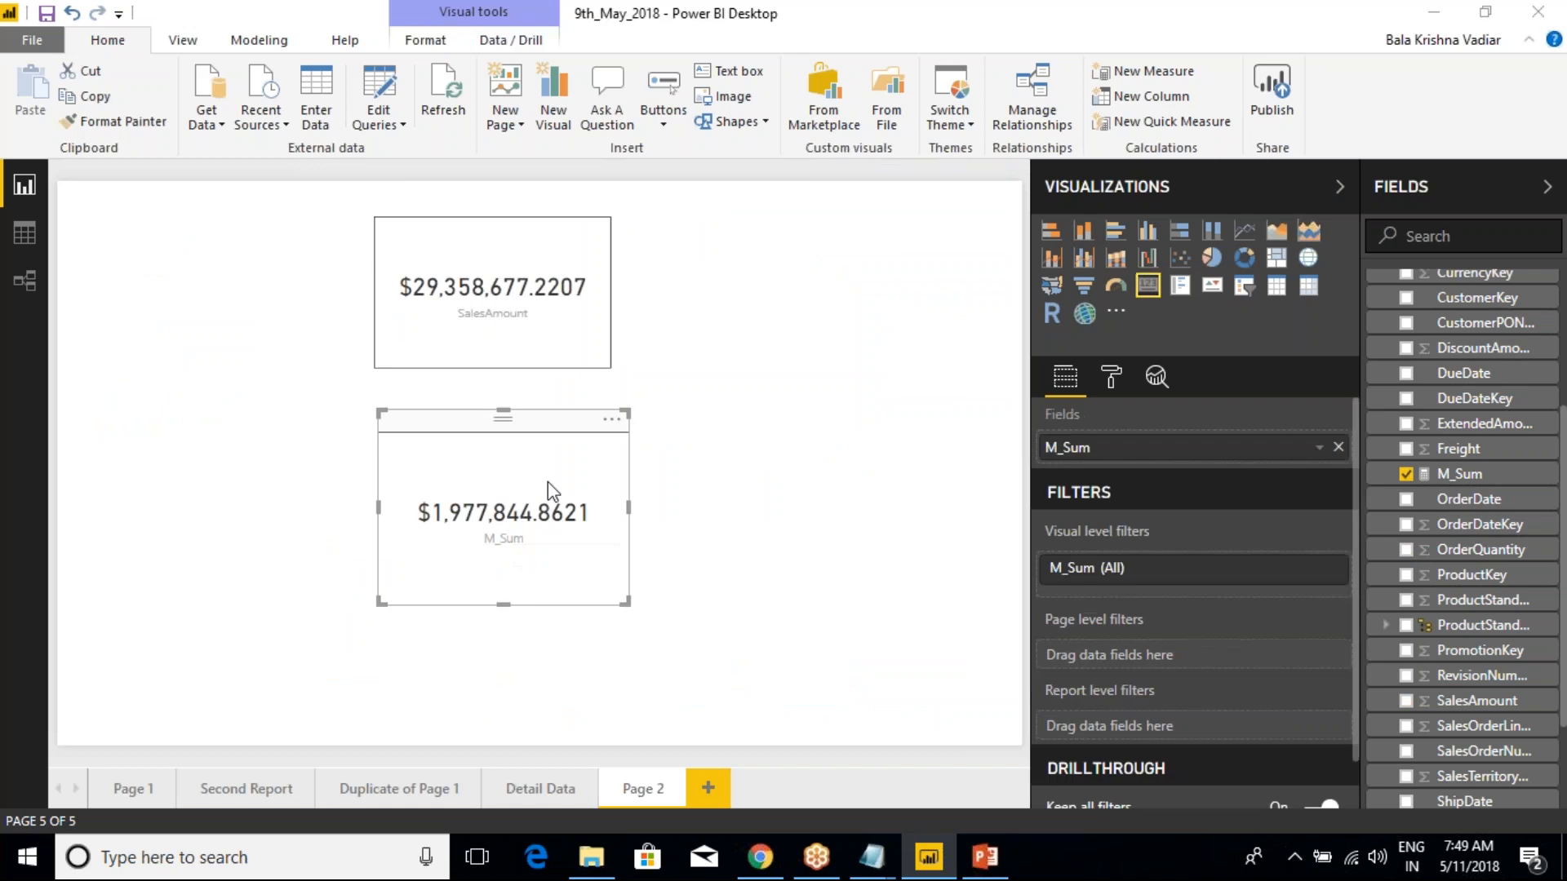
{"action": "left_click", "coordinate": [1460, 475]}
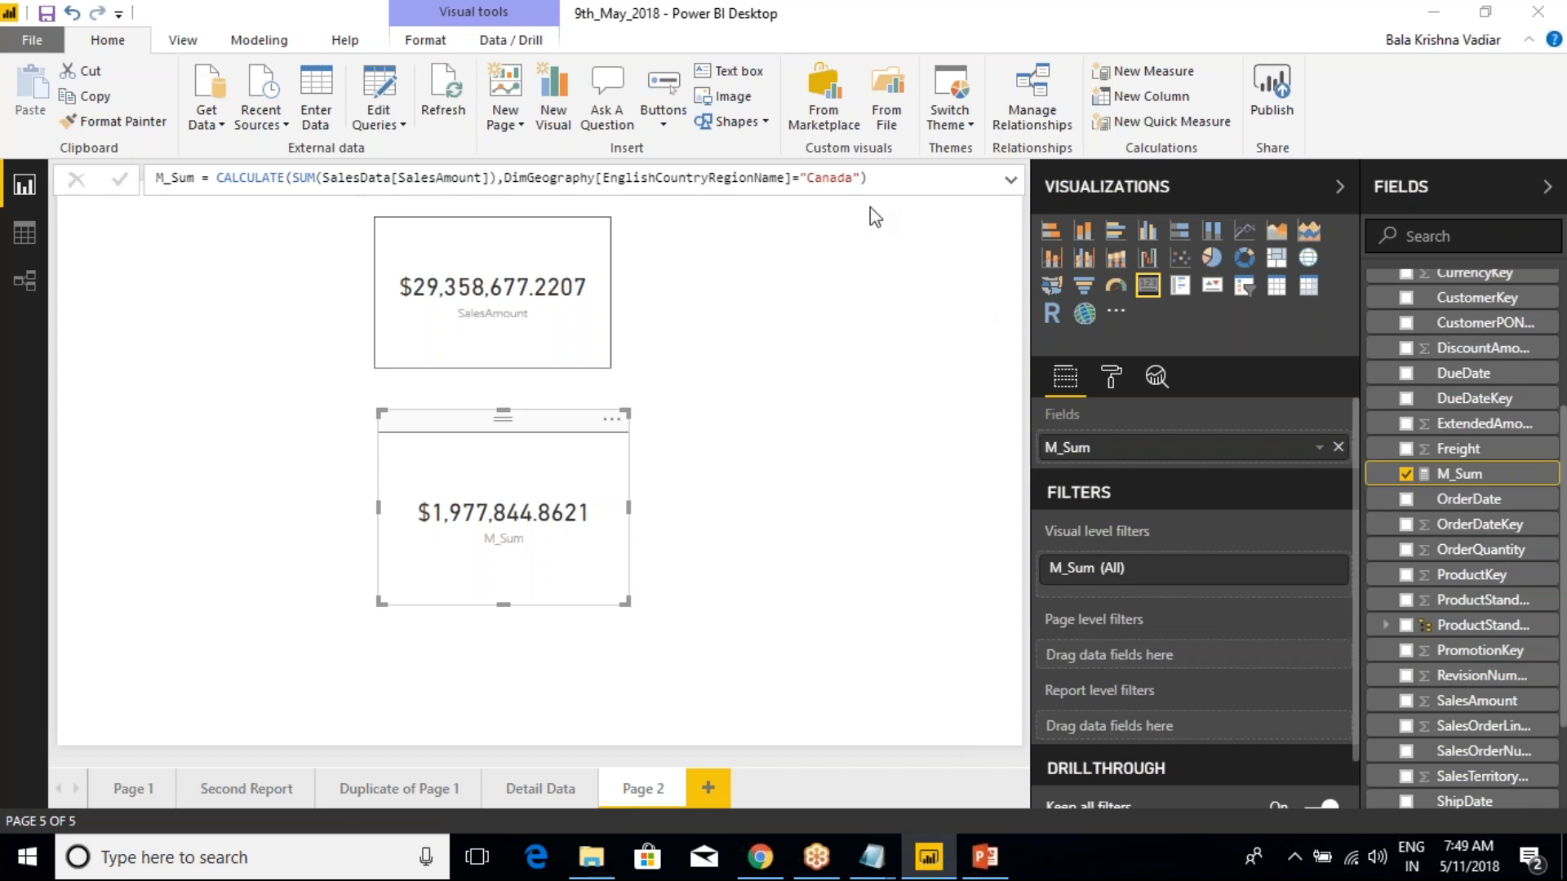
Examine the full CALCULATE expression of the M_Sum measure, including its Canada filter, without editing it
{"action": "left_click_drag", "start_coordinate": [790, 184], "coordinate": [220, 181]}
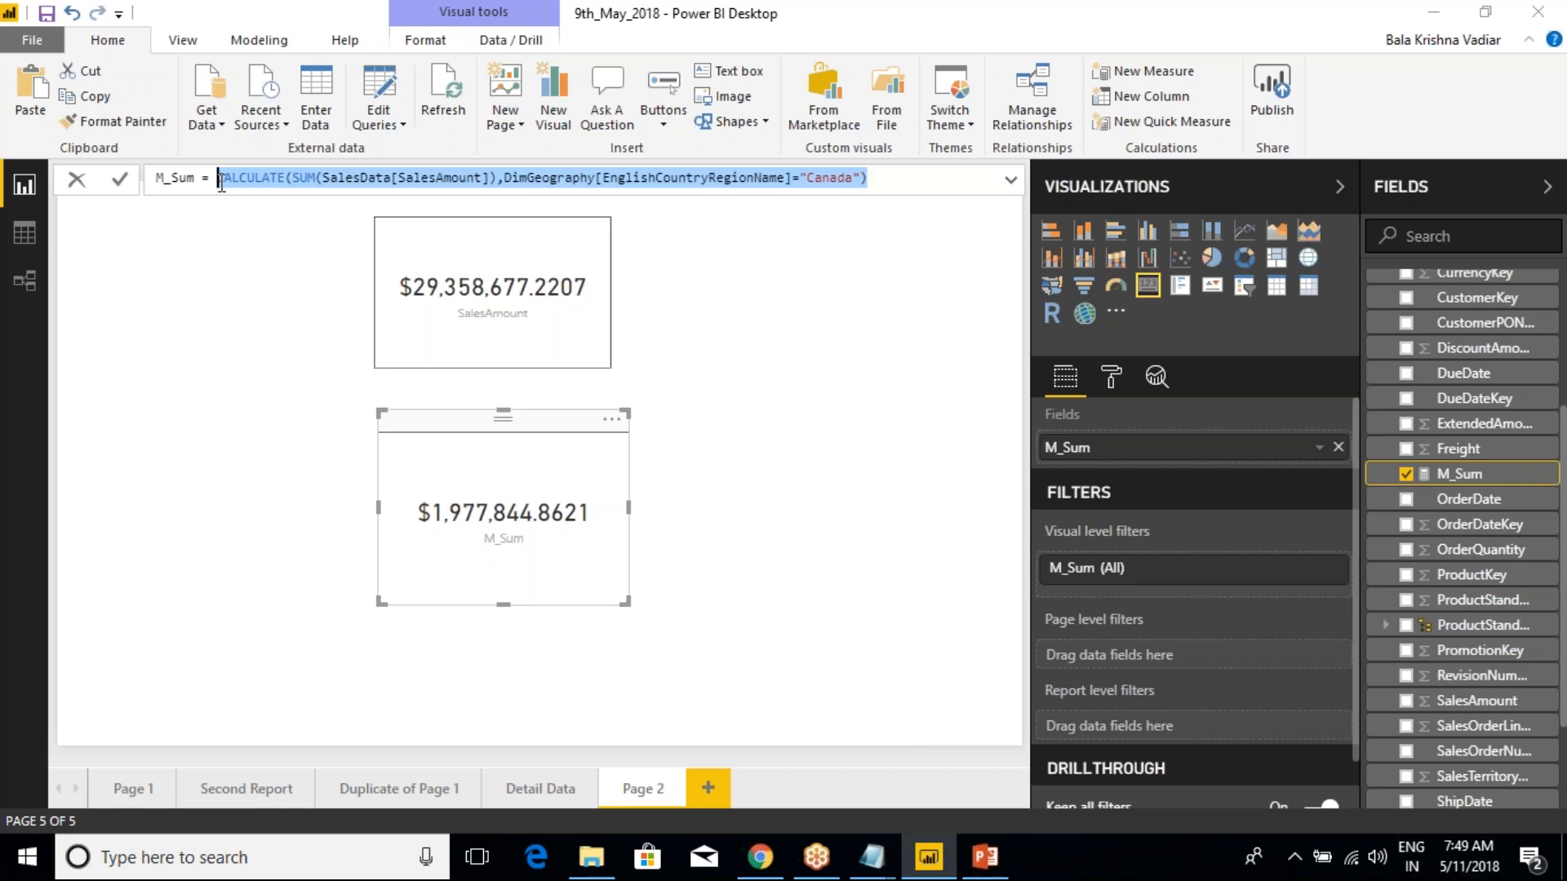
{"action": "left_click", "coordinate": [277, 183]}
{"action": "left_click_drag", "start_coordinate": [226, 183], "coordinate": [879, 177]}
{"action": "left_click", "coordinate": [878, 176]}
{"action": "left_click_drag", "start_coordinate": [876, 177], "coordinate": [218, 177]}
{"action": "left_click", "coordinate": [413, 177]}
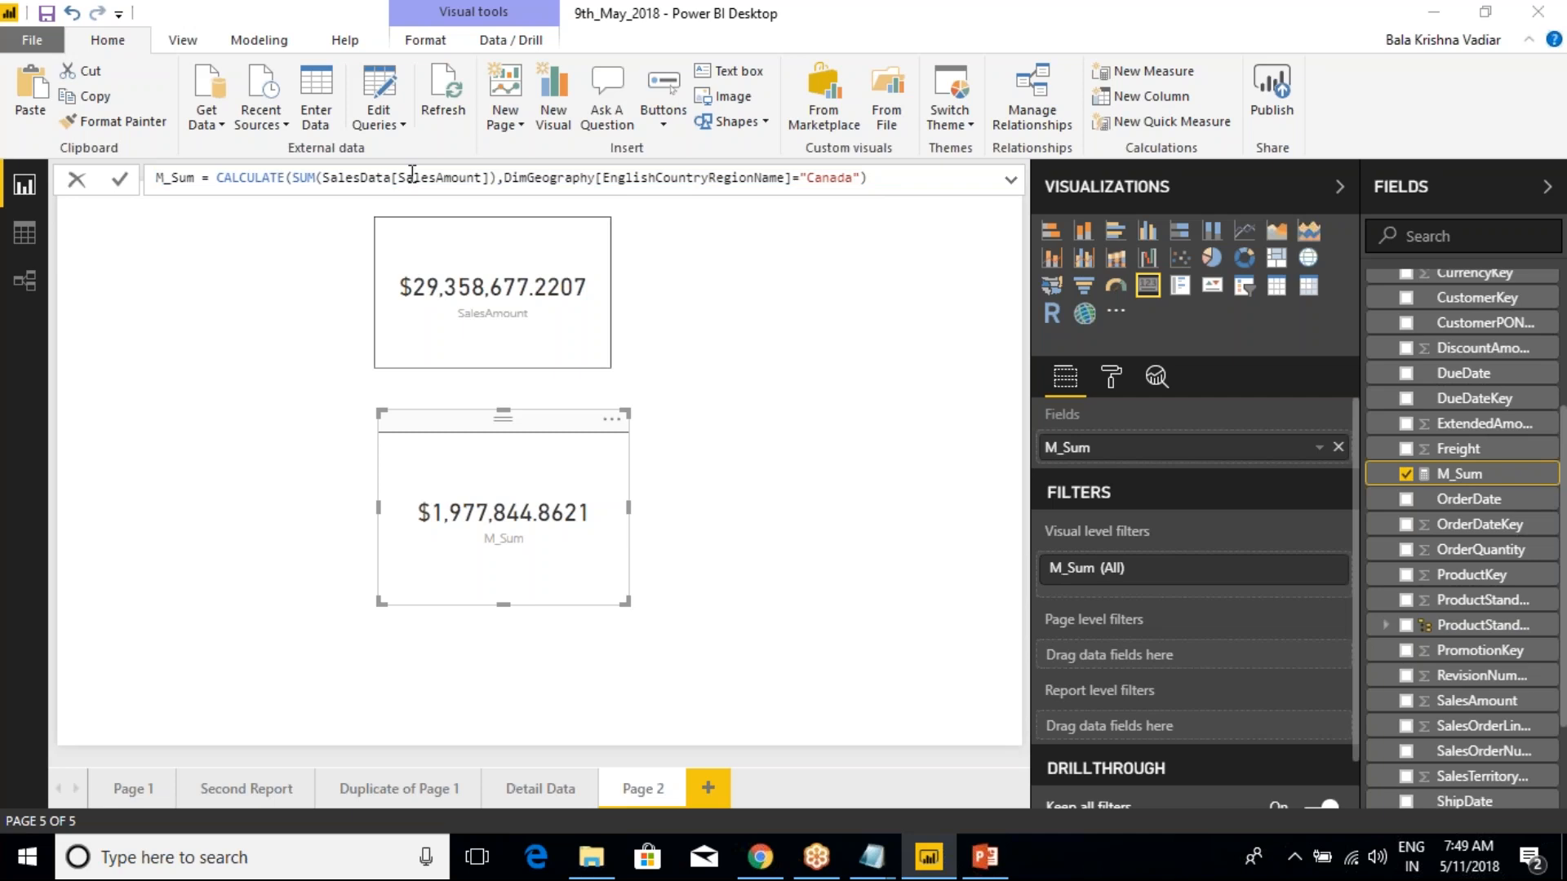
{"action": "left_click_drag", "start_coordinate": [217, 177], "coordinate": [771, 205]}
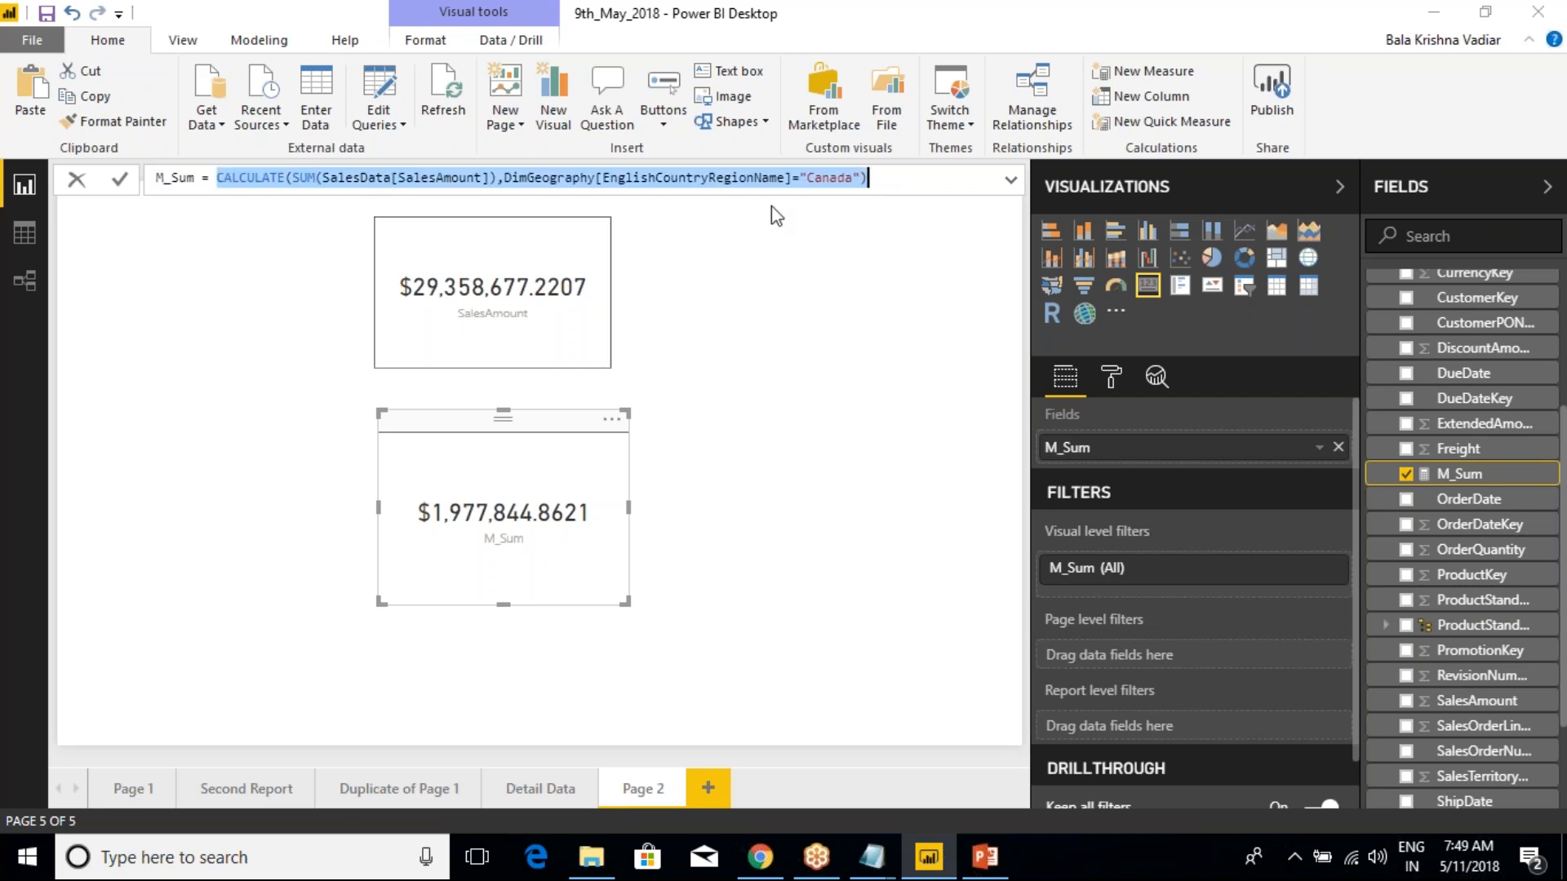
{"action": "left_click", "coordinate": [877, 180]}
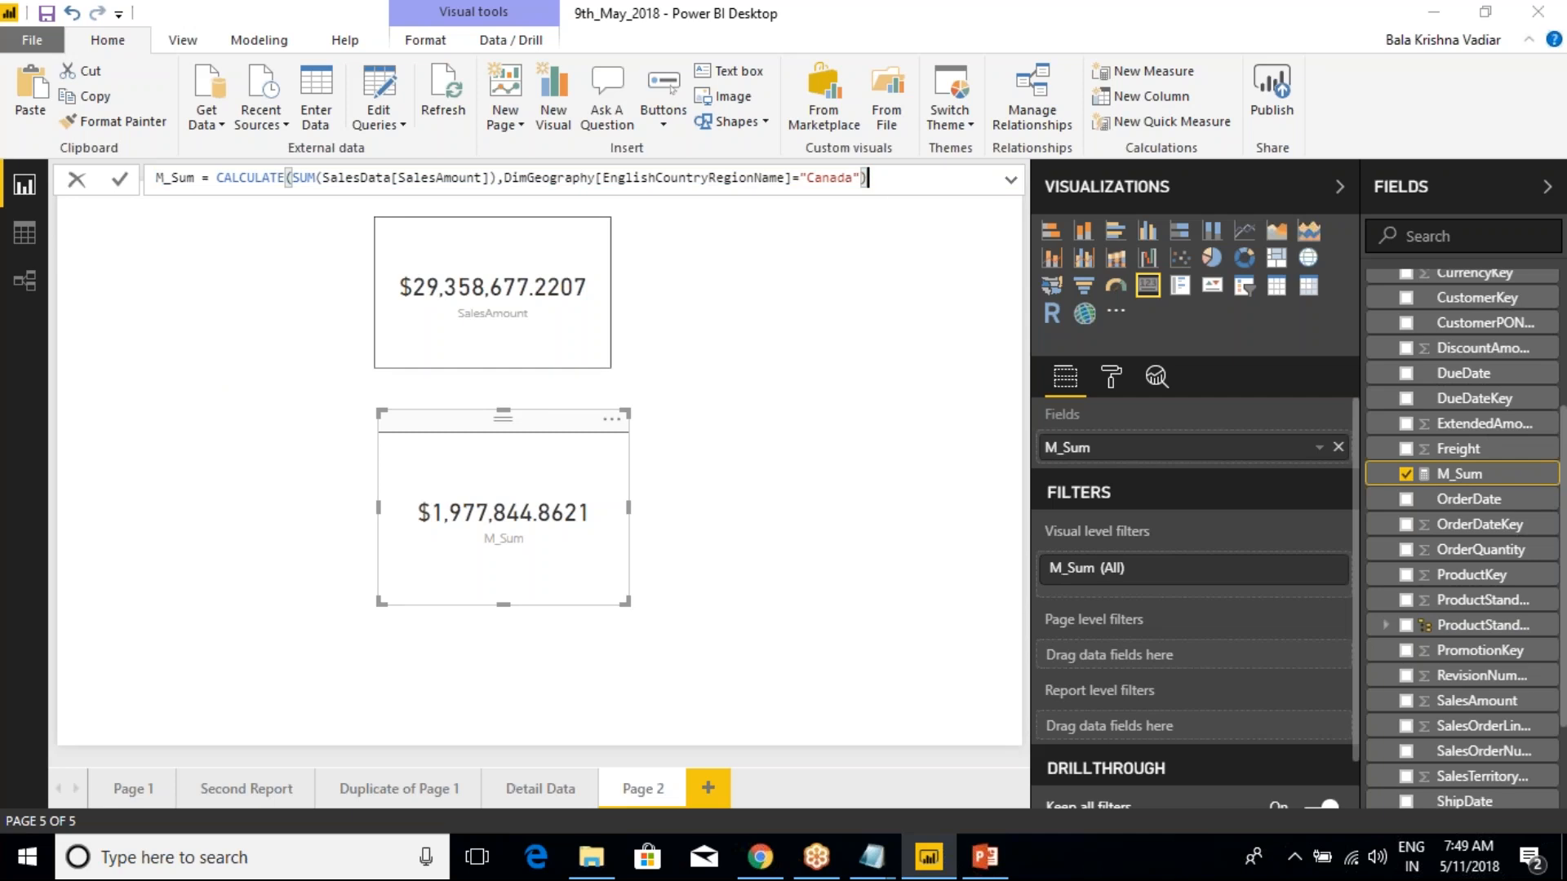
Leave the M_Sum formula and collapse the SalesData table in the field list
{"action": "scroll", "coordinate": [1406, 451], "scroll_direction": "up", "scroll_amount": 3}
{"action": "left_click", "coordinate": [1375, 425]}
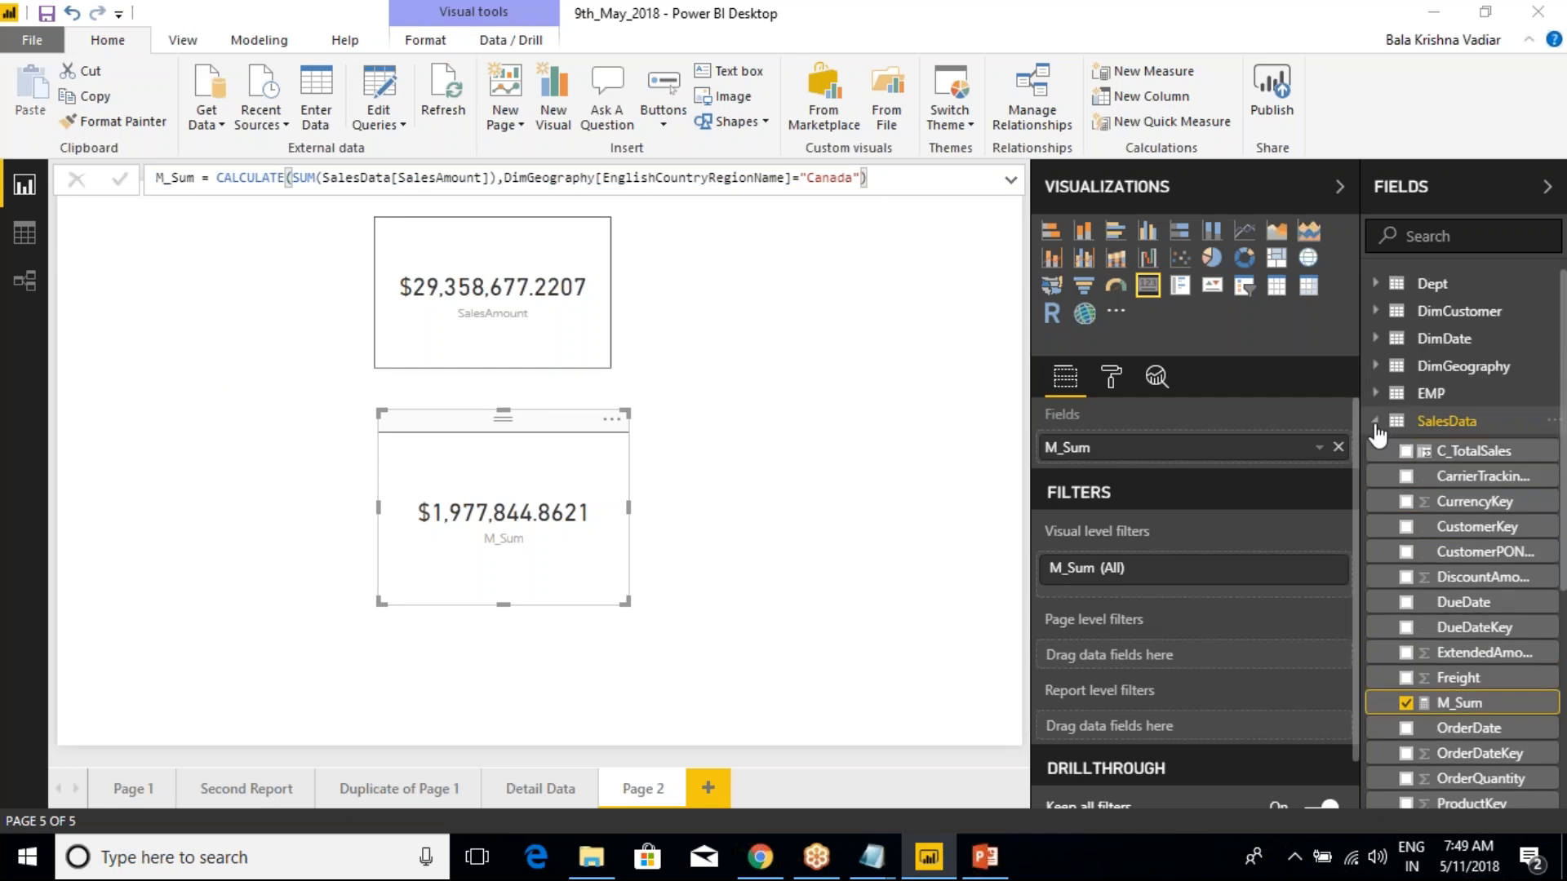
{"action": "left_click", "coordinate": [1375, 423]}
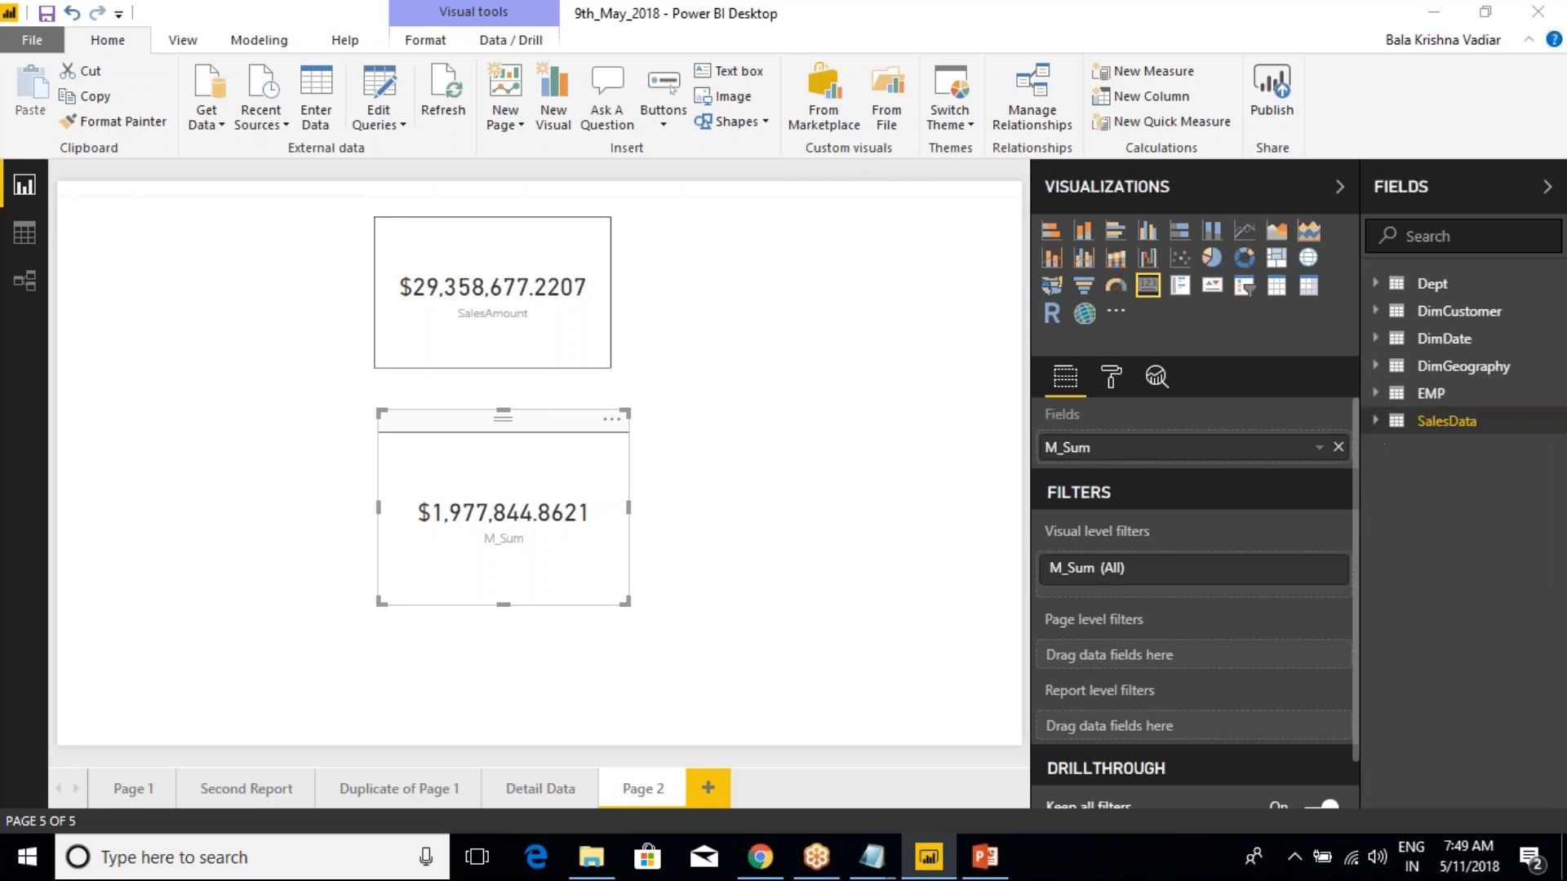
Start a new quick measure on the SalesData table and choose Running total as its calculation
{"action": "right_click", "coordinate": [1438, 424]}
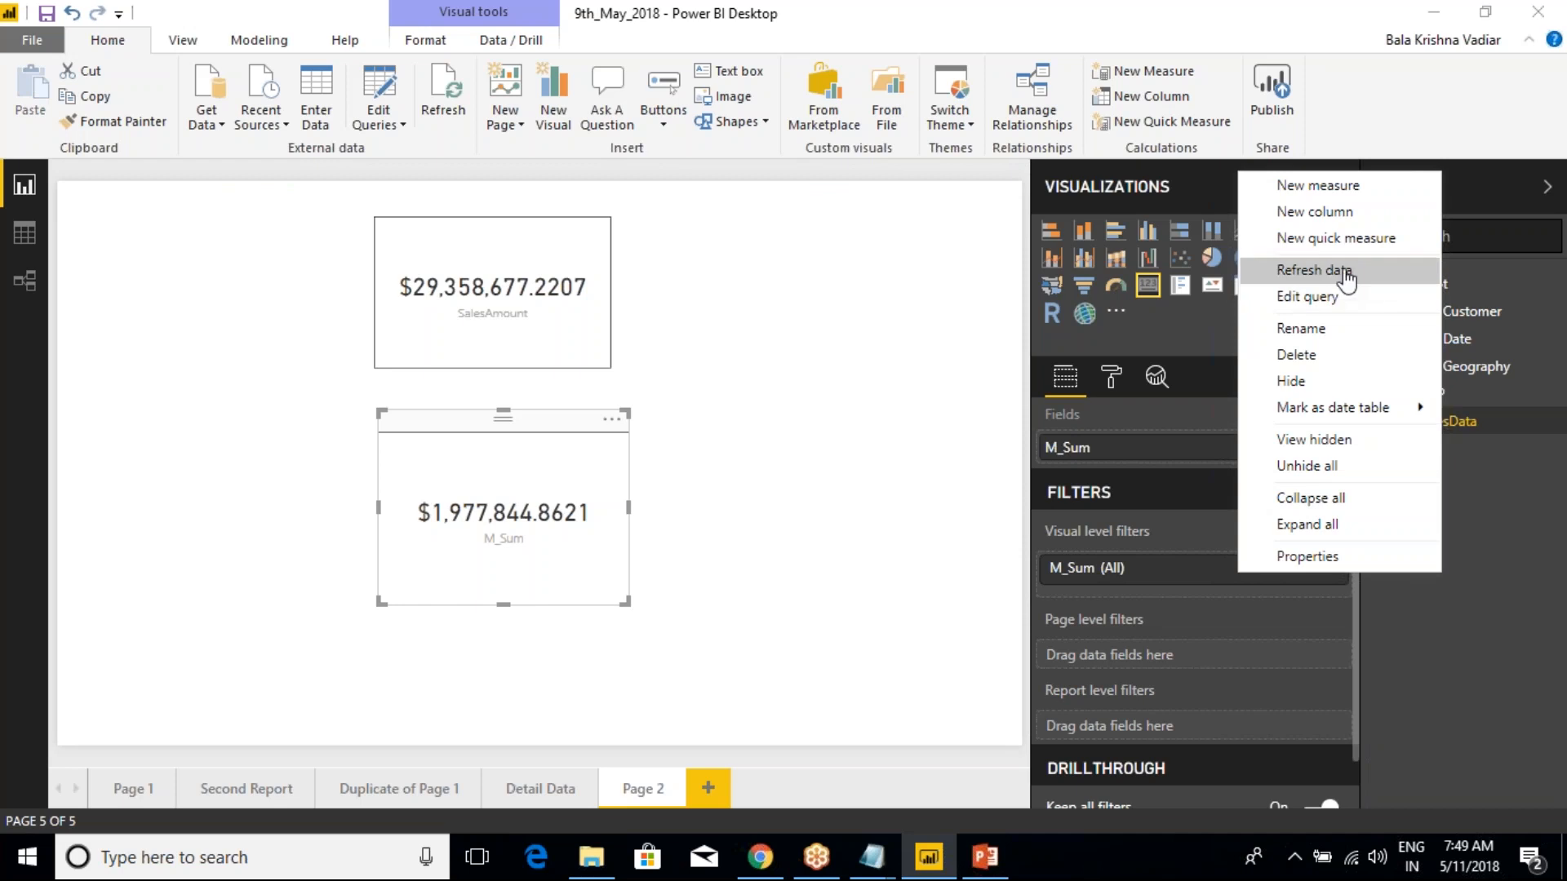
{"action": "left_click", "coordinate": [1346, 239]}
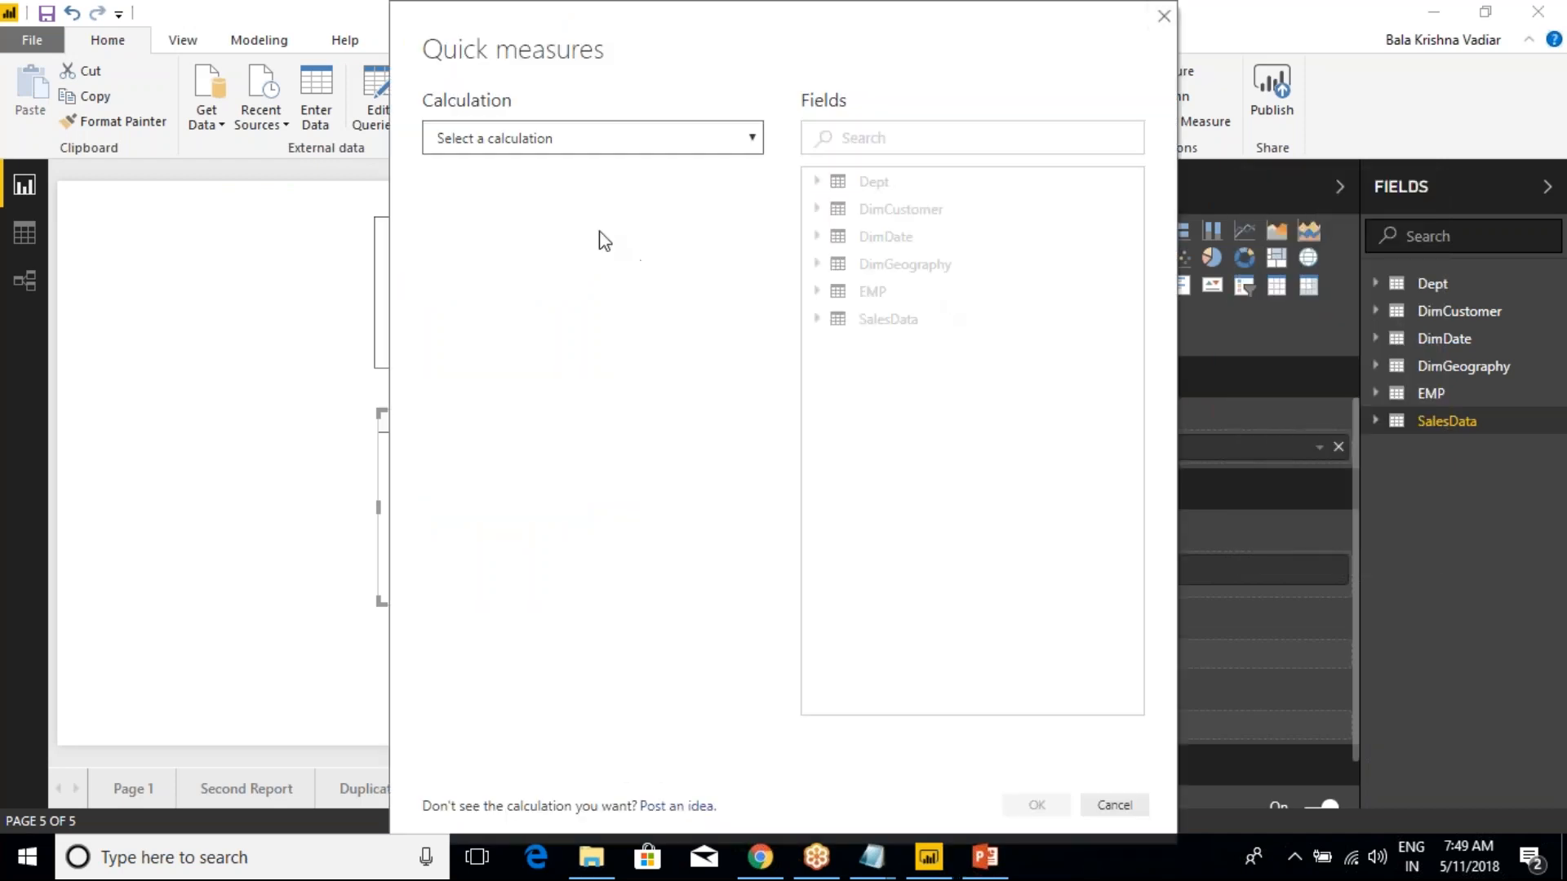
{"action": "left_click", "coordinate": [577, 151]}
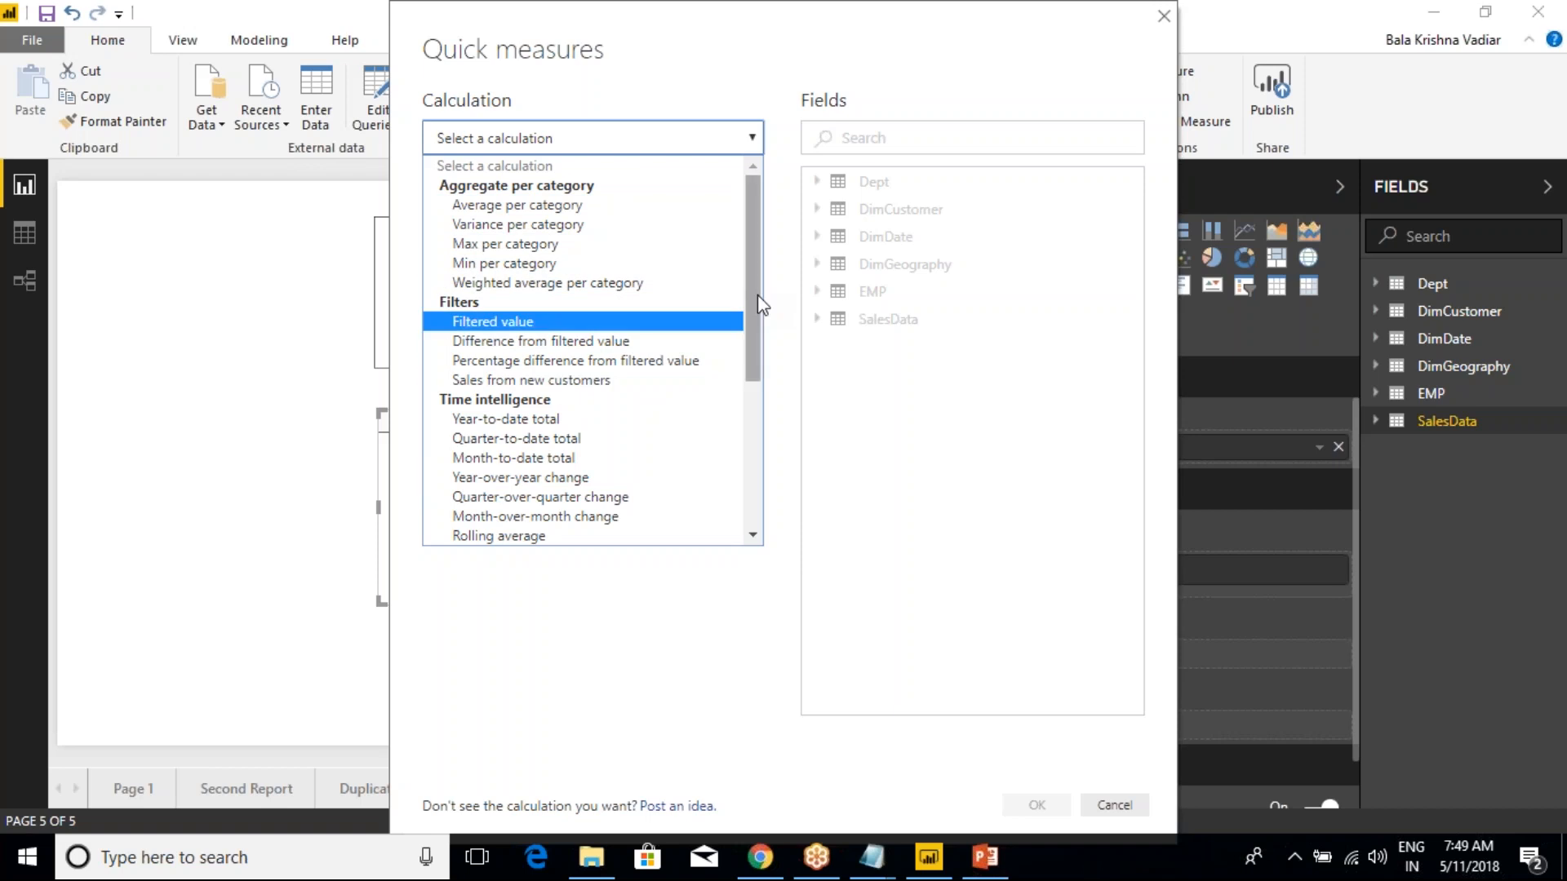
{"action": "left_click_drag", "start_coordinate": [757, 269], "coordinate": [734, 325]}
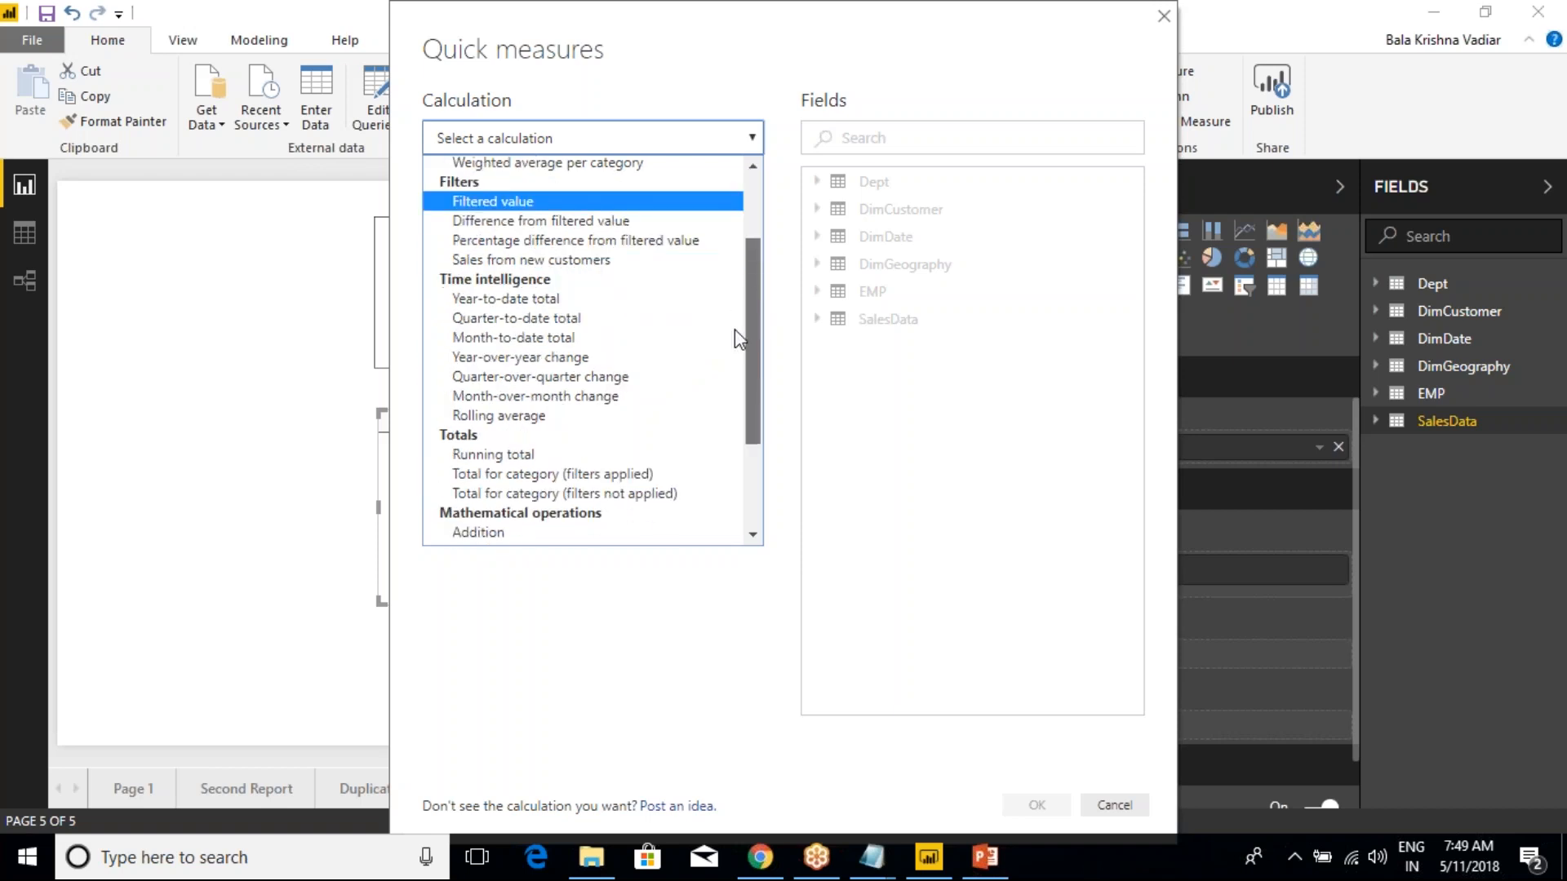
{"action": "scroll", "coordinate": [735, 330], "scroll_direction": "down", "scroll_amount": 1}
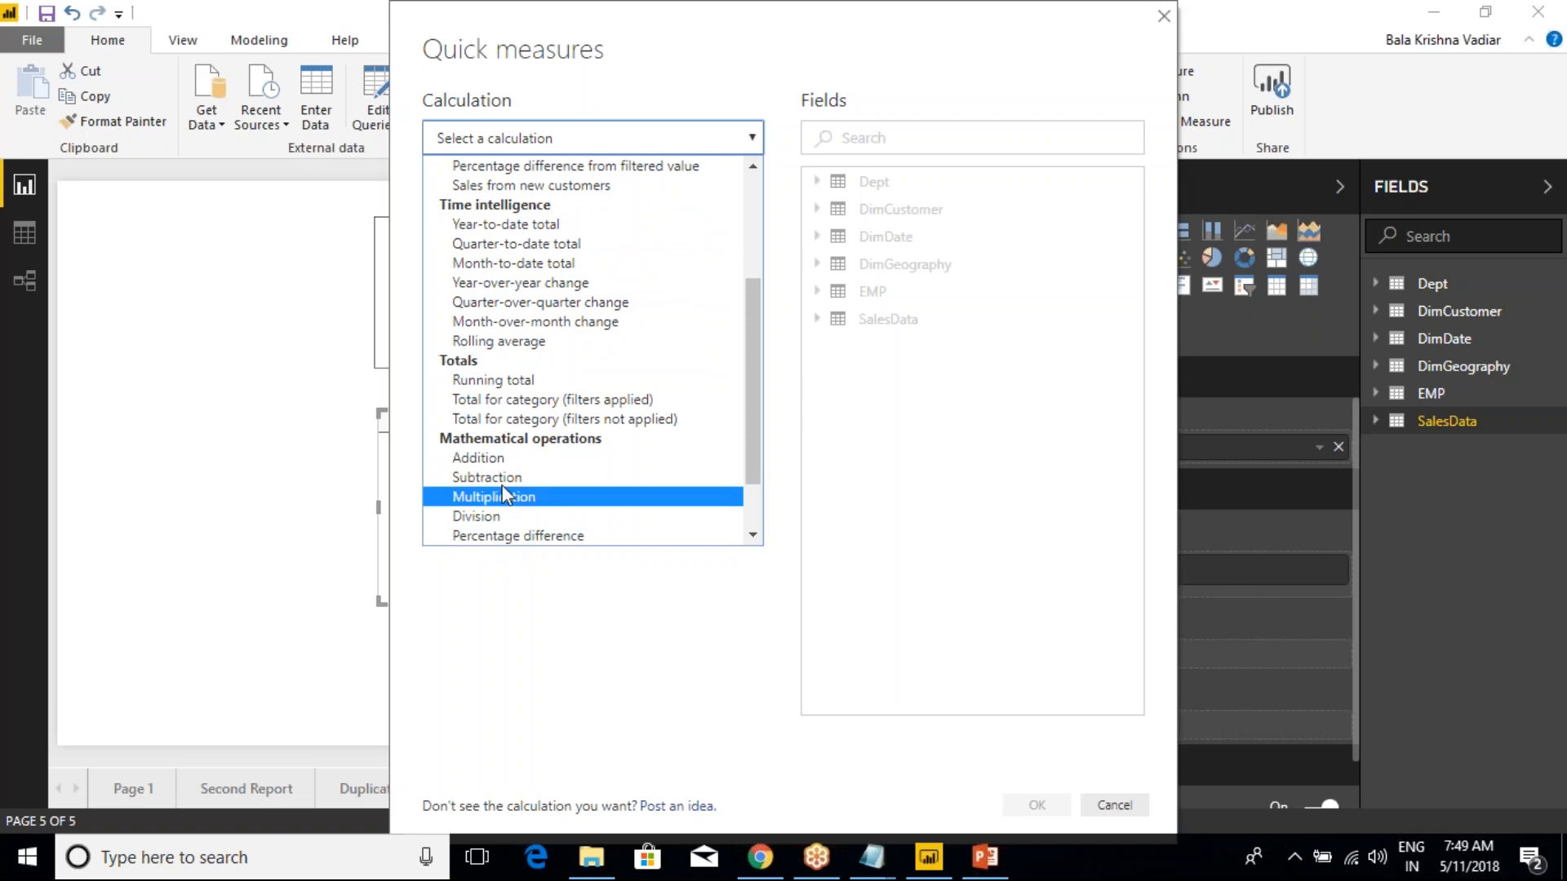
{"action": "mouse_move", "coordinate": [757, 341]}
{"action": "left_mouse_down"}
{"action": "mouse_move", "coordinate": [746, 426]}
{"action": "mouse_move", "coordinate": [737, 340]}
{"action": "left_mouse_up"}
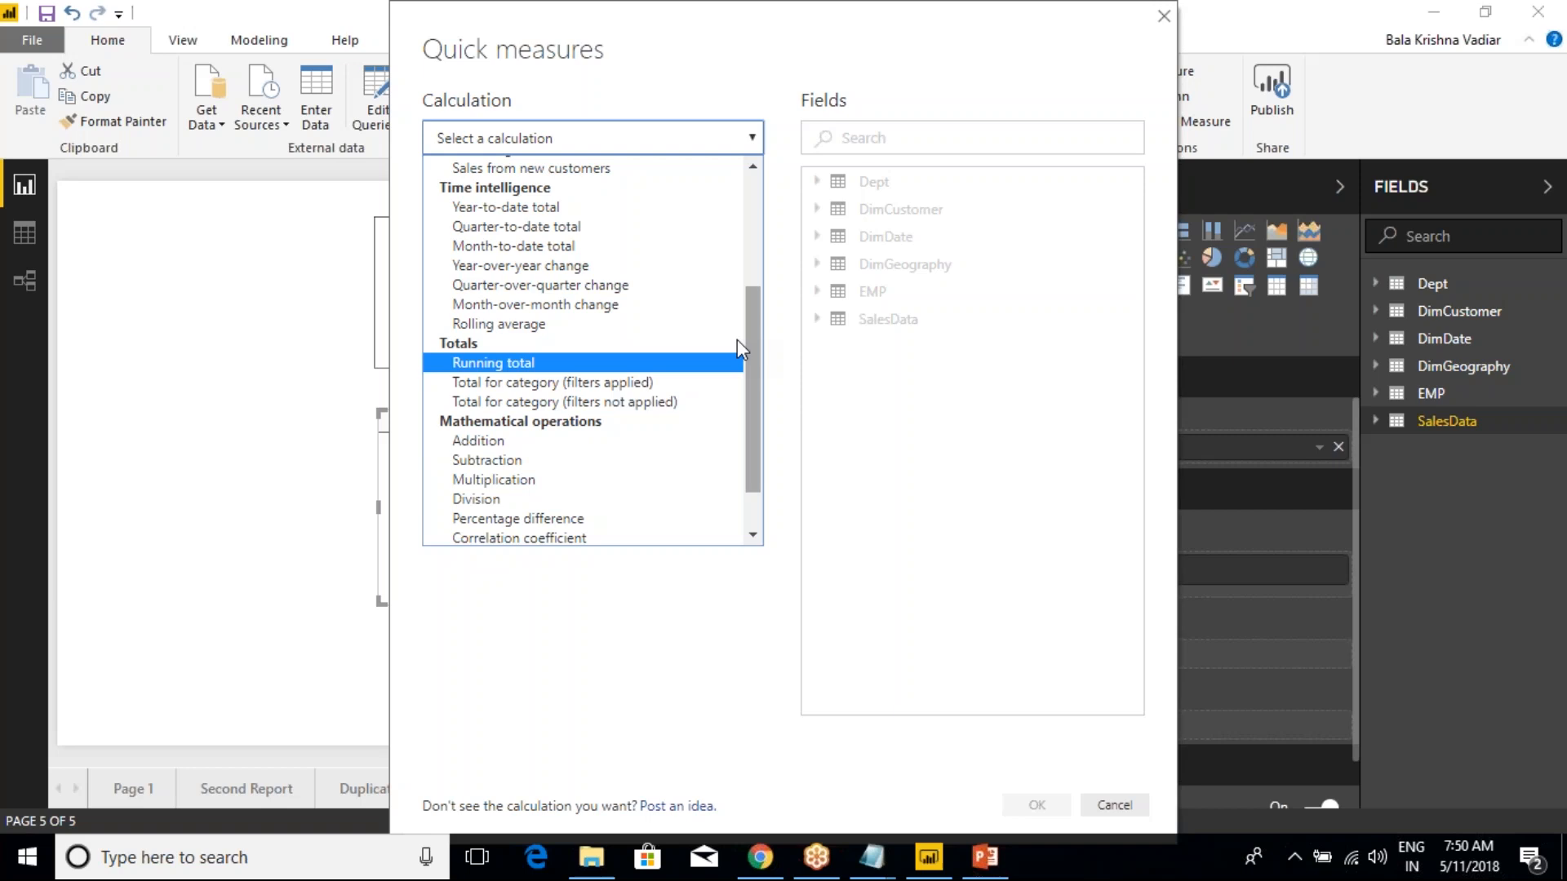
{"action": "left_click", "coordinate": [524, 370]}
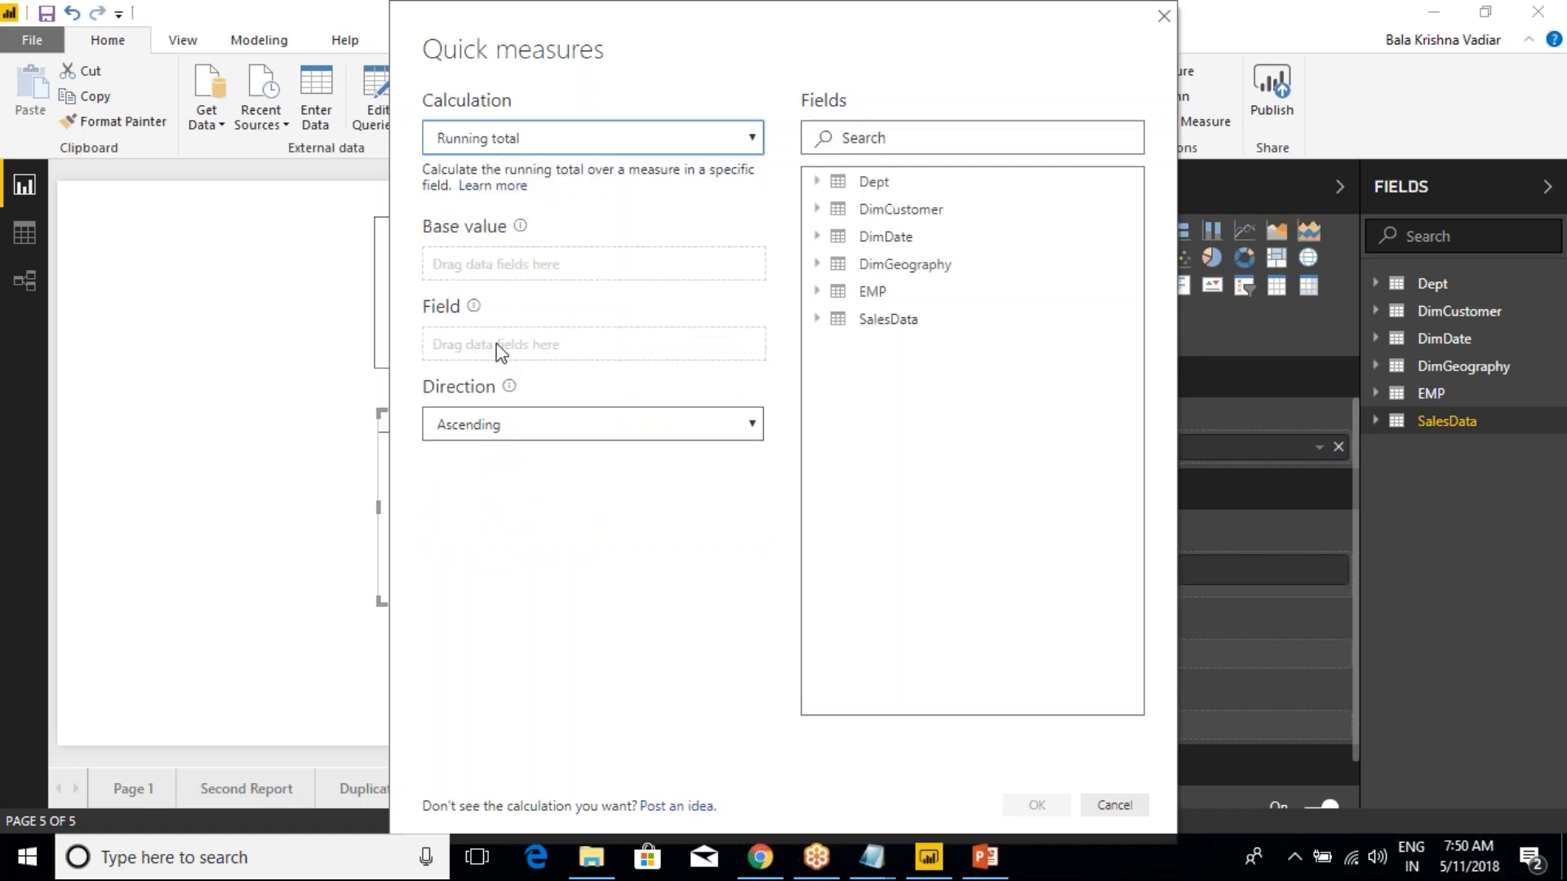
{"action": "left_click", "coordinate": [506, 426]}
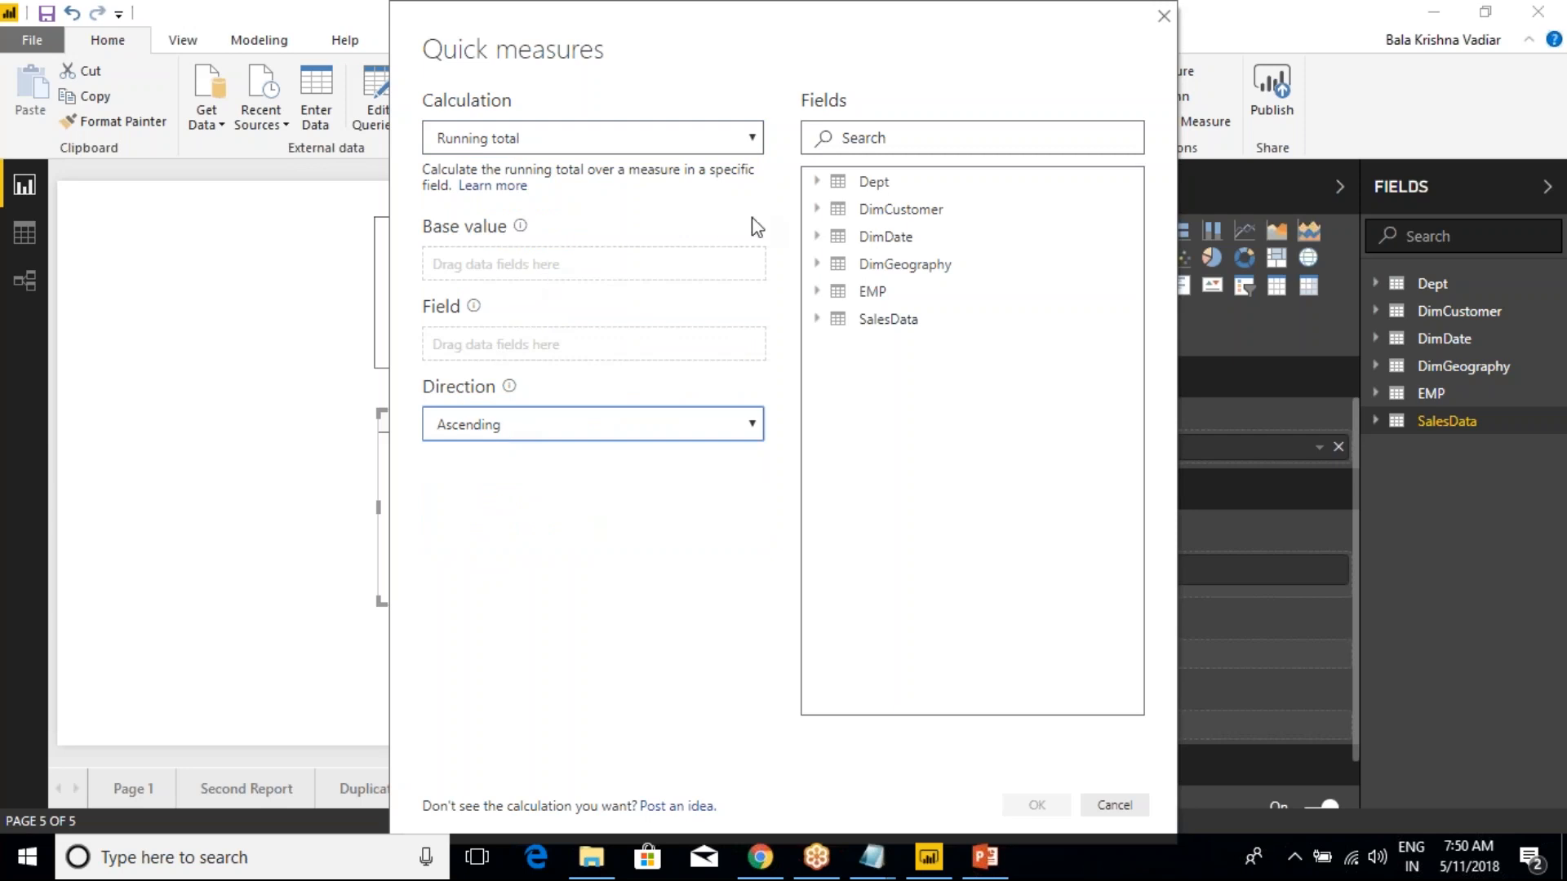
Use SalesAmount from the SalesData table as the base value, keeping the Sum aggregation
{"action": "left_click", "coordinate": [818, 320]}
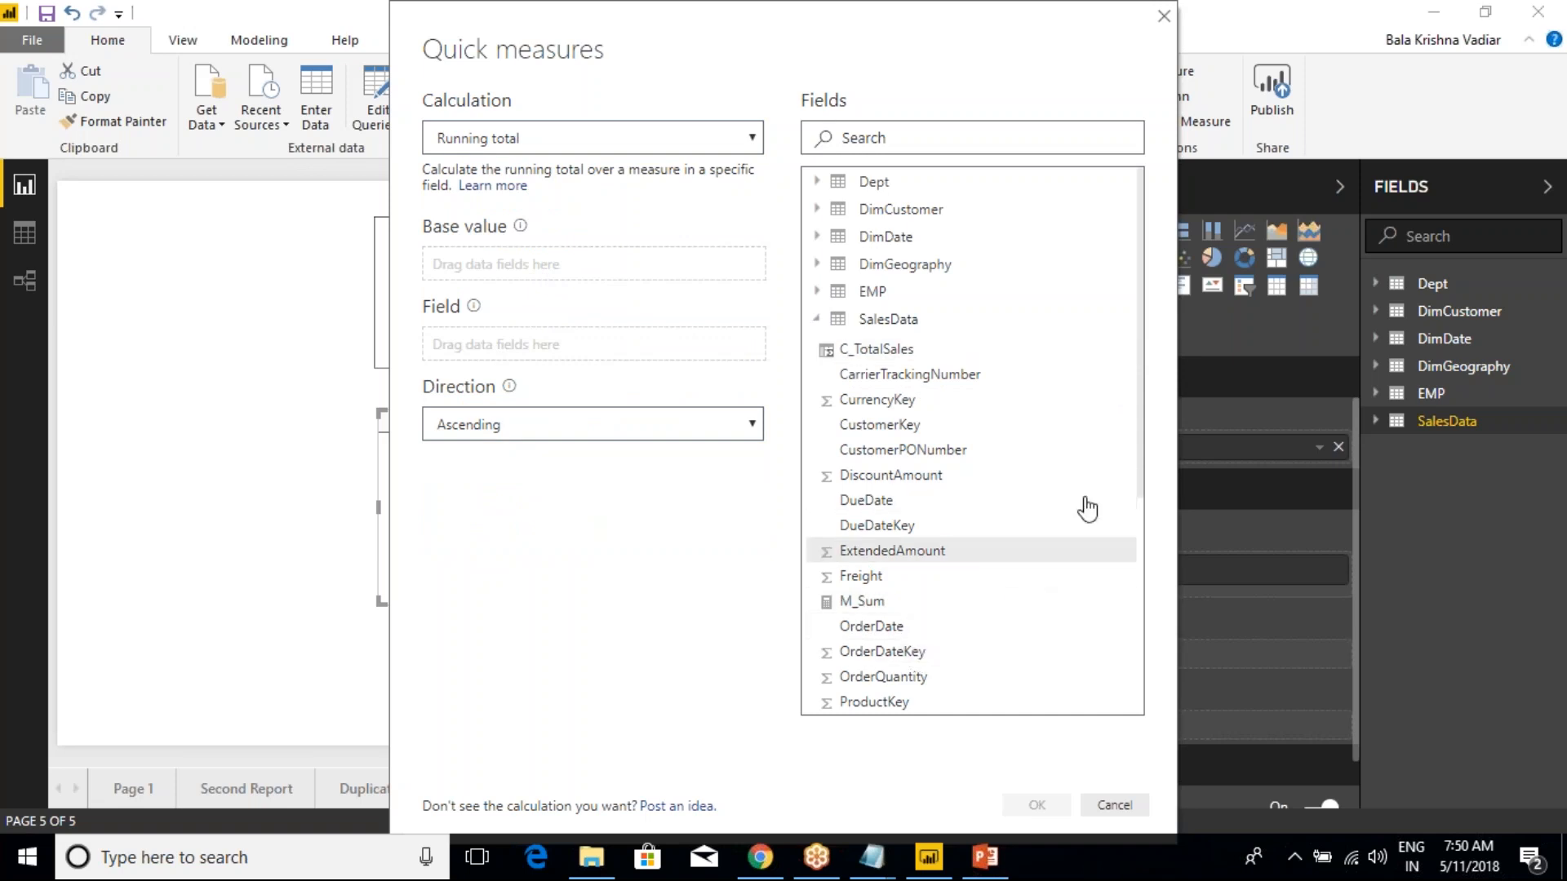
{"action": "left_click_drag", "start_coordinate": [1140, 448], "coordinate": [1151, 532]}
{"action": "scroll", "coordinate": [1150, 532], "scroll_direction": "down", "scroll_amount": 1}
{"action": "left_click_drag", "start_coordinate": [862, 635], "coordinate": [531, 267]}
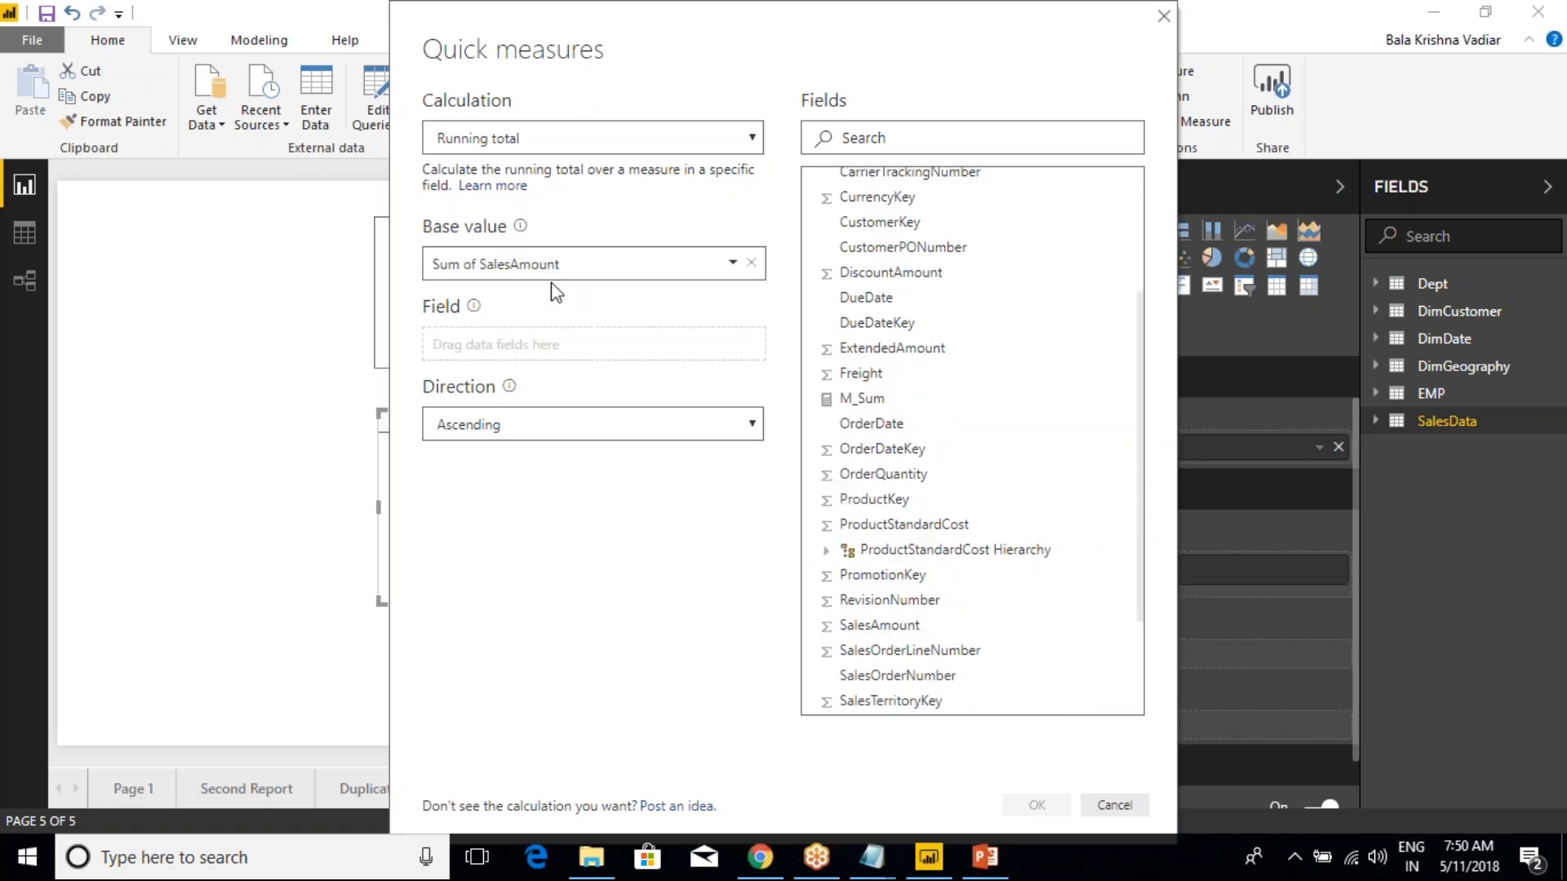
{"action": "left_click", "coordinate": [732, 263]}
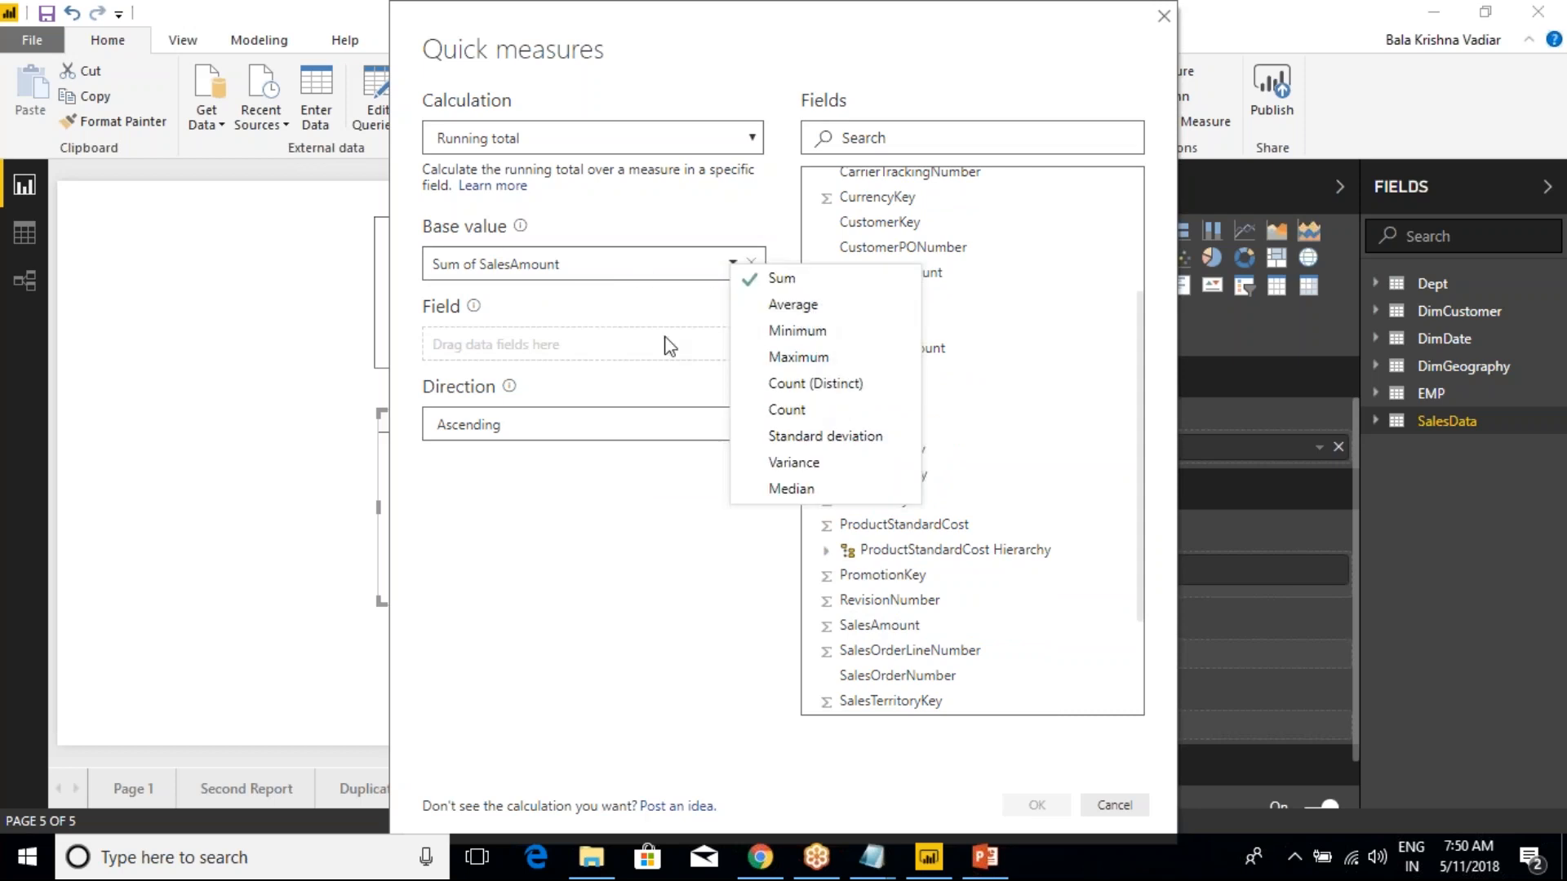
{"action": "left_click", "coordinate": [640, 311]}
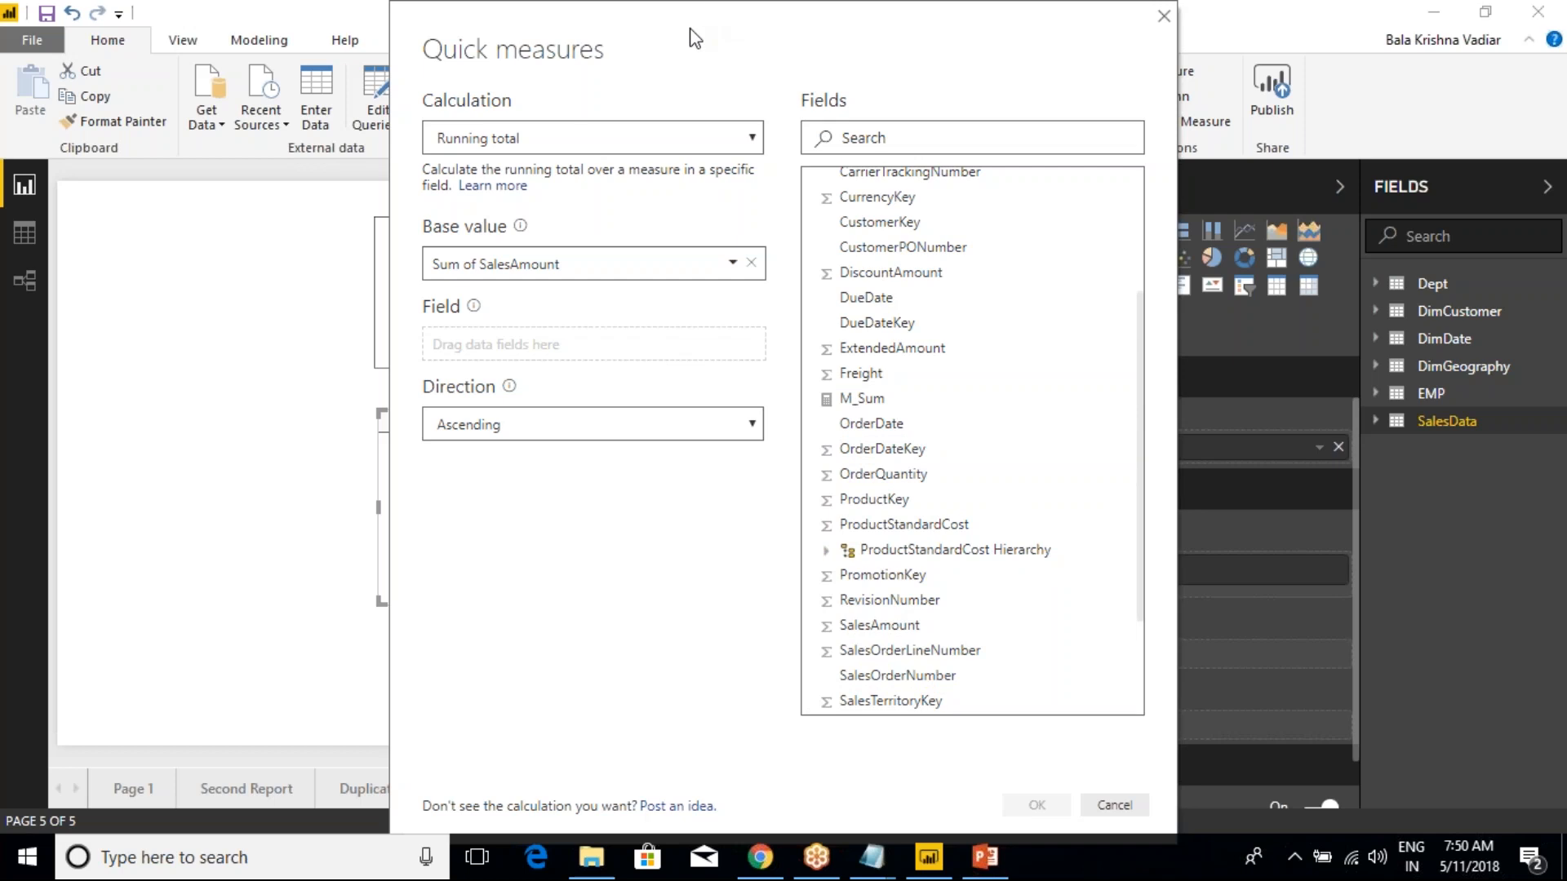
Assign EnglishCountryRegionName from the DimGeography table as the field of the running total
{"action": "left_click_drag", "start_coordinate": [687, 31], "coordinate": [445, 12]}
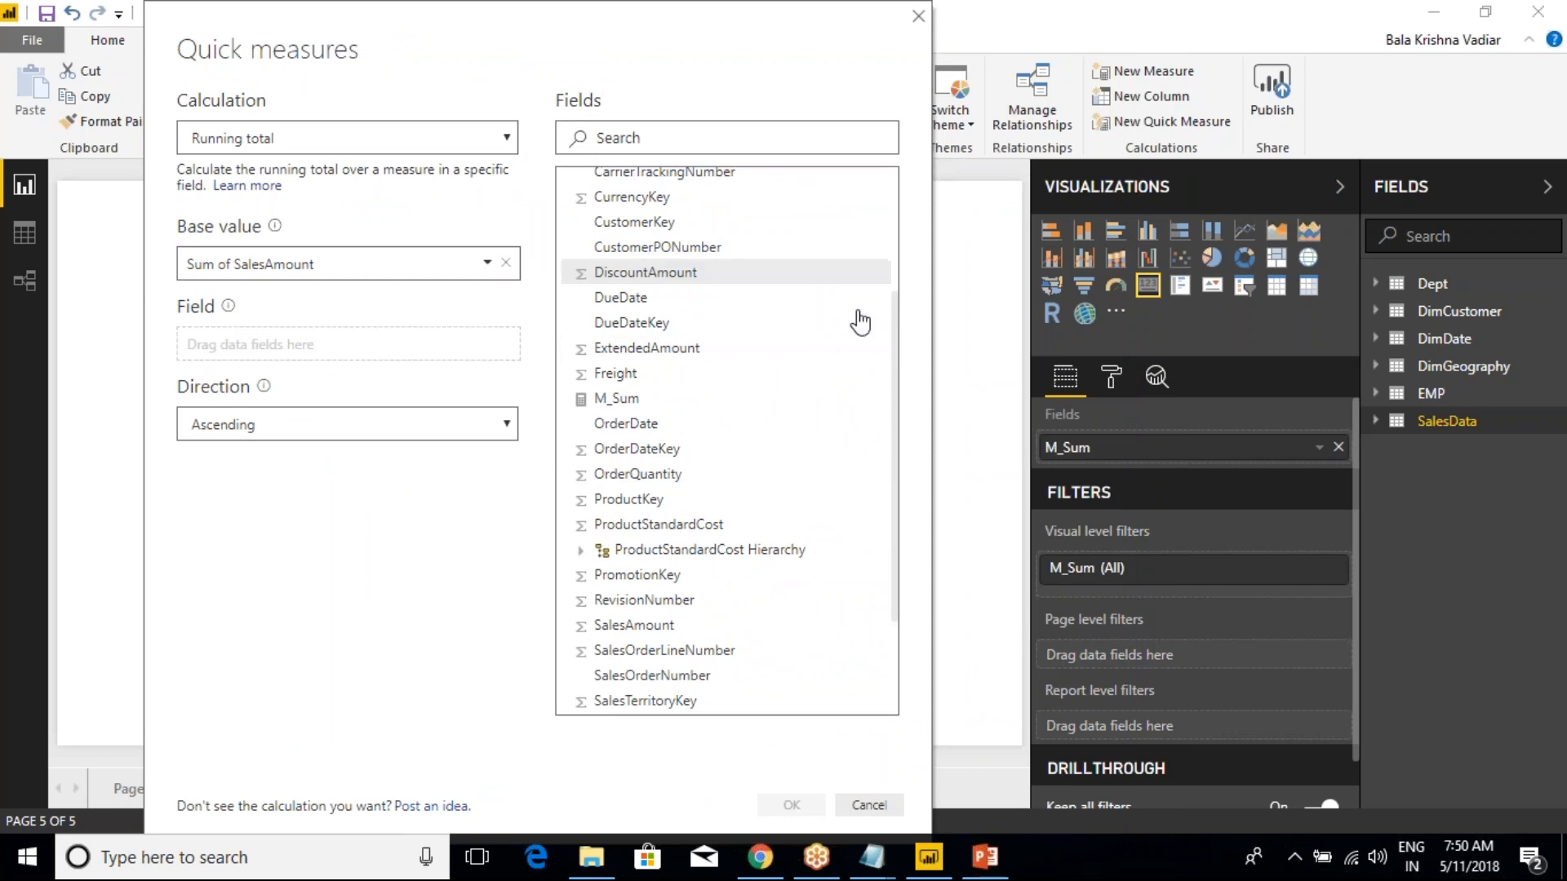
{"action": "left_click_drag", "start_coordinate": [895, 396], "coordinate": [885, 315]}
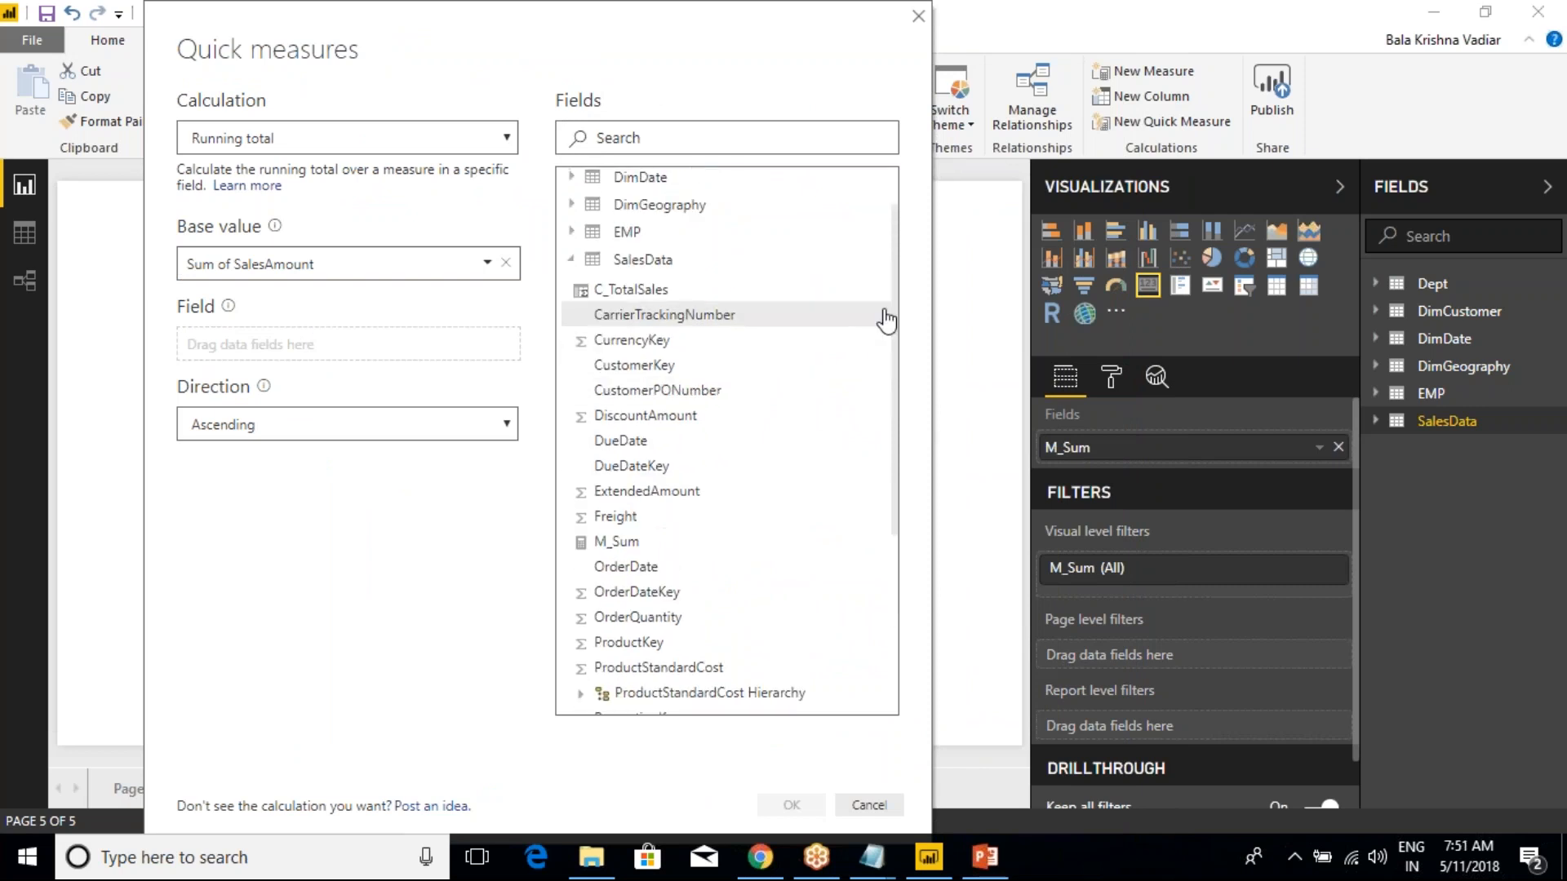
{"action": "left_click", "coordinate": [570, 259]}
{"action": "left_click", "coordinate": [571, 264]}
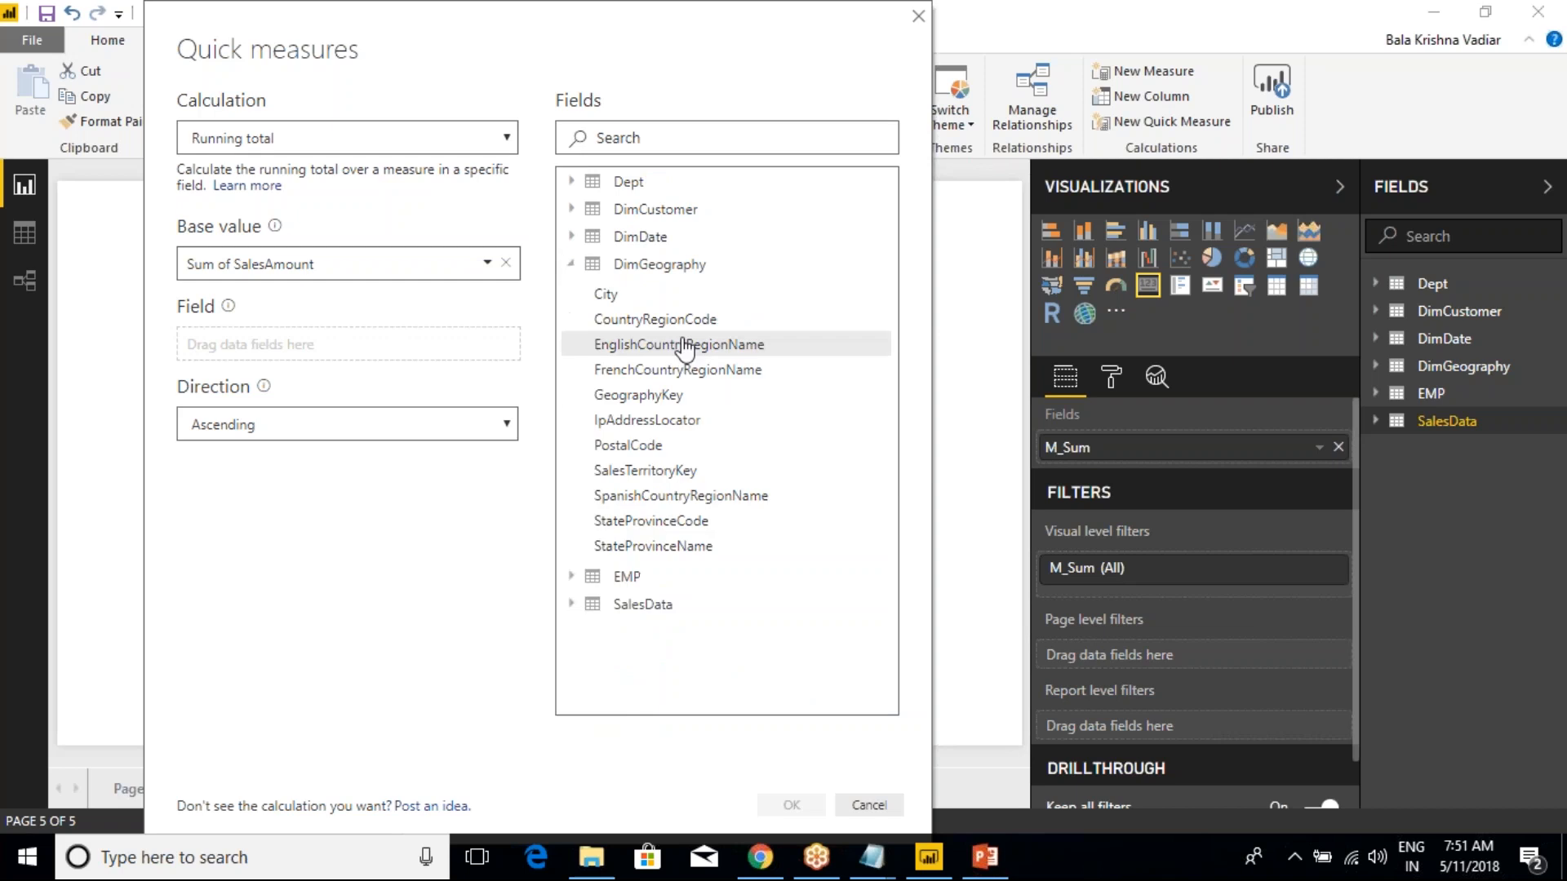
{"action": "left_click_drag", "start_coordinate": [700, 346], "coordinate": [373, 352]}
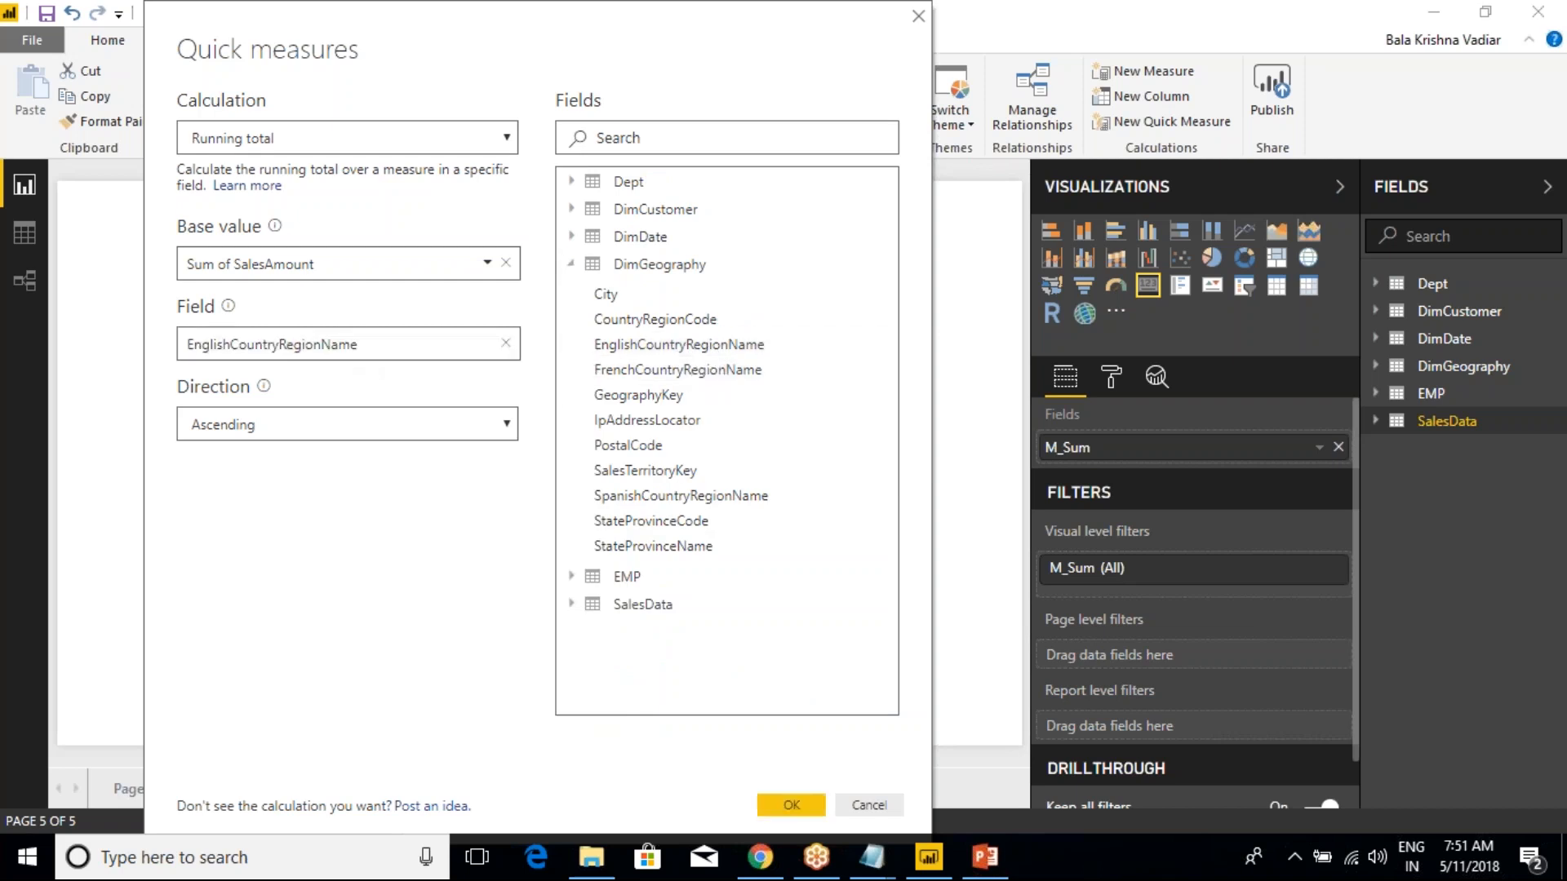
Keep the running total's direction as Ascending and create the quick measure
{"action": "left_click", "coordinate": [502, 429]}
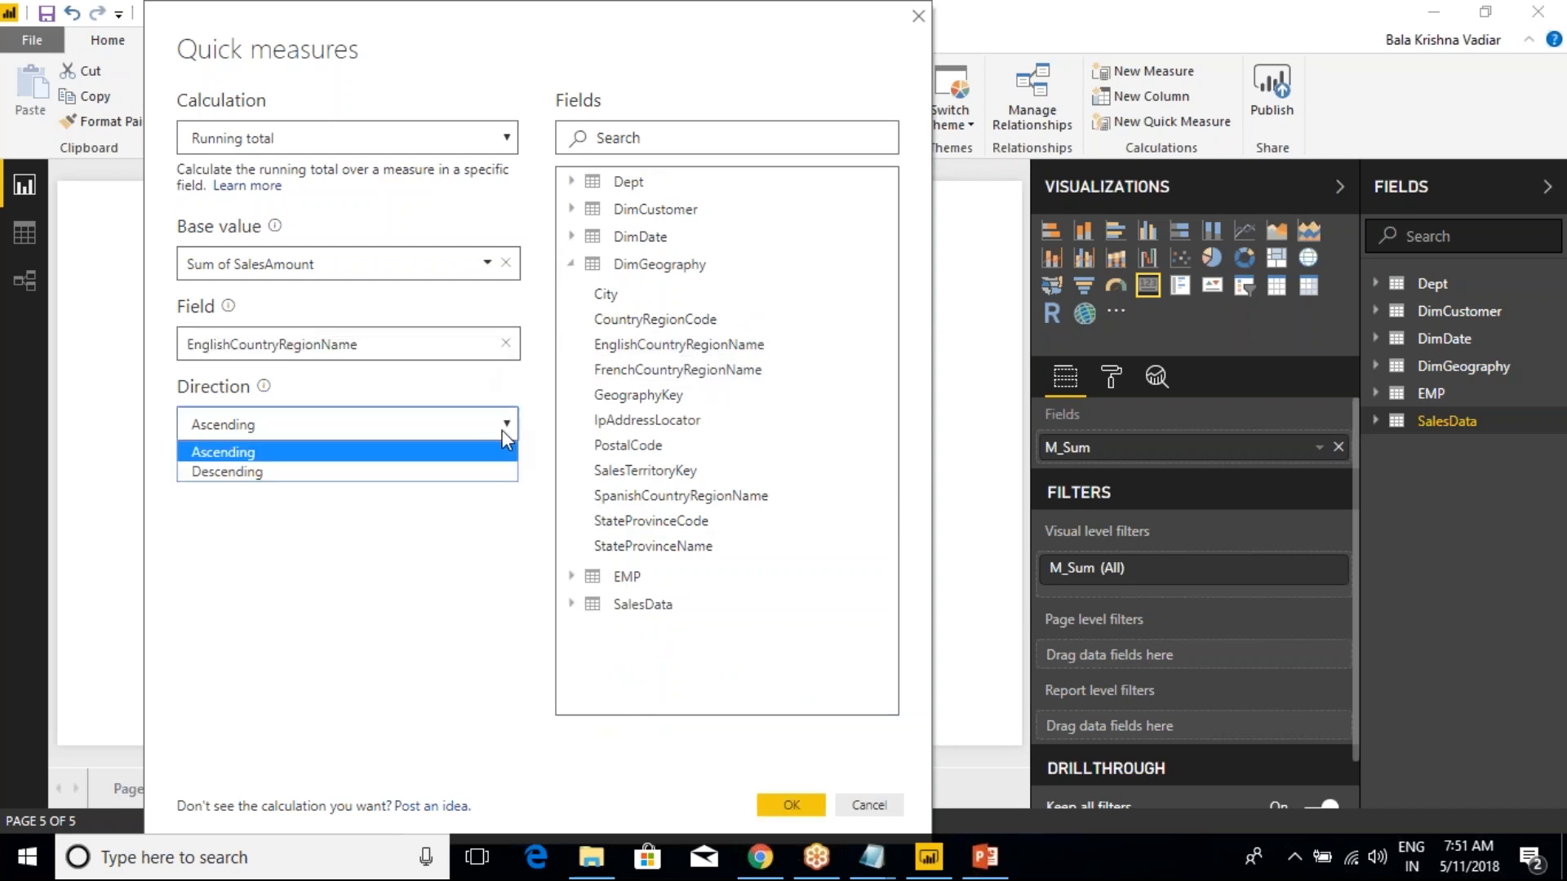
{"action": "left_click", "coordinate": [397, 454]}
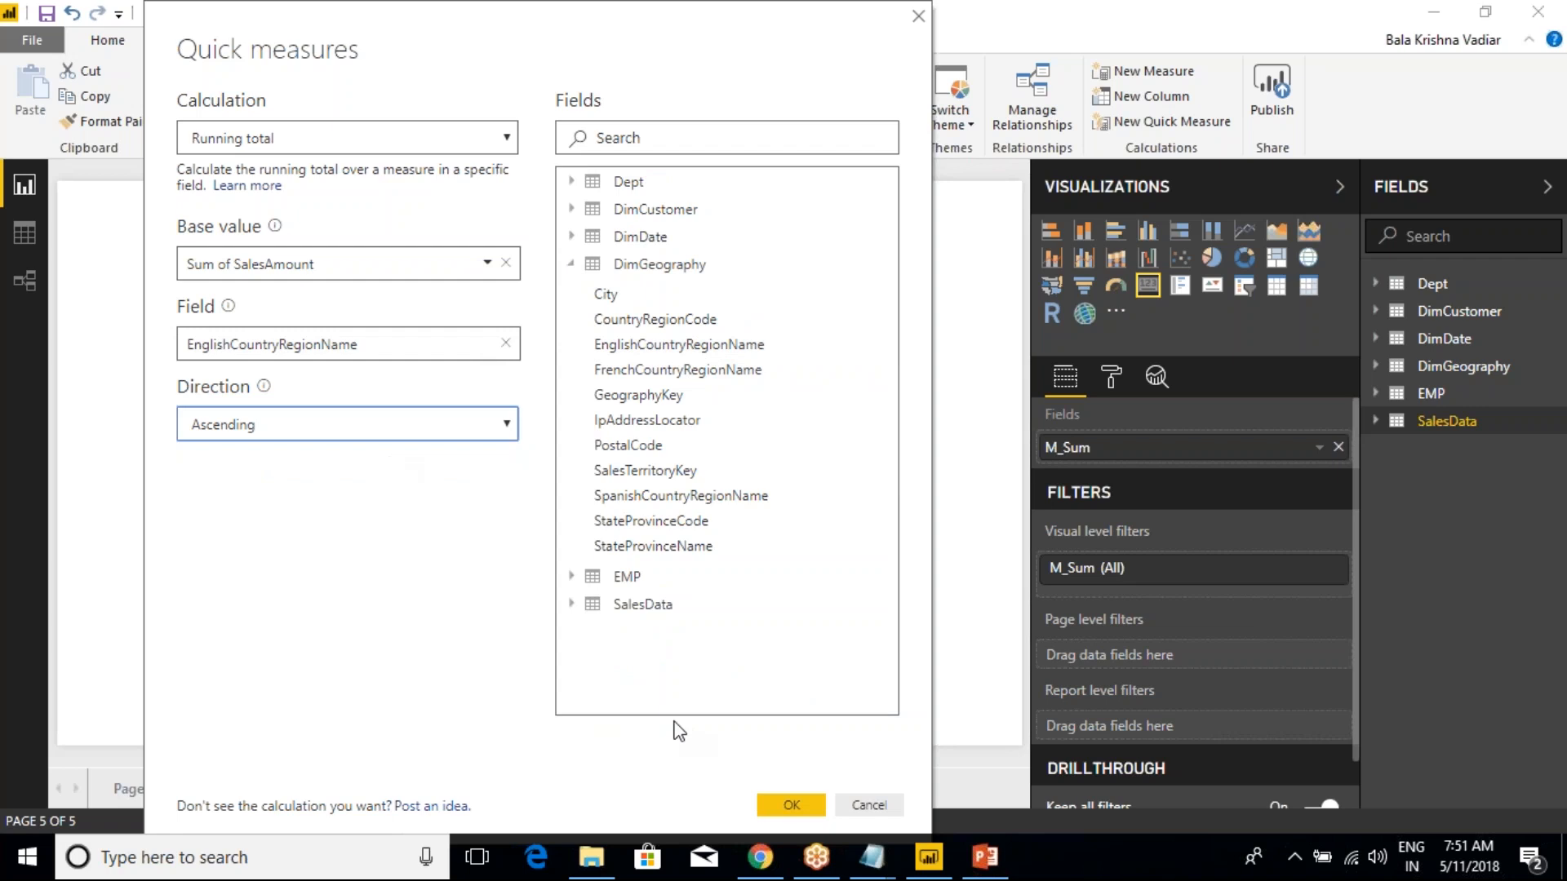
{"action": "left_click", "coordinate": [790, 806]}
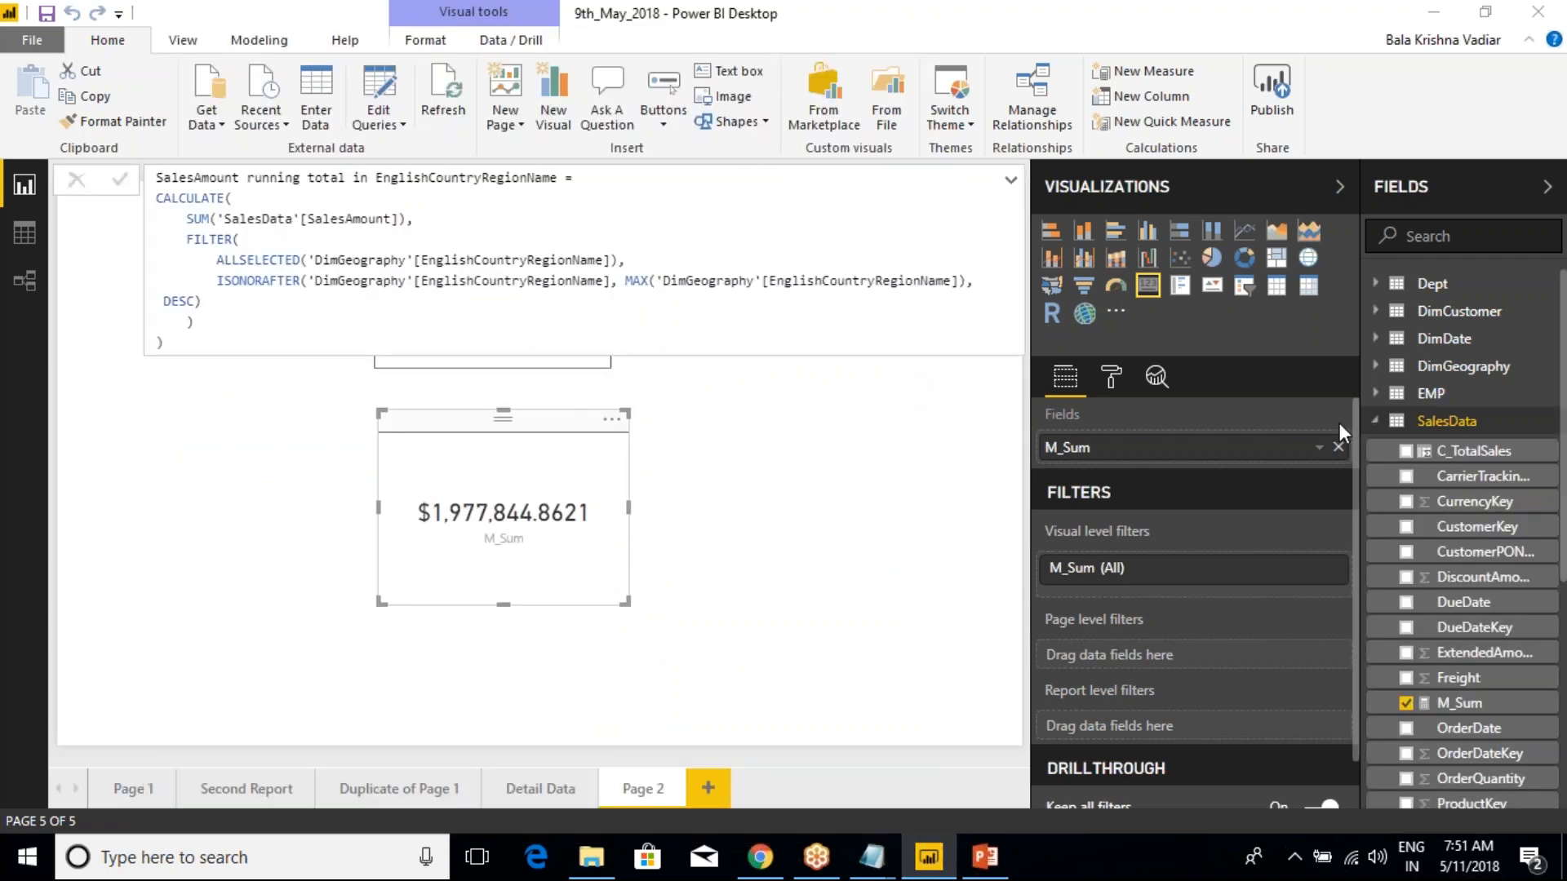
Examine the generated running total formula, covering its name, the CALCULATE and SUM parts, and the FILTER block
{"action": "left_click_drag", "start_coordinate": [167, 343], "coordinate": [146, 177]}
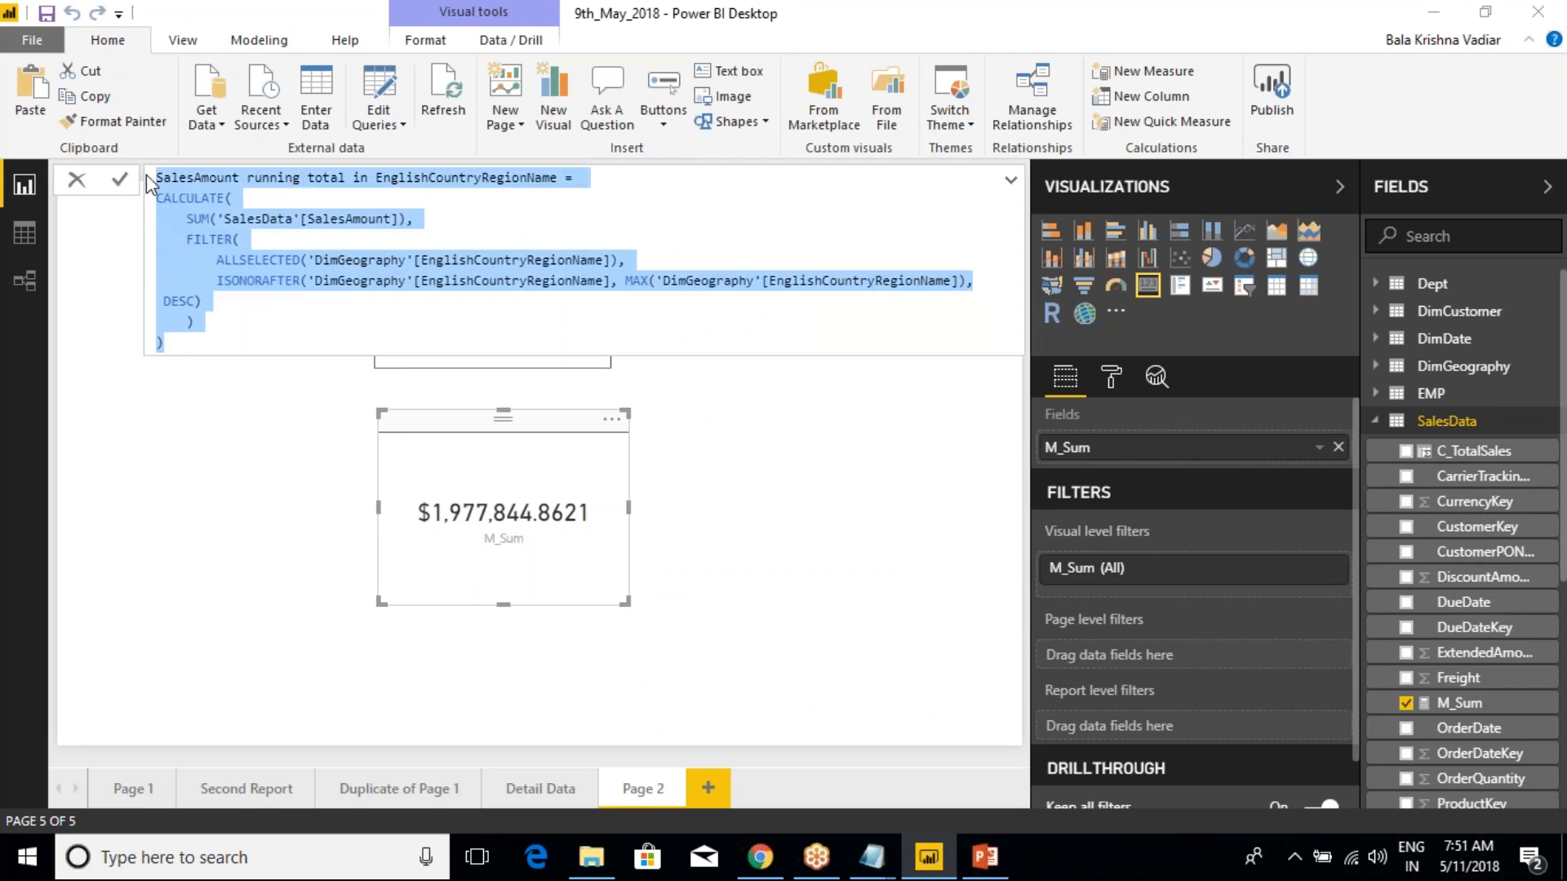
{"action": "left_click", "coordinate": [248, 295]}
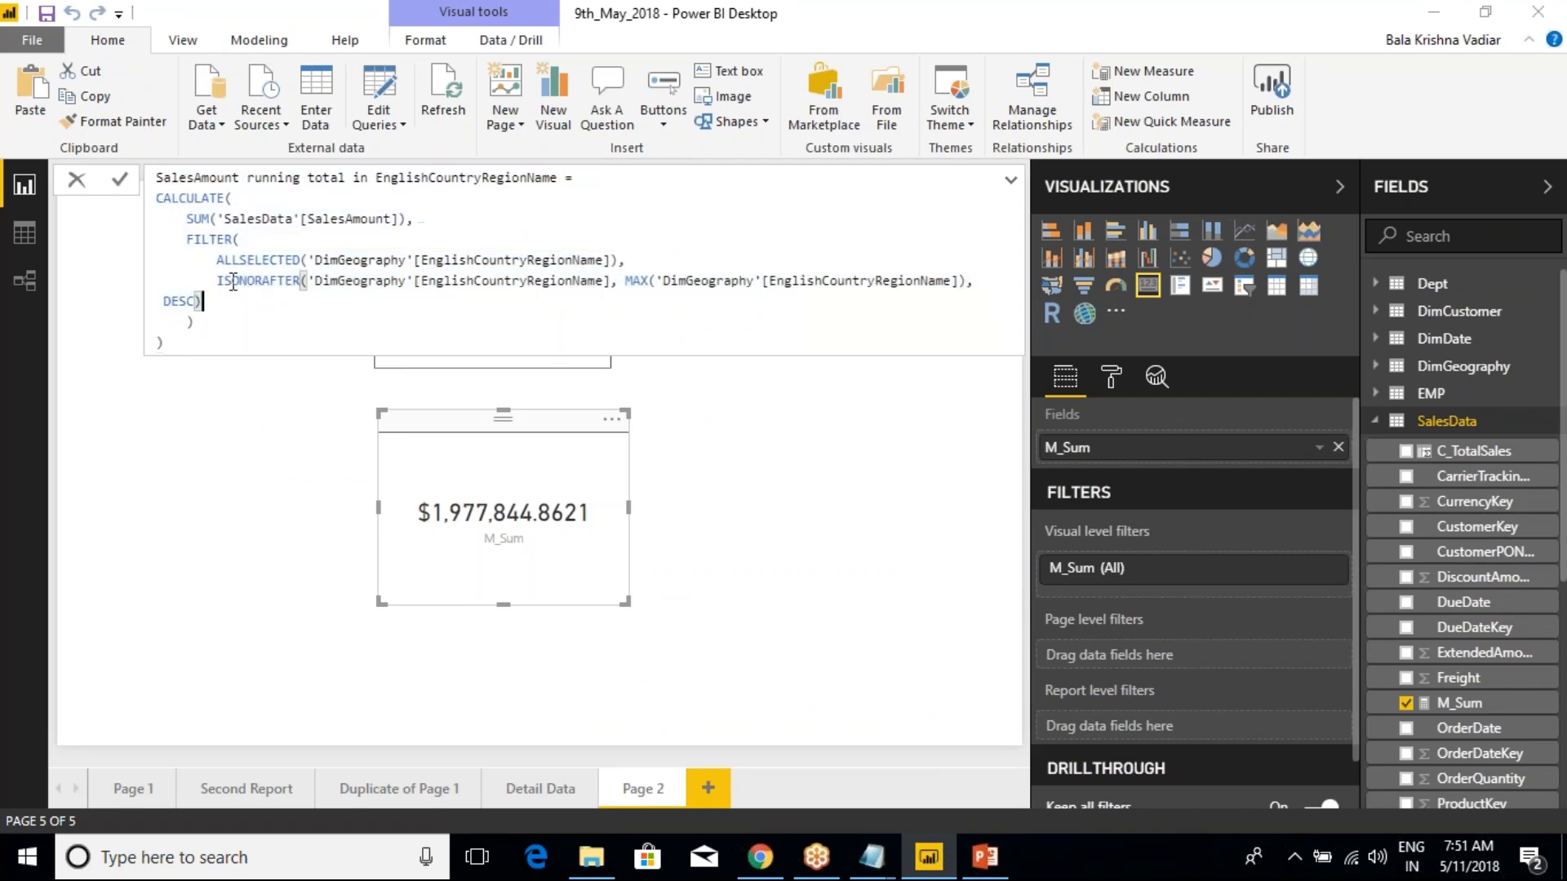
{"action": "left_click_drag", "start_coordinate": [153, 179], "coordinate": [561, 185]}
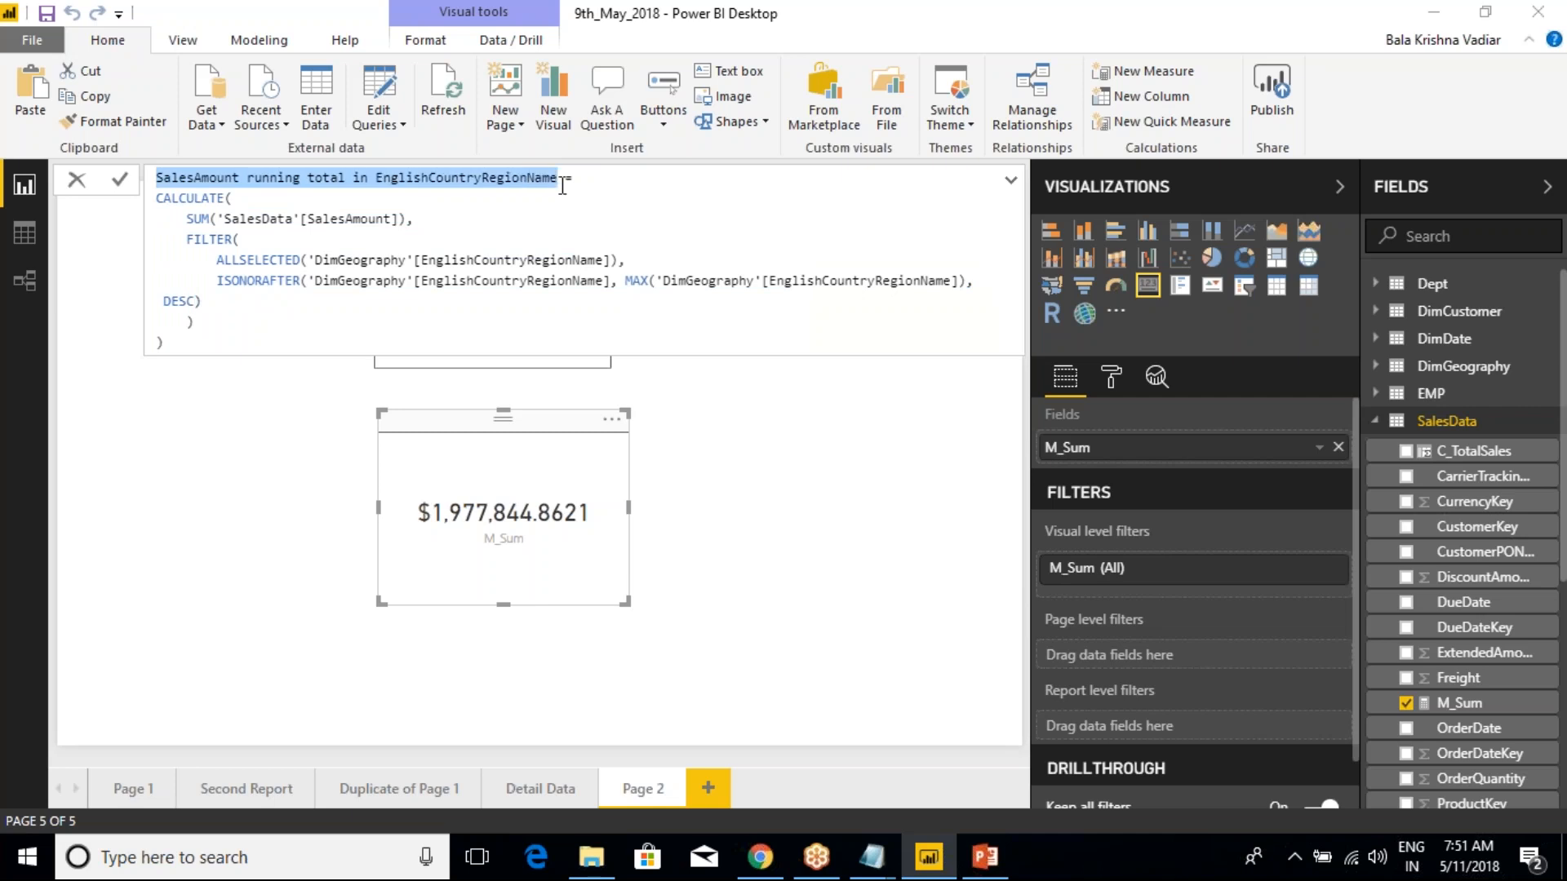
{"action": "left_click", "coordinate": [562, 185]}
{"action": "left_click", "coordinate": [595, 183]}
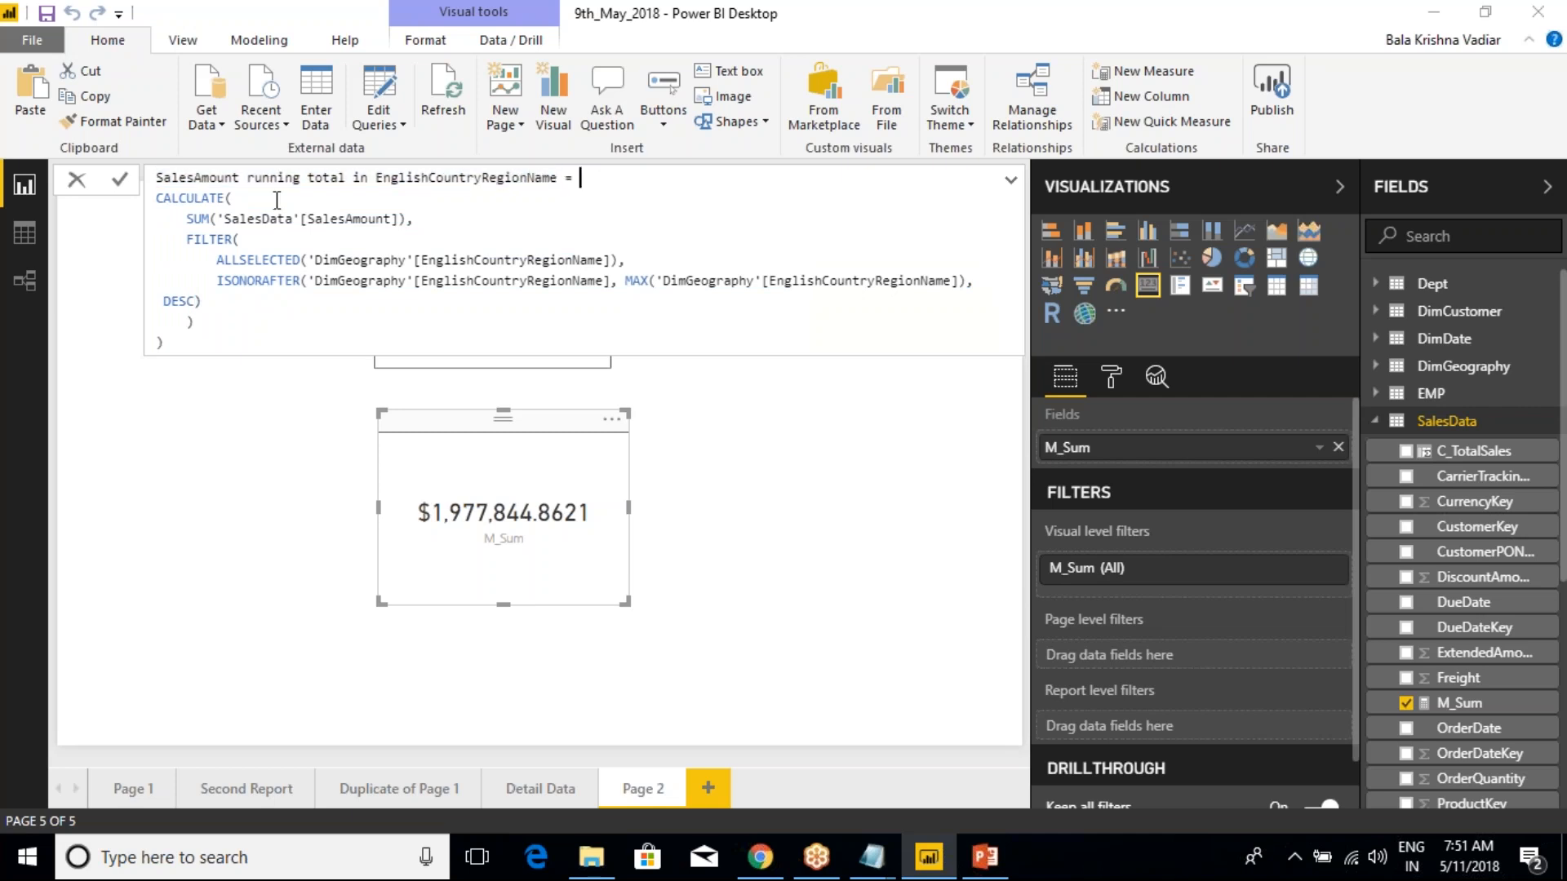
{"action": "double_click", "coordinate": [188, 199]}
{"action": "left_click_drag", "start_coordinate": [186, 219], "coordinate": [348, 220]}
{"action": "left_click_drag", "start_coordinate": [185, 240], "coordinate": [225, 309]}
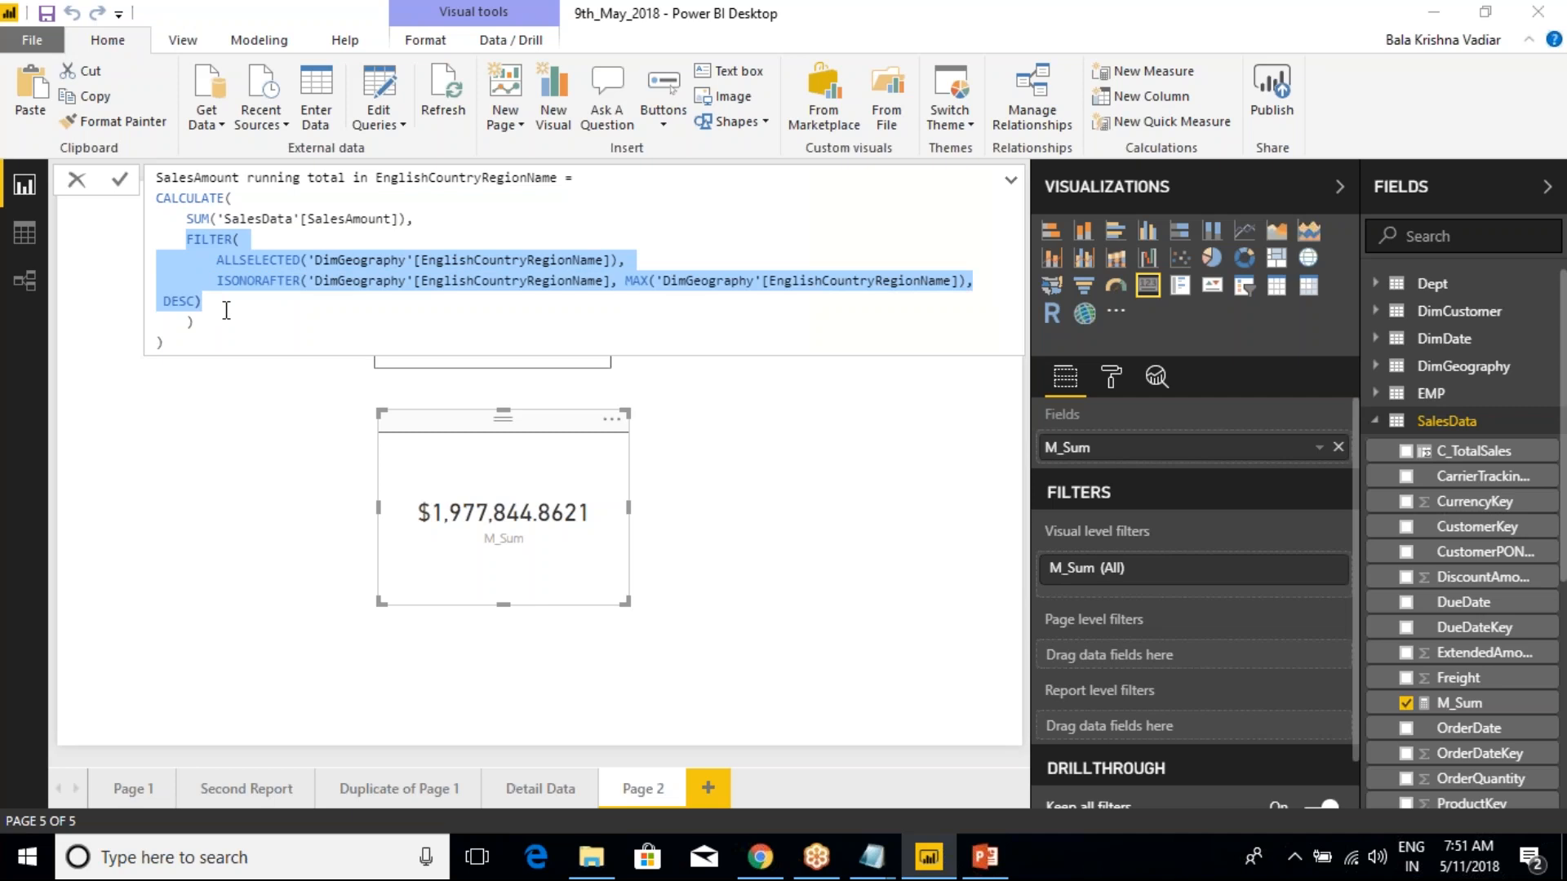
{"action": "left_click", "coordinate": [226, 310]}
{"action": "left_click_drag", "start_coordinate": [184, 244], "coordinate": [221, 310]}
{"action": "left_click", "coordinate": [221, 311]}
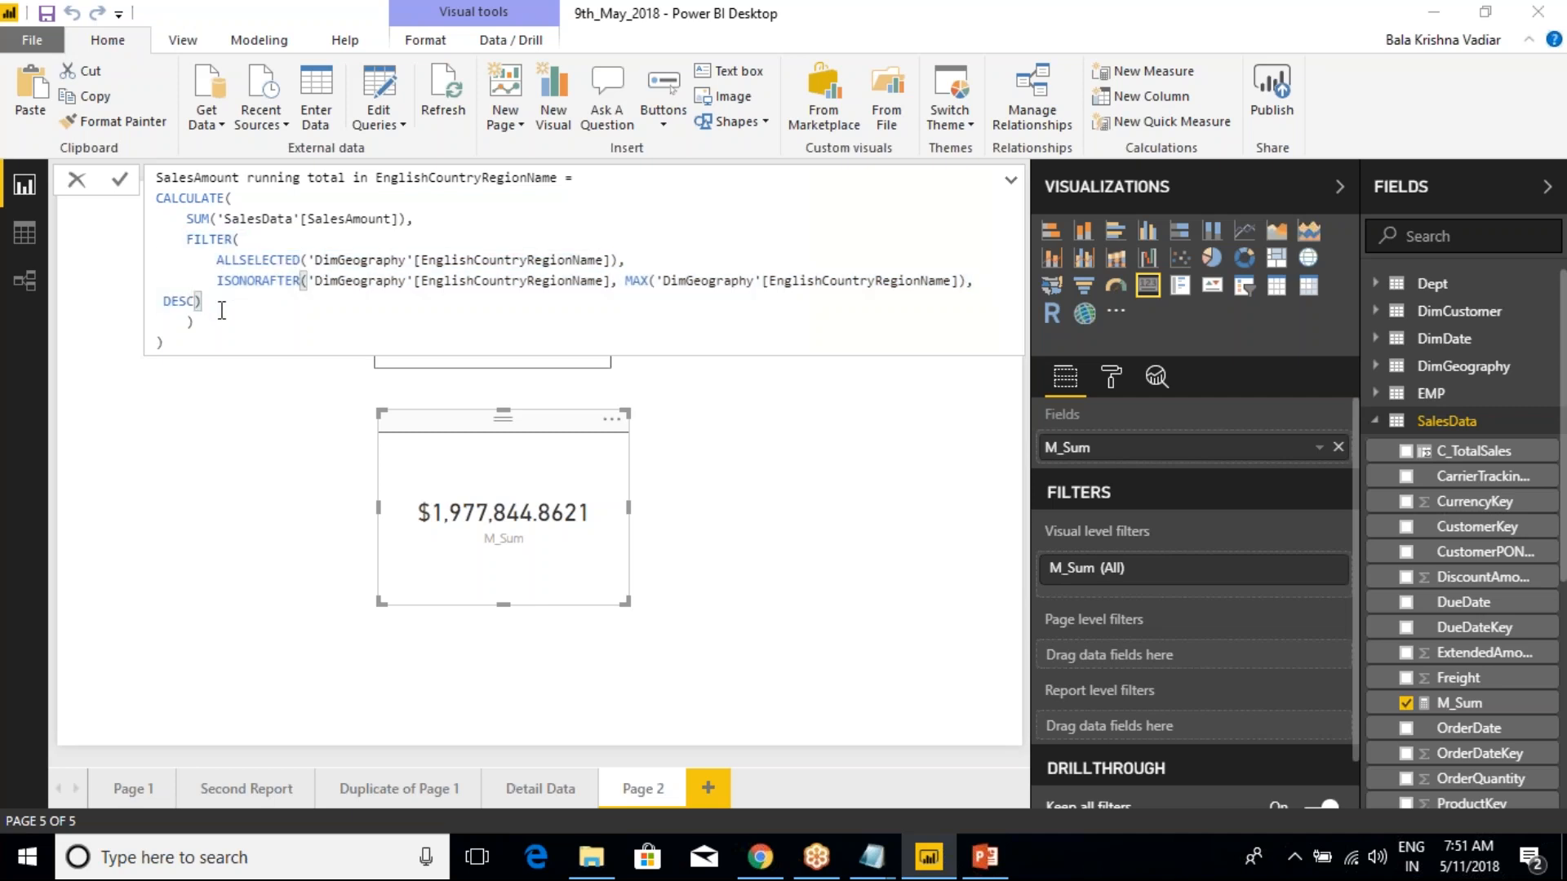
Examine the ALLSELECTED, ISONORAFTER and MAX functions within the running total formula, and leave it without editing
{"action": "double_click", "coordinate": [257, 262]}
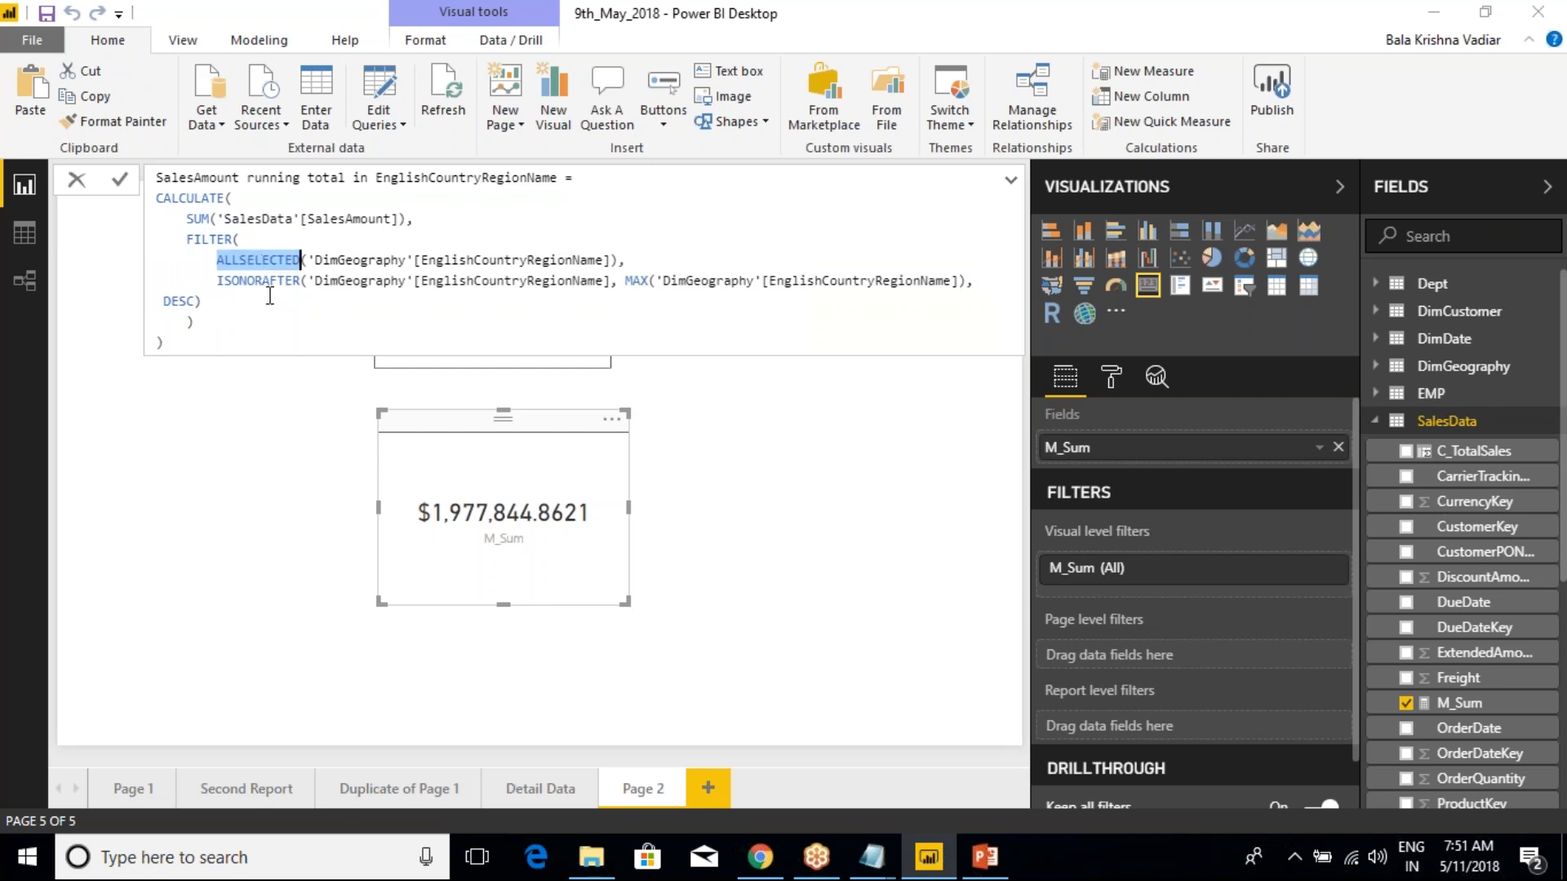
{"action": "double_click", "coordinate": [269, 282]}
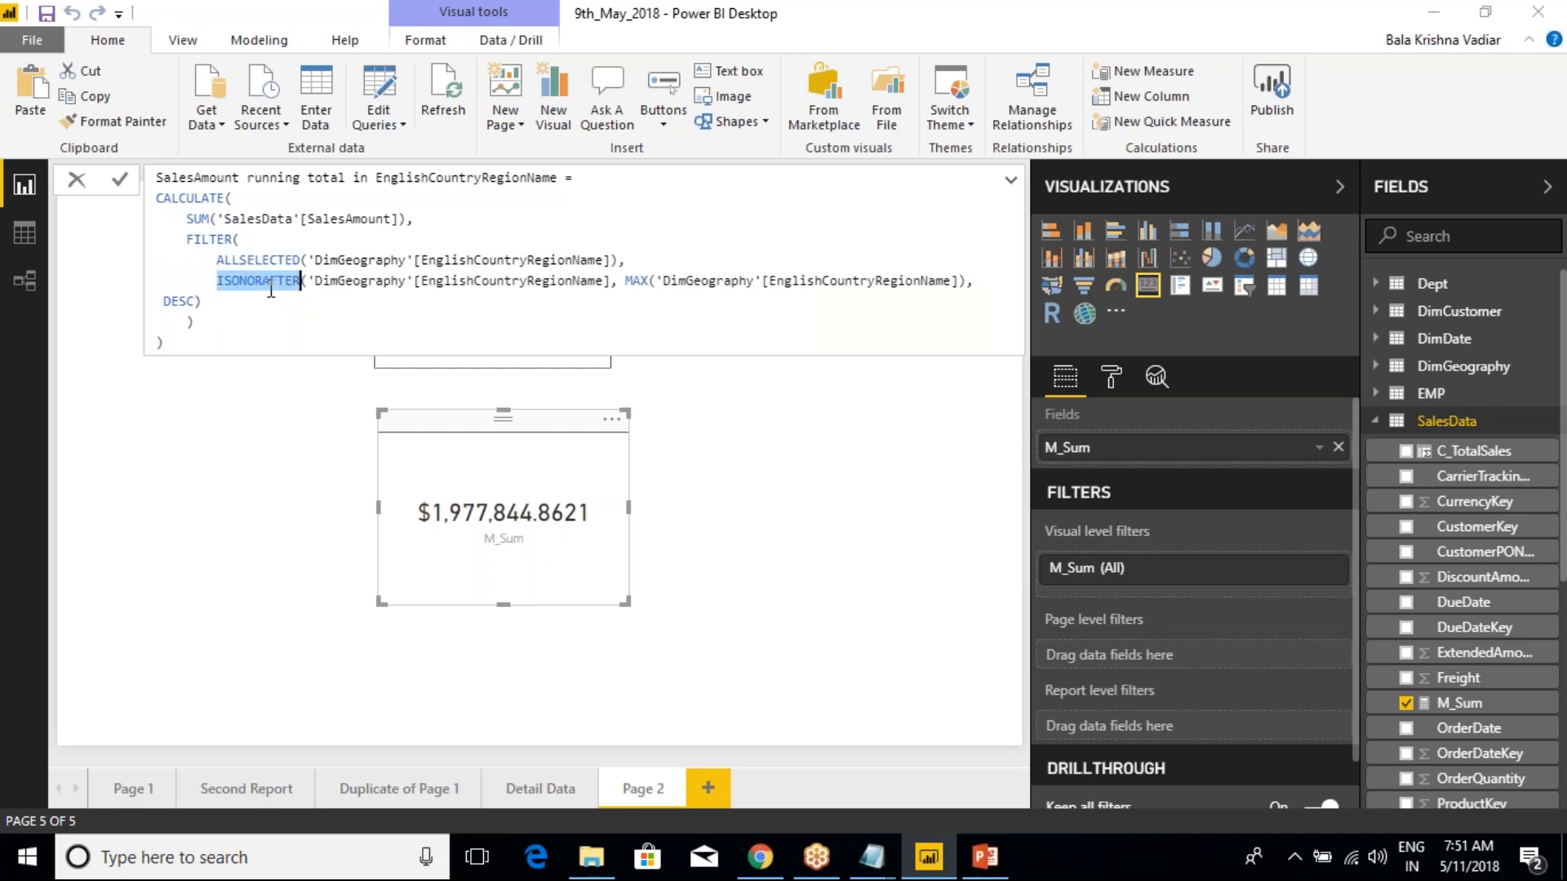
{"action": "double_click", "coordinate": [639, 282]}
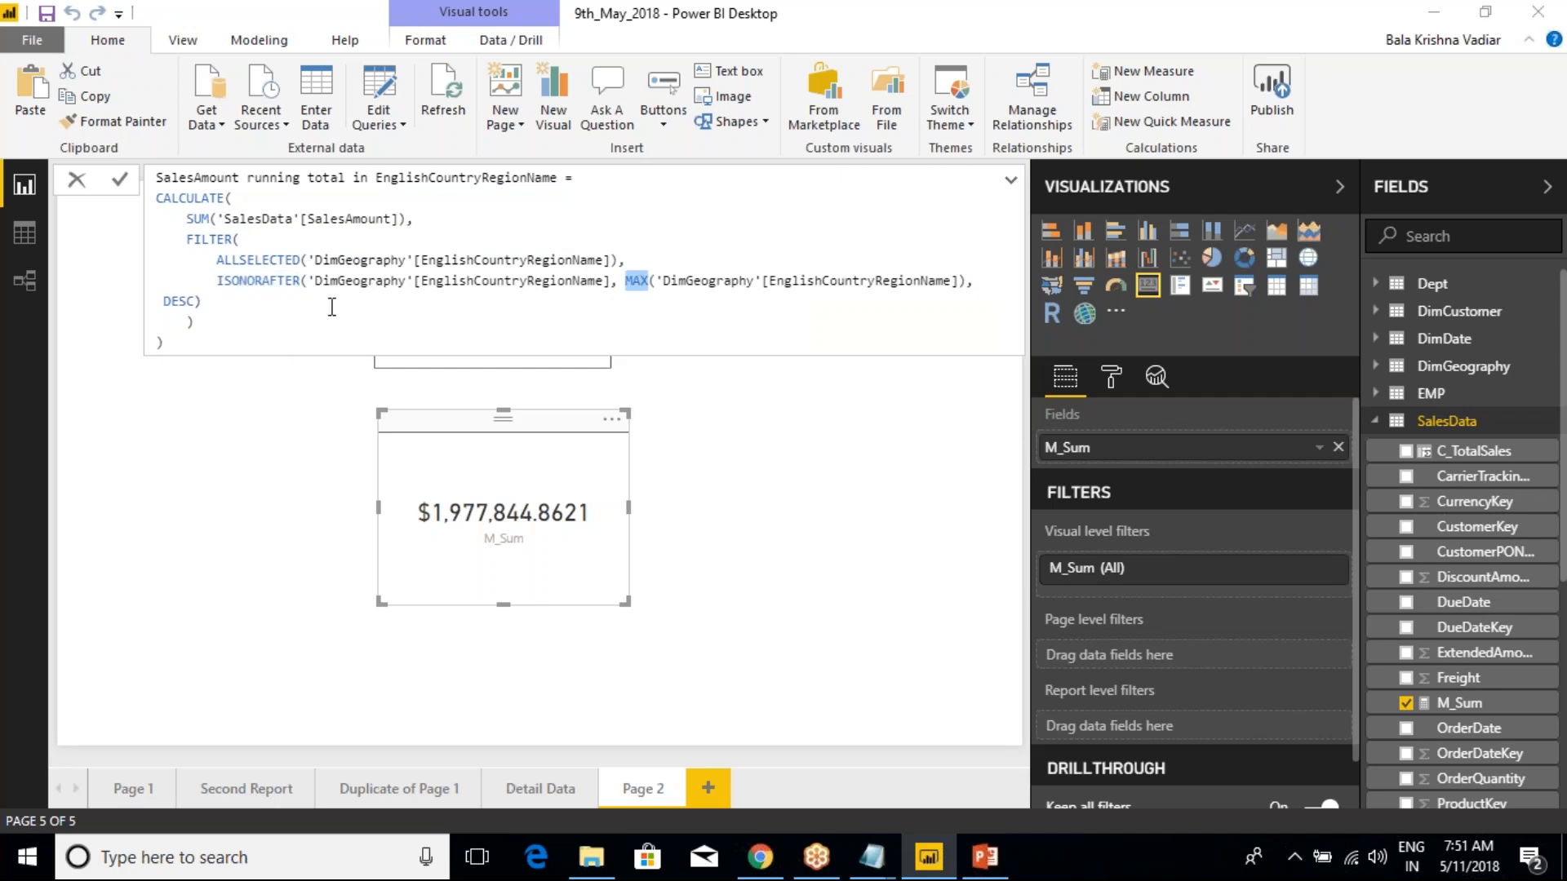
{"action": "left_click", "coordinate": [220, 339]}
{"action": "left_click_drag", "start_coordinate": [185, 338], "coordinate": [151, 177]}
{"action": "left_click_drag", "start_coordinate": [161, 343], "coordinate": [153, 196]}
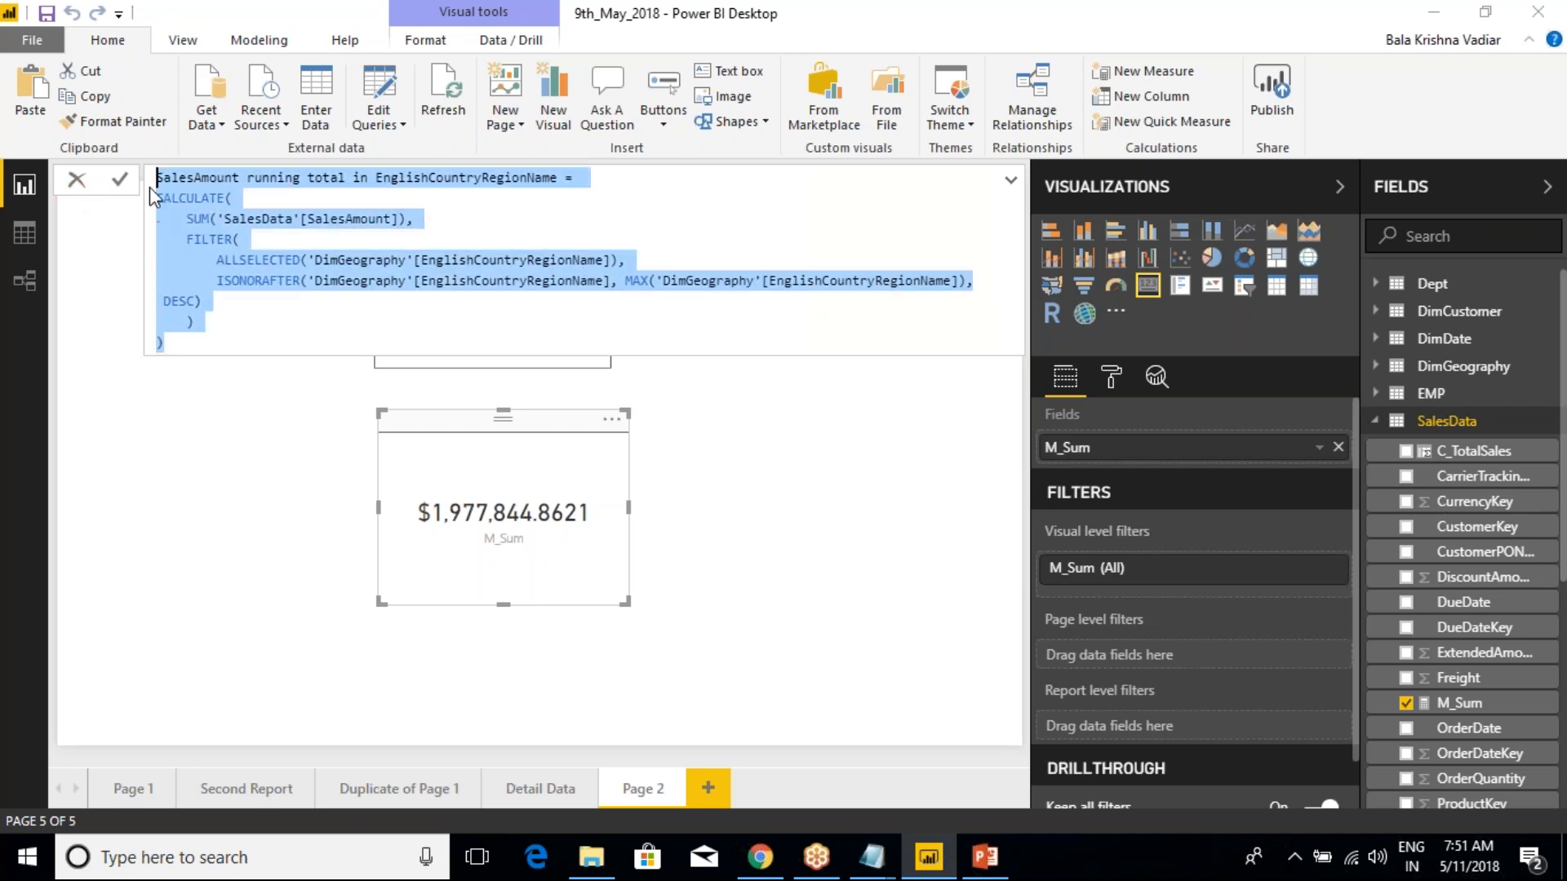
{"action": "left_click", "coordinate": [75, 184]}
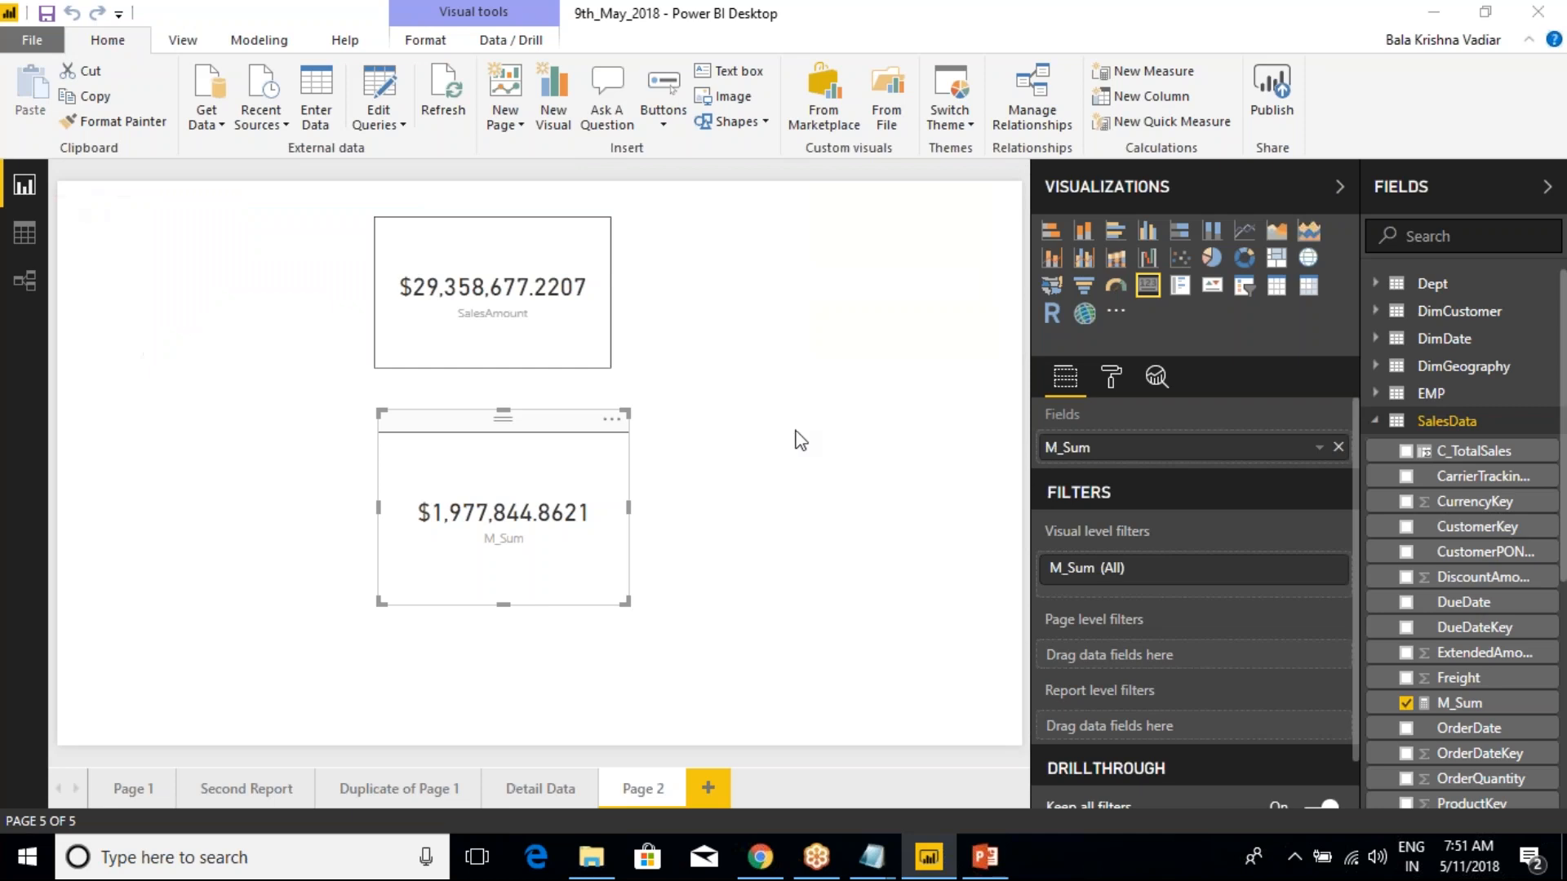
Deselect the card, collapse the SalesData table and view the measure and column options available for the Dept table
{"action": "left_click", "coordinate": [802, 372]}
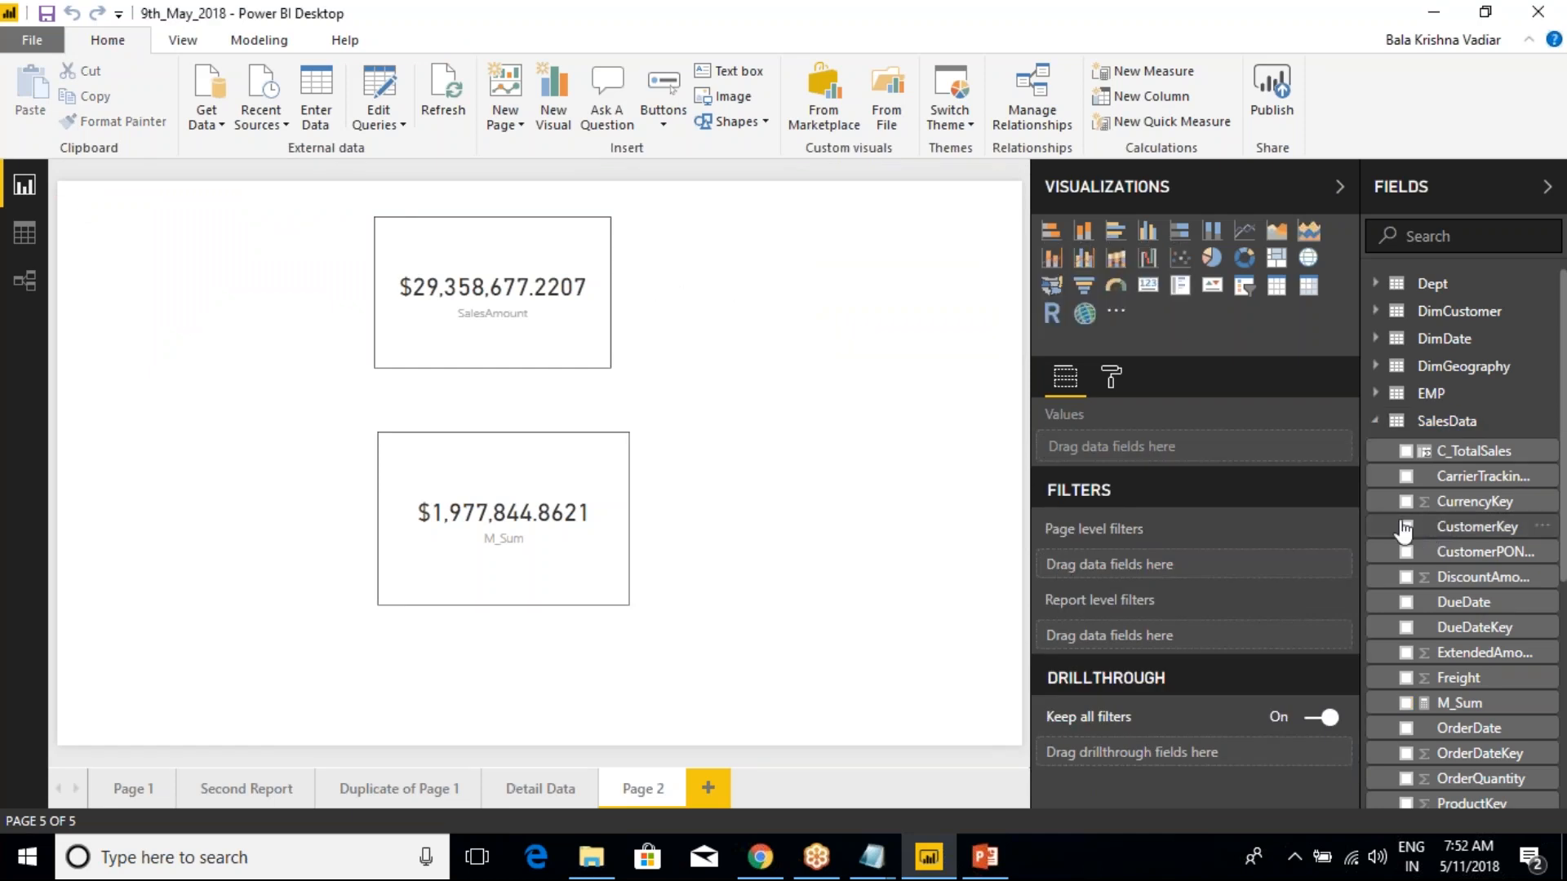
{"action": "left_click", "coordinate": [1375, 421]}
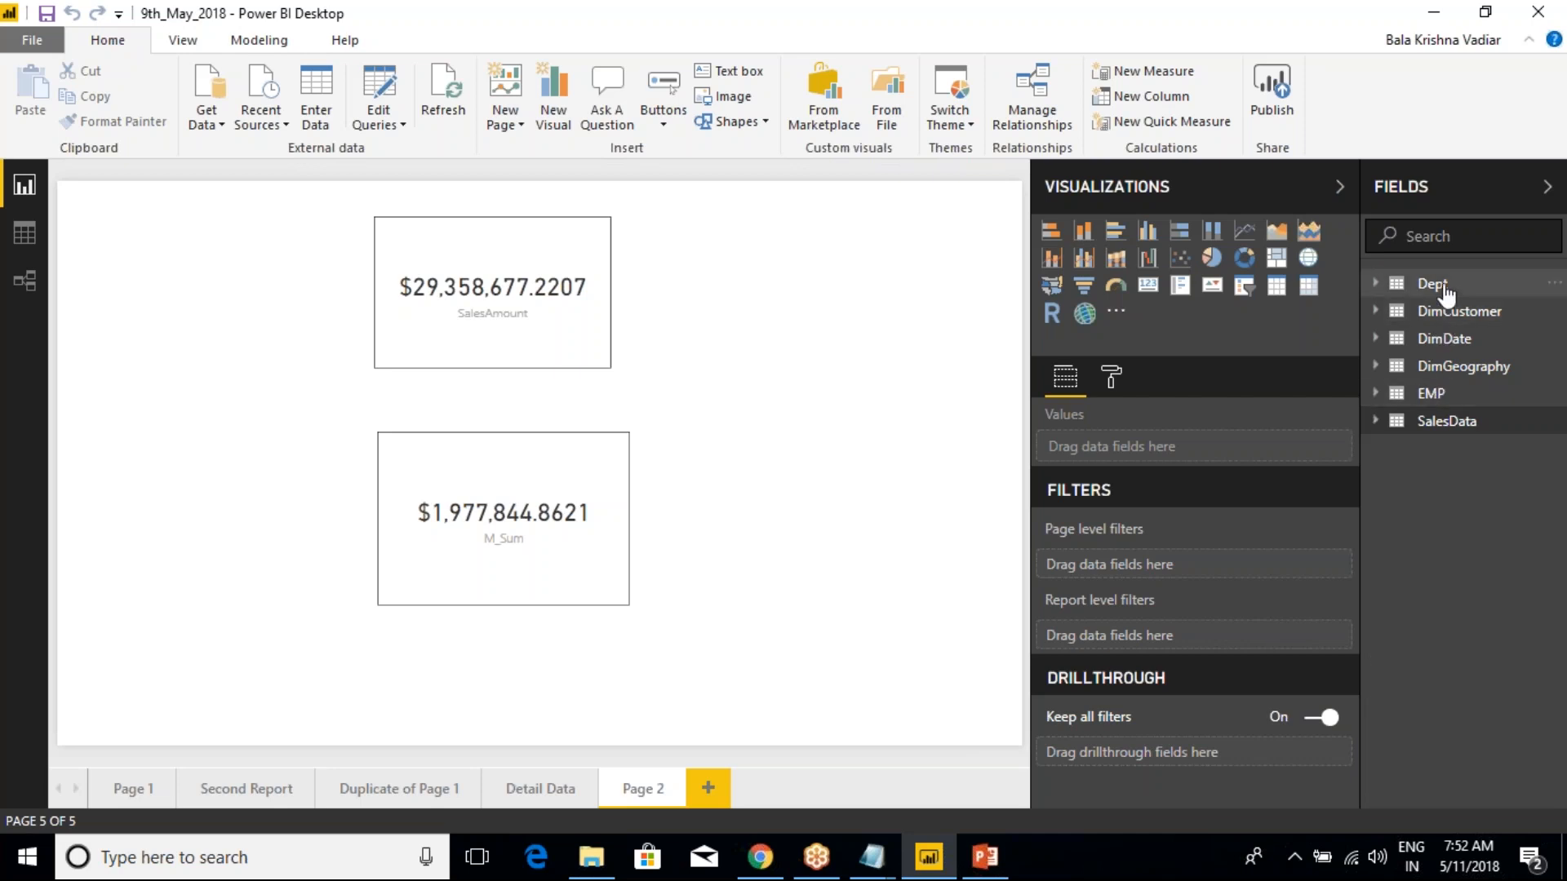
{"action": "right_click", "coordinate": [1445, 291]}
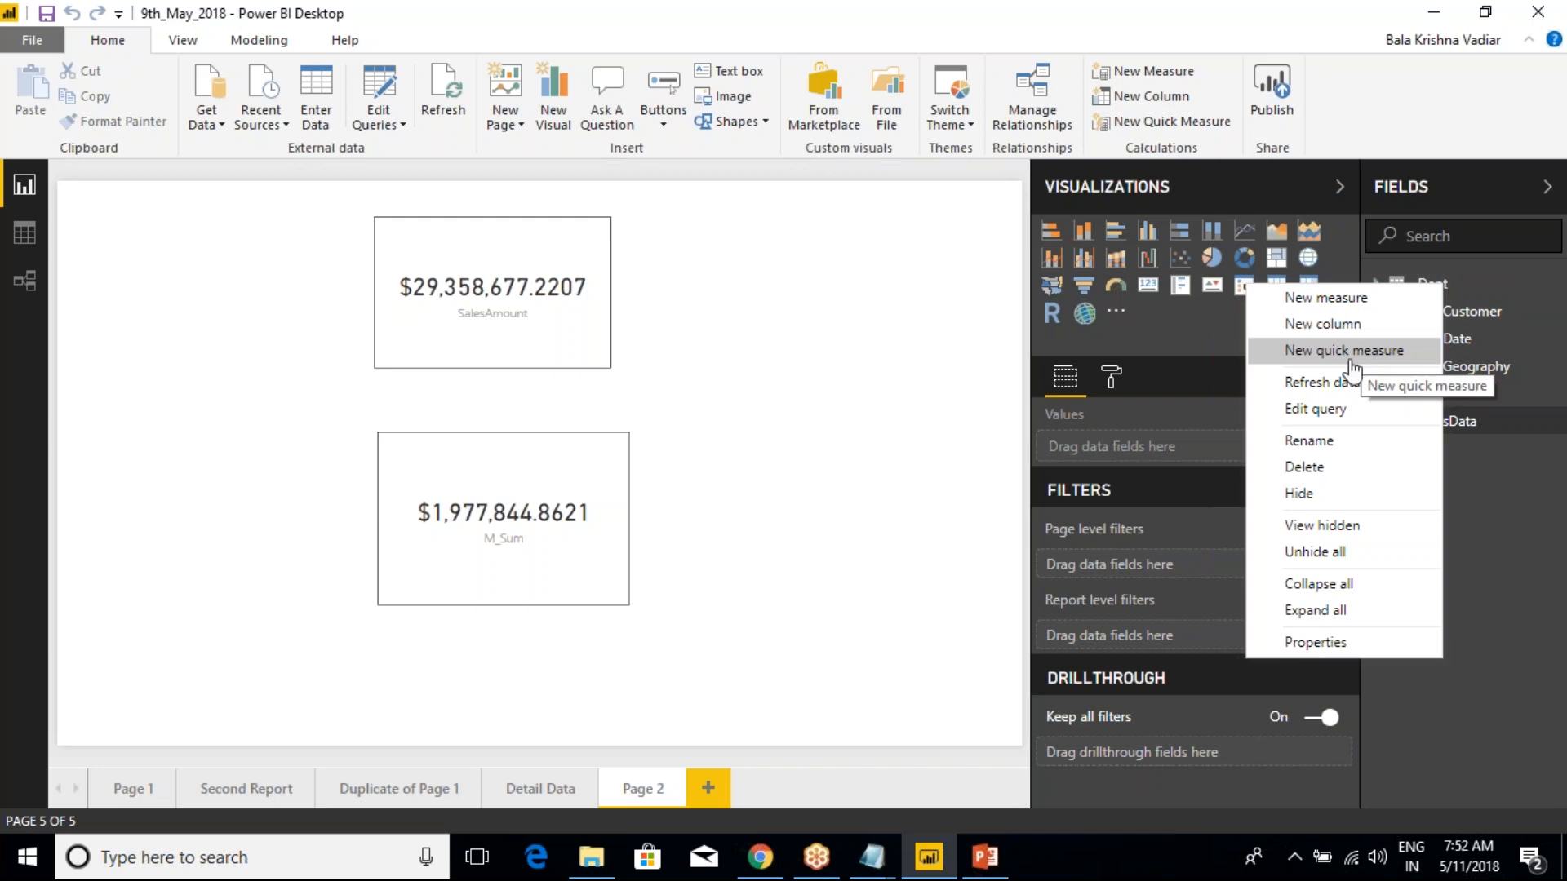
{"action": "left_click", "coordinate": [1500, 482]}
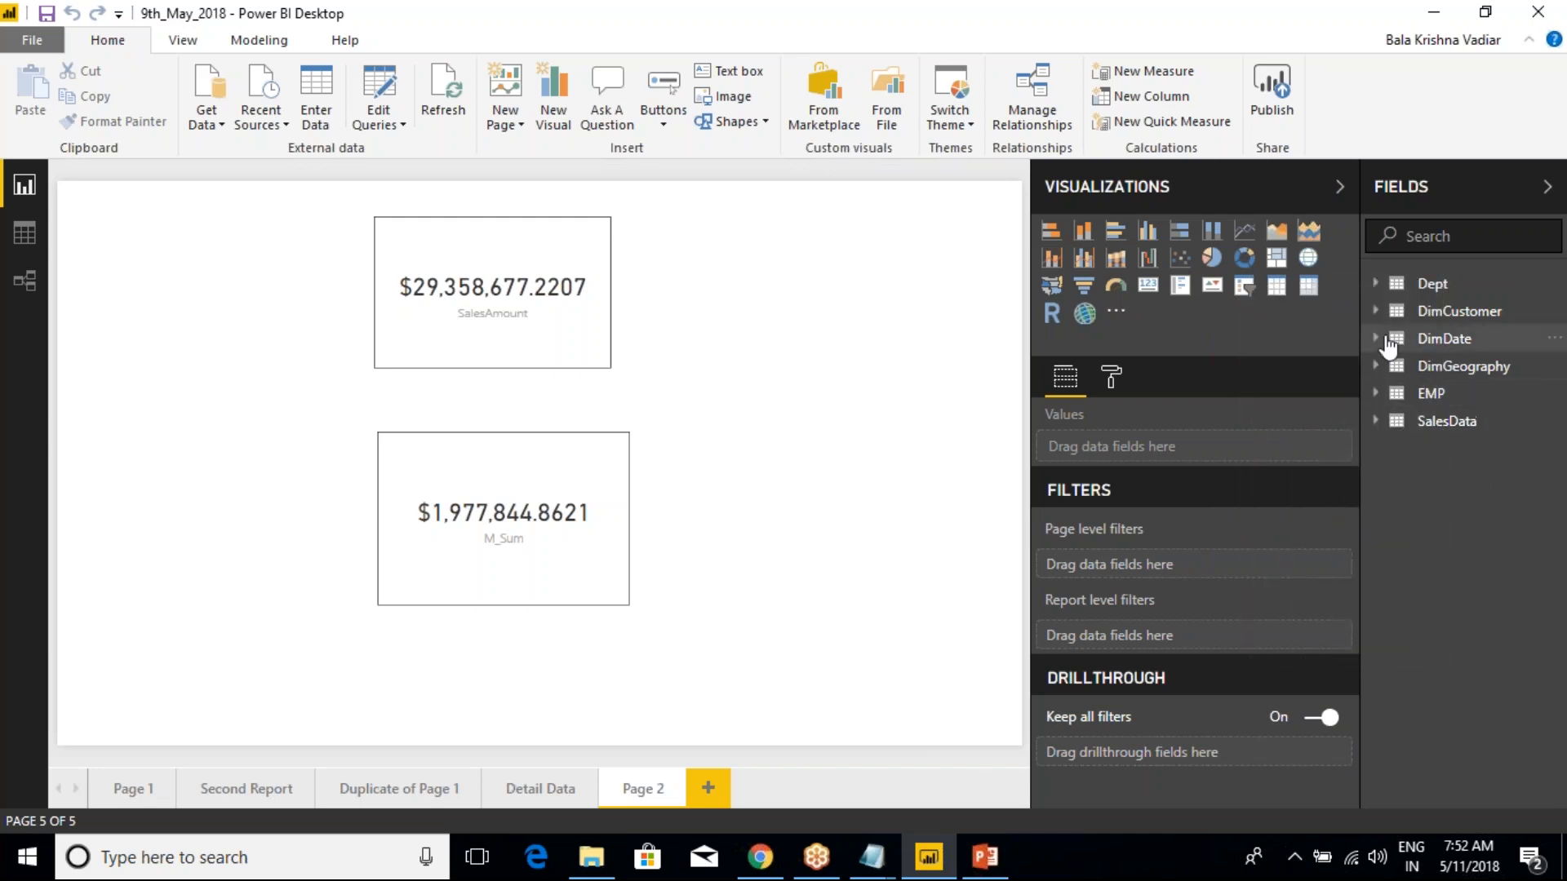
Expand the DimCustomer table and examine a column's options, marking Add filter, New hierarchy and New group, and close the options
{"action": "left_click", "coordinate": [1377, 314]}
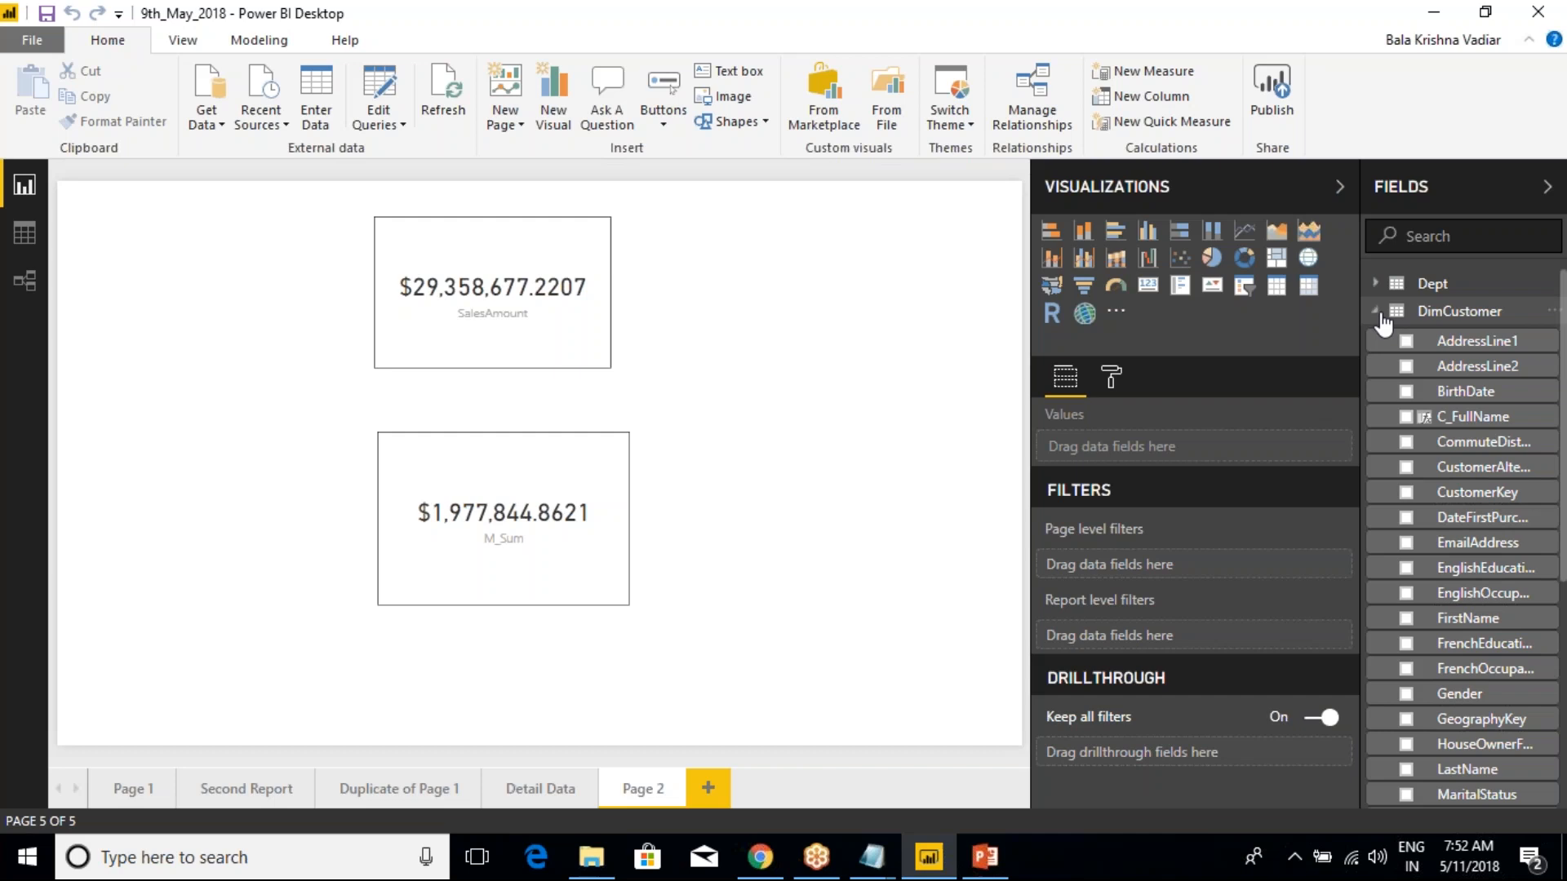
{"action": "right_click", "coordinate": [1463, 401]}
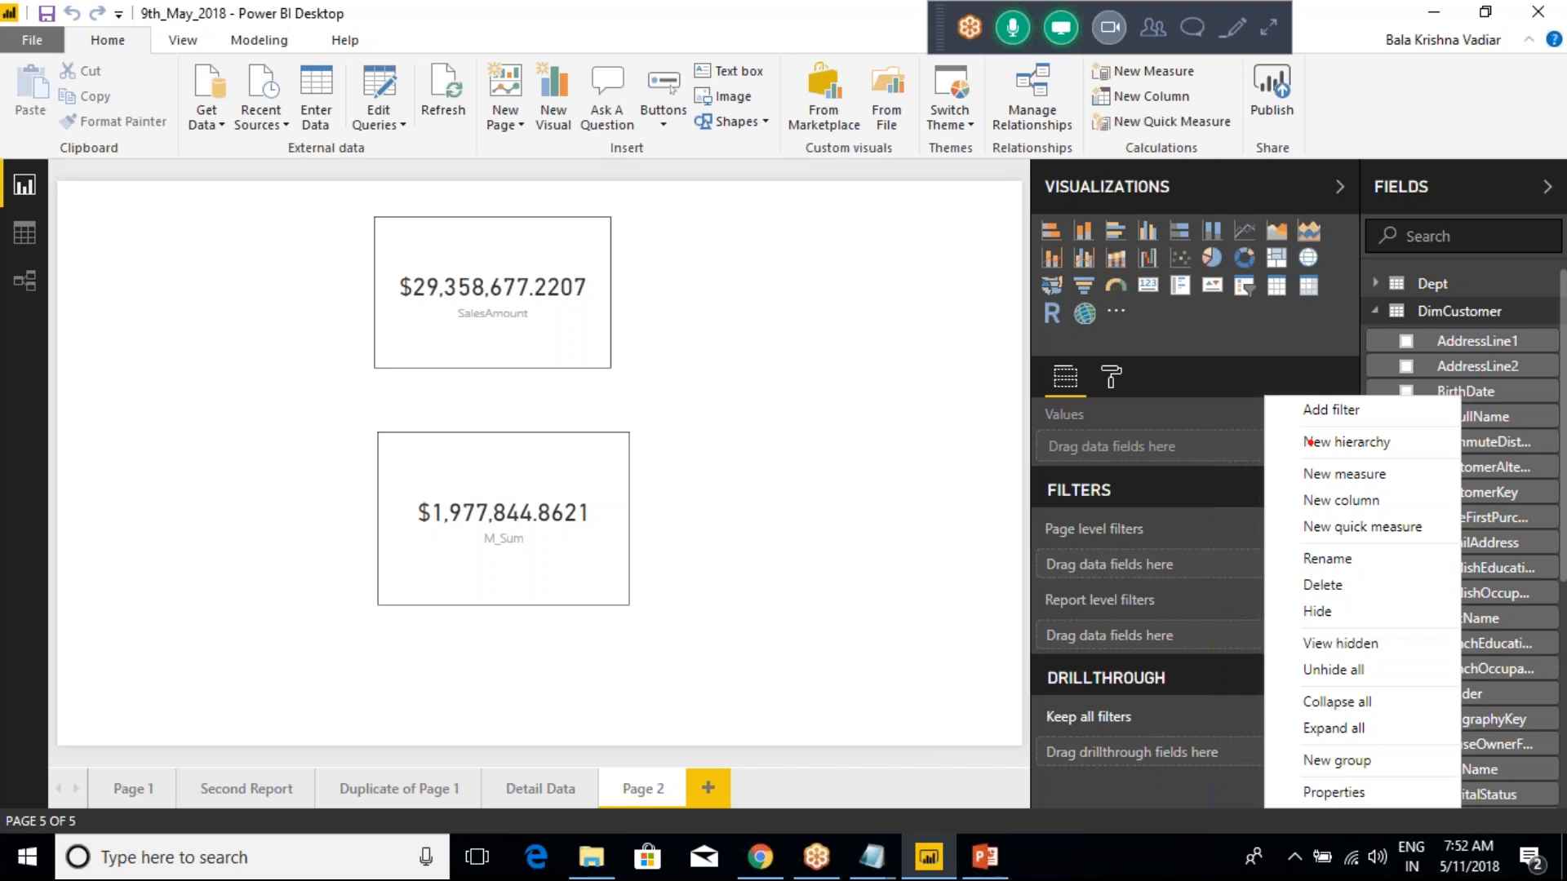
{"action": "left_click_drag", "start_coordinate": [1378, 415], "coordinate": [1423, 378]}
{"action": "left_click_drag", "start_coordinate": [1402, 449], "coordinate": [1452, 413]}
{"action": "left_click_drag", "start_coordinate": [1383, 769], "coordinate": [1409, 739]}
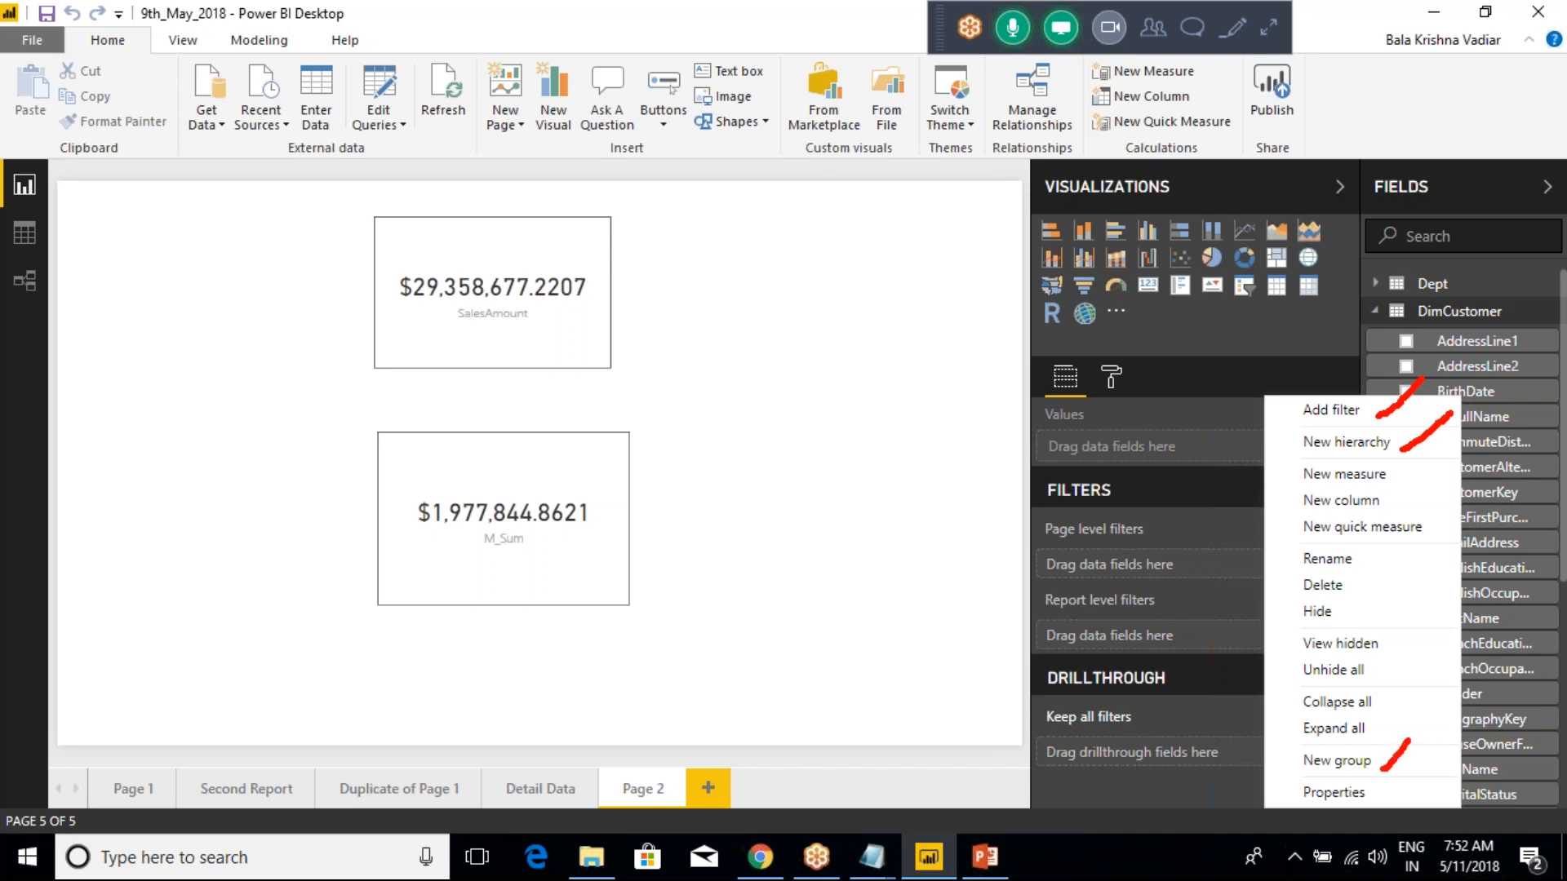
{"action": "mouse_move", "coordinate": [1271, 411]}
{"action": "left_mouse_down"}
{"action": "mouse_move", "coordinate": [1288, 410]}
{"action": "mouse_move", "coordinate": [1267, 446]}
{"action": "mouse_move", "coordinate": [1292, 447]}
{"action": "mouse_move", "coordinate": [1257, 510]}
{"action": "mouse_move", "coordinate": [1246, 722]}
{"action": "mouse_move", "coordinate": [1308, 790]}
{"action": "left_mouse_up"}
{"action": "key", "text": "Escape"}
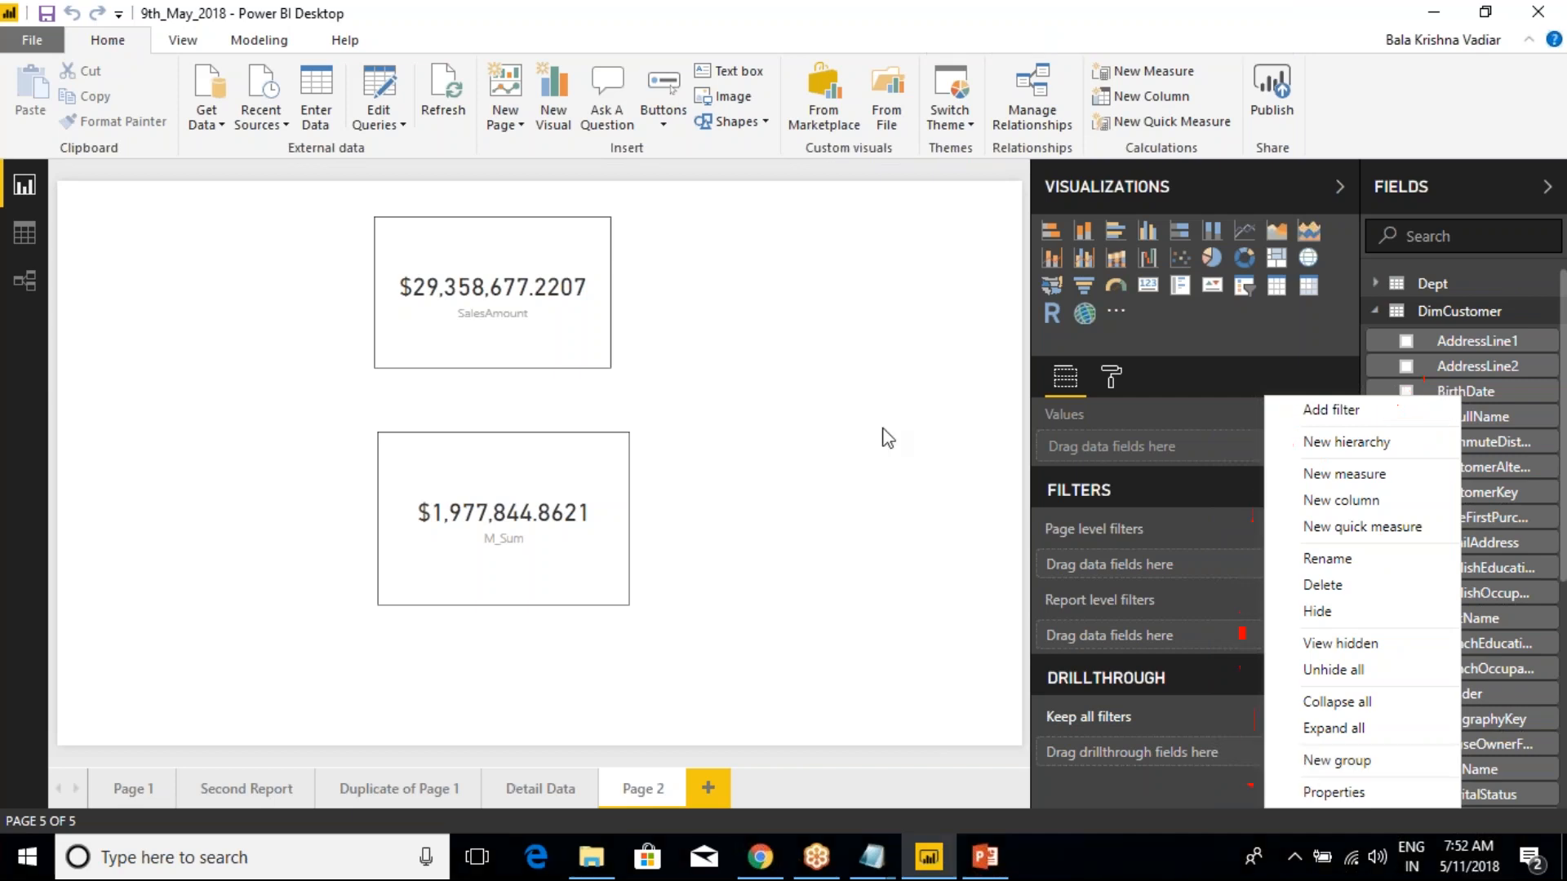
{"action": "left_click", "coordinate": [873, 375]}
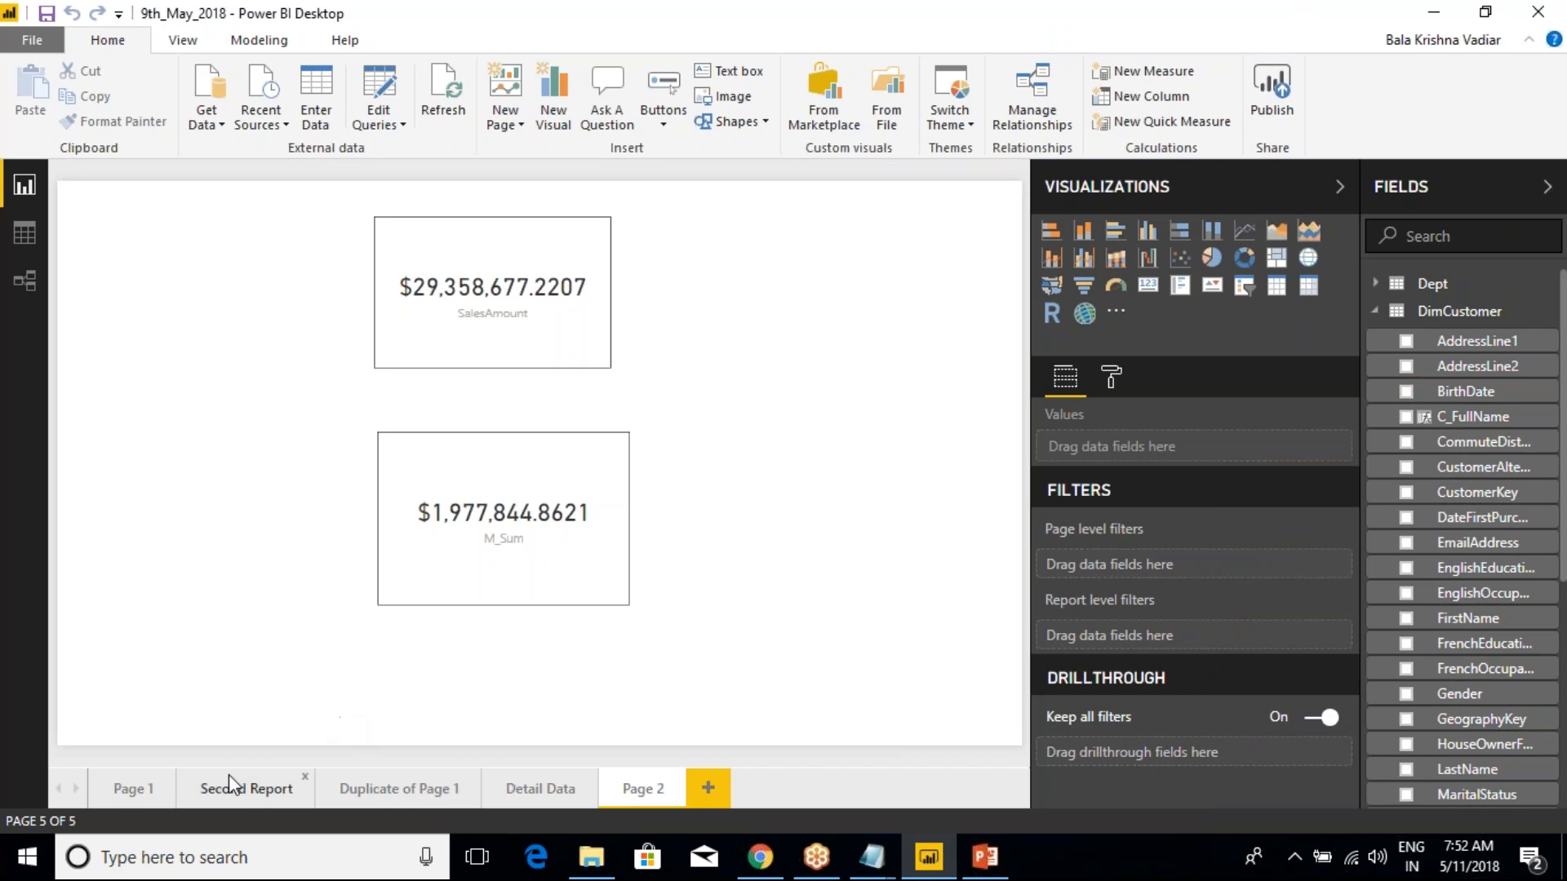
Open report Page 1 and examine the page level, report level and drillthrough filter areas
{"action": "left_click", "coordinate": [132, 788]}
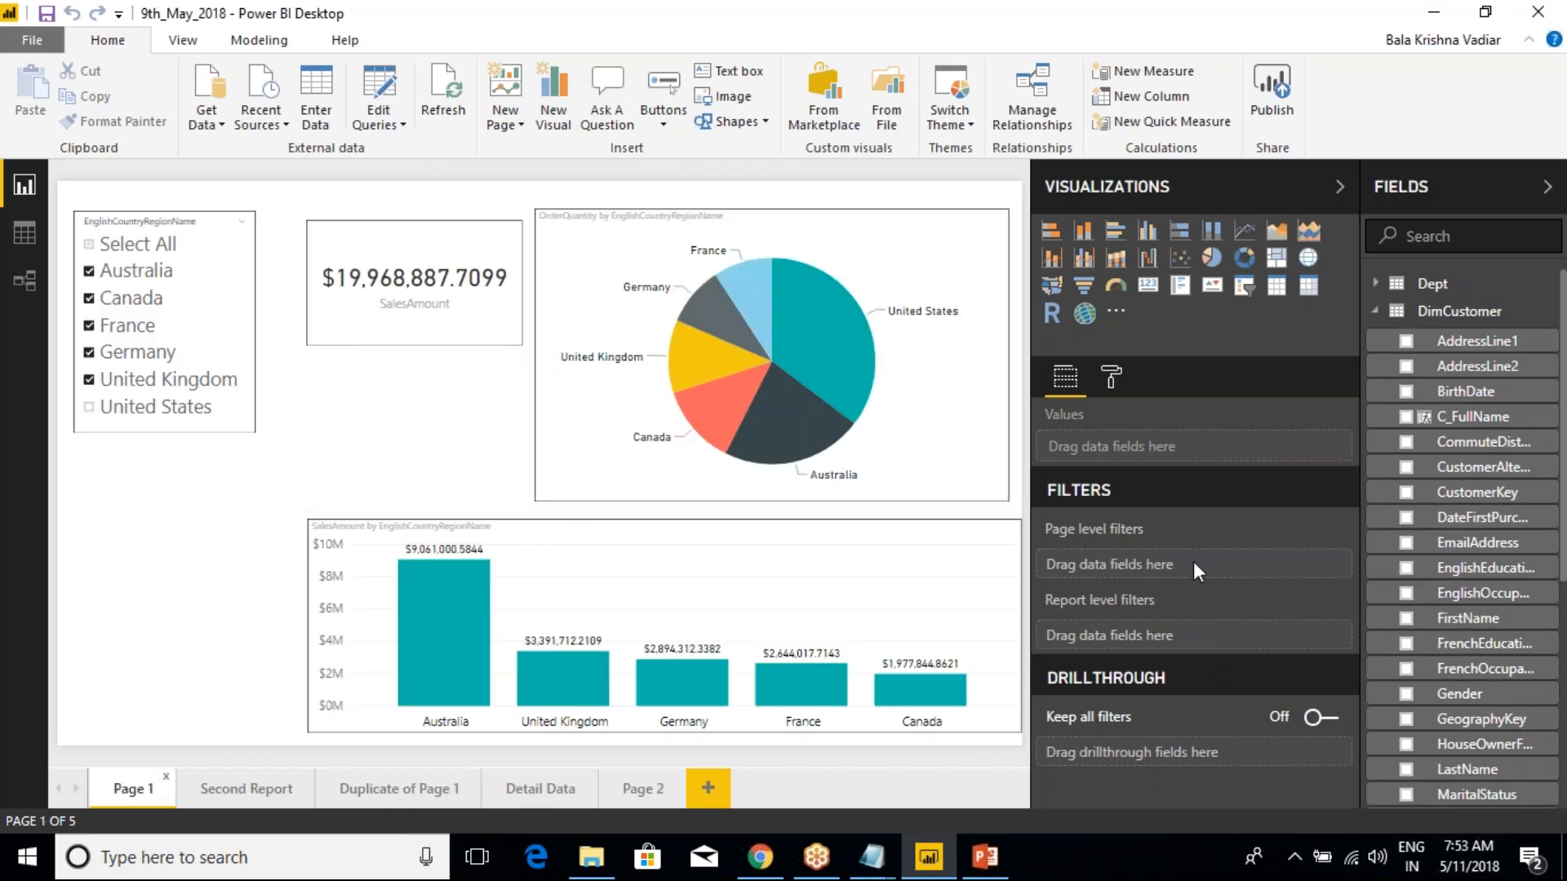
{"action": "key", "text": "ctrl+2"}
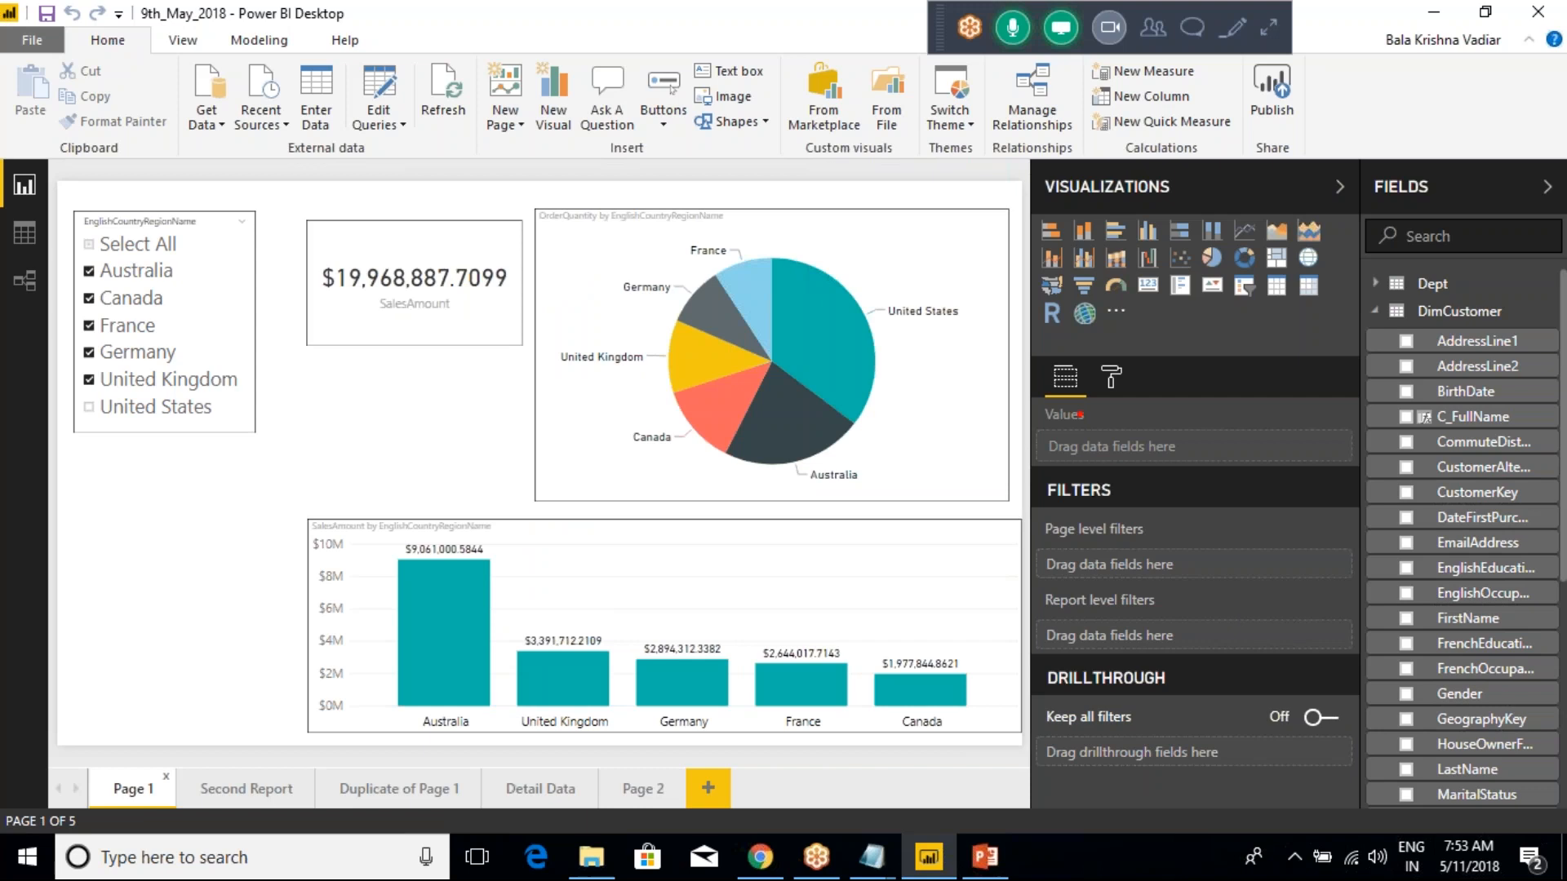
{"action": "mouse_move", "coordinate": [994, 467]}
{"action": "left_mouse_down"}
{"action": "mouse_move", "coordinate": [1116, 505]}
{"action": "mouse_move", "coordinate": [1348, 773]}
{"action": "left_mouse_up"}
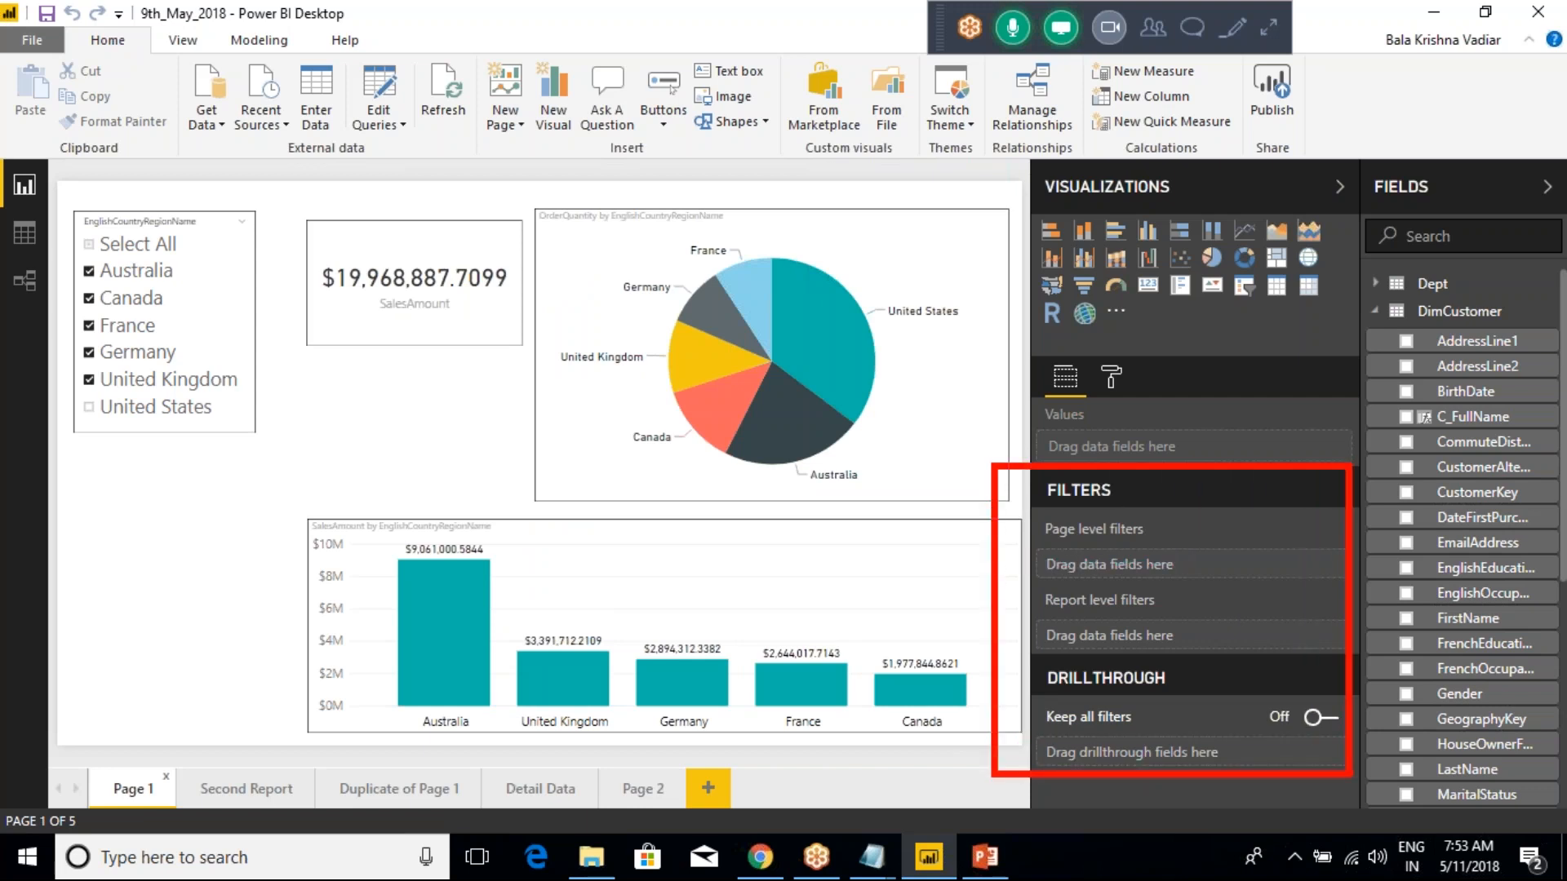
{"action": "key", "text": "Escape"}
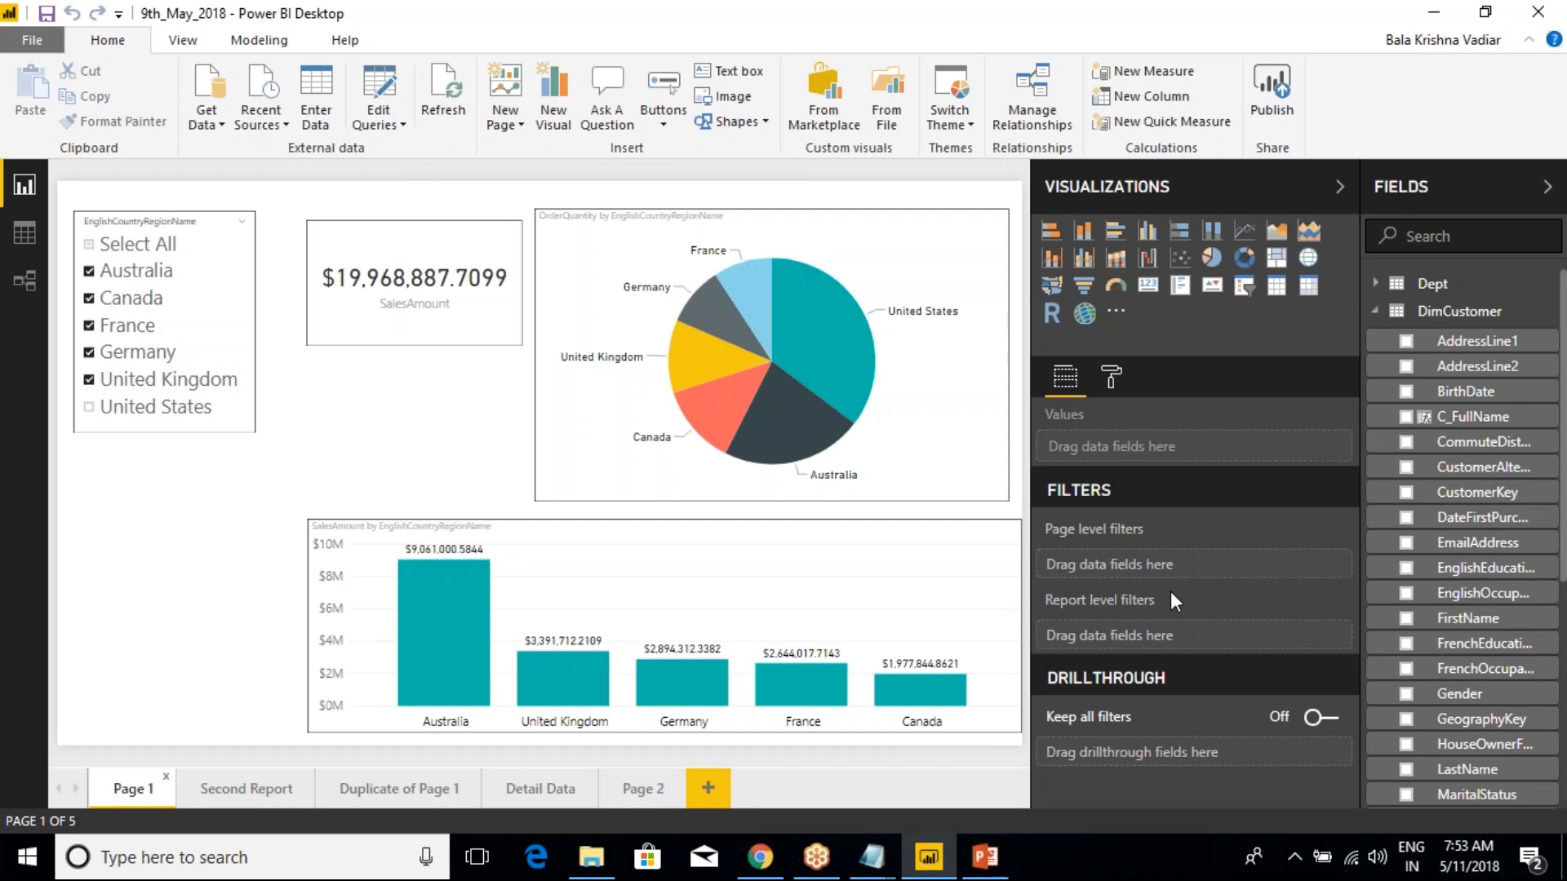
{"action": "left_click", "coordinate": [1271, 90]}
Collapse DimCustomer, use Add filter on DimGeography's EnglishCountryRegionName to filter Page 1 to France, and remove that filter
{"action": "left_click", "coordinate": [1378, 314]}
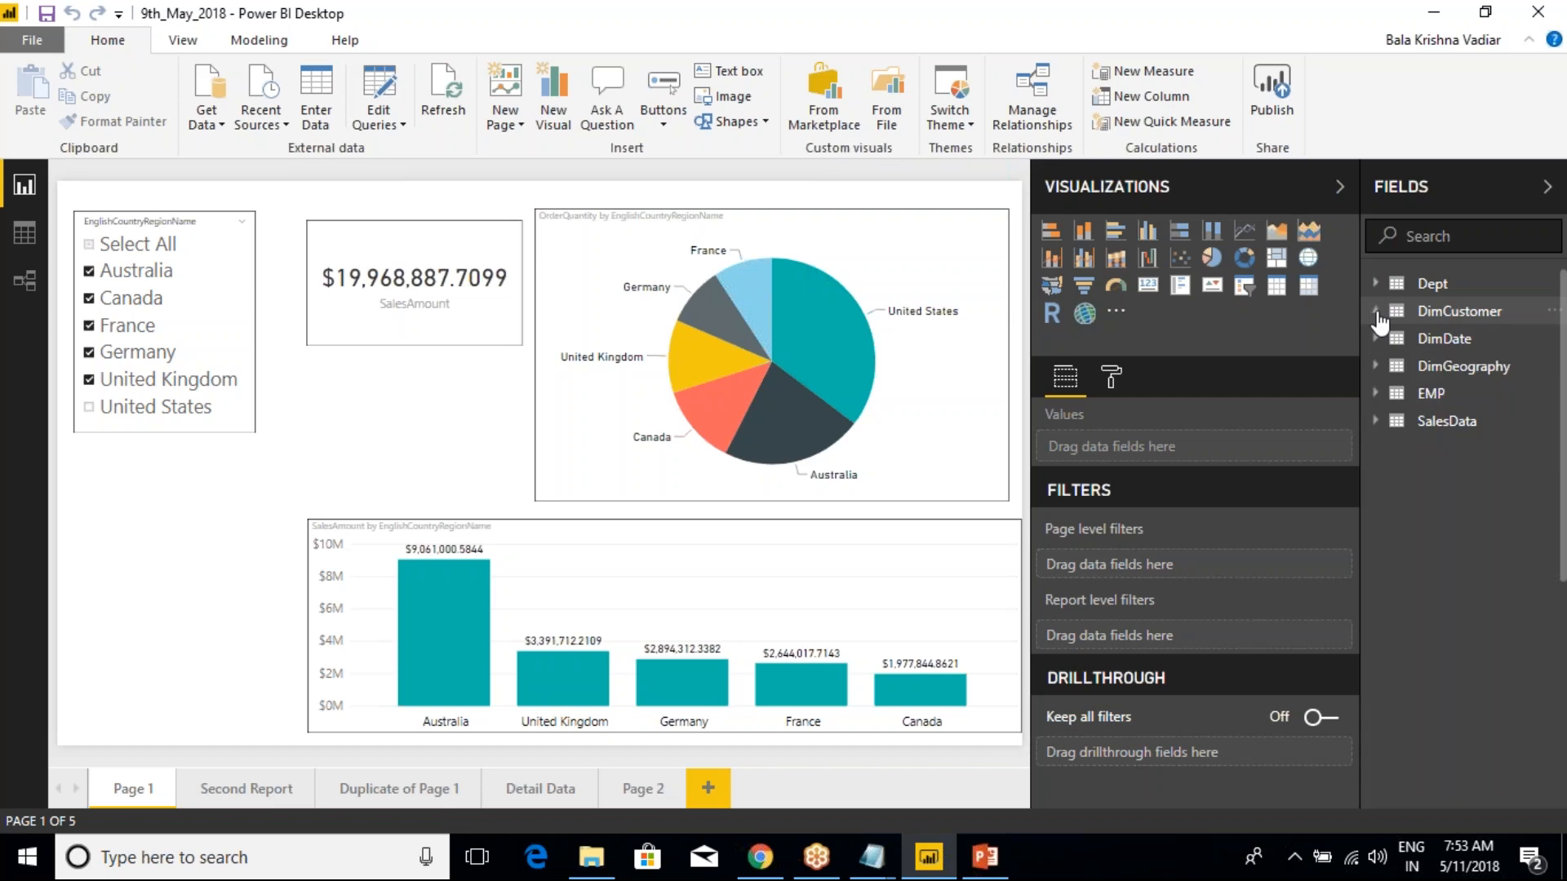
{"action": "left_click", "coordinate": [1379, 367]}
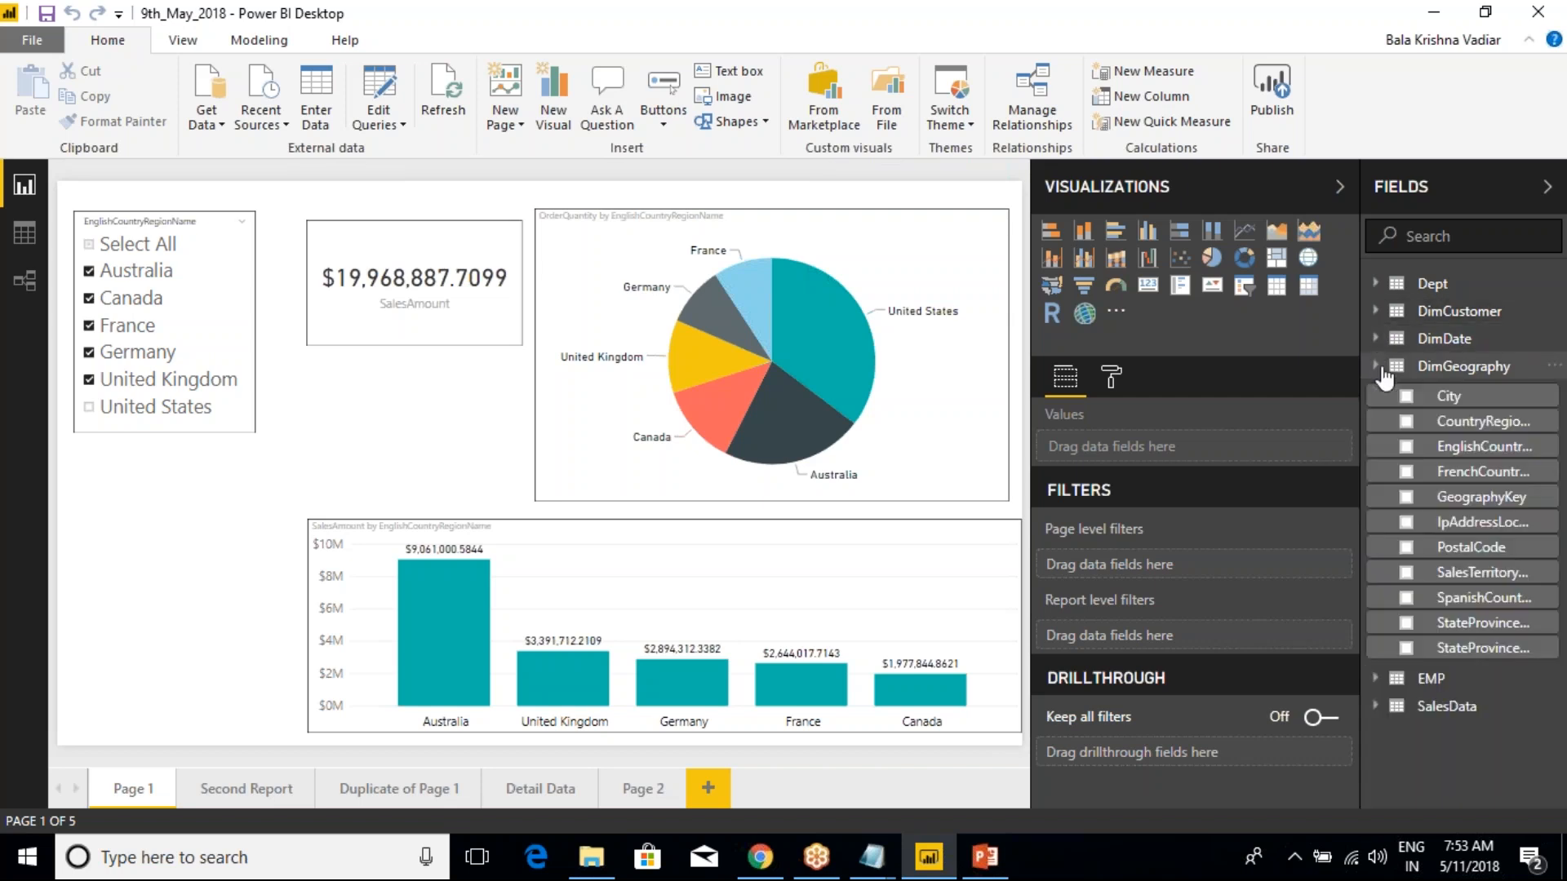
{"action": "right_click", "coordinate": [1482, 460]}
{"action": "left_click", "coordinate": [1346, 192]}
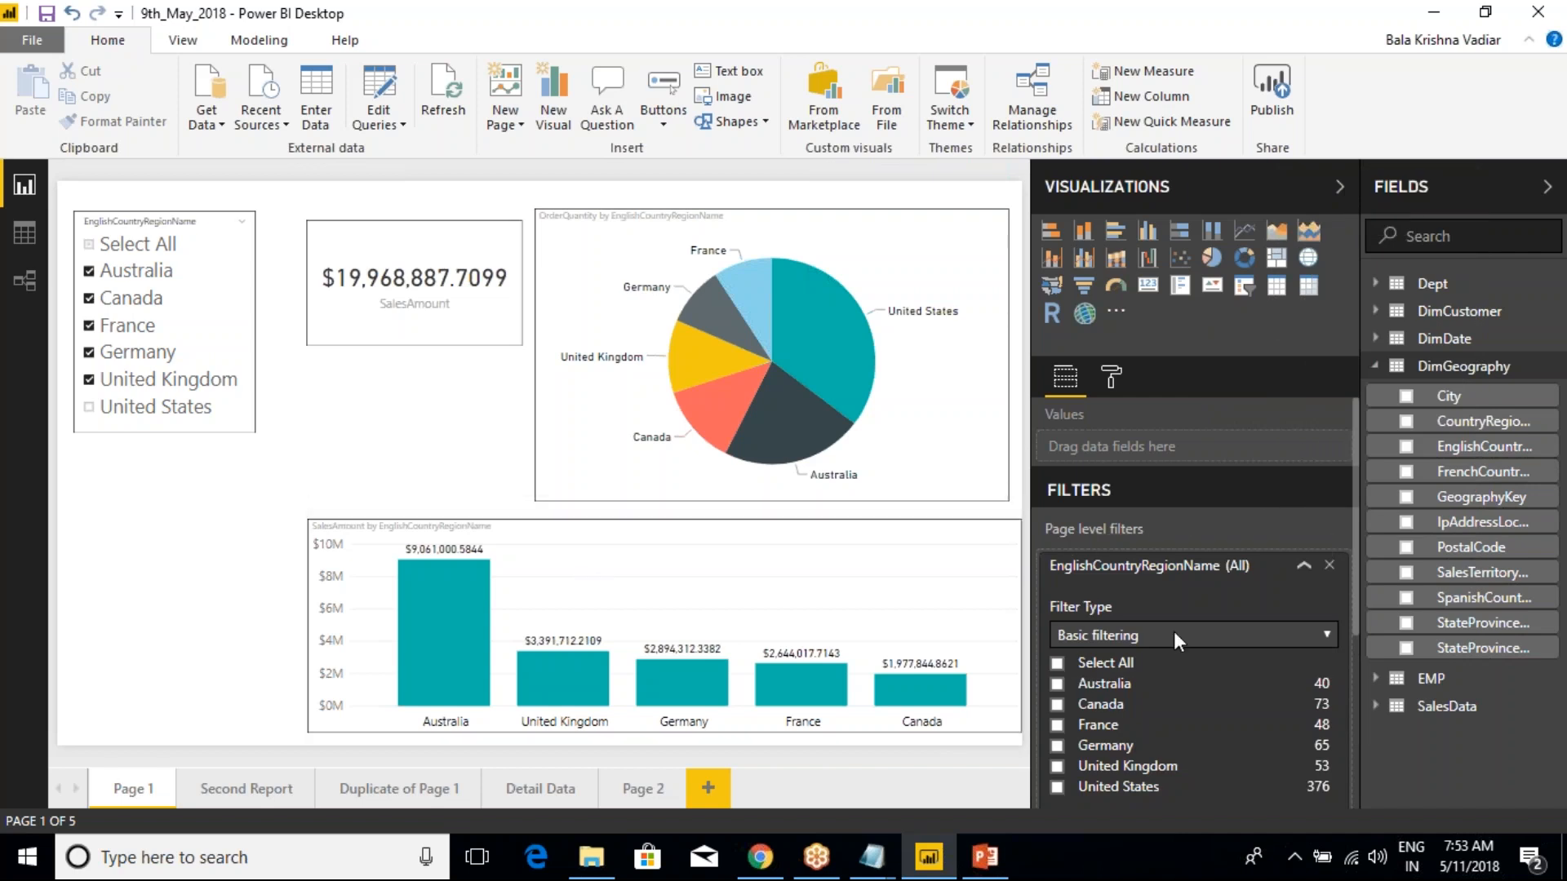
{"action": "left_click", "coordinate": [1057, 725]}
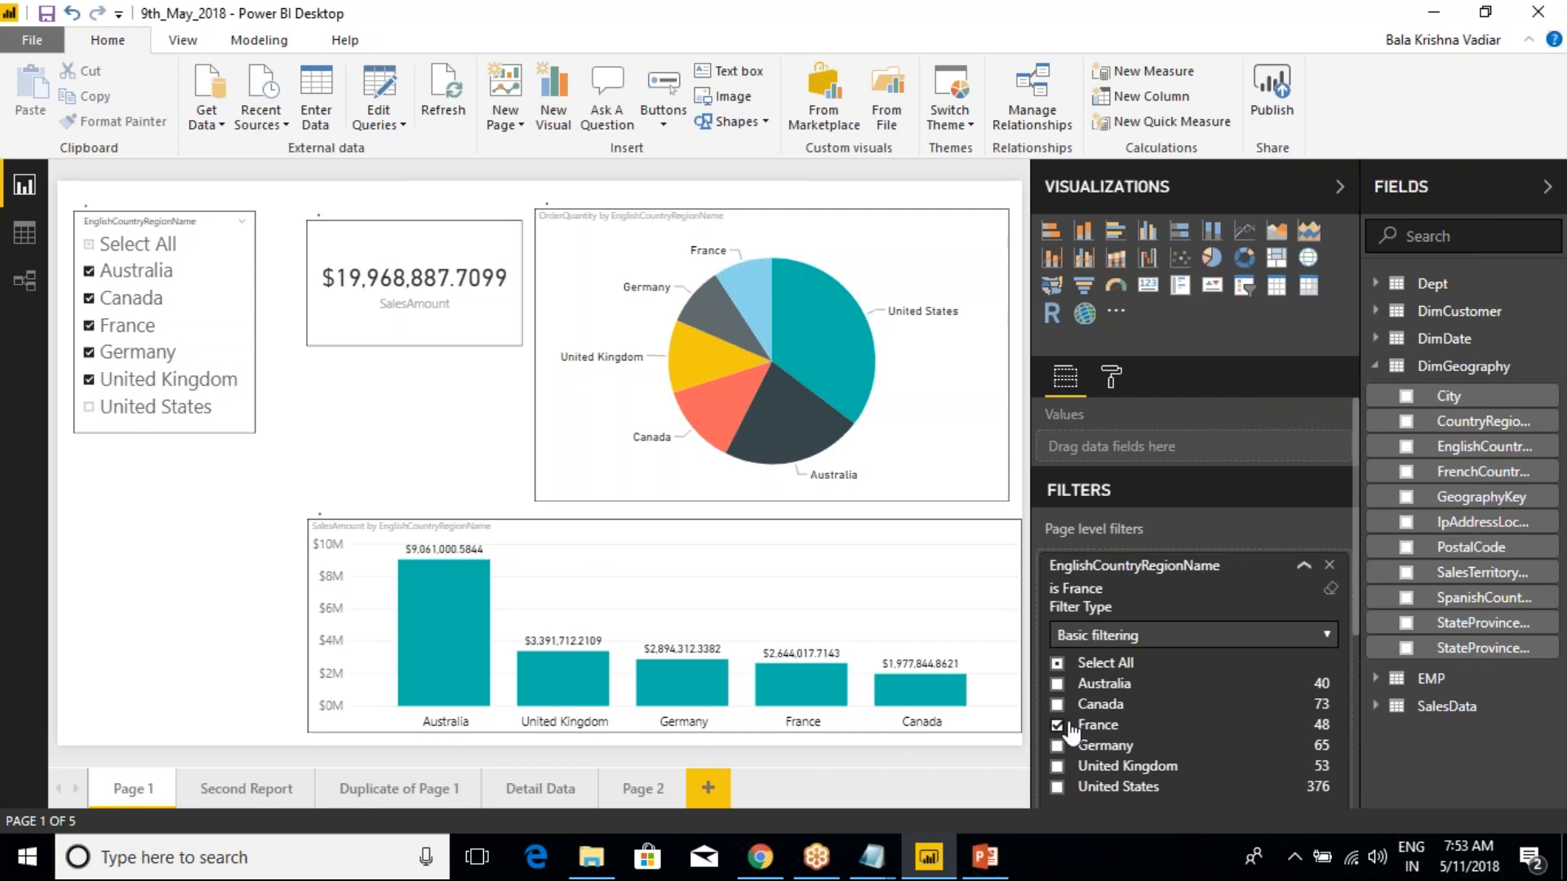
{"action": "left_click", "coordinate": [1303, 568]}
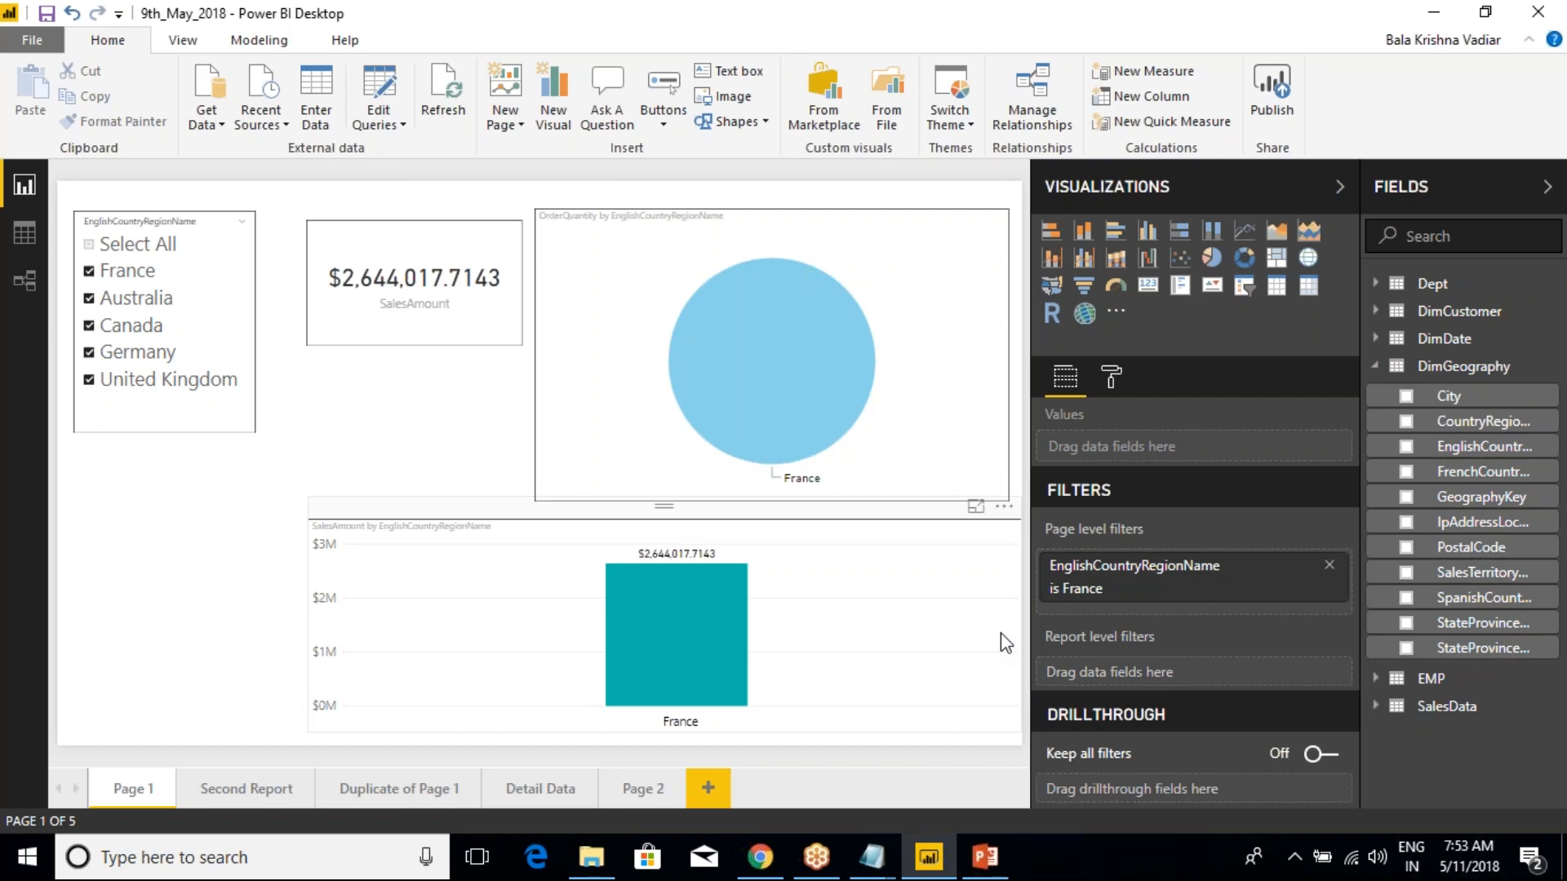
{"action": "left_click", "coordinate": [1329, 566]}
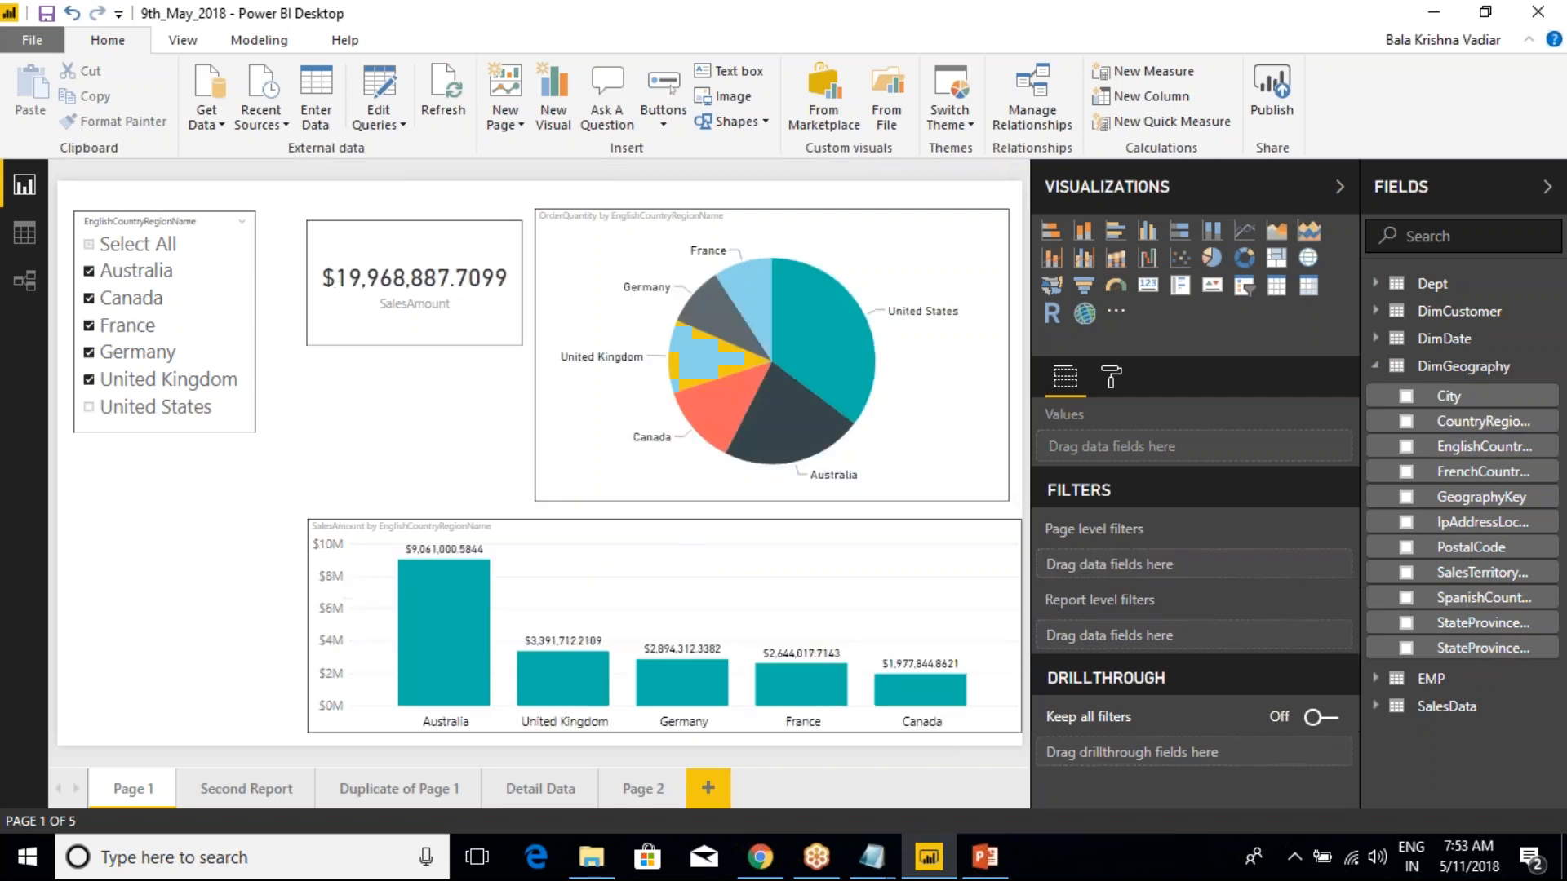
Place EnglishCountryRegionName directly in the page level filters, restrict it to France, and remove the filter
{"action": "left_click_drag", "start_coordinate": [1473, 446], "coordinate": [1179, 567]}
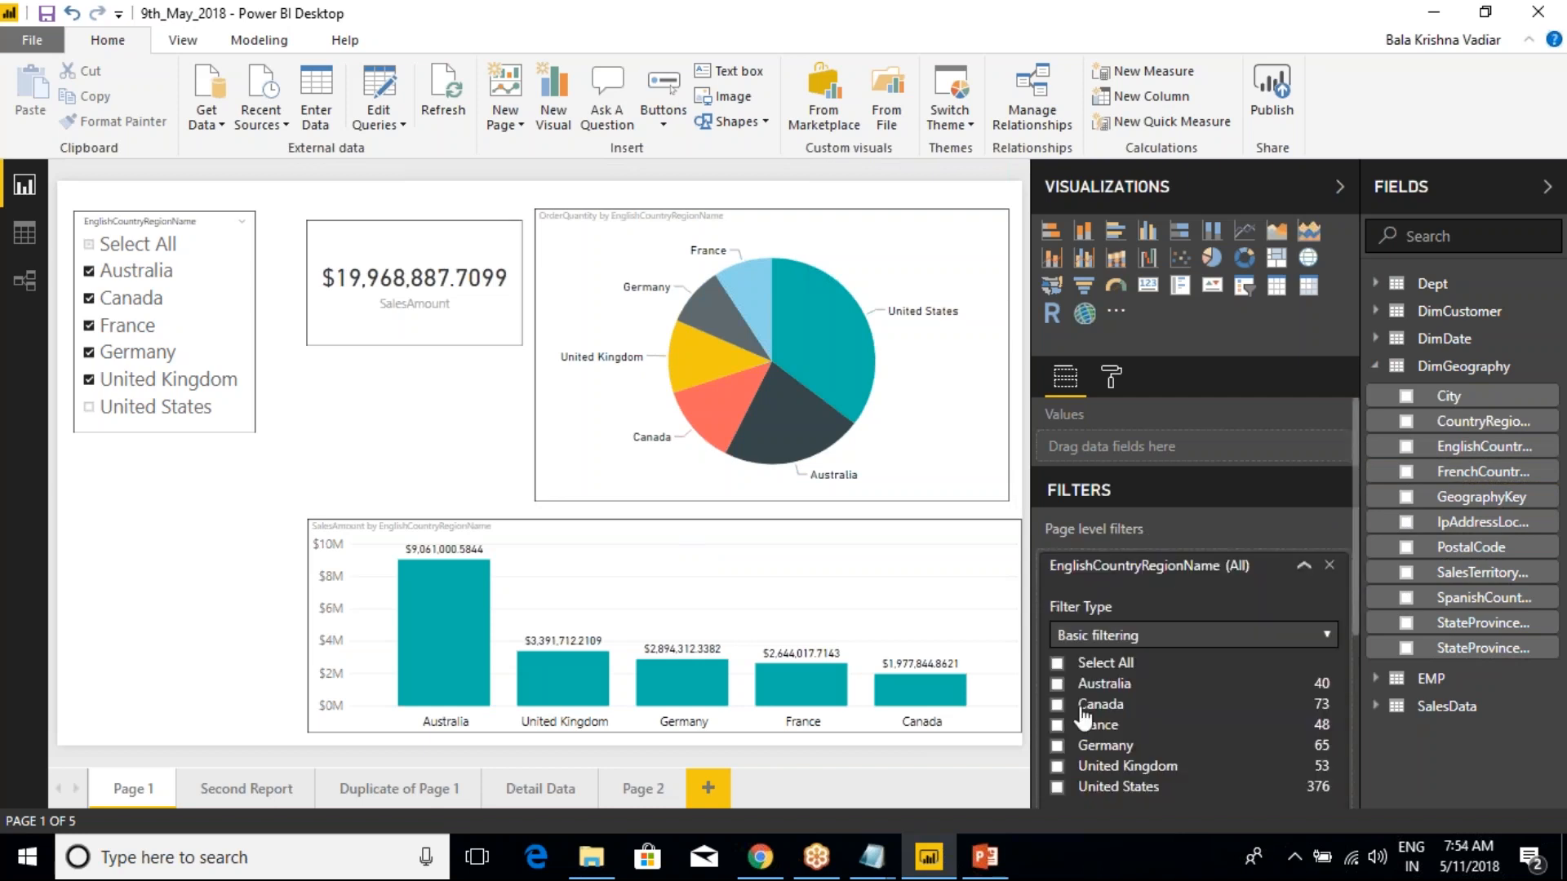
{"action": "left_click", "coordinate": [1057, 724]}
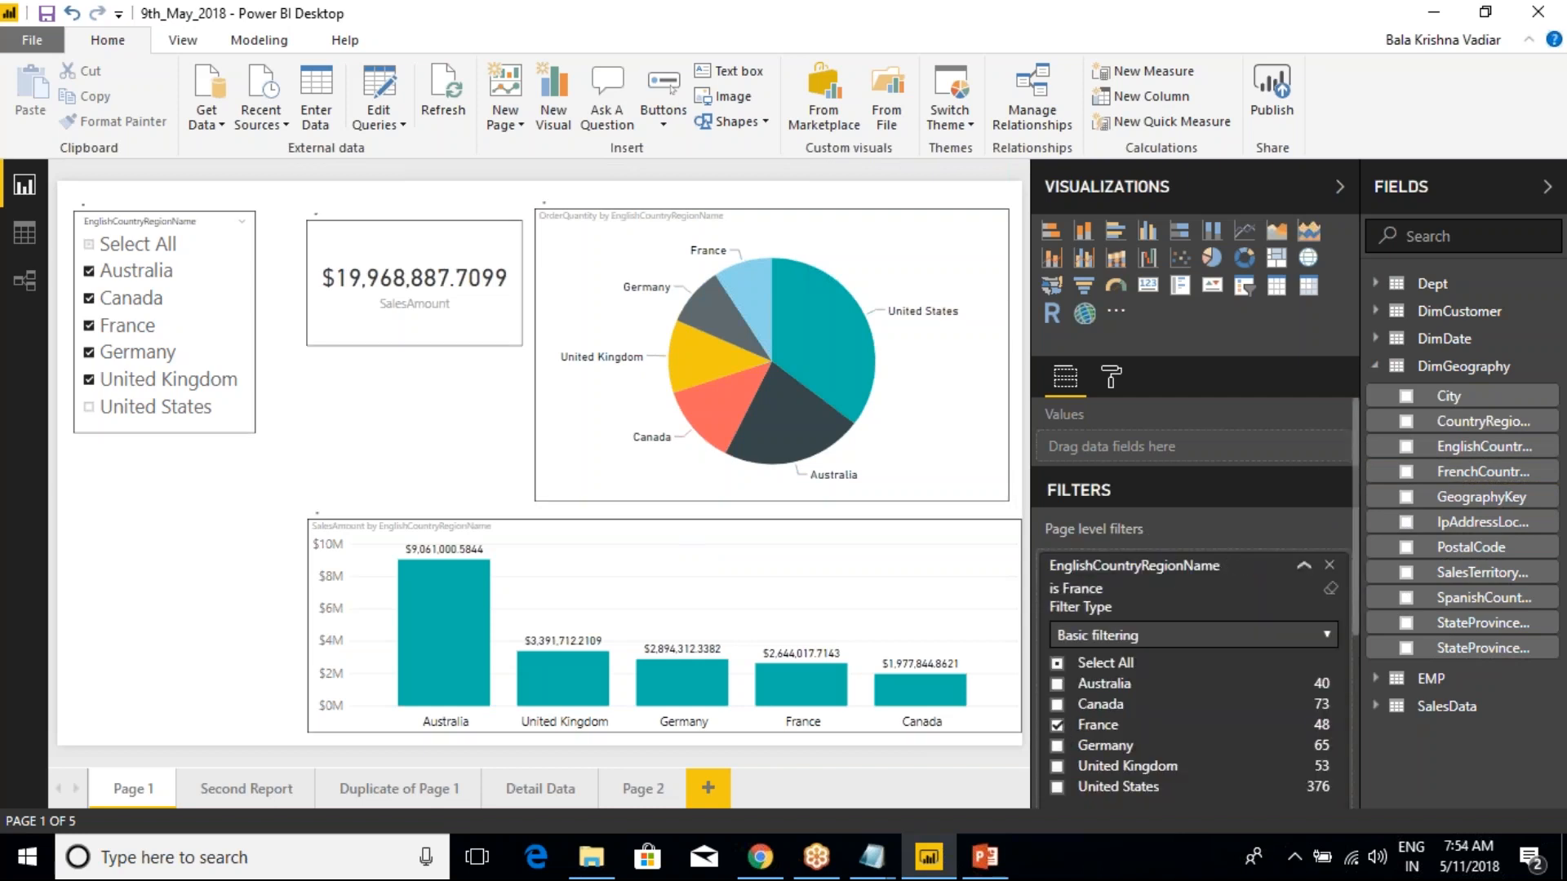
{"action": "left_click", "coordinate": [1303, 566]}
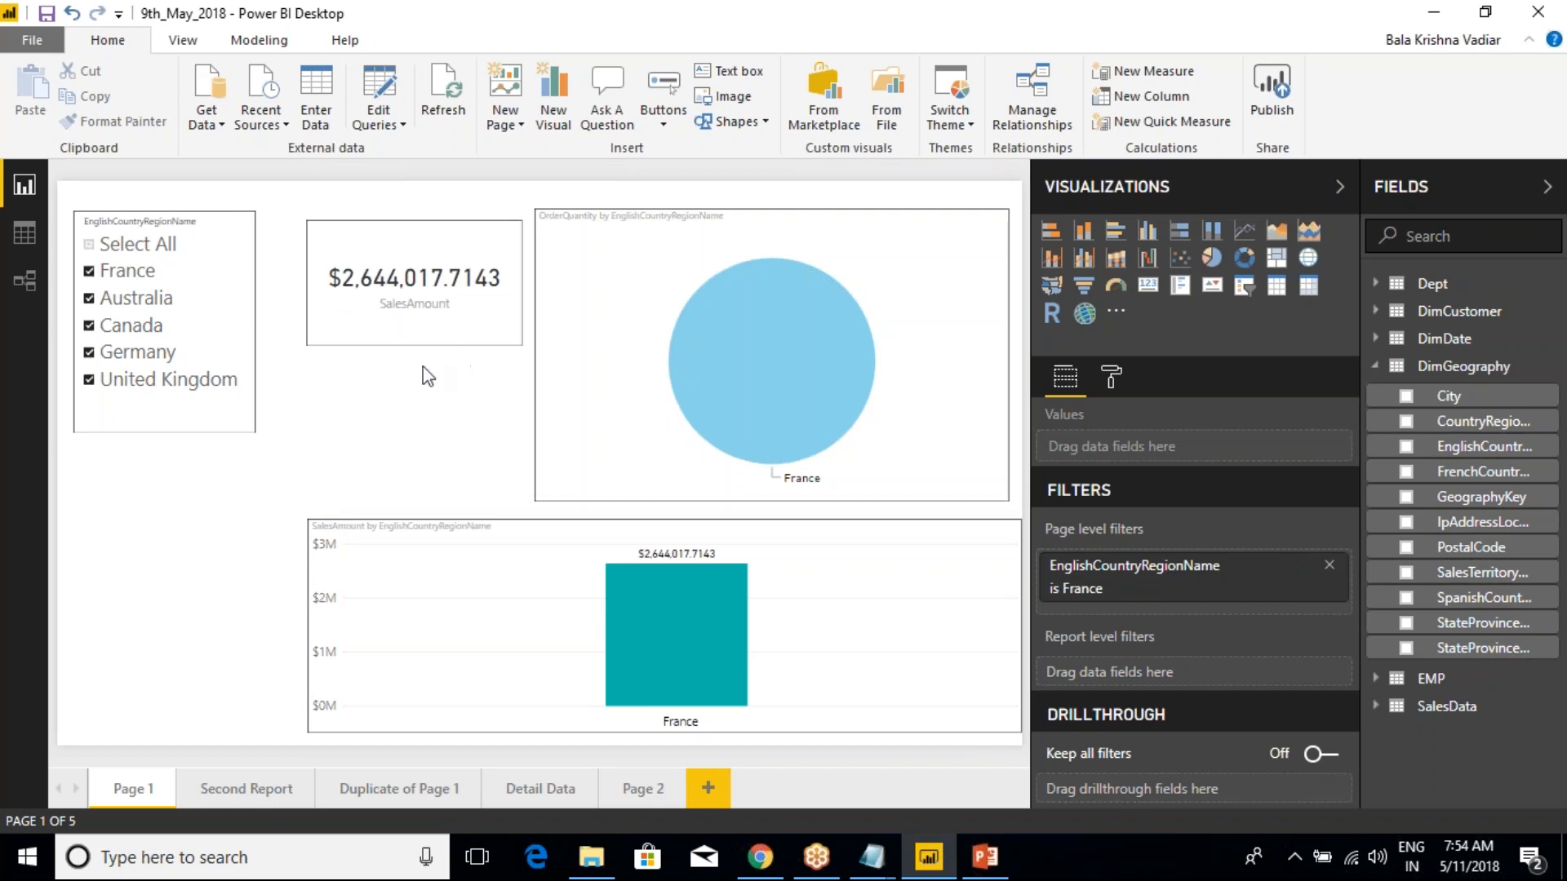
{"action": "left_click", "coordinate": [1329, 567]}
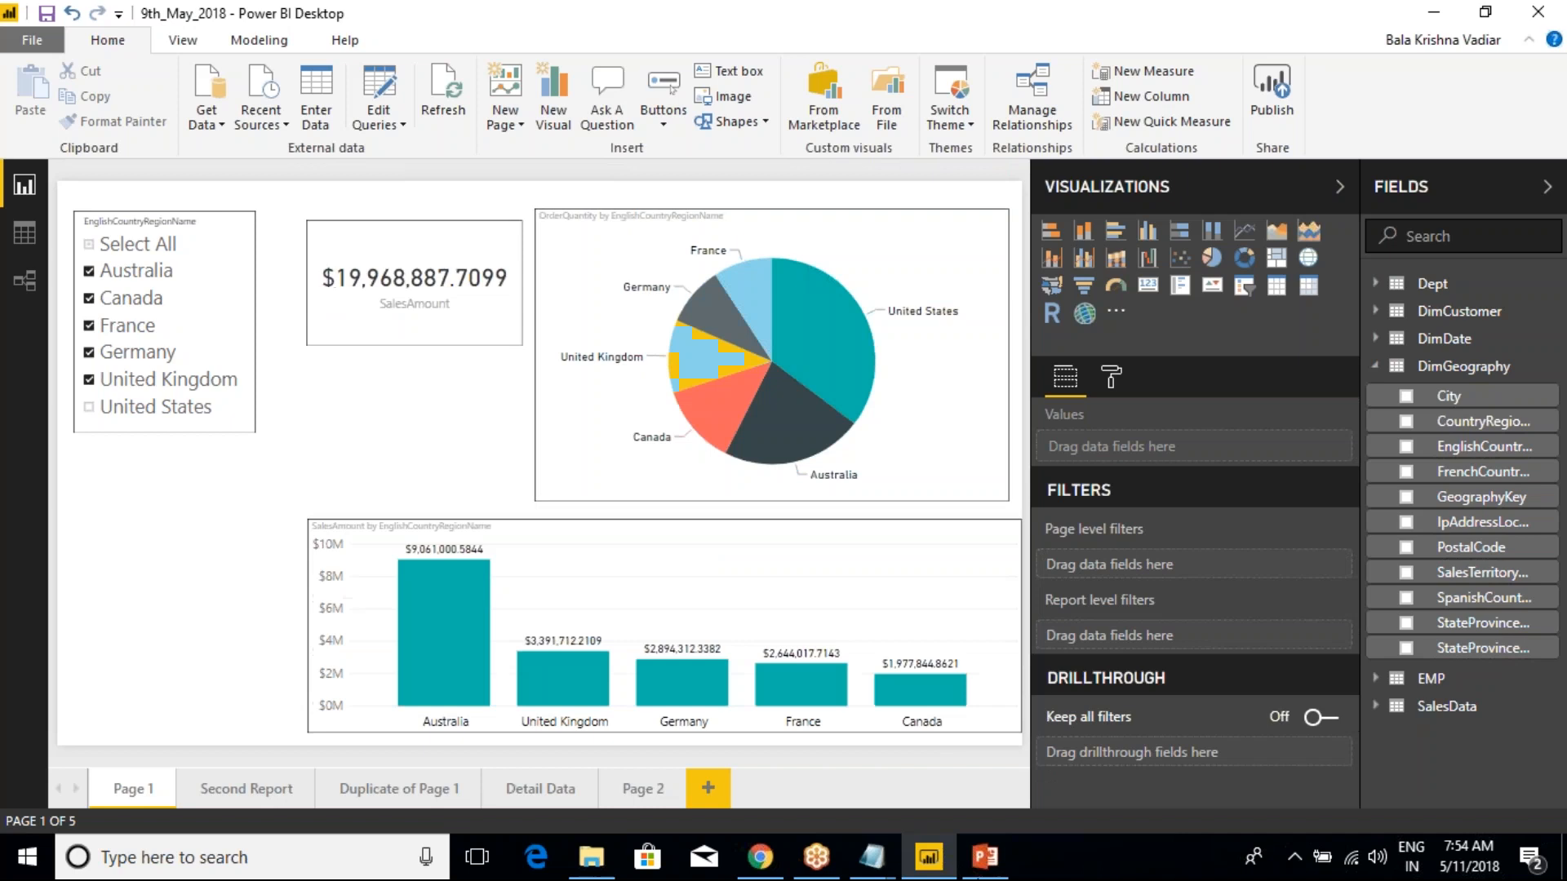
Repeat the France page filter on EnglishCountryRegionName through the field's Add filter command, and remove it again
{"action": "right_click", "coordinate": [1471, 457]}
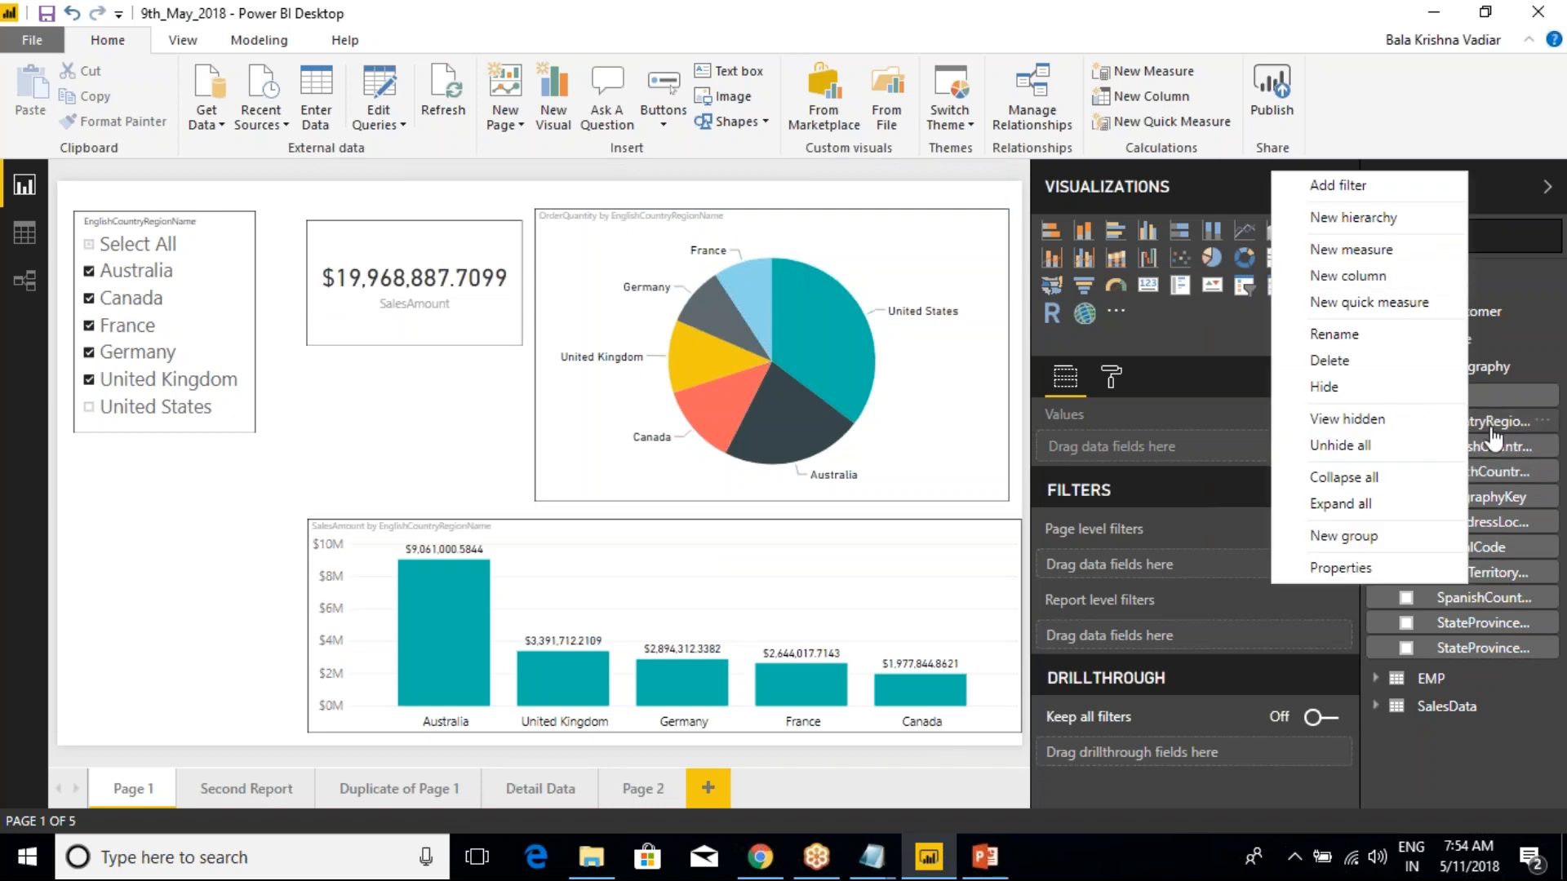
{"action": "left_click", "coordinate": [1338, 186]}
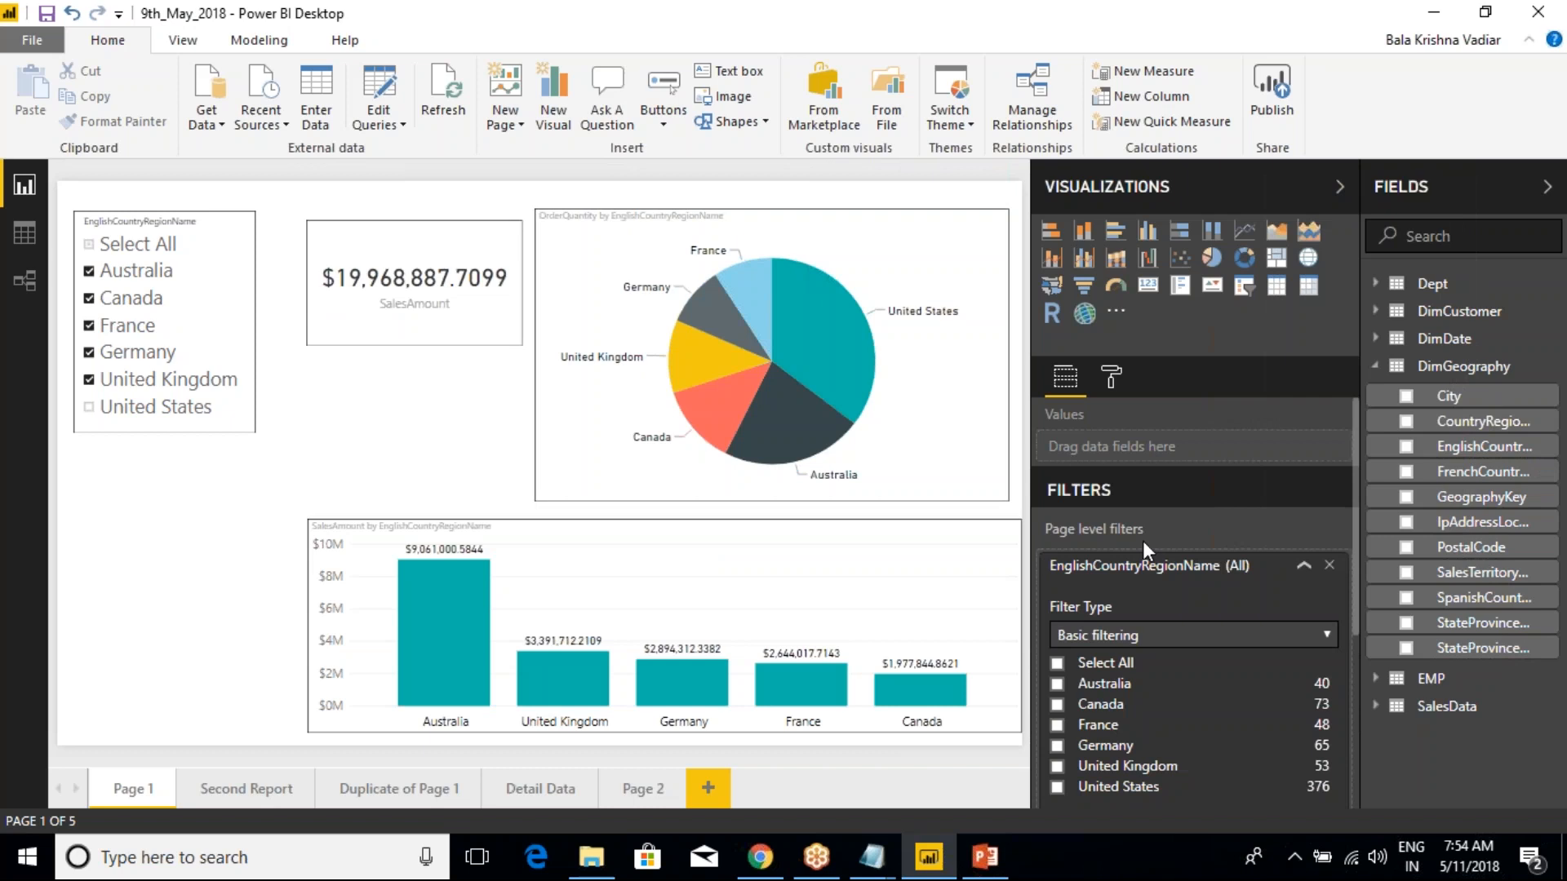
{"action": "left_click", "coordinate": [1087, 727]}
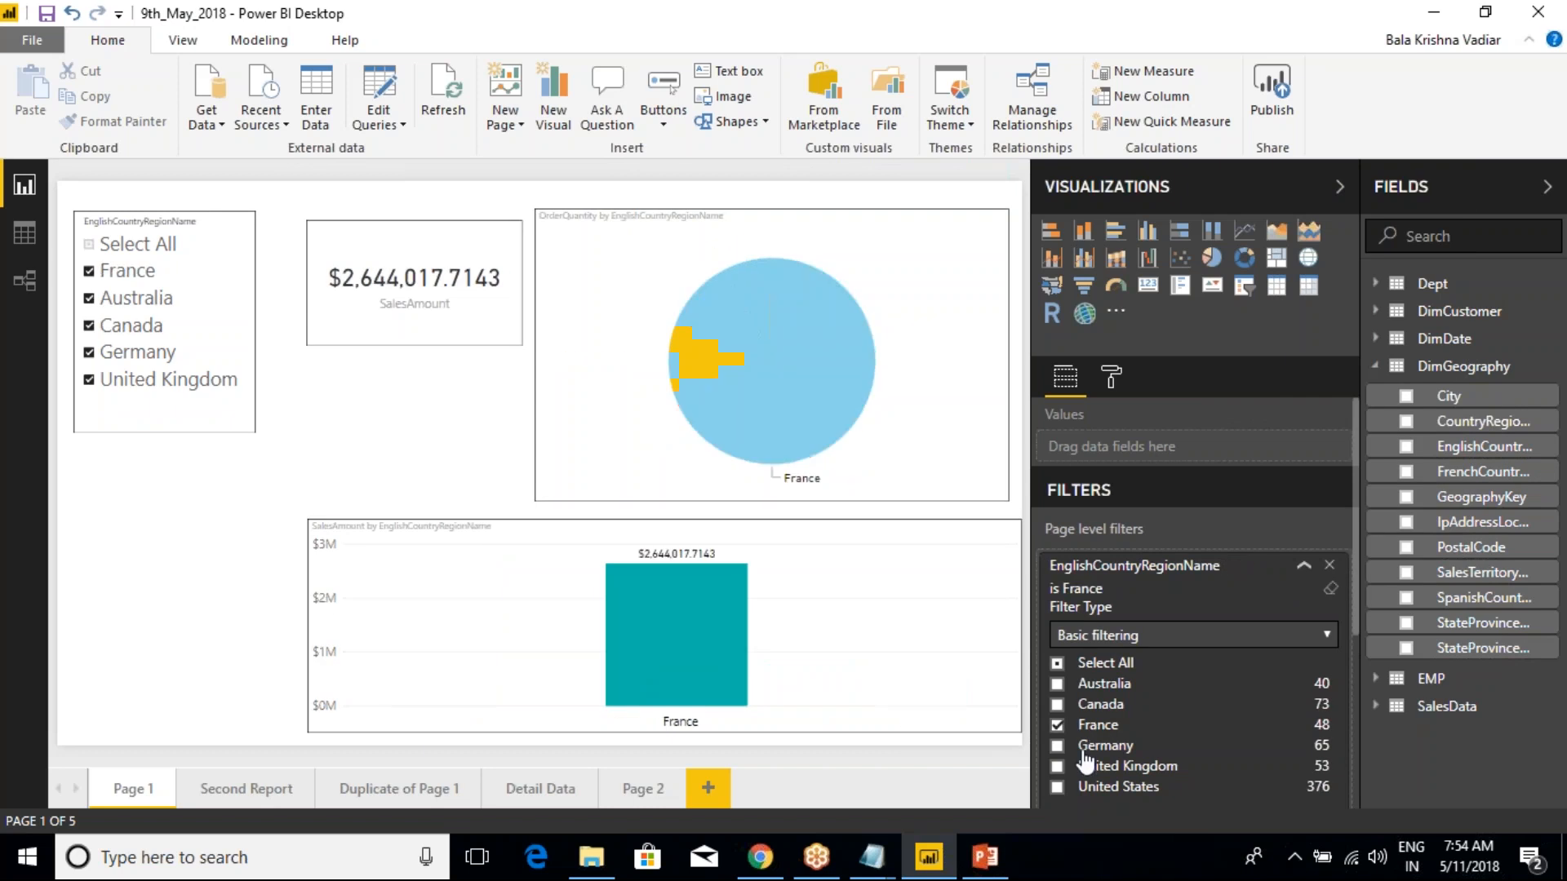
{"action": "left_click", "coordinate": [1303, 566]}
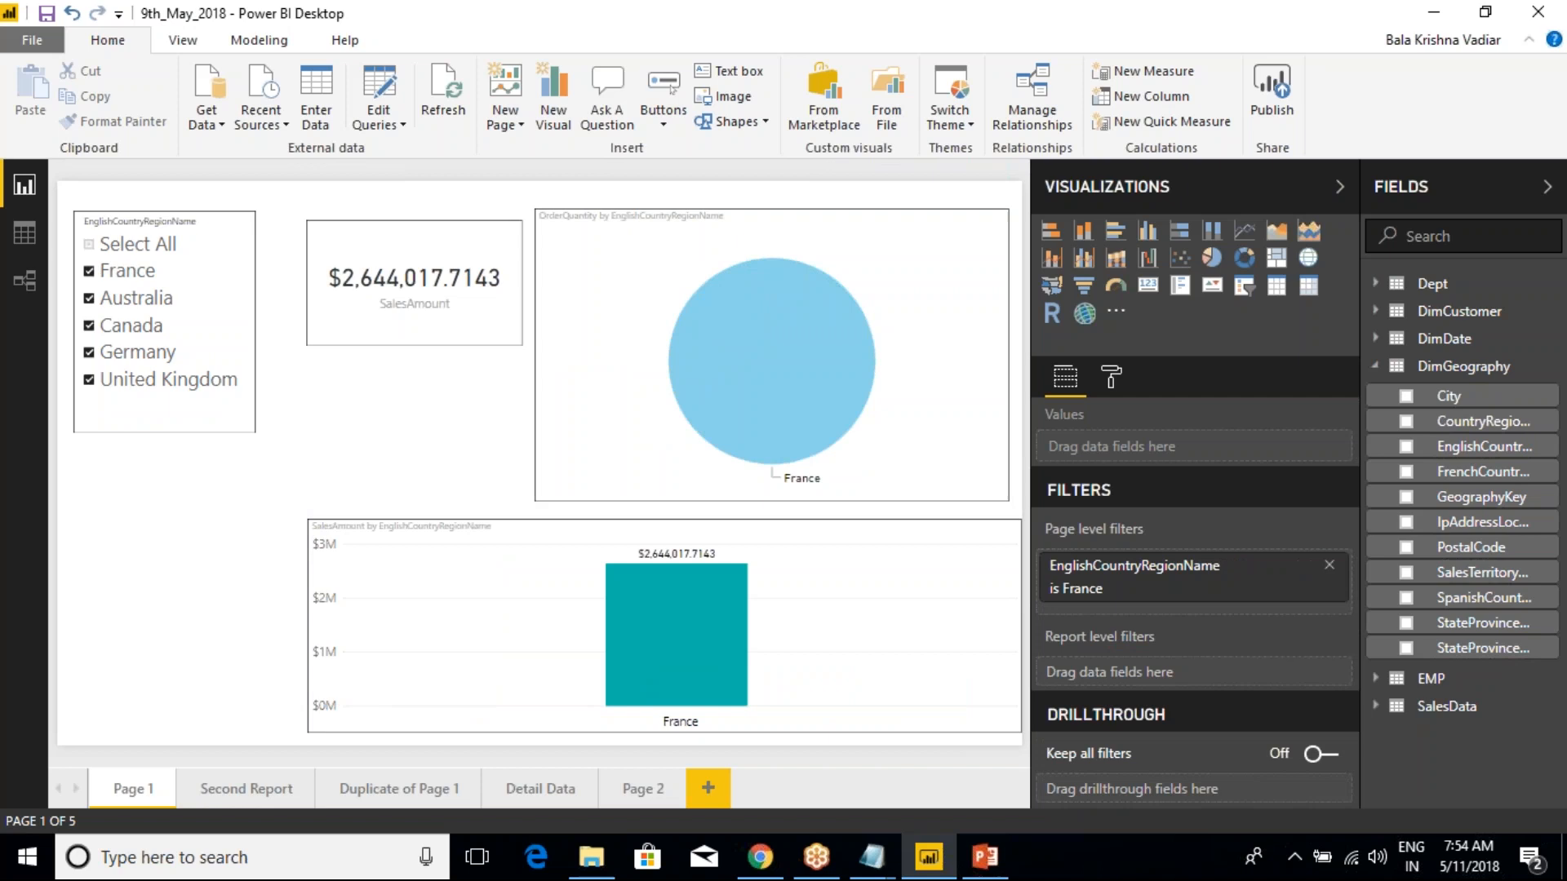
{"action": "left_click", "coordinate": [1329, 565]}
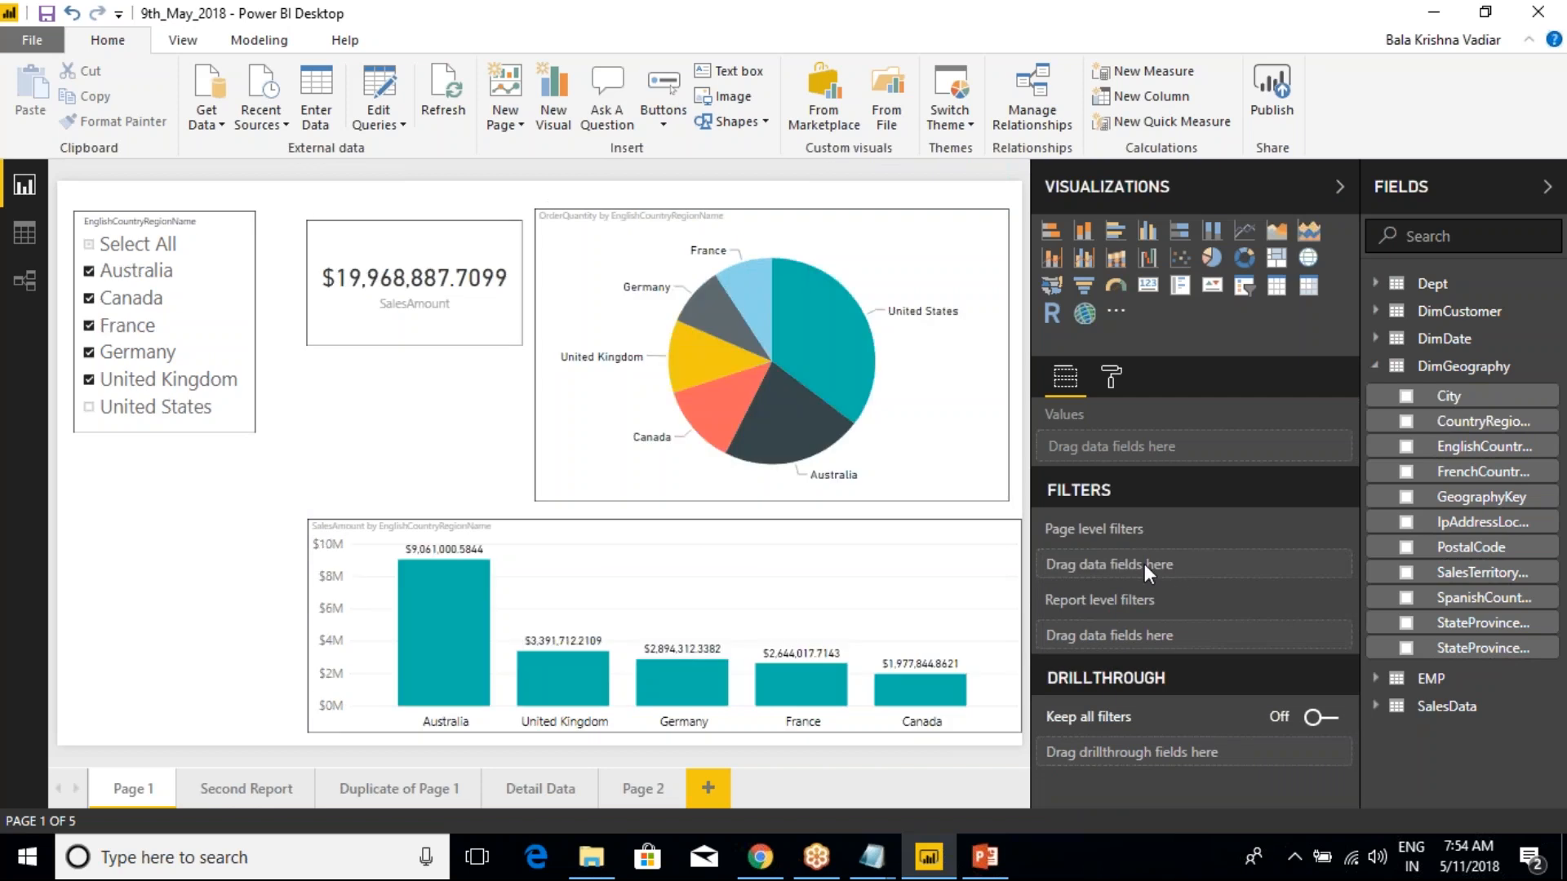
View EnglishCountryRegionName's field options, switch to Class Notes in Notepad, and put "Column Level Properties." on its own line followed by a new line
{"action": "right_click", "coordinate": [1486, 449]}
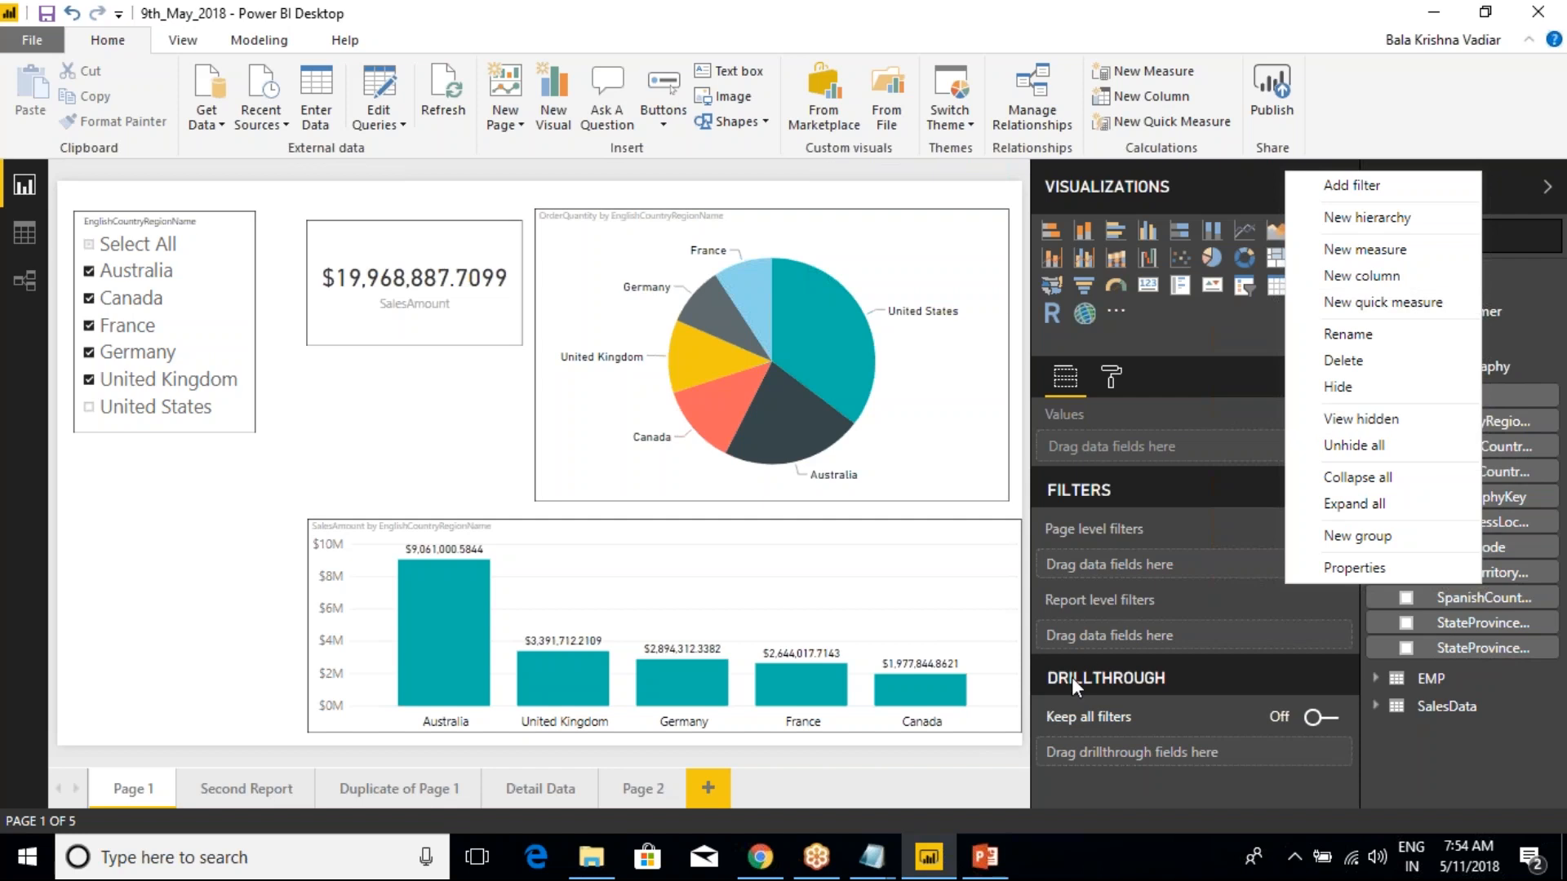
{"action": "key", "text": "alt+Tab"}
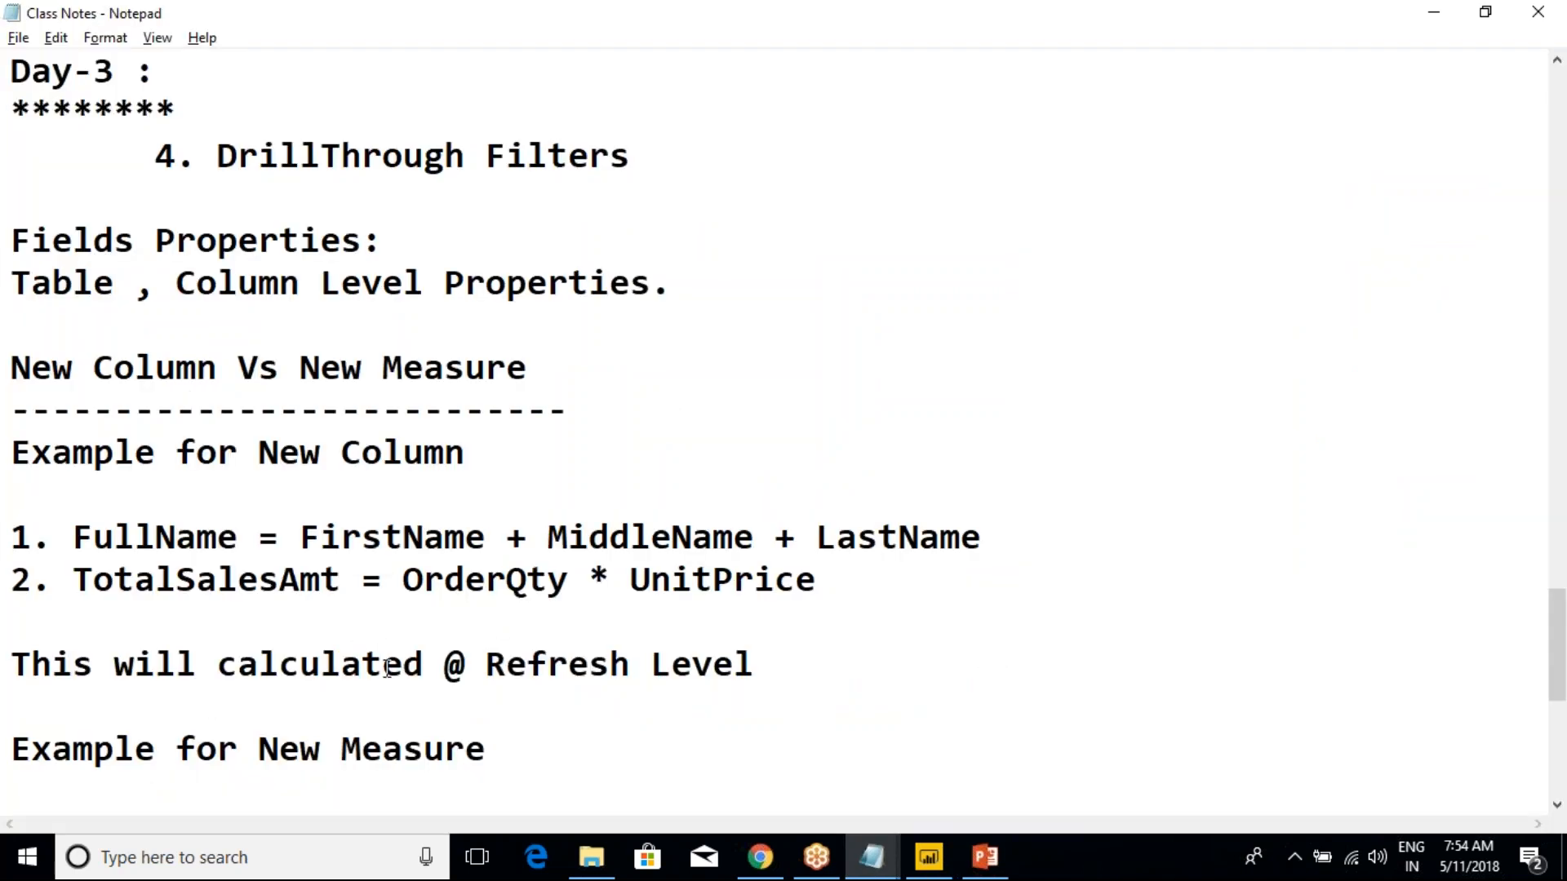
{"action": "scroll", "coordinate": [387, 667], "scroll_direction": "up", "scroll_amount": 2}
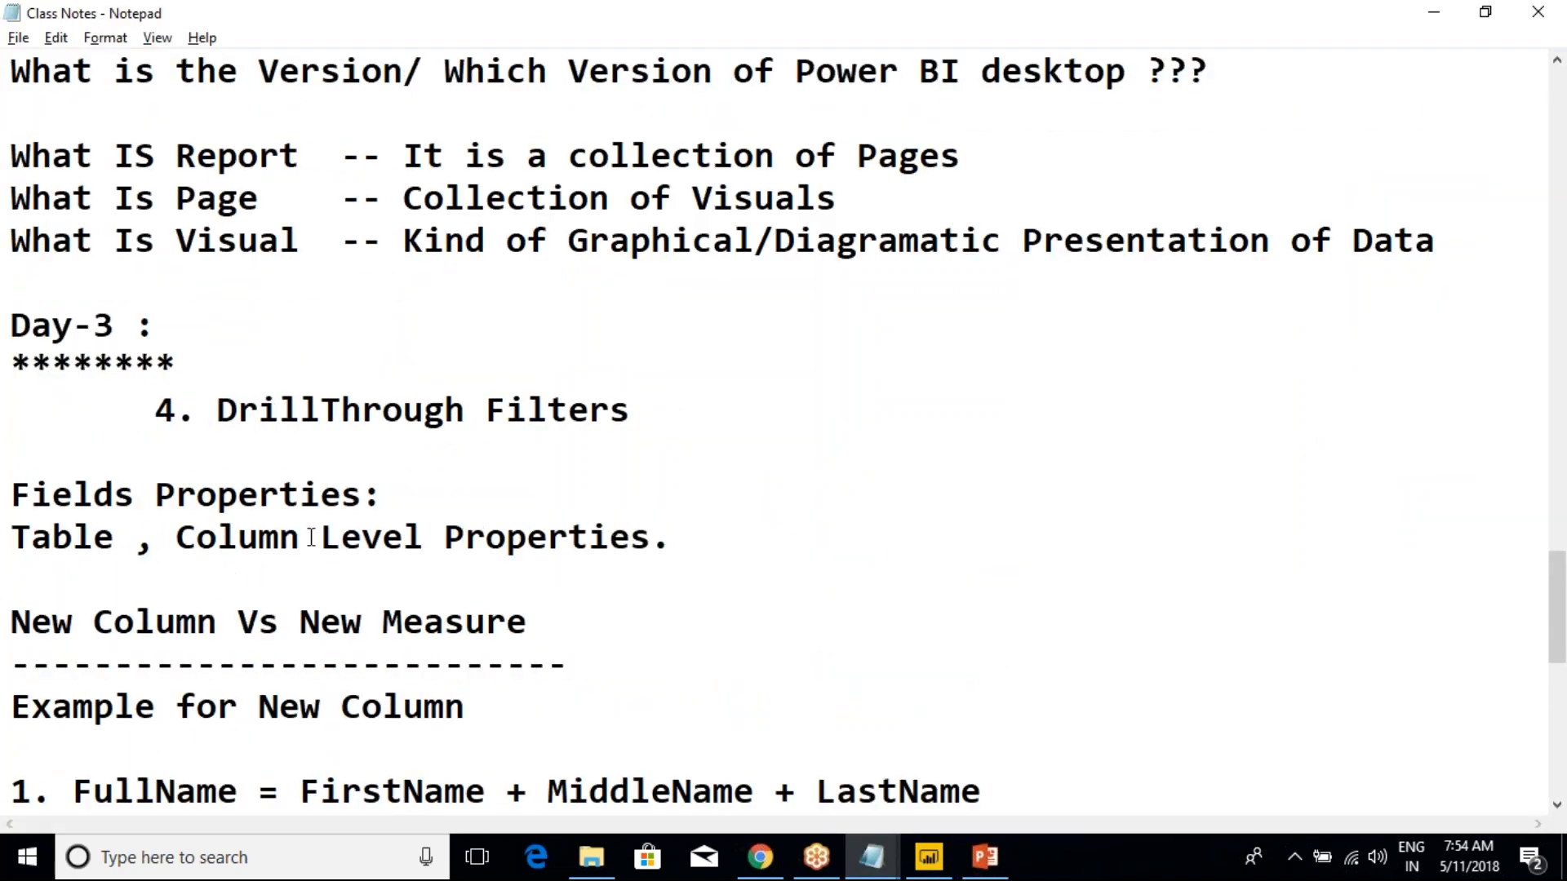
{"action": "left_click", "coordinate": [177, 539]}
{"action": "key", "text": "Return"}
{"action": "left_click", "coordinate": [510, 579]}
{"action": "key", "text": "Return"}
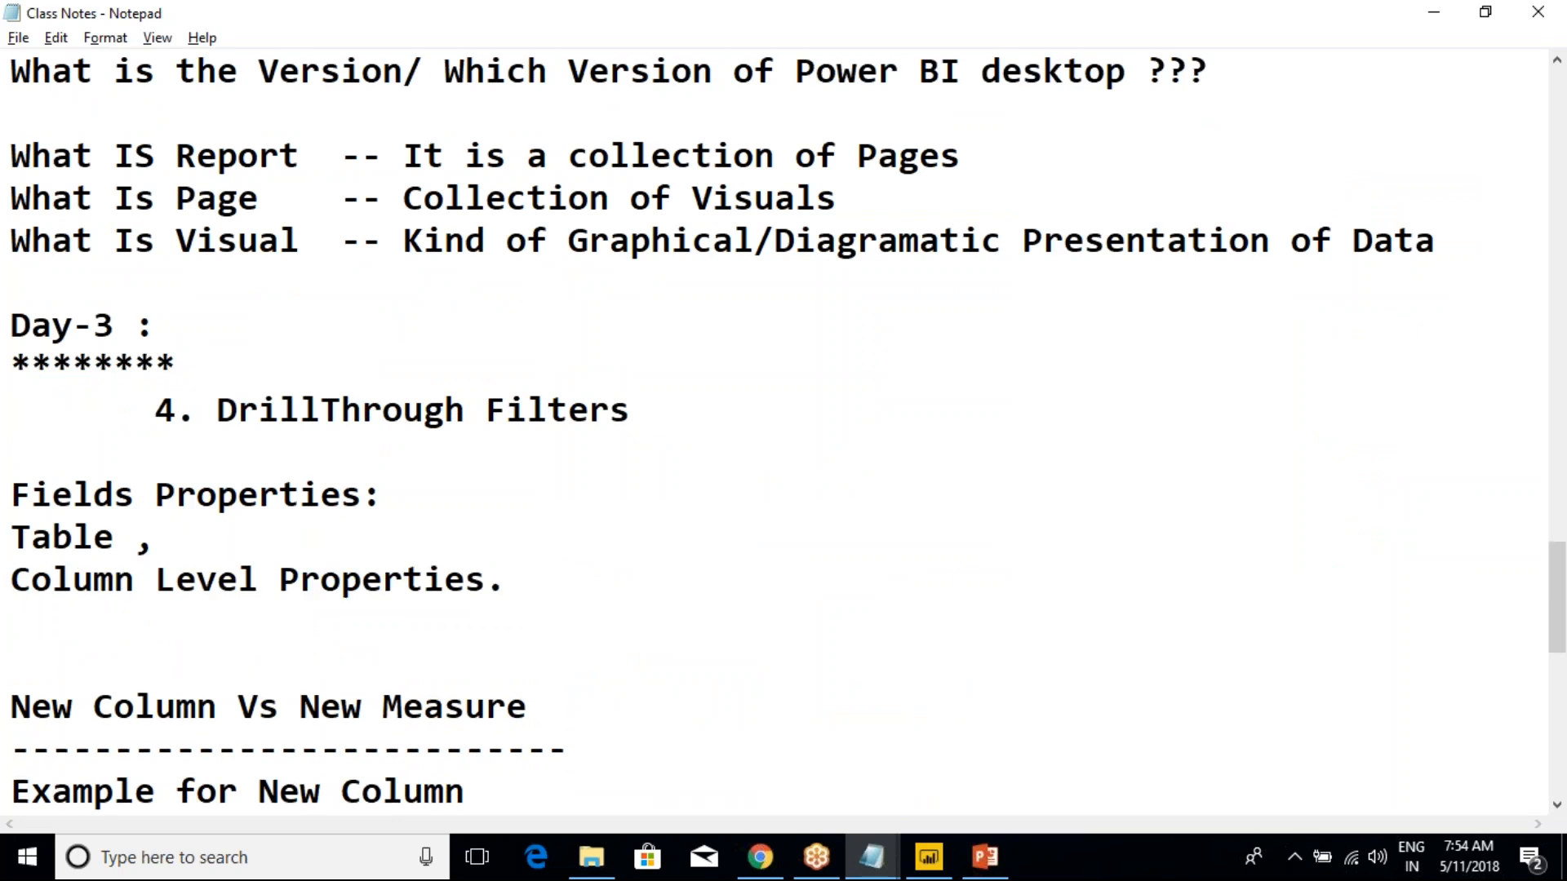
Write "Add Filter" on the line below "Column Level Properties." in the Day-3 notes
{"action": "type", "text": "Add Filetr"}
{"action": "key", "text": "BackSpace"}
{"action": "key", "text": "BackSpace"}
{"action": "key", "text": "BackSpace"}
{"action": "type", "text": "ter"}
{"action": "key", "text": "Return"}
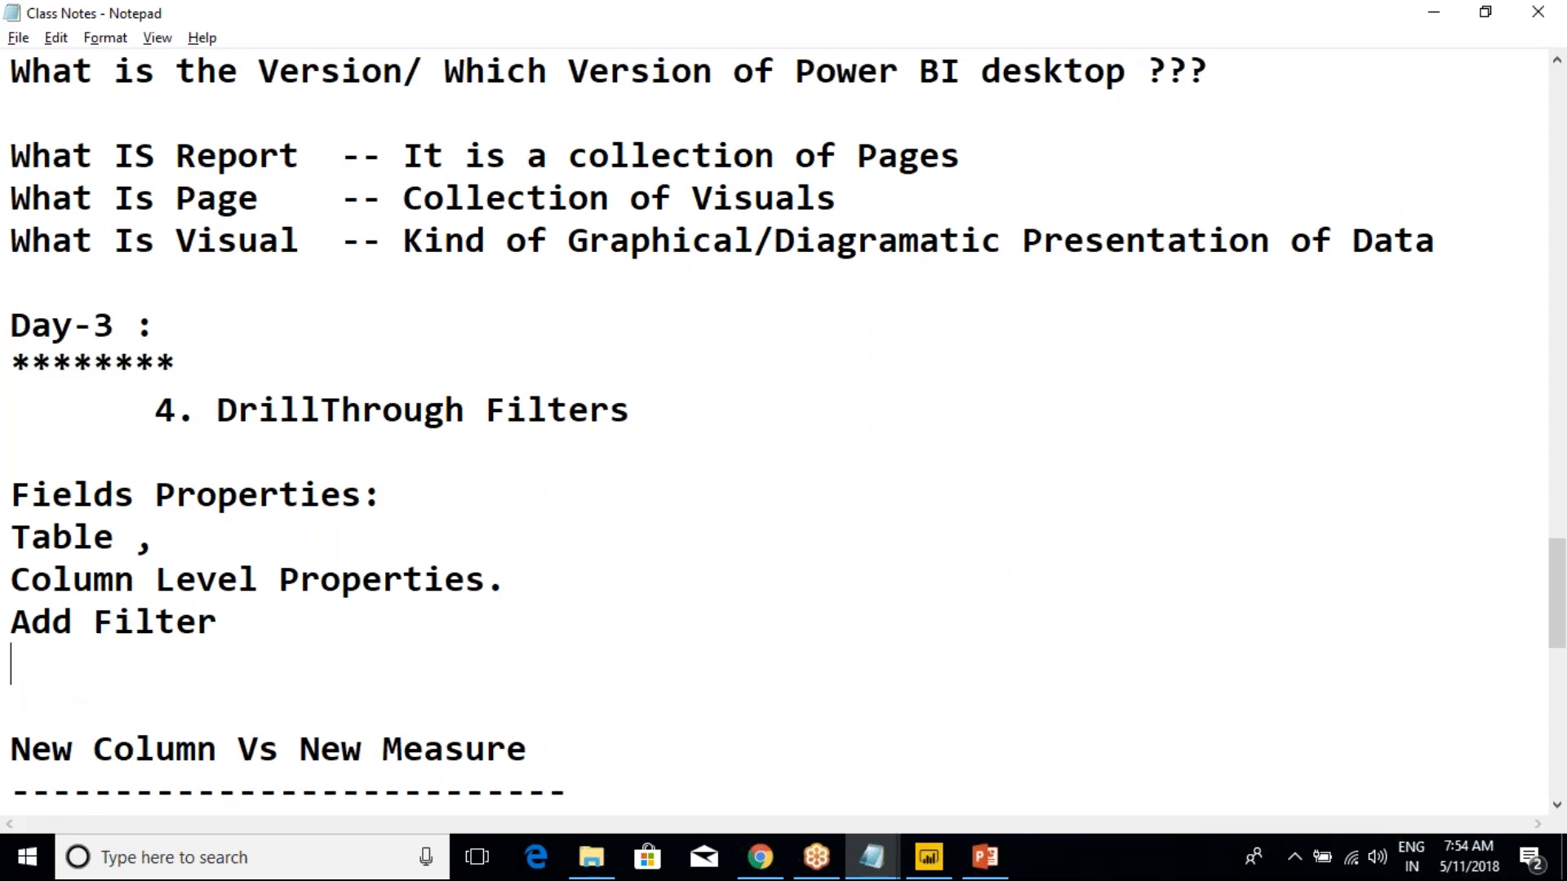
Add the lines "New Group" and "Hierarchies" below "Add Filter", and check the field options in Power BI before returning to the notes
{"action": "type", "text": "New "}
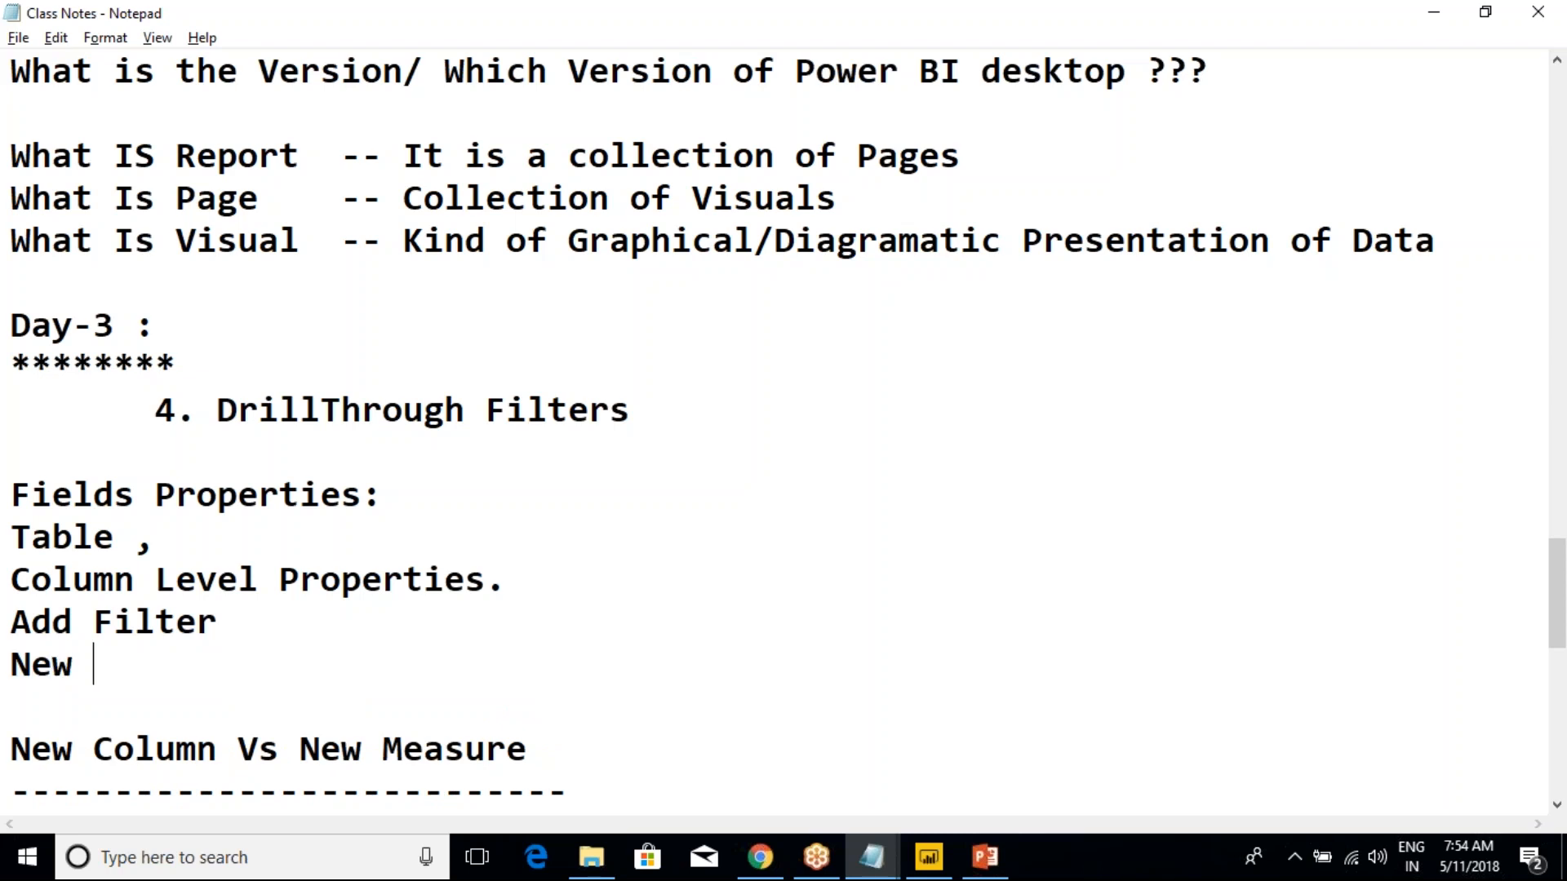
{"action": "type", "text": "Group"}
{"action": "key", "text": "Return"}
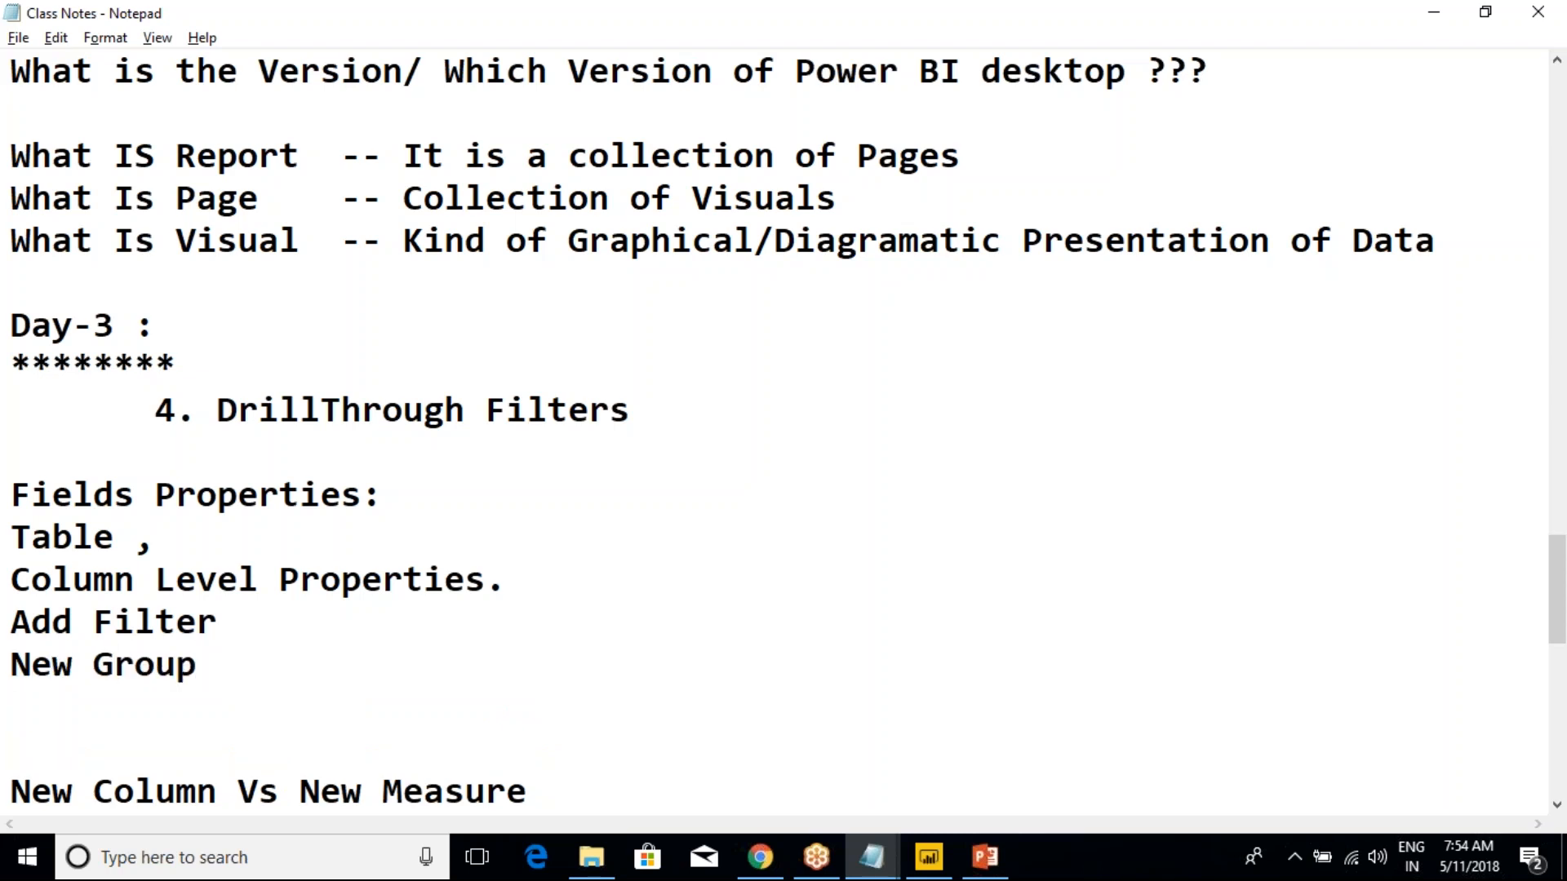
{"action": "type", "text": "Hierarchies"}
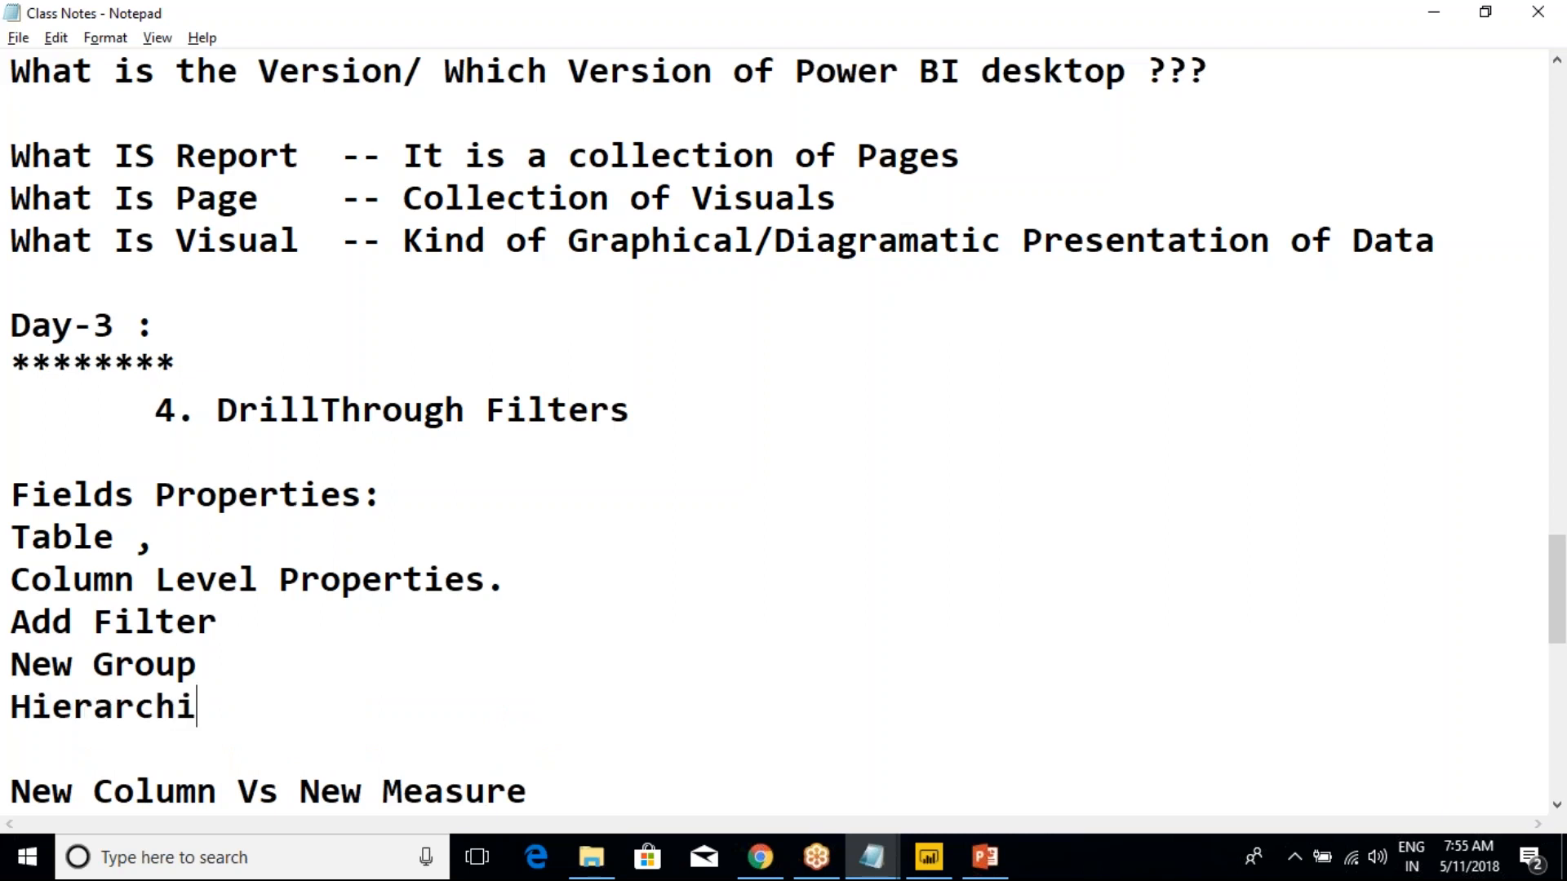
{"action": "key", "text": "alt+Tab"}
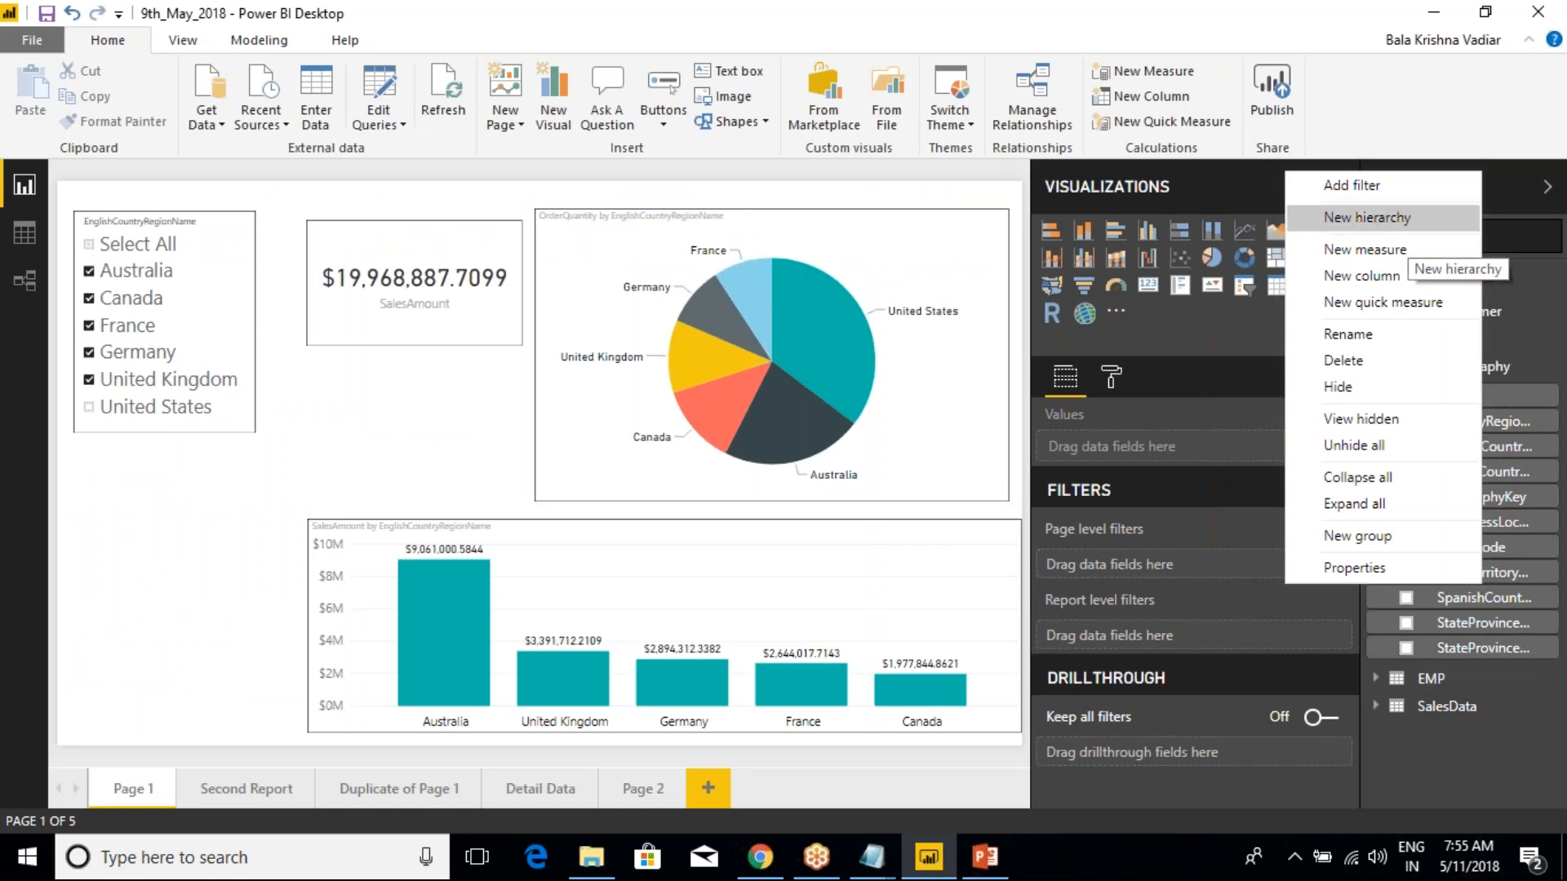
{"action": "key", "text": "alt+Tab"}
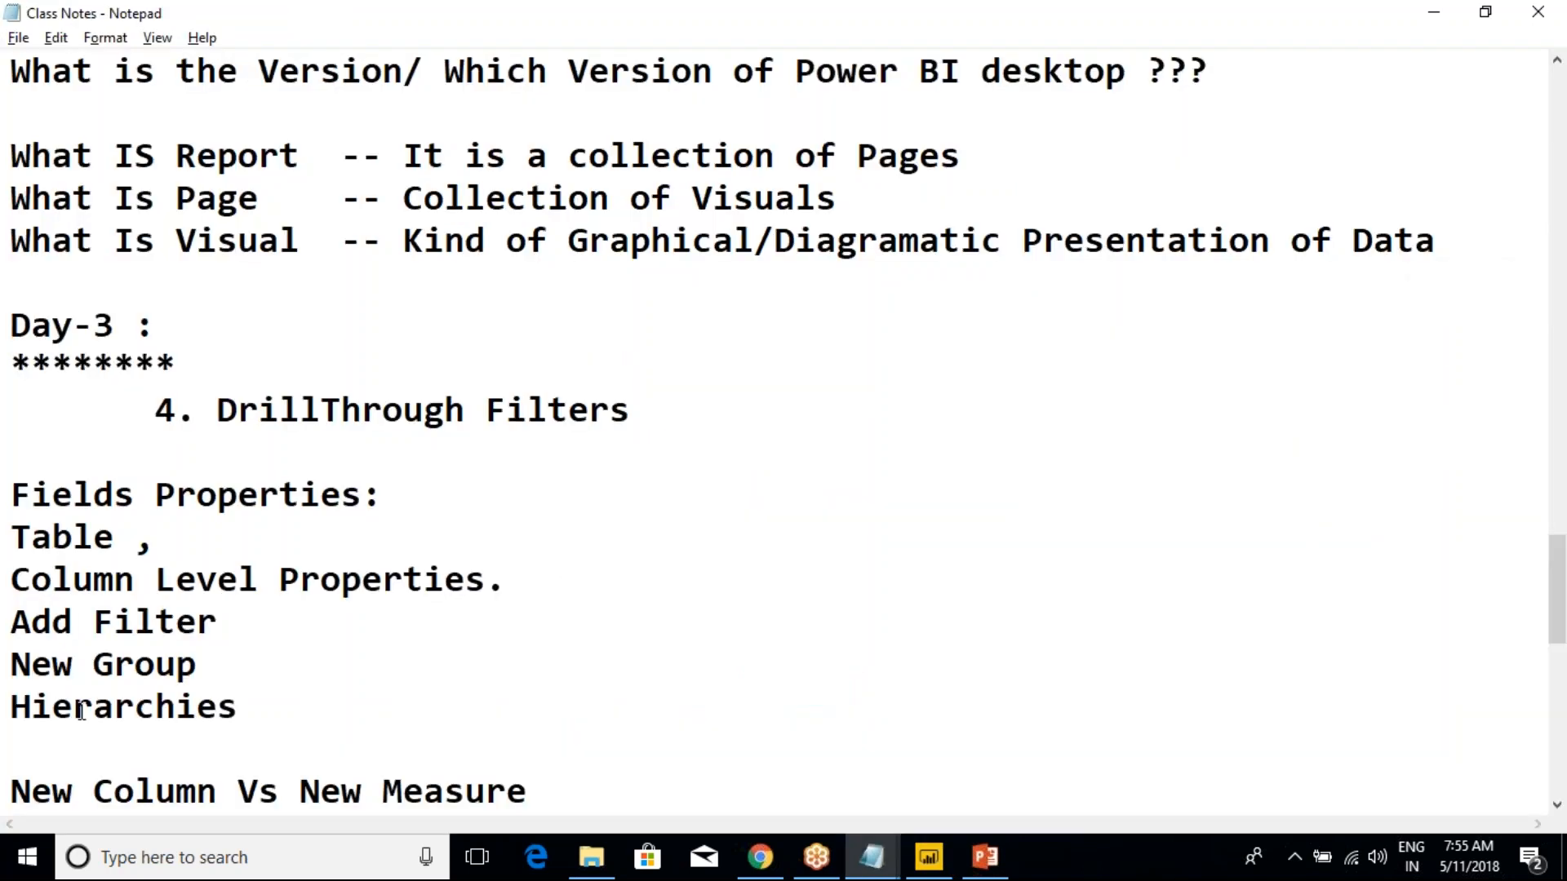
Change "Hierarchies" to "Hierarchy" in the Day-3 notes, checking the field options in Power BI before returning to the notes
{"action": "left_click", "coordinate": [177, 707]}
{"action": "key", "text": "Delete"}
{"action": "key", "text": "Delete"}
{"action": "type", "text": "y"}
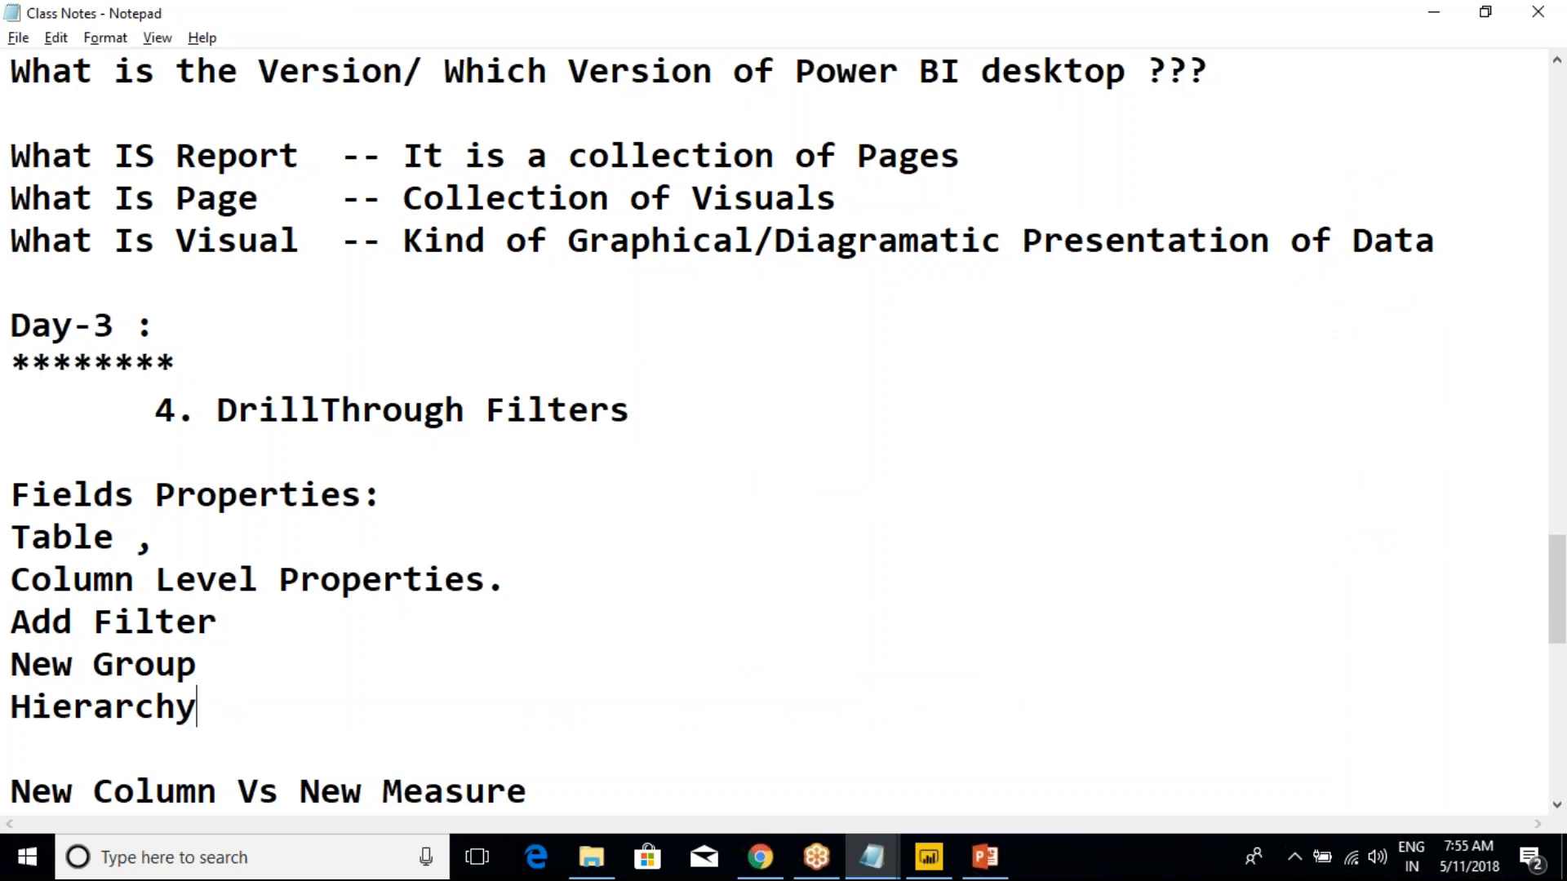
{"action": "key", "text": "alt+Tab"}
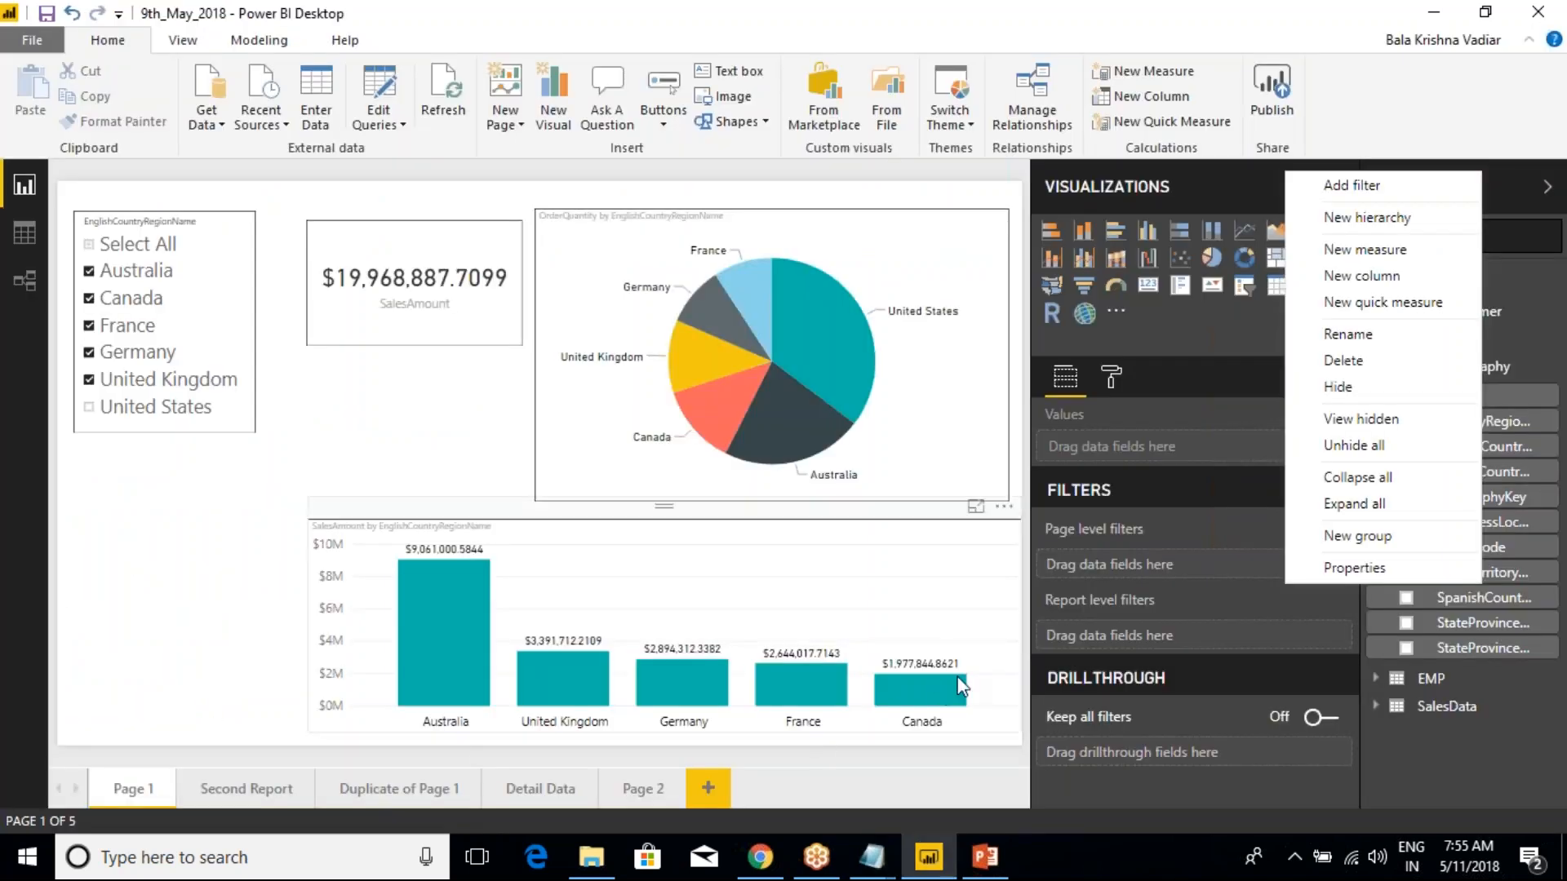
{"action": "key", "text": "alt+Tab"}
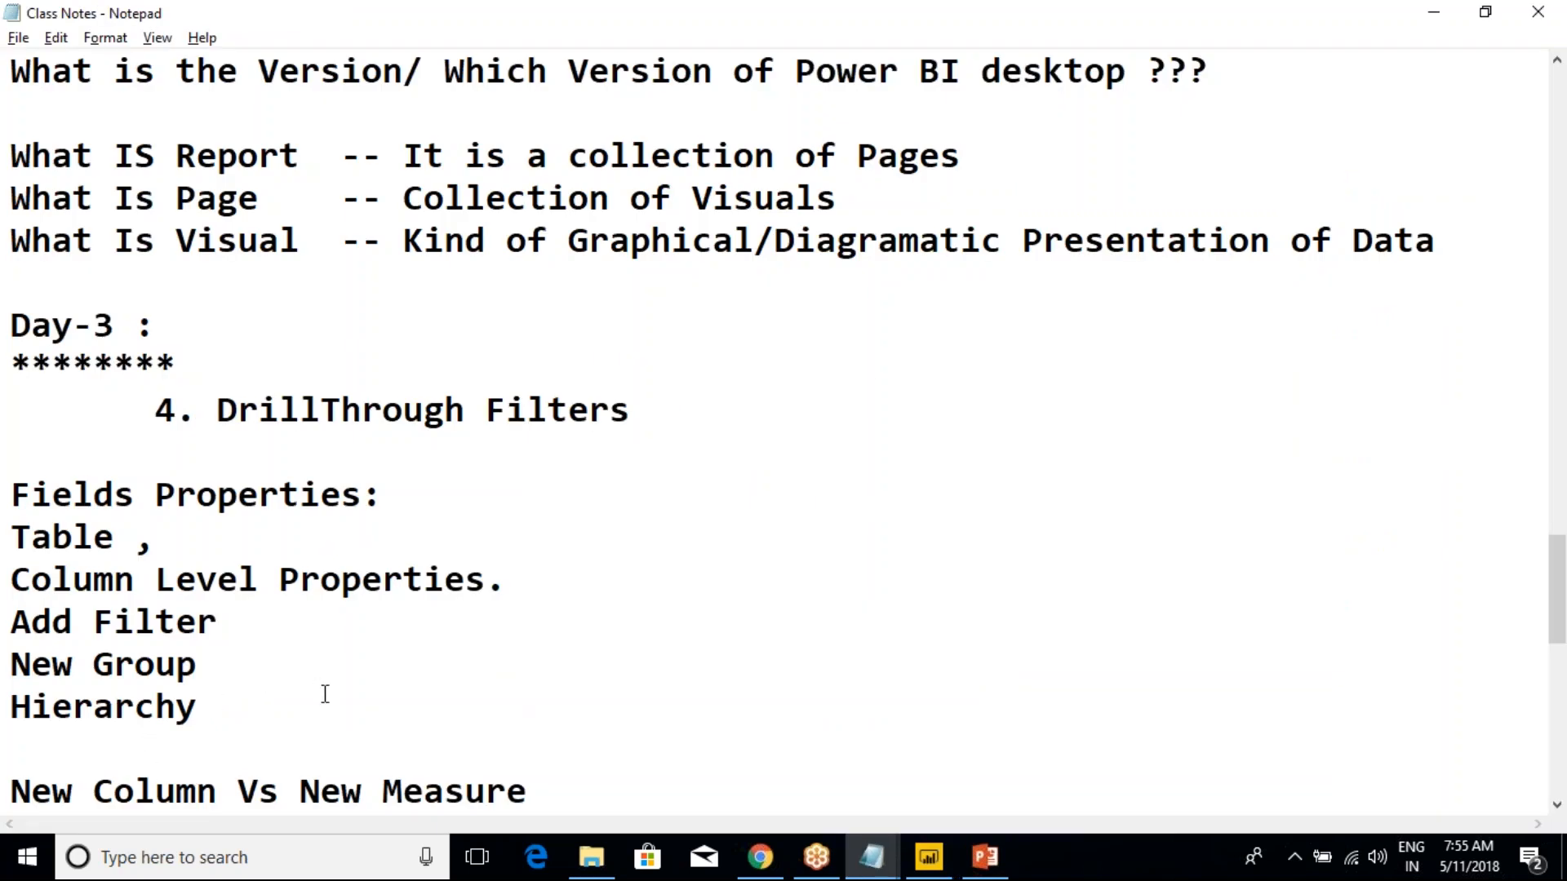
Indent the "Add Filter", "New Group" and "Hierarchy" lines beneath "Column Level Properties." so that they align
{"action": "left_click_drag", "start_coordinate": [325, 693], "coordinate": [10, 623]}
{"action": "left_click", "coordinate": [16, 627]}
{"action": "key", "text": "Tab"}
{"action": "key", "text": "Tab"}
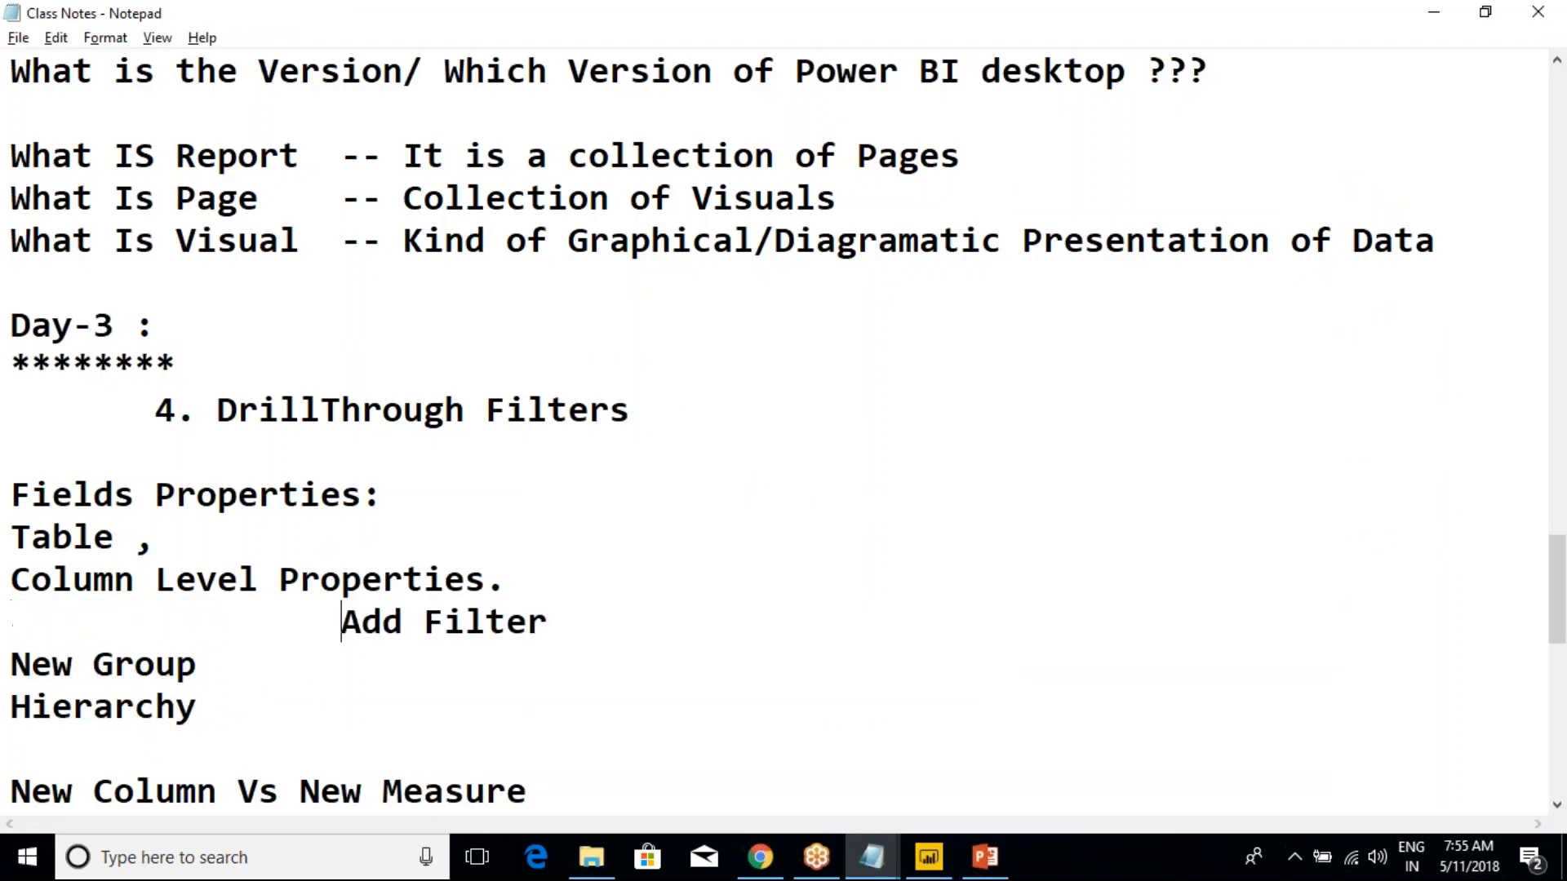
{"action": "key", "text": "Tab"}
{"action": "key", "text": "Tab"}
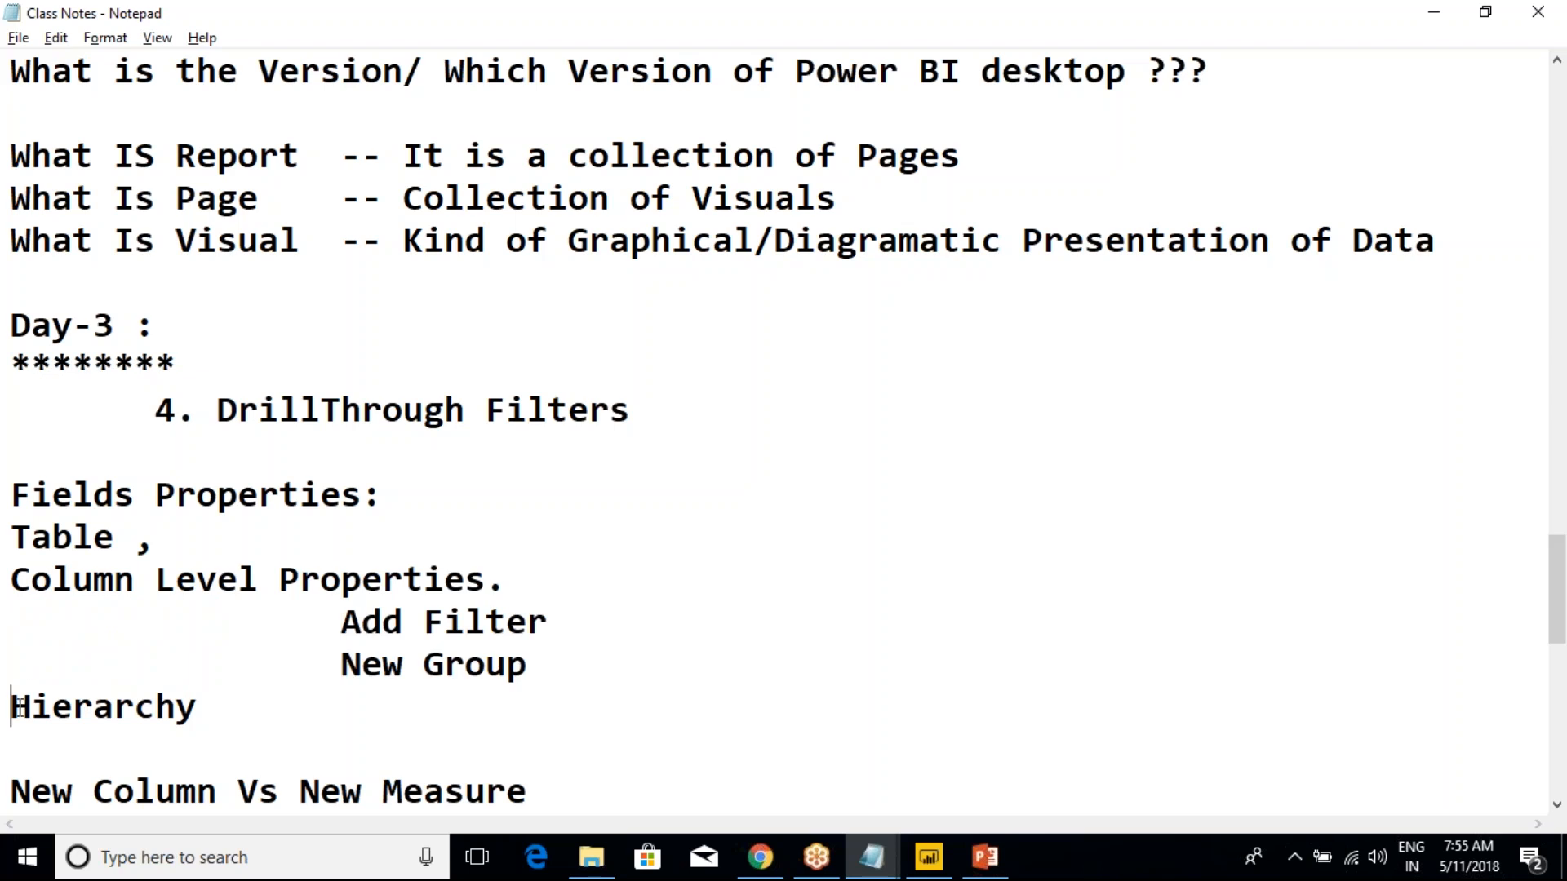
{"action": "key", "text": "Tab"}
{"action": "key", "text": "Tab"}
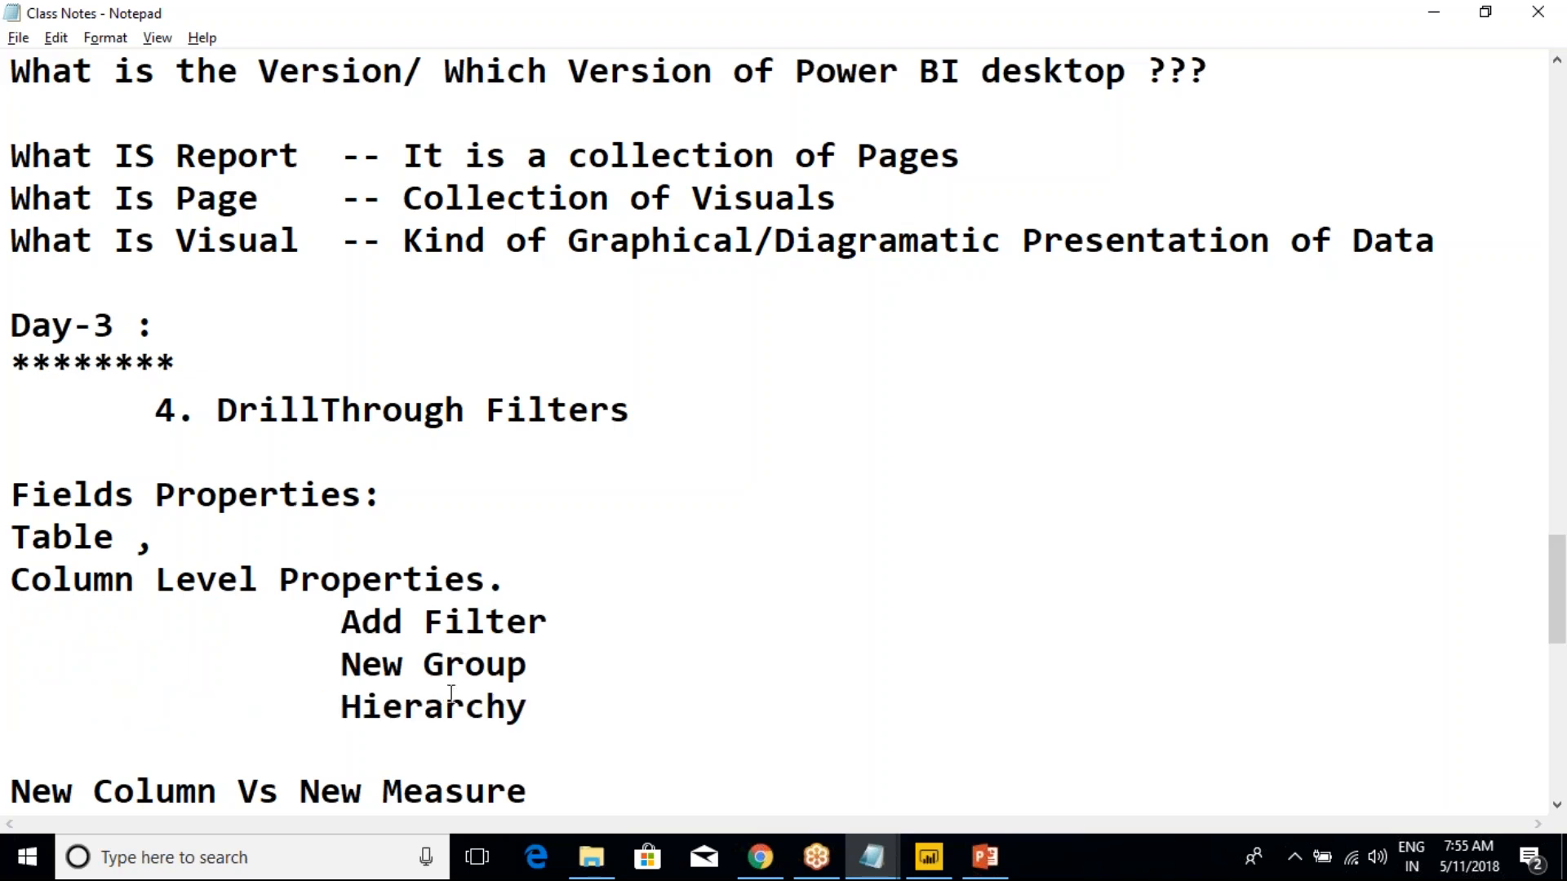
{"action": "left_click", "coordinate": [629, 618], "text": "shift"}
{"action": "left_click", "coordinate": [631, 620]}
{"action": "left_click_drag", "start_coordinate": [333, 667], "coordinate": [417, 663]}
{"action": "left_click", "coordinate": [466, 665]}
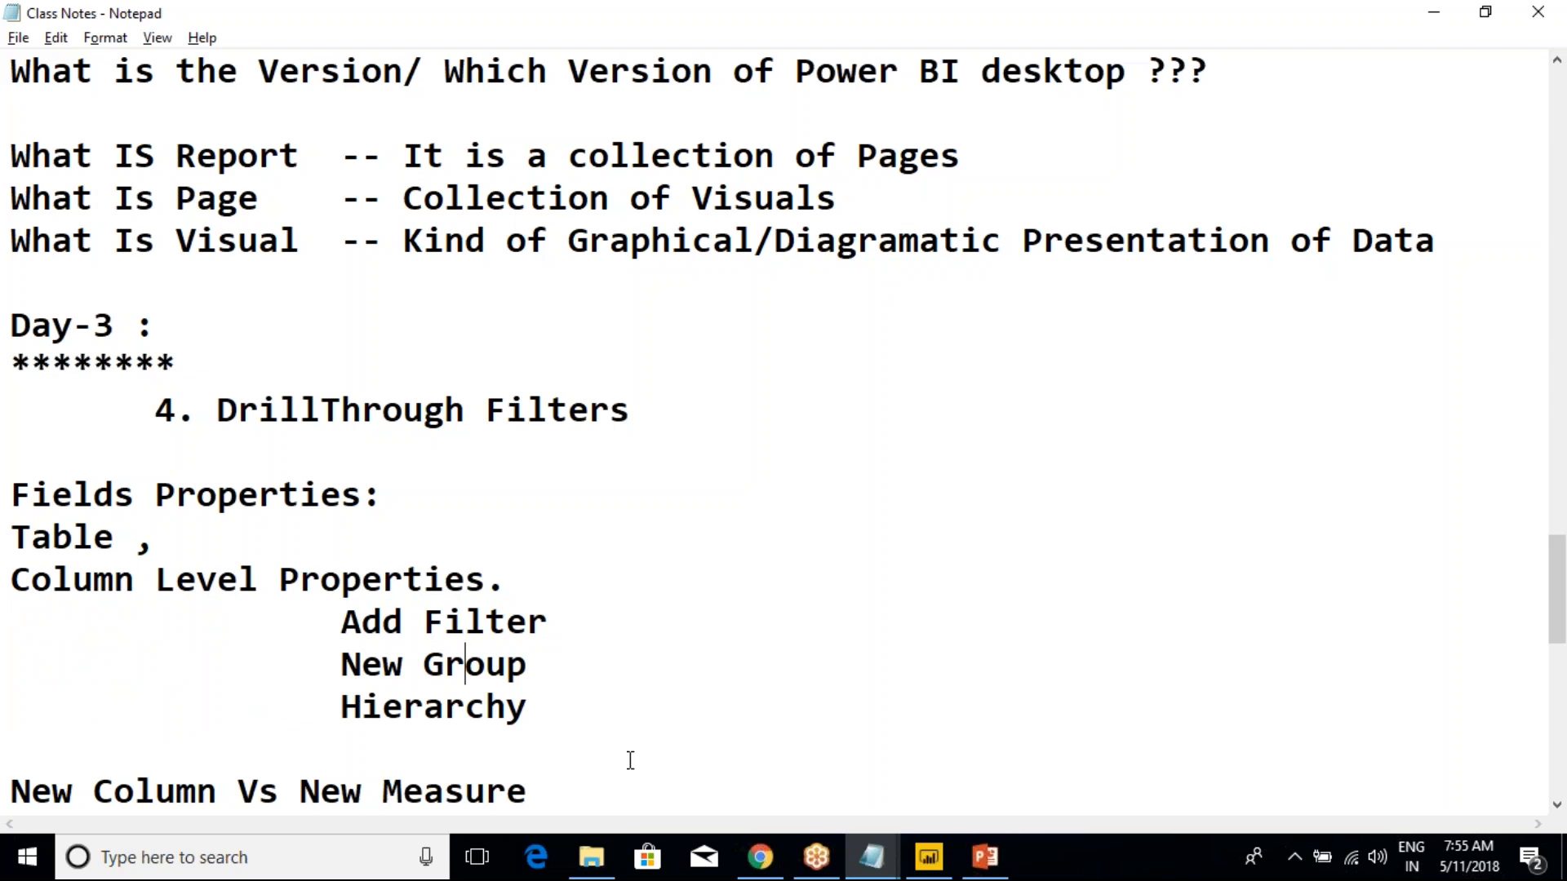
Switch to Power BI, open the Detail Data page and move its table visual toward the page's left and slightly down
{"action": "left_click", "coordinate": [936, 863]}
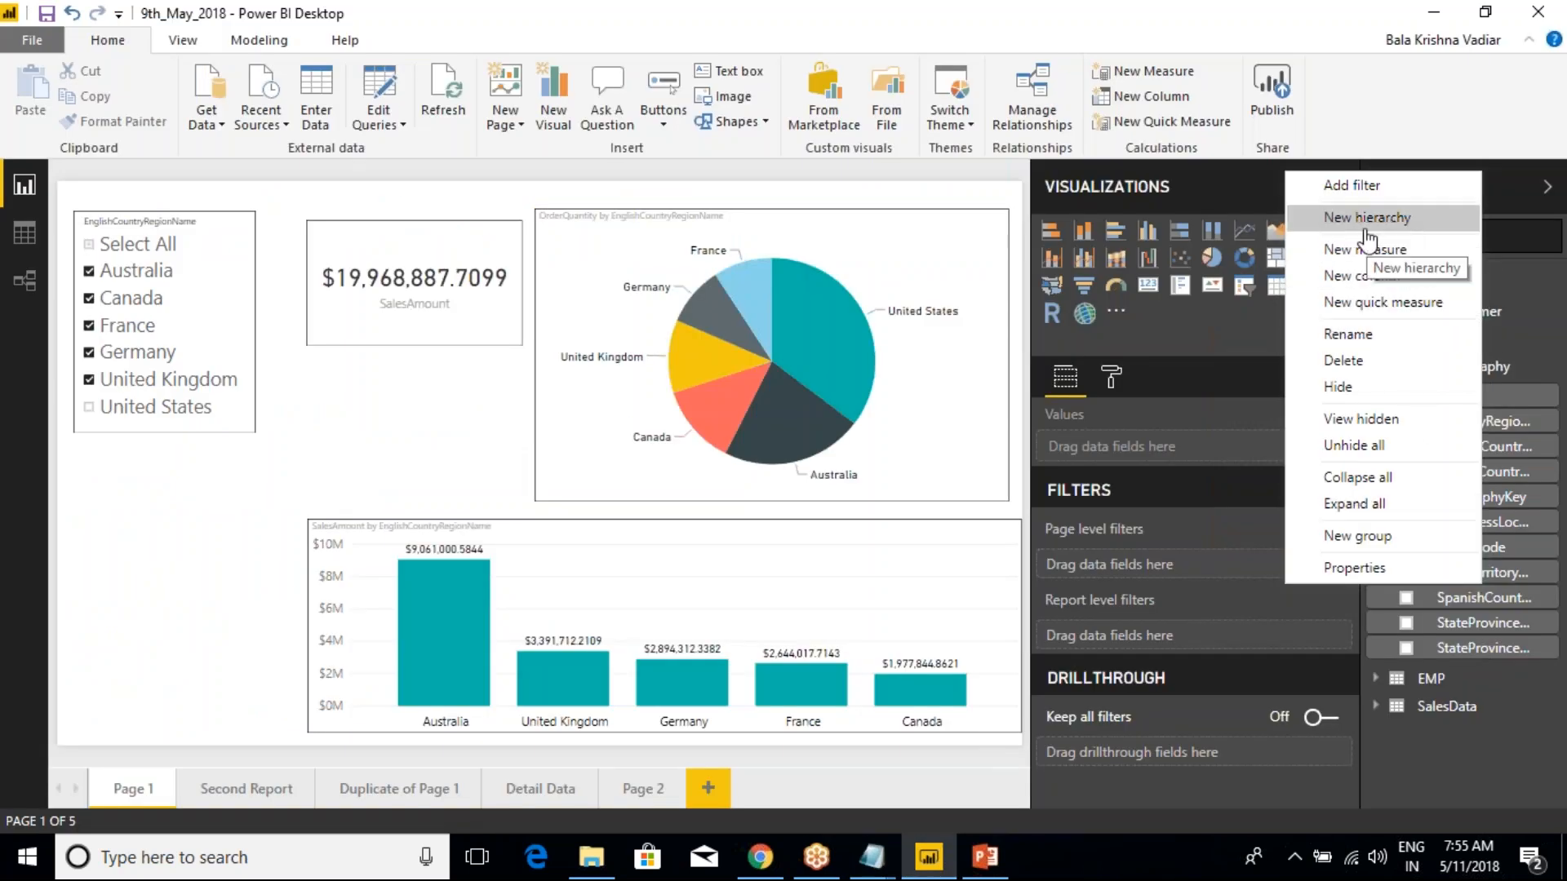
{"action": "left_click", "coordinate": [622, 790]}
{"action": "left_click", "coordinate": [526, 790]}
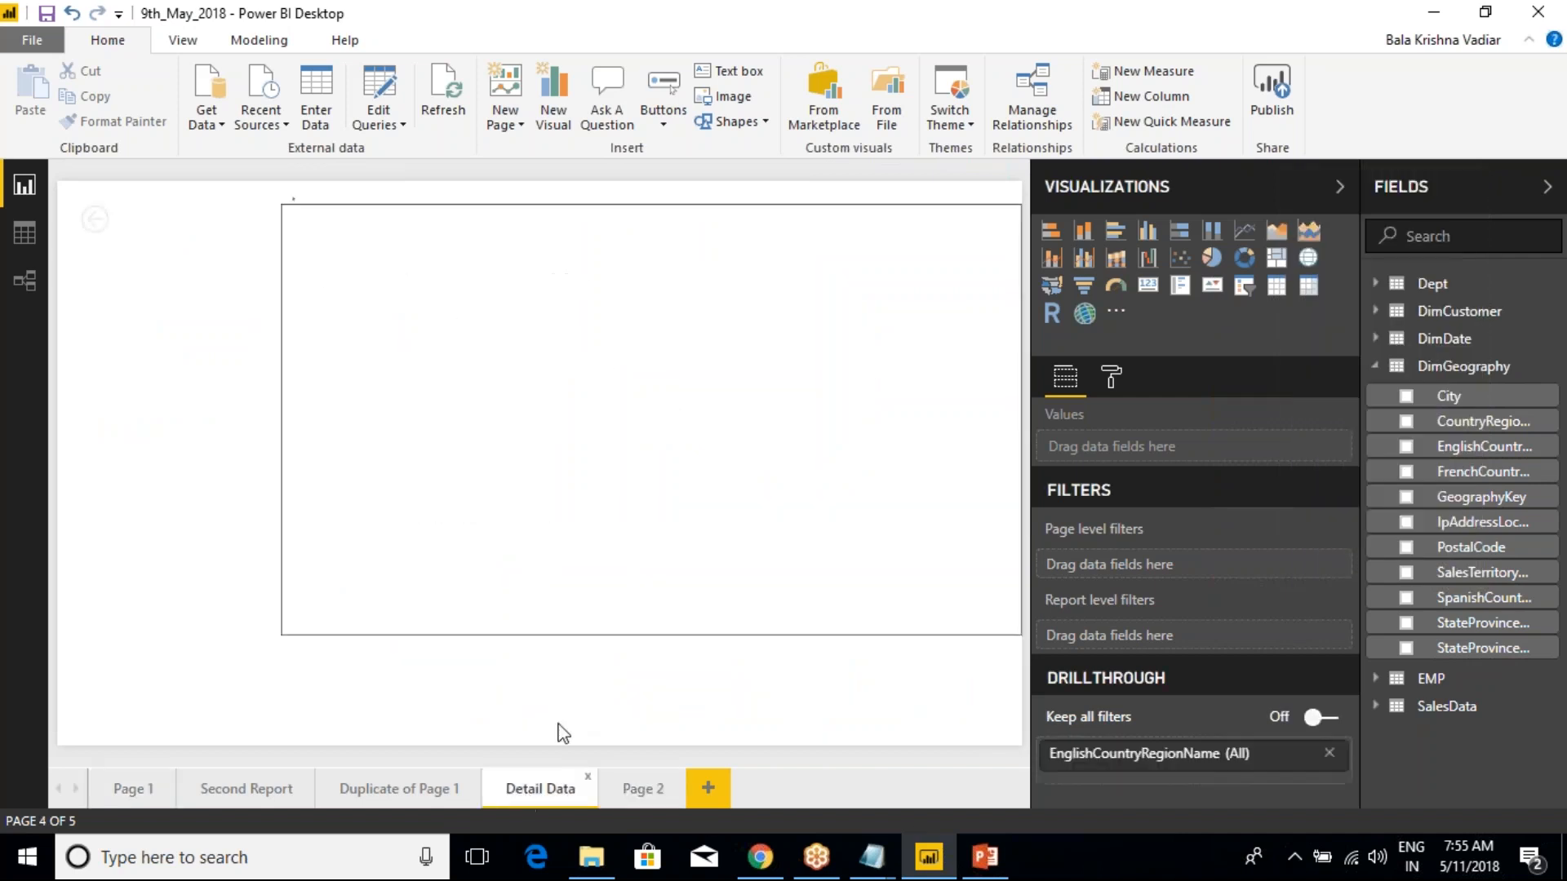
{"action": "left_click_drag", "start_coordinate": [692, 199], "coordinate": [587, 238]}
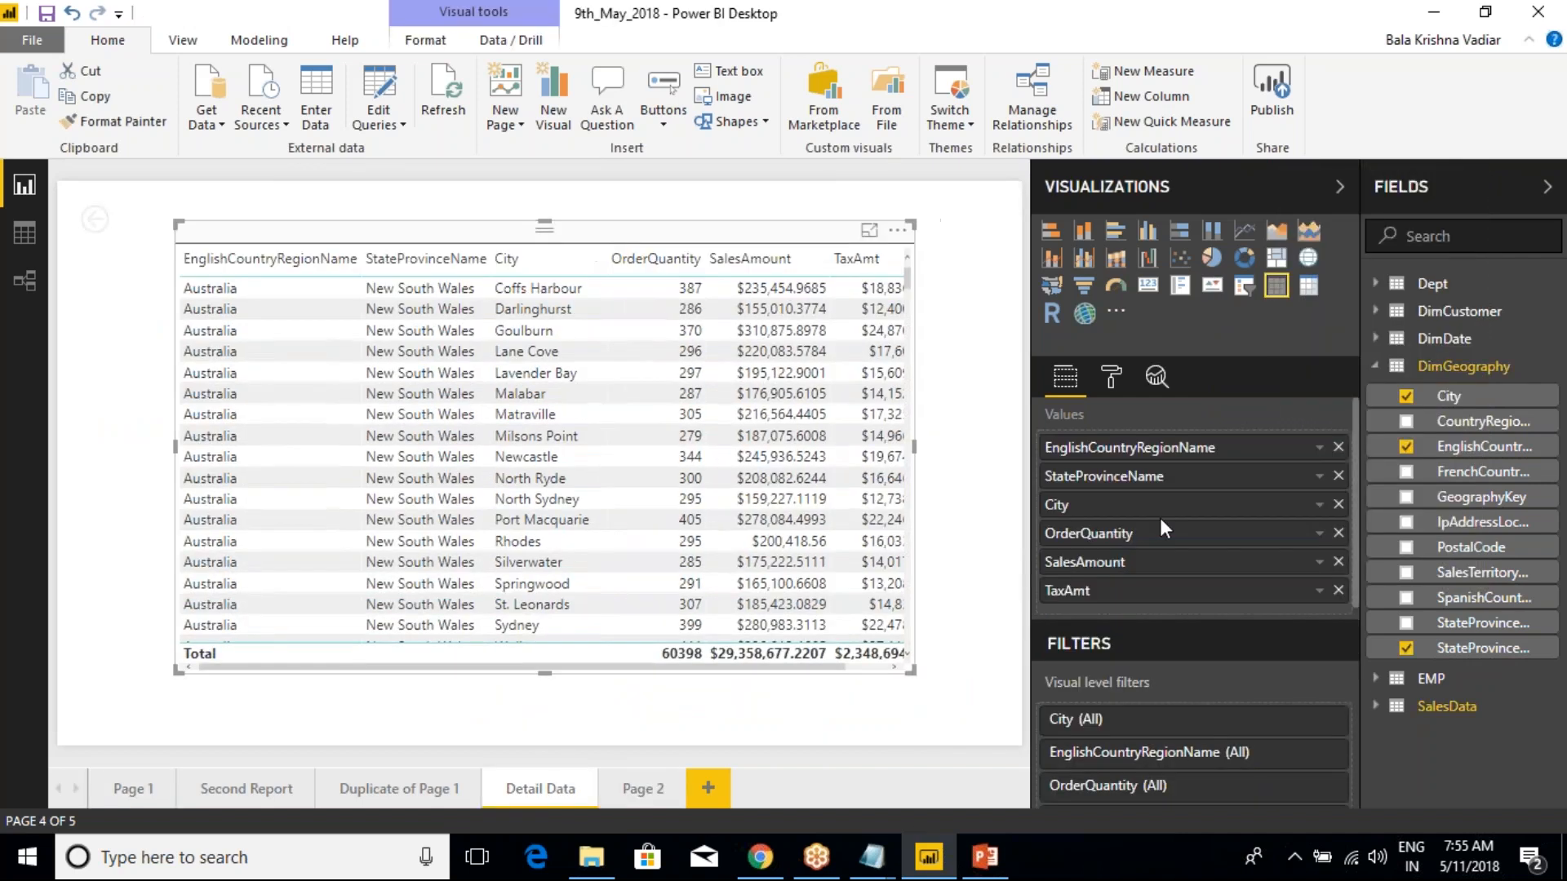
Remove City, StateProvinceName and EnglishCountryRegionName from the Detail Data table
{"action": "left_click", "coordinate": [1338, 504]}
{"action": "left_click", "coordinate": [1338, 476]}
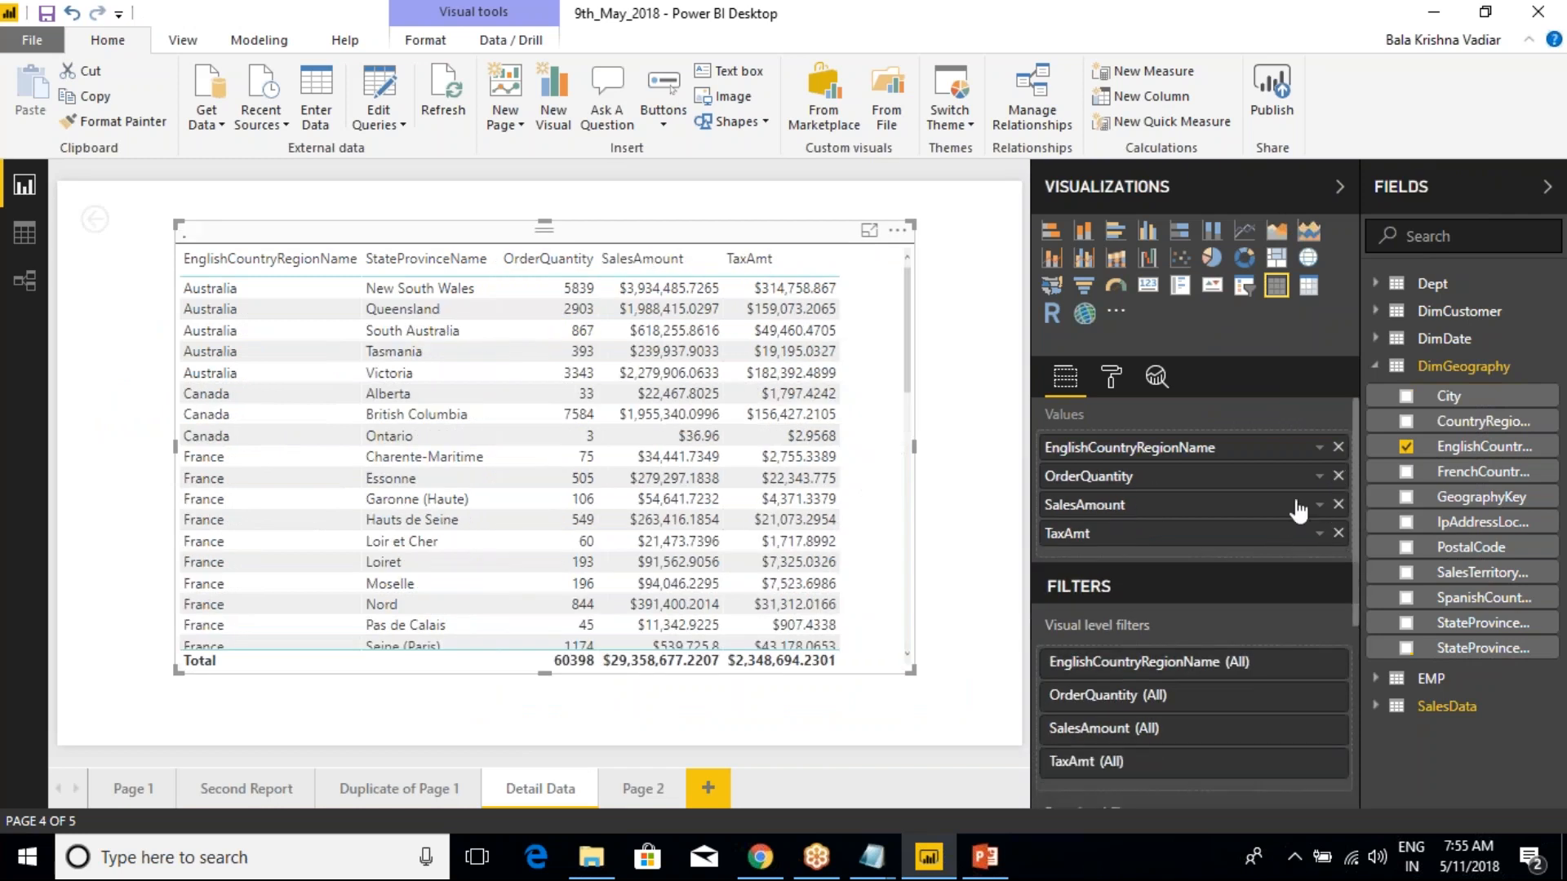
{"action": "left_click", "coordinate": [1338, 448]}
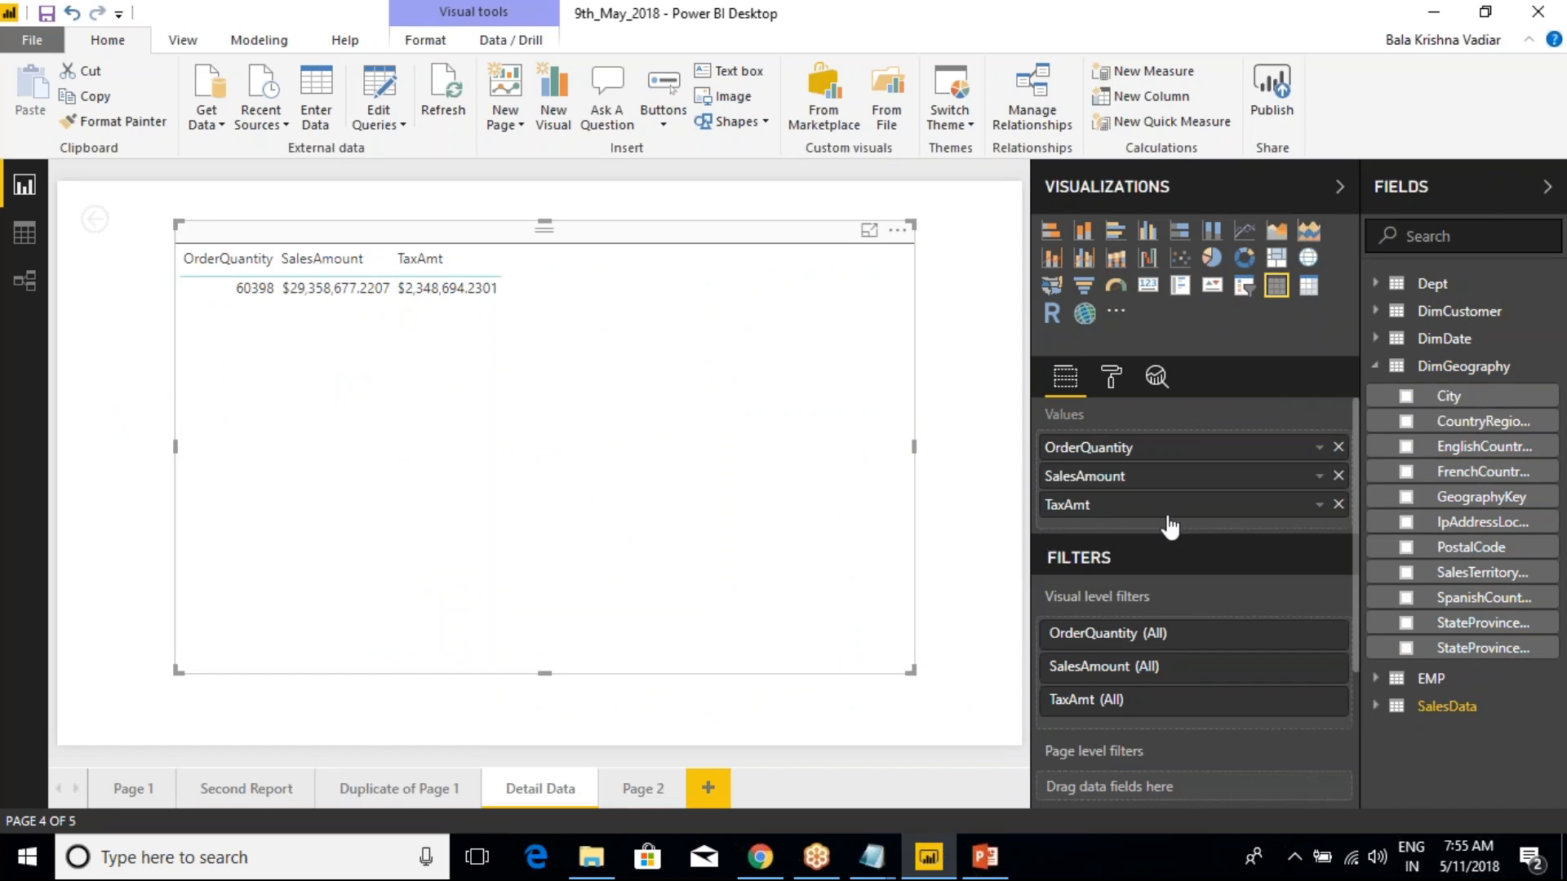
Add EnglishCountryRegionName, StateProvinceName and City to the Detail Data table in that order, ahead of OrderQuantity
{"action": "left_click_drag", "start_coordinate": [1481, 447], "coordinate": [1266, 444]}
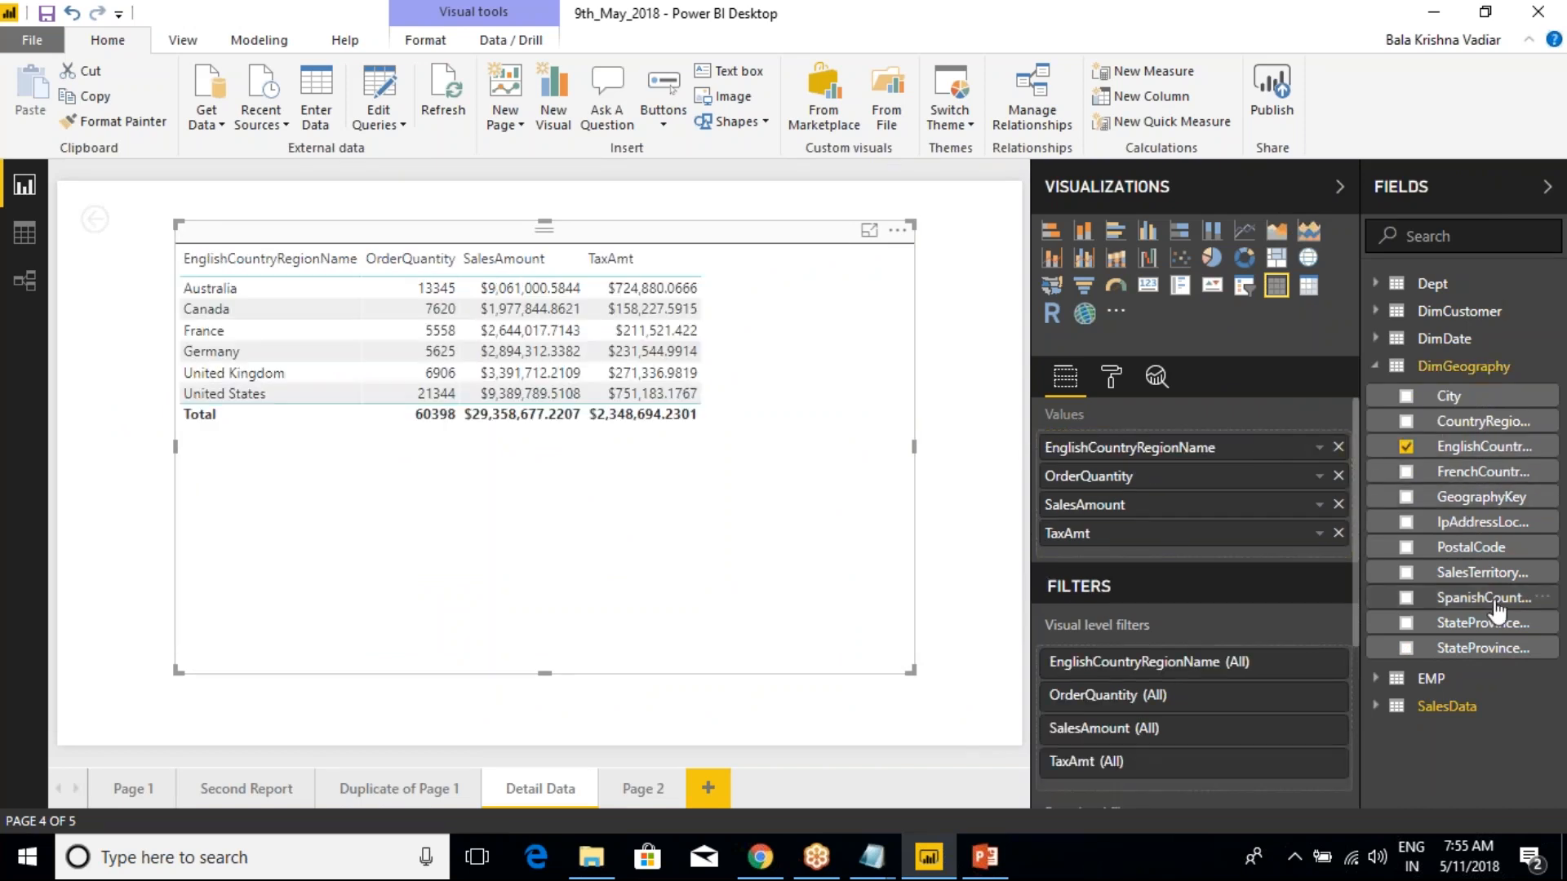
{"action": "left_click_drag", "start_coordinate": [1504, 653], "coordinate": [1248, 473]}
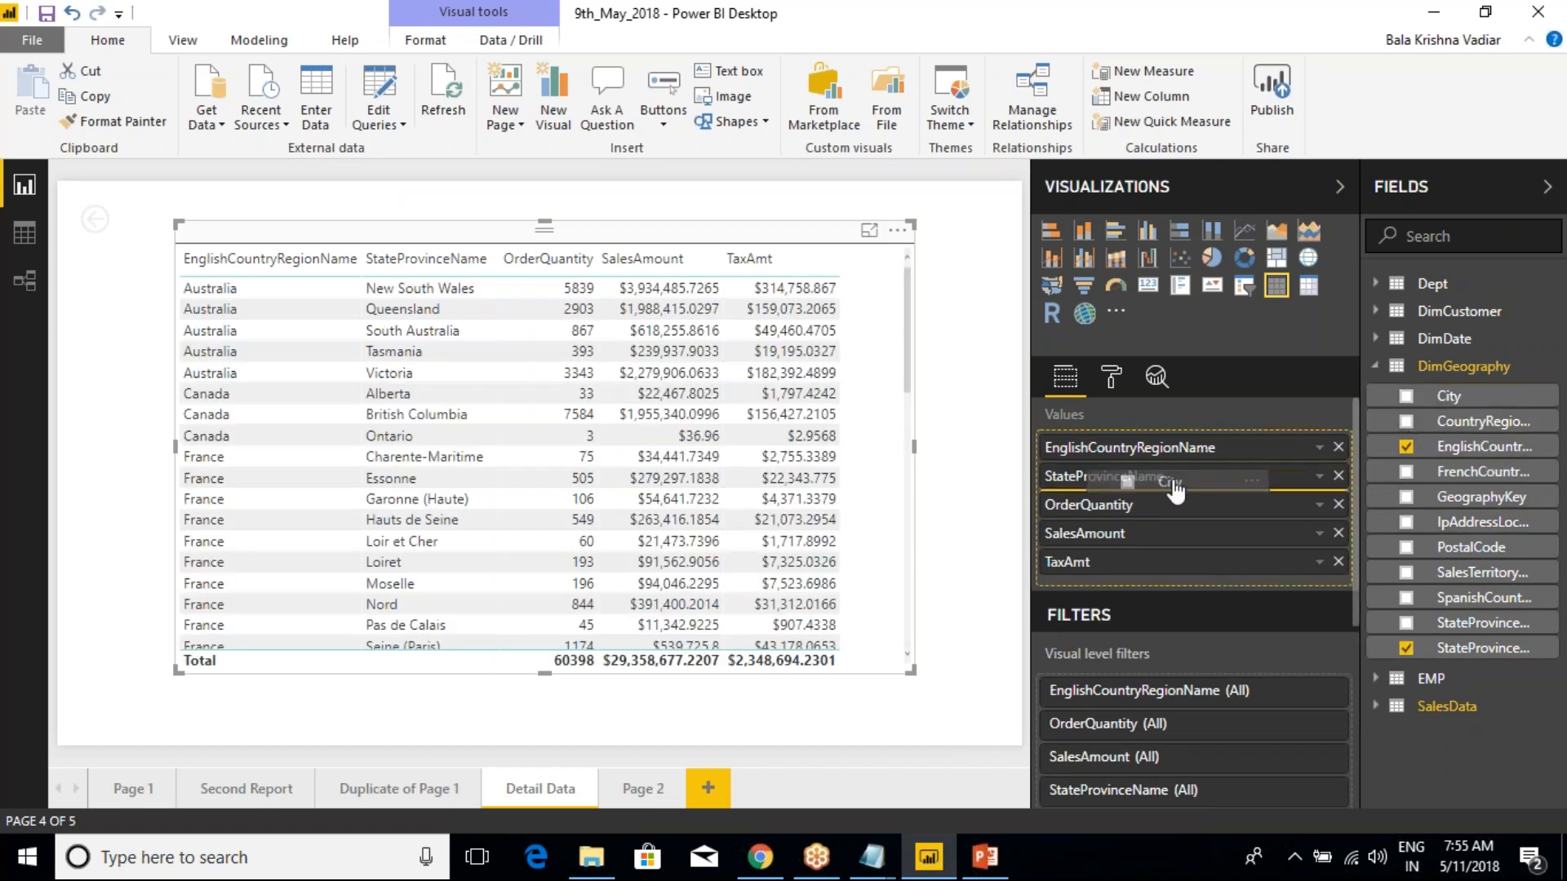
{"action": "left_click_drag", "start_coordinate": [1175, 492], "coordinate": [1175, 490]}
Enlarge the Detail Data table so that the TaxAmt column fits completely inside it
{"action": "left_click_drag", "start_coordinate": [912, 671], "coordinate": [1000, 694]}
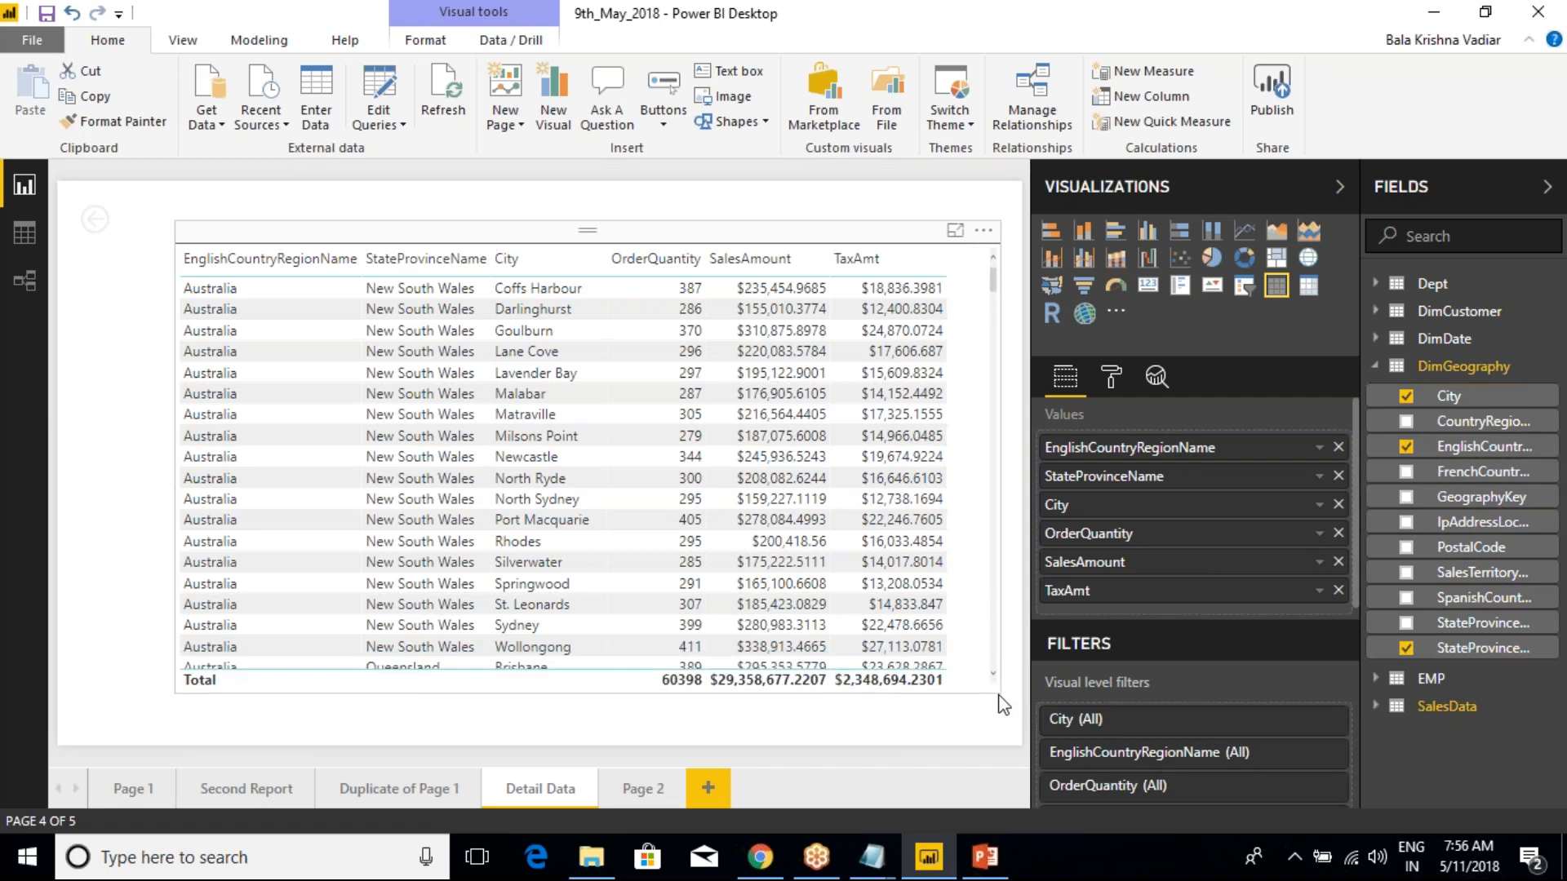
{"action": "left_click", "coordinate": [1005, 702]}
{"action": "left_click", "coordinate": [771, 237]}
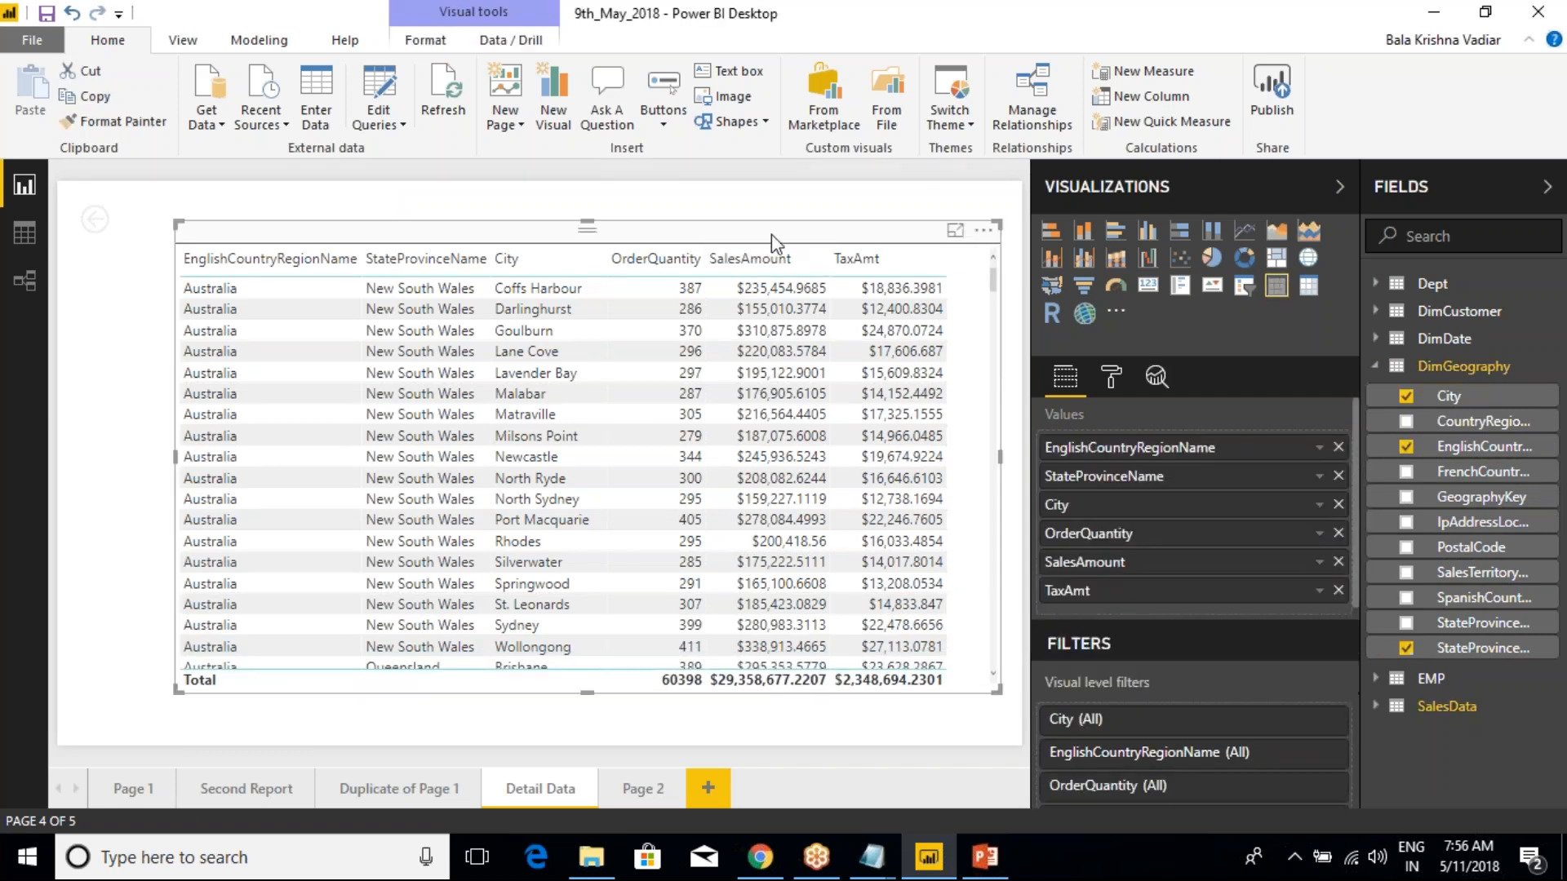
Switch to Class Notes in Notepad and add "-- Navigation B/W Levels" after "Hierarchy"
{"action": "left_click", "coordinate": [889, 873]}
{"action": "left_click", "coordinate": [971, 738]}
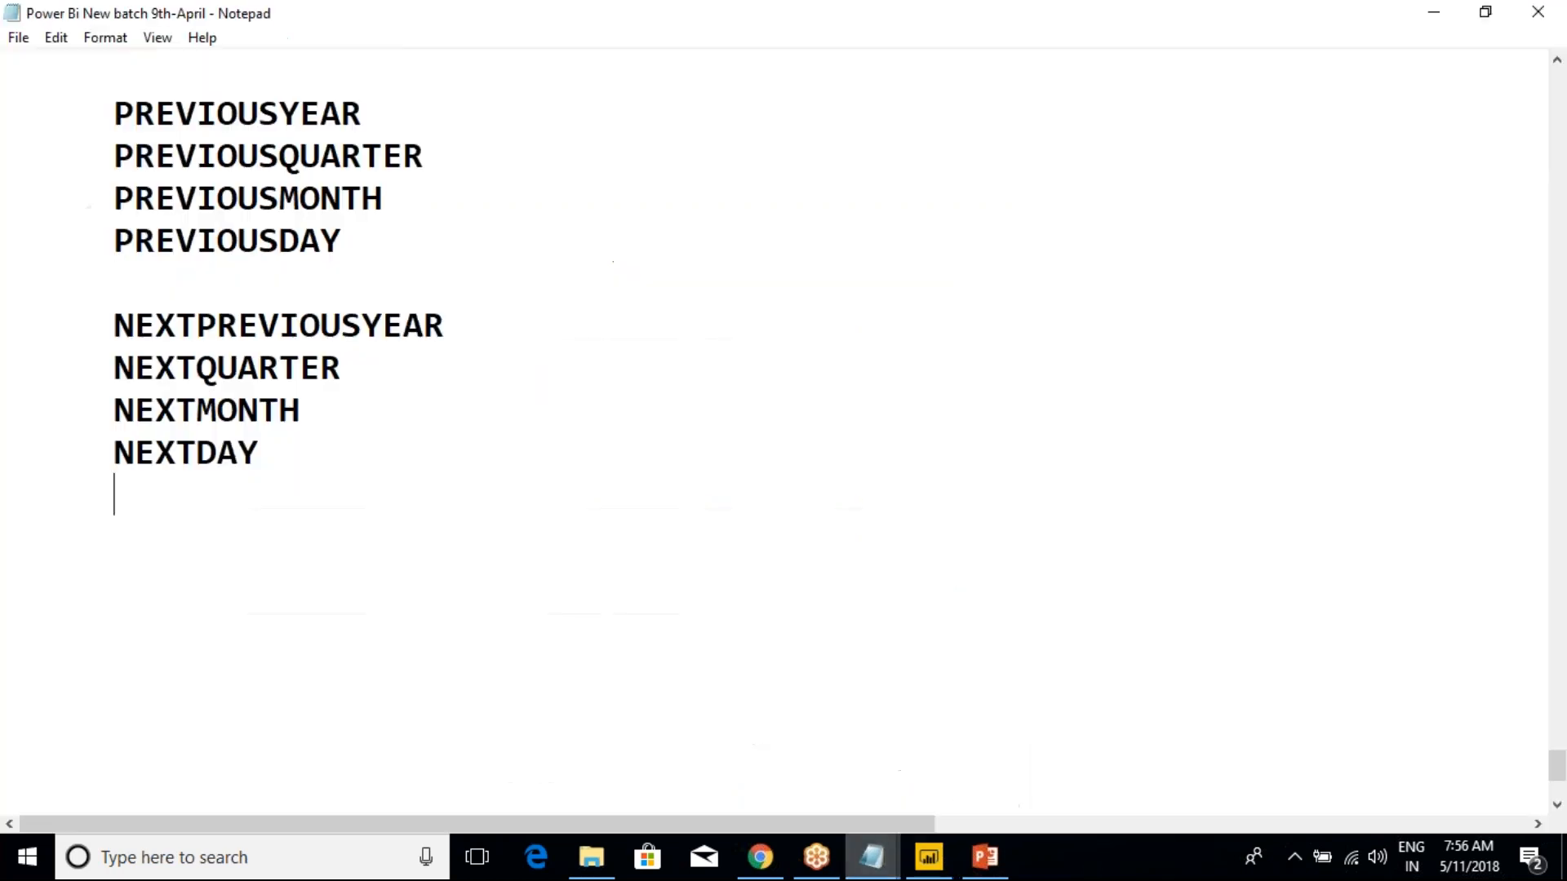
{"action": "left_click", "coordinate": [883, 871]}
{"action": "left_click", "coordinate": [724, 776]}
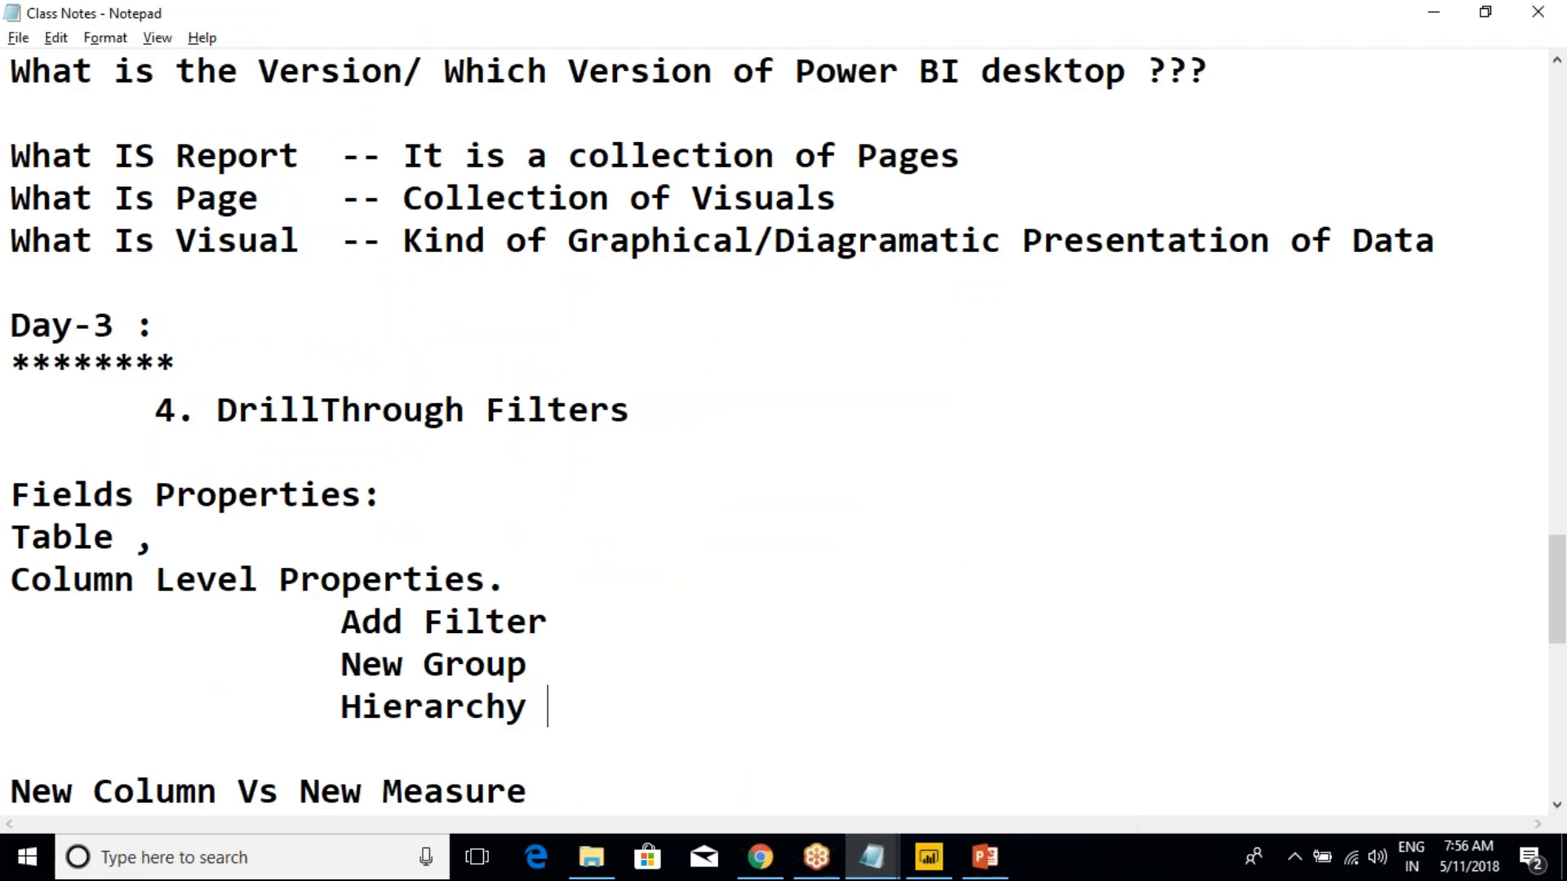
{"action": "type", "text": "B"}
{"action": "type", "text": "avigation"}
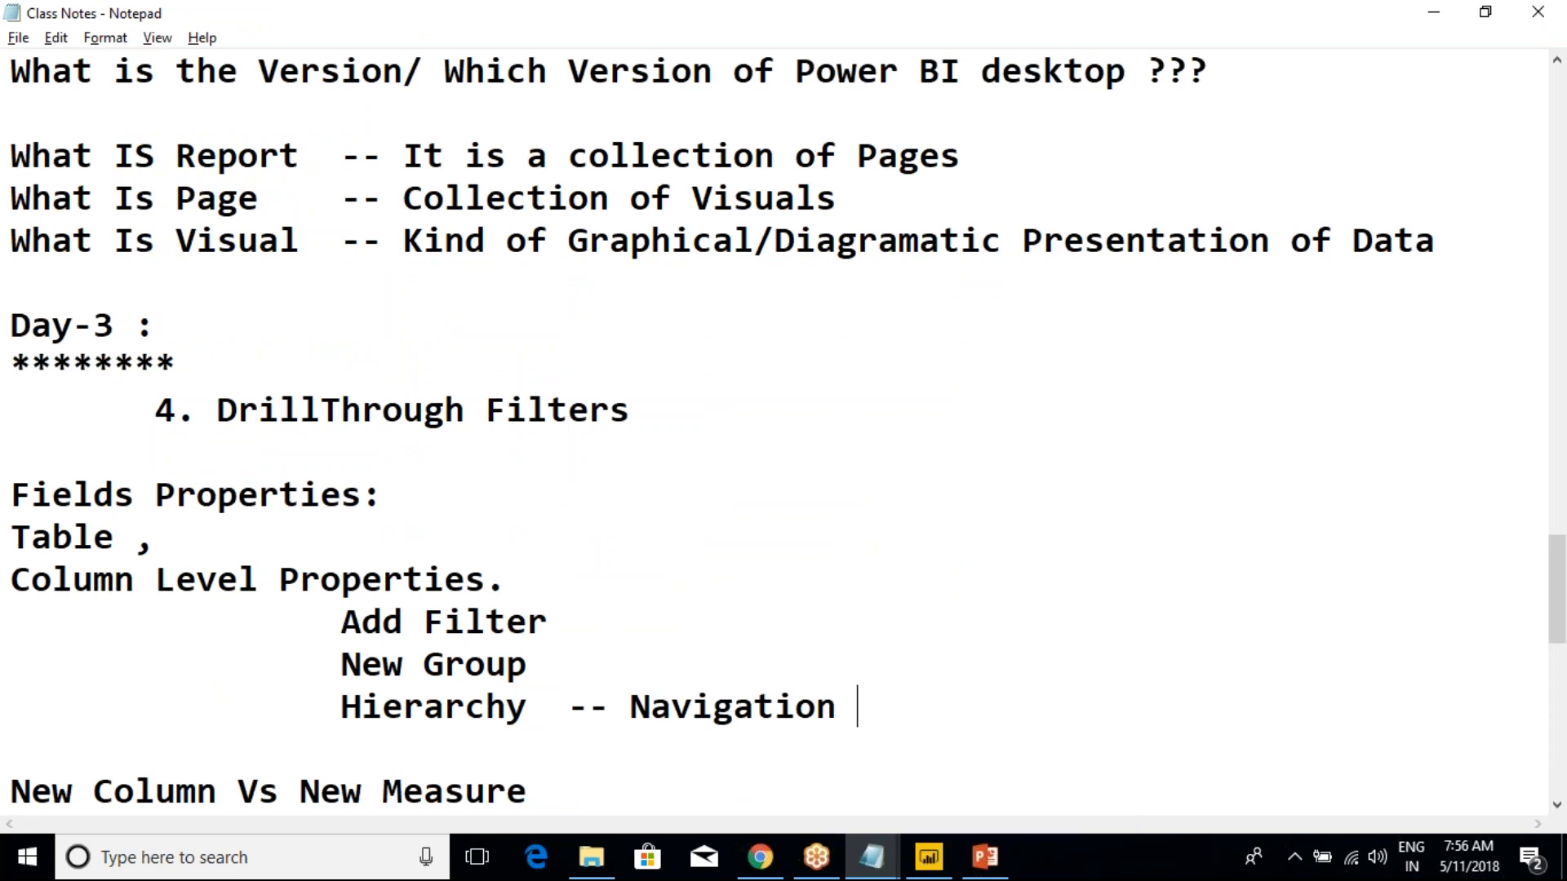
{"action": "type", "text": " BW"}
{"action": "type", "text": "W "}
{"action": "type", "text": "Levels"}
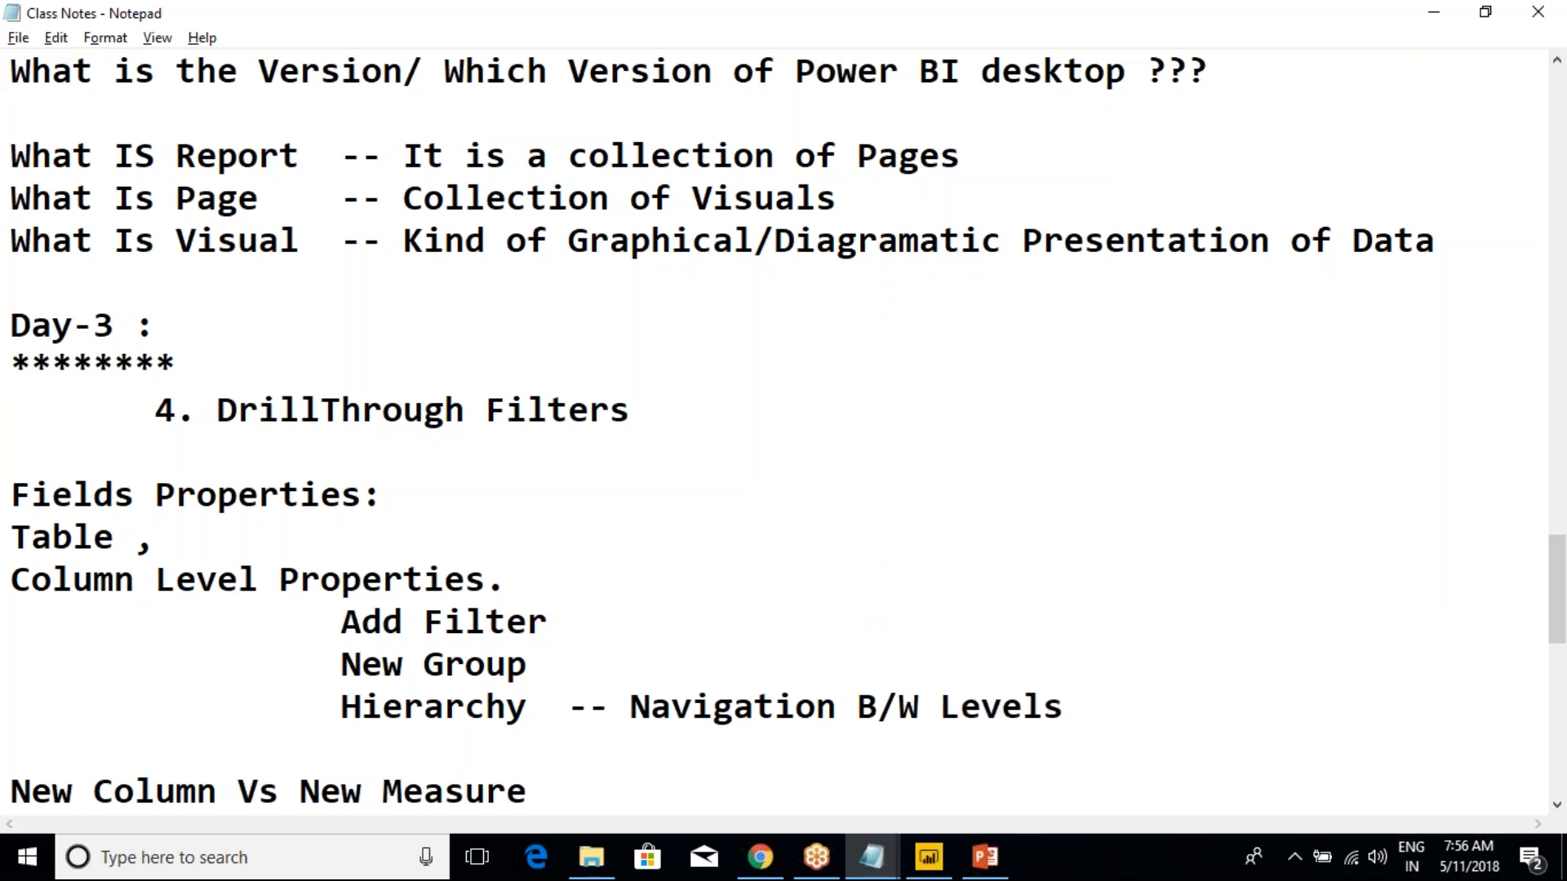
{"action": "type", "text": "Higher"}
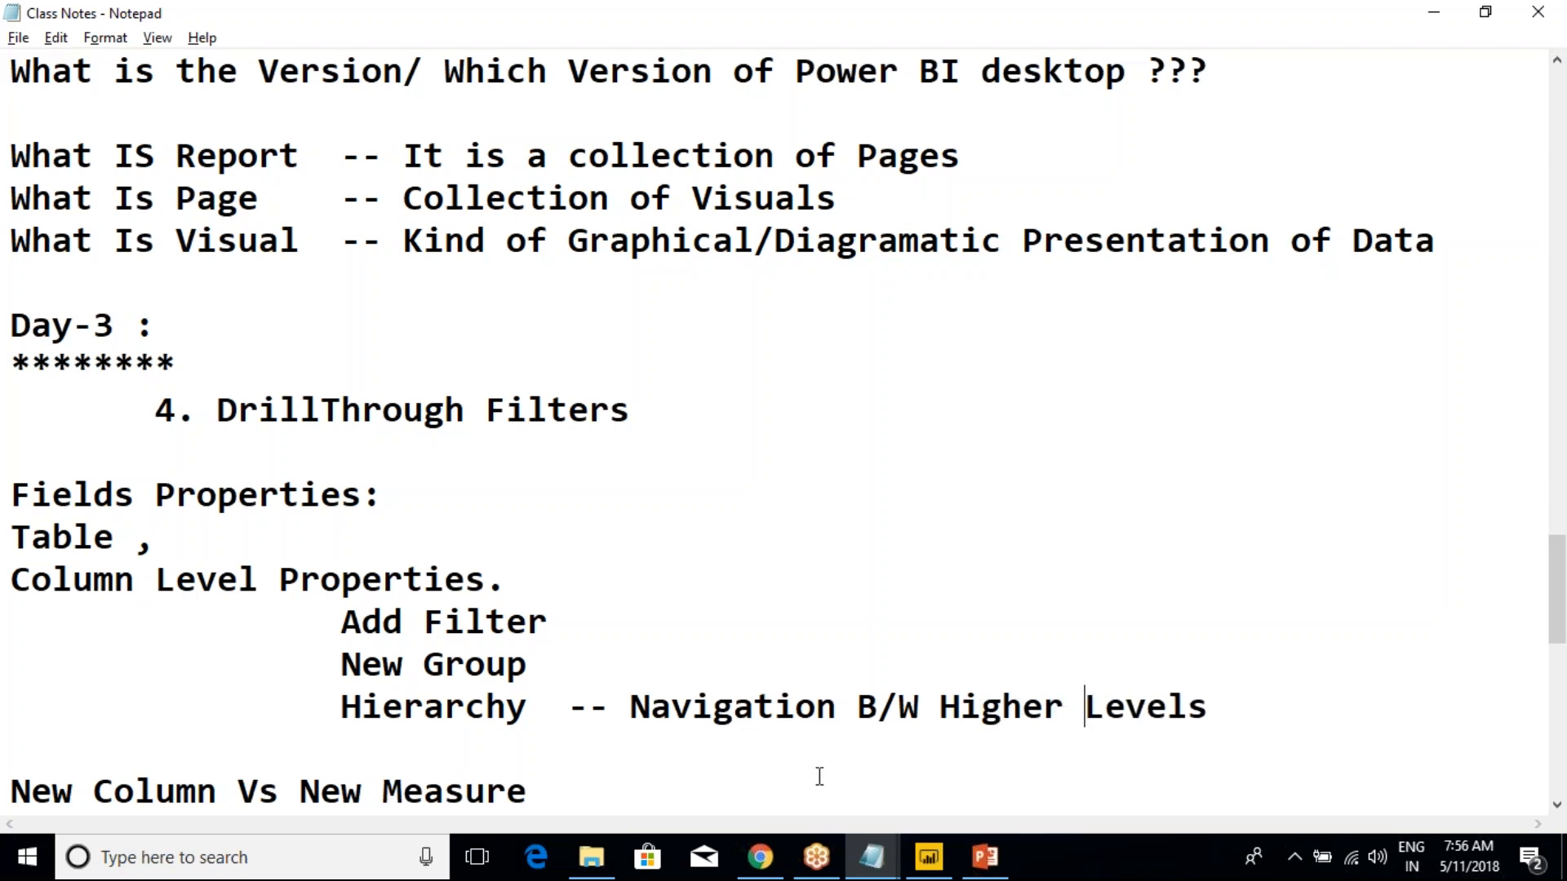
Expand the Hierarchy note to read "Navigation B/W Higher Level to Lower Level"
{"action": "key", "text": "BackSpace"}
{"action": "type", "text": "to Lower Level"}
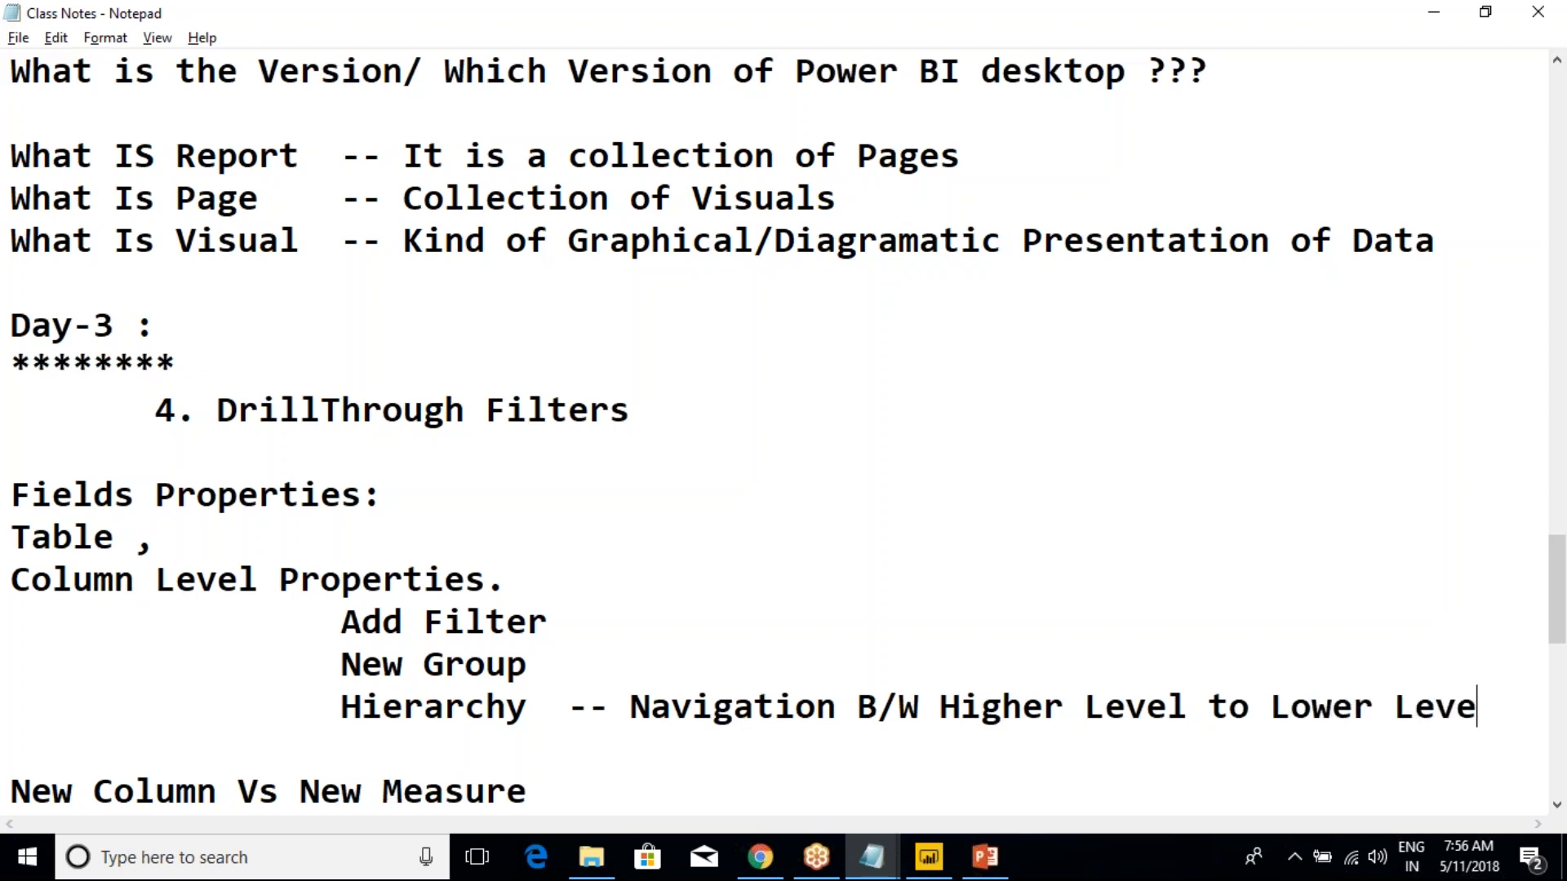
Switch back to Power BI, open the Duplicate of Page 1 page and create a new hierarchy from DimGeography's EnglishCountryRegionName
{"action": "key", "text": "alt+Tab"}
{"action": "key", "text": "alt+Tab"}
{"action": "key", "text": "alt+Tab"}
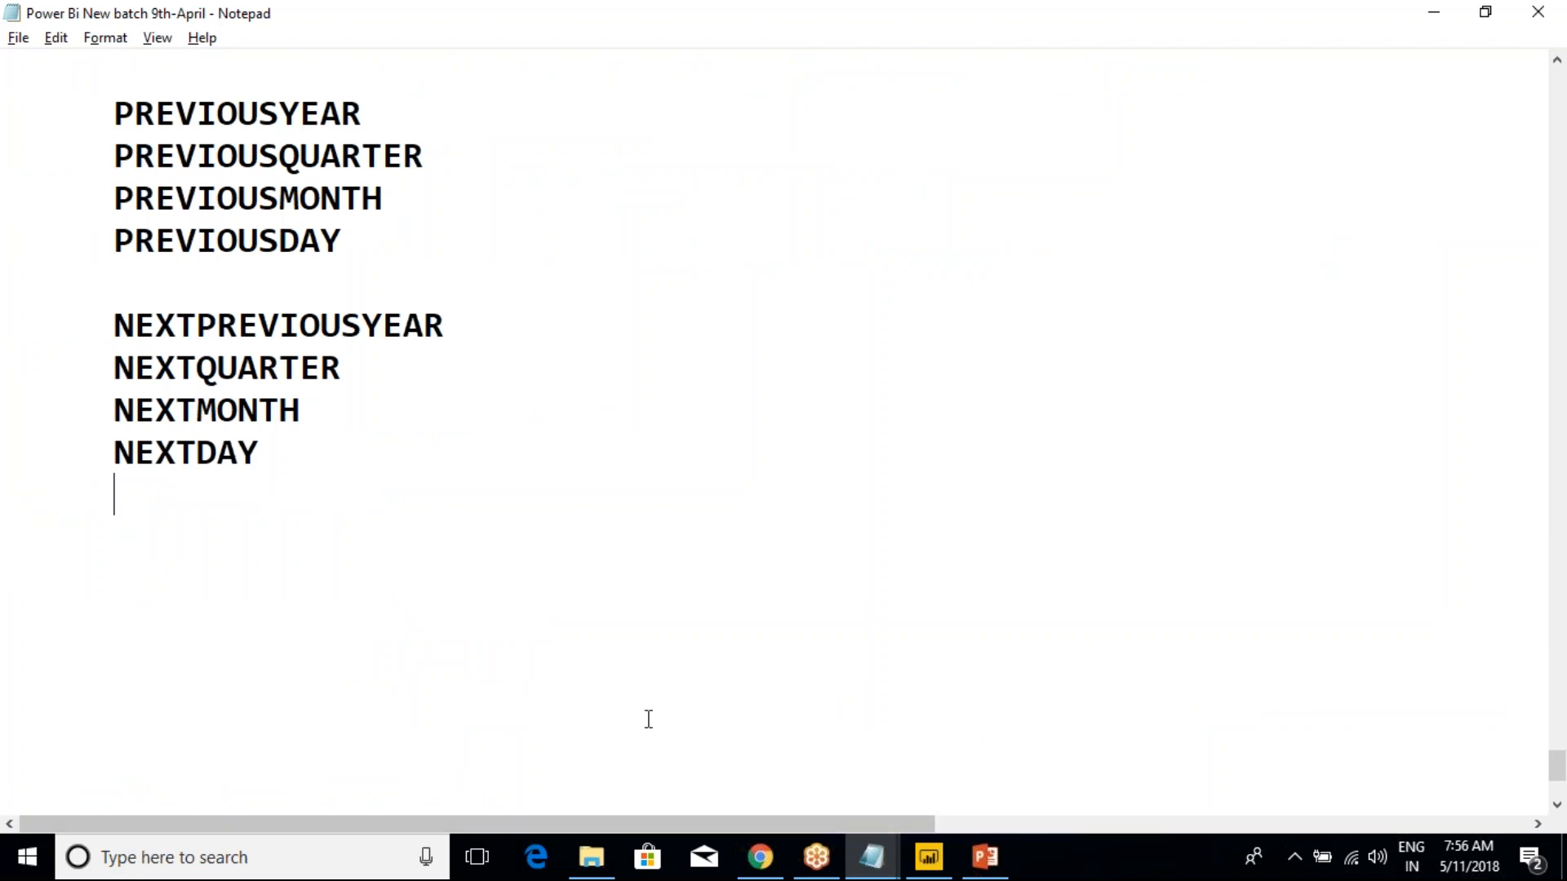
{"action": "key", "text": "alt+Tab"}
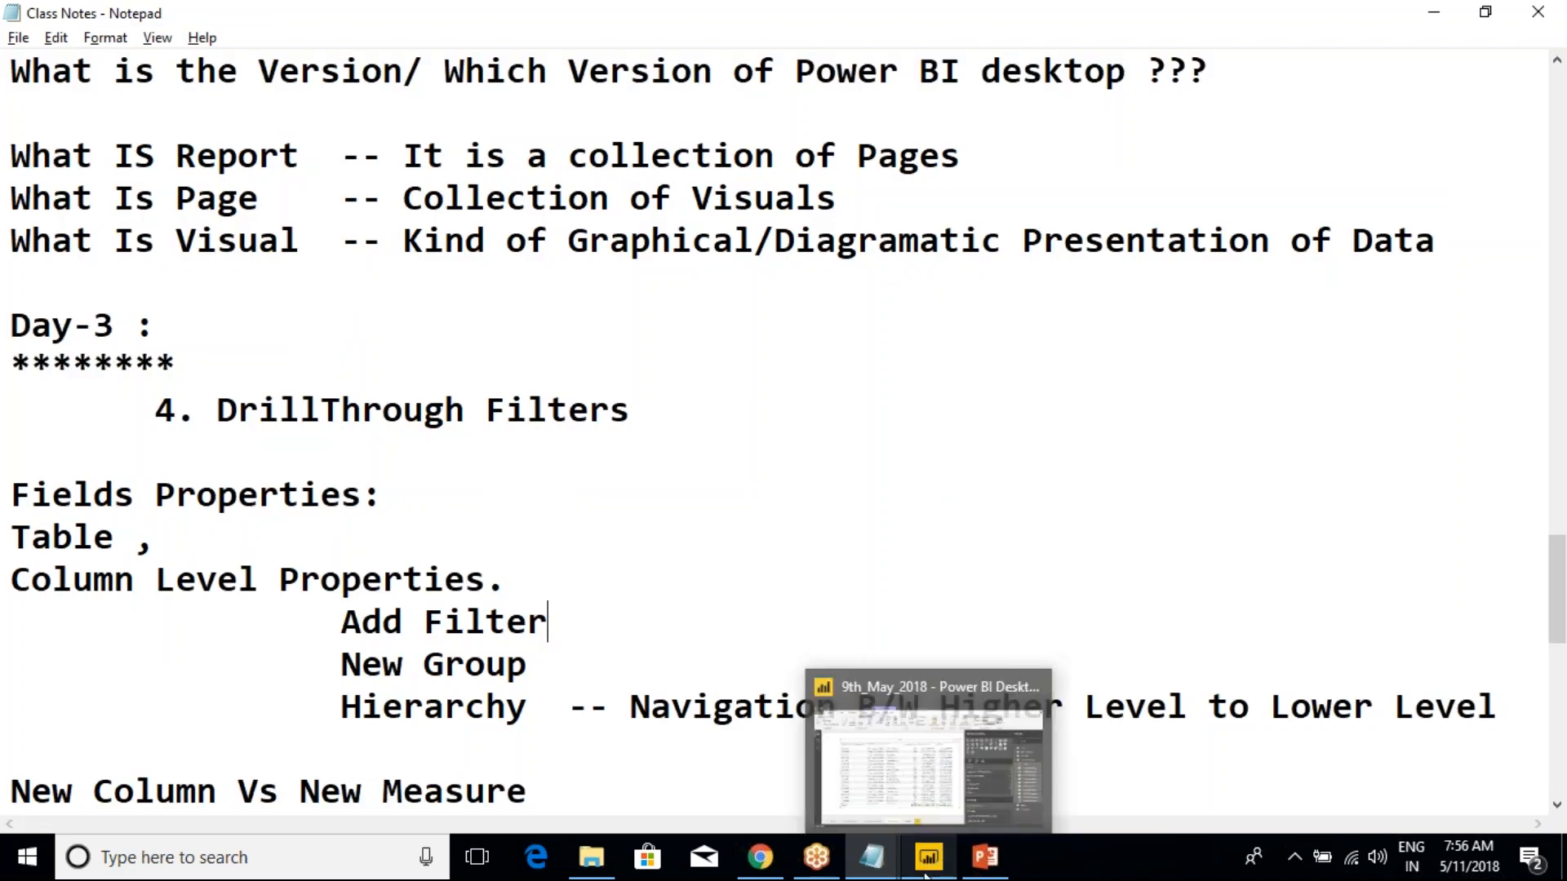
{"action": "mouse_move", "coordinate": [977, 862]}
{"action": "left_click", "coordinate": [970, 781]}
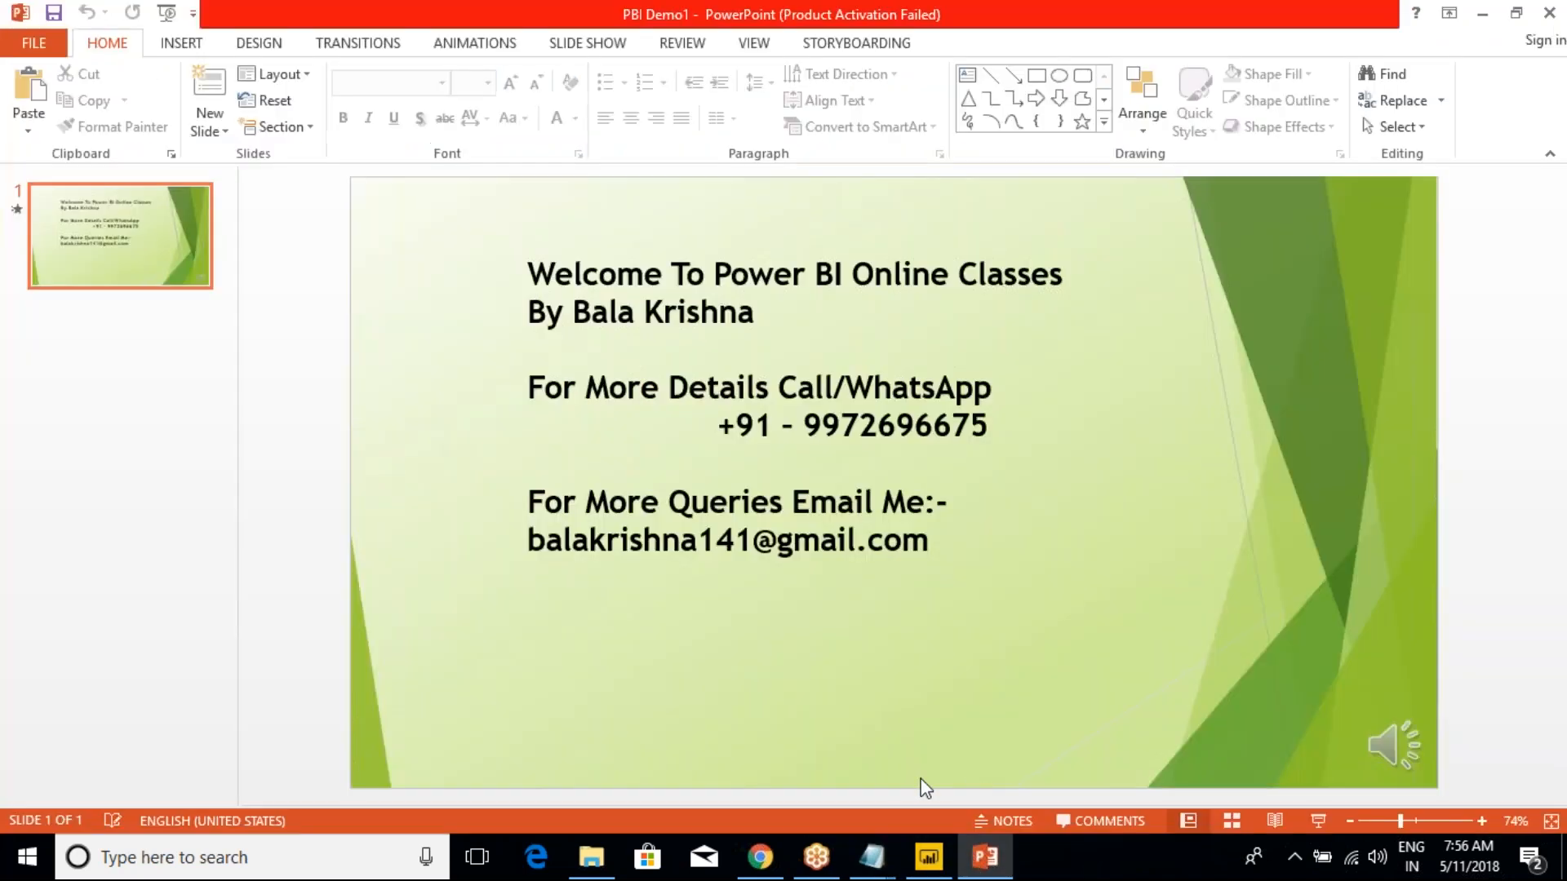
{"action": "left_click", "coordinate": [935, 862]}
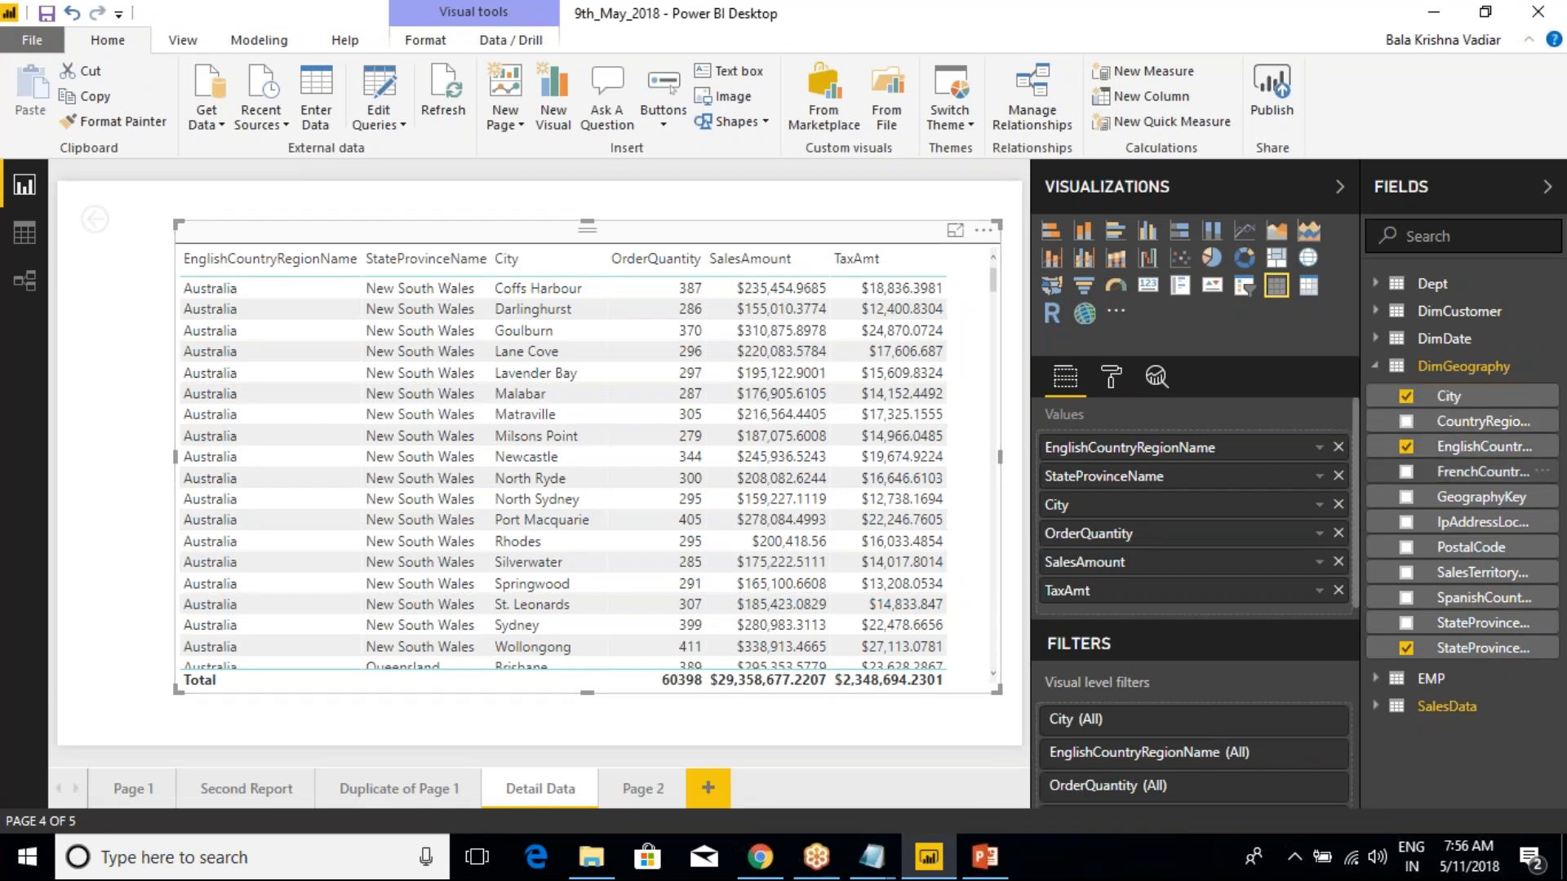
{"action": "left_click", "coordinate": [406, 789]}
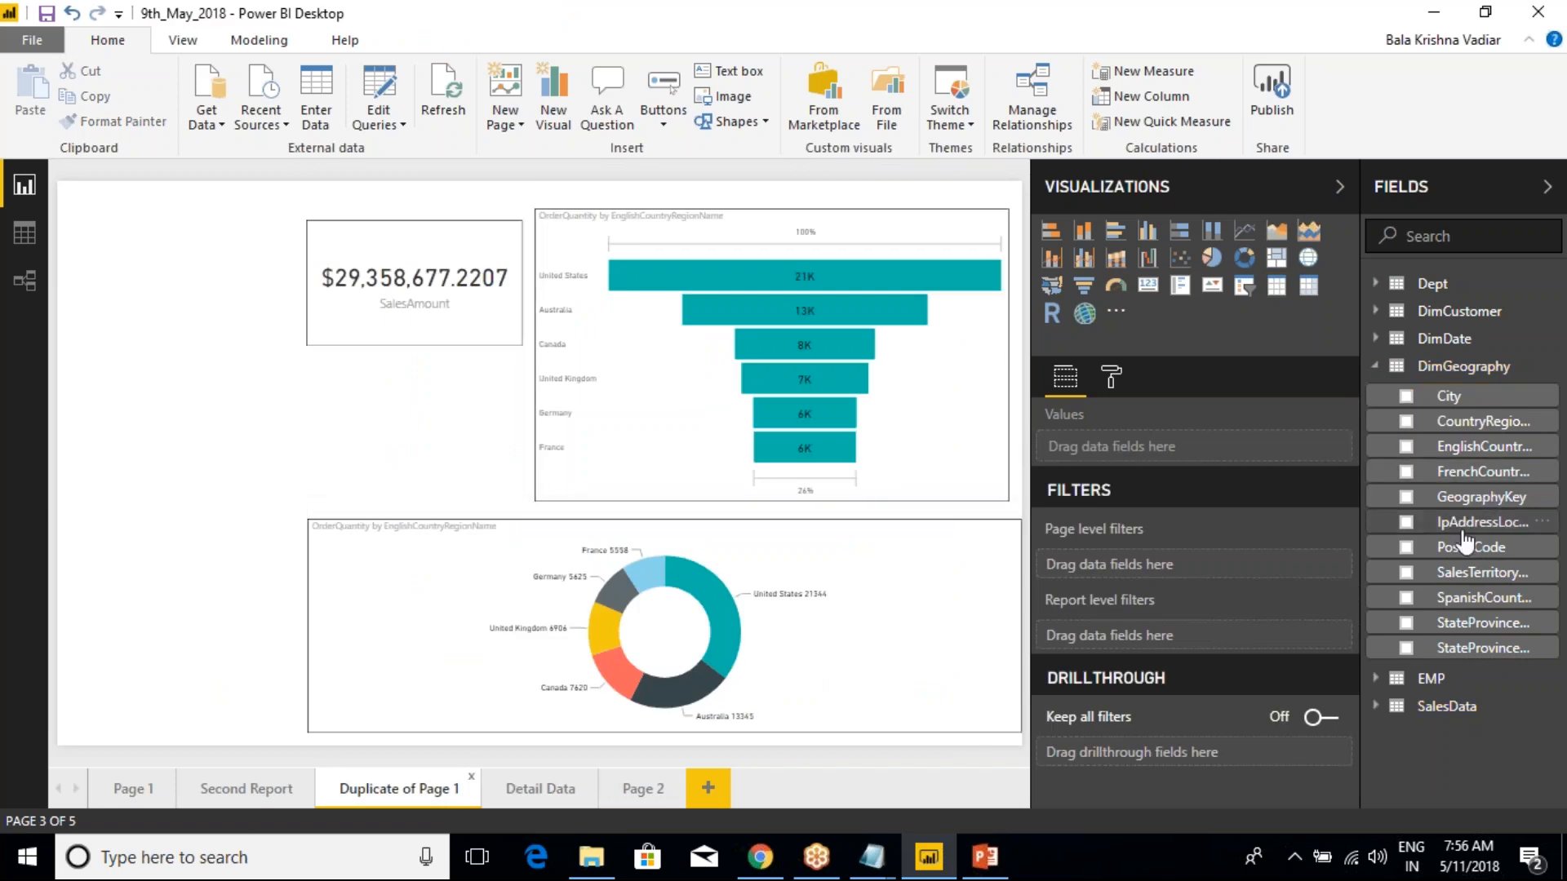
{"action": "right_click", "coordinate": [1467, 451]}
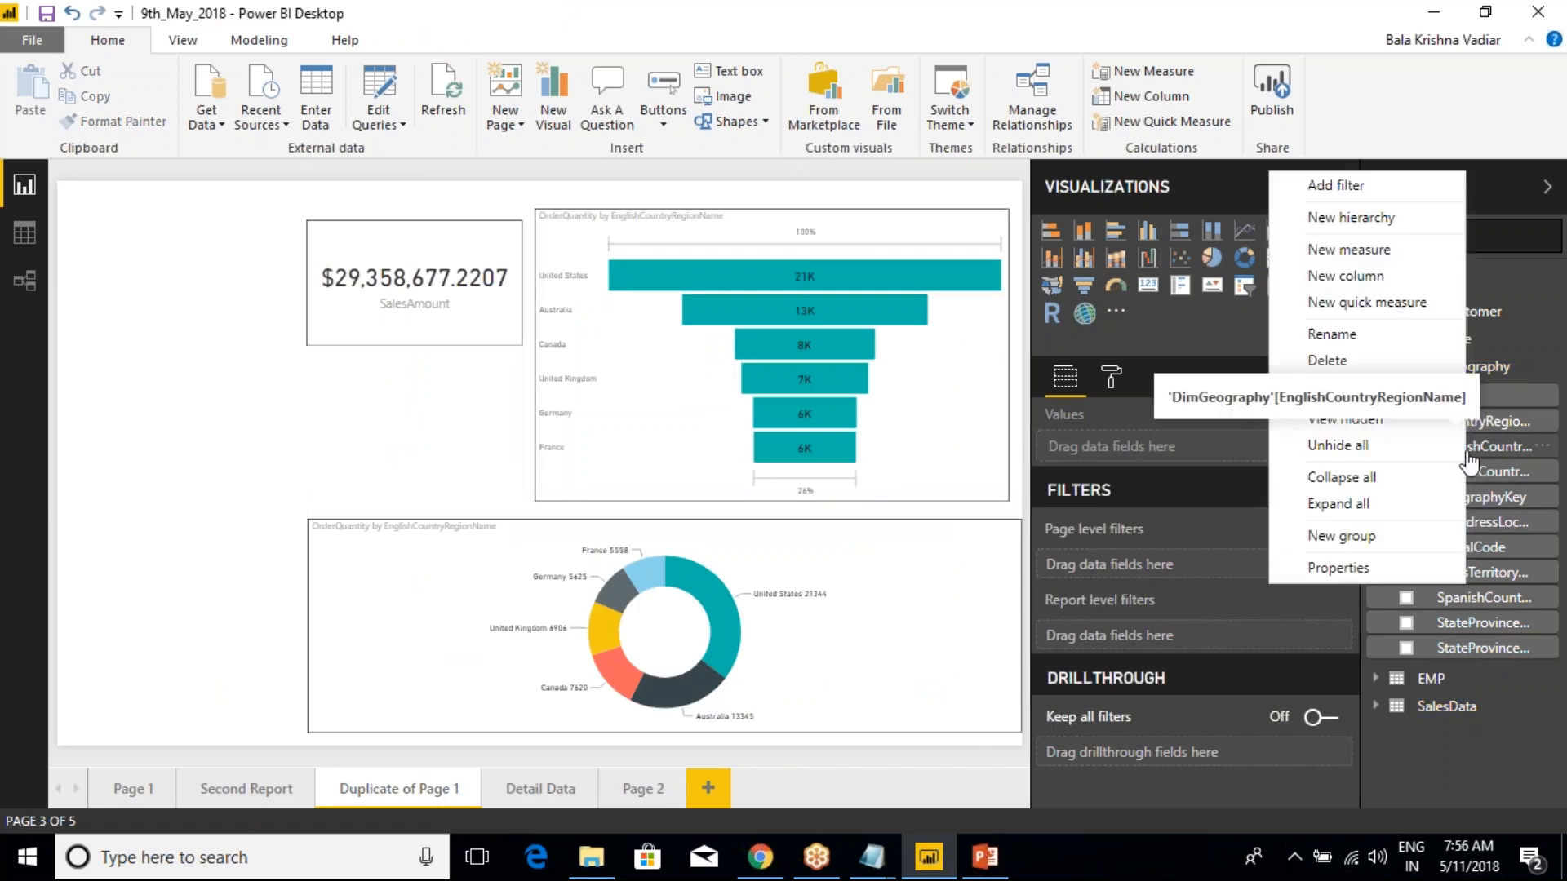
{"action": "left_click", "coordinate": [1353, 225]}
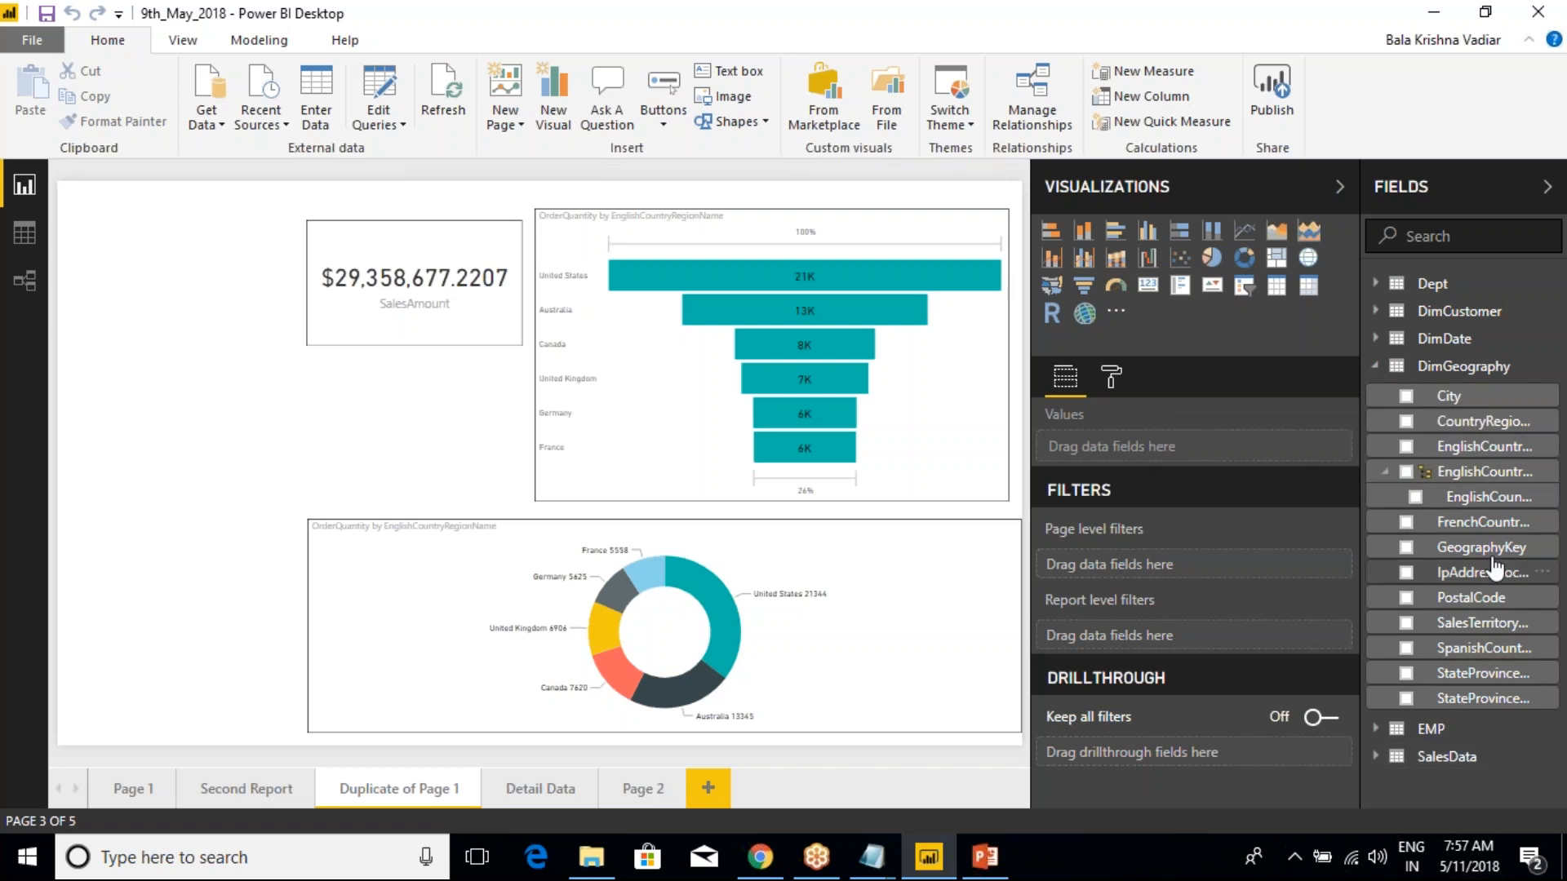
View the Add to hierarchy choices for DimGeography's StateProvinceName field and dismiss them
{"action": "right_click", "coordinate": [1483, 702]}
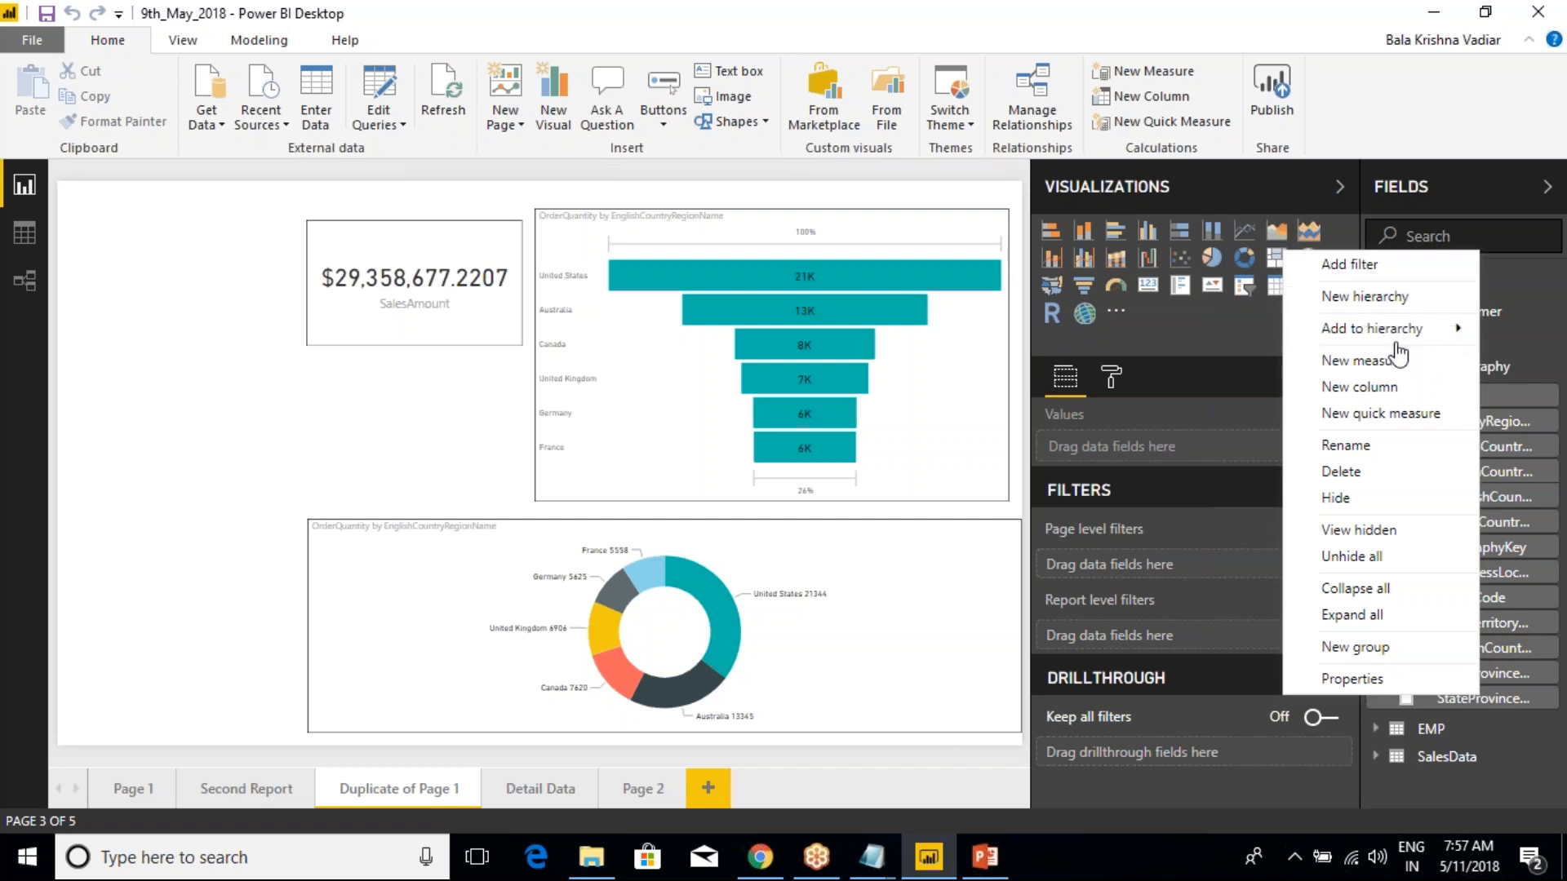
{"action": "mouse_move", "coordinate": [1395, 339]}
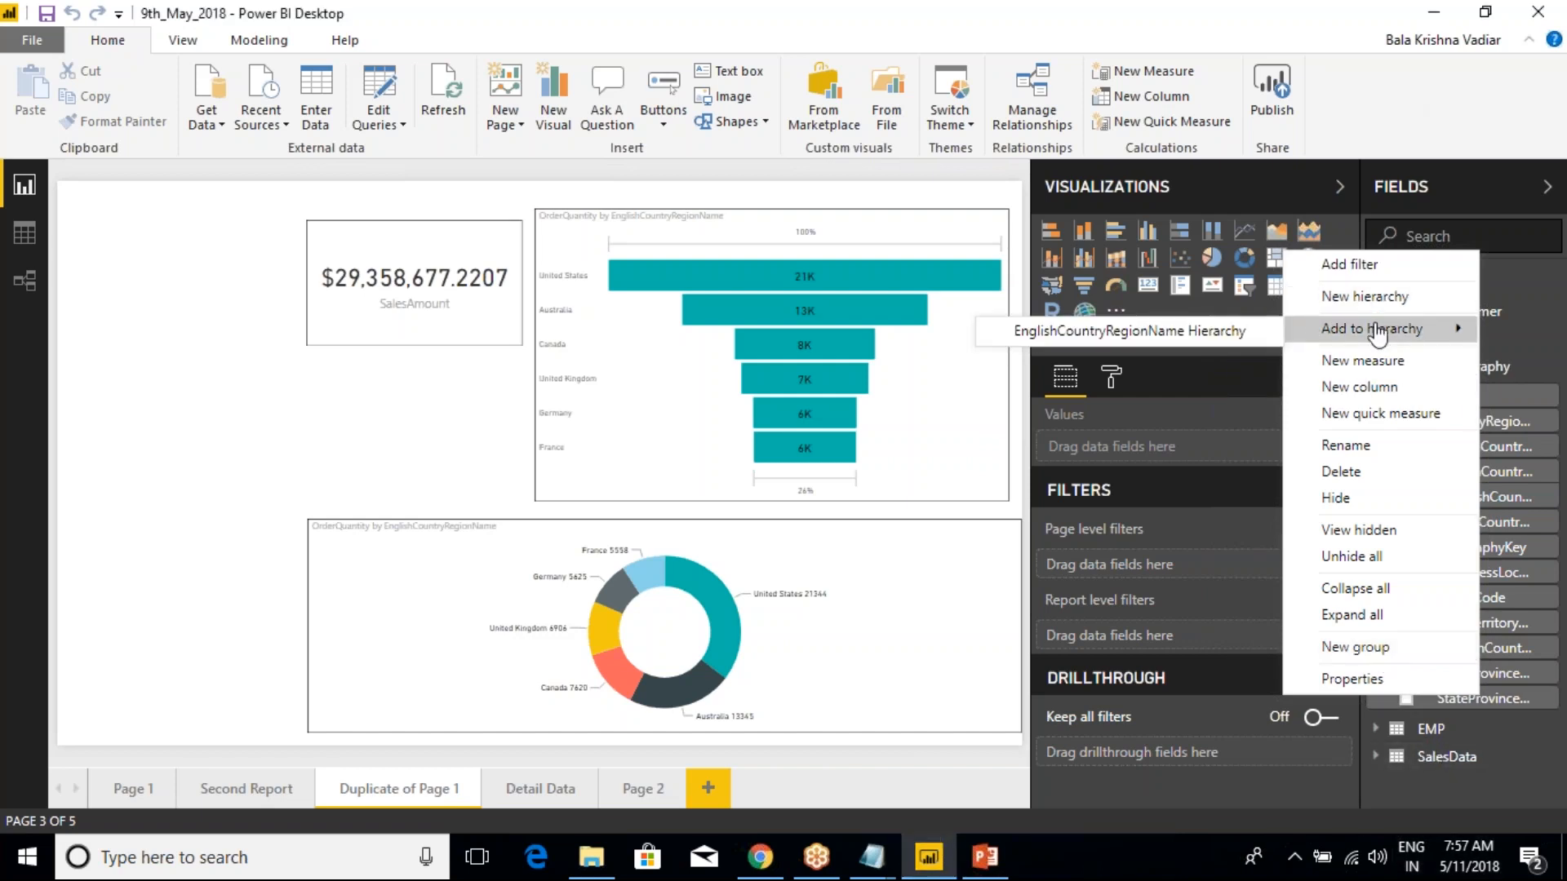
{"action": "left_click", "coordinate": [1522, 695]}
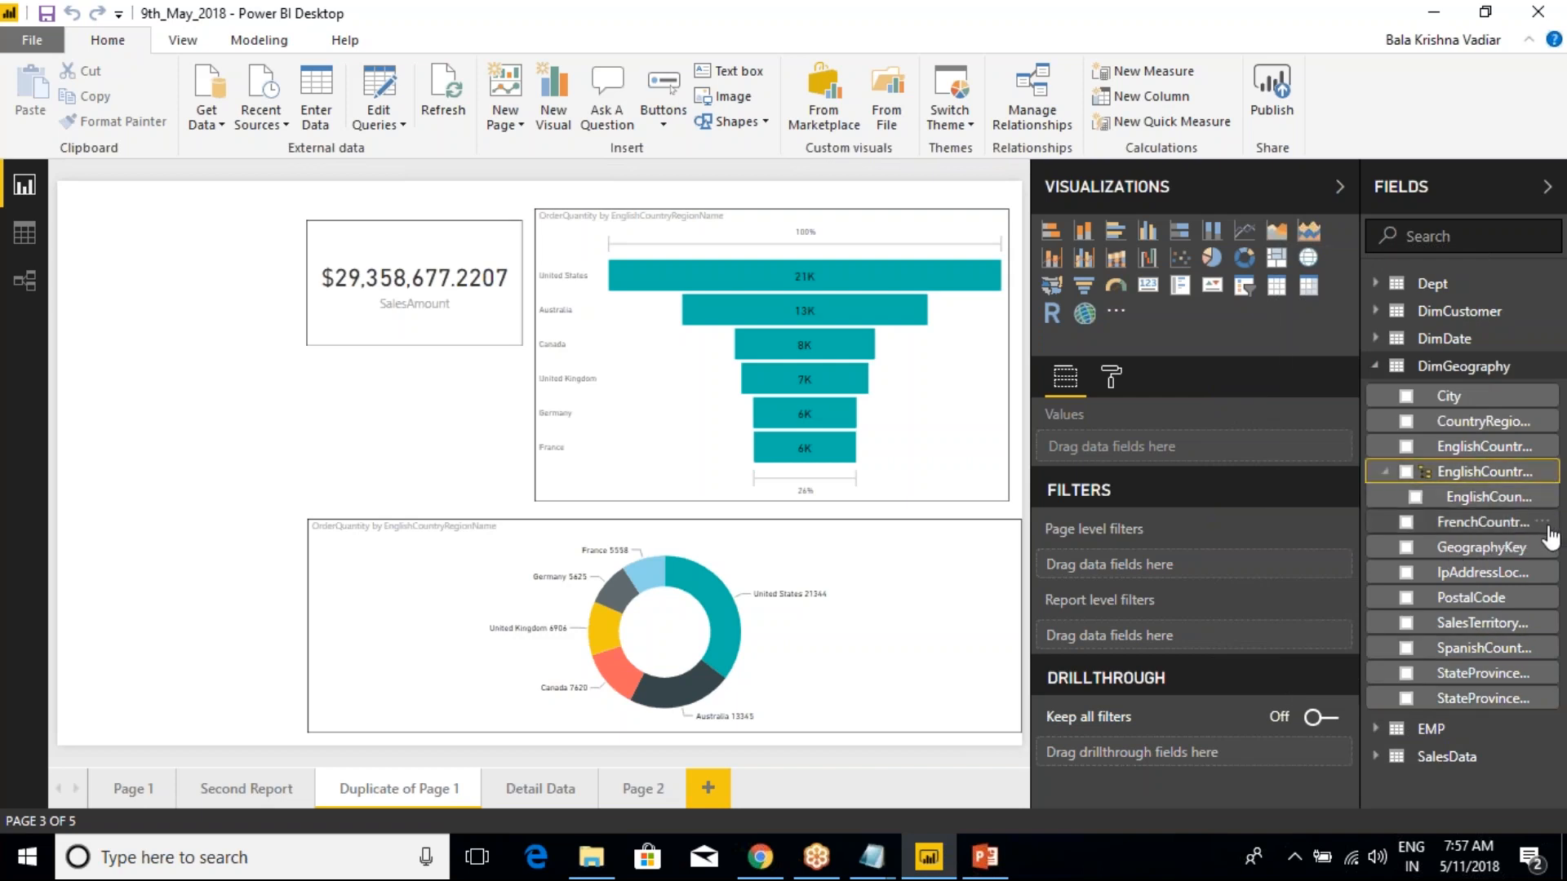
Rename the new country hierarchy in DimGeography to "Geo Hierarchy"
{"action": "left_click", "coordinate": [1546, 475]}
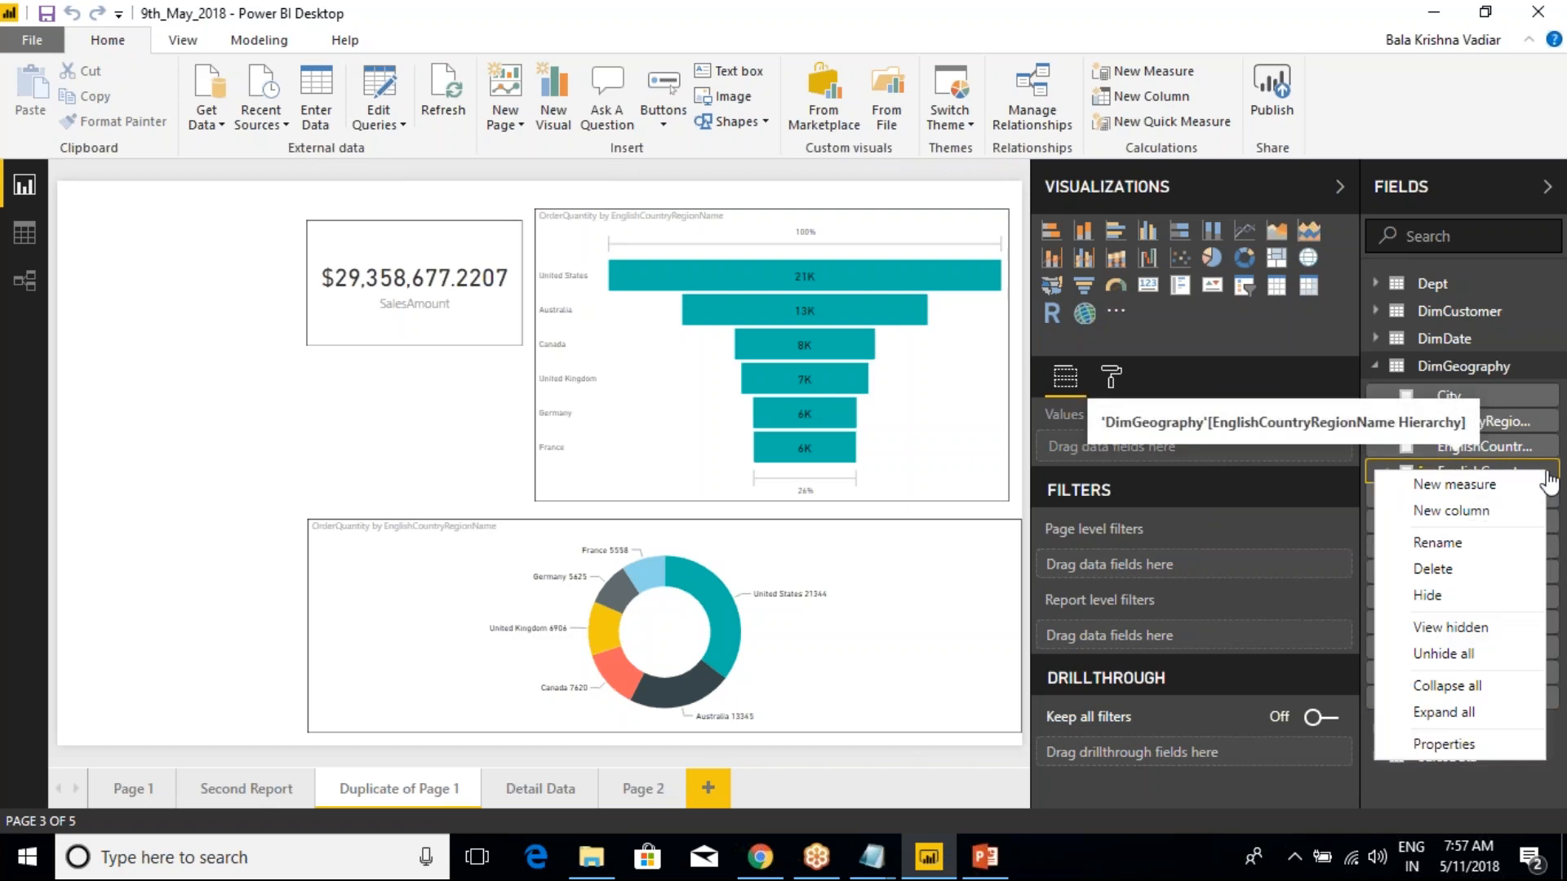
{"action": "left_click", "coordinate": [1472, 535]}
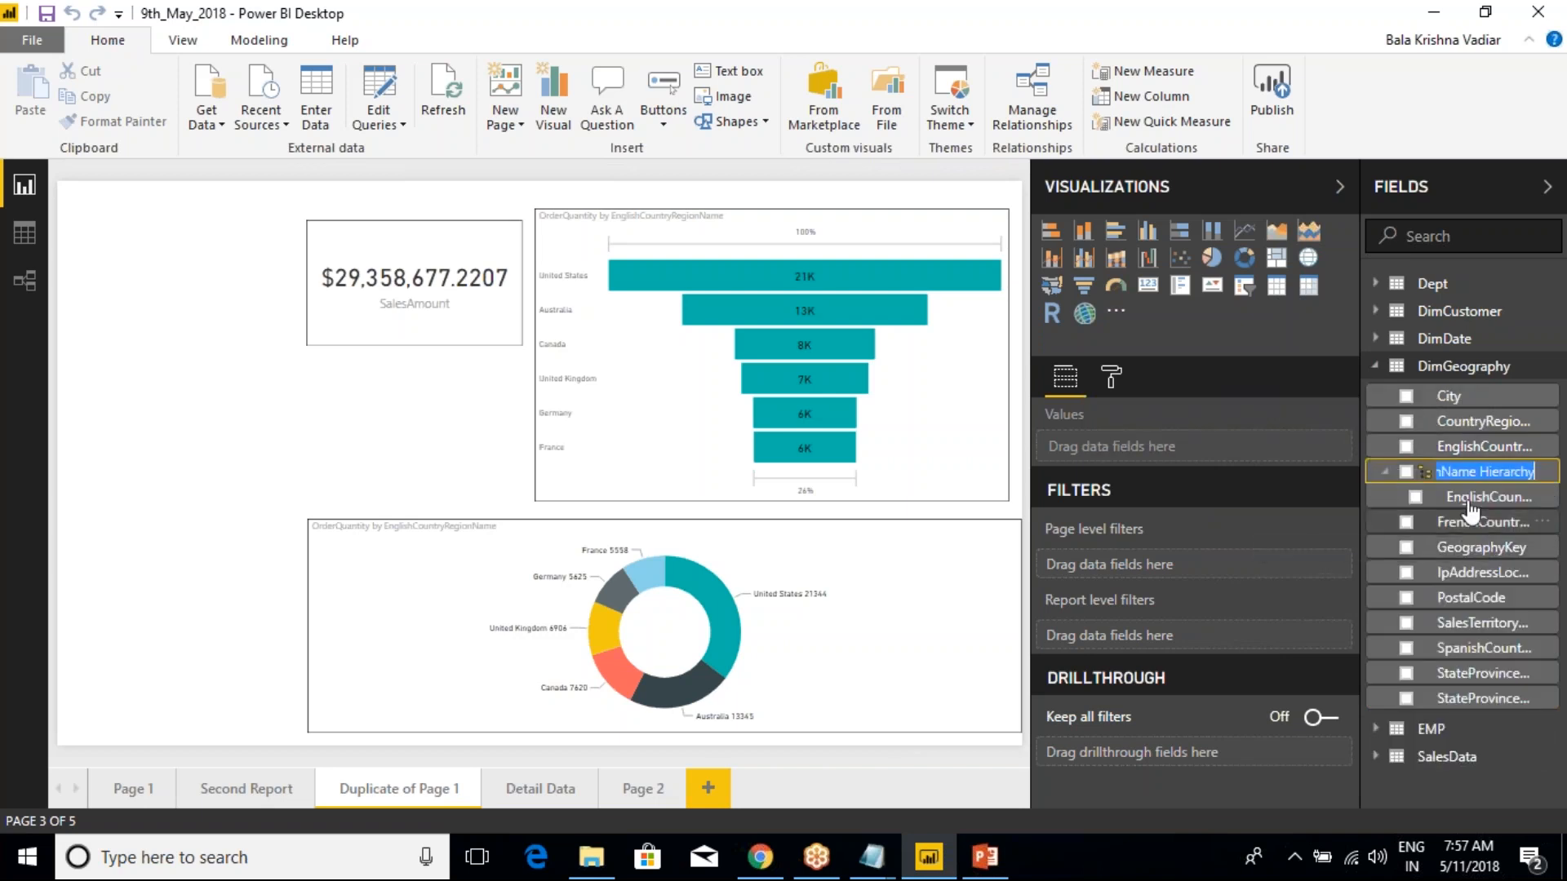
{"action": "left_click", "coordinate": [1480, 471]}
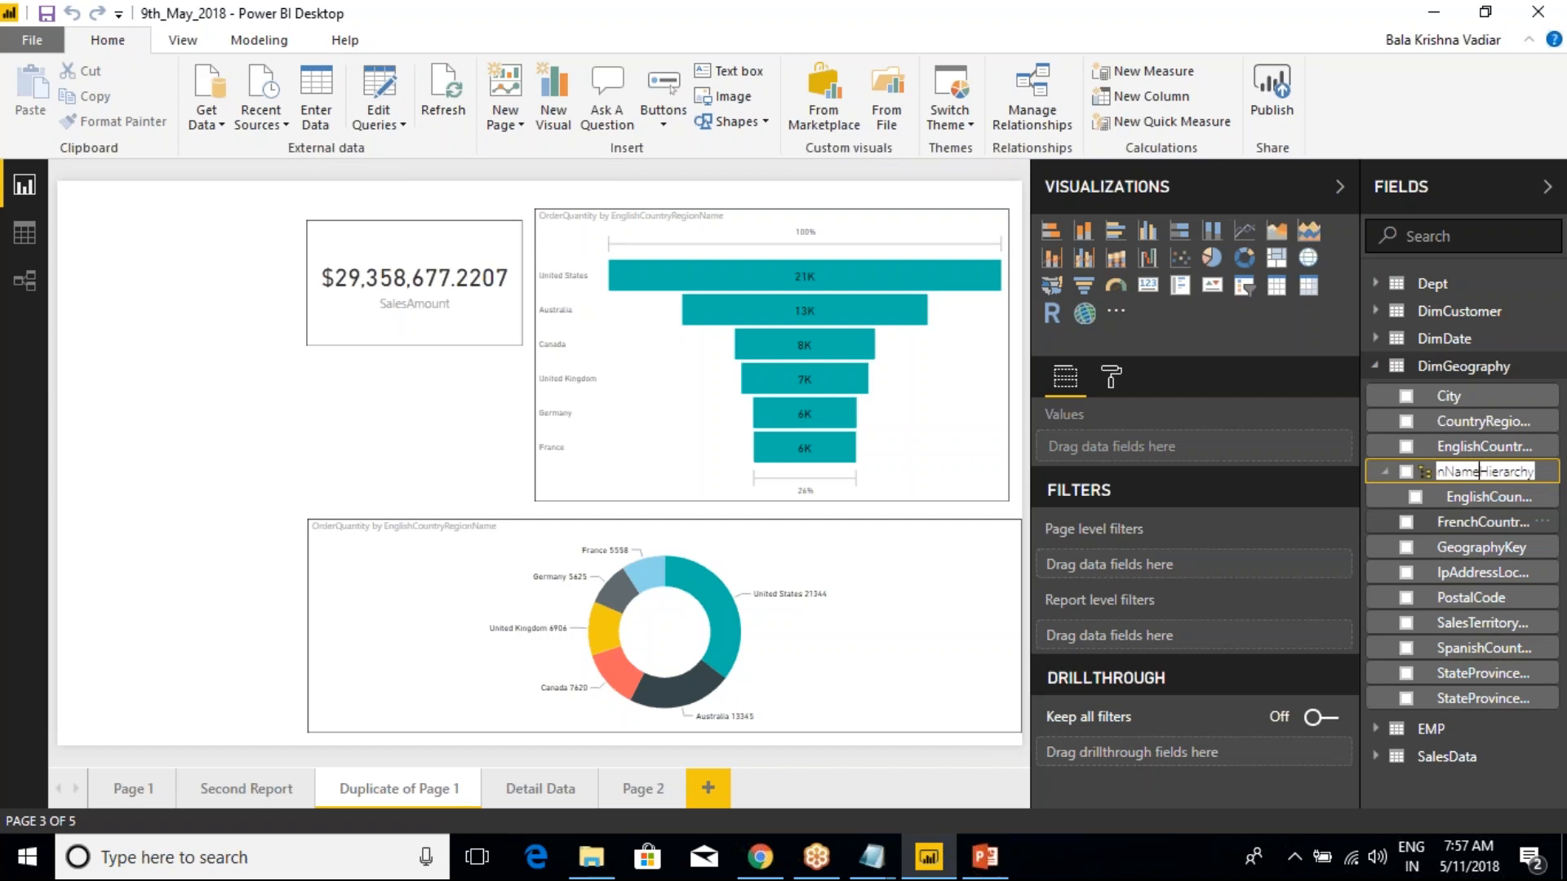
{"action": "key", "text": "BackSpace"}
{"action": "key", "text": "BackSpace"}
{"action": "key", "text": "BackSpace"}
{"action": "key", "text": "BackSpace"}
{"action": "key", "text": "BackSpace"}
{"action": "key", "text": "BackSpace"}
{"action": "key", "text": "BackSpace"}
{"action": "key", "text": "BackSpace"}
{"action": "key", "text": "BackSpace"}
{"action": "key", "text": "BackSpace"}
{"action": "key", "text": "BackSpace"}
{"action": "key", "text": "BackSpace"}
{"action": "key", "text": "BackSpace"}
{"action": "key", "text": "BackSpace"}
{"action": "key", "text": "BackSpace"}
{"action": "key", "text": "BackSpace"}
{"action": "key", "text": "BackSpace"}
{"action": "key", "text": "BackSpace"}
{"action": "key", "text": "BackSpace"}
{"action": "key", "text": "BackSpace"}
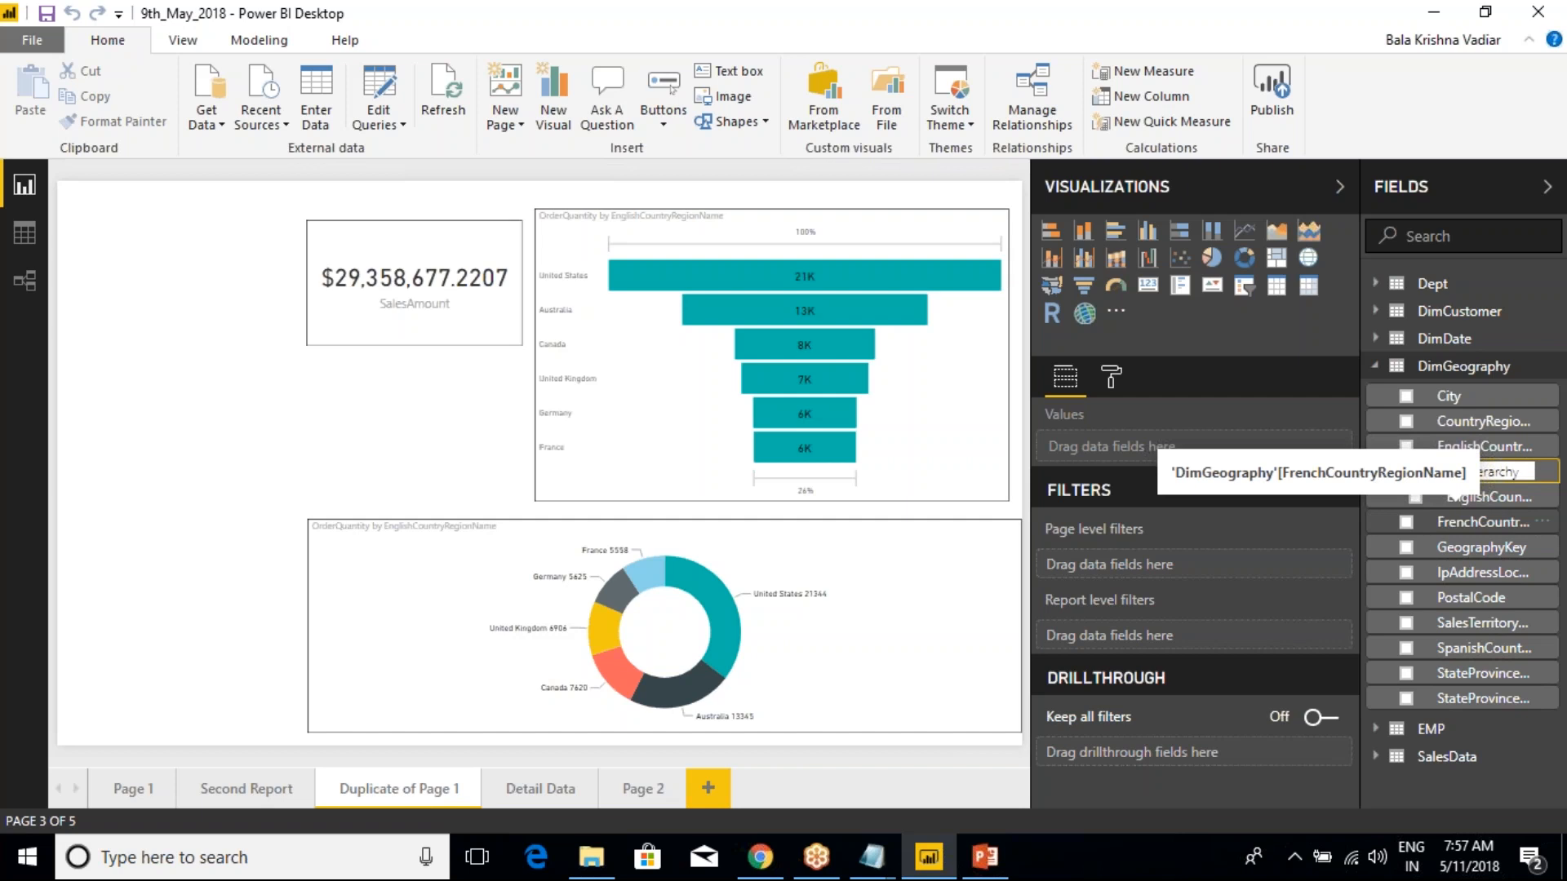
{"action": "type", "text": "Geo"}
{"action": "key", "text": "Return"}
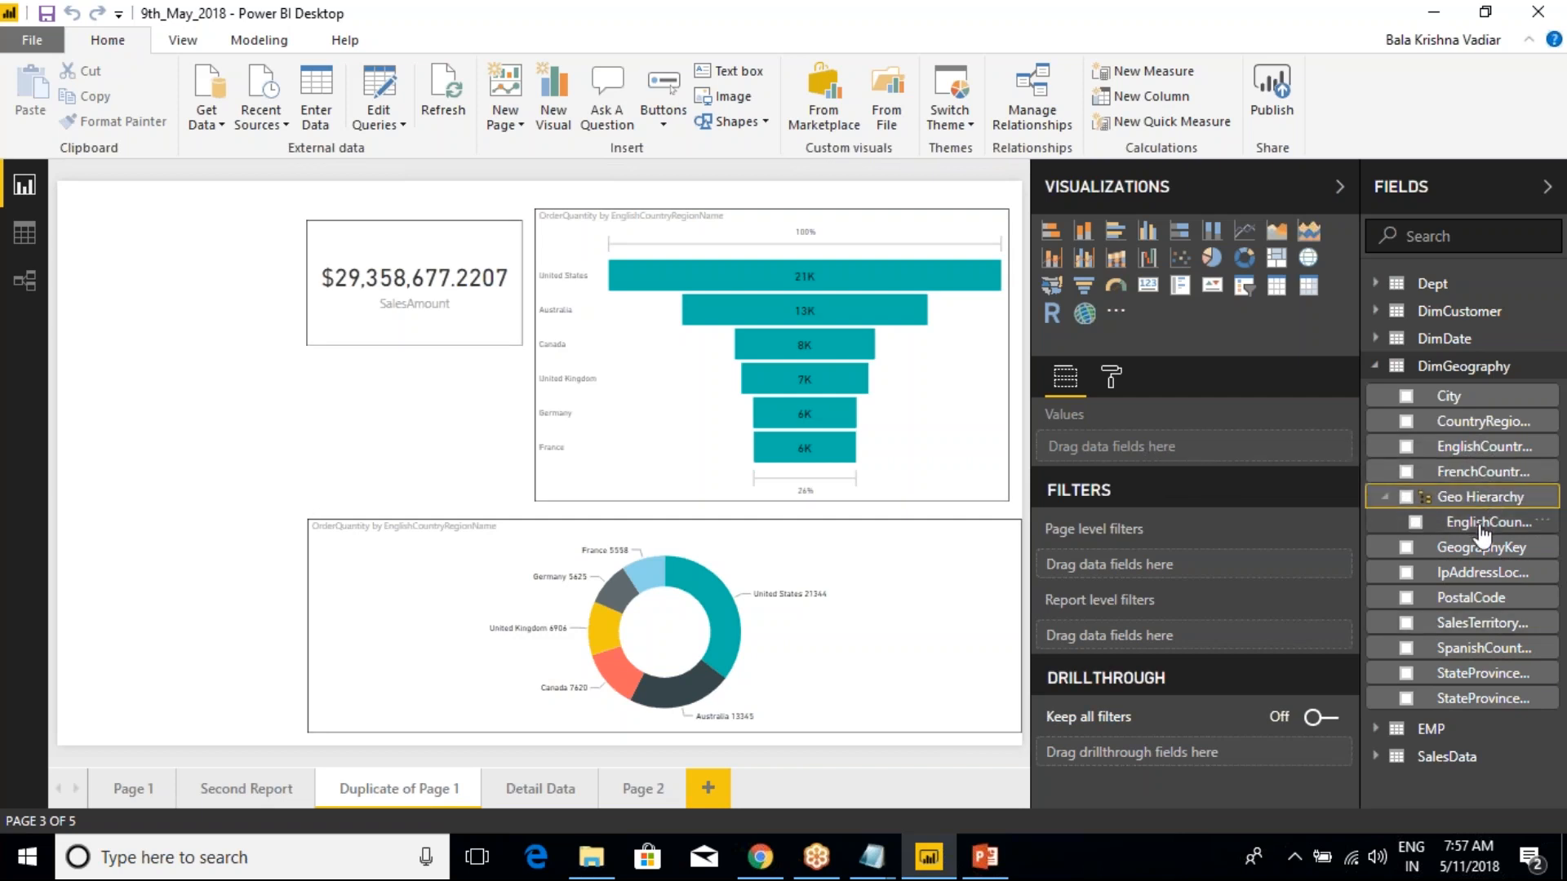
Add DimGeography's StateProvinceName and City fields, in that order, to Geo Hierarchy
{"action": "right_click", "coordinate": [1469, 698]}
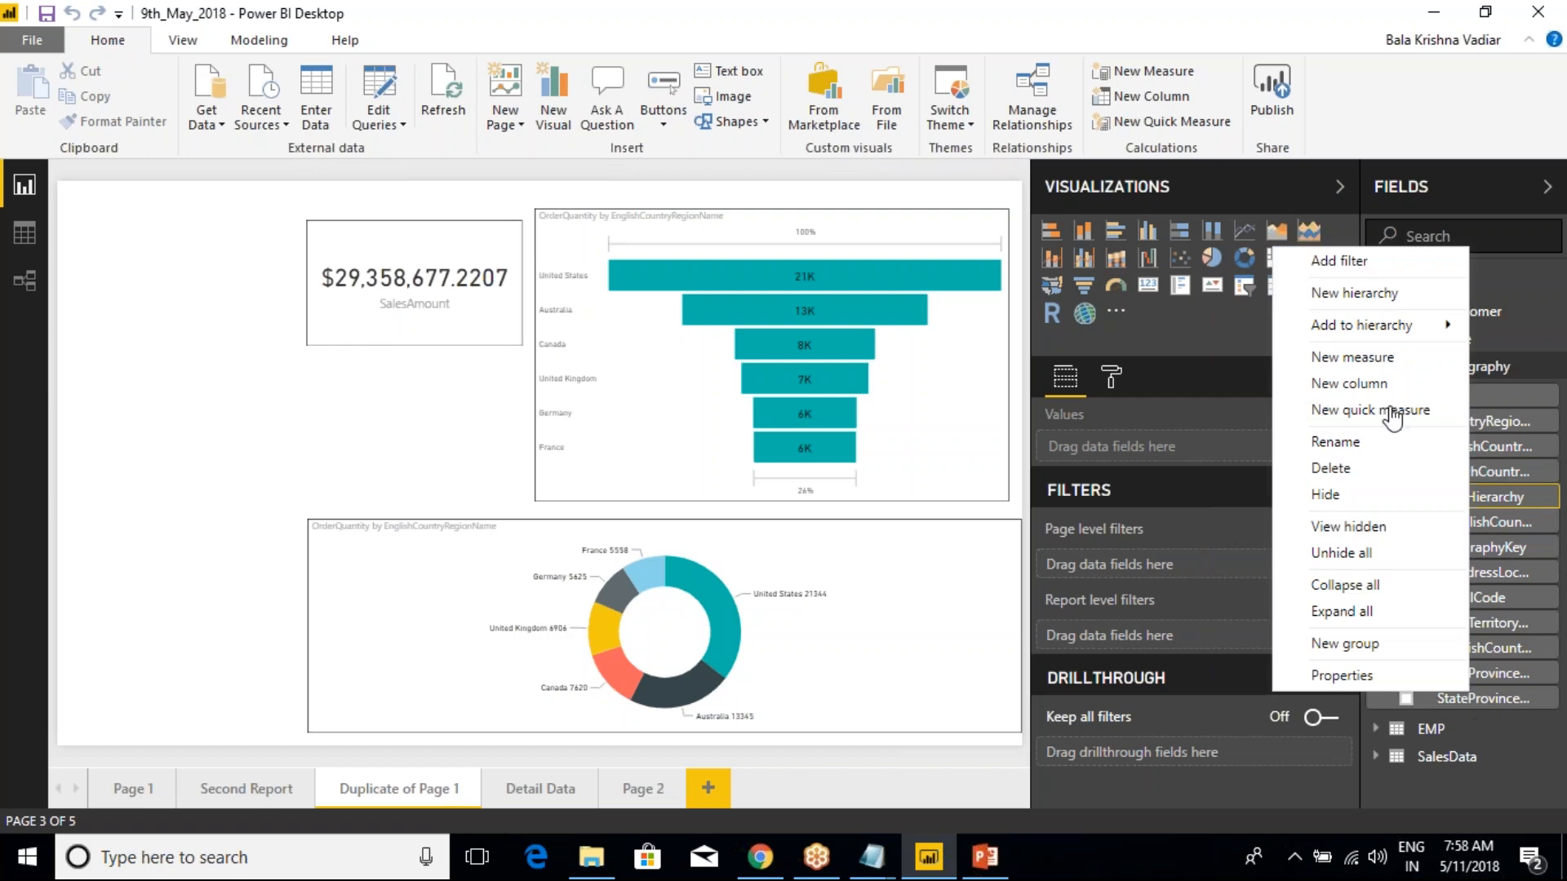
{"action": "left_click", "coordinate": [1206, 322]}
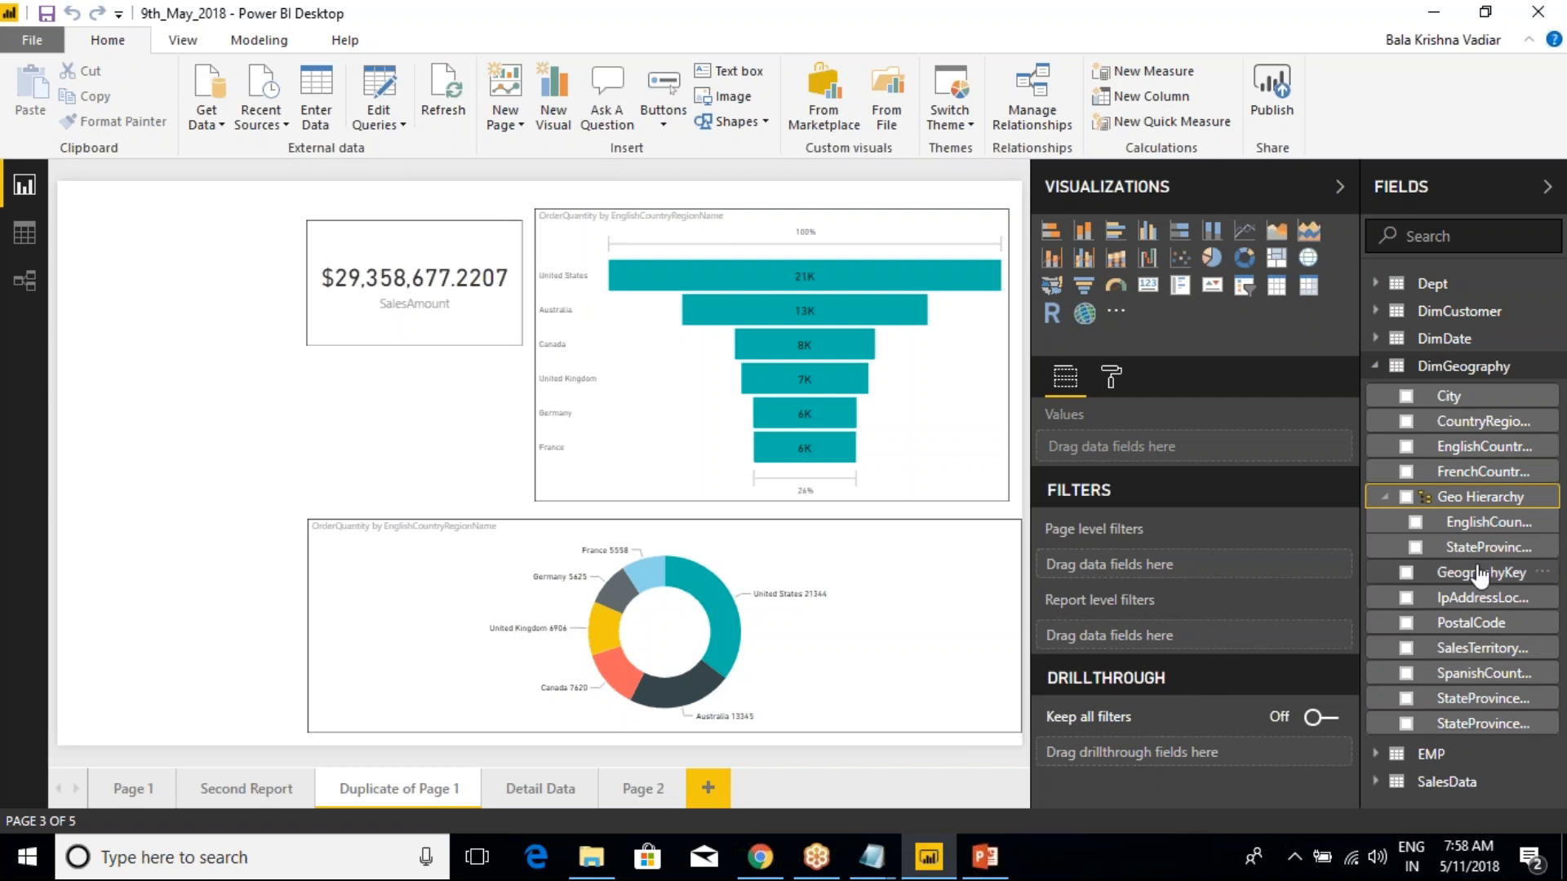
{"action": "right_click", "coordinate": [1446, 414]}
{"action": "mouse_move", "coordinate": [1346, 250]}
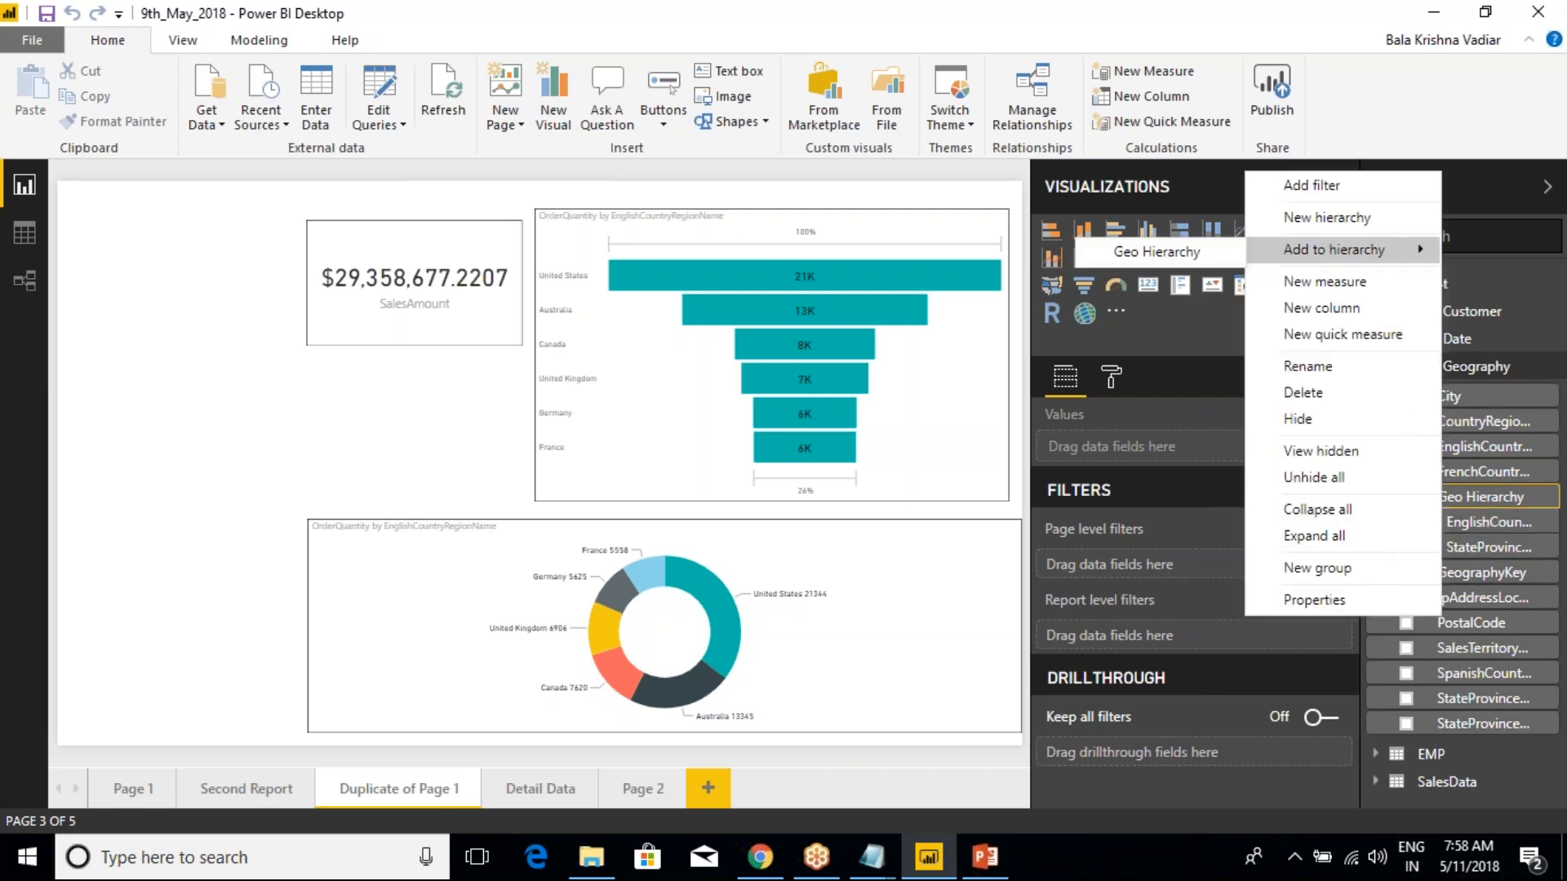
{"action": "left_click", "coordinate": [1196, 258]}
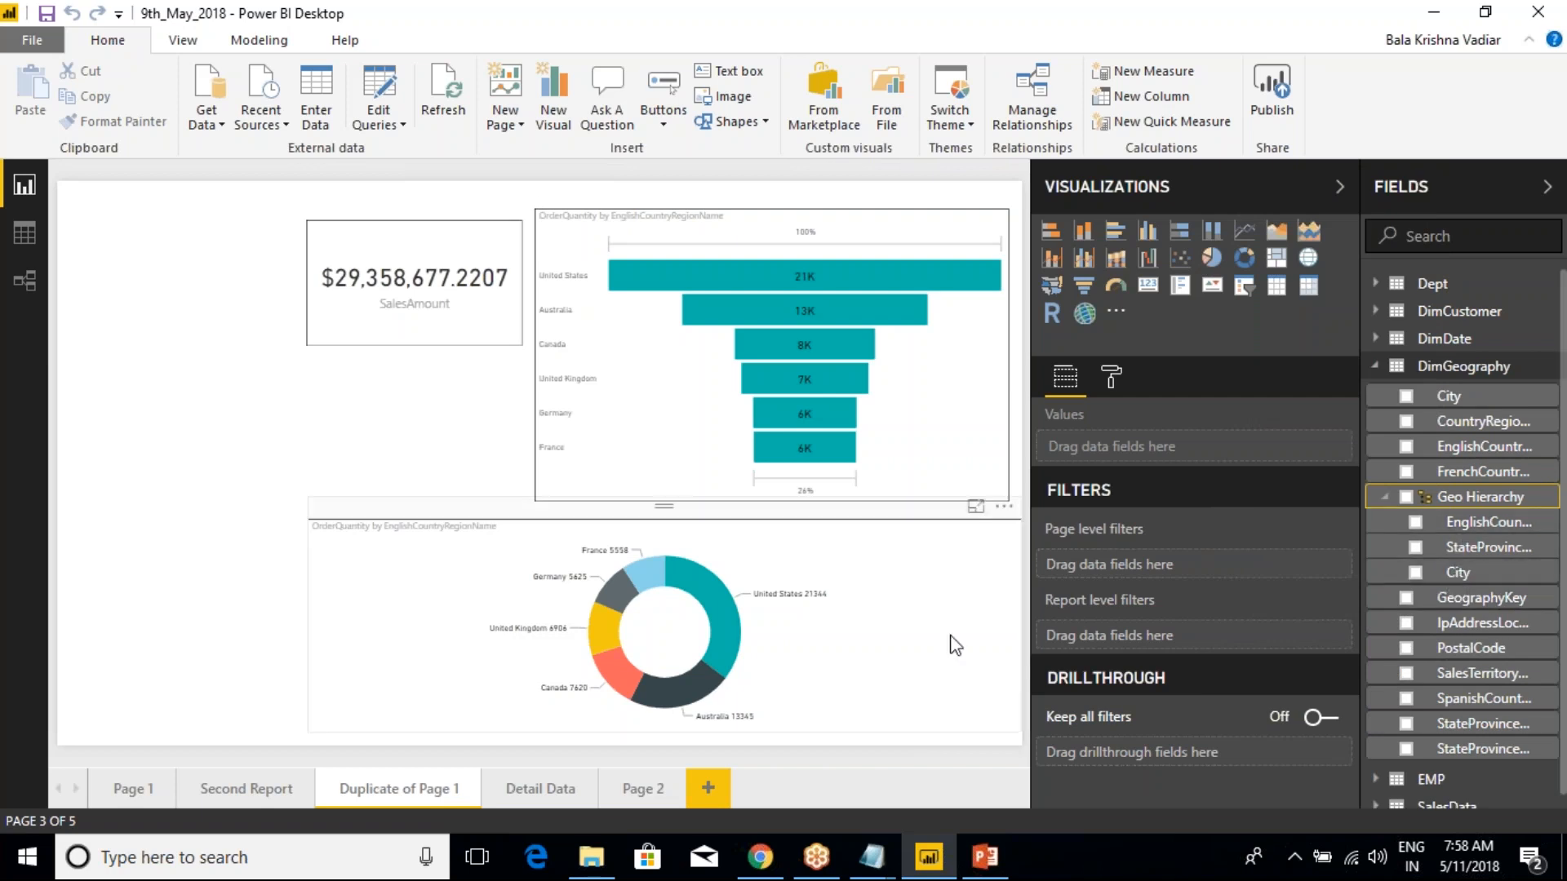
On the Detail Data page, replace the table's EnglishCountryRegionName, StateProvinceName and City fields with Geo Hierarchy as the first value
{"action": "left_click", "coordinate": [654, 785]}
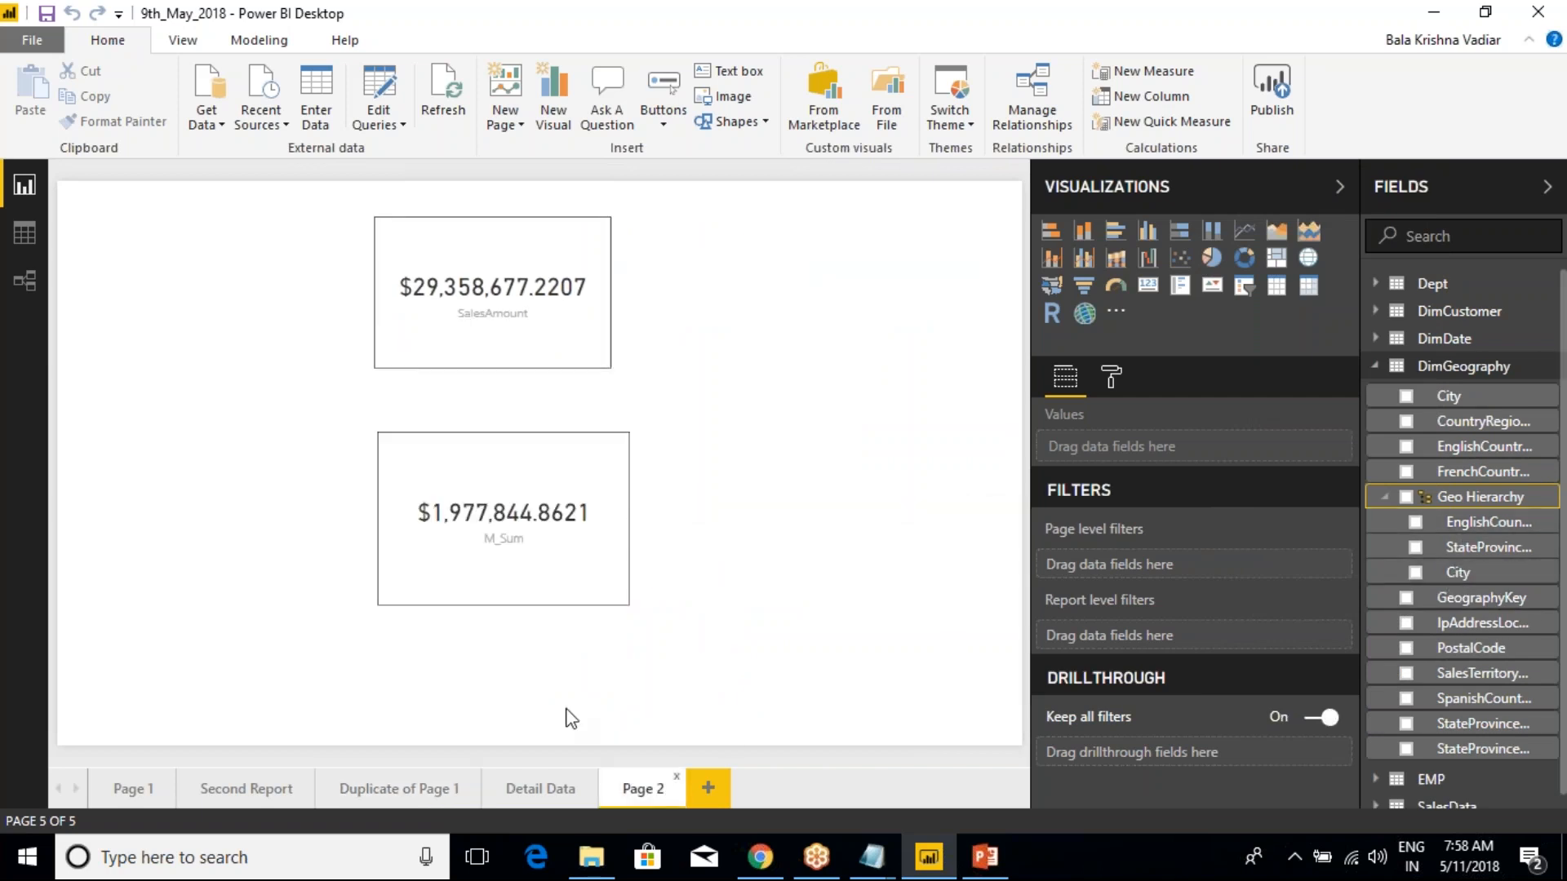
{"action": "left_click", "coordinate": [545, 788]}
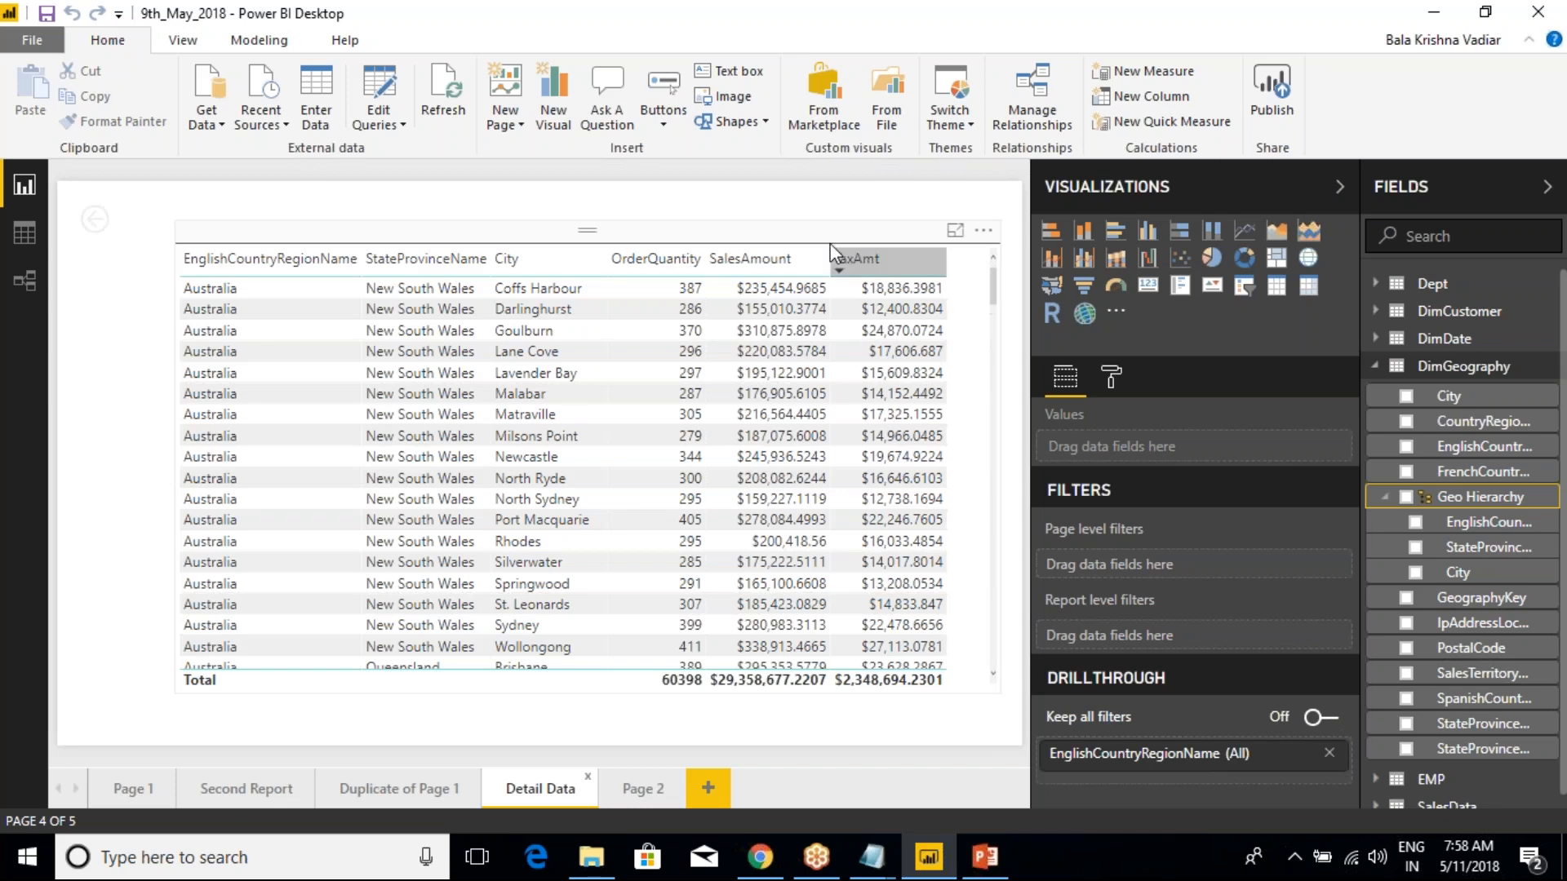
{"action": "left_click", "coordinate": [857, 267]}
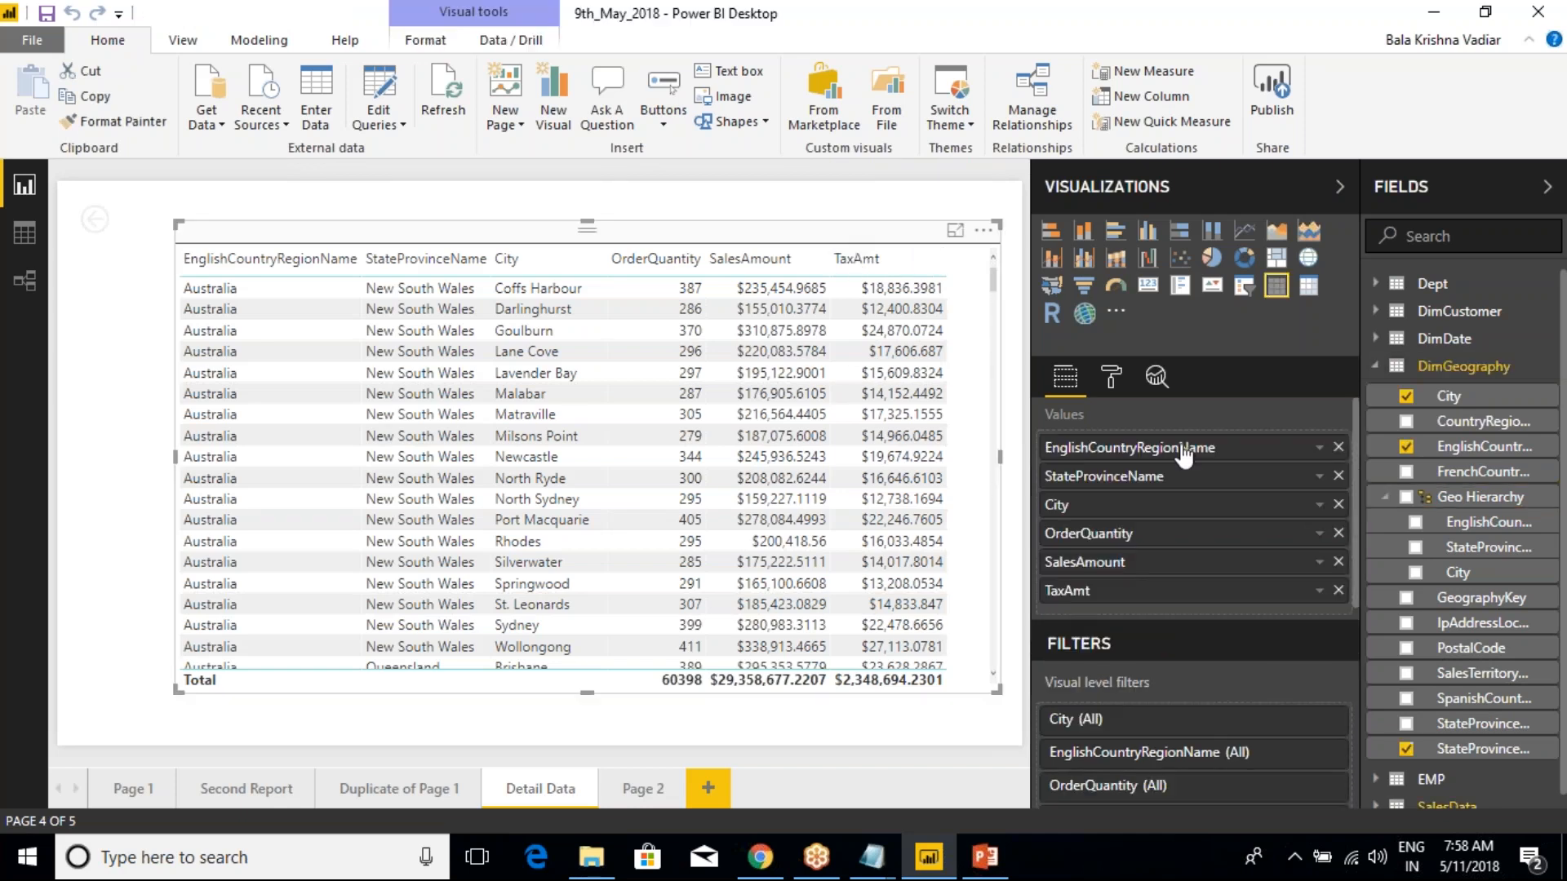
{"action": "left_click", "coordinate": [1338, 476]}
{"action": "left_click", "coordinate": [1338, 447]}
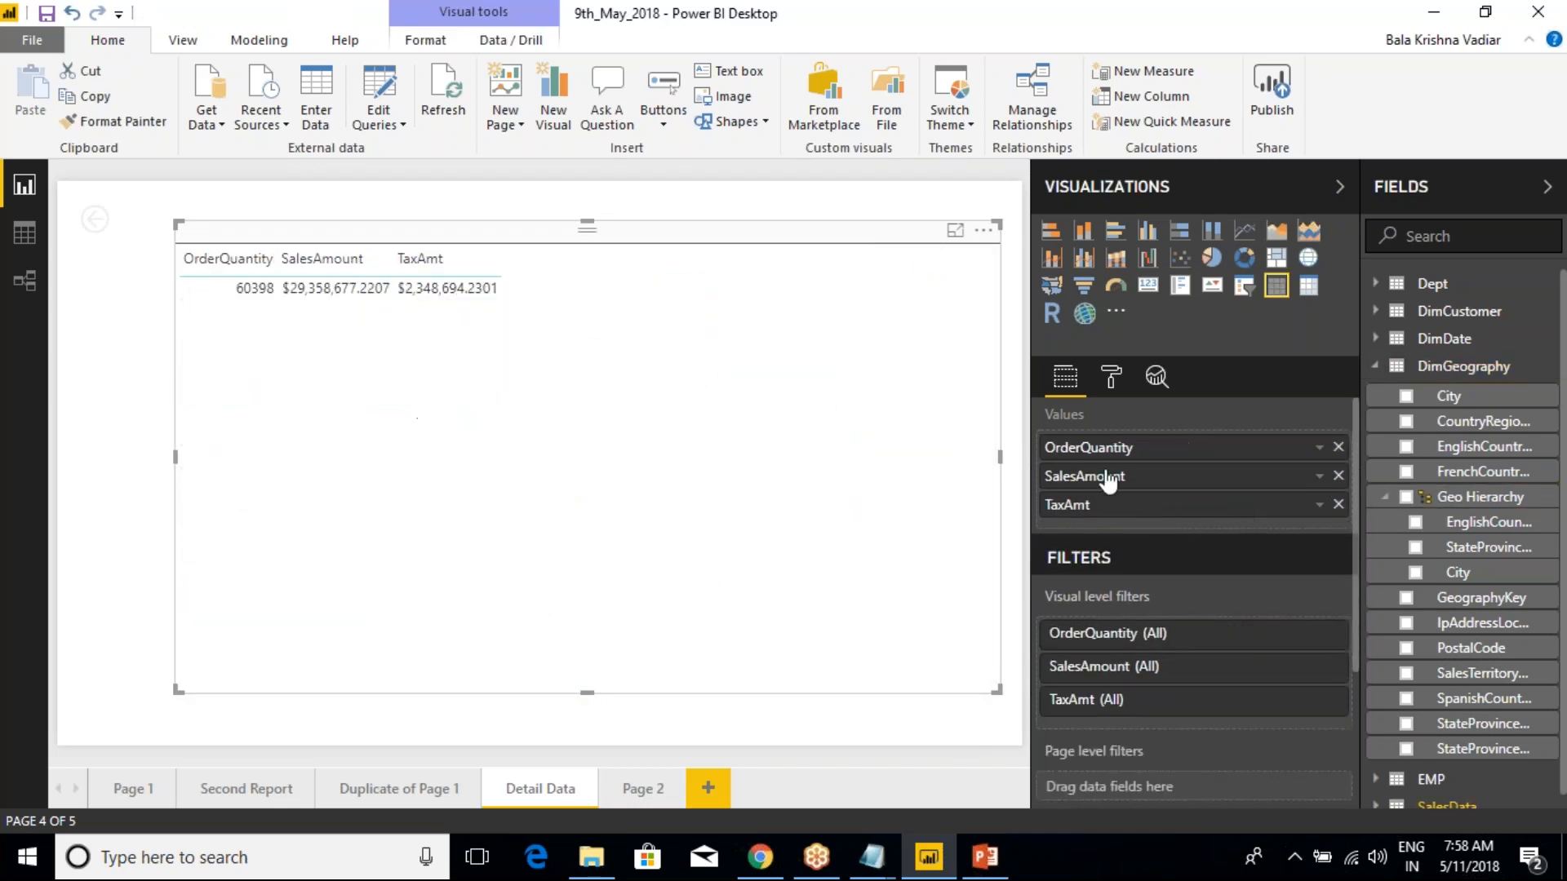
{"action": "left_click_drag", "start_coordinate": [1476, 499], "coordinate": [1199, 443]}
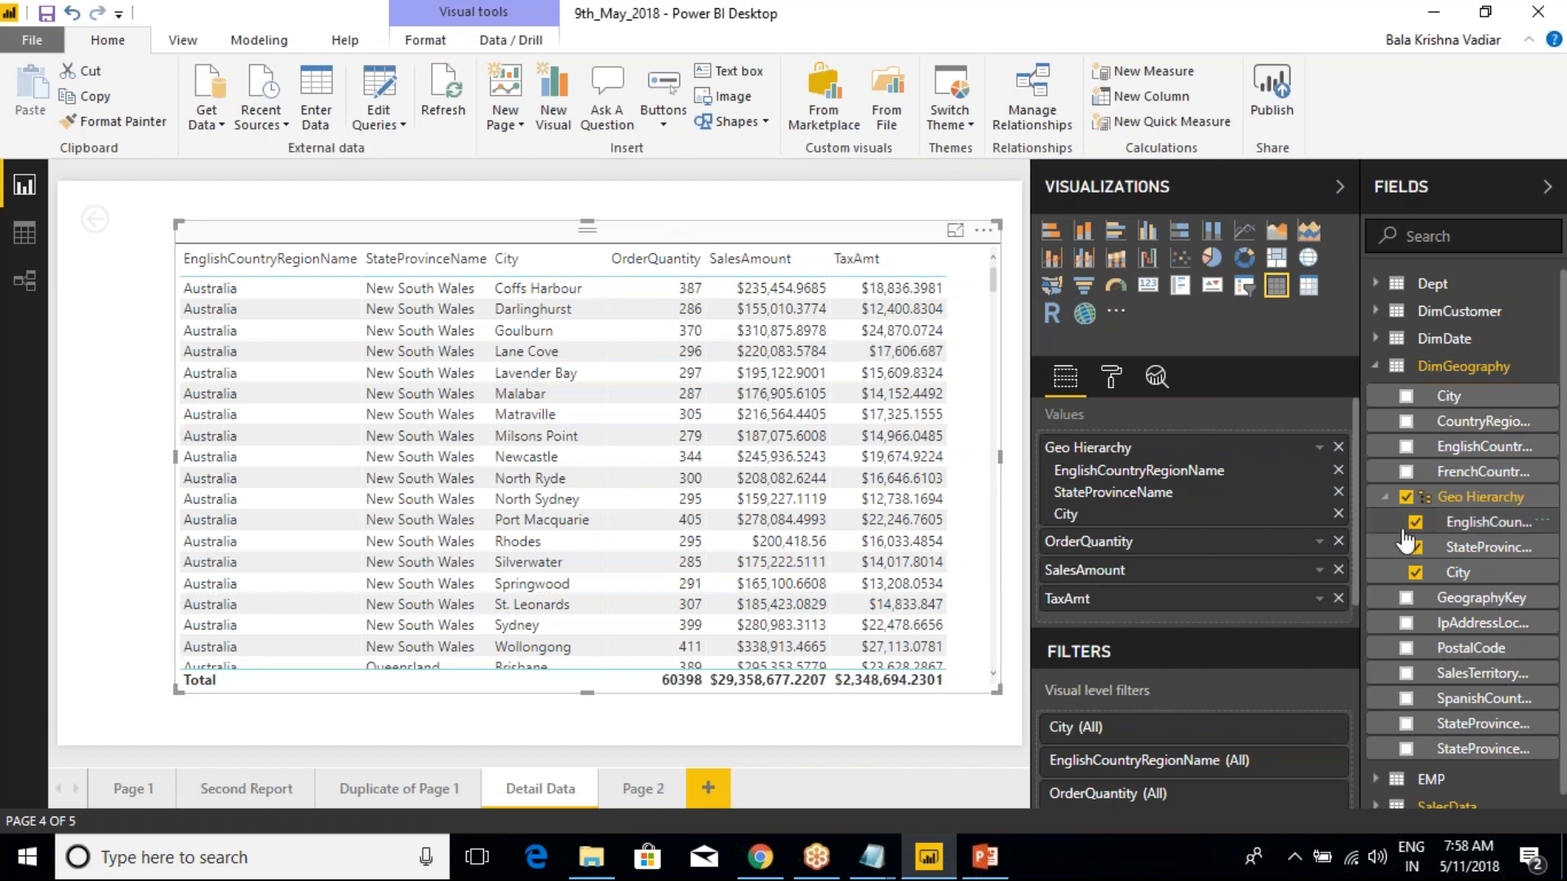
Switch to Class Notes in Notepad and review the New Column and New Measure examples and the column-level properties list
{"action": "left_click", "coordinate": [871, 857]}
{"action": "left_click", "coordinate": [797, 755]}
{"action": "scroll", "coordinate": [364, 615], "scroll_direction": "down", "scroll_amount": 2}
{"action": "scroll", "coordinate": [404, 653], "scroll_direction": "down", "scroll_amount": 4}
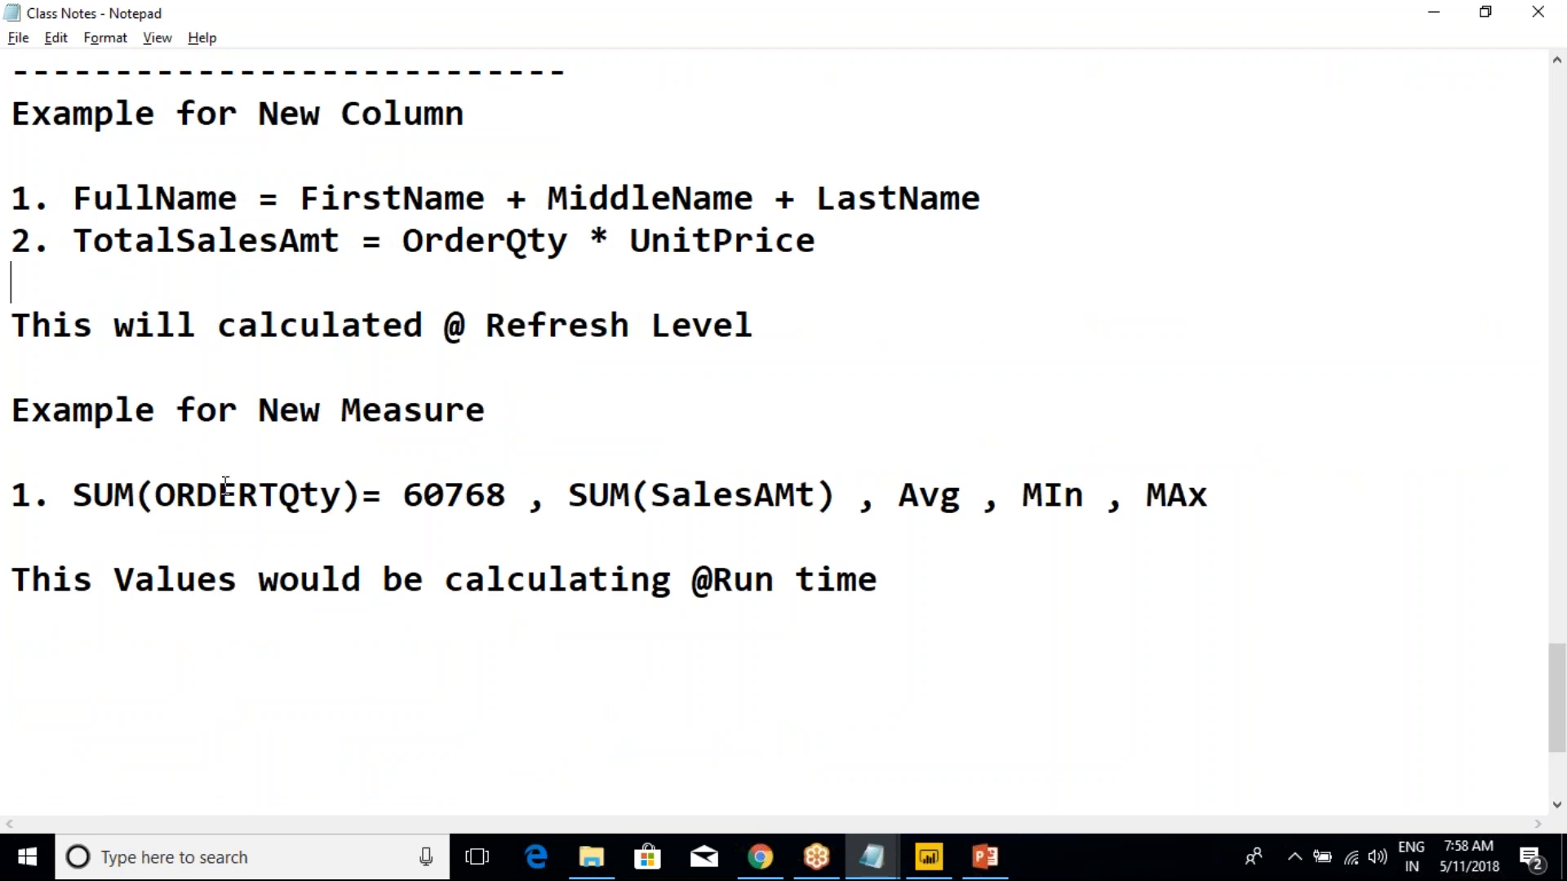
{"action": "left_click_drag", "start_coordinate": [11, 410], "coordinate": [684, 577]}
{"action": "left_click", "coordinate": [684, 578]}
{"action": "scroll", "coordinate": [514, 512], "scroll_direction": "up", "scroll_amount": 3}
{"action": "scroll", "coordinate": [471, 502], "scroll_direction": "up", "scroll_amount": 1}
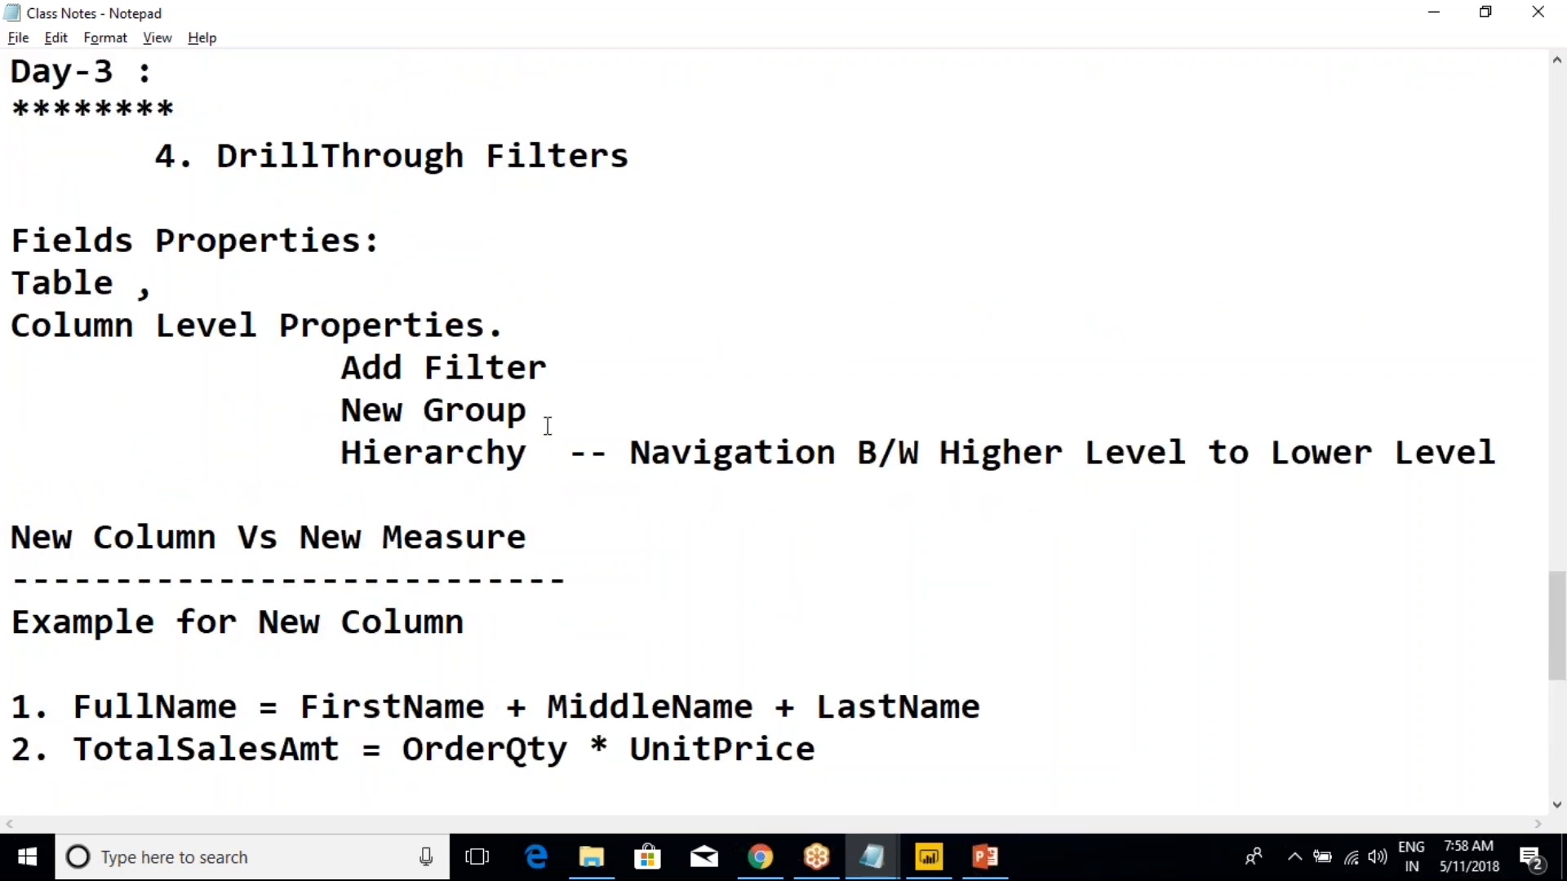
Add the line "Pending : New Group" at the end of the notes, copying "New Group" from the properties list and removing its leading spaces
{"action": "left_click_drag", "start_coordinate": [577, 419], "coordinate": [12, 401]}
{"action": "key", "text": "ctrl+c"}
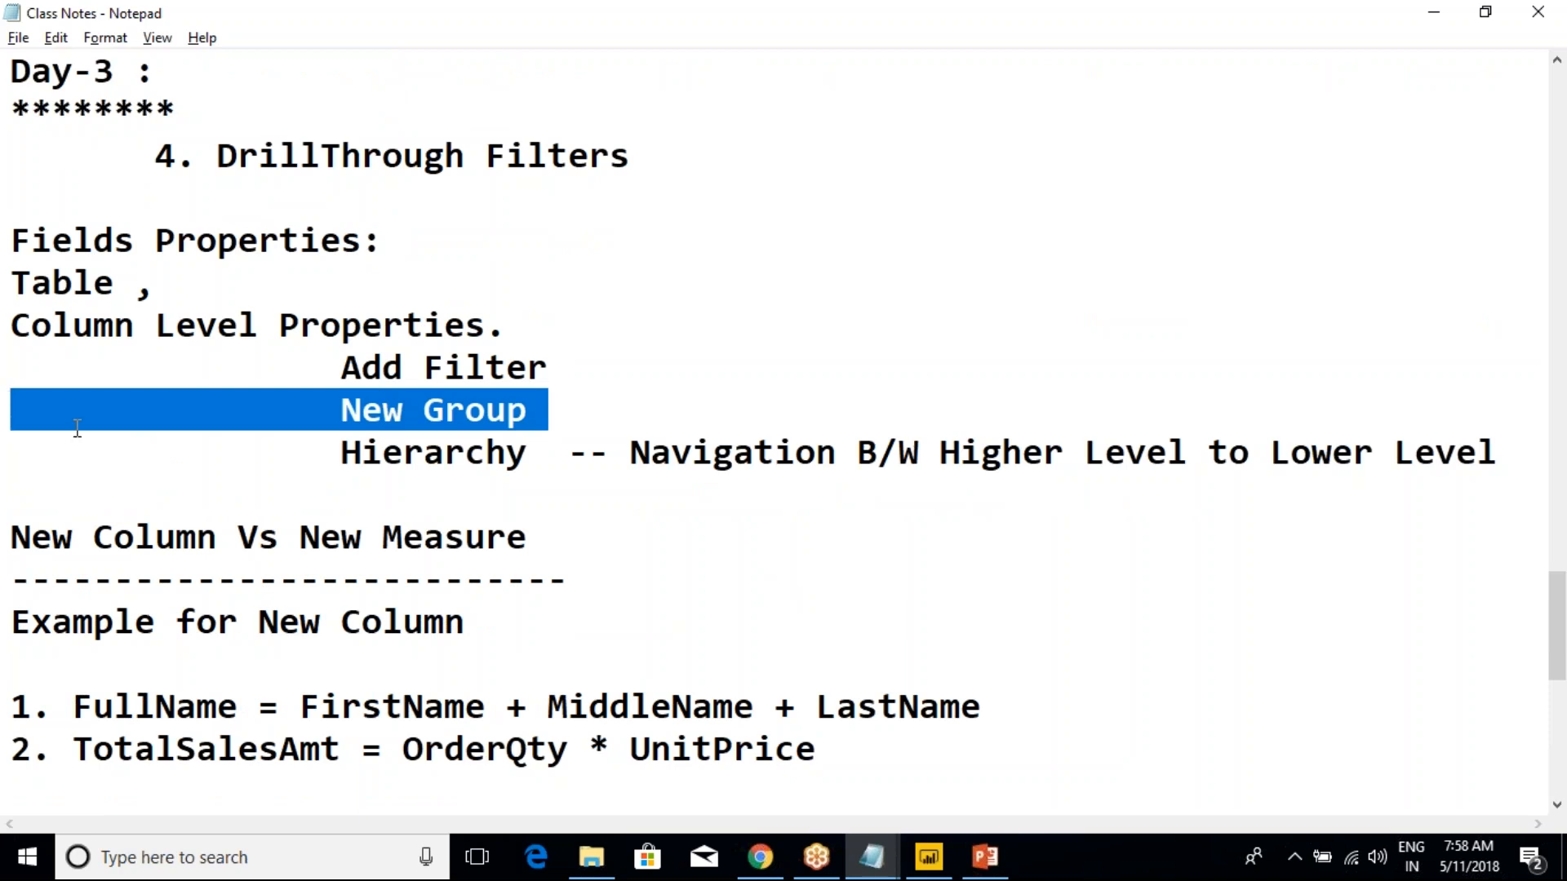
{"action": "scroll", "coordinate": [295, 561], "scroll_direction": "down", "scroll_amount": 3}
{"action": "scroll", "coordinate": [296, 561], "scroll_direction": "down", "scroll_amount": 3}
{"action": "left_click", "coordinate": [796, 401]}
{"action": "type", "text": "Pe"}
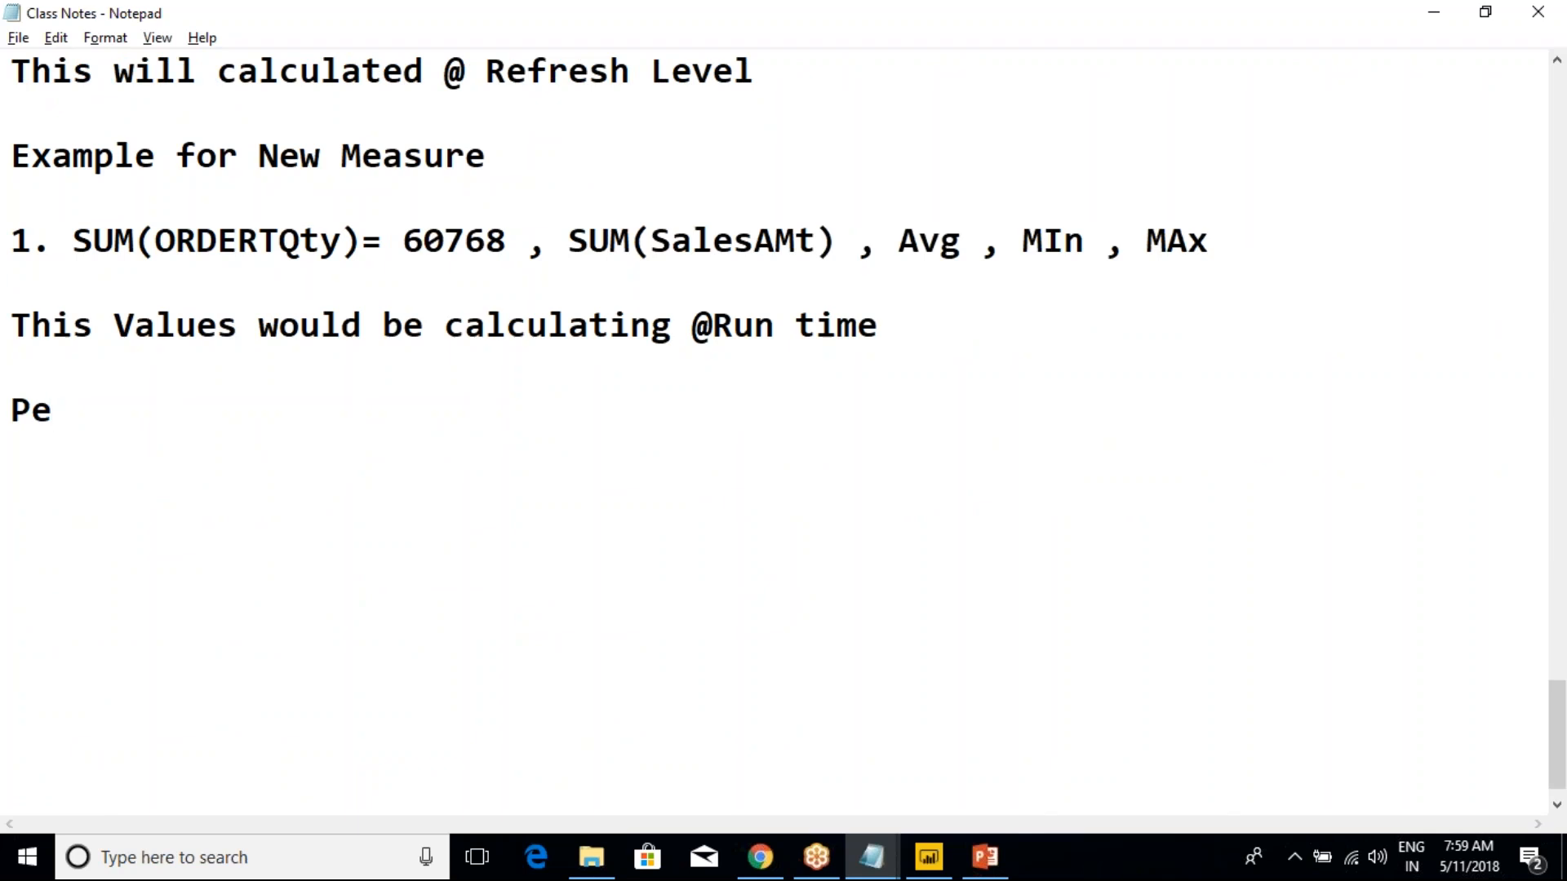
{"action": "type", "text": "nding :"}
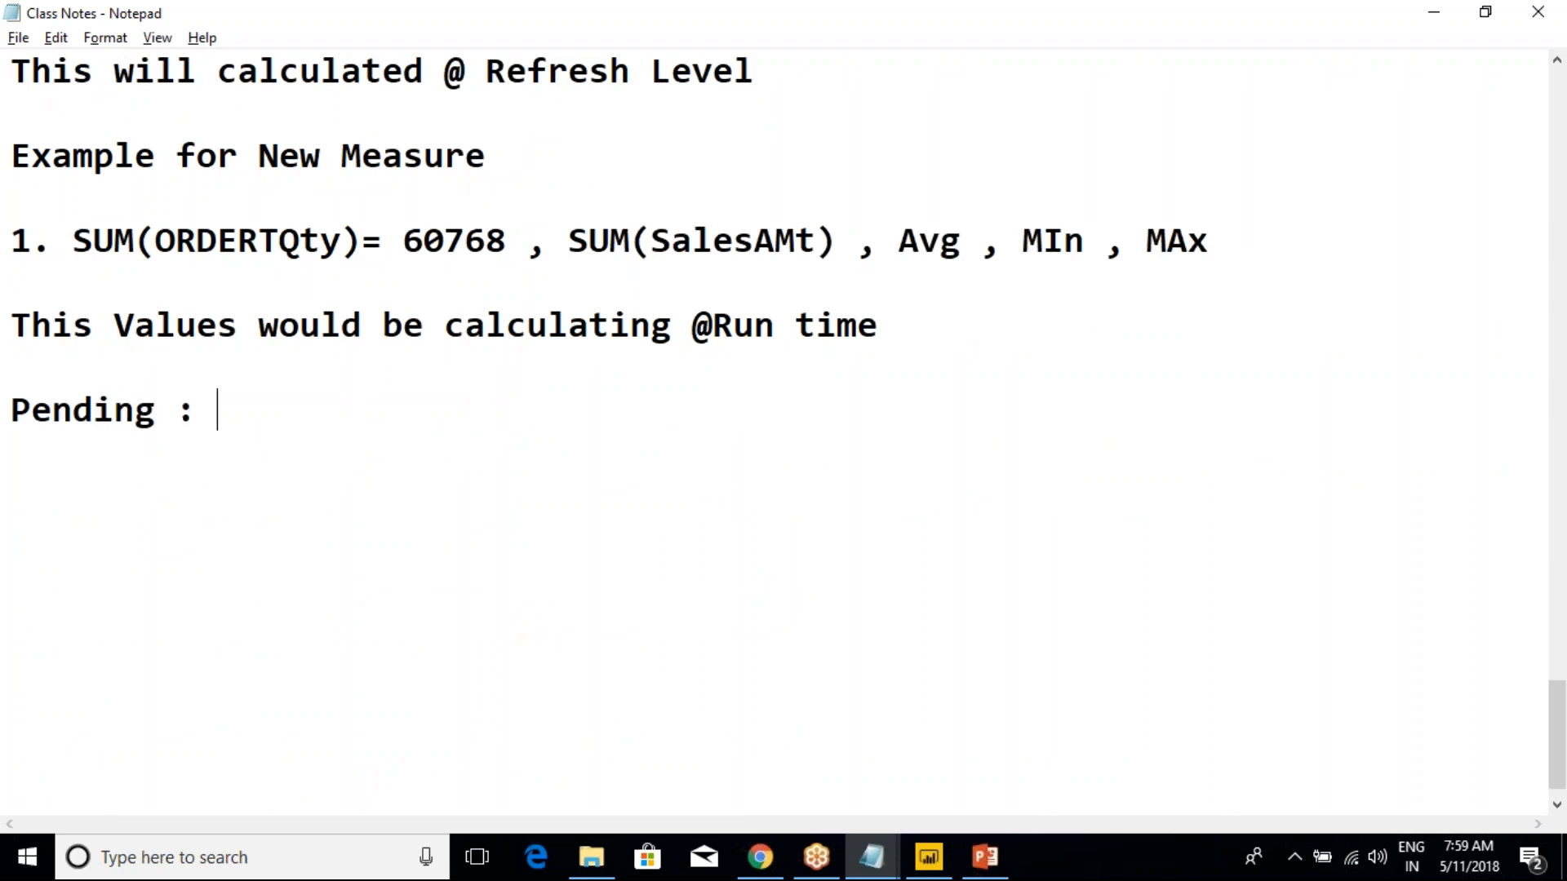
{"action": "key", "text": "ctrl+v"}
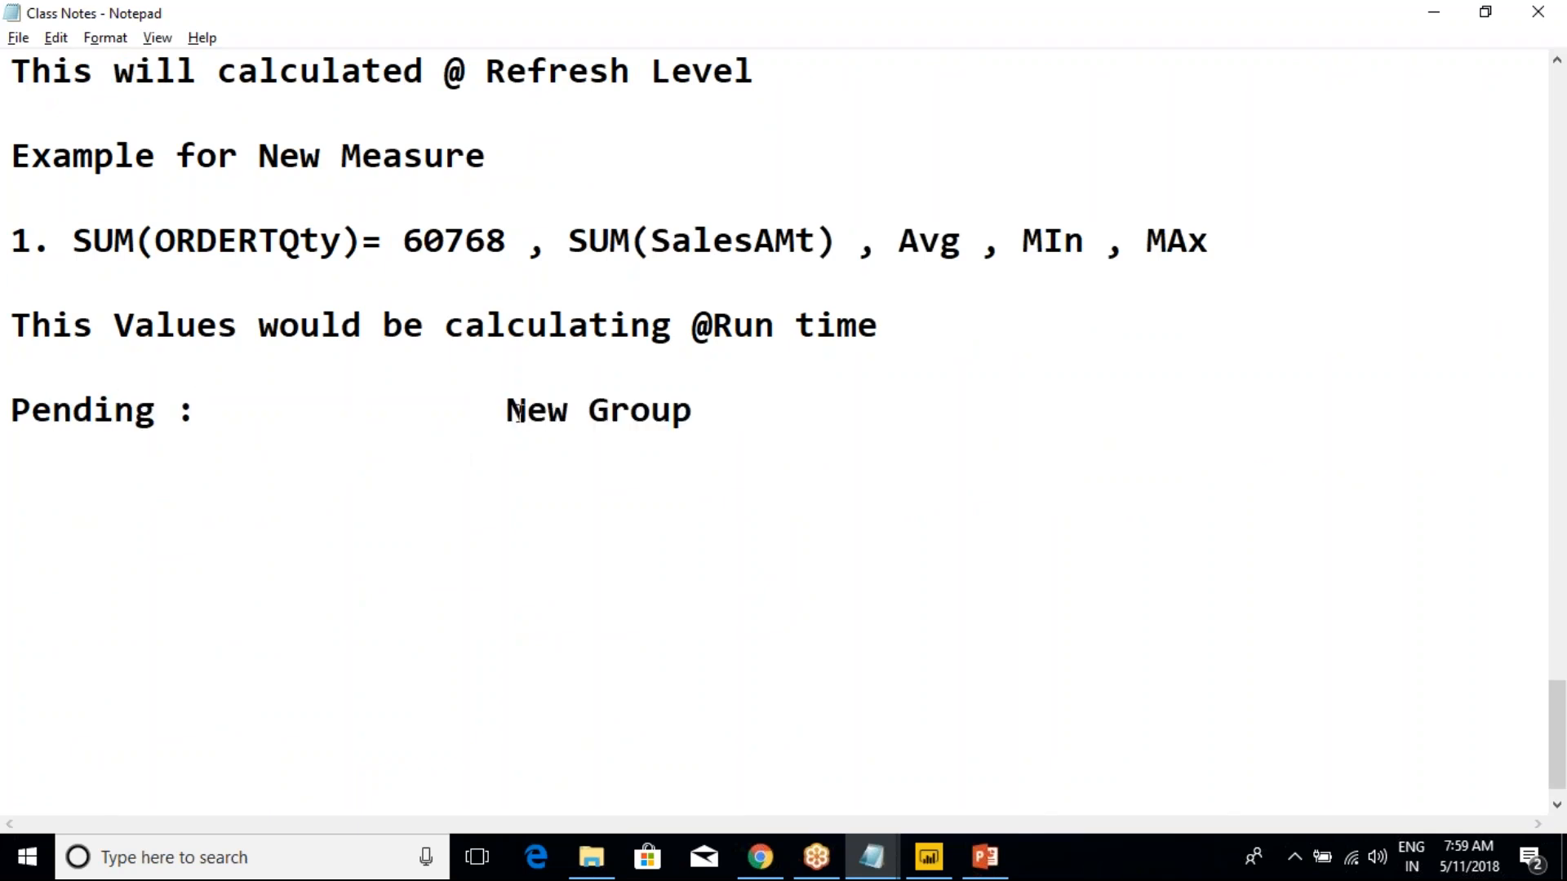
{"action": "left_click_drag", "start_coordinate": [506, 410], "coordinate": [272, 552]}
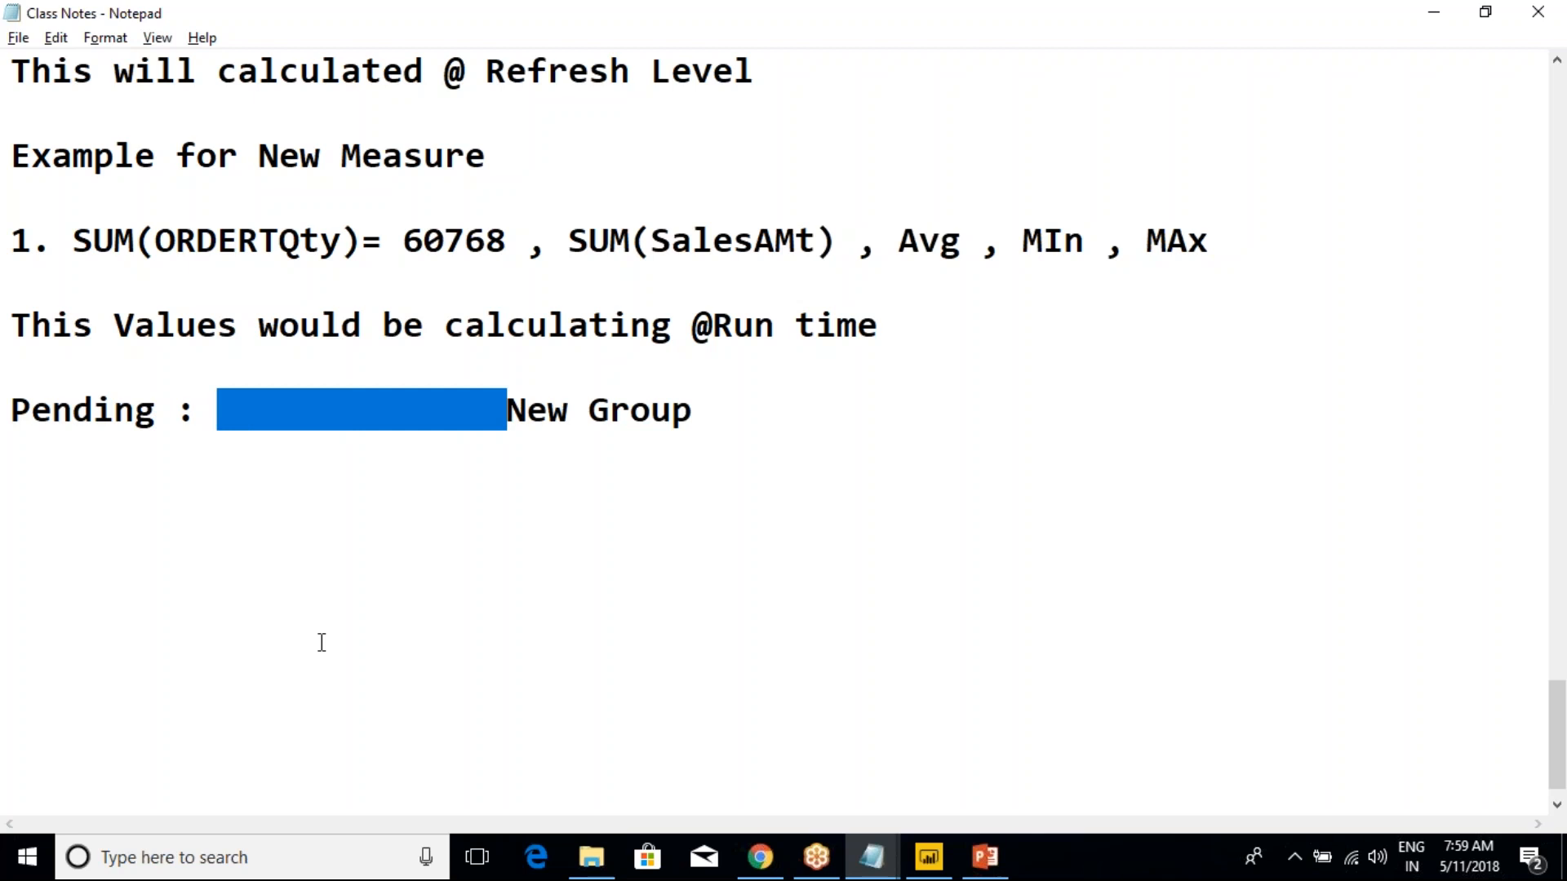
{"action": "key", "text": "BackSpace"}
{"action": "left_click", "coordinate": [379, 625]}
{"action": "left_click", "coordinate": [426, 414]}
{"action": "left_click_drag", "start_coordinate": [441, 429], "coordinate": [11, 439]}
{"action": "left_click", "coordinate": [89, 417]}
{"action": "left_click_drag", "start_coordinate": [444, 413], "coordinate": [10, 416]}
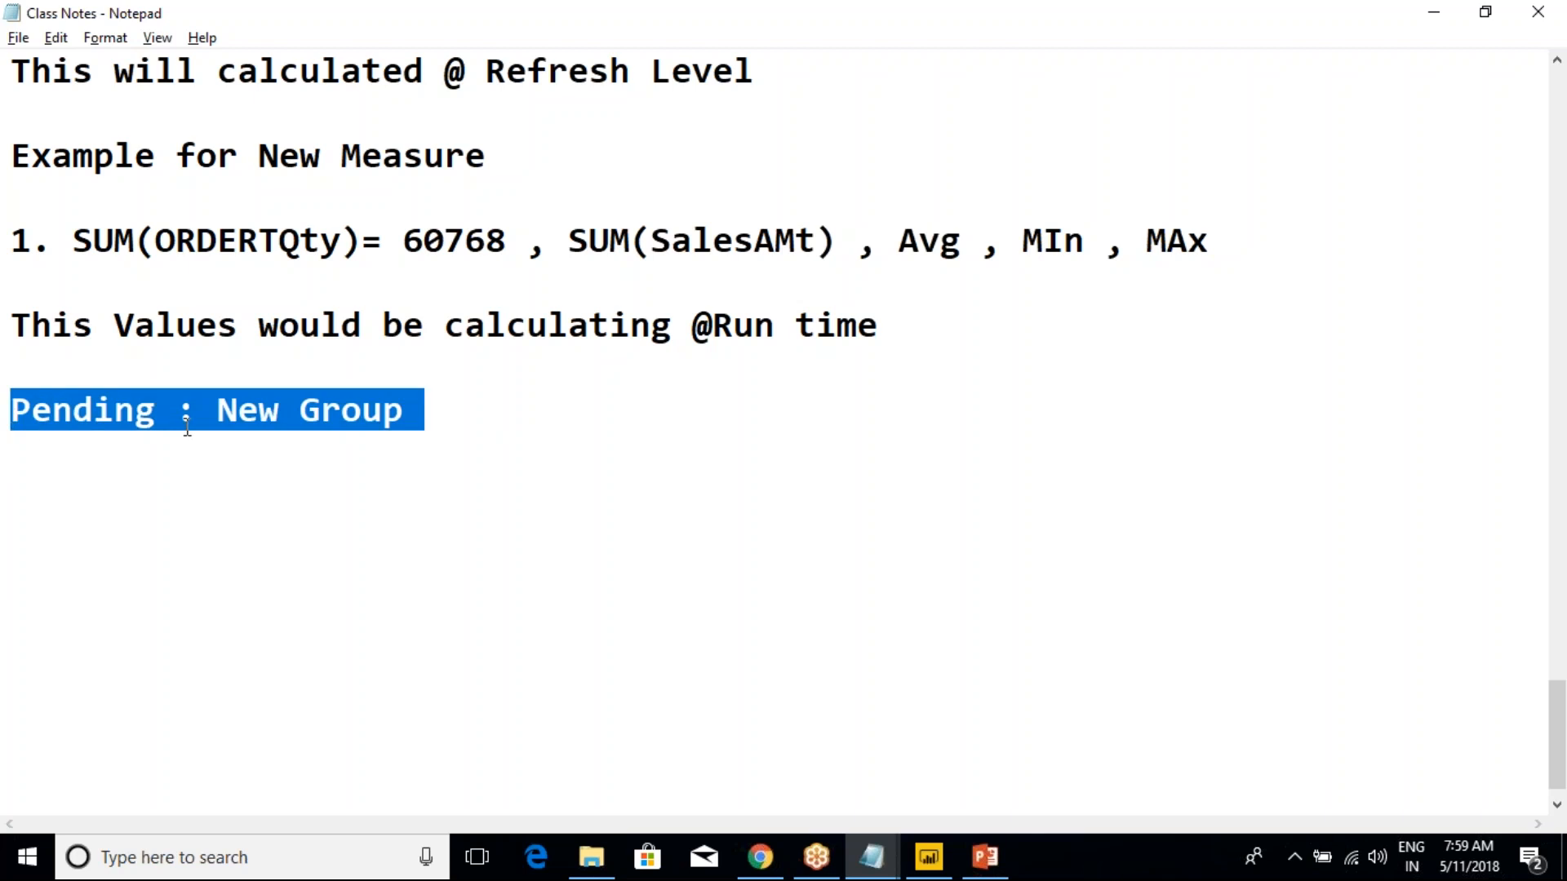
{"action": "left_click_drag", "start_coordinate": [424, 412], "coordinate": [11, 414]}
{"action": "left_click", "coordinate": [420, 415]}
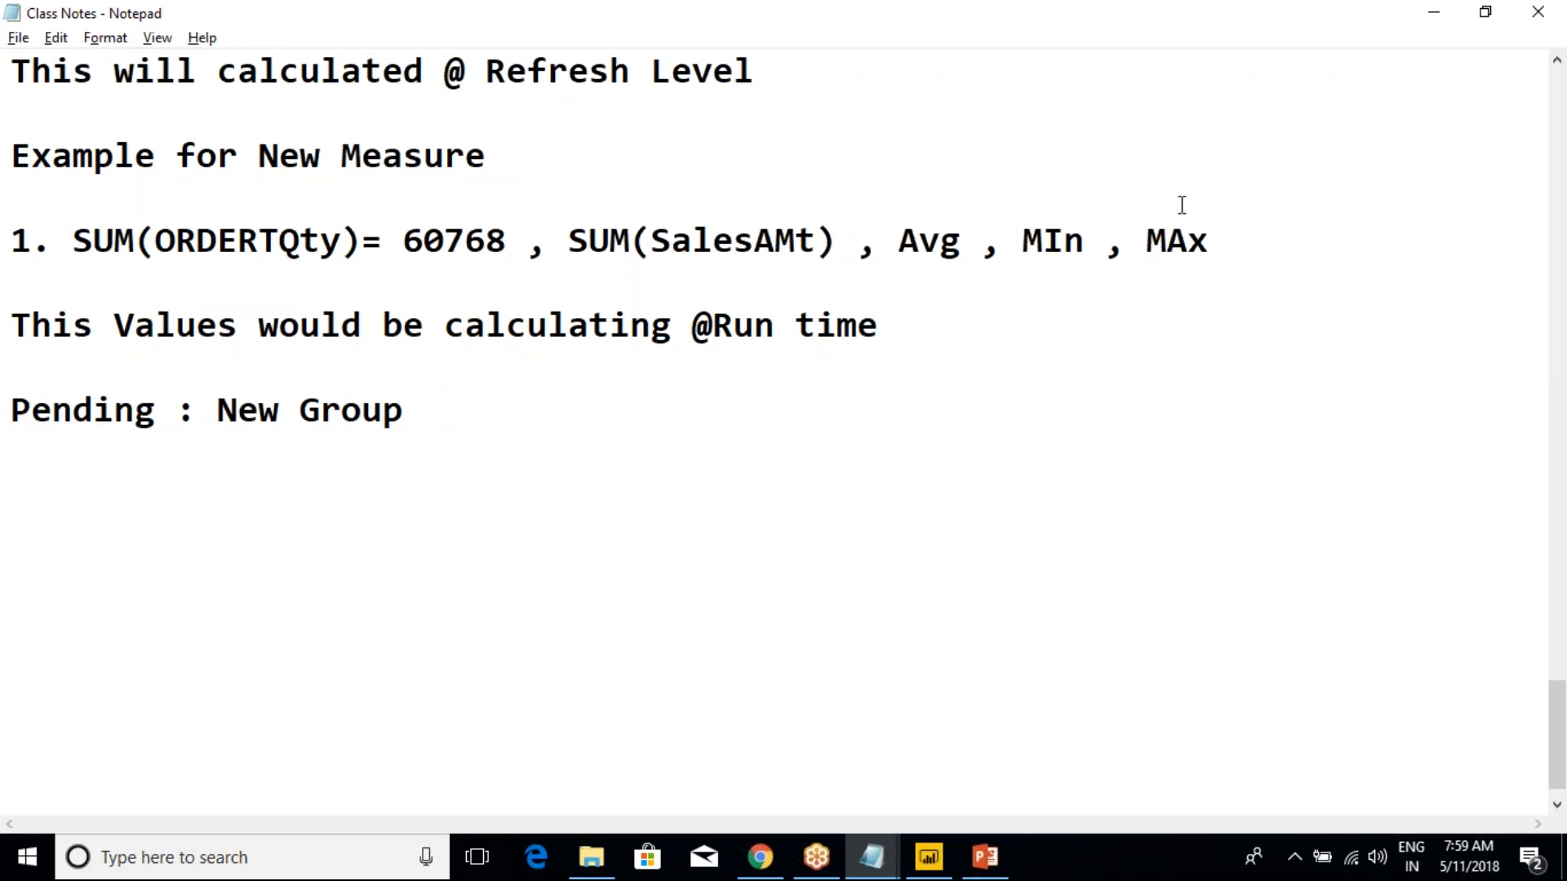
{"action": "left_click", "coordinate": [1196, 31]}
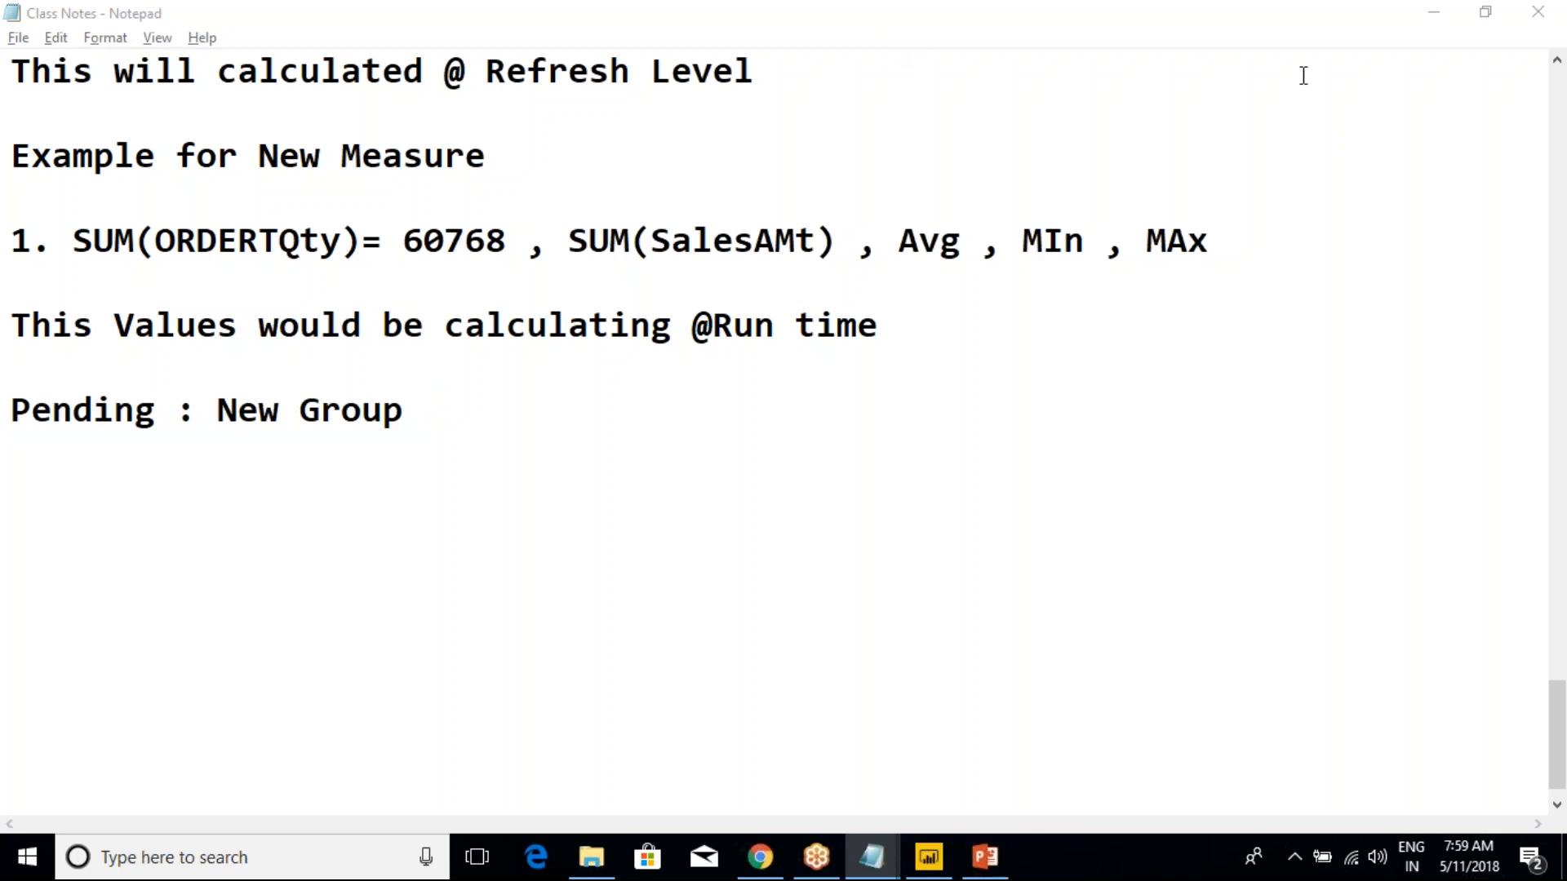
{"action": "left_click", "coordinate": [1261, 44]}
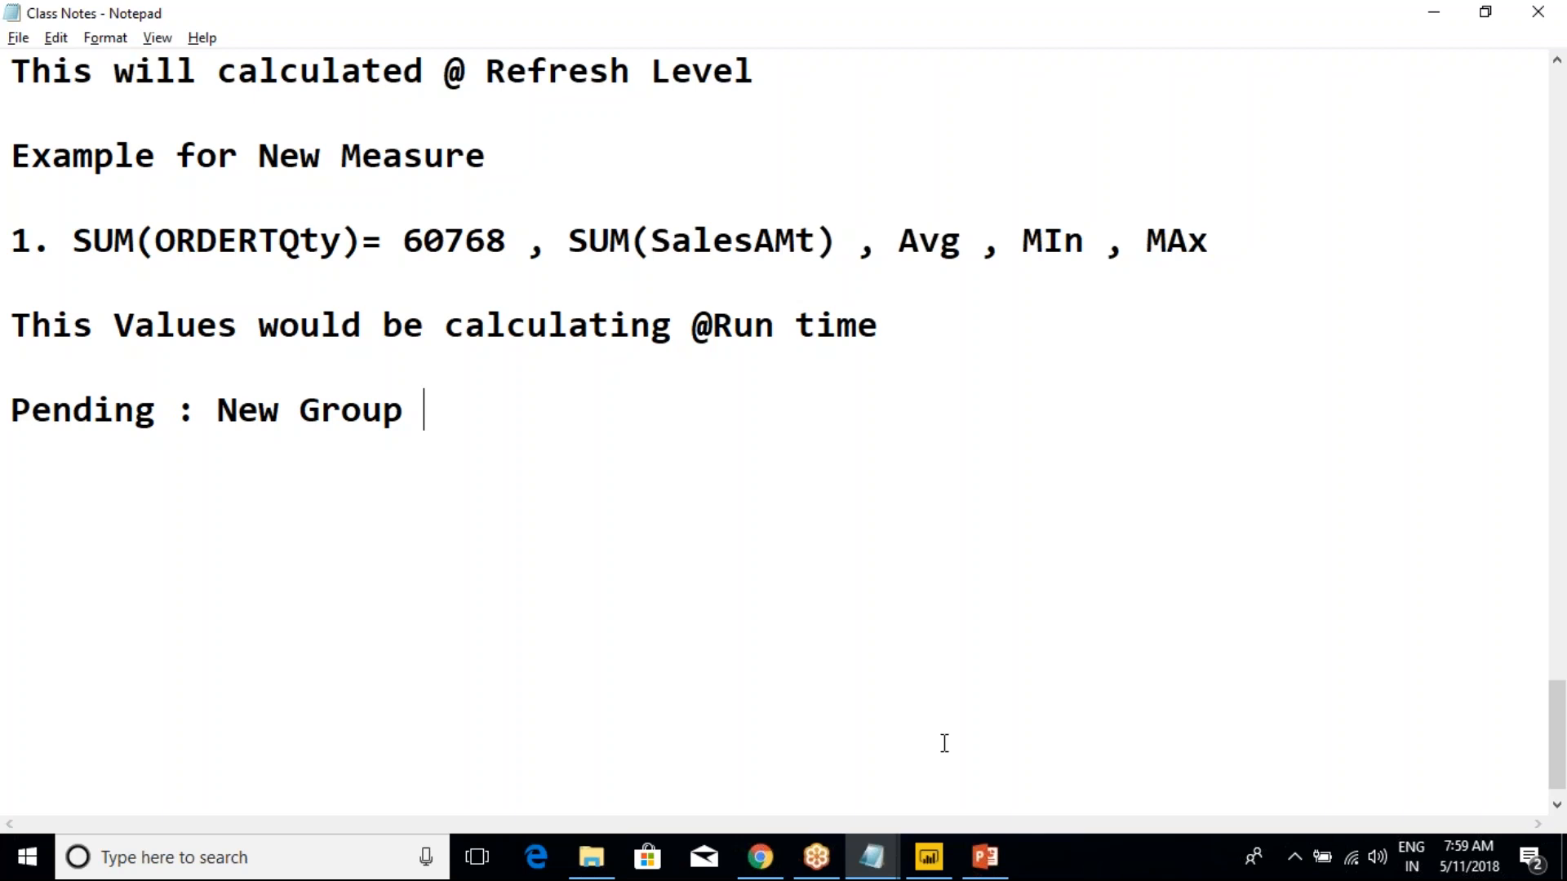
{"action": "left_click", "coordinate": [1354, 528]}
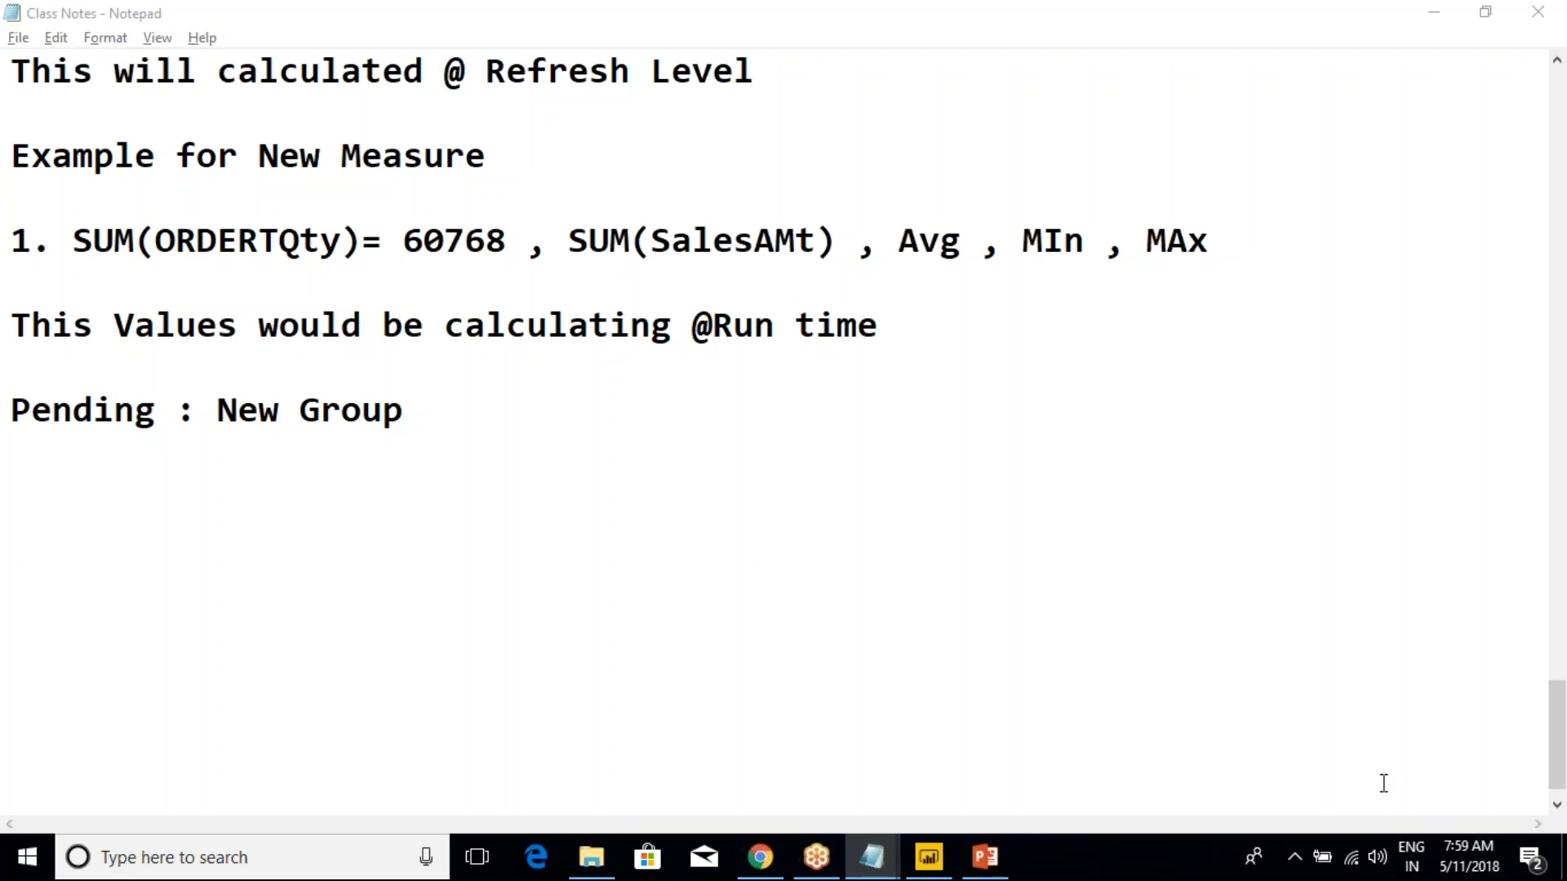
Switch back to Power BI, open Page 1 and select the pie chart of OrderQuantity by EnglishCountryRegionName
{"action": "mouse_move", "coordinate": [928, 857]}
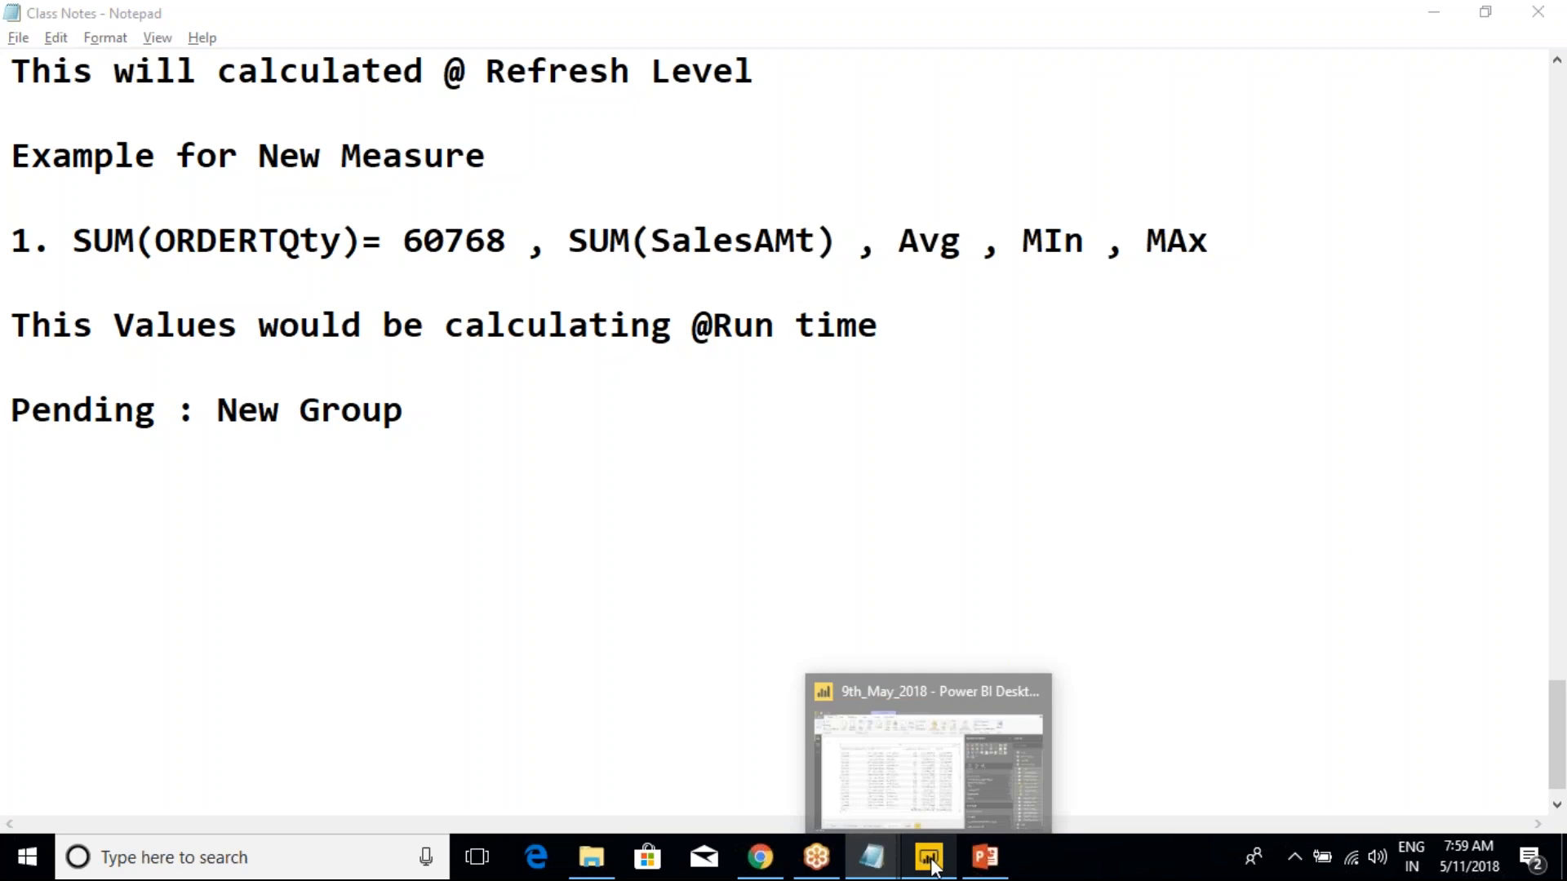
{"action": "left_click", "coordinate": [899, 791]}
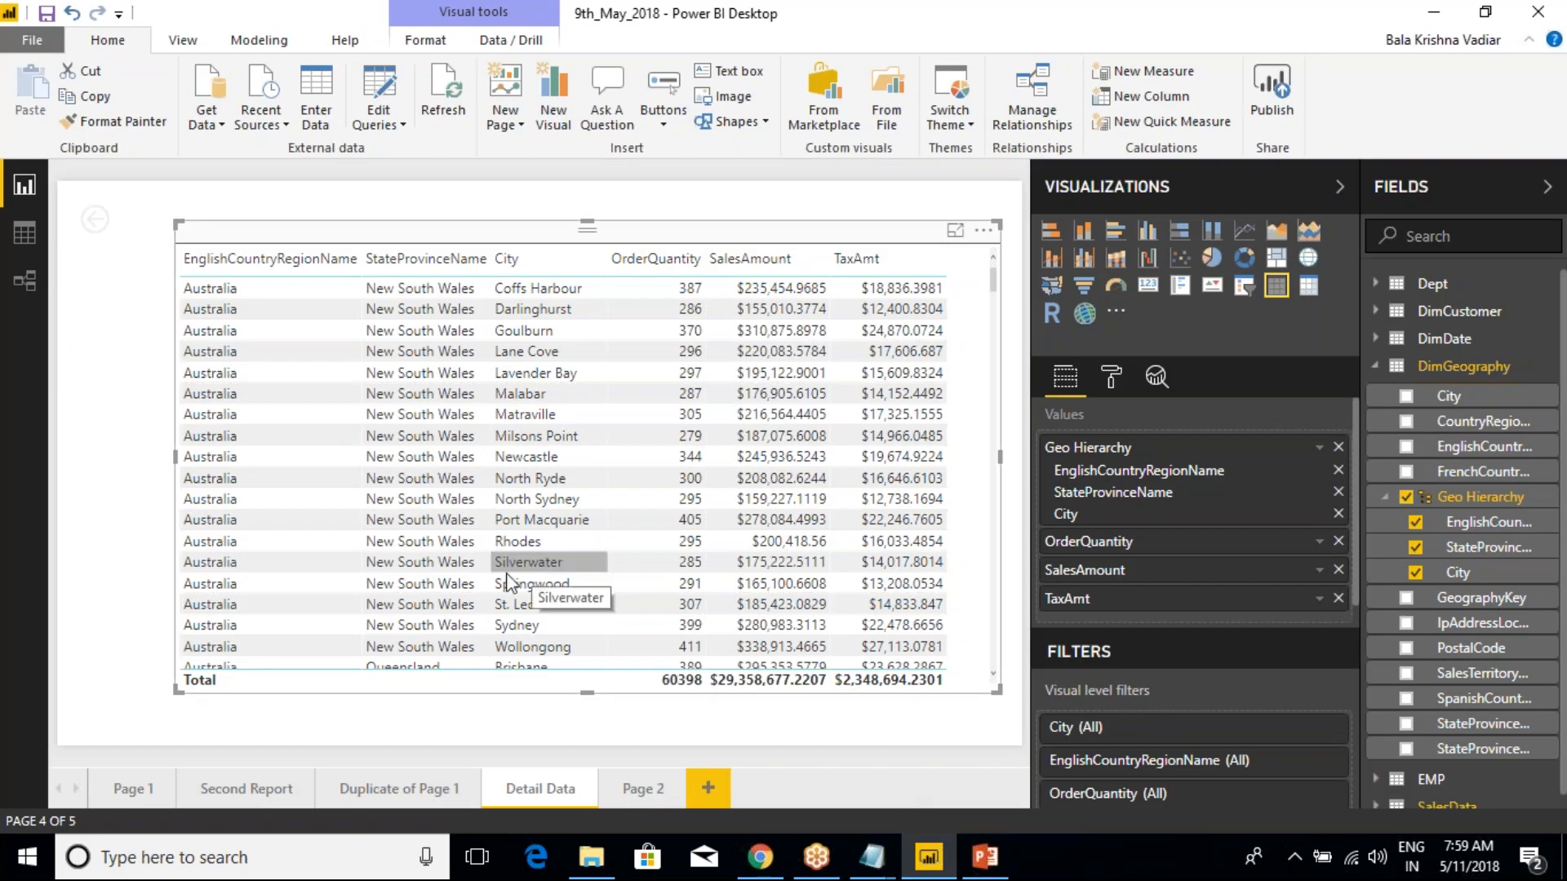
{"action": "left_click", "coordinate": [355, 793]}
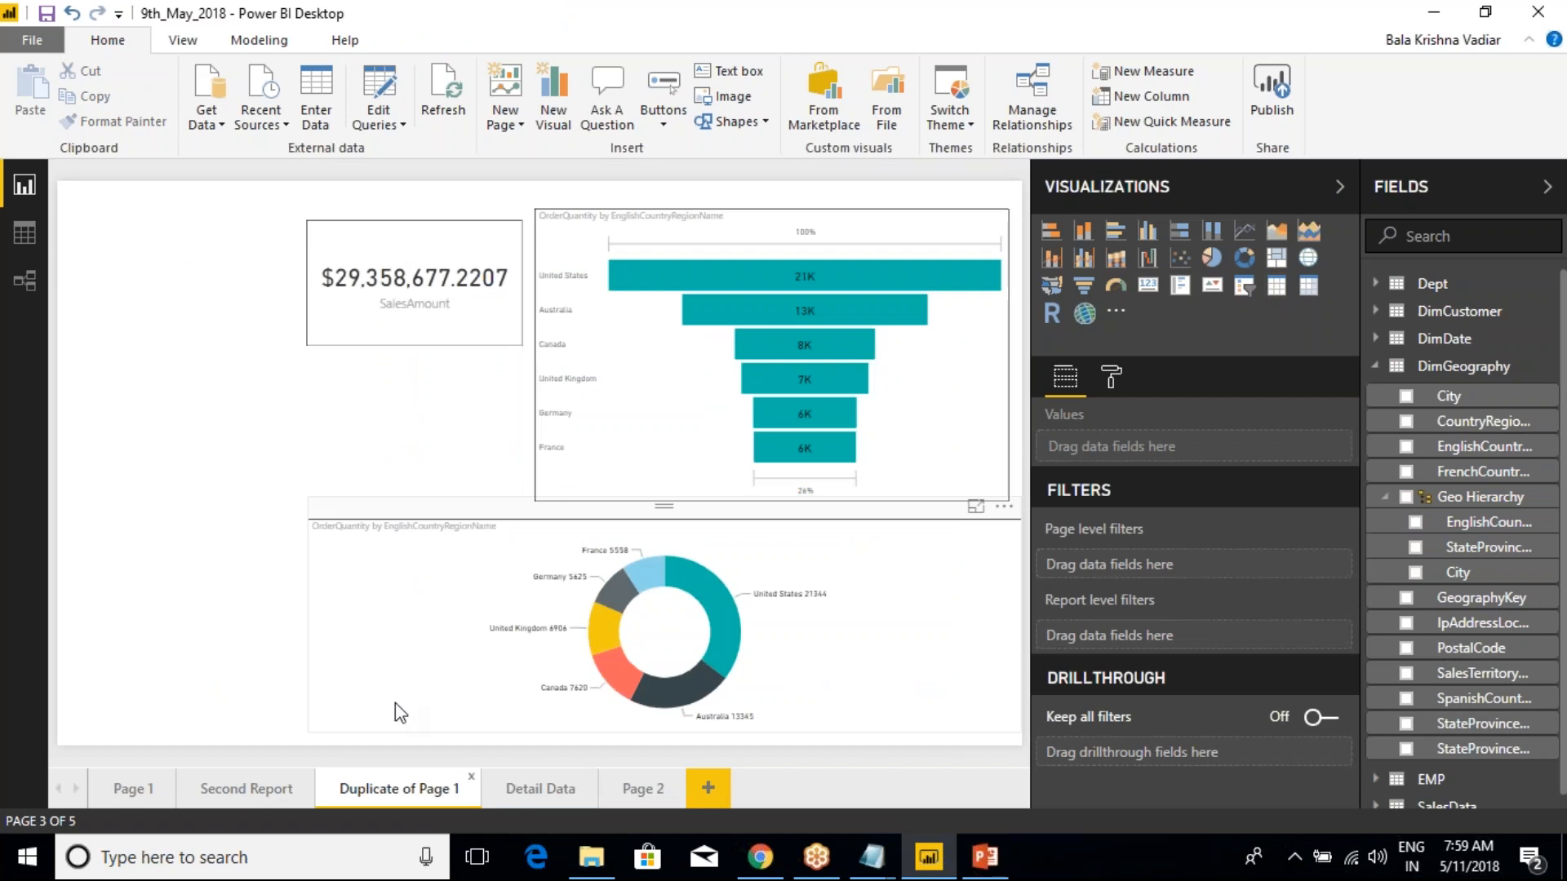
{"action": "left_click", "coordinate": [127, 788]}
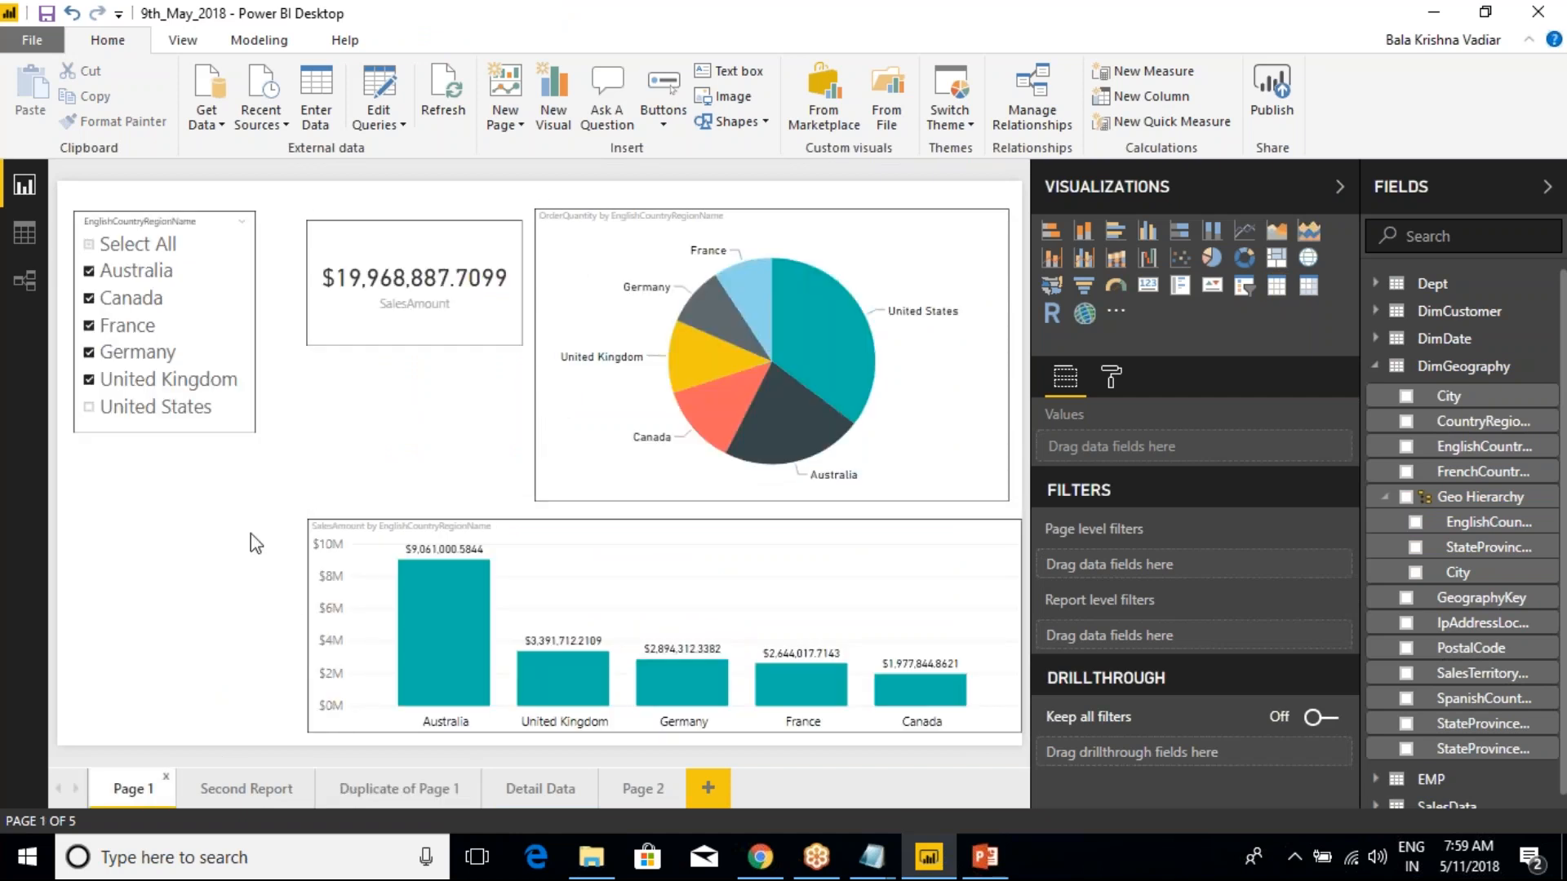
{"action": "left_click", "coordinate": [703, 261]}
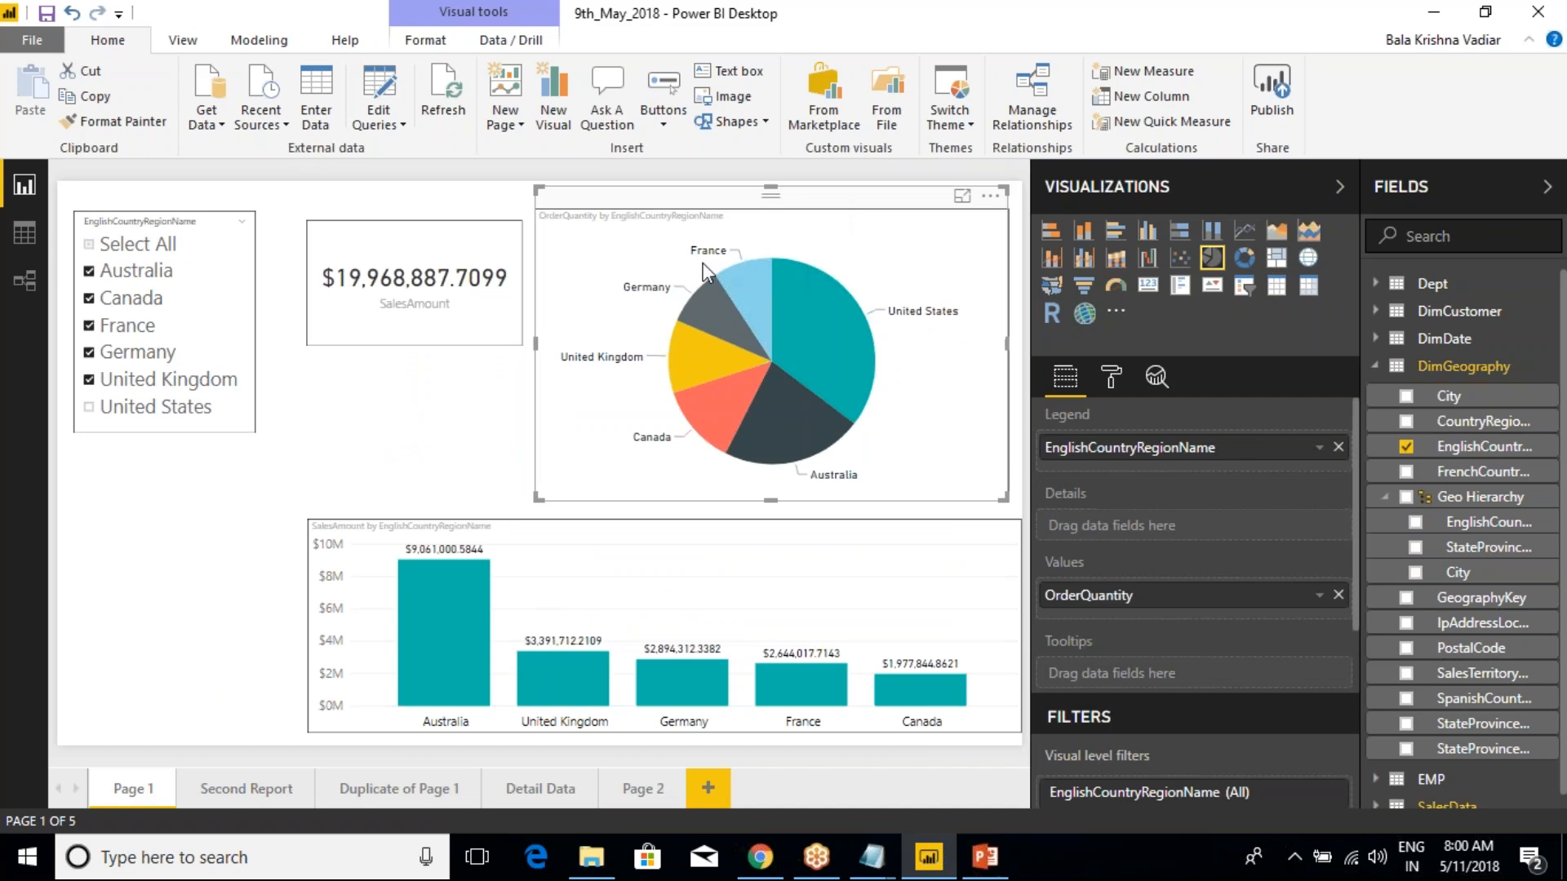